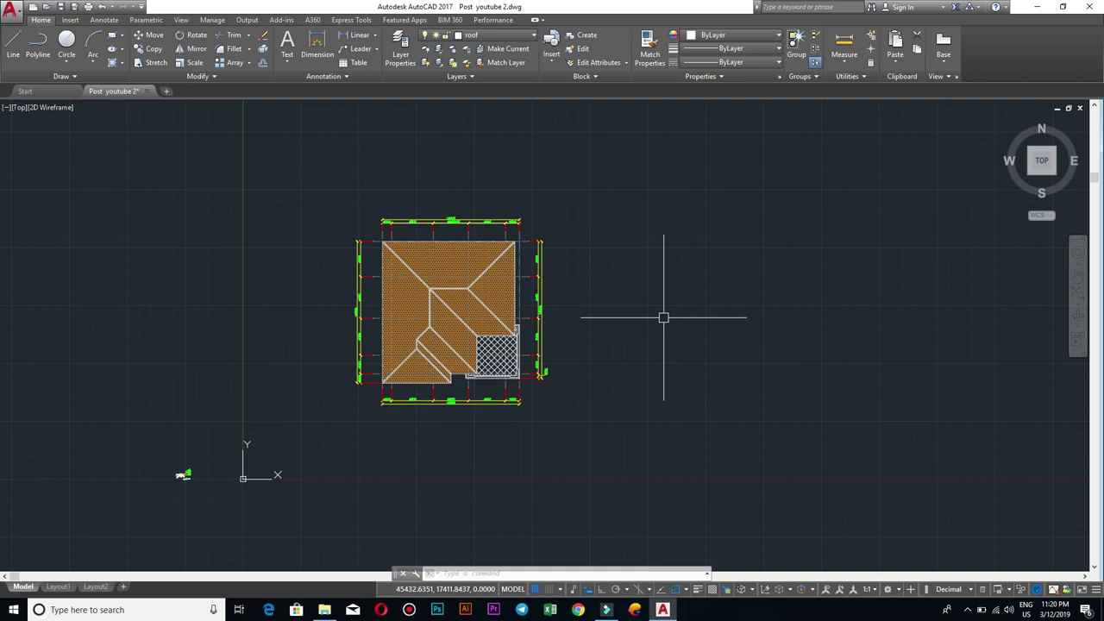
Step: Pan and zoom to frame the roof plan, cancelling an unfinished selection box
scroll(666, 414, "up", 4)
scroll(668, 362, "down", 2)
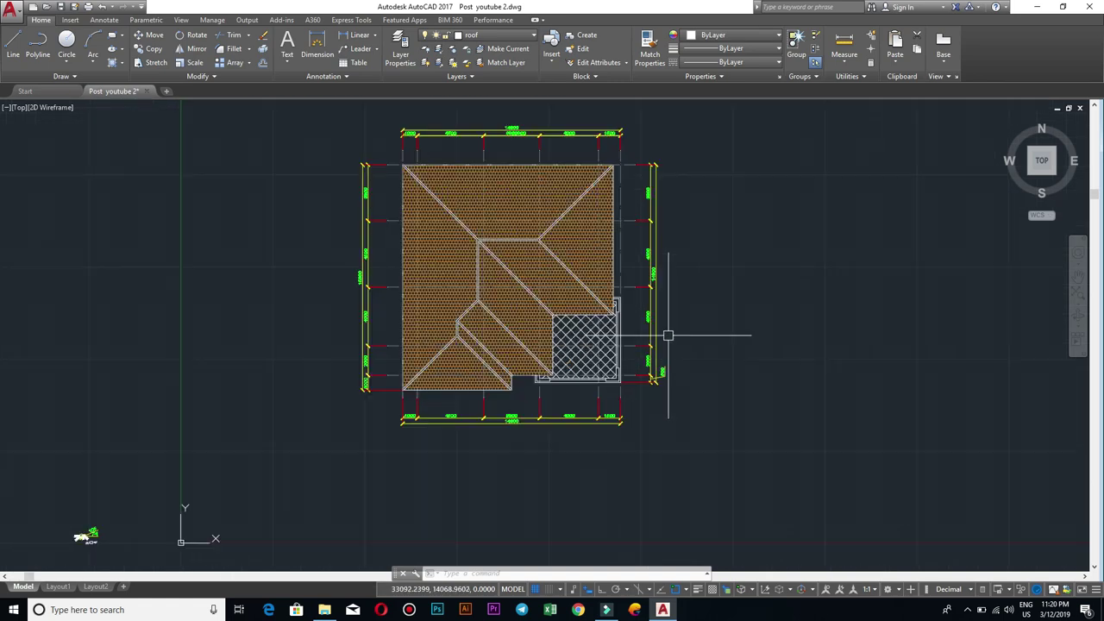
middle_click_drag(669, 336, 682, 378)
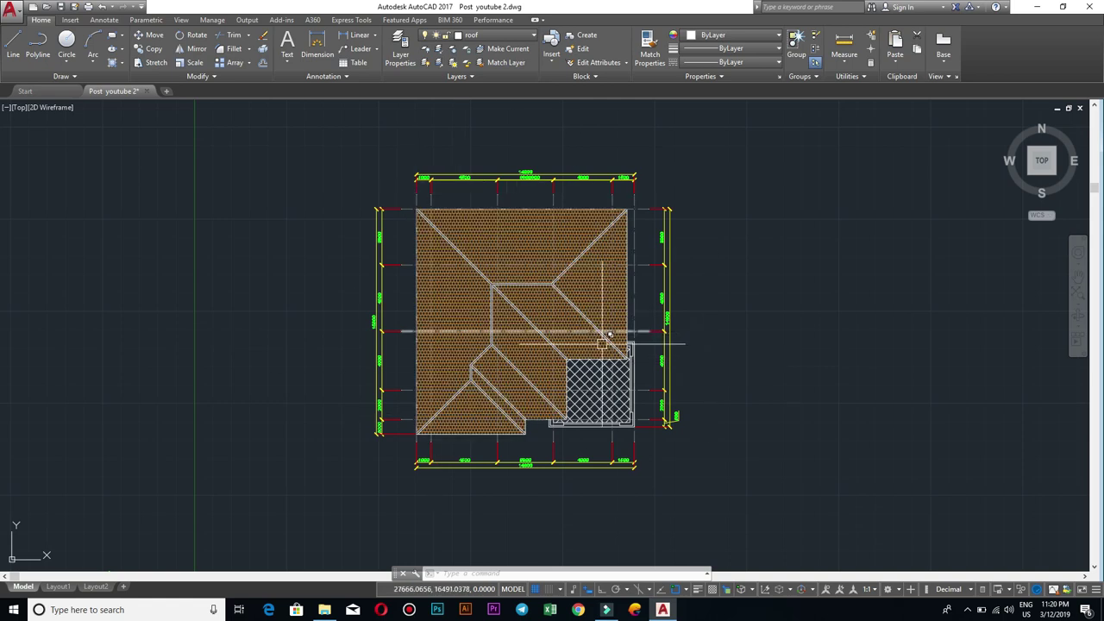
scroll(602, 336, "down", 2)
left_click(668, 439)
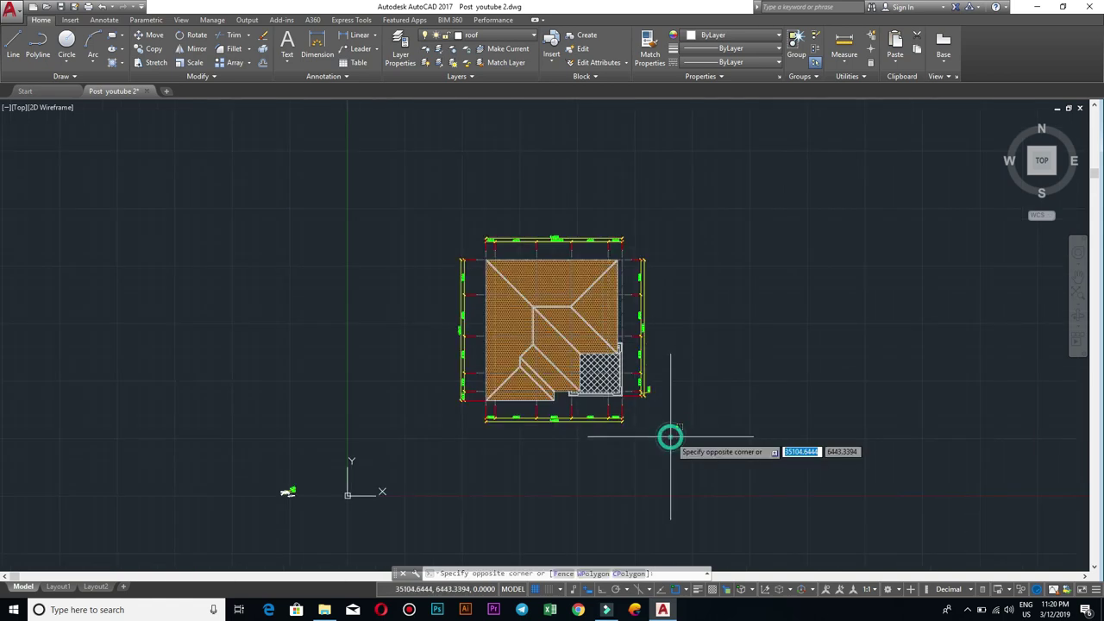
key("Escape")
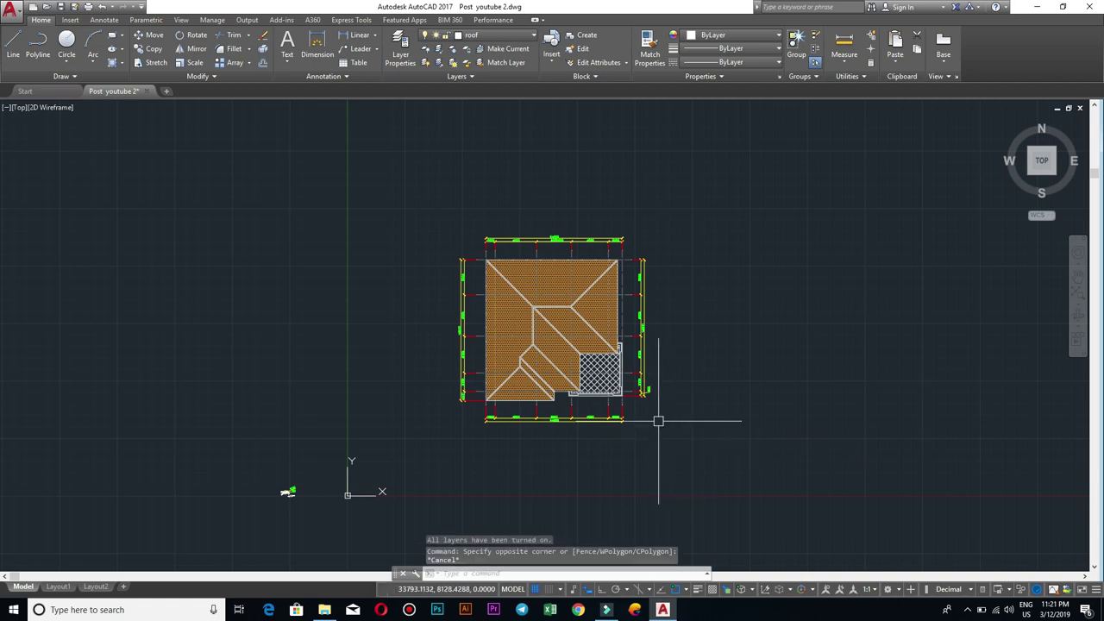
scroll(711, 481, "up", 2)
scroll(567, 475, "down", 2)
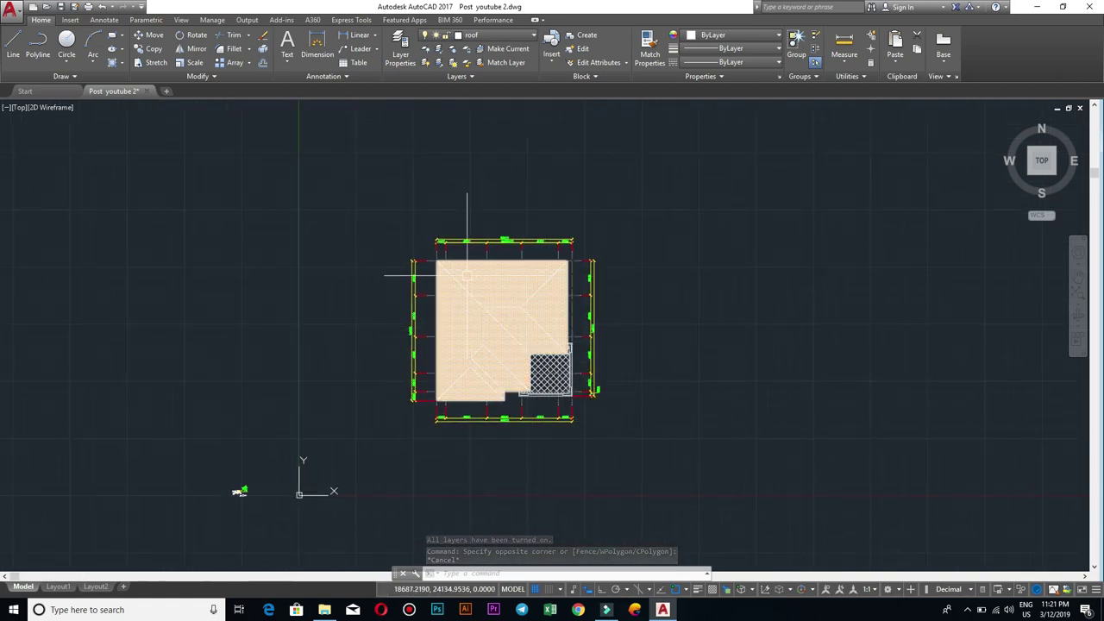
mouse_move(450, 312)
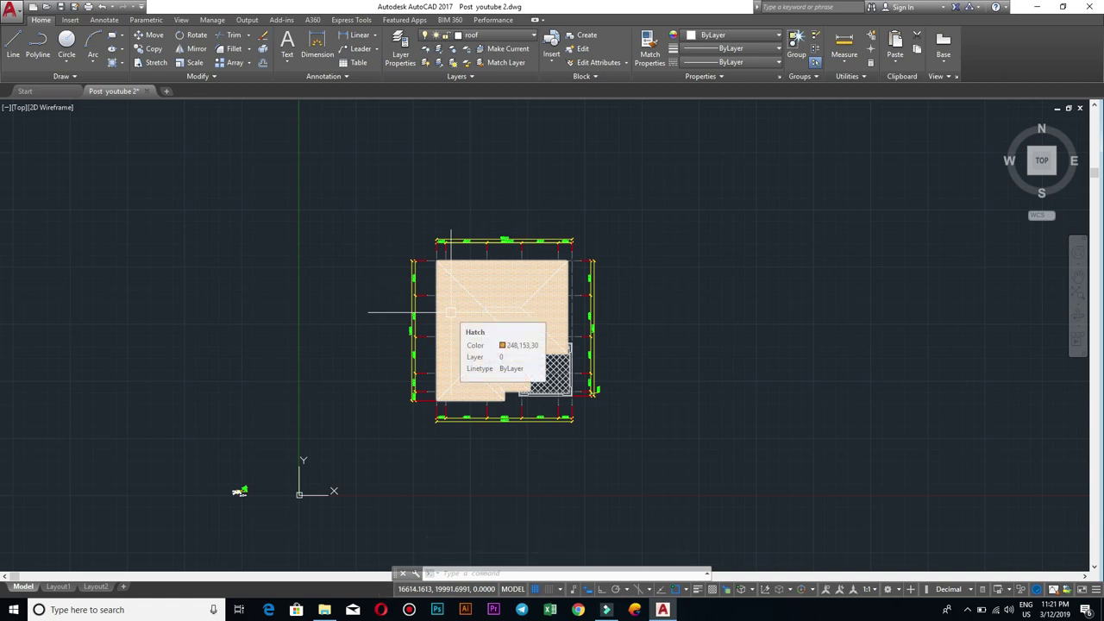
scroll(648, 333, "up", 2)
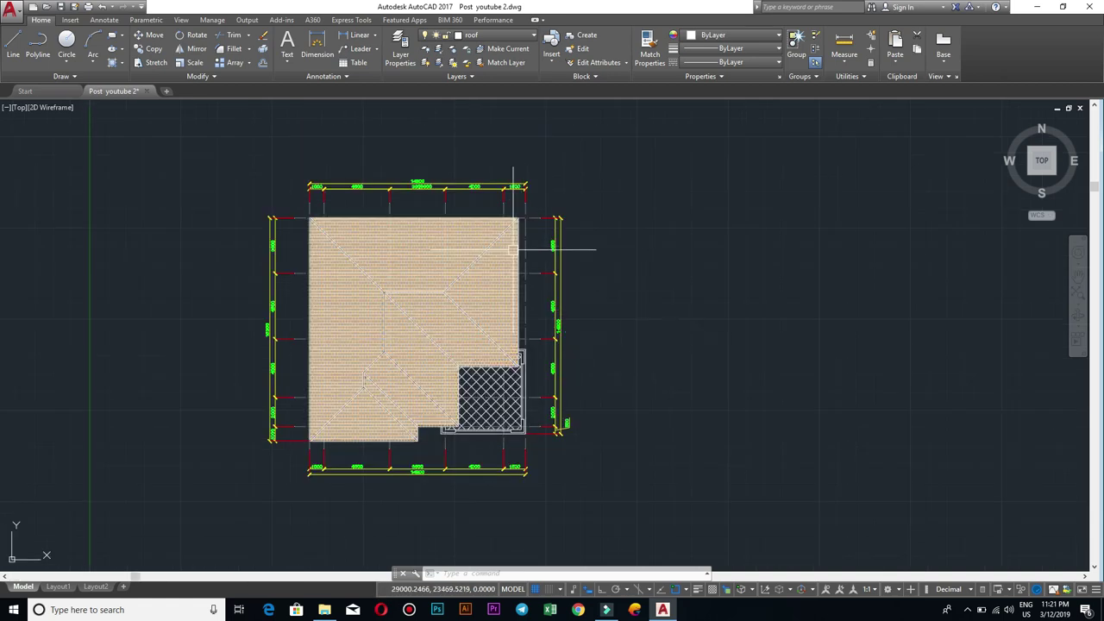
scroll(604, 284, "down", 1)
scroll(661, 332, "up", 3)
scroll(660, 330, "down", 3)
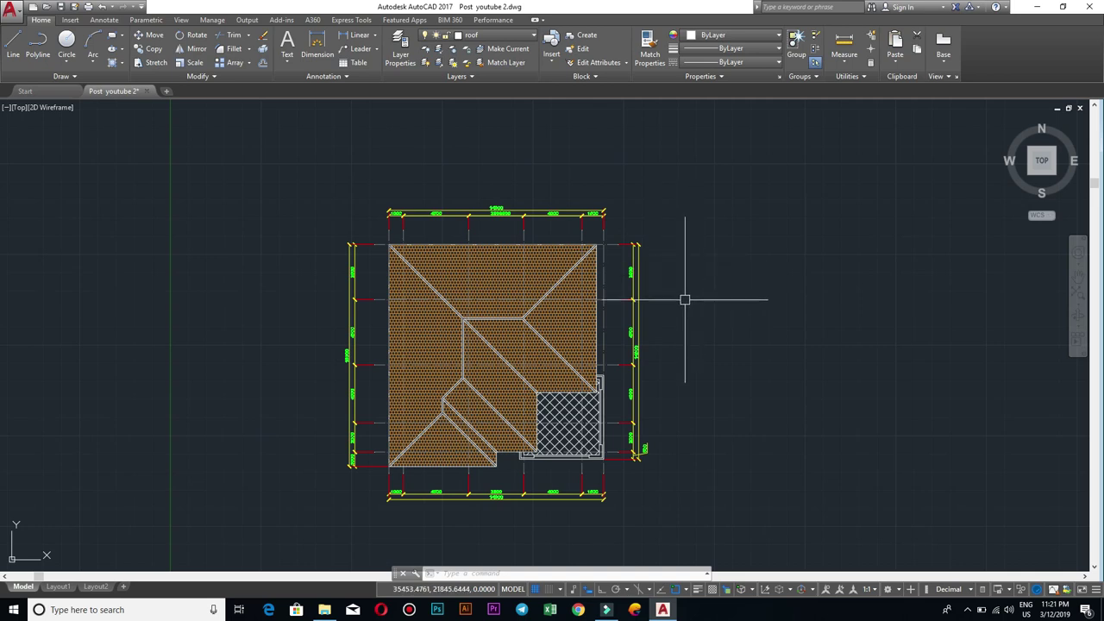
scroll(682, 308, "up", 2)
scroll(682, 314, "down", 2)
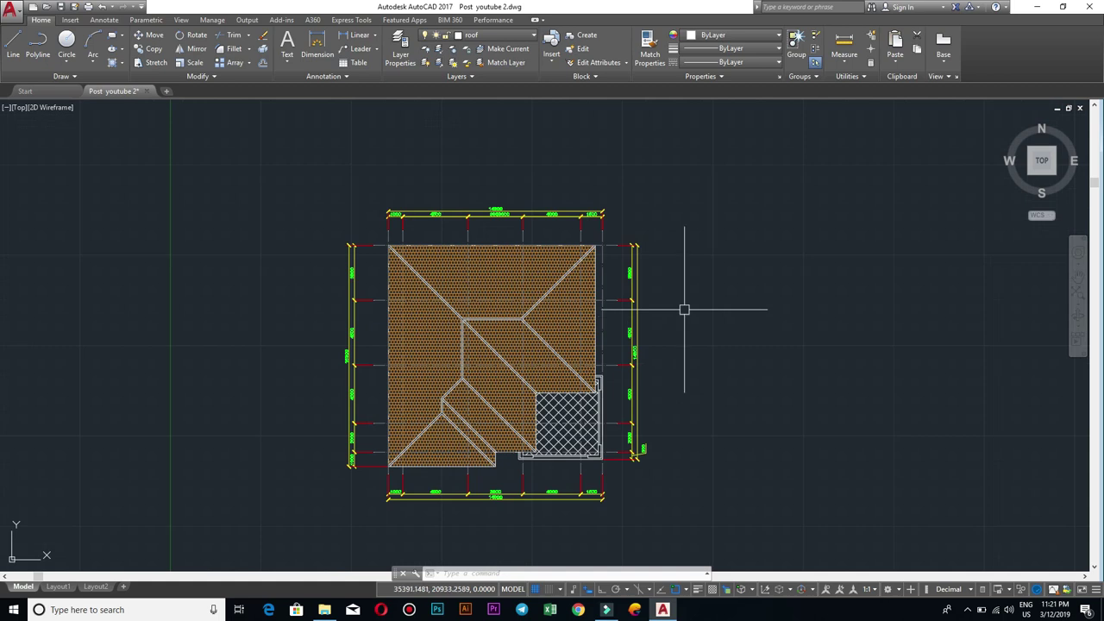
scroll(575, 235, "up", 2)
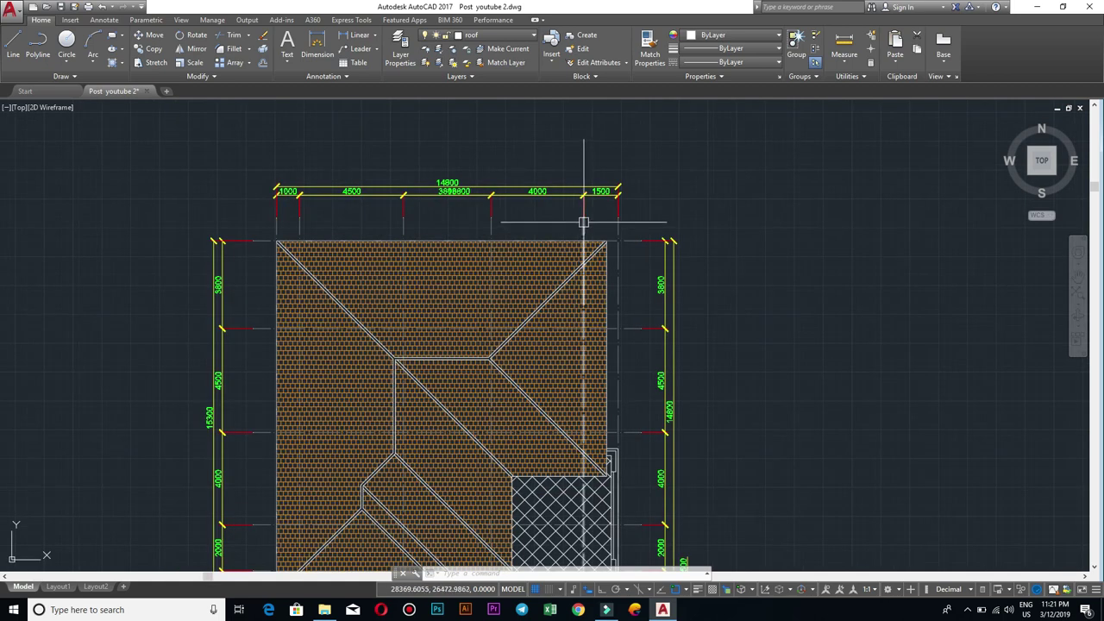
scroll(584, 223, "down", 2)
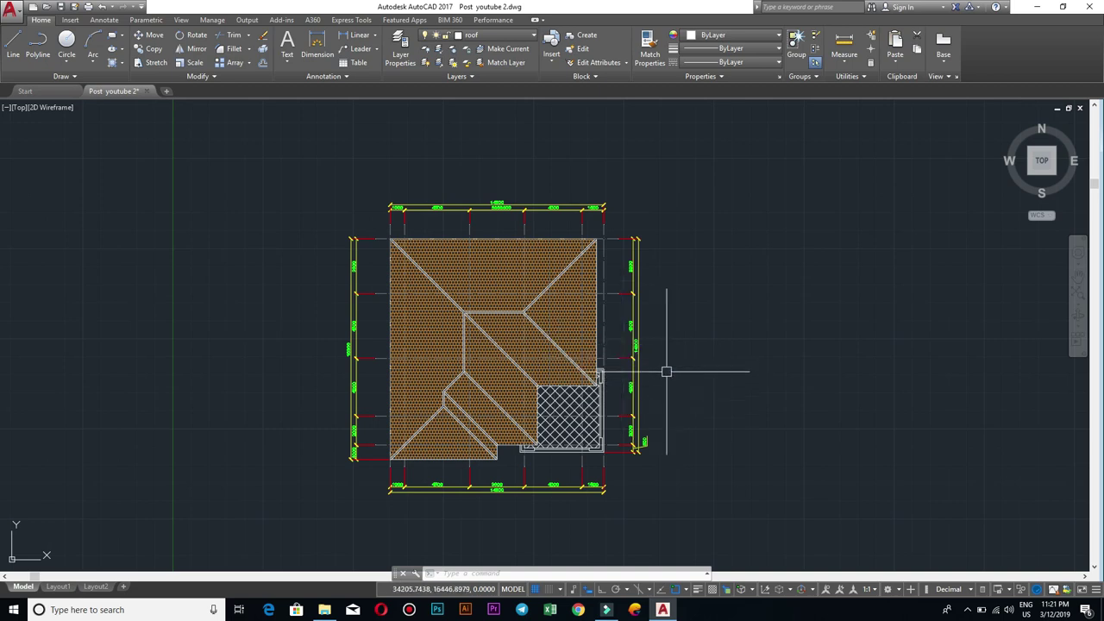
scroll(454, 259, "up", 2)
scroll(527, 213, "up", 5)
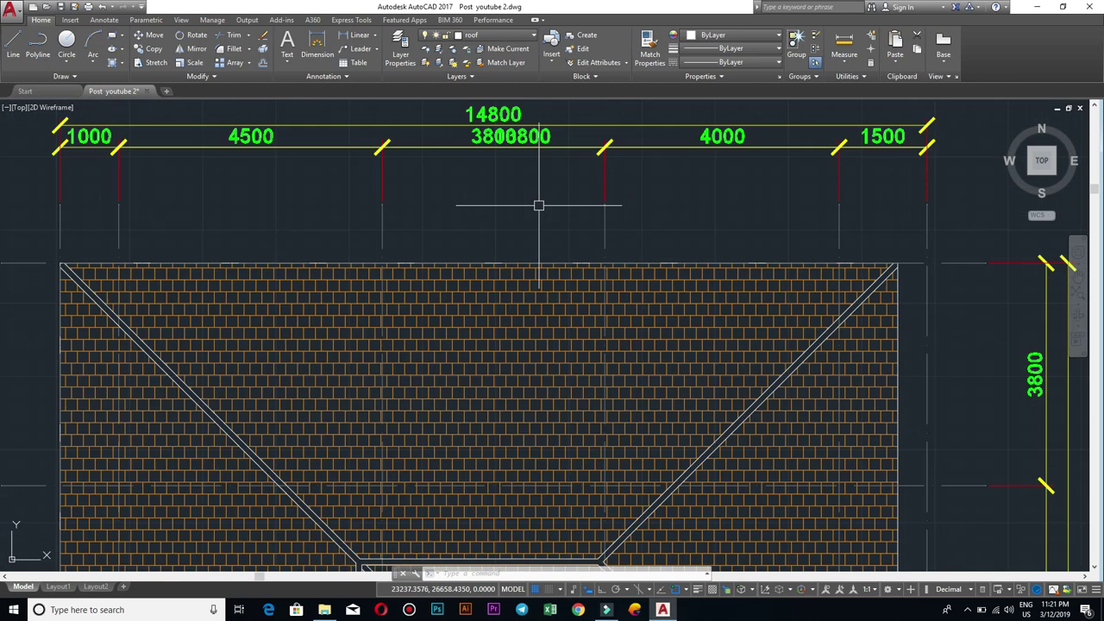
scroll(544, 163, "down", 5)
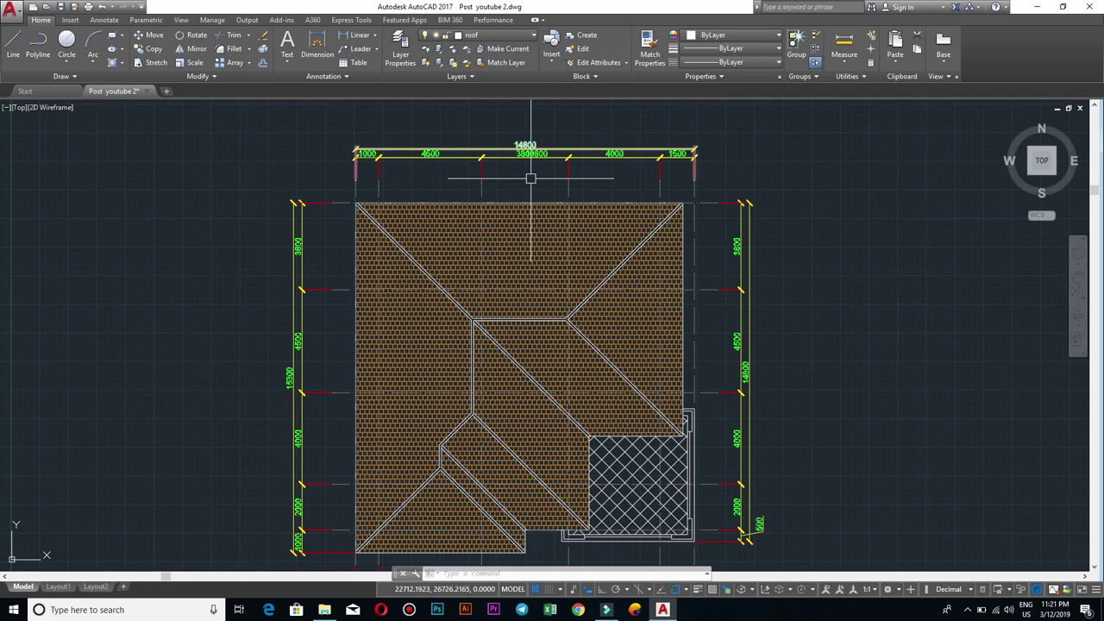
left_click(722, 374)
mouse_move(722, 374)
middle_mouse_down()
mouse_move(610, 241)
mouse_move(649, 290)
middle_mouse_up()
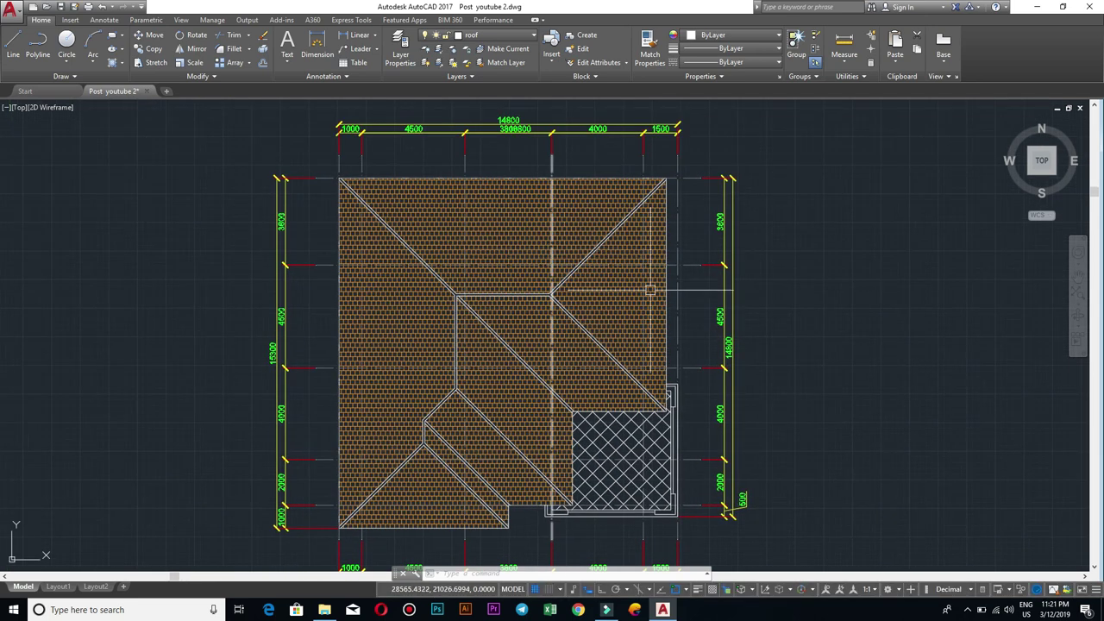
scroll(650, 290, "down", 2)
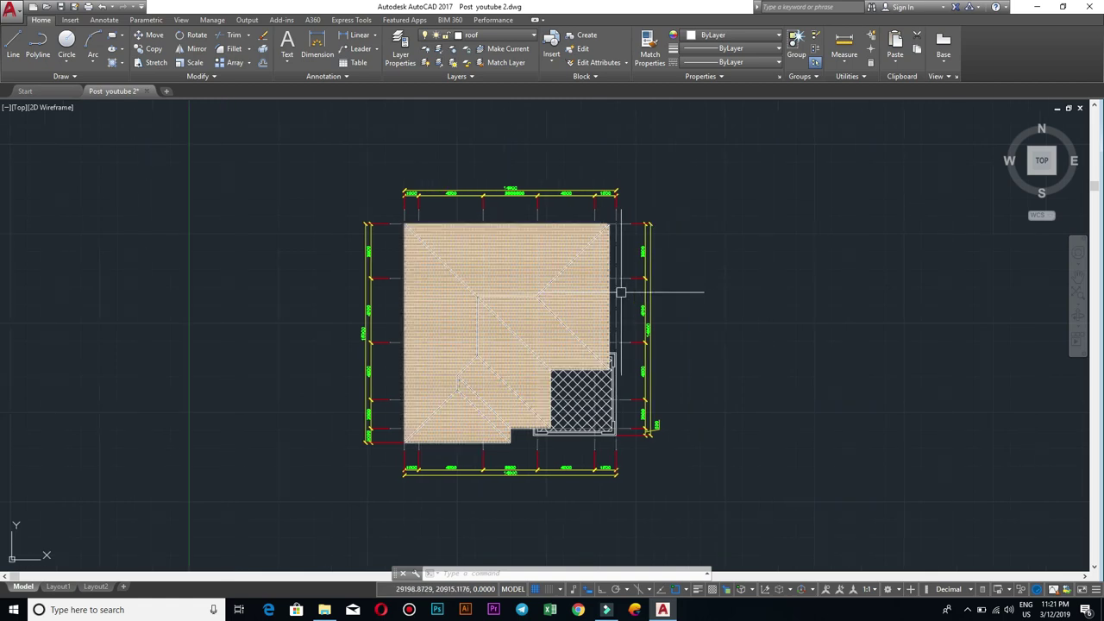
scroll(623, 296, "up", 2)
scroll(623, 296, "down", 2)
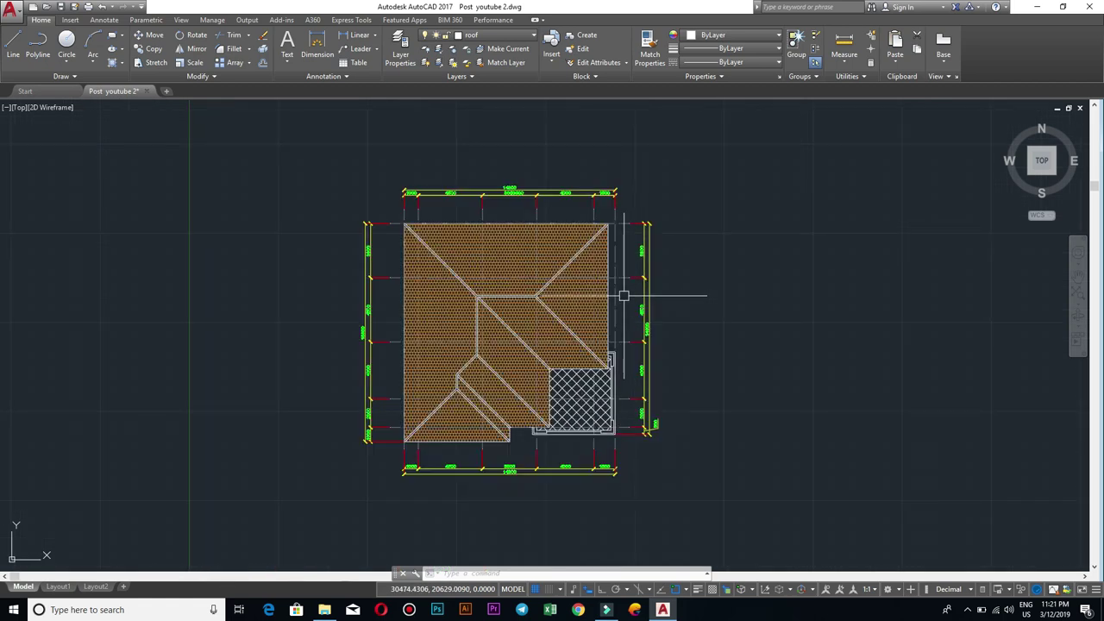
middle_click_drag(624, 296, 569, 301)
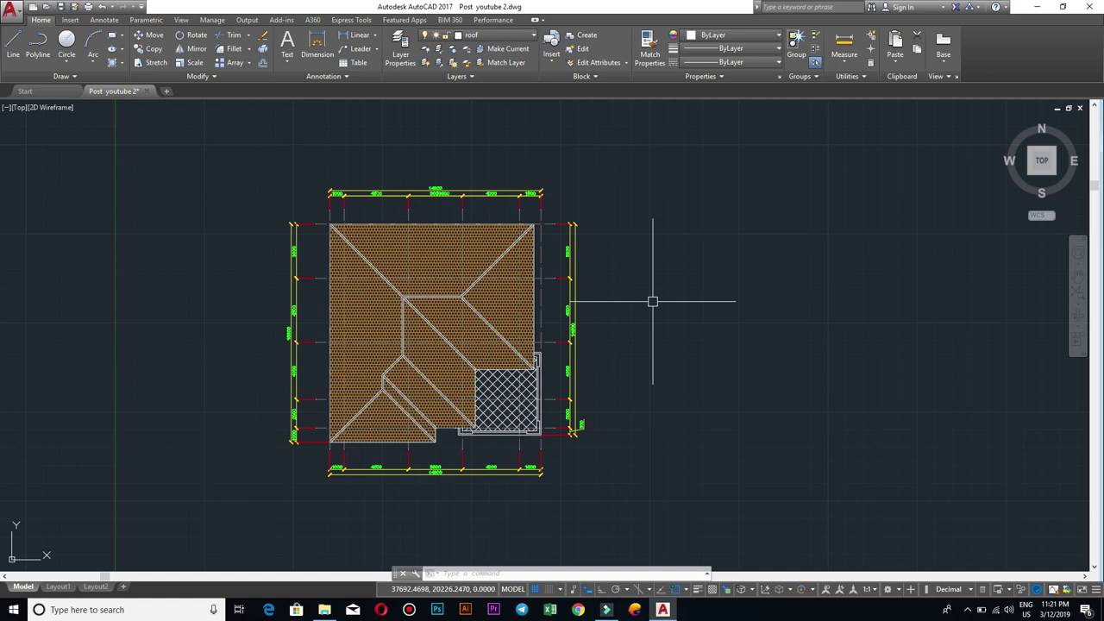
type("LAY")
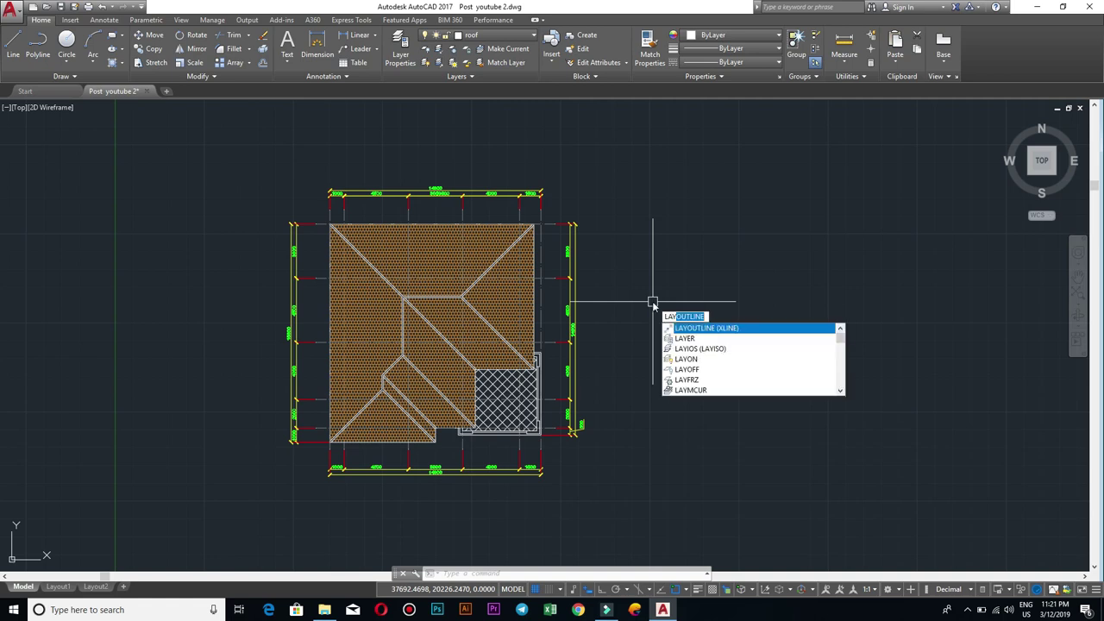
Step: Start the LAYISO layer-isolate command and bring the roof's right edge into view
type("ISO")
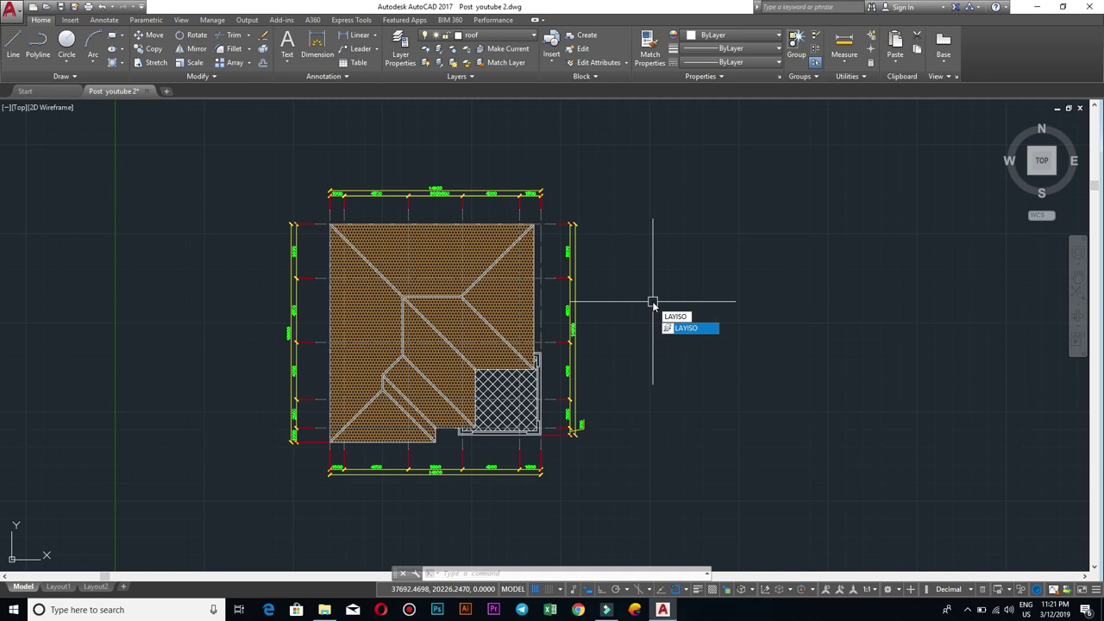
key("Return")
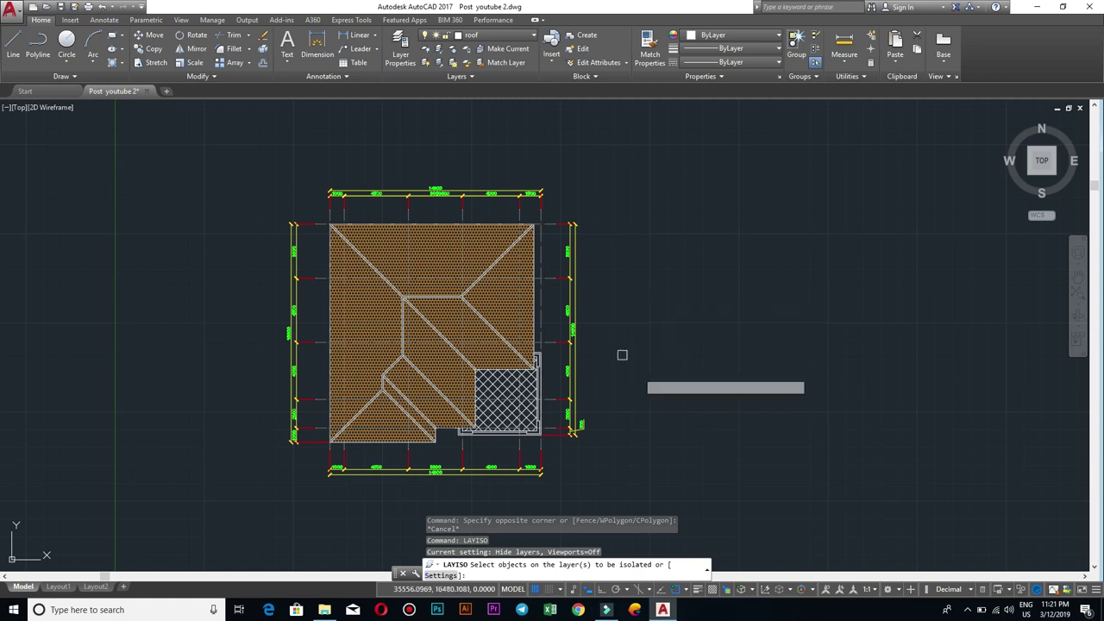
scroll(592, 329, "up", 2)
scroll(604, 345, "up", 2)
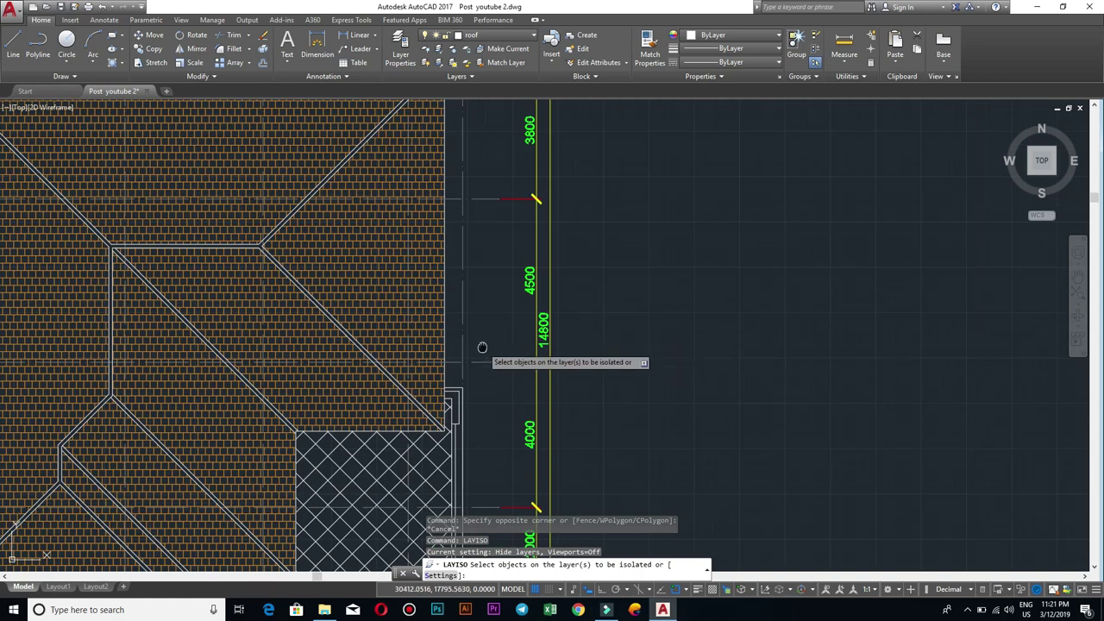
middle_click_drag(483, 349, 621, 298)
scroll(614, 328, "up", 2)
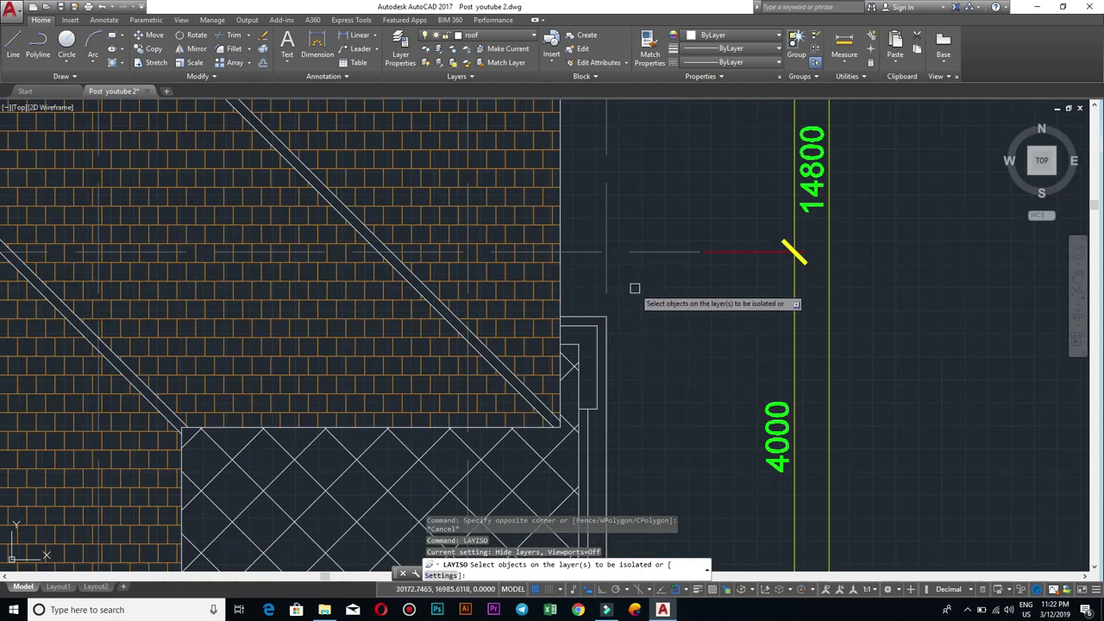
scroll(635, 293, "down", 1)
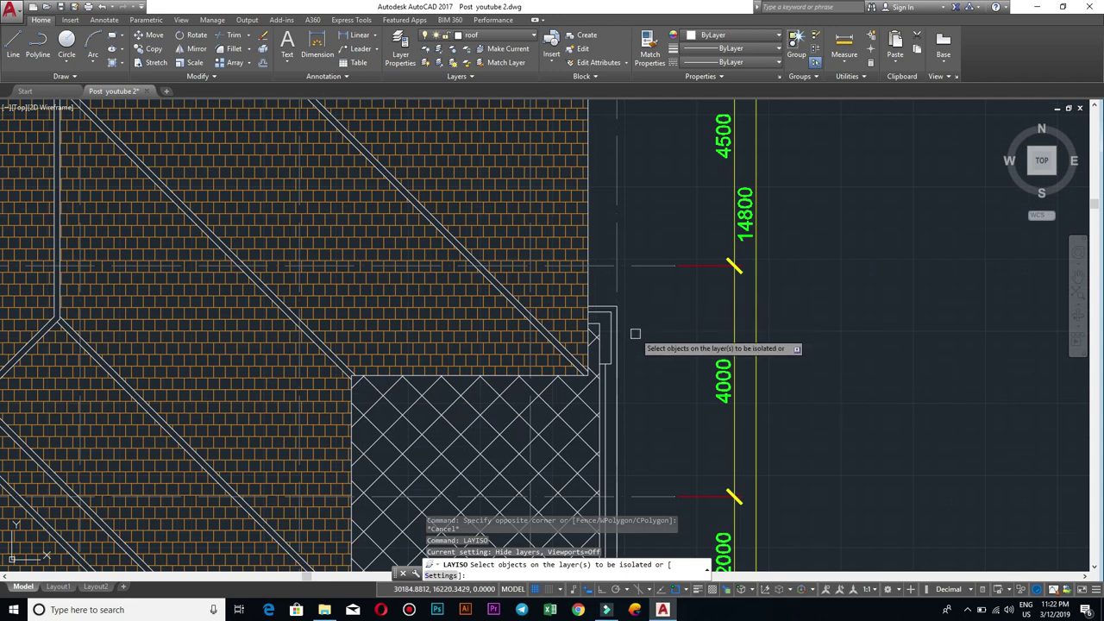
scroll(636, 347, "up", 1)
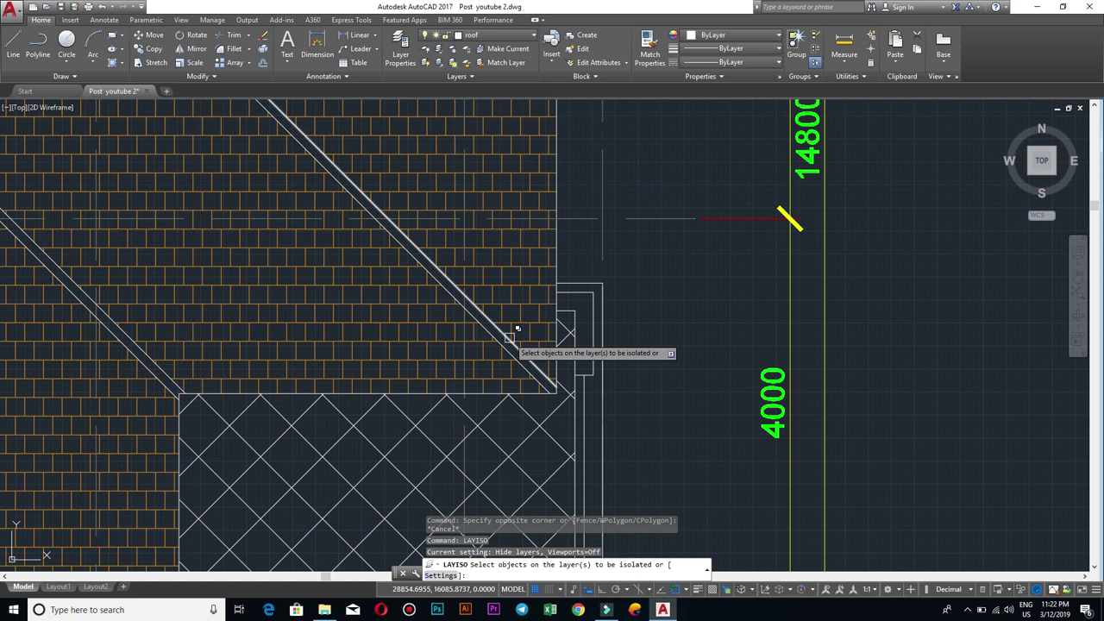
Step: Pick the diagonal roof line for isolation, choosing Line over the hatch in Selection cycling
left_click(509, 337)
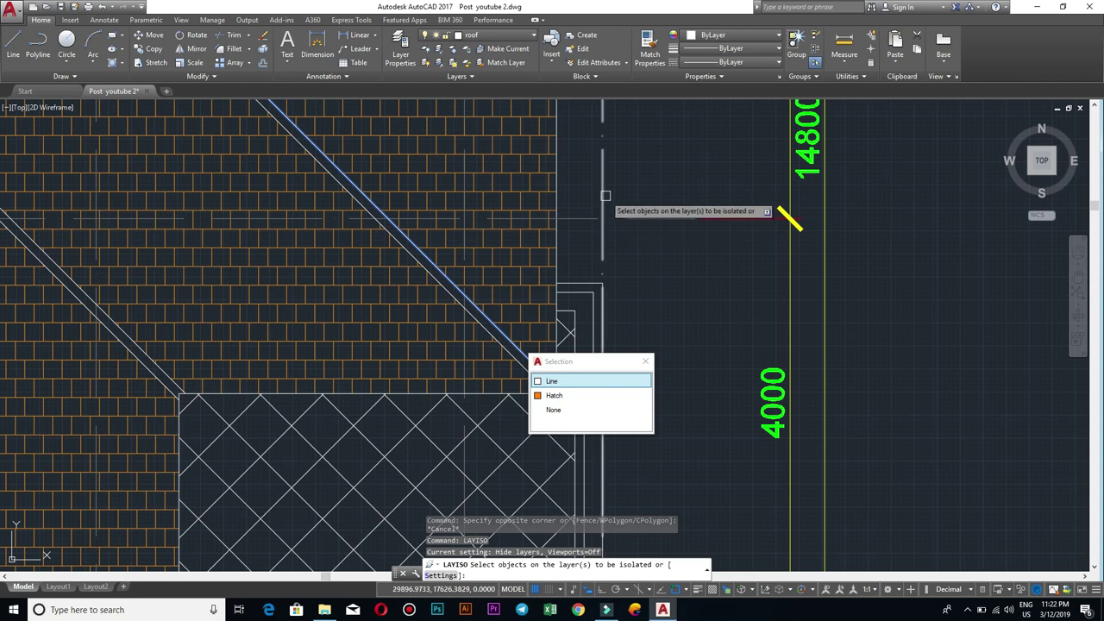
left_click(606, 196)
scroll(612, 207, "down", 4)
scroll(636, 241, "down", 2)
scroll(646, 259, "down", 1)
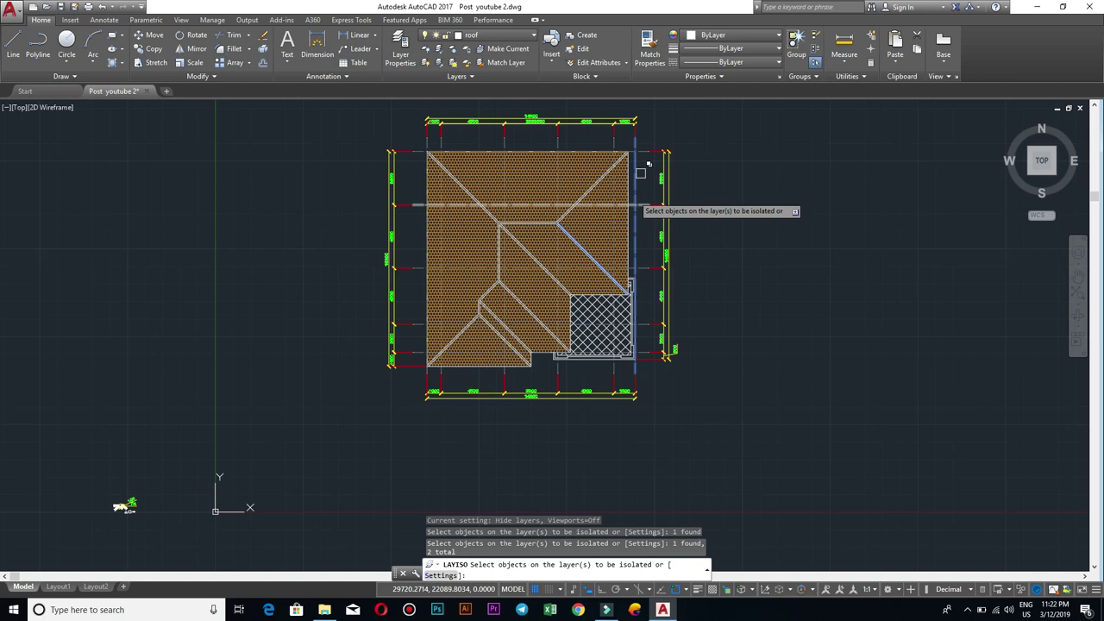
middle_click_drag(649, 131, 652, 169)
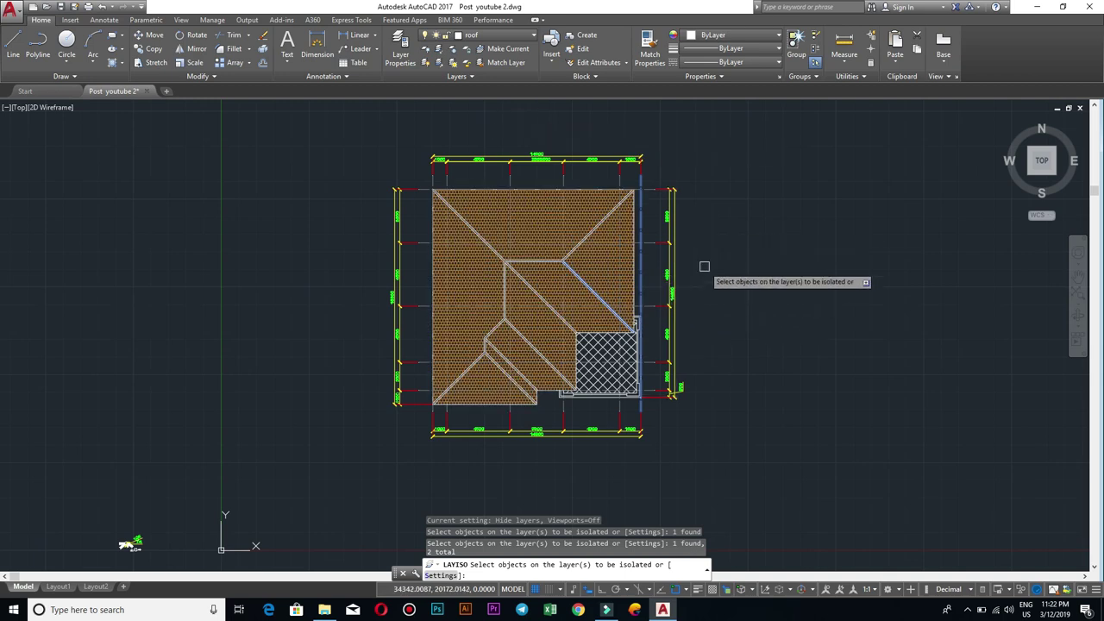
Step: Finish isolating the roof and grid layers, then crossing-window select the whole roof drawing
key("Return")
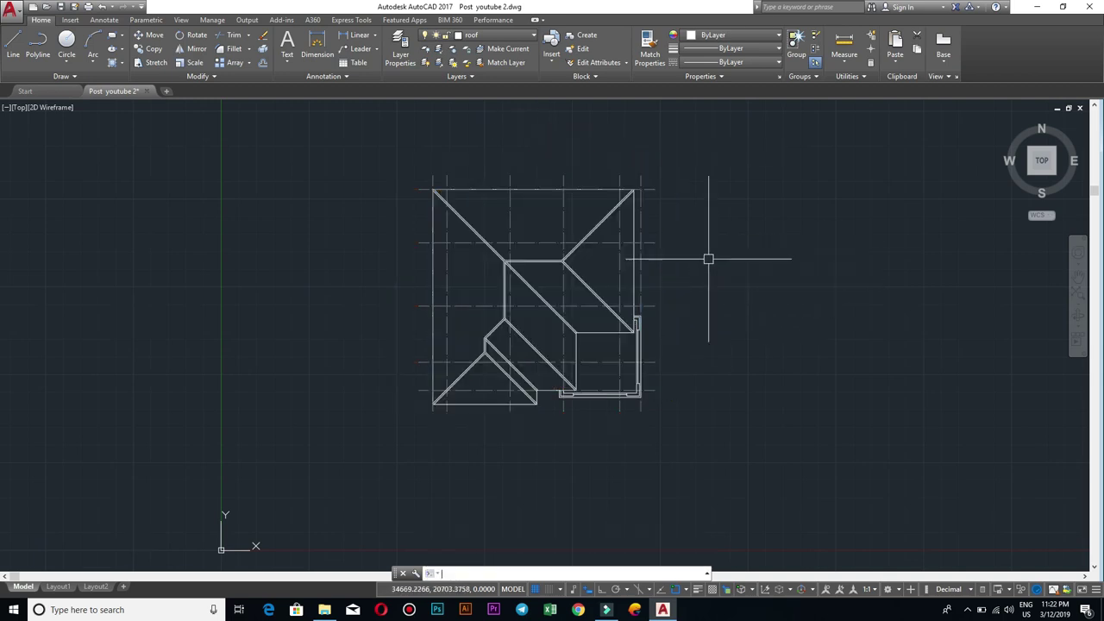
scroll(535, 340, "up", 3)
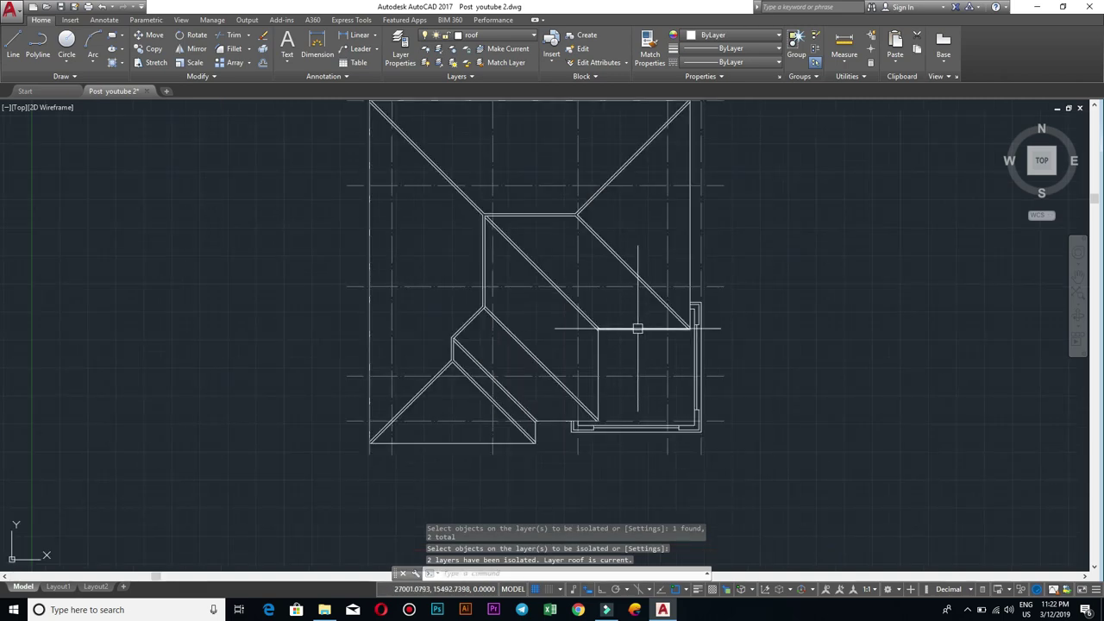
scroll(635, 284, "down", 3)
scroll(603, 267, "up", 3)
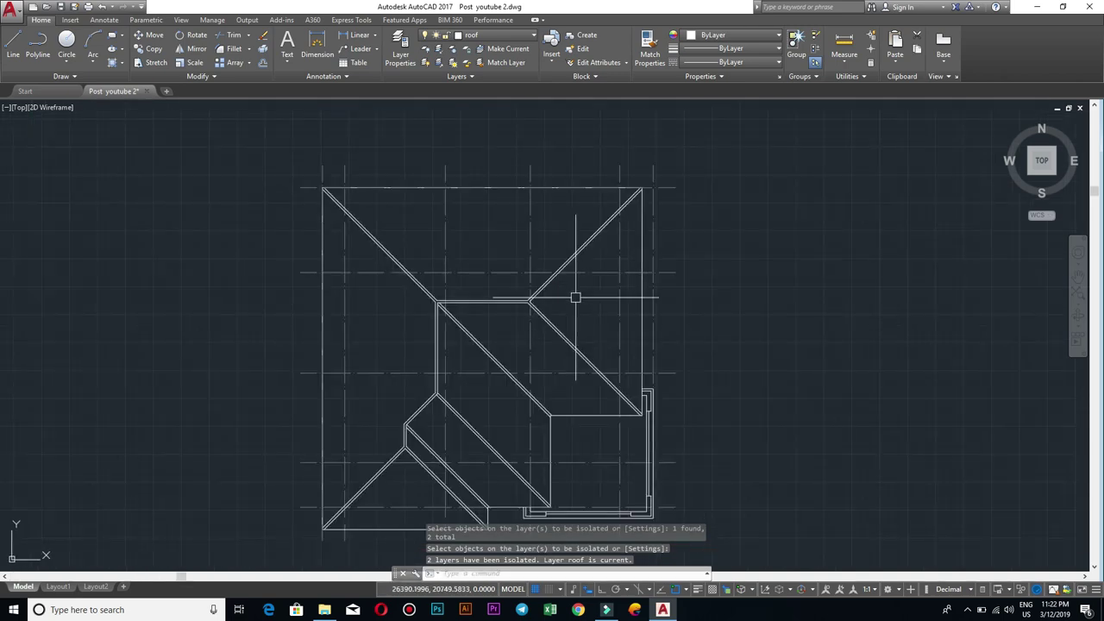
scroll(574, 296, "down", 4)
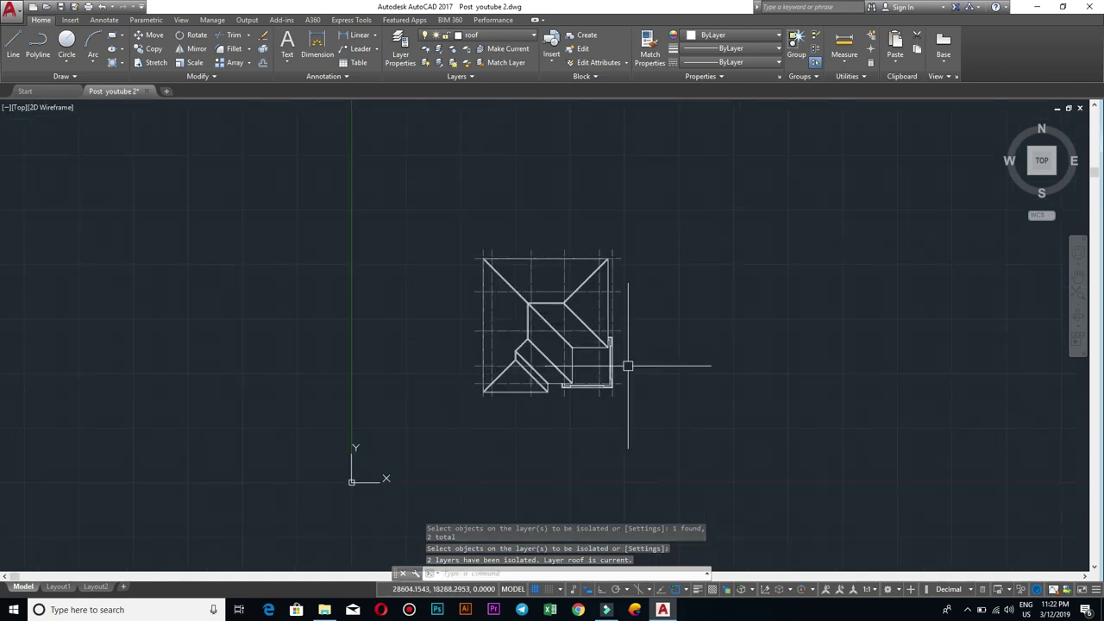
left_click(653, 421)
left_click(432, 207)
type("CO")
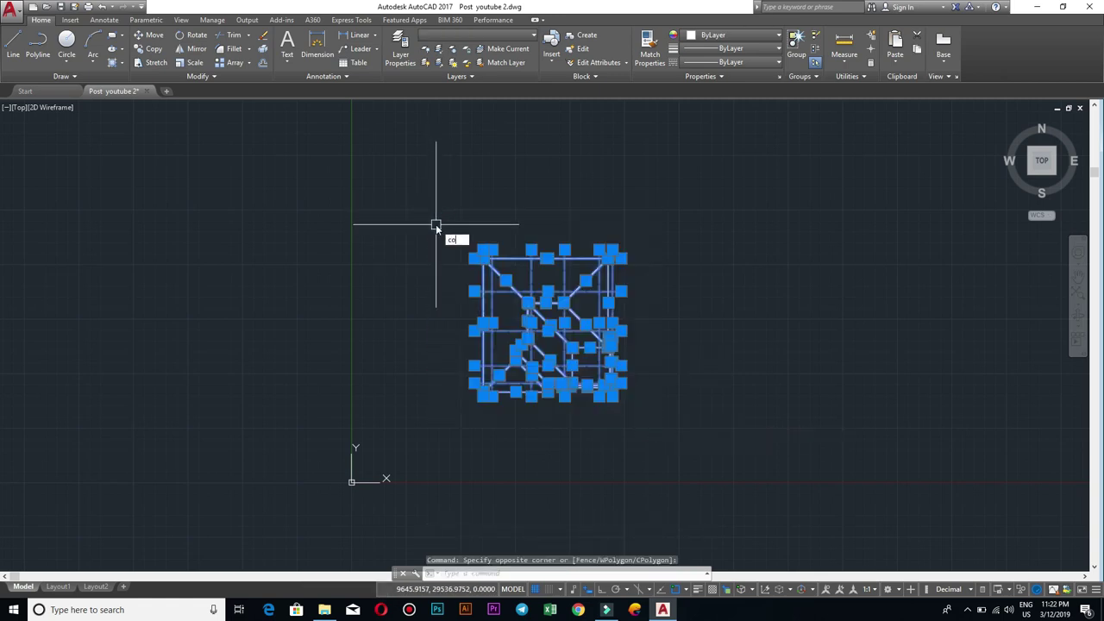
Step: Copy the roof plan with Ortho on, placing it level to the right of the original
key("Return")
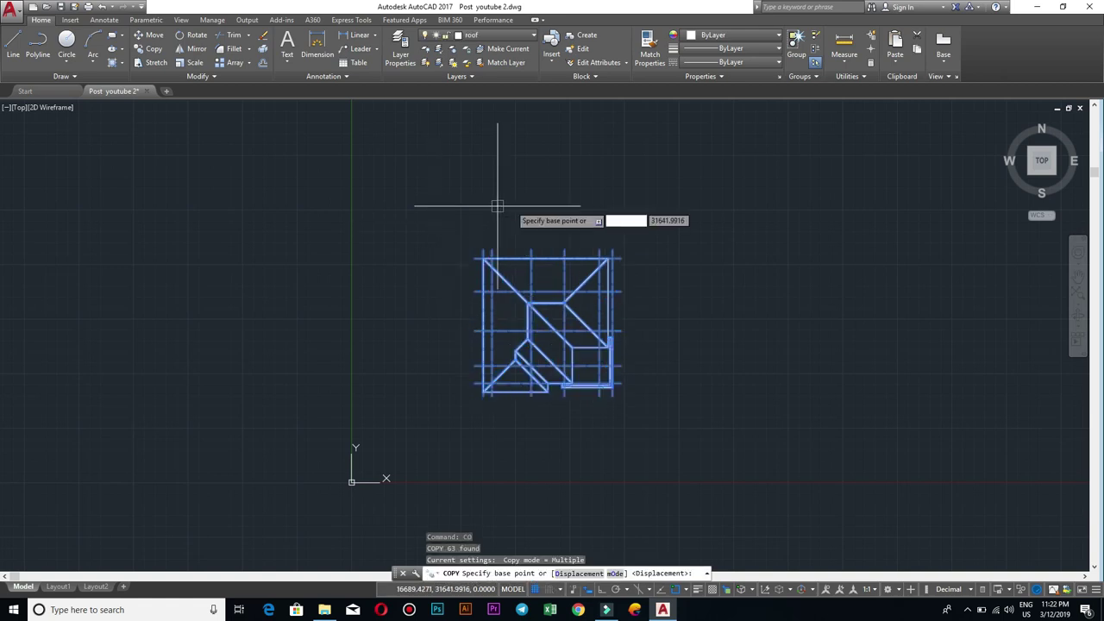
left_click(550, 207)
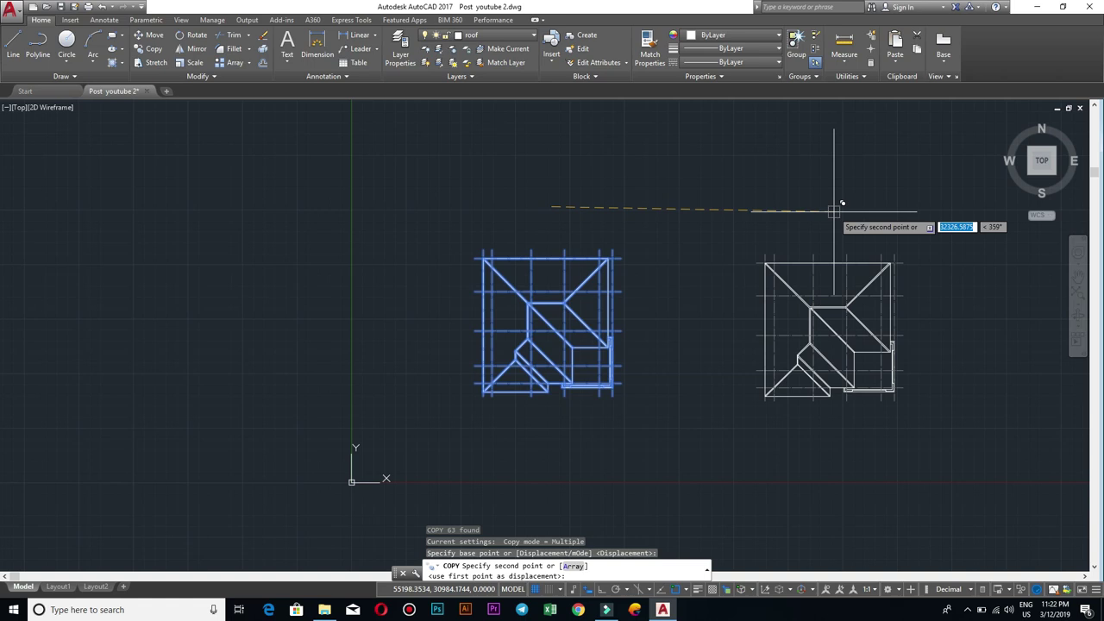
key("F8")
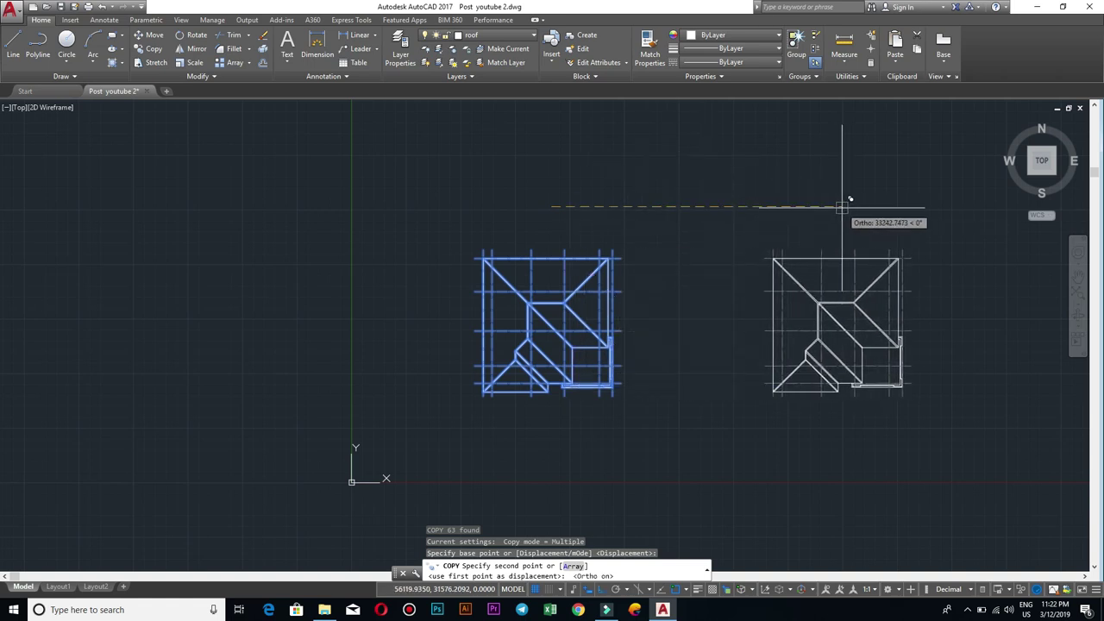
left_click(842, 207)
key("Escape")
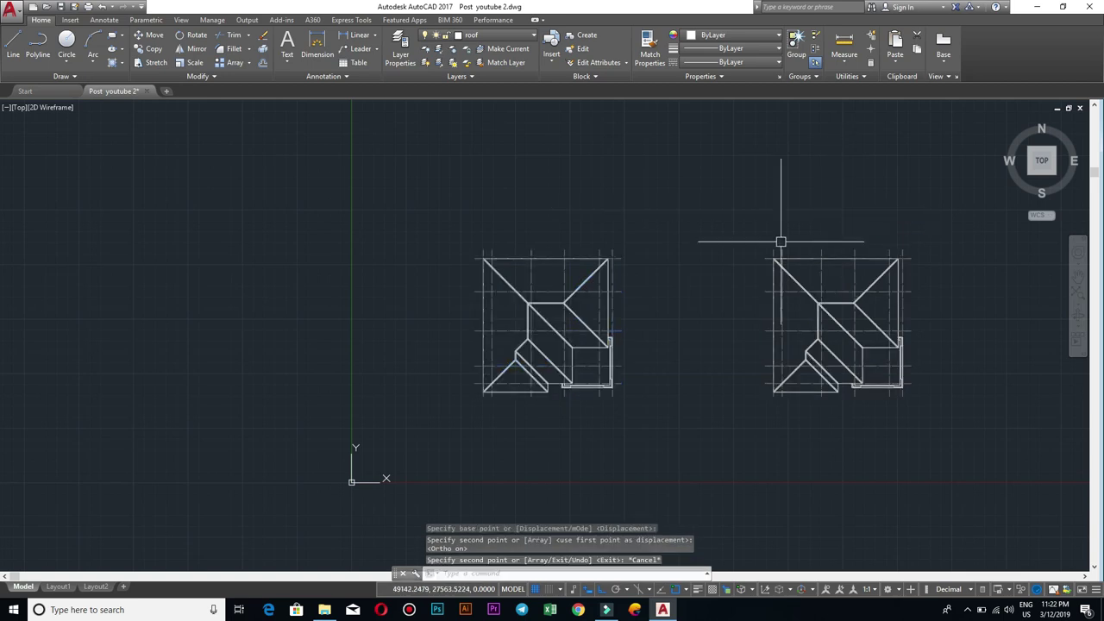
Step: Frame both roof plans, check a dashed grid line on the copy, and enter LAYON
scroll(831, 300, "up", 2)
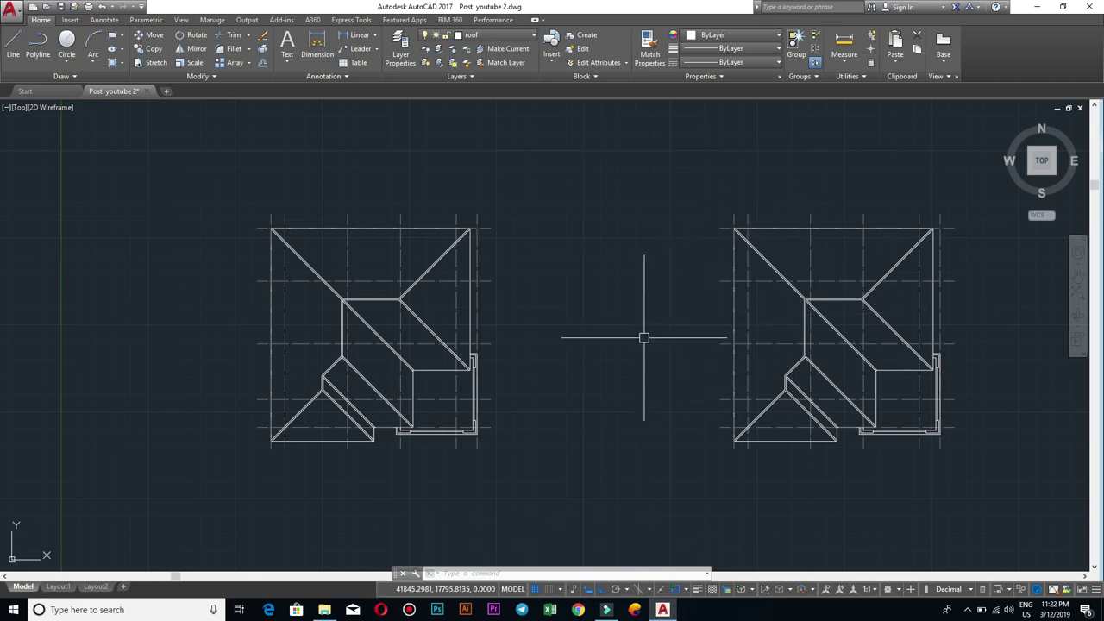
scroll(655, 328, "up", 2)
scroll(746, 299, "up", 2)
scroll(742, 300, "down", 2)
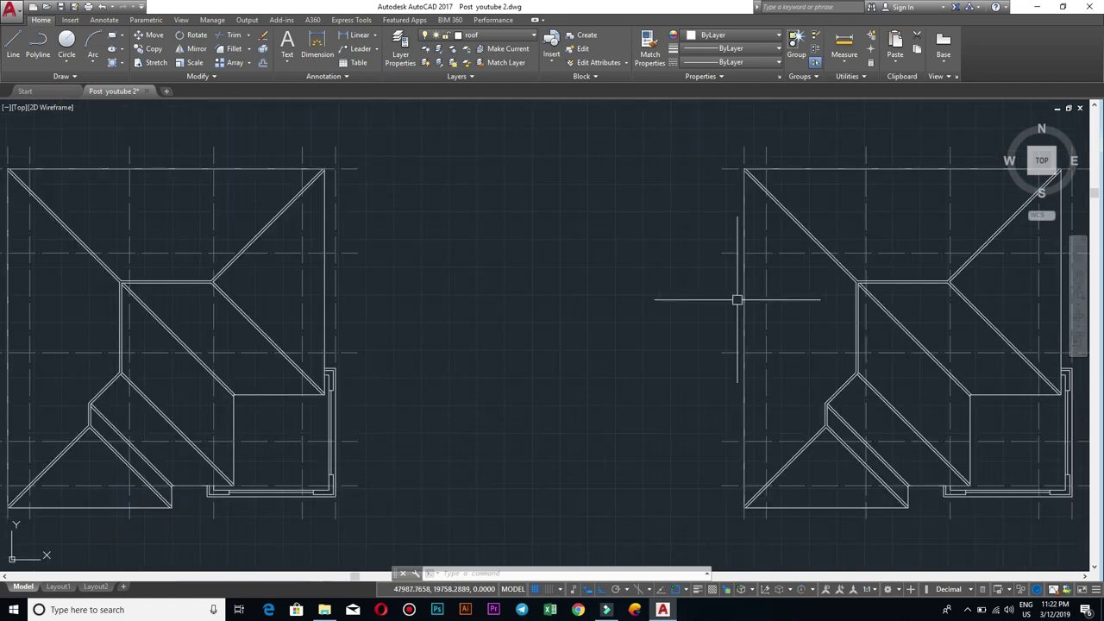
scroll(629, 325, "down", 2)
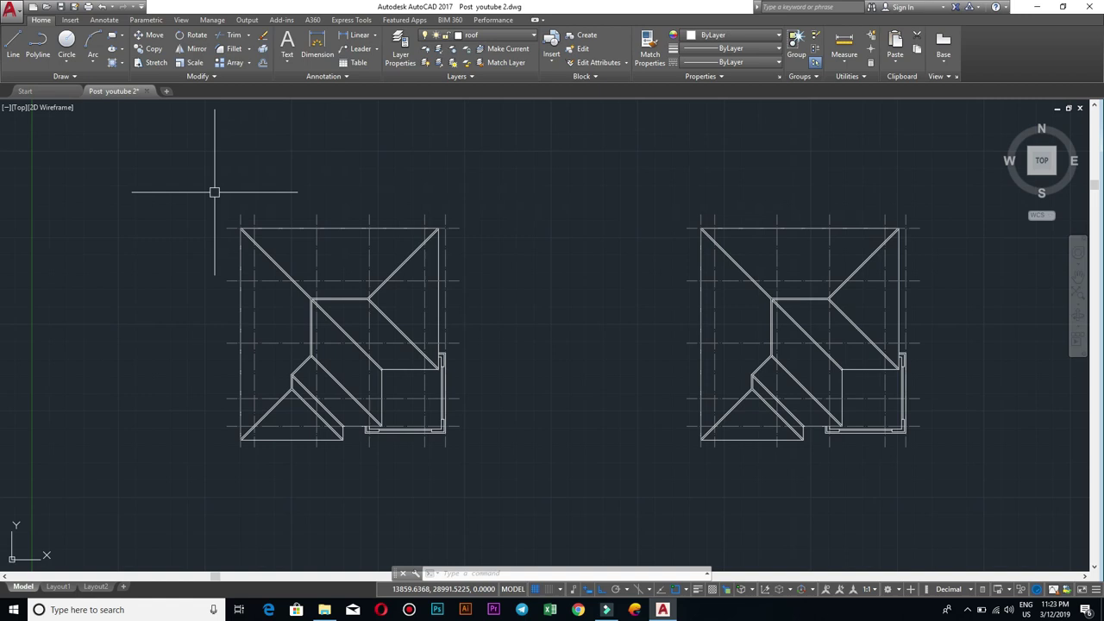
left_click(713, 391)
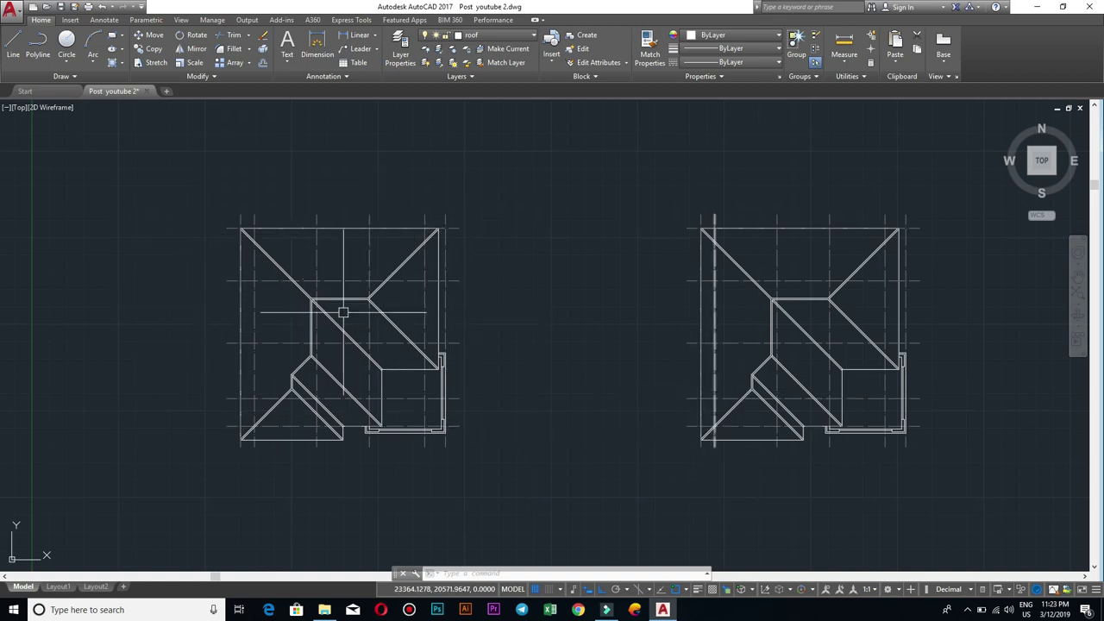
scroll(343, 313, "down", 3)
middle_click_drag(345, 321, 534, 326)
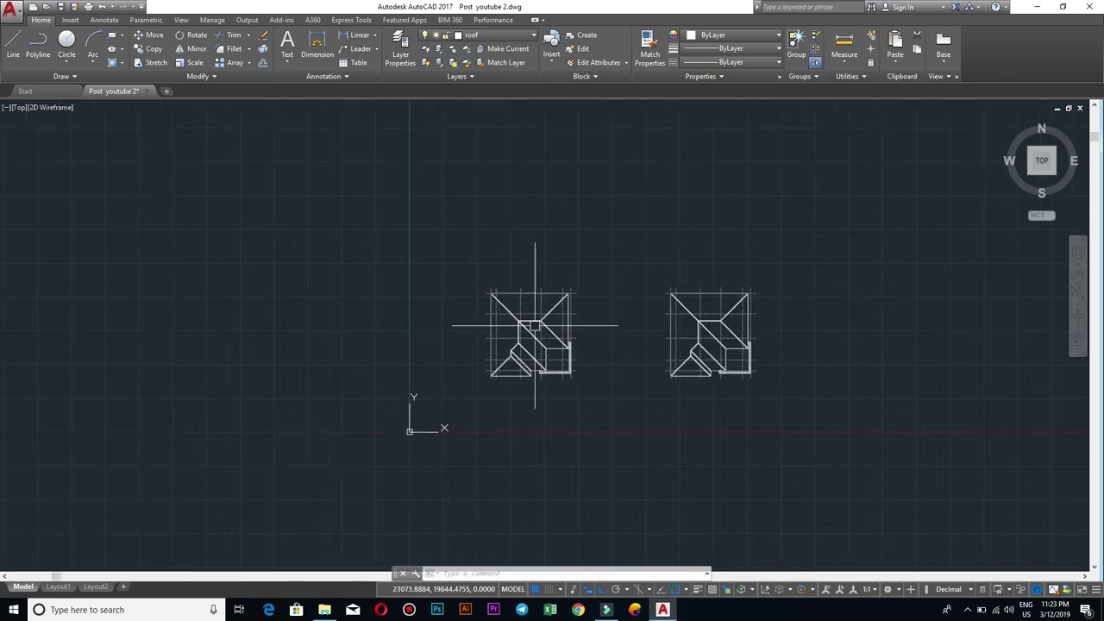
scroll(535, 326, "up", 3)
middle_click_drag(764, 340, 593, 343)
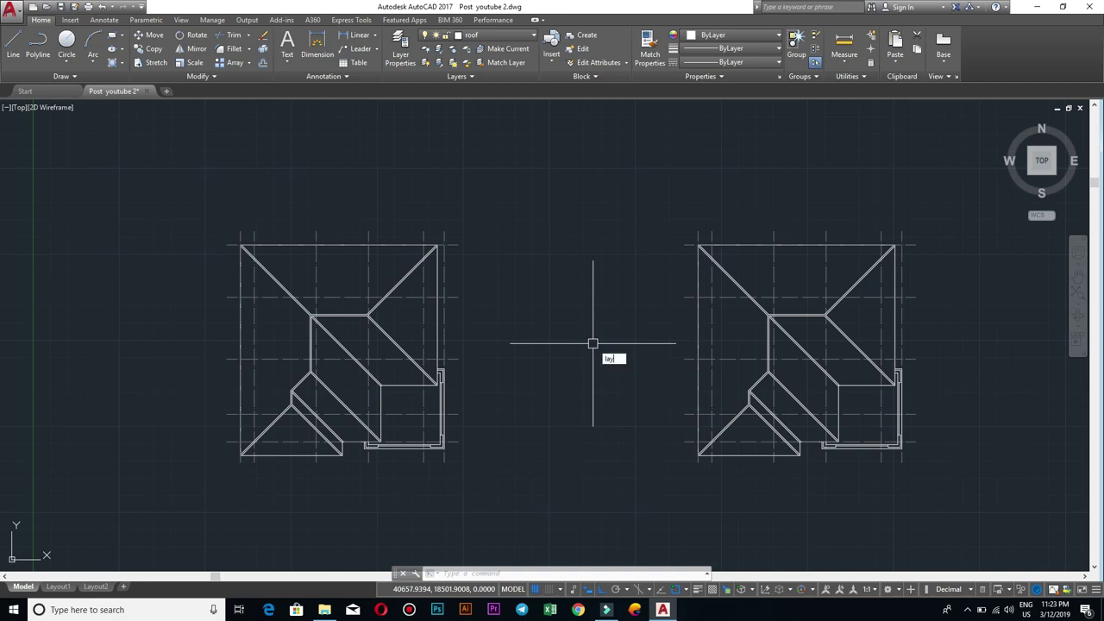
type("on")
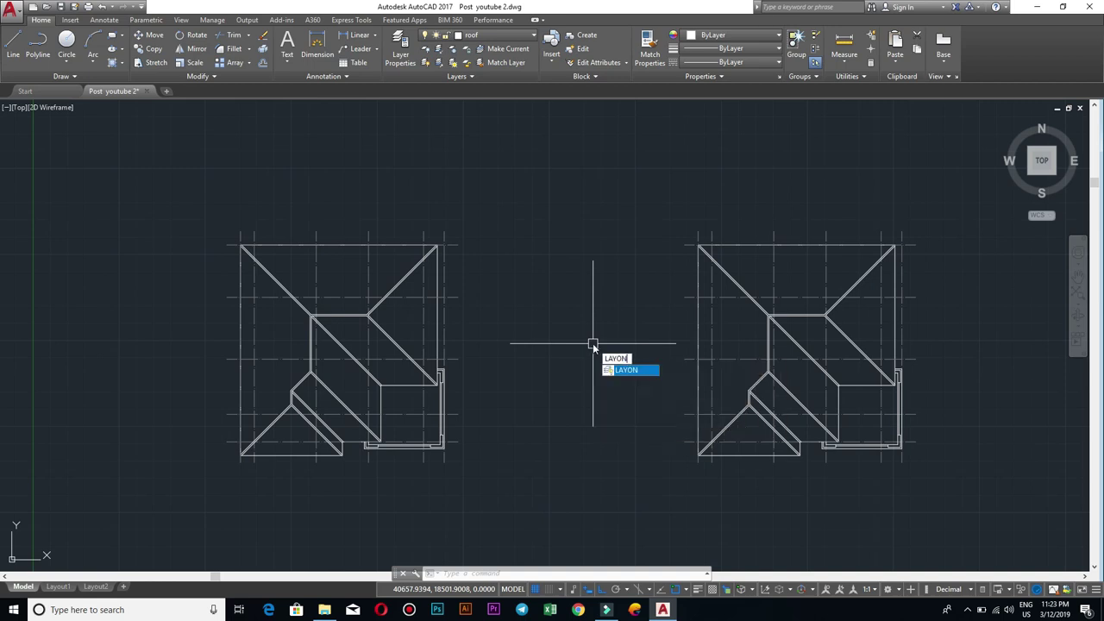
Step: Turn all layers back on, revealing the original plan's brown hatch and green dimensions
key("Return")
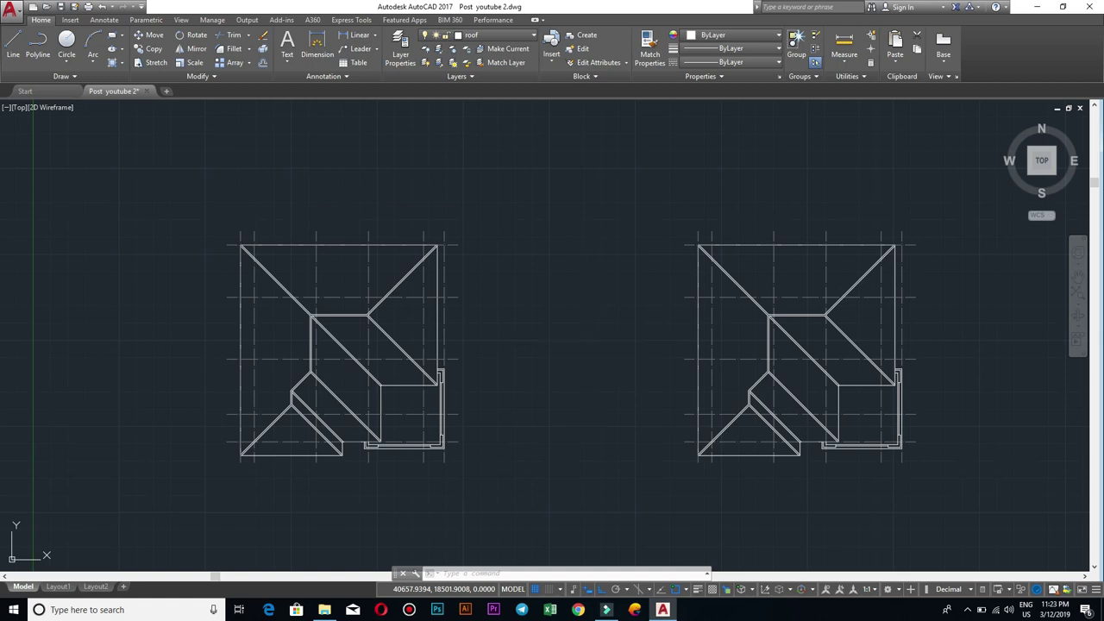
middle_click_drag(858, 423, 708, 408)
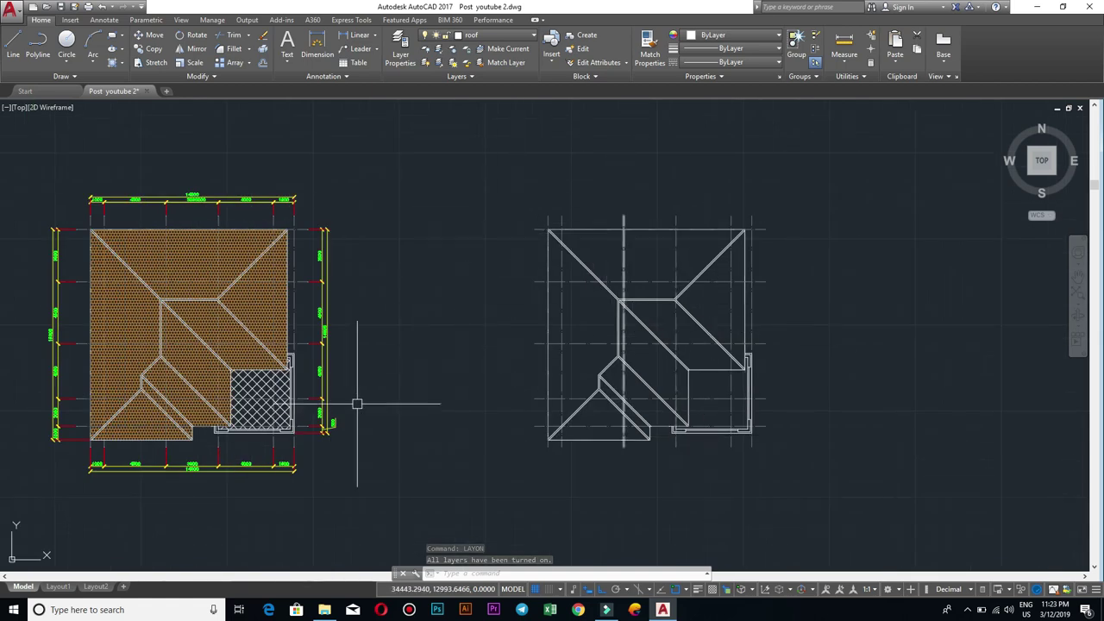
scroll(359, 405, "down", 3)
middle_click_drag(359, 404, 485, 436)
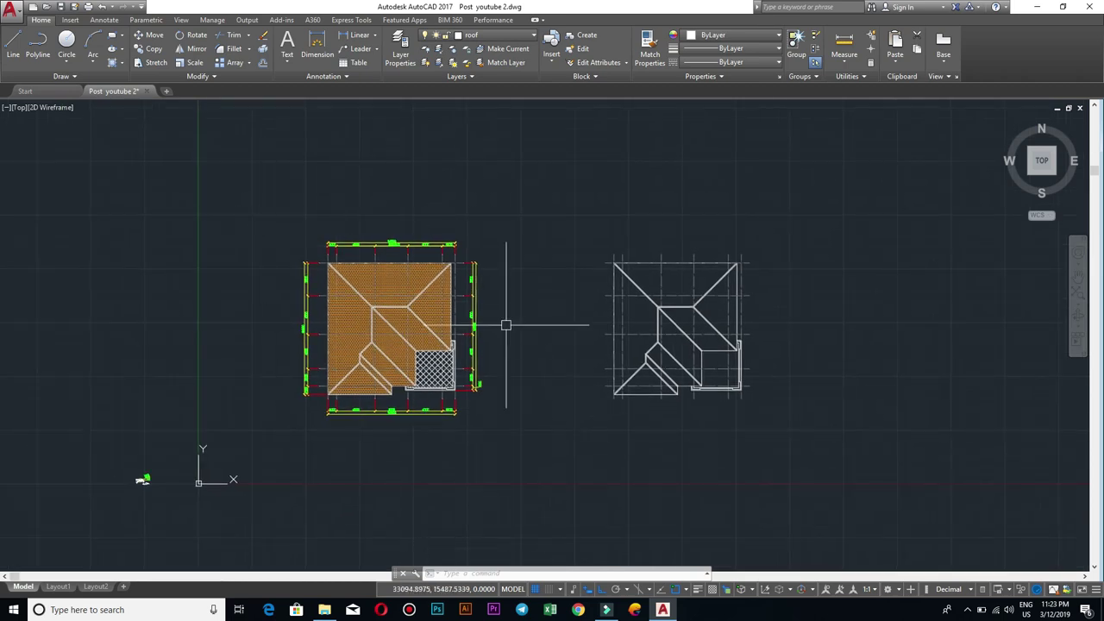
scroll(750, 334, "up", 2)
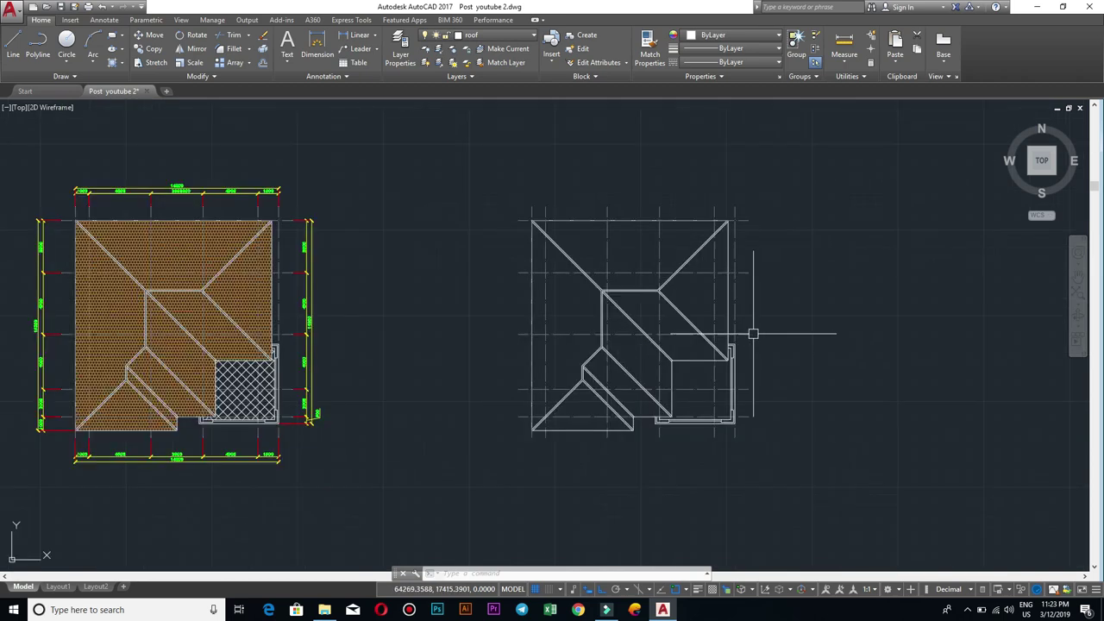
middle_click_drag(774, 345, 664, 344)
scroll(668, 341, "up", 2)
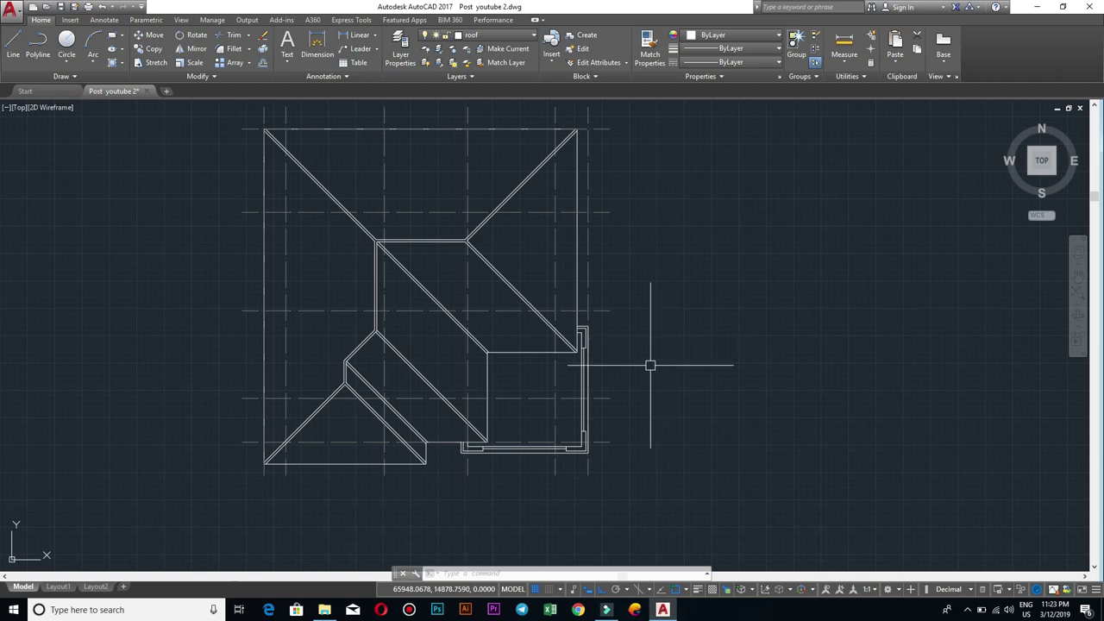
scroll(643, 375, "down", 2)
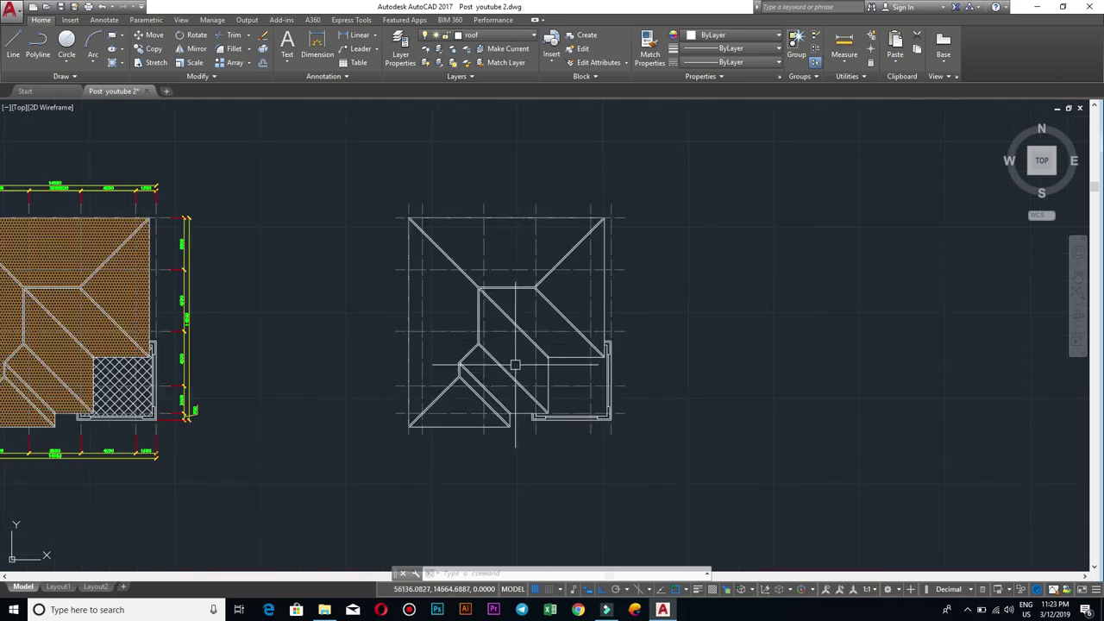
scroll(518, 340, "up", 2)
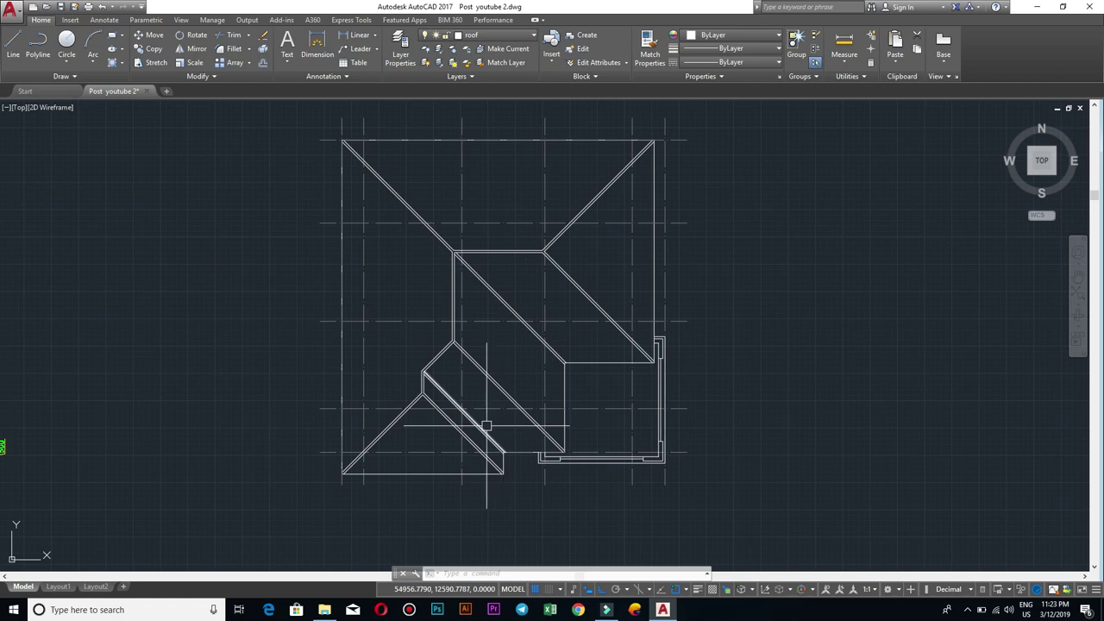
middle_click_drag(443, 443, 535, 374)
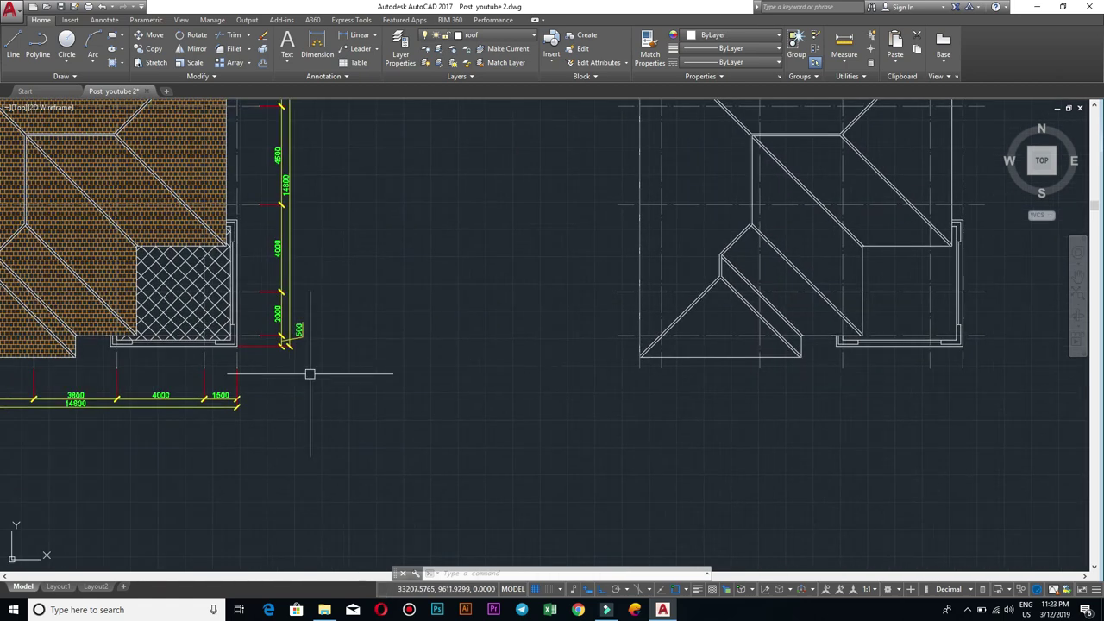
middle_click_drag(406, 377, 578, 379)
Step: Zoom out to see both plans and centre the copied roof plan
middle_click_drag(878, 396, 651, 395)
scroll(650, 394, "down", 2)
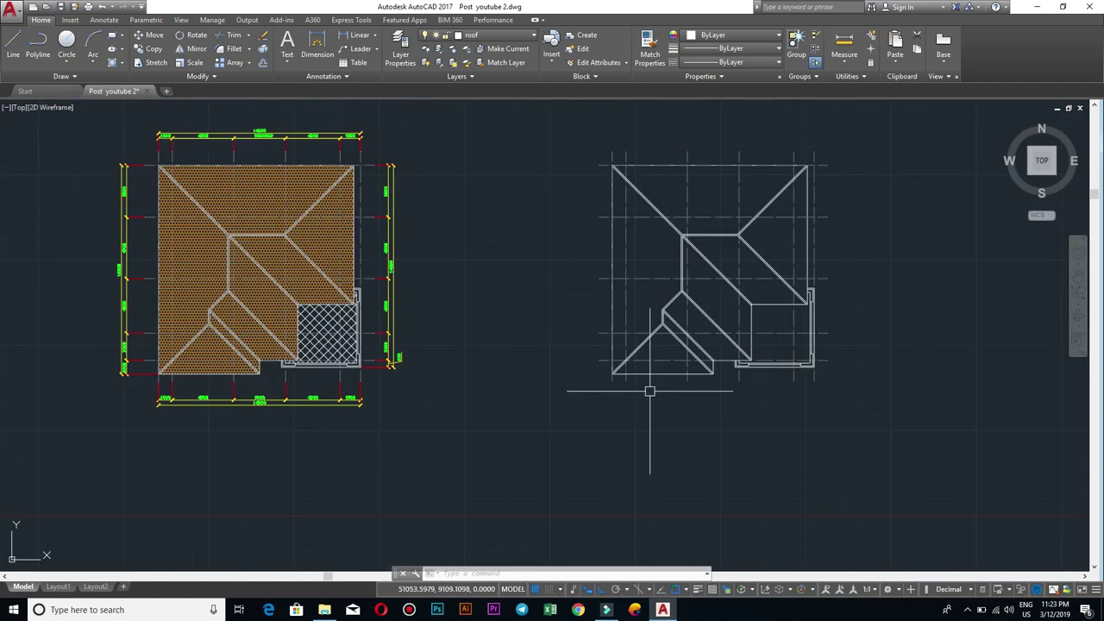
scroll(621, 328, "up", 5)
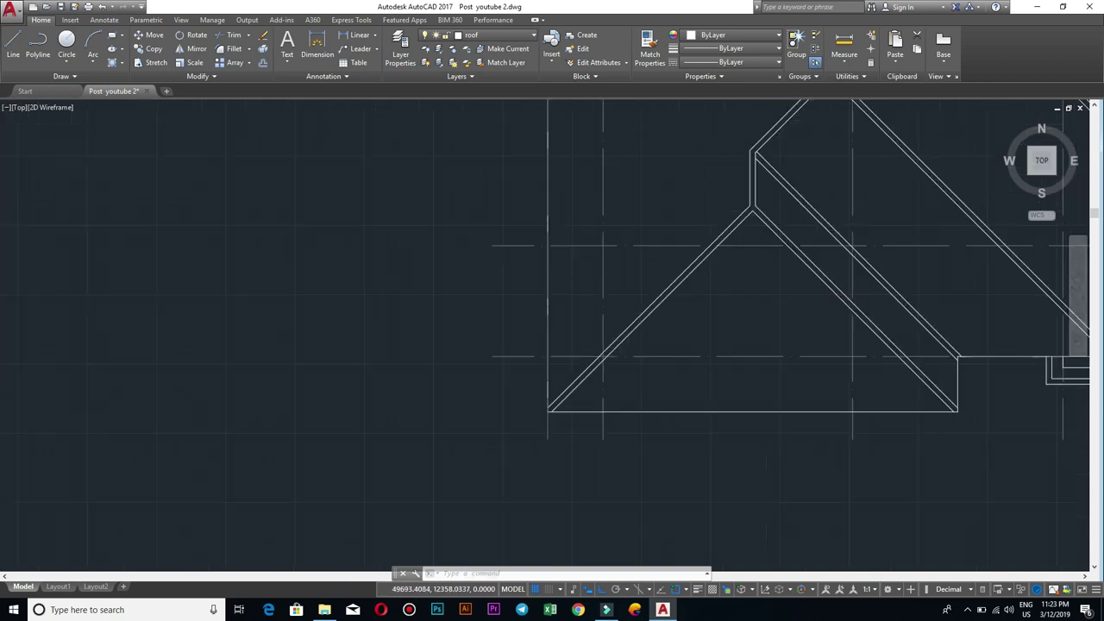
scroll(606, 288, "down", 2)
scroll(616, 359, "down", 2)
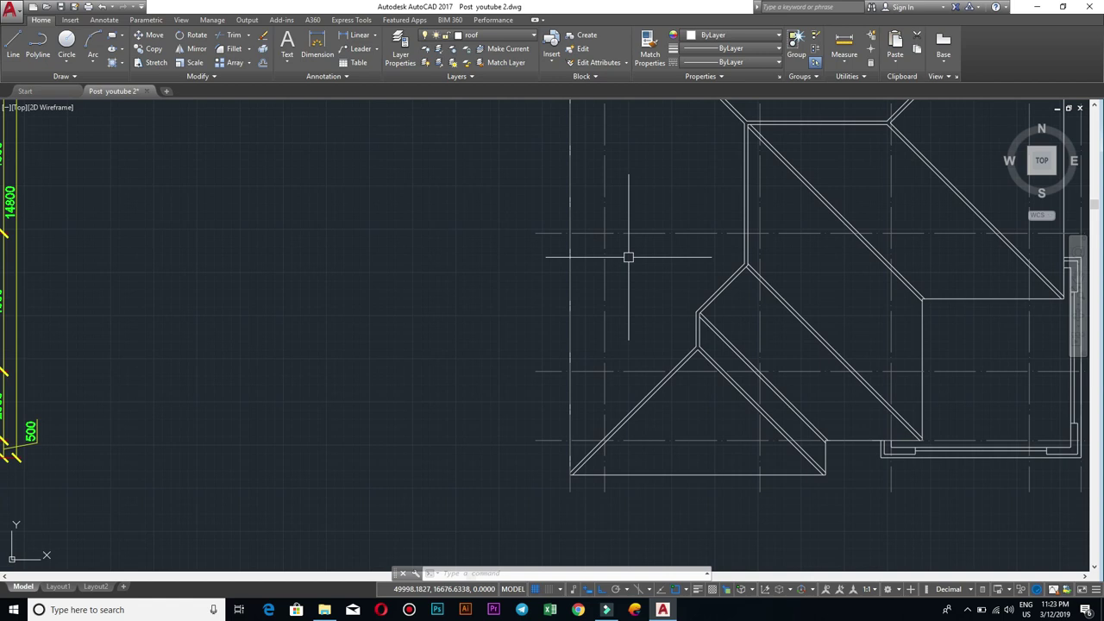
scroll(636, 267, "down", 4)
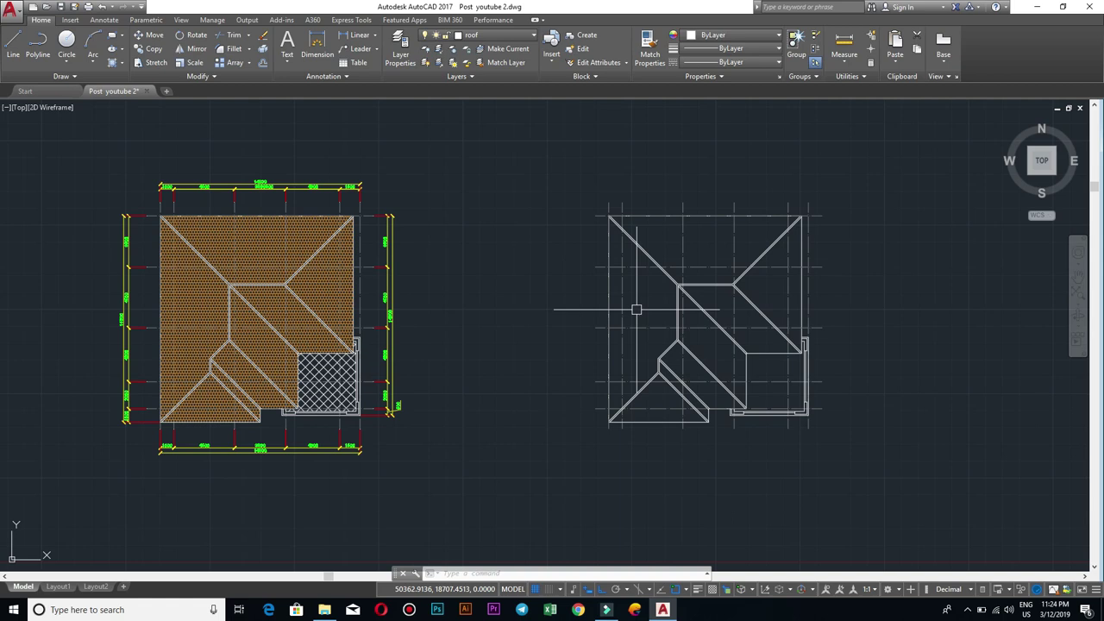
scroll(631, 256, "up", 2)
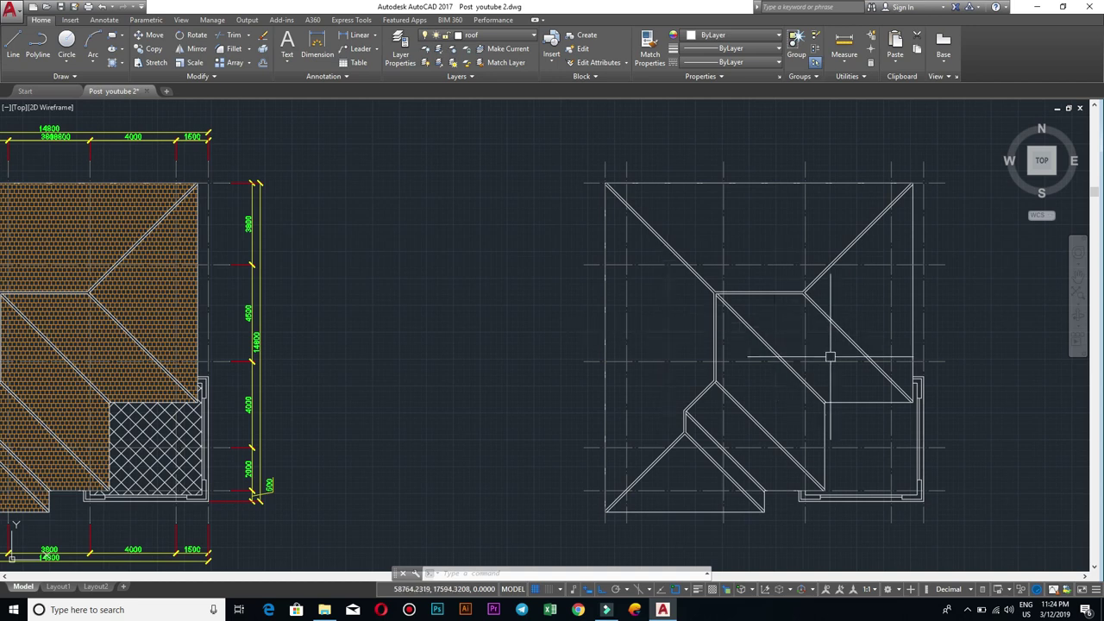
middle_click_drag(828, 357, 714, 354)
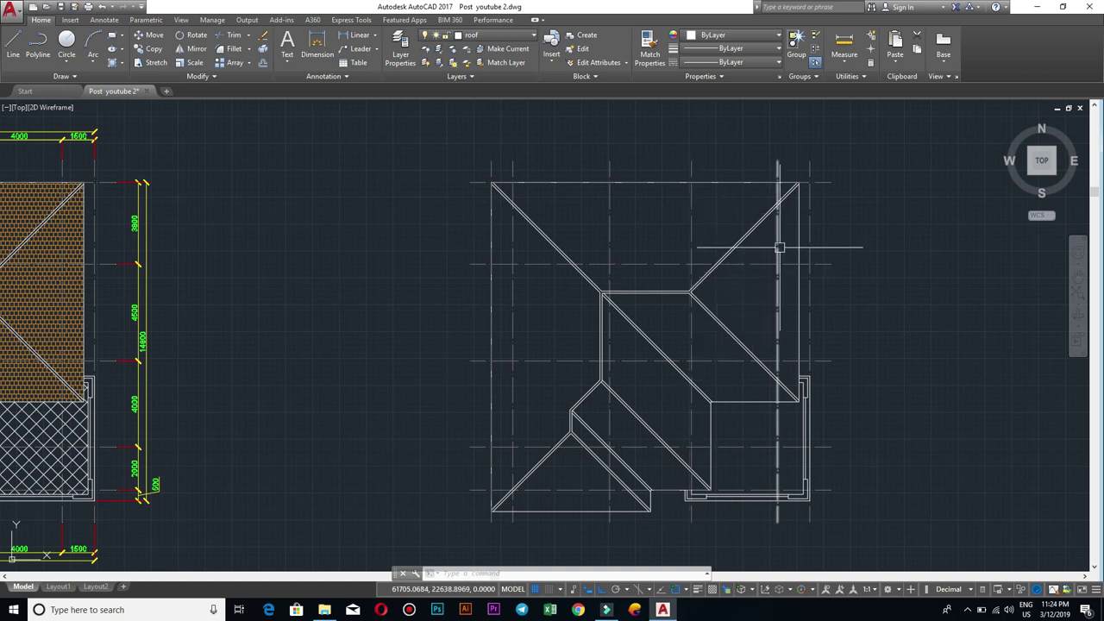
type("O")
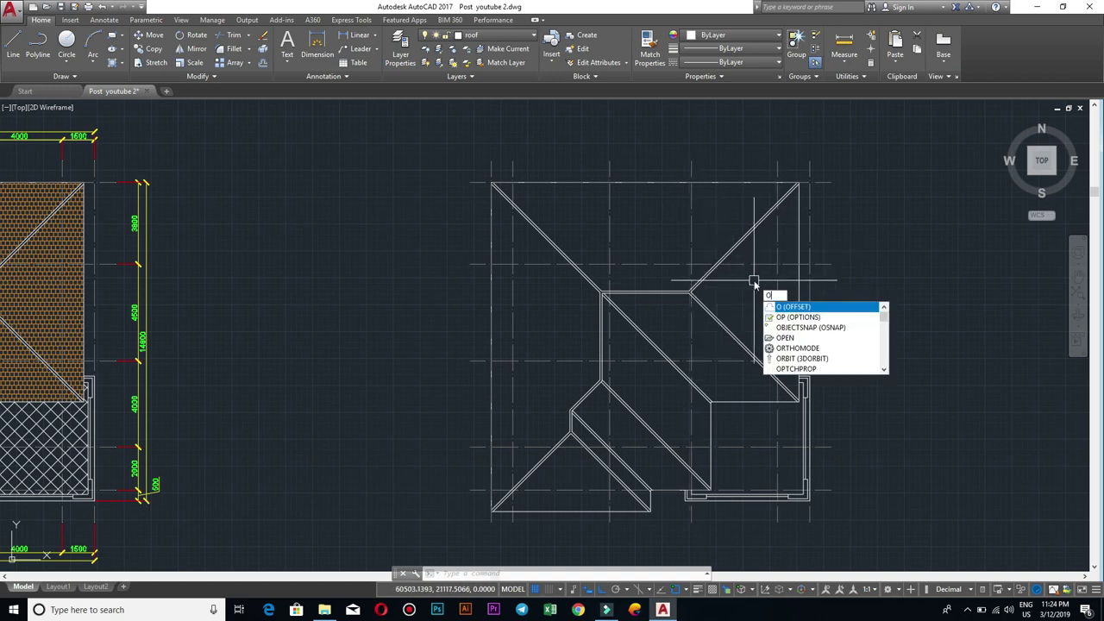
Step: Run OFFSET at distance 100 and double two vertical grid lines on the copy
key("Return")
type("100")
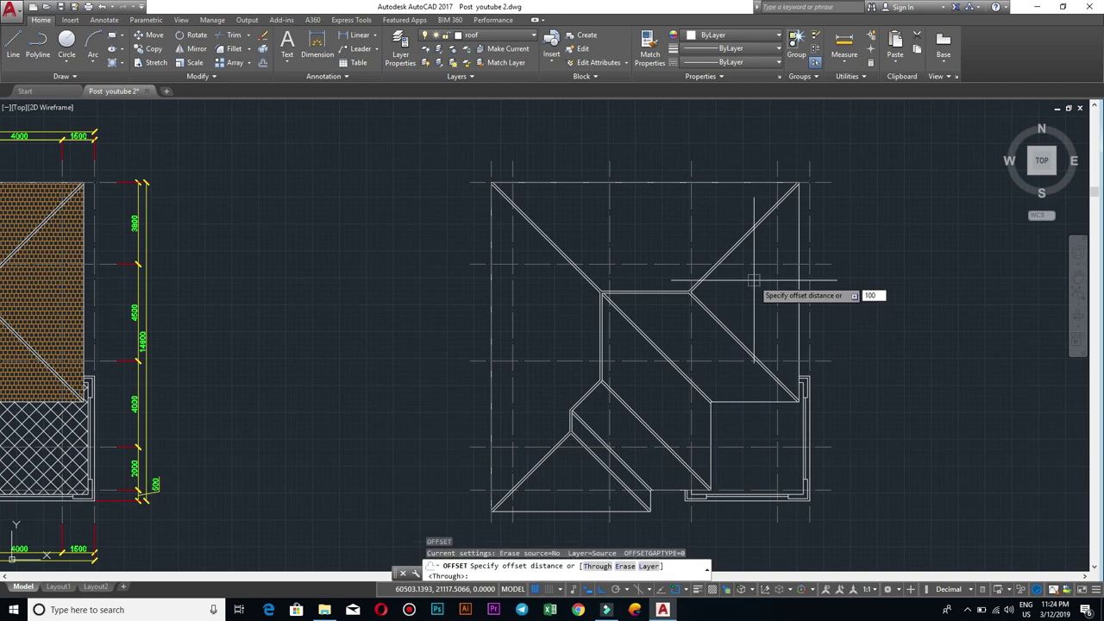
key("Return")
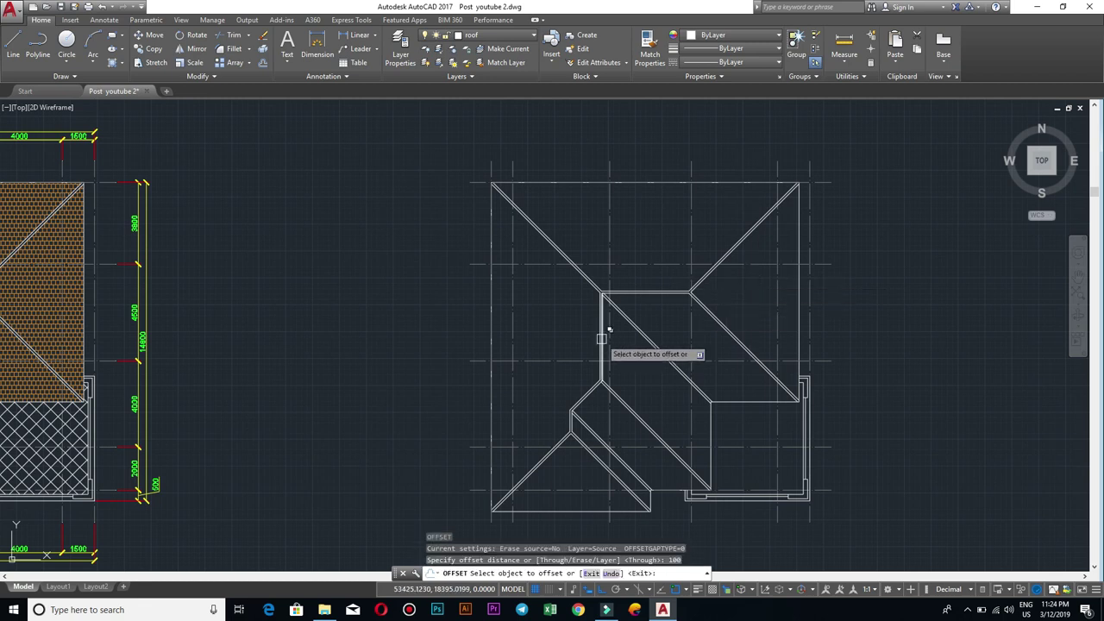
scroll(535, 329, "up", 2)
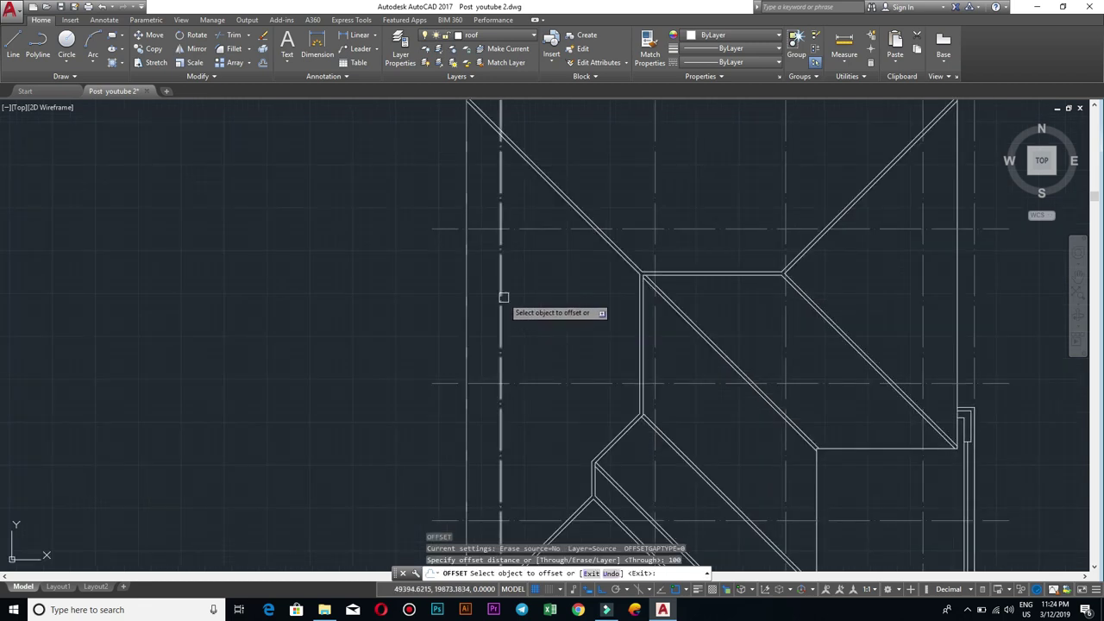
left_click(504, 298)
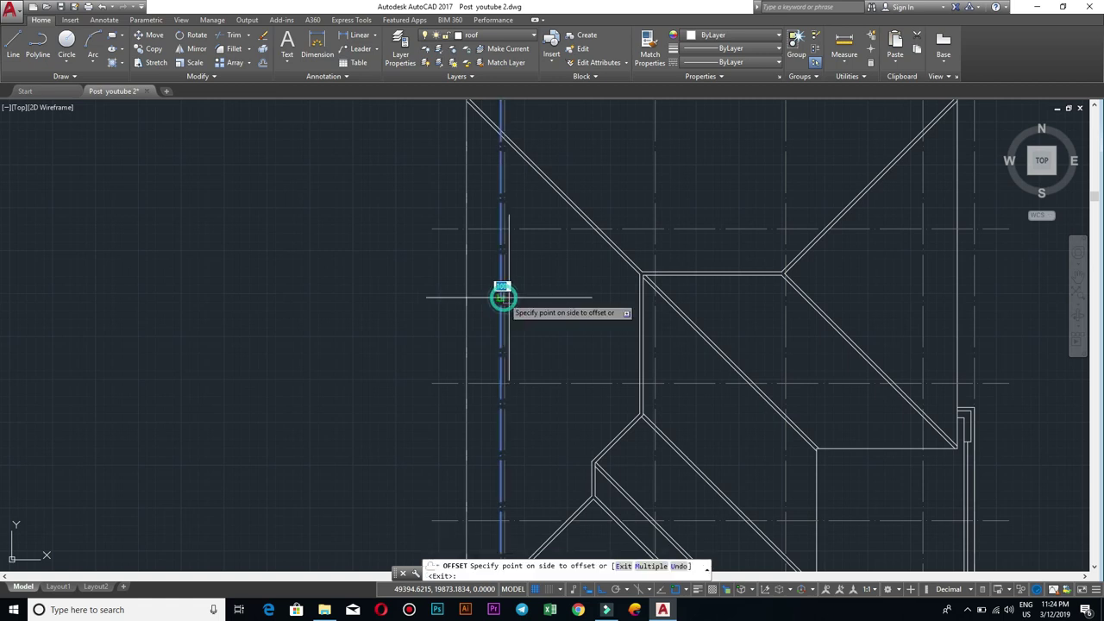
left_click(550, 299)
scroll(516, 308, "up", 4)
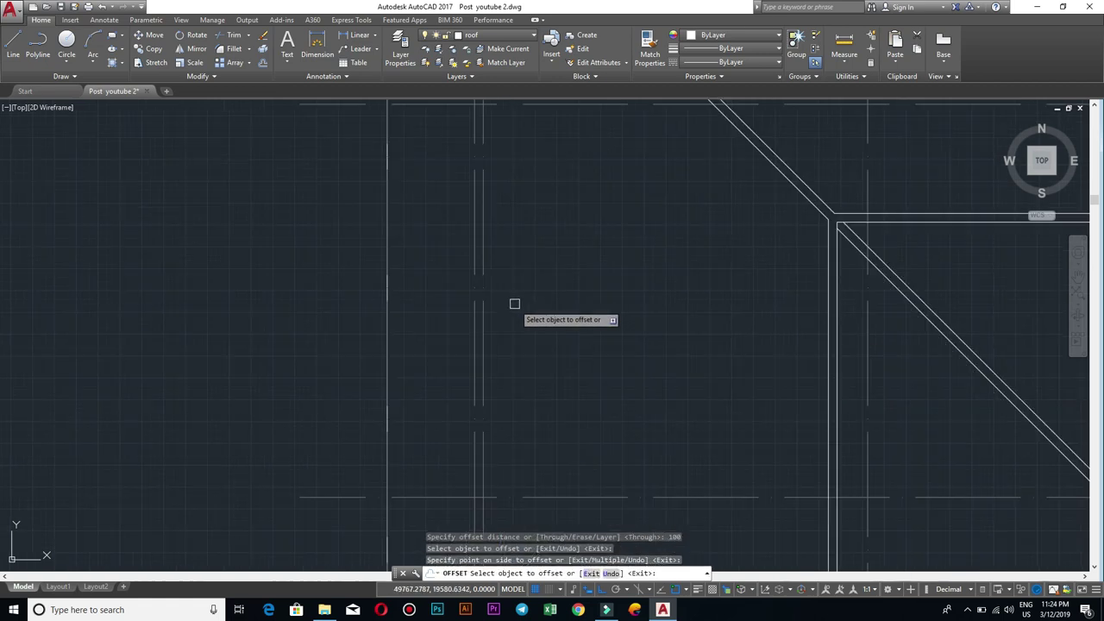
left_click(475, 274)
left_click(414, 266)
Step: Offset three horizontal grid lines by 100, placing each copy above its line
scroll(535, 285, "down", 3)
scroll(556, 241, "down", 2)
scroll(569, 297, "down", 1)
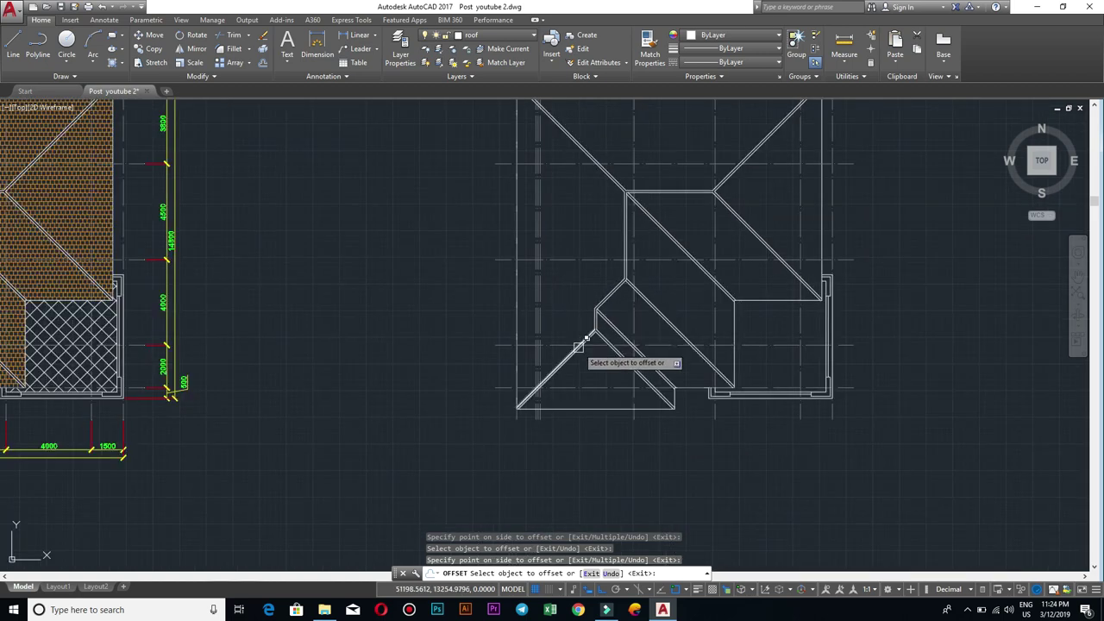
scroll(585, 361, "up", 2)
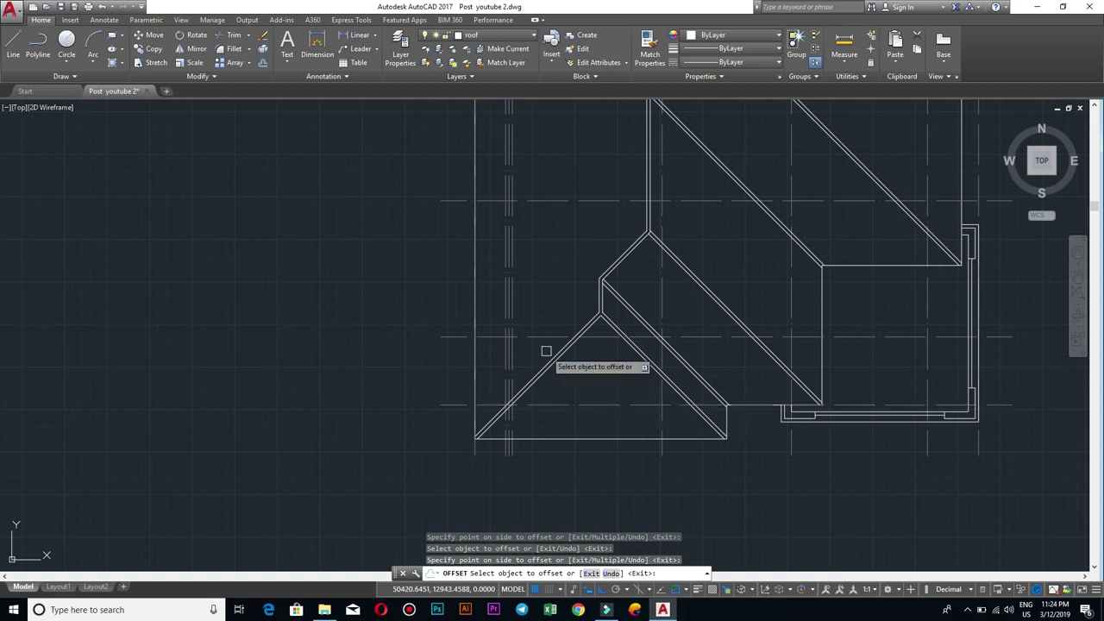
left_click(564, 401)
left_click(578, 379)
scroll(580, 396, "up", 4)
left_click(596, 436)
left_click(598, 430)
scroll(599, 426, "down", 2)
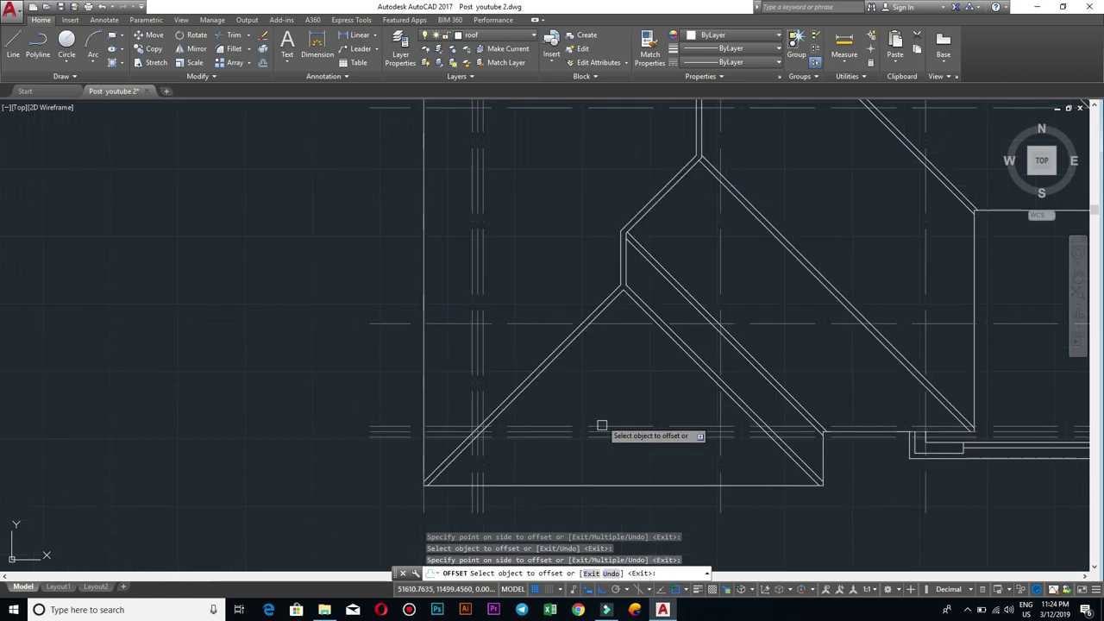
scroll(538, 327, "up", 3)
left_click(539, 328)
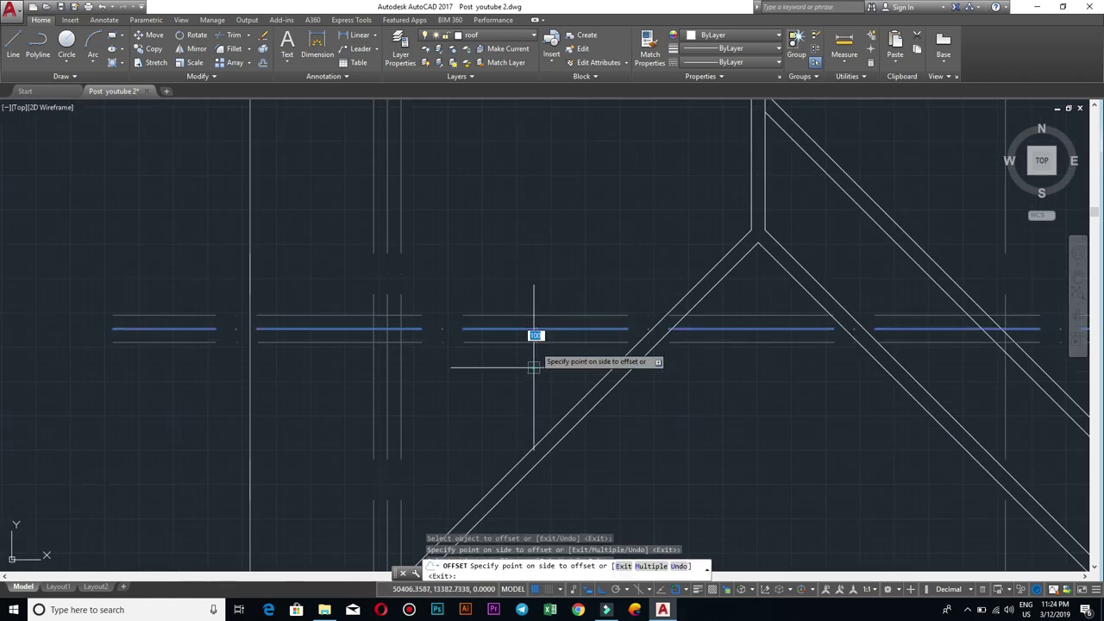
left_click(537, 333)
scroll(633, 382, "down", 3)
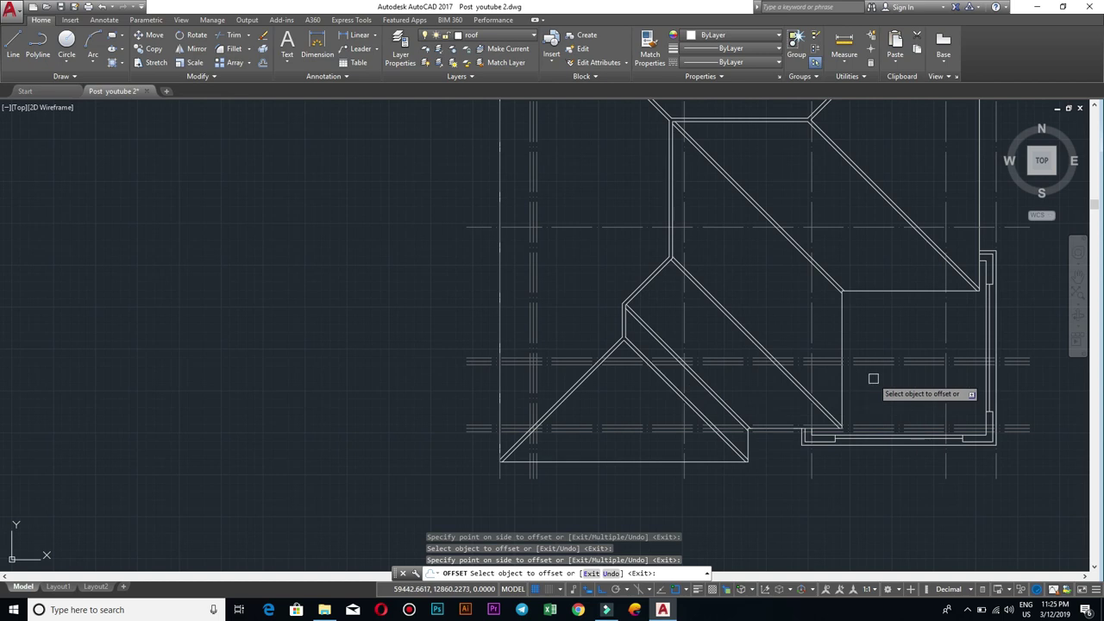
Step: Offset another grid line of the copied plan, placing the copy below it
middle_click_drag(873, 377, 745, 365)
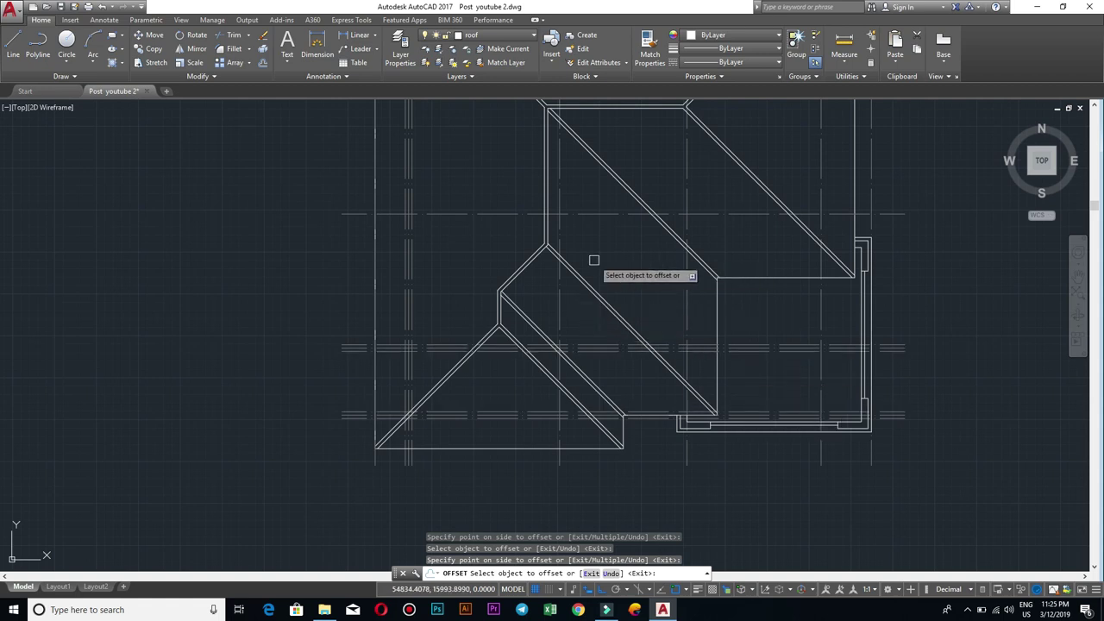
middle_click_drag(593, 260, 592, 291)
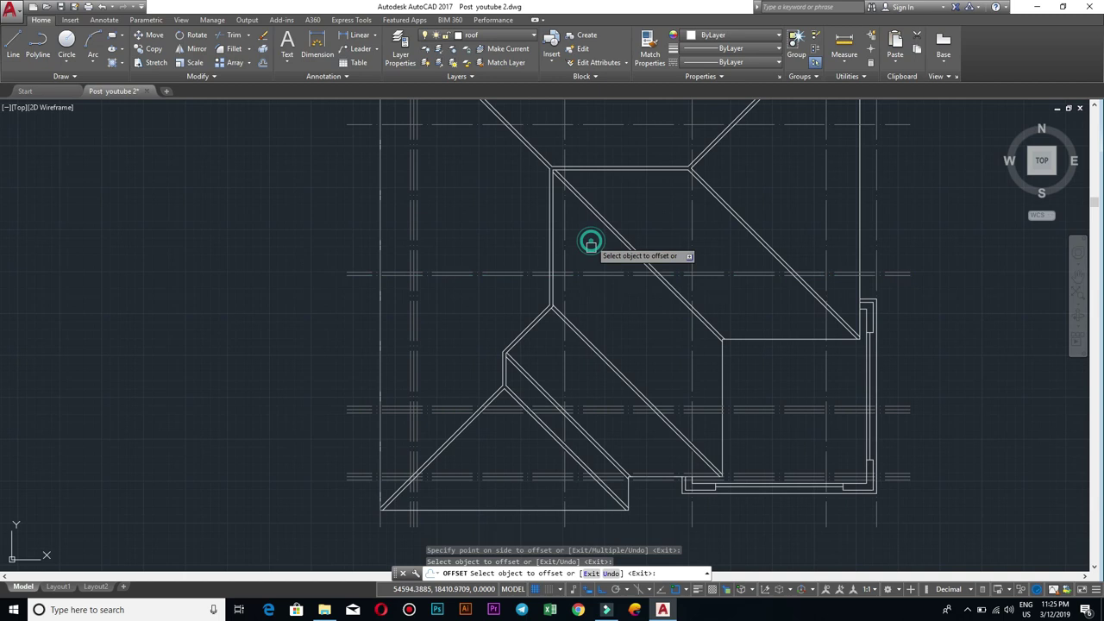
scroll(591, 276, "up", 5)
left_click(594, 361)
left_click(599, 420)
scroll(584, 328, "down", 3)
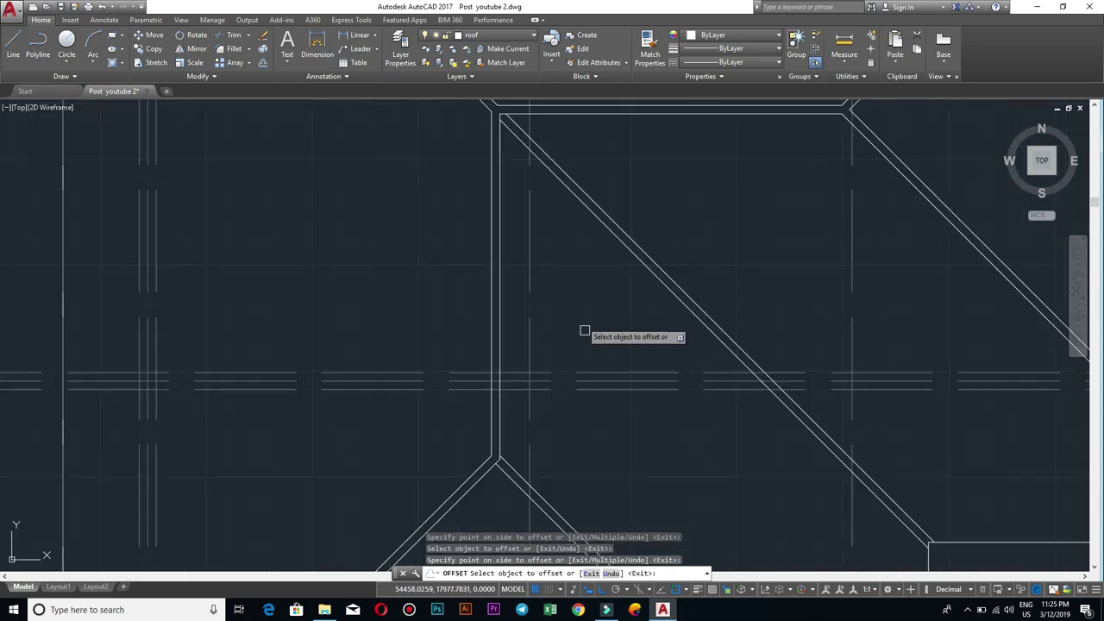
scroll(626, 328, "down", 2)
Step: Make further offset picks on the copied plan's grid lines
left_click(665, 323)
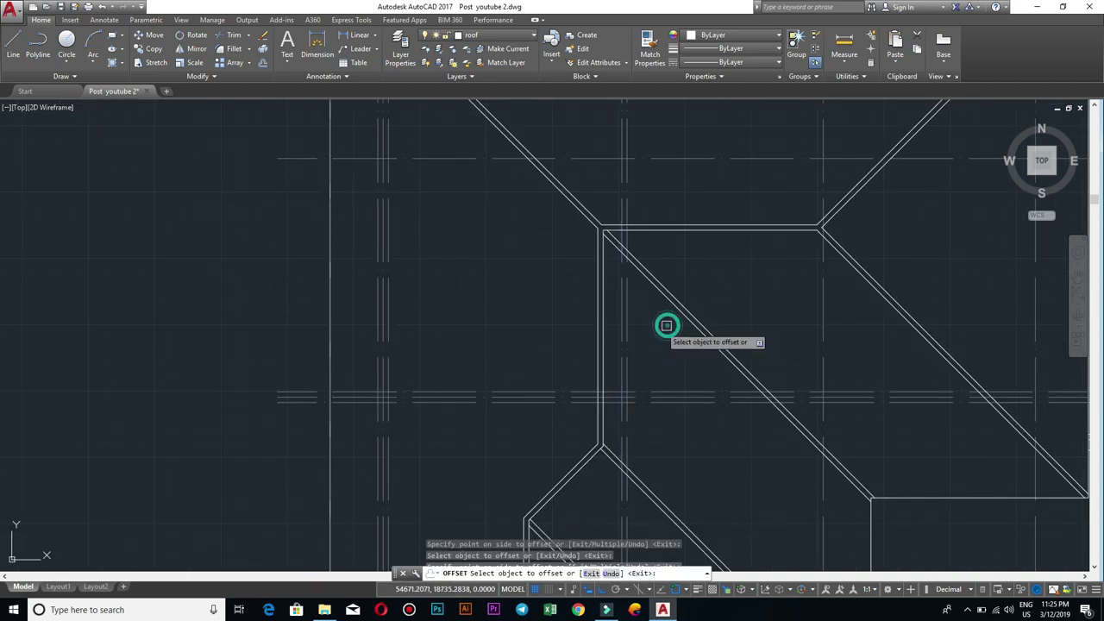
left_click(577, 327)
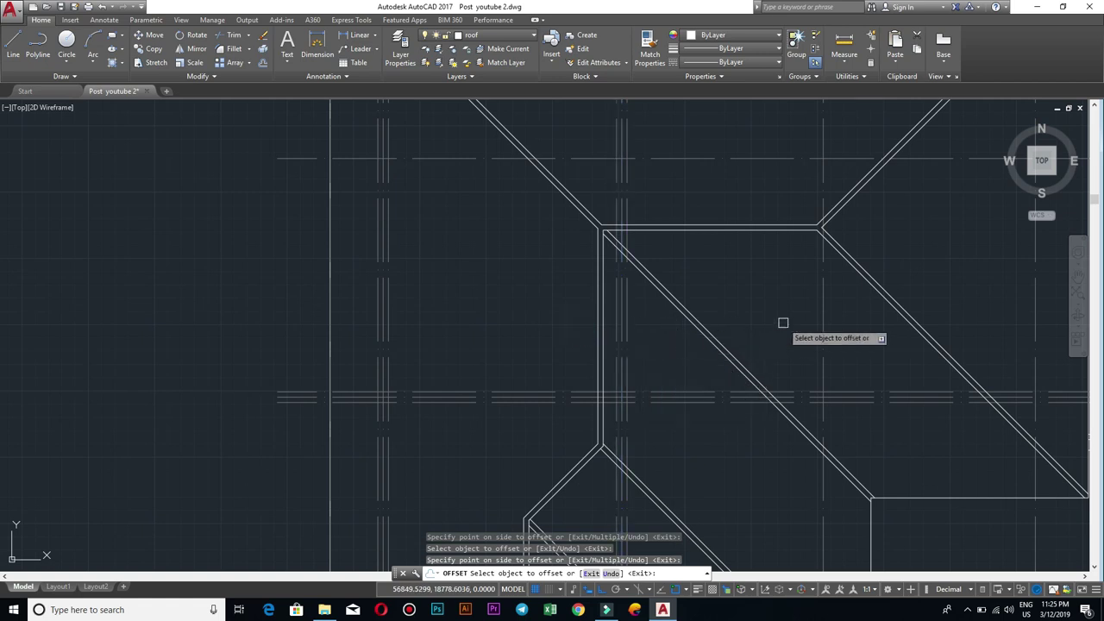
left_click(823, 318)
left_click(866, 319)
scroll(849, 324, "up", 2)
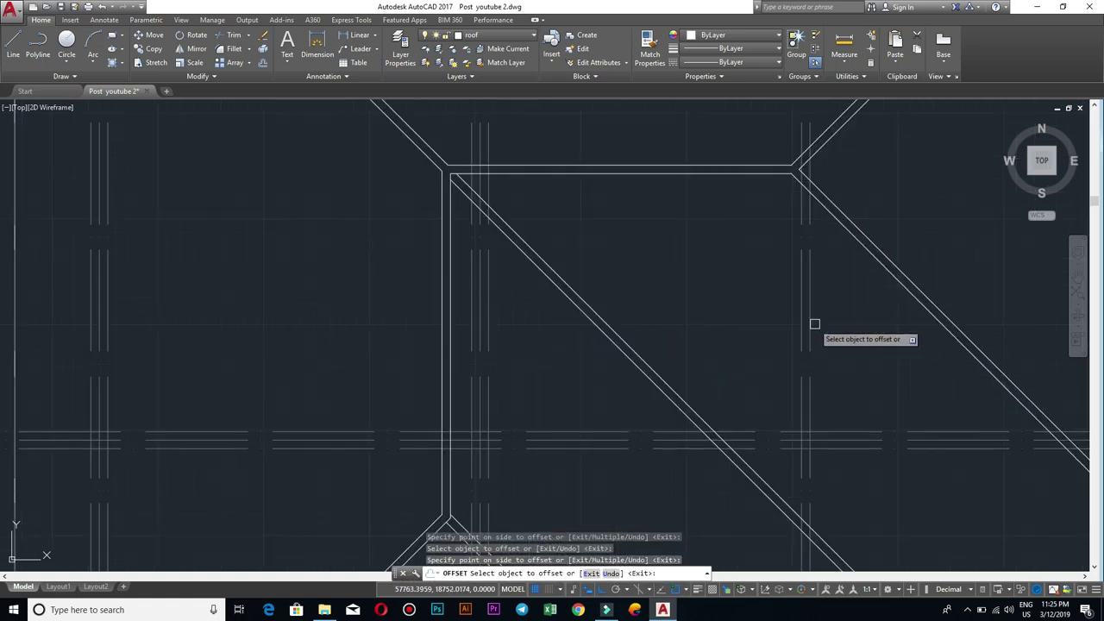
scroll(794, 329, "down", 4)
Step: Pan and zoom to review both roof plans with the doubled grid lines
middle_click_drag(795, 329, 594, 333)
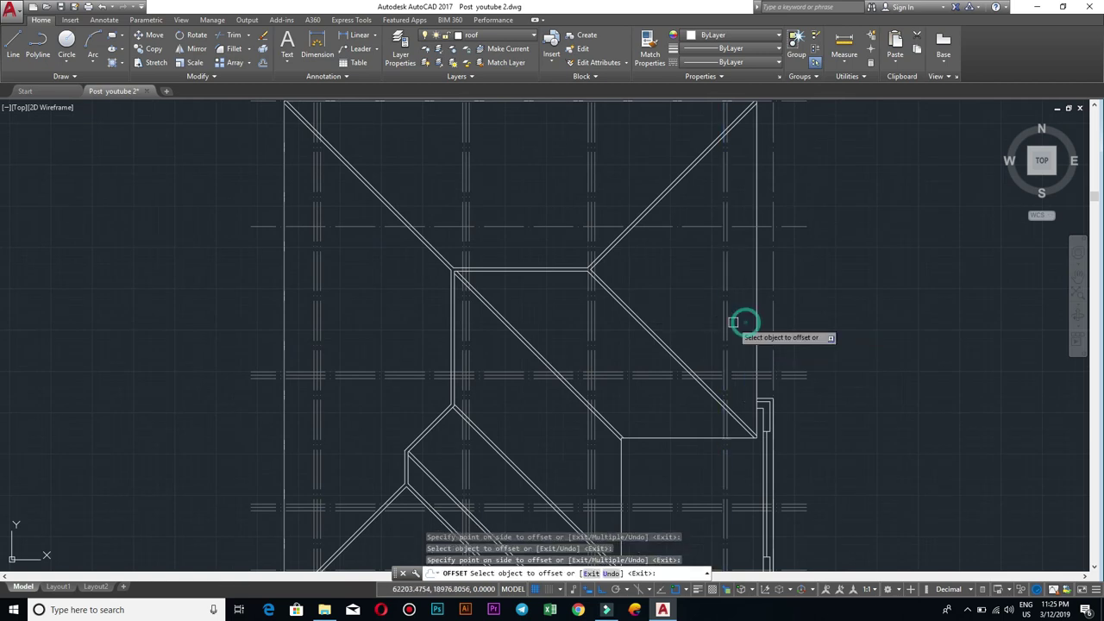
scroll(729, 319, "up", 3)
scroll(652, 317, "down", 3)
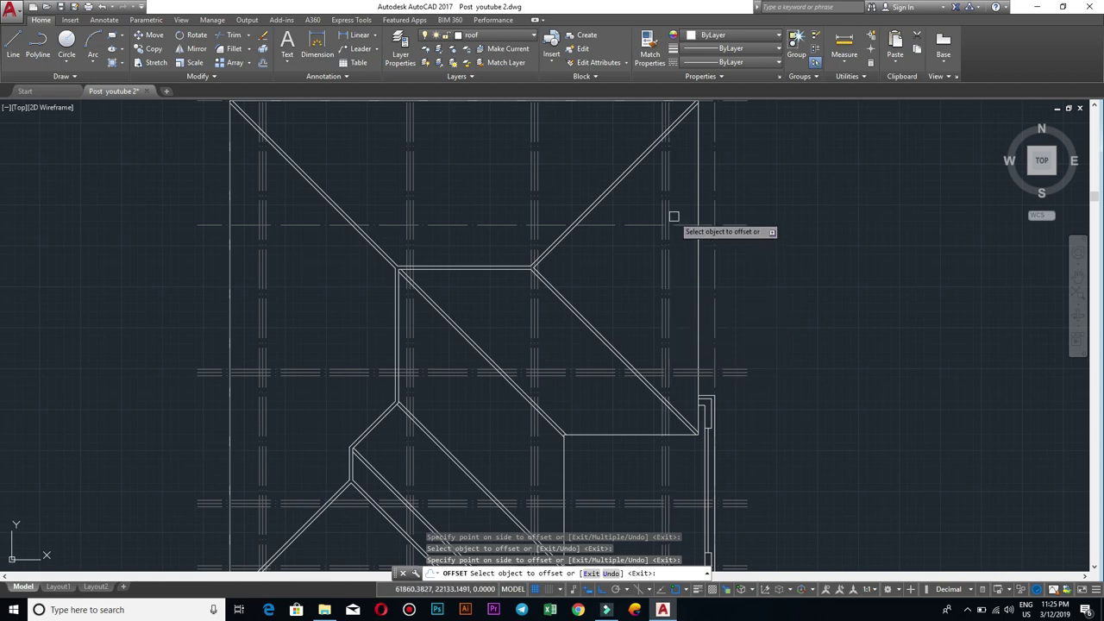
scroll(677, 173, "up", 5)
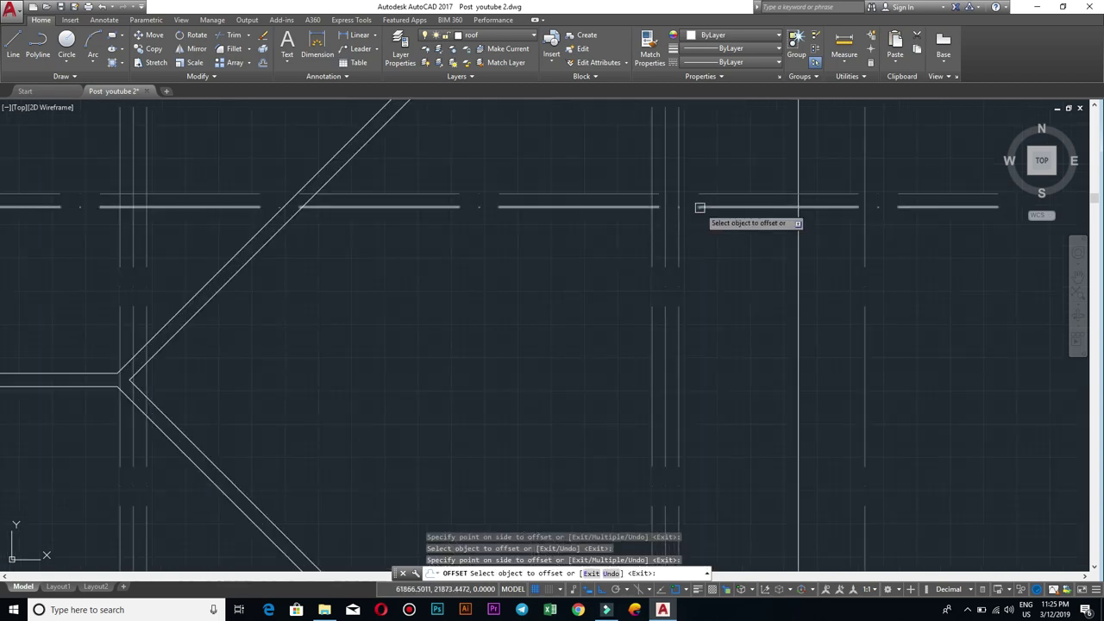
scroll(707, 310, "down", 2)
scroll(709, 285, "down", 2)
scroll(715, 271, "down", 3)
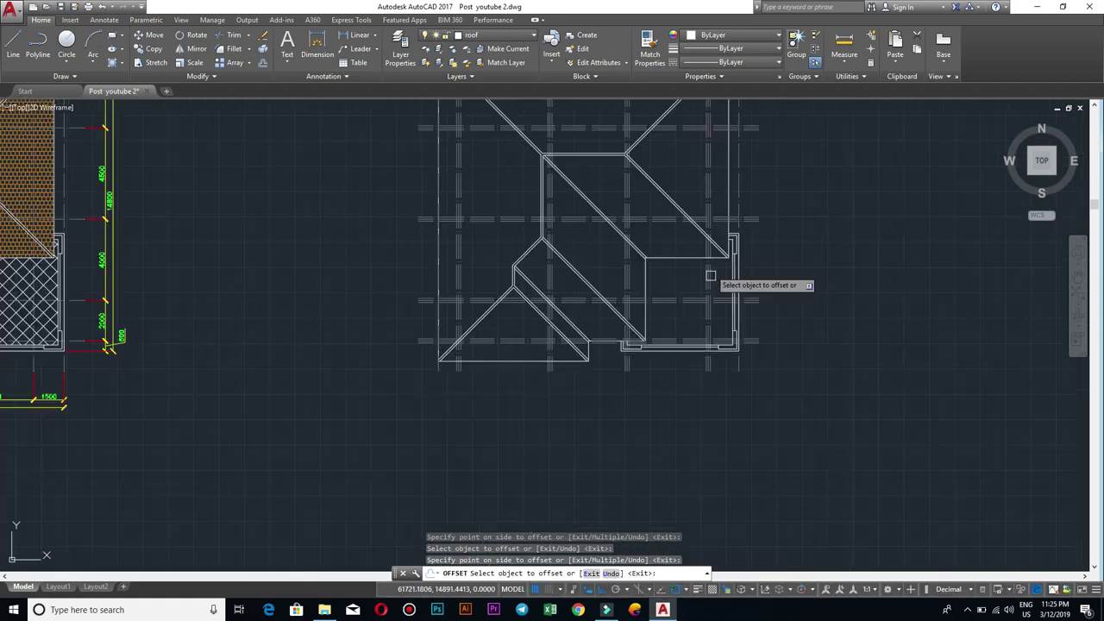
middle_click_drag(754, 256, 670, 347)
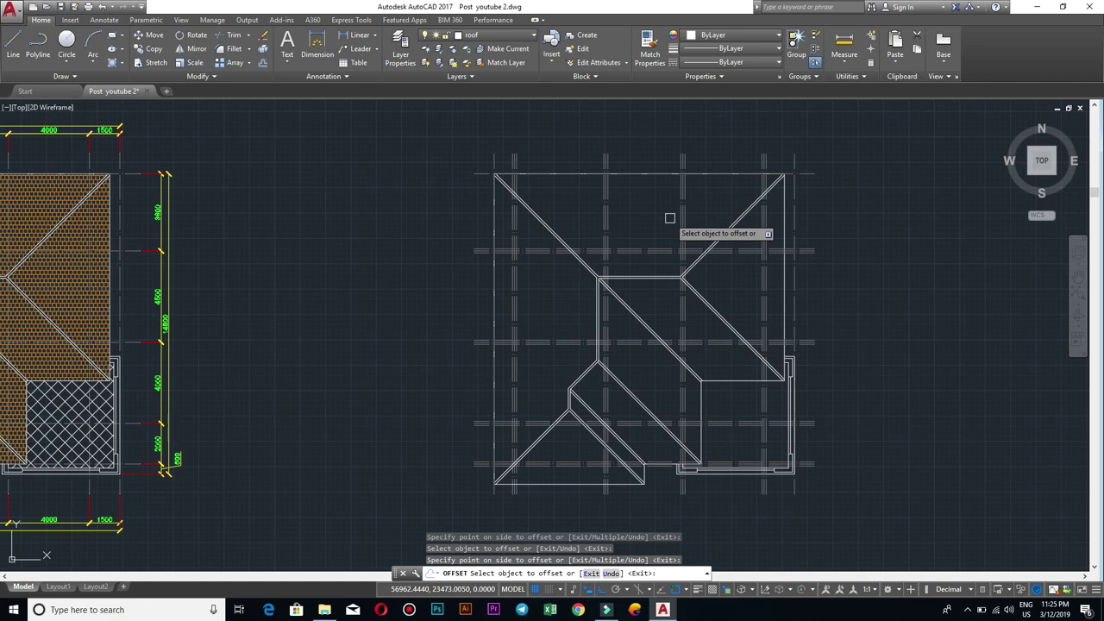
scroll(669, 217, "down", 2)
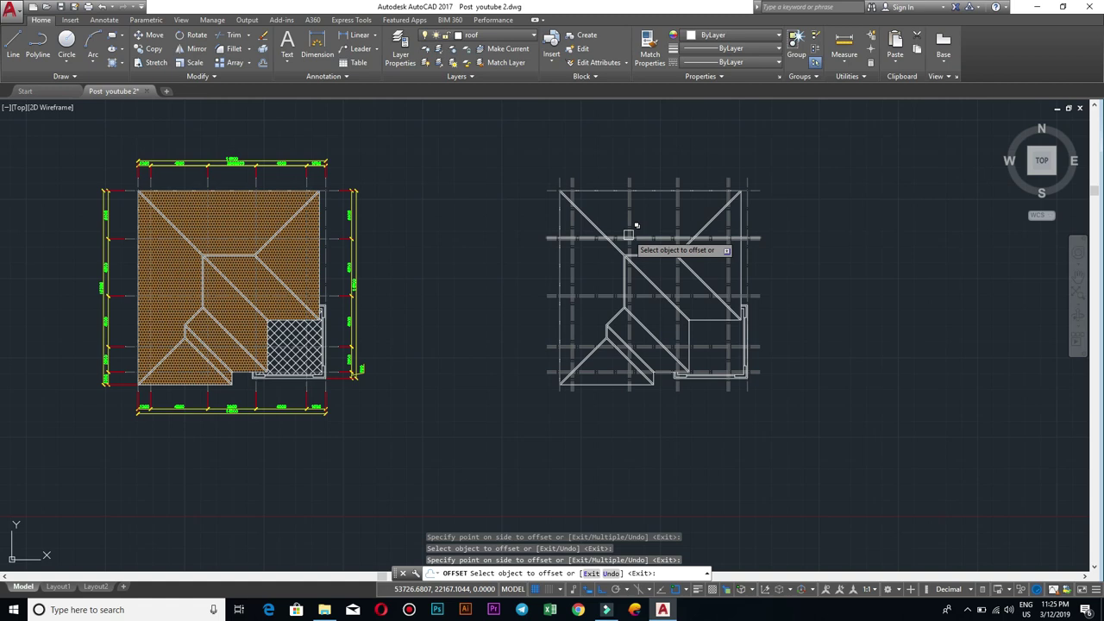
scroll(604, 371, "up", 3)
scroll(580, 411, "down", 3)
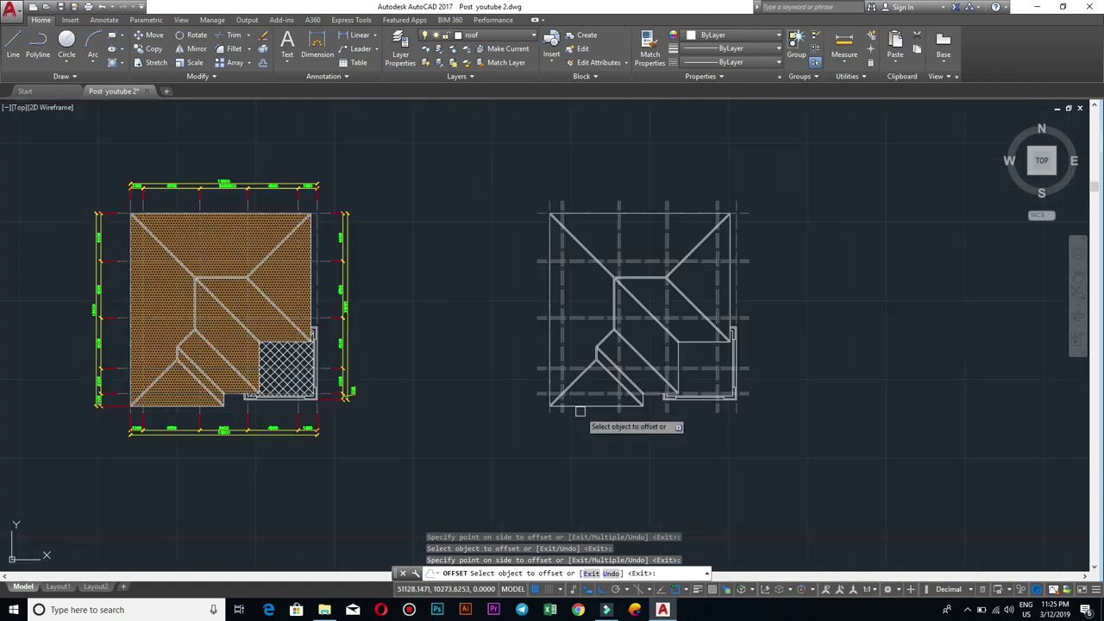
middle_click_drag(578, 411, 653, 390)
scroll(665, 377, "up", 2)
scroll(665, 378, "down", 2)
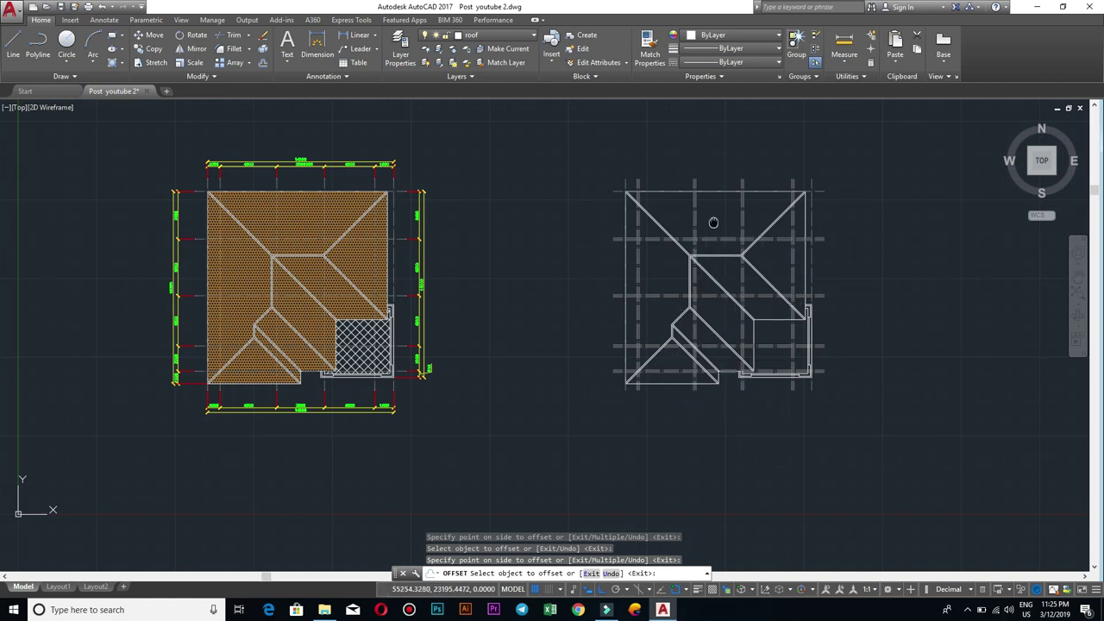
middle_click_drag(713, 217, 720, 280)
Step: Cancel OFFSET and zoom in and out to inspect the top of the copied roof plan
key("Escape")
scroll(719, 280, "up", 2)
scroll(724, 280, "down", 3)
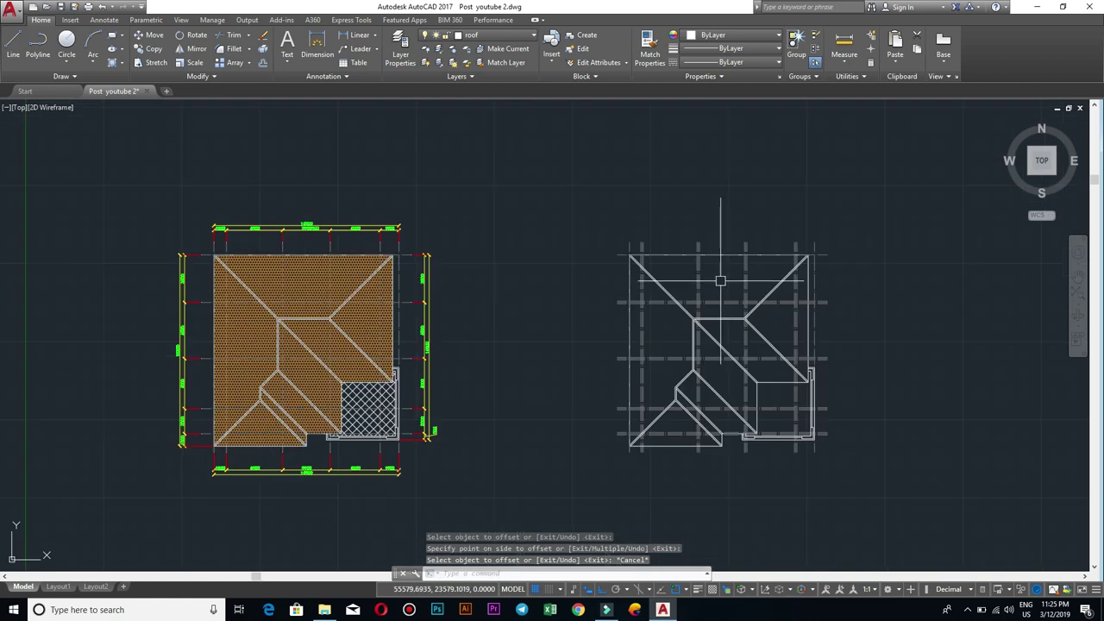
scroll(744, 271, "up", 4)
scroll(809, 370, "down", 2)
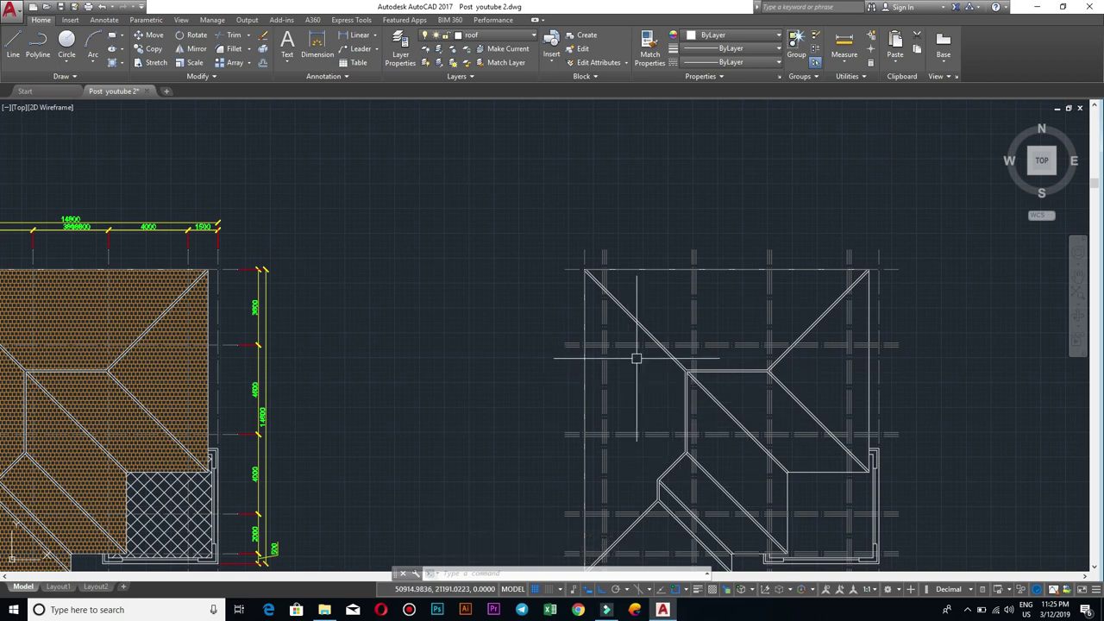
scroll(640, 295, "up", 2)
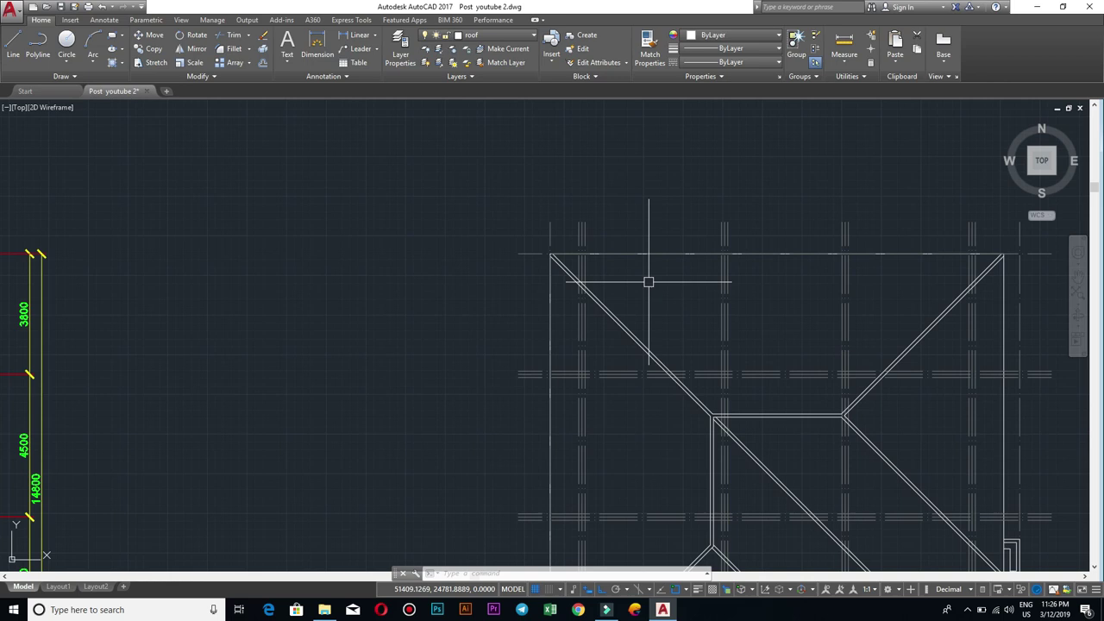
scroll(753, 307, "down", 1)
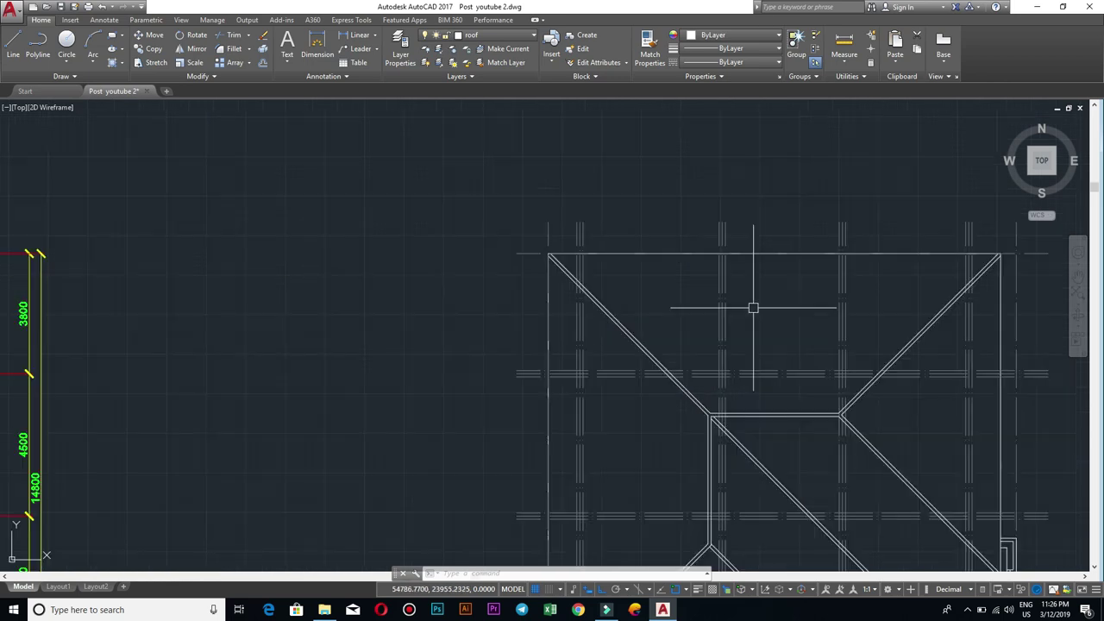
scroll(656, 268, "down", 1)
scroll(750, 308, "up", 1)
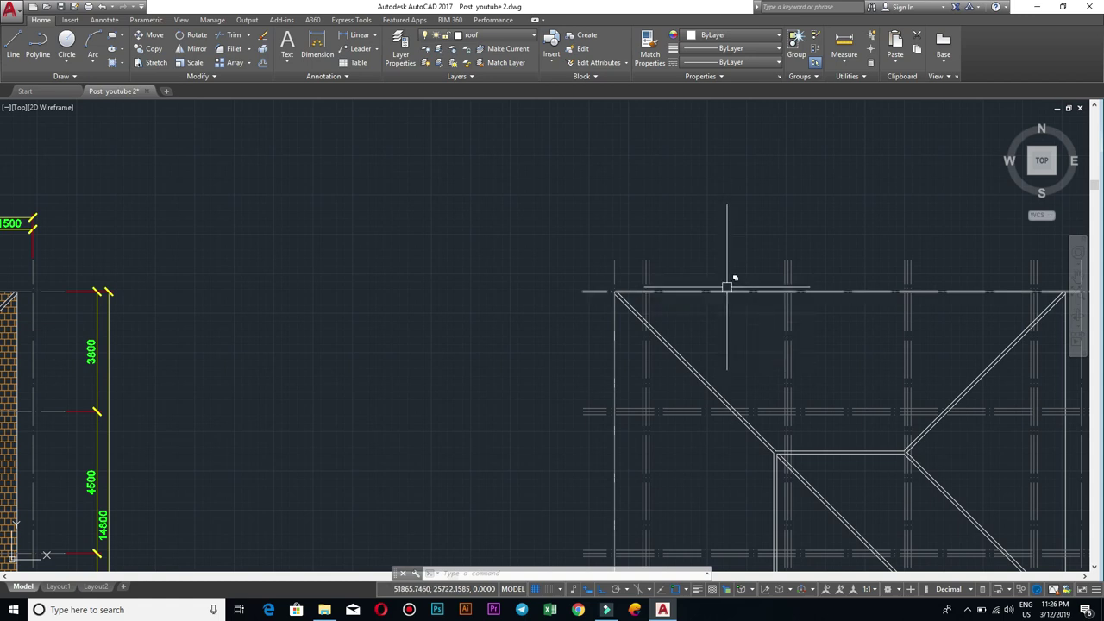
scroll(724, 284, "down", 2)
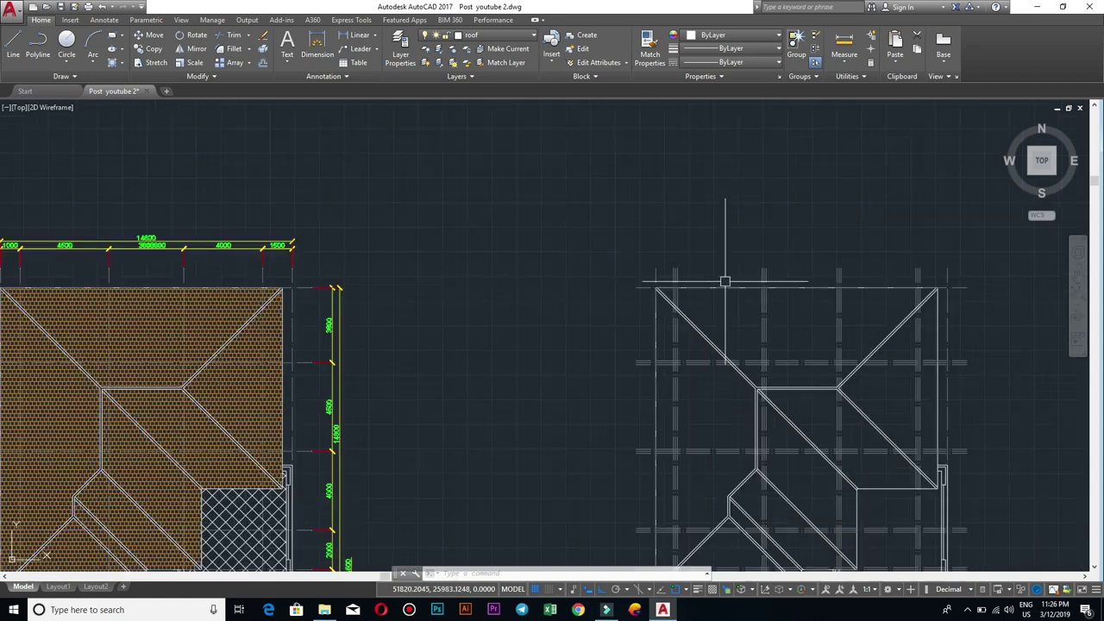
scroll(725, 292, "up", 2)
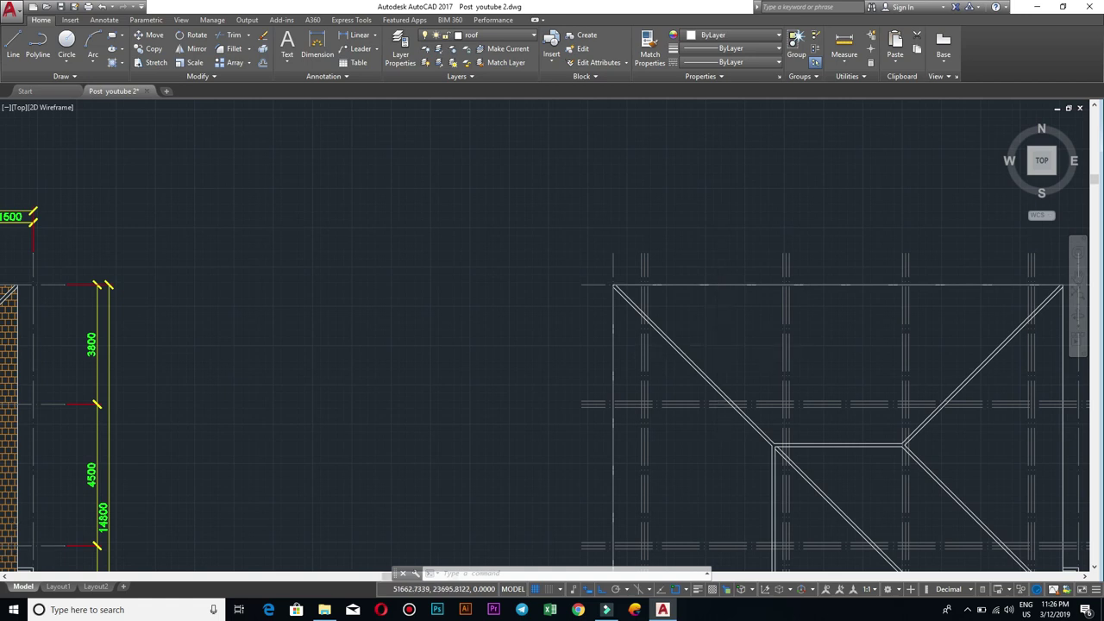
scroll(721, 336, "down", 2)
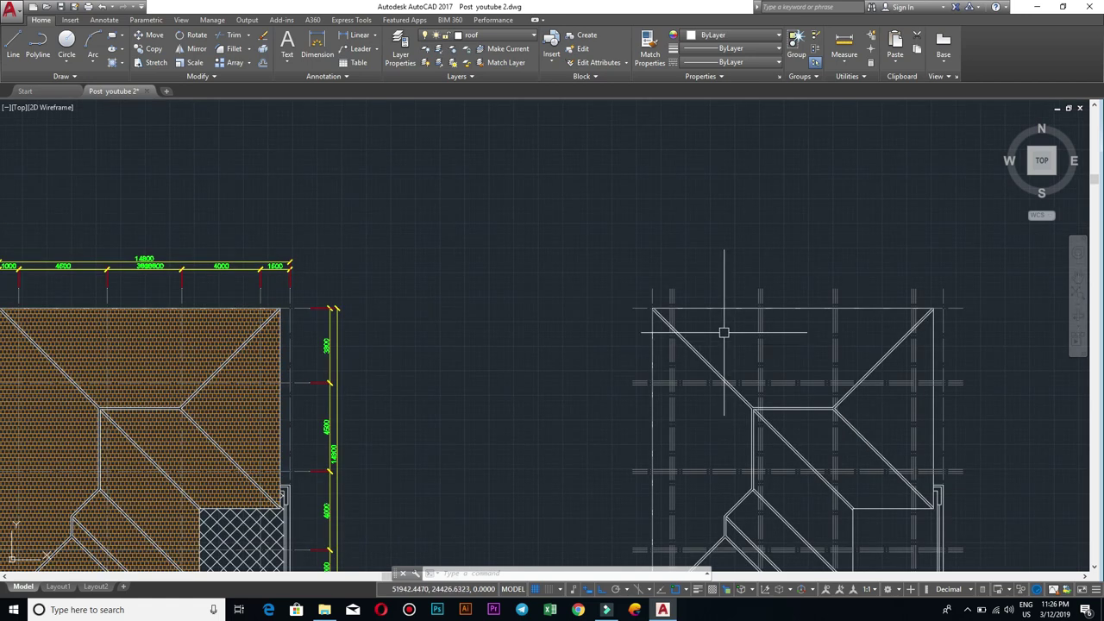
type("o")
Step: Start a 1000 offset on a line near the roof's top edge, then cancel the ambiguous pick
key("Return")
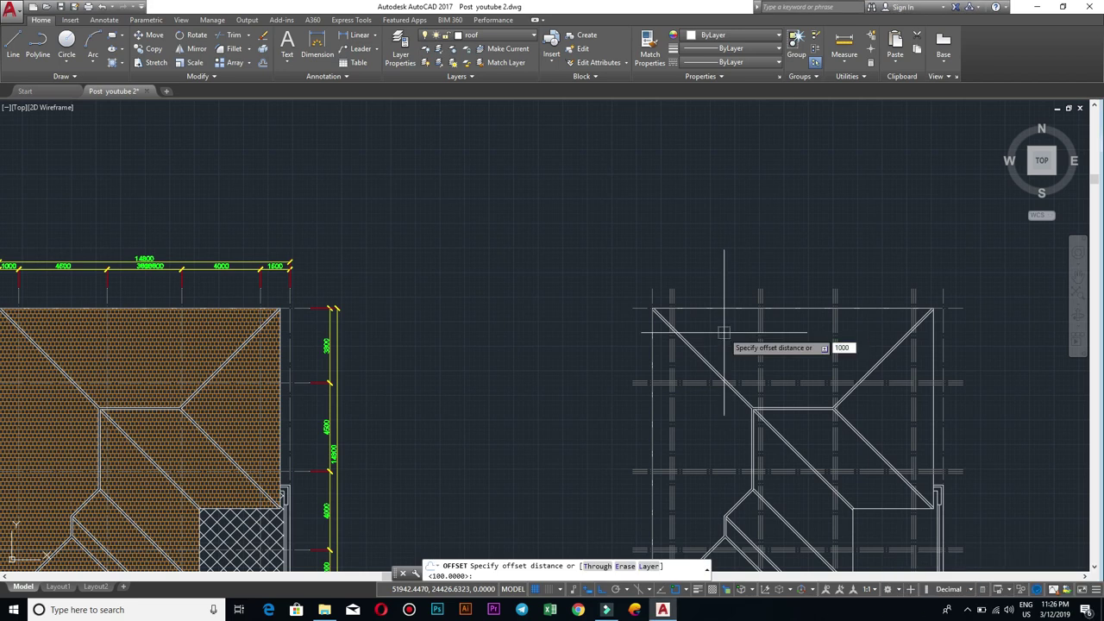
key("Return")
left_click(725, 342)
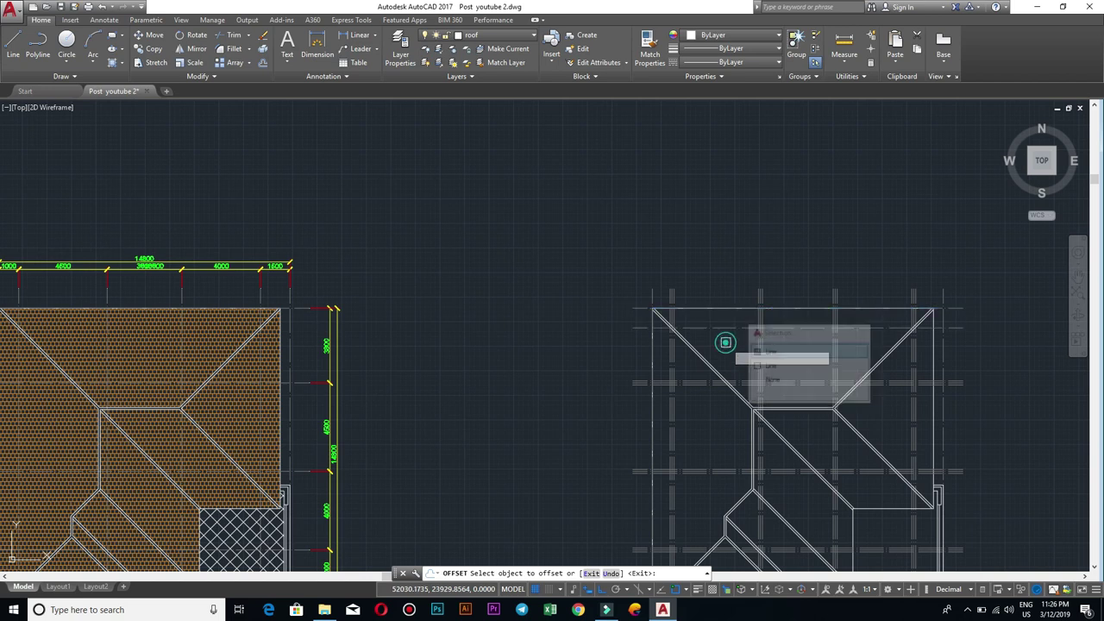
scroll(725, 343, "up", 4)
key("Escape")
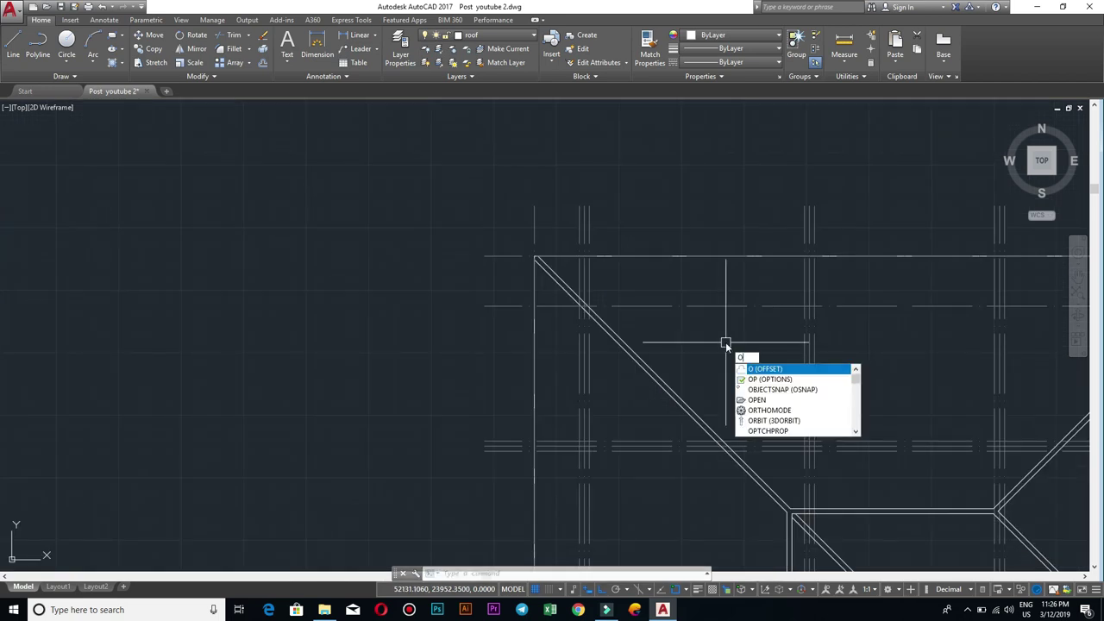
Step: Offset the dashed horizontal gridline on the copied plan by 1000 to form a double line
key("Return")
key("Return")
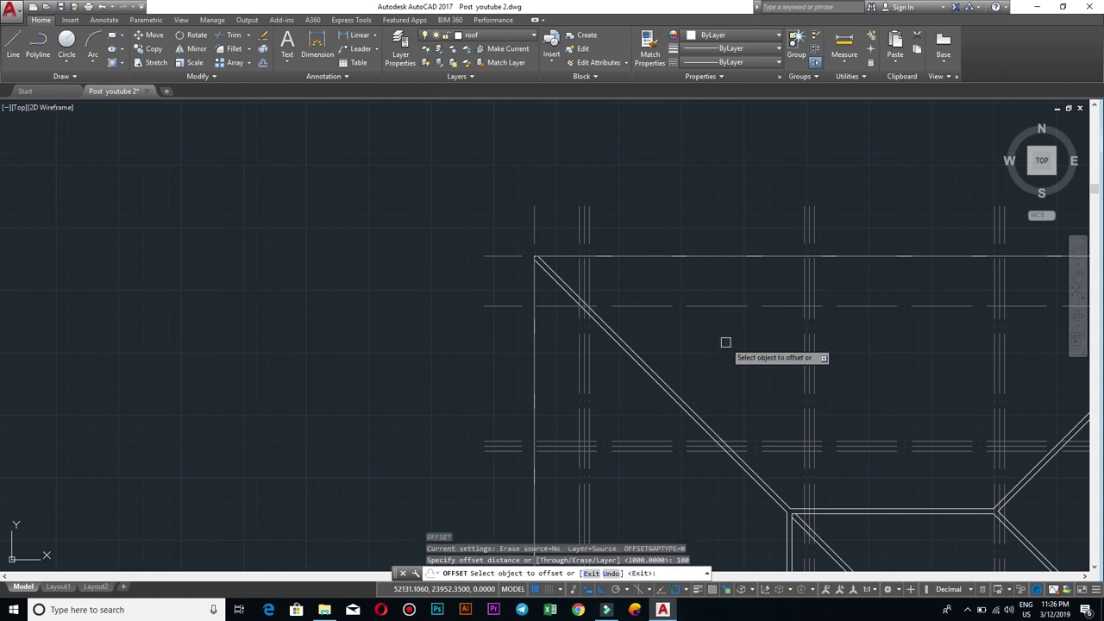
left_click(729, 277)
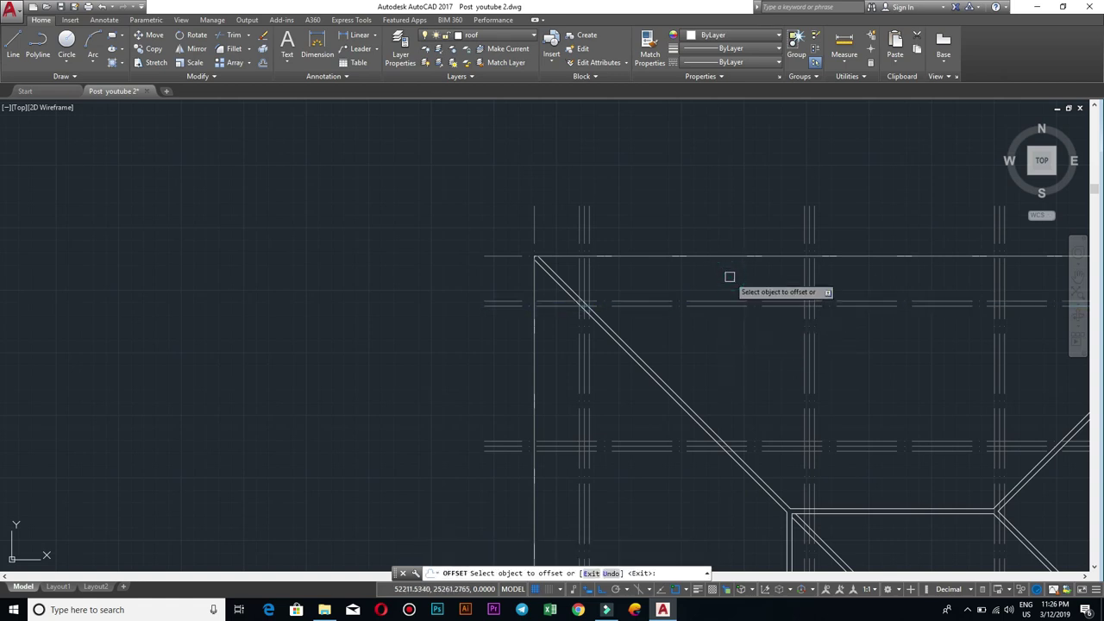
left_click(732, 306)
left_click(733, 299)
scroll(733, 320, "up", 4)
left_click(741, 280)
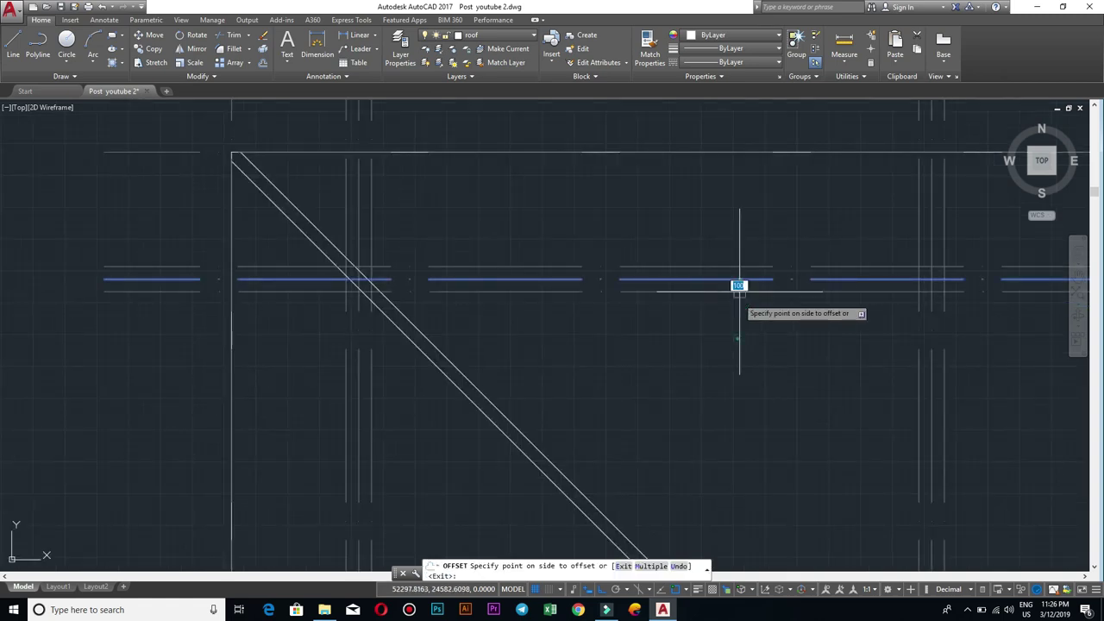
left_click(739, 298)
scroll(741, 341, "down", 5)
key("Escape")
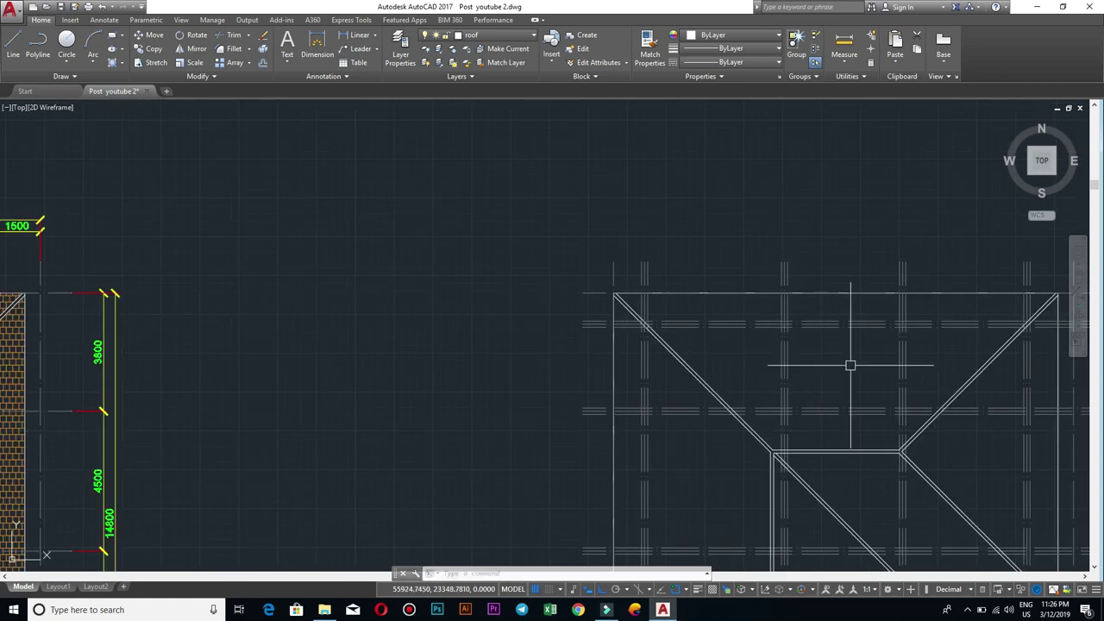
scroll(771, 313, "down", 5)
scroll(682, 313, "up", 5)
scroll(707, 320, "down", 3)
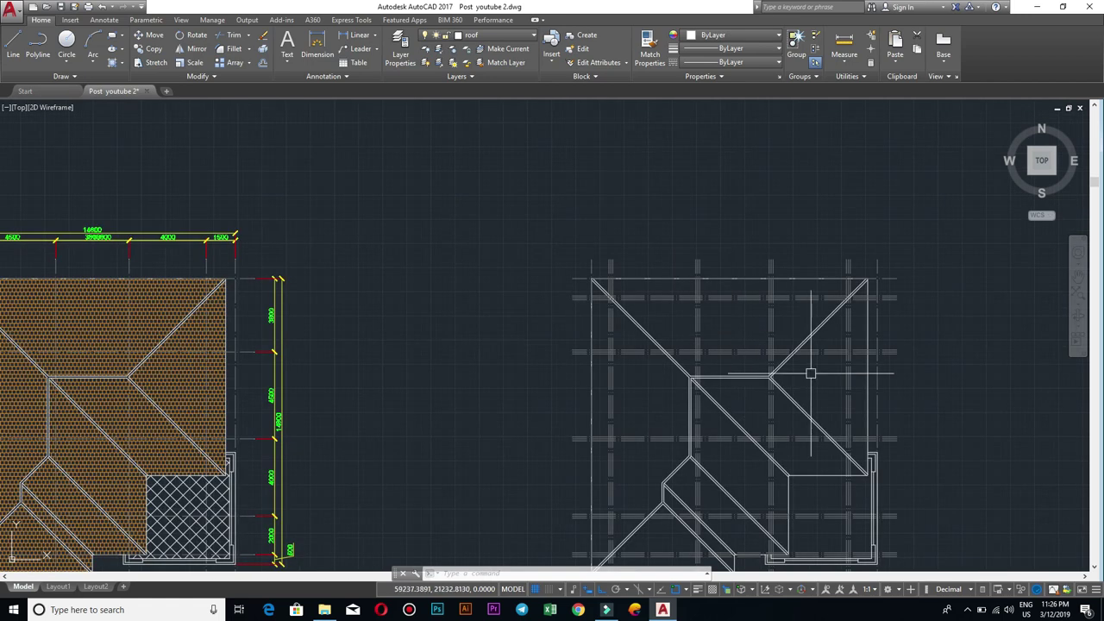
middle_click_drag(813, 414, 783, 315)
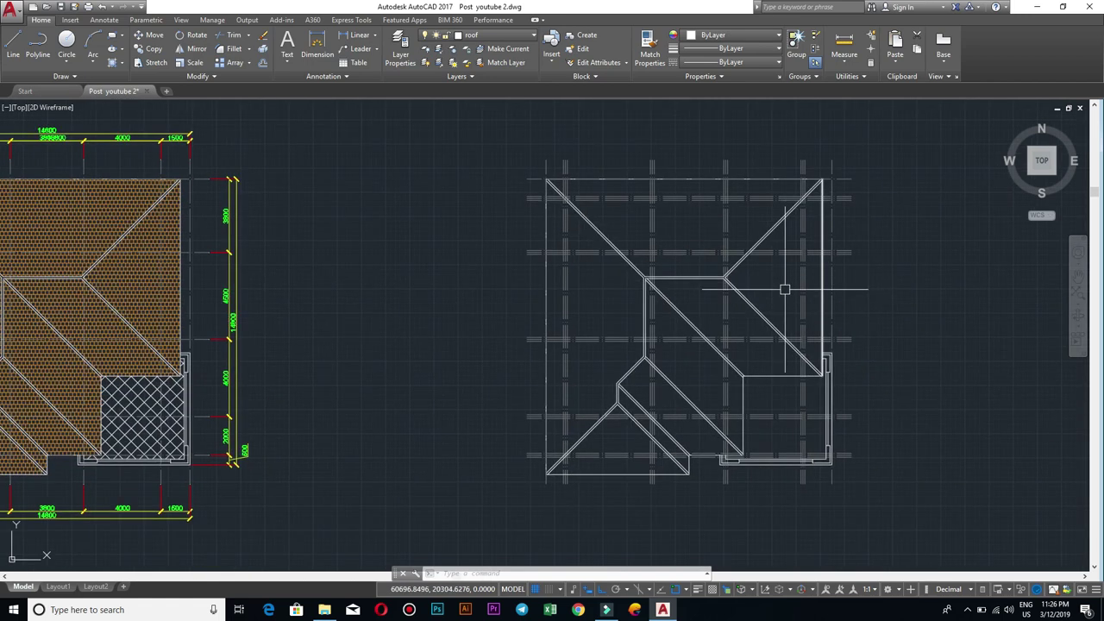
scroll(738, 229, "up", 2)
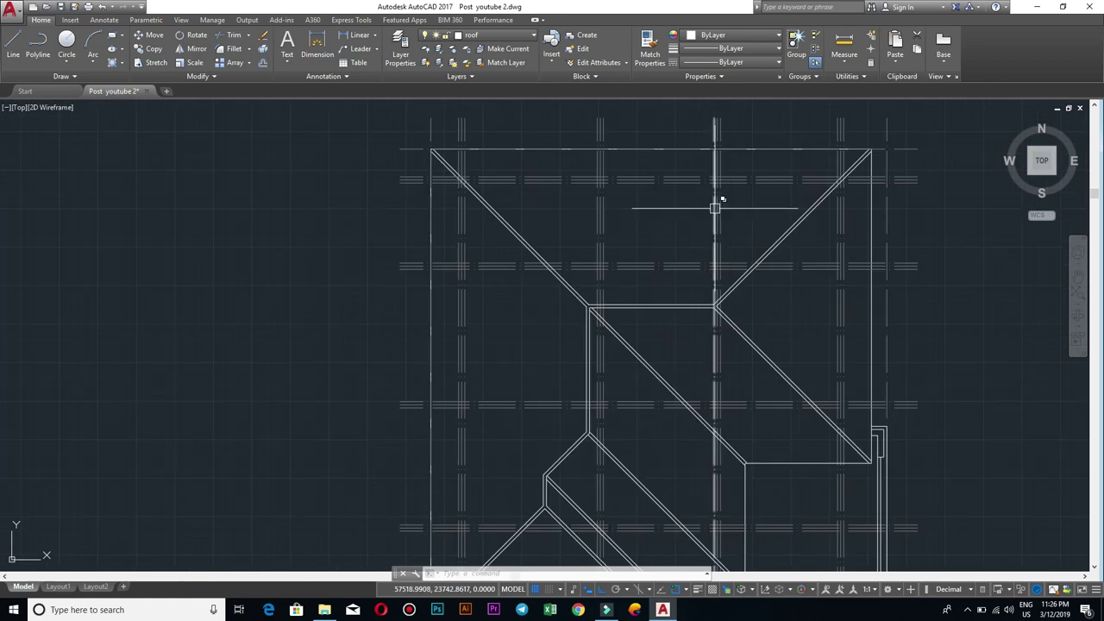
scroll(717, 204, "up", 3)
left_click(753, 228)
key("Escape")
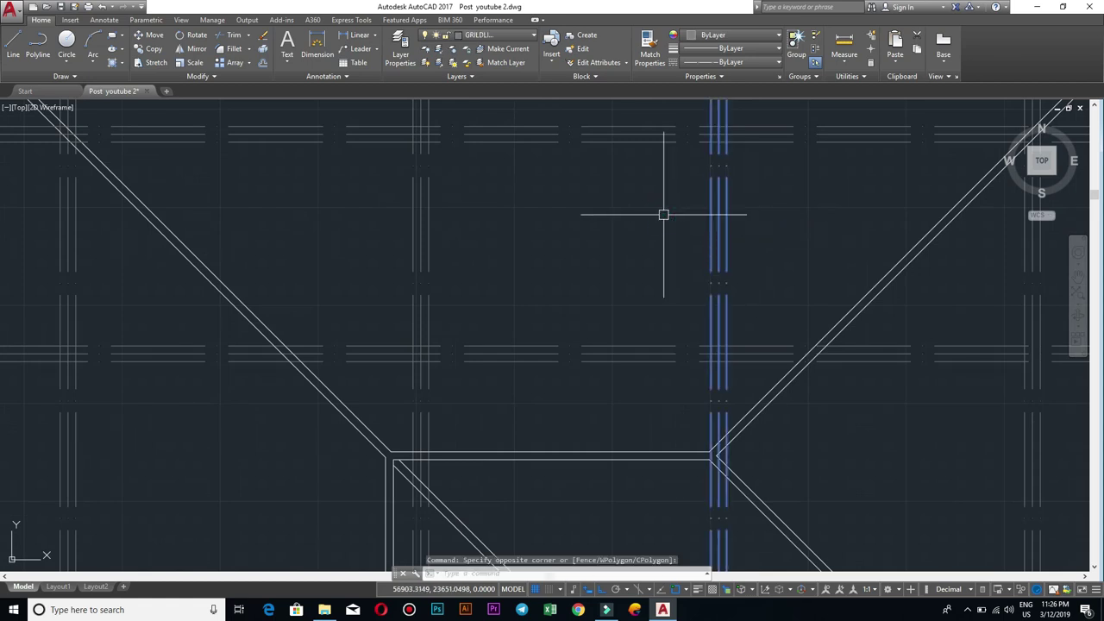
scroll(672, 214, "down", 2)
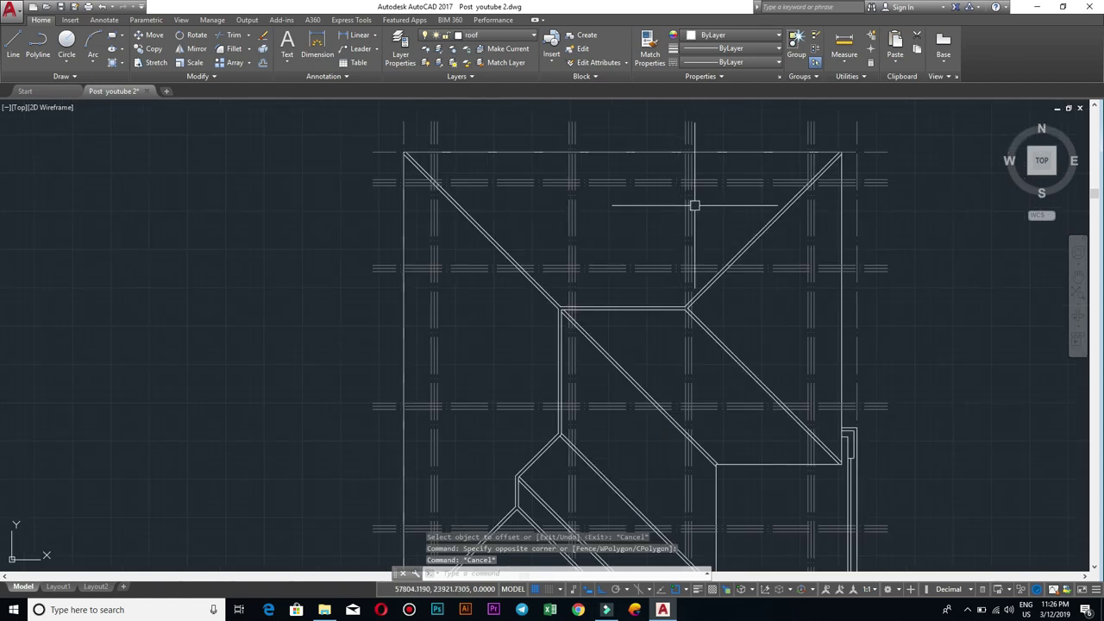
scroll(638, 259, "up", 4)
scroll(496, 242, "down", 2)
middle_click_drag(496, 242, 702, 247)
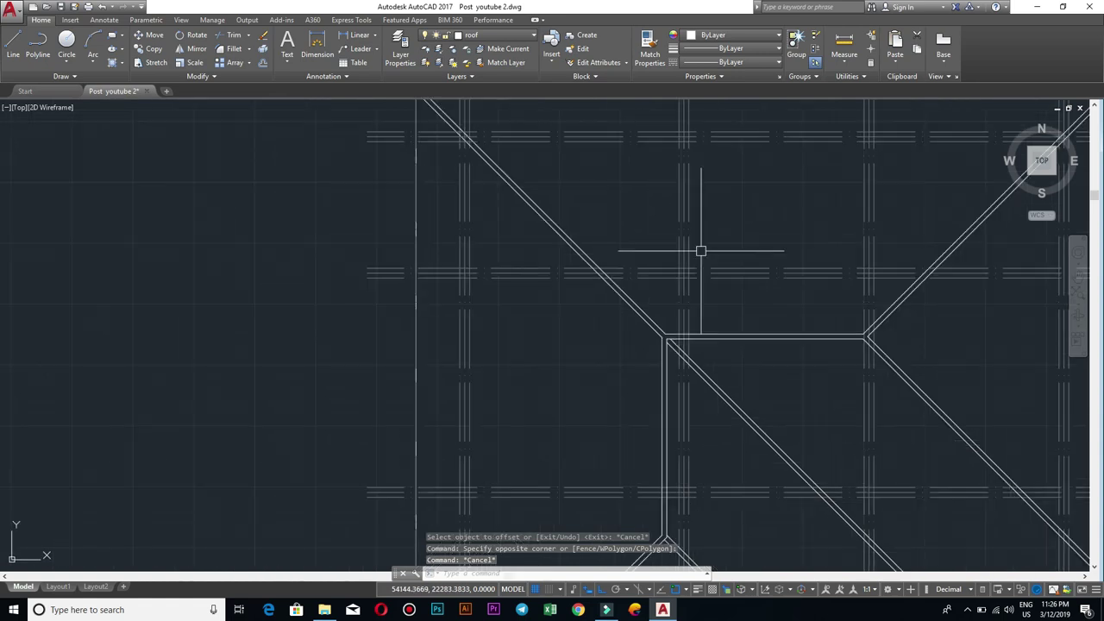
scroll(695, 239, "up", 2)
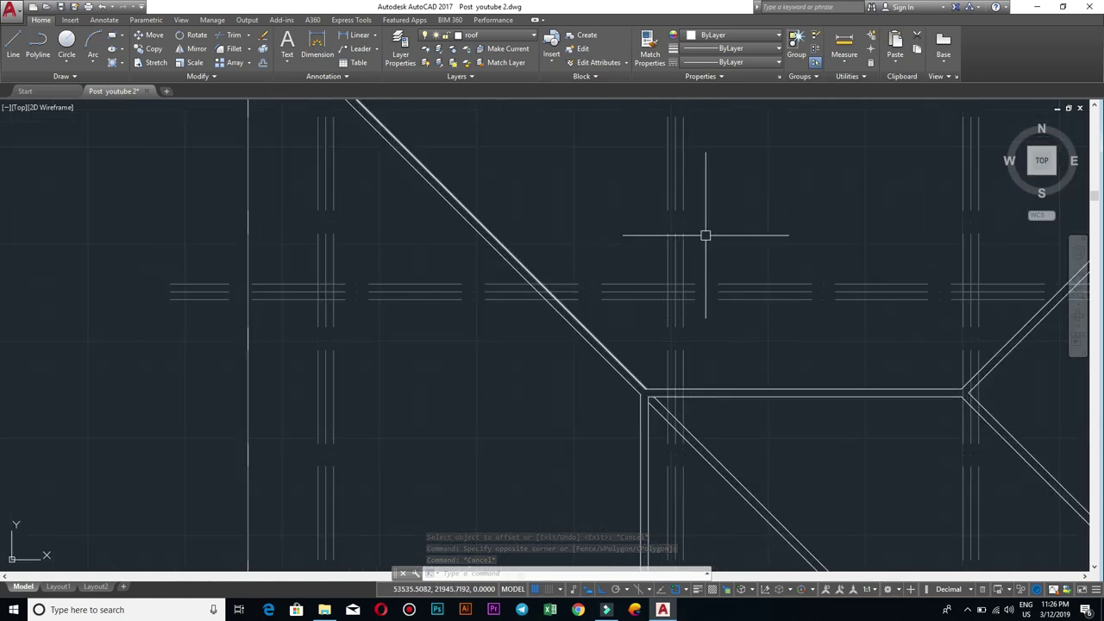
scroll(706, 224, "down", 2)
middle_click_drag(705, 209, 722, 234)
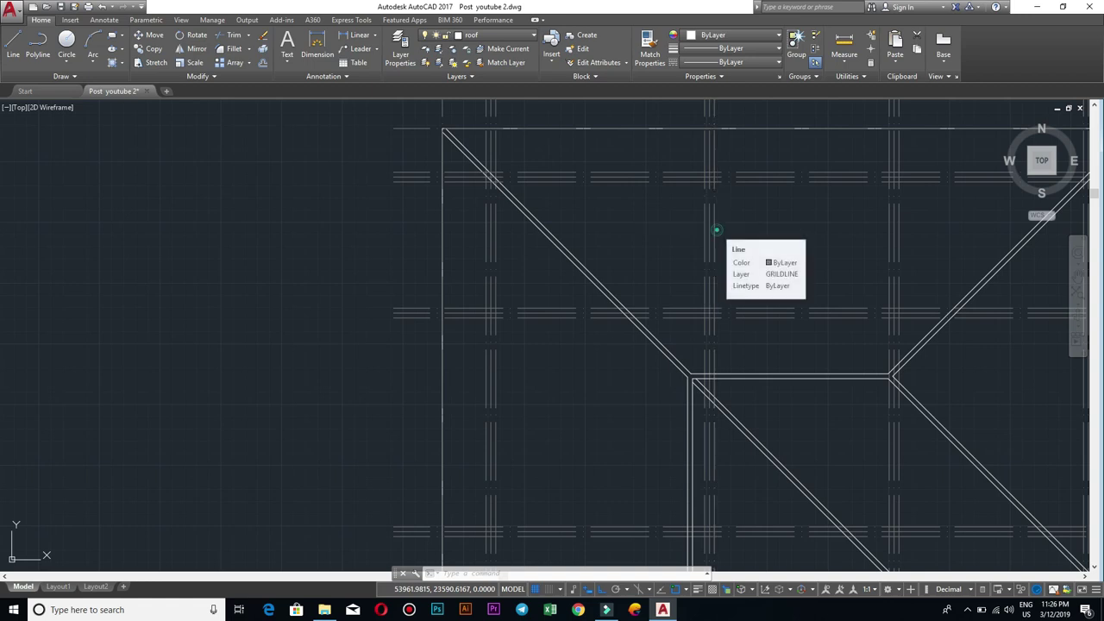
left_click(716, 229)
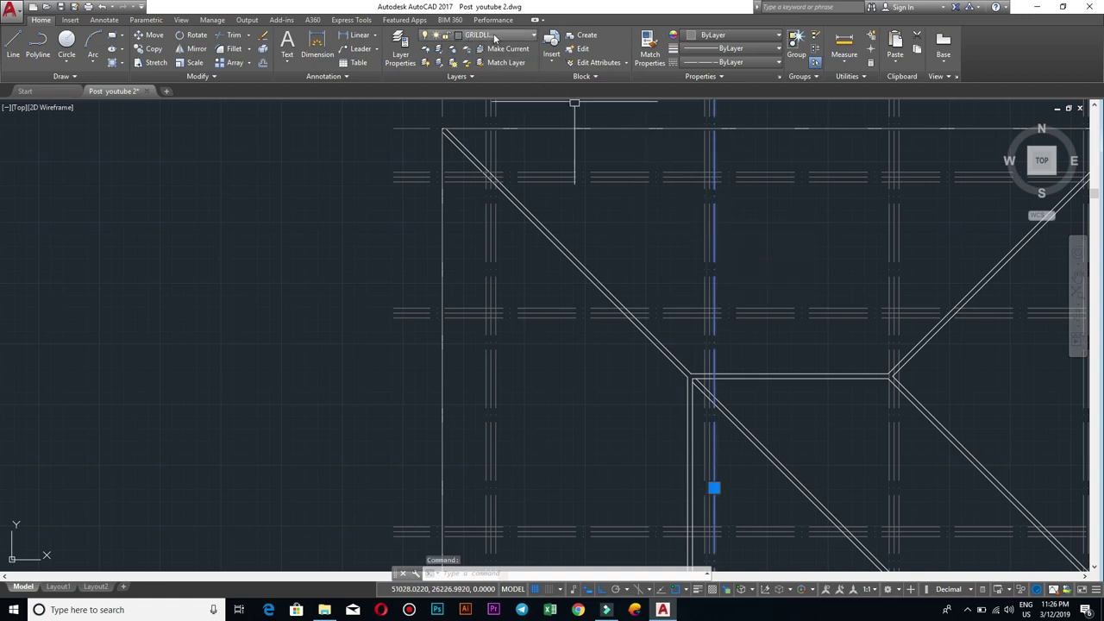
key("Escape")
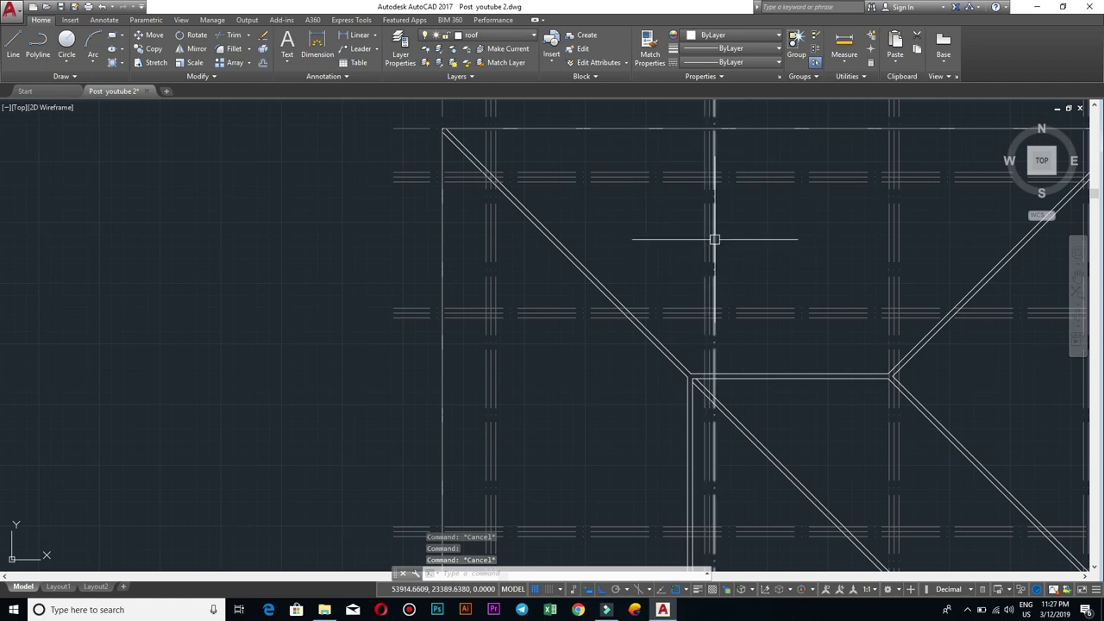
scroll(751, 216, "down", 2)
middle_click_drag(752, 216, 752, 276)
scroll(753, 264, "up", 4)
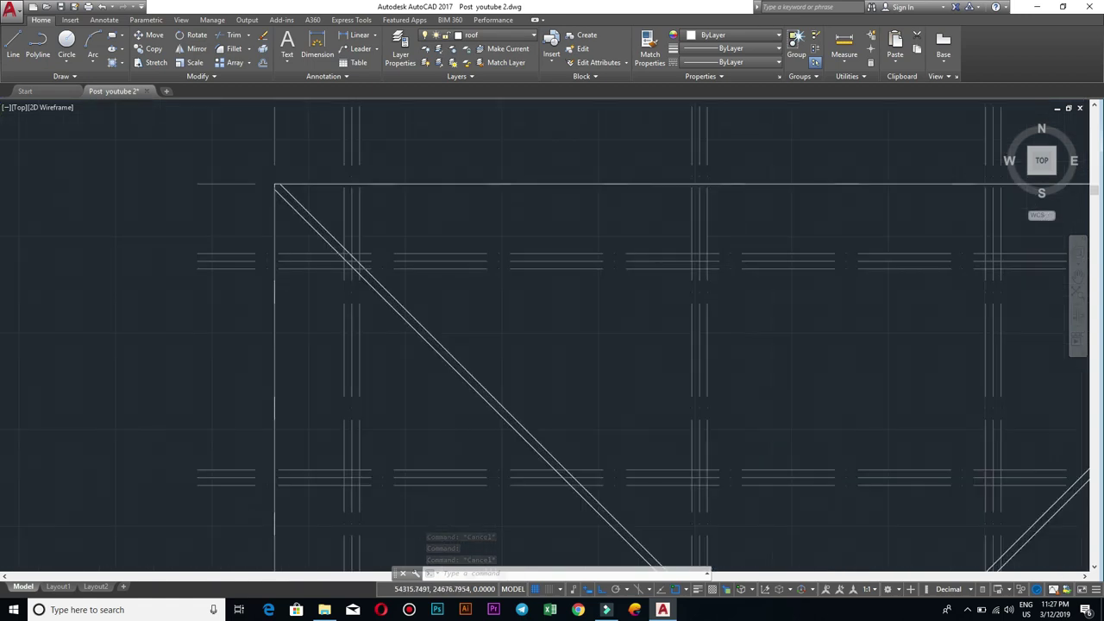
scroll(742, 263, "down", 4)
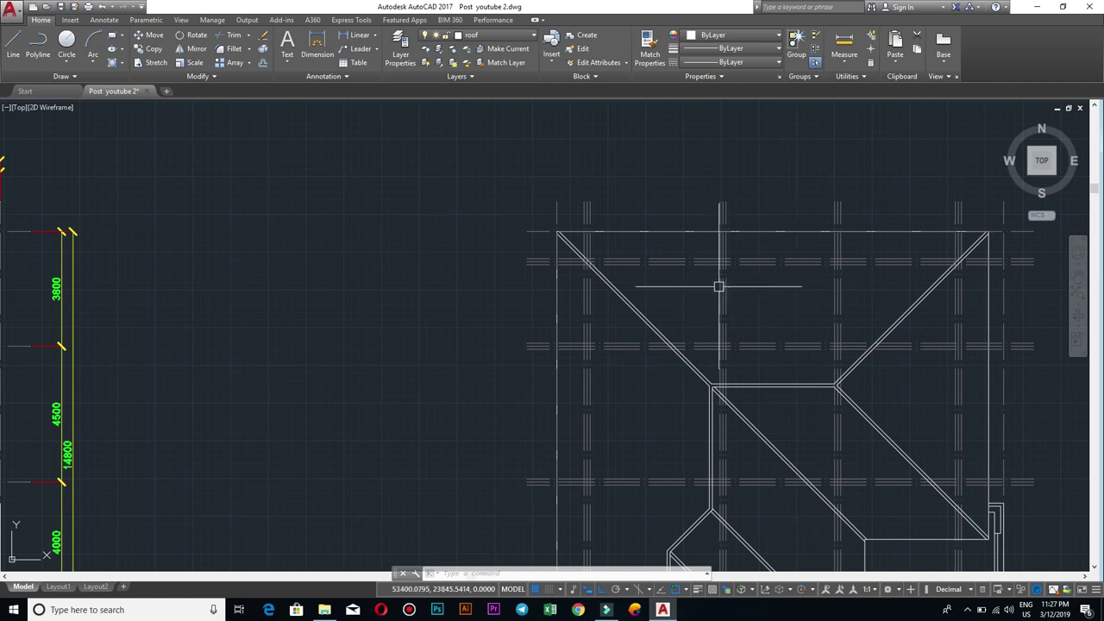
middle_click_drag(765, 288, 759, 291)
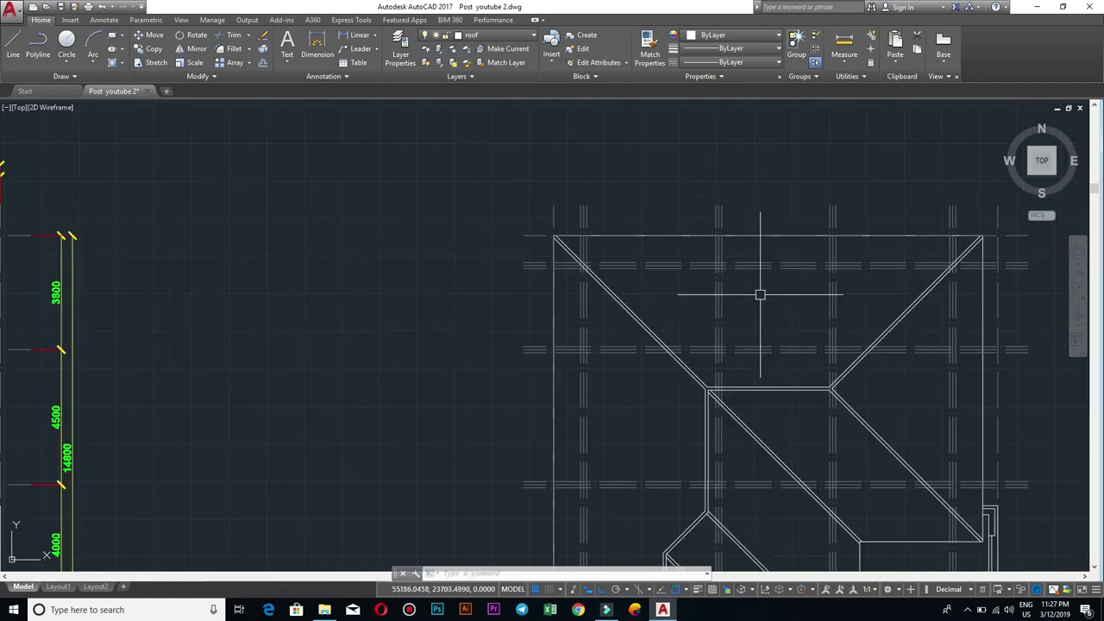
left_click(532, 36)
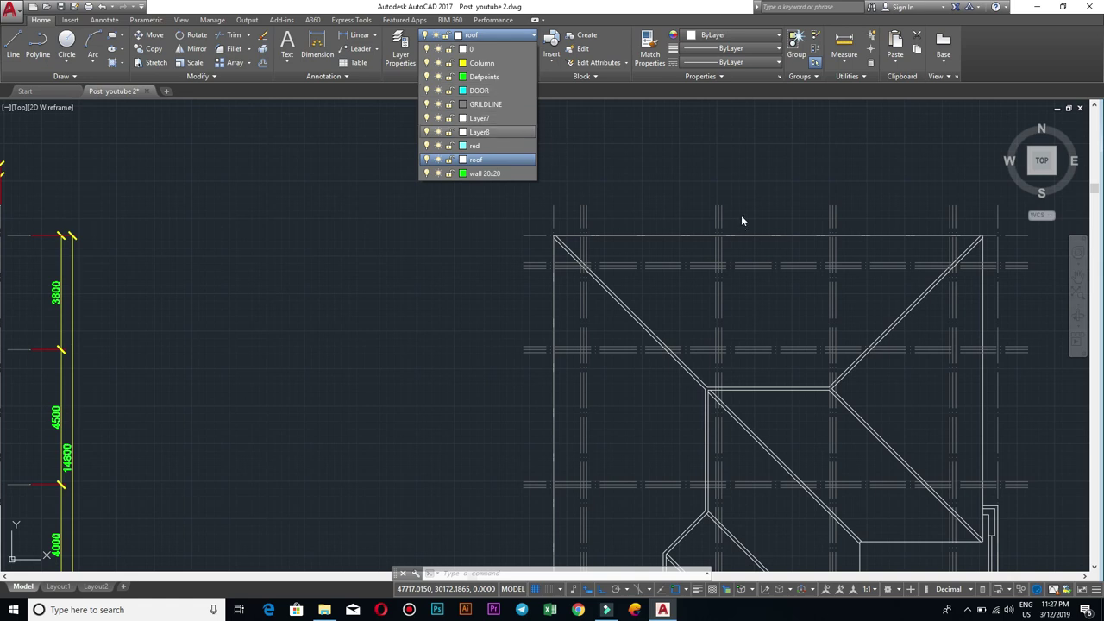
scroll(729, 233, "up", 2)
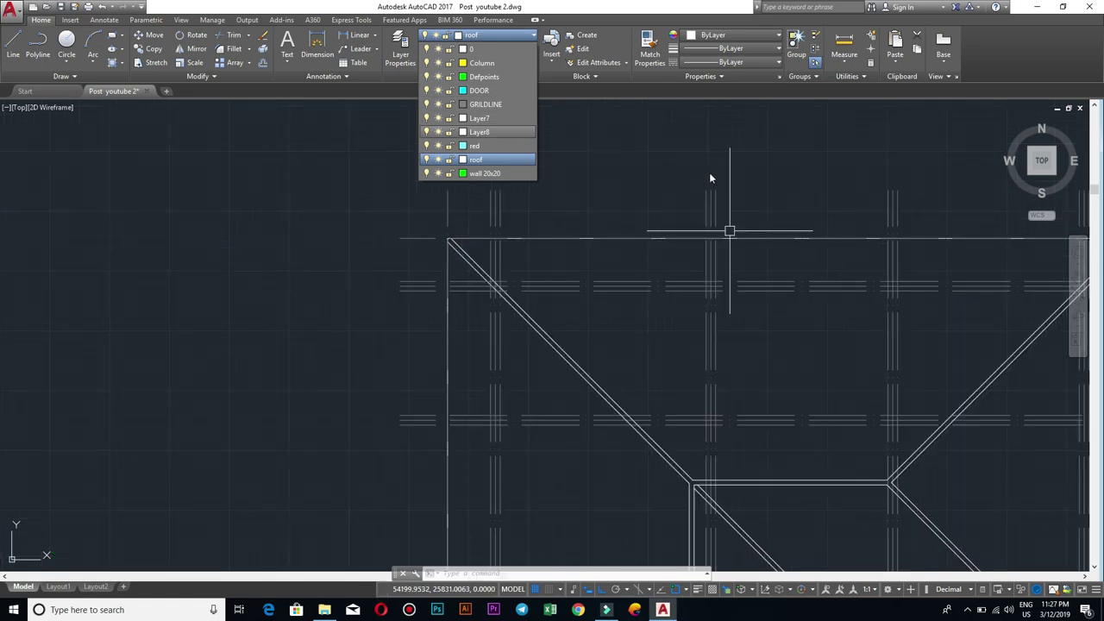
left_click(732, 236)
scroll(648, 219, "down", 2)
scroll(692, 256, "up", 2)
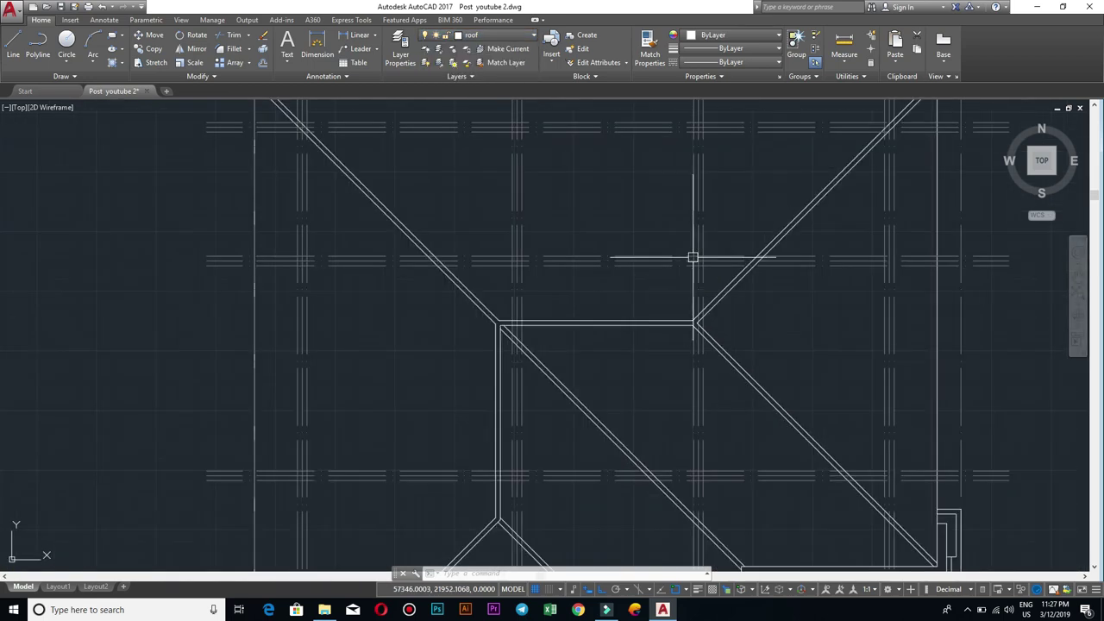
scroll(708, 195, "up", 2)
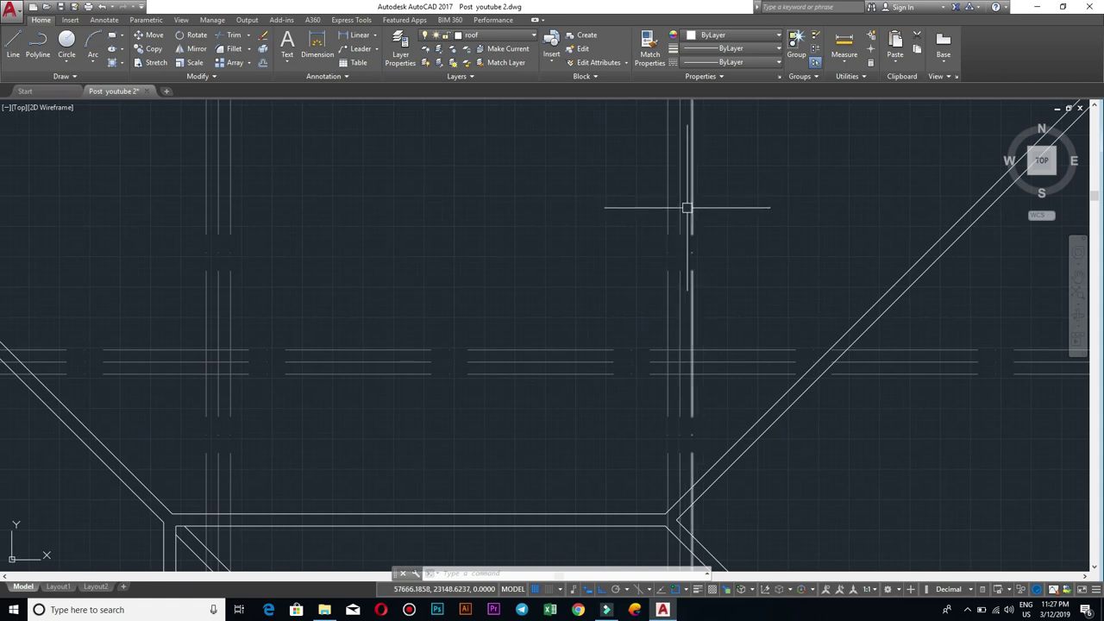
scroll(685, 207, "down", 2)
scroll(642, 259, "down", 2)
scroll(672, 273, "up", 3)
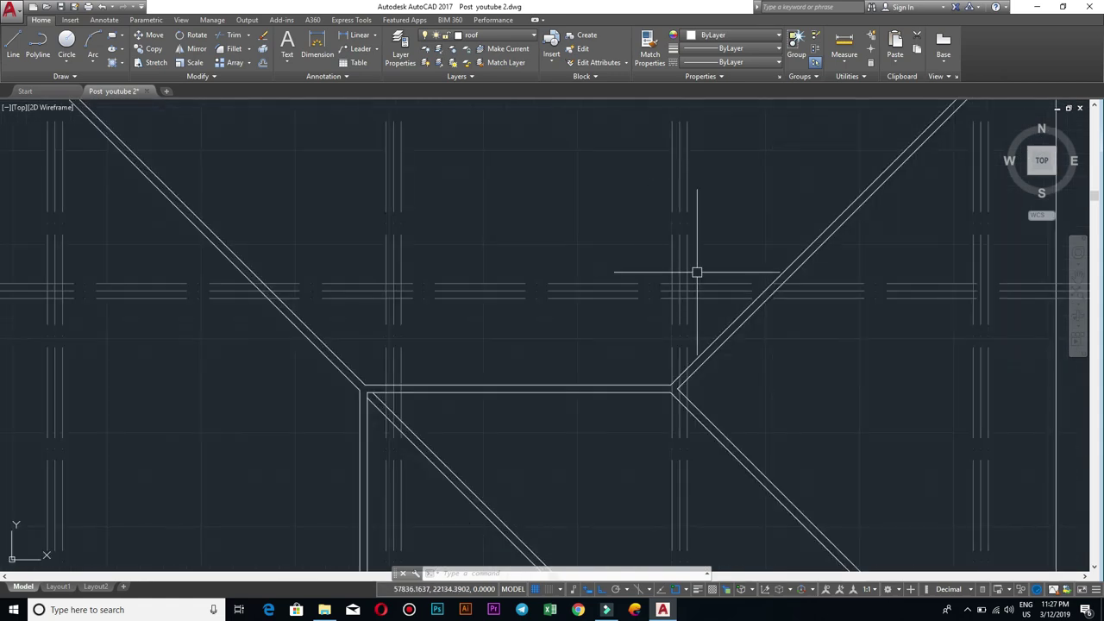
scroll(784, 233, "down", 2)
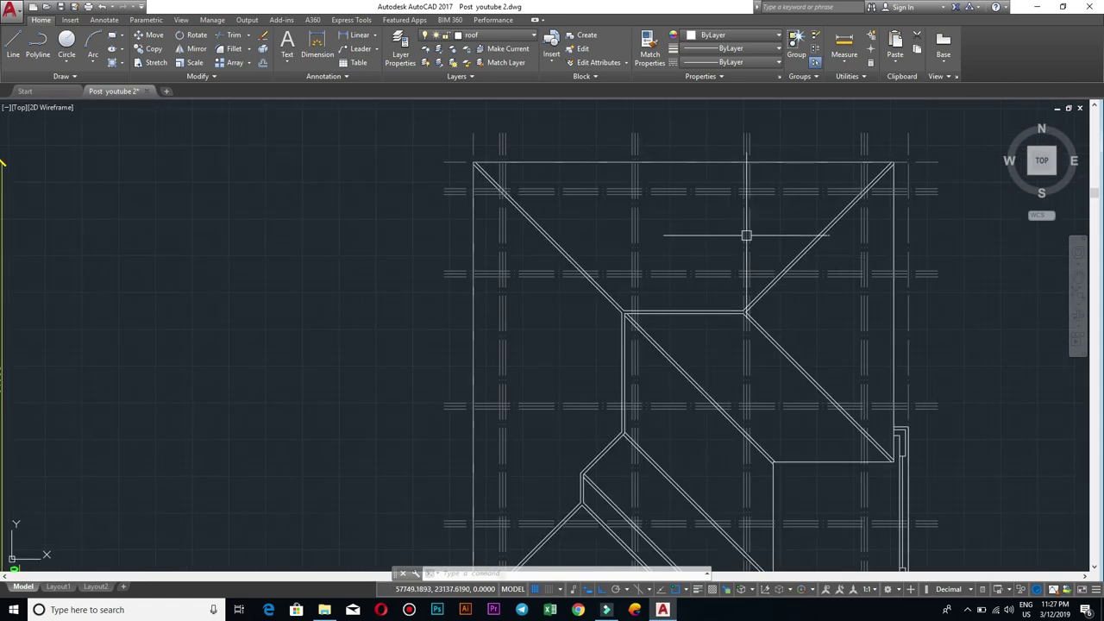
left_click(749, 218)
key("Escape")
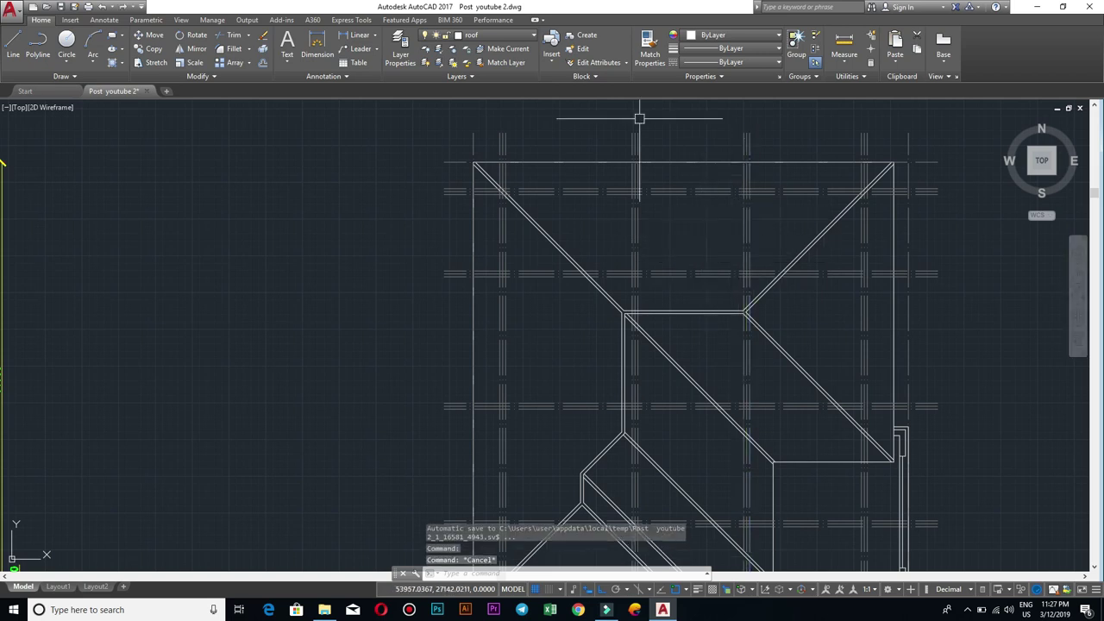
middle_click_drag(720, 236, 650, 179)
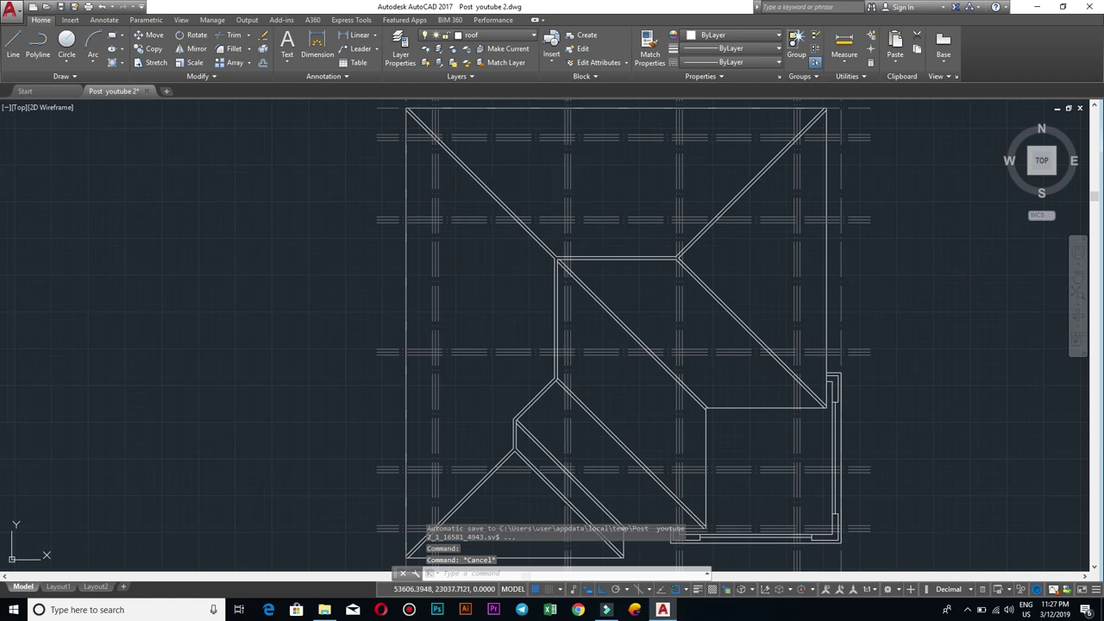
scroll(407, 110, "up", 2)
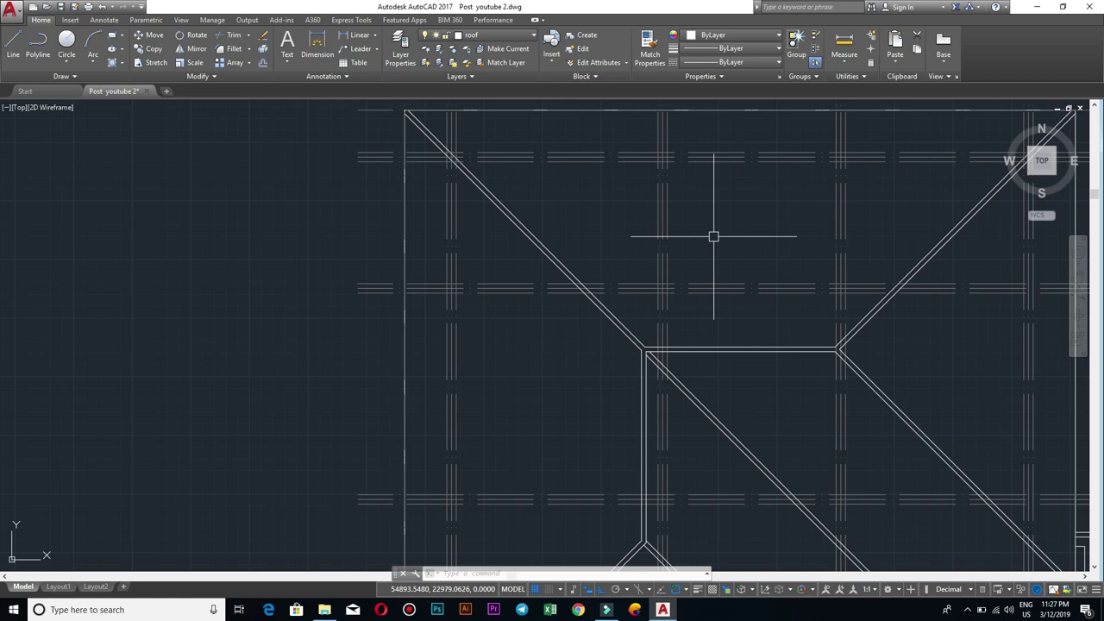
left_click(740, 347)
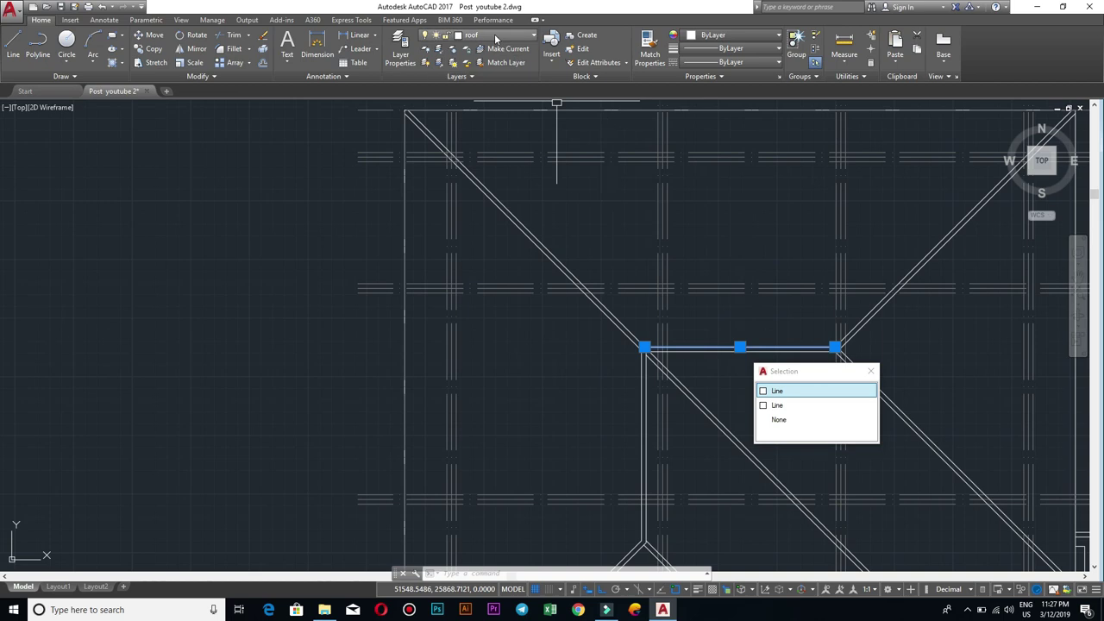
key("Escape")
type("LAY")
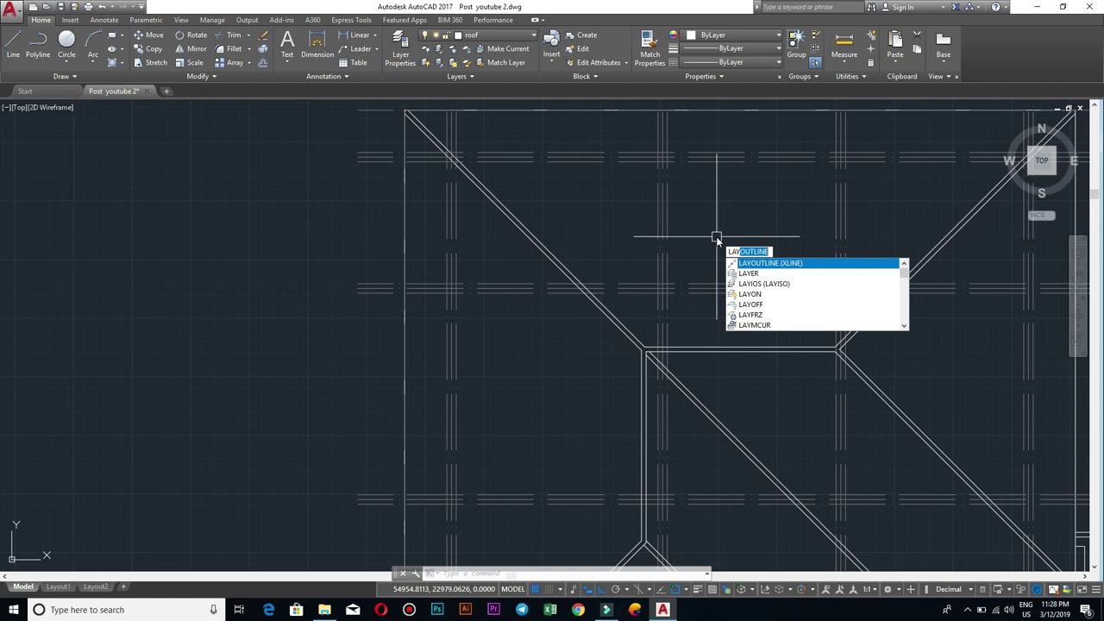
Step: Isolate the GRIDLINE layer with LAYISO by picking a dashed grid line, hiding all other layers
type("so")
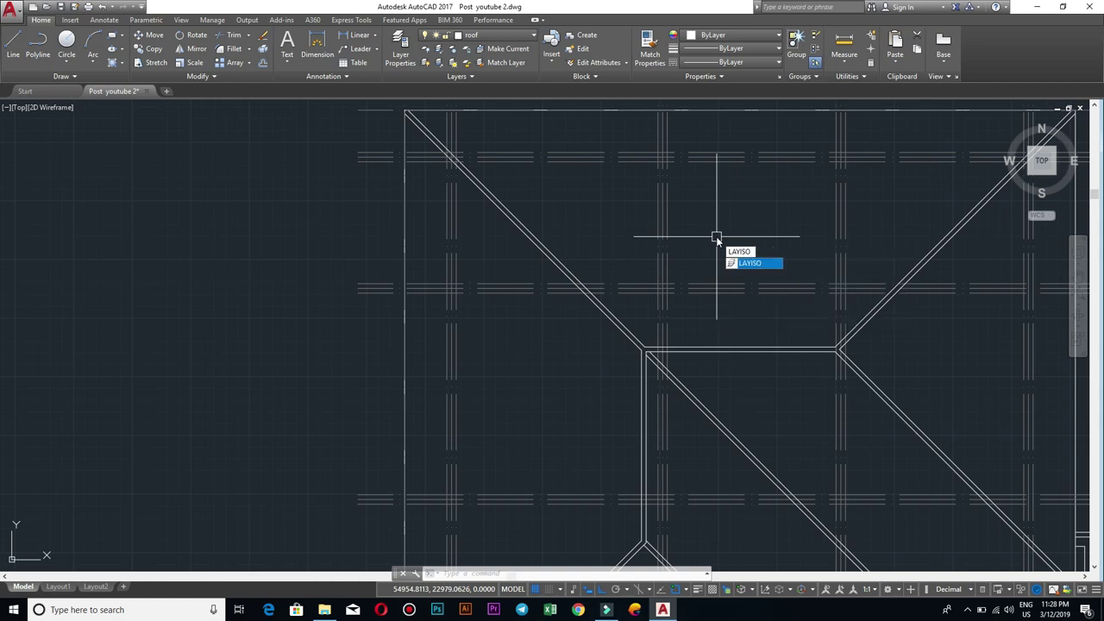
key("Return")
left_click(671, 235)
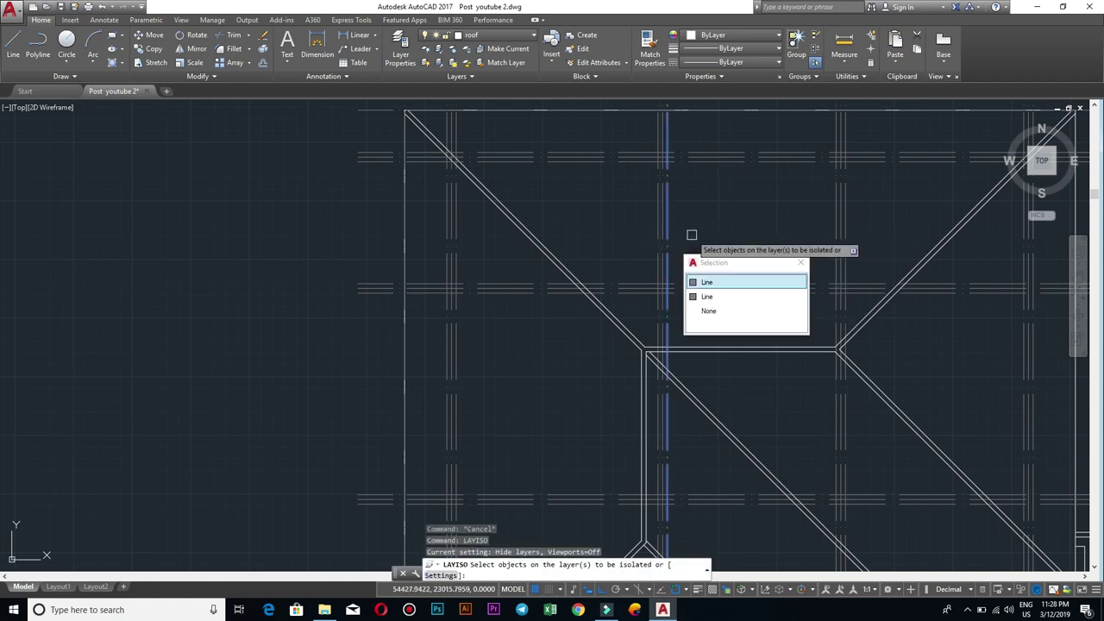
key("Return")
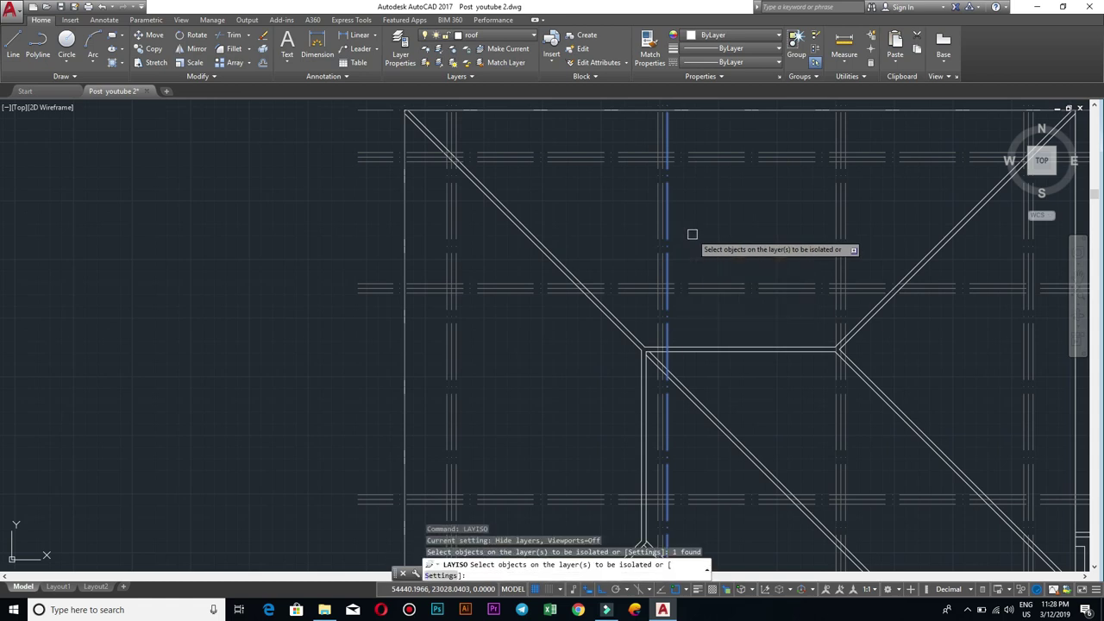
key("Return")
scroll(756, 290, "down", 3)
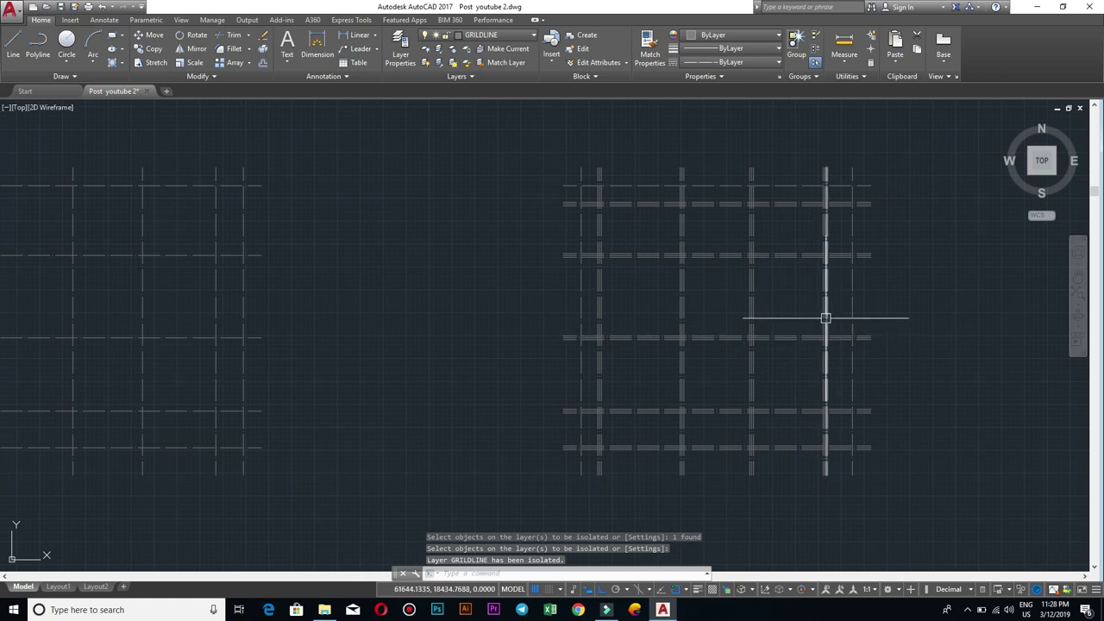
scroll(884, 439, "down", 3)
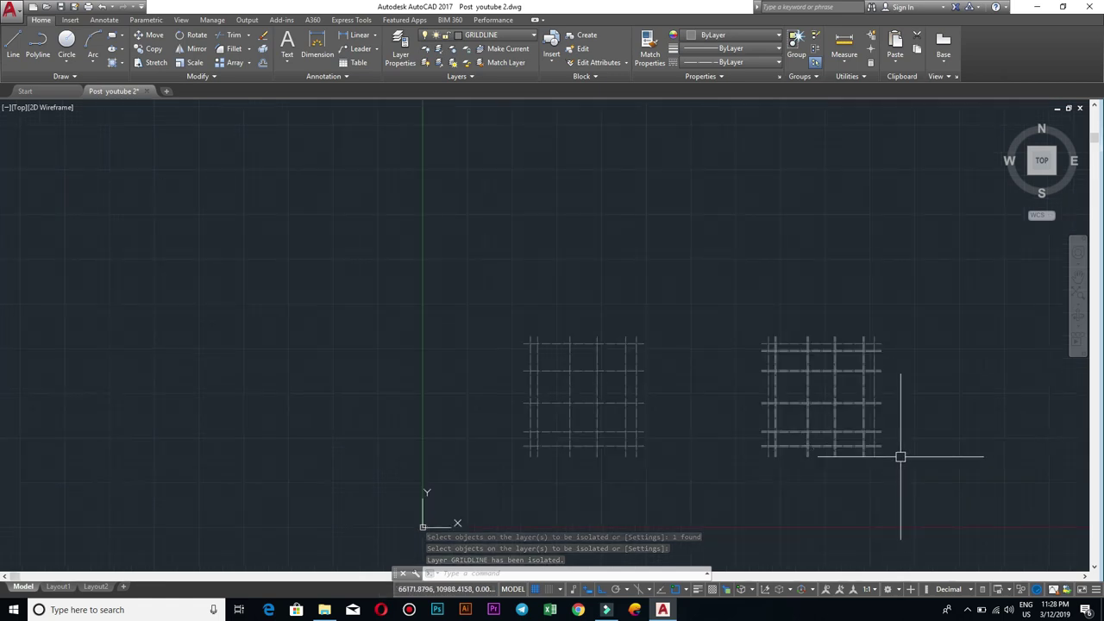
Step: Move the copied plan's 30 grid objects onto the hidden 'roof' layer and dismiss the warning
left_click(912, 472)
left_click(730, 257)
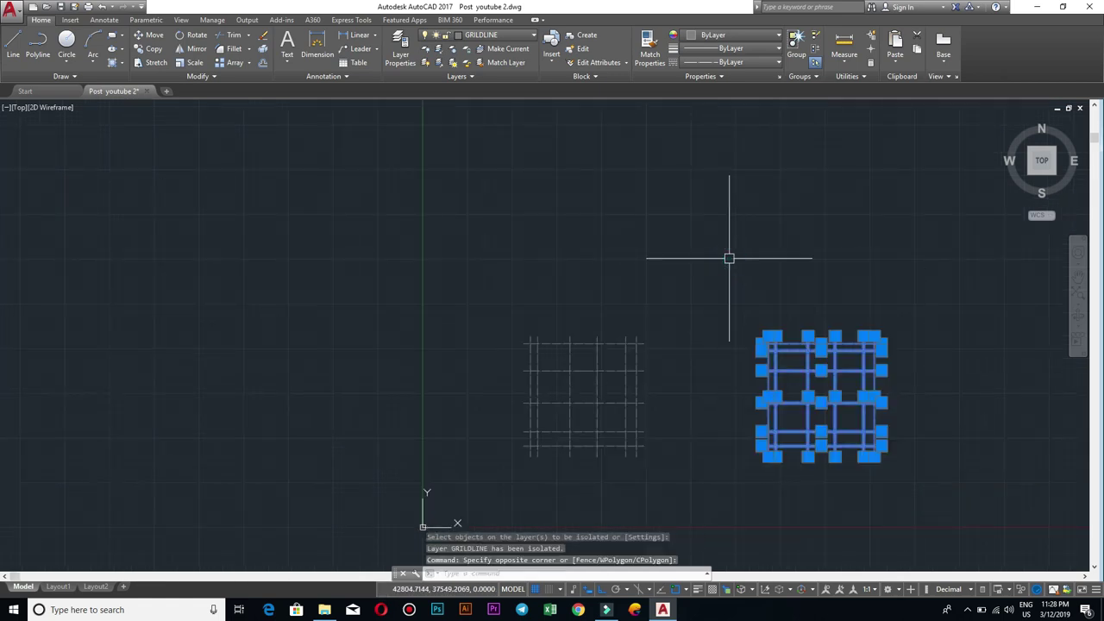
left_click(487, 39)
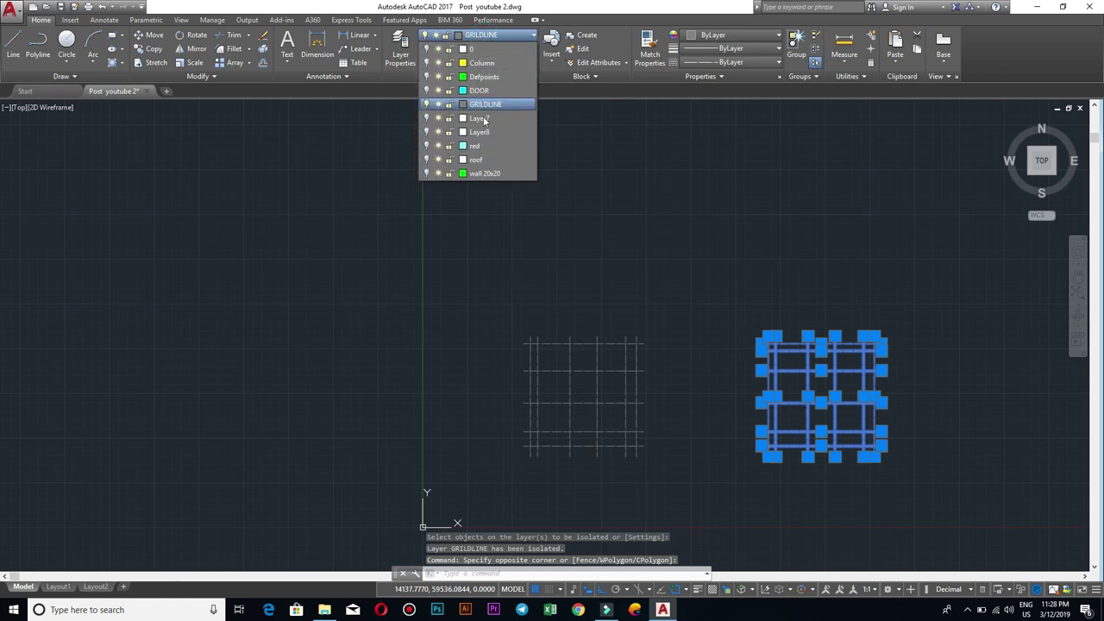
left_click(483, 159)
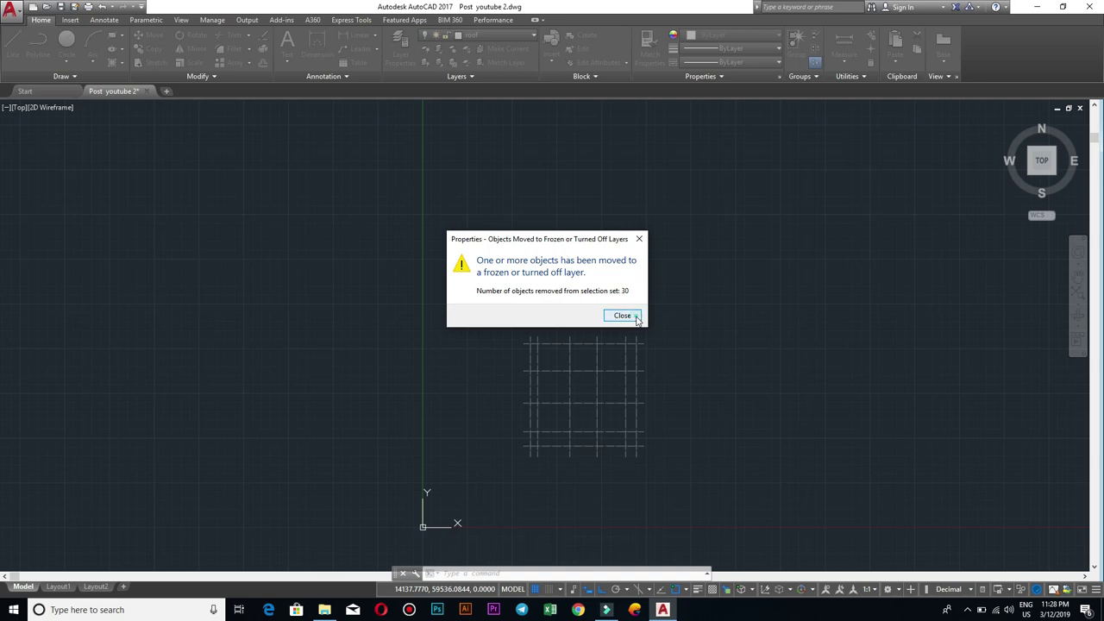
left_click(622, 316)
type("lay")
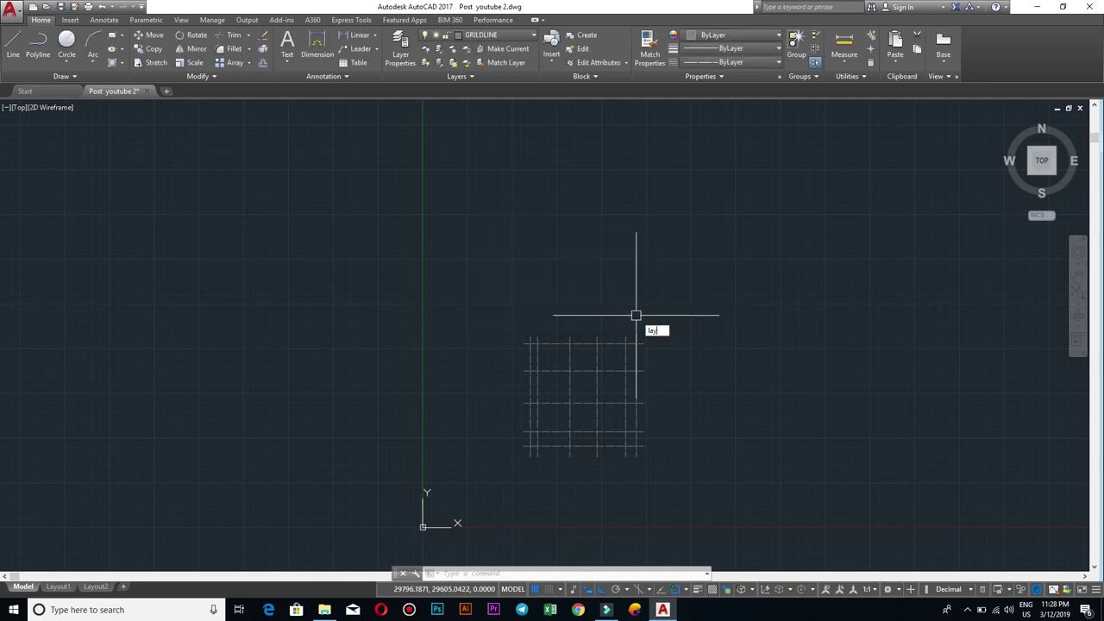
Step: Turn all layers back on with LAYON and inspect the double-line roof framing
type("on")
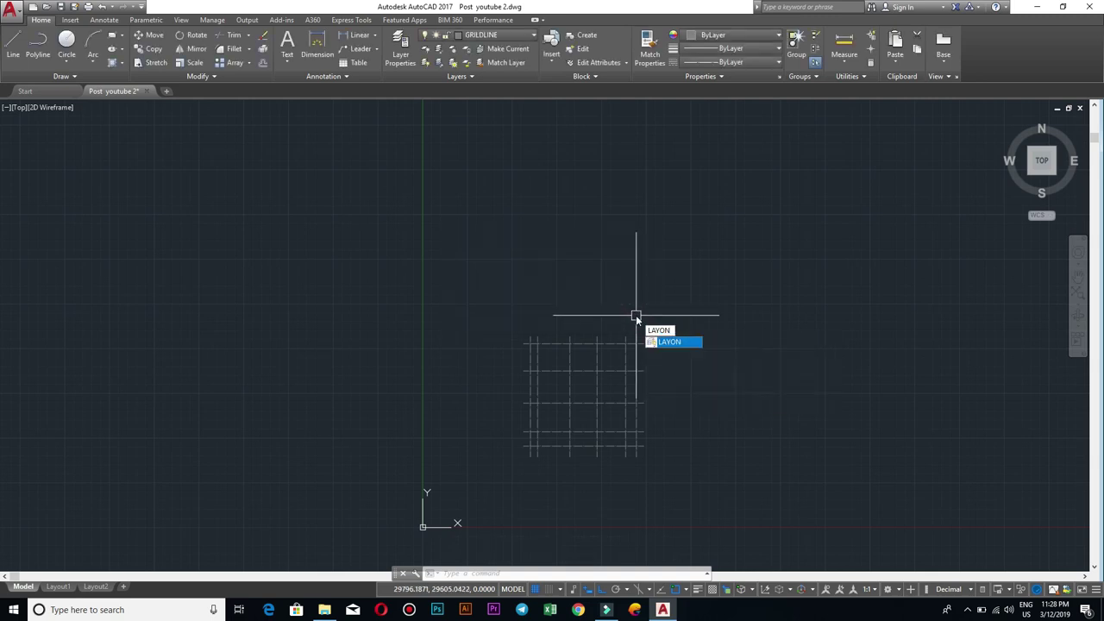
key("Return")
scroll(828, 393, "up", 5)
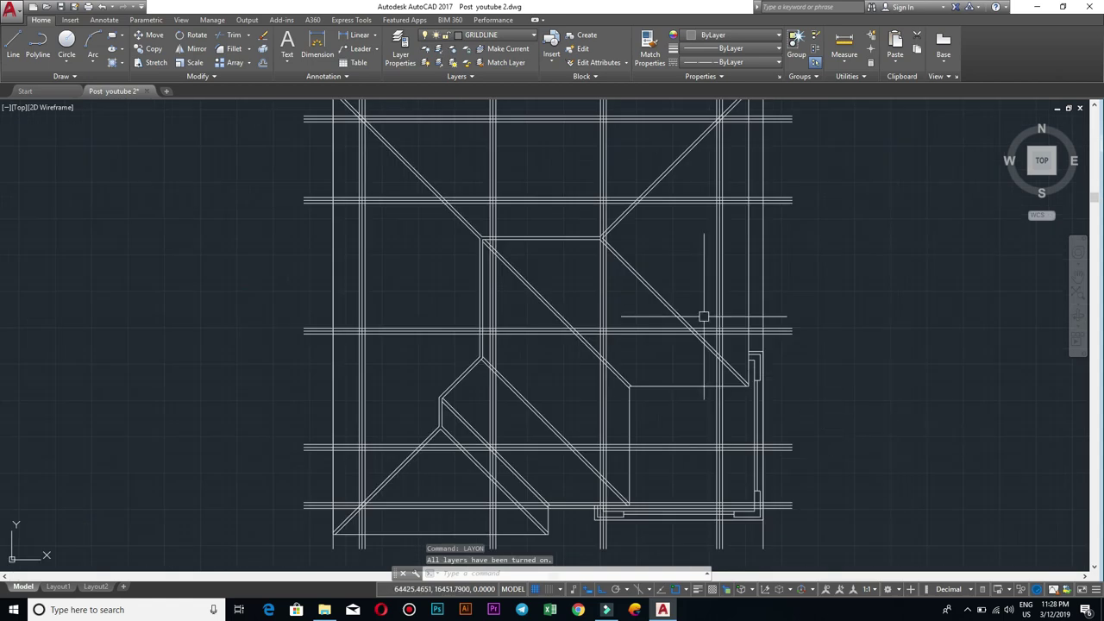
scroll(682, 212, "up", 3)
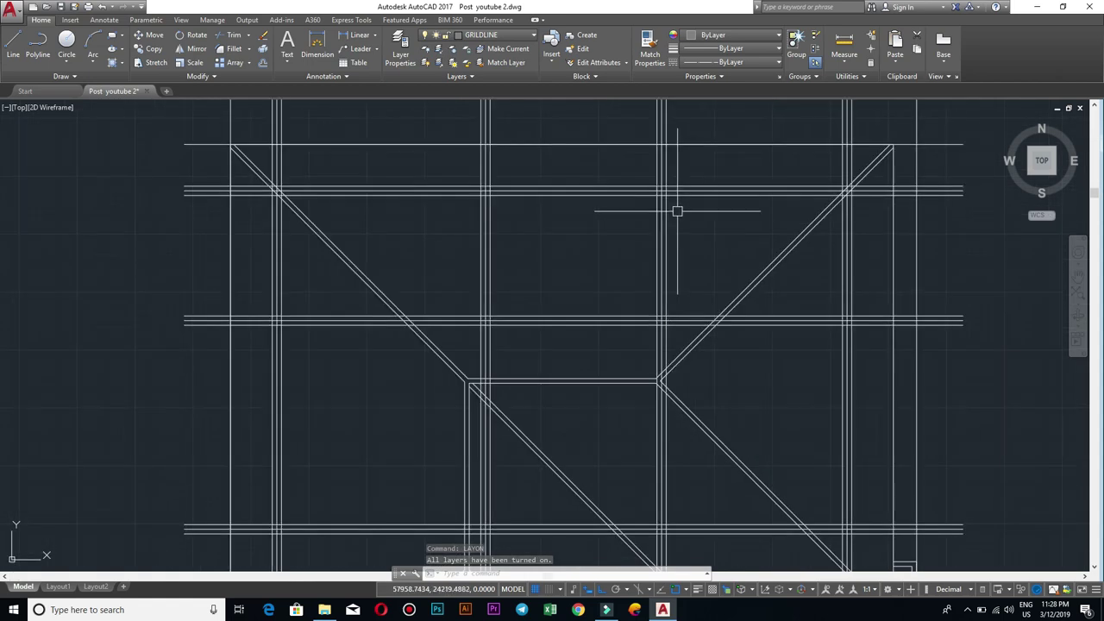
scroll(677, 362, "down", 3)
scroll(667, 375, "up", 3)
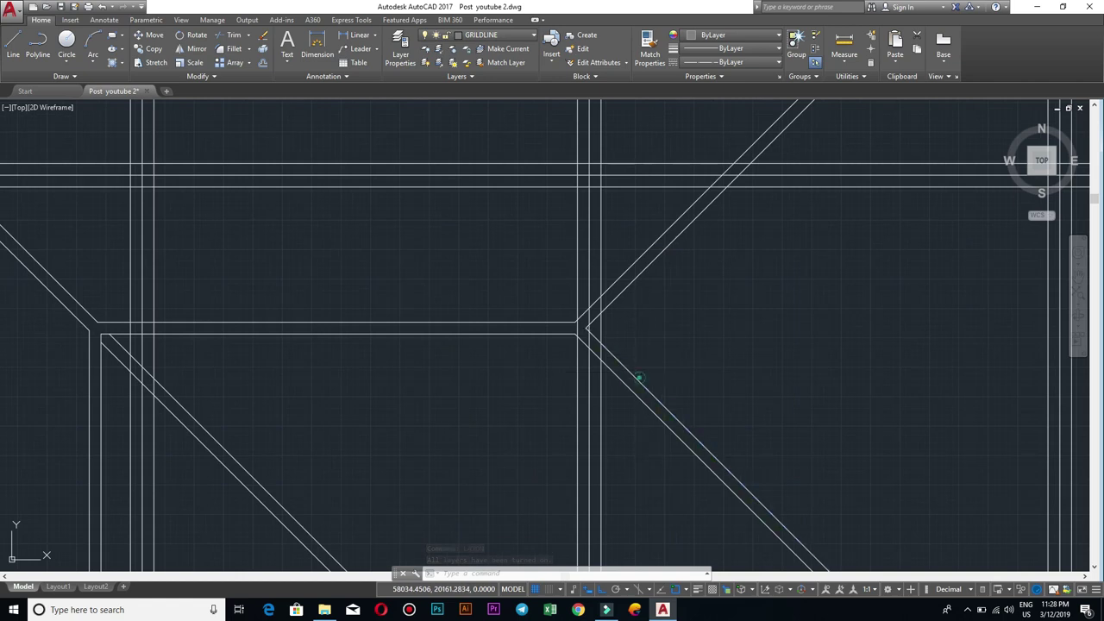
left_click(637, 375)
scroll(665, 343, "down", 2)
scroll(671, 337, "down", 2)
key("Escape")
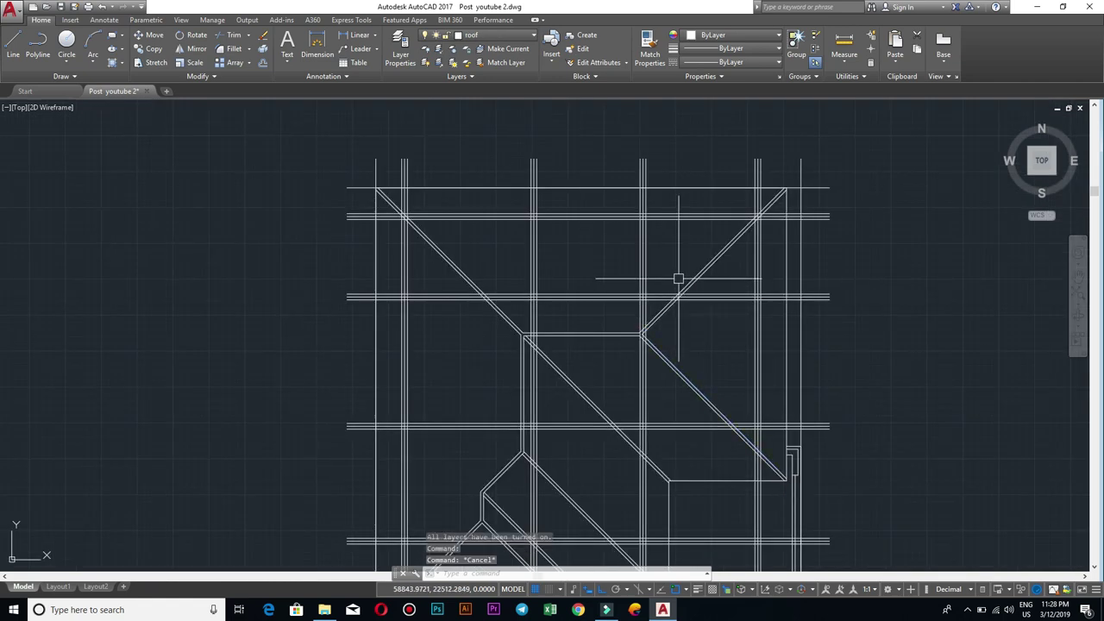
Step: Bring the hatched, dimensioned original roof plan into view
scroll(426, 218, "up", 2)
scroll(424, 217, "down", 2)
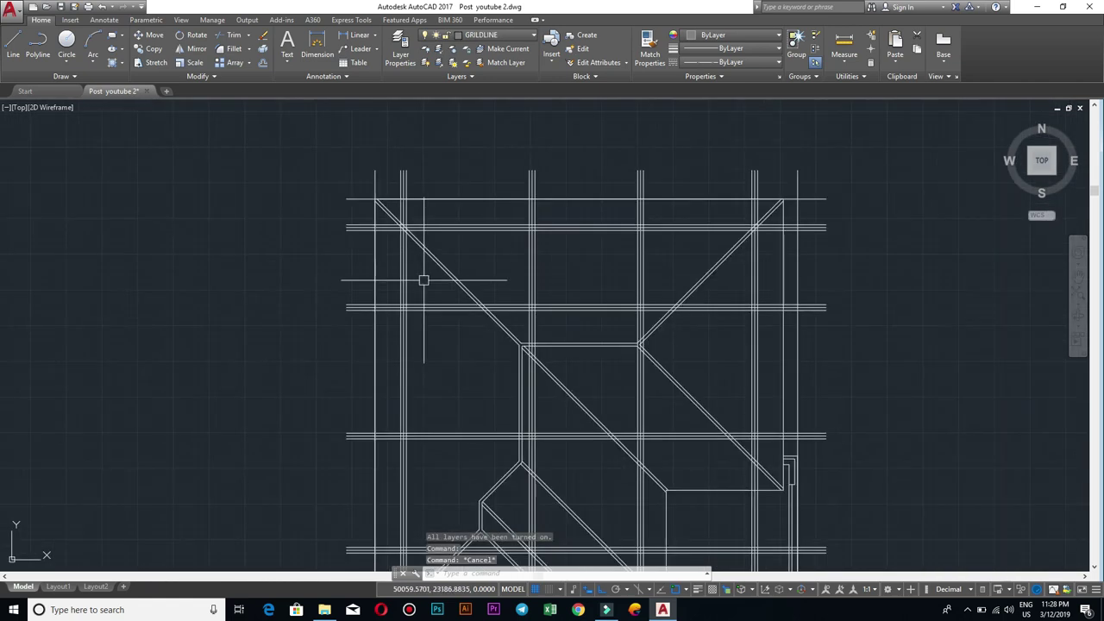
scroll(412, 259, "up", 2)
scroll(410, 215, "up", 2)
scroll(440, 220, "down", 4)
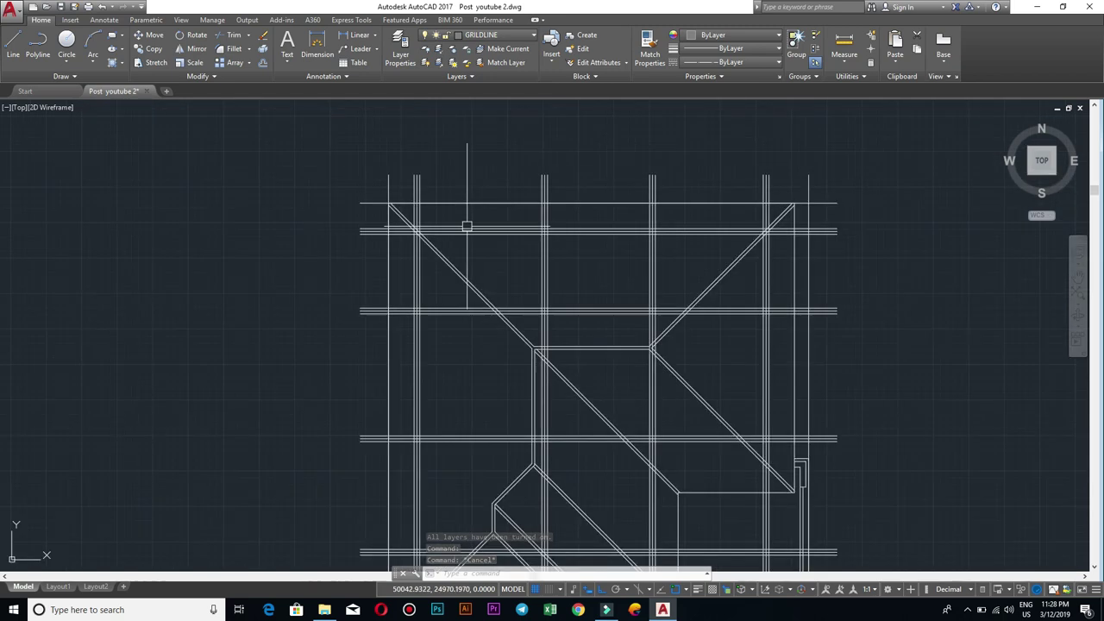
scroll(461, 276, "up", 2)
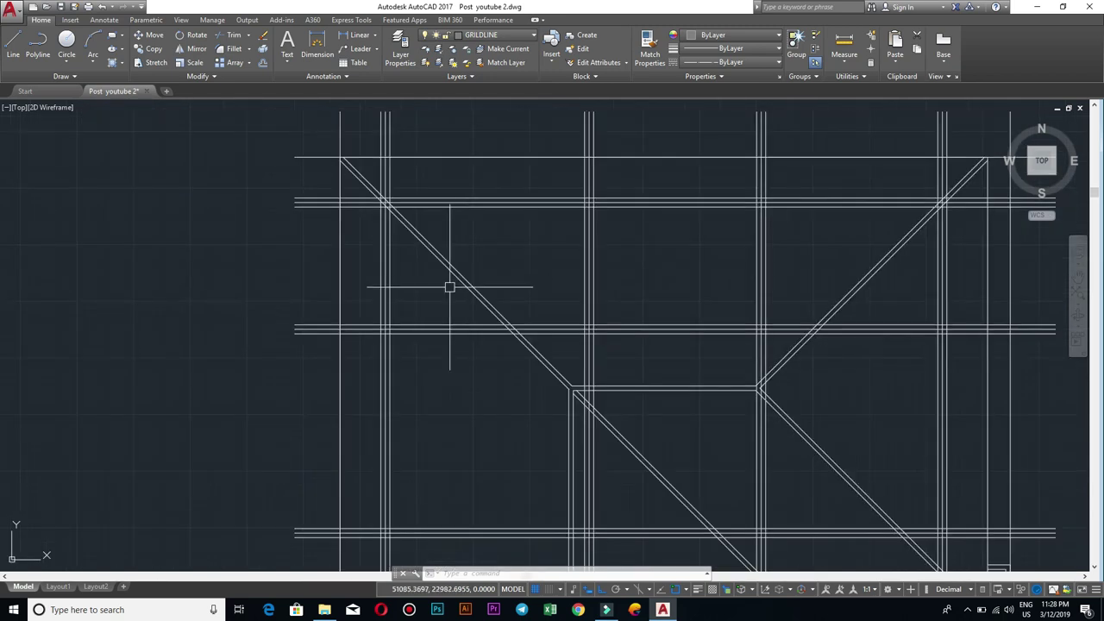
scroll(399, 242, "up", 2)
scroll(517, 291, "down", 3)
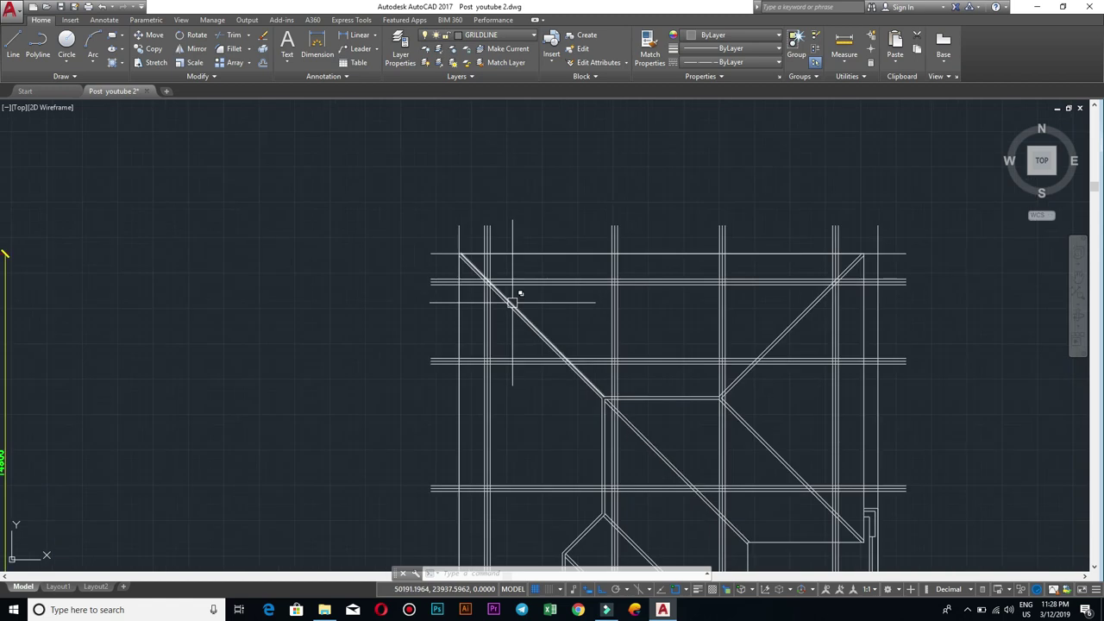
scroll(496, 248, "up", 3)
scroll(493, 257, "down", 1)
scroll(505, 308, "down", 2)
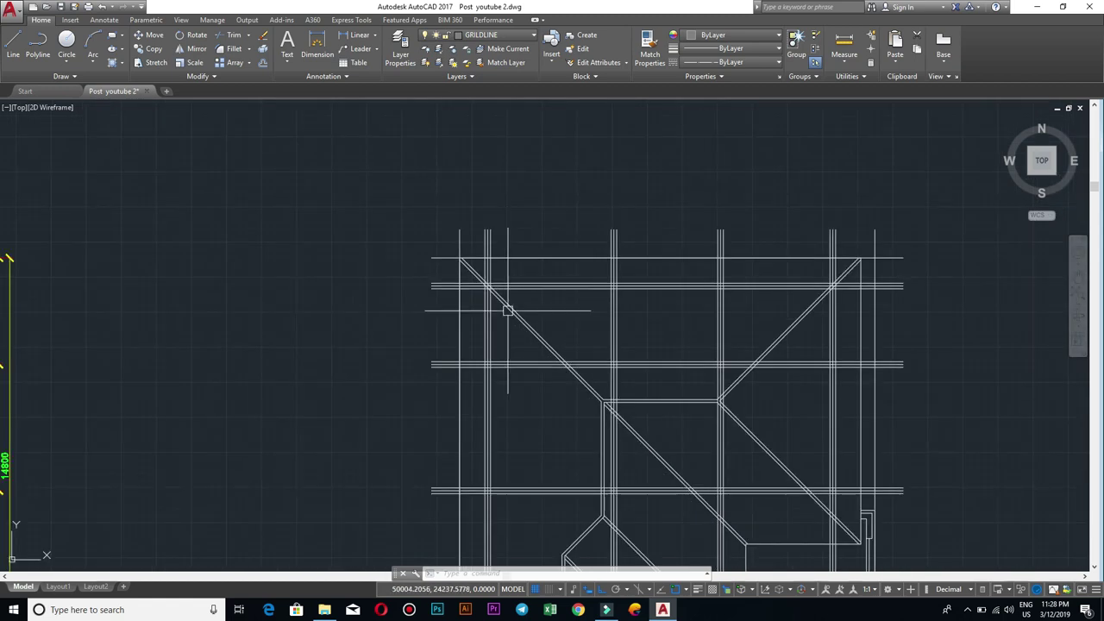
middle_click_drag(545, 375, 532, 301)
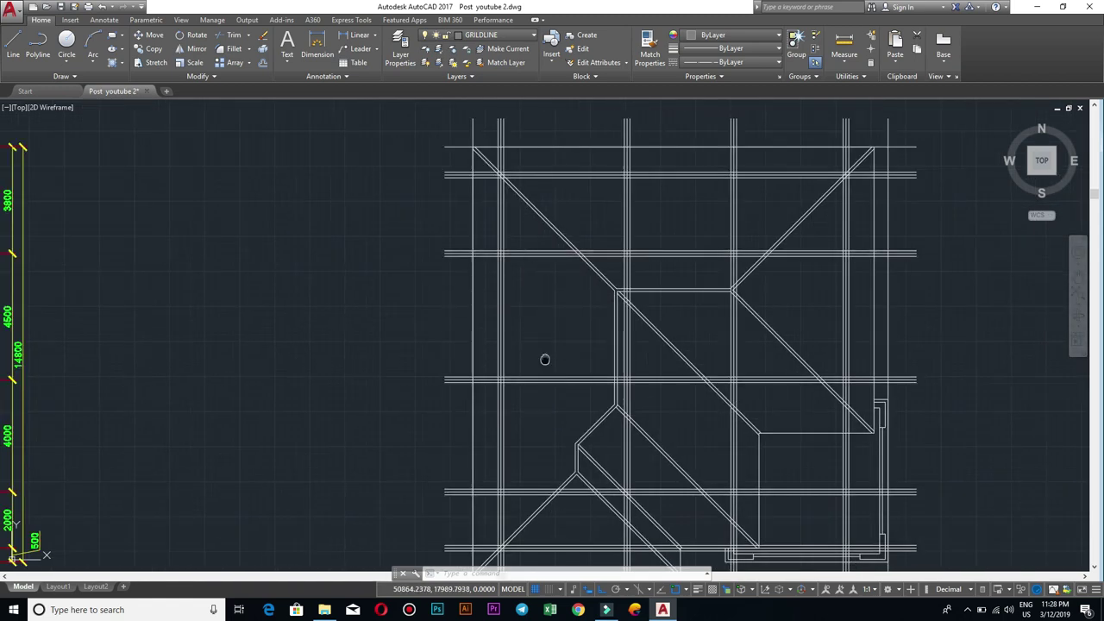
middle_click_drag(543, 357, 760, 198)
middle_click_drag(495, 331, 679, 271)
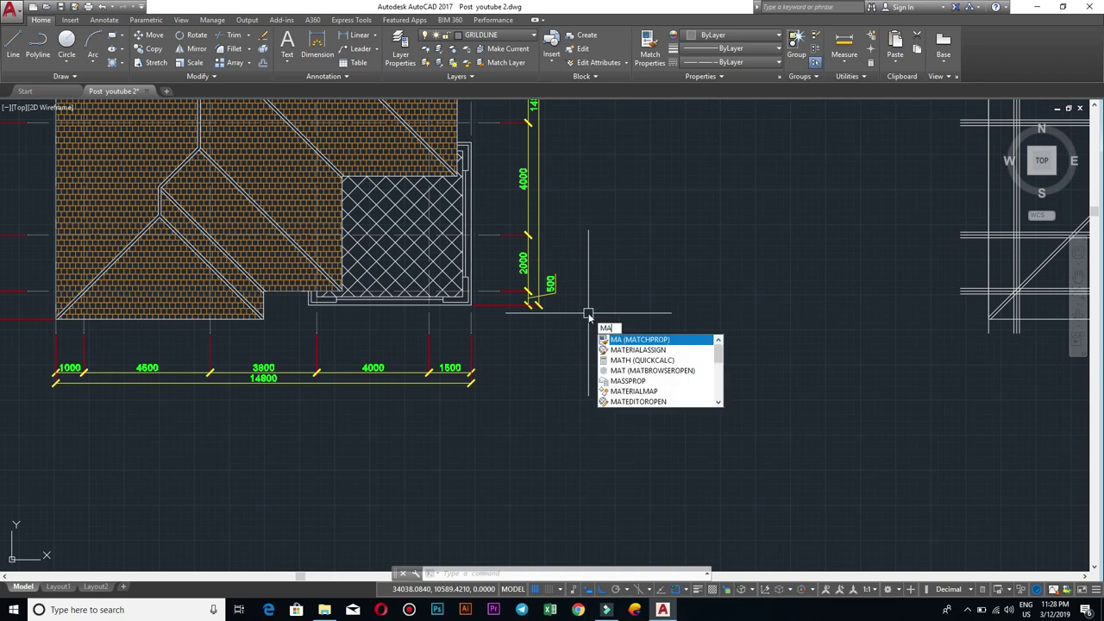
Step: Run MATCHPROP, copying a source line's properties onto a crossing grid line of the copy
key("Return")
scroll(496, 313, "up", 5)
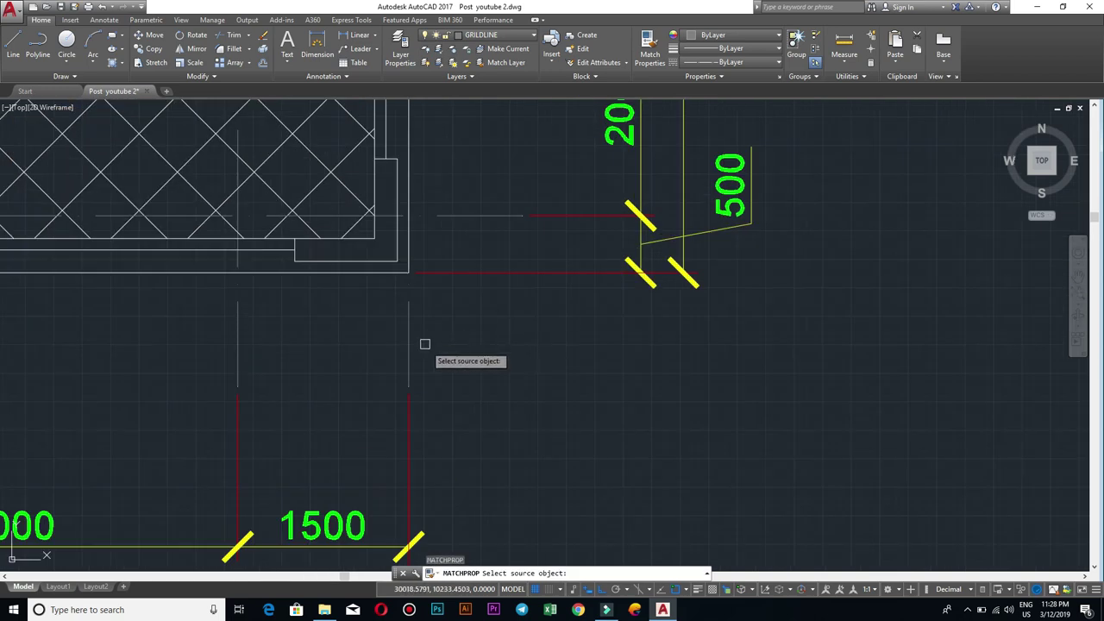
left_click(406, 339)
scroll(522, 352, "down", 2)
middle_click_drag(522, 352, 185, 352)
scroll(914, 405, "down", 3)
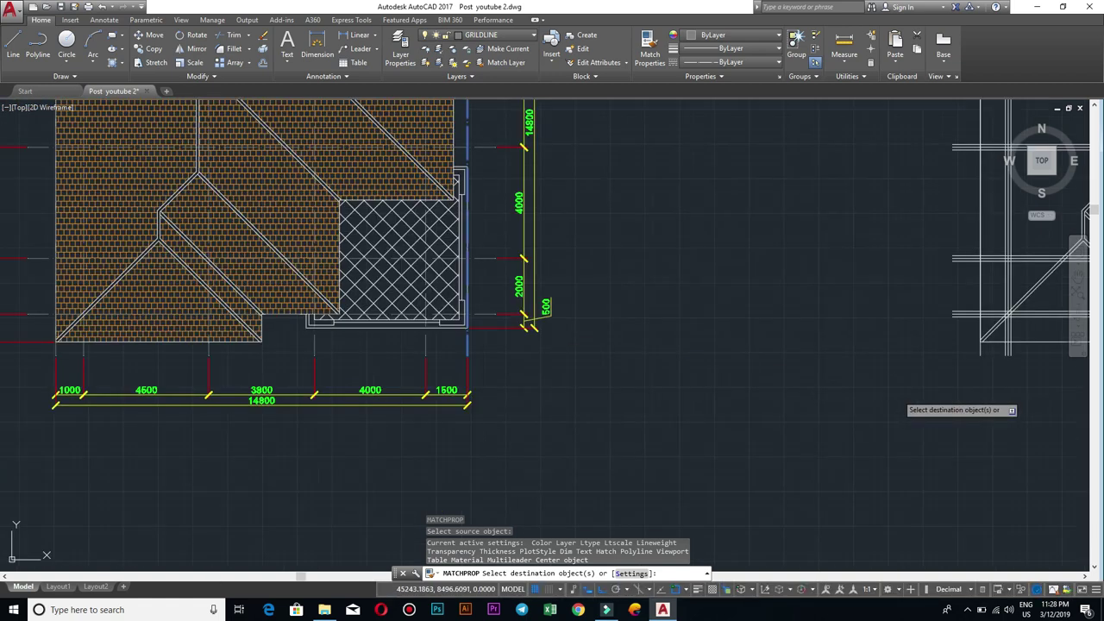
scroll(739, 374, "up", 4)
left_click(669, 254)
left_click(709, 294)
scroll(722, 261, "up", 3)
scroll(758, 239, "down", 2)
Step: Move along the copied framing plan toward the diagonal roof members and box detail
mouse_move(758, 239)
middle_mouse_down()
mouse_move(614, 293)
mouse_move(450, 312)
middle_mouse_up()
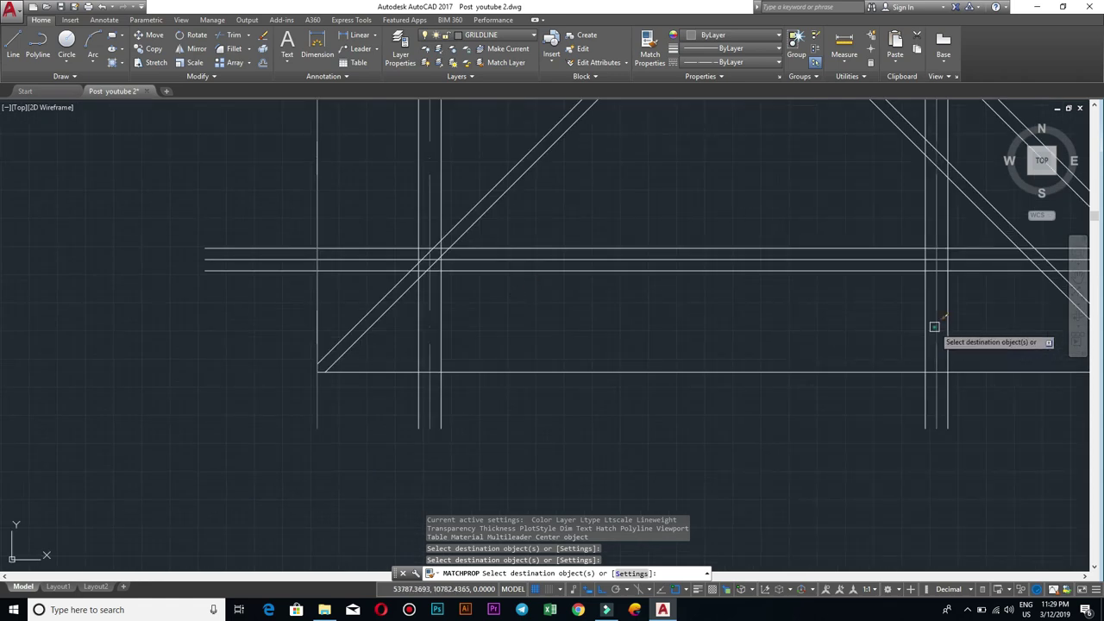
middle_click_drag(976, 323, 616, 316)
scroll(706, 322, "up", 2)
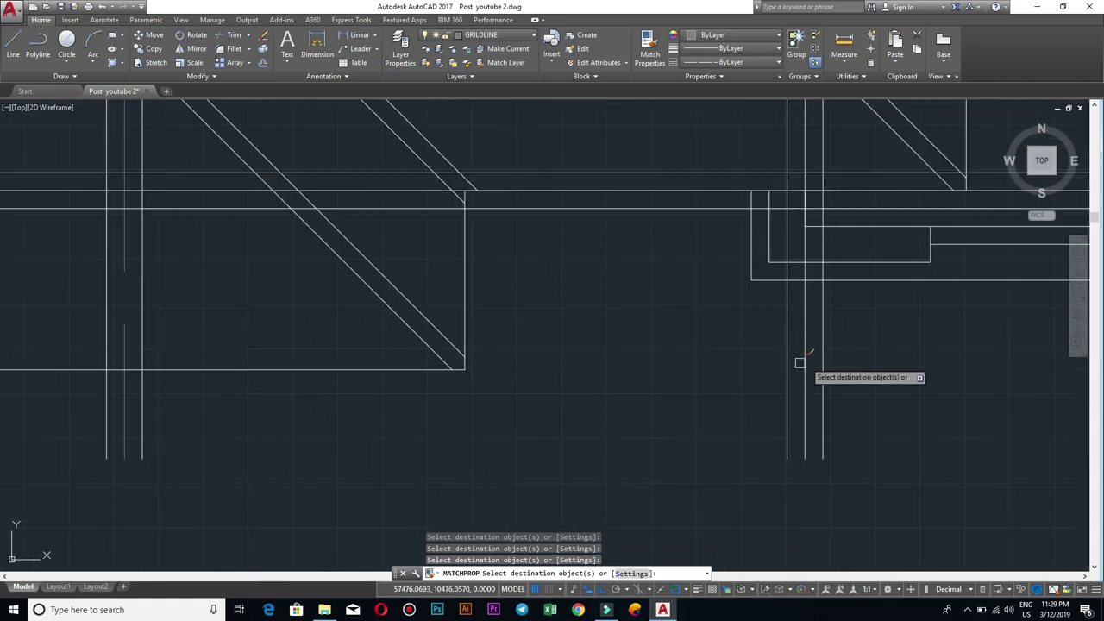
scroll(803, 363, "down", 3)
scroll(661, 370, "up", 2)
scroll(702, 345, "up", 1)
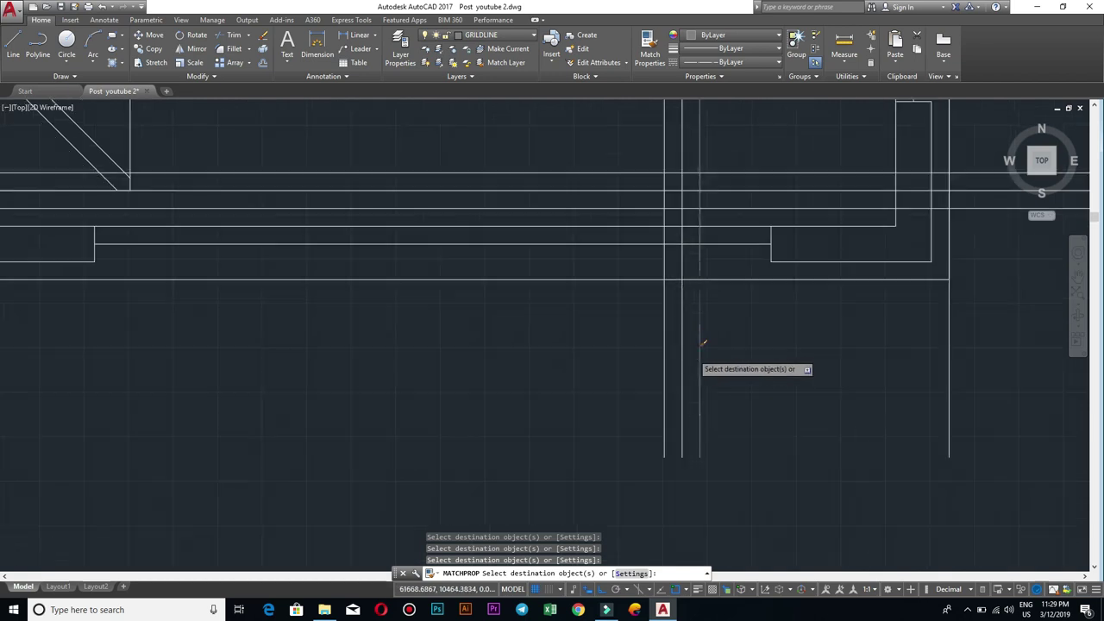
scroll(821, 357, "down", 2)
scroll(693, 365, "up", 1)
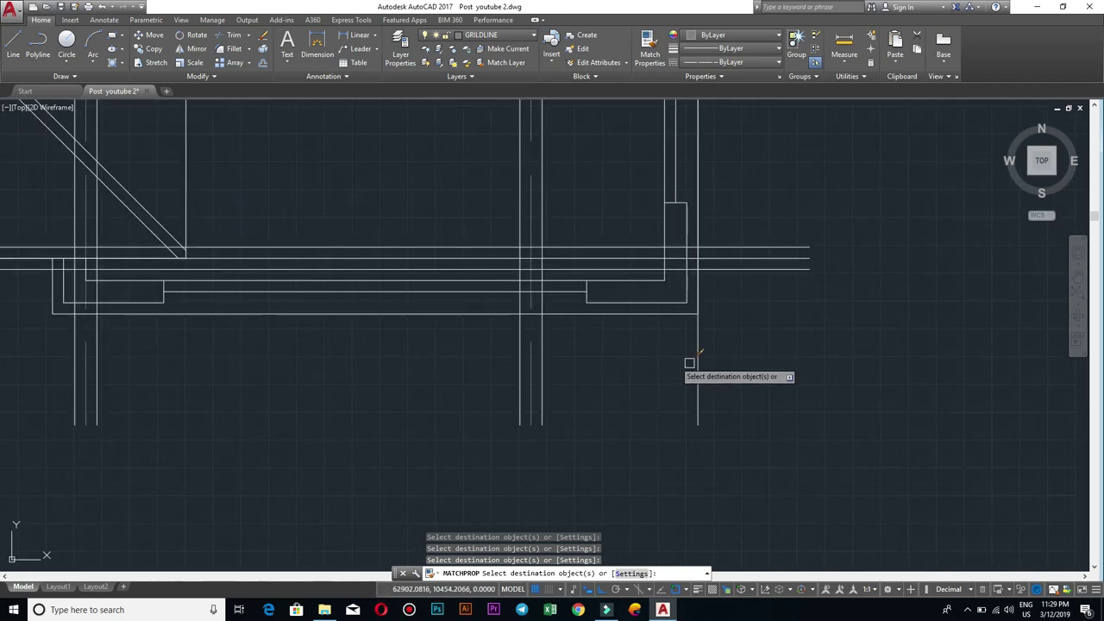
scroll(707, 341, "down", 2)
scroll(725, 259, "up", 1)
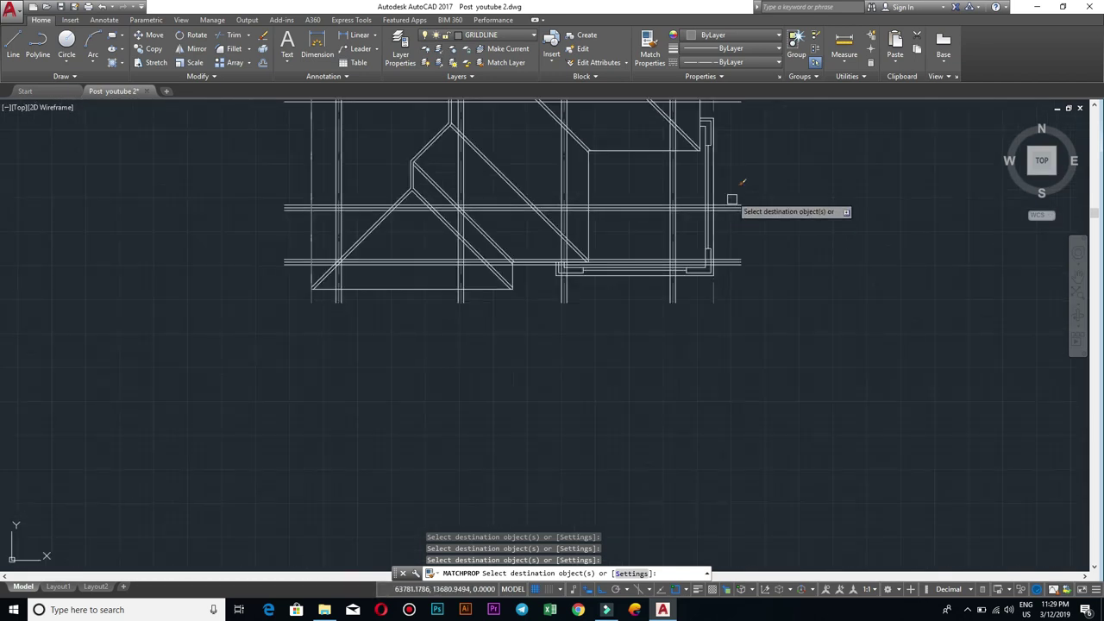
scroll(729, 259, "down", 1)
scroll(759, 406, "up", 2)
scroll(771, 448, "up", 2)
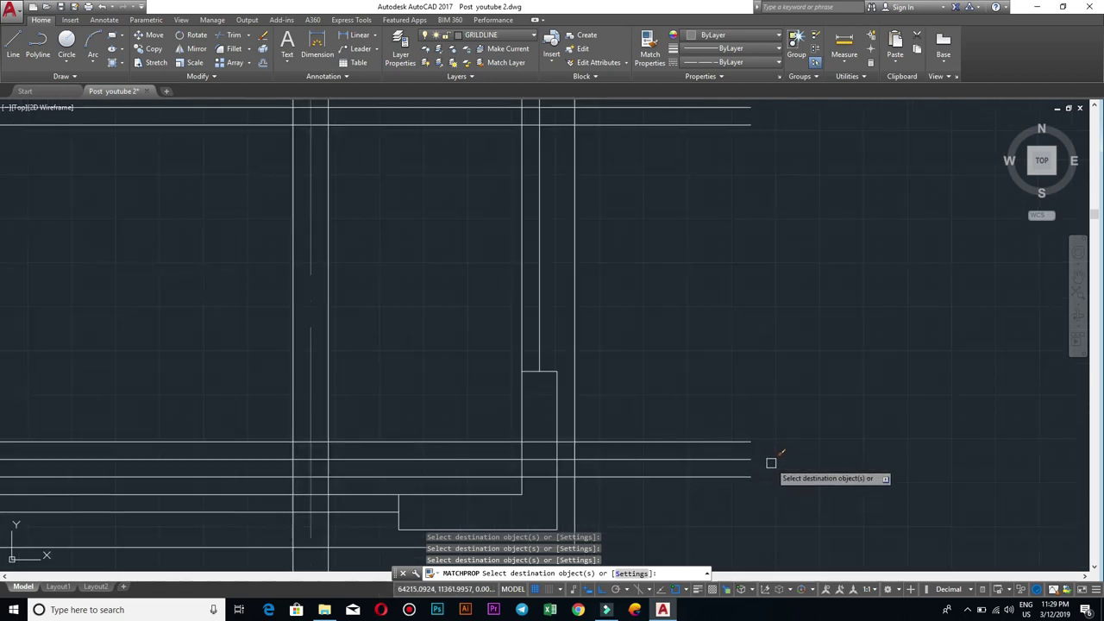
scroll(723, 388, "down", 2)
scroll(729, 353, "up", 3)
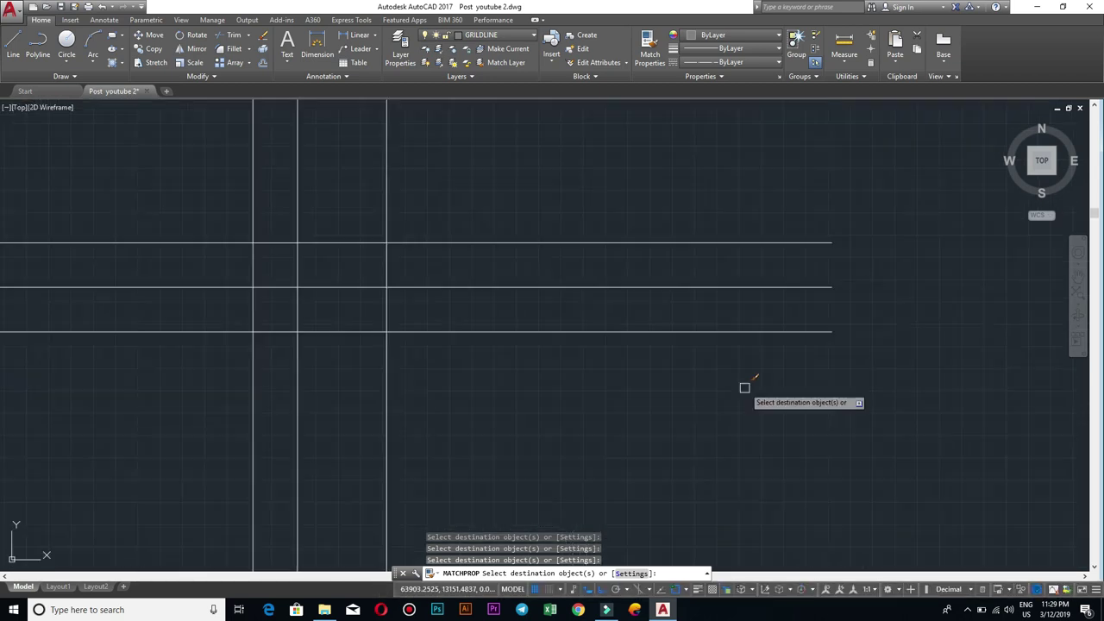
scroll(764, 285, "down", 2)
middle_click_drag(740, 239, 734, 394)
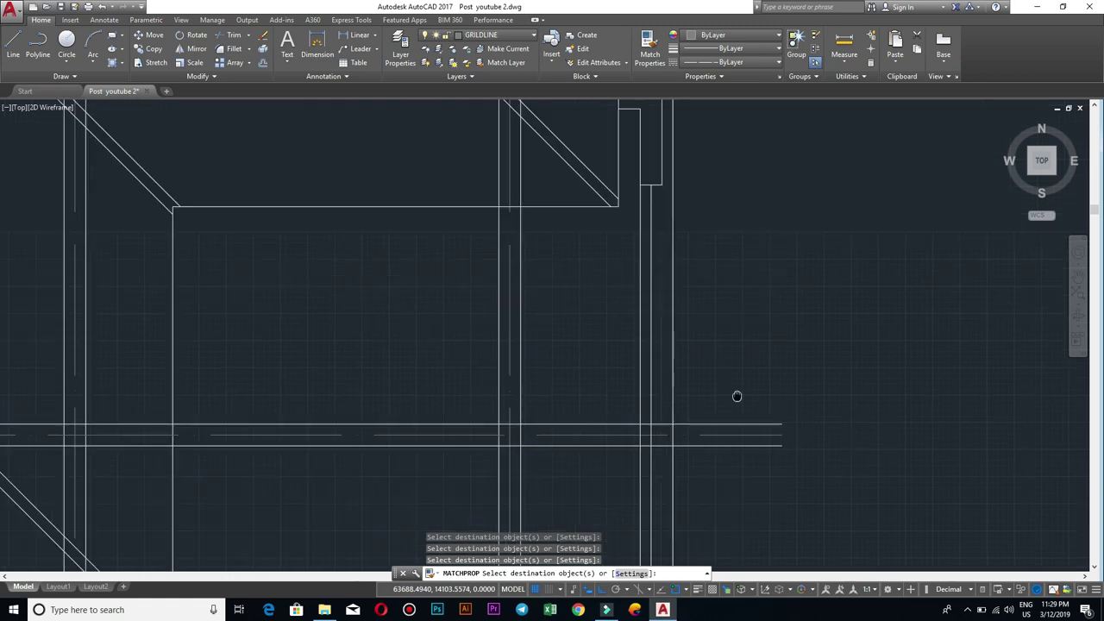
middle_click_drag(719, 250, 724, 460)
middle_click_drag(729, 281, 754, 456)
scroll(776, 422, "up", 3)
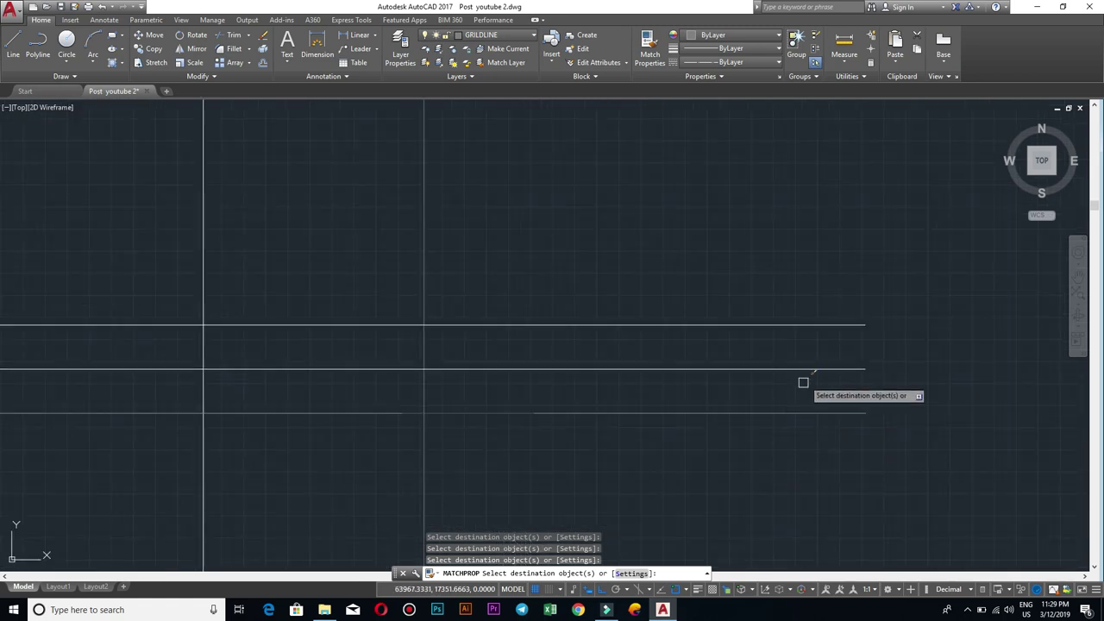
scroll(733, 270, "down", 2)
Step: Inspect the remaining grid lines of the copy, then end MATCHPROP
middle_click_drag(733, 270, 673, 233)
scroll(754, 256, "down", 2)
scroll(841, 207, "up", 2)
scroll(750, 225, "down", 2)
middle_click_drag(741, 226, 813, 425)
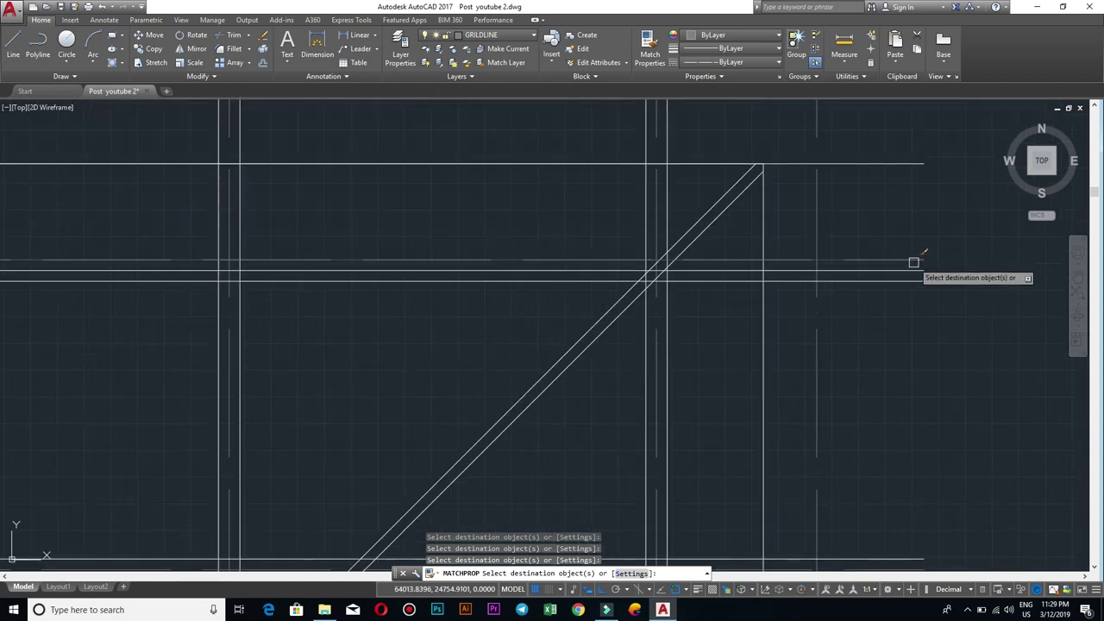
middle_click_drag(919, 198, 926, 316)
scroll(928, 318, "up", 3)
scroll(897, 306, "down", 3)
scroll(878, 328, "down", 3)
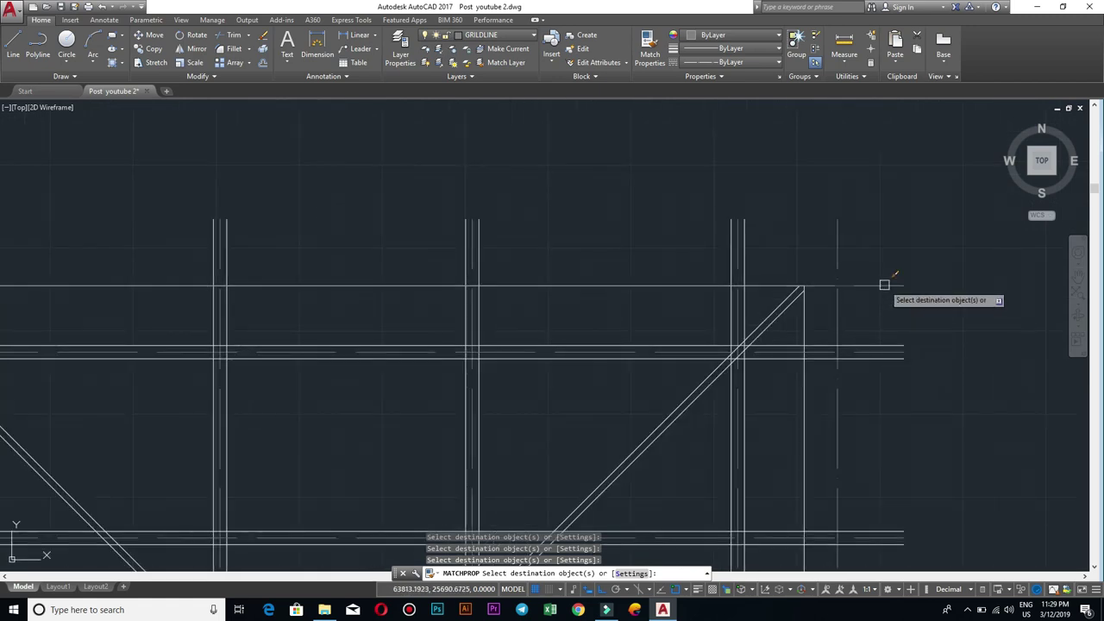
scroll(884, 284, "down", 2)
scroll(880, 345, "down", 1)
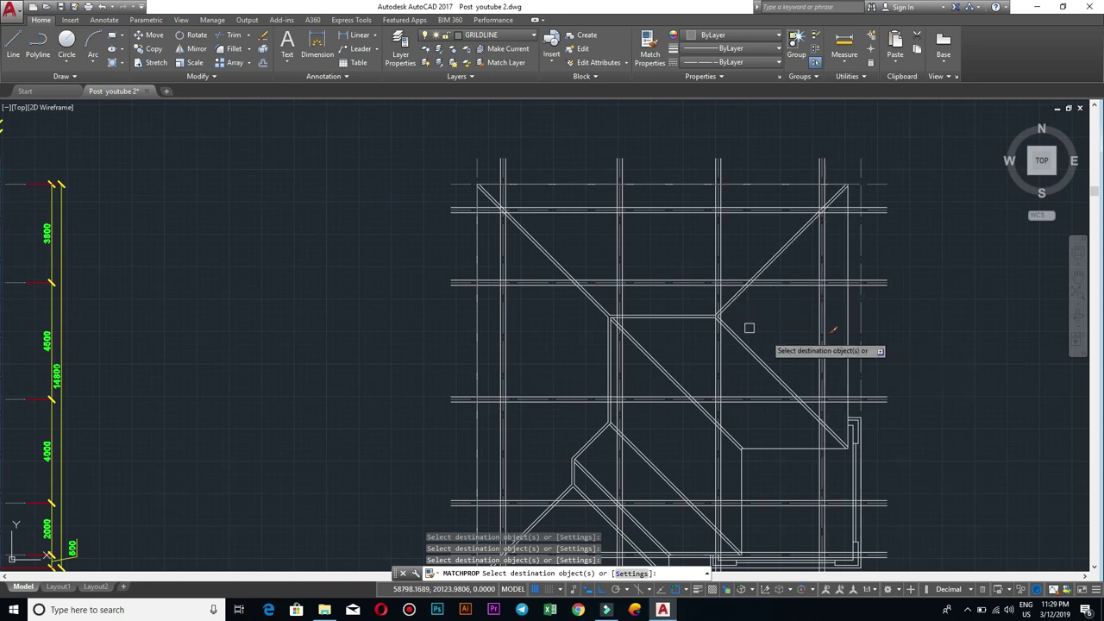
scroll(871, 332, "up", 2)
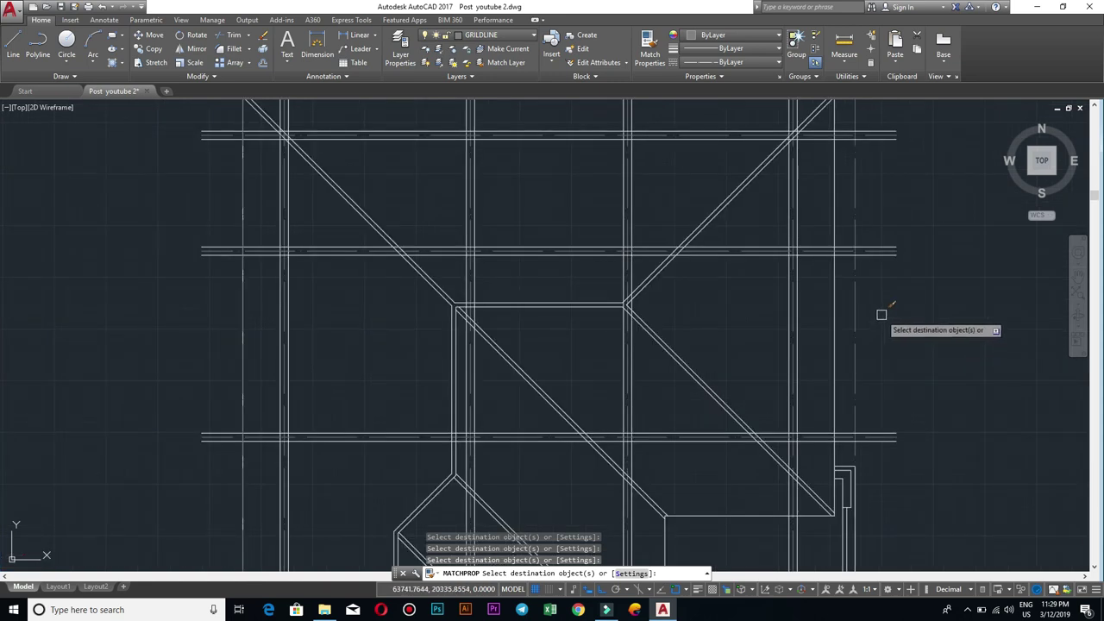
key("Escape")
scroll(733, 362, "down", 2)
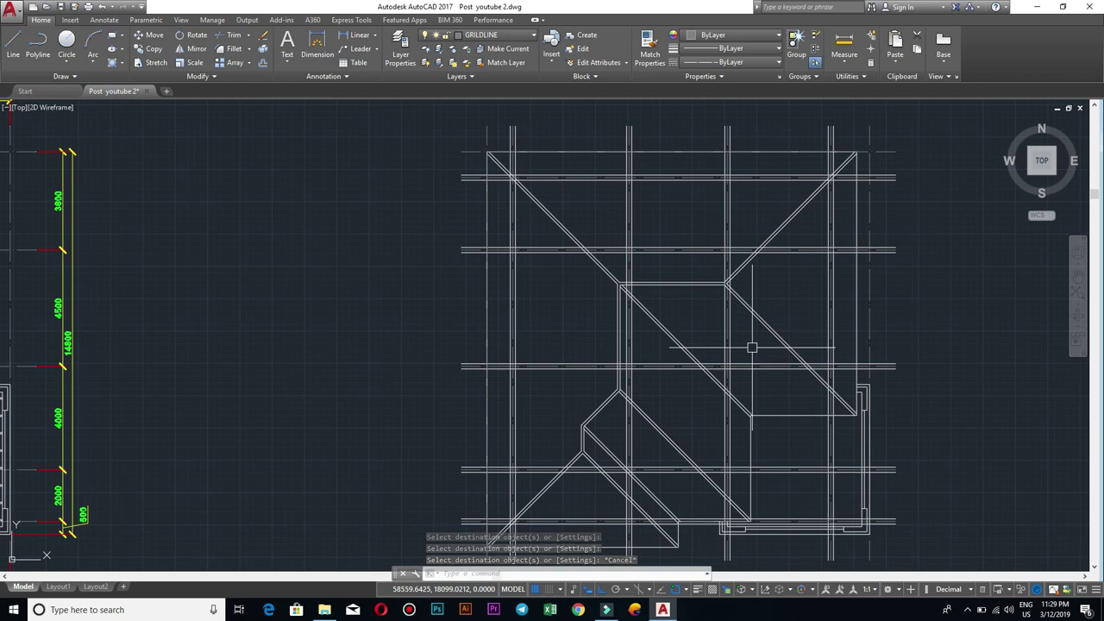
Step: Zoom and pan around the roof plans to frame the copied plan
scroll(690, 284, "up", 3)
scroll(733, 328, "down", 1)
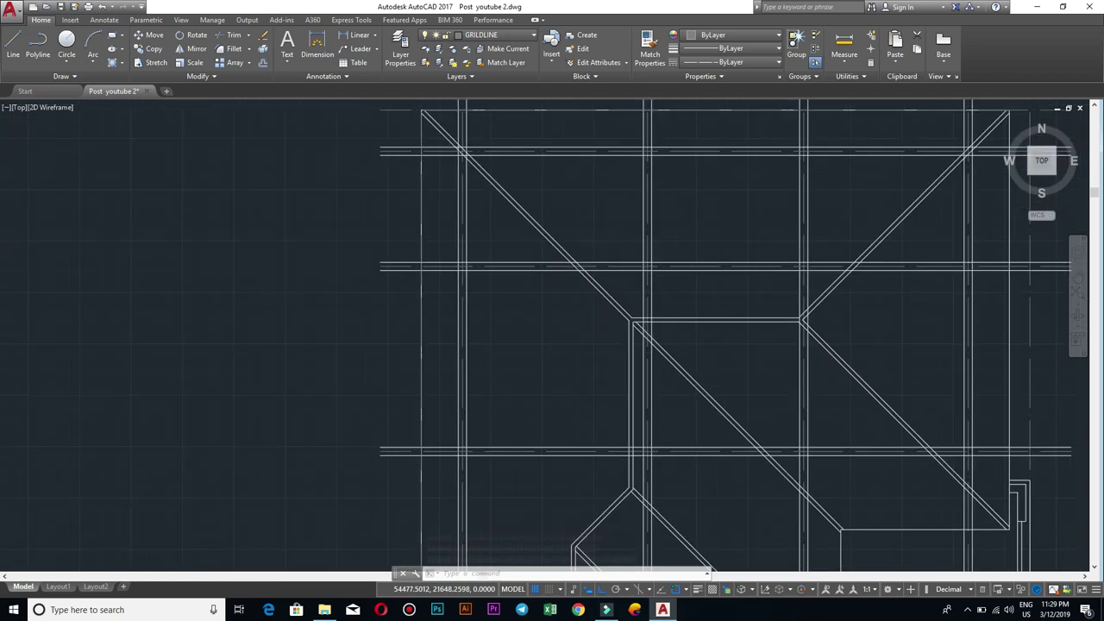
scroll(774, 341, "down", 2)
scroll(699, 315, "up", 1)
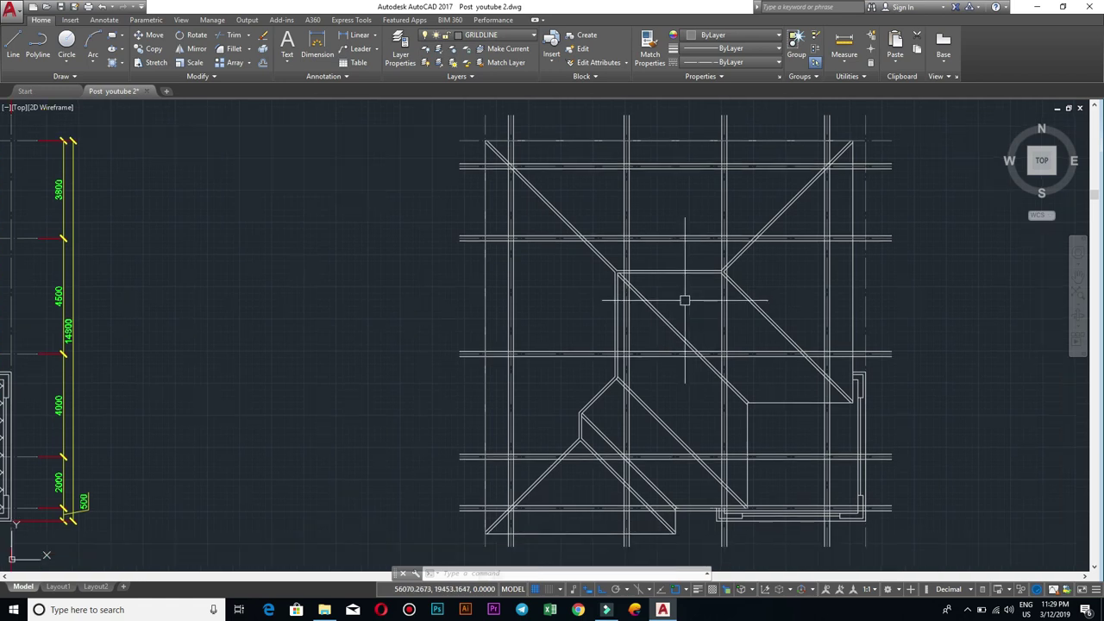
scroll(684, 299, "up", 1)
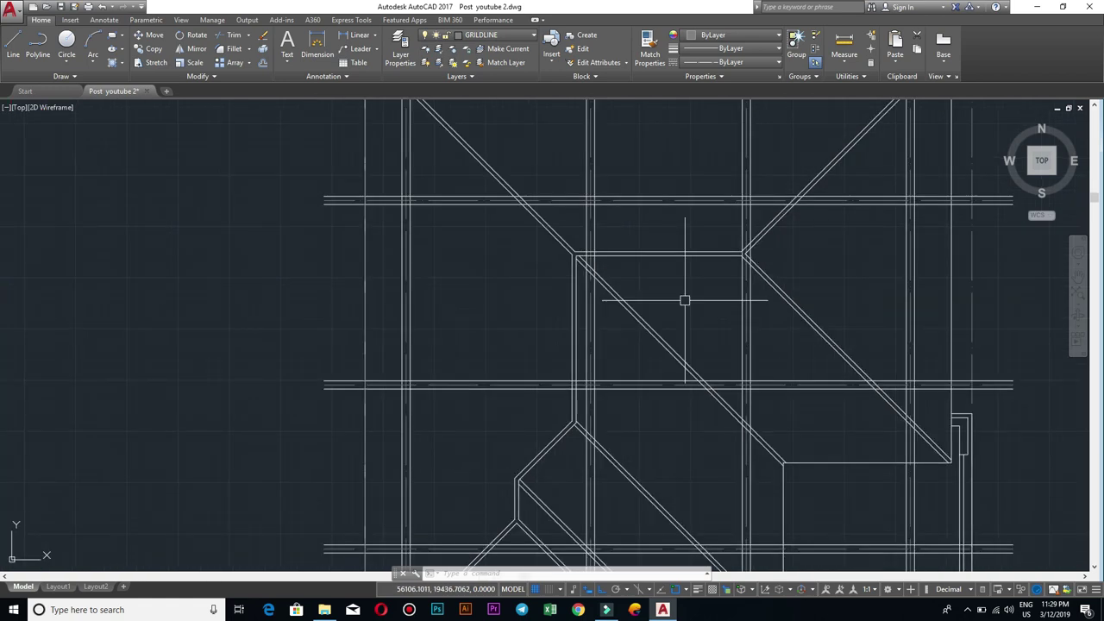
scroll(426, 350, "up", 3)
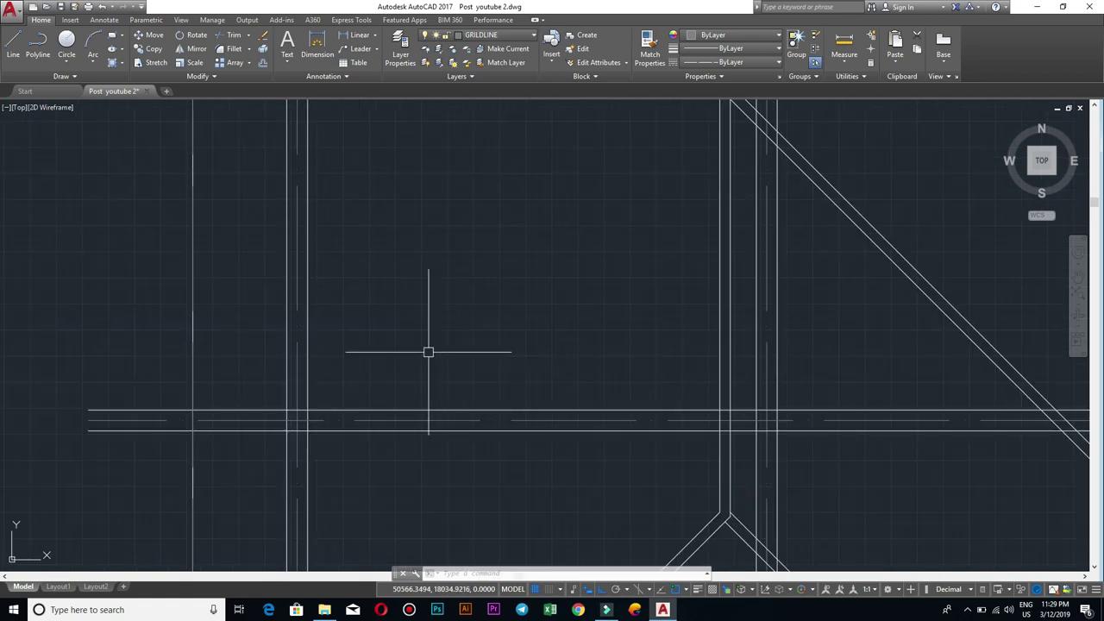
scroll(509, 232, "down", 1)
scroll(509, 232, "down", 4)
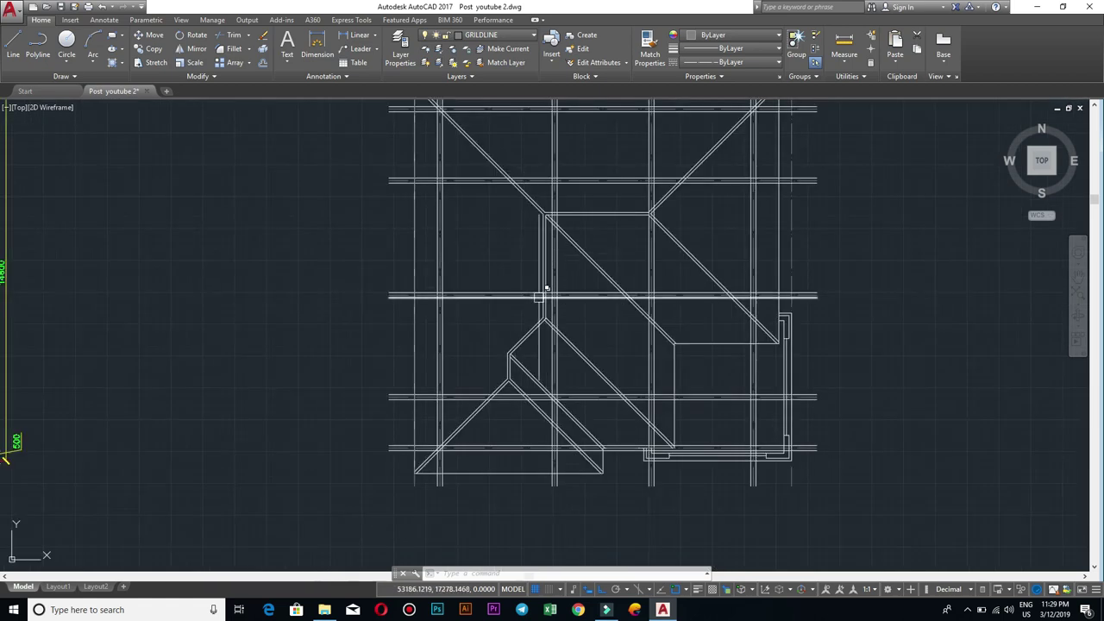
middle_click_drag(570, 207, 570, 219)
scroll(571, 219, "up", 2)
scroll(585, 267, "up", 2)
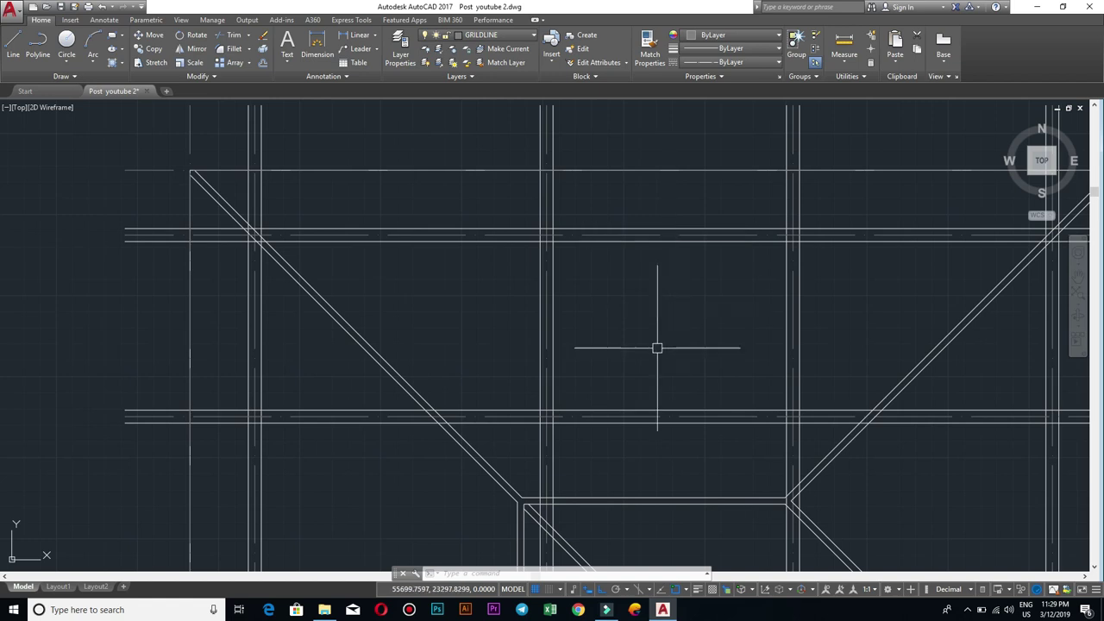
scroll(647, 372, "down", 2)
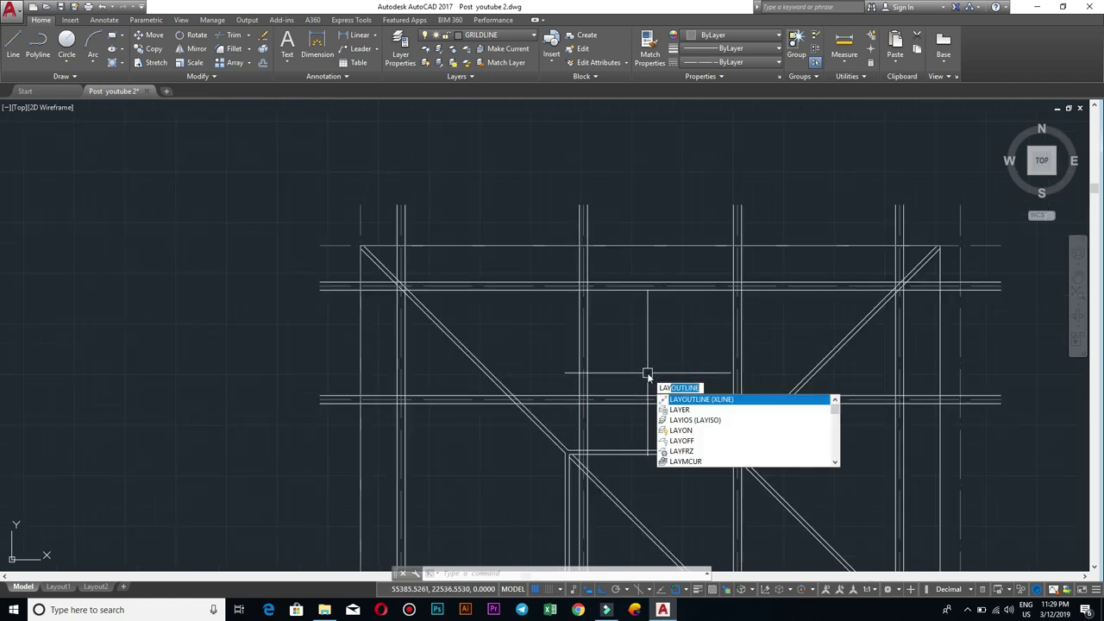
Step: Isolate the roof layer with LAYISO by picking a roof line, then view the copy
type("is")
key("Return")
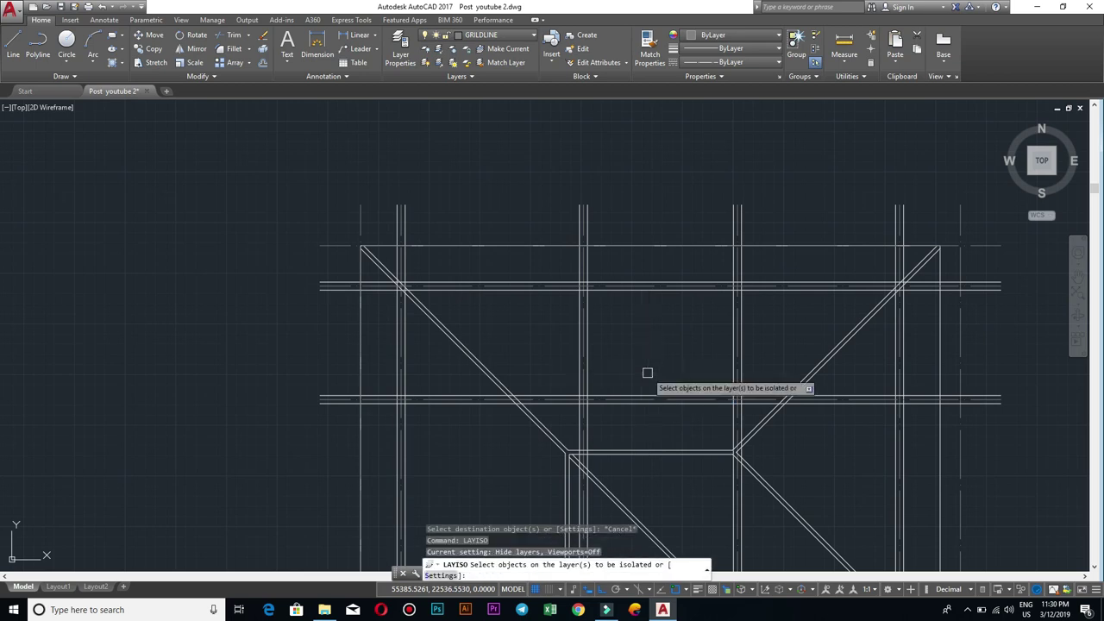
scroll(683, 323, "up", 4)
left_click(825, 358)
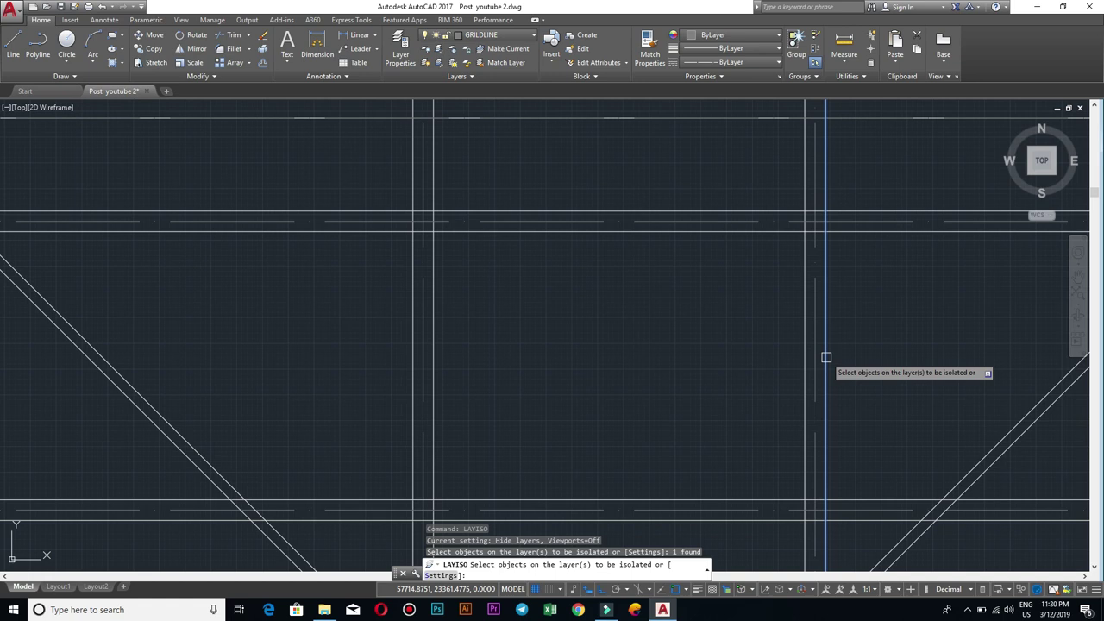
key("Return")
scroll(874, 417, "down", 5)
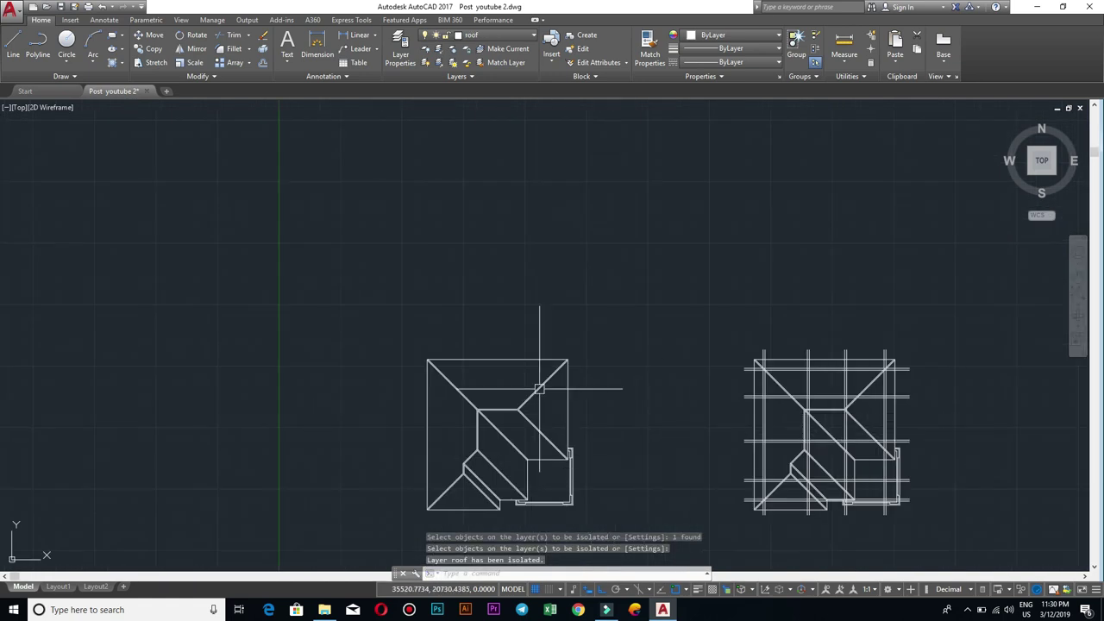
scroll(825, 388, "up", 2)
scroll(854, 388, "up", 3)
scroll(854, 379, "down", 5)
middle_click_drag(850, 375, 773, 354)
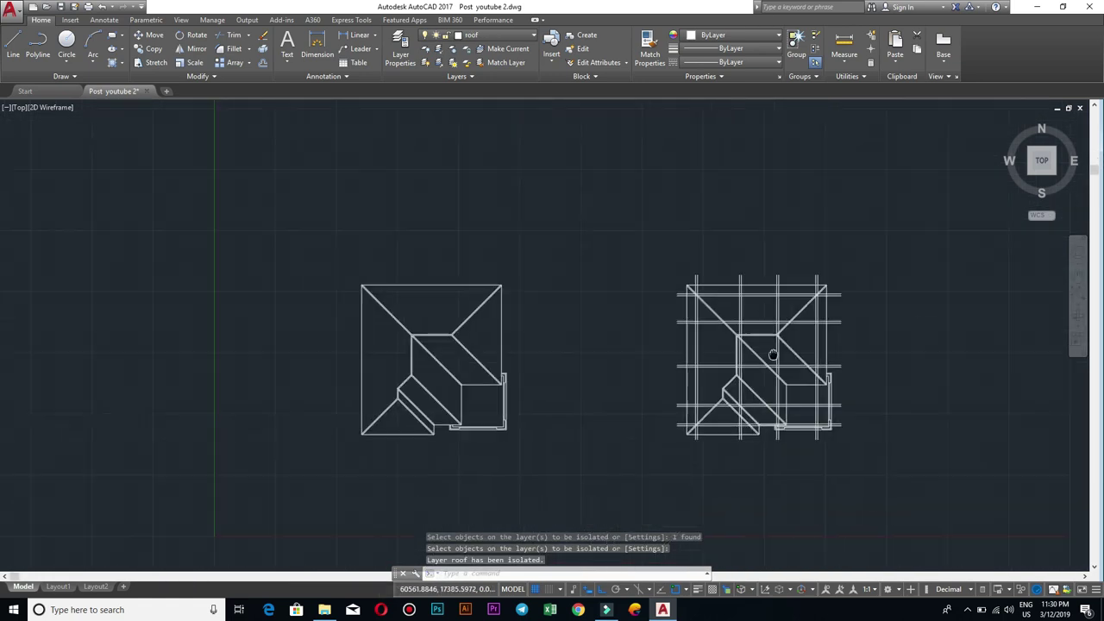
scroll(773, 353, "up", 4)
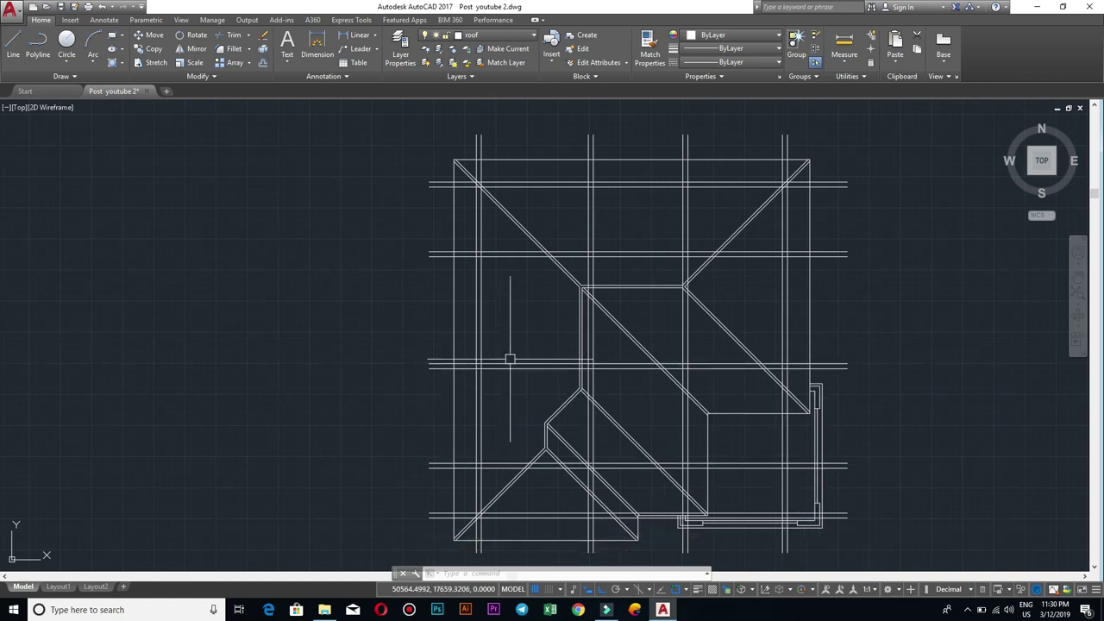
Step: Start TRIM using all edges and cut the grid stubs past the left and top roof edges
type("tr")
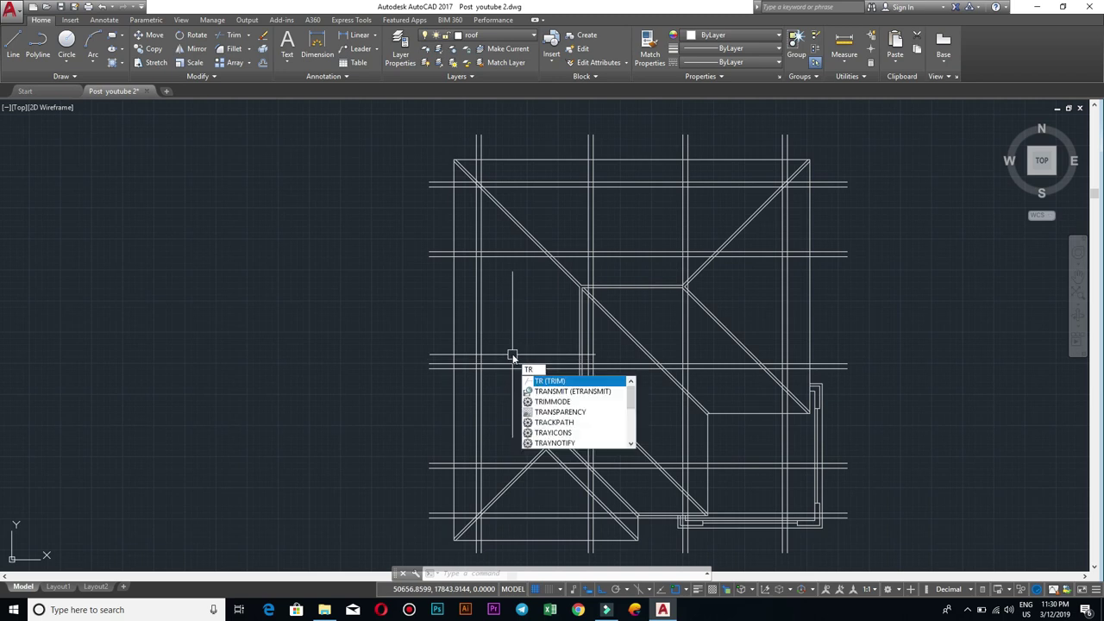
key("Return")
key("Return")
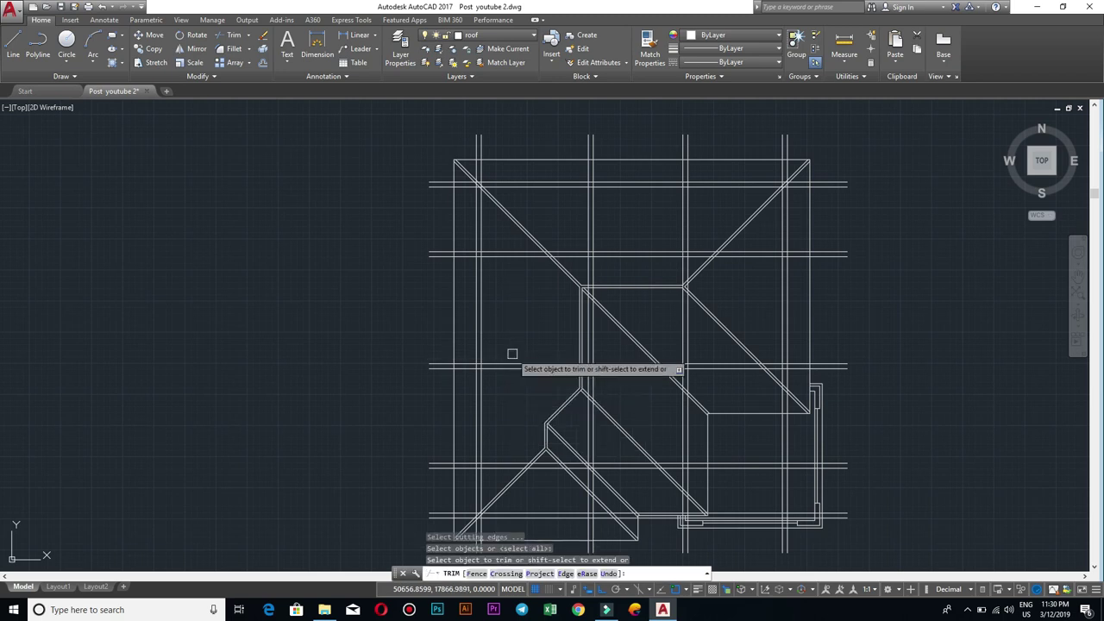
middle_click_drag(515, 398, 598, 318)
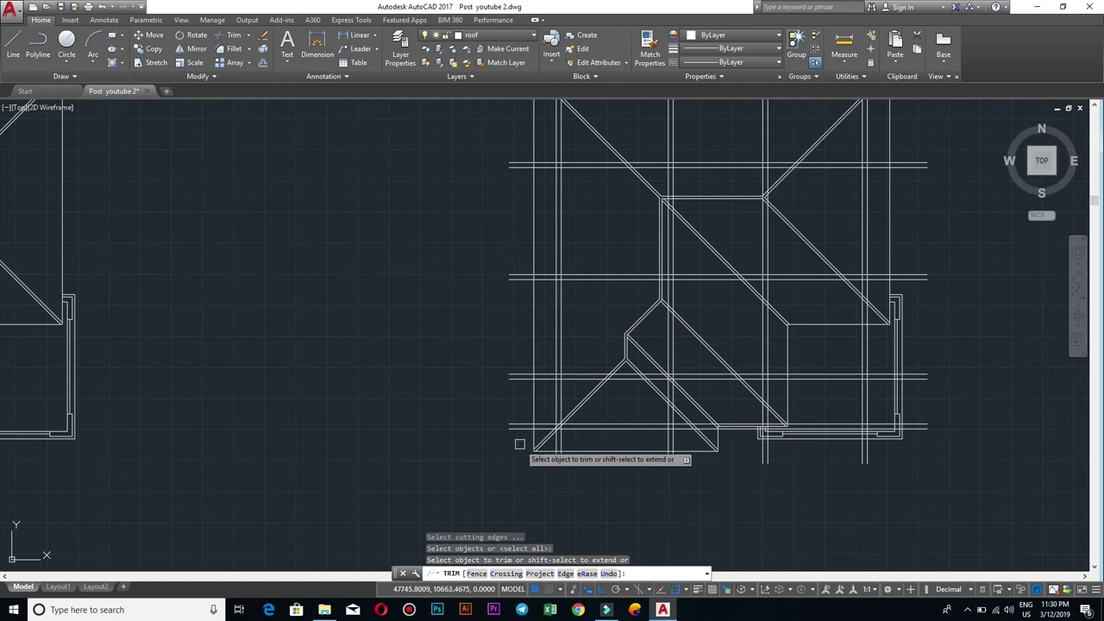
left_click(519, 444)
scroll(468, 303, "down", 3)
scroll(466, 267, "down", 2)
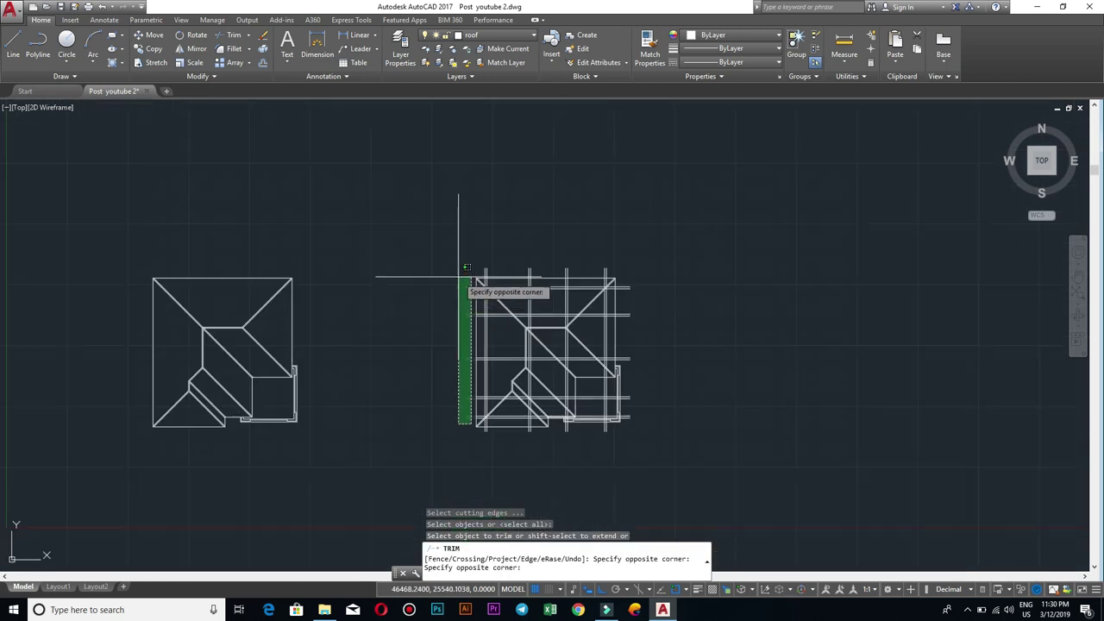
left_click(458, 277)
left_click(630, 265)
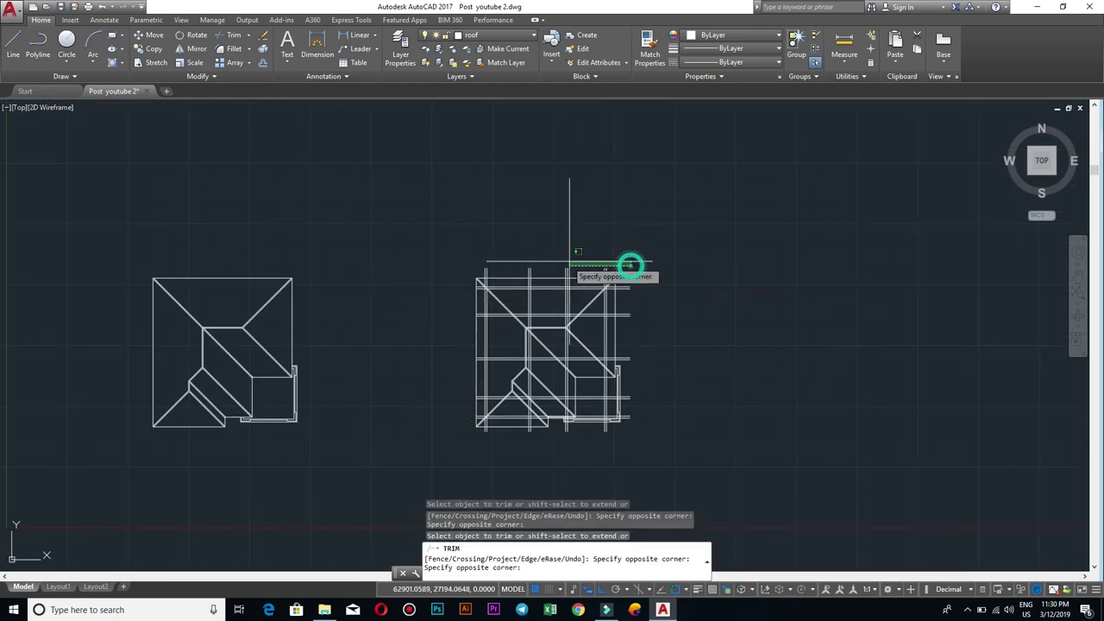
left_click(509, 245)
scroll(623, 267, "up", 5)
left_click(617, 270)
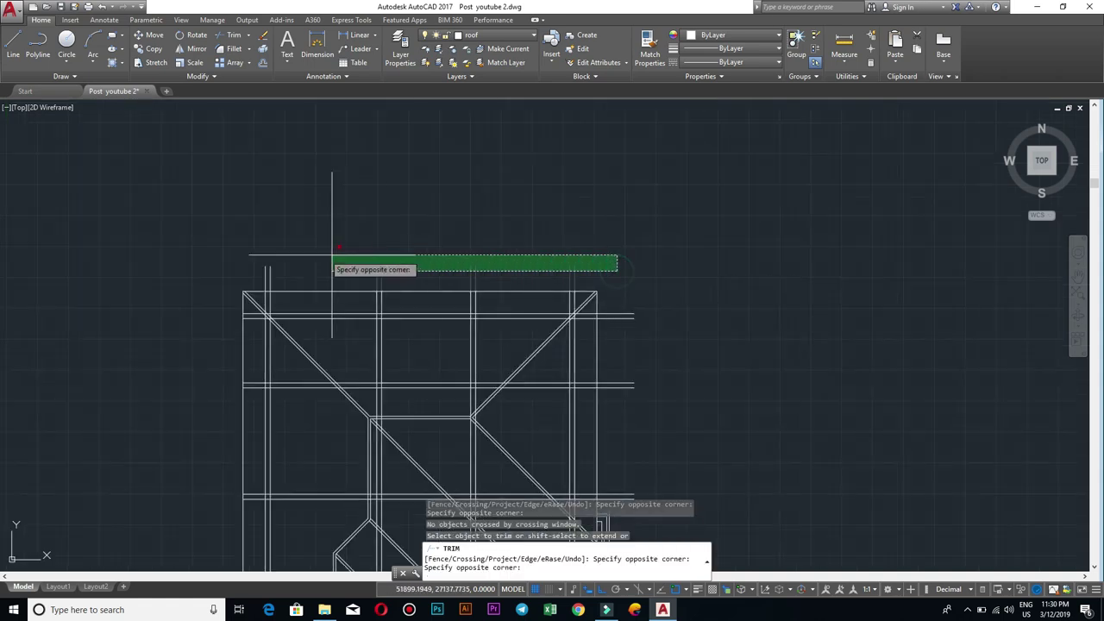
left_click(231, 242)
Step: Trim the grid stubs past the right and bottom roof edges, then end the command
middle_click_drag(600, 392, 678, 239)
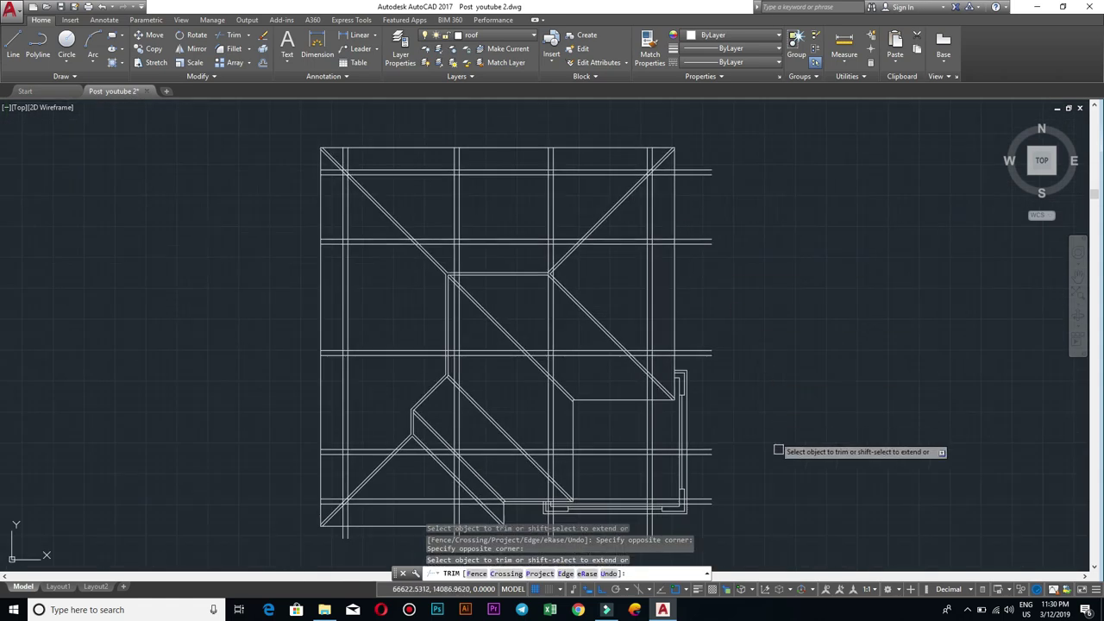
left_click(706, 524)
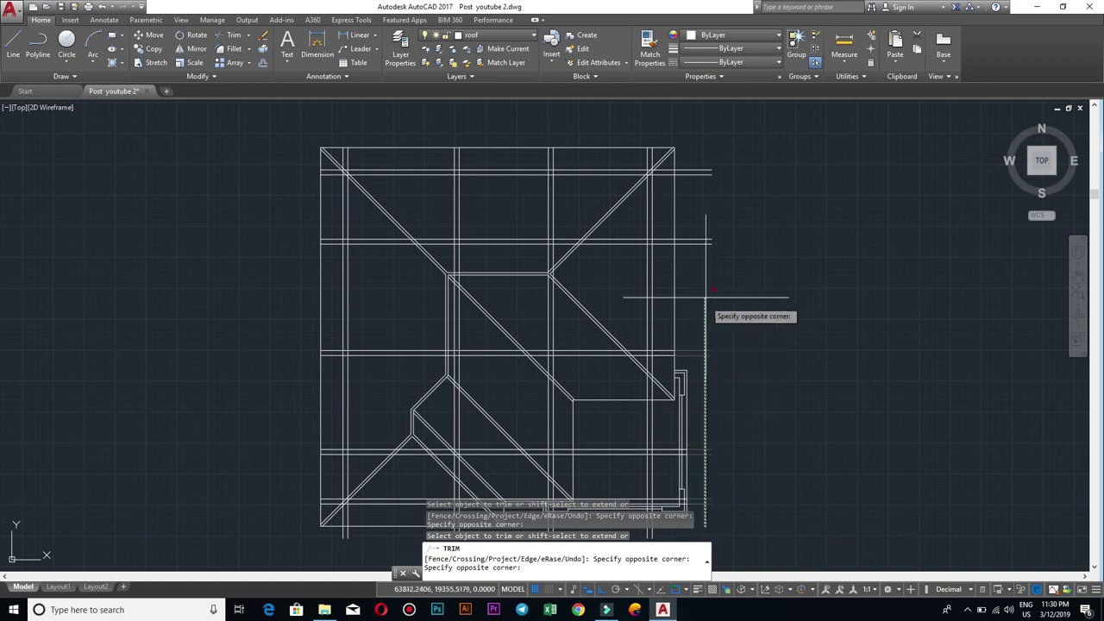
left_click(700, 165)
scroll(695, 238, "down", 1)
scroll(680, 418, "up", 1)
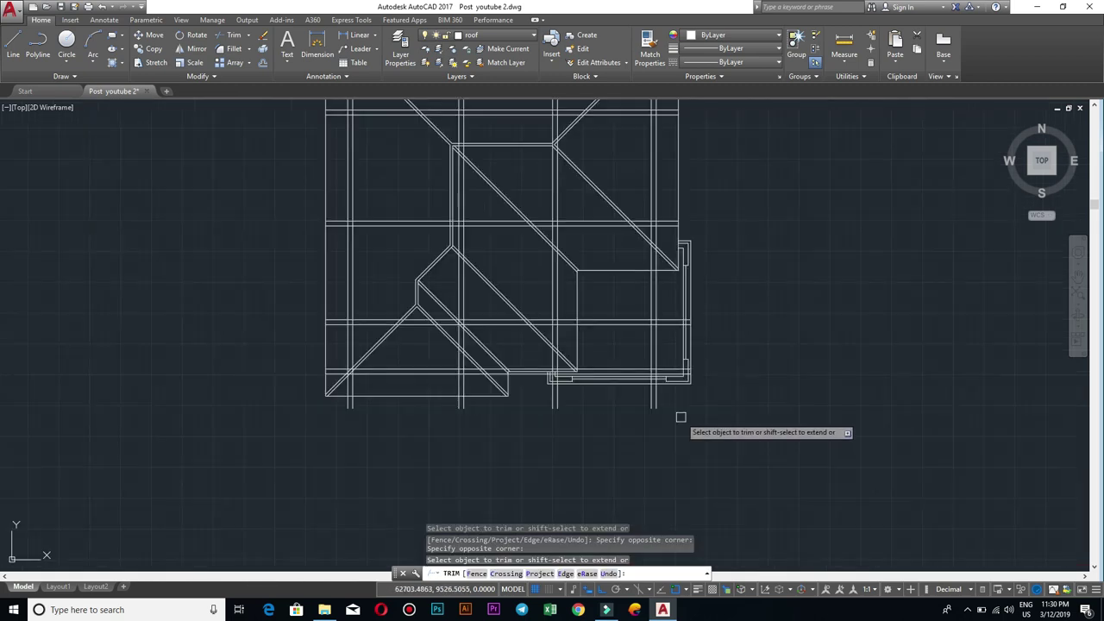
left_click(679, 411)
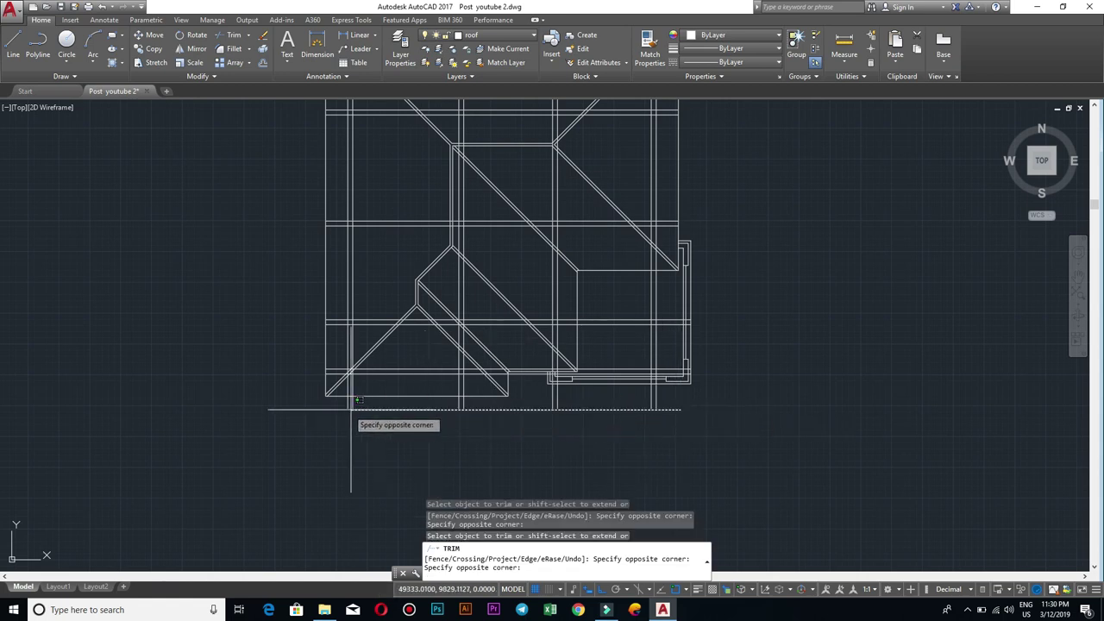
left_click(250, 409)
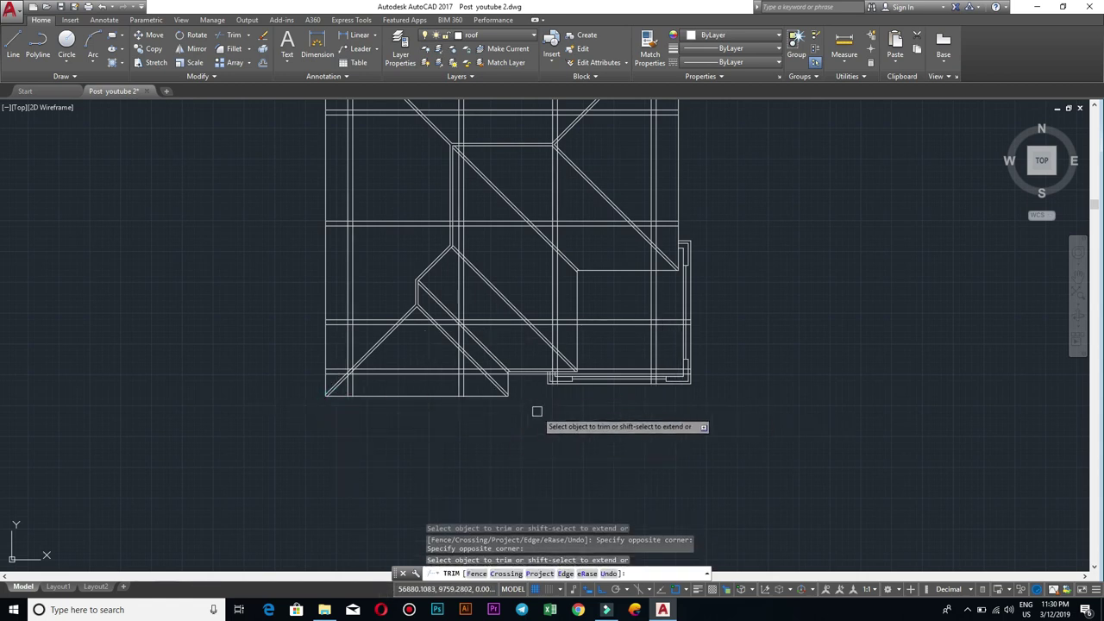
middle_click_drag(707, 302, 914, 343)
scroll(882, 439, "up", 2)
scroll(912, 420, "down", 2)
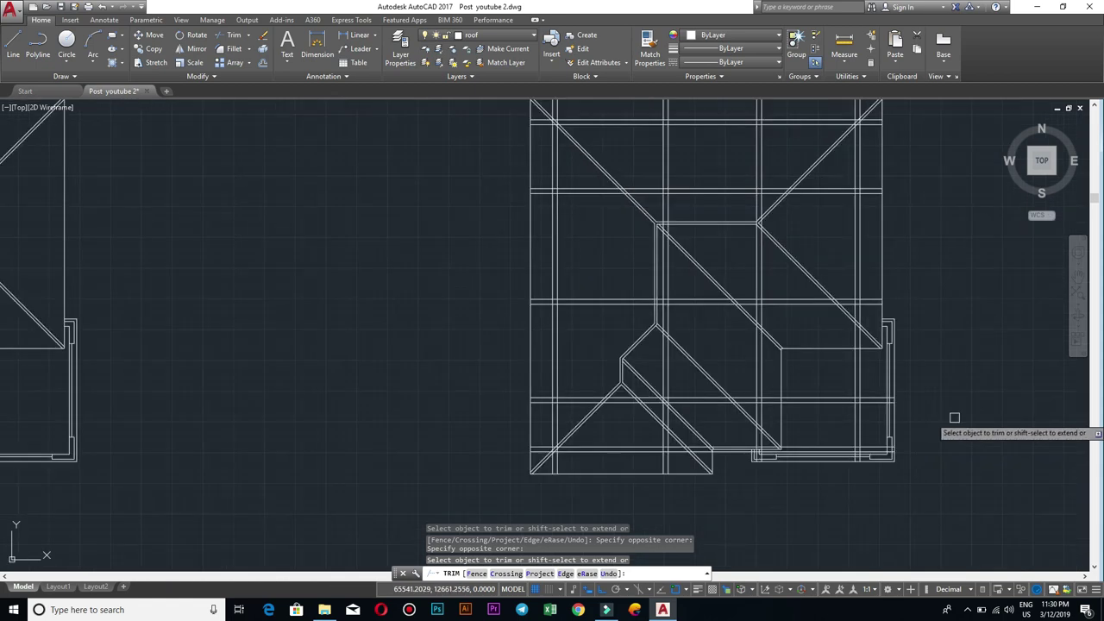
scroll(897, 421, "up", 2)
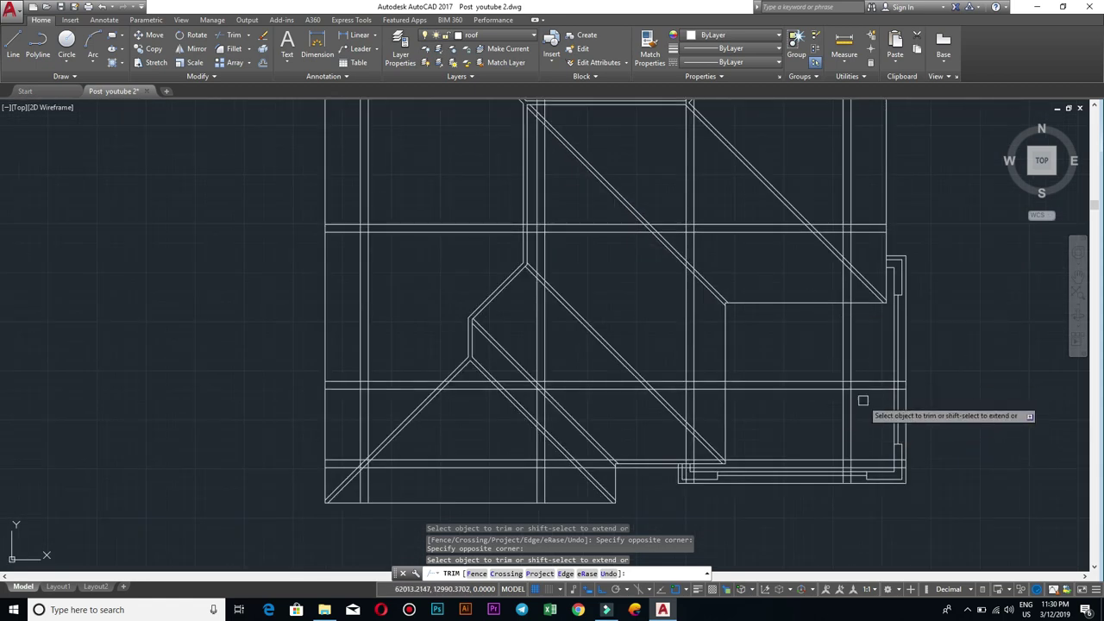
key("Escape")
scroll(854, 414, "up", 3)
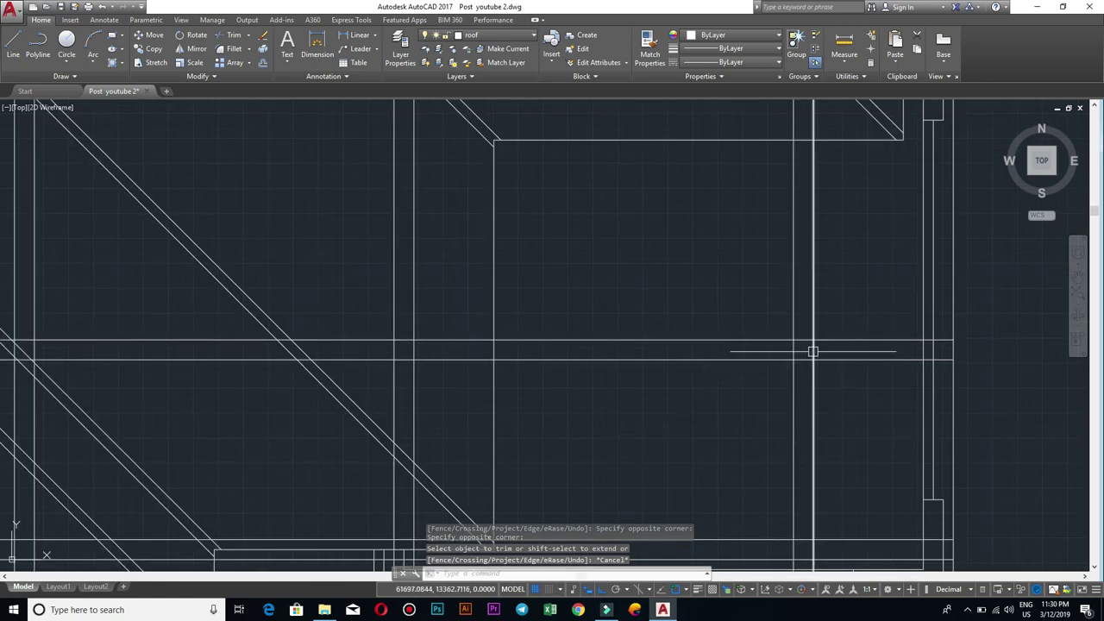
Step: Use the horizontal and vertical inner roof edges as cutting edges and trim the lines inside that corner
scroll(813, 351, "down", 2)
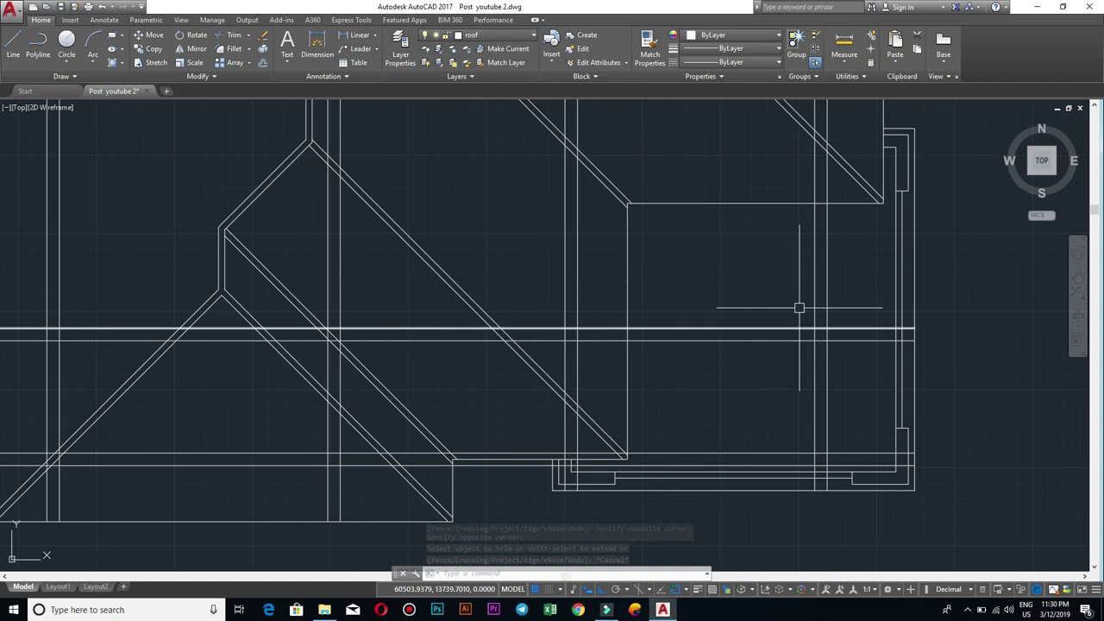
type("TR")
key("Return")
left_click(768, 205)
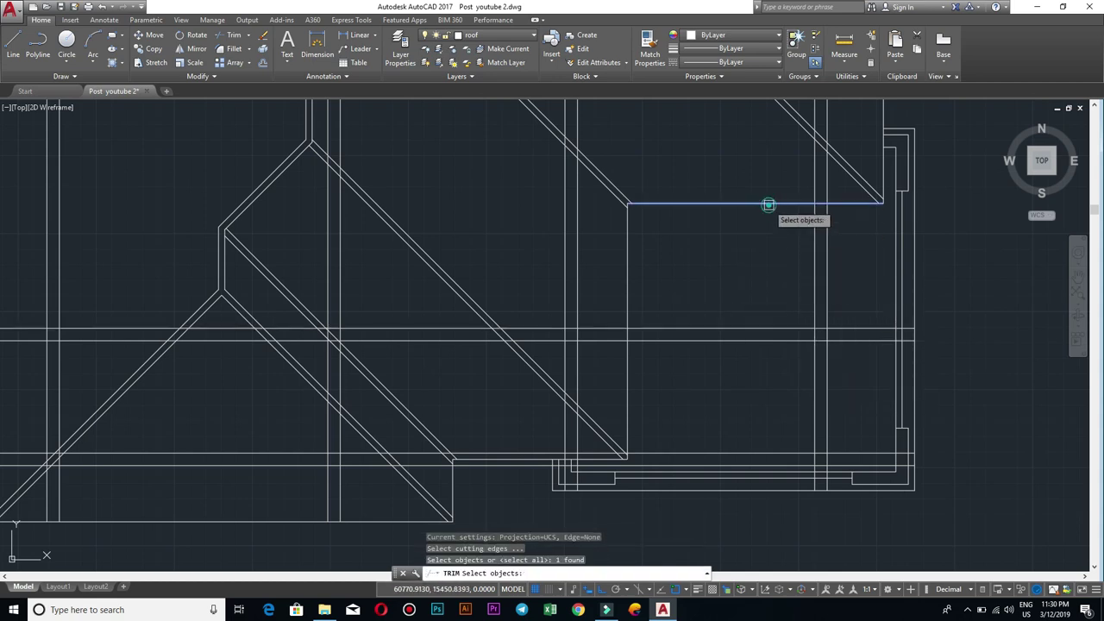
left_click(626, 276)
key("Return")
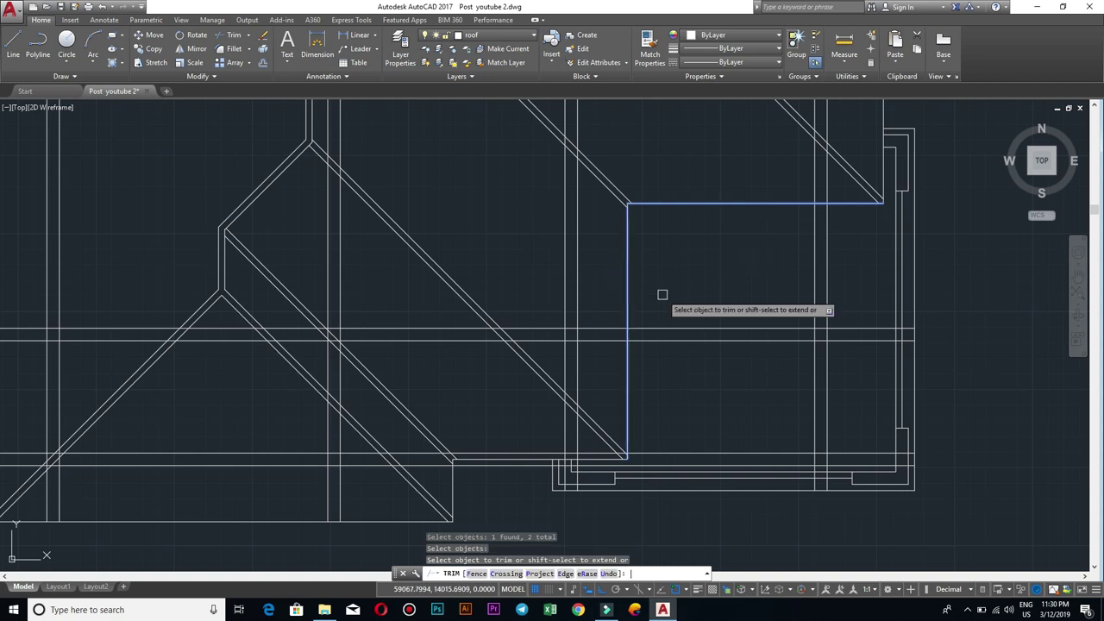
left_click(857, 387)
left_click(806, 345)
left_click(759, 276)
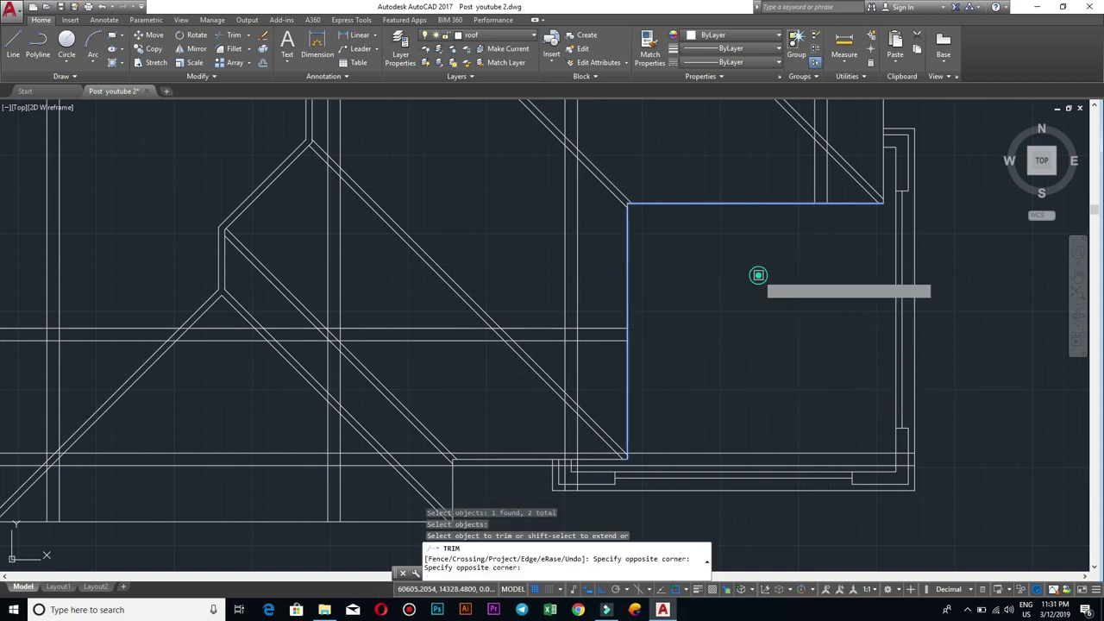
left_click(942, 376)
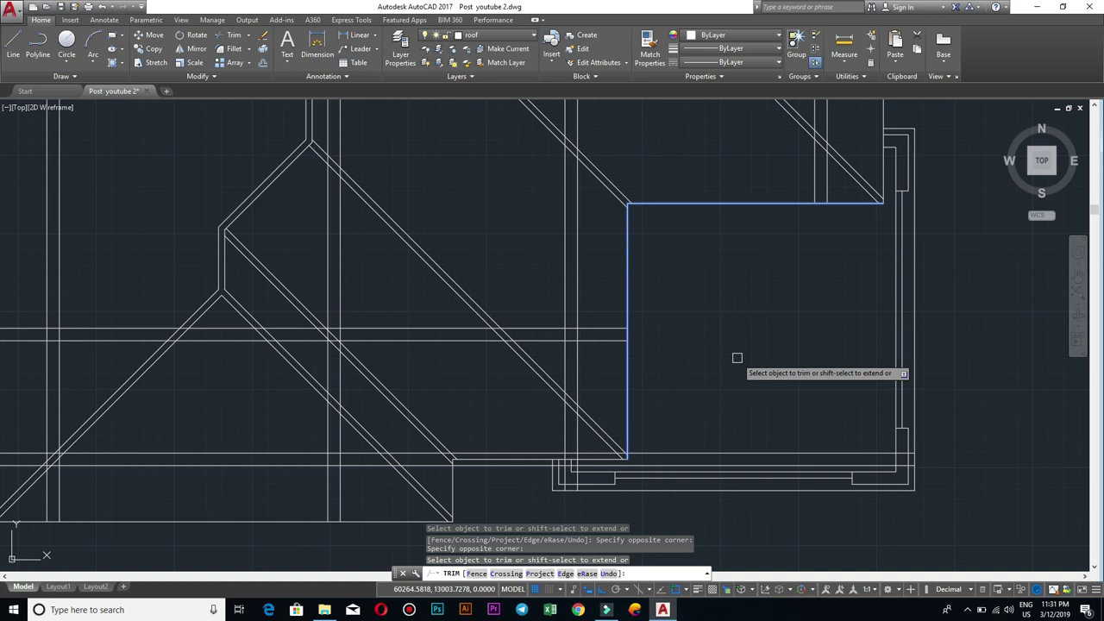
scroll(737, 357, "down", 3)
scroll(470, 367, "up", 3)
Step: Trim the protruding grid line ends along the roof's left and top edges
left_click(476, 366)
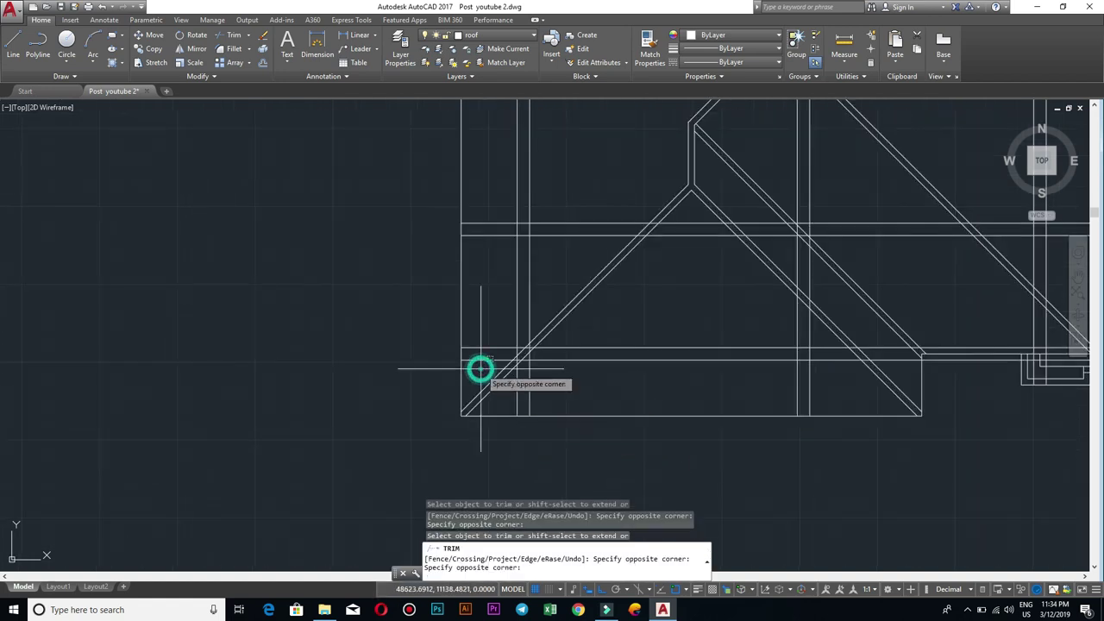
scroll(476, 345, "down", 2)
scroll(474, 319, "down", 2)
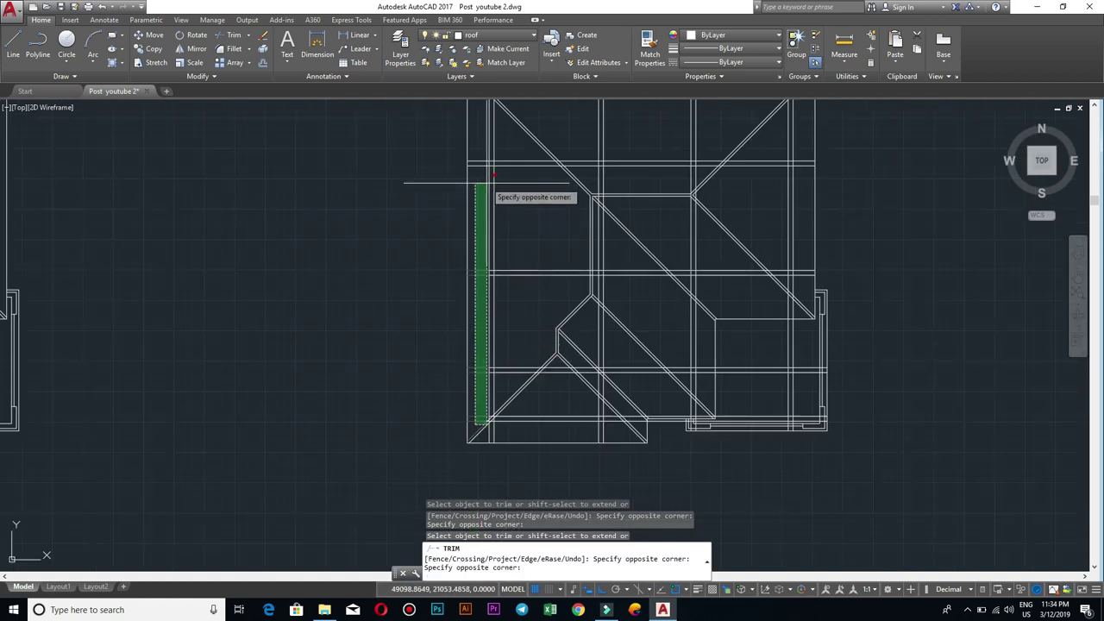
scroll(483, 191, "down", 1)
scroll(488, 173, "down", 2)
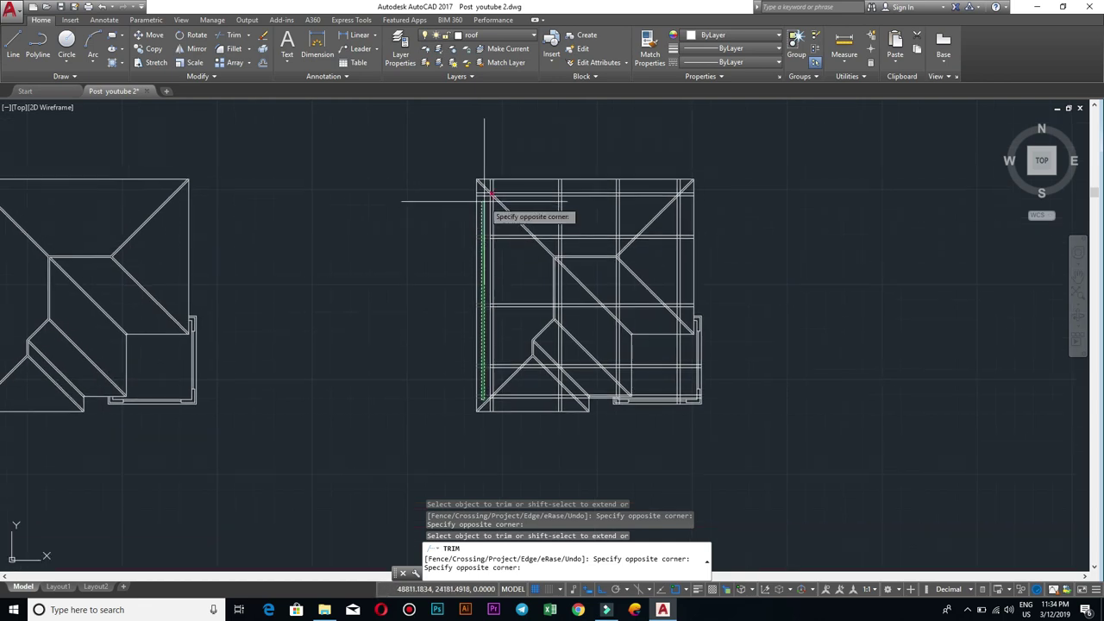
scroll(480, 184, "up", 2)
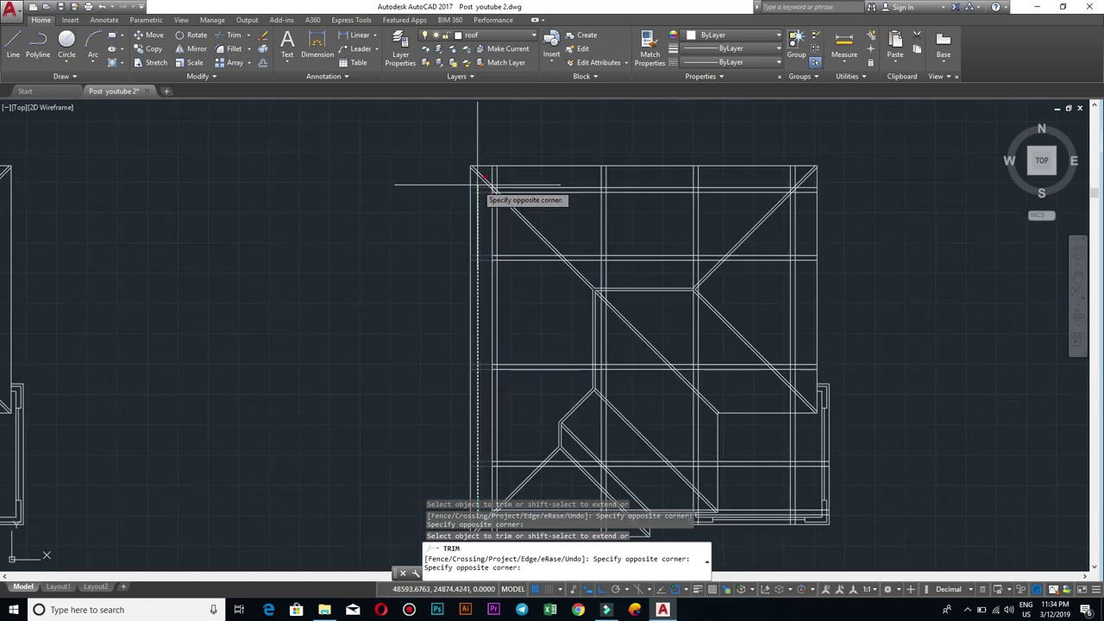
left_click(477, 184)
scroll(797, 183, "up", 2)
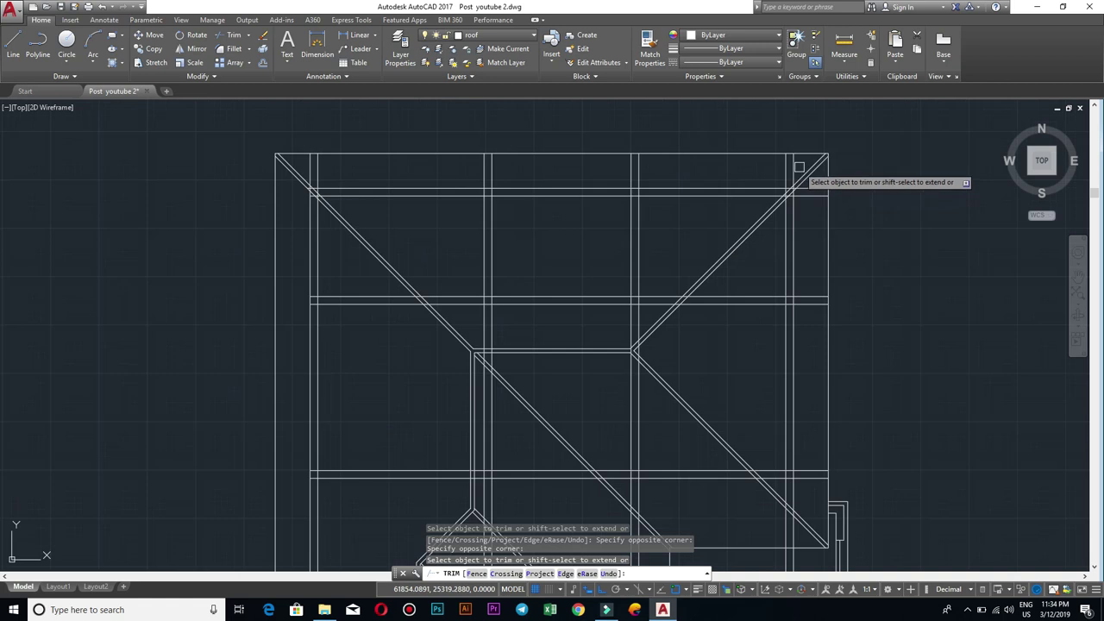
left_click(803, 163)
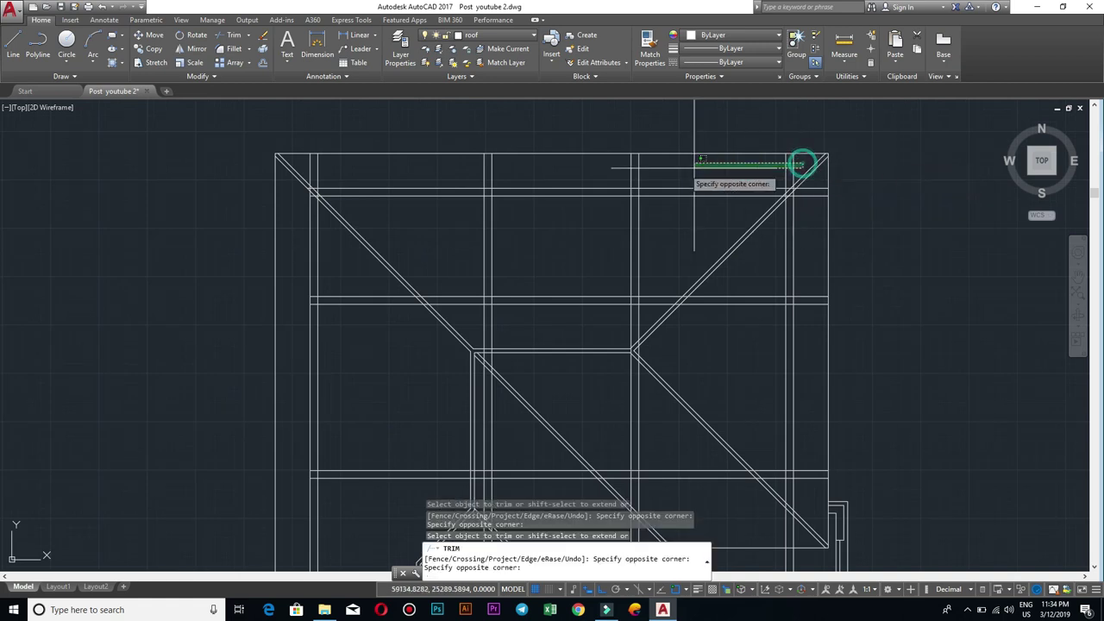
left_click(307, 162)
Step: Trim the protruding grid line ends along the roof's right and bottom edges
scroll(797, 345, "down", 2)
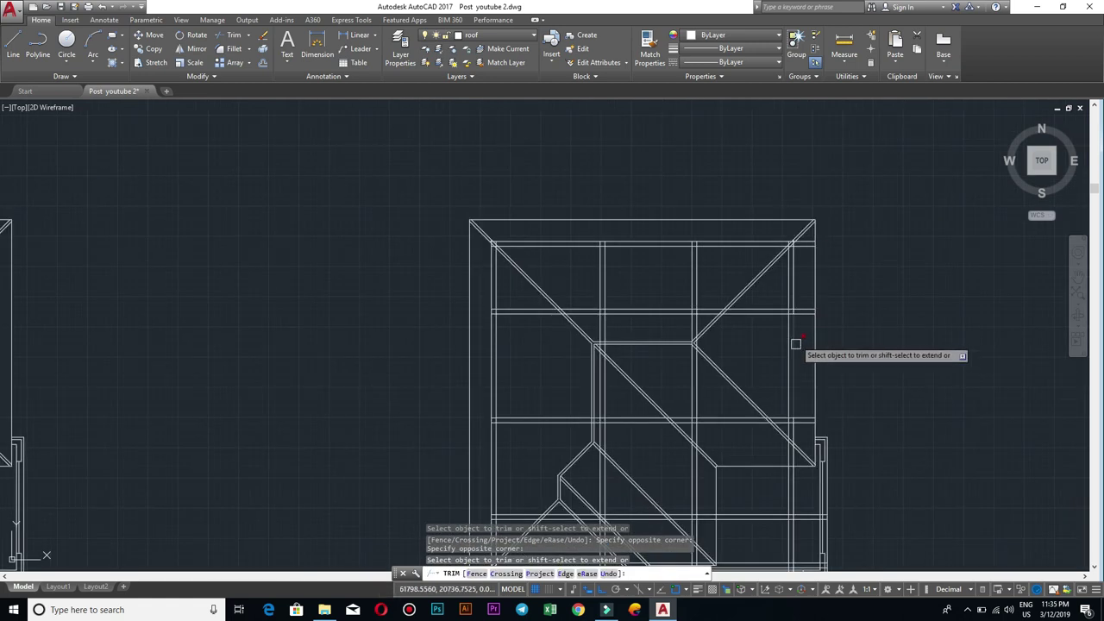
middle_click_drag(796, 345, 652, 200)
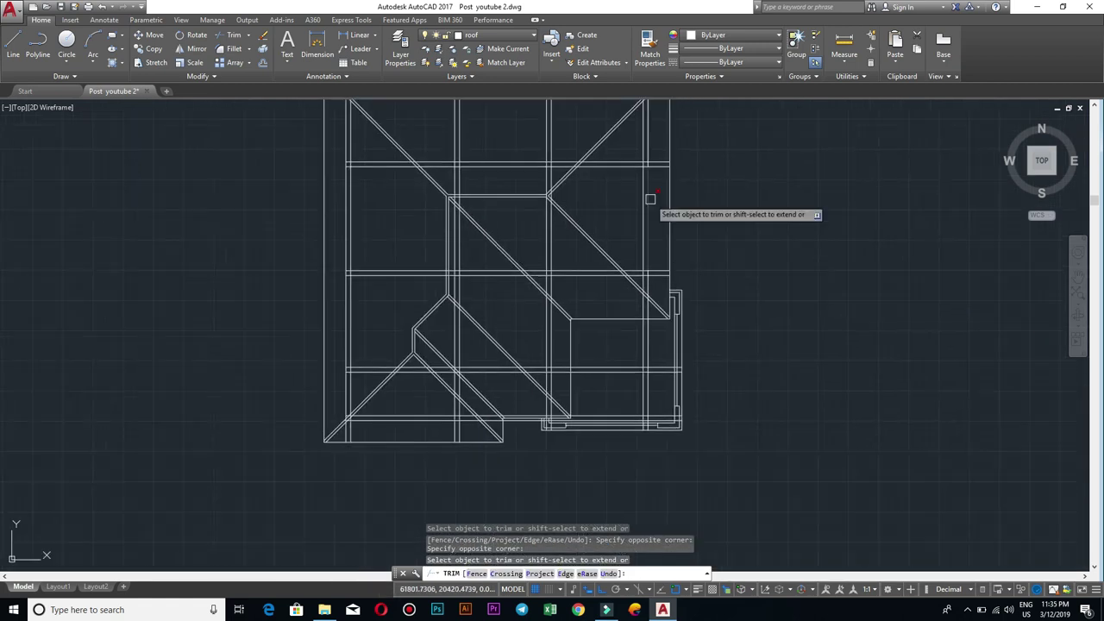
left_click(661, 286)
middle_click_drag(660, 118, 643, 291)
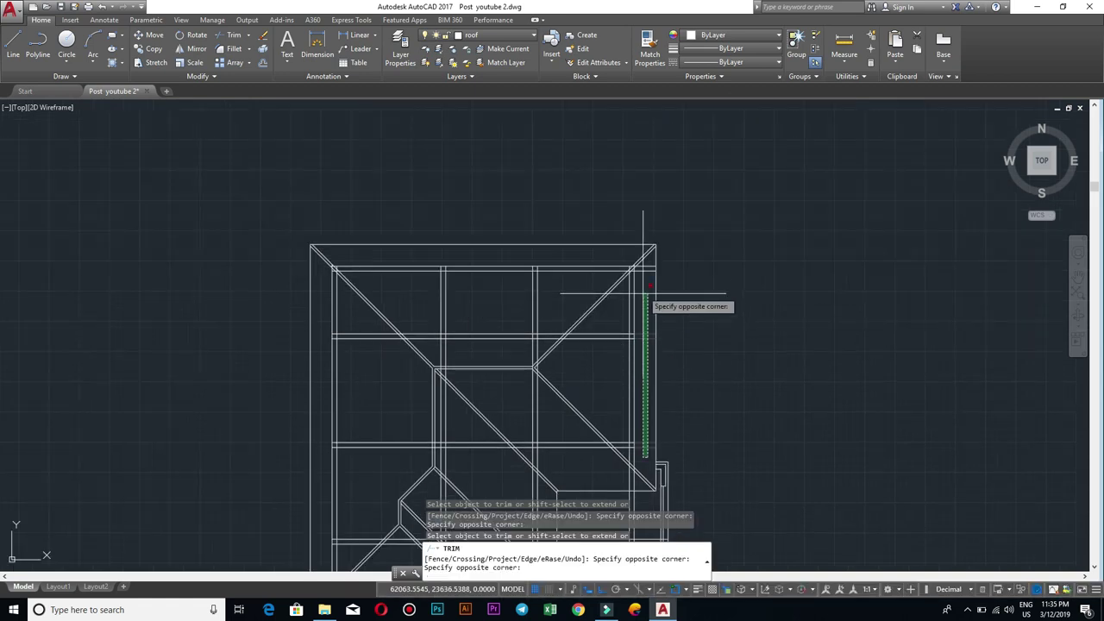
left_click(652, 250)
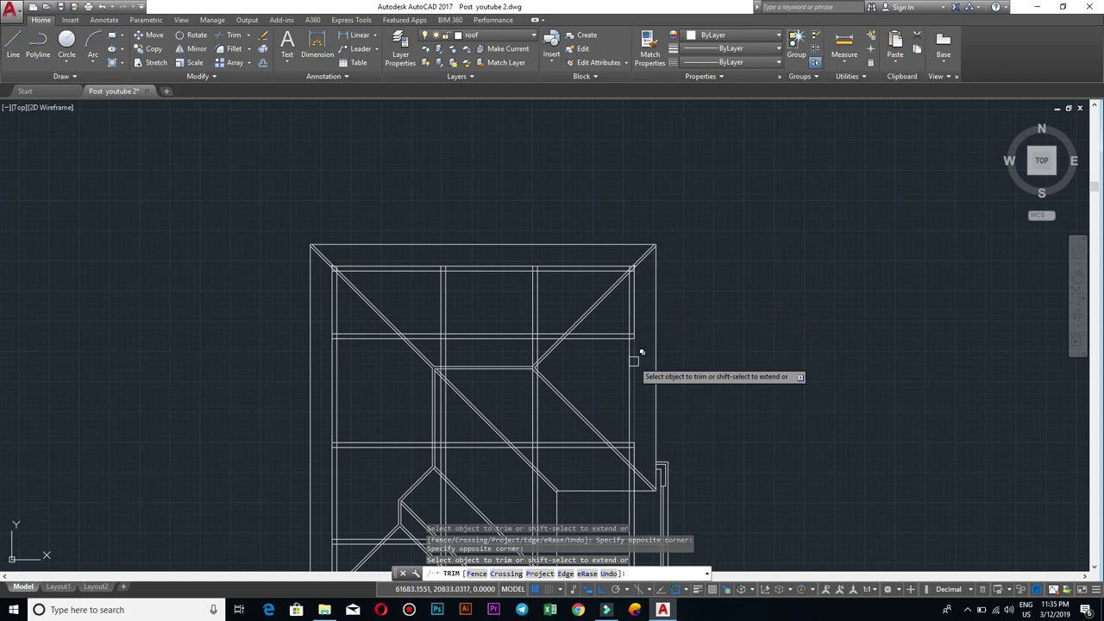
middle_click_drag(655, 472, 661, 325)
scroll(707, 330, "up", 2)
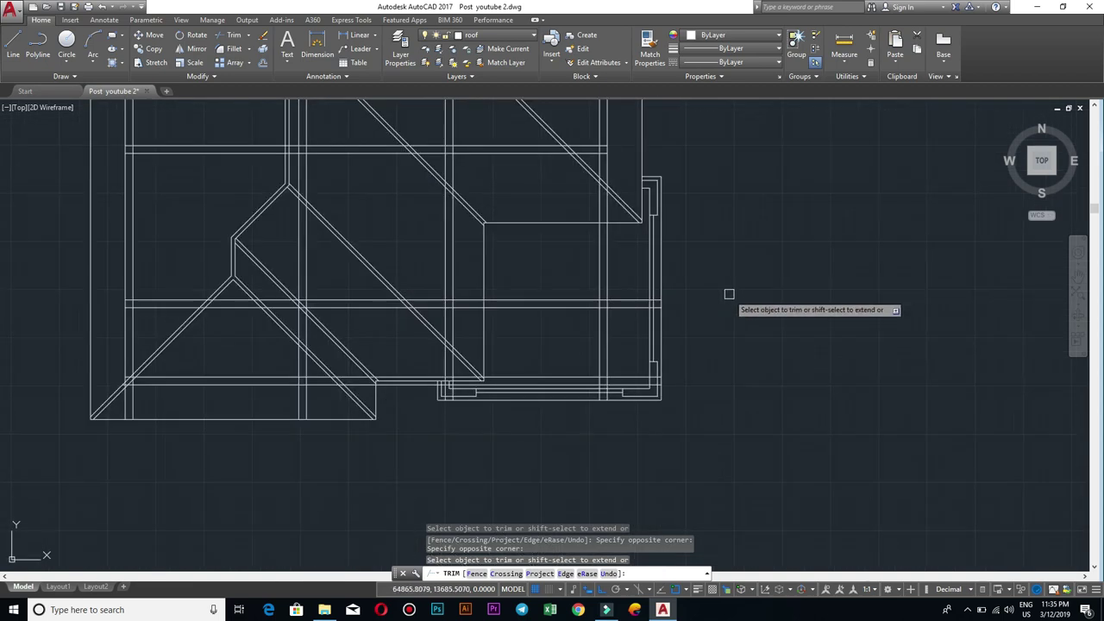
scroll(509, 284, "down", 1)
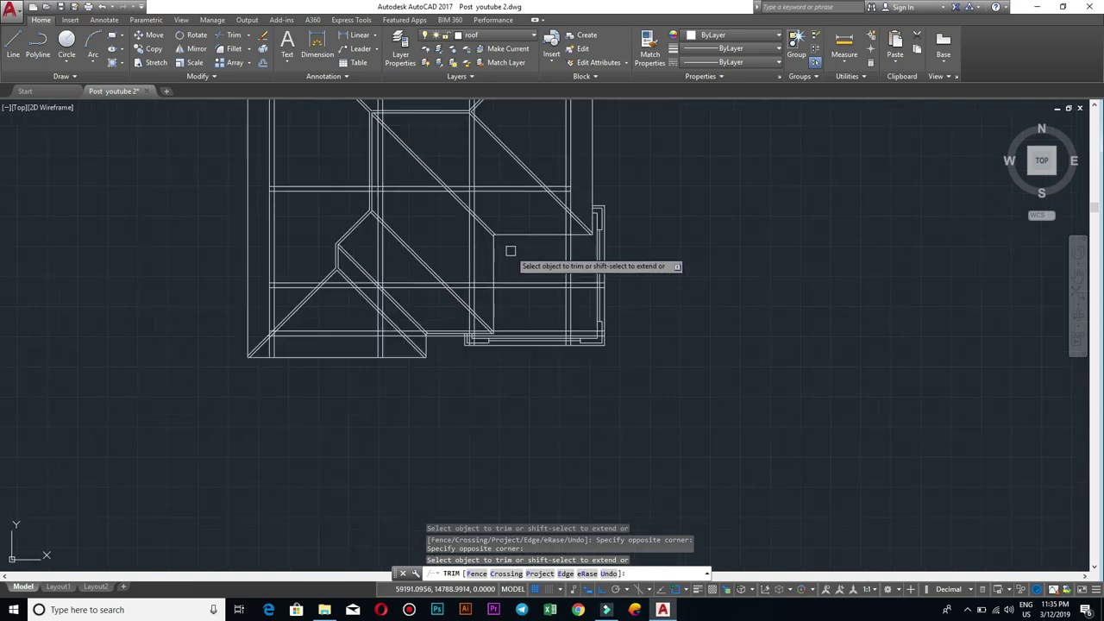
scroll(604, 281, "down", 1)
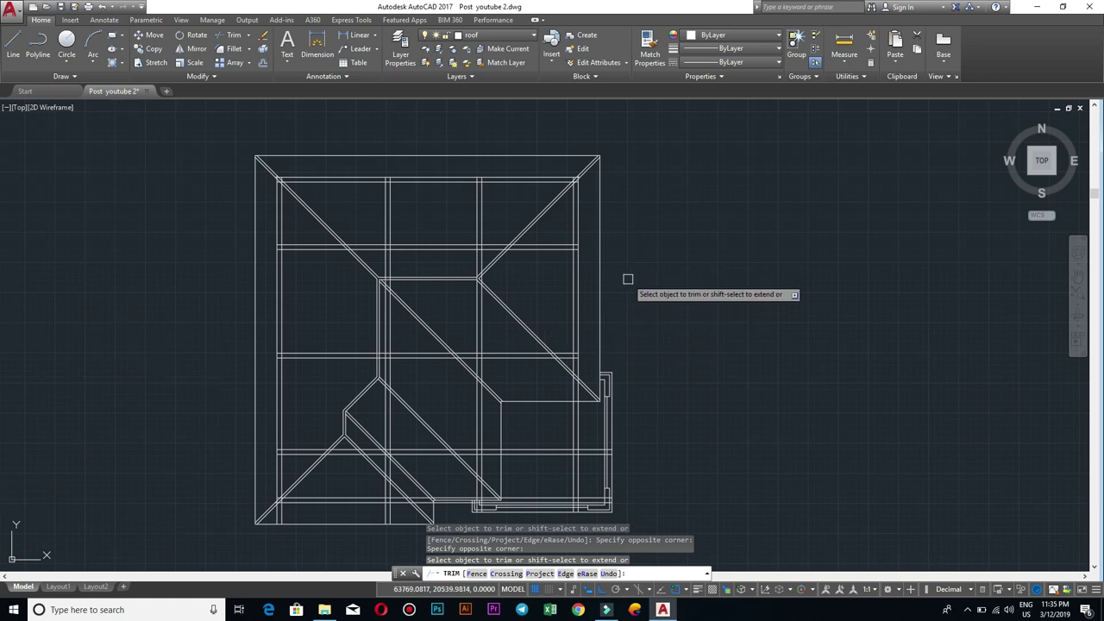
scroll(552, 431, "up", 1)
scroll(518, 414, "up", 1)
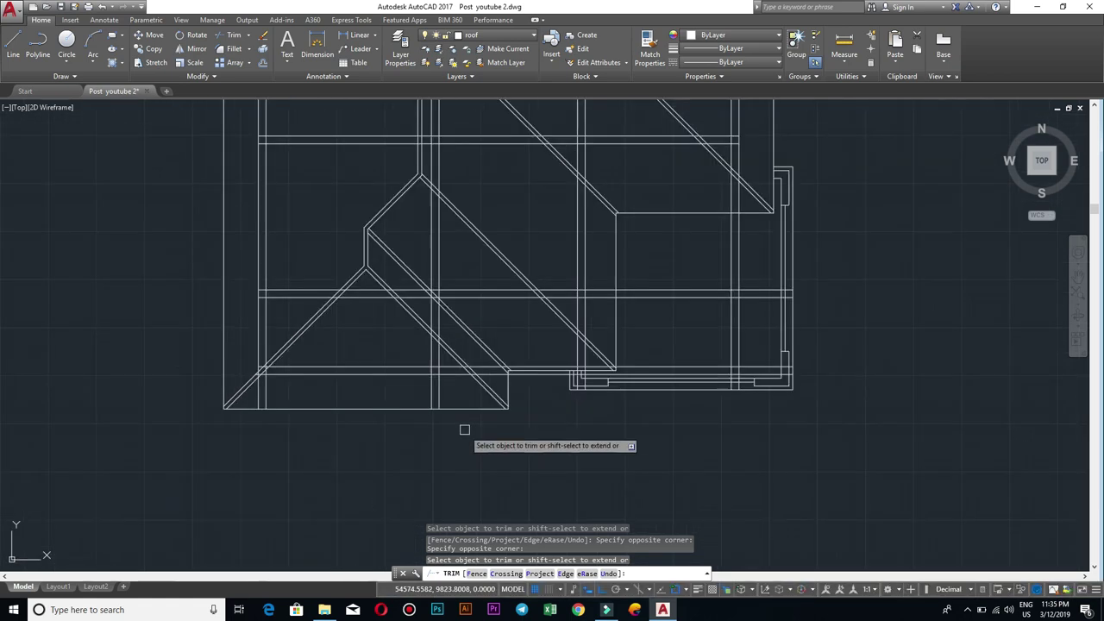
left_click(451, 389)
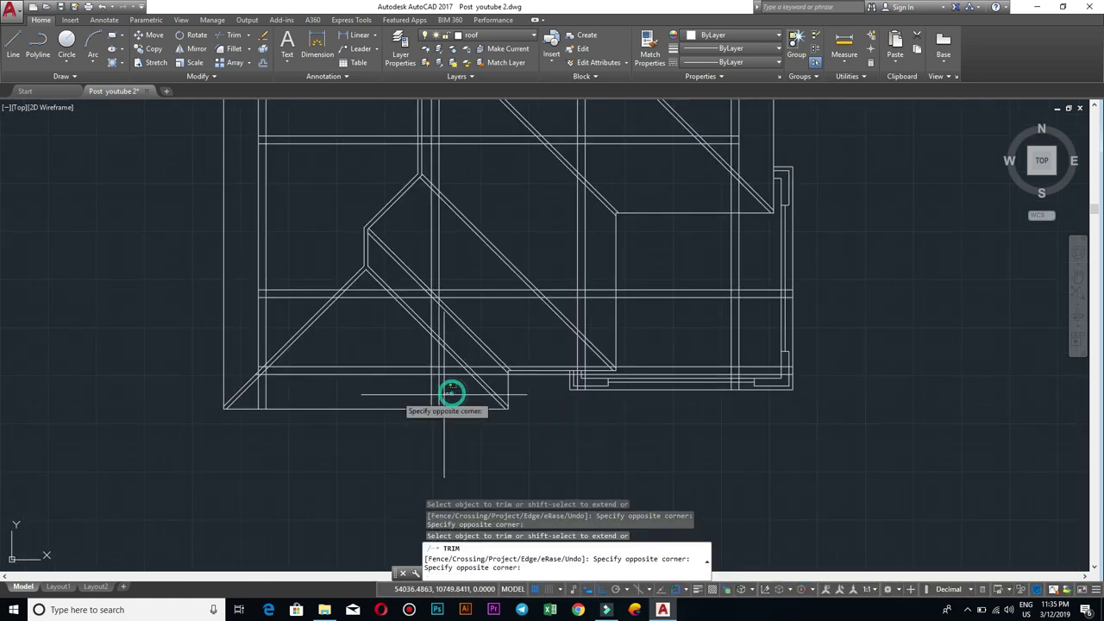
left_click(250, 393)
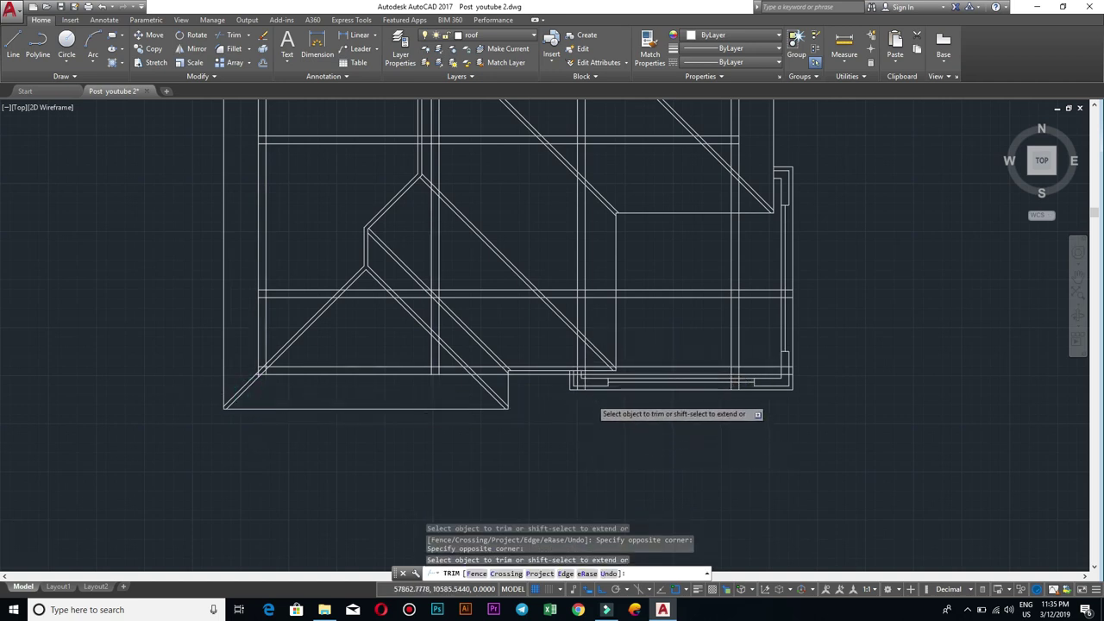
Step: Trim the remaining line ends at the lower-right, inner and right roof corners, then end TRIM
scroll(590, 396, "up", 1)
left_click(590, 337)
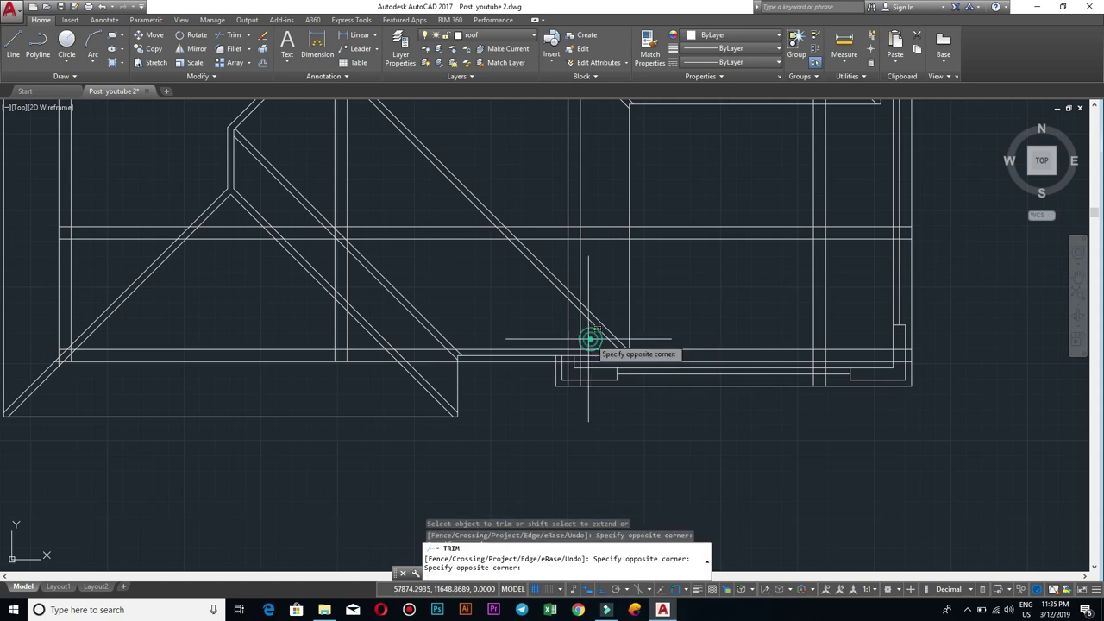
left_click(525, 329)
scroll(604, 274, "down", 1)
scroll(609, 336, "up", 1)
left_click(609, 337)
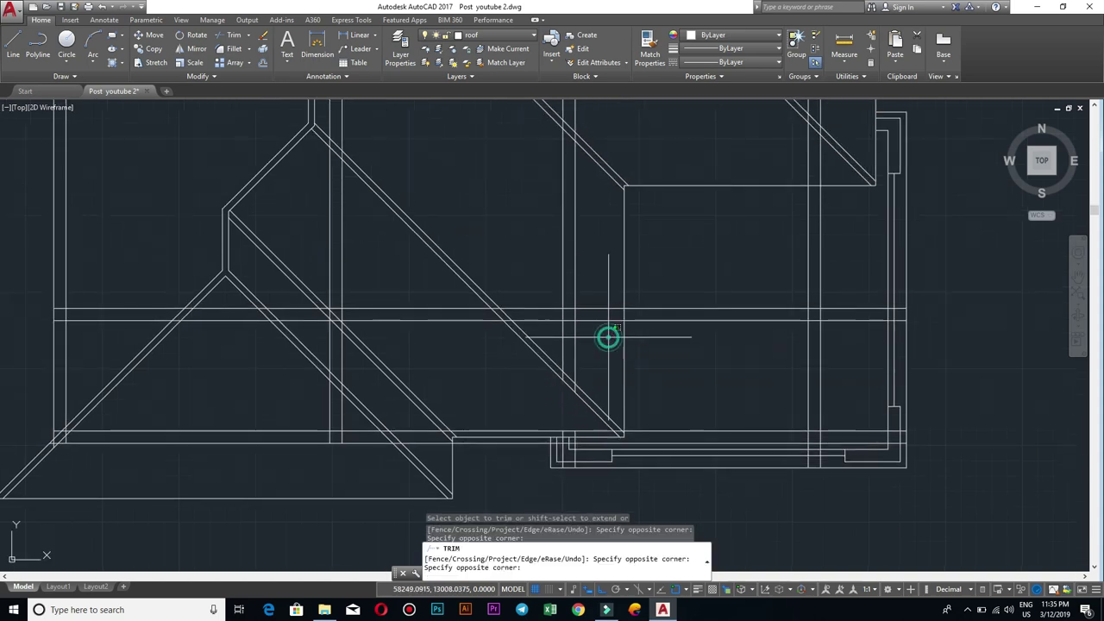
left_click(600, 228)
scroll(635, 247, "down", 1)
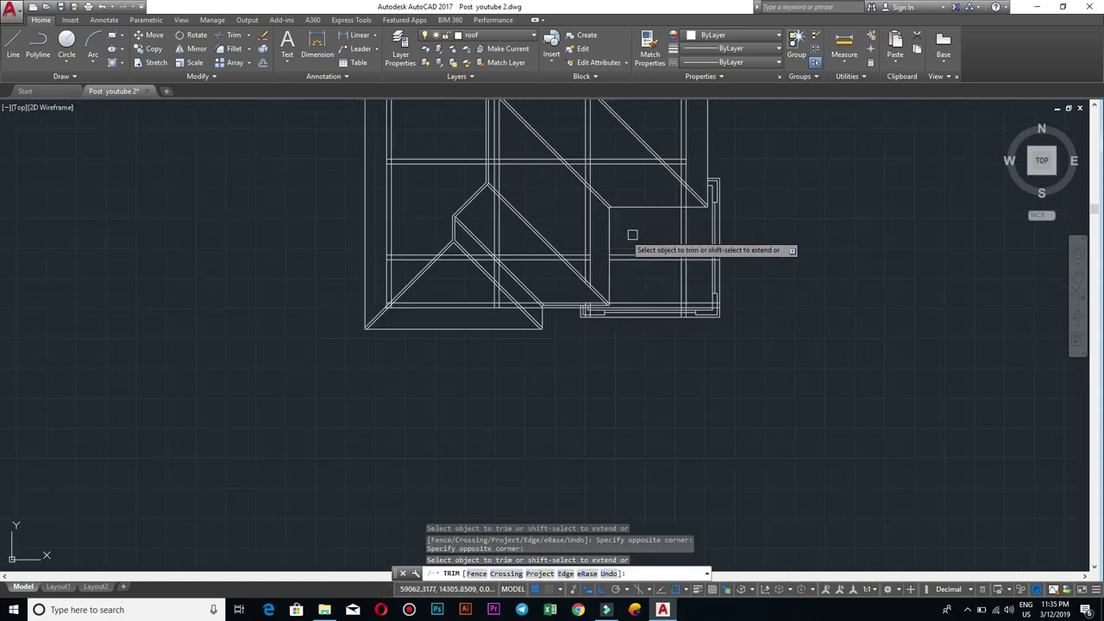
scroll(646, 251, "up", 1)
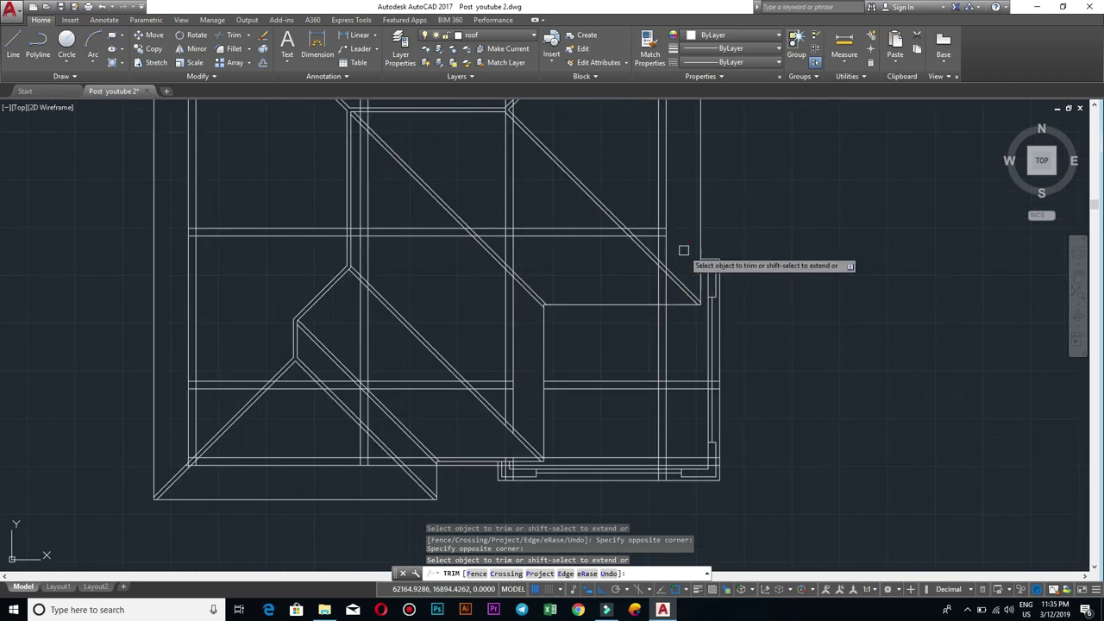
scroll(681, 277, "up", 3)
left_click(655, 327)
left_click(528, 313)
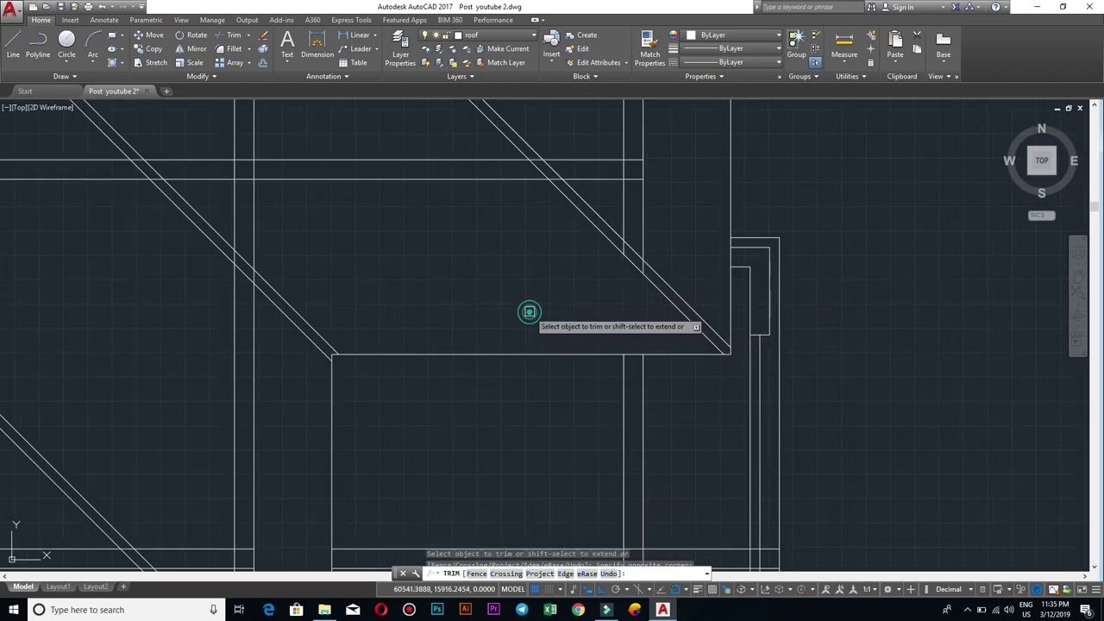
scroll(596, 288, "down", 3)
scroll(636, 323, "down", 1)
scroll(623, 321, "down", 1)
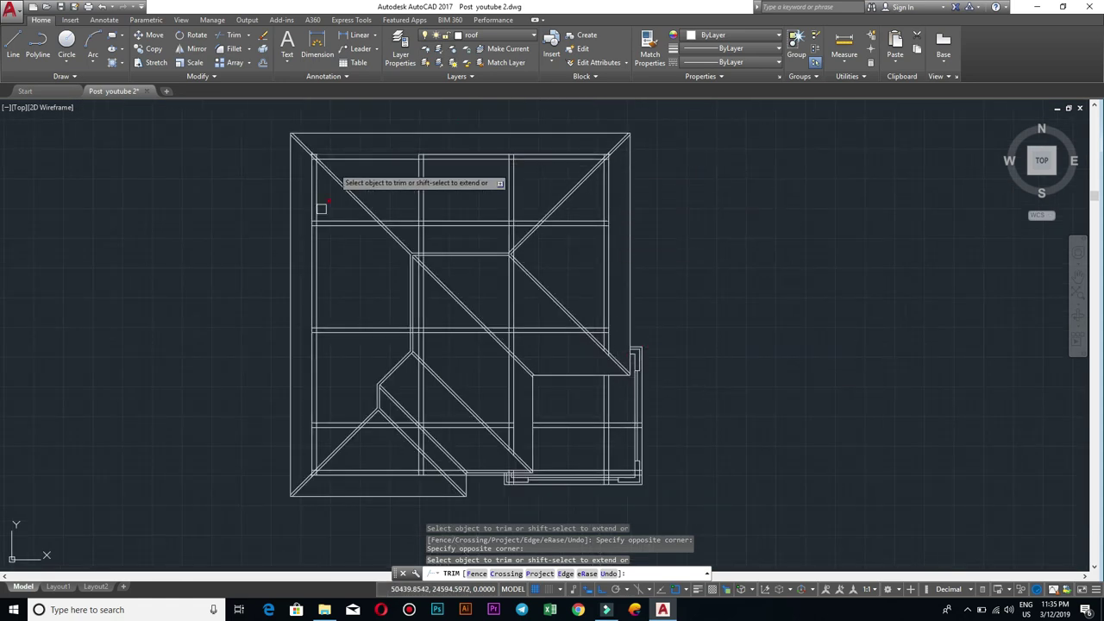
key("Escape")
Step: Start a new trim with the L-shaped roof outline as cutting edges, then cancel it
scroll(660, 453, "up", 3)
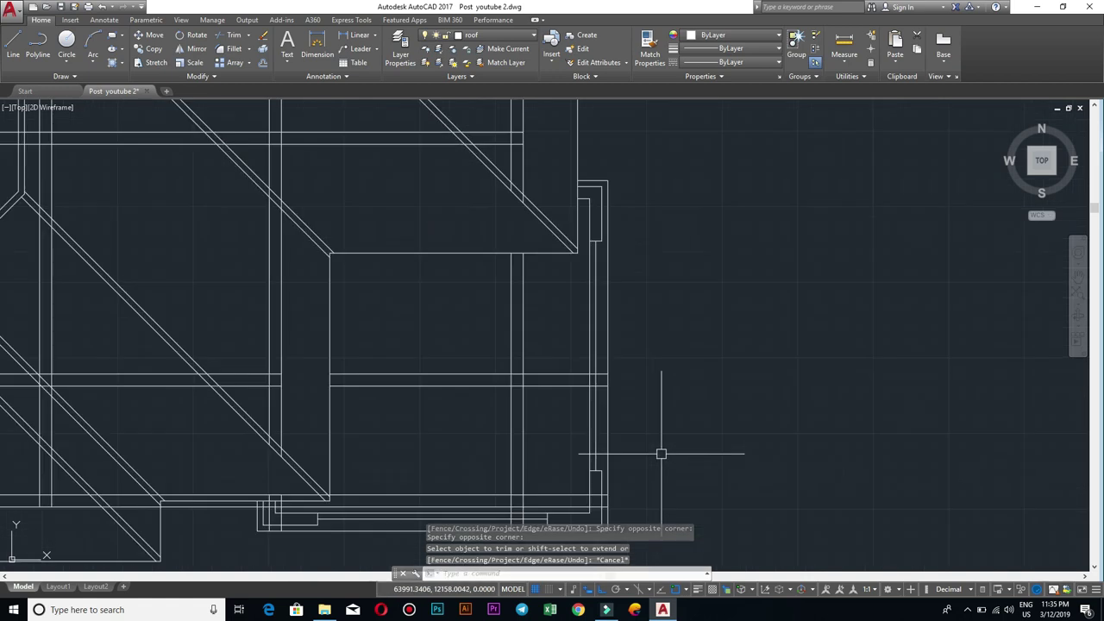
type("TR")
key("Return")
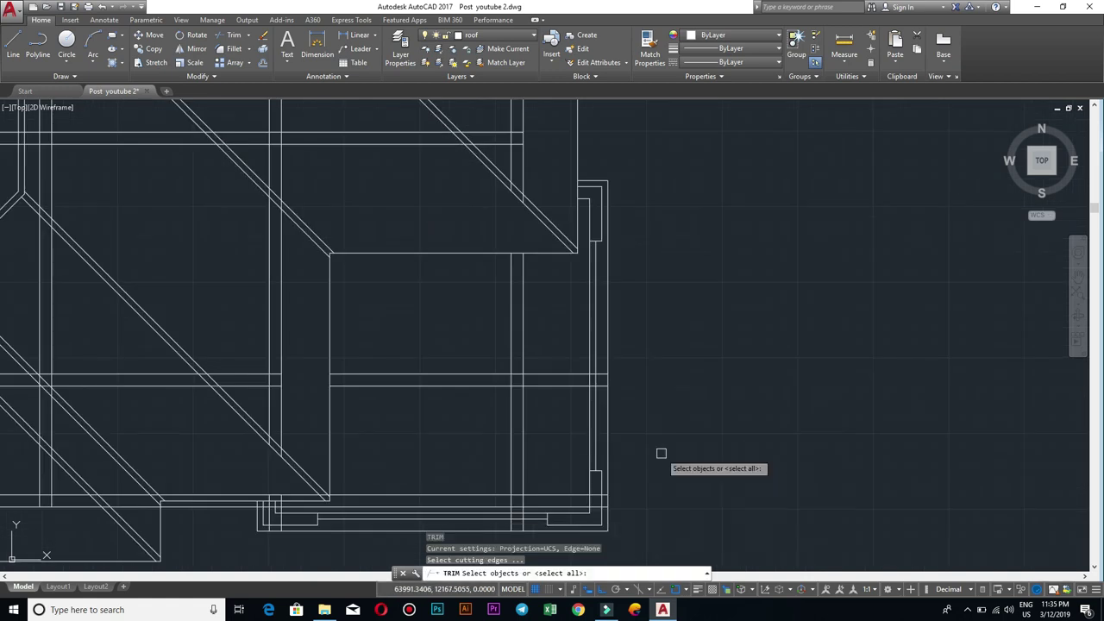
left_click(330, 337)
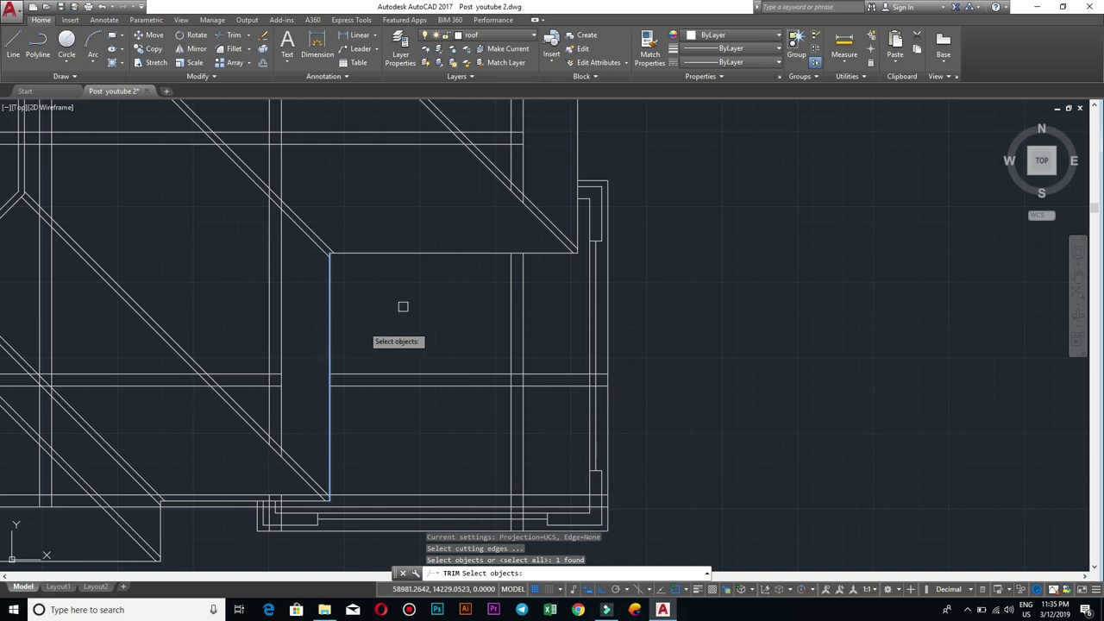
left_click(427, 256)
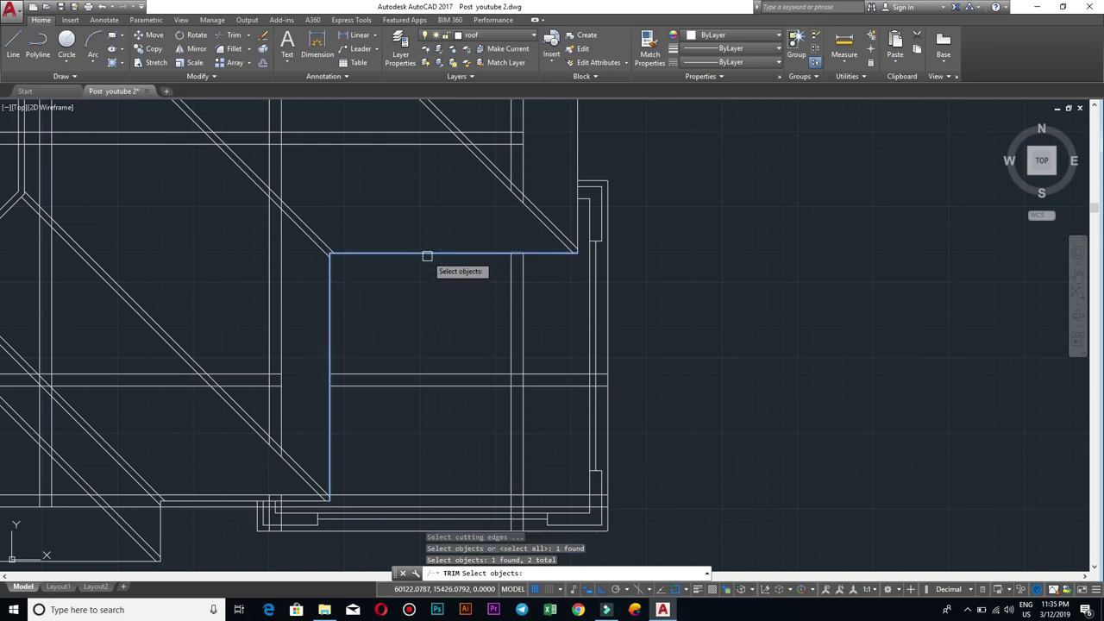
key("Escape")
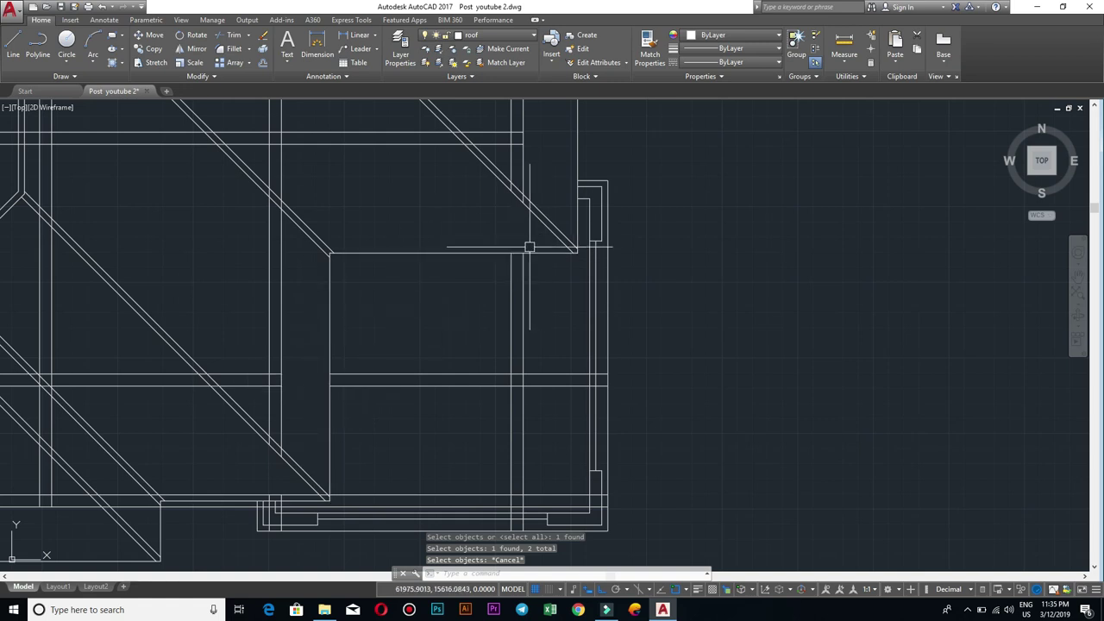
Step: Erase the four leftover grid lines inside the recessed corner with E
left_click(518, 379)
left_click(552, 379)
left_click(452, 328)
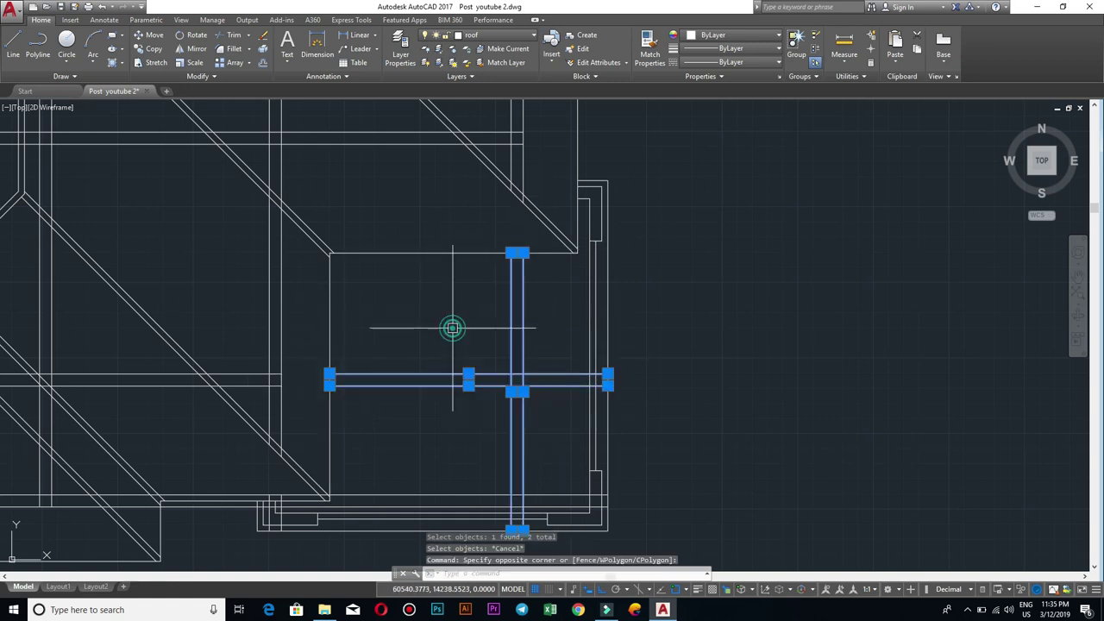
type("E")
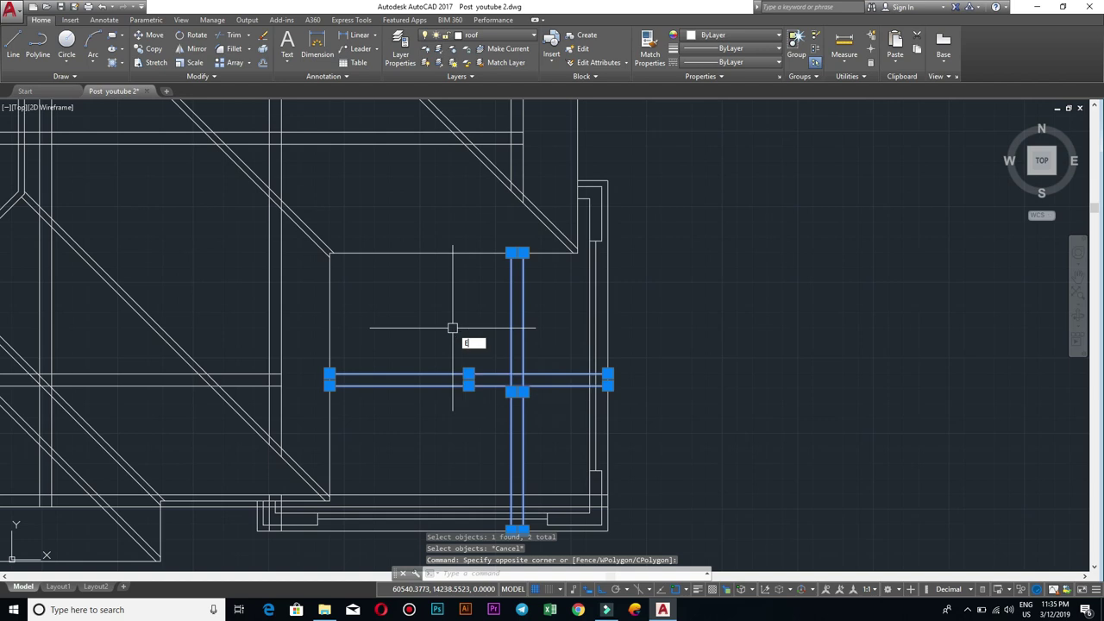
key("Return")
scroll(446, 341, "down", 4)
mouse_move(446, 341)
middle_mouse_down()
mouse_move(574, 387)
mouse_move(667, 367)
middle_mouse_up()
scroll(574, 387, "up", 2)
scroll(528, 379, "up", 2)
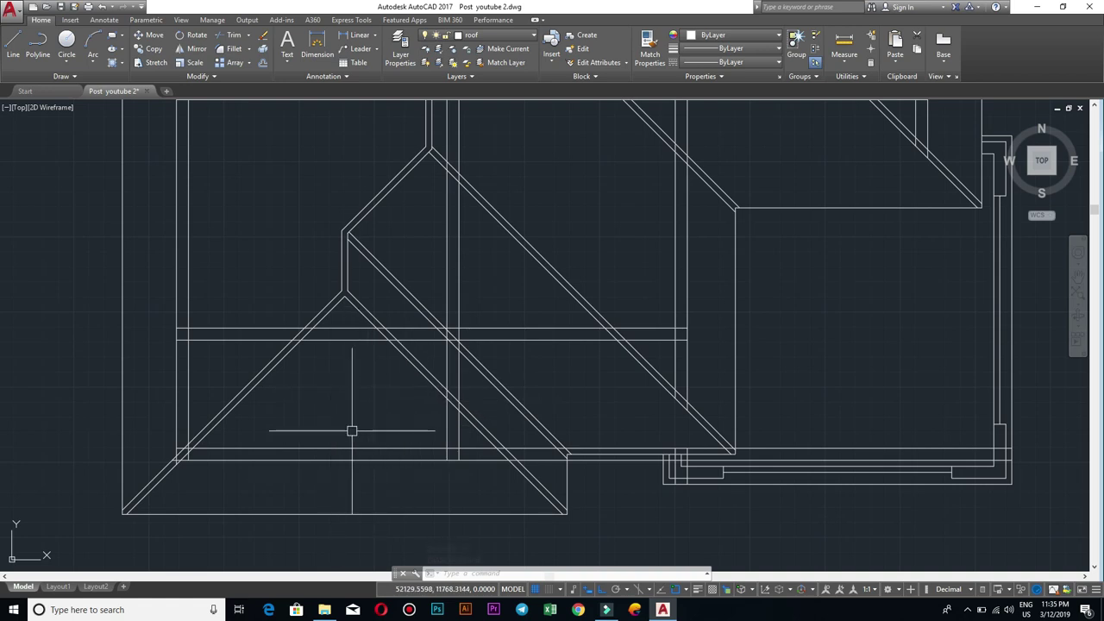
Step: Zoom to the lower-left roof triangle and window-select the two parallel vertical grid lines
scroll(285, 454, "up", 2)
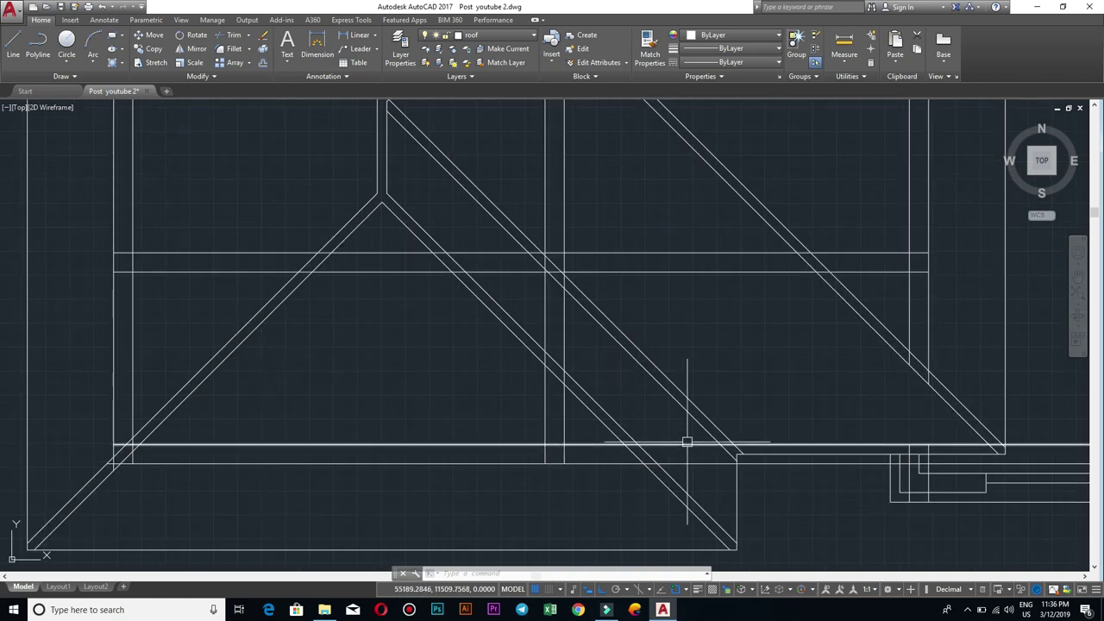
scroll(684, 444, "down", 2)
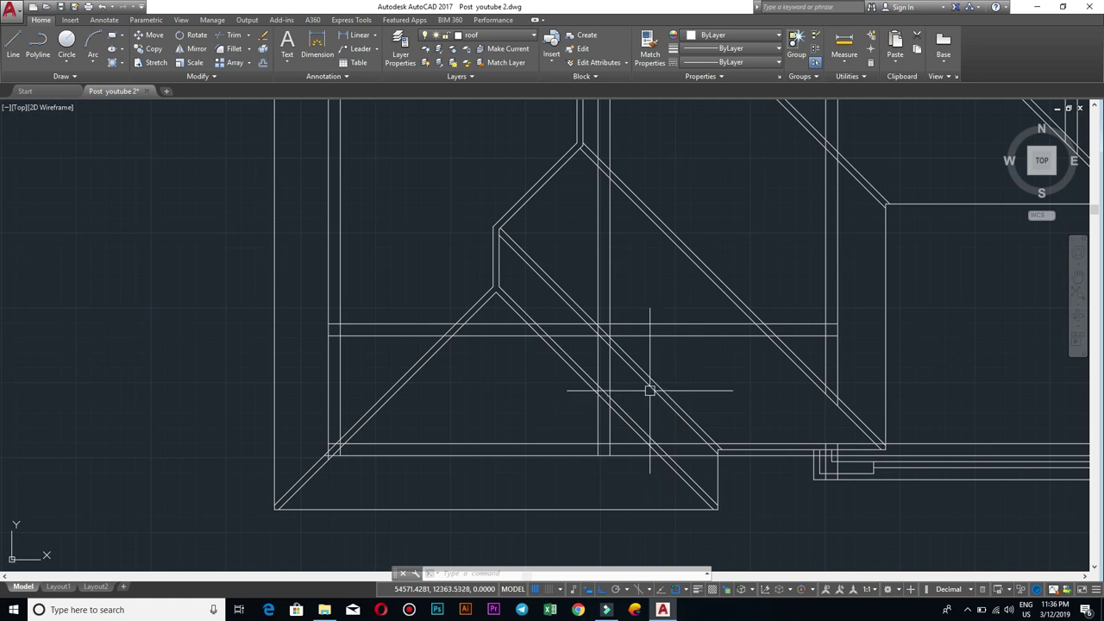
scroll(629, 319, "down", 2)
scroll(641, 323, "down", 1)
scroll(642, 323, "down", 1)
scroll(641, 349, "up", 3)
middle_click_drag(599, 389, 629, 318)
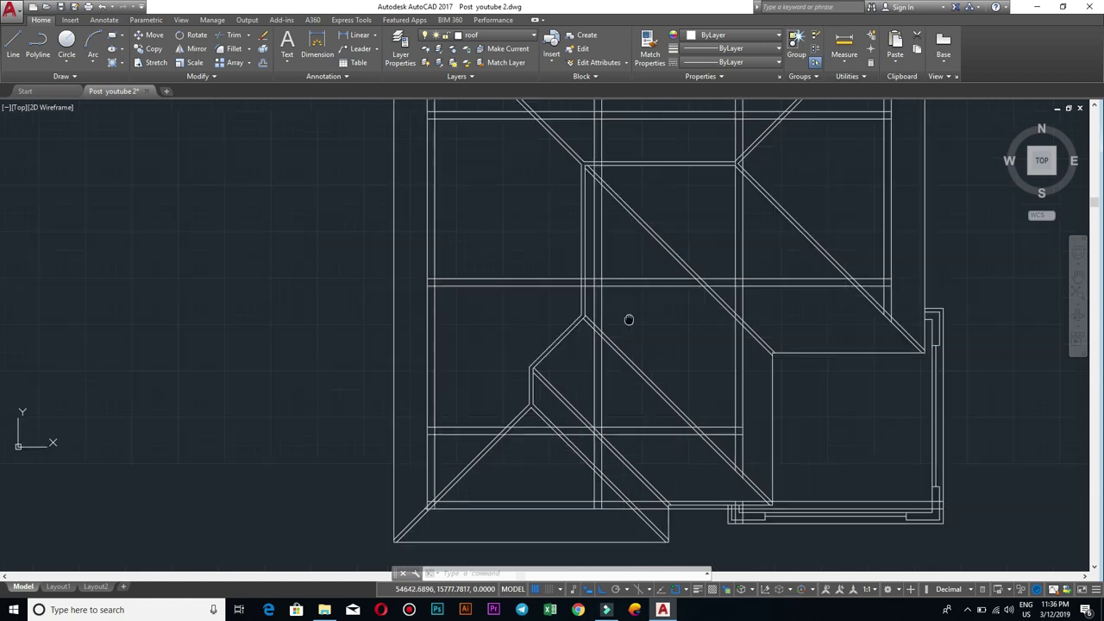
scroll(629, 318, "up", 2)
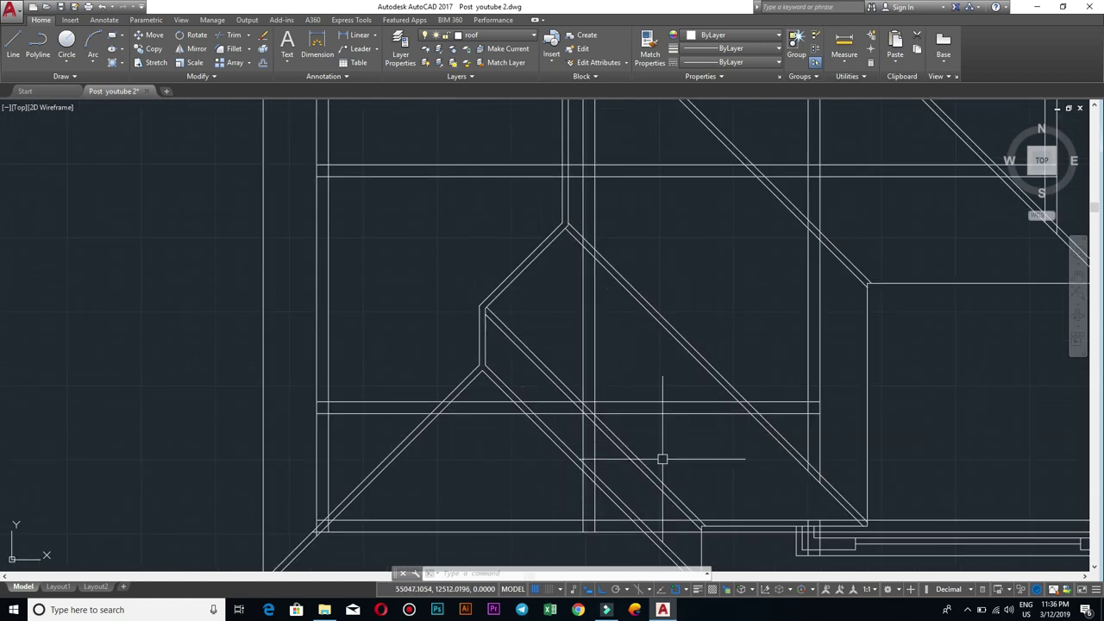
middle_click_drag(634, 508, 616, 394)
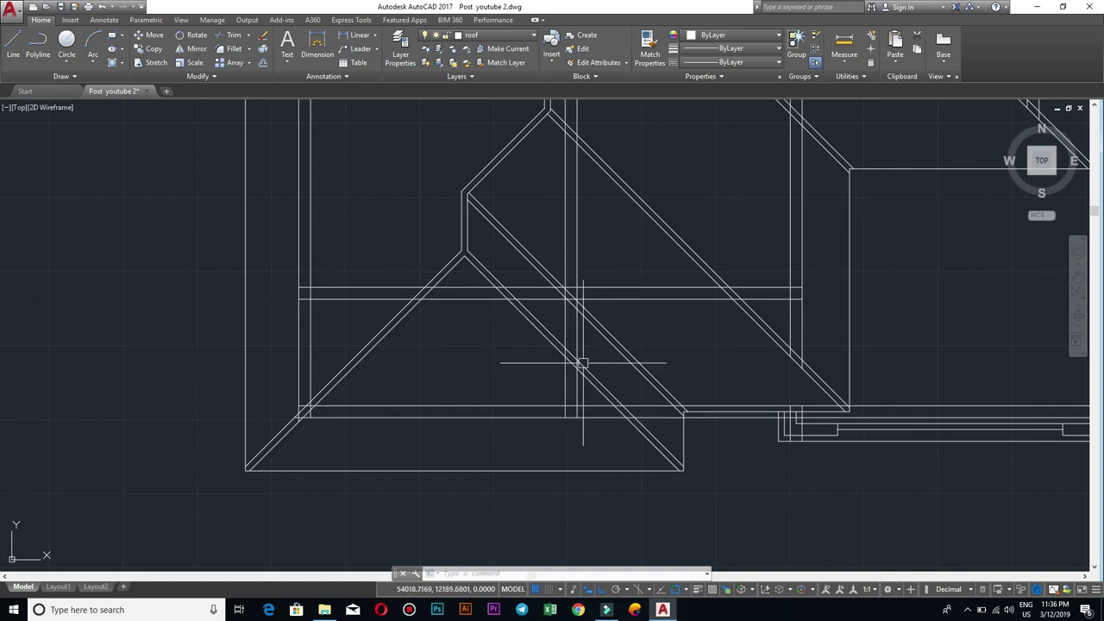
scroll(581, 363, "up", 2)
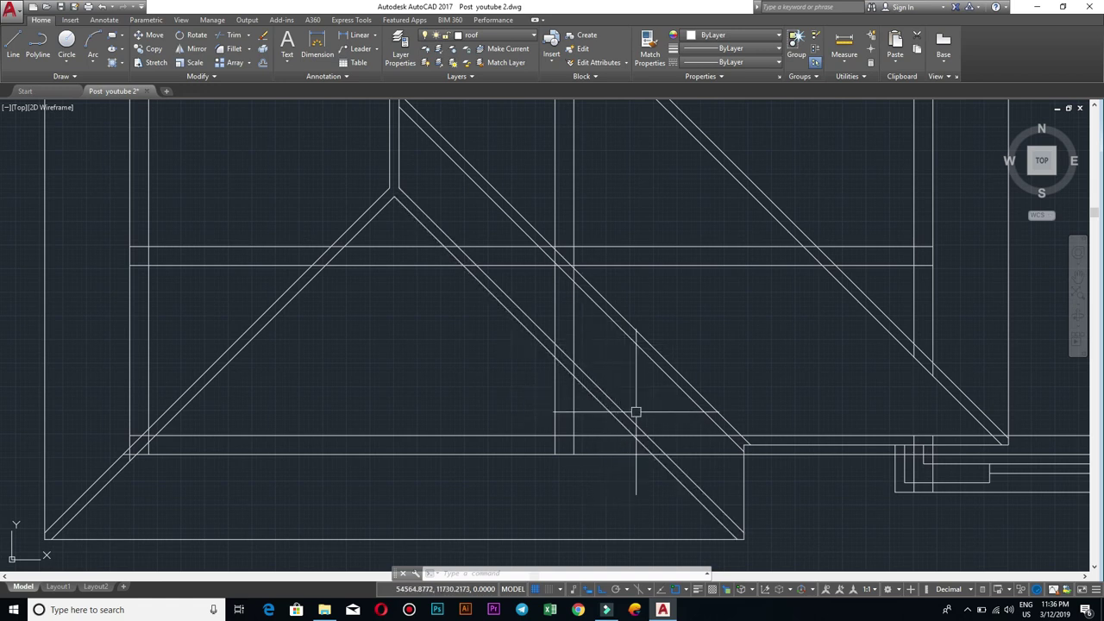
scroll(637, 411, "up", 2)
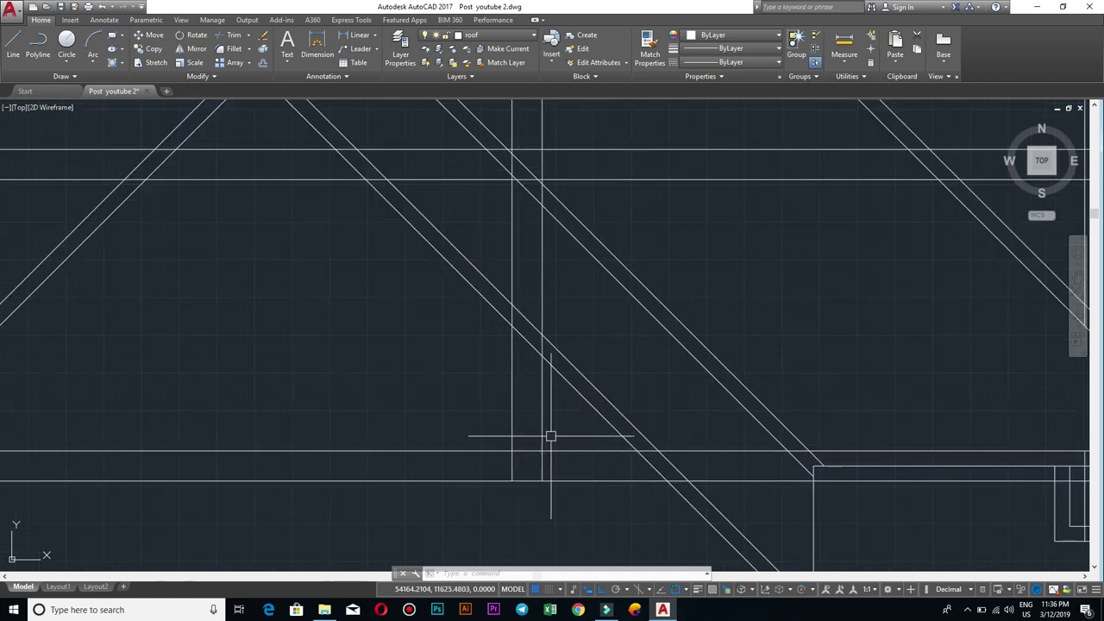
left_click(562, 427)
left_click(444, 406)
scroll(552, 454, "down", 3)
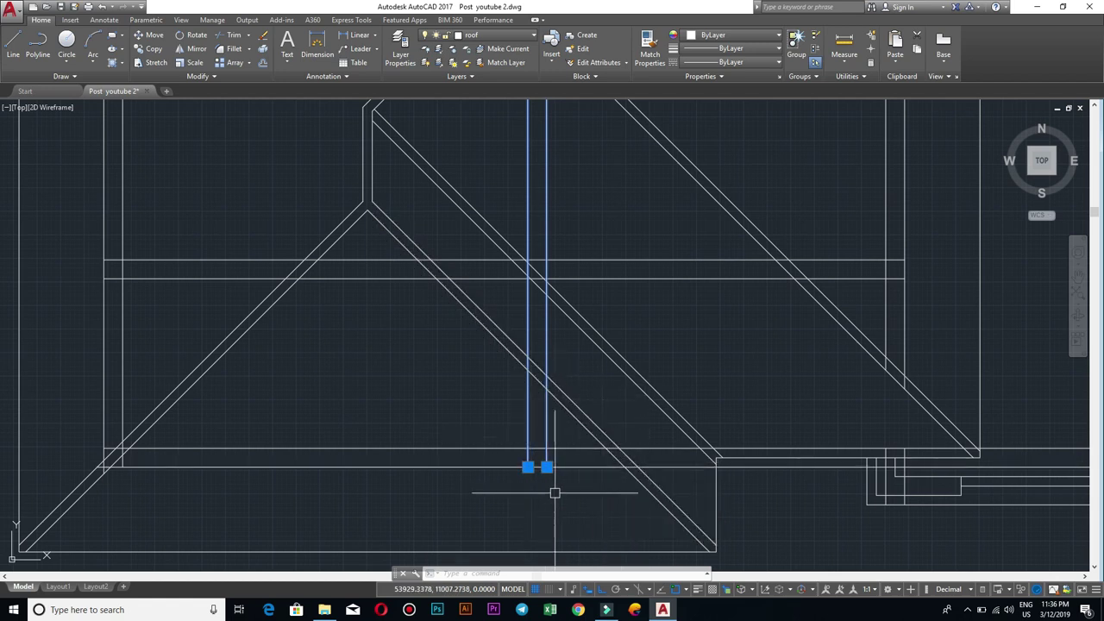
Step: Move the double vertical grid line right from its lower end to the hip line intersection
scroll(599, 492, "up", 2)
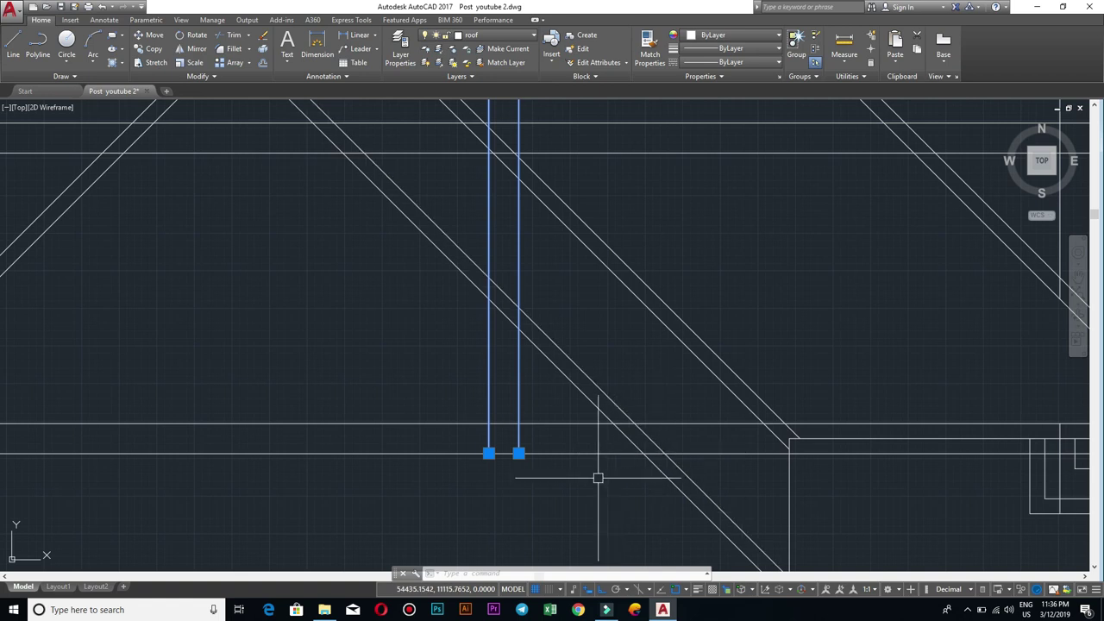
type("m")
key("Return")
scroll(599, 476, "up", 2)
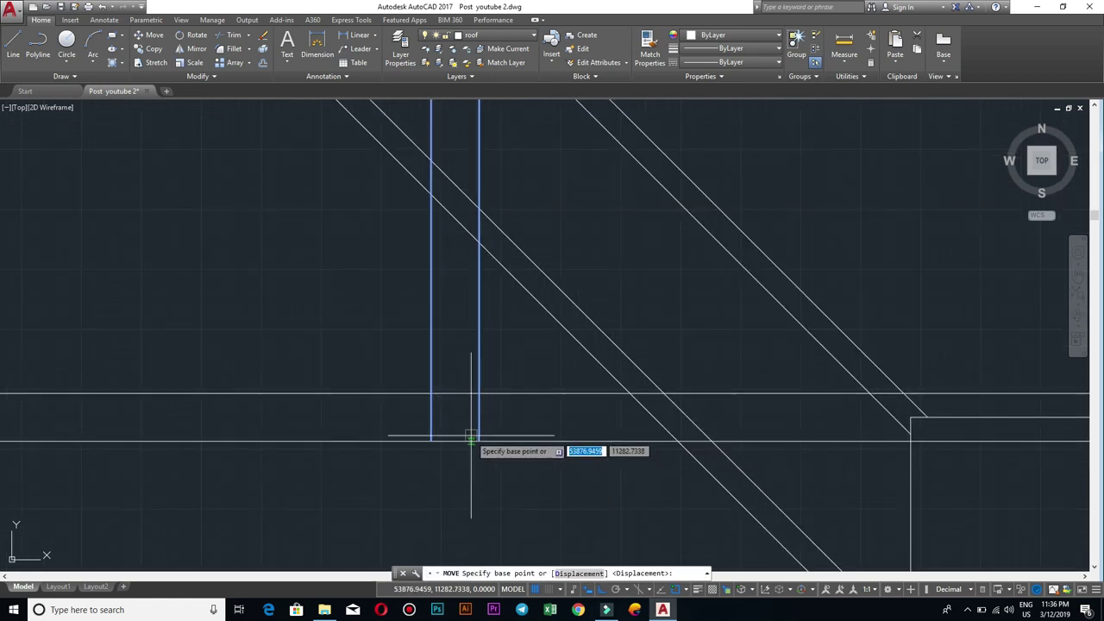
left_click(481, 441)
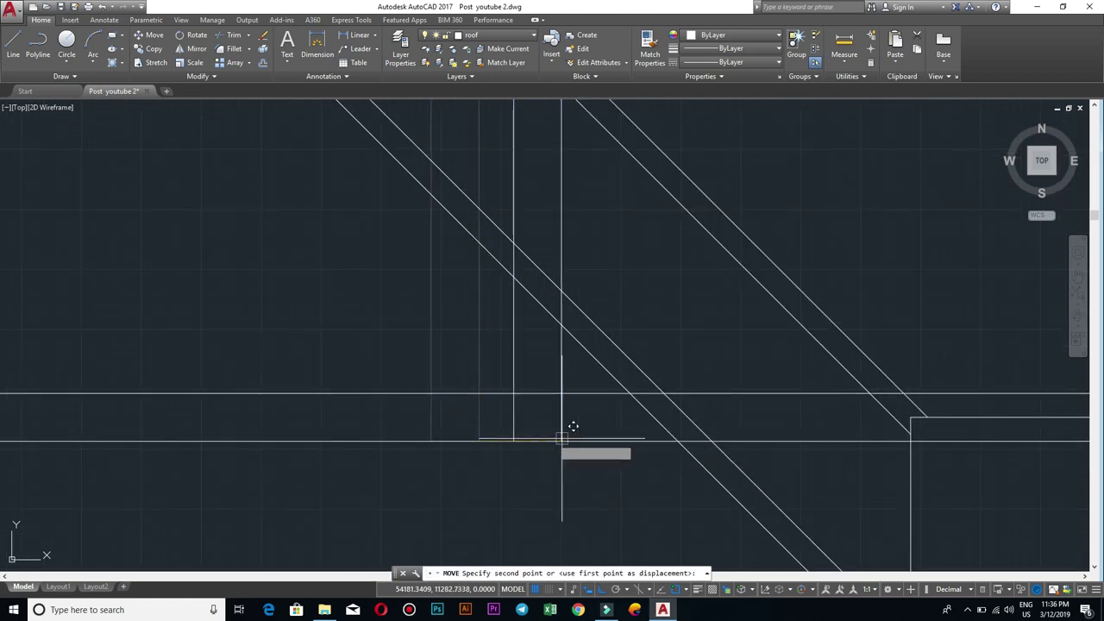
left_click(711, 441)
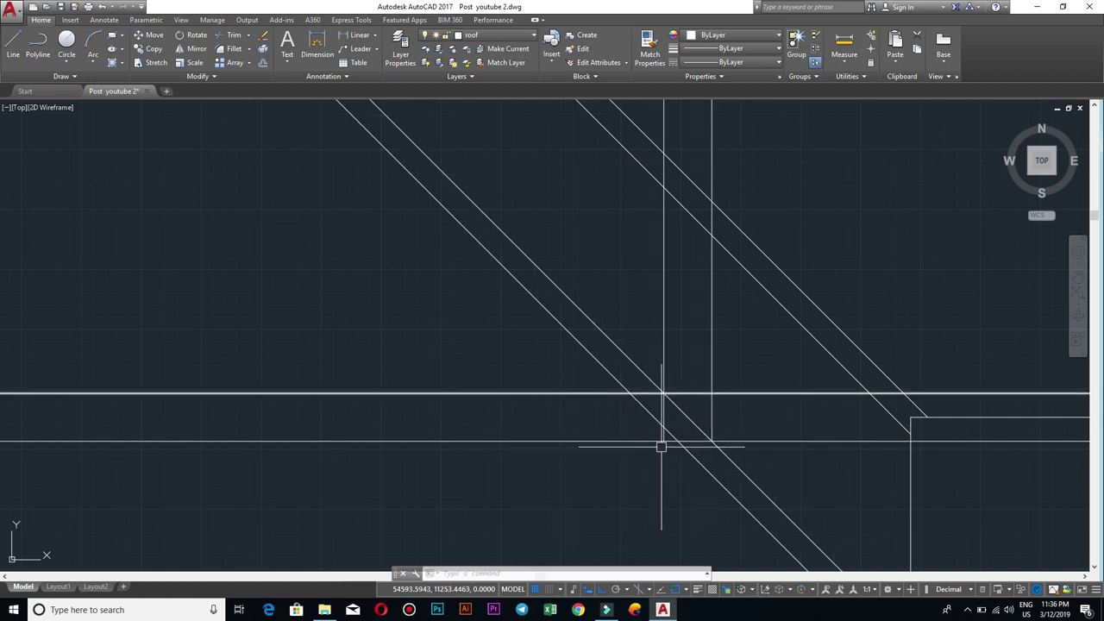
scroll(660, 447, "down", 2)
scroll(665, 446, "down", 2)
scroll(620, 476, "down", 2)
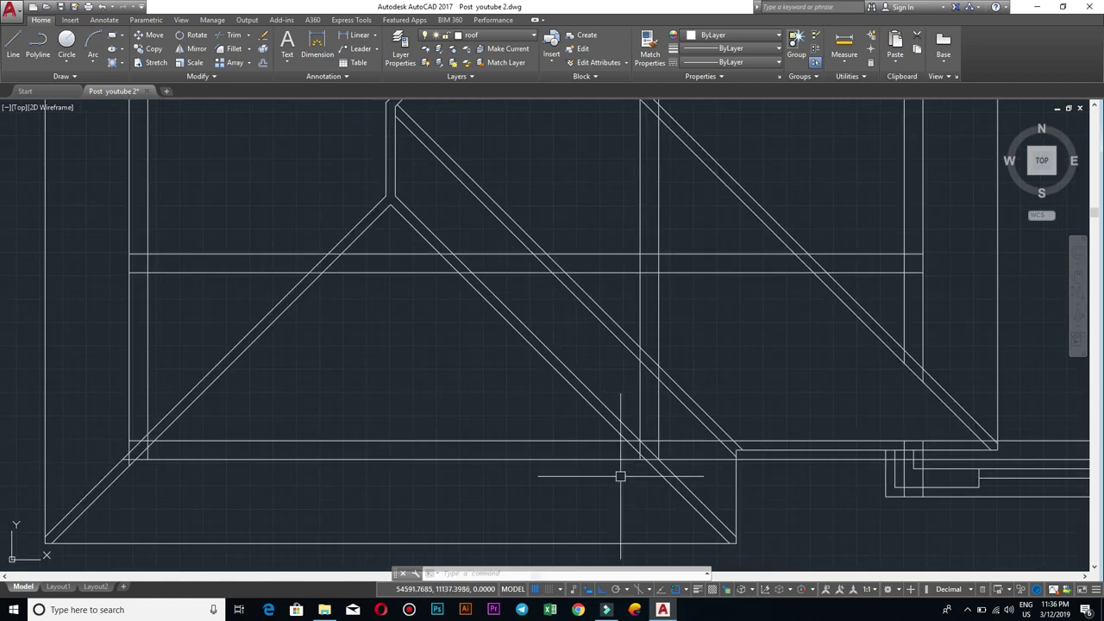
middle_click_drag(289, 477, 564, 474)
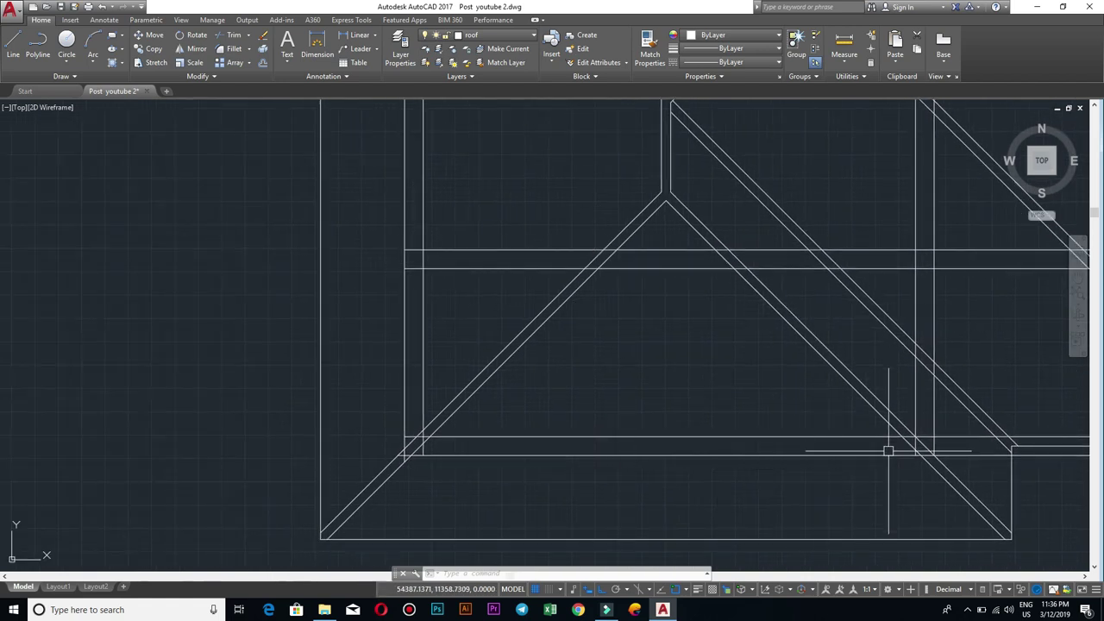
scroll(915, 456, "up", 4)
scroll(912, 461, "down", 2)
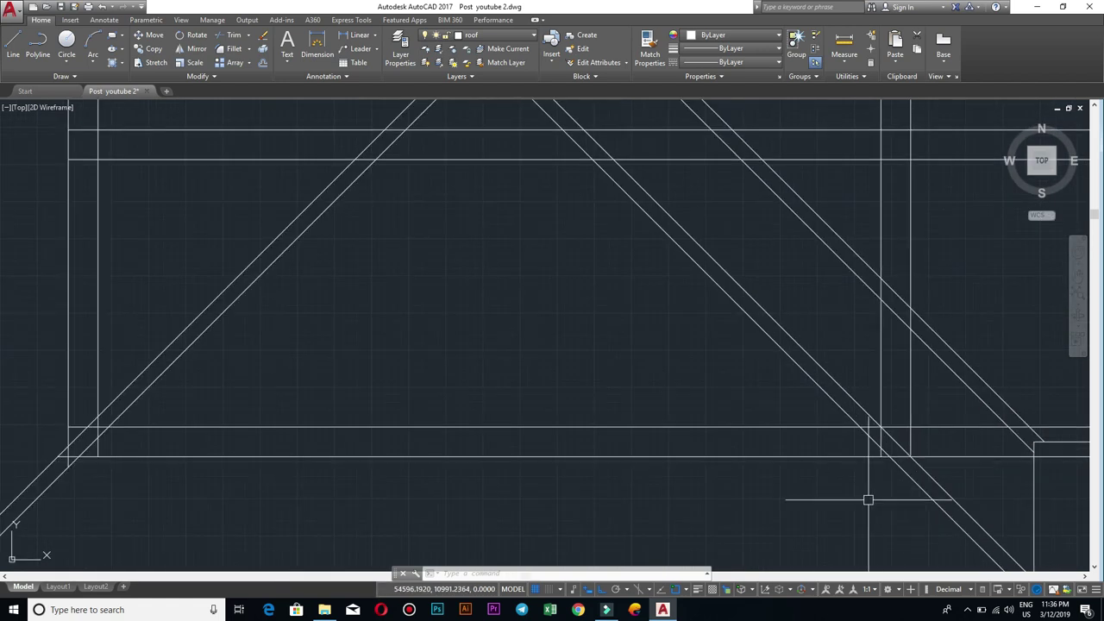
scroll(914, 470, "down", 3)
scroll(784, 446, "up", 4)
scroll(785, 345, "up", 2)
scroll(776, 345, "down", 2)
middle_click_drag(781, 320, 772, 164)
scroll(772, 164, "down", 3)
scroll(772, 165, "up", 3)
middle_click_drag(802, 394, 776, 452)
scroll(776, 451, "down", 1)
scroll(794, 244, "up", 3)
scroll(751, 370, "down", 1)
scroll(788, 295, "up", 2)
scroll(754, 310, "down", 1)
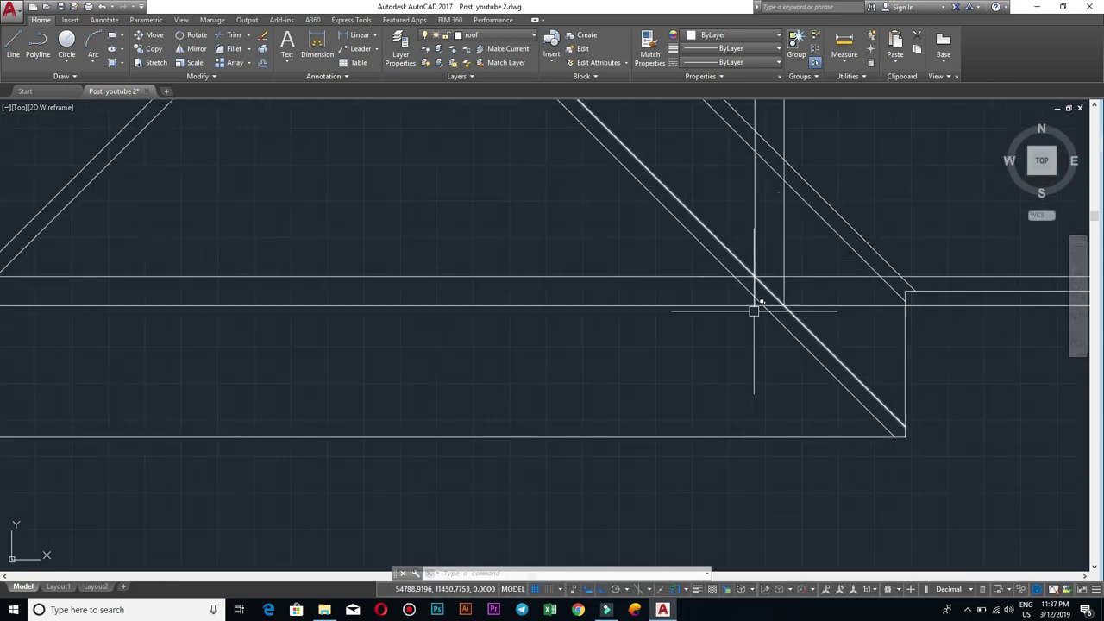
scroll(770, 289, "down", 2)
scroll(778, 302, "up", 4)
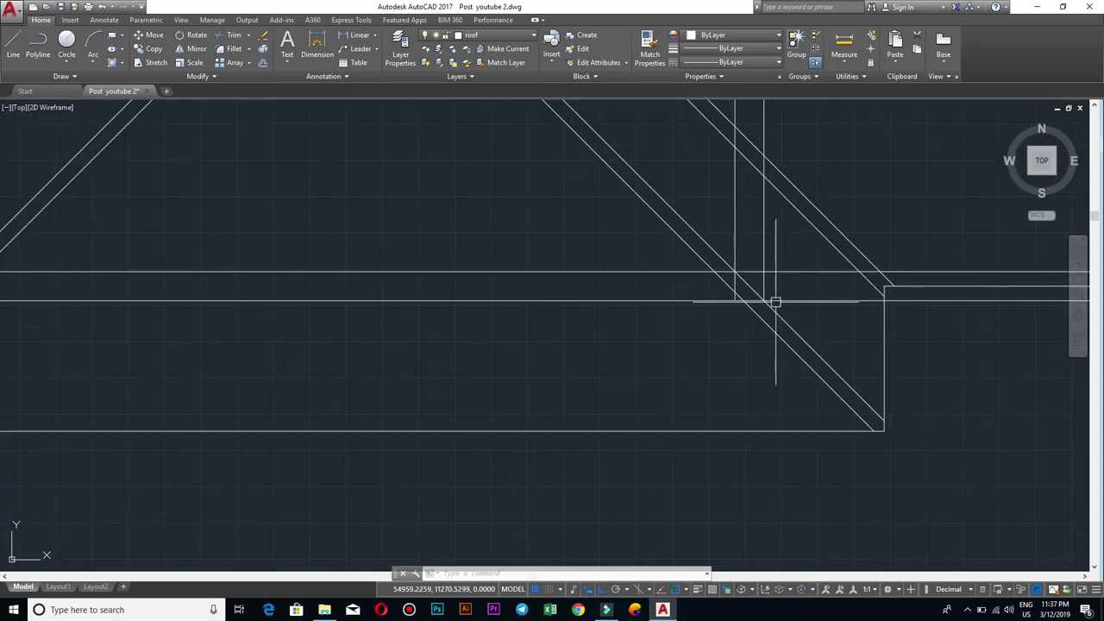
middle_click_drag(579, 345, 152, 342)
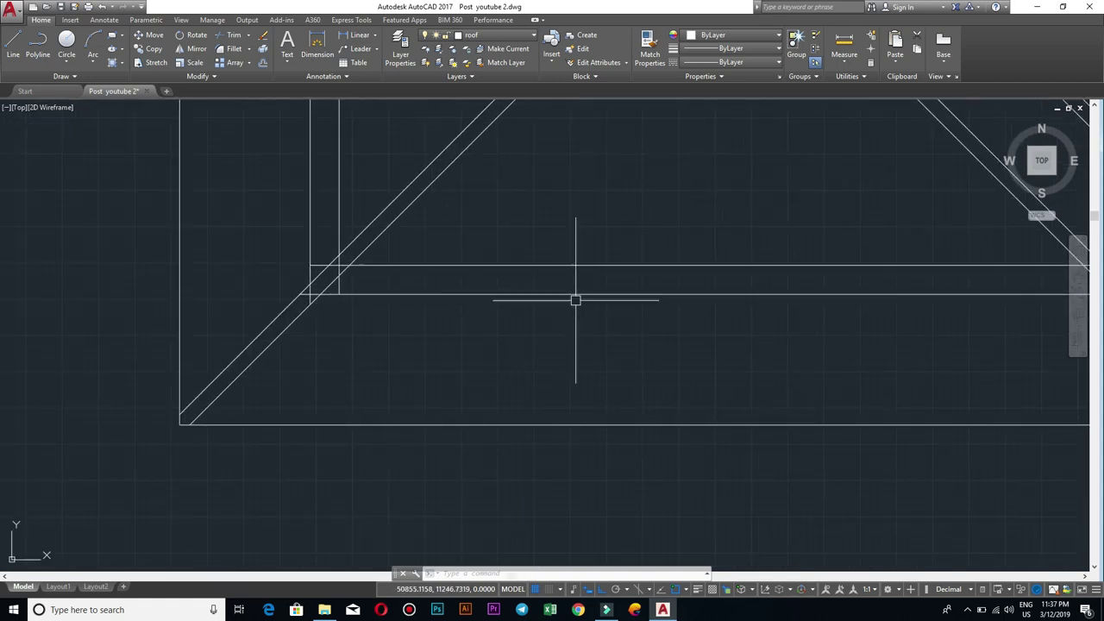
middle_click_drag(1086, 302, 747, 302)
scroll(751, 301, "up", 5)
scroll(750, 287, "down", 4)
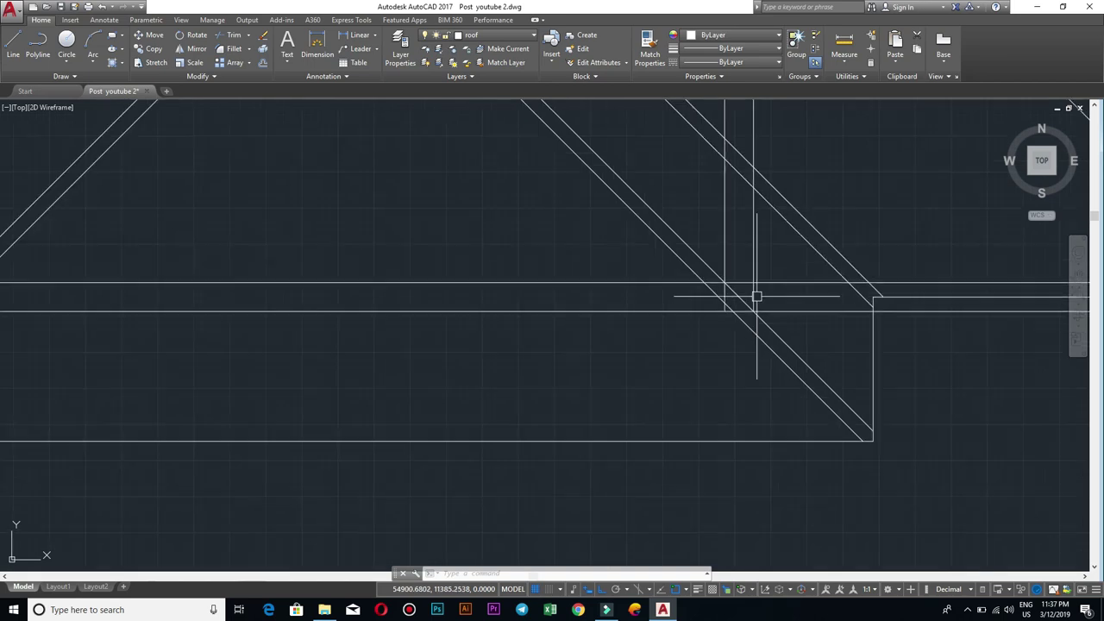
scroll(629, 279, "down", 3)
scroll(783, 297, "up", 3)
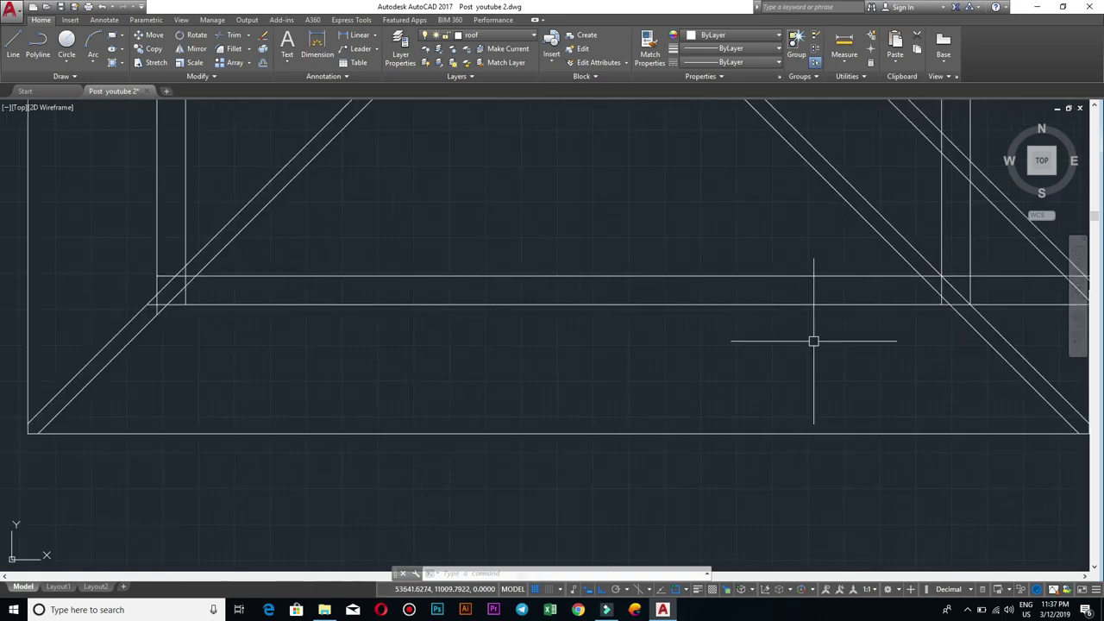
scroll(899, 270, "down", 2)
scroll(782, 406, "down", 2)
scroll(797, 331, "down", 2)
scroll(797, 332, "down", 2)
scroll(740, 310, "down", 2)
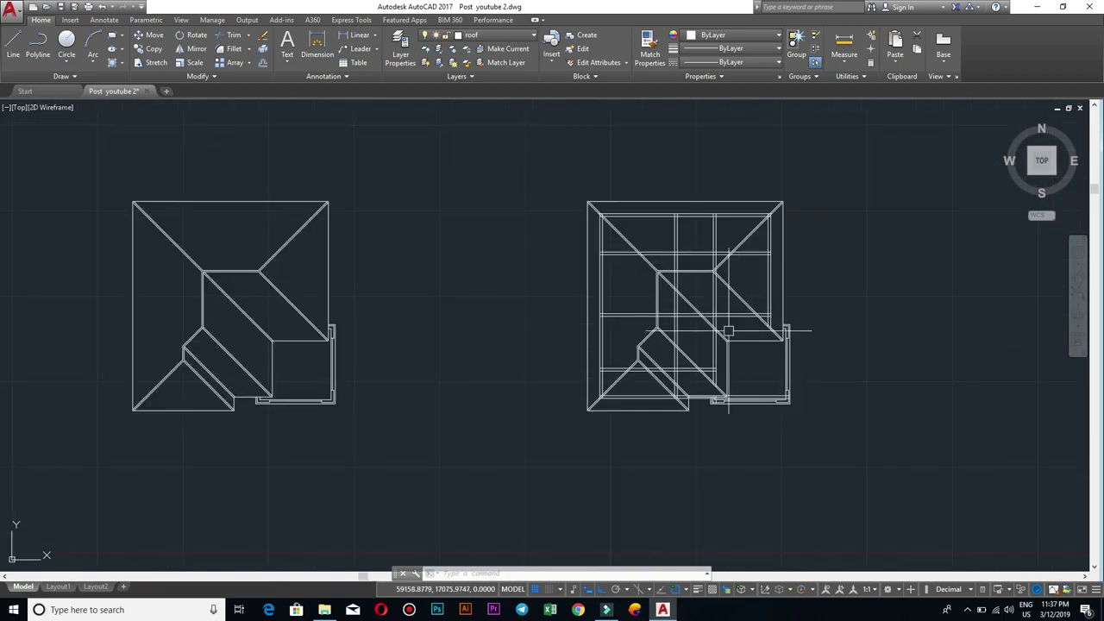
scroll(728, 331, "up", 3)
scroll(670, 320, "up", 2)
scroll(664, 341, "up", 2)
scroll(675, 346, "up", 2)
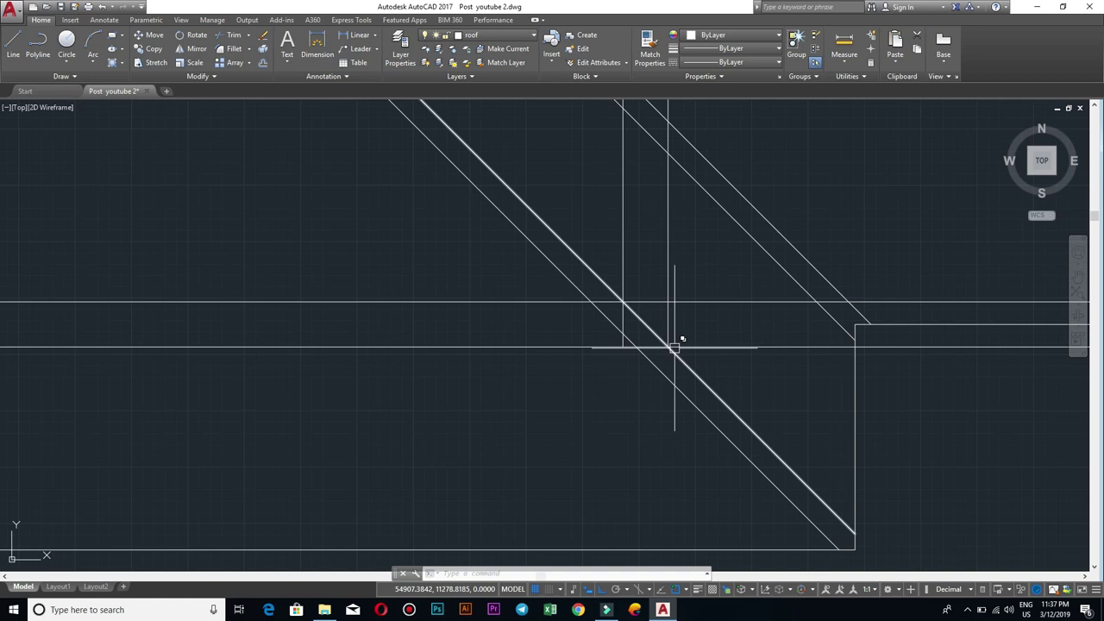
scroll(694, 348, "down", 4)
scroll(695, 354, "up", 4)
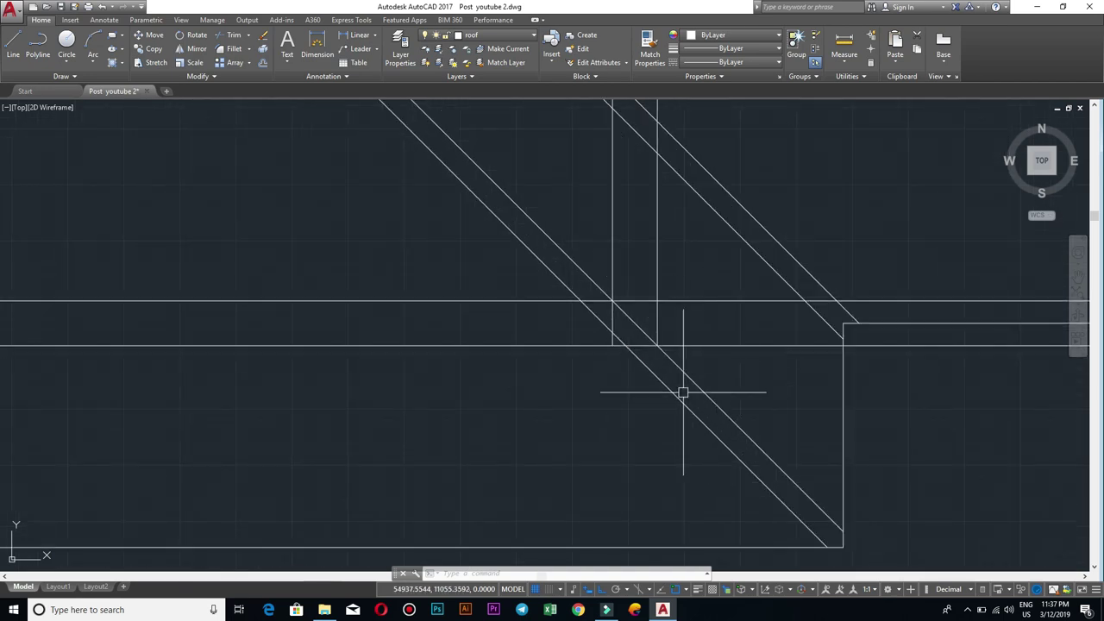
scroll(604, 371, "down", 3)
scroll(492, 384, "down", 2)
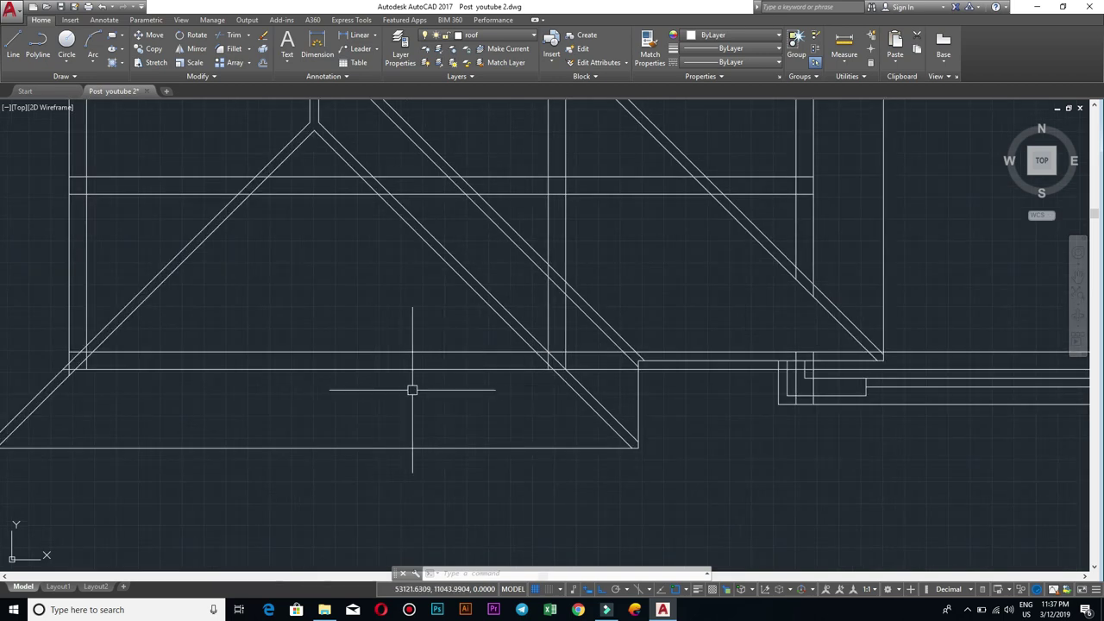
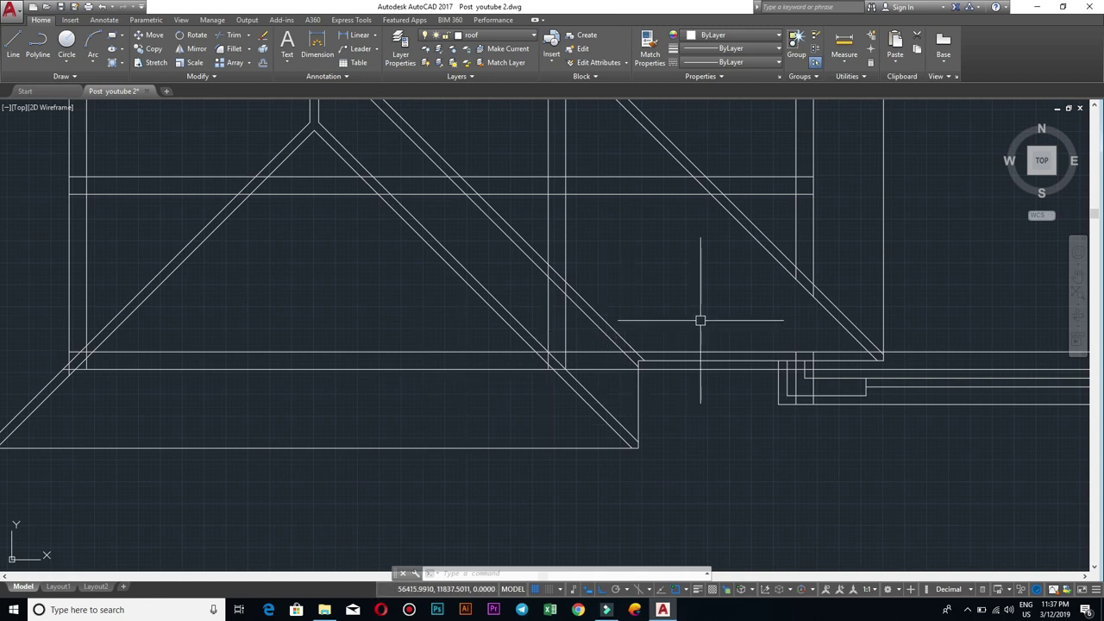
Step: Start a trim with the vertical line as cutting edge, then cancel it without cutting anything
scroll(562, 362, "up", 4)
scroll(530, 328, "down", 3)
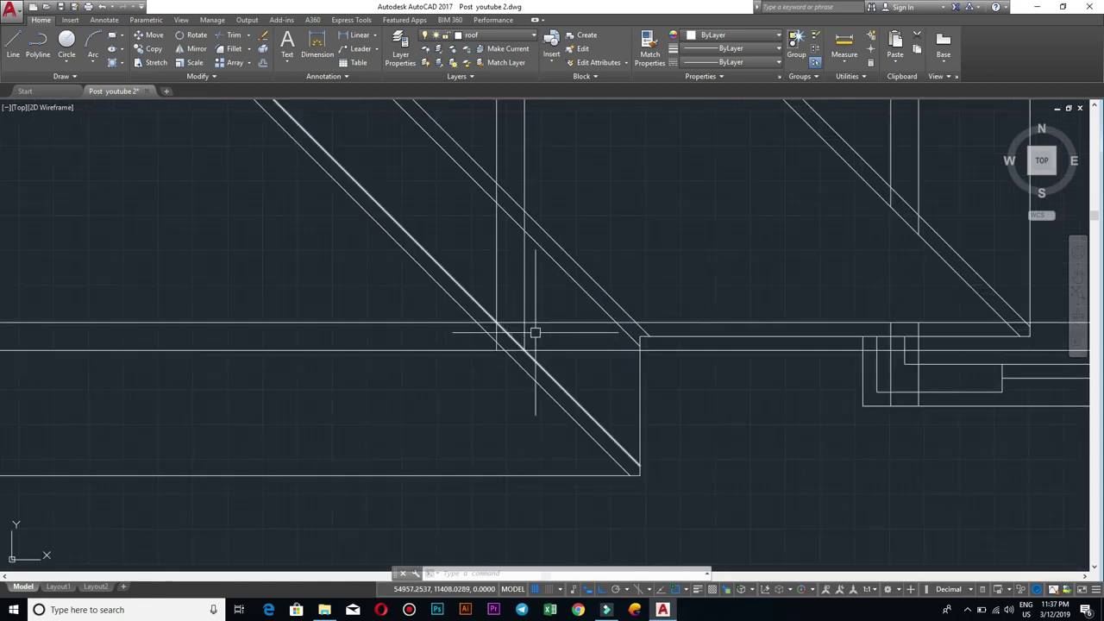
scroll(695, 340, "down", 2)
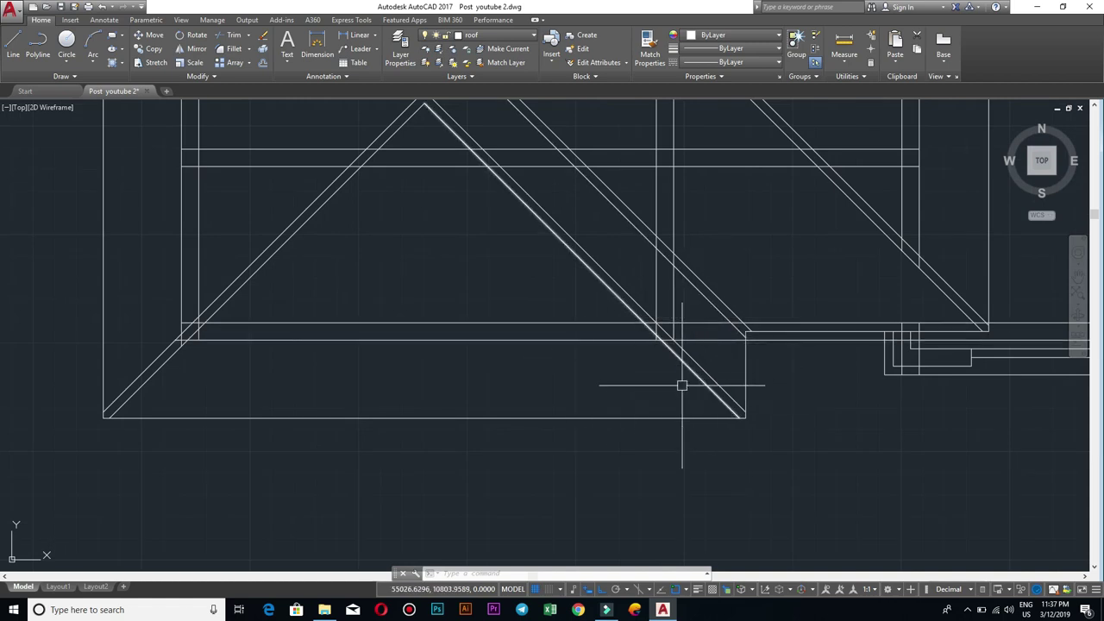
scroll(463, 278, "down", 4)
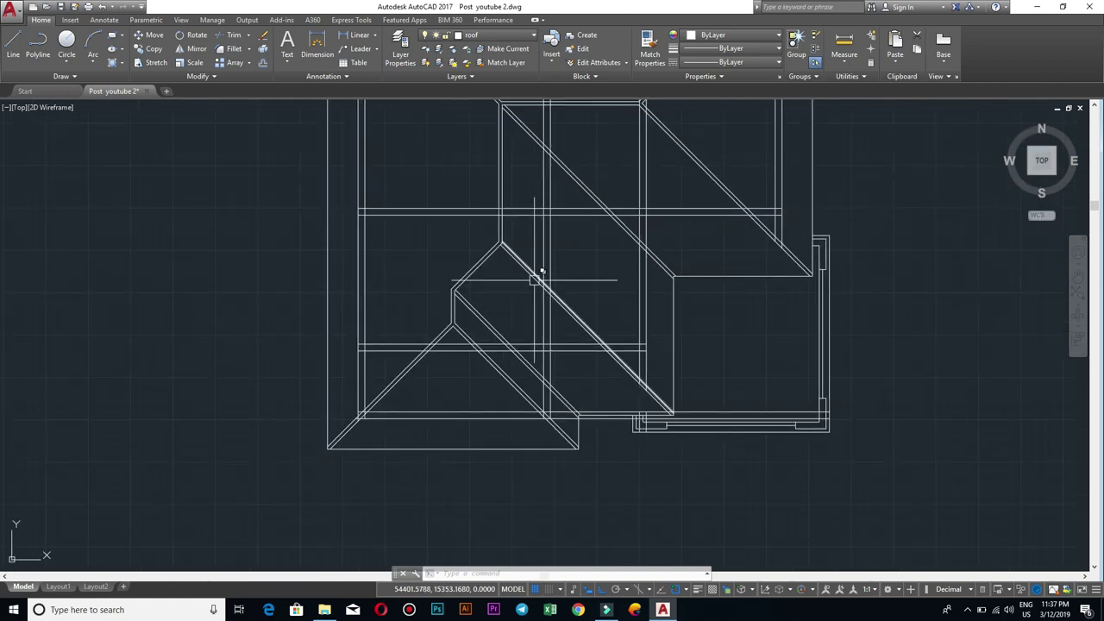
scroll(368, 239, "up", 2)
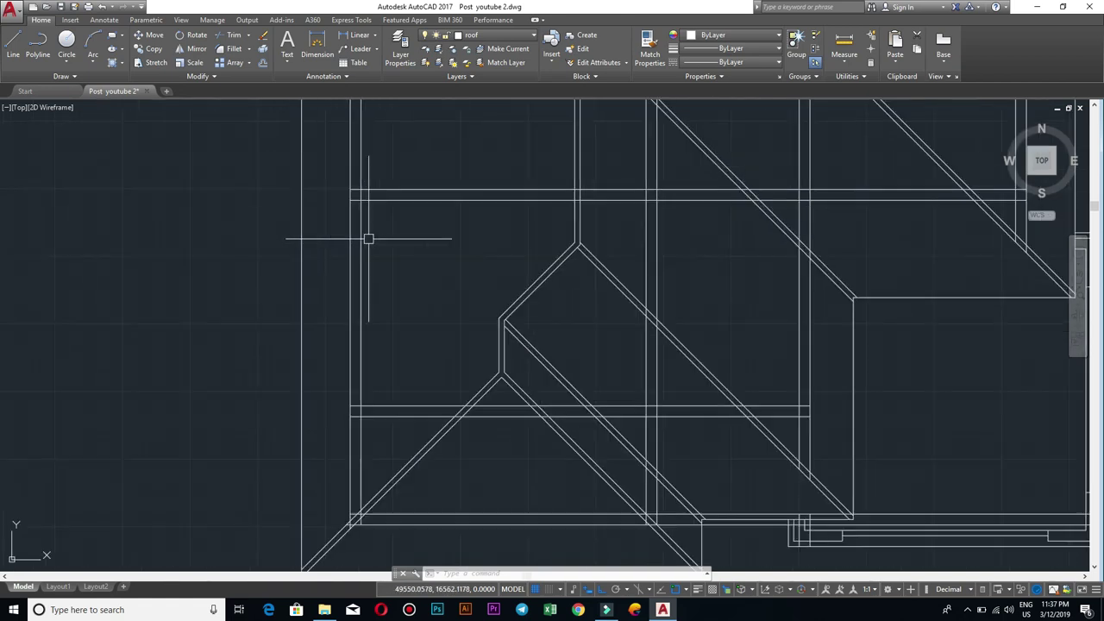
type("tr")
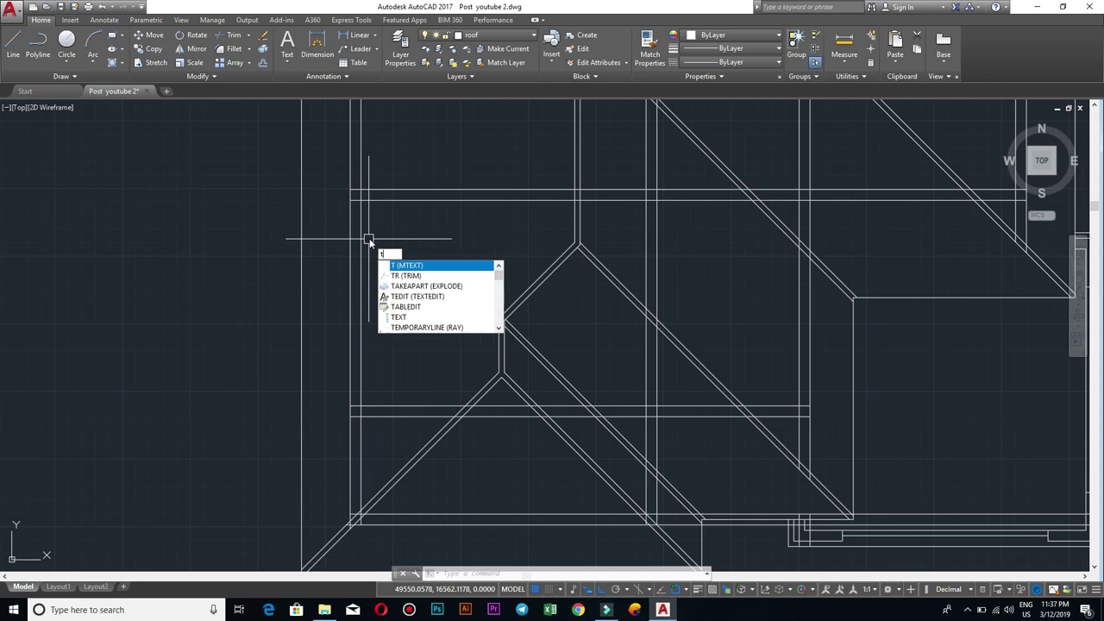
key("Return")
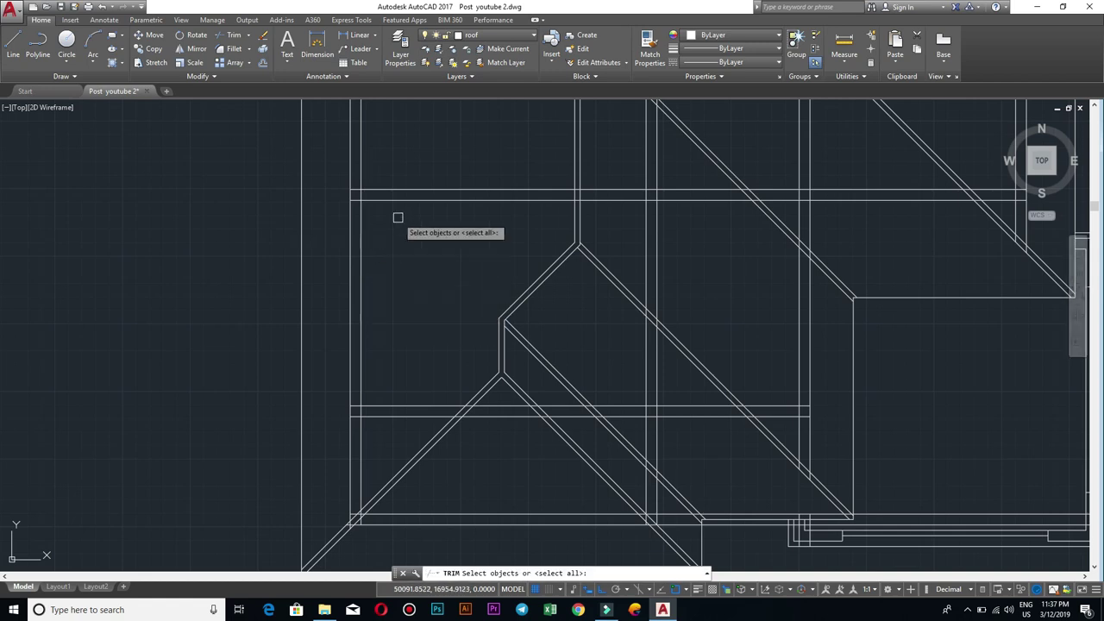
scroll(388, 228, "up", 3)
scroll(414, 276, "up", 3)
left_click(431, 296)
left_click(375, 313)
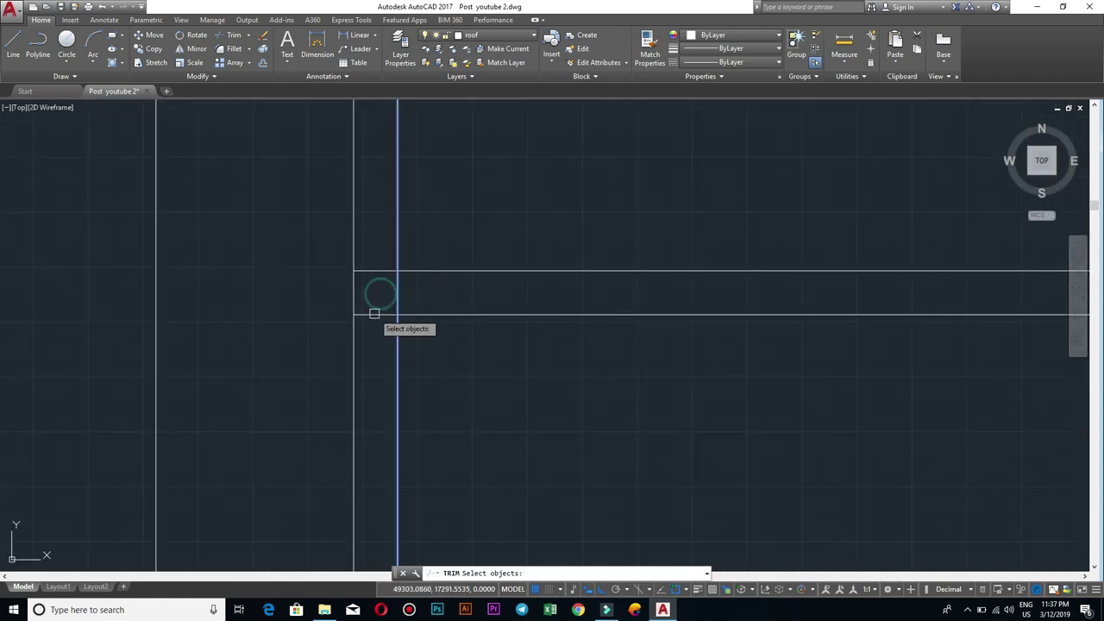
key("Escape")
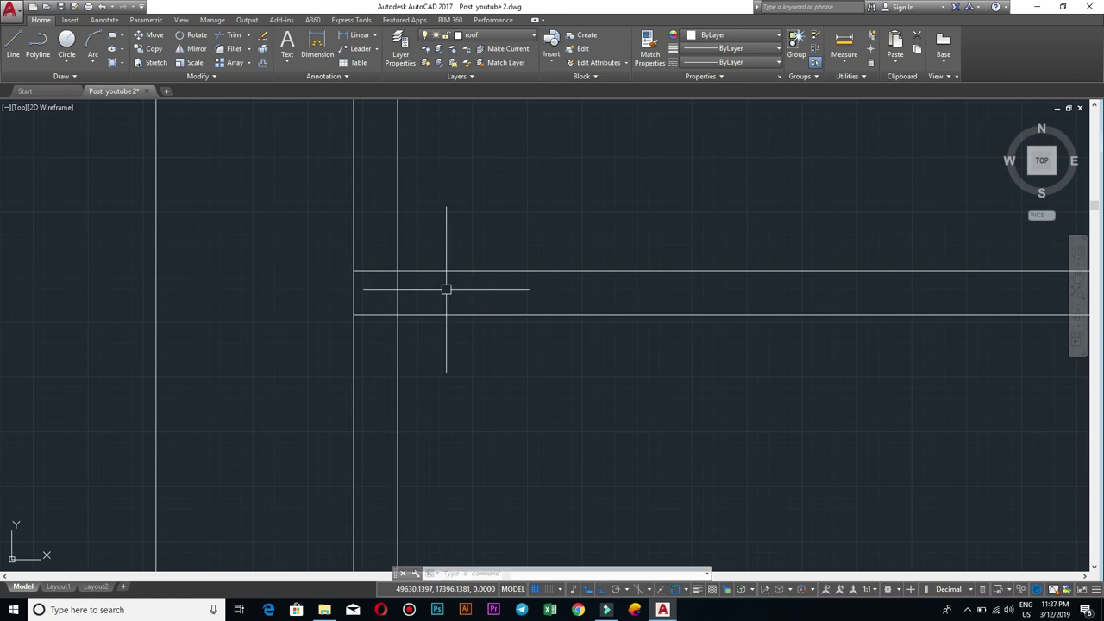
Step: Restart TRIM with every line as a cutting edge and crossing-select the roof lines
type("tr")
key("Return")
key("Return")
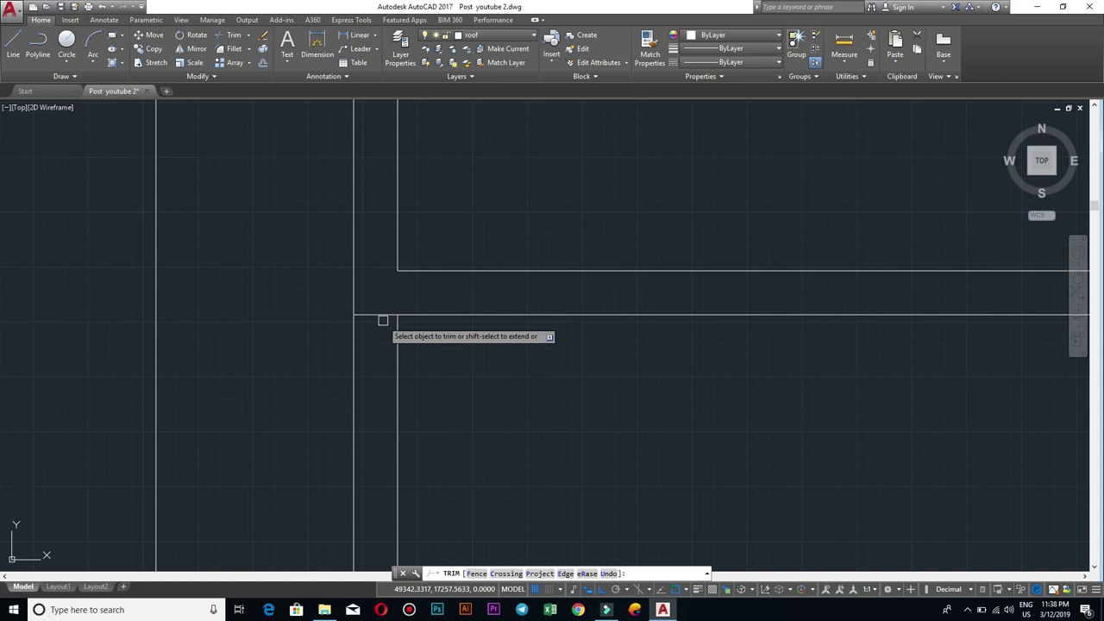
scroll(421, 358, "down", 4)
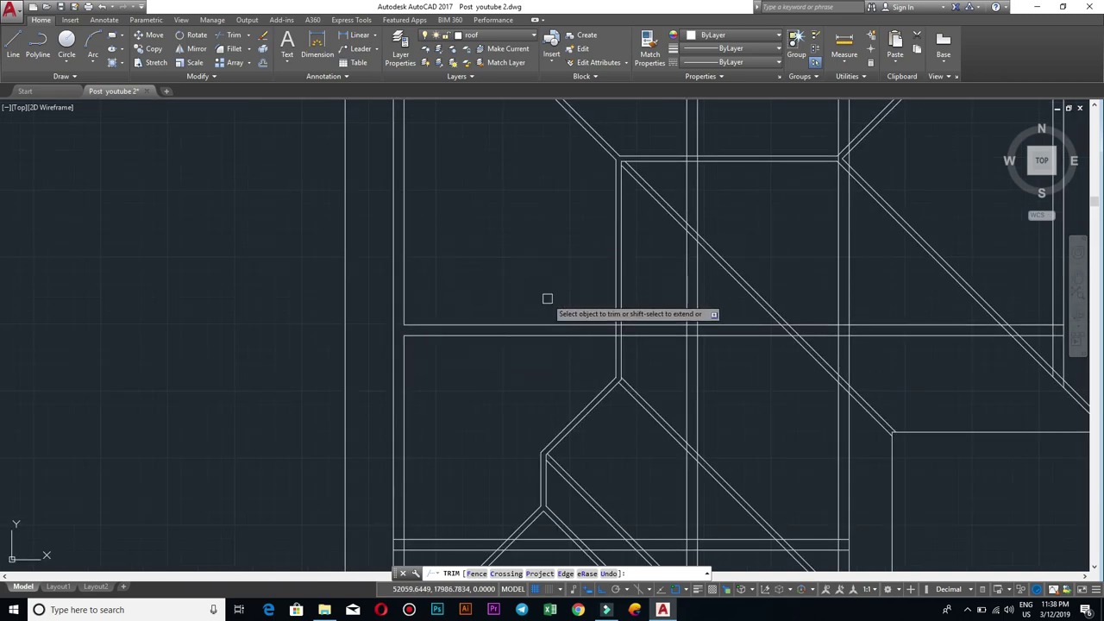
scroll(565, 274, "down", 2)
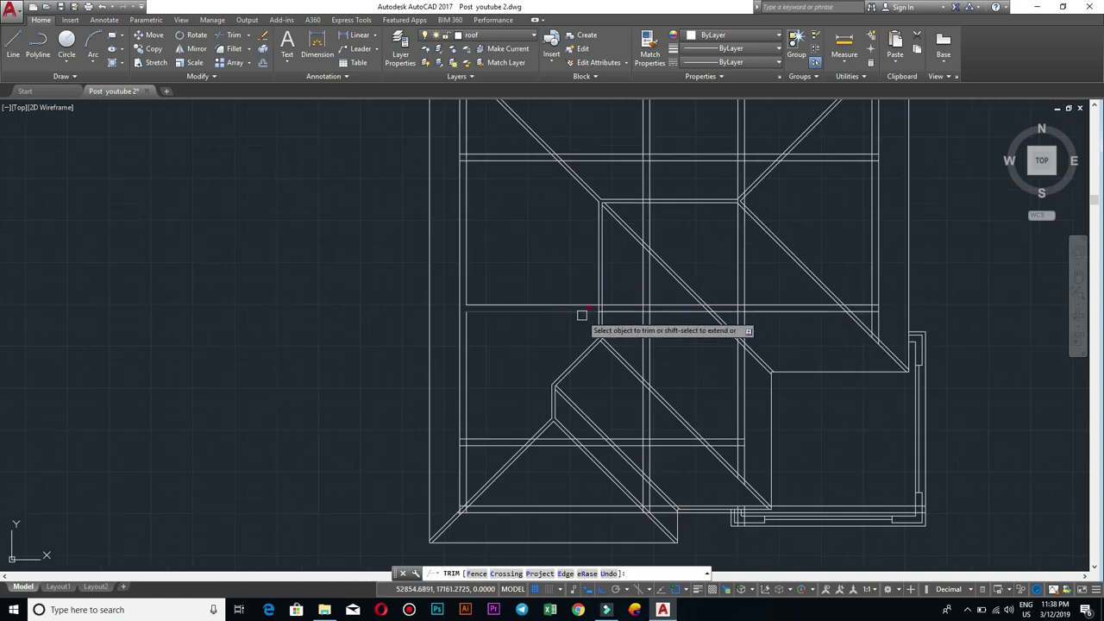
scroll(500, 401, "down", 2)
scroll(535, 276, "up", 3)
scroll(505, 242, "up", 2)
left_click(475, 231)
left_click(465, 263)
left_click(465, 262)
left_click(490, 258)
scroll(491, 258, "down", 3)
scroll(484, 259, "up", 2)
scroll(488, 212, "up", 3)
scroll(483, 345, "up", 1)
left_click(467, 339)
left_click(424, 325)
scroll(429, 320, "down", 1)
Step: Cut the vertical lines below the diagonal and the horizontal piece between the diagonals
left_click(571, 298)
left_click(544, 213)
left_click(569, 229)
scroll(582, 240, "down", 1)
Step: Shift the view to another part of the roof and trim one more line there
mouse_move(624, 265)
middle_mouse_down()
mouse_move(705, 281)
mouse_move(439, 322)
mouse_move(872, 384)
mouse_move(454, 379)
middle_mouse_up()
scroll(624, 319, "up", 2)
scroll(624, 354, "up", 1)
scroll(625, 364, "down", 2)
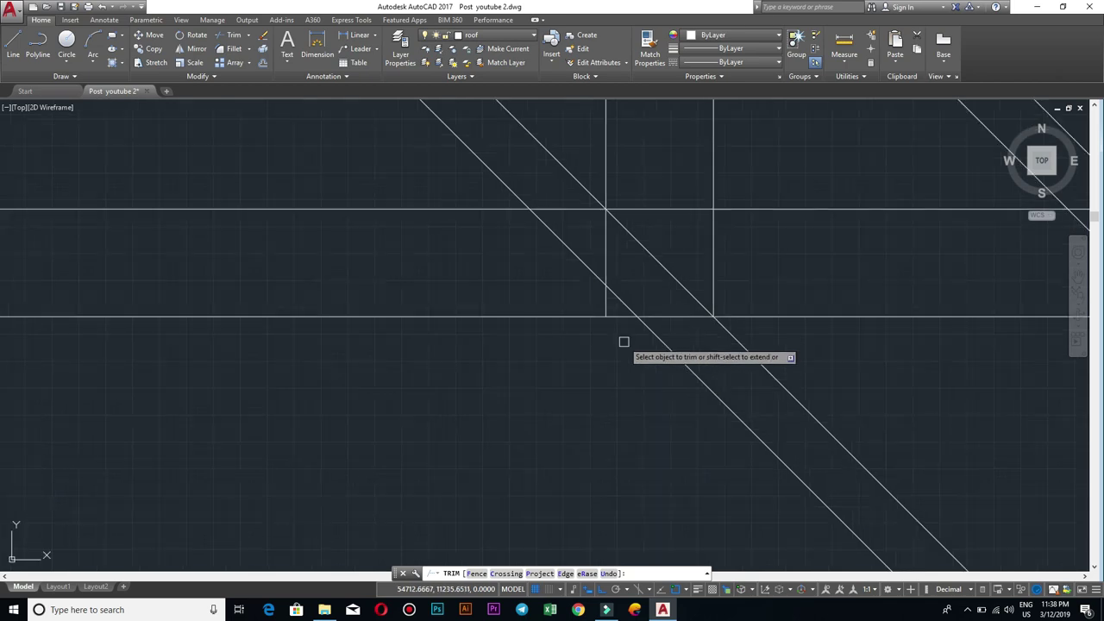
scroll(438, 374, "down", 1)
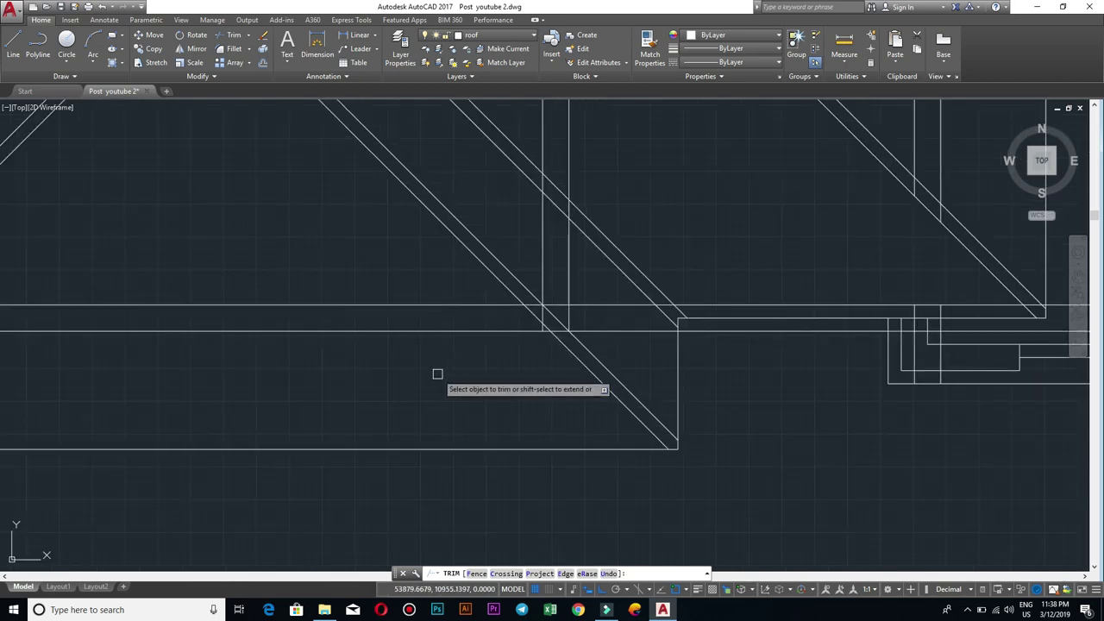
scroll(514, 345, "up", 4)
left_click(579, 300)
scroll(584, 294, "down", 3)
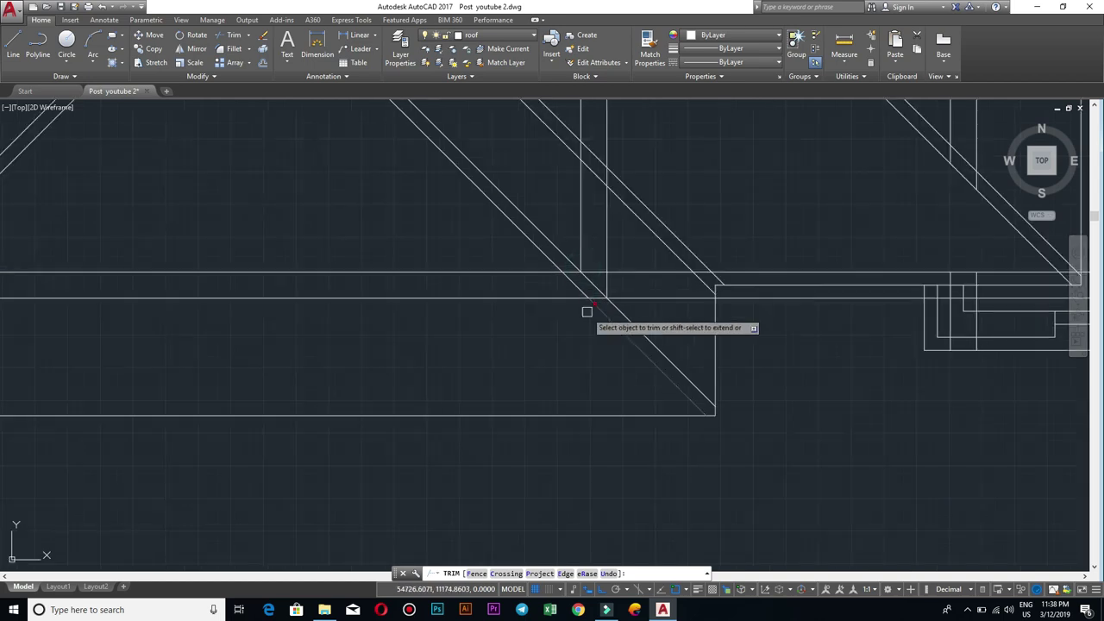
scroll(579, 352, "down", 2)
scroll(630, 335, "up", 2)
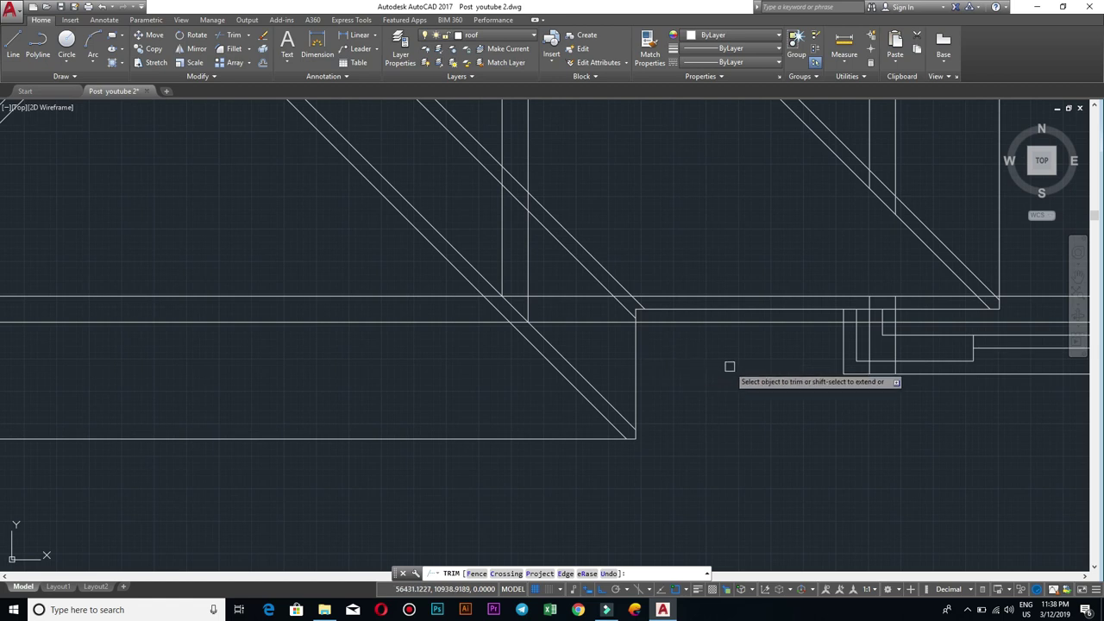
scroll(730, 365, "down", 2)
scroll(604, 414, "down", 1)
scroll(655, 425, "down", 2)
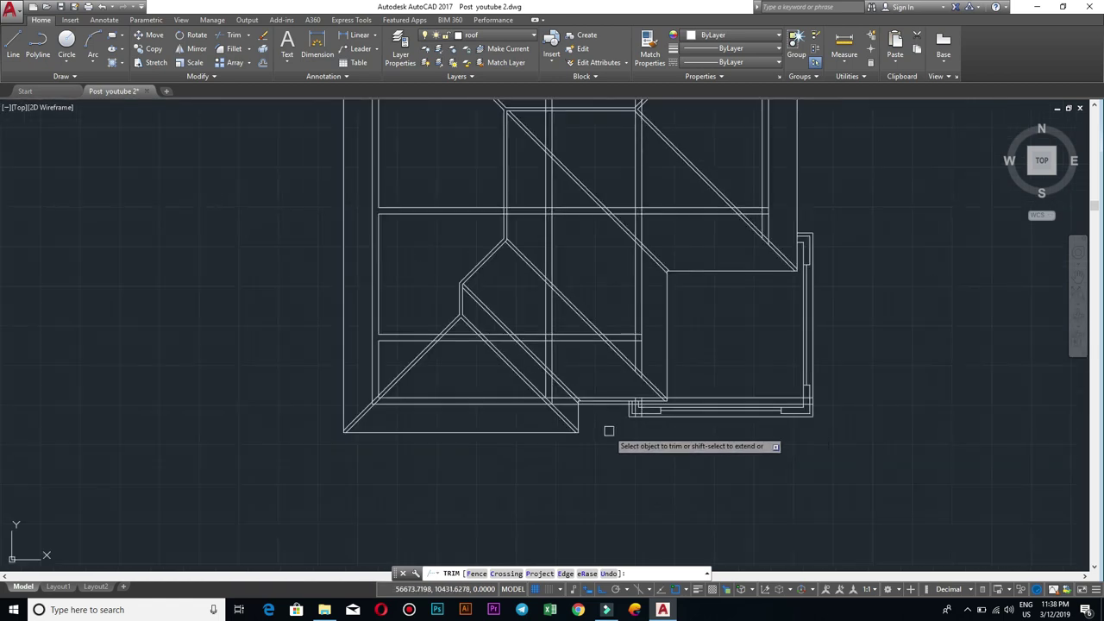
scroll(613, 427, "up", 1)
scroll(608, 424, "up", 1)
scroll(595, 401, "up", 1)
scroll(593, 428, "up", 1)
scroll(593, 428, "up", 1)
scroll(662, 420, "down", 1)
Step: Restart TRIM a few times near the lower roof corner without cutting anything
key("Escape")
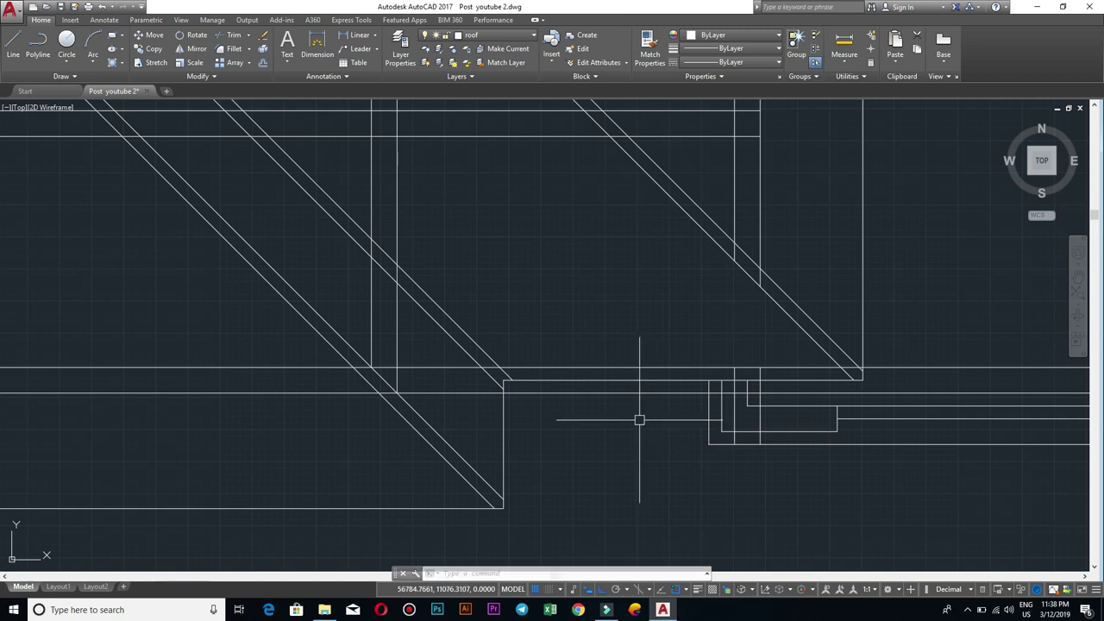
type("tr")
key("Return")
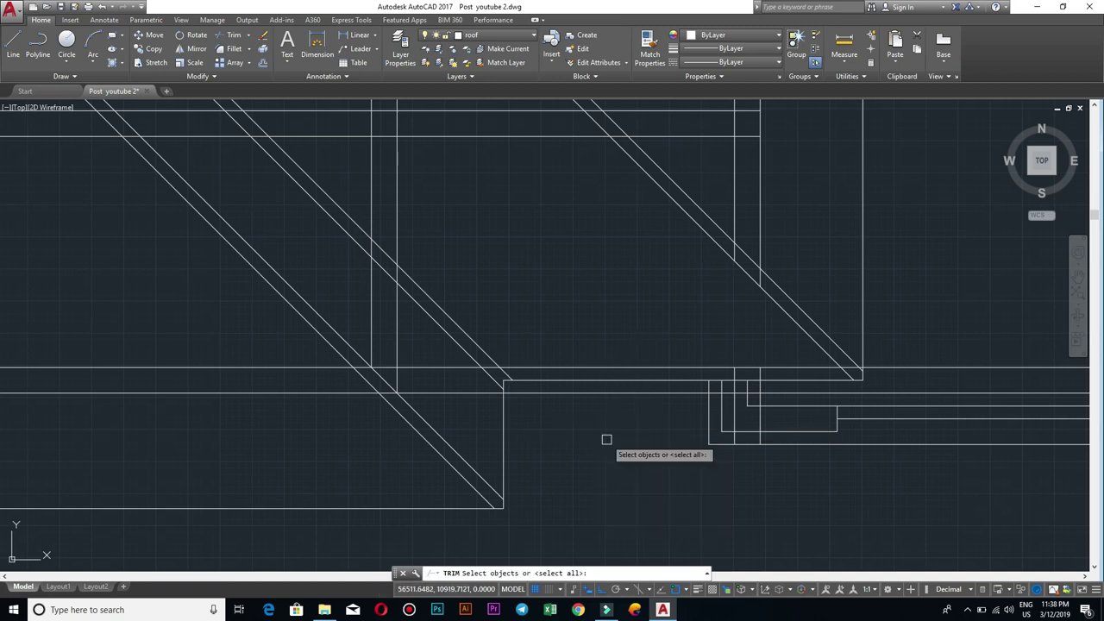
scroll(599, 434, "up", 2)
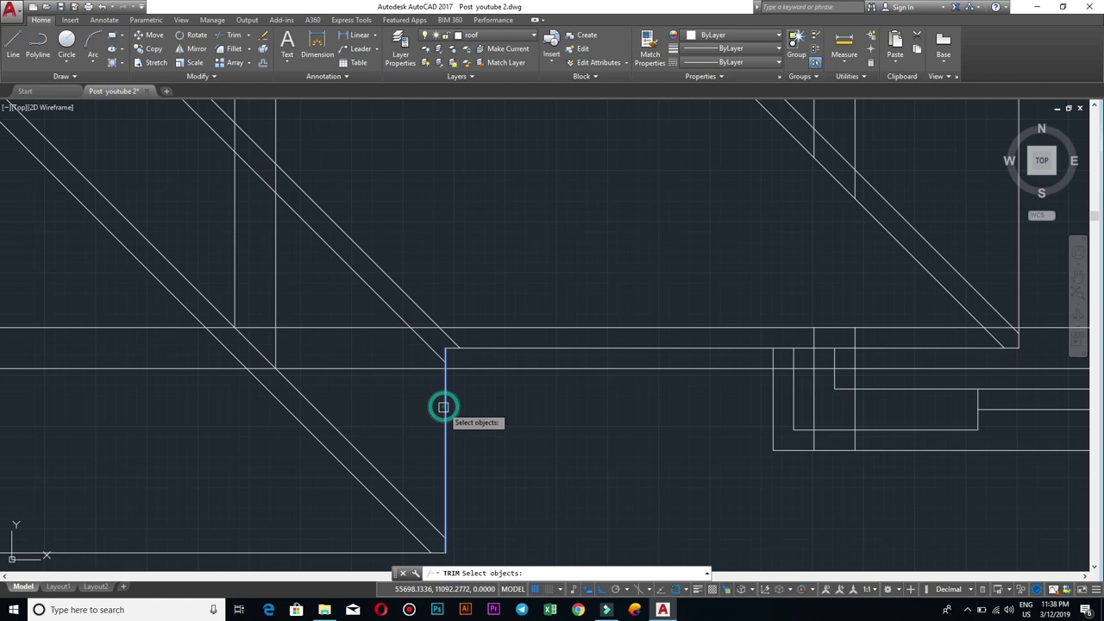
key("Return")
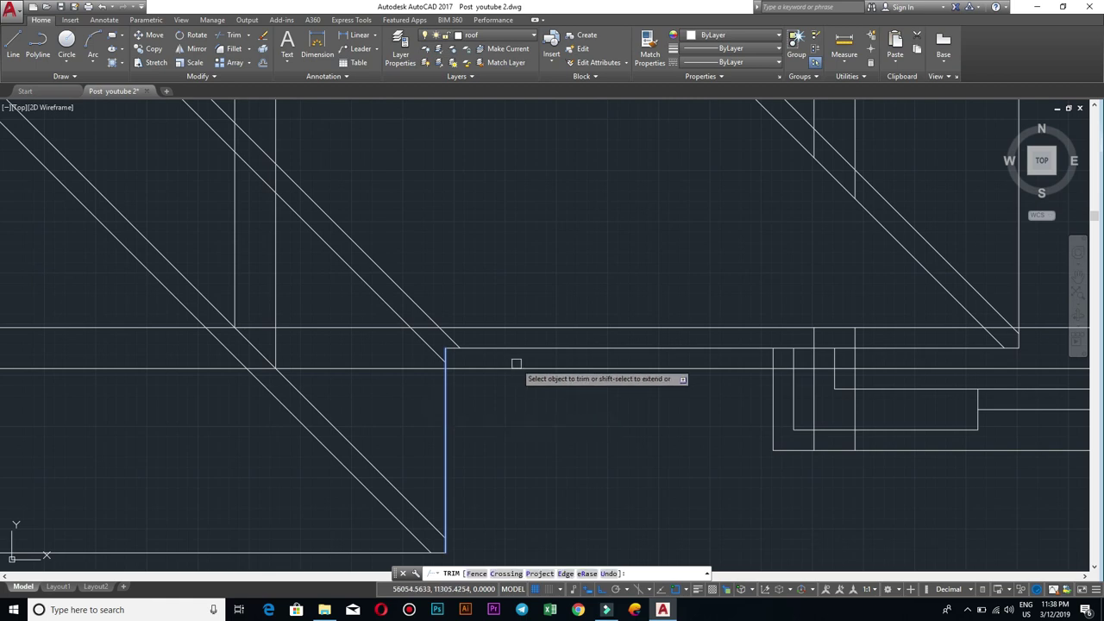
scroll(518, 367, "down", 4)
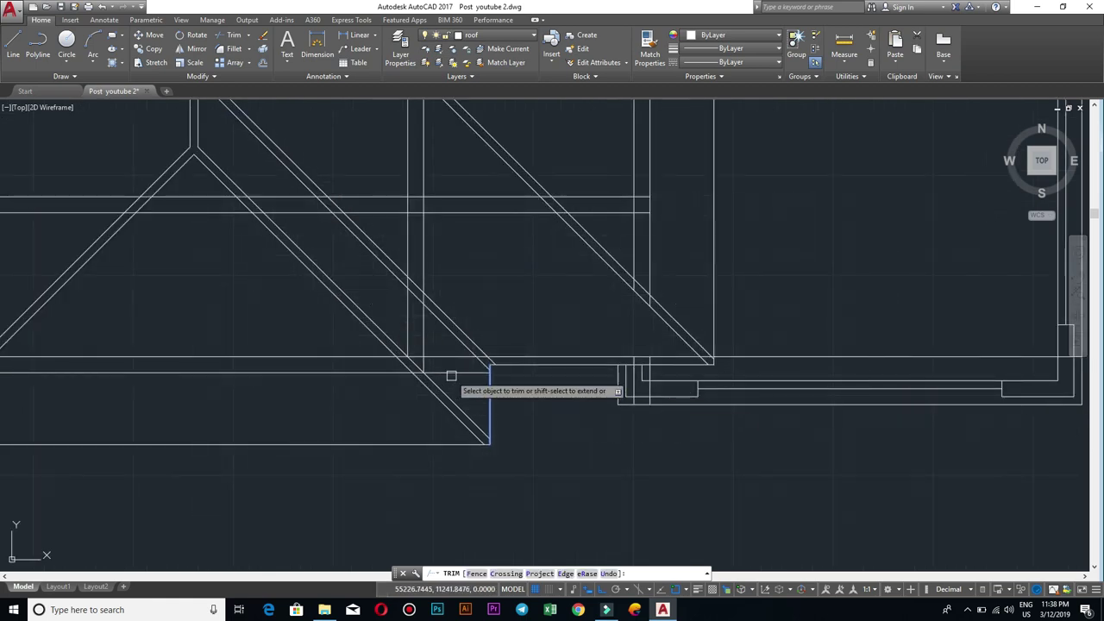
scroll(451, 376, "up", 4)
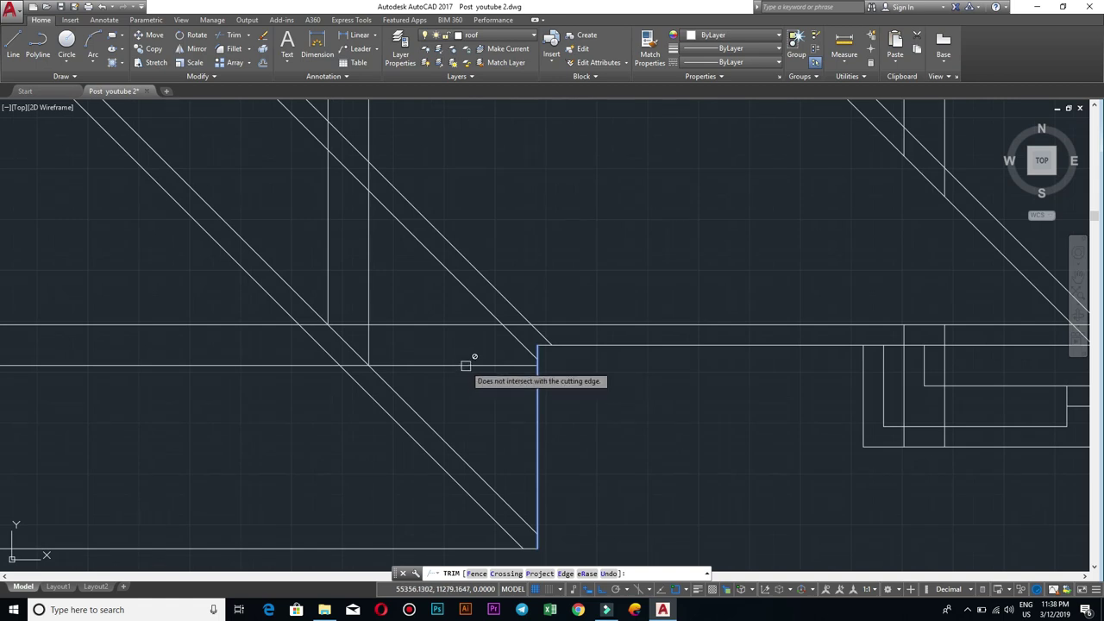
key("Escape")
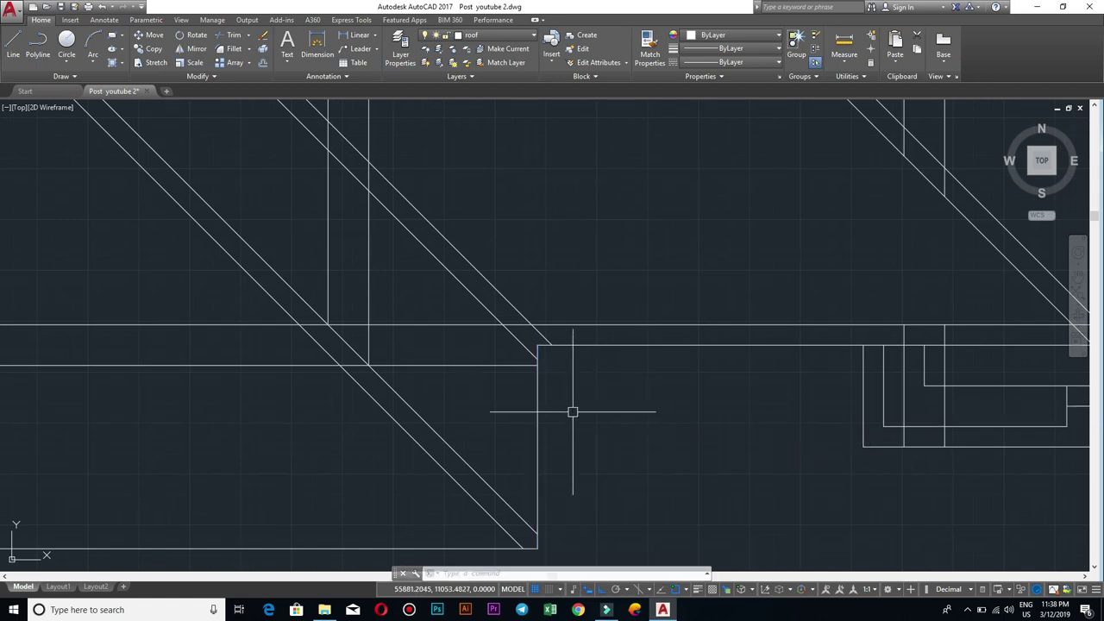
key("Return")
key("Return")
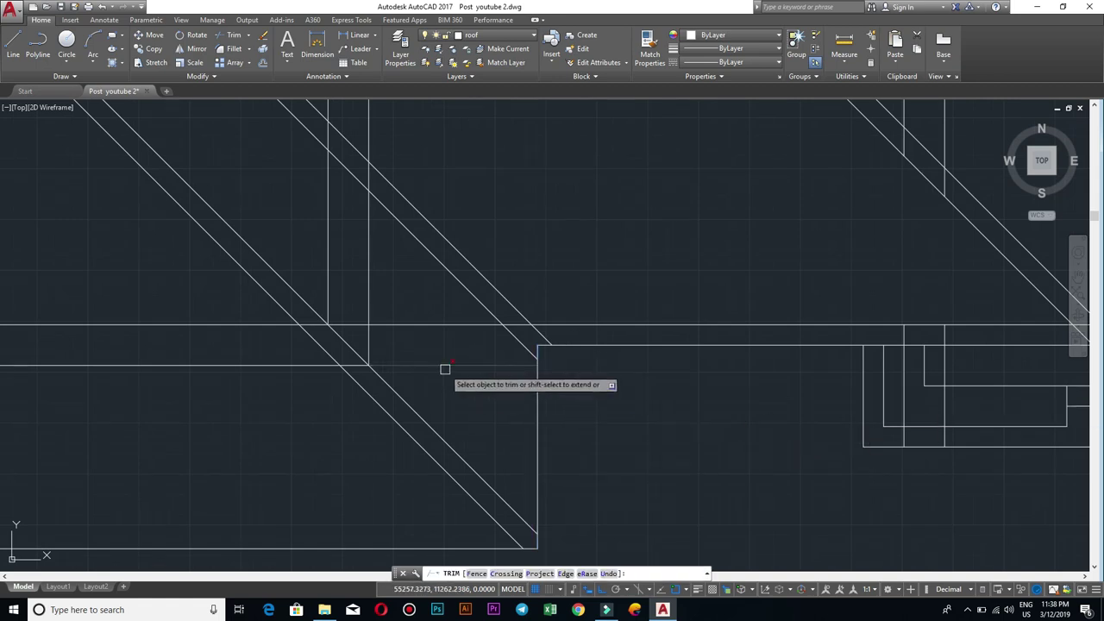
scroll(523, 394, "down", 1)
scroll(532, 409, "down", 1)
scroll(419, 401, "down", 1)
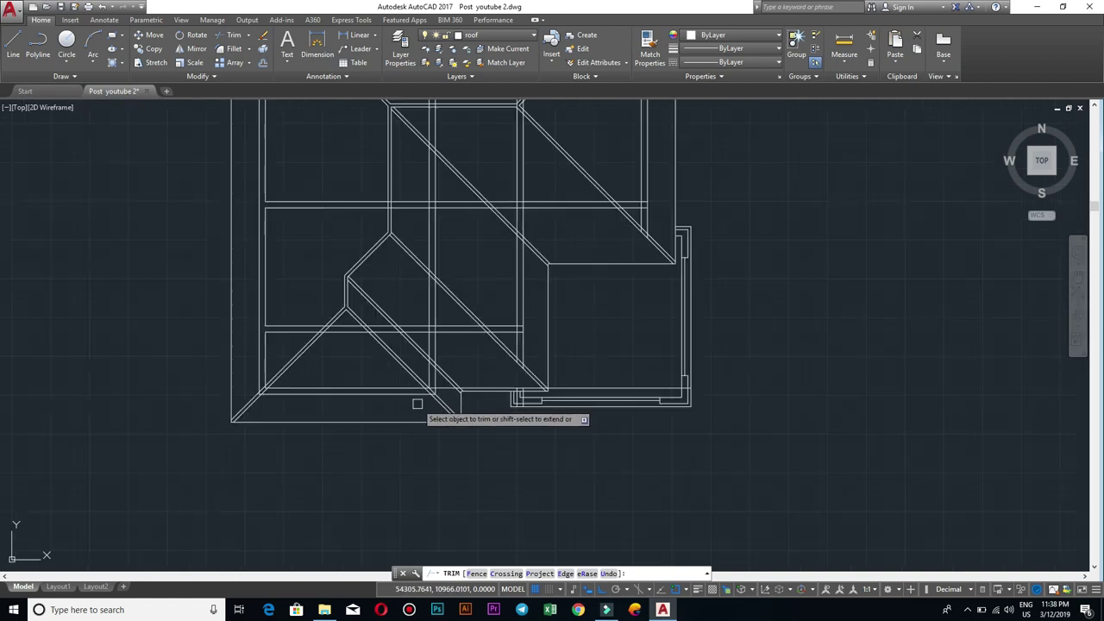
scroll(439, 398, "down", 1)
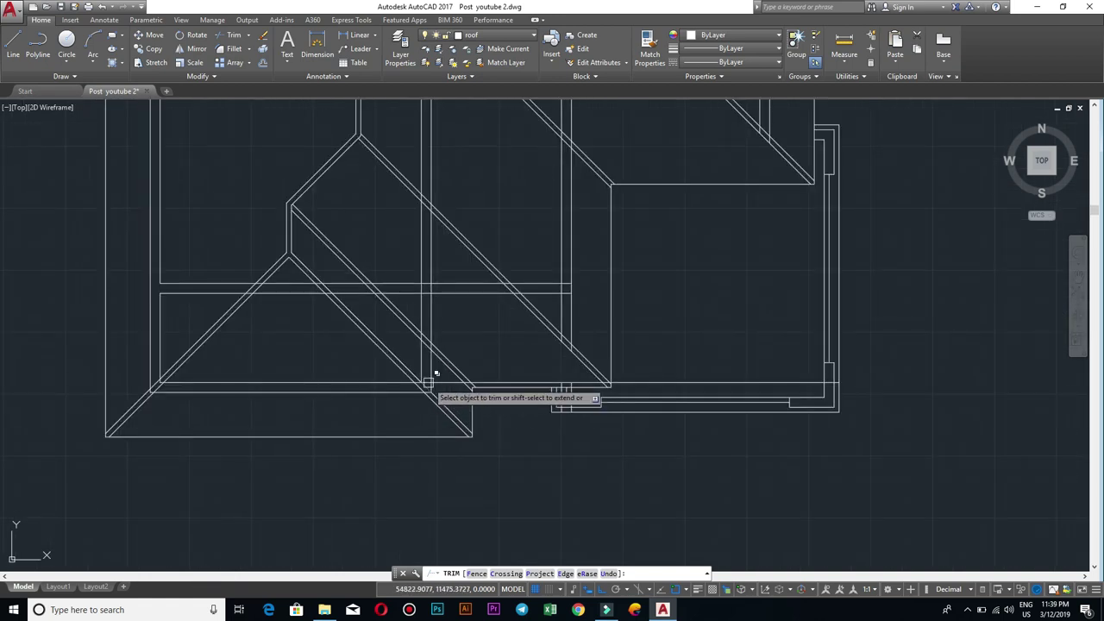
scroll(487, 403, "up", 3)
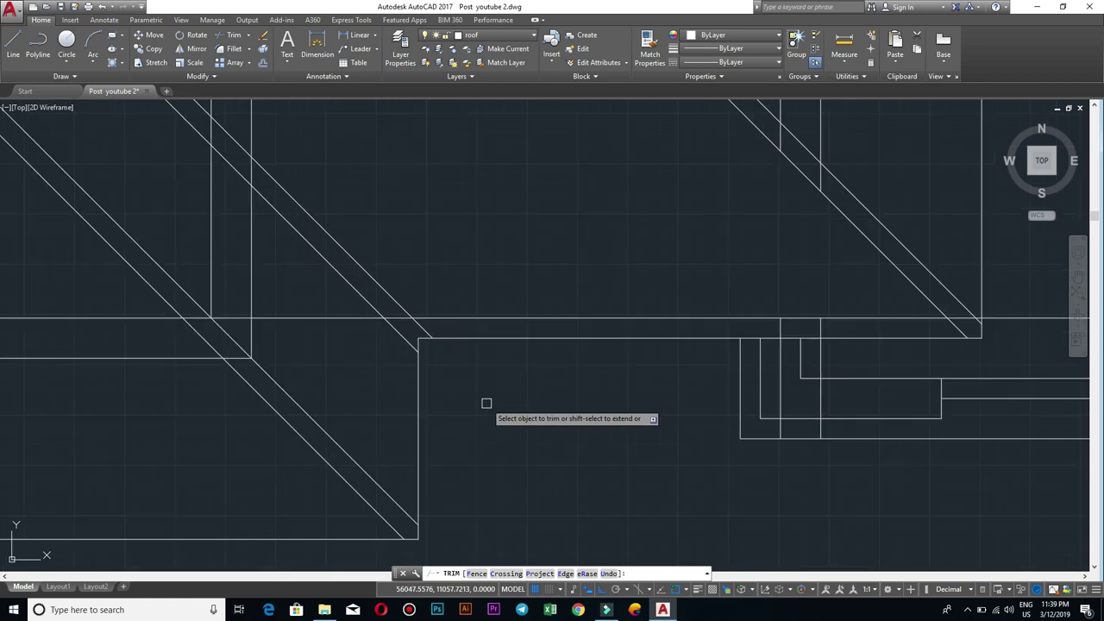
scroll(434, 377, "up", 1)
scroll(583, 459, "up", 1)
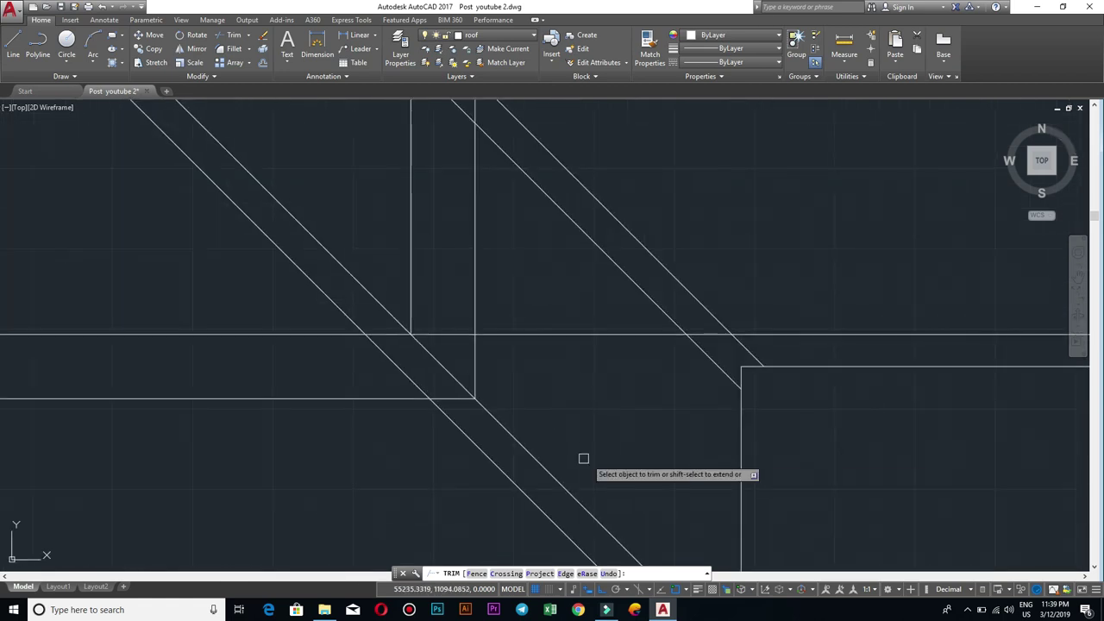
key("Escape")
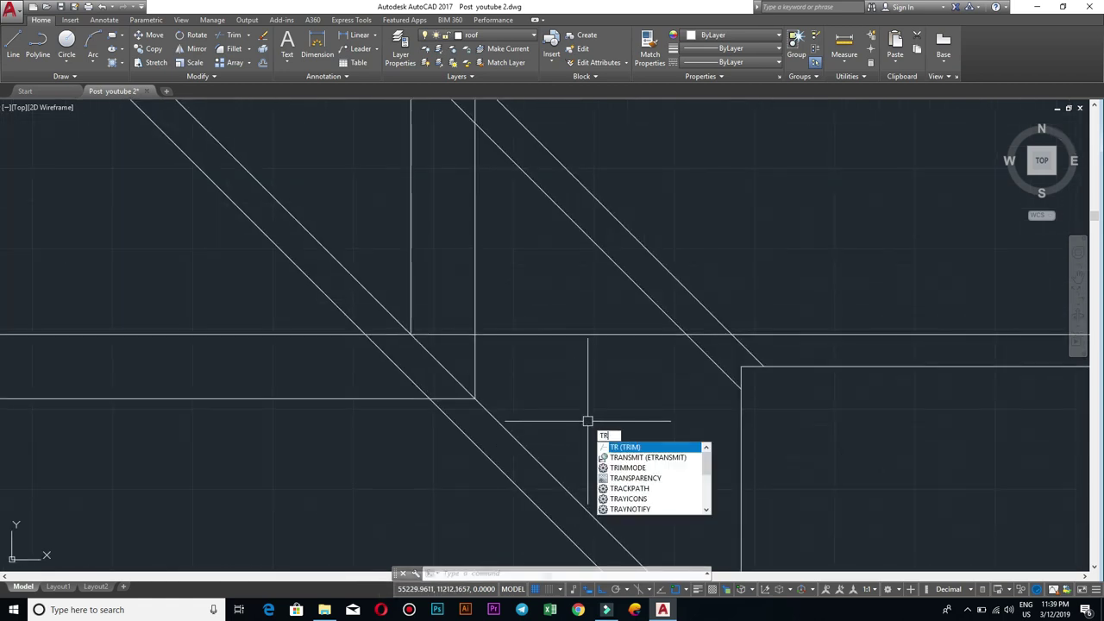
Step: Using all lines as cutting edges, trim the horizontal segment between the vertical lines
key("Return")
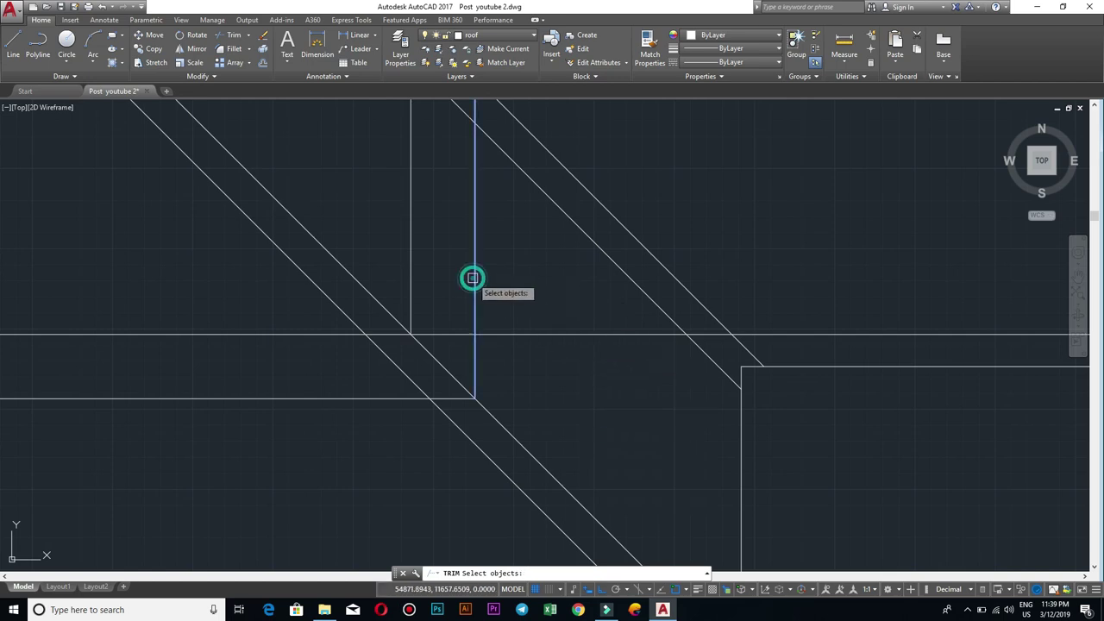
key("Return")
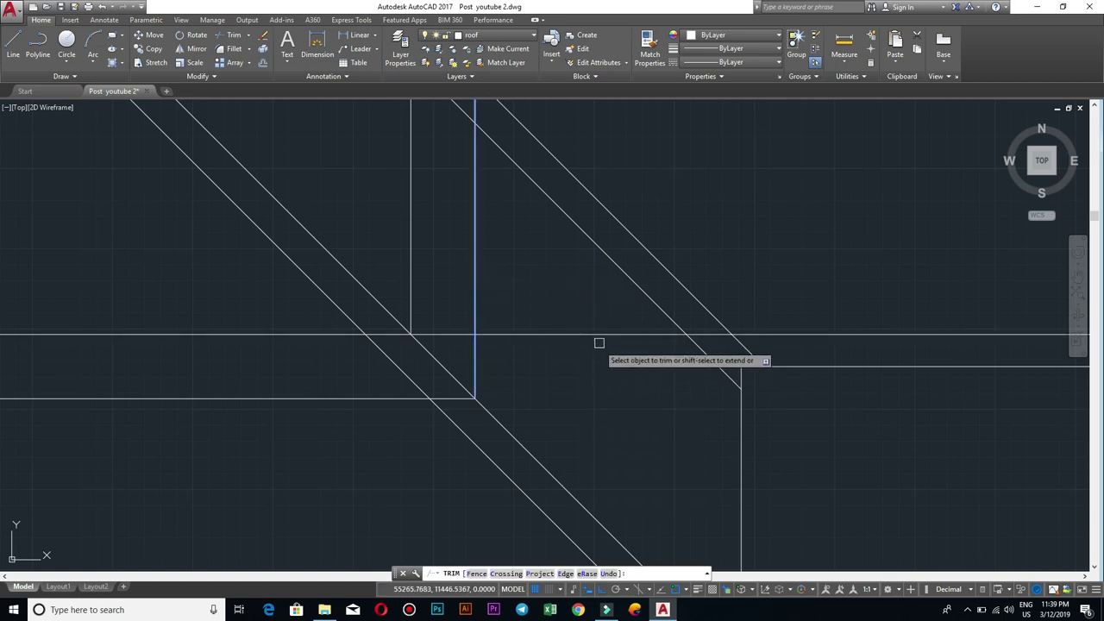
scroll(599, 333, "down", 5)
scroll(614, 354, "up", 2)
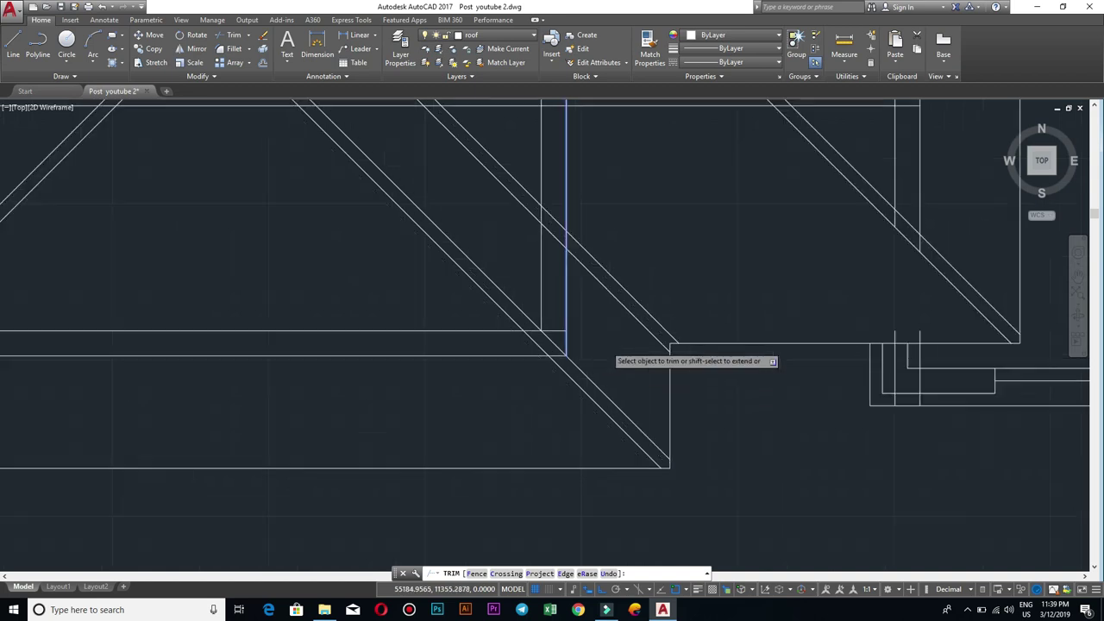
scroll(586, 340, "up", 1)
left_click(543, 327)
key("Escape")
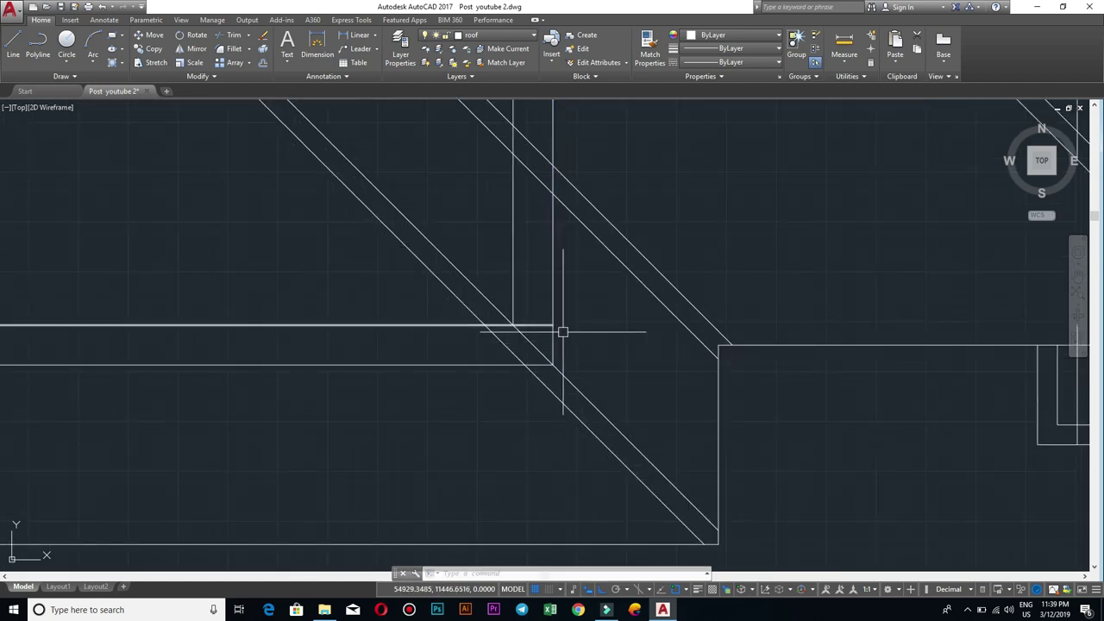
type("tr")
Step: Start another all-edges trim and pan to bring the lower roof corner into view
key("Return")
key("Return")
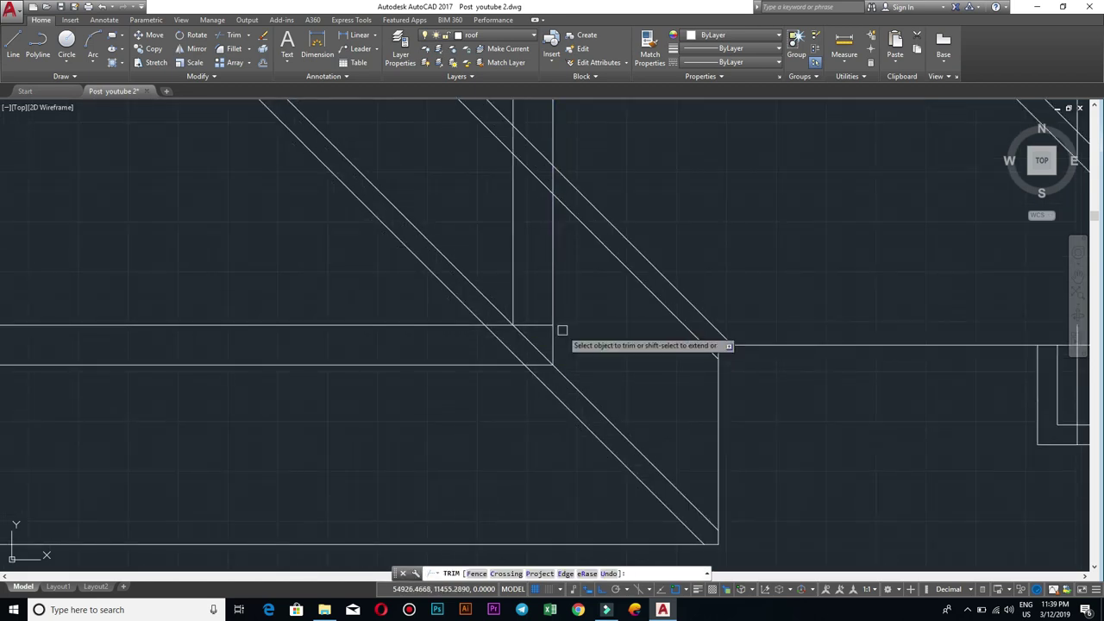
scroll(544, 322, "down", 2)
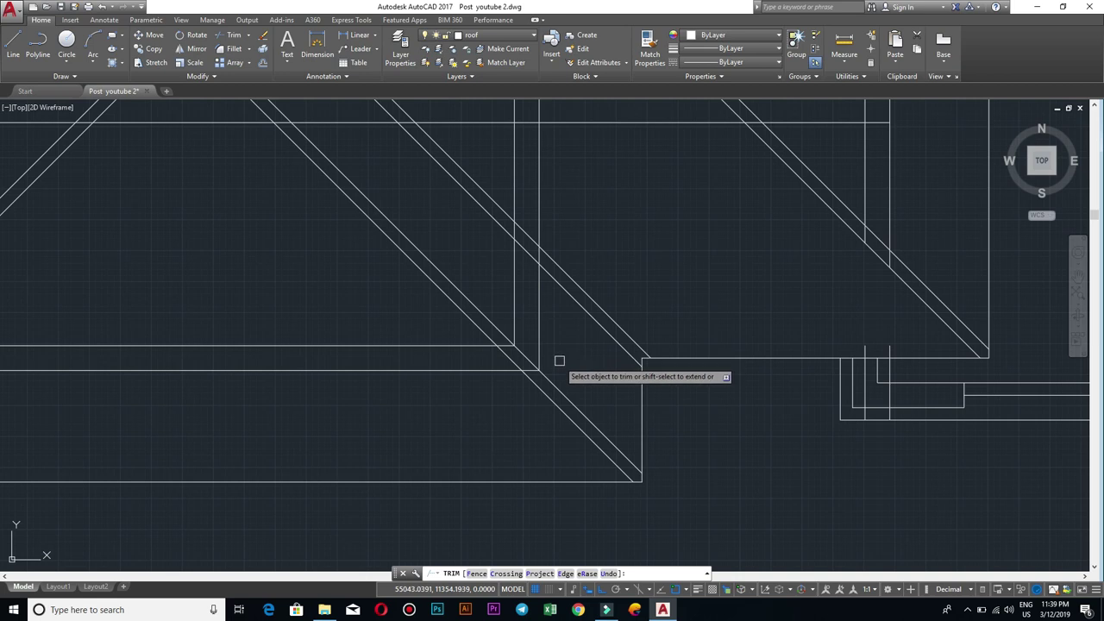
middle_click_drag(566, 353, 631, 383)
scroll(634, 383, "down", 2)
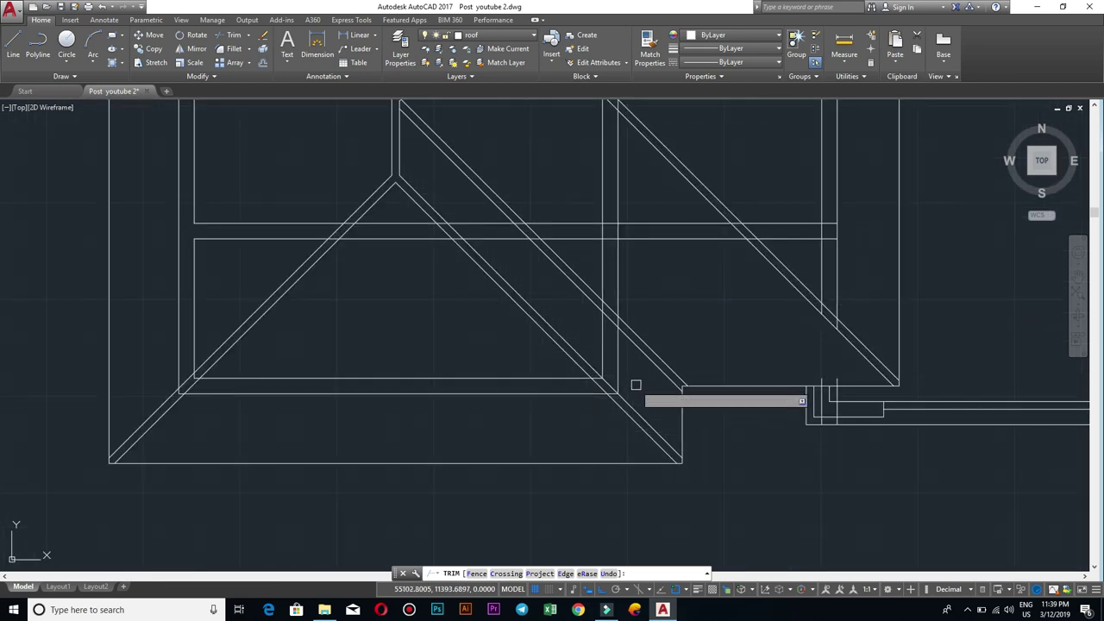
scroll(639, 383, "up", 2)
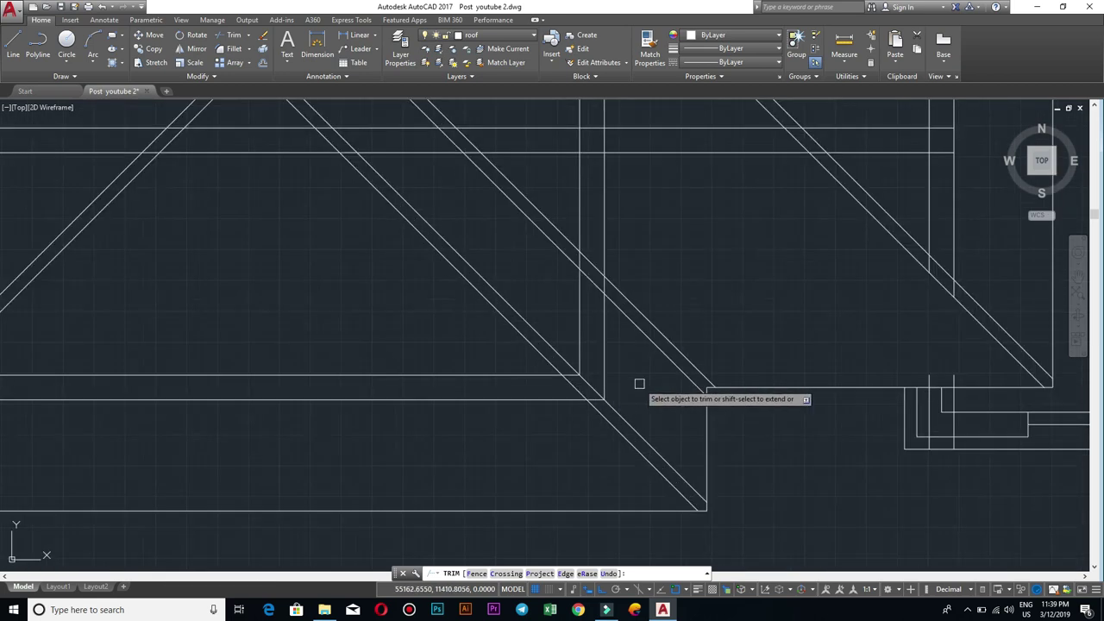
scroll(630, 386, "up", 2)
scroll(629, 385, "up", 1)
Step: Draw a horizontal eave line from the diagonal-eave intersection to the wall corner
key("Escape")
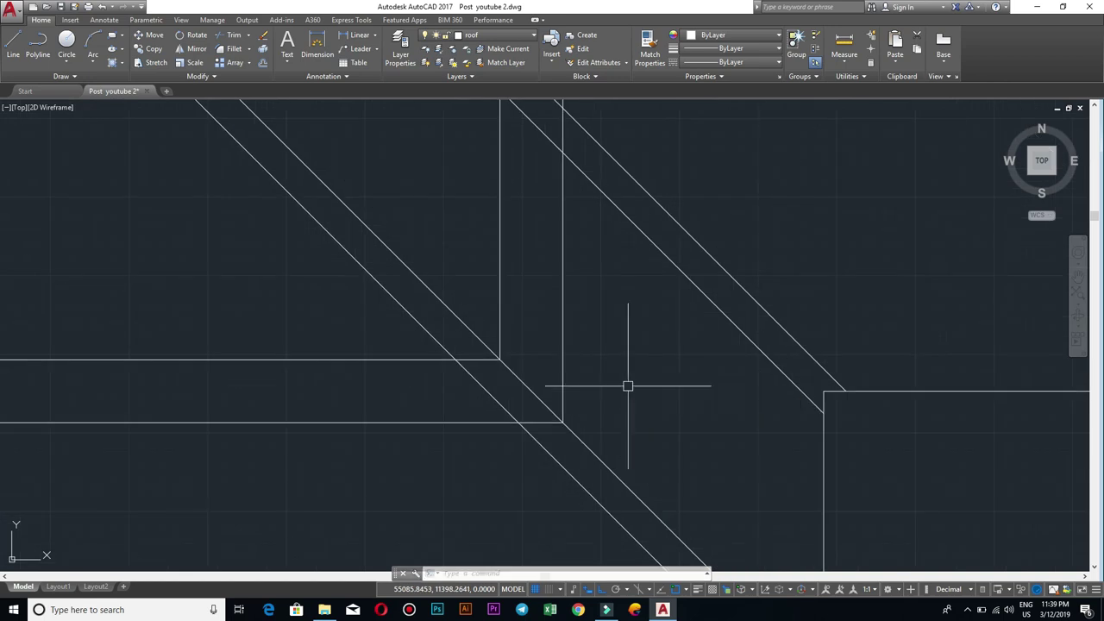
key("l")
key("Return")
scroll(608, 421, "up", 4)
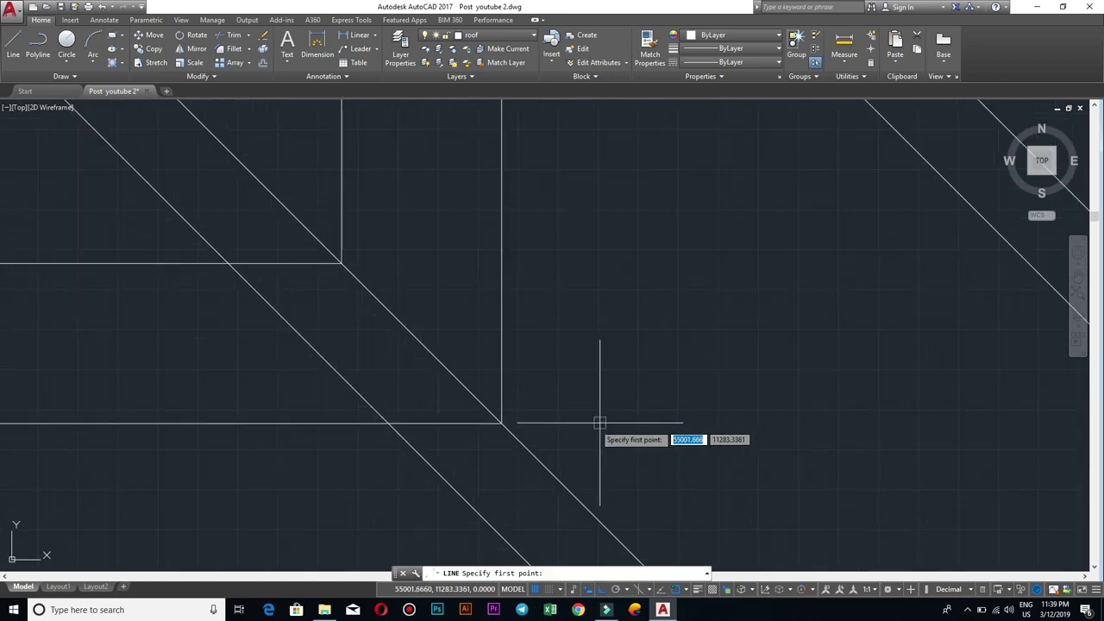
left_click(388, 423)
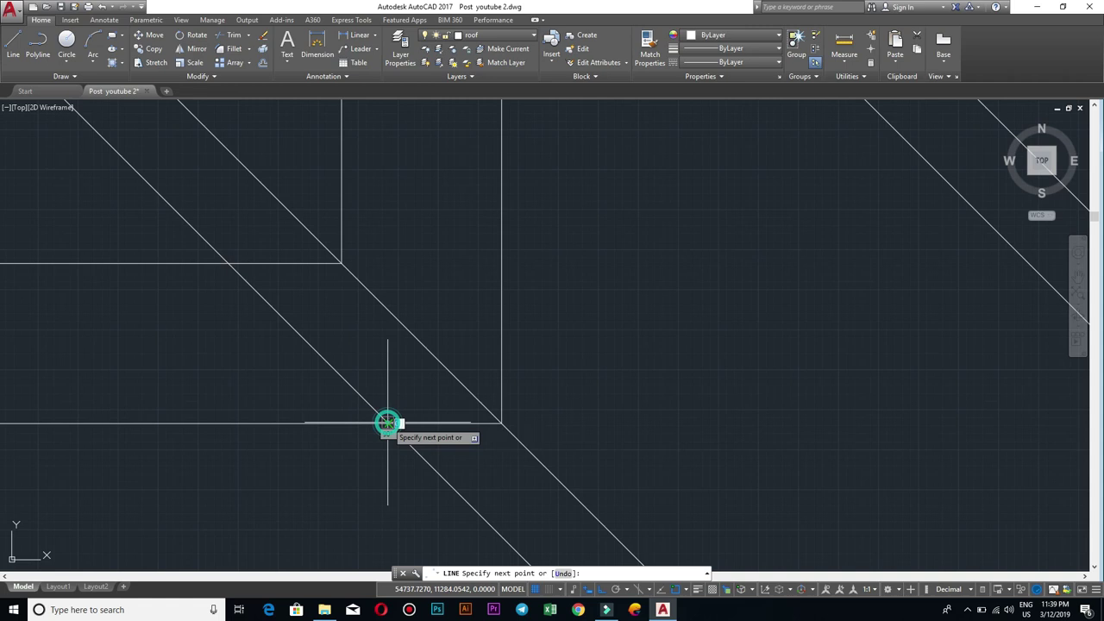
left_click(502, 423)
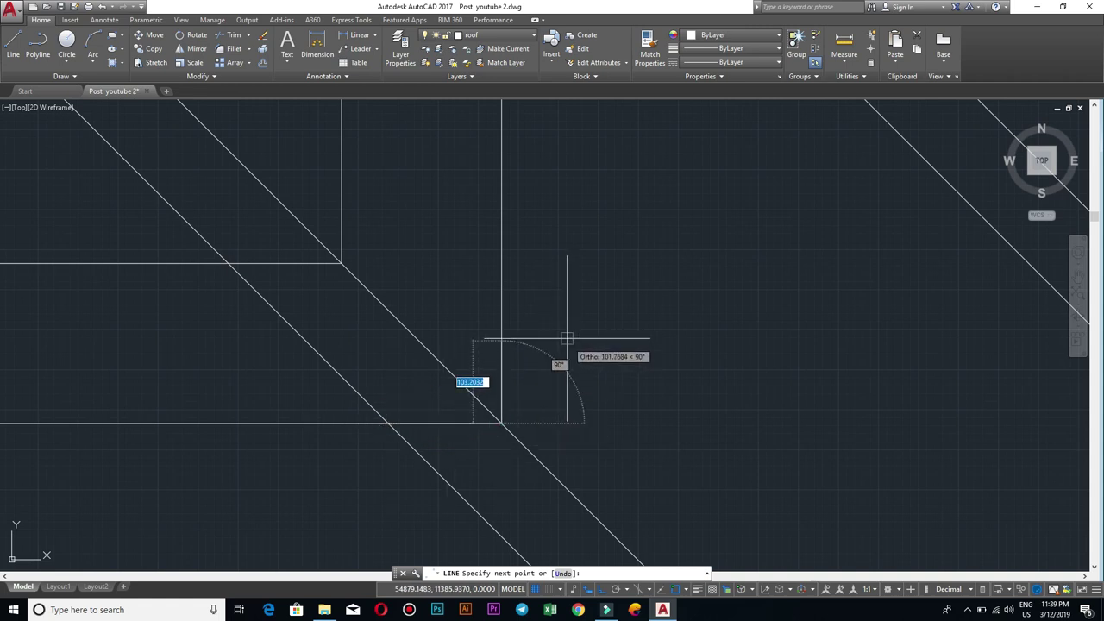
key("Escape")
scroll(552, 296, "down", 4)
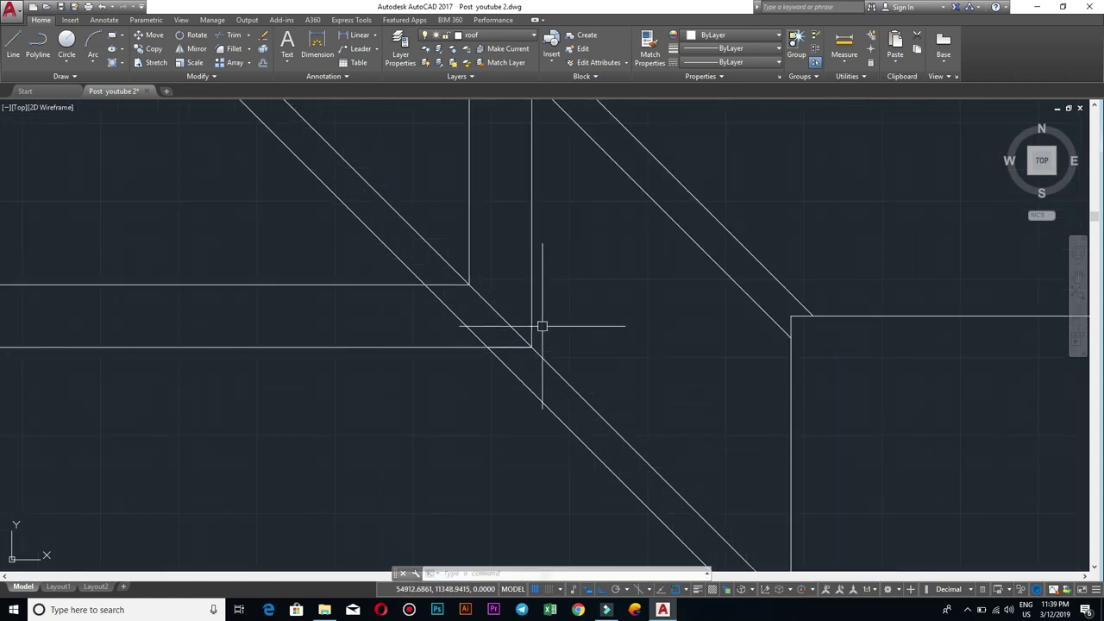
scroll(528, 324, "down", 2)
scroll(538, 319, "down", 3)
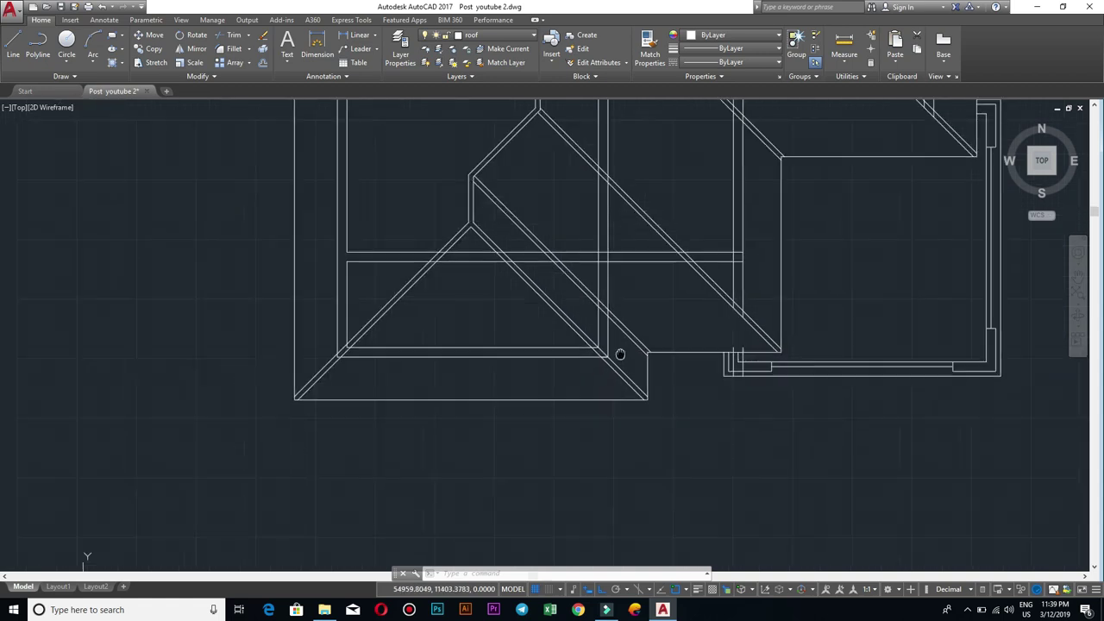
scroll(621, 355, "up", 2)
scroll(621, 355, "up", 2)
scroll(620, 354, "up", 2)
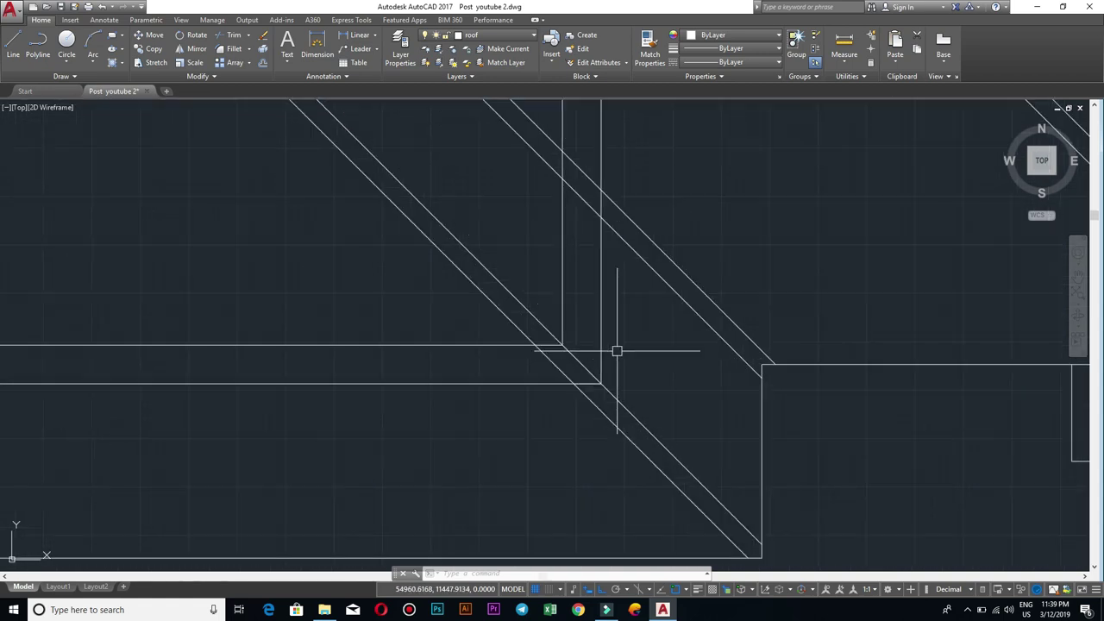
Step: Move the two vertical roof lines 72.85 units left onto the diagonal valley line
left_click(612, 298)
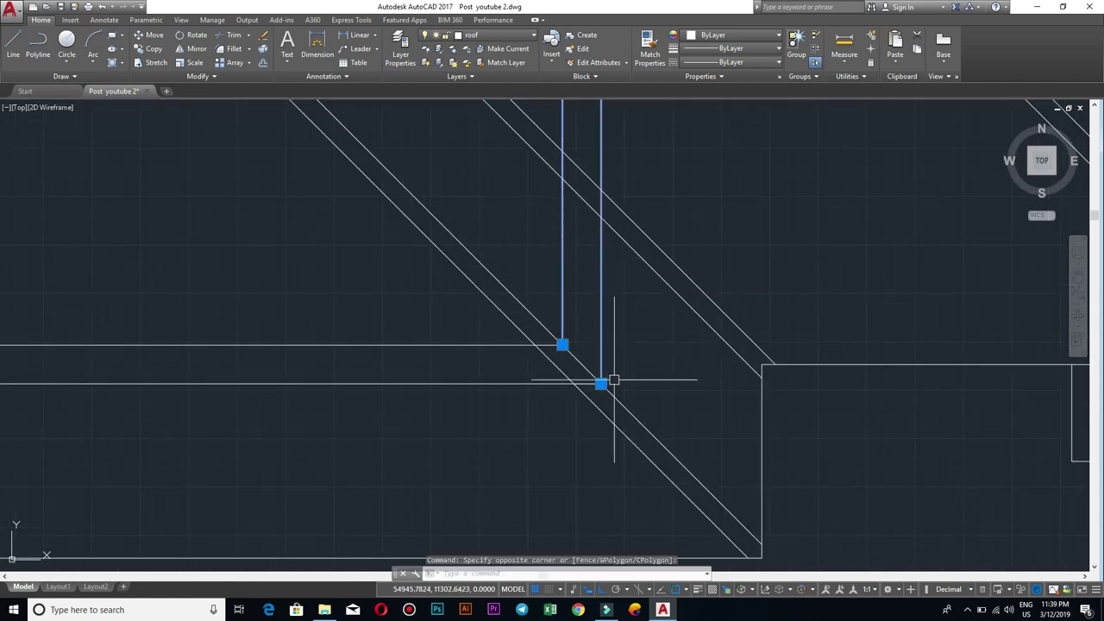
type("m")
key("Return")
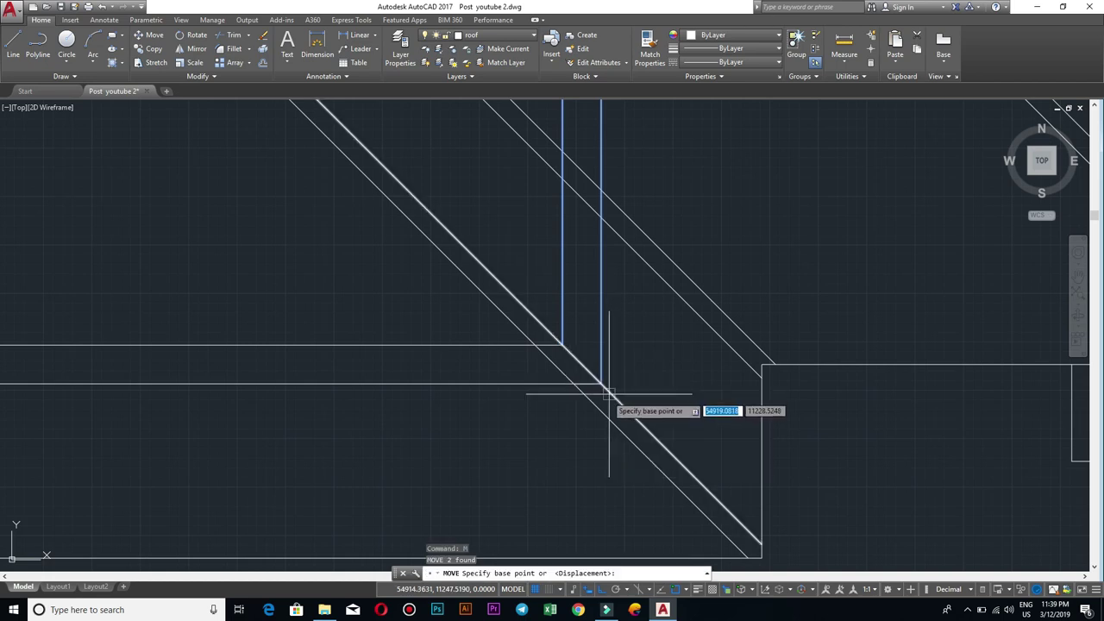
scroll(609, 392, "up", 6)
left_click(578, 347)
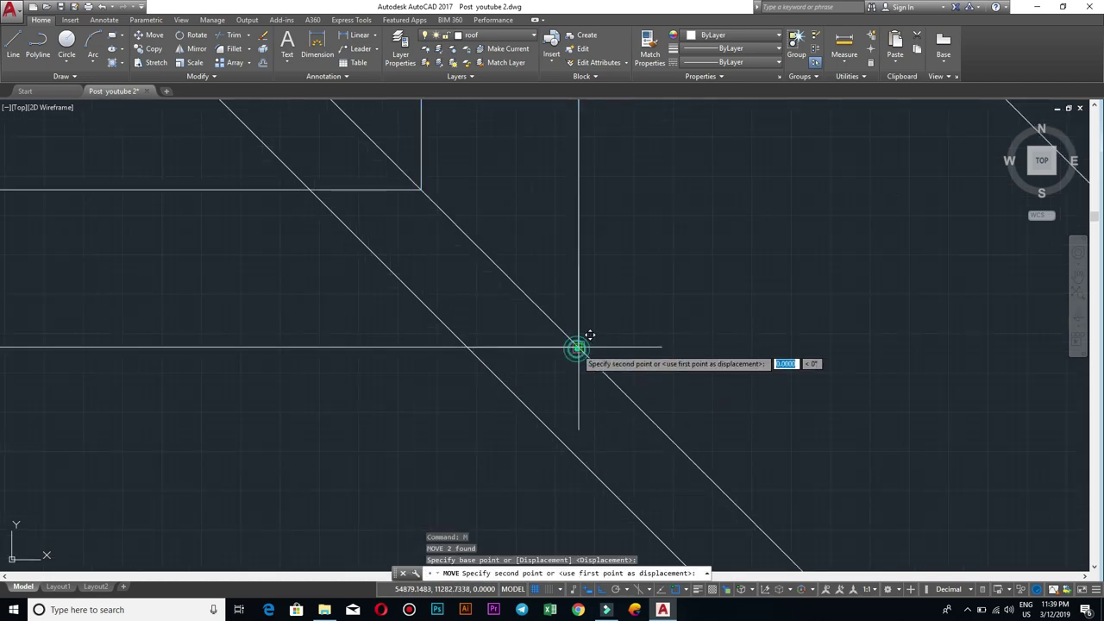
left_click(522, 345)
scroll(561, 316, "down", 4)
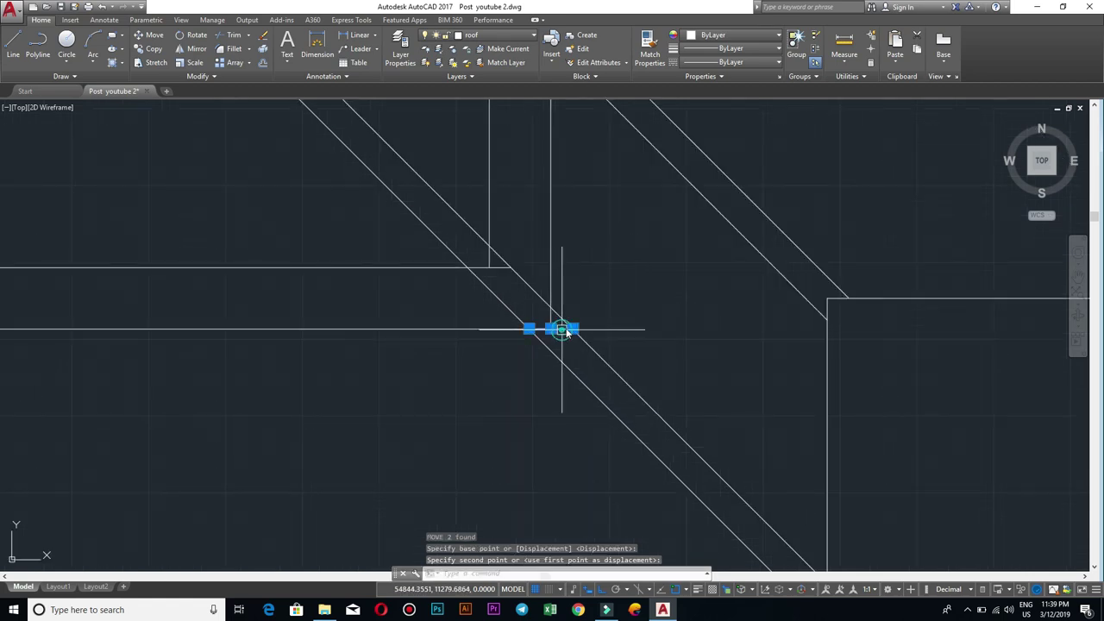
Step: Erase the short leftover horizontal line with E
left_click(607, 329)
type("e")
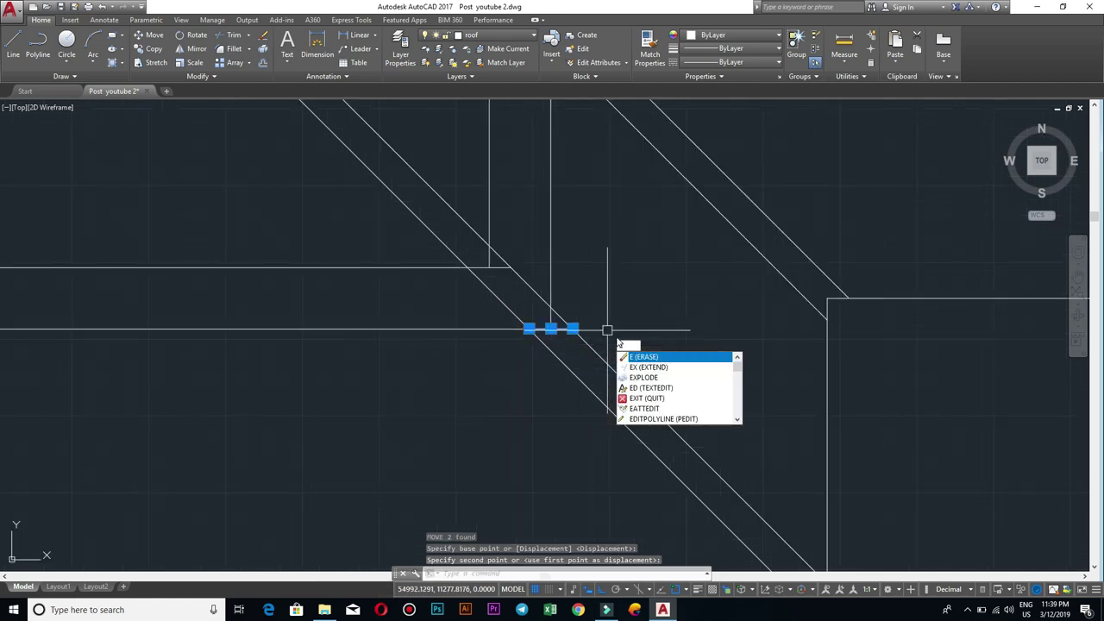
key("Return")
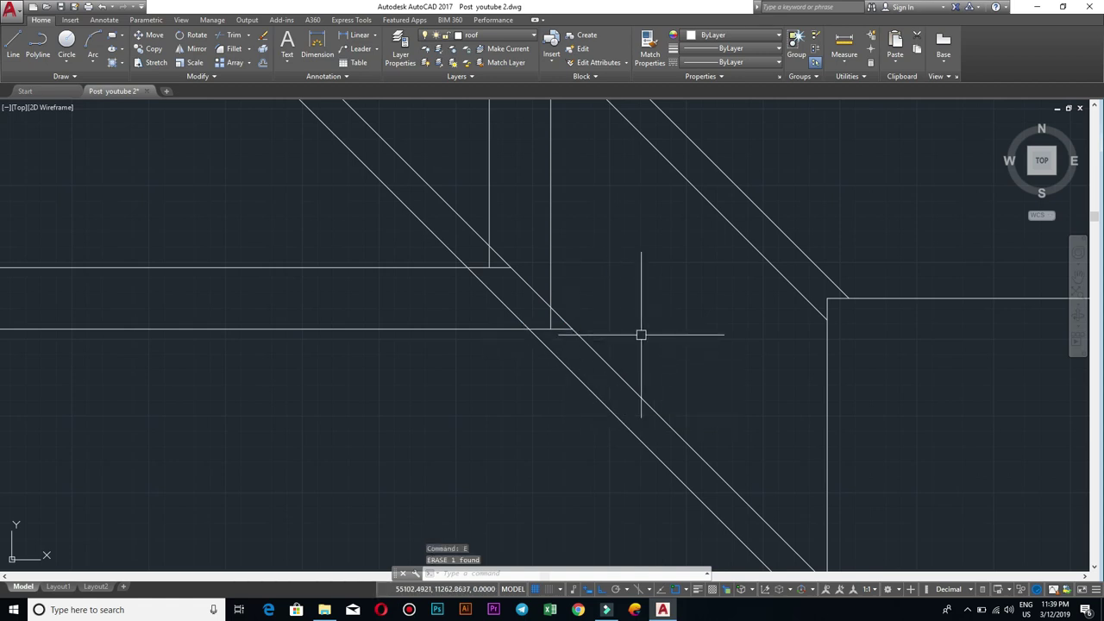
Step: Trim the short horizontal stub at the diagonal, undoing one wrong trim first
type("tr")
key("Return")
scroll(635, 333, "up", 4)
left_click(463, 325)
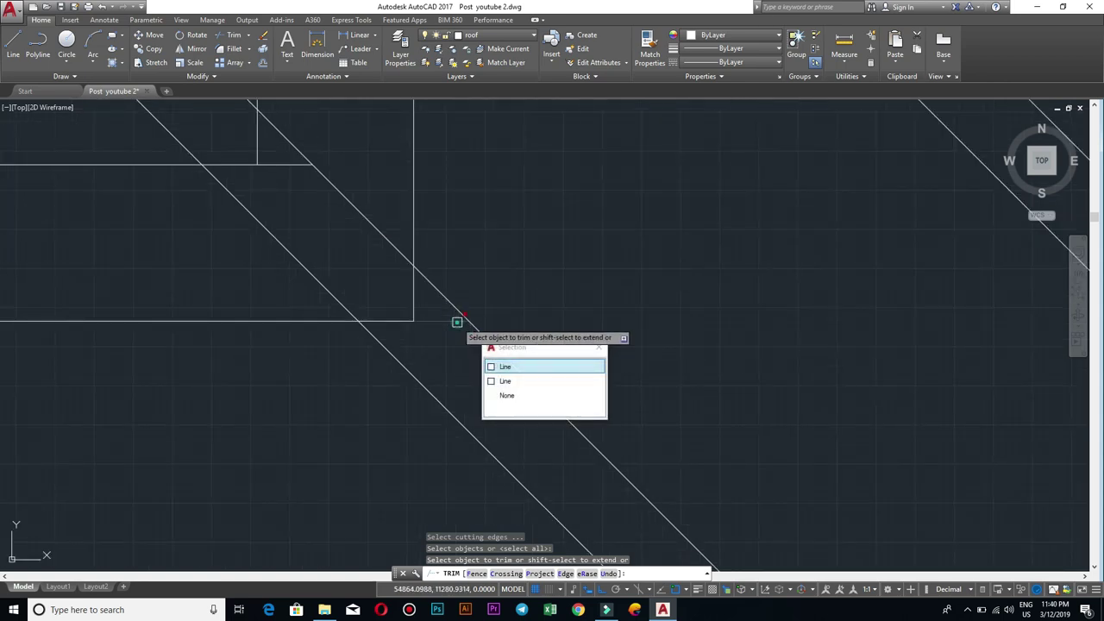
left_click(506, 365)
scroll(500, 319, "down", 4)
key("ctrl+z")
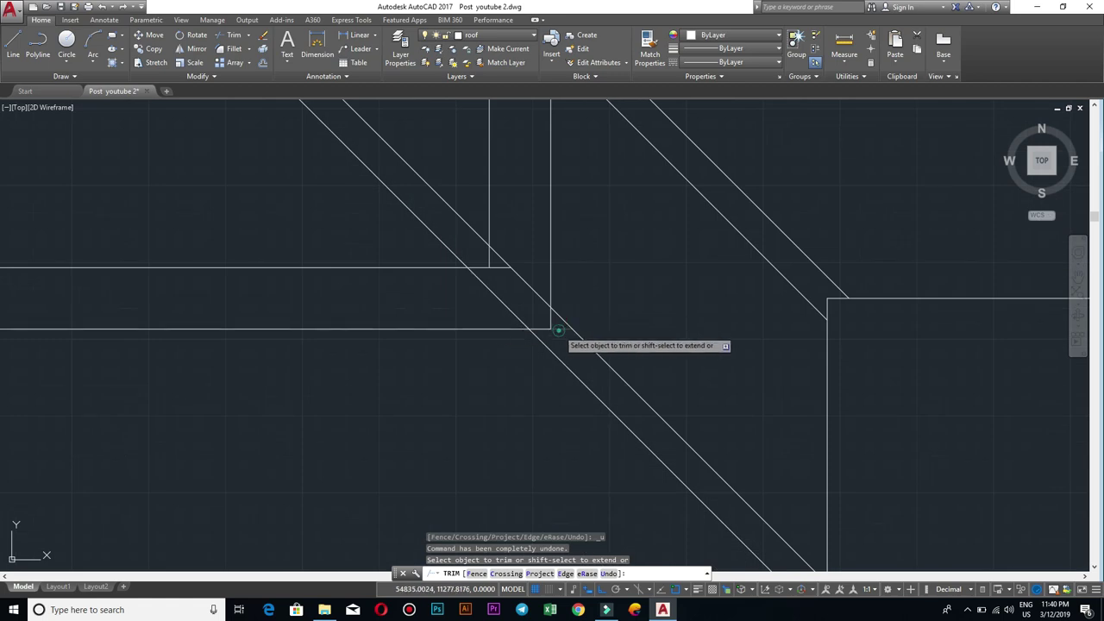
left_click(499, 267)
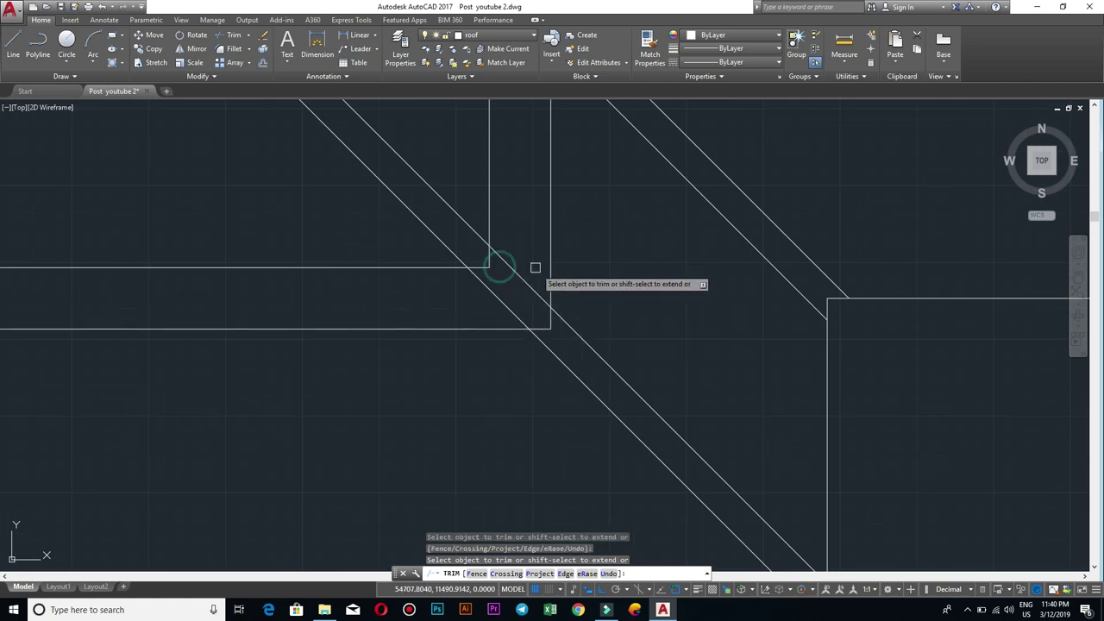
scroll(534, 267, "down", 2)
key("Escape")
Step: Pan right to inspect the roof's right side, then back toward the central hip lines
scroll(604, 363, "down", 3)
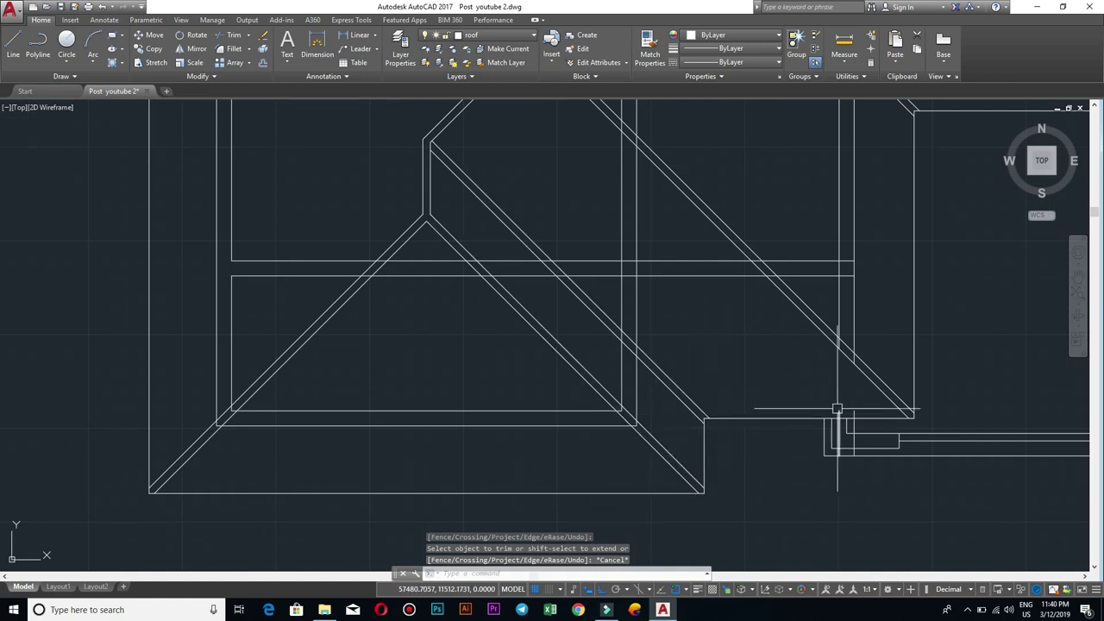
middle_click_drag(837, 409, 638, 422)
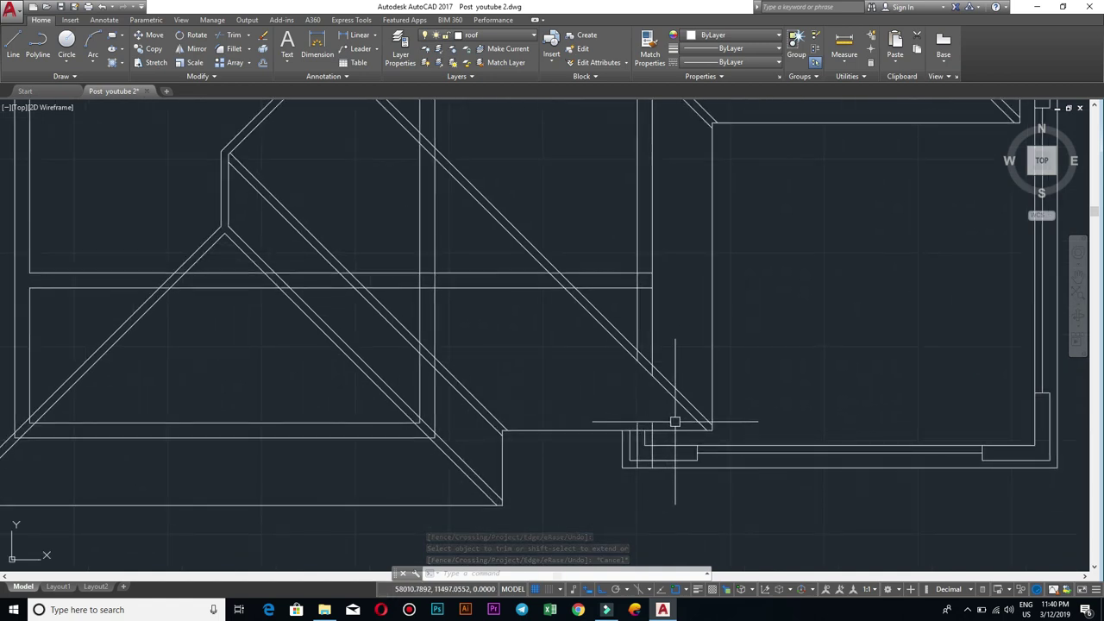
middle_click_drag(609, 402, 832, 408)
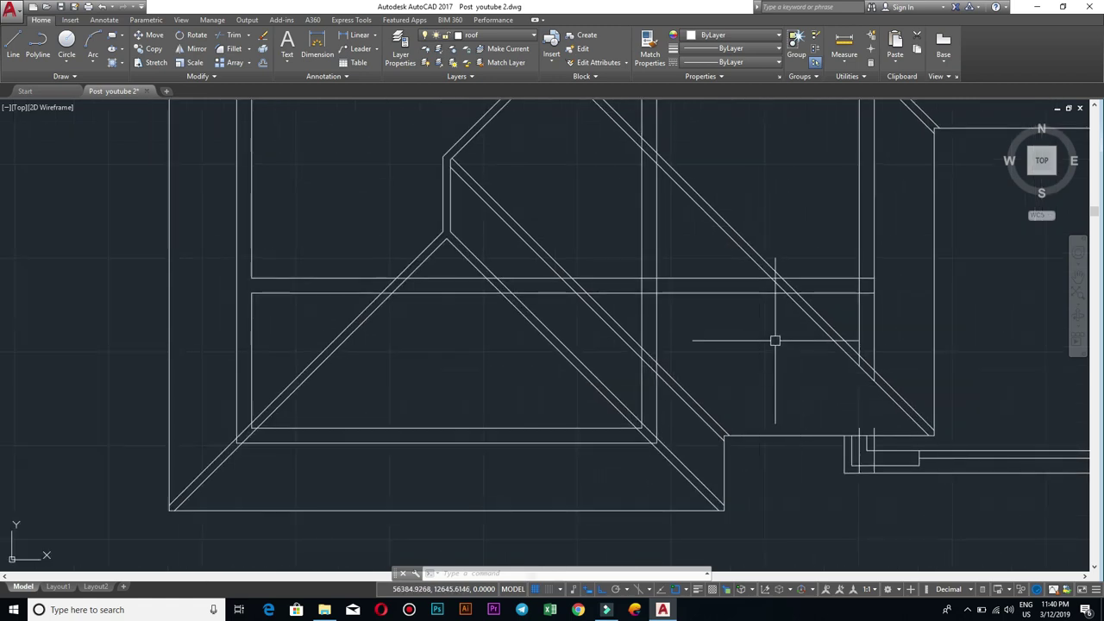
Step: Copy the two horizontal roof lines straight down from their right end, adding a parallel pair
left_click(717, 304)
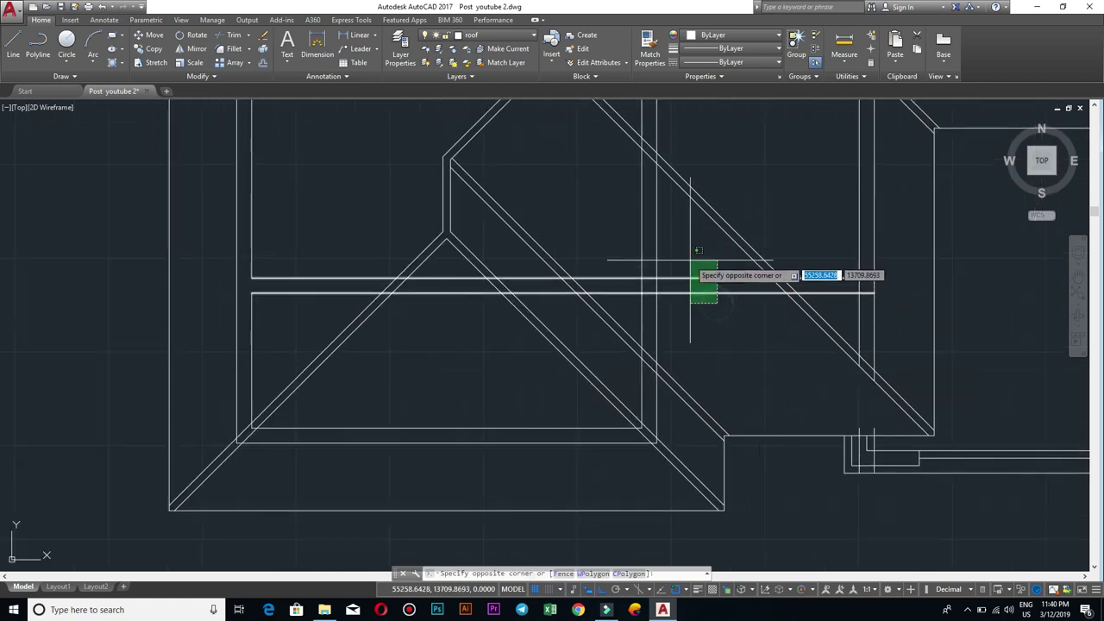
left_click(690, 260)
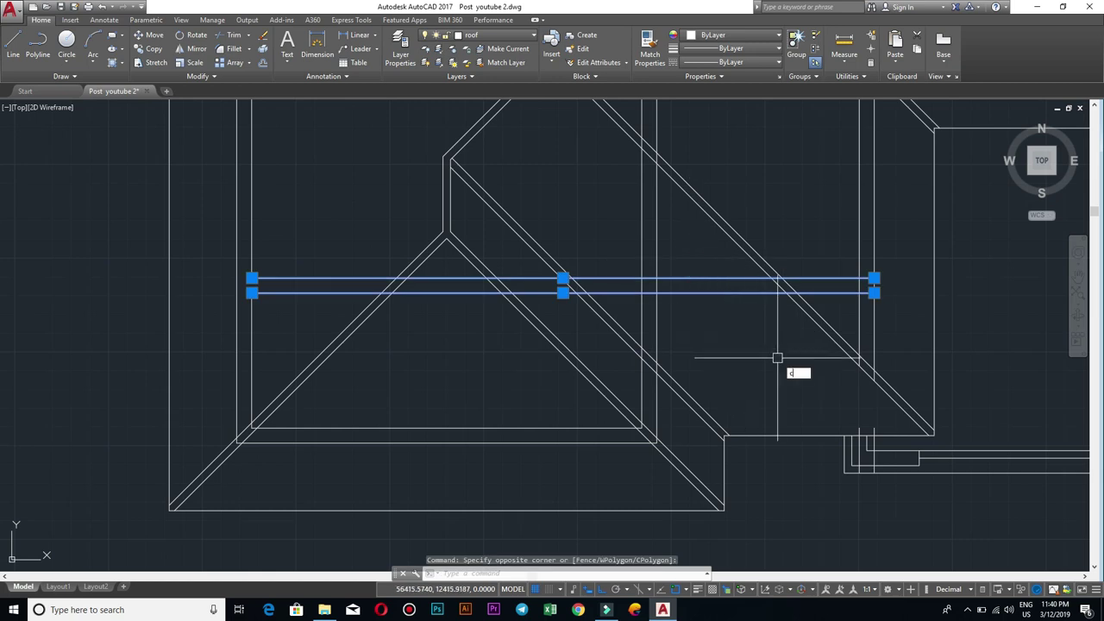
type("o")
key("Return")
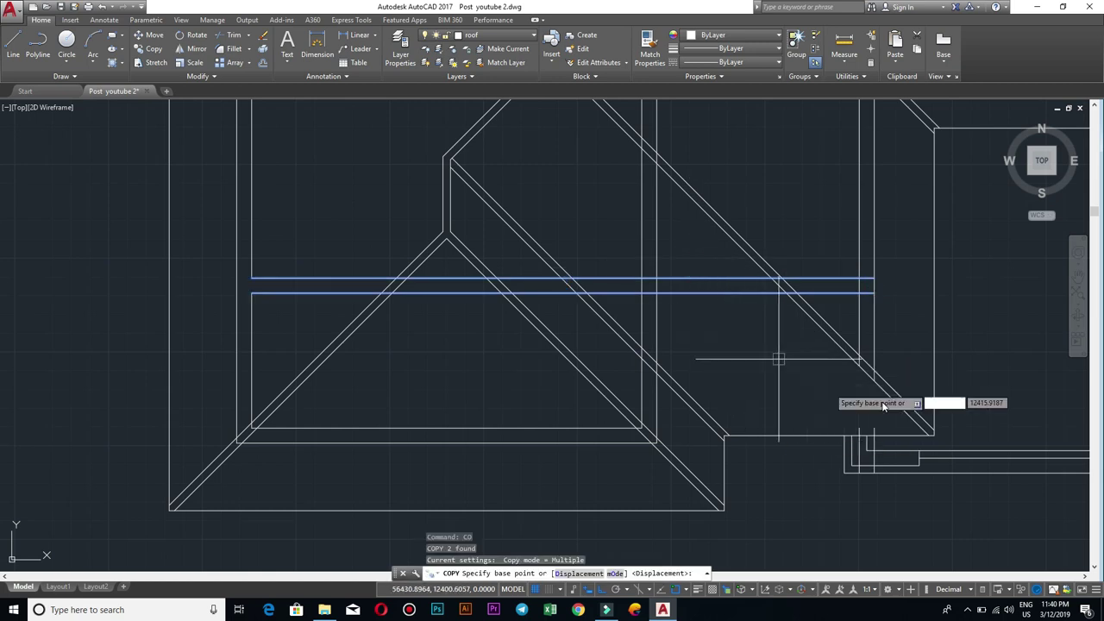
scroll(909, 331, "up", 2)
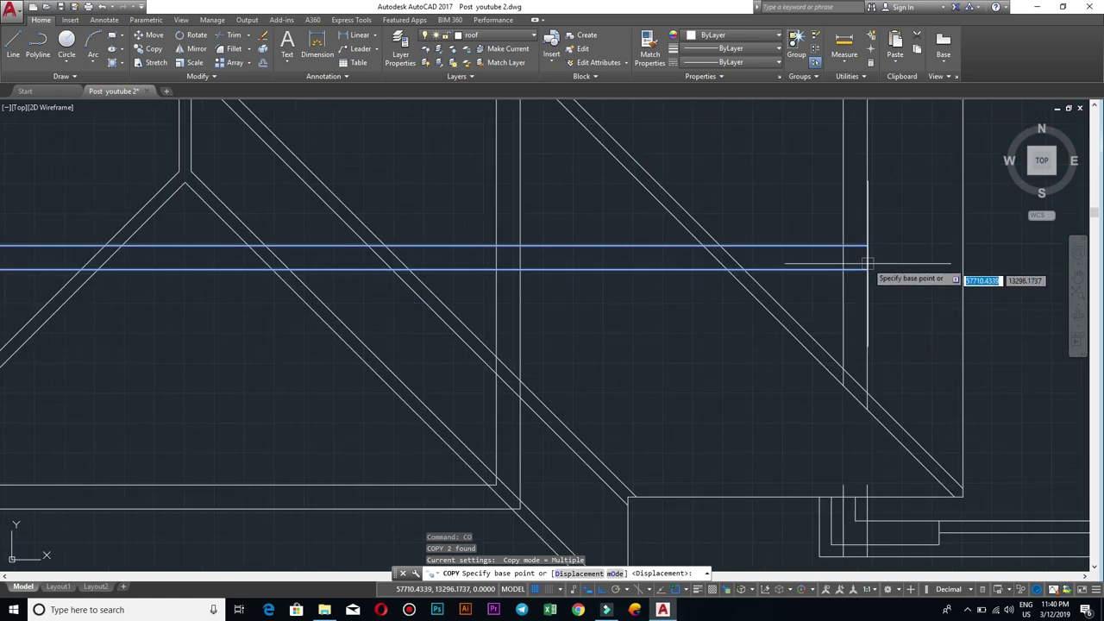
left_click(866, 269)
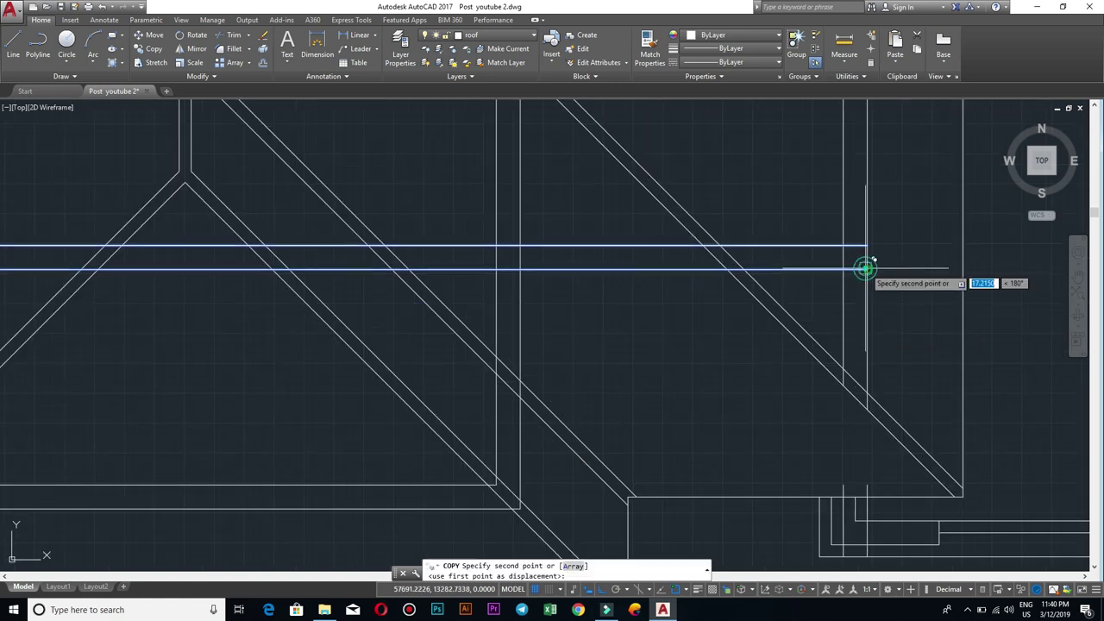
left_click(866, 409)
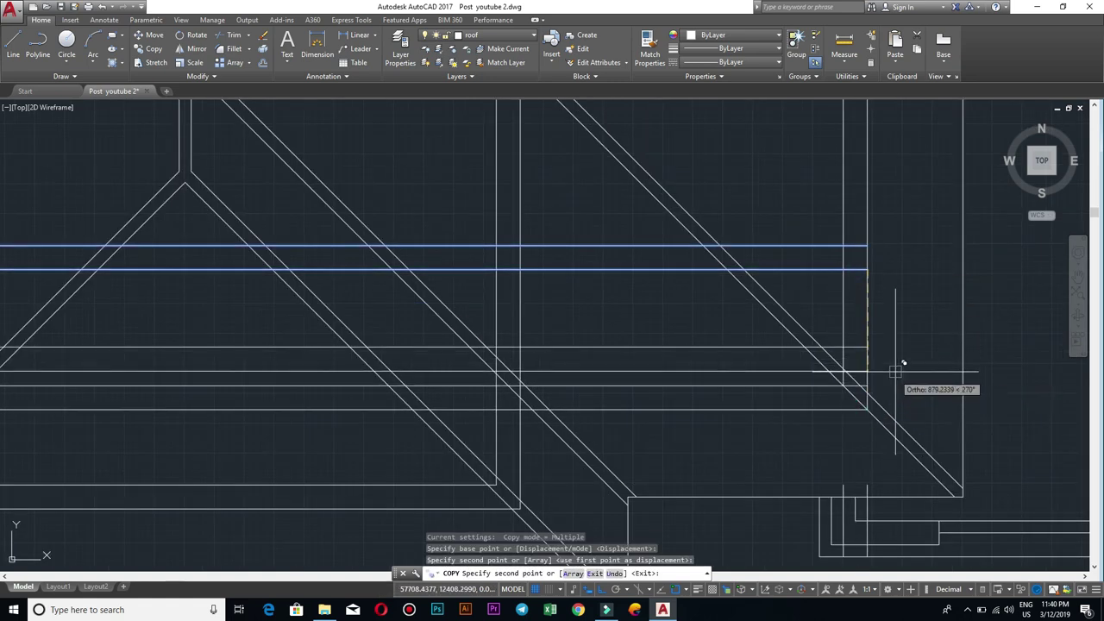
key("Escape")
scroll(886, 390, "up", 4)
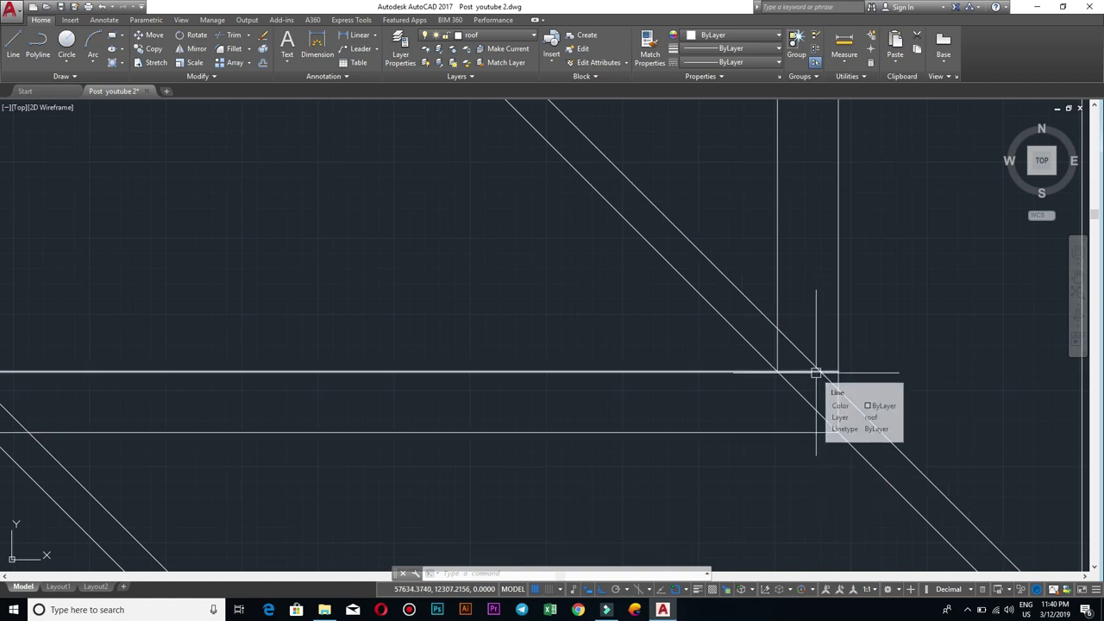
scroll(816, 372, "down", 3)
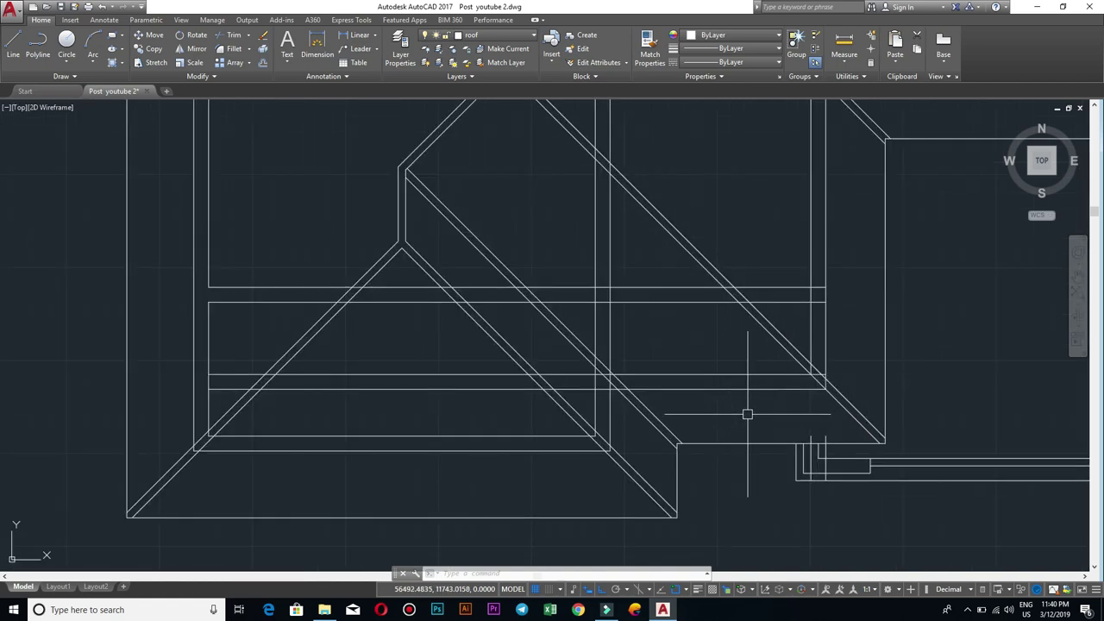
Step: Trim the vertical wall stubs past the eave lines at the lower right corner
middle_click_drag(794, 415, 683, 420)
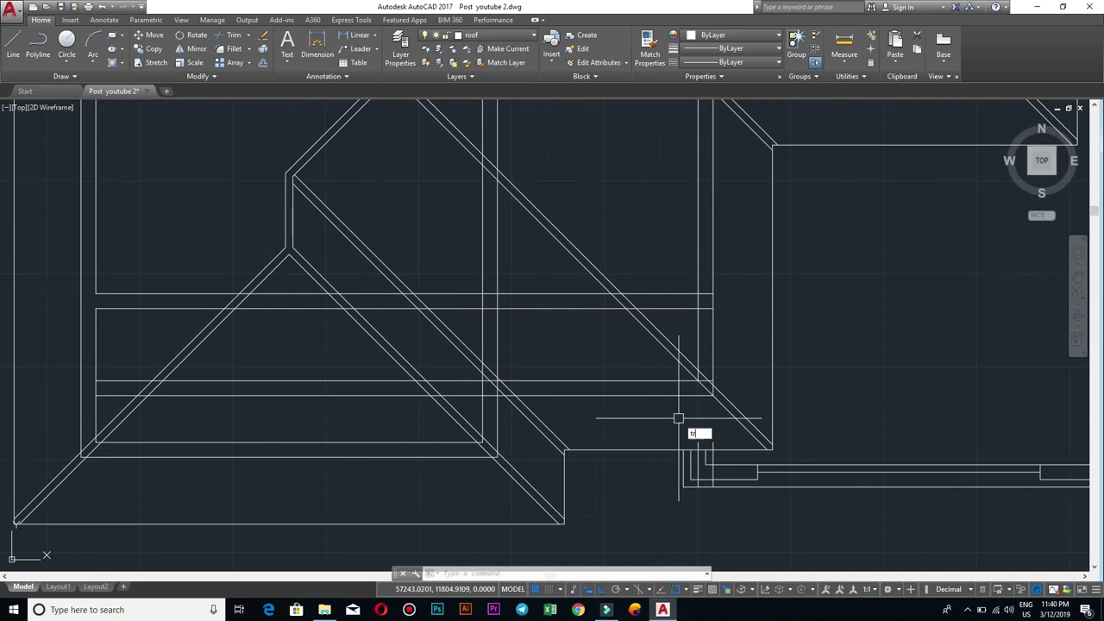
key("Return")
key("Return")
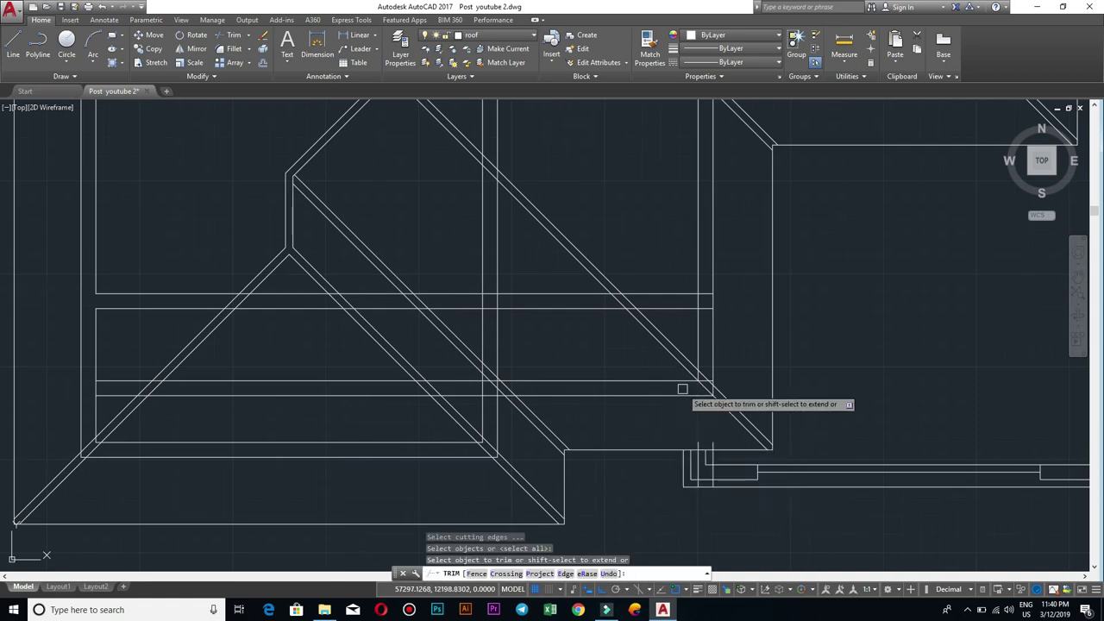
middle_click_drag(284, 405, 664, 416)
scroll(547, 412, "up", 2)
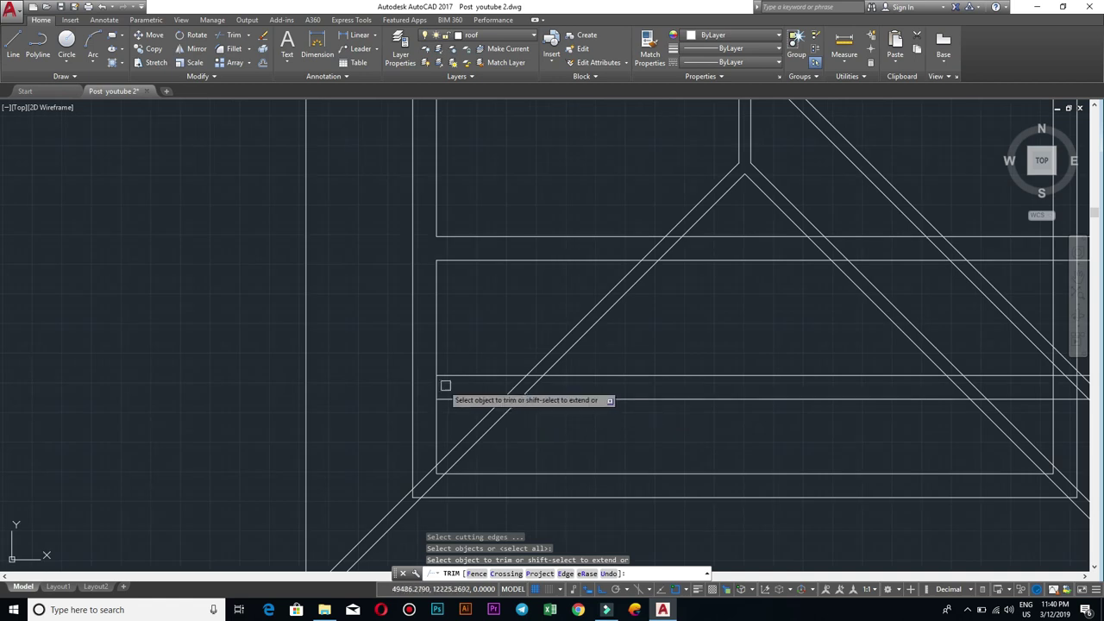
scroll(434, 386, "down", 3)
scroll(629, 419, "up", 2)
scroll(748, 385, "up", 1)
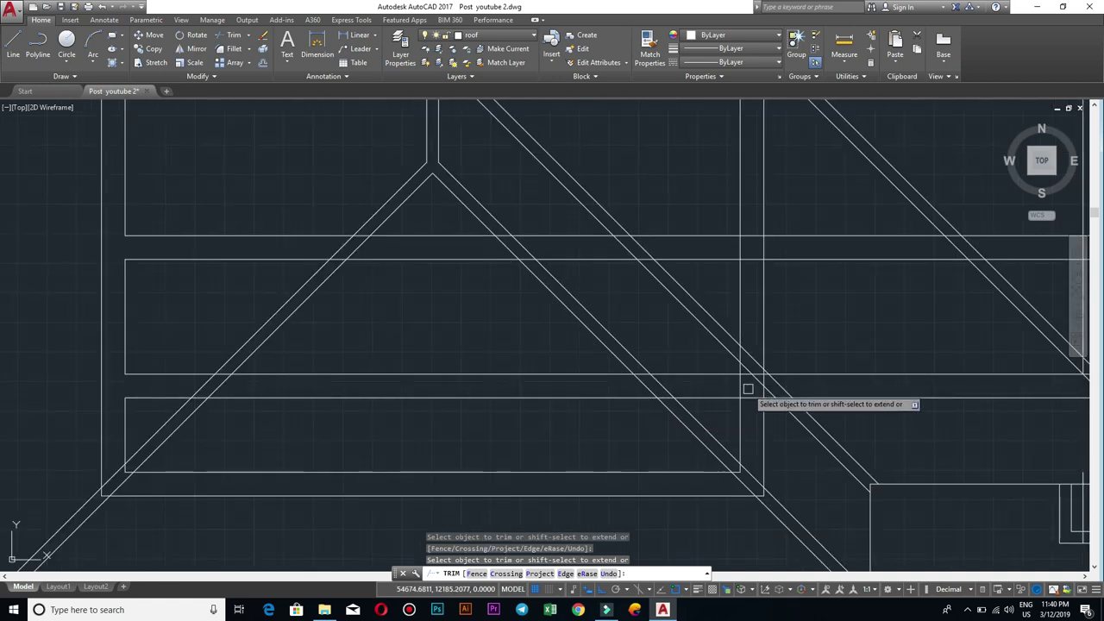
scroll(748, 389, "up", 2)
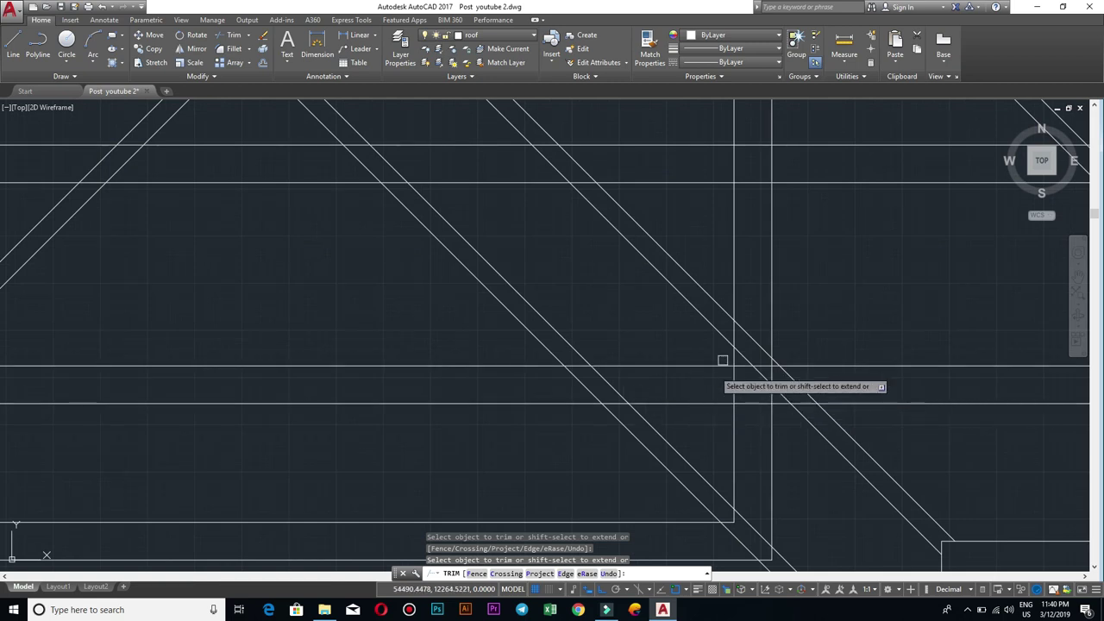
left_click(733, 385)
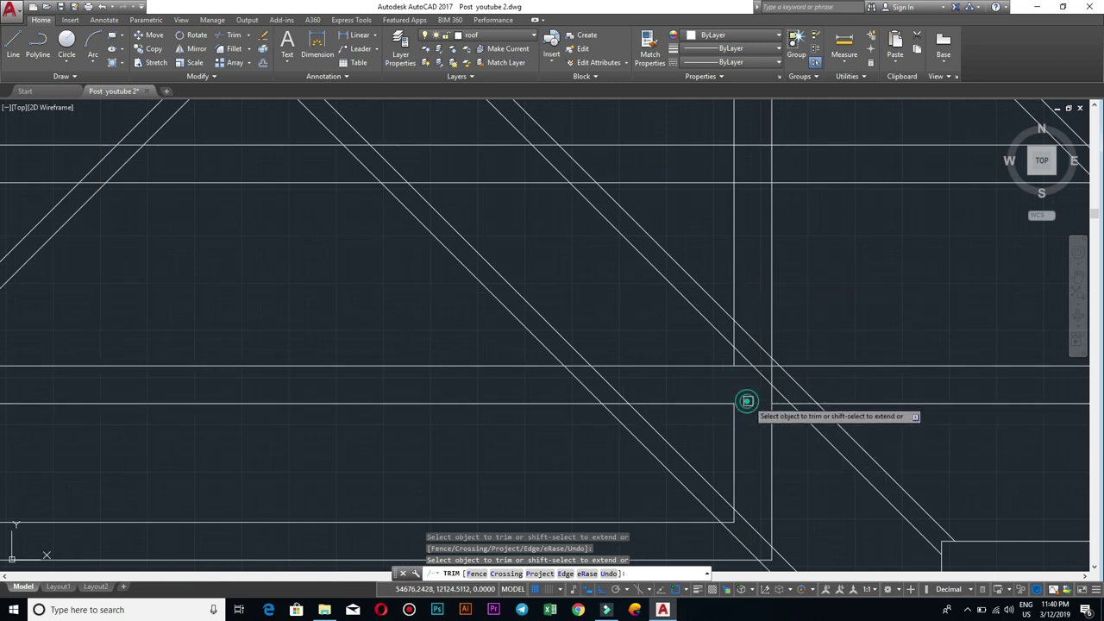
scroll(767, 394, "up", 6)
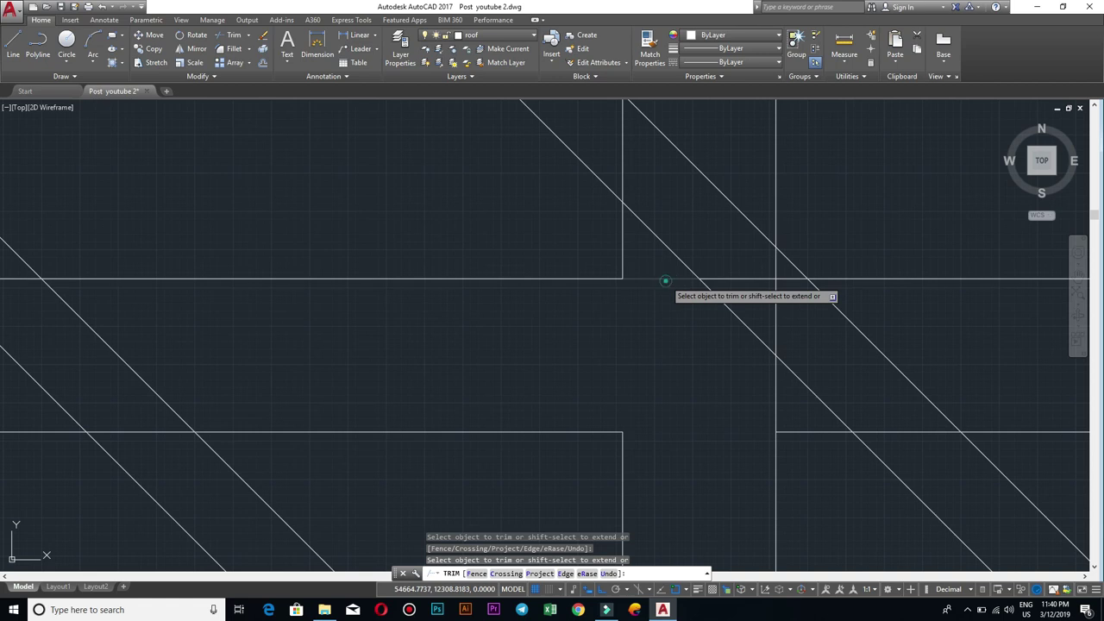
left_click_drag(770, 410, 781, 414)
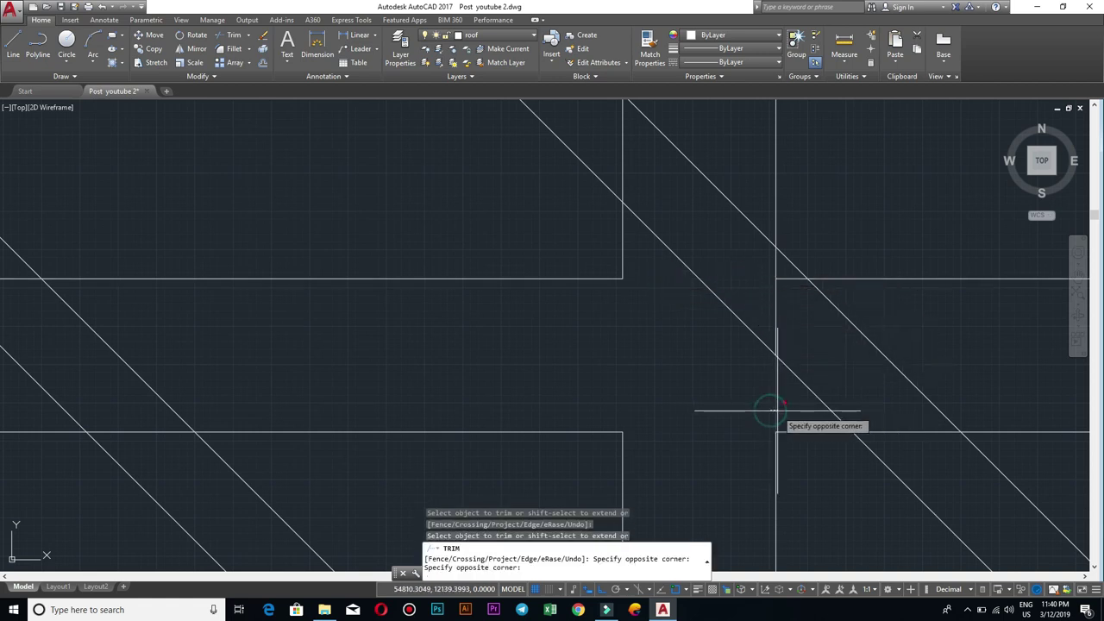
scroll(776, 312, "down", 2)
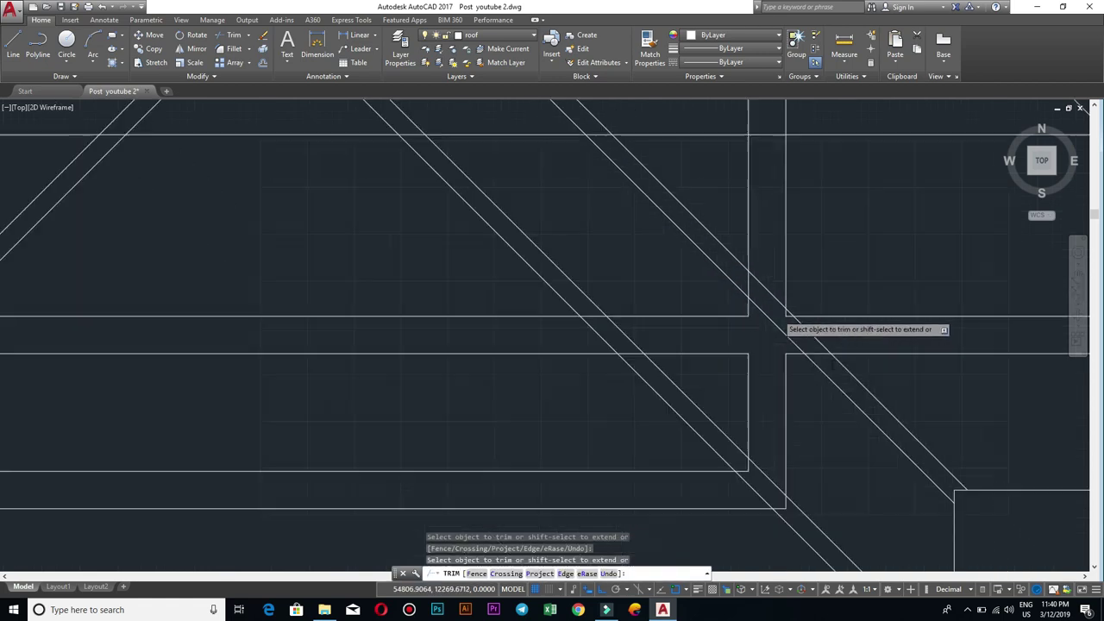
scroll(776, 312, "down", 2)
scroll(740, 414, "down", 2)
scroll(781, 412, "up", 3)
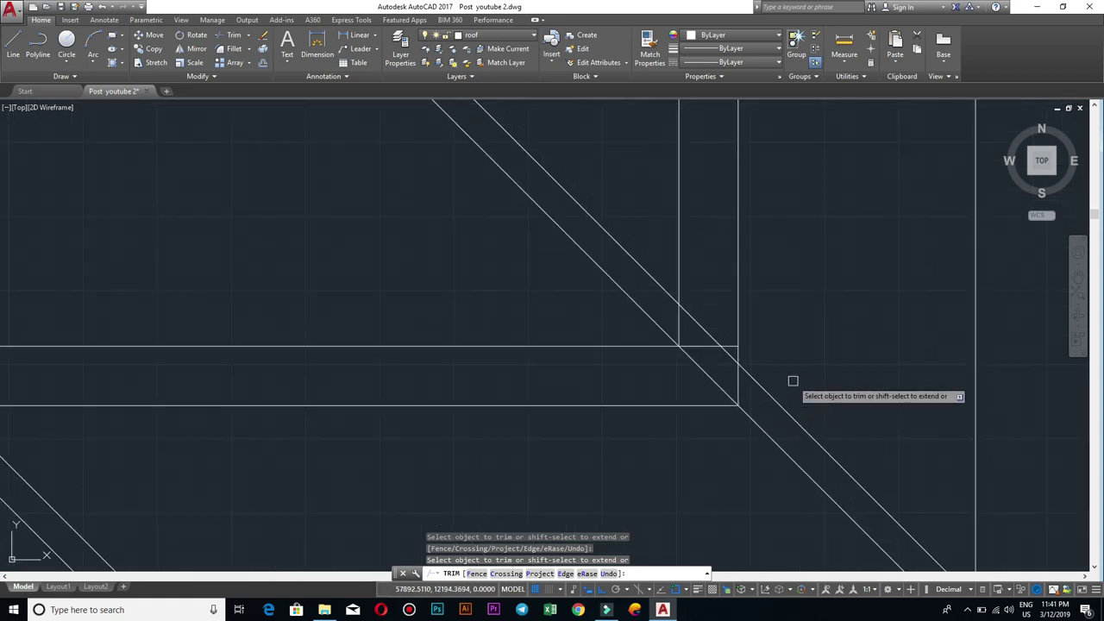
key("Escape")
type("TR")
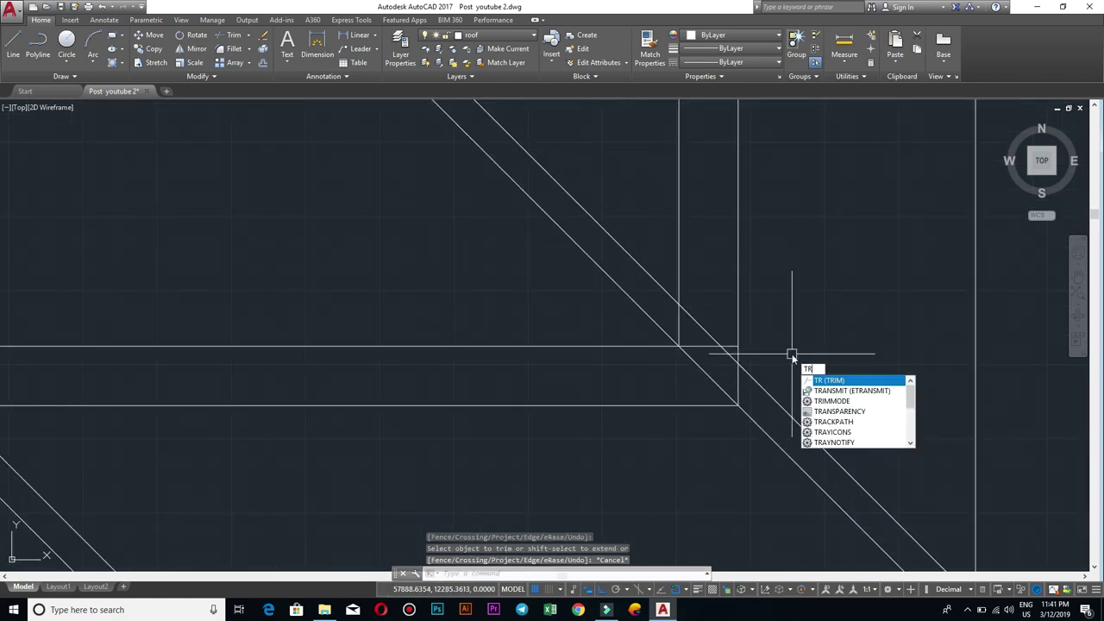
Step: Trim the horizontal eave line end extending beyond the corner
key("Return")
key("Return")
scroll(722, 354, "up", 2)
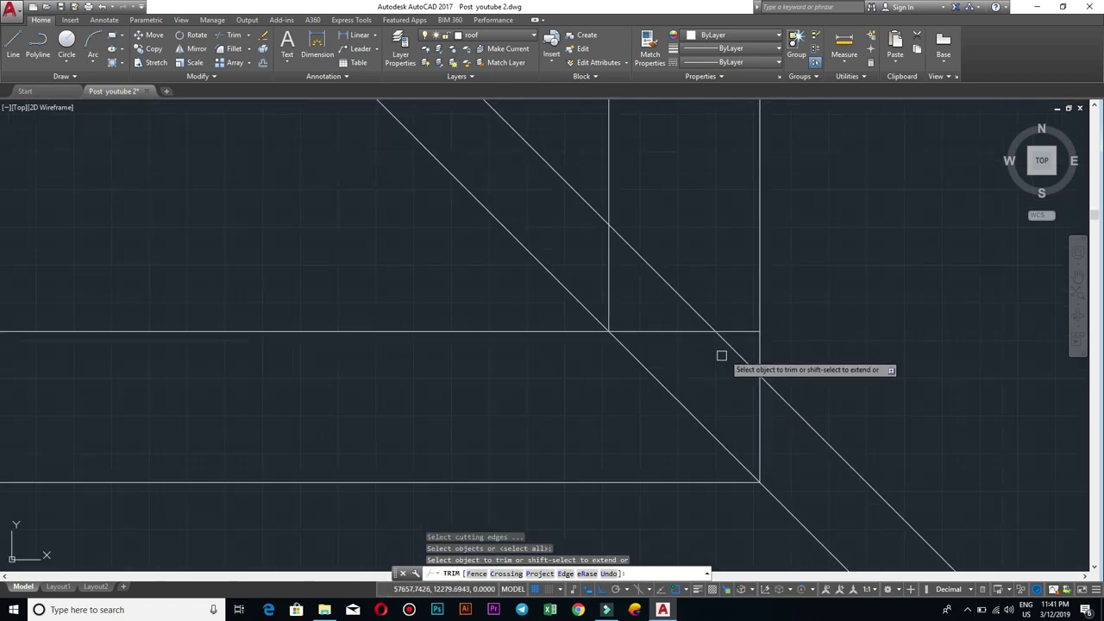
left_click(742, 331)
scroll(716, 348, "down", 2)
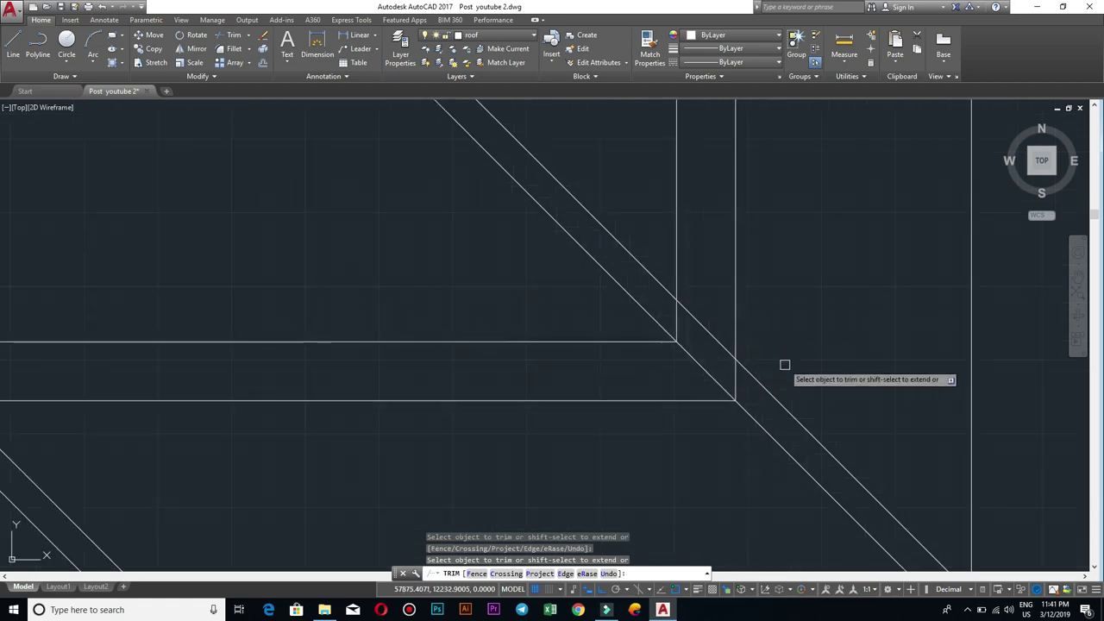
key("Escape")
scroll(733, 358, "up", 2)
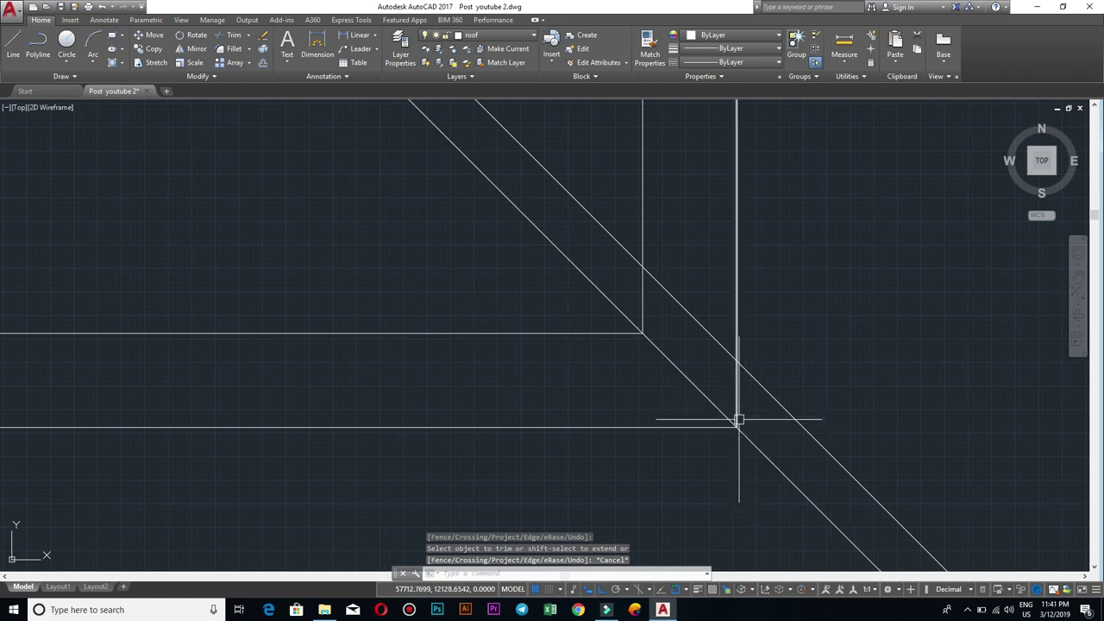
left_click(584, 427)
left_click(524, 362)
left_click(444, 283)
left_click(625, 463)
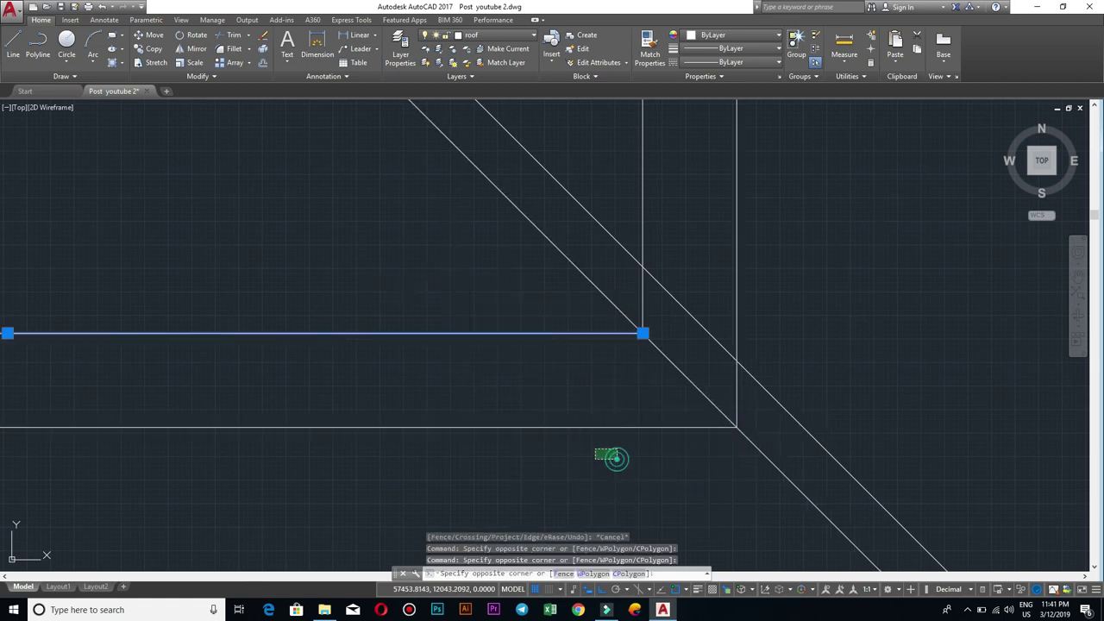
left_click(562, 411)
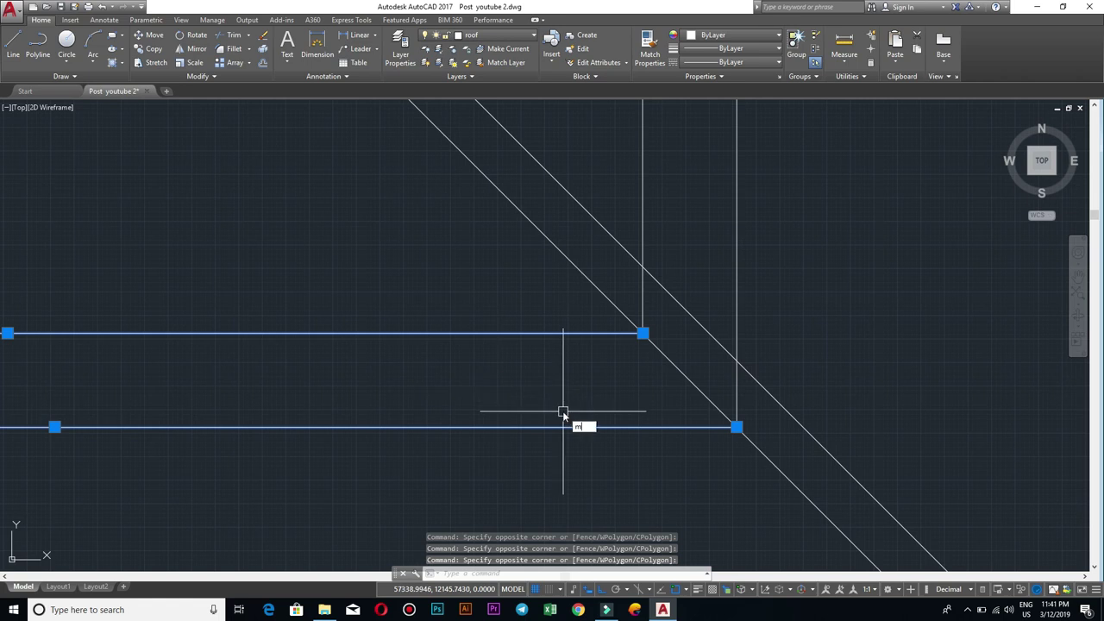
key("Return")
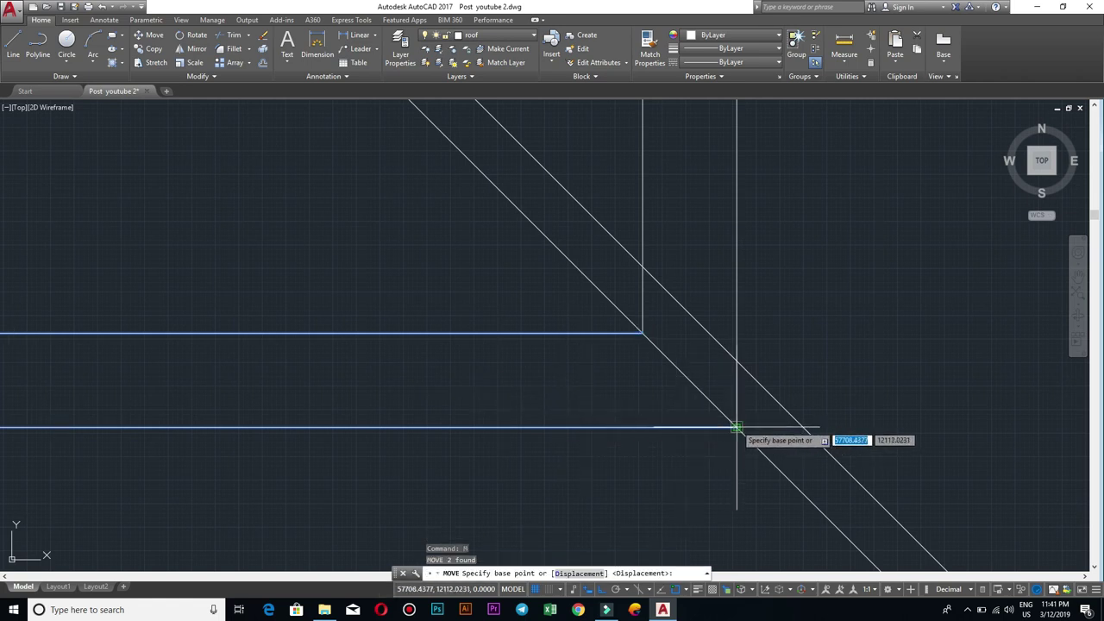
left_click(736, 427)
type("100")
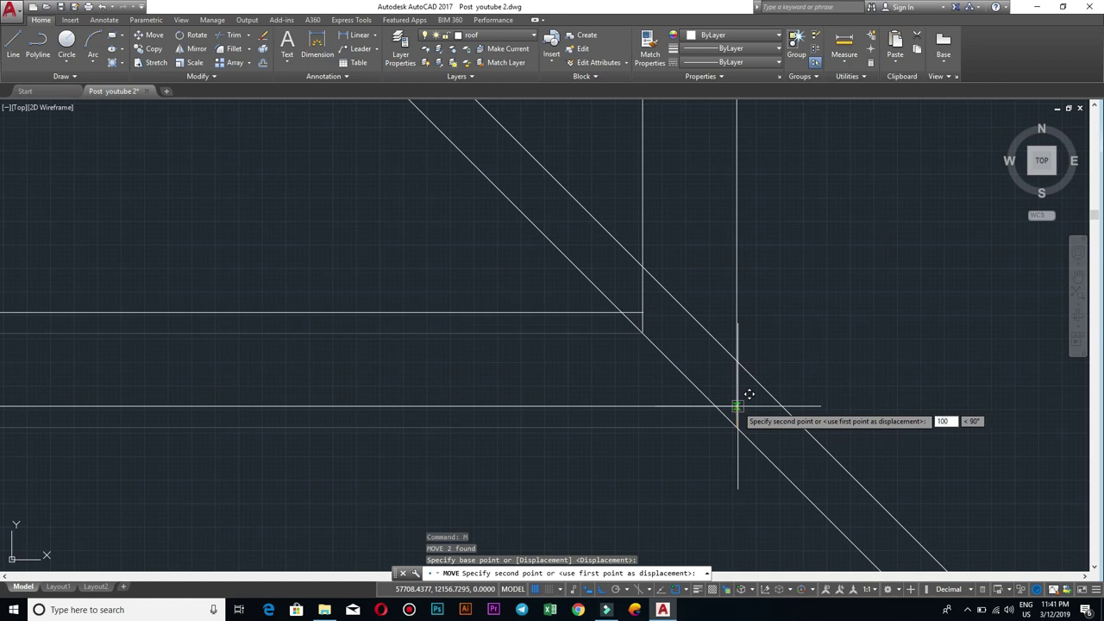
key("Return")
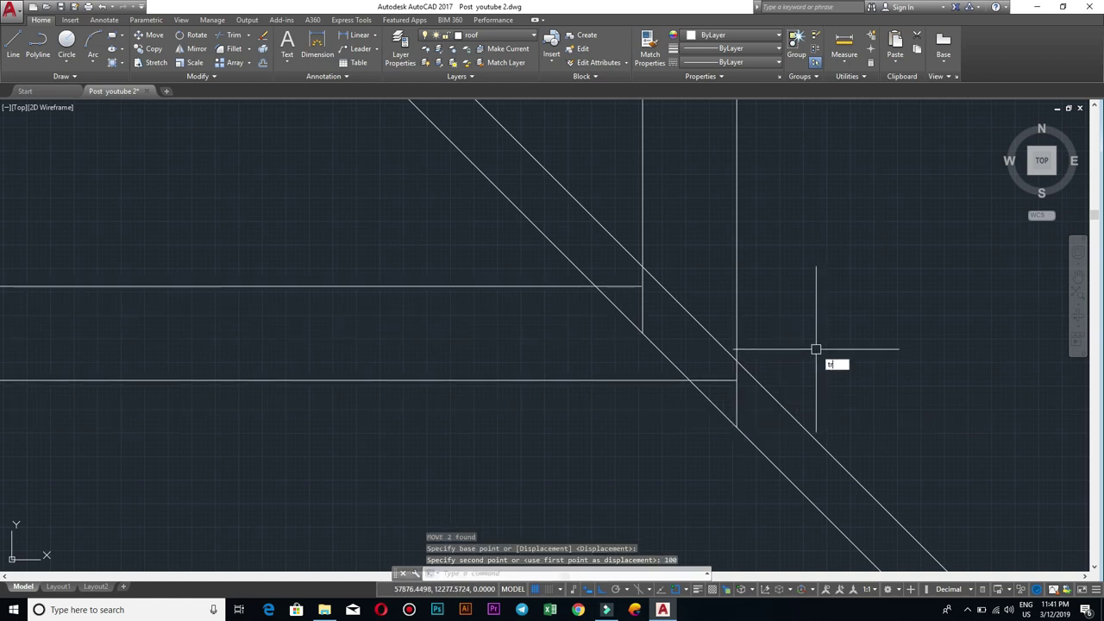
key("Return")
key("Return")
left_click(737, 399)
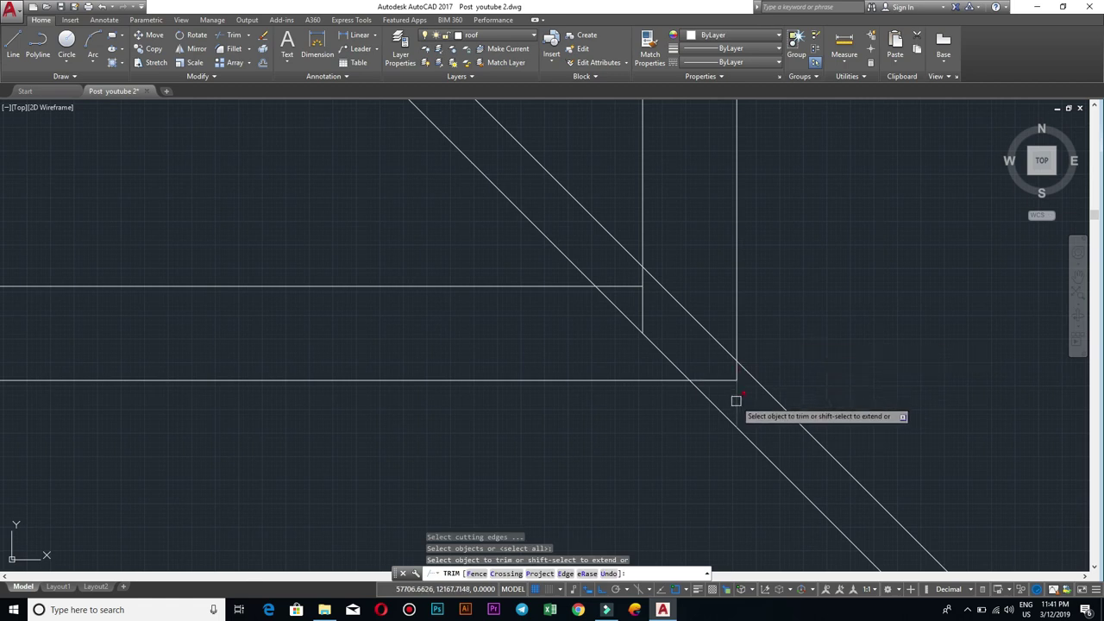
scroll(732, 387, "up", 3)
scroll(747, 373, "down", 1)
scroll(749, 375, "down", 1)
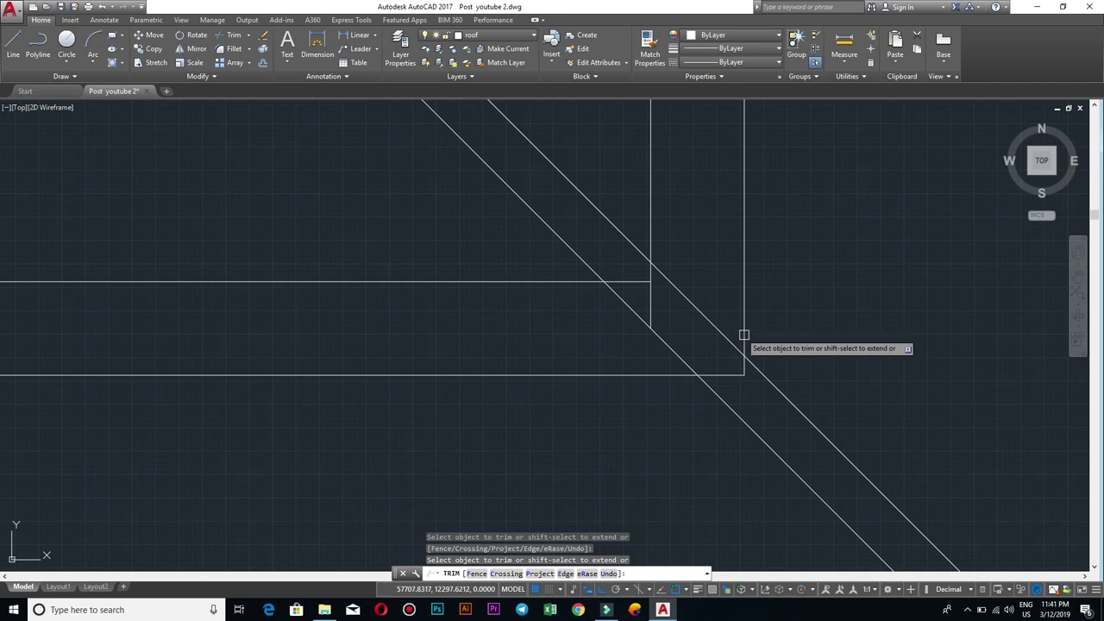
key("ctrl+z")
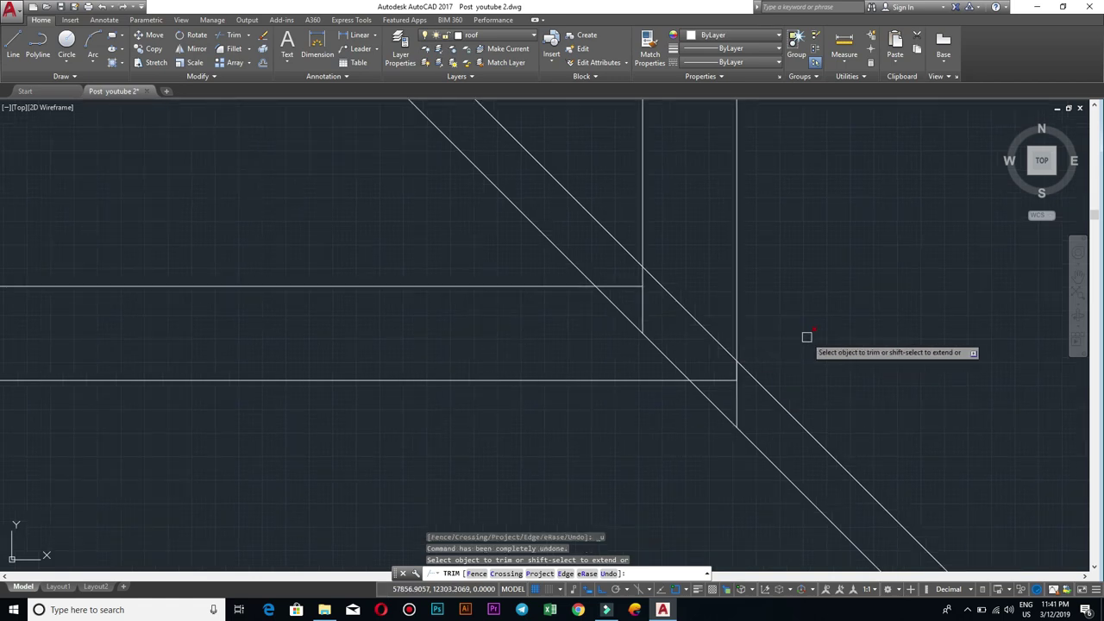
key("Escape")
key("ctrl+z")
key("ctrl+z")
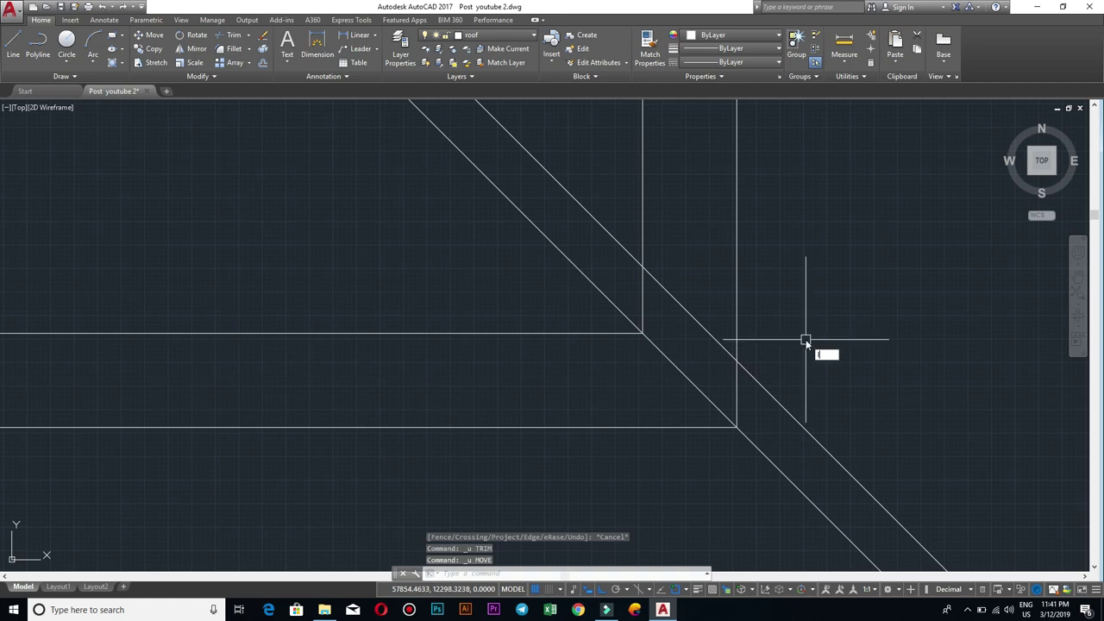
type("l")
key("Return")
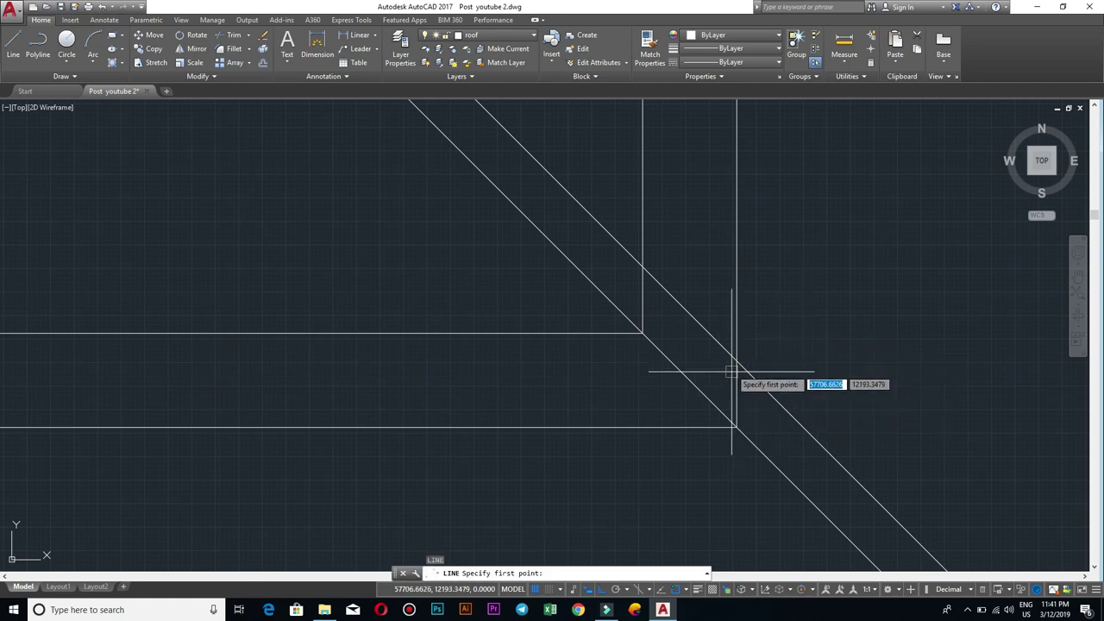
left_click(737, 400)
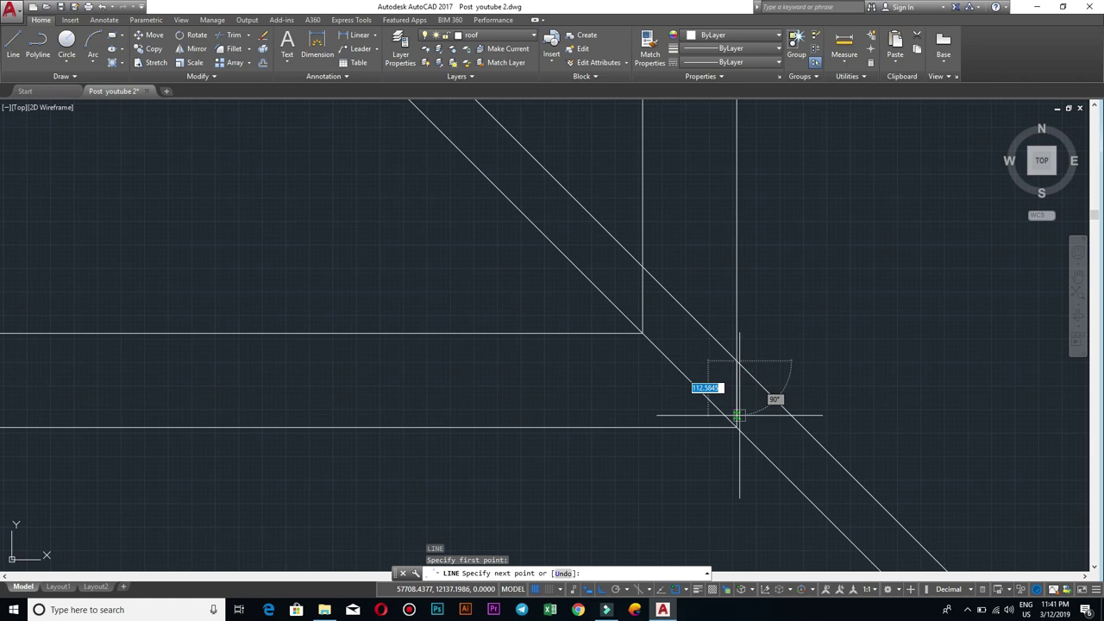
key("Escape")
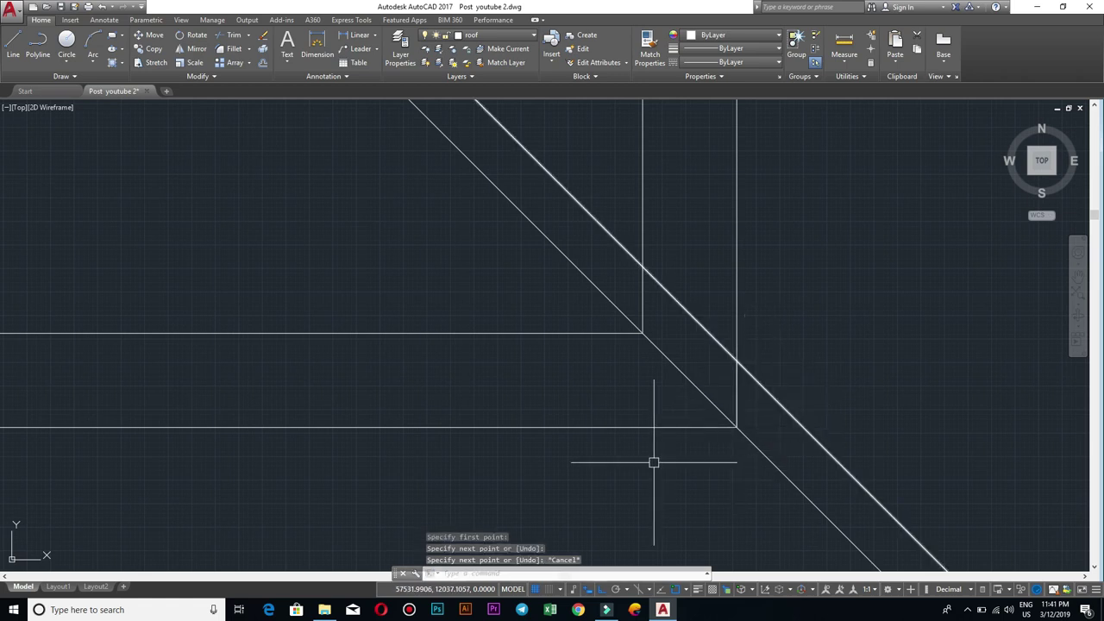
left_click(653, 461)
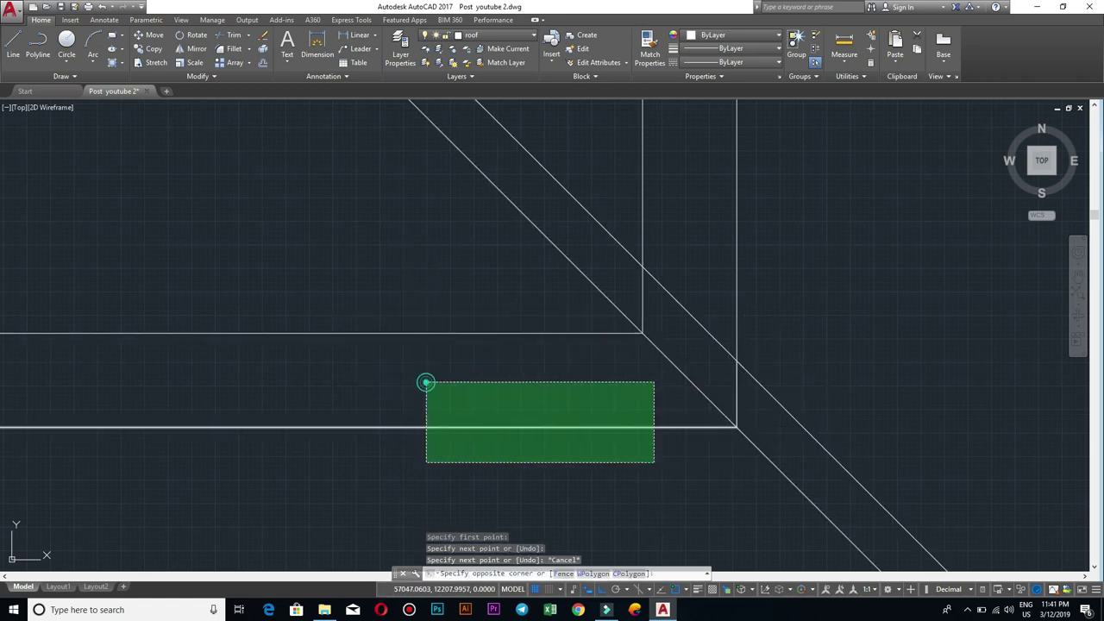
Step: Move the lower and upper horizontal eave lines slightly higher
left_click(424, 381)
left_click(433, 380)
left_click(413, 326)
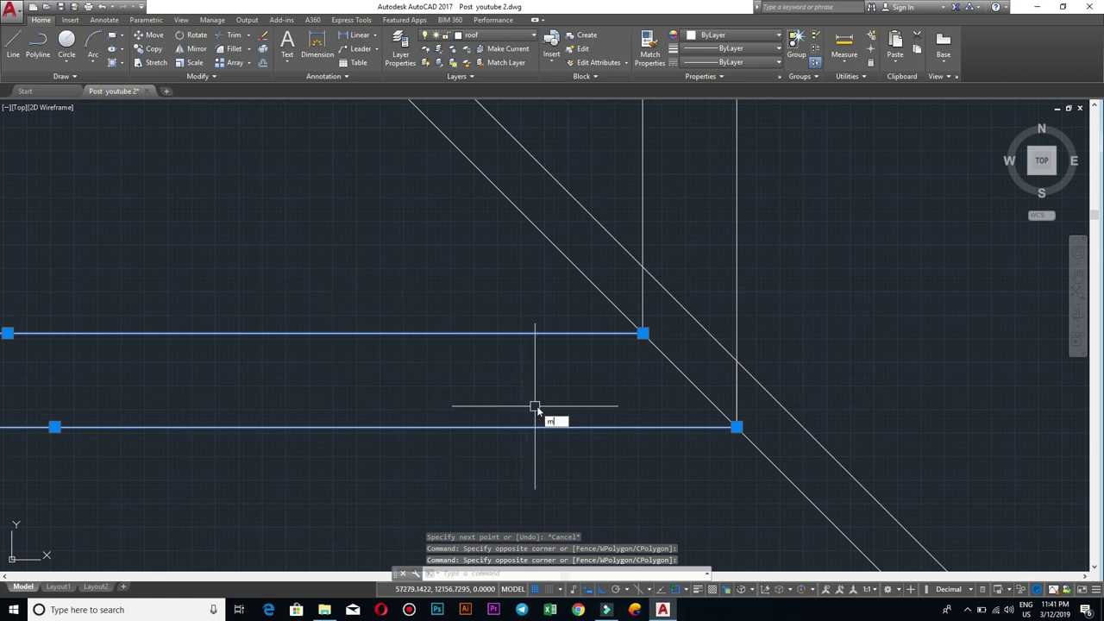
key("Return")
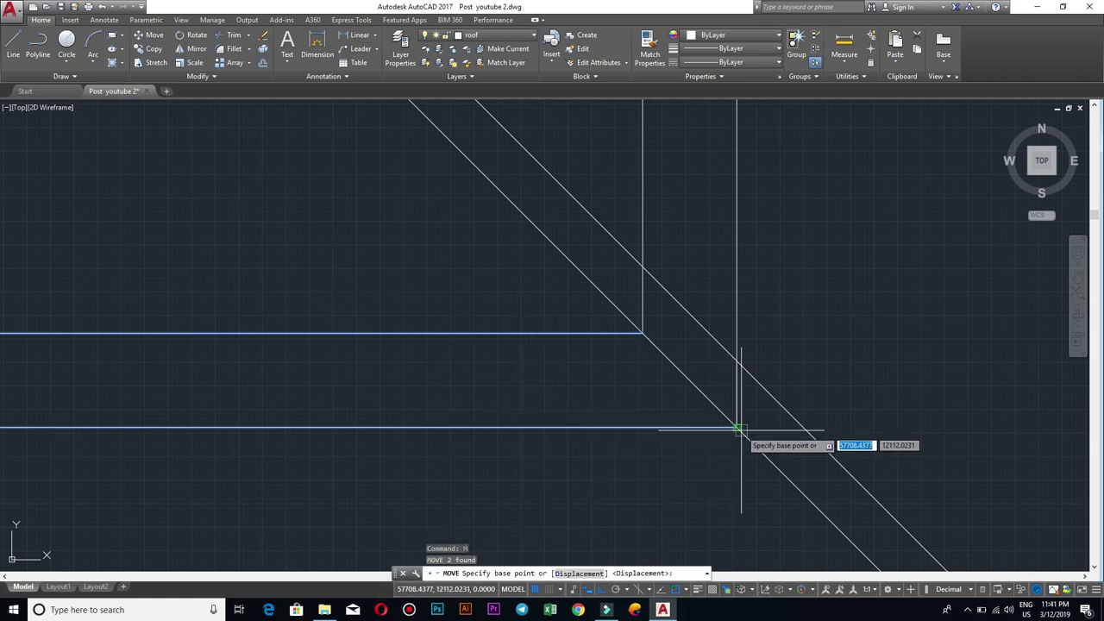
left_click(738, 428)
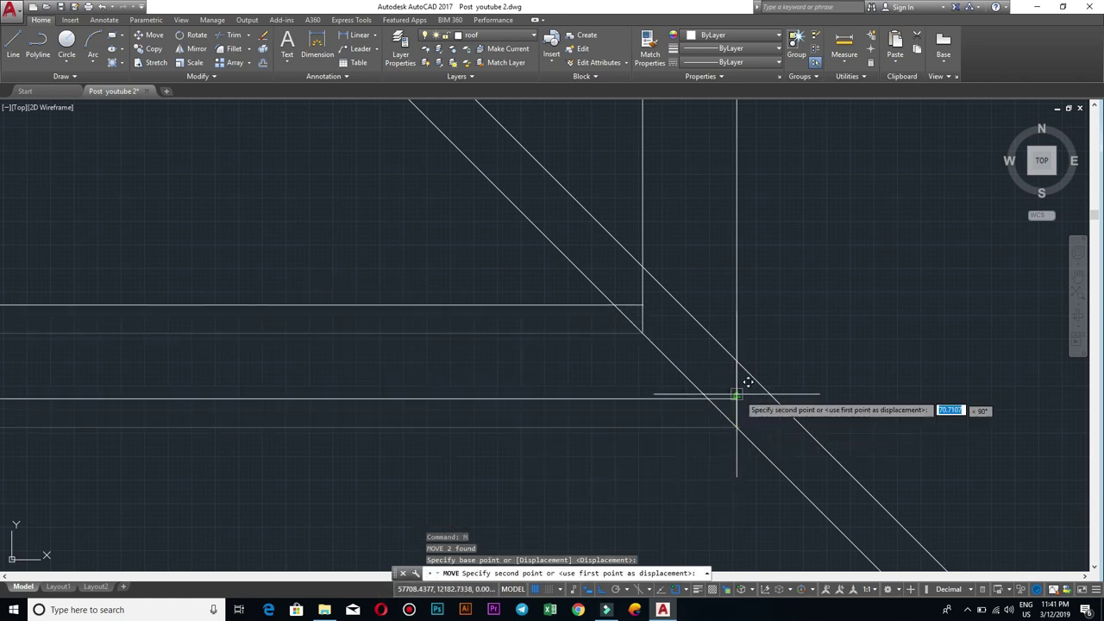
left_click(736, 391)
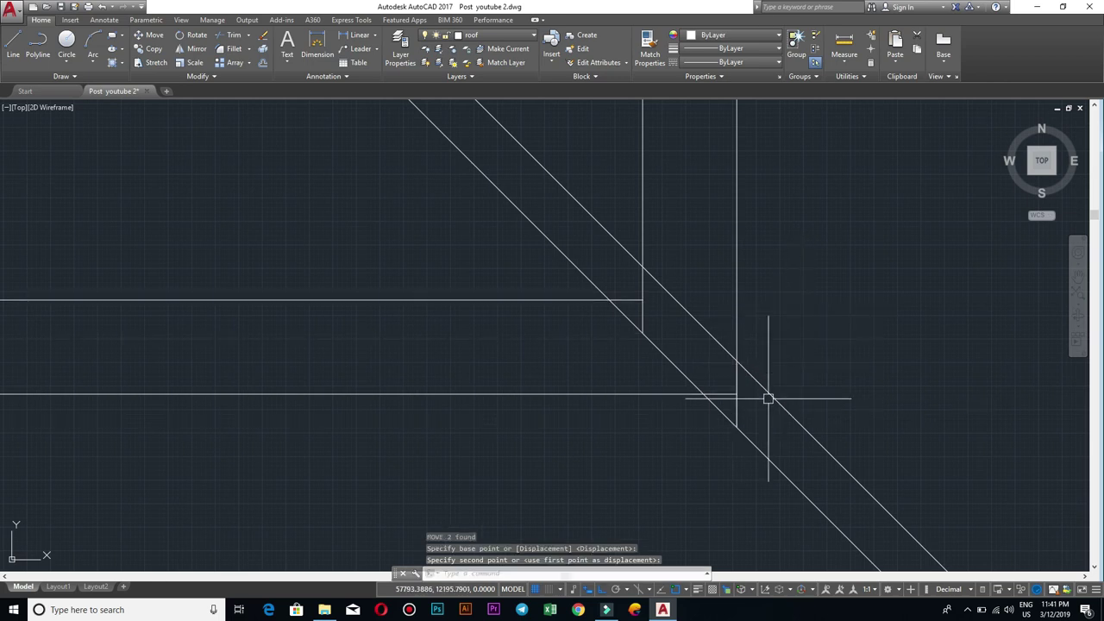
Step: Erase the stray vertical corner line and trim the vertical stub below the horizontal line
left_click(740, 412)
type("E")
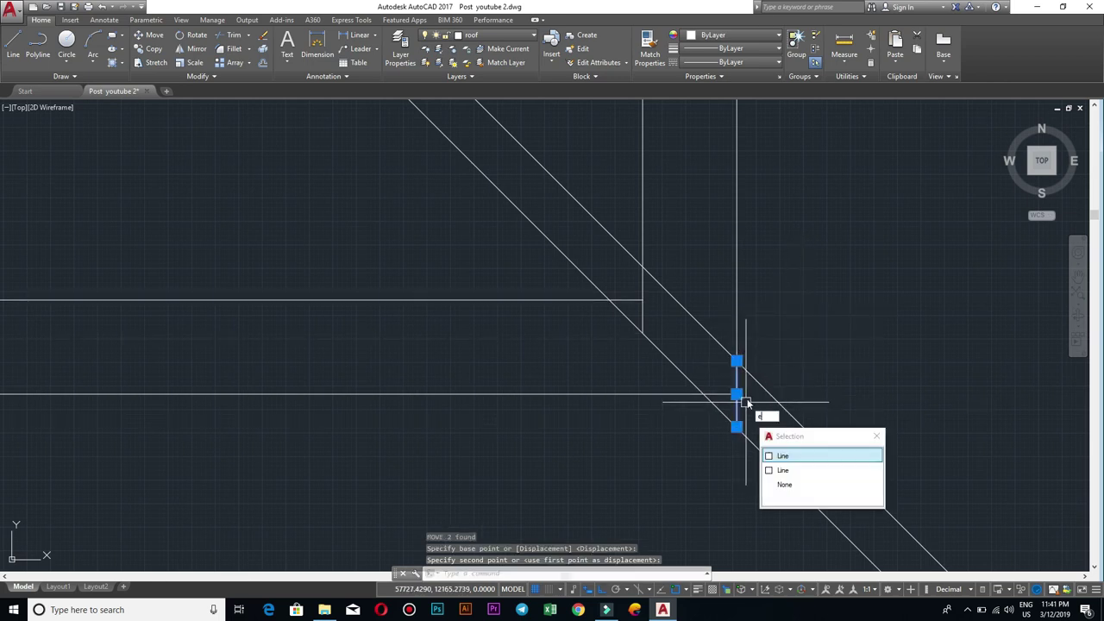
key("Return")
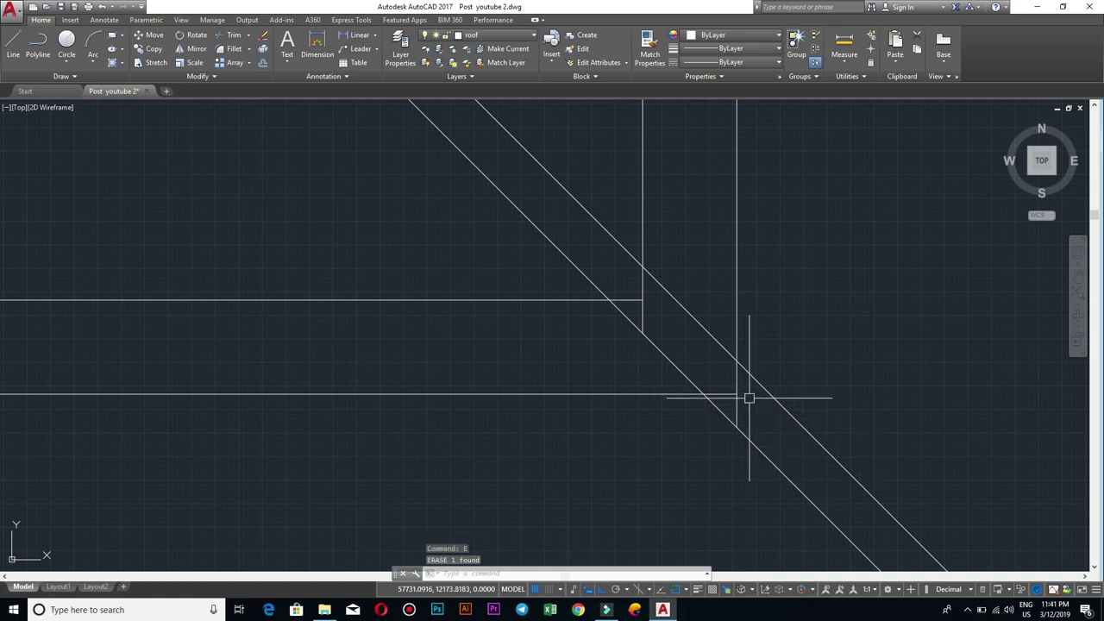
type("TR")
key("Return")
key("Return")
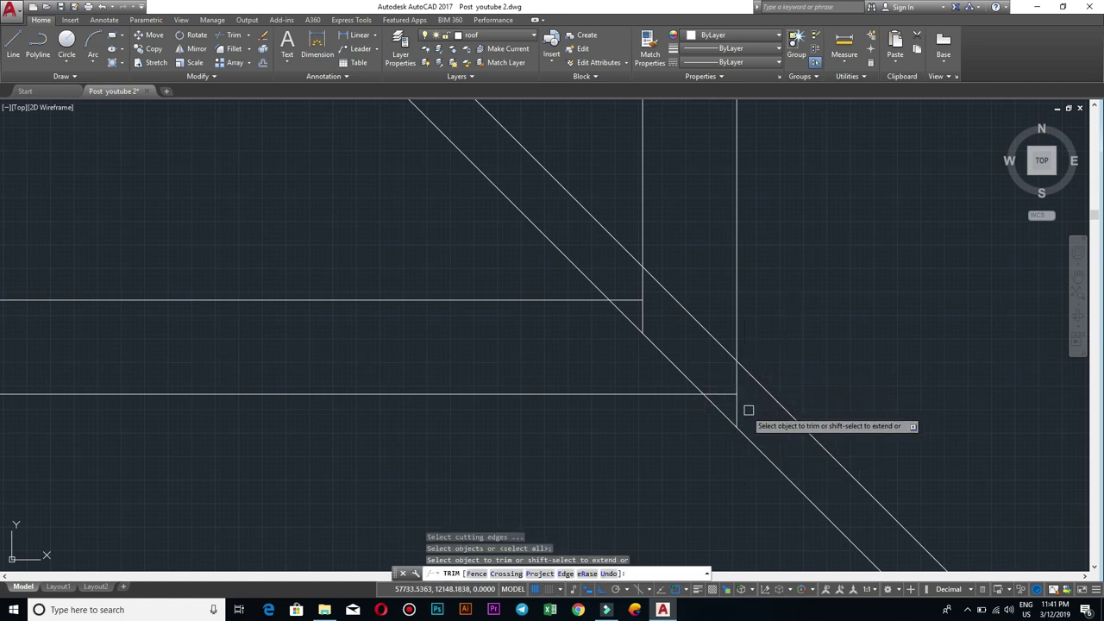
left_click(647, 318)
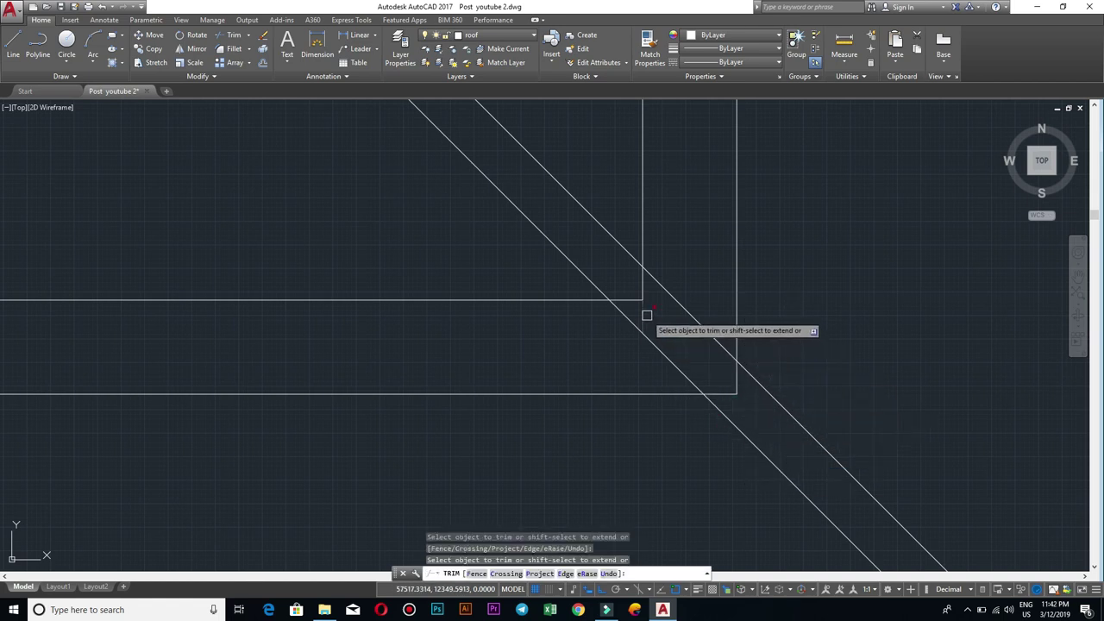
scroll(763, 314, "down", 2)
scroll(719, 354, "down", 1)
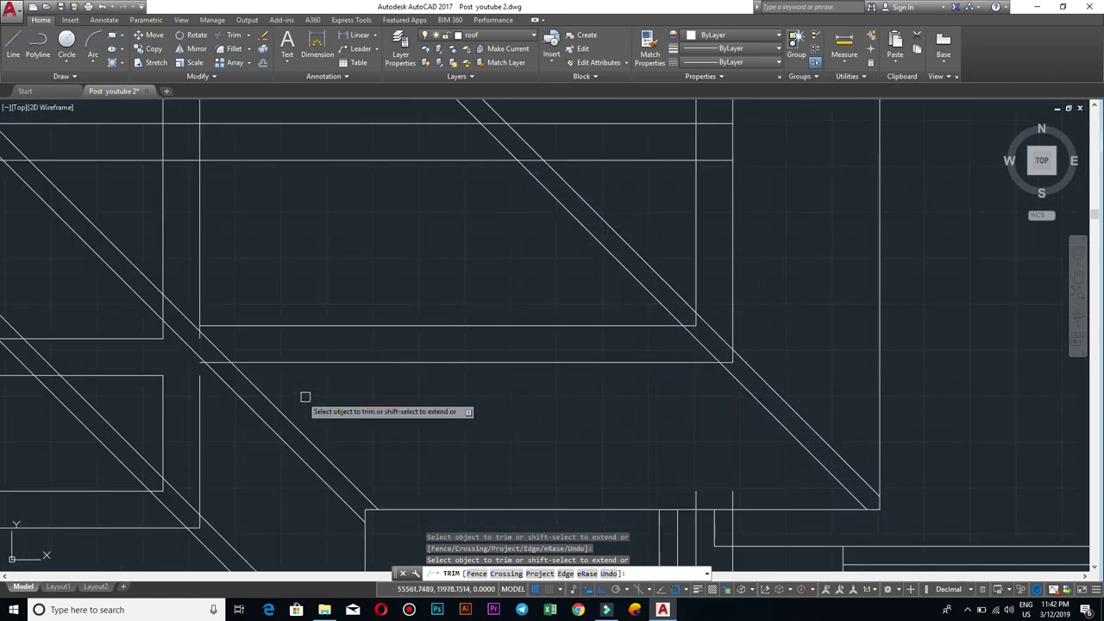
scroll(589, 382, "up", 1)
Step: Crossing-select the next pair of horizontal lines and move them upward
key("Escape")
scroll(419, 382, "up", 2)
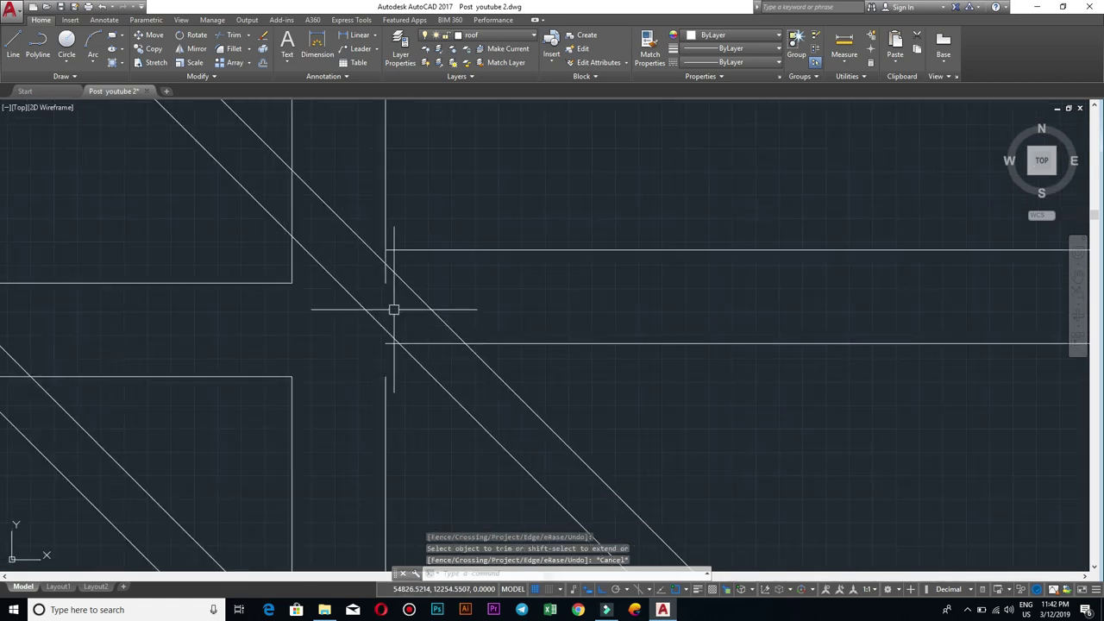
scroll(805, 438, "down", 1)
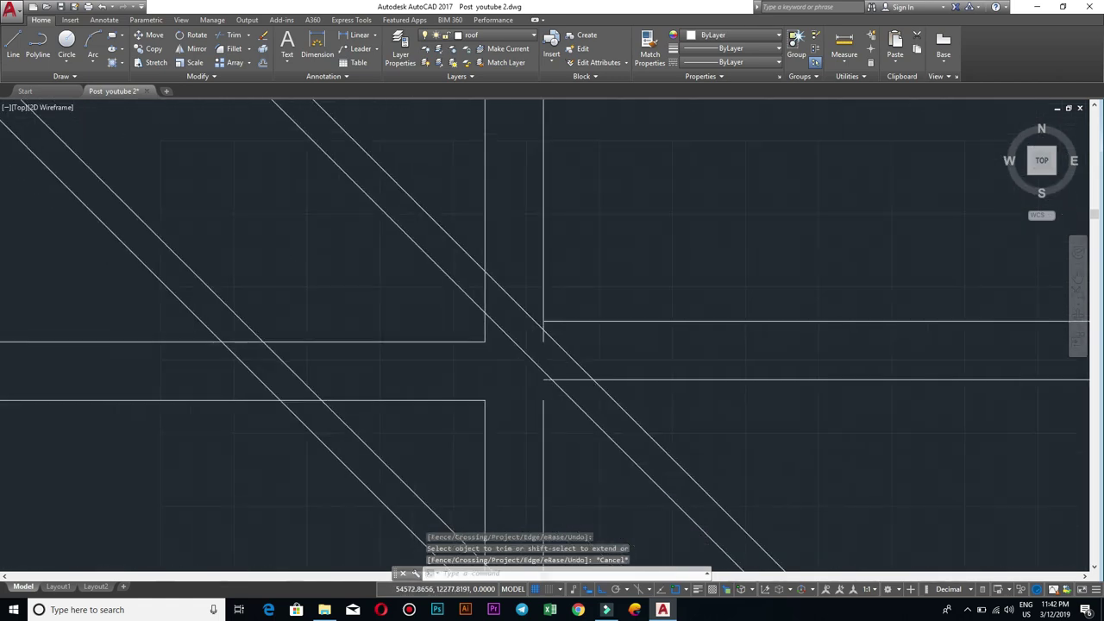
left_click(451, 414)
left_click(427, 312)
scroll(505, 377, "up", 1)
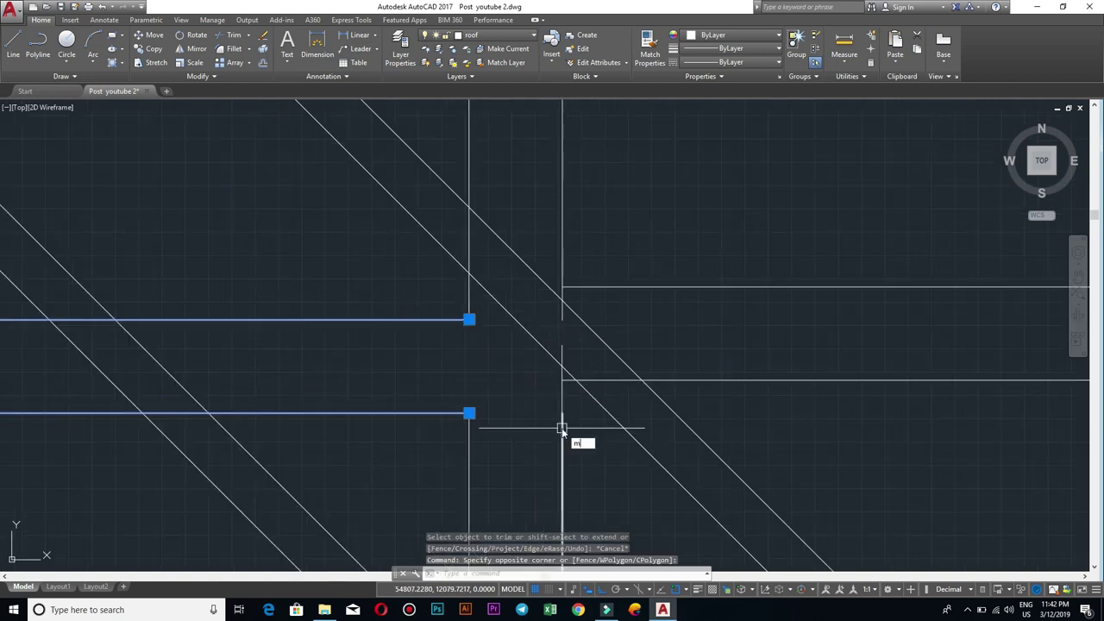
key("Return")
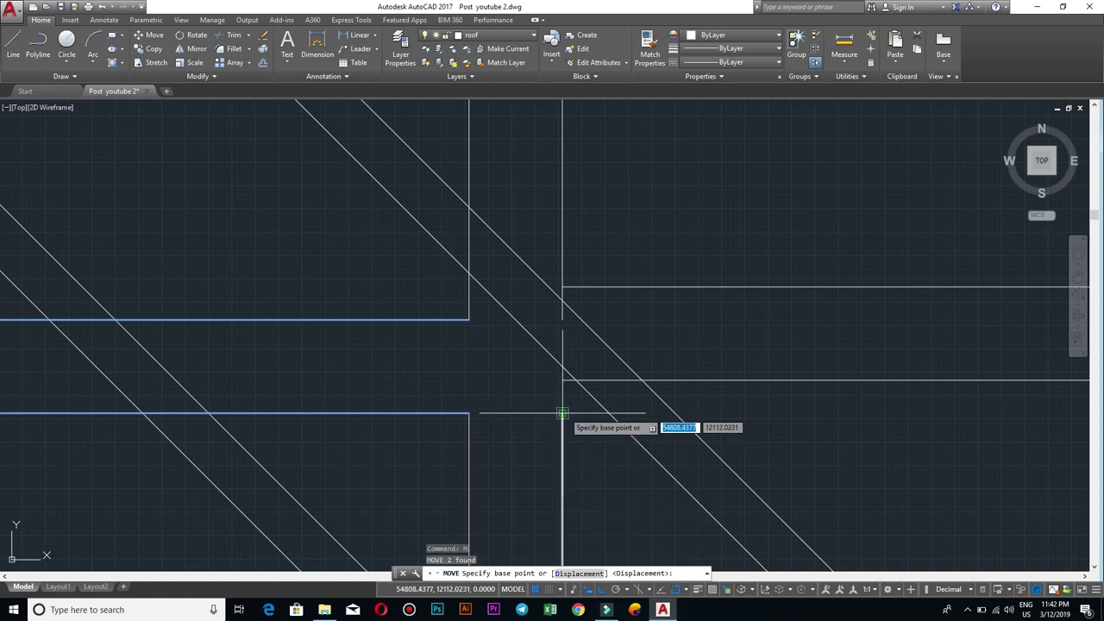
left_click(561, 414)
left_click(563, 379)
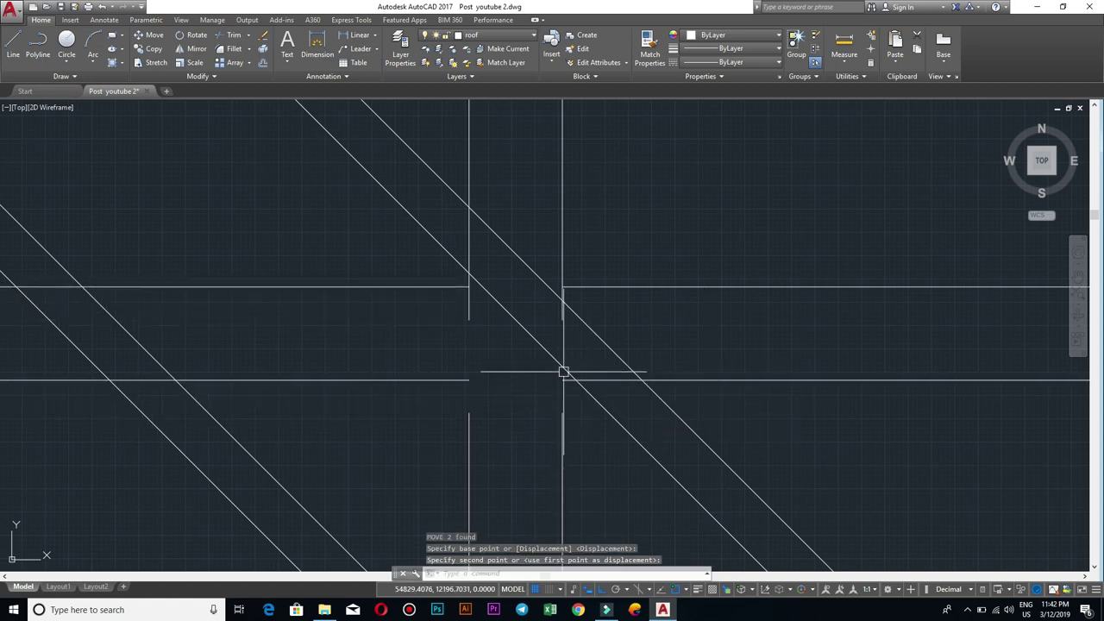
Step: Extend the left and right vertical wall lines up to the horizontal line
mouse_move(776, 374)
middle_mouse_down()
mouse_move(932, 367)
mouse_move(398, 357)
middle_mouse_up()
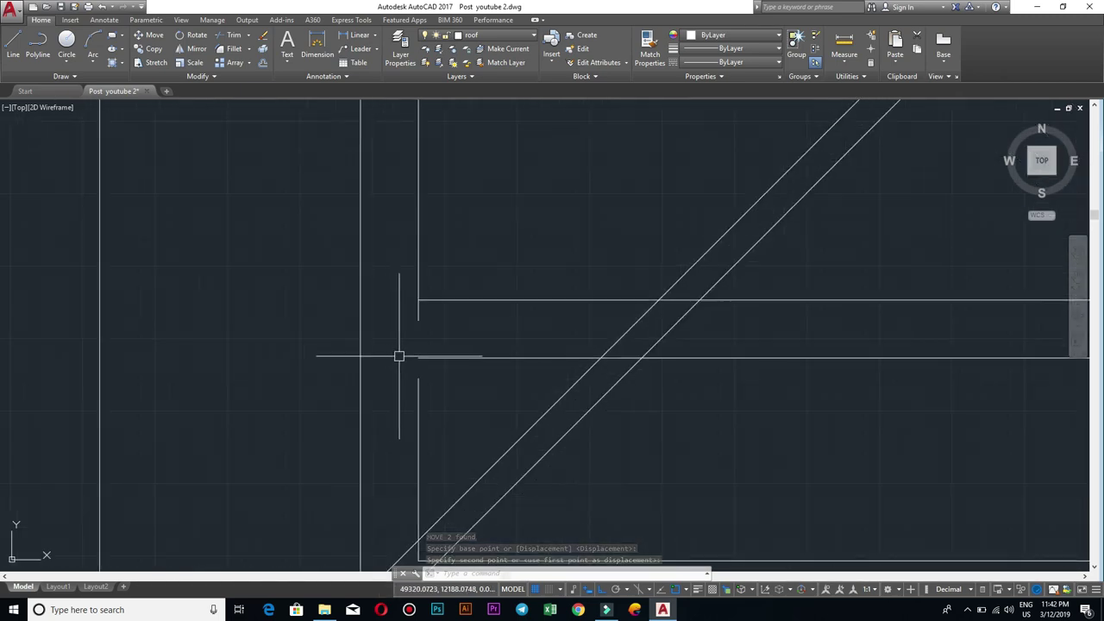
type("Ex")
key("Return")
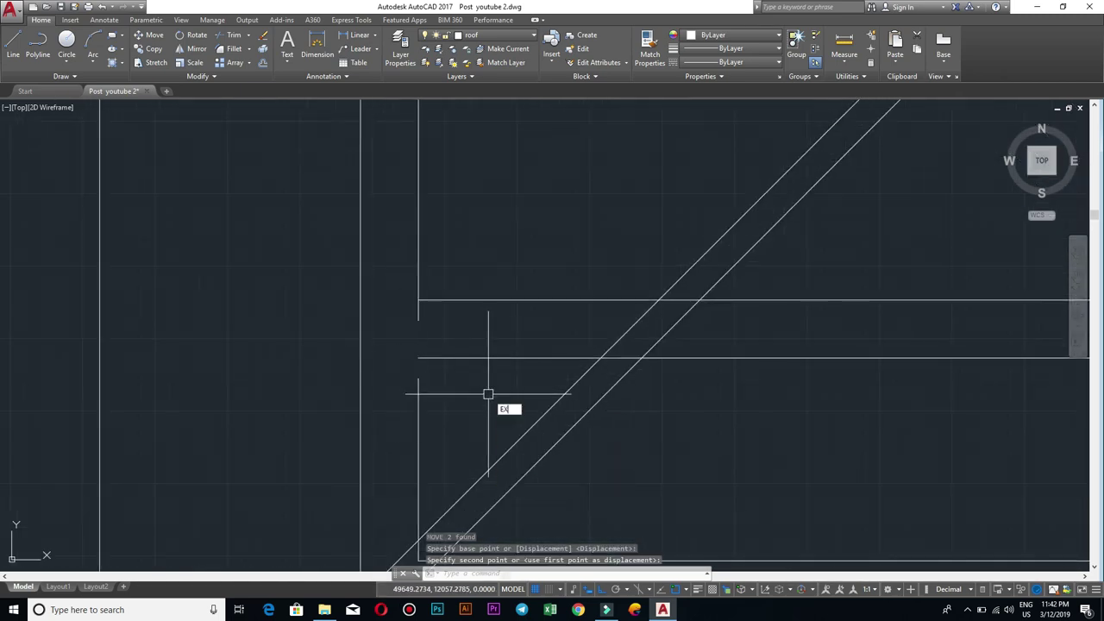
key("Return")
left_click(414, 394)
key("Return")
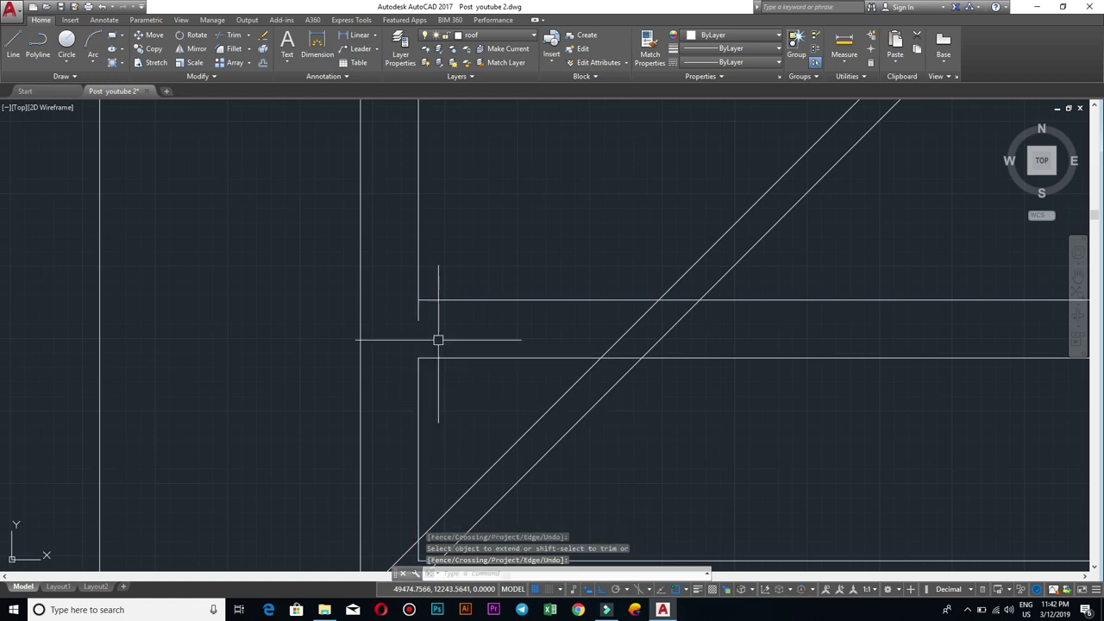
type("tr")
key("Return")
key("Return")
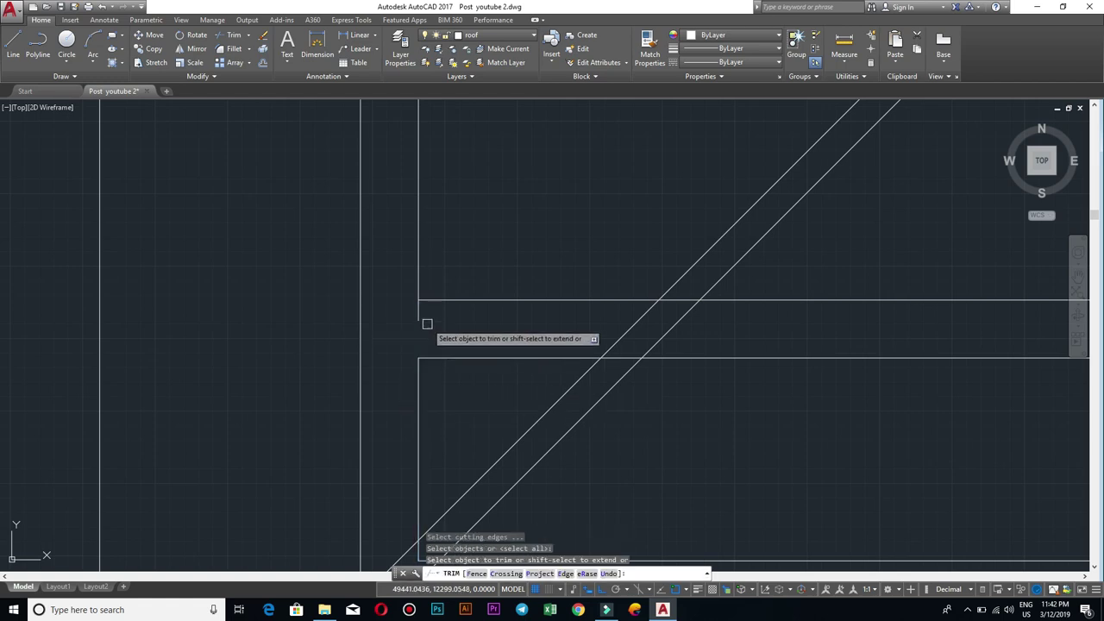
scroll(564, 350, "down", 2)
scroll(656, 343, "up", 5)
scroll(632, 370, "up", 4)
key("Return")
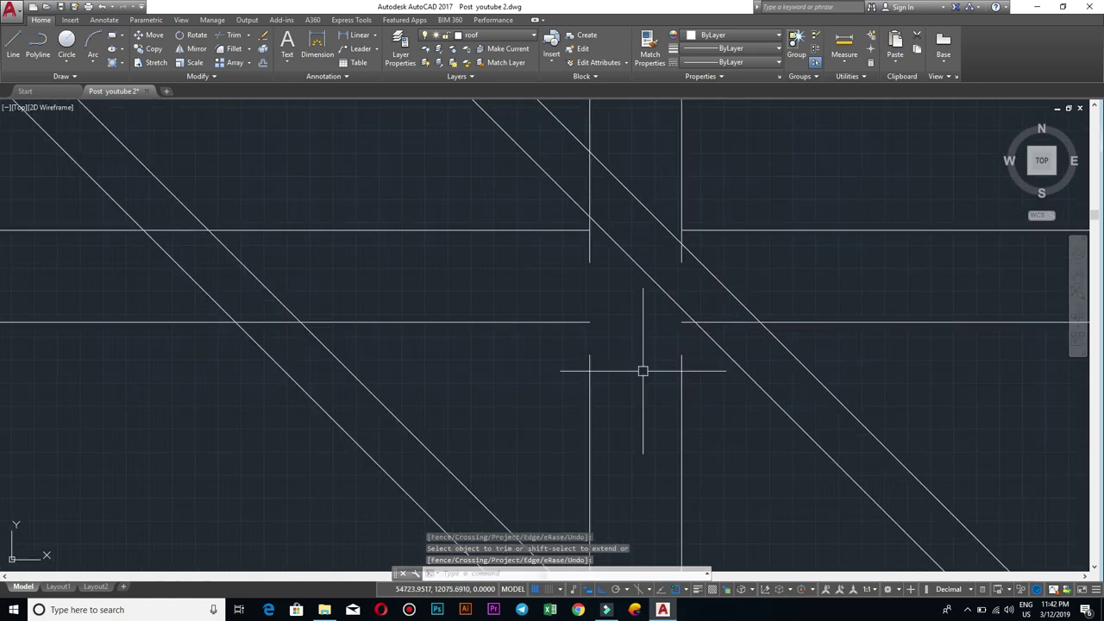
type("EX")
key("Return")
key("Return")
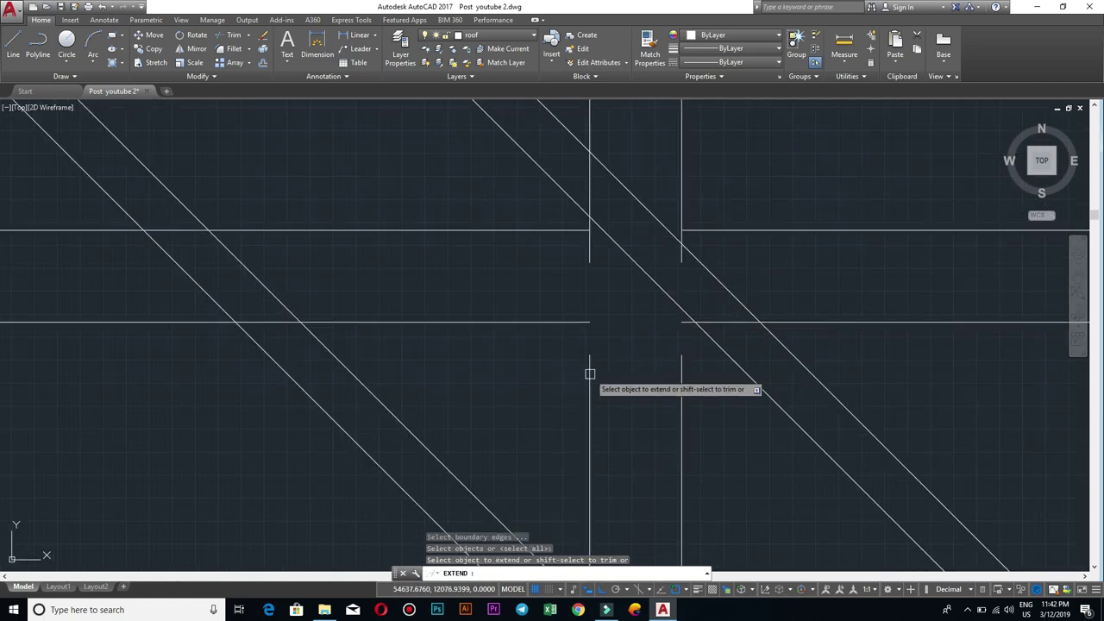
left_click(590, 382)
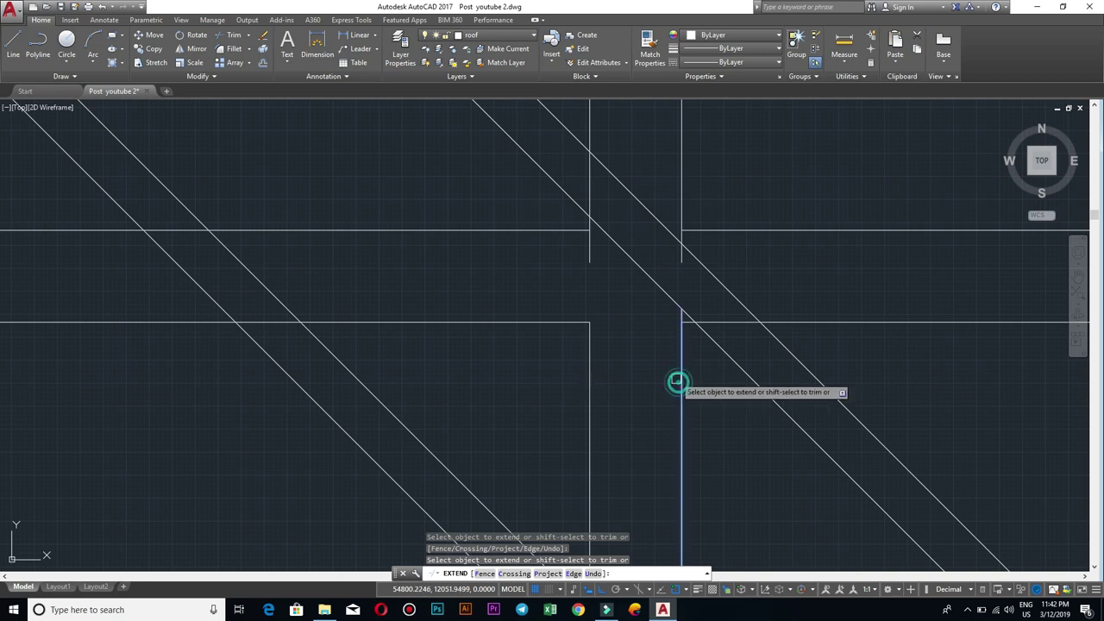
left_click(681, 382)
key("Return")
key("Return")
key("Return")
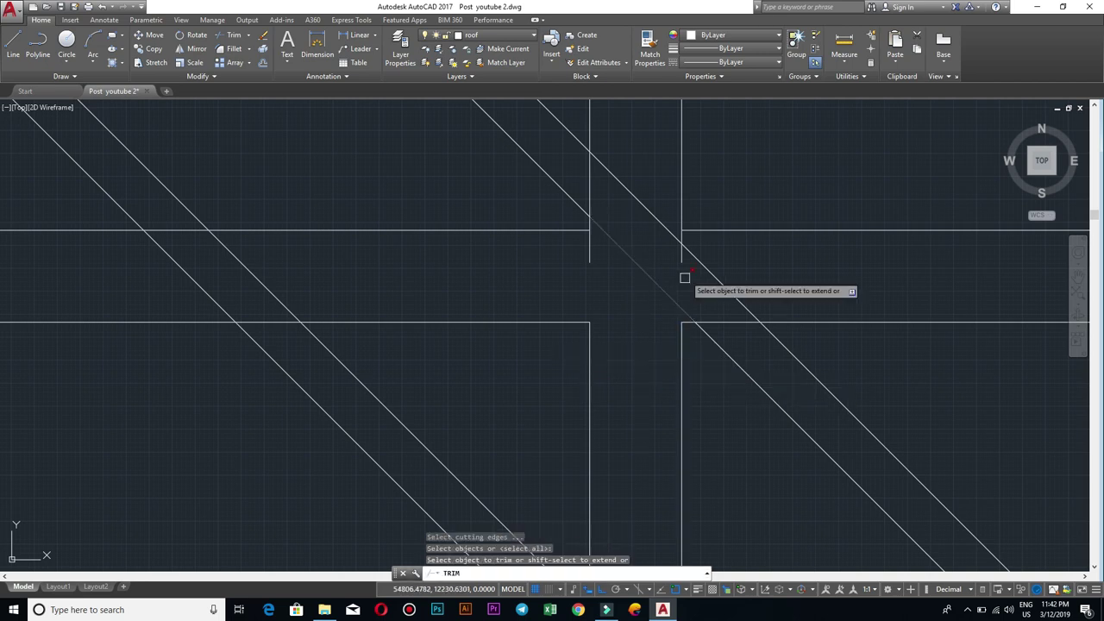
Step: Trim the leftover stubs on the right and left vertical lines
left_click(681, 256)
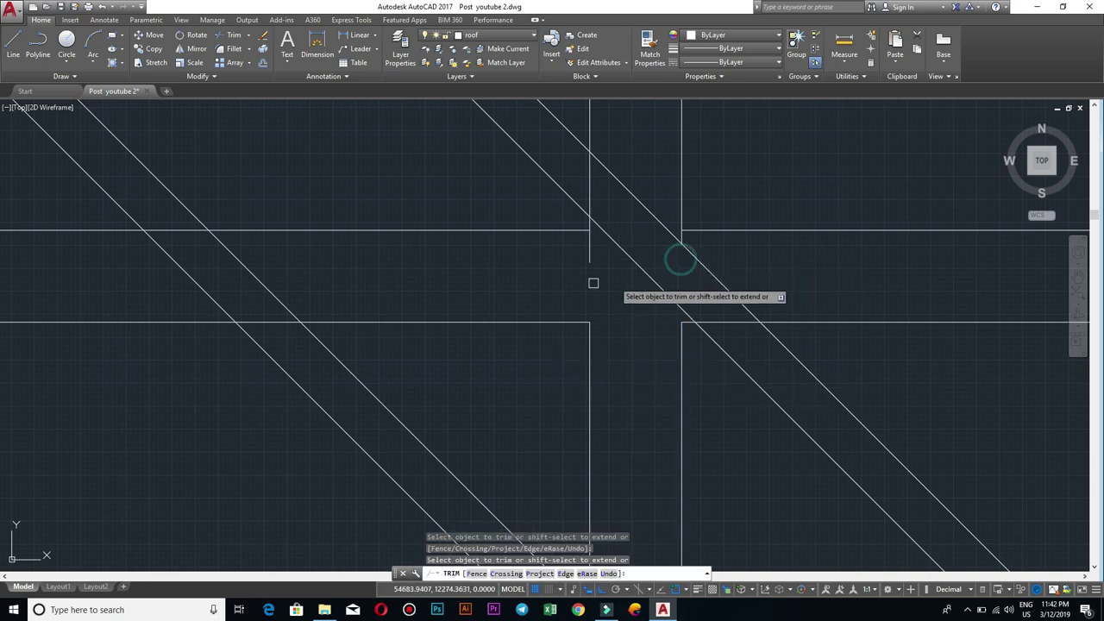
left_click(592, 258)
scroll(634, 312, "down", 4)
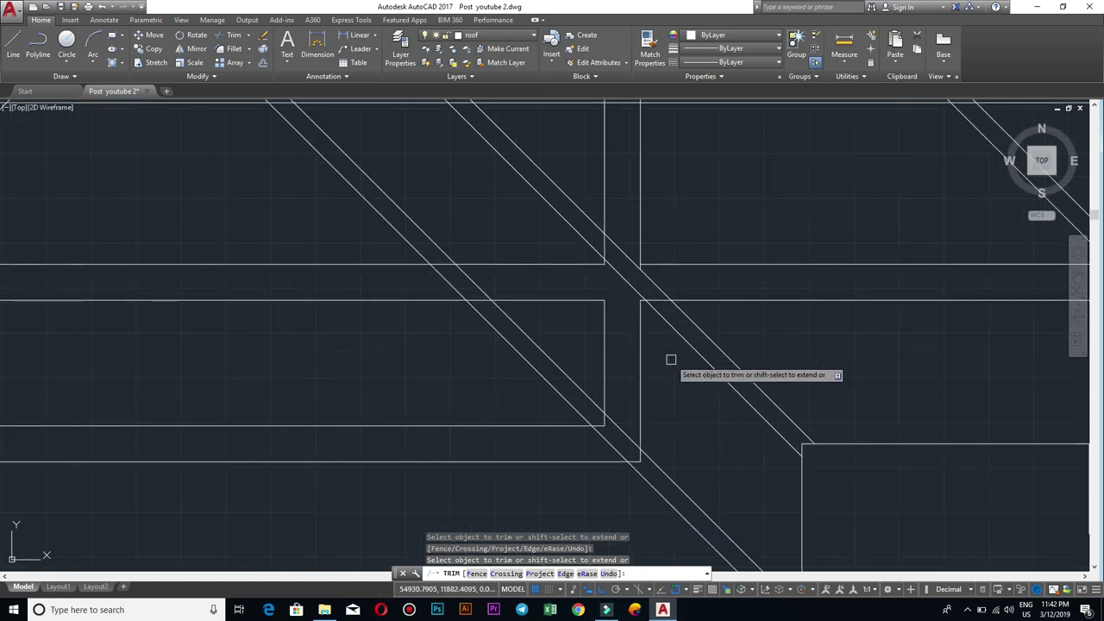
scroll(820, 364, "down", 3)
scroll(824, 363, "down", 1)
Step: Window-select the two stray horizontal lines at the central valley and erase them with E
scroll(823, 363, "up", 2)
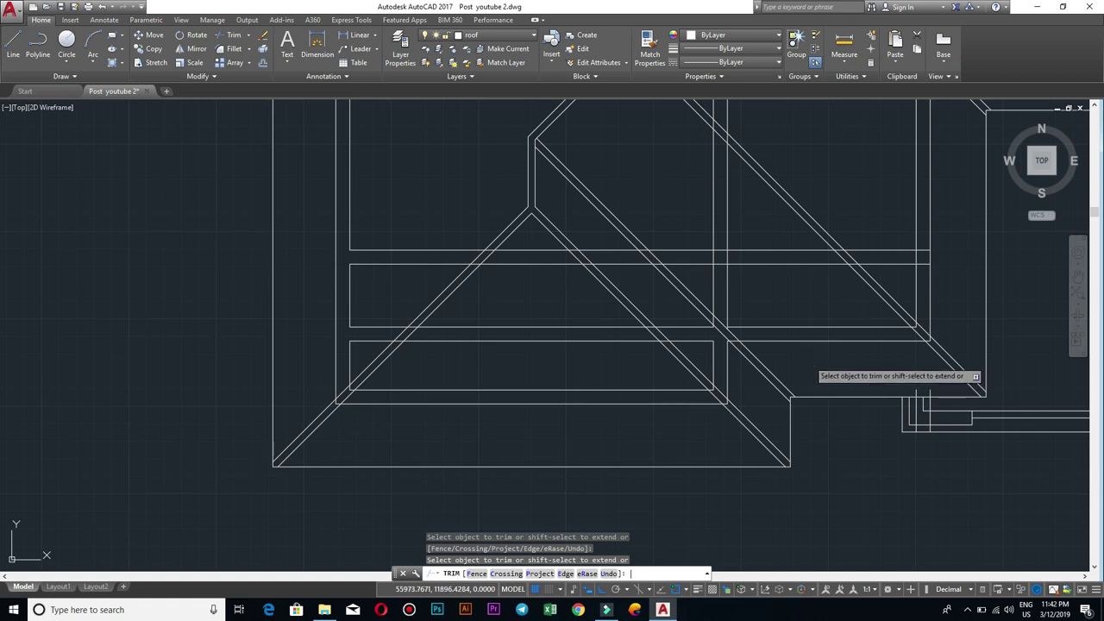
scroll(813, 370, "up", 4)
scroll(813, 370, "down", 6)
scroll(660, 367, "down", 1)
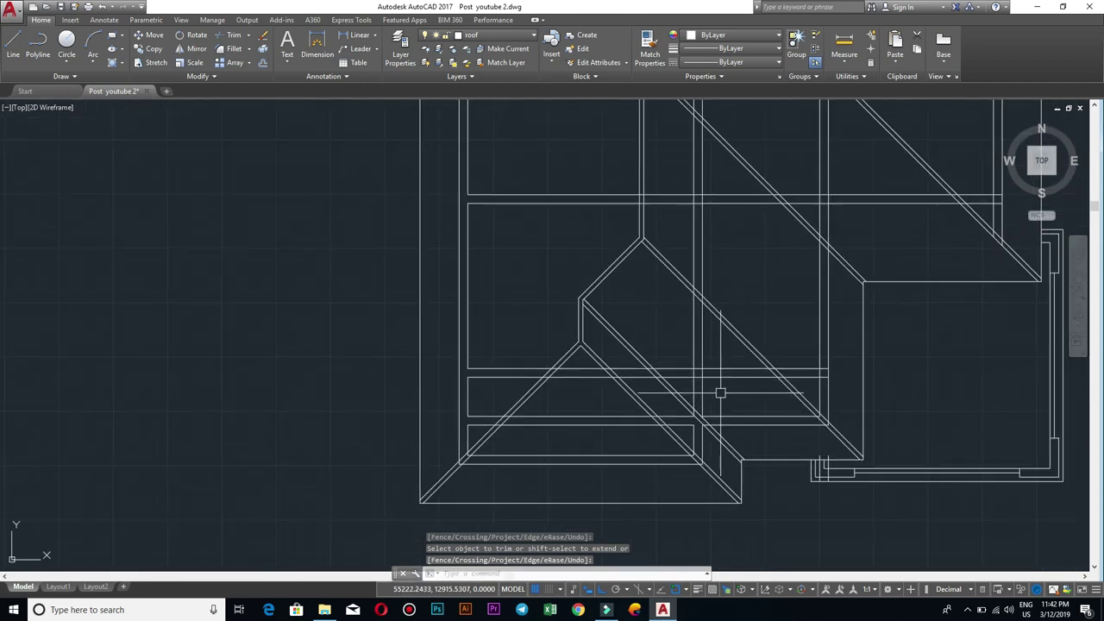
middle_click_drag(571, 405, 631, 420)
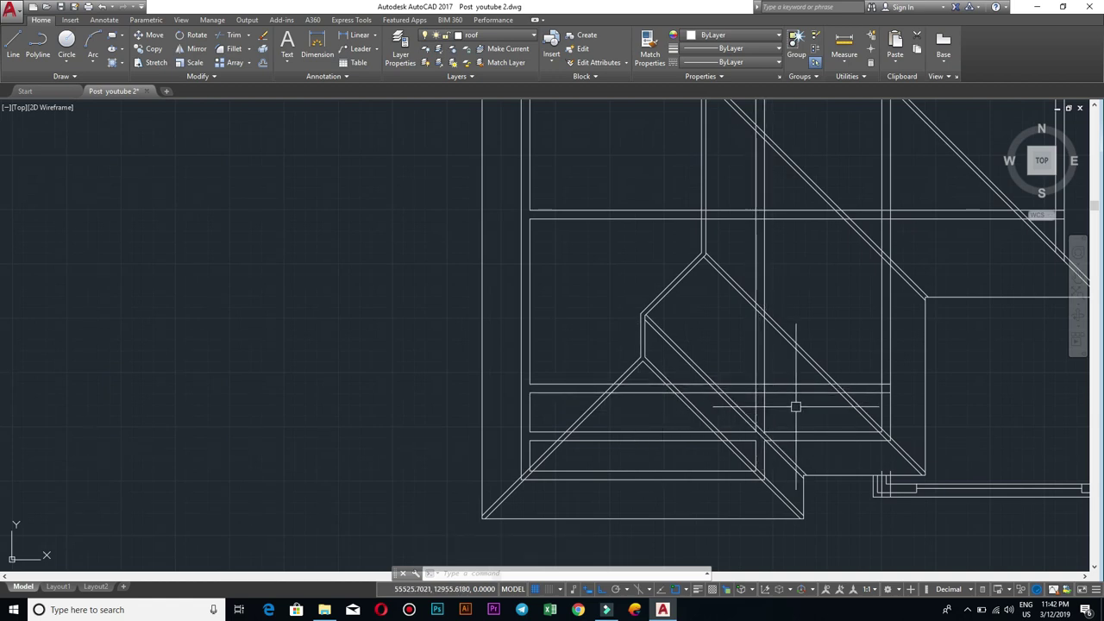
scroll(797, 407, "up", 2)
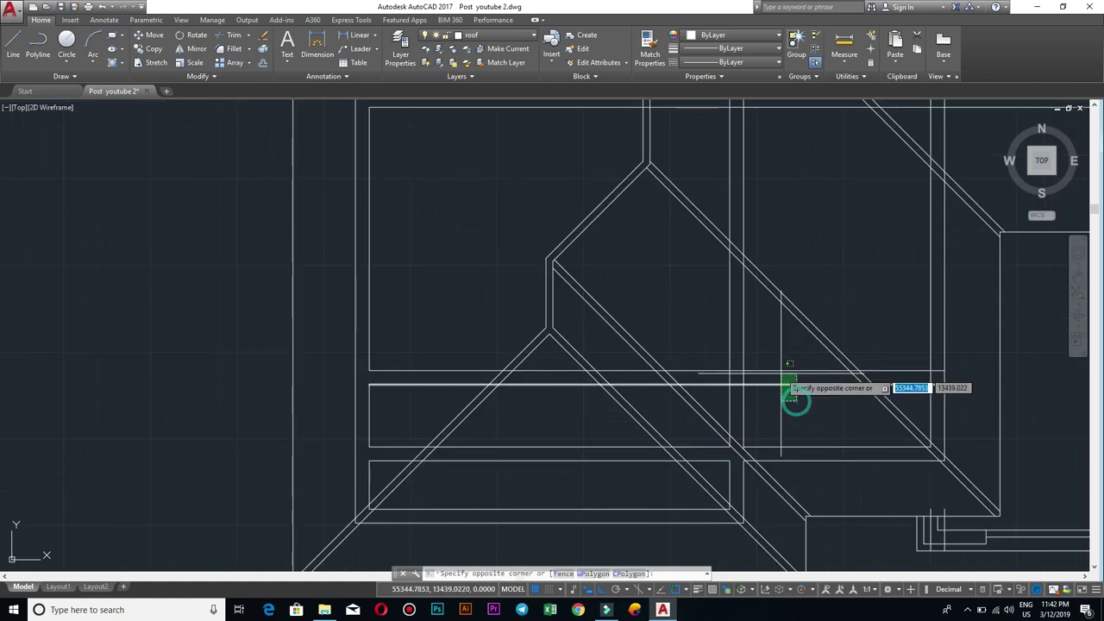
left_click(787, 379)
type("e")
key("Return")
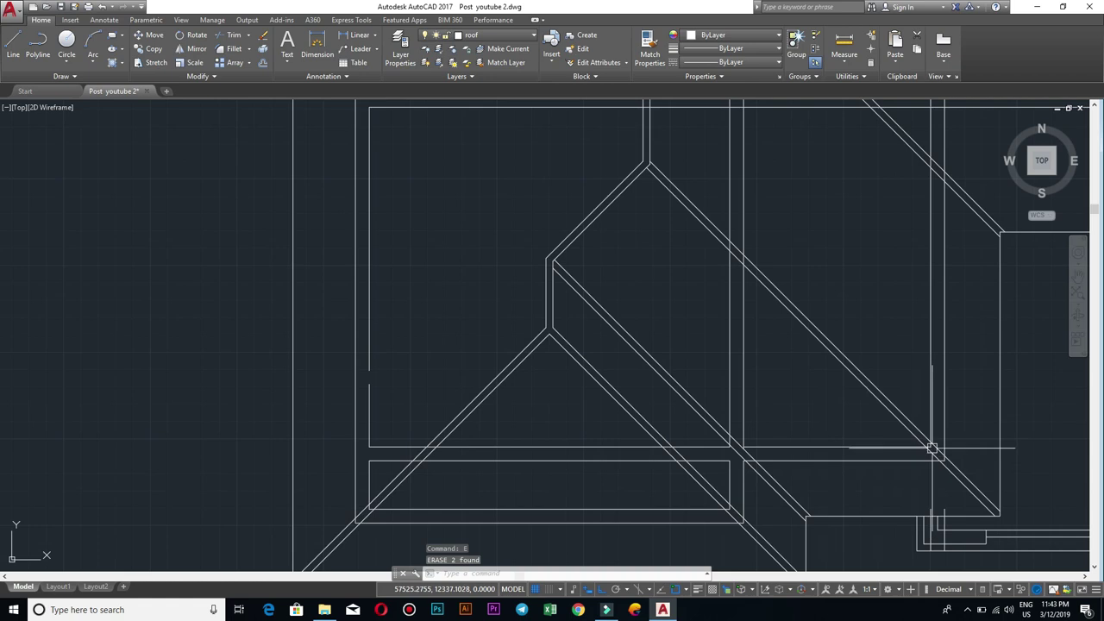
scroll(931, 445, "down", 1)
scroll(901, 379, "down", 1)
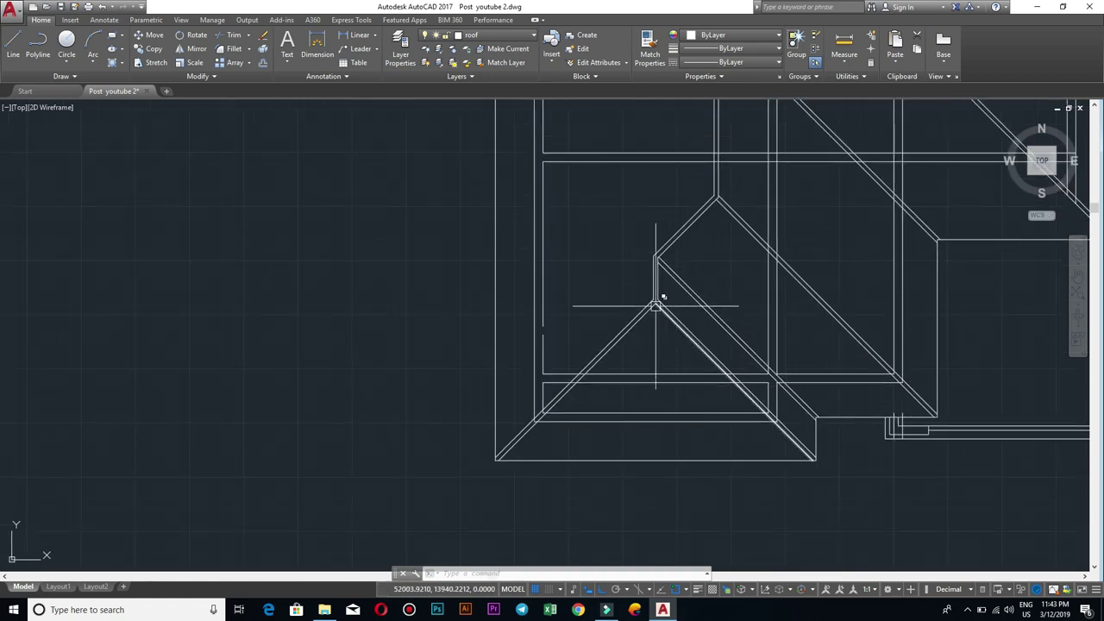
scroll(658, 283, "up", 2)
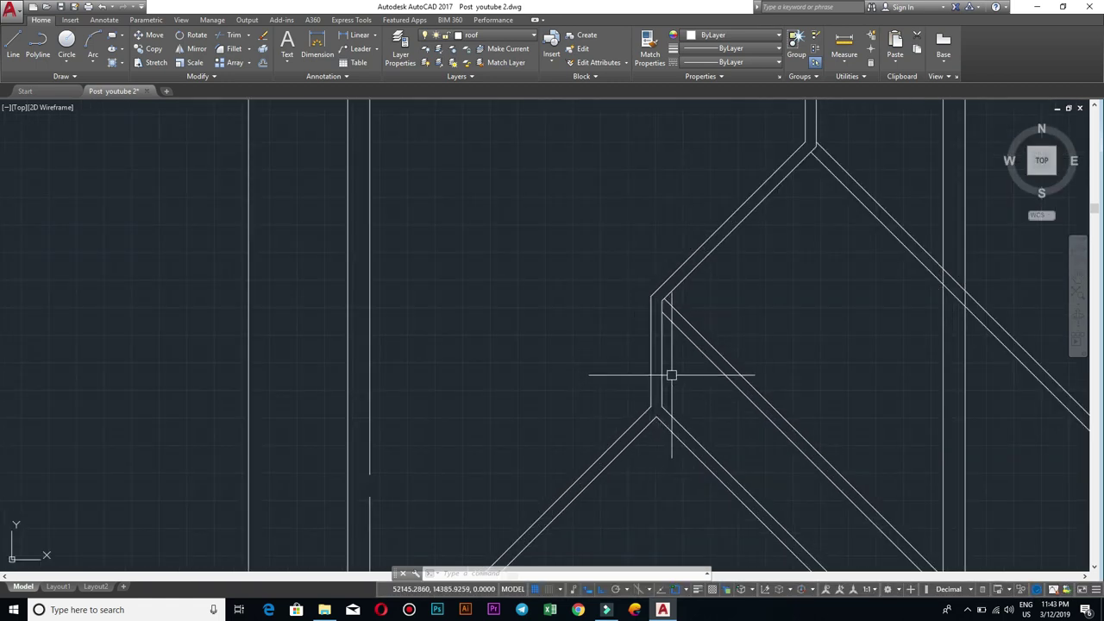
Step: Draw a short horizontal line from the roof corner to the hip line
scroll(661, 319, "up", 1)
scroll(652, 285, "down", 1)
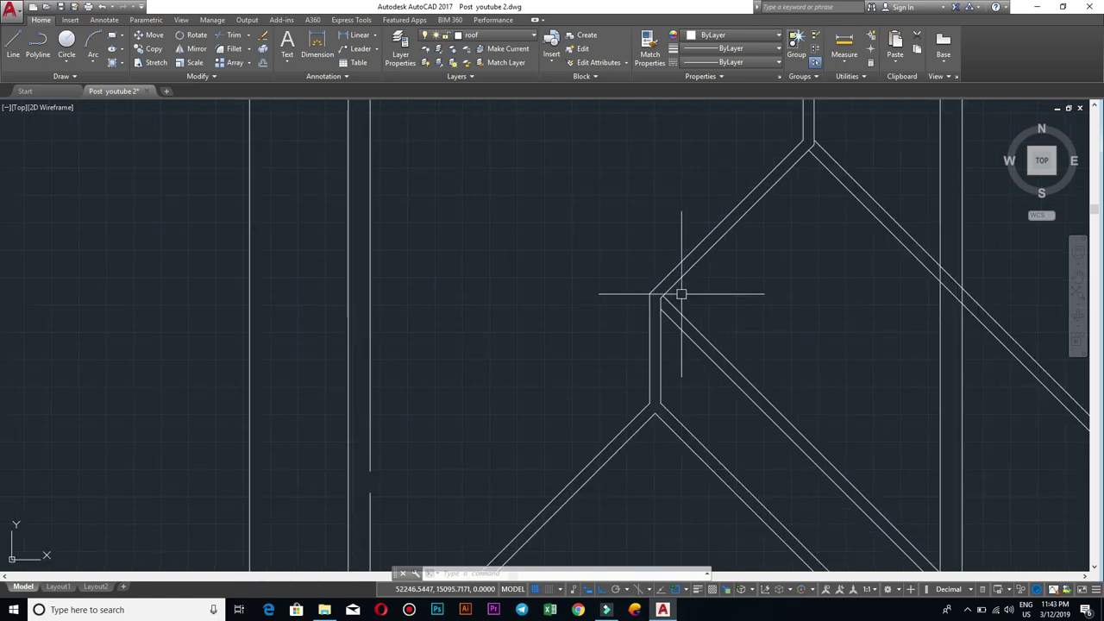
scroll(682, 294, "down", 2)
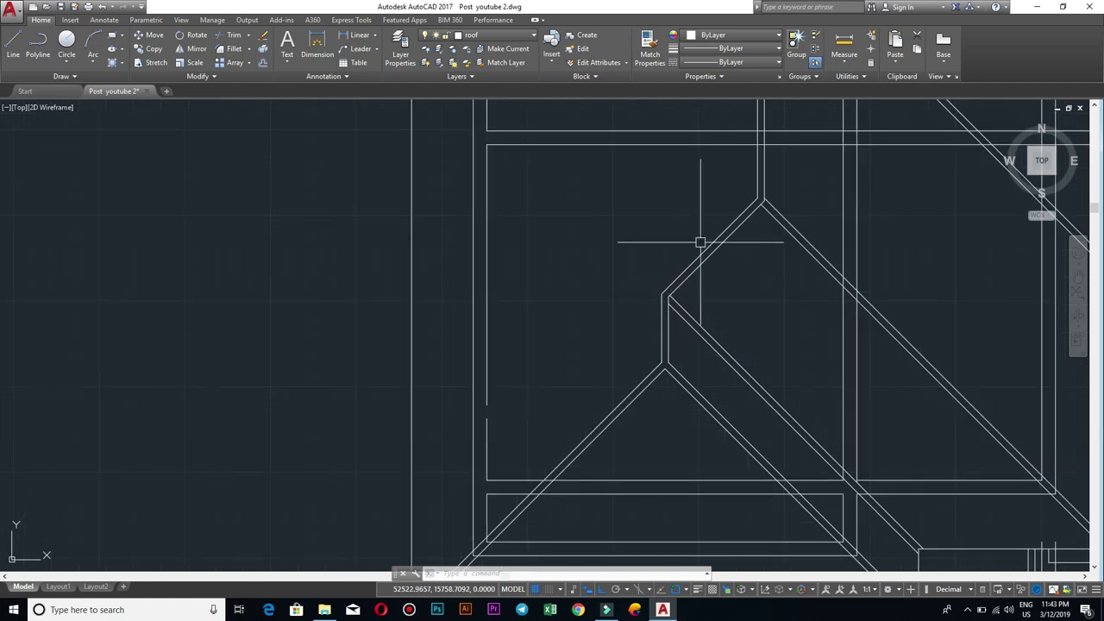
scroll(698, 242, "down", 3)
middle_click_drag(685, 207, 697, 244)
scroll(698, 244, "up", 5)
scroll(701, 276, "down", 4)
scroll(672, 405, "up", 4)
scroll(670, 342, "up", 1)
scroll(671, 354, "up", 1)
scroll(666, 371, "up", 1)
scroll(690, 380, "up", 2)
key("Return")
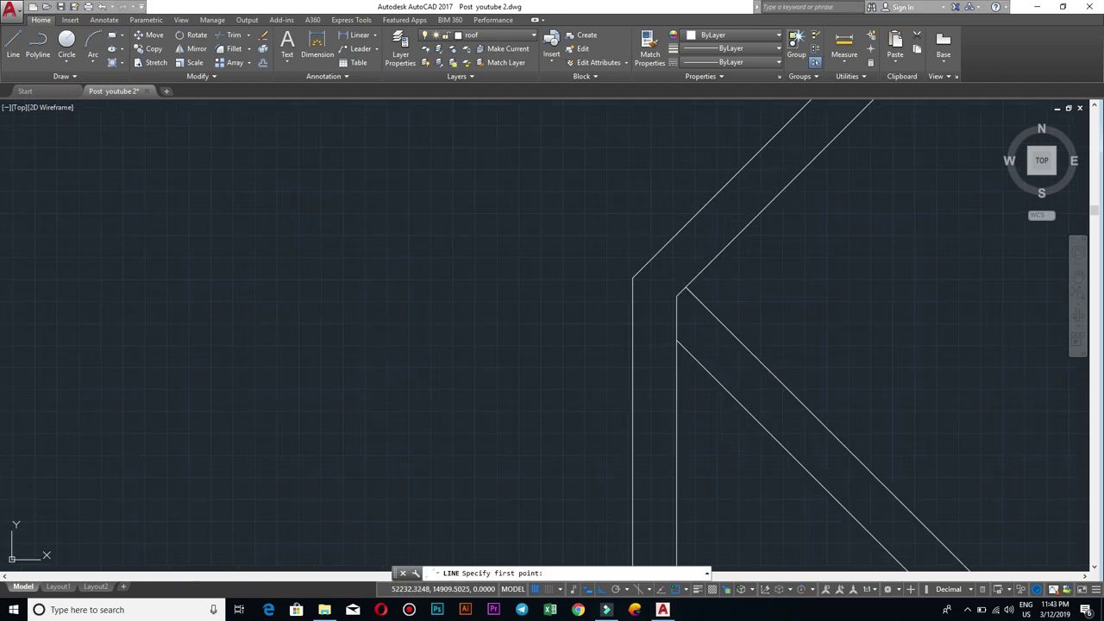
left_click(633, 274)
left_click(702, 271)
key("Return")
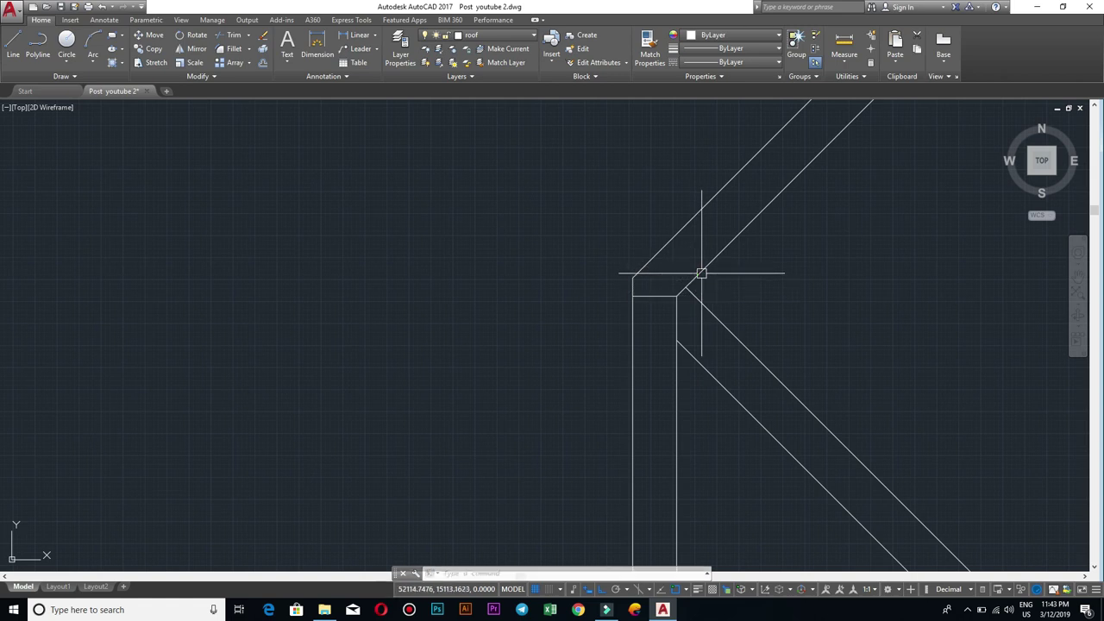
Step: Draw a short vertical segment up from the roof corner
key("Return")
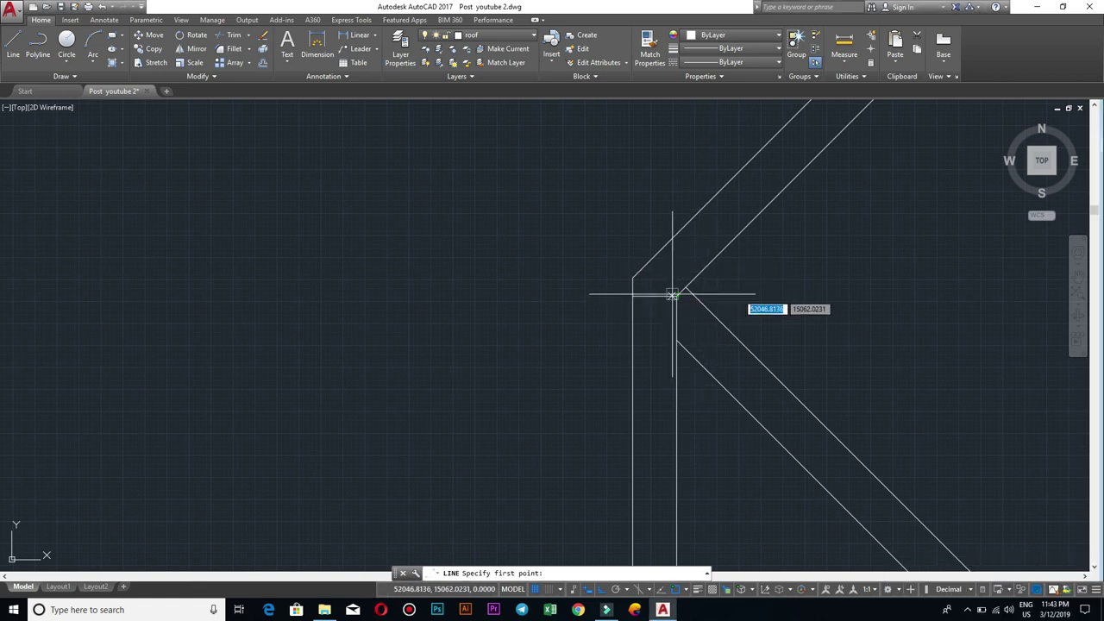
left_click(655, 295)
left_click(655, 161)
key("Escape")
scroll(707, 172, "down", 2)
scroll(764, 215, "down", 3)
scroll(702, 311, "down", 2)
middle_click_drag(702, 312, 659, 346)
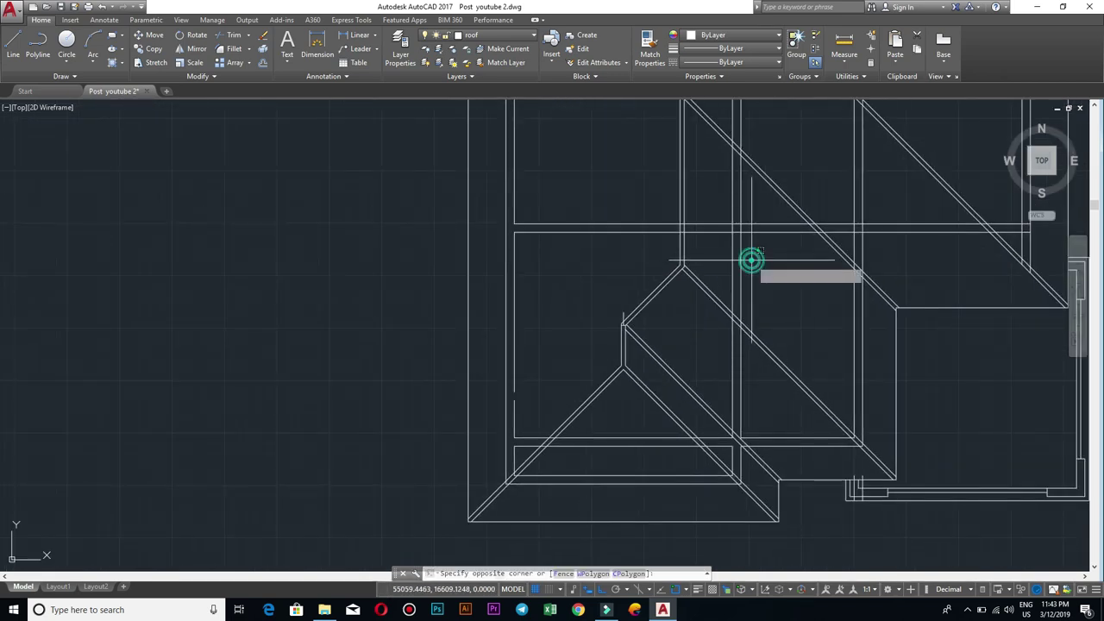
Step: Draw a short crossbar joining the two vertical wall lines
left_click(739, 259)
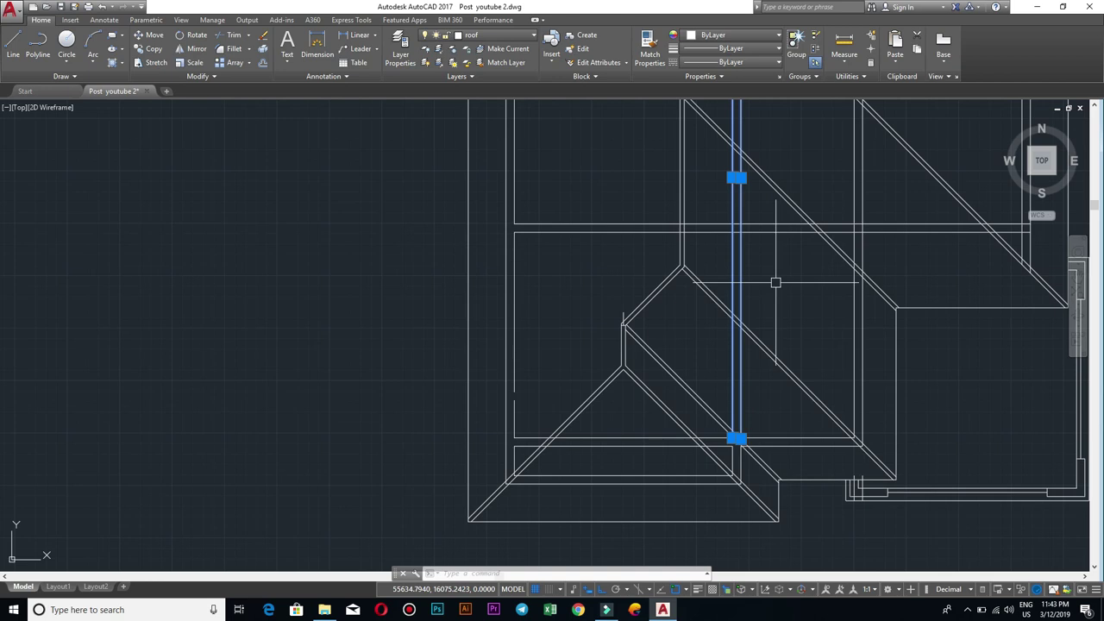
scroll(776, 282, "up", 2)
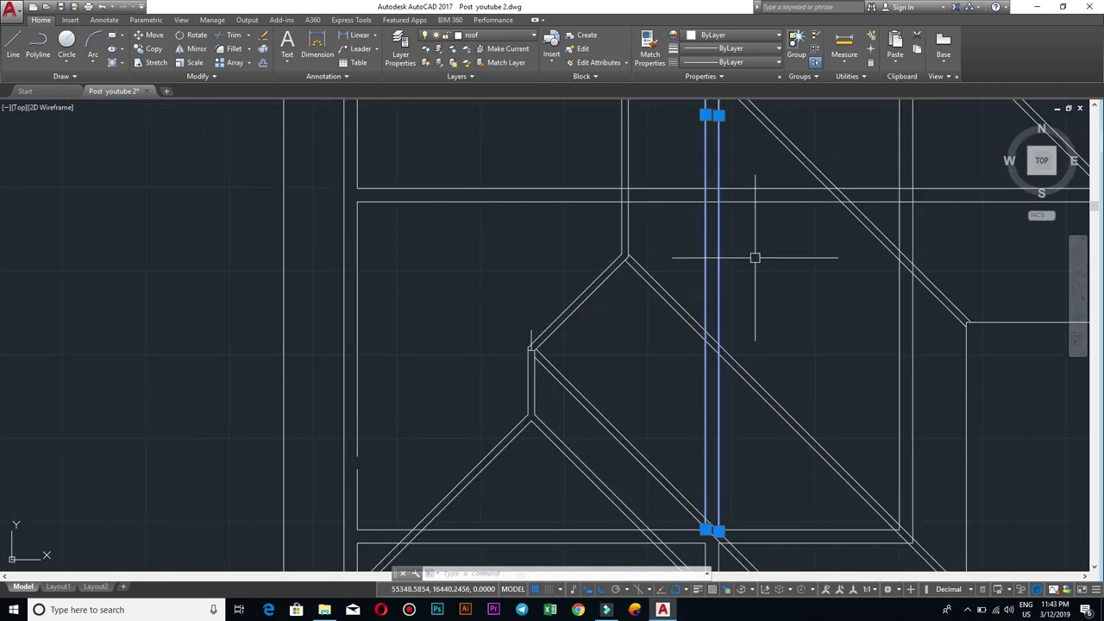
key("Escape")
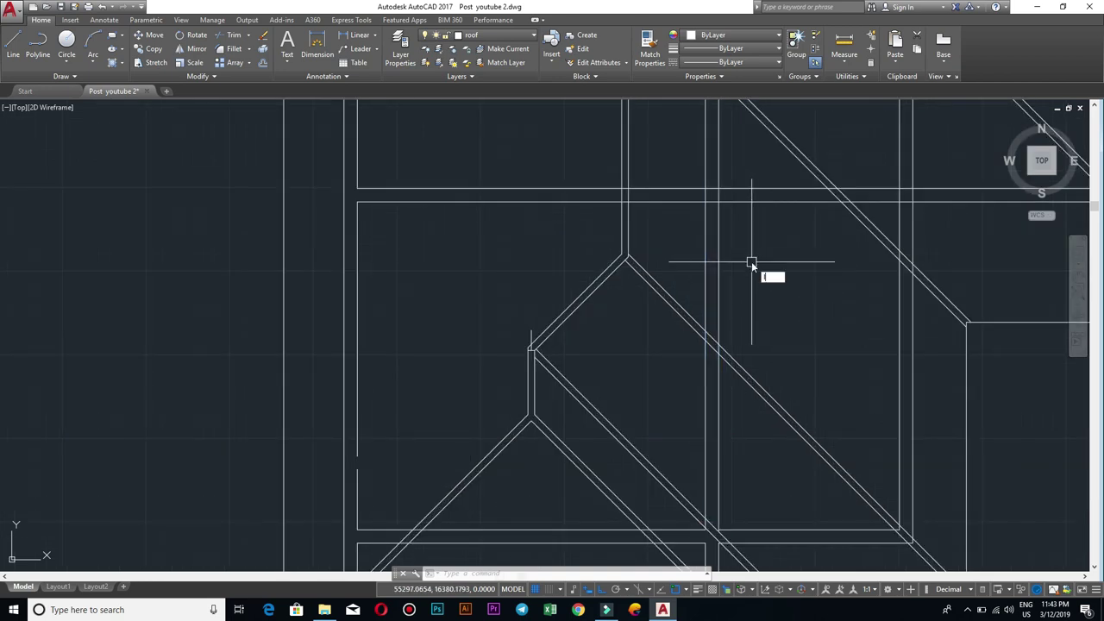
key("Return")
scroll(733, 296, "up", 3)
left_click(744, 298)
left_click(713, 292)
key("Return")
Step: Copy the capped line pair from its midpoint to the hip corner
left_click(764, 235)
left_click(685, 200)
type("o")
key("Return")
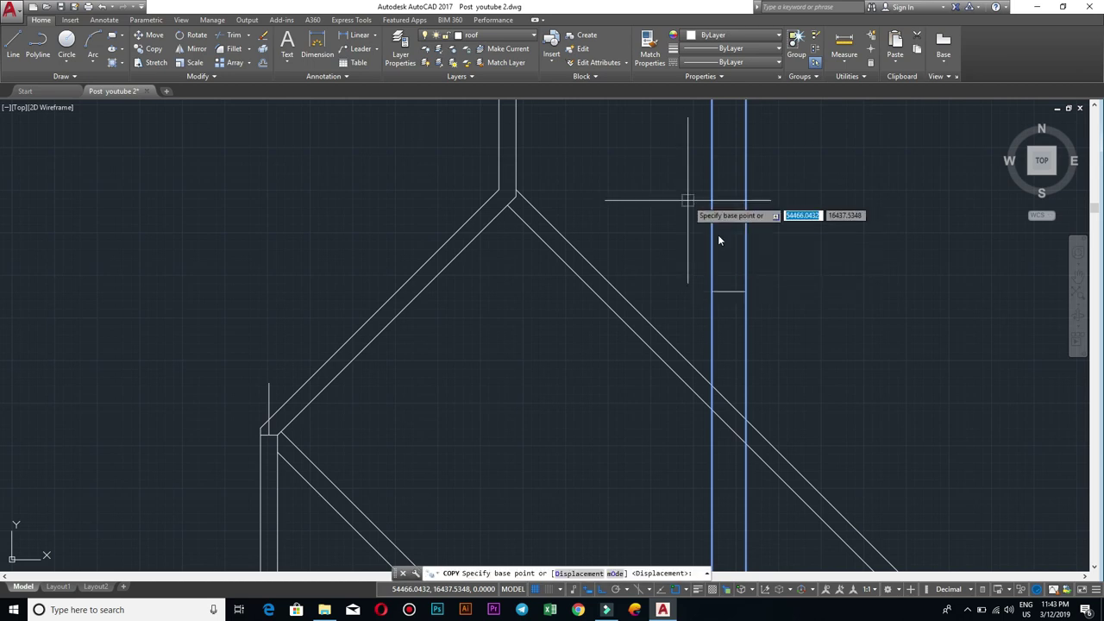
left_click(728, 291)
middle_click_drag(542, 370, 599, 362)
middle_click_drag(358, 414, 505, 370)
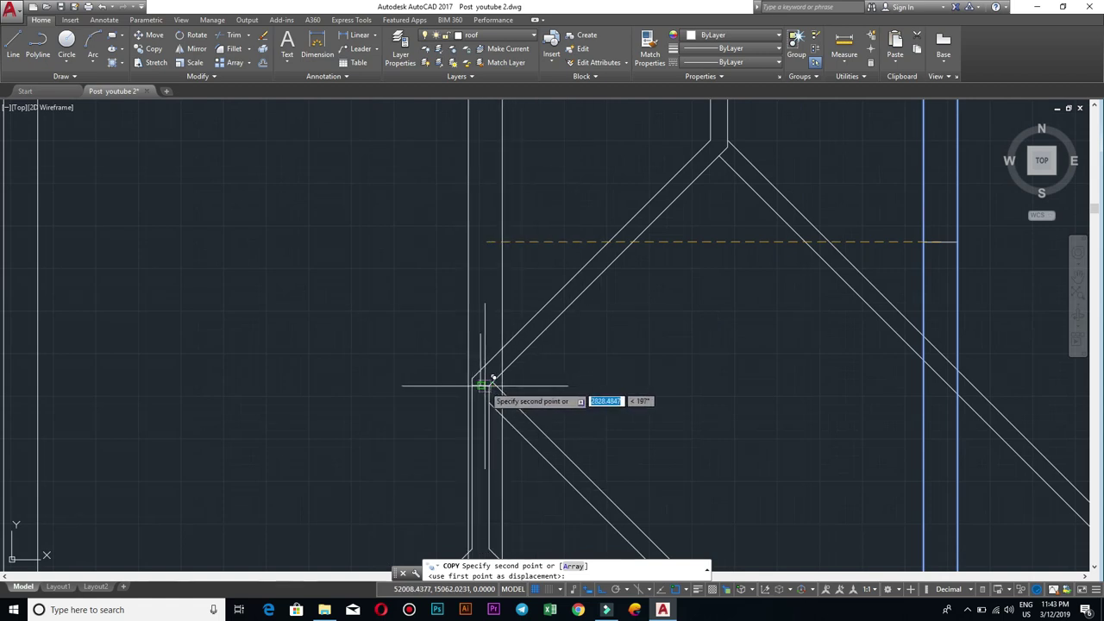
left_click(480, 382)
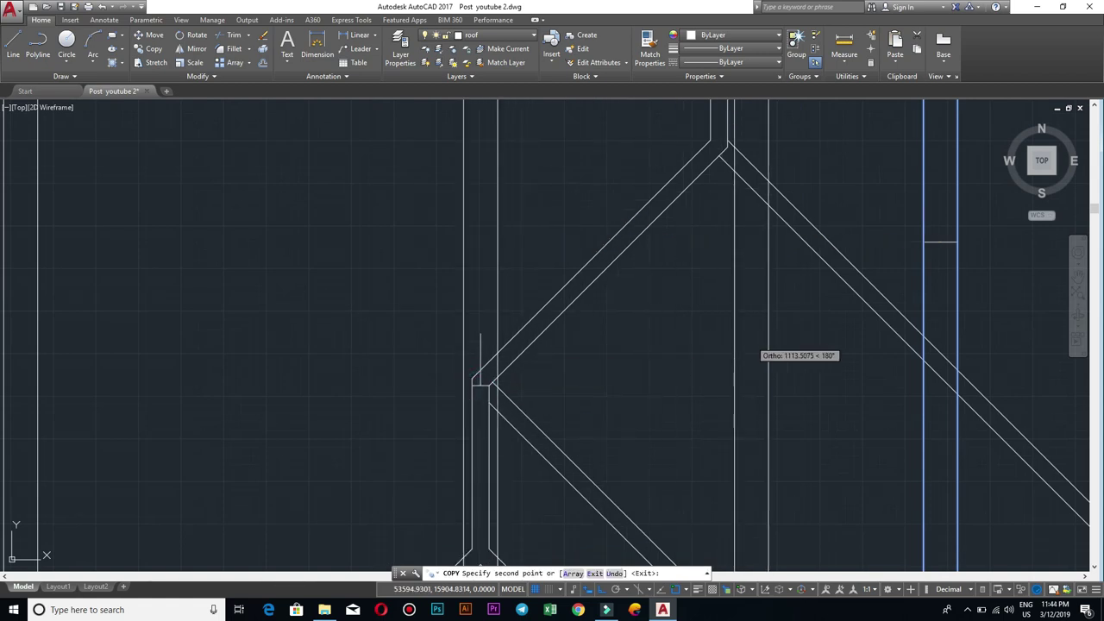
key("Escape")
middle_click_drag(894, 320, 759, 337)
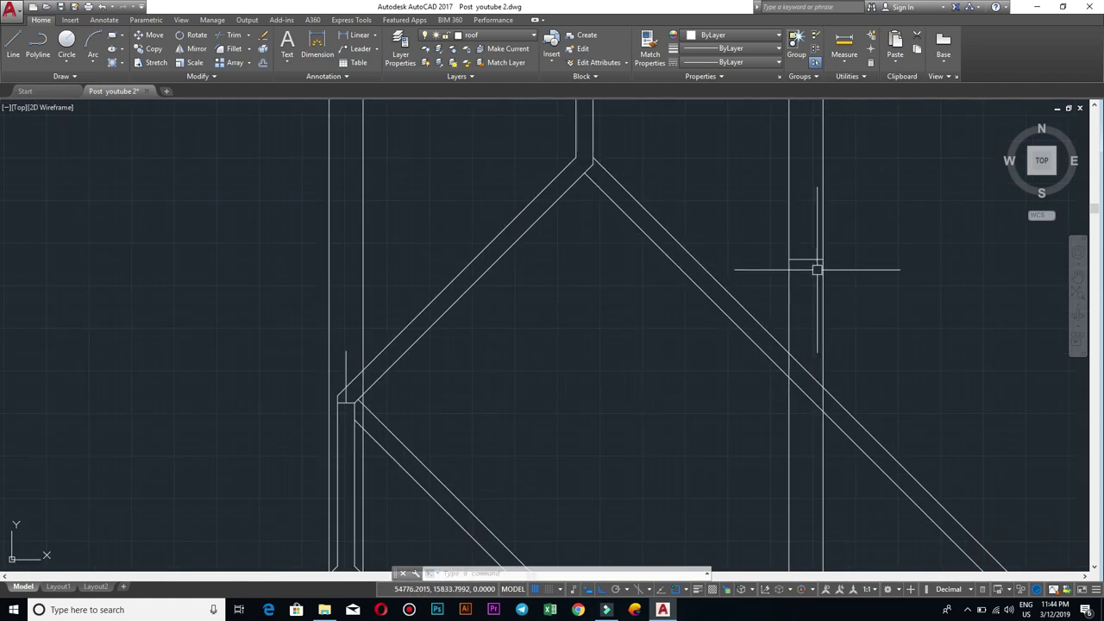
key("Escape")
mouse_move(806, 294)
middle_mouse_down()
mouse_move(622, 304)
mouse_move(926, 349)
middle_mouse_up()
scroll(623, 304, "up", 3)
Step: Delete the stray vertical line running through the hip corner
scroll(854, 383, "up", 2)
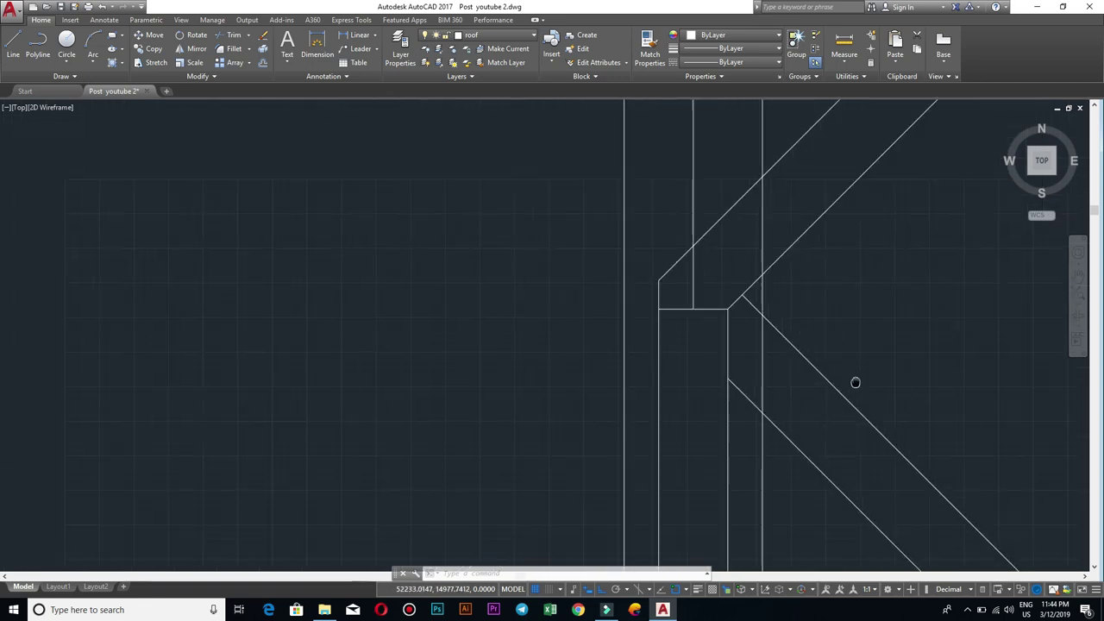
scroll(855, 382, "up", 1)
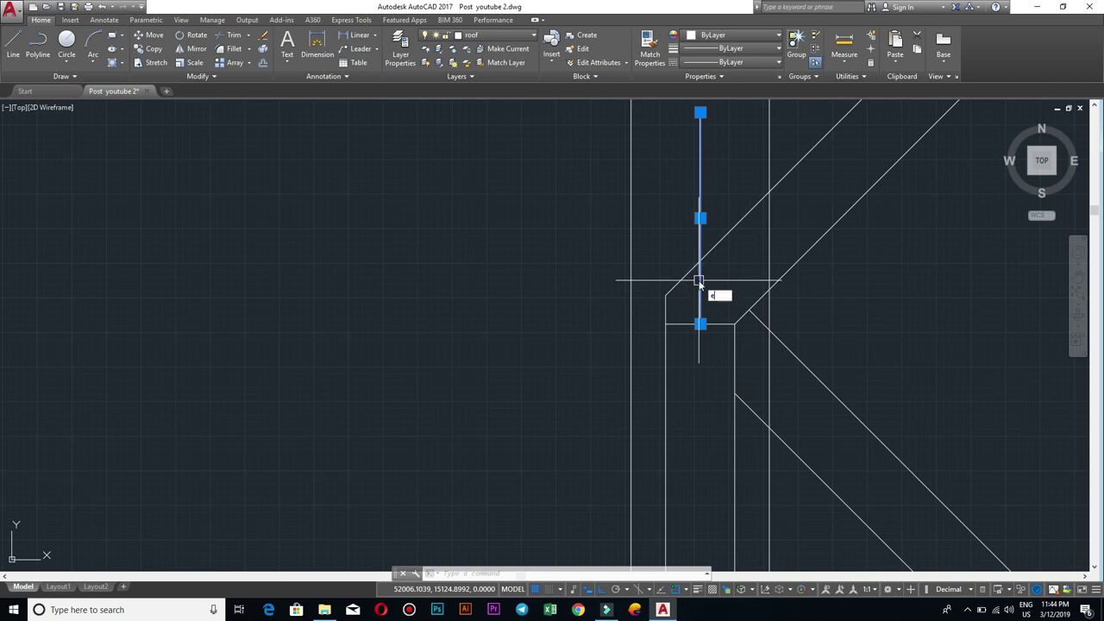
key("Delete")
scroll(720, 292, "down", 3)
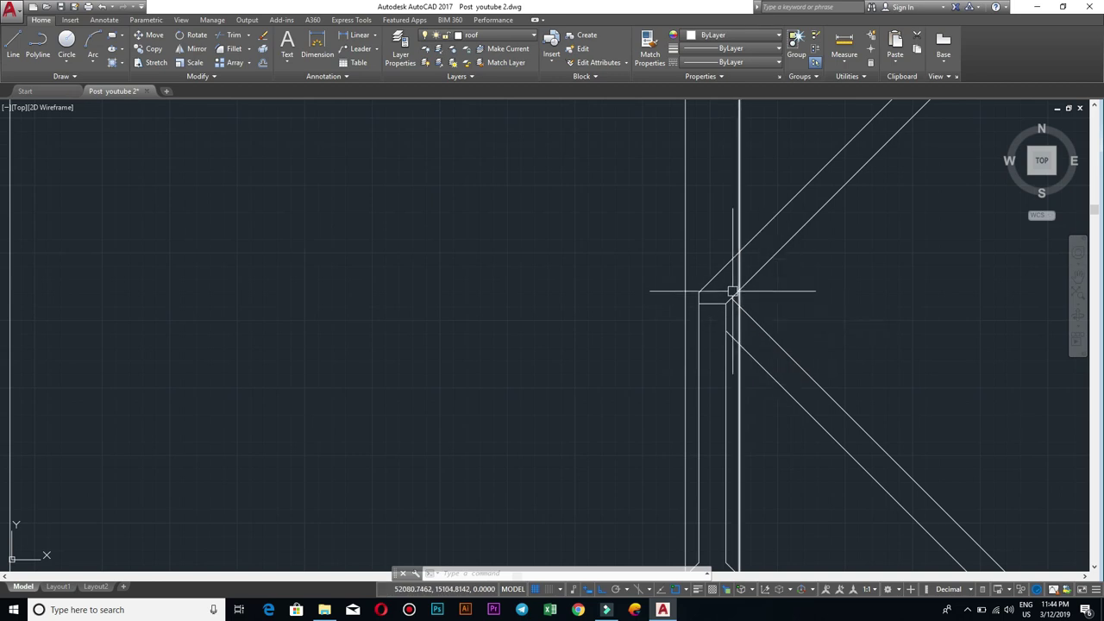
scroll(747, 278, "down", 3)
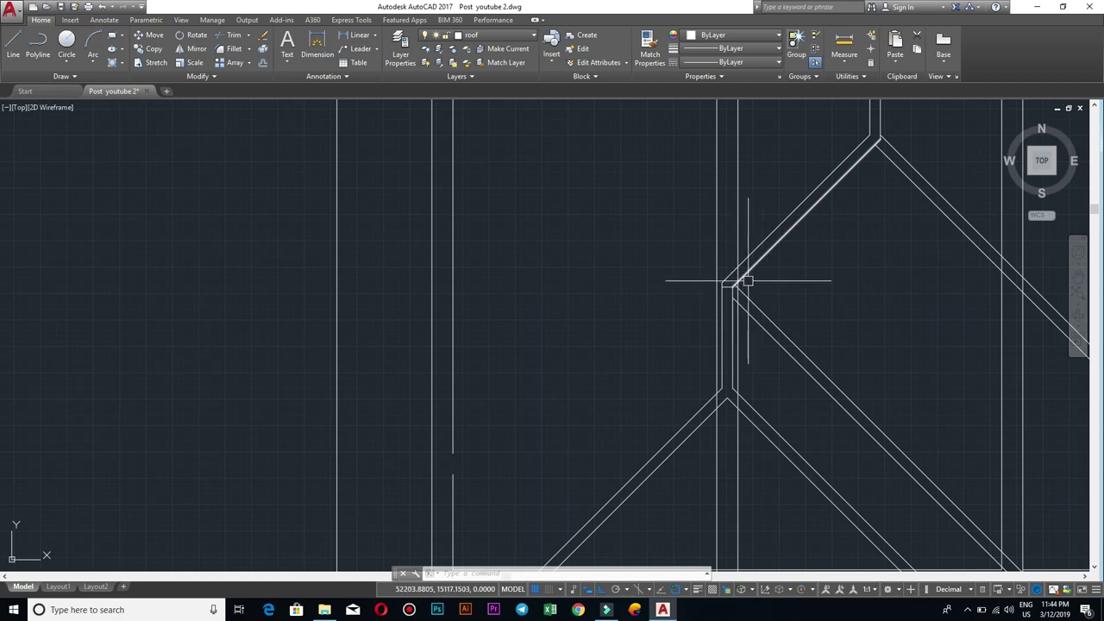
Step: Start erasing a horizontal line near the hip junction, then cancel the erase
scroll(747, 281, "up", 3)
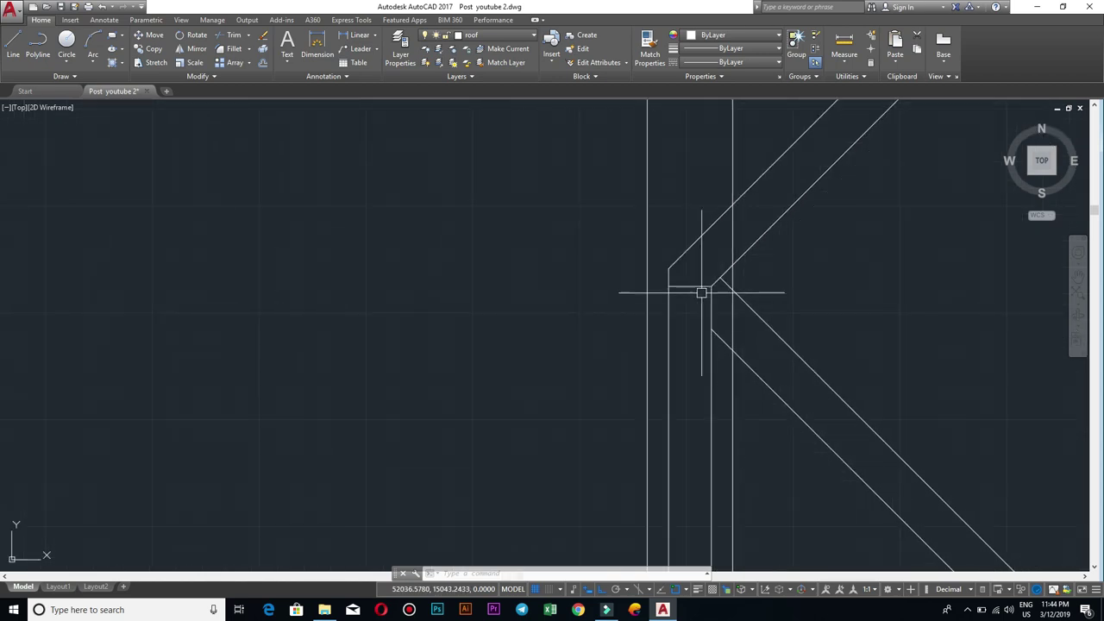
scroll(701, 288, "up", 5)
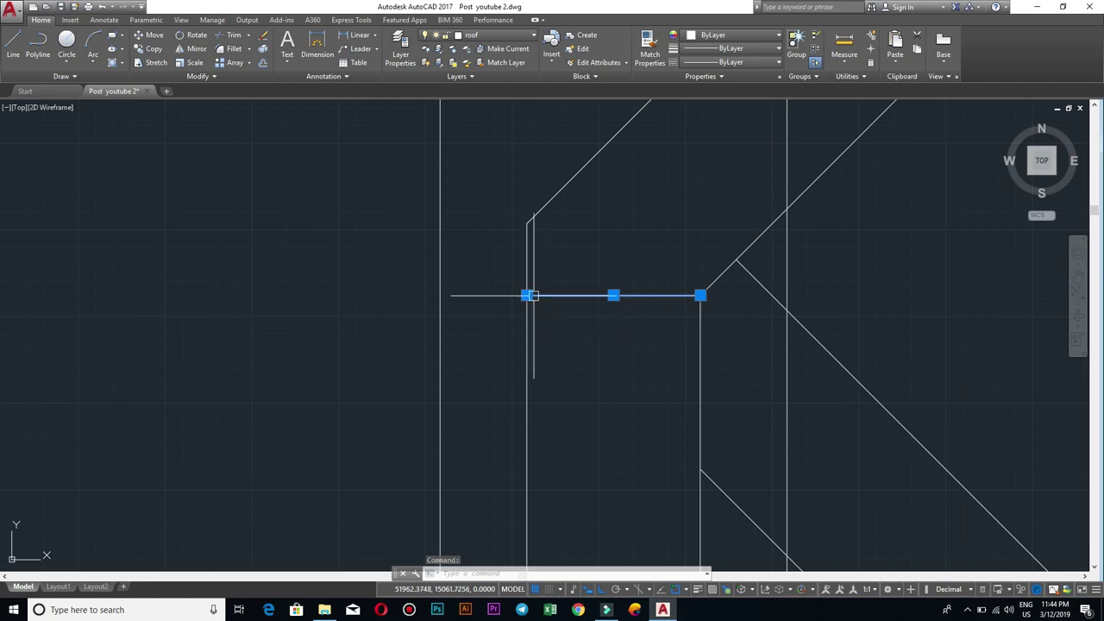
mouse_move(532, 296)
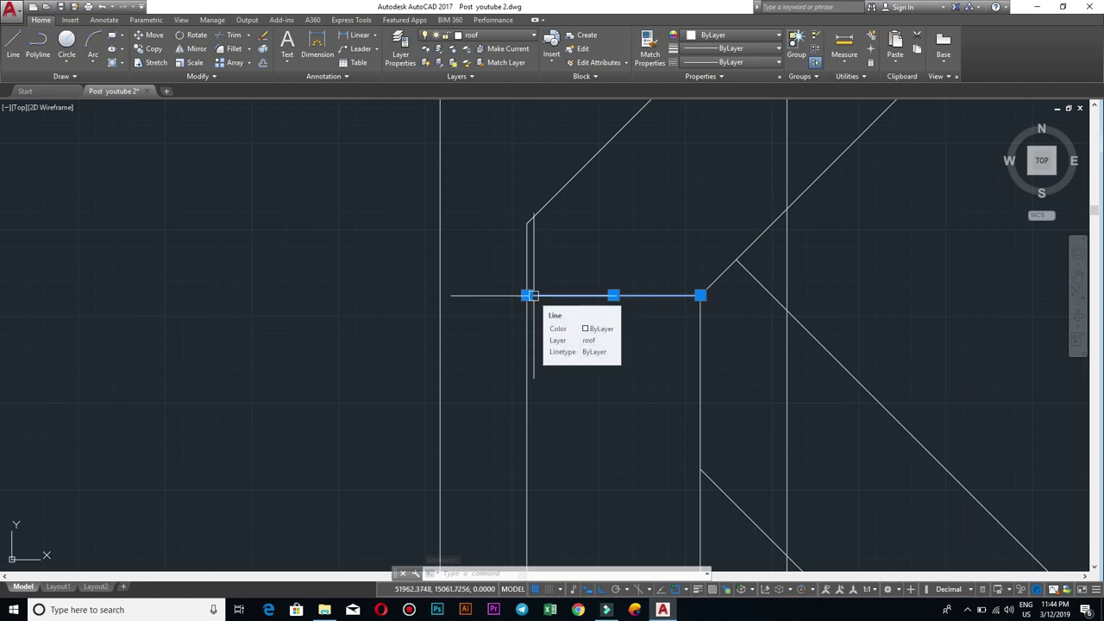
scroll(495, 339, "up", 3)
scroll(271, 333, "up", 3)
type("e")
key("Return")
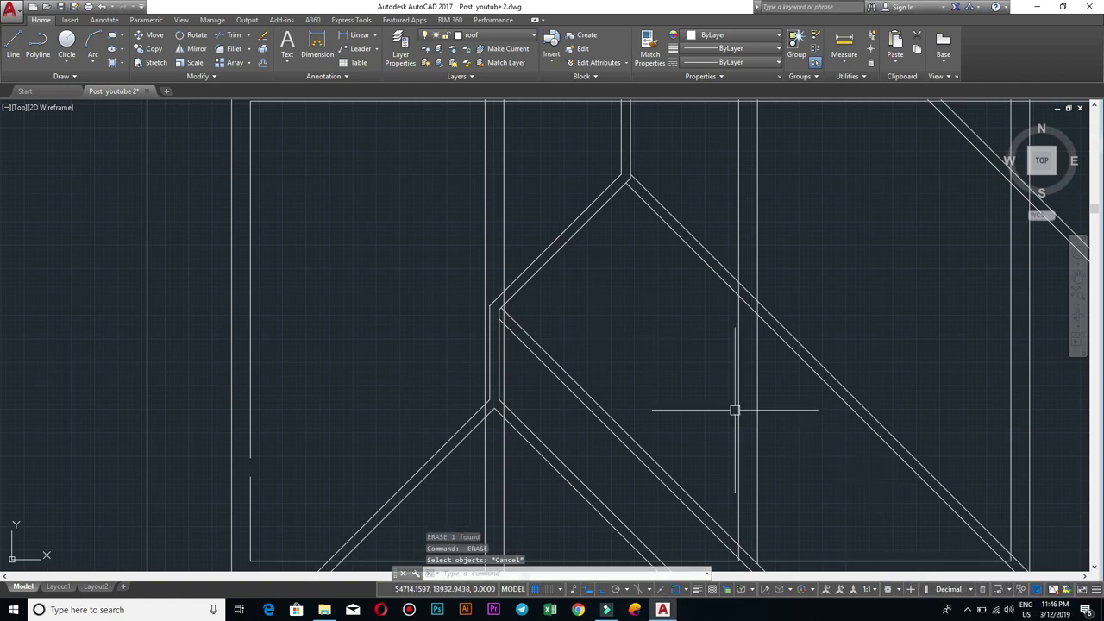
left_click(508, 313)
key("Escape")
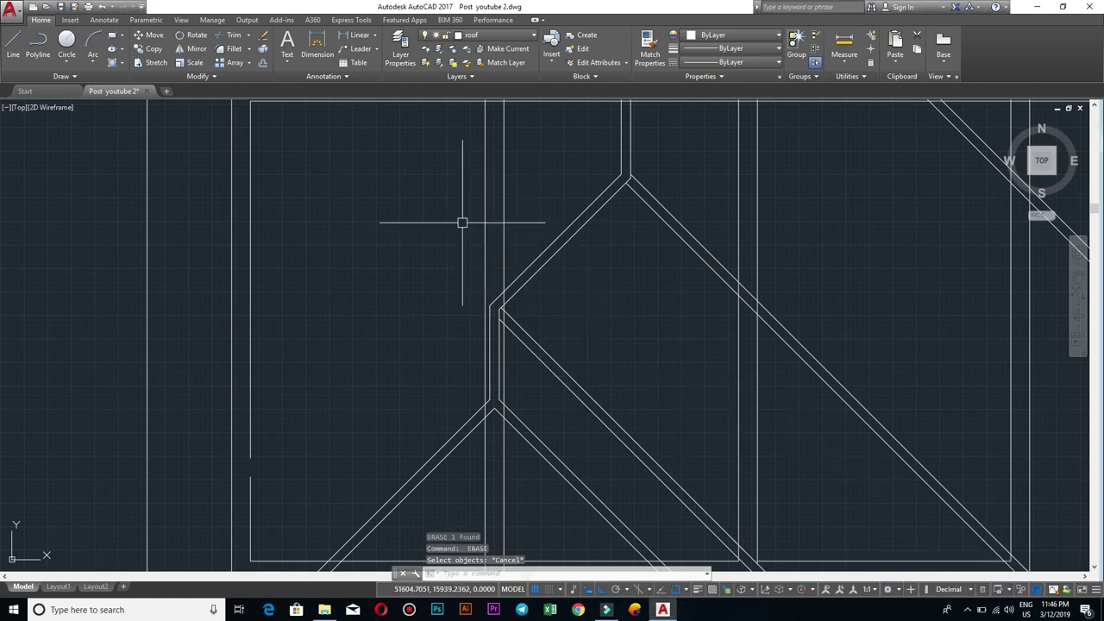
scroll(540, 316, "up", 2)
scroll(690, 327, "down", 4)
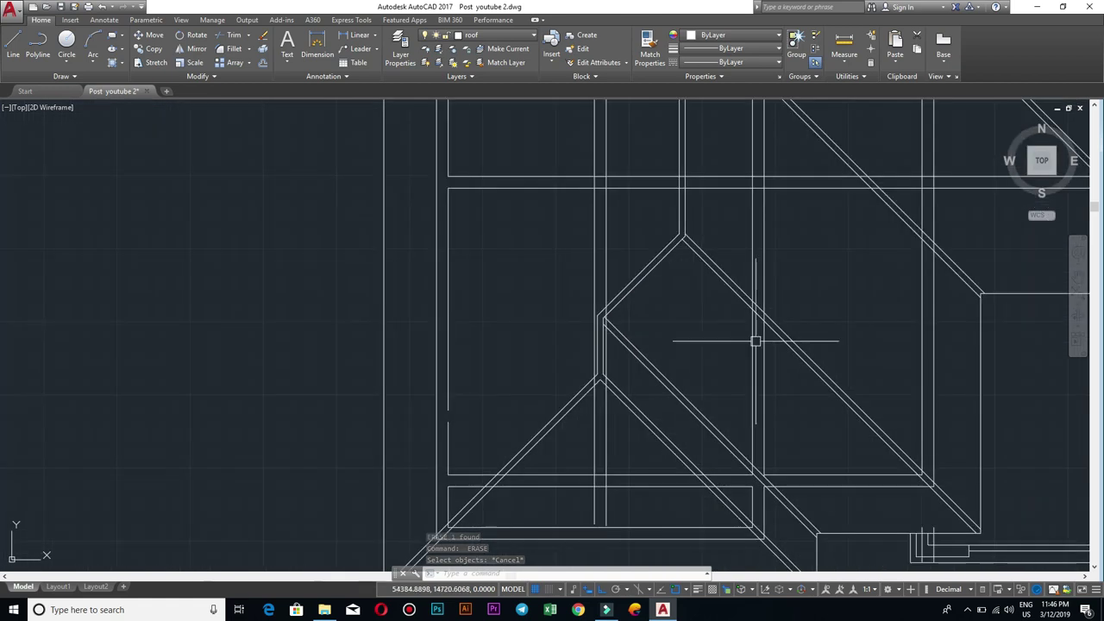
scroll(621, 319, "up", 2)
scroll(543, 274, "down", 1)
scroll(540, 269, "down", 1)
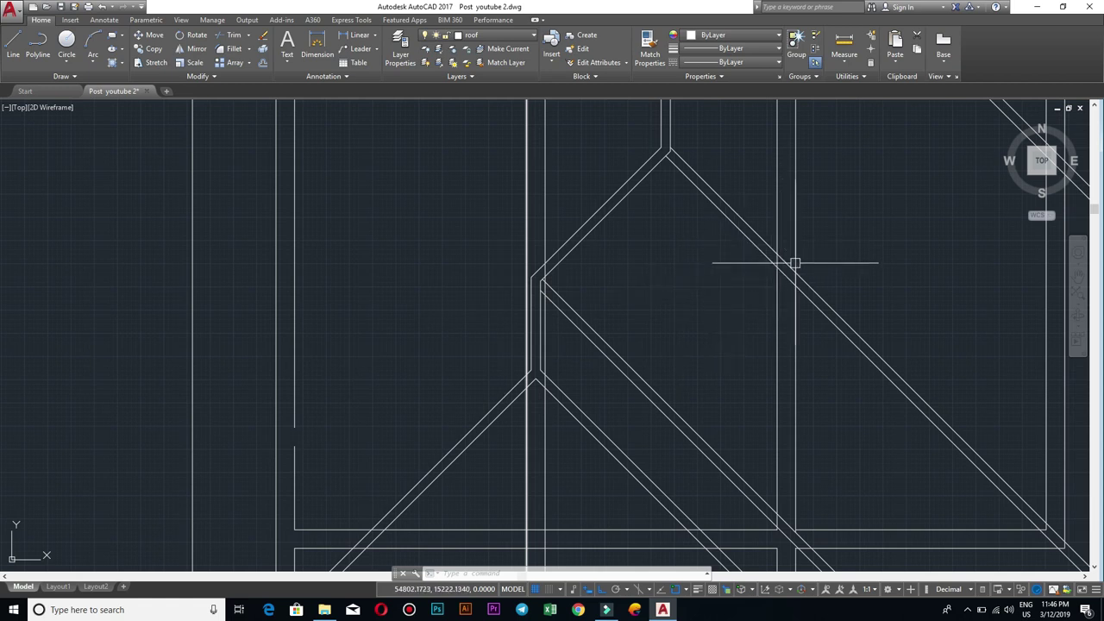
scroll(825, 288, "down", 2)
scroll(754, 310, "down", 2)
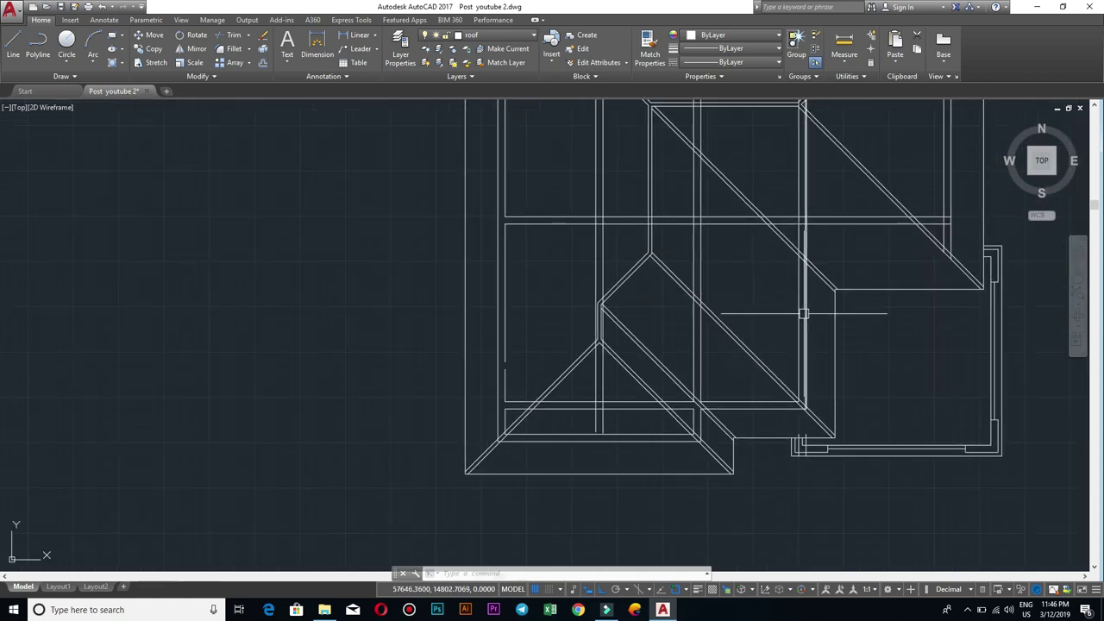
Step: Begin a line where the diagonal meets the wall line, then cancel it
scroll(691, 334, "up", 2)
scroll(689, 328, "up", 2)
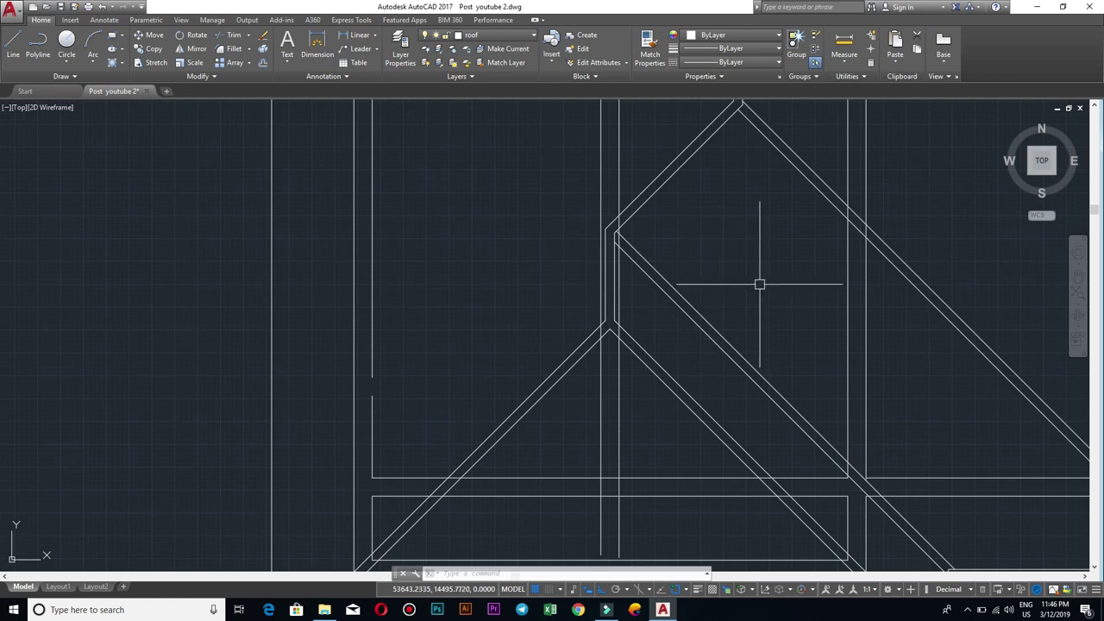
key("Return")
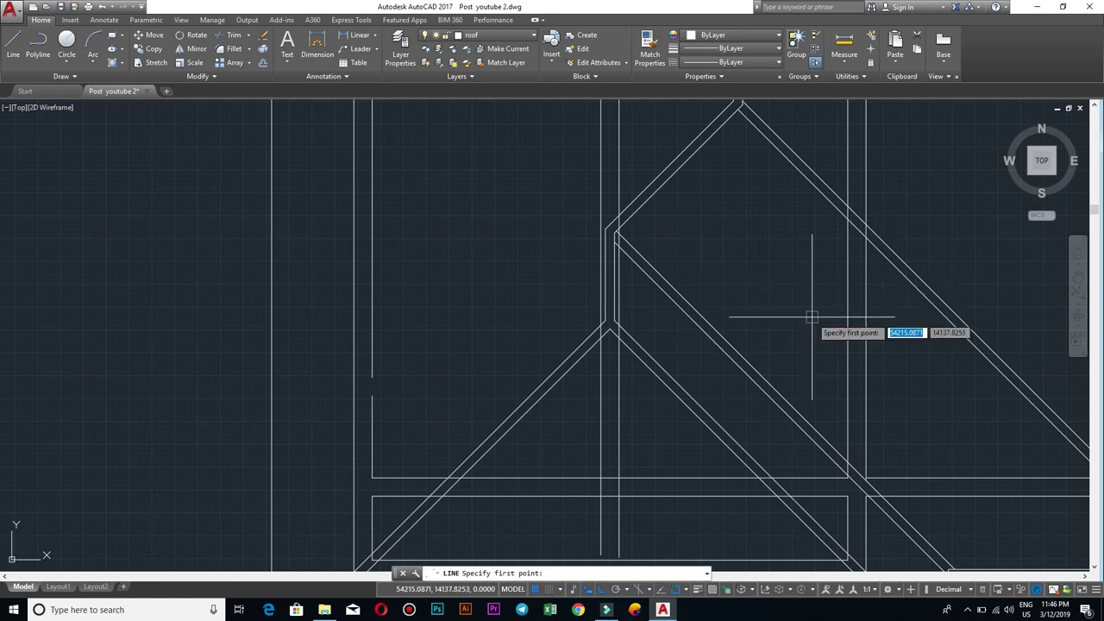
scroll(813, 320, "up", 1)
scroll(875, 267, "up", 1)
scroll(851, 406, "up", 1)
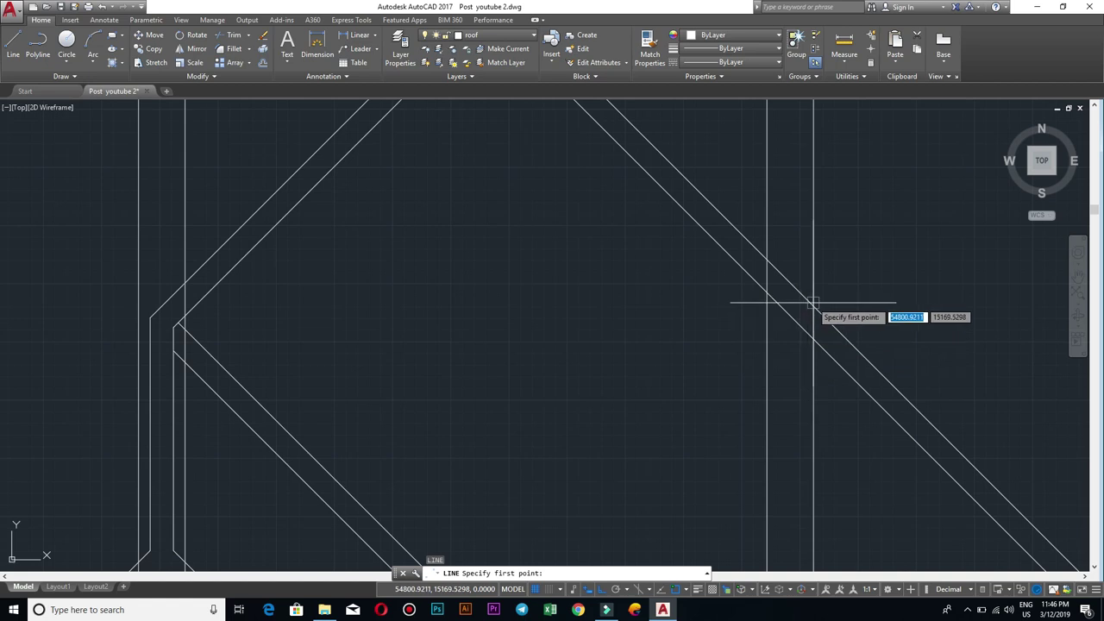
left_click(814, 306)
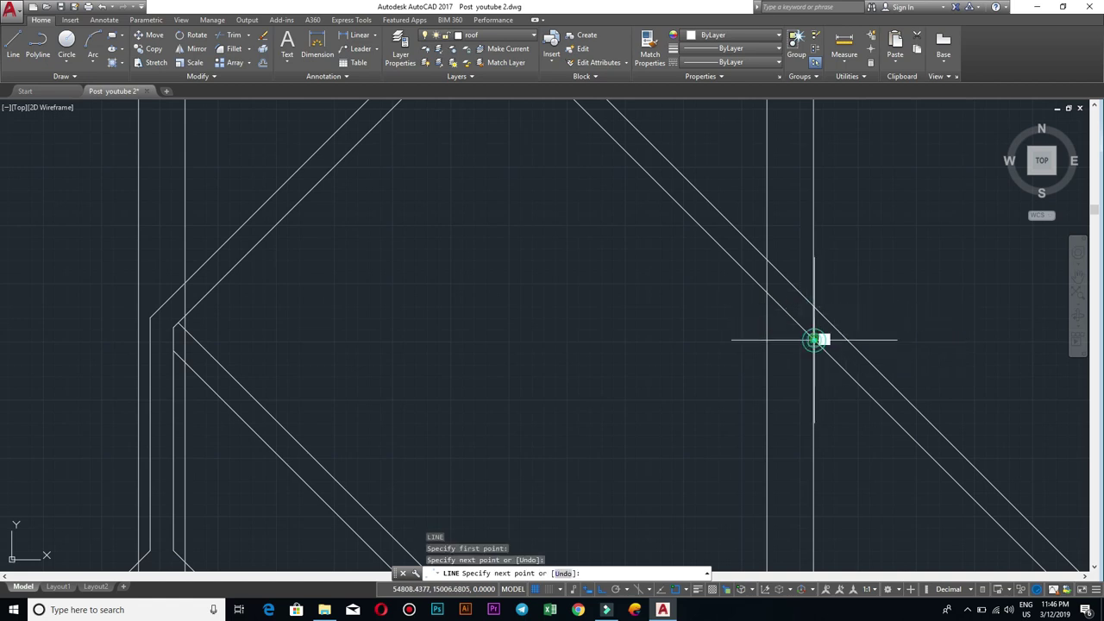
key("Escape")
Step: Nudge the view down, select the horizontal double line, then clear the selection
scroll(841, 337, "down", 1)
scroll(841, 337, "down", 2)
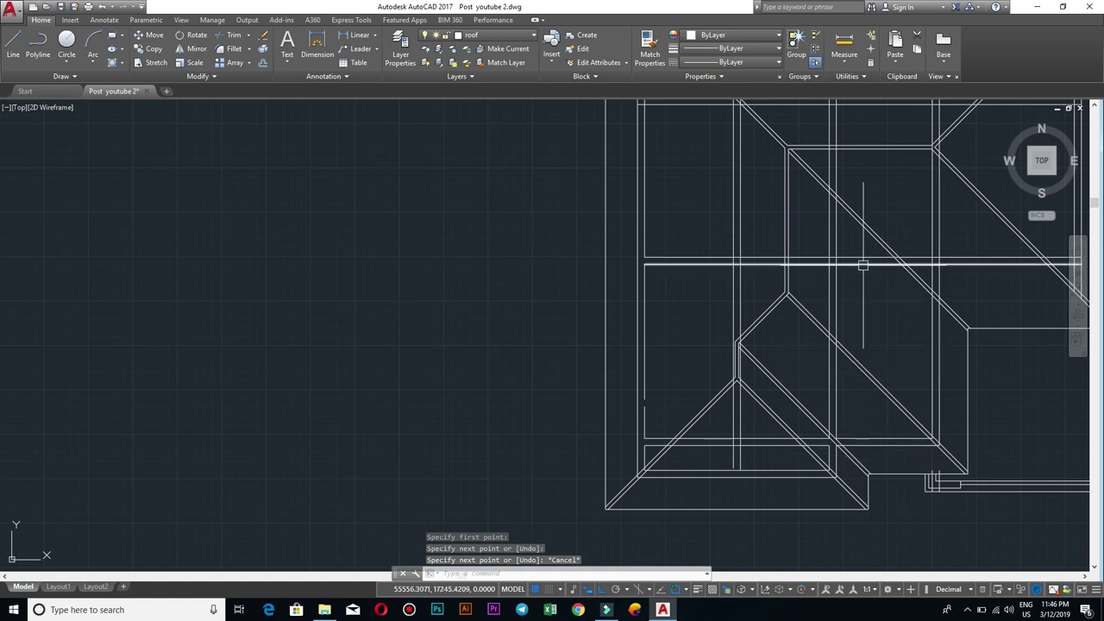
middle_click_drag(880, 308, 839, 375)
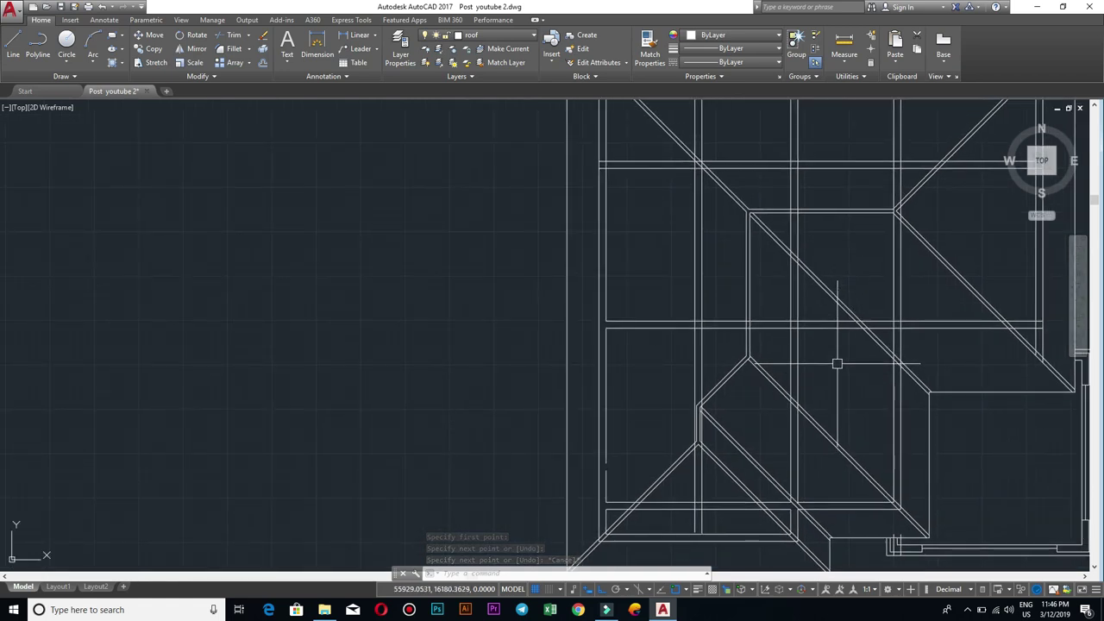
scroll(821, 414, "up", 2)
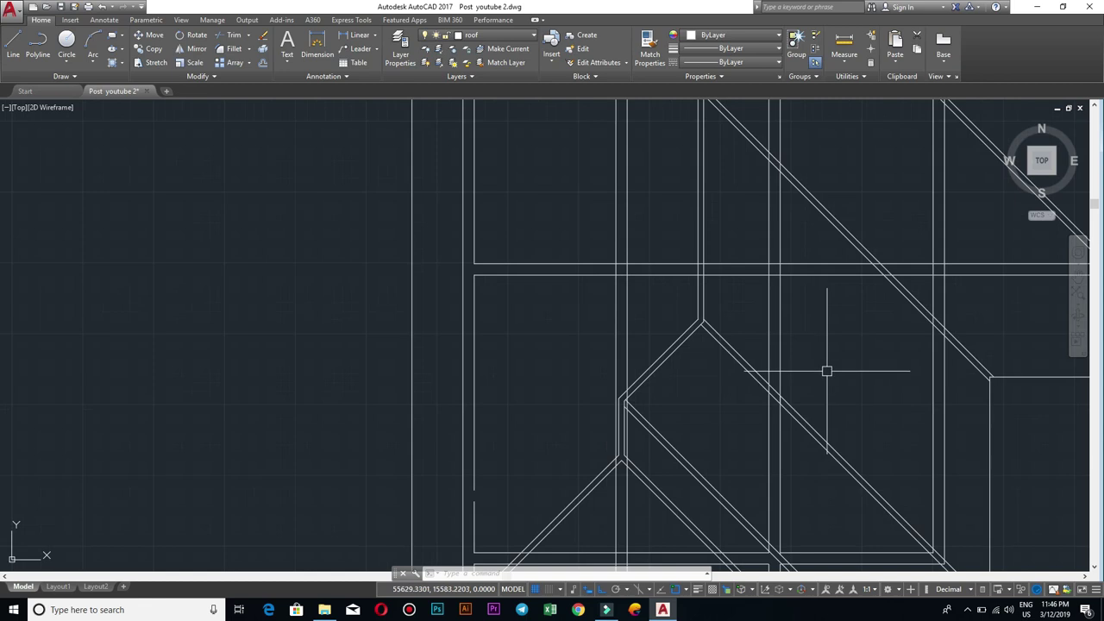
left_click(820, 276)
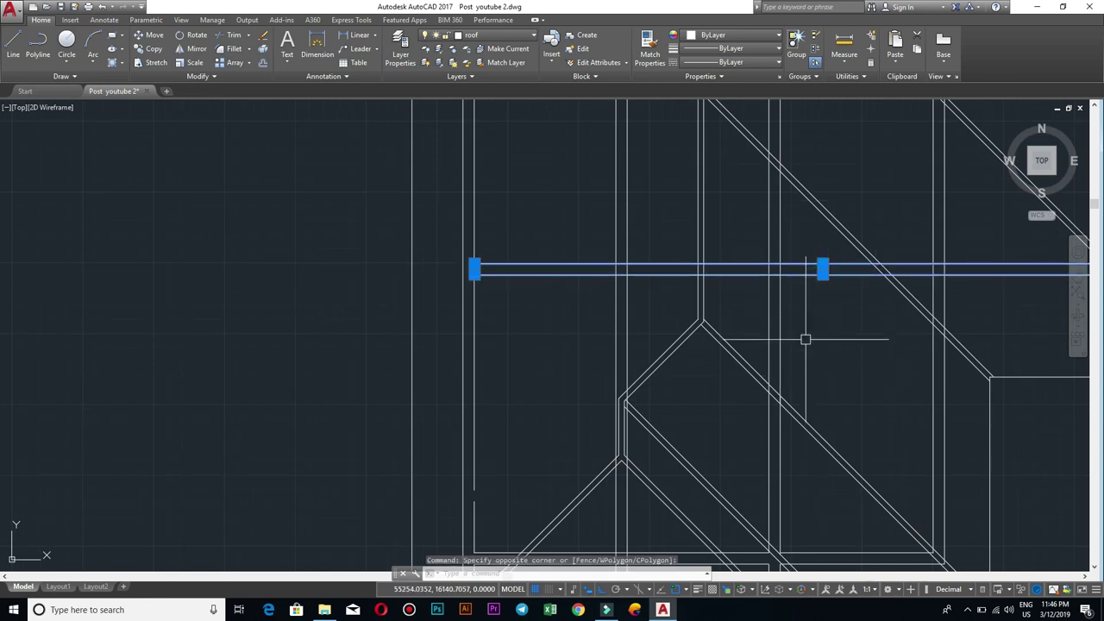
key("Escape")
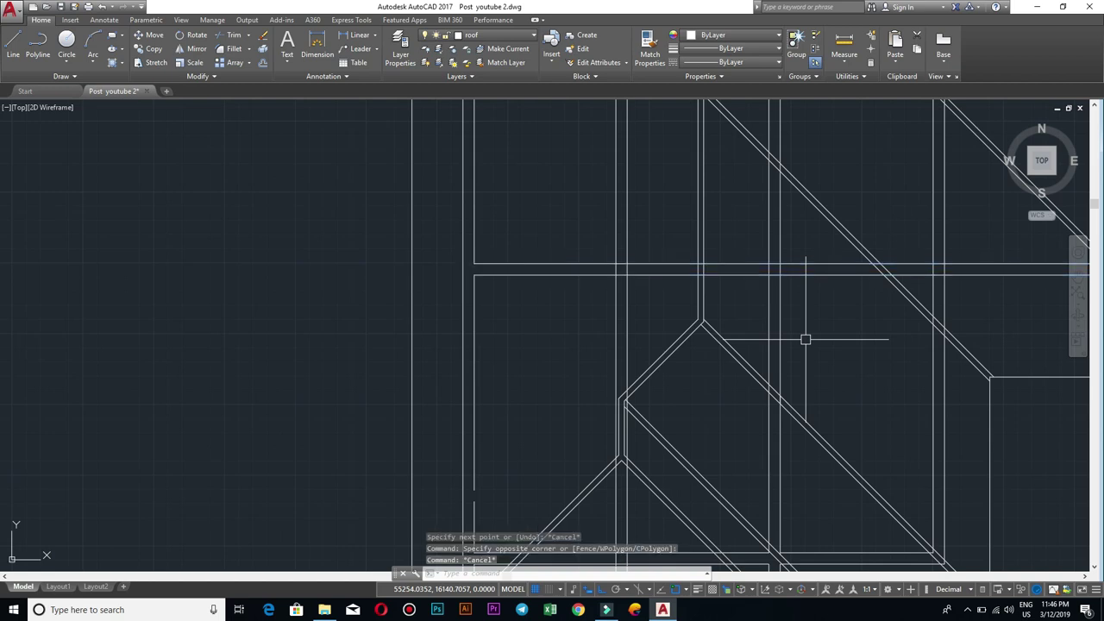
scroll(818, 395, "up", 2)
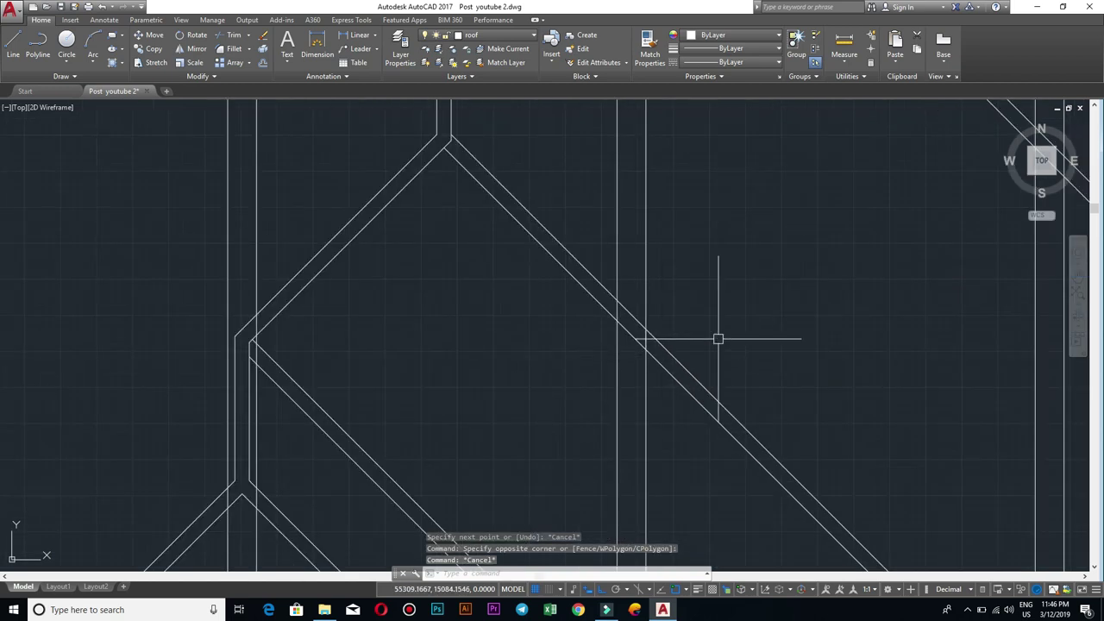
Step: Draw a 2900-long horizontal line rightward from the diagonal roof intersection
type("l")
key("Return")
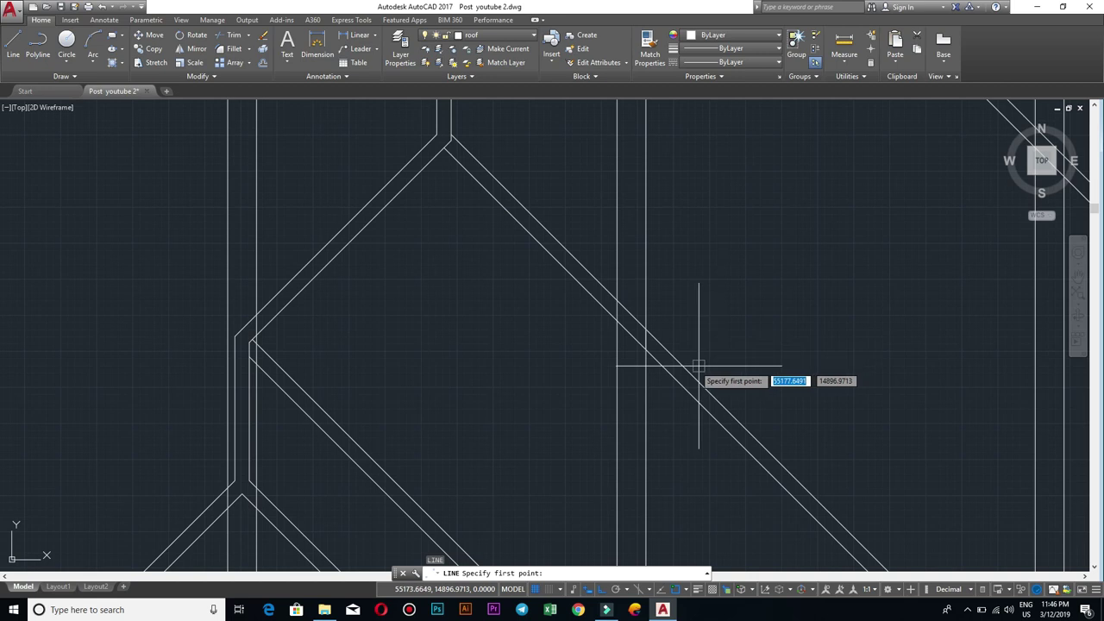
left_click(645, 339)
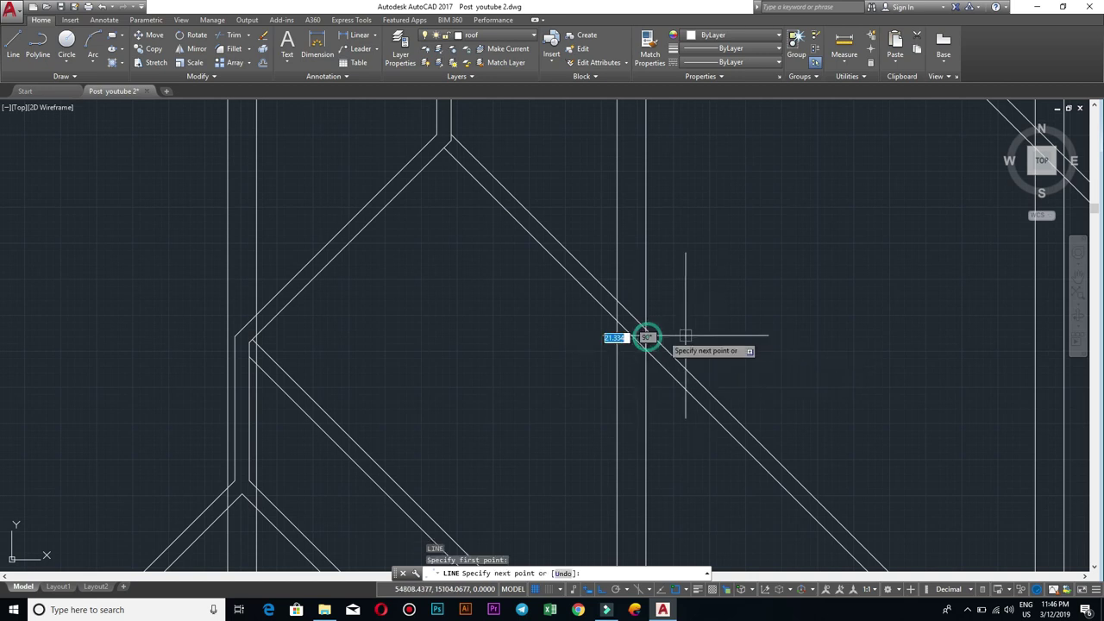
scroll(961, 337, "up", 2)
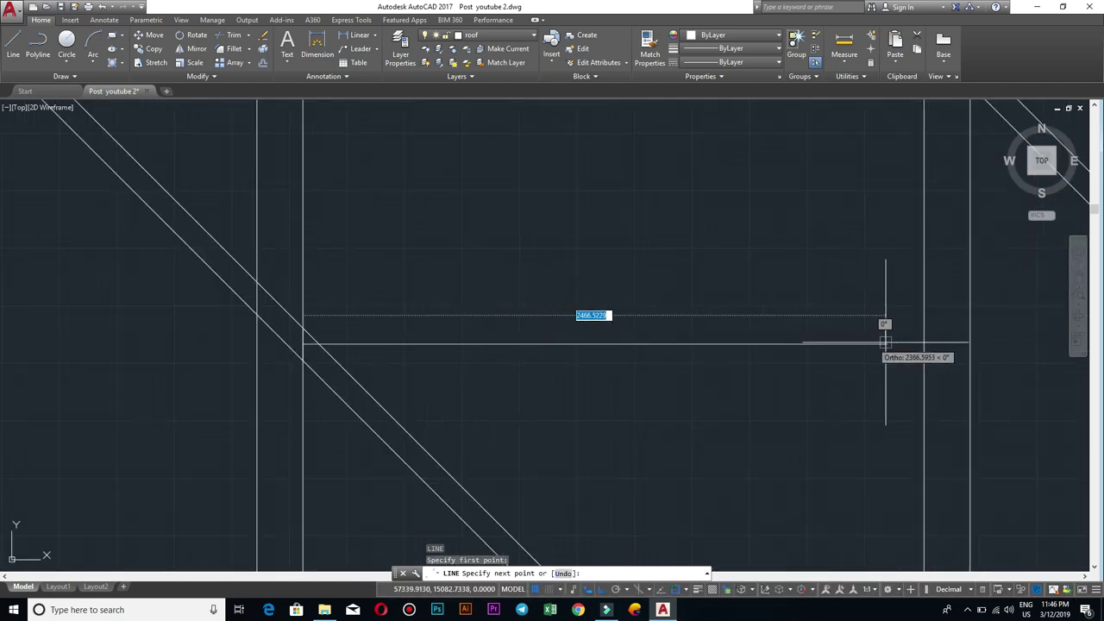
middle_click_drag(986, 339, 845, 336)
scroll(886, 347, "down", 4)
type("2900")
key("Return")
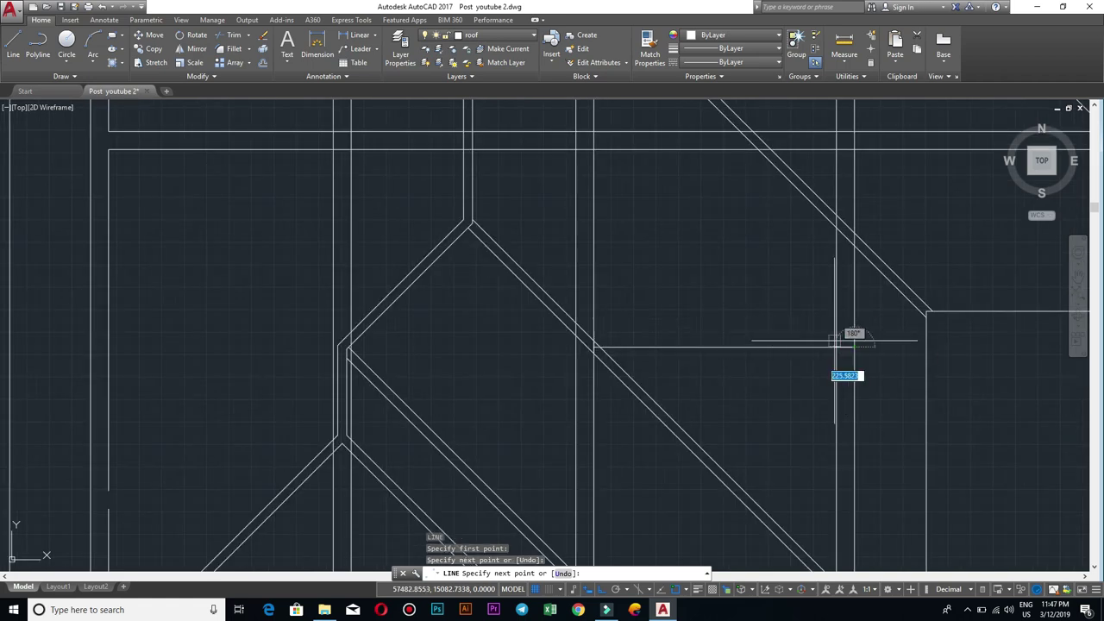
key("Escape")
scroll(747, 359, "up", 2)
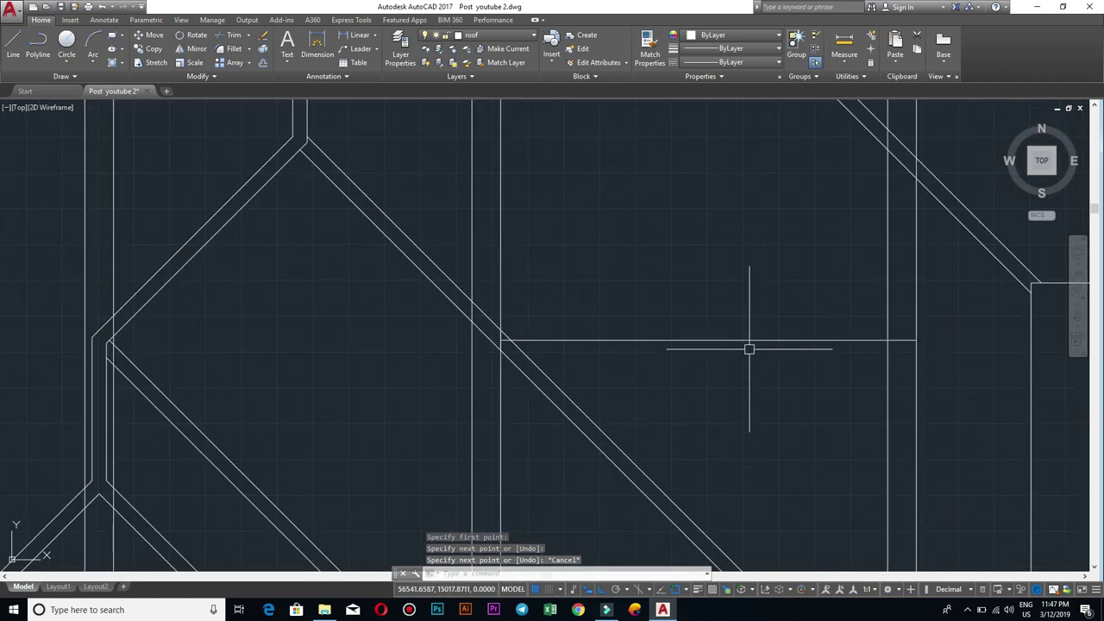
Step: Erase the new 2900 line and start an infinite construction line
left_click(719, 382)
left_click(688, 300)
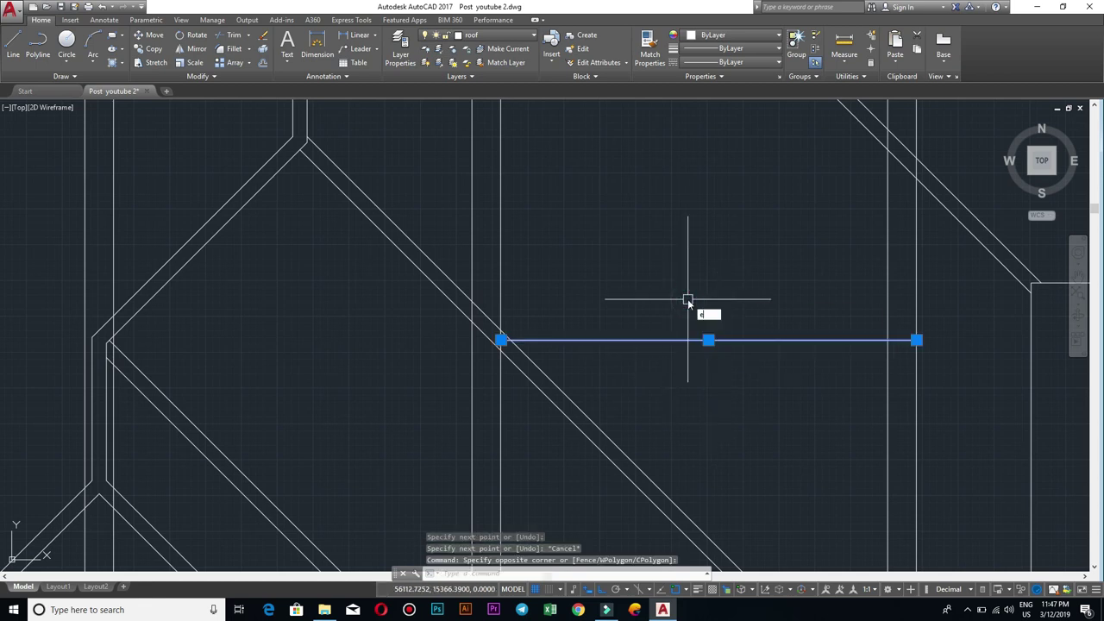
key("Return")
type("l")
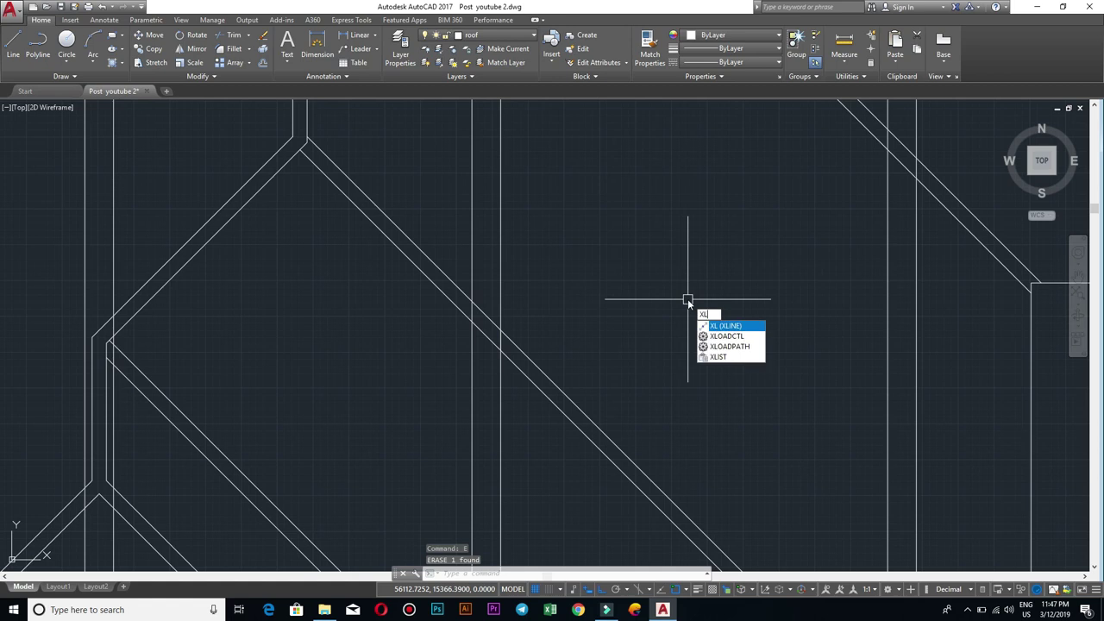
key("Return")
type("h")
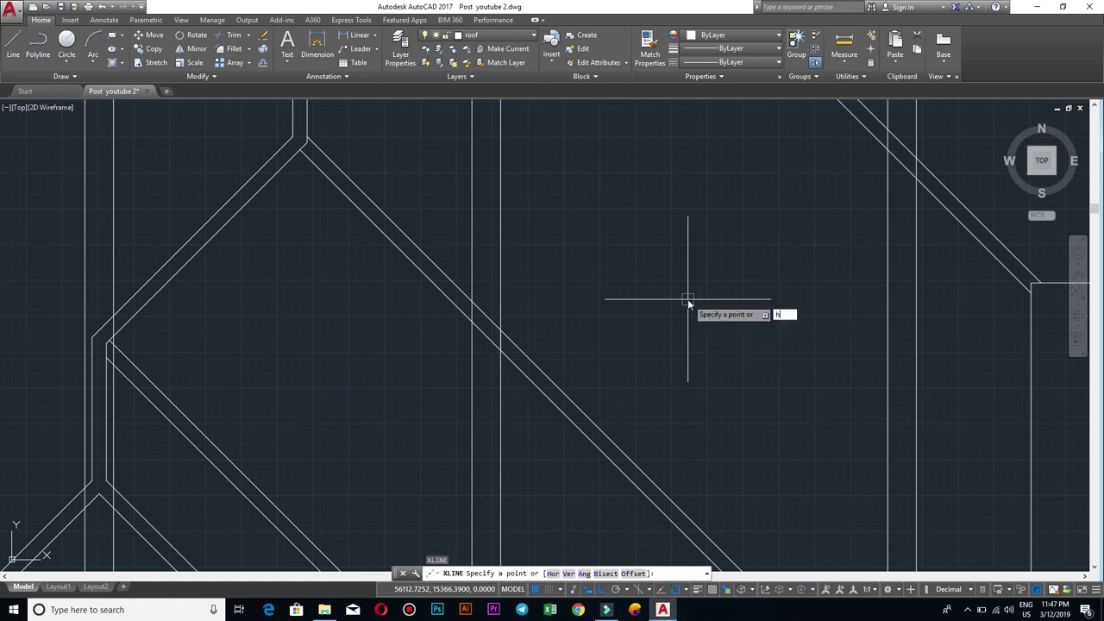
Step: Place a horizontal construction line through the intersection and erase the short stray vertical line
key("Return")
scroll(472, 343, "up", 3)
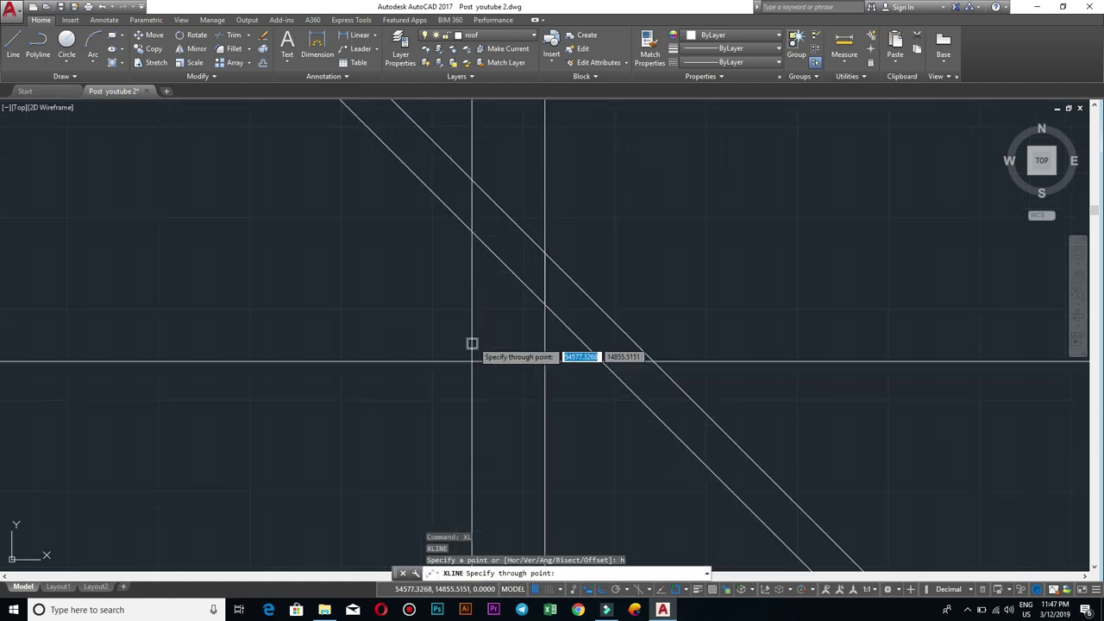
left_click(545, 279)
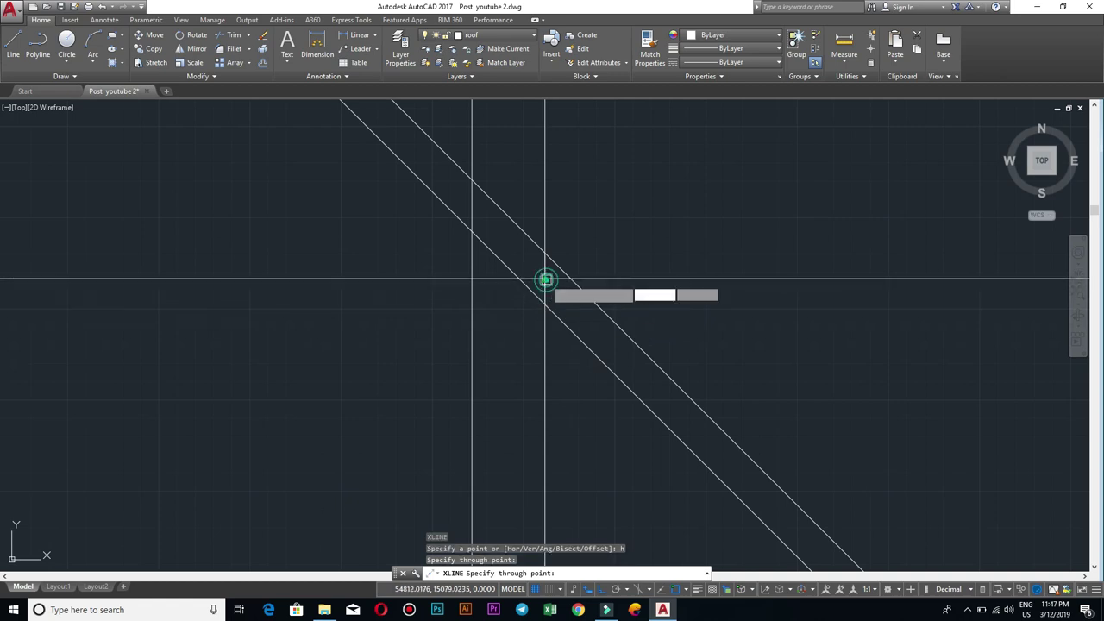
key("Escape")
left_click(546, 266)
type("E")
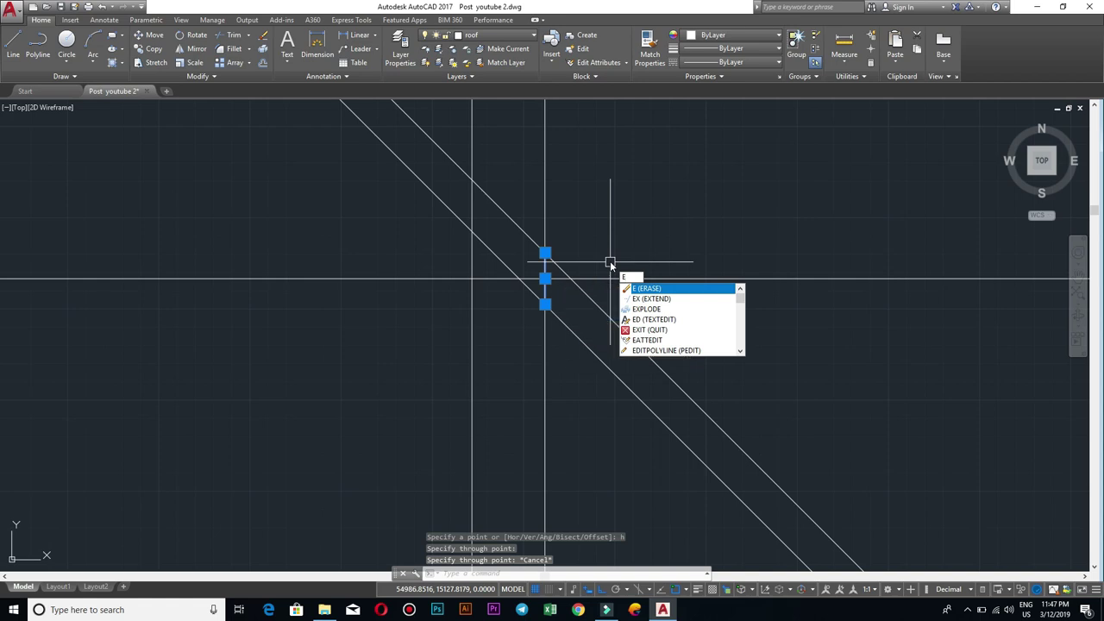
key("Return")
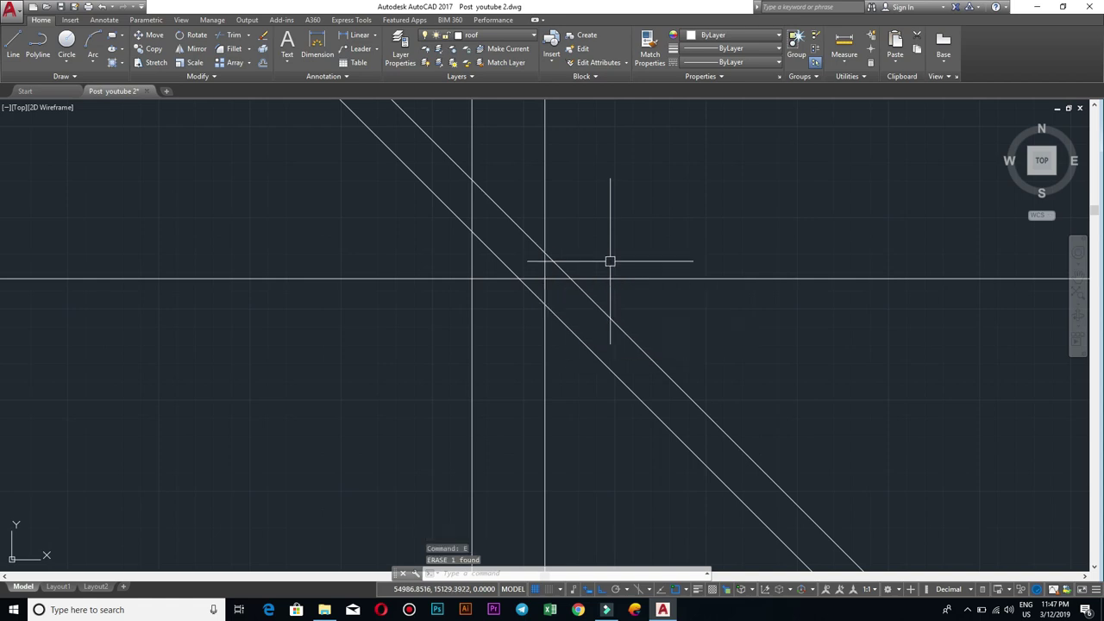
Step: Offset the horizontal construction line 100 above and 100 below
type("O")
key("Return")
key("Return")
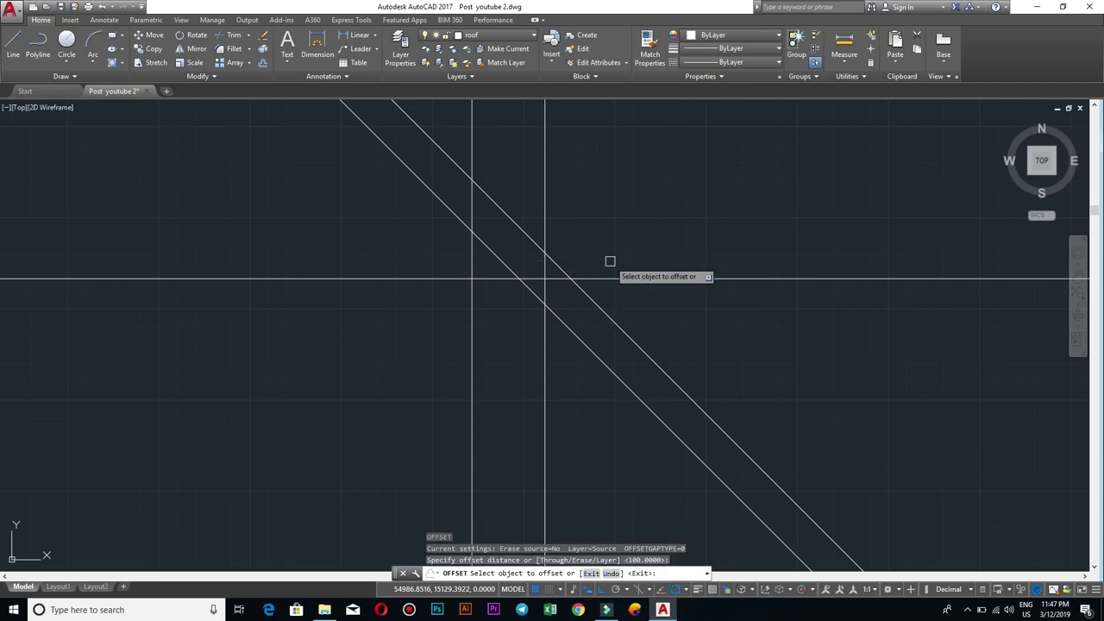
left_click(630, 277)
left_click(627, 199)
left_click(639, 277)
left_click(636, 320)
scroll(736, 320, "down", 2)
scroll(771, 333, "down", 2)
scroll(816, 342, "down", 1)
key("Escape")
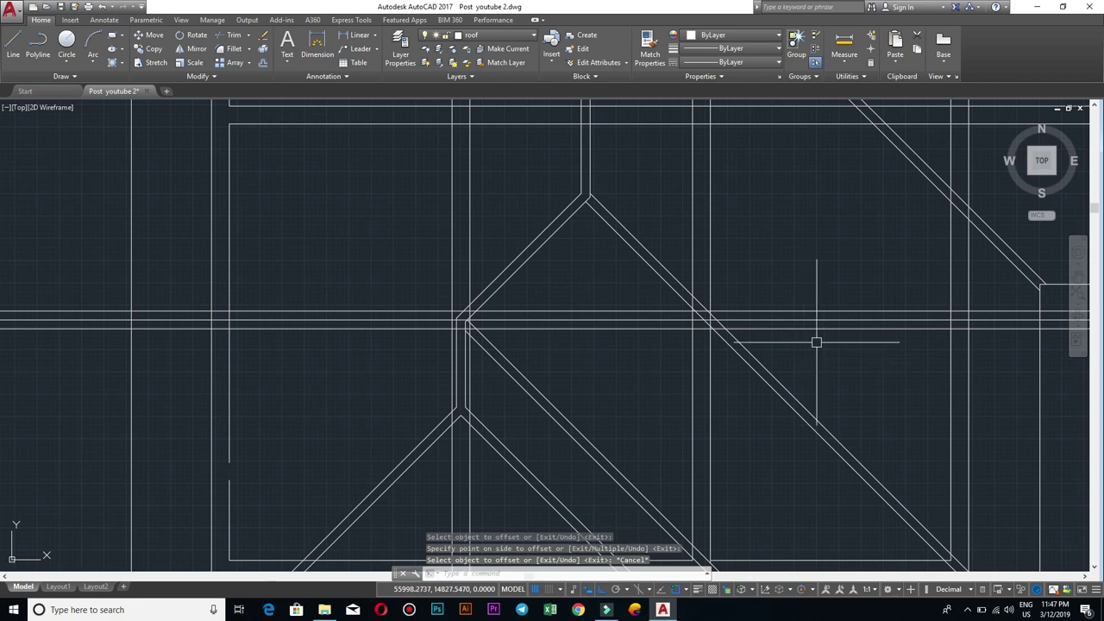
scroll(816, 342, "up", 2)
scroll(826, 327, "up", 2)
Step: Erase the middle construction line, leaving the double horizontal line
left_click(754, 368)
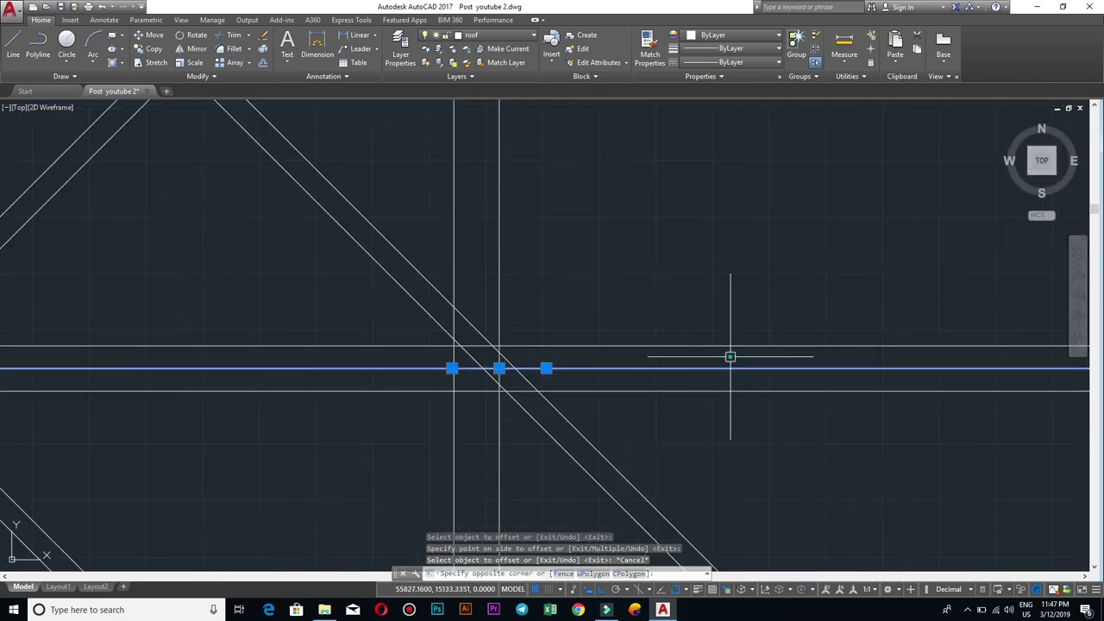
left_click(730, 356)
key("Return")
scroll(730, 352, "down", 2)
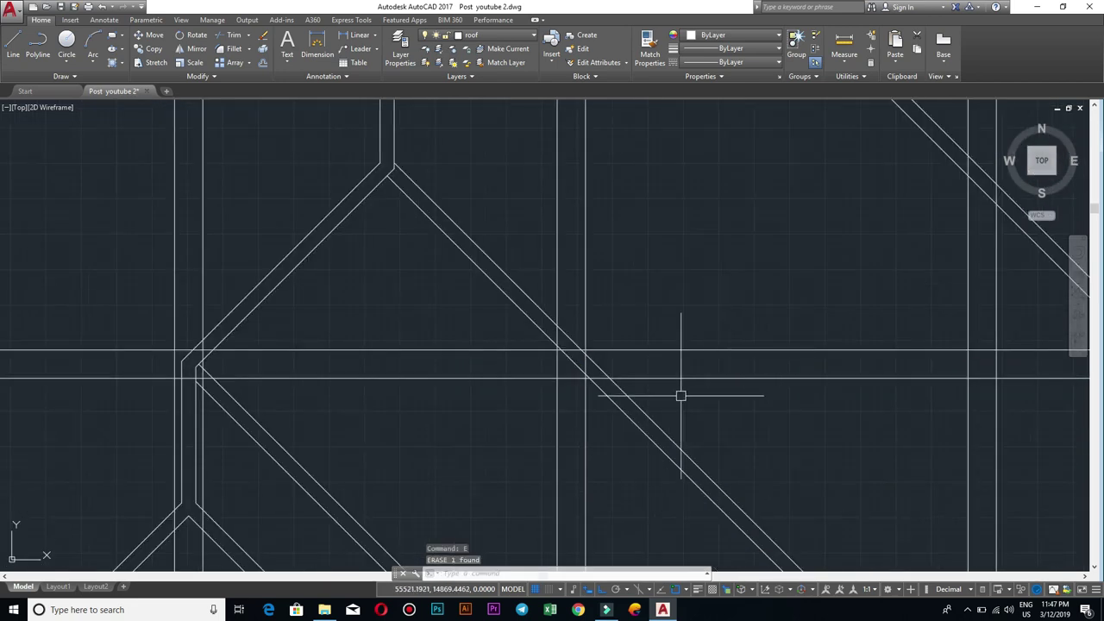
middle_click_drag(495, 387, 636, 378)
type("tr")
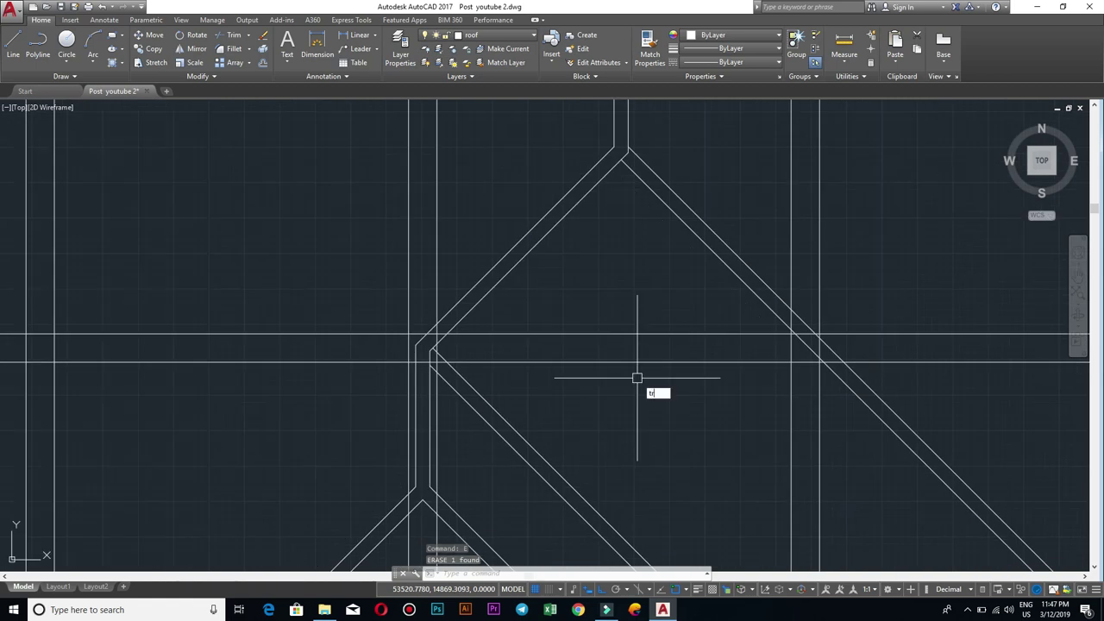
Step: Trim the horizontal lines back to the left vertical wall line
key("Return")
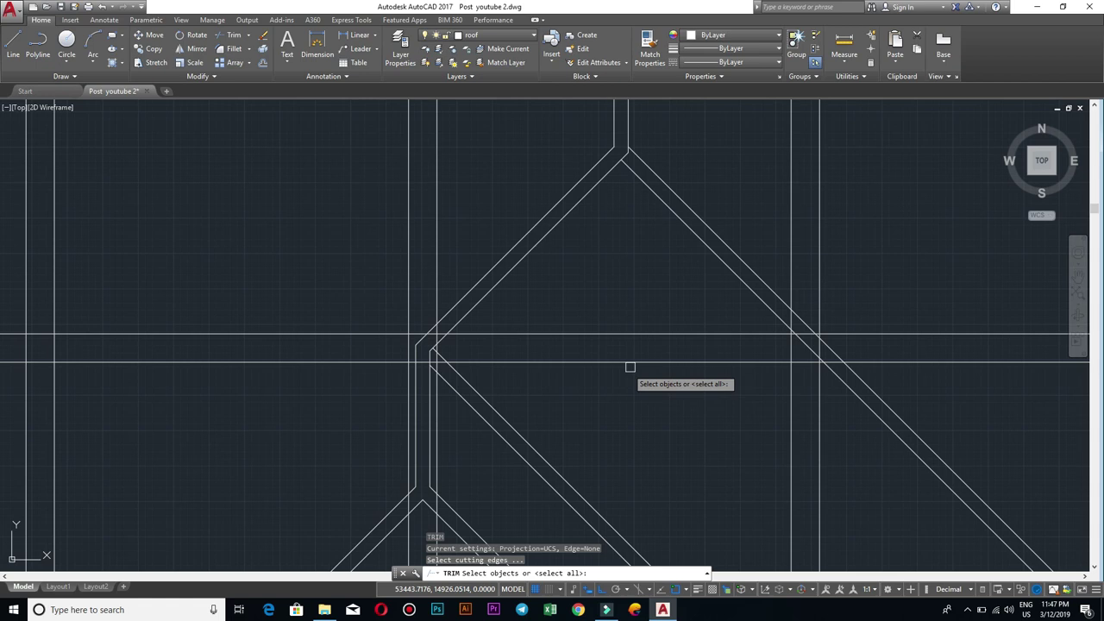
left_click(409, 296)
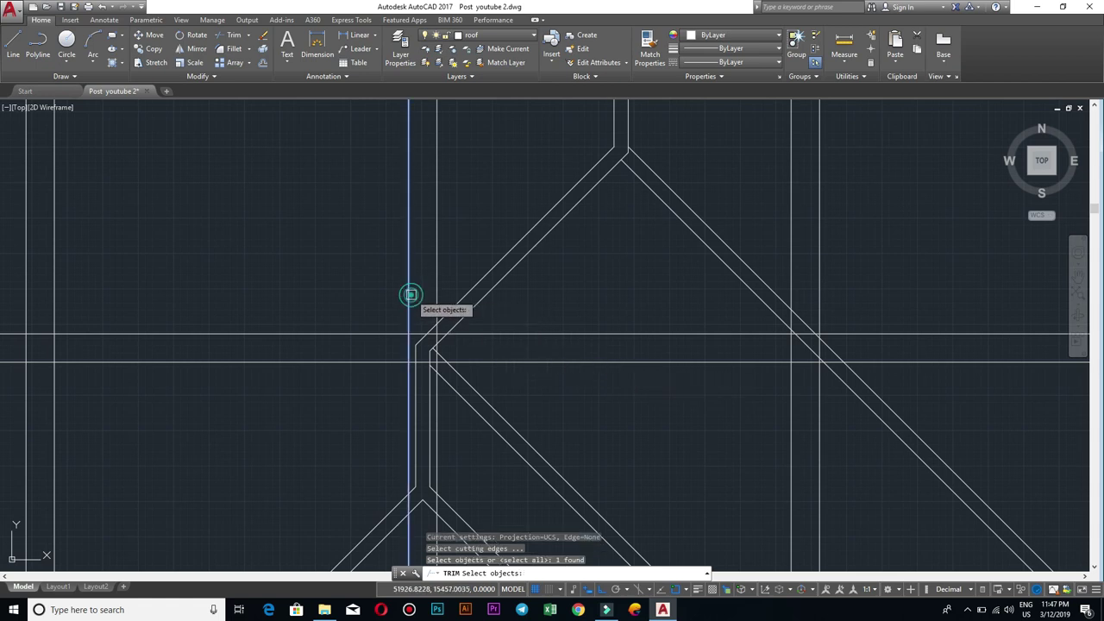
key("Return")
left_click(354, 403)
left_click(303, 260)
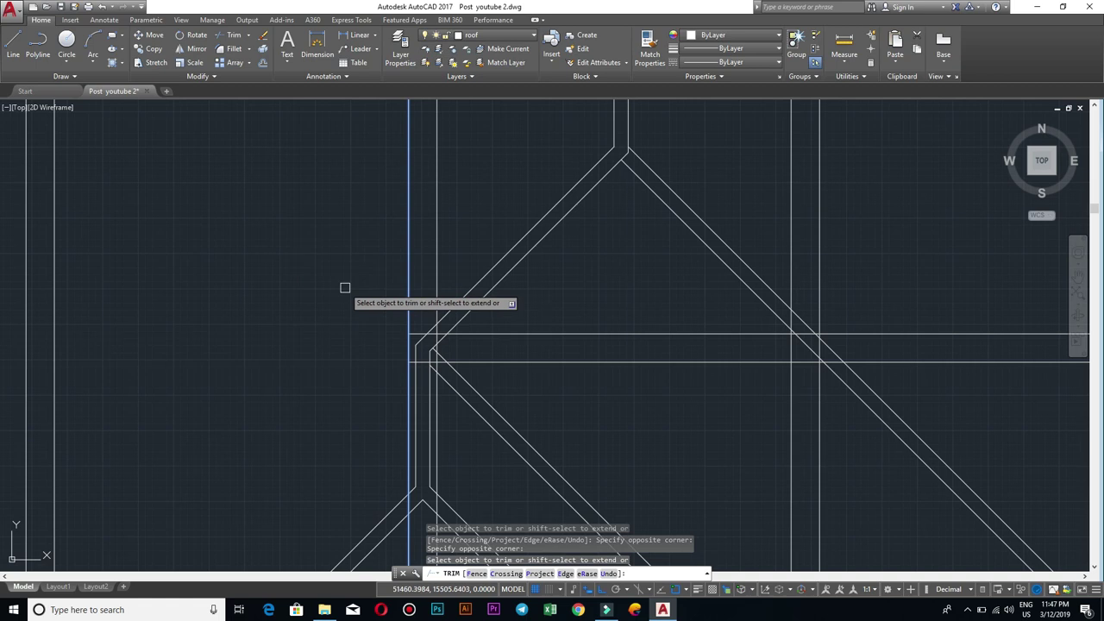
key("Return")
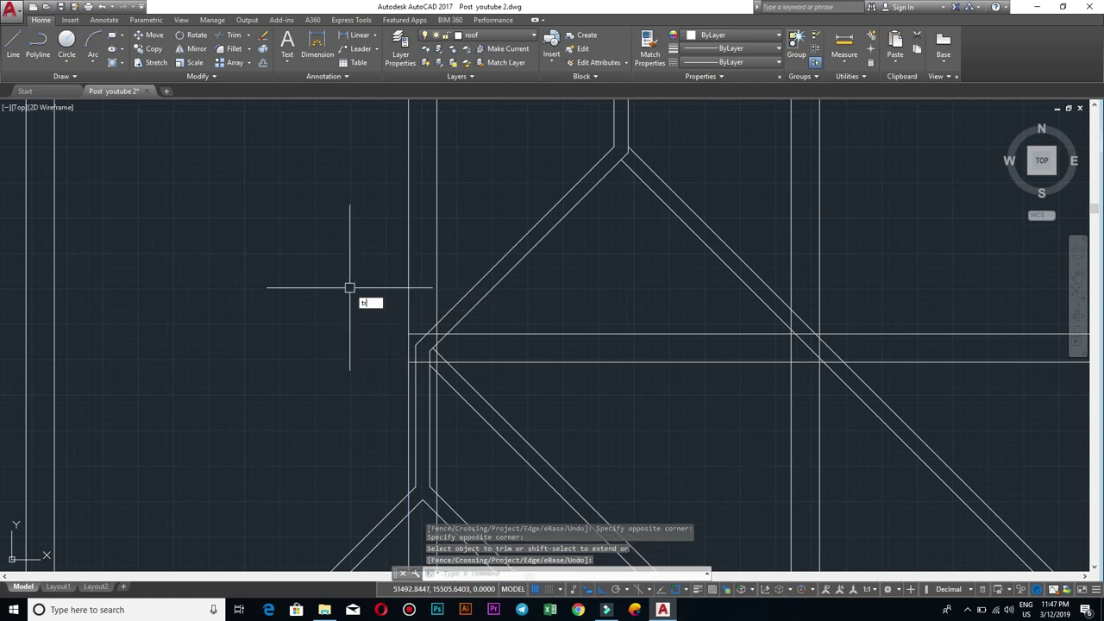
Step: Trim away the vertical line below the lower horizontal line
key("Return")
scroll(423, 324, "up", 2)
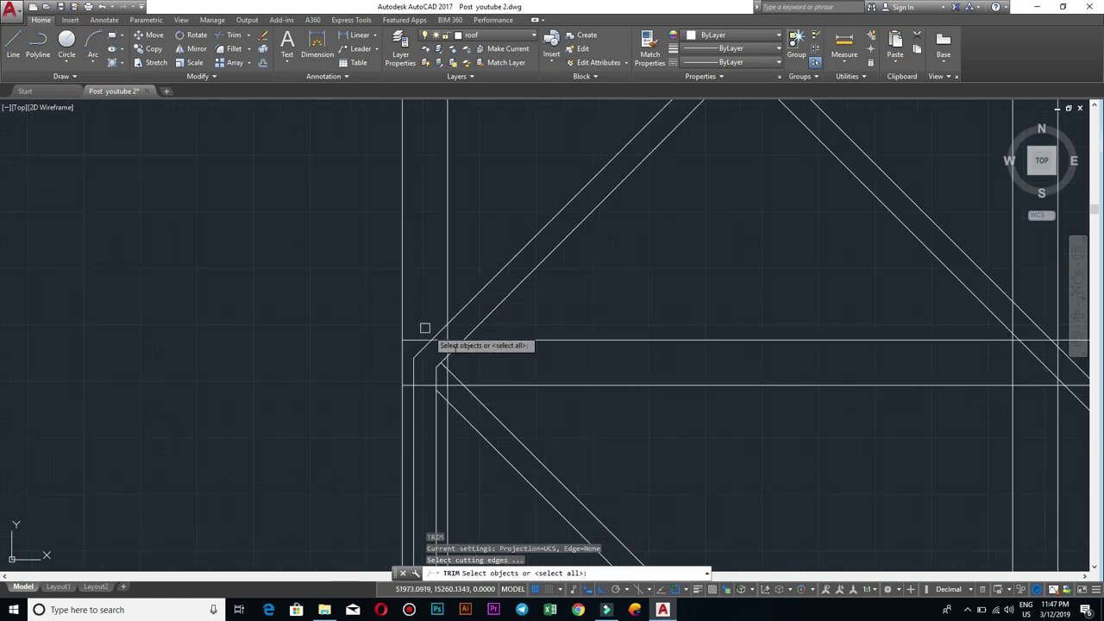
left_click(497, 384)
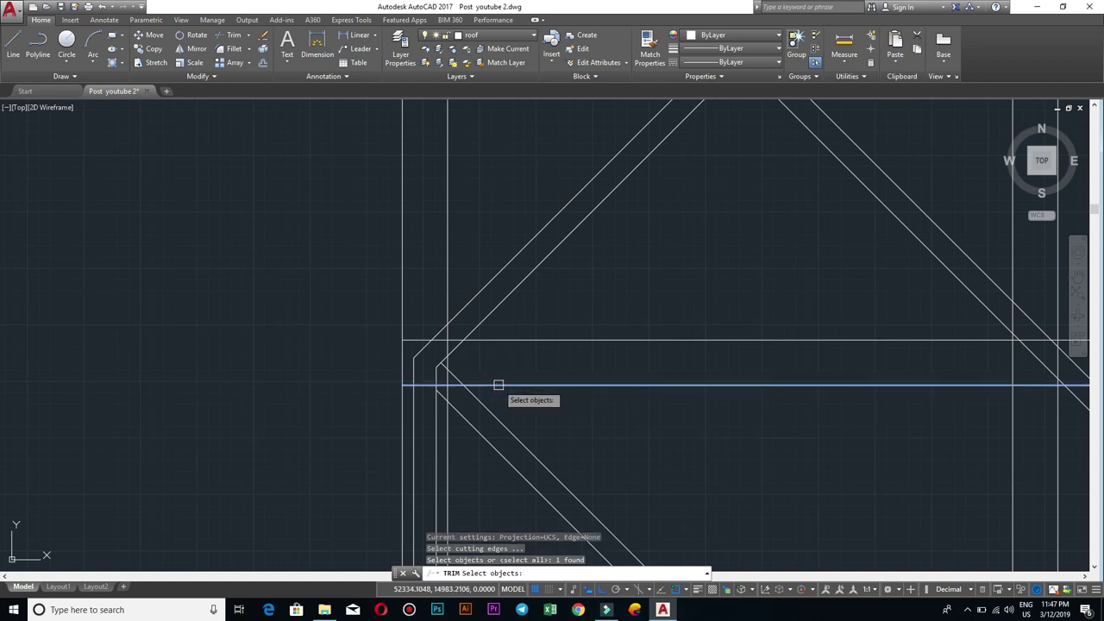
key("Return")
left_click(444, 429)
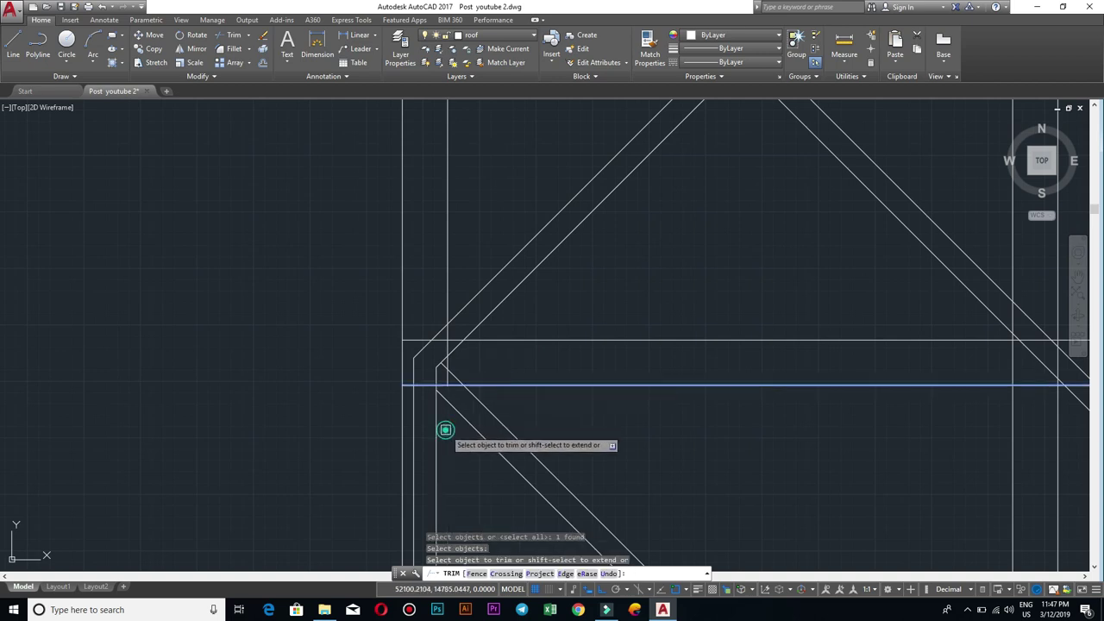
middle_click_drag(664, 429, 608, 409)
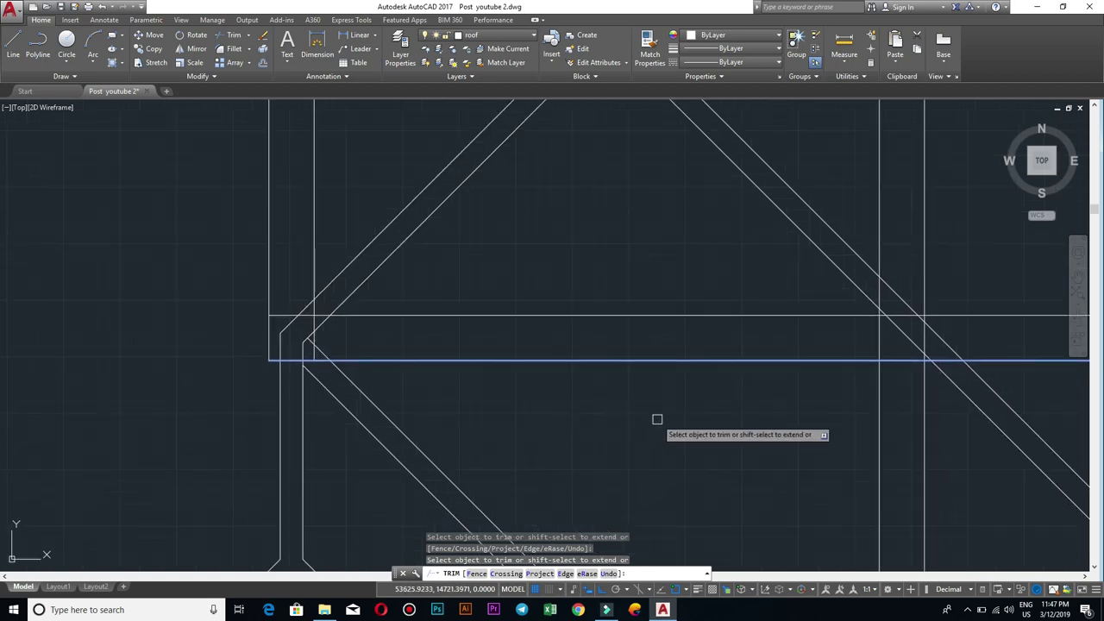
key("Return")
Step: Trim the horizontal lines extending past the right vertical wall line
scroll(567, 373, "down", 3)
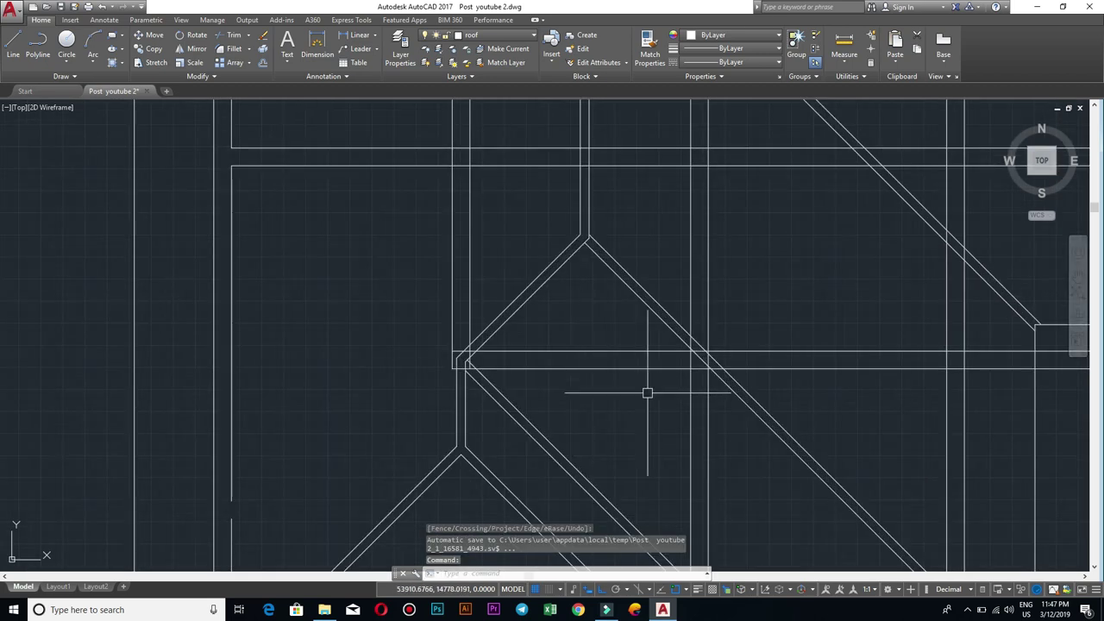
middle_click_drag(800, 386, 626, 395)
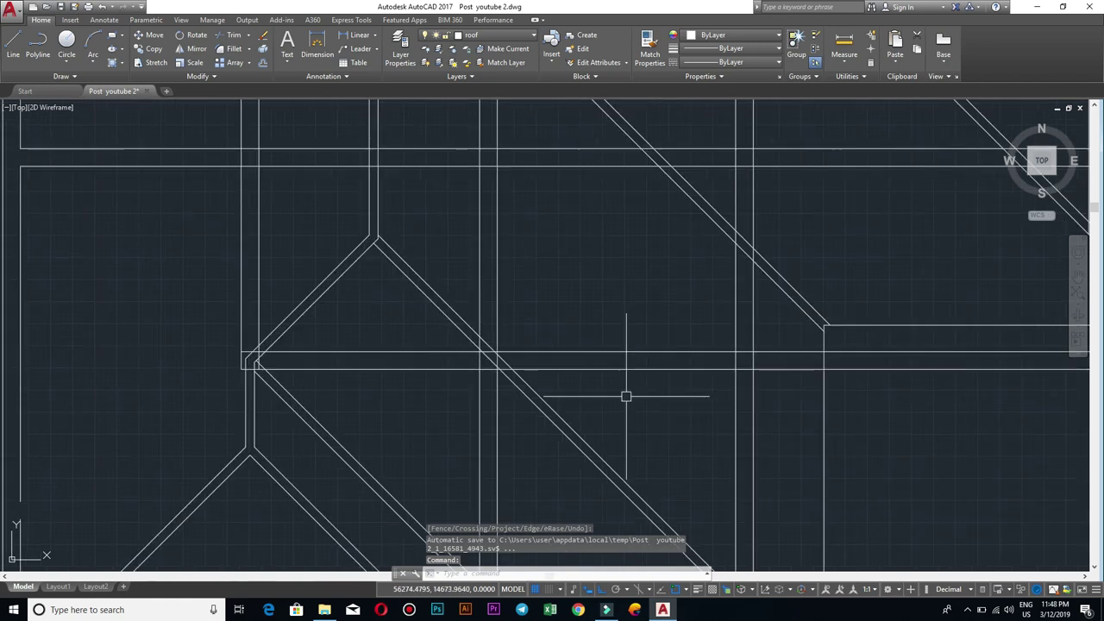
type("r")
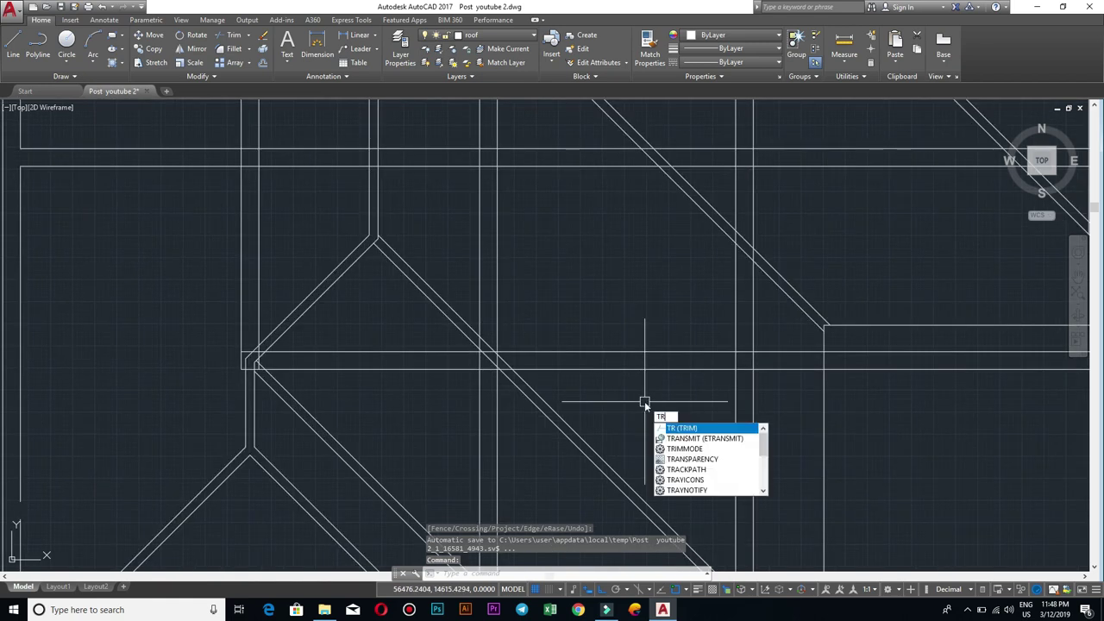
key("Return")
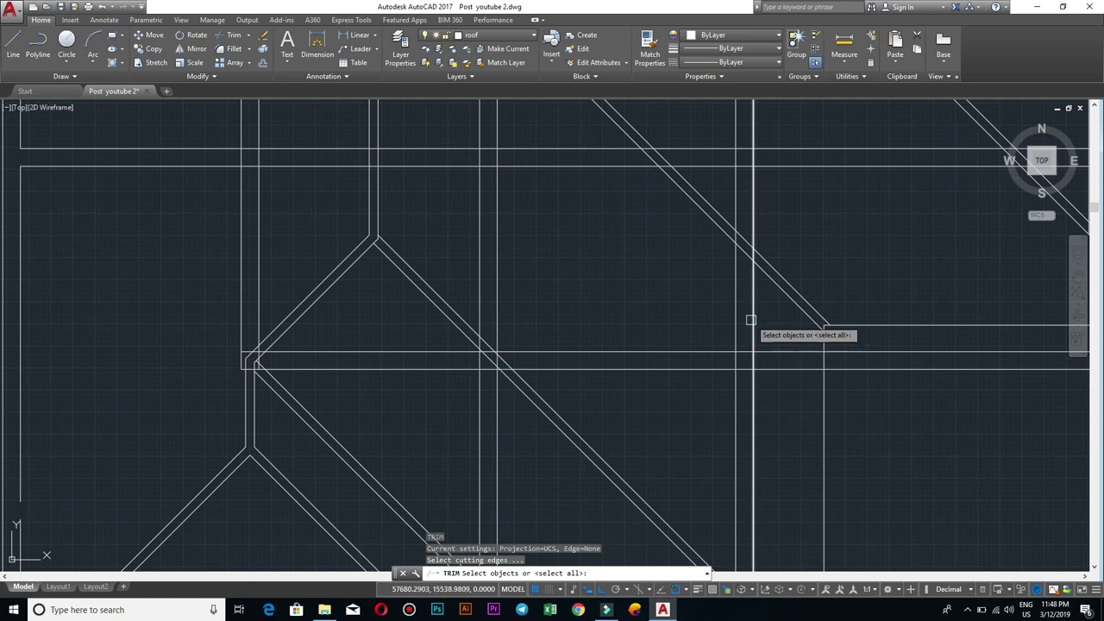
left_click(750, 320)
key("Return")
left_click(788, 388)
left_click(768, 313)
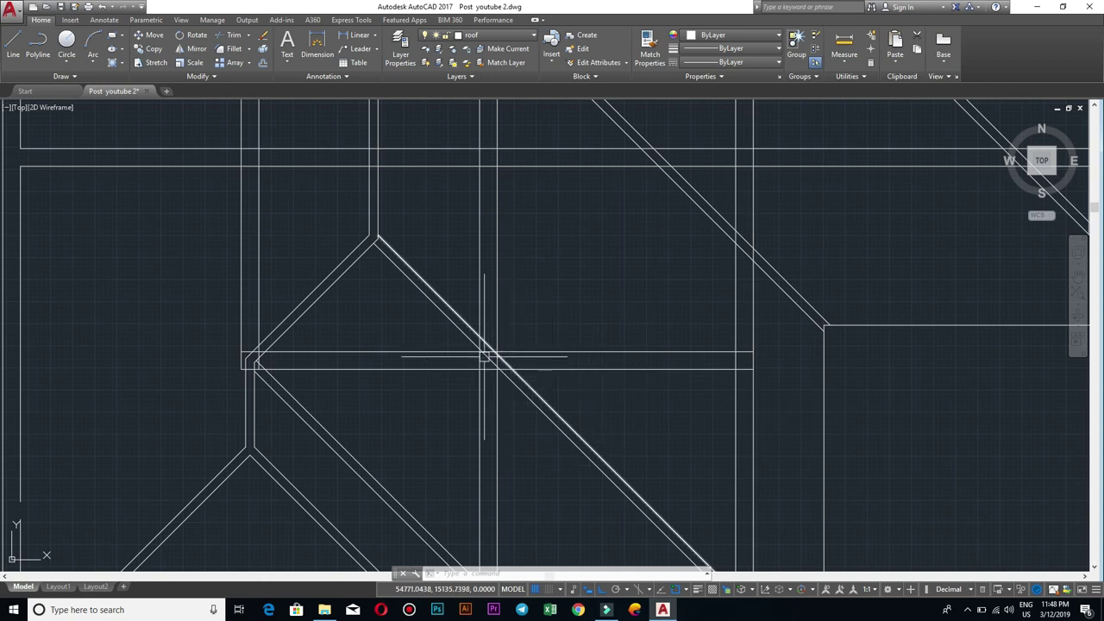
mouse_move(485, 363)
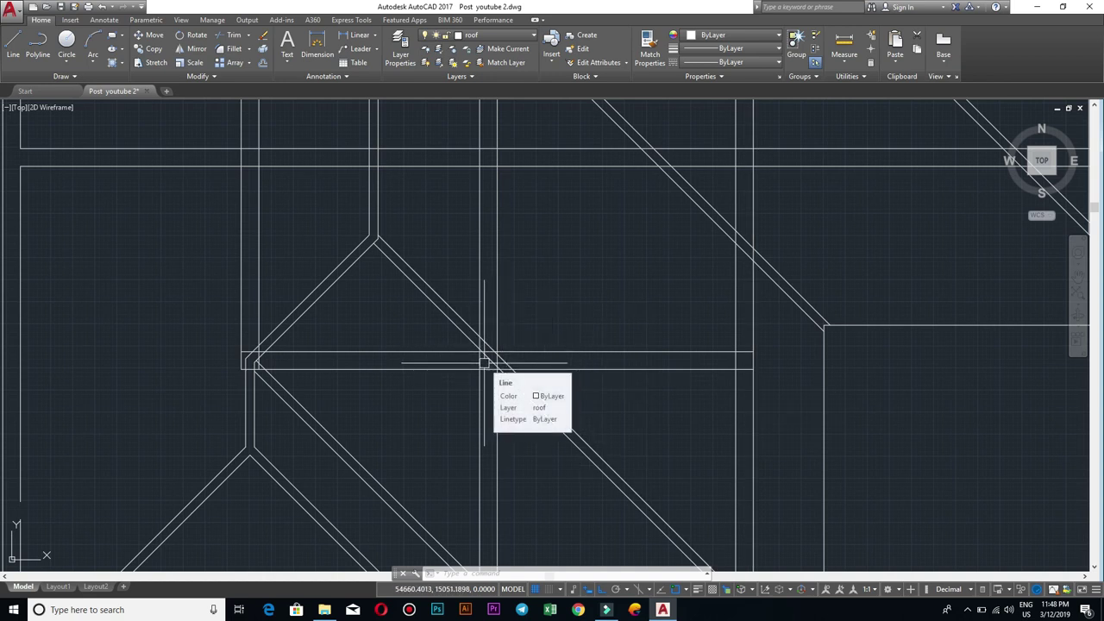
scroll(492, 363, "down", 1)
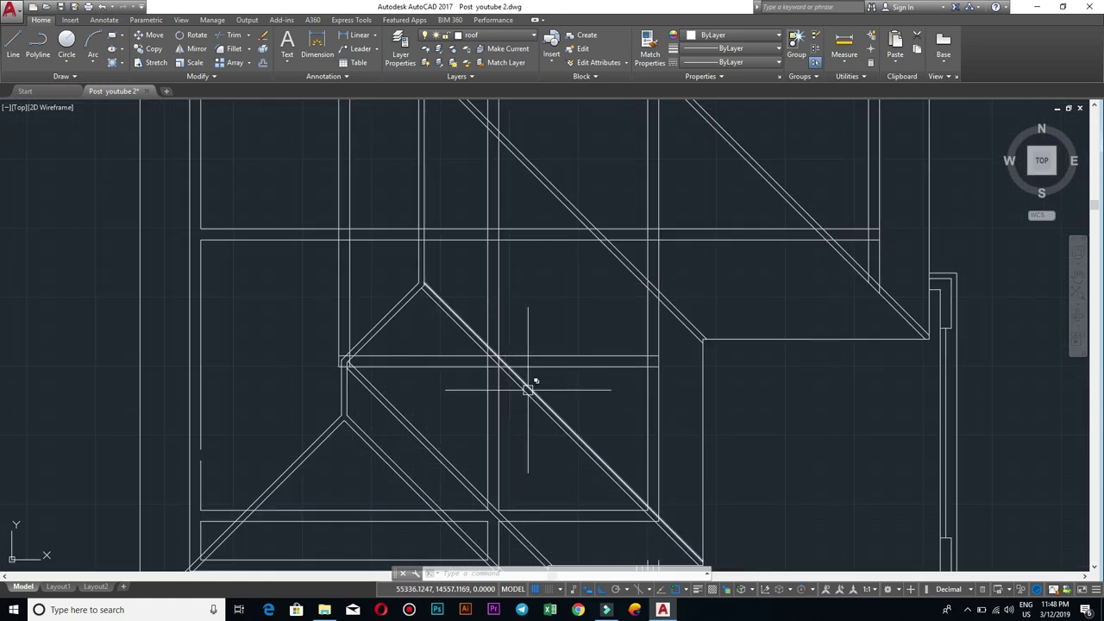
type("TR")
Step: With TRIM, cut back the line ends that overshoot the hip crossings around the inner square
key("Return")
key("Return")
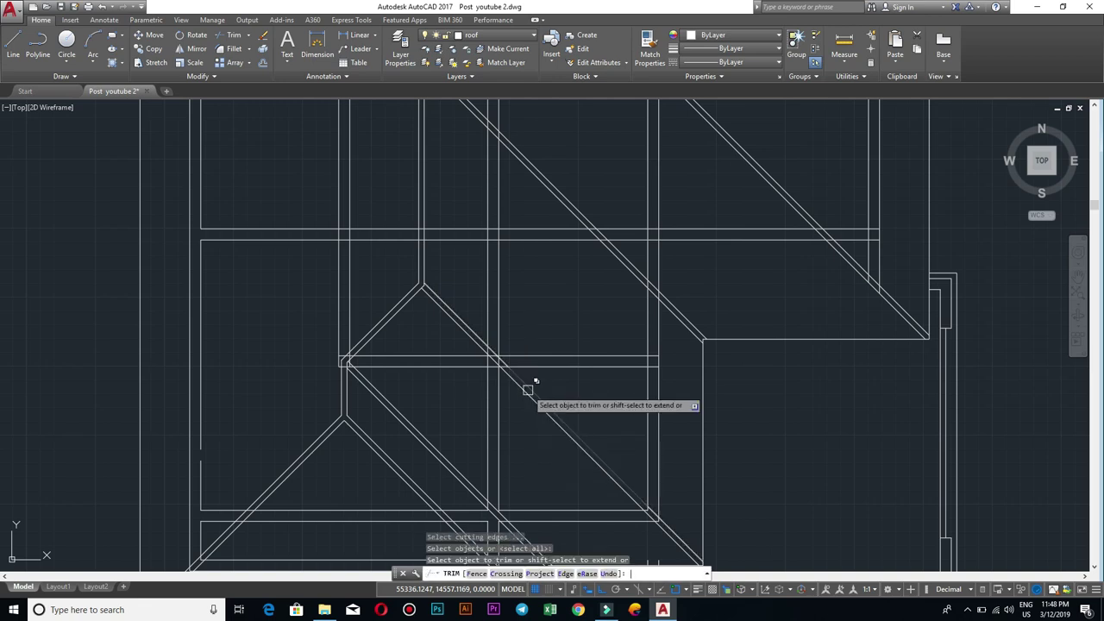
scroll(656, 387, "up", 4)
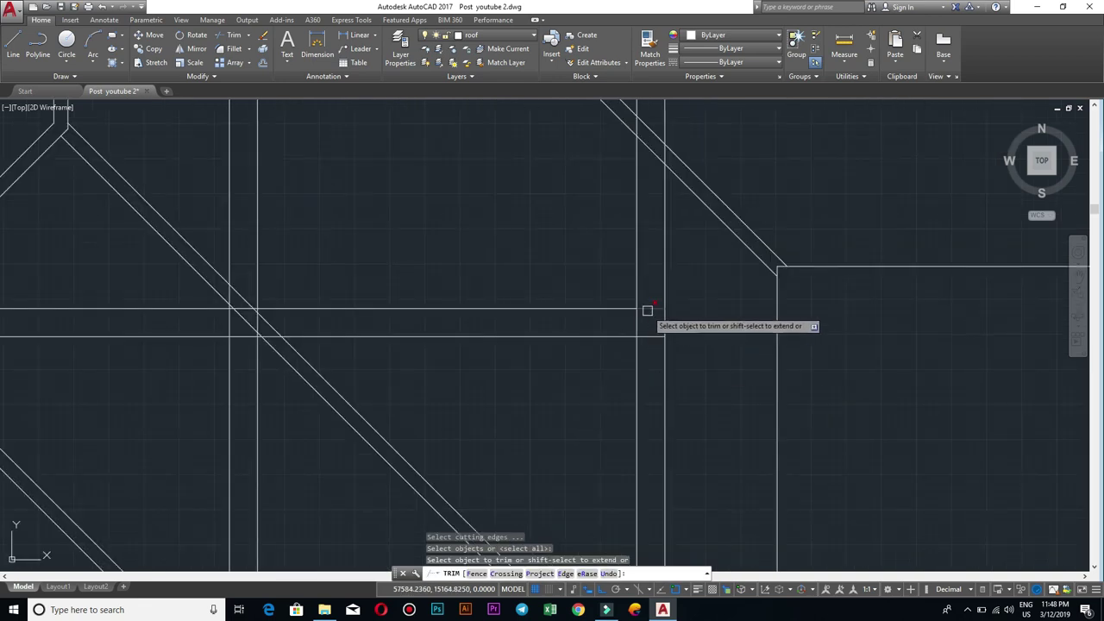
left_click(647, 313)
left_click(592, 316)
scroll(705, 357, "down", 4)
scroll(706, 356, "up", 4)
scroll(596, 298, "down", 2)
scroll(743, 325, "up", 3)
scroll(744, 326, "up", 1)
scroll(682, 317, "up", 1)
scroll(668, 311, "up", 2)
left_click(667, 312)
left_click(665, 402)
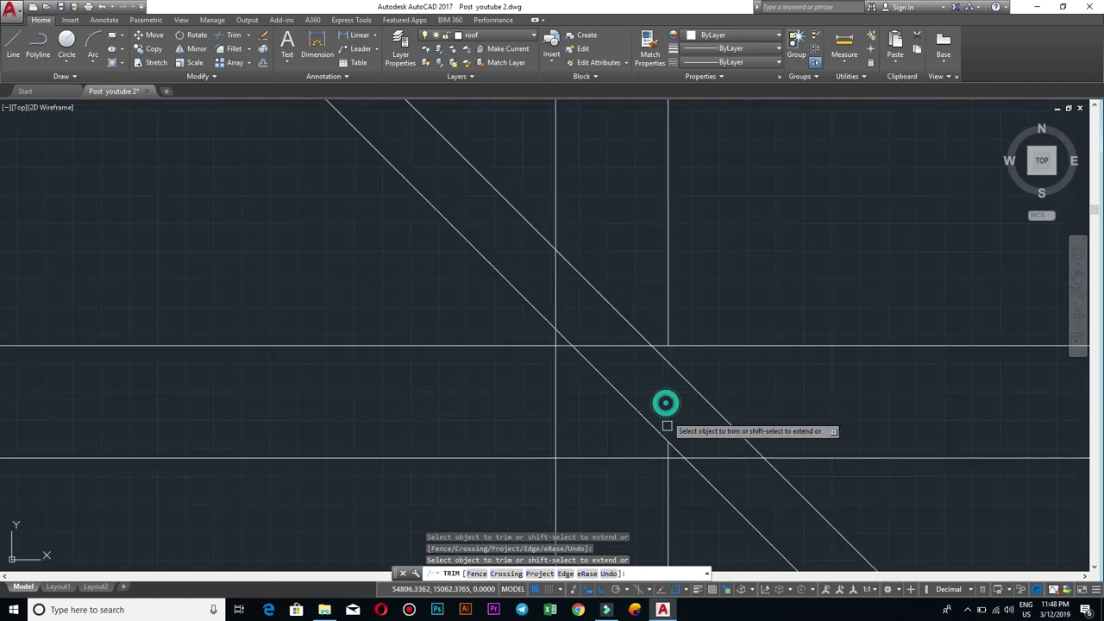
Step: Trim the three roof line segments running past the wall along the eave
scroll(634, 449, "down", 4)
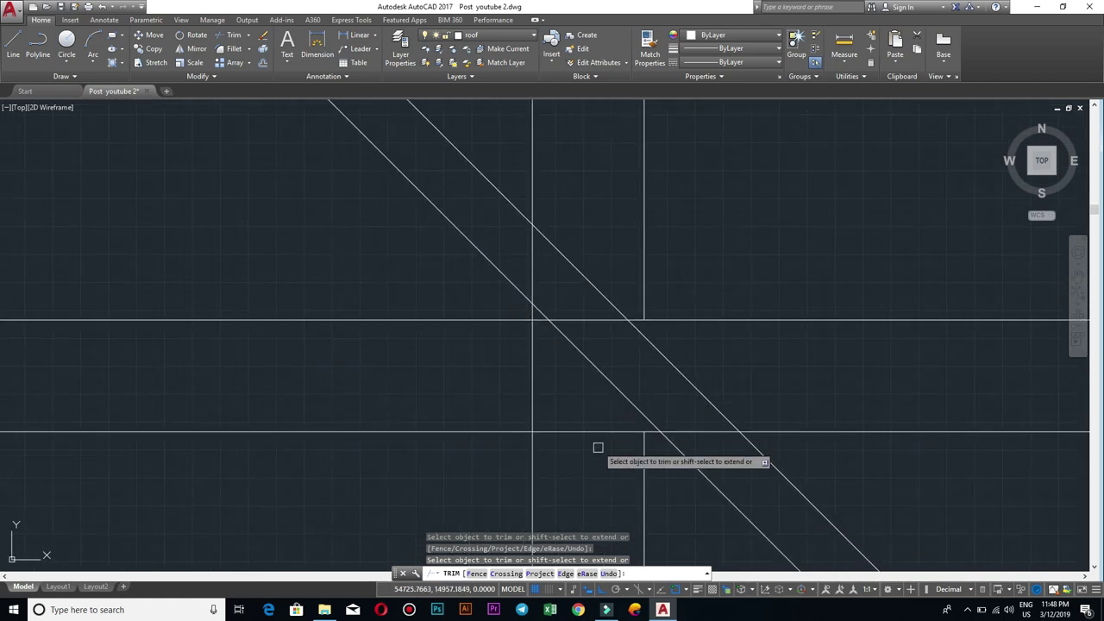
scroll(598, 449, "down", 1)
scroll(598, 449, "down", 2)
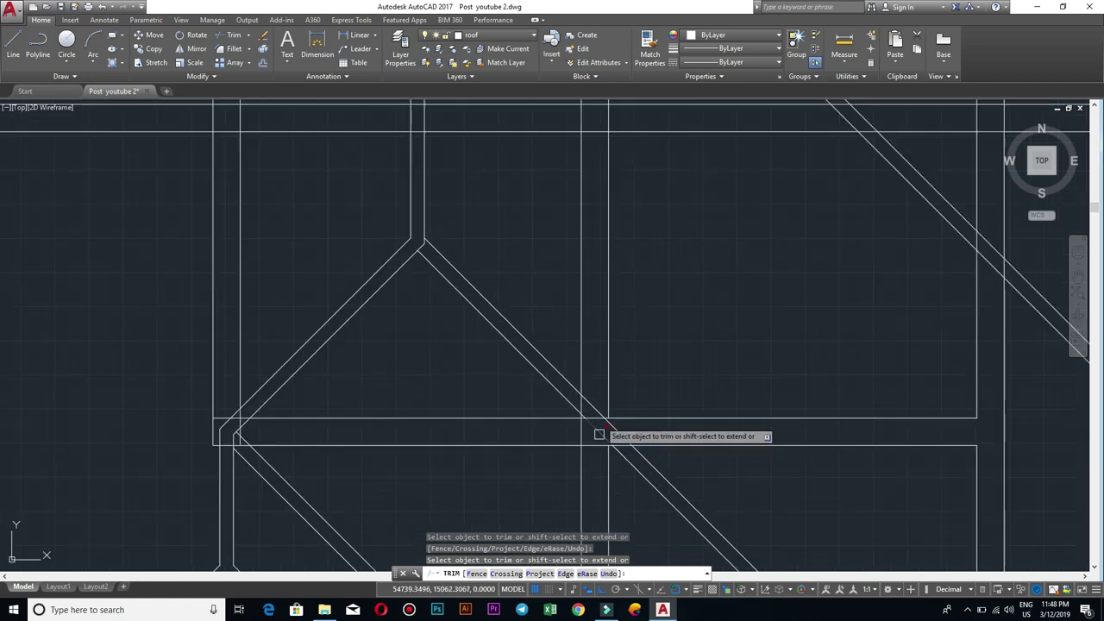
scroll(646, 231, "down", 1)
scroll(630, 289, "up", 4)
scroll(617, 302, "up", 4)
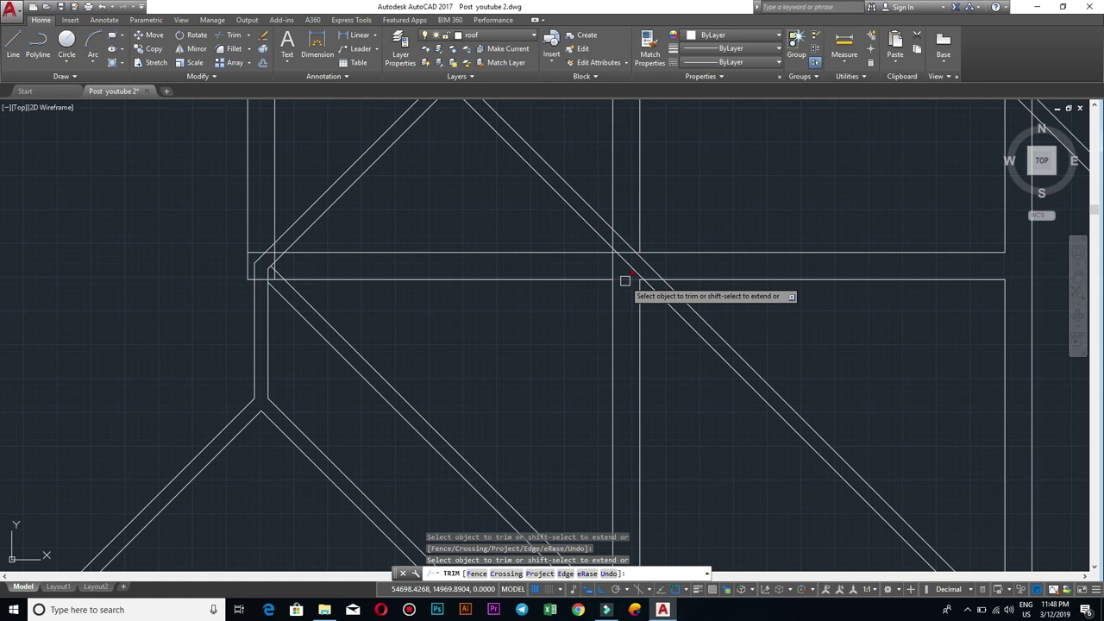
scroll(624, 281, "up", 4)
scroll(572, 227, "down", 3)
scroll(596, 285, "up", 3)
scroll(604, 259, "up", 4)
scroll(582, 267, "down", 2)
left_click(525, 304)
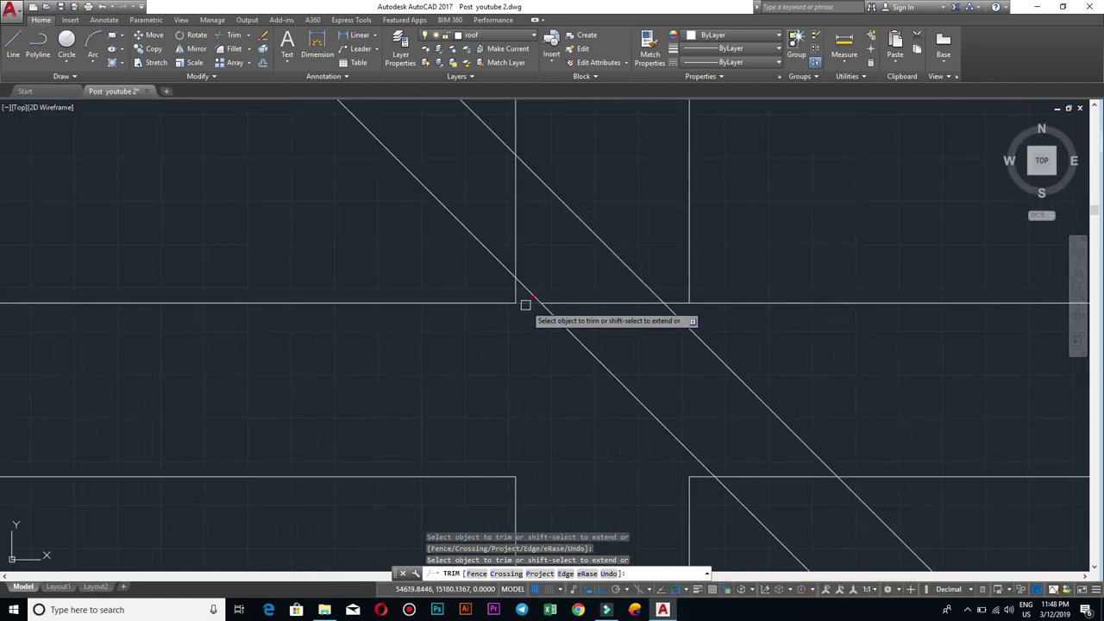
left_click(586, 301)
left_click(680, 302)
Step: Trim the vertical line's pieces and the horizontal piece between the diagonal and vertical
scroll(681, 302, "down", 4)
scroll(635, 419, "down", 5)
scroll(635, 419, "up", 2)
scroll(710, 362, "up", 1)
scroll(759, 345, "up", 1)
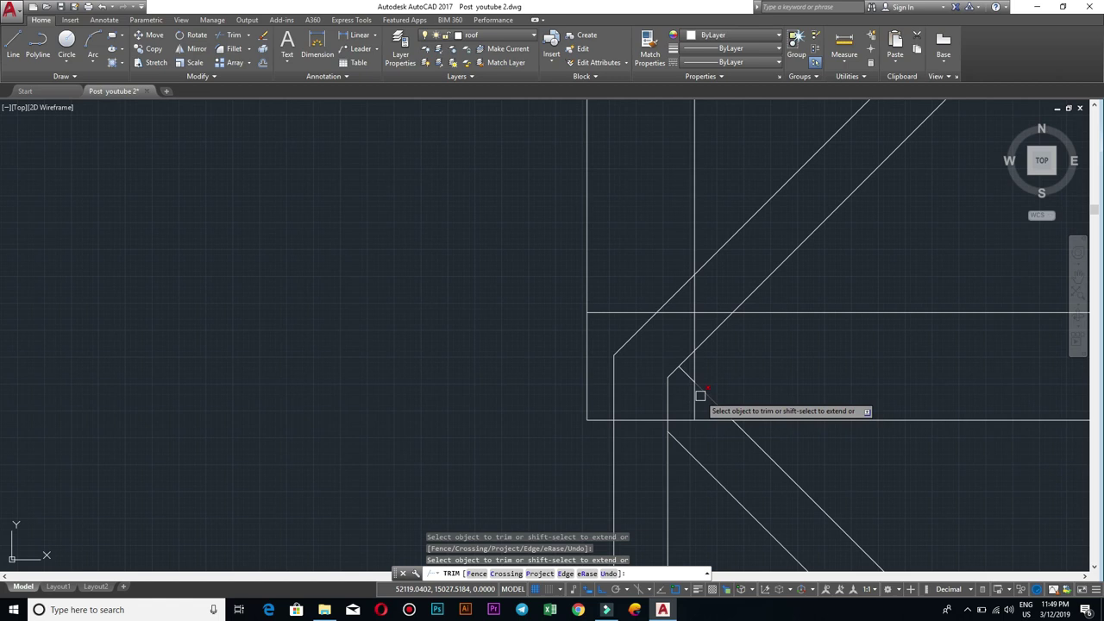
scroll(701, 396, "up", 4)
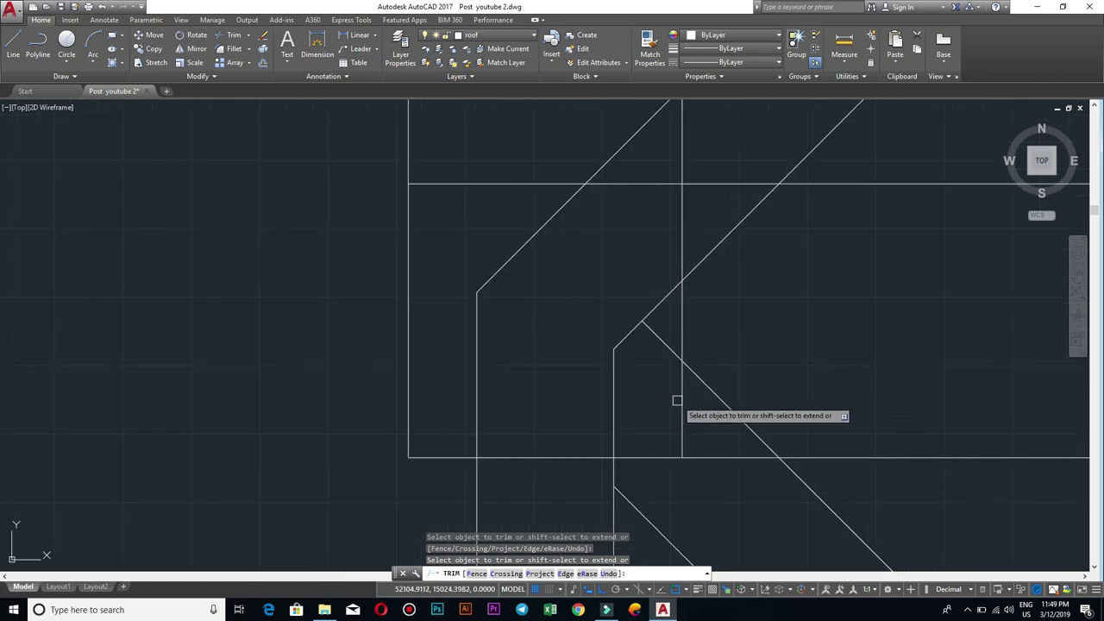
left_click(682, 405)
left_click(685, 326)
left_click(684, 242)
left_click(617, 184)
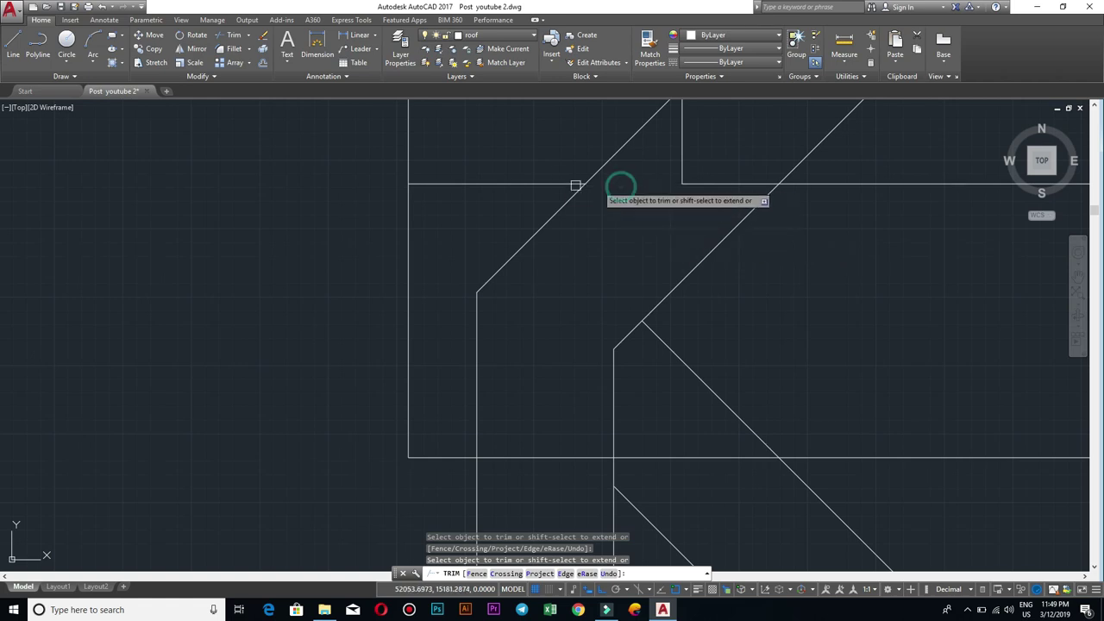
Step: Exit TRIM and delete the leftover horizontal line stub
key("Escape")
left_click(556, 184)
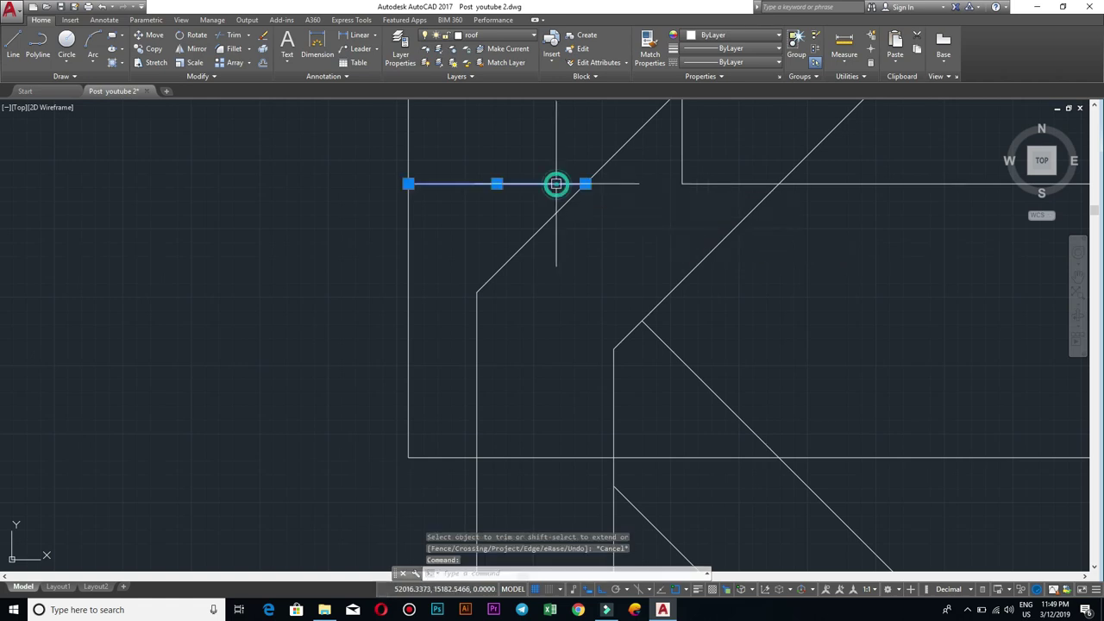
type("E")
key("Return")
scroll(616, 259, "up", 3)
scroll(698, 326, "up", 2)
scroll(736, 342, "down", 2)
scroll(736, 308, "down", 2)
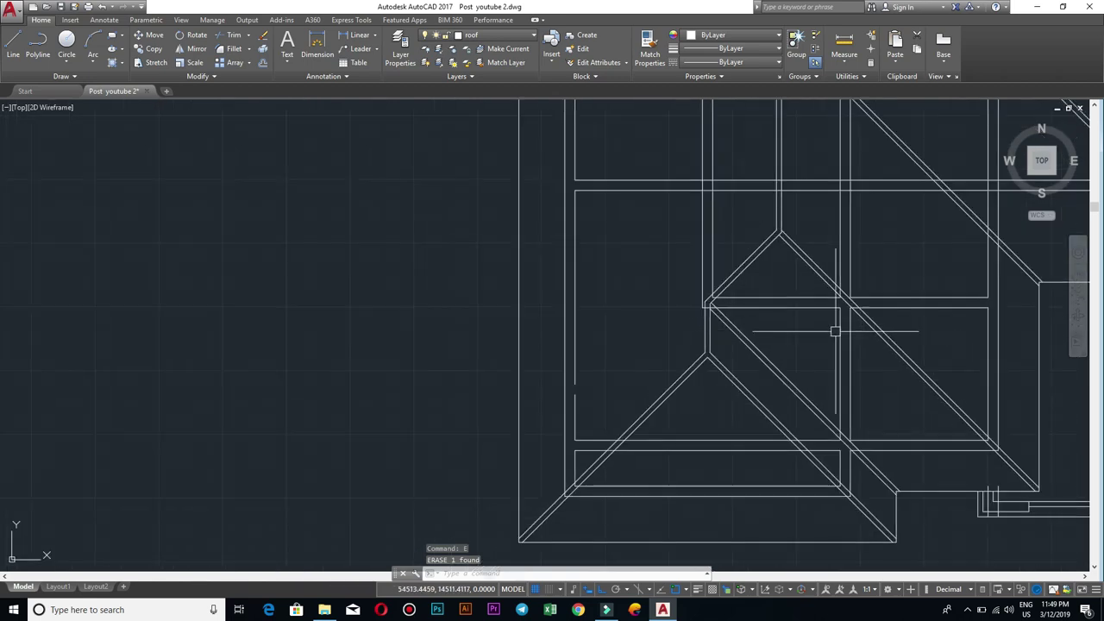
scroll(707, 327, "down", 2)
scroll(533, 338, "up", 3)
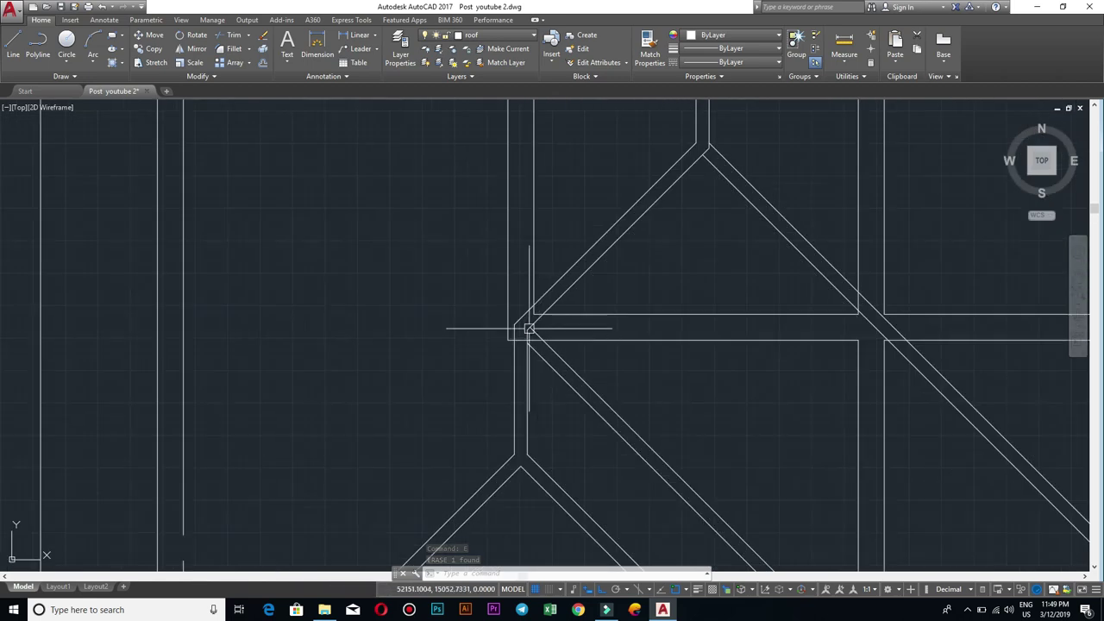
scroll(641, 316, "down", 3)
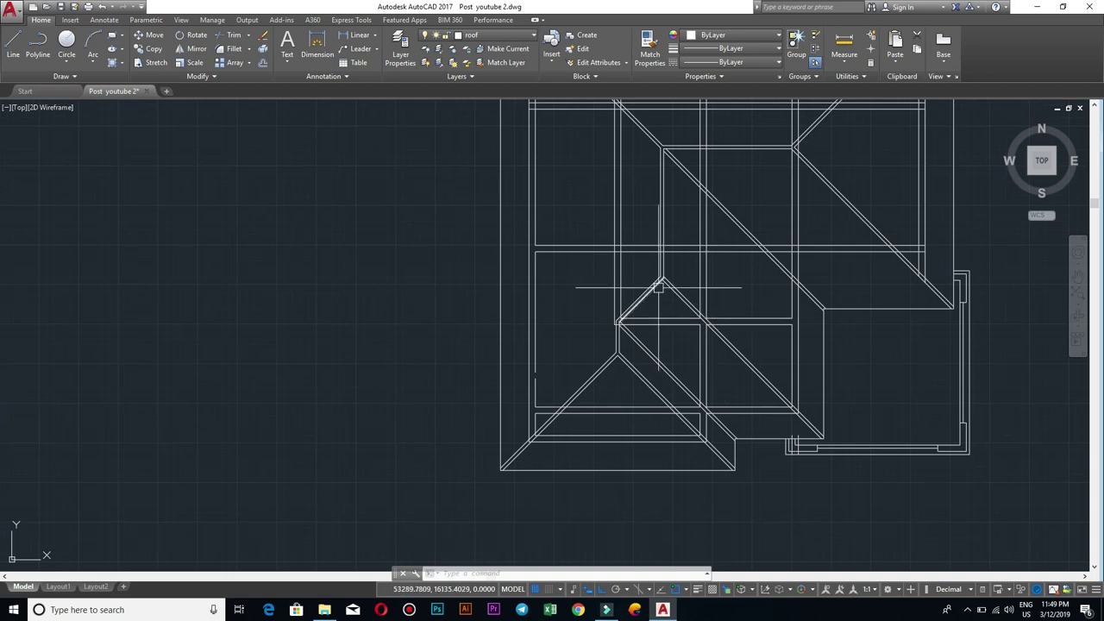
scroll(626, 260, "up", 3)
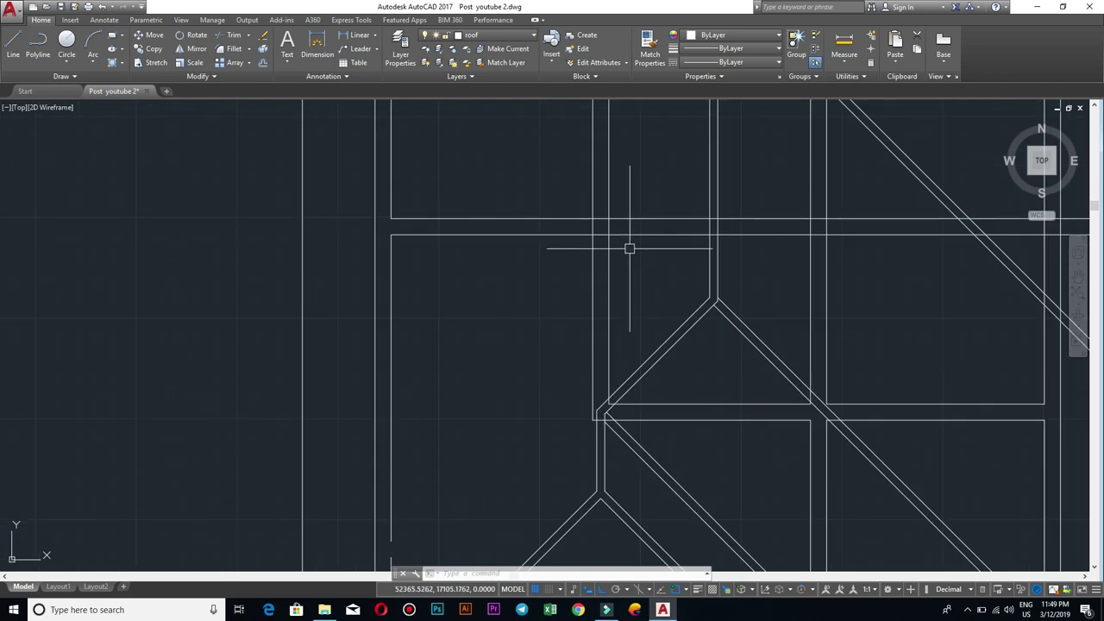
scroll(630, 248, "up", 4)
scroll(631, 222, "up", 1)
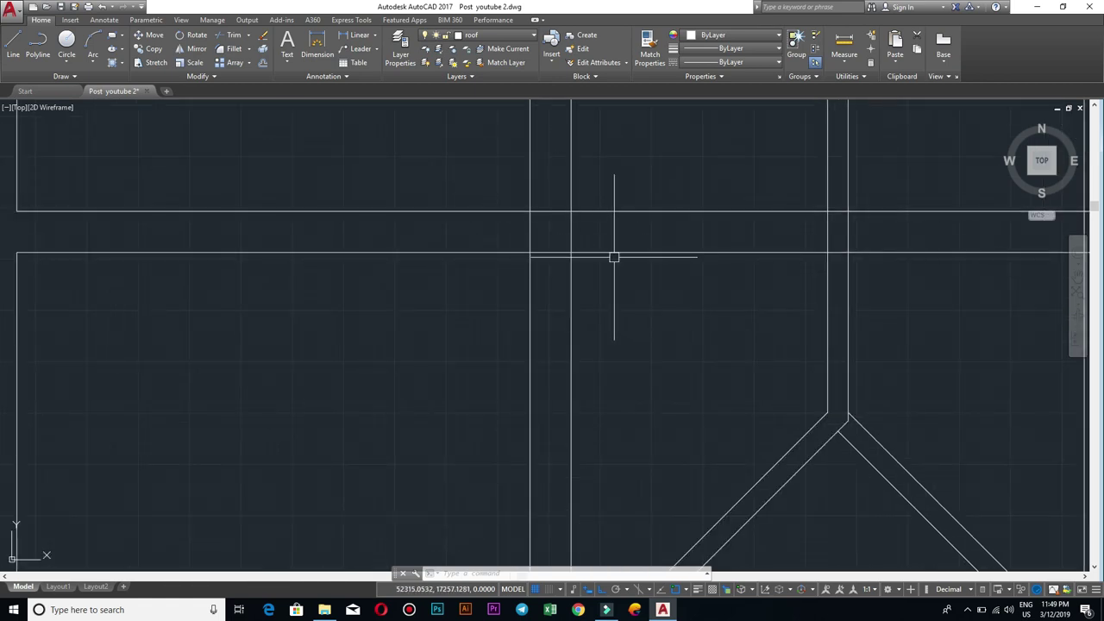
Step: Restart TRIM and cut the vertical segments between the horizontals, including the short gap segment
type("tr")
key("Return")
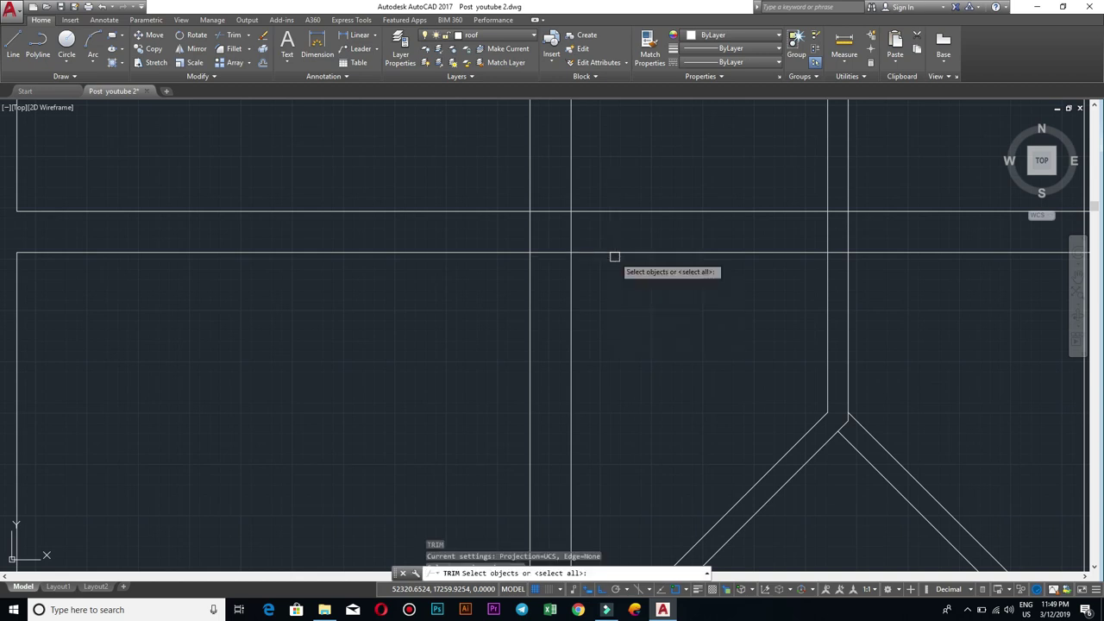
left_click(604, 234)
left_click(432, 234)
left_click(558, 267)
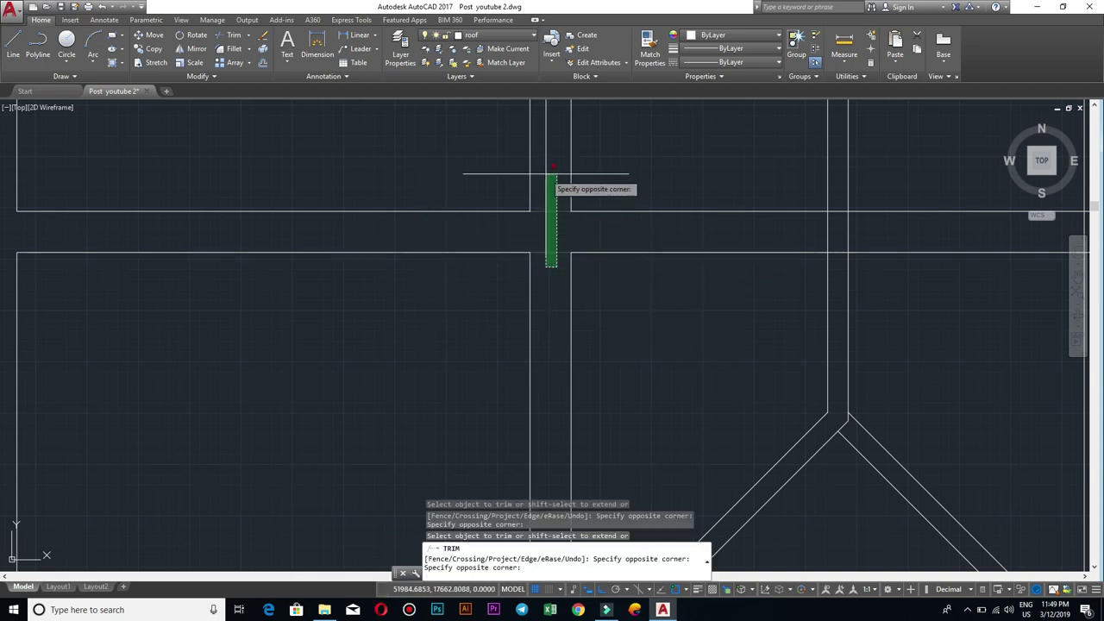
left_click(554, 166)
Step: Trim the remaining overlapping line ends at the next roof intersection with a crossing window
scroll(681, 232, "down", 5)
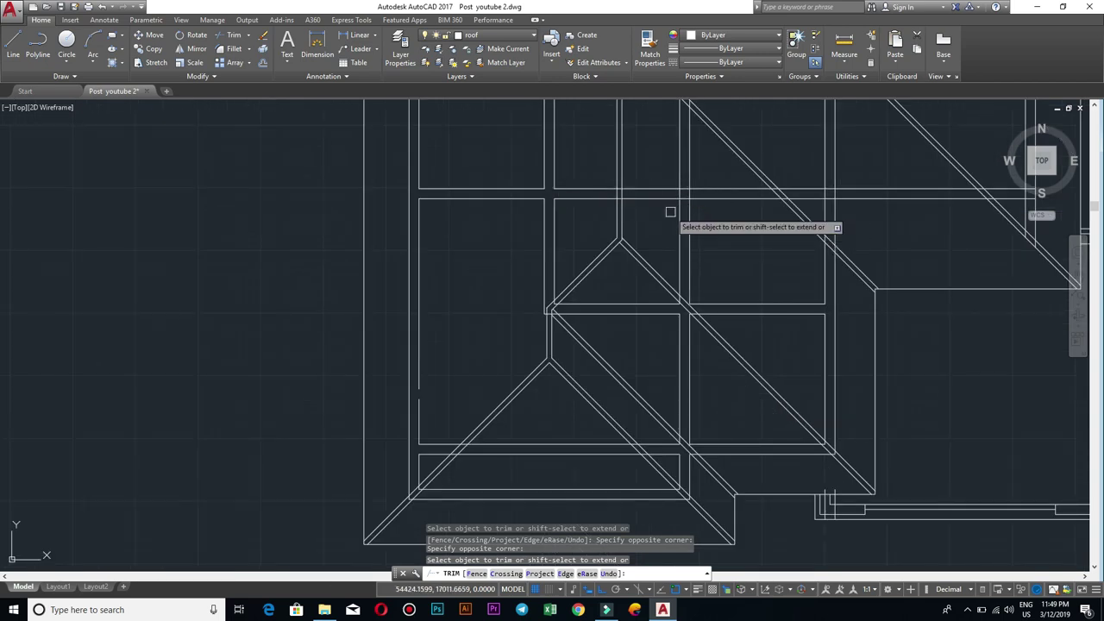
scroll(668, 215, "up", 1)
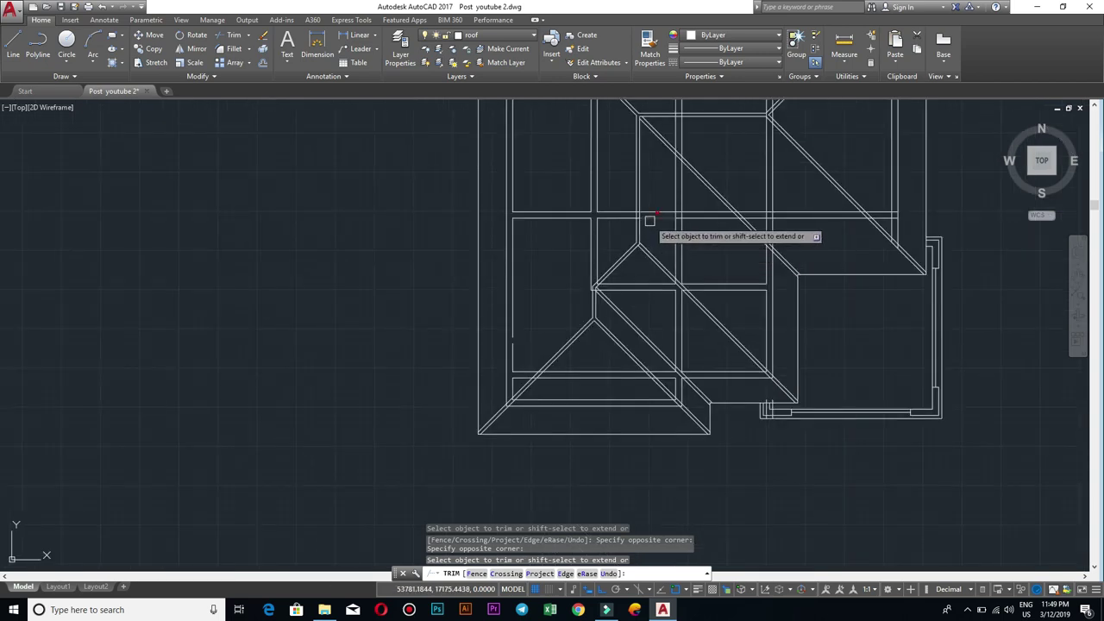
scroll(651, 220, "up", 2)
scroll(648, 221, "up", 3)
scroll(569, 189, "up", 3)
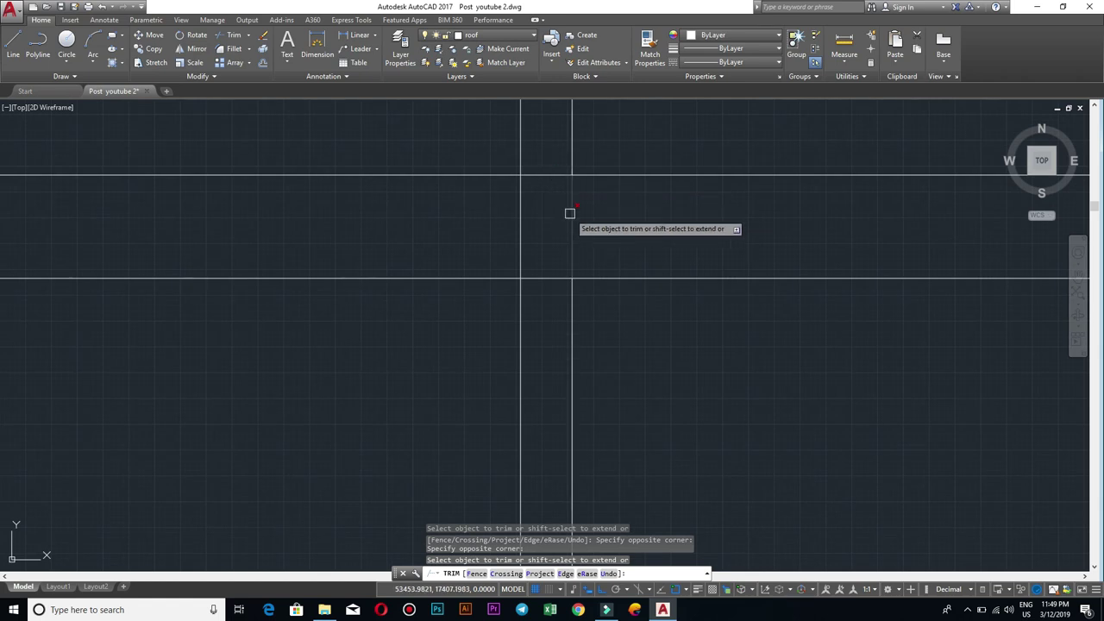
scroll(570, 213, "down", 1)
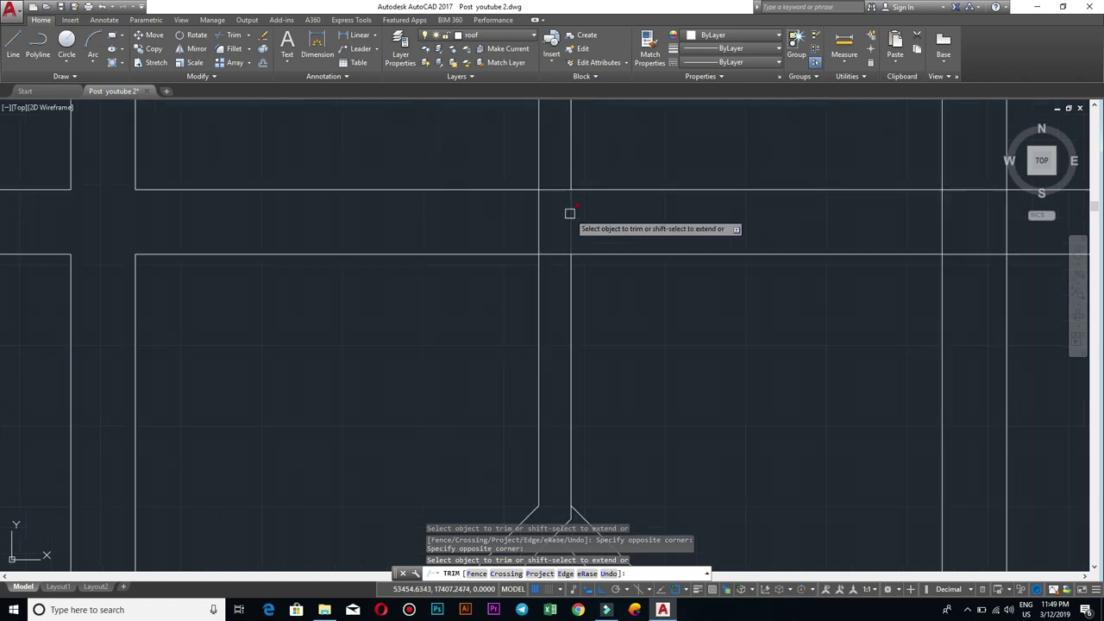
scroll(586, 251, "down", 2)
scroll(611, 282, "down", 1)
scroll(611, 282, "down", 3)
scroll(612, 289, "up", 4)
scroll(601, 288, "down", 1)
scroll(602, 289, "down", 3)
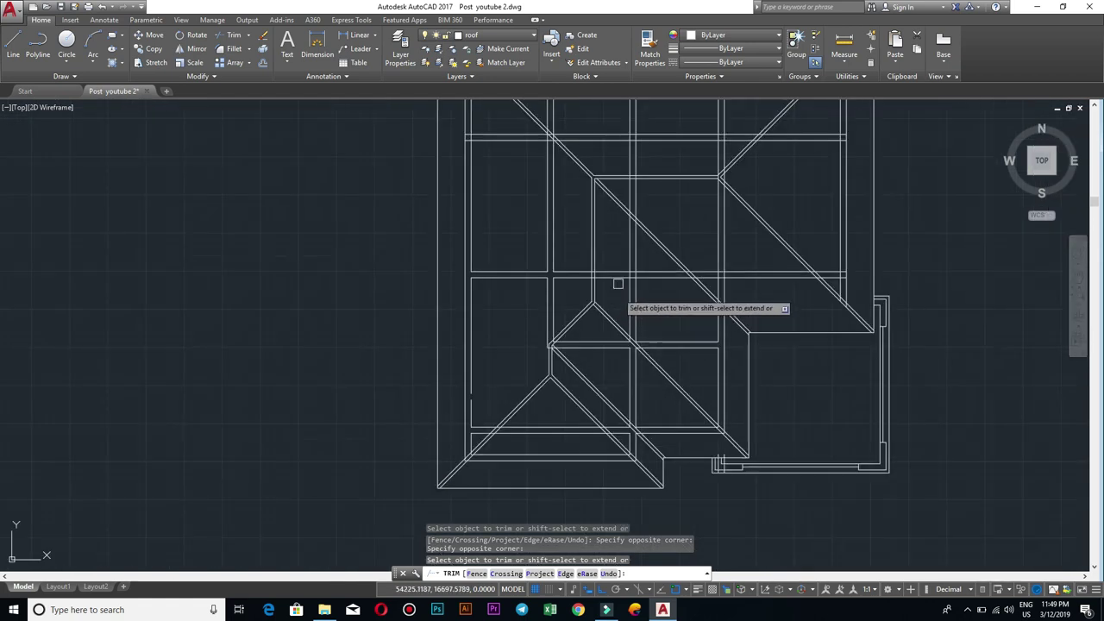
scroll(613, 277, "up", 3)
scroll(604, 274, "down", 1)
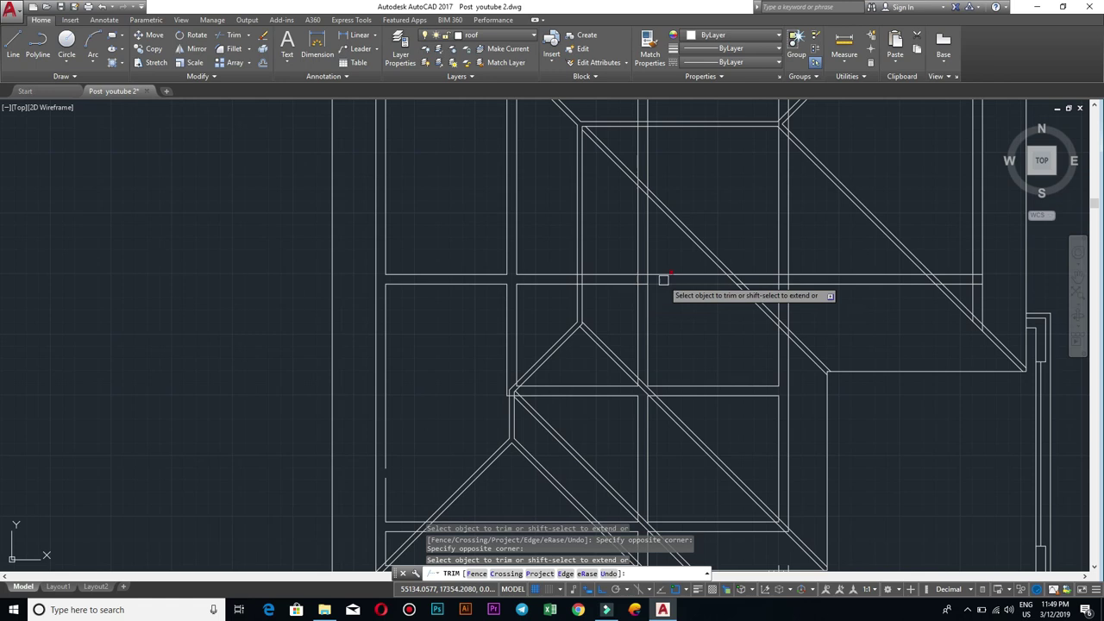
middle_click_drag(661, 370, 660, 265)
scroll(661, 249, "up", 2)
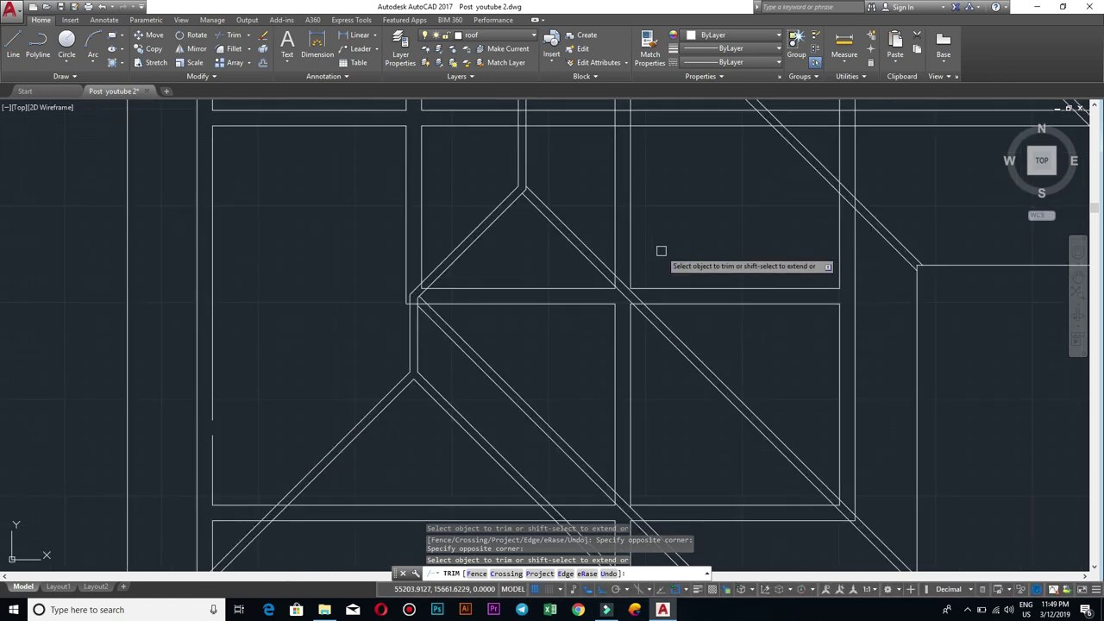
scroll(686, 206, "down", 4)
middle_click_drag(686, 206, 701, 312)
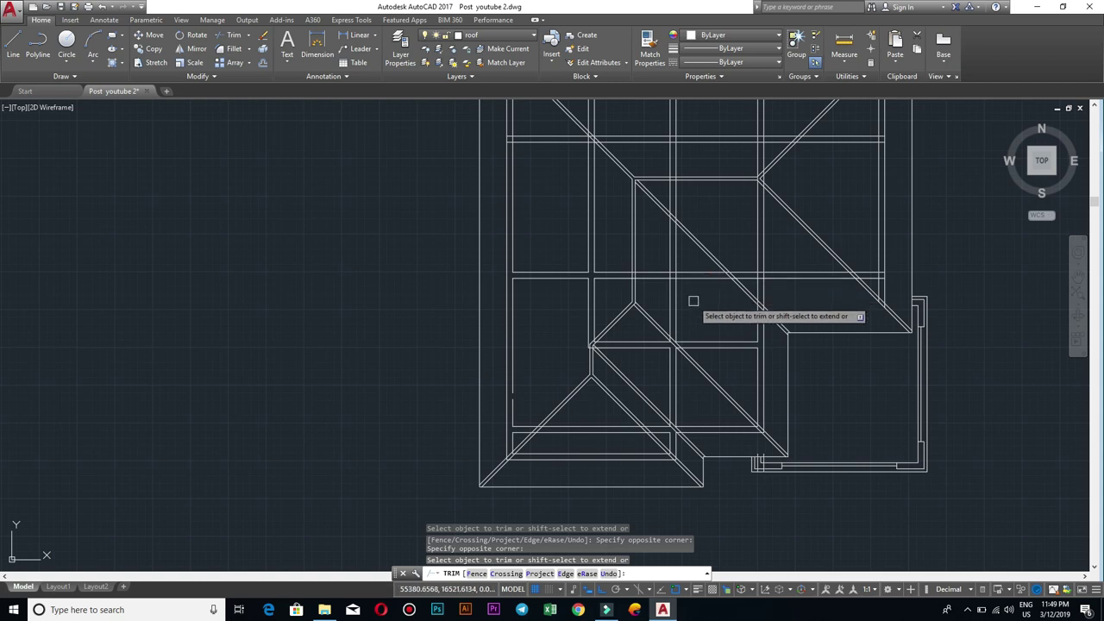
middle_click_drag(695, 309, 658, 294)
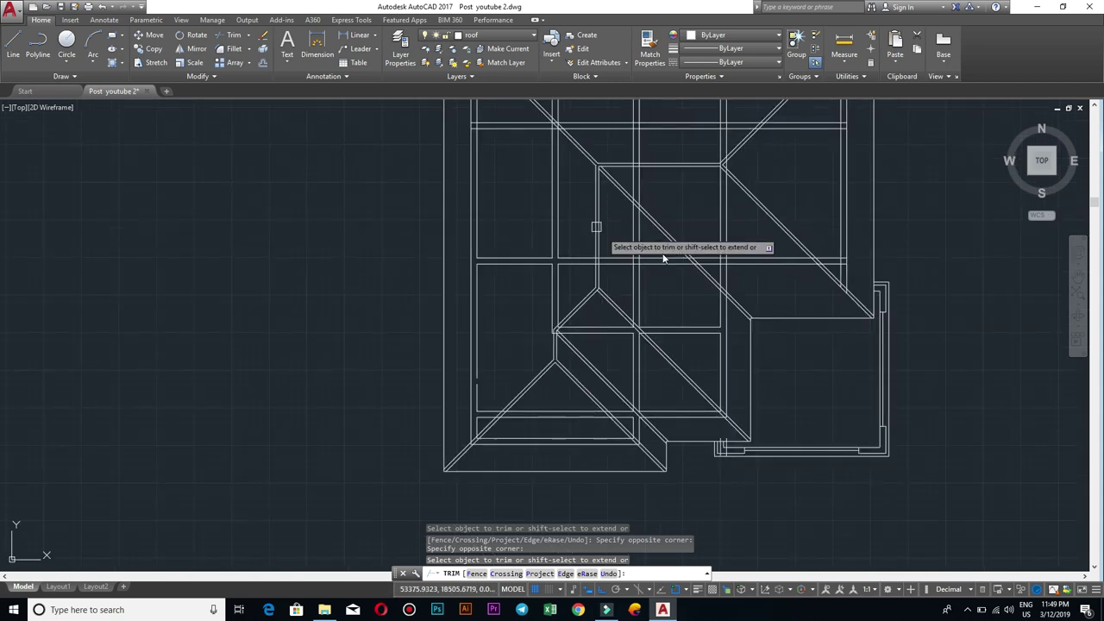
scroll(648, 287, "up", 4)
scroll(674, 287, "down", 4)
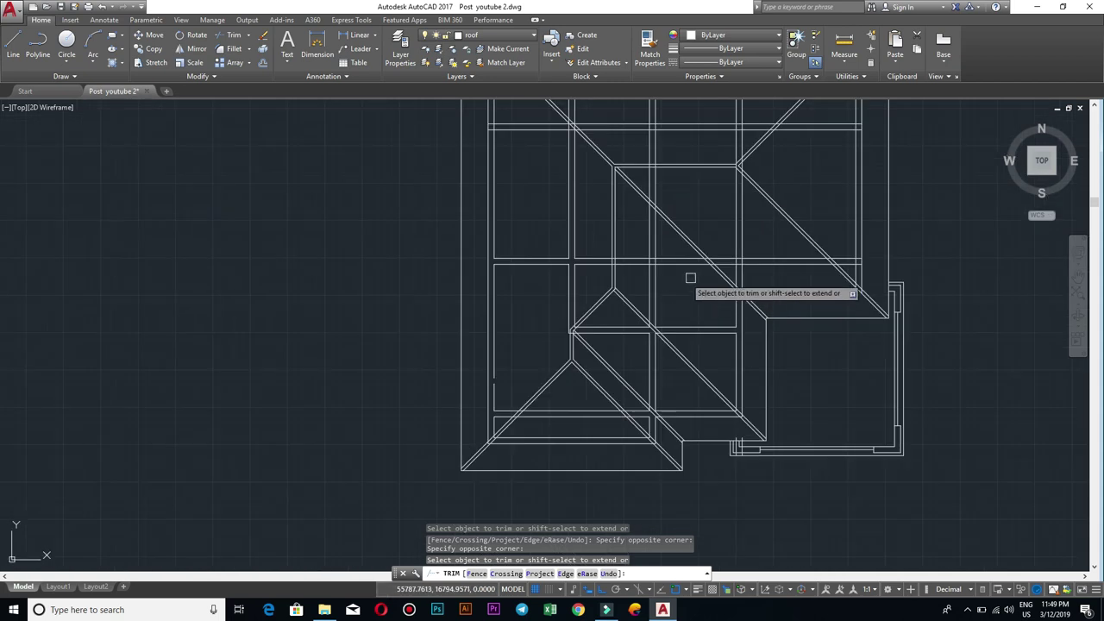
scroll(703, 276, "up", 4)
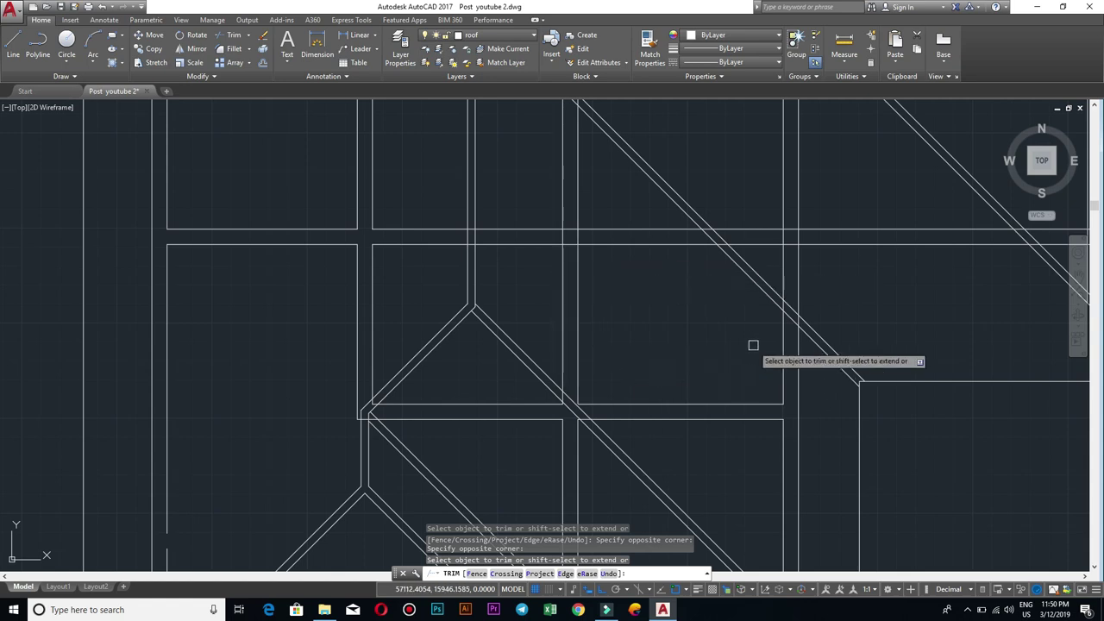
scroll(787, 260, "down", 2)
scroll(788, 267, "down", 2)
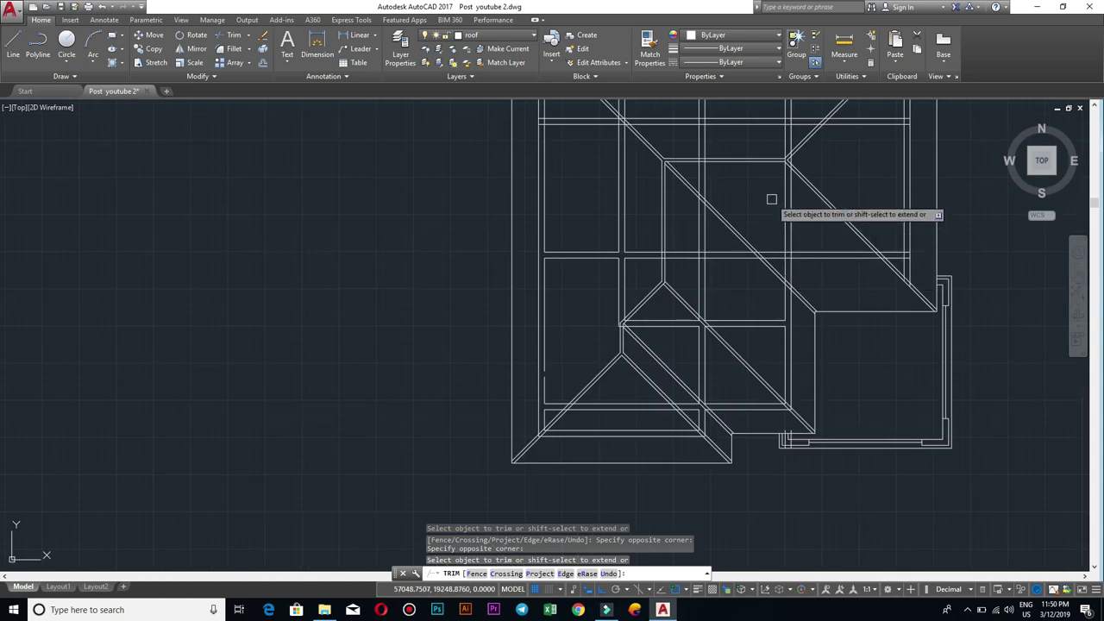
scroll(664, 246, "down", 1)
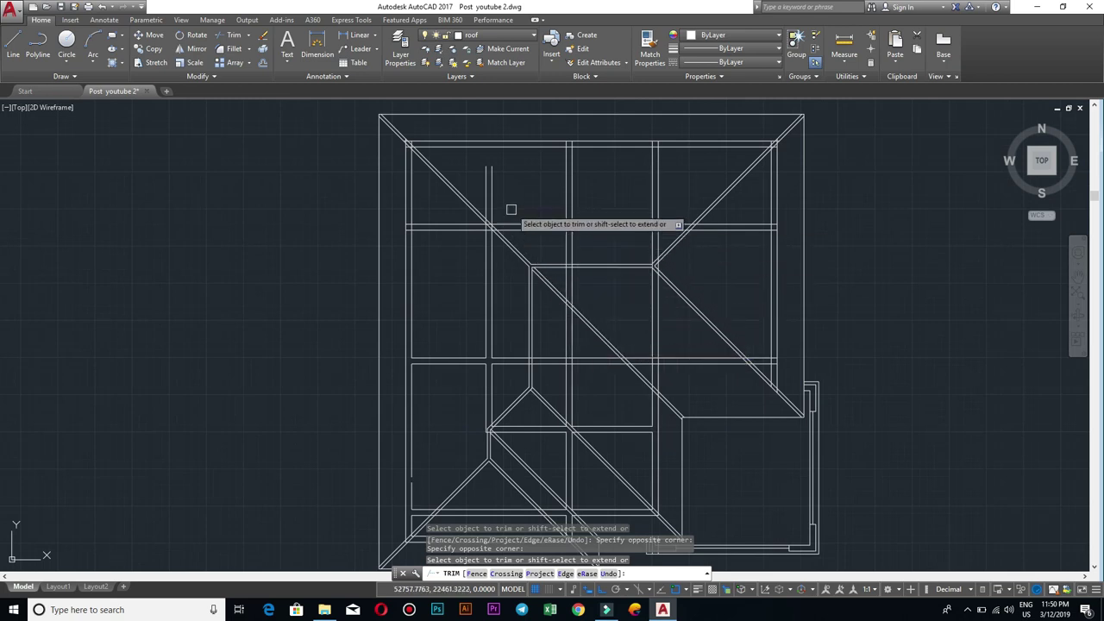
scroll(509, 212, "up", 2)
left_click(507, 175)
left_click(466, 146)
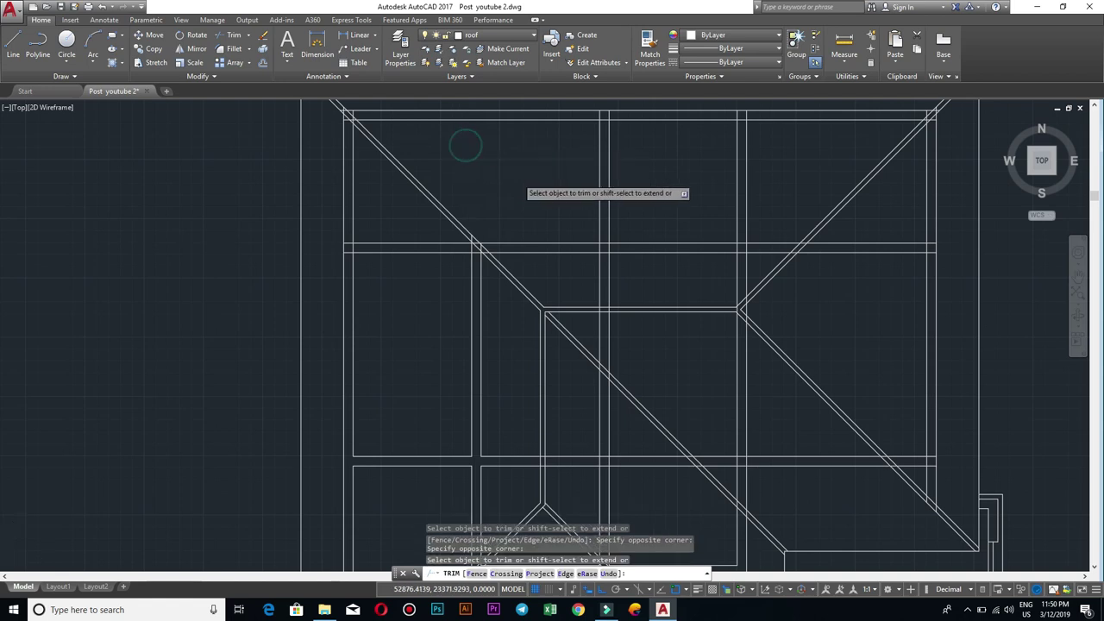
scroll(523, 190, "down", 1)
scroll(517, 193, "up", 1)
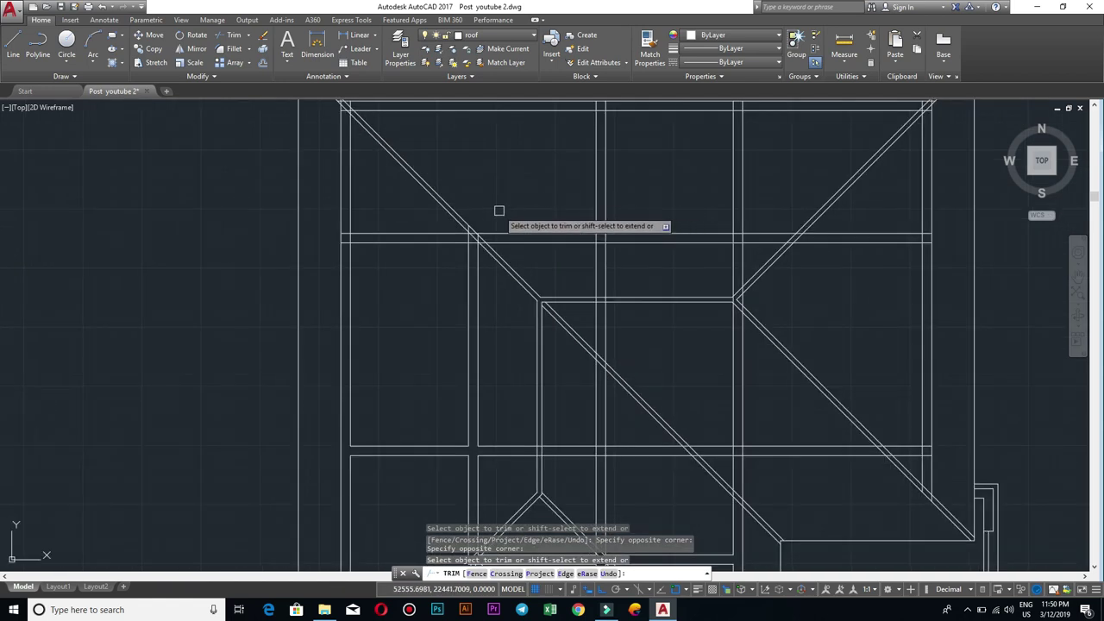
middle_click_drag(515, 192, 590, 191)
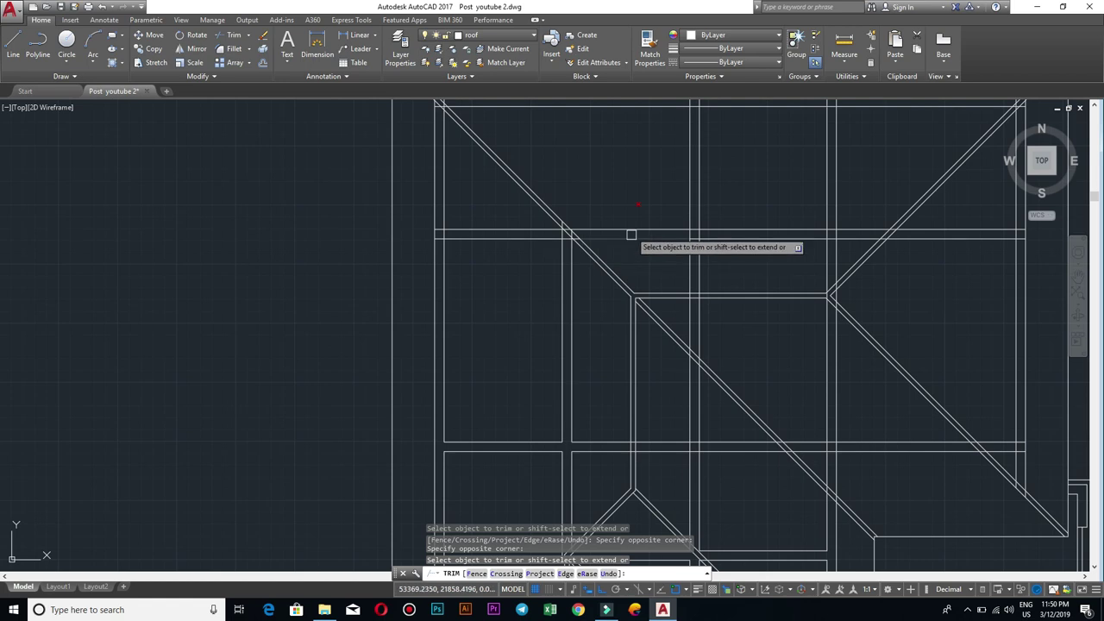
middle_click_drag(611, 186, 623, 241)
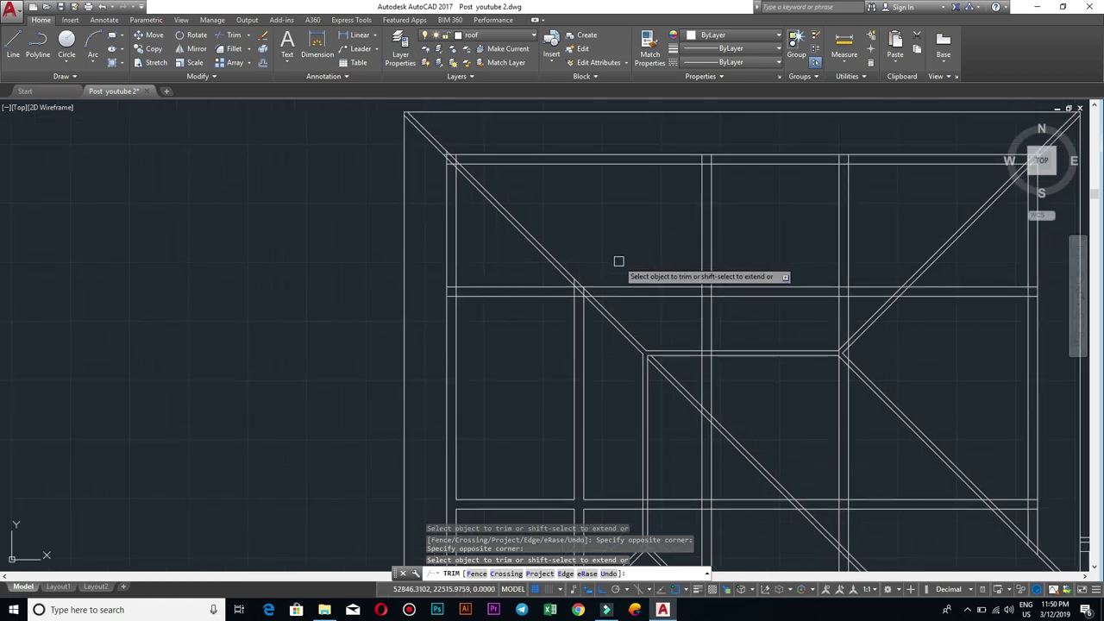
scroll(587, 379, "down", 5)
Step: Trim the line stubs at the top-right hip corner with two crossing windows
middle_click_drag(582, 399, 584, 313)
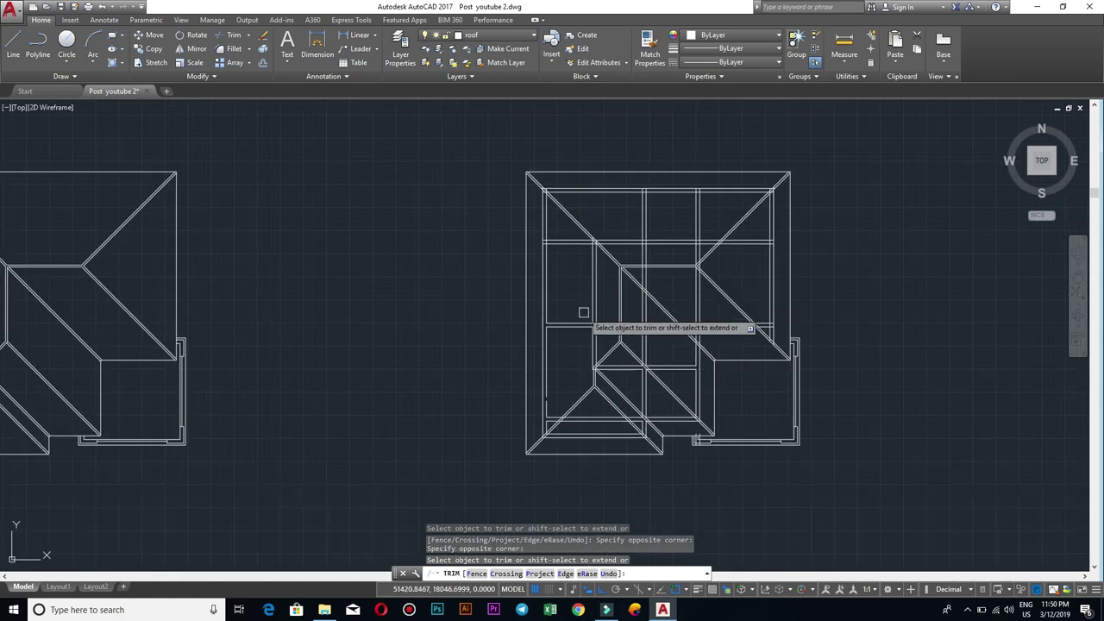
scroll(573, 319, "up", 1)
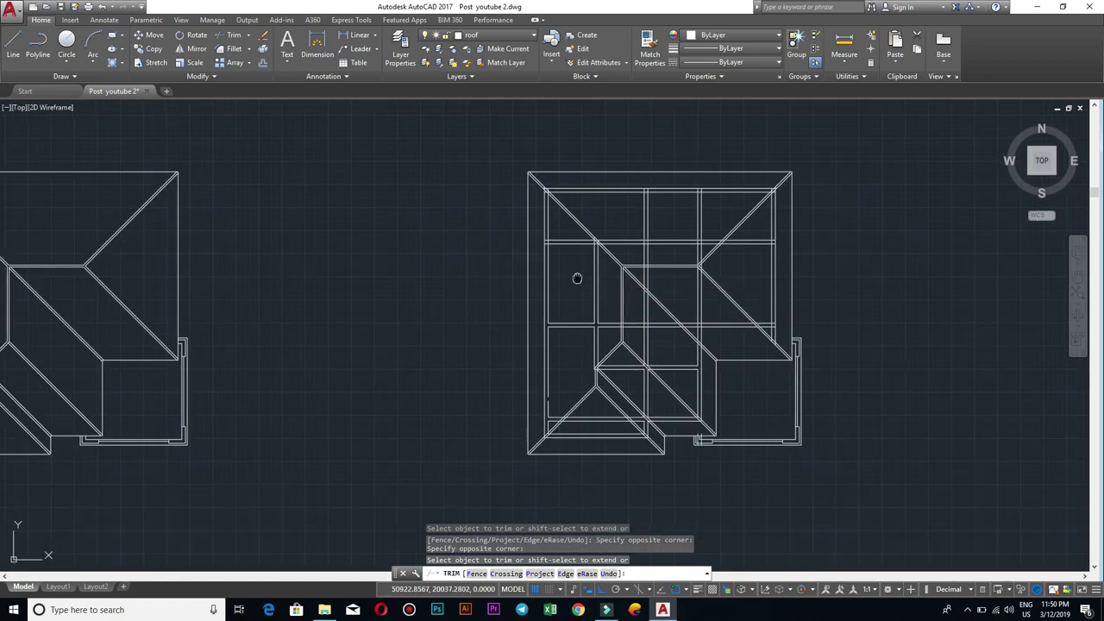
scroll(574, 312, "up", 1)
scroll(583, 290, "up", 2)
scroll(583, 290, "down", 1)
scroll(505, 285, "up", 3)
middle_click_drag(547, 362, 602, 236)
scroll(605, 345, "up", 2)
scroll(594, 323, "up", 2)
left_click(546, 274)
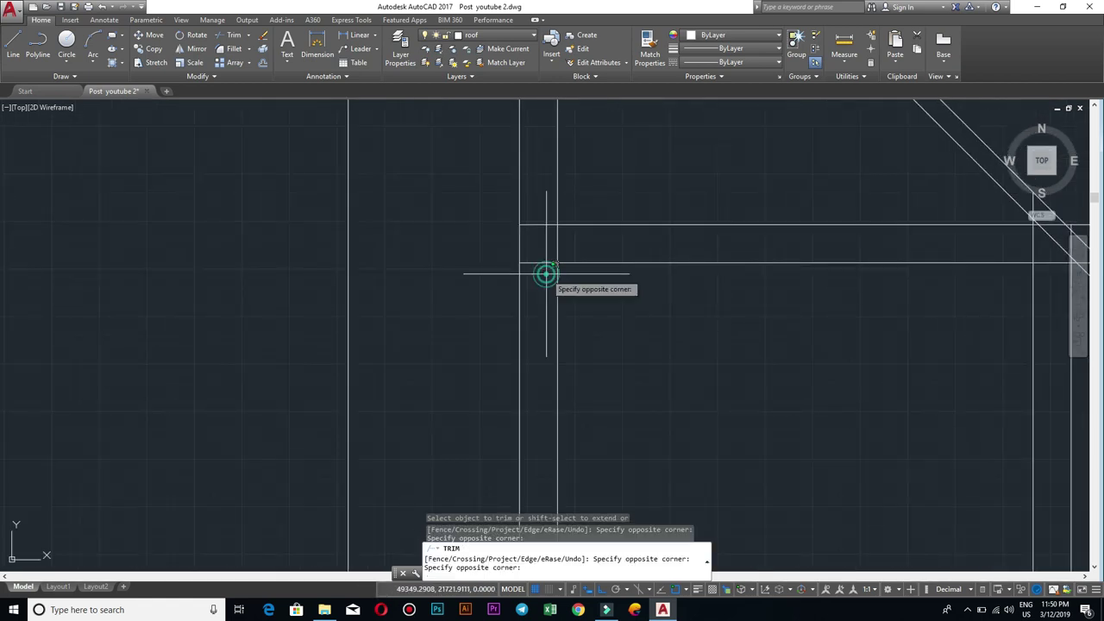
left_click(544, 196)
left_click(573, 242)
left_click(549, 241)
Step: Trim the vertical stub above the roof-line corner and the vertical segment below the horizontal
scroll(656, 216, "down", 2)
scroll(533, 194, "up", 2)
middle_click_drag(532, 193, 580, 317)
scroll(580, 316, "up", 4)
left_click(505, 249)
left_click(603, 298)
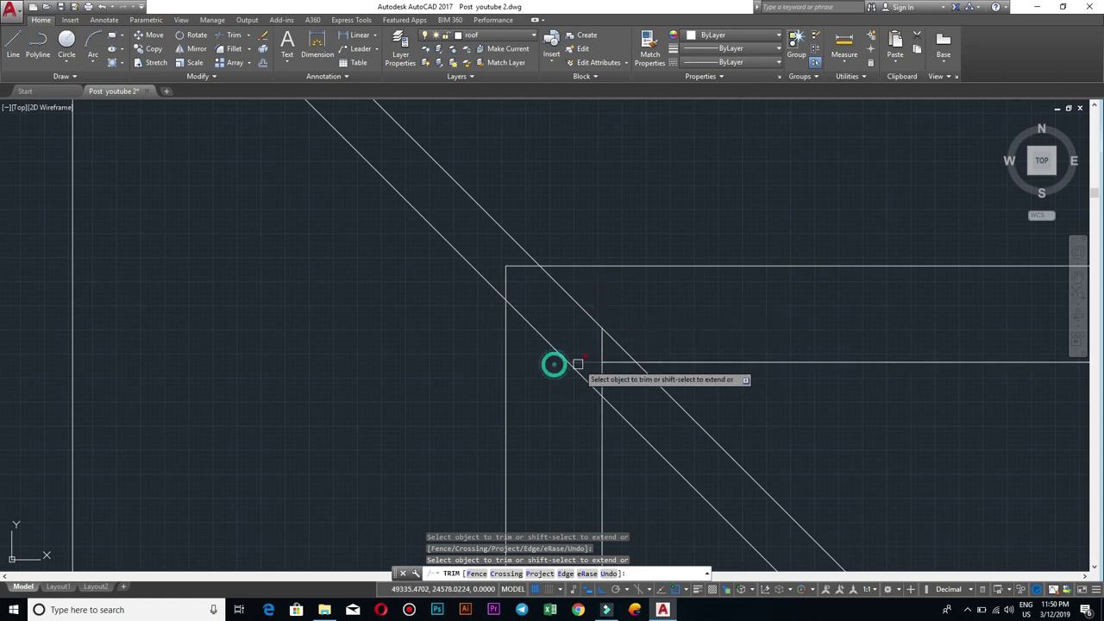
Step: Trim the vertical line between the horizontals and the short verticals at the diagonal junction
scroll(599, 345, "down", 2)
scroll(655, 288, "up", 1)
scroll(690, 359, "up", 1)
scroll(712, 296, "up", 1)
scroll(604, 268, "up", 1)
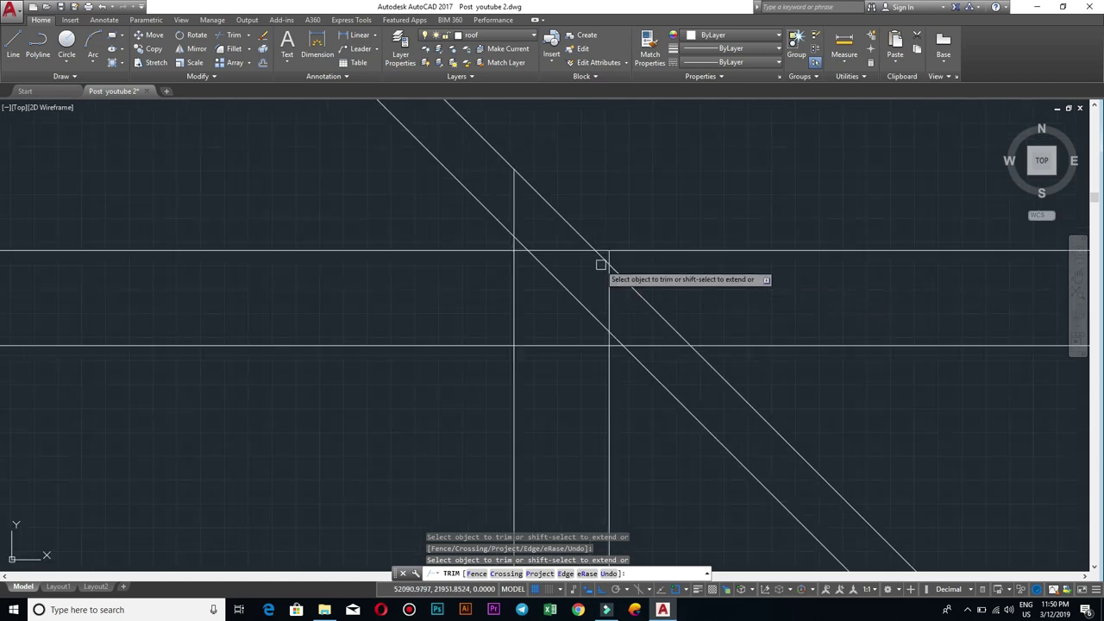
scroll(512, 245, "up", 3)
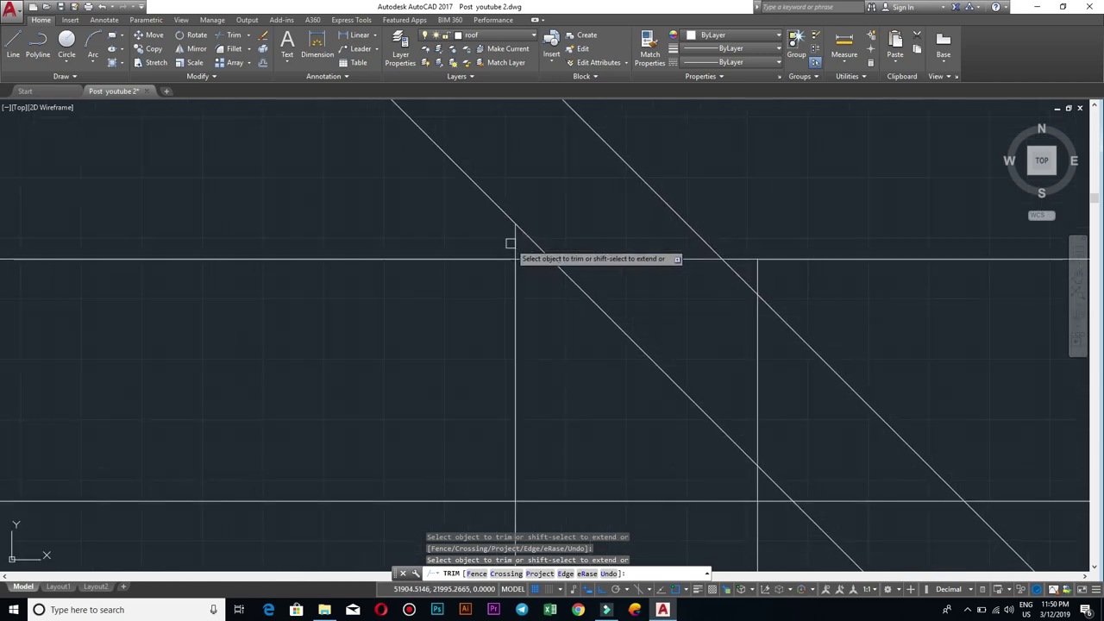
scroll(518, 268, "down", 1)
left_click(534, 332)
left_click(372, 241)
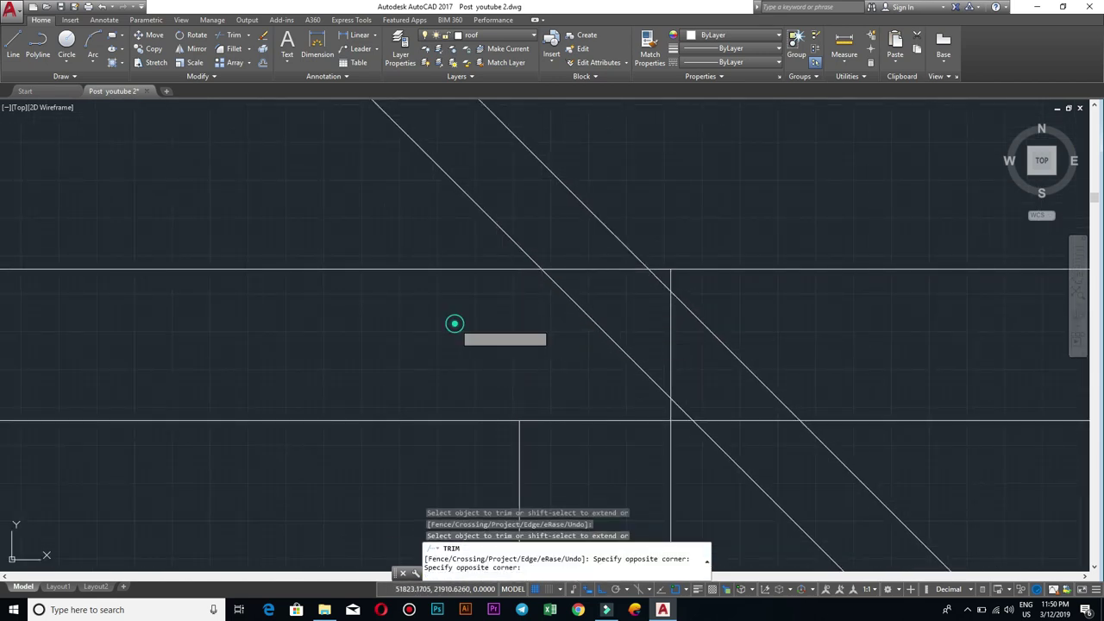
left_click(672, 279)
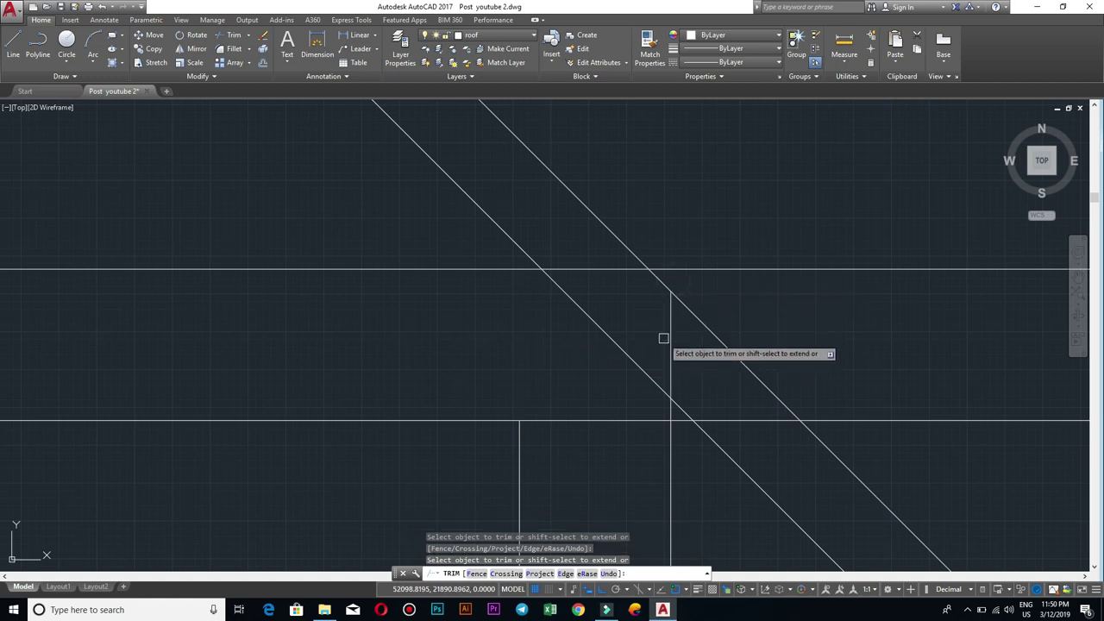
left_click(668, 343)
left_click(667, 408)
Step: Trim the overlapping segments at the wall-line intersection with two crossing windows
scroll(718, 381, "down", 3)
scroll(678, 395, "down", 3)
middle_click_drag(799, 423, 545, 305)
scroll(570, 268, "down", 2)
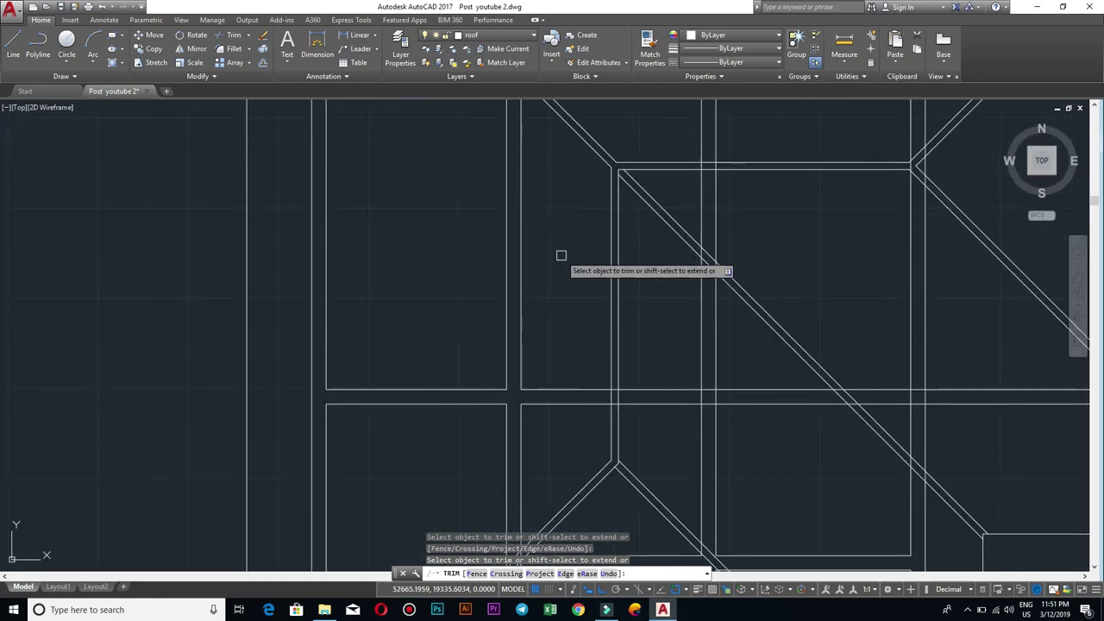
scroll(623, 220, "up", 2)
scroll(725, 227, "up", 2)
scroll(646, 199, "up", 2)
left_click(633, 189)
left_click(486, 181)
left_click(586, 227)
left_click(581, 137)
Step: Trim the wall lines crossing the opening with two more crossing windows
scroll(603, 199, "down", 5)
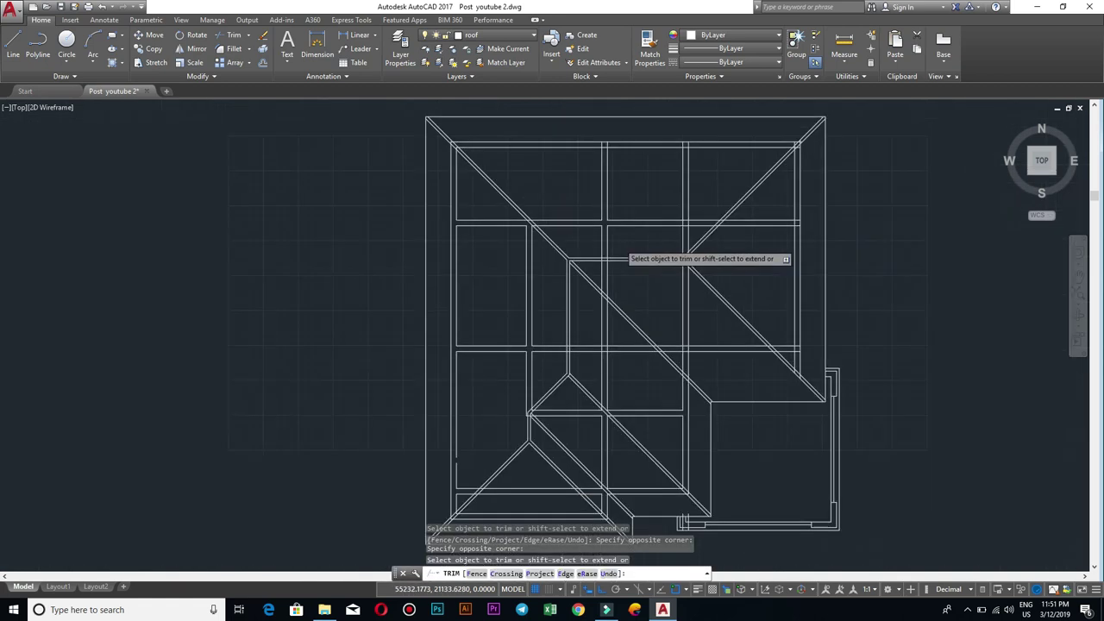
scroll(642, 249, "down", 2)
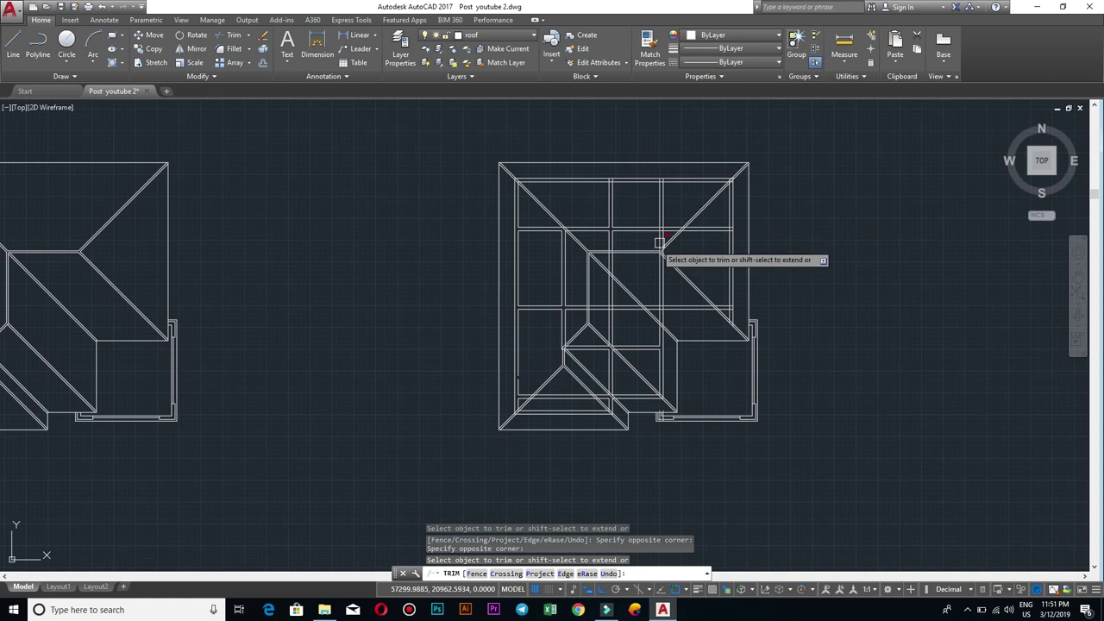
scroll(681, 227, "up", 4)
scroll(628, 238, "up", 2)
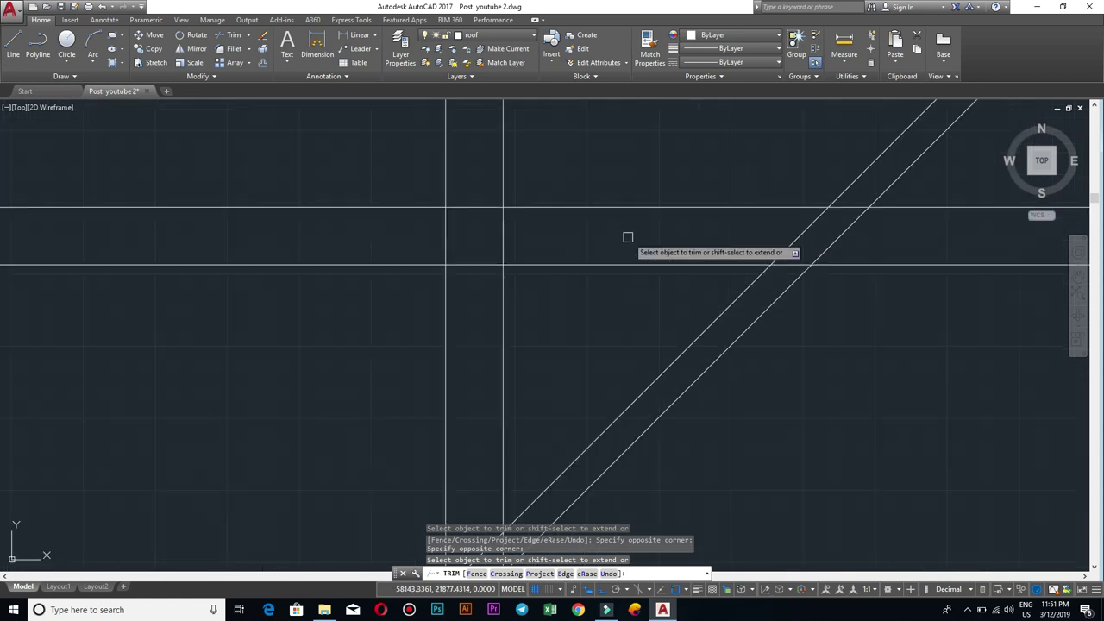
left_click(584, 236)
left_click(308, 227)
left_click(469, 311)
left_click(485, 152)
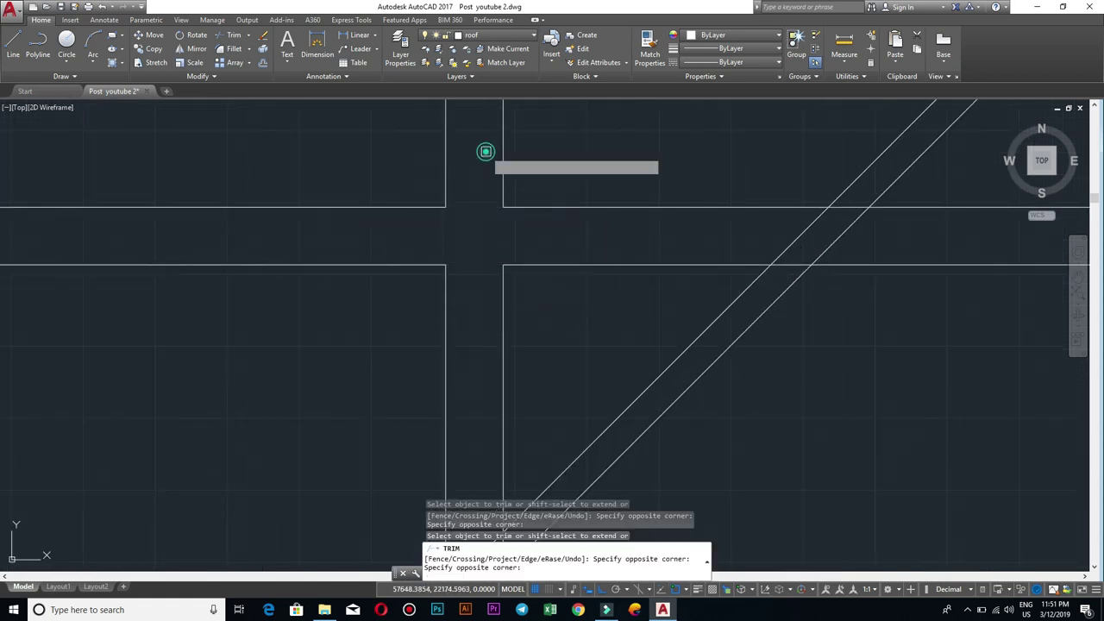
Step: Clean up the next wall junction, trimming the segments between the two verticals
scroll(486, 152, "down", 4)
middle_click_drag(486, 153, 471, 234)
scroll(471, 234, "up", 4)
middle_click_drag(475, 178, 492, 247)
left_click(506, 229)
left_click(382, 221)
left_click(474, 243)
scroll(473, 243, "down", 2)
scroll(634, 304, "down", 1)
scroll(634, 304, "up", 4)
left_click_drag(530, 269, 333, 256)
Step: Trim the horizontal overshoot past the hip diagonal back to its wall corner, plus the vertical stub
scroll(497, 284, "down", 1)
scroll(544, 343, "down", 2)
scroll(584, 286, "down", 1)
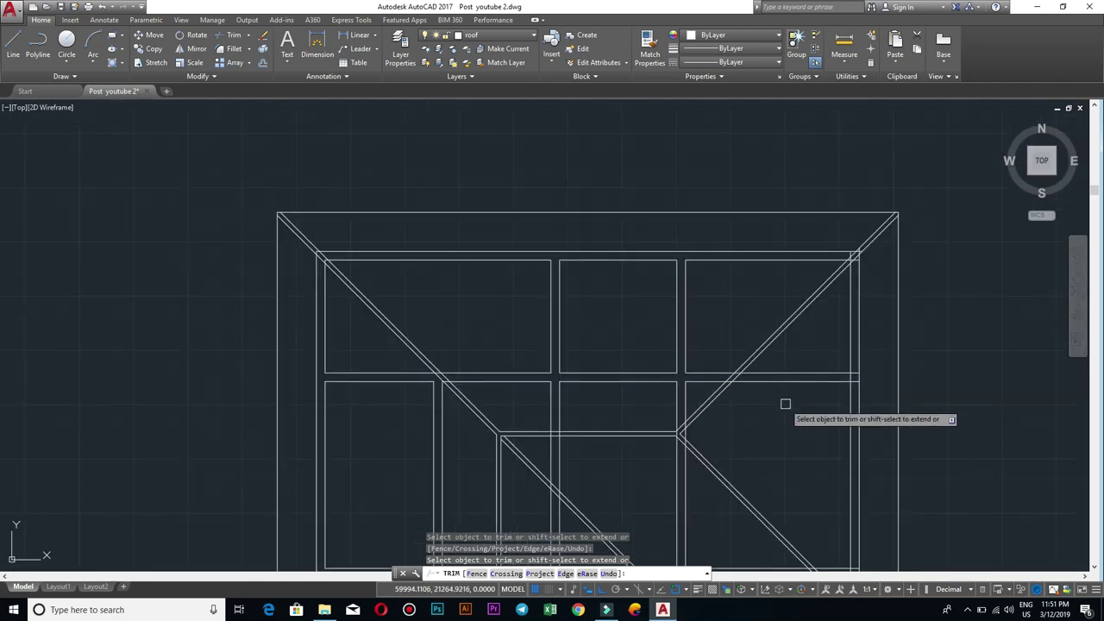
scroll(785, 404, "up", 2)
scroll(926, 175, "up", 2)
scroll(864, 296, "up", 1)
left_click(797, 339)
left_click(783, 323)
left_click(760, 427)
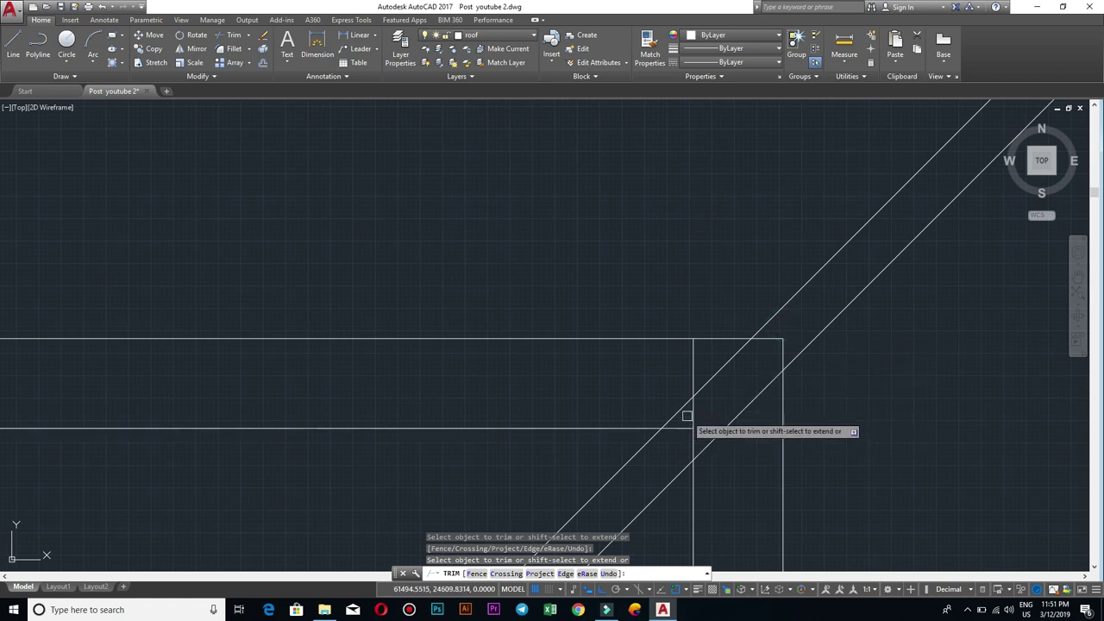
Step: Erase the leftover short vertical segment by the hip corner
key("Escape")
left_click(688, 360)
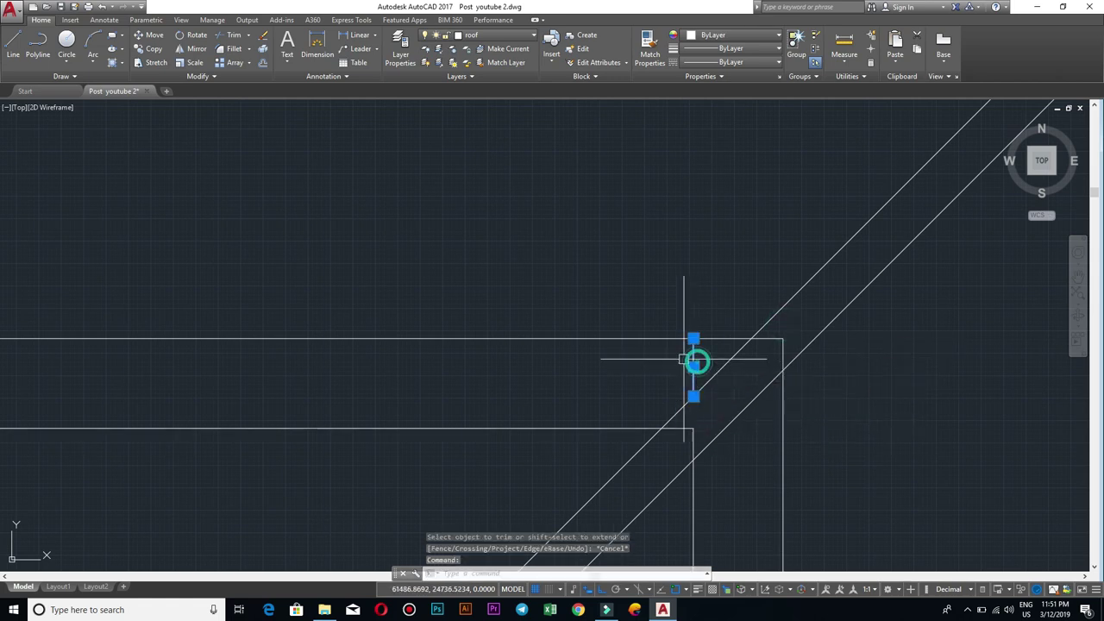
type("e")
key("Return")
scroll(683, 357, "down", 2)
scroll(727, 474, "down", 1)
scroll(686, 455, "up", 1)
scroll(696, 333, "up", 1)
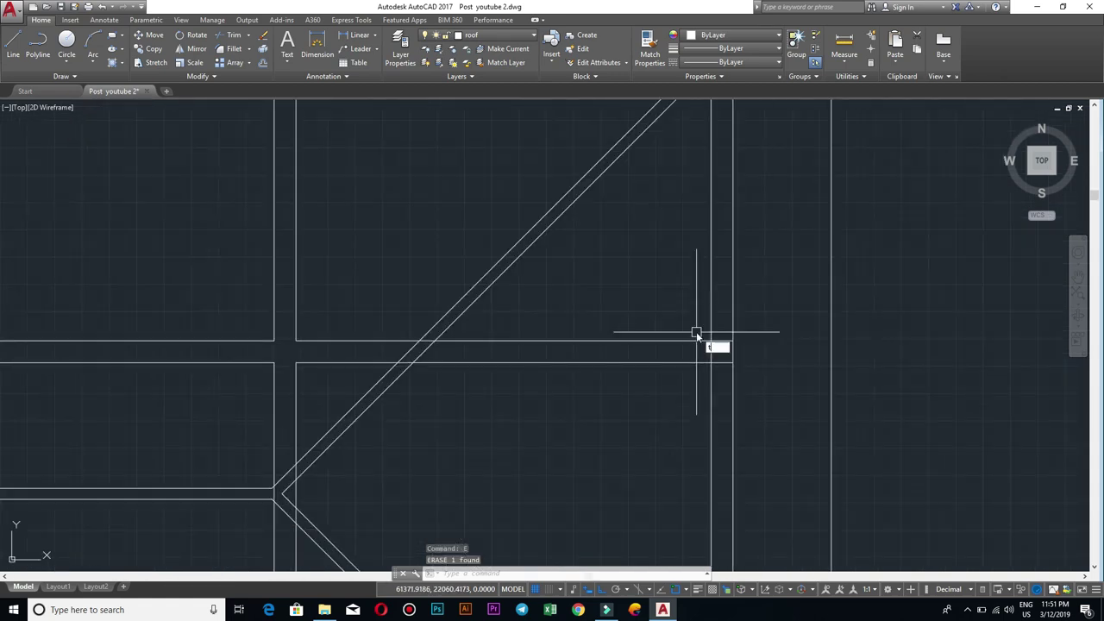
Step: Trim the horizontal stub past the wall line using two crossing windows
key("Return")
key("Return")
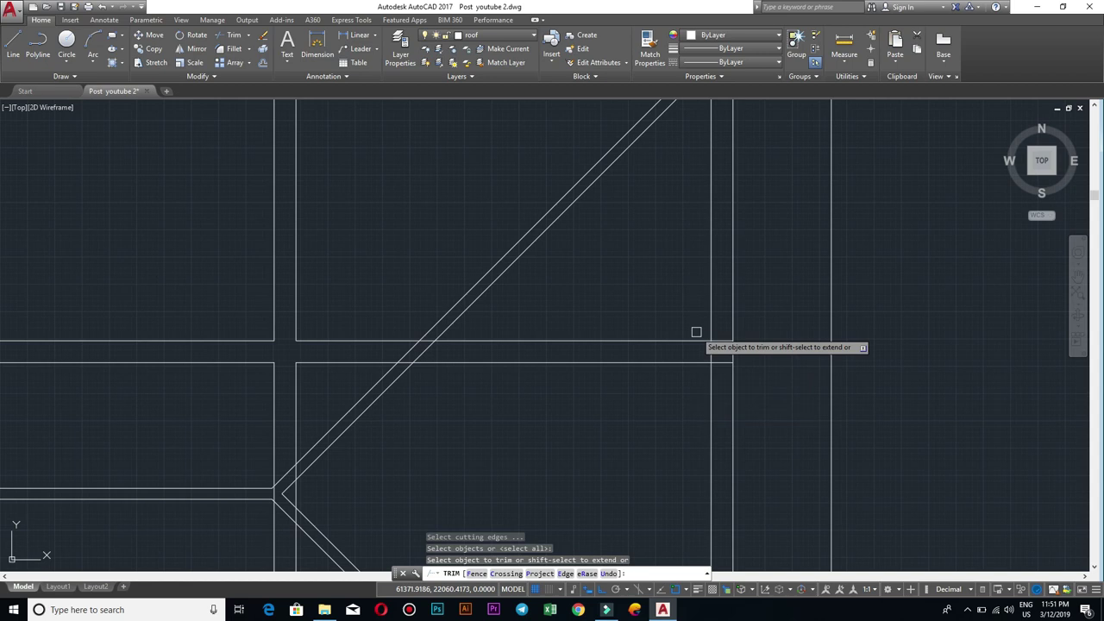
scroll(696, 333, "up", 3)
left_click(783, 481)
left_click(749, 291)
left_click(768, 421)
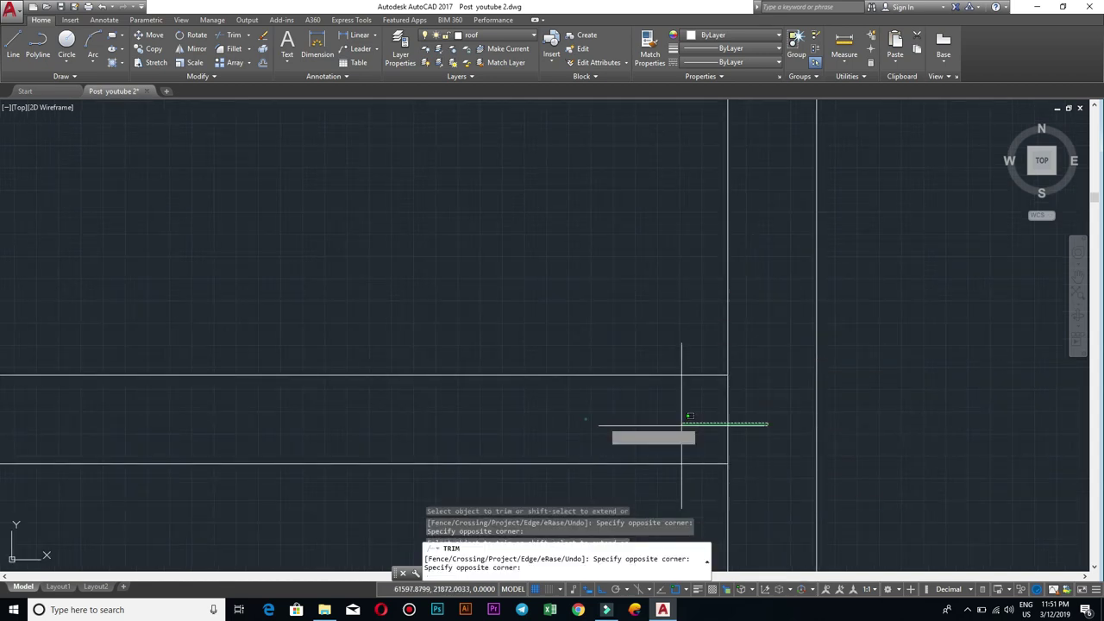
left_click(689, 417)
scroll(688, 387, "down", 2)
scroll(727, 345, "down", 2)
scroll(714, 280, "up", 1)
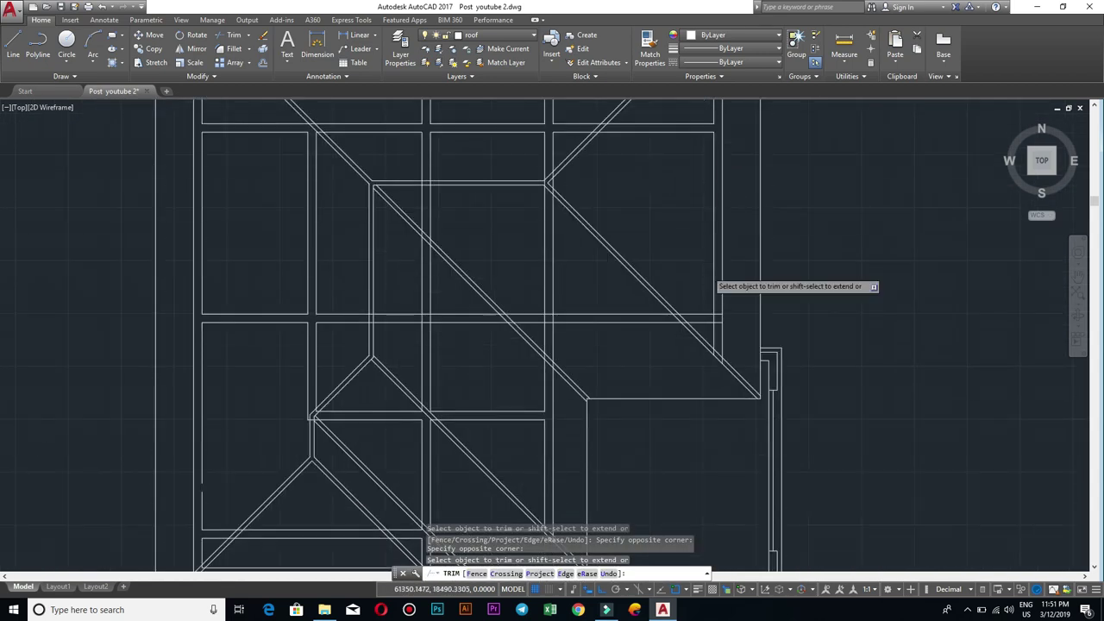
scroll(751, 419, "up", 3)
middle_click_drag(751, 419, 739, 291)
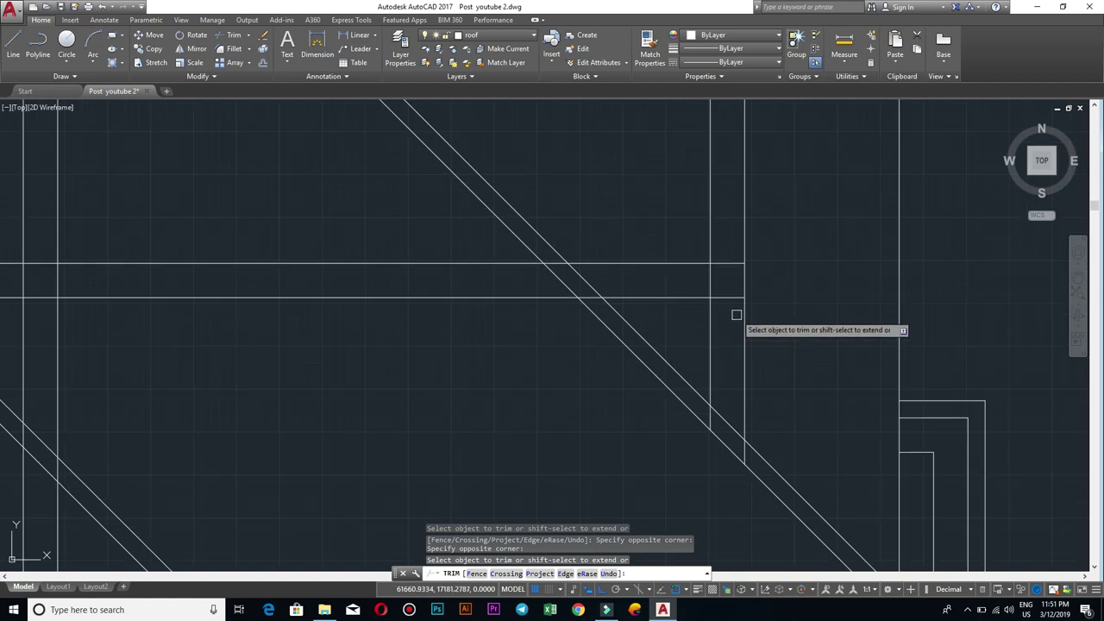
scroll(737, 315, "down", 3)
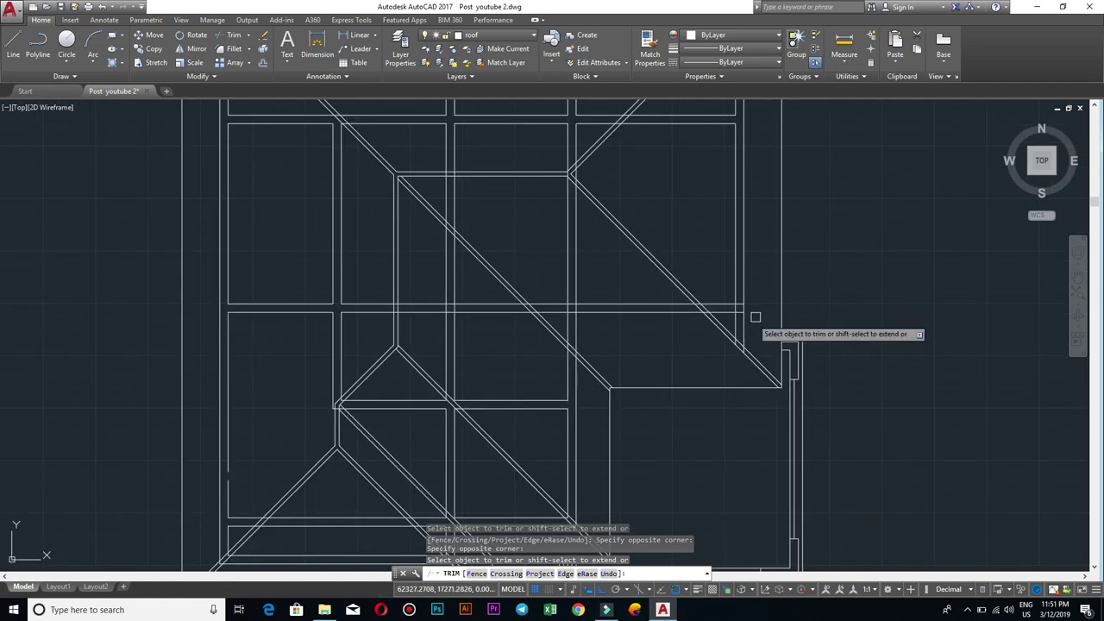
scroll(759, 336, "up", 2)
scroll(749, 373, "down", 1)
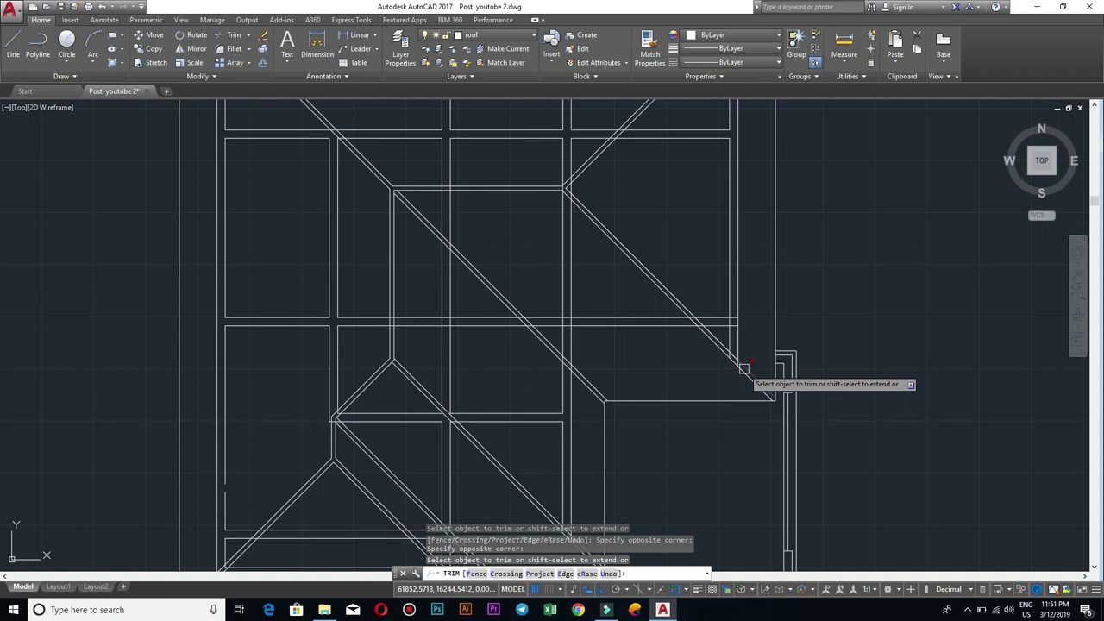
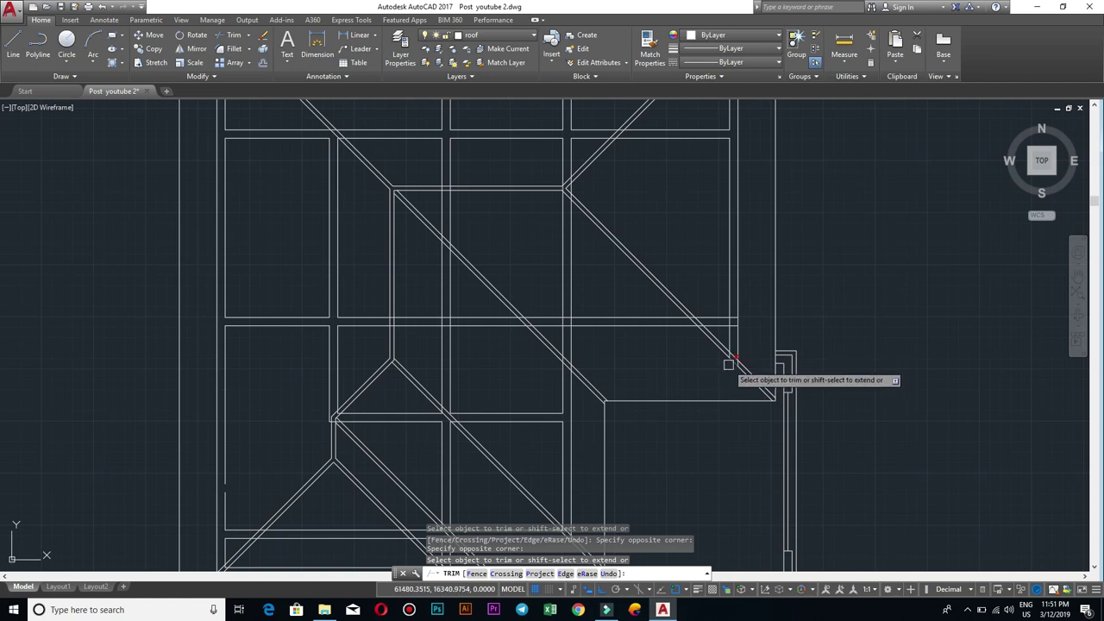
Step: Finish the previous trim of the roof lines
scroll(734, 352, "down", 3)
scroll(728, 338, "up", 5)
scroll(732, 345, "down", 3)
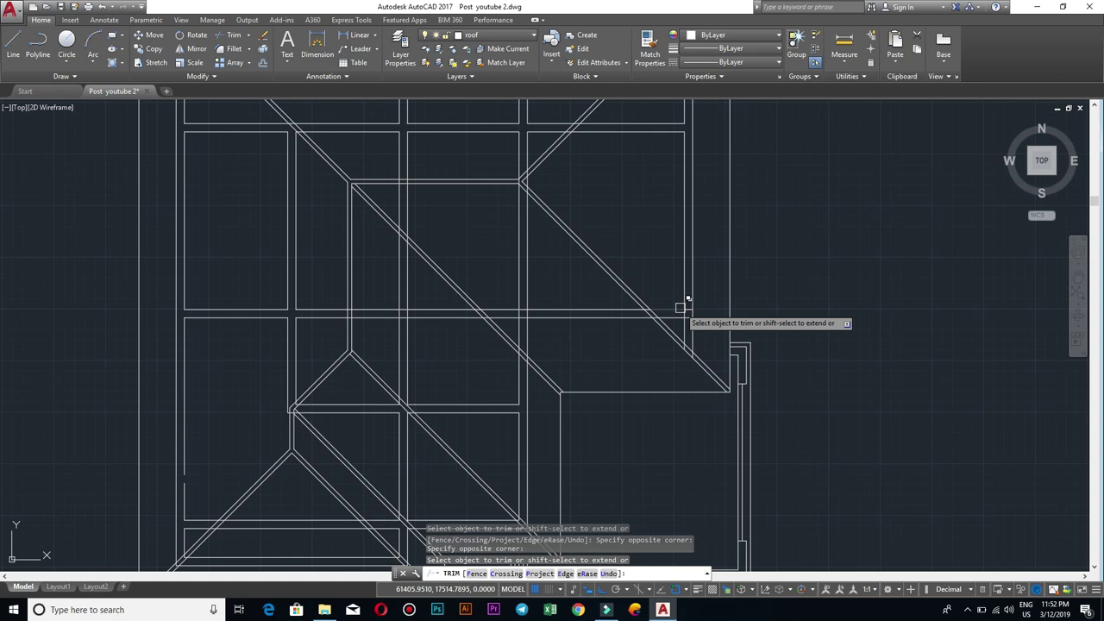
scroll(680, 337, "down", 2)
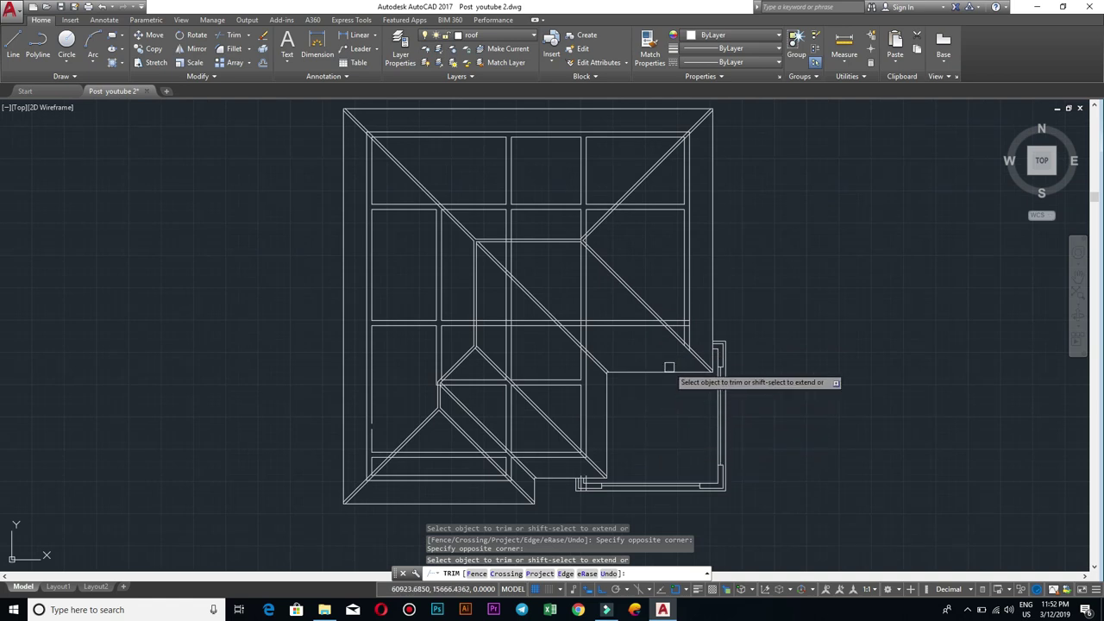
scroll(687, 385, "up", 2)
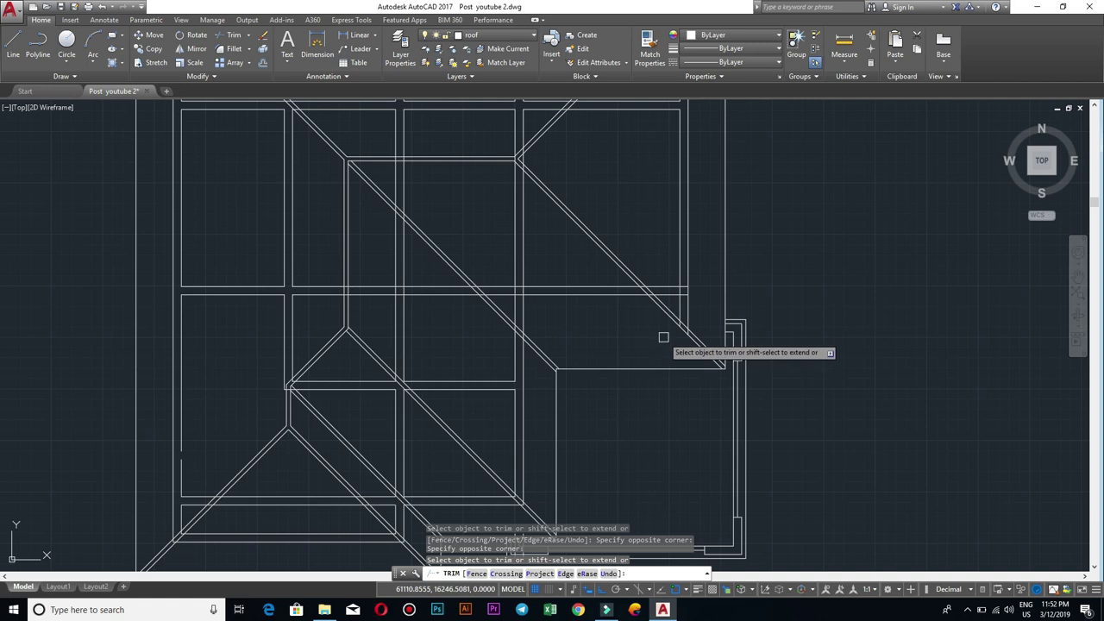
scroll(682, 343, "up", 3)
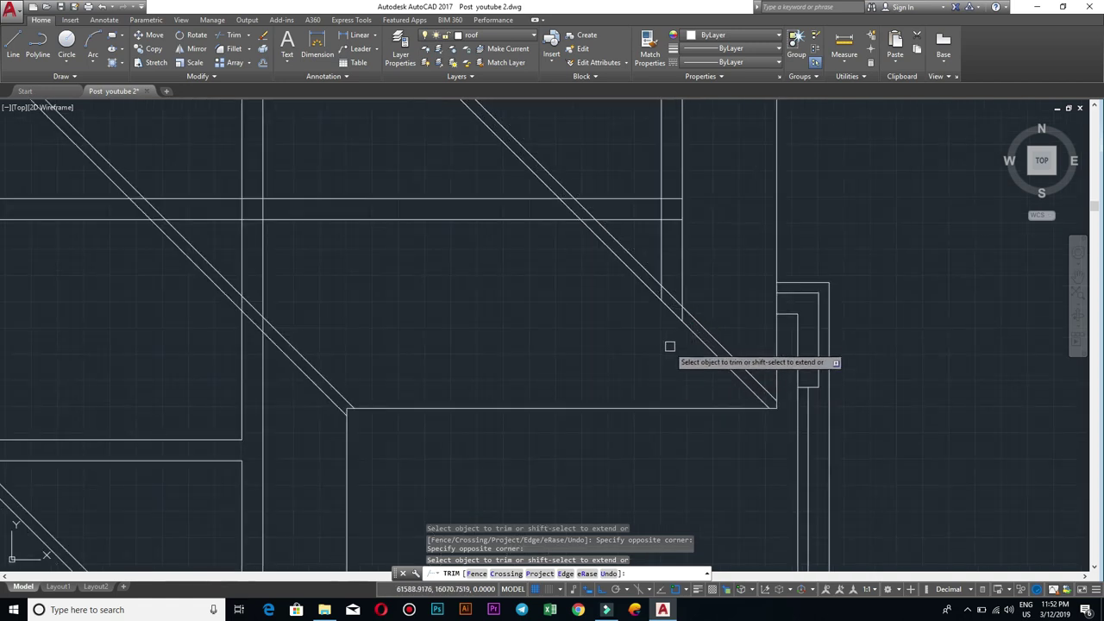
scroll(670, 346, "up", 1)
scroll(664, 350, "up", 1)
scroll(664, 351, "down", 2)
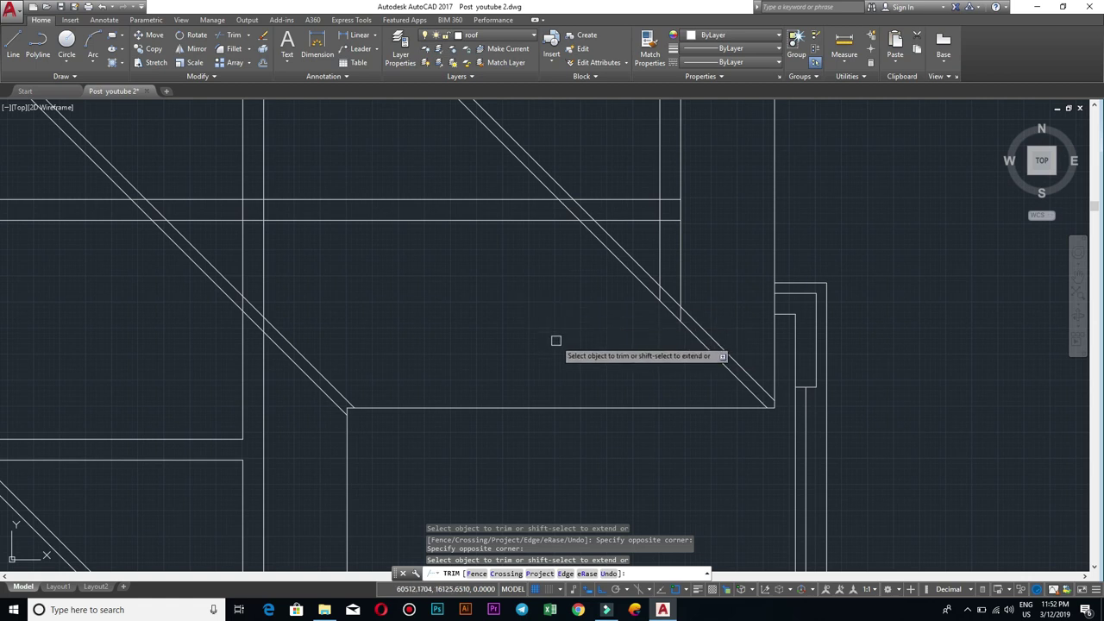
key("Escape")
Step: Draw a horizontal line from the porch edge to the diagonal hip line
middle_click_drag(650, 344, 616, 327)
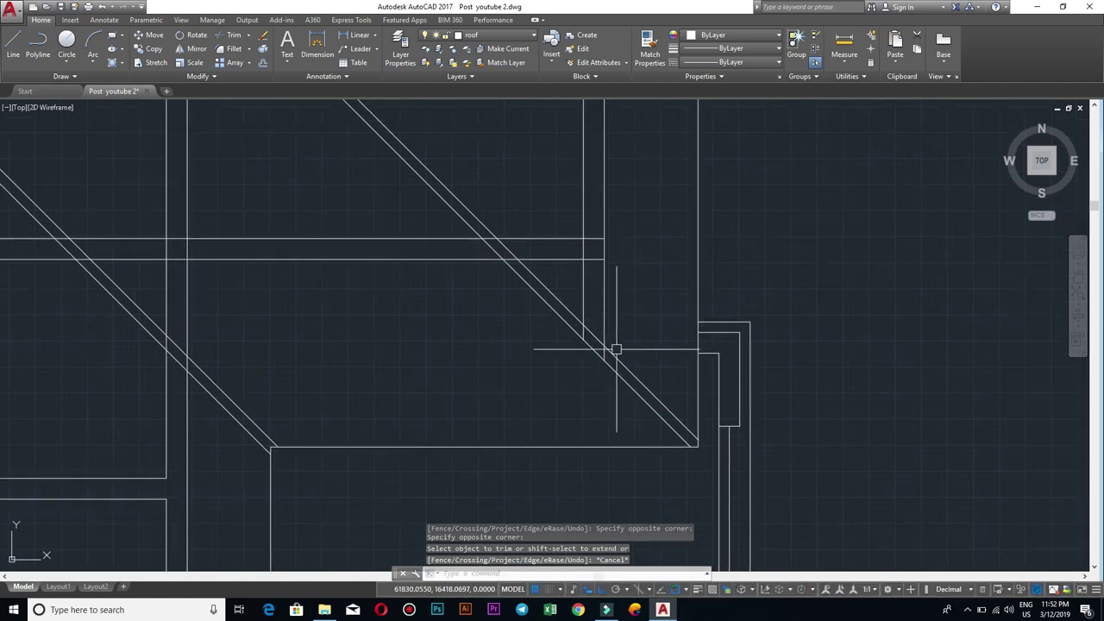
scroll(608, 349, "up", 3)
type("L")
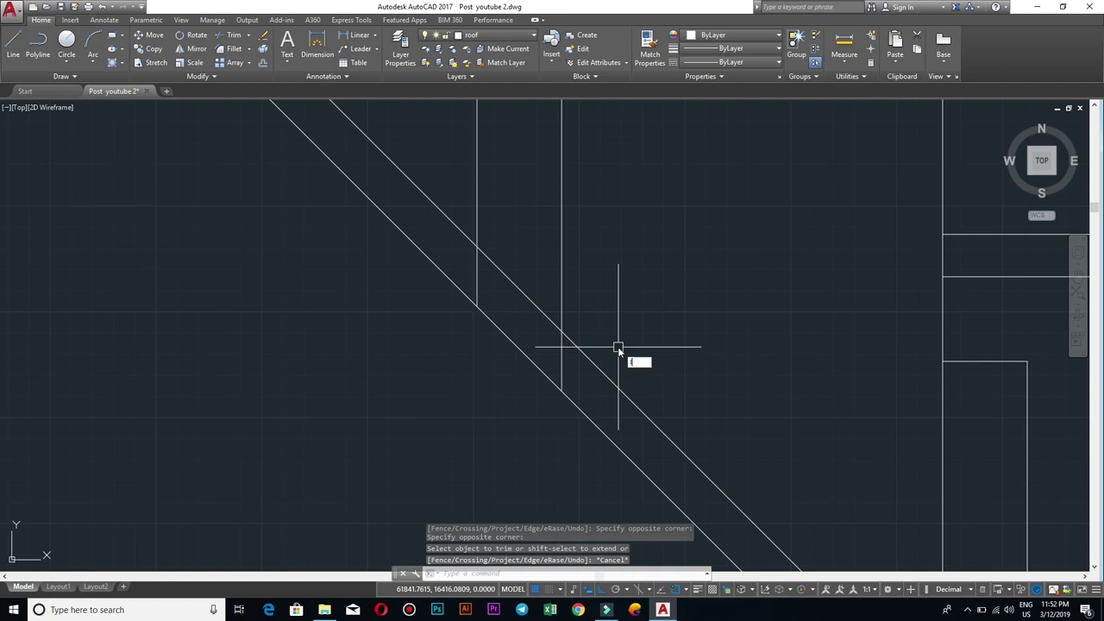
key("Return")
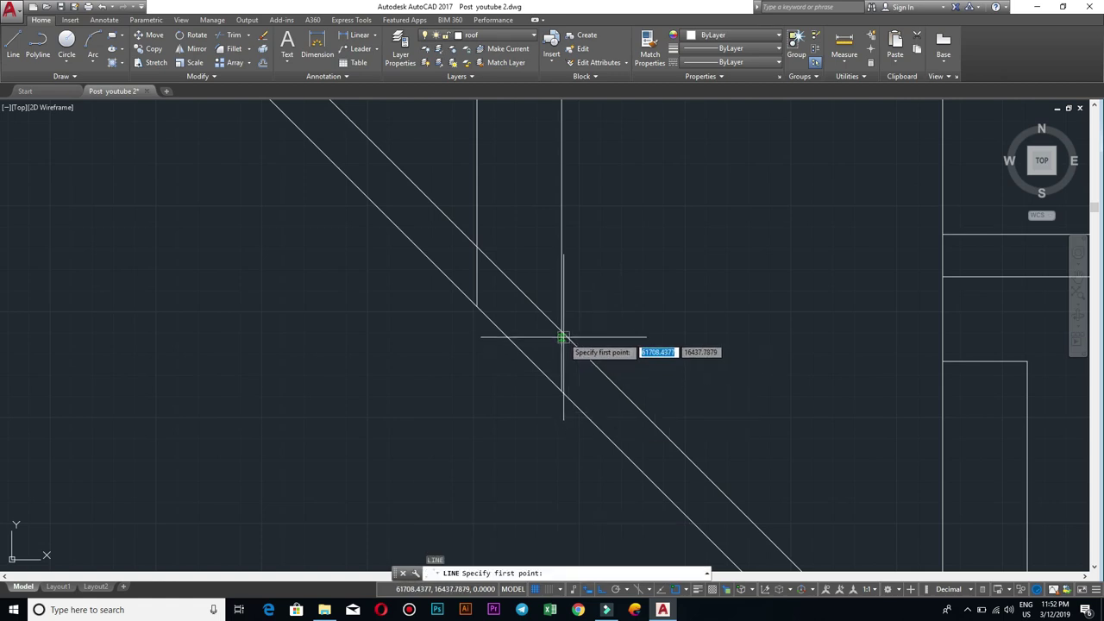
left_click(562, 390)
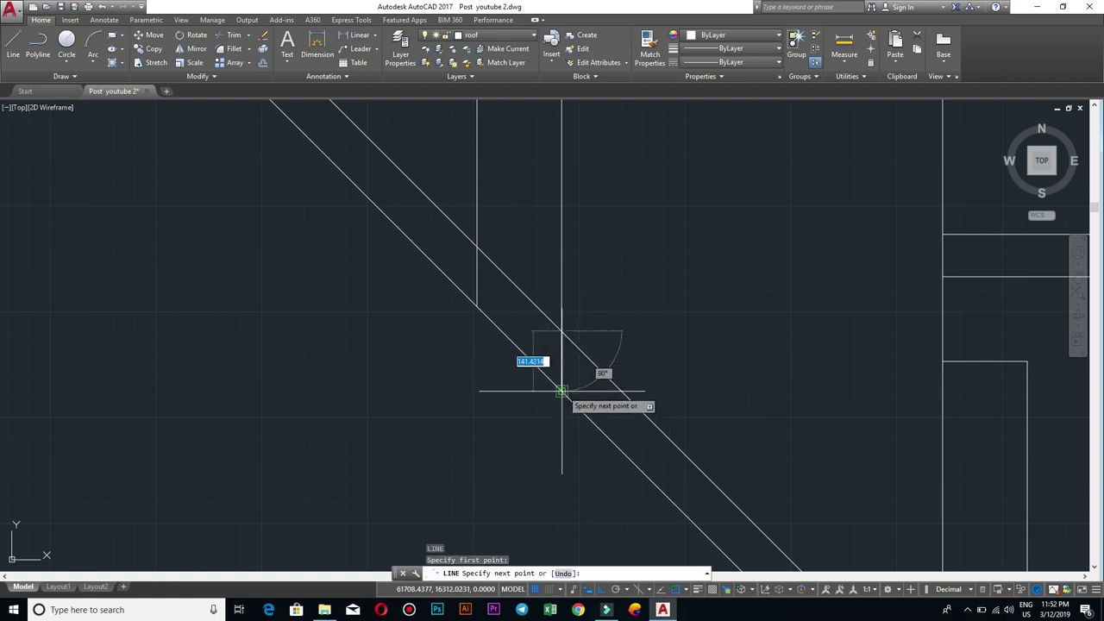
key("Return")
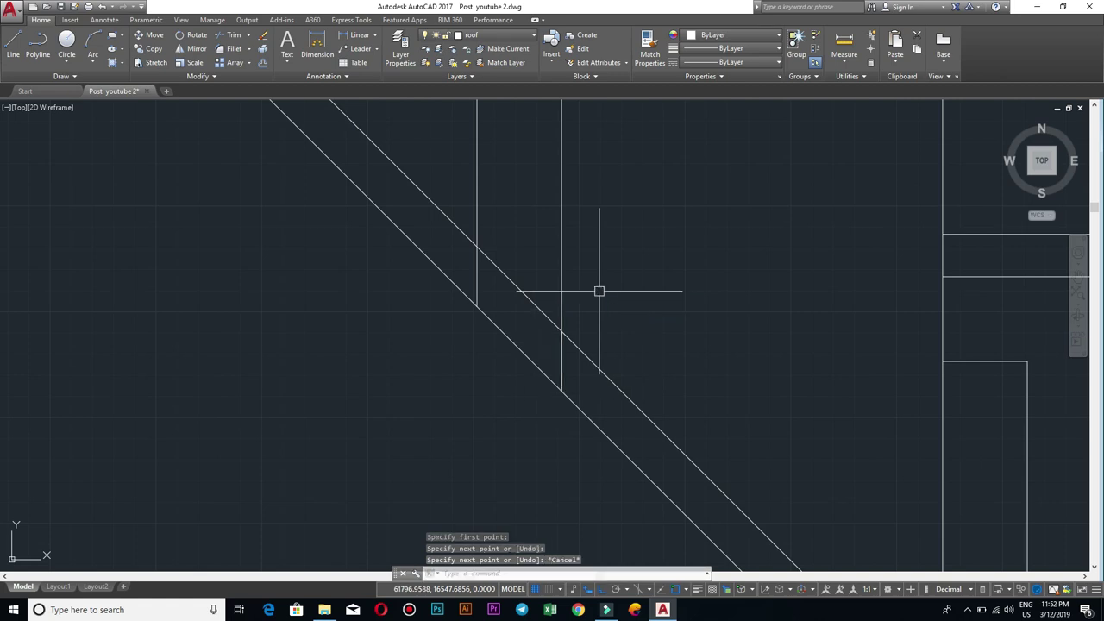
key("Return")
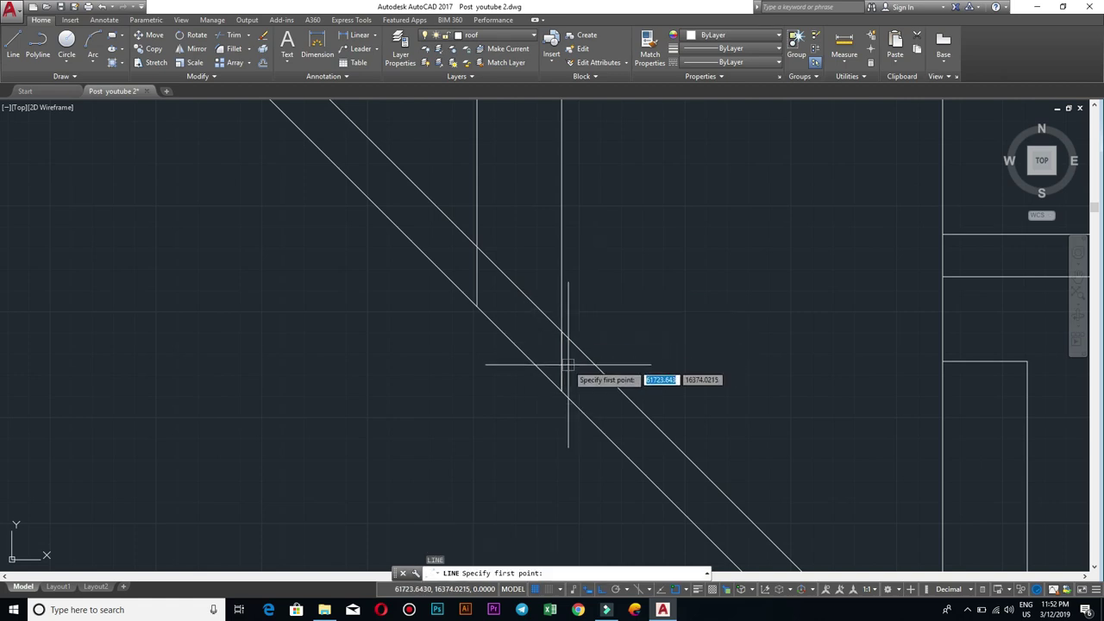
left_click(562, 362)
scroll(561, 361, "down", 3)
mouse_move(234, 357)
middle_mouse_down()
mouse_move(710, 345)
mouse_move(284, 364)
mouse_move(478, 364)
middle_mouse_up()
scroll(478, 364, "up", 3)
scroll(340, 365, "up", 2)
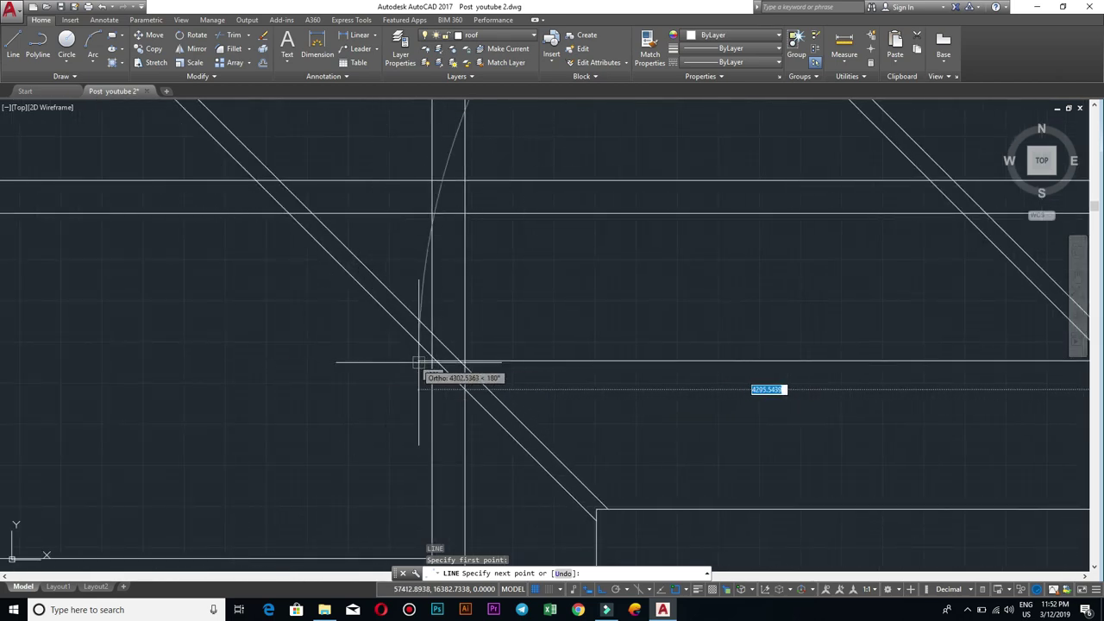
scroll(438, 362, "up", 6)
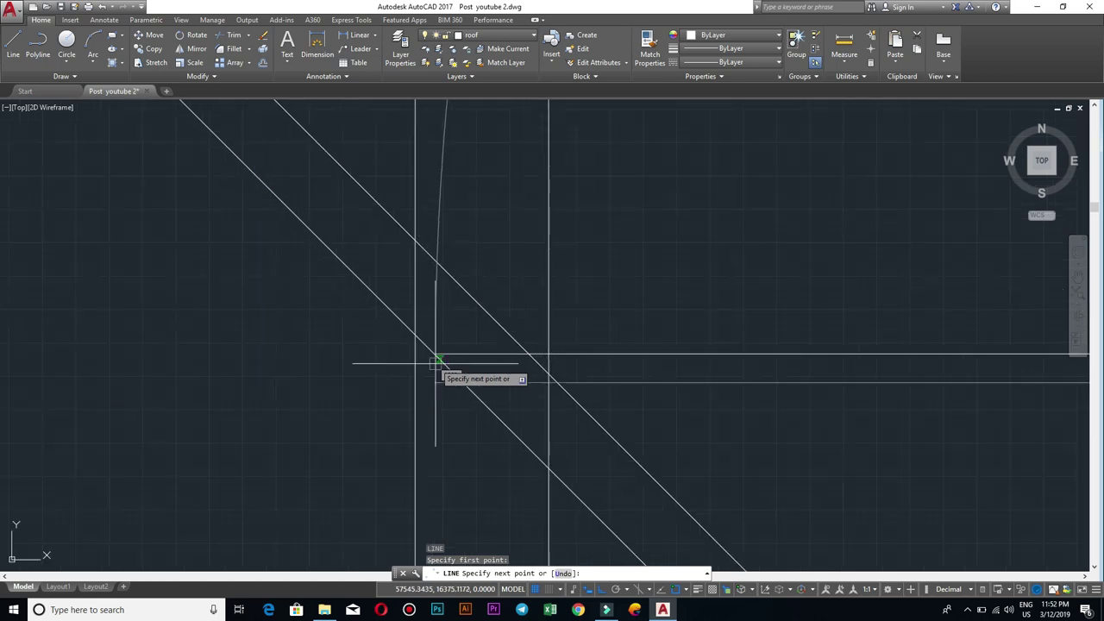
left_click(288, 353)
key("Escape")
Step: Offset the new horizontal line 200 units upward
scroll(557, 374, "down", 3)
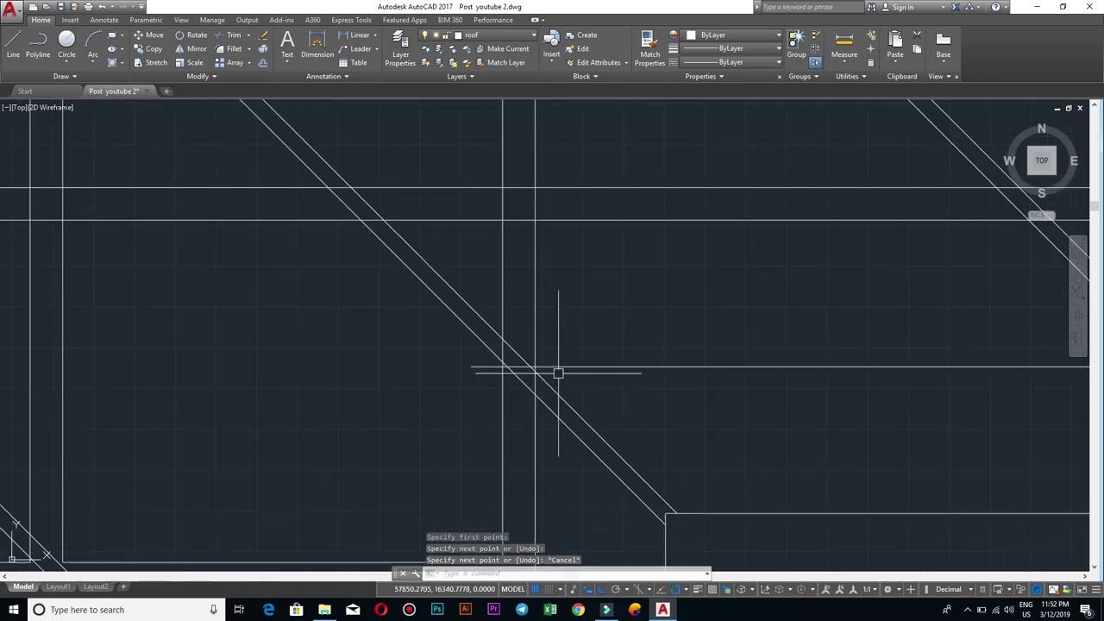
scroll(557, 374, "down", 2)
key("Return")
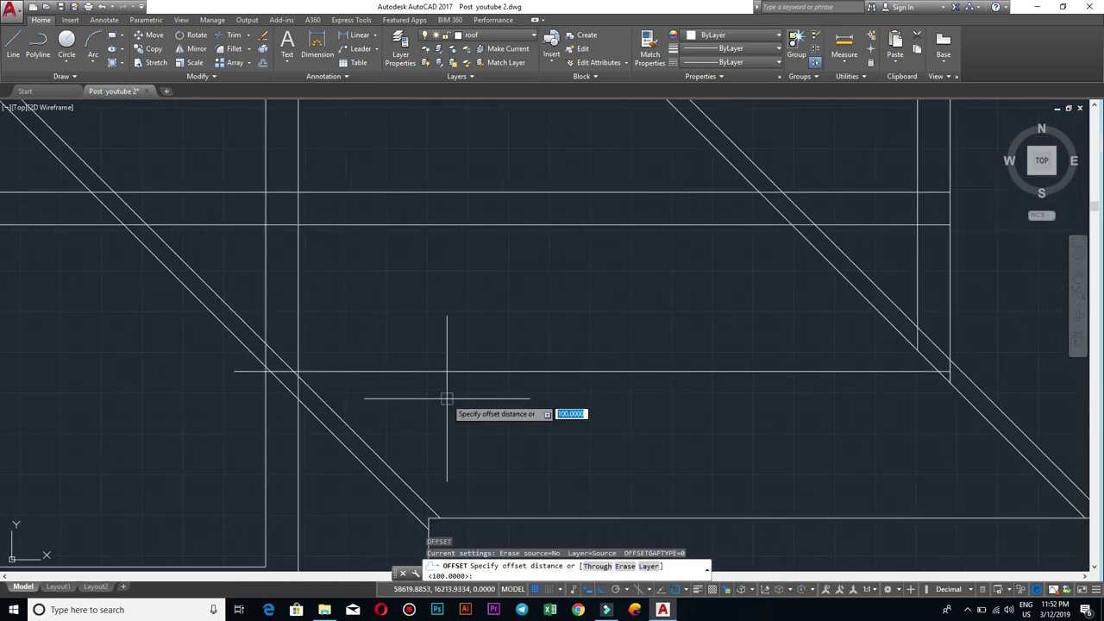
type("200")
key("Return")
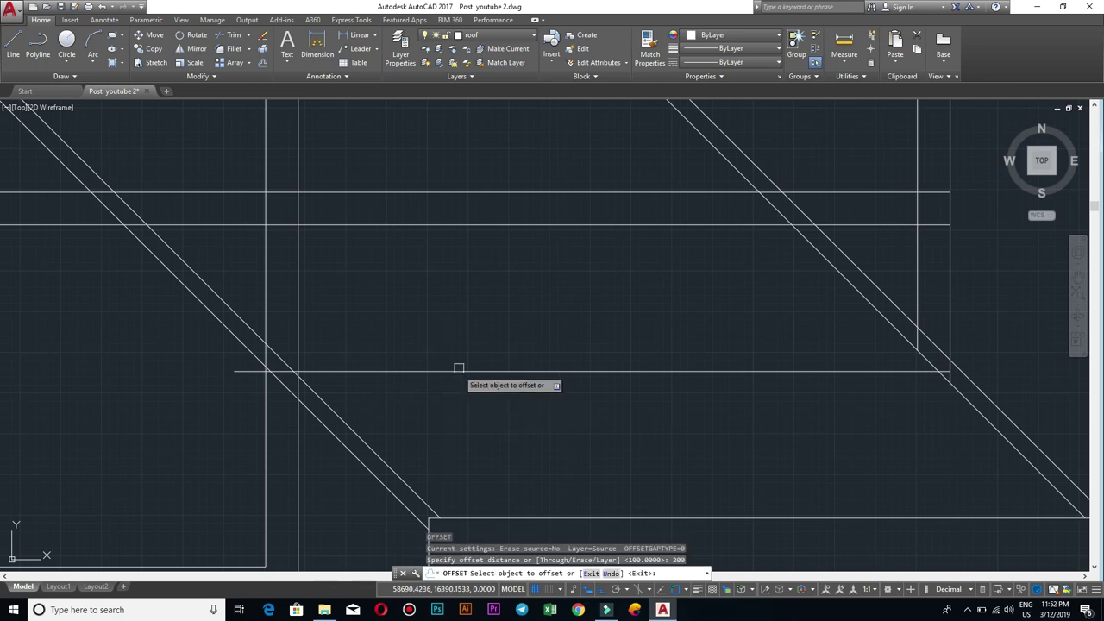
left_click(458, 370)
left_click(468, 314)
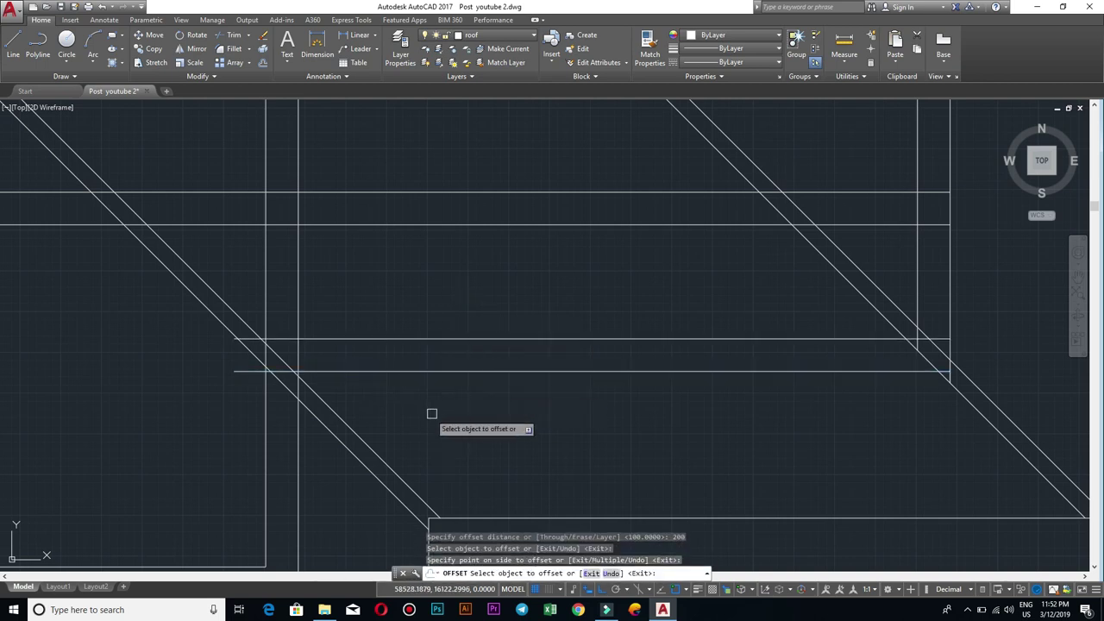
key("Escape")
middle_click_drag(406, 392, 538, 411)
Step: Trim line pieces at the hip crossings, using all lines as cutting edges
key("Return")
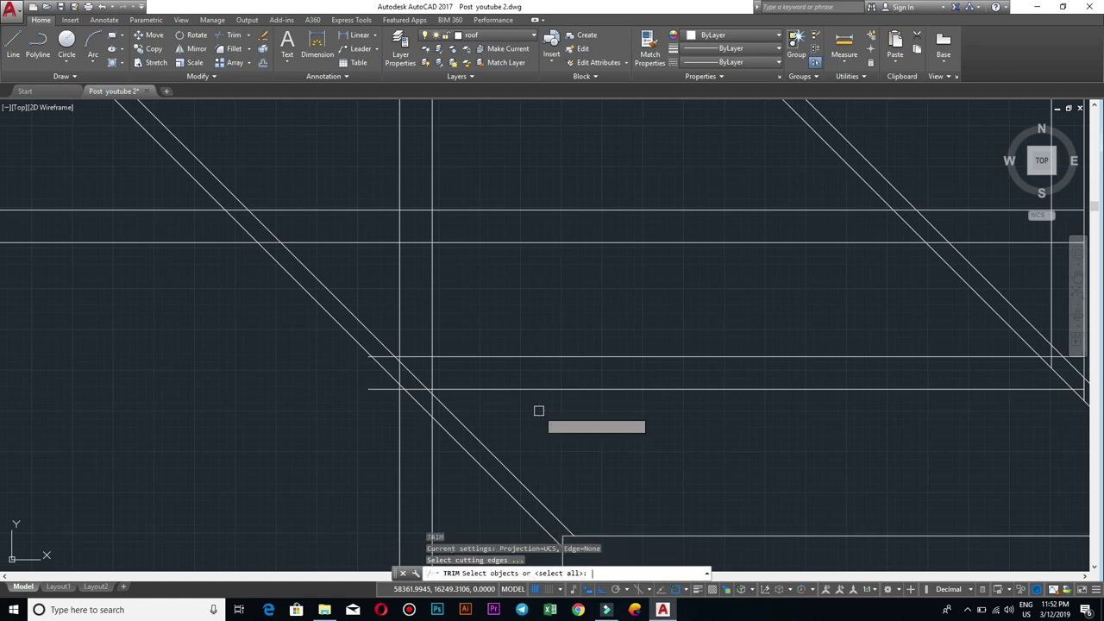
key("Return")
scroll(439, 398, "up", 2)
scroll(439, 399, "up", 2)
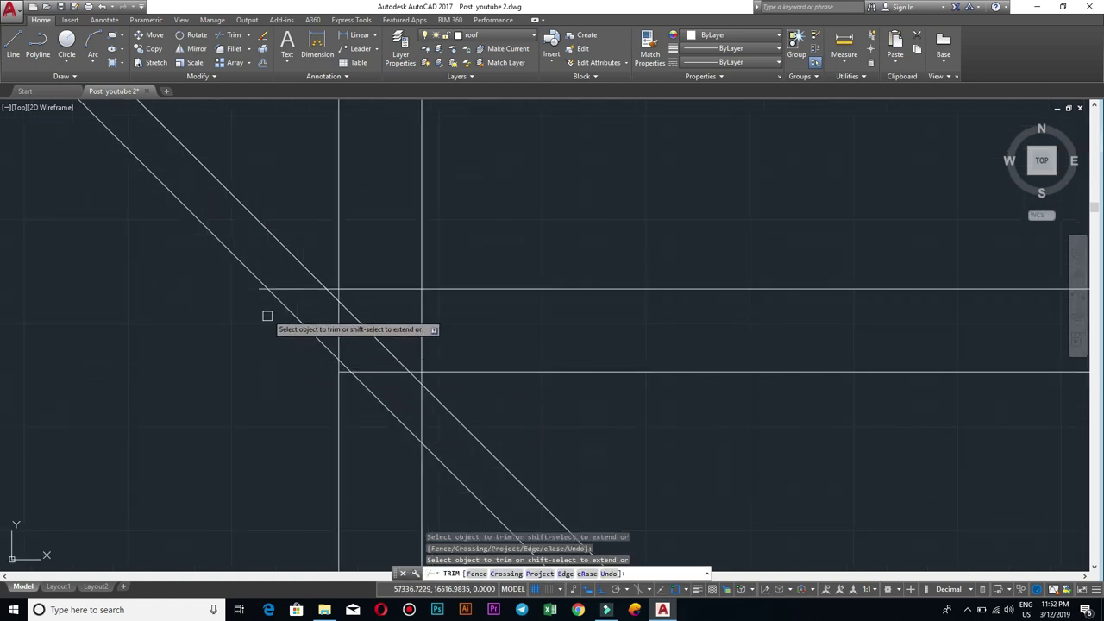
left_click(279, 287)
scroll(327, 289, "up", 2)
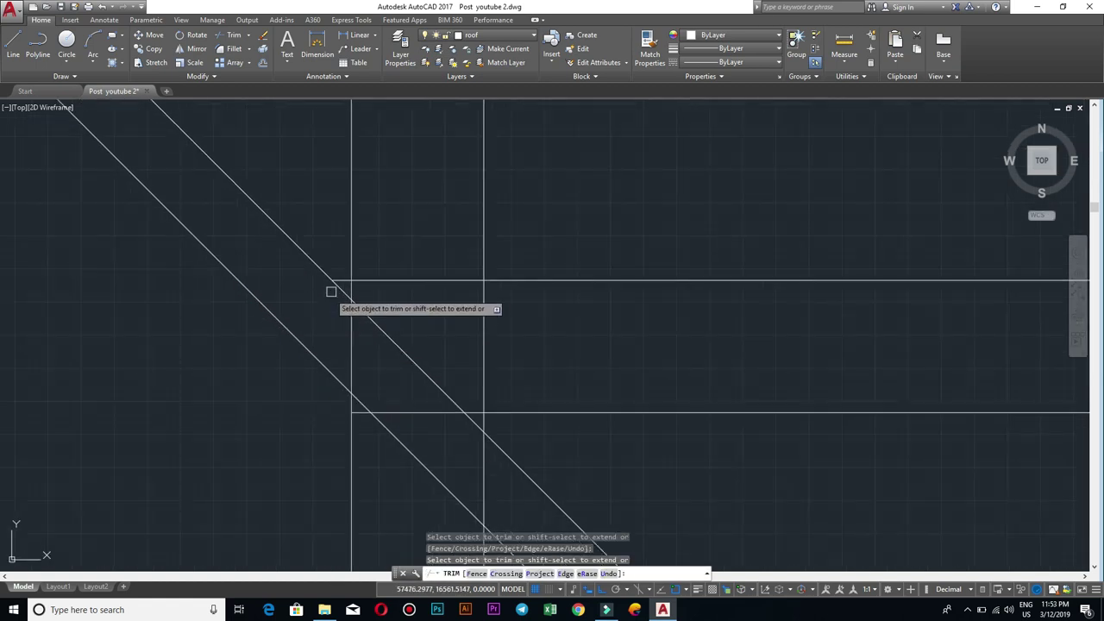
left_click(335, 277)
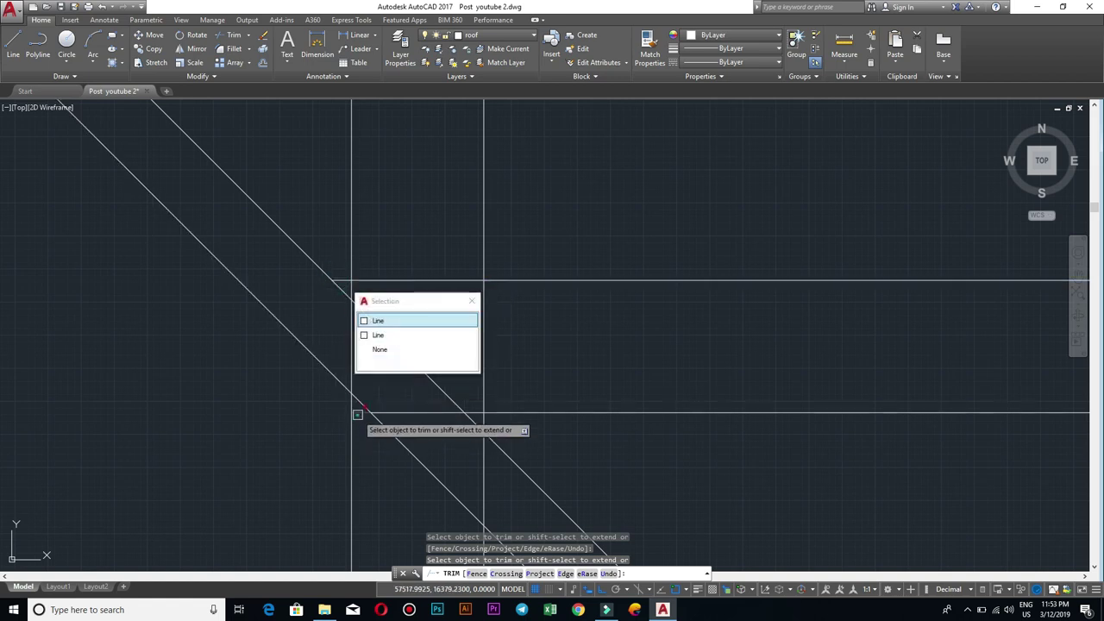
left_click(362, 363)
Step: Crossing-trim the horizontal and vertical overhangs past the hip line
scroll(487, 435, "down", 1)
scroll(505, 446, "down", 5)
scroll(505, 446, "up", 3)
scroll(503, 273, "up", 5)
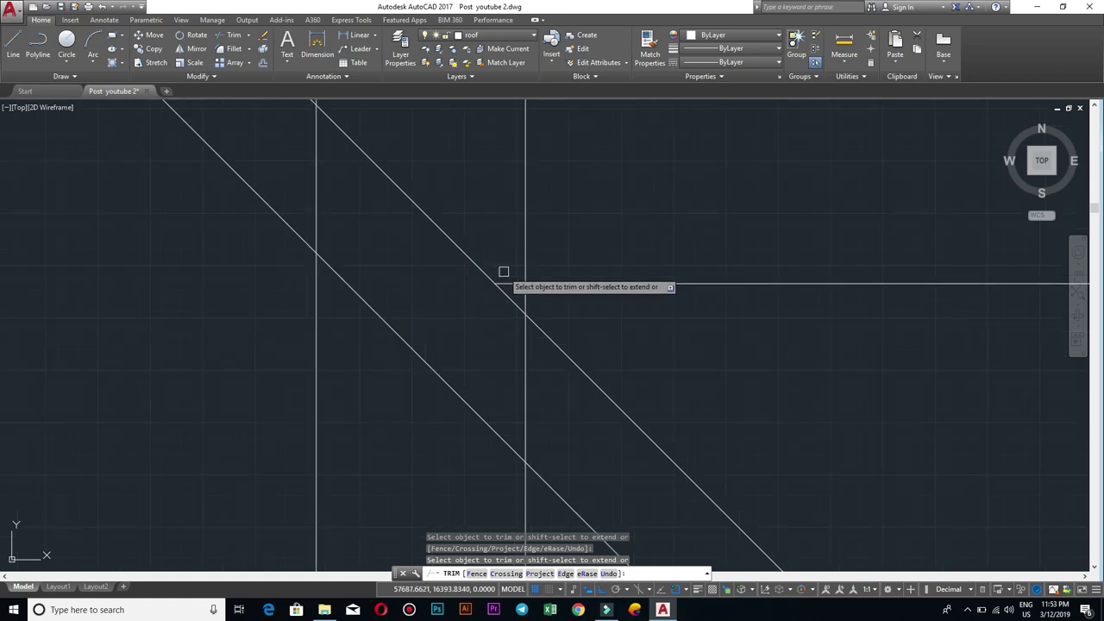
scroll(506, 276, "down", 5)
scroll(506, 285, "up", 3)
left_click_drag(507, 278, 488, 207)
left_click_drag(544, 290, 518, 288)
scroll(522, 289, "down", 2)
scroll(670, 421, "down", 2)
scroll(425, 338, "down", 2)
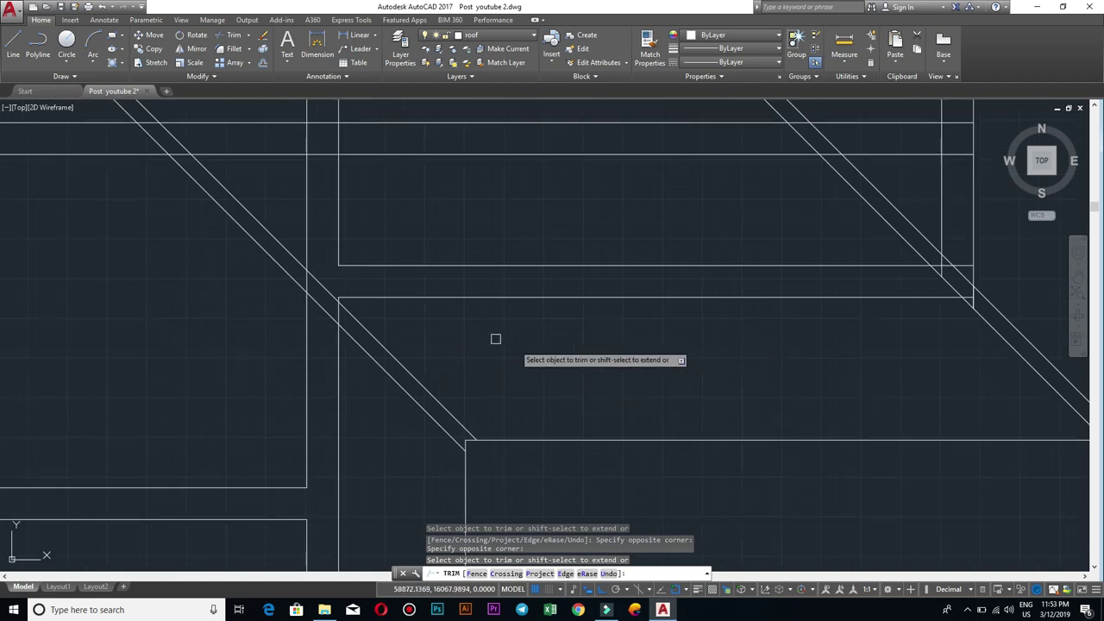
scroll(488, 337, "down", 3)
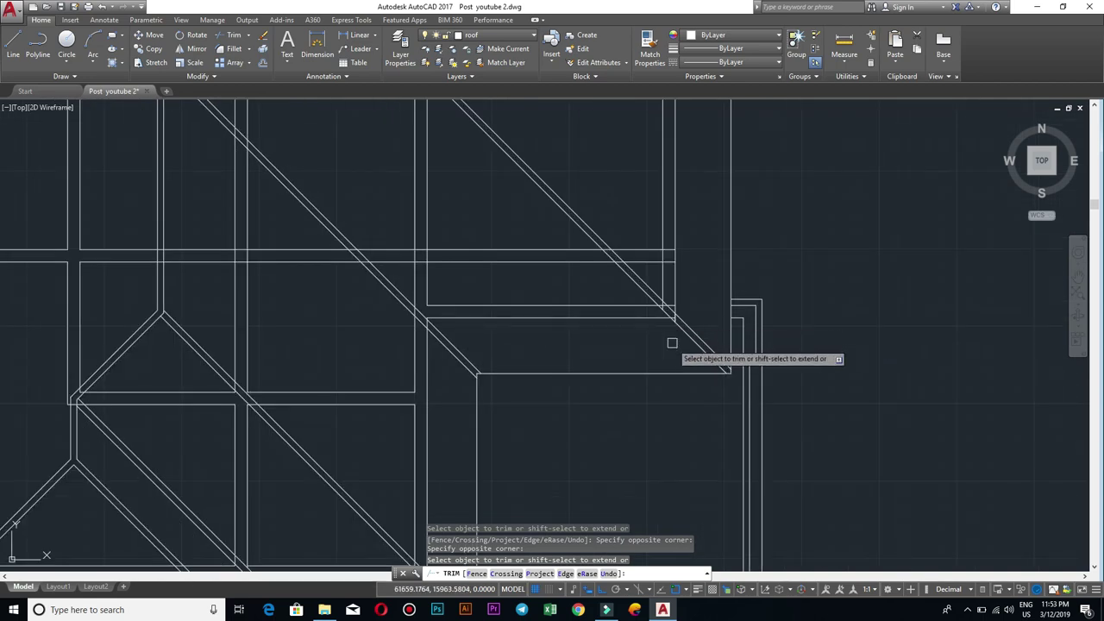
scroll(672, 343, "up", 2)
scroll(616, 397, "up", 2)
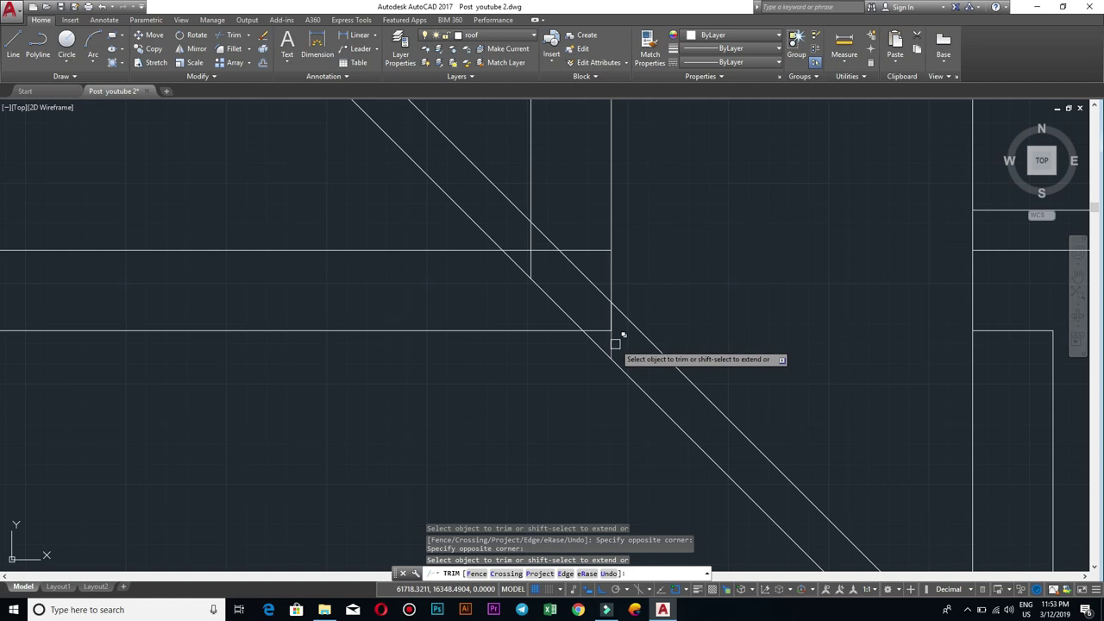
key("Escape")
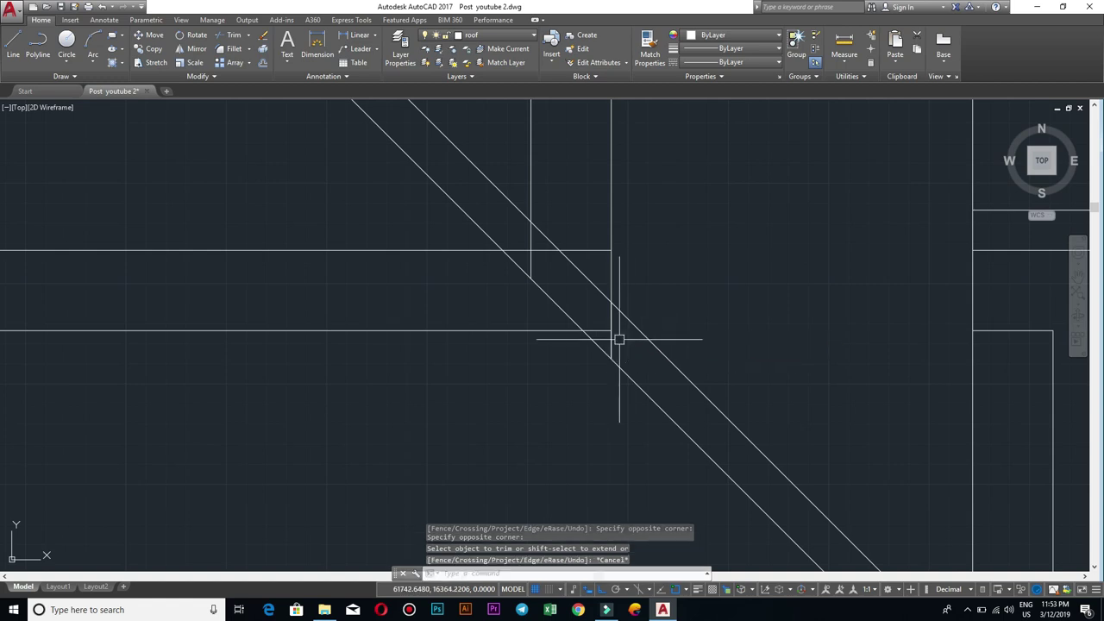
Step: Erase the stray vertical line beside the hip line
left_click(612, 343)
type("E")
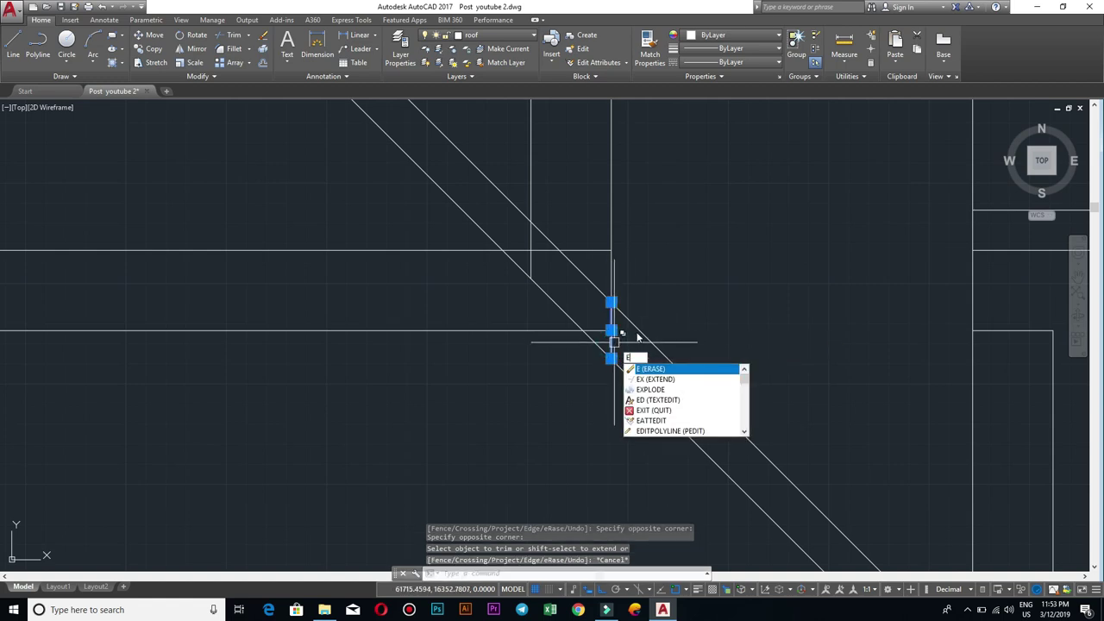
key("Return")
scroll(638, 331, "up", 2)
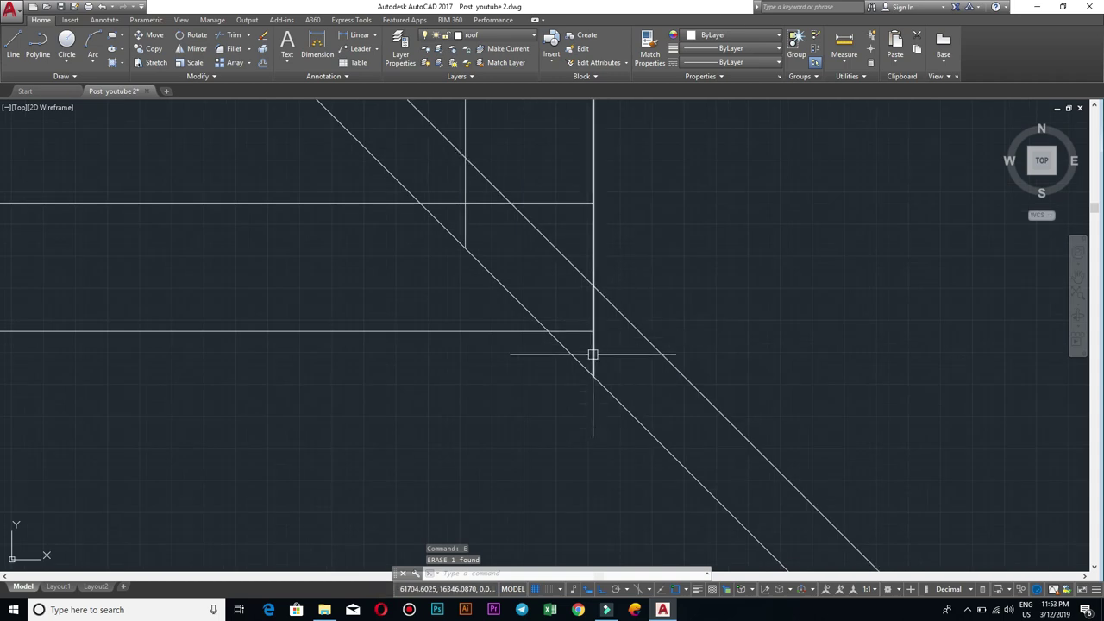
key("Escape")
type("tr")
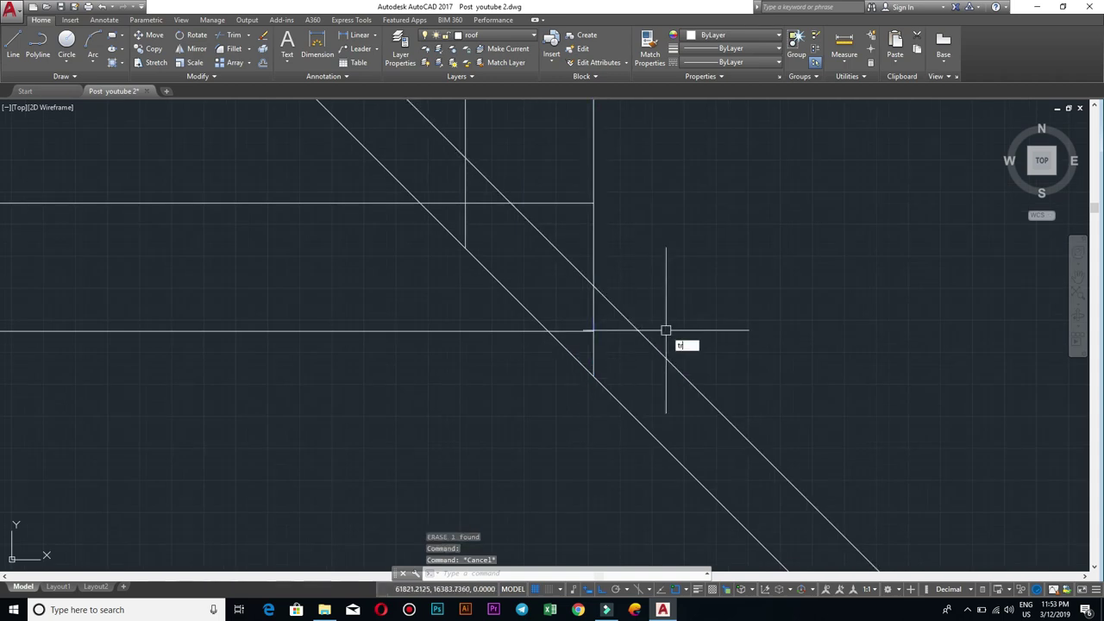
key("Return")
key("Return")
Step: Trim the vertical line's lower end and the horizontal stubs back to the diagonal hip
left_click(593, 356)
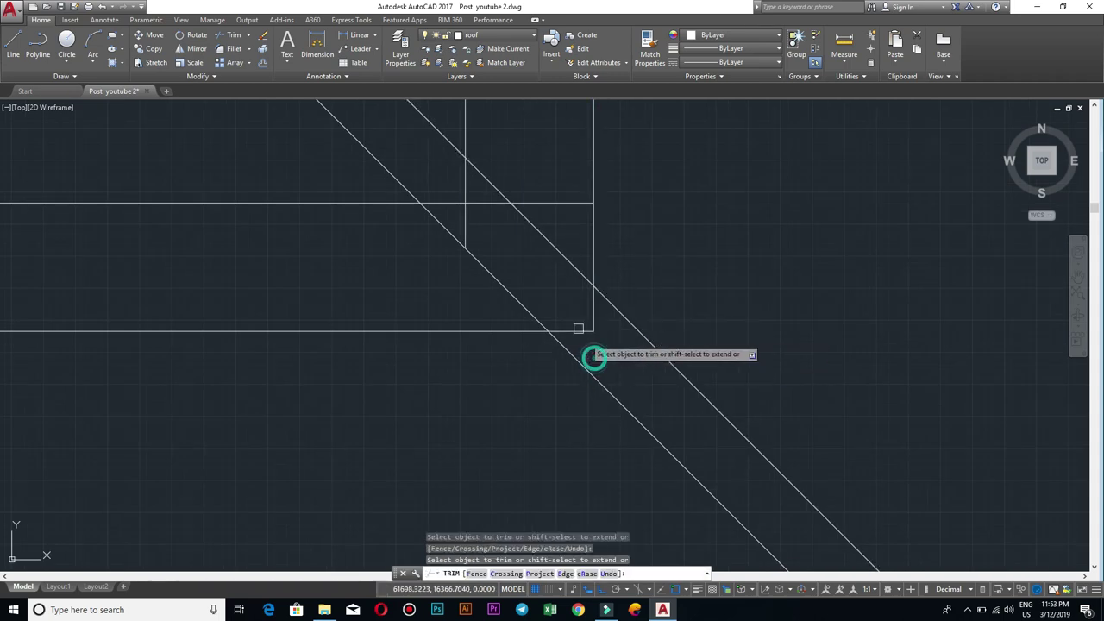
scroll(522, 284, "up", 2)
left_click(650, 288)
left_click(608, 209)
left_click(513, 262)
scroll(526, 284, "down", 1)
scroll(540, 299, "down", 2)
middle_click_drag(452, 396, 598, 397)
Step: Trim the short horizontal piece past the diagonal and end trimming
scroll(452, 396, "up", 1)
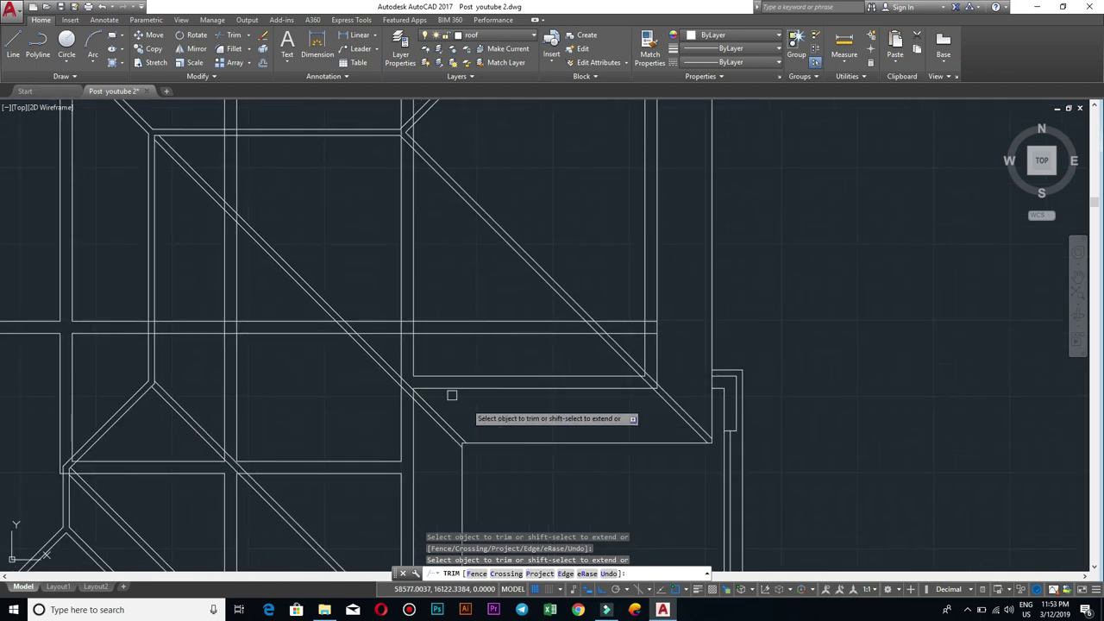
scroll(447, 395, "up", 1)
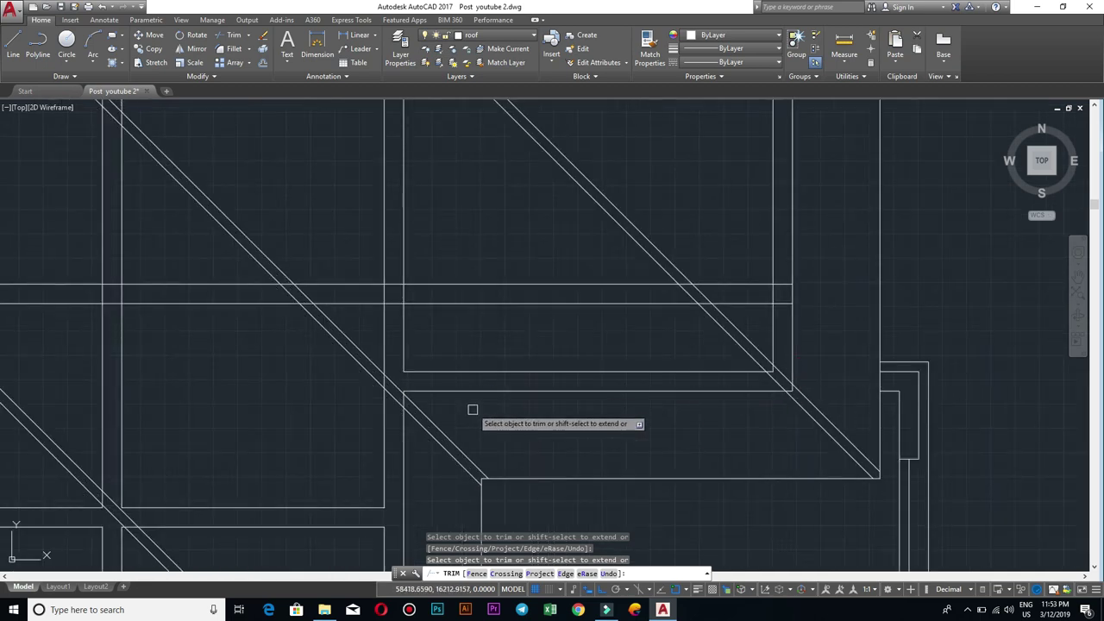
scroll(552, 379, "up", 1)
scroll(565, 332, "up", 1)
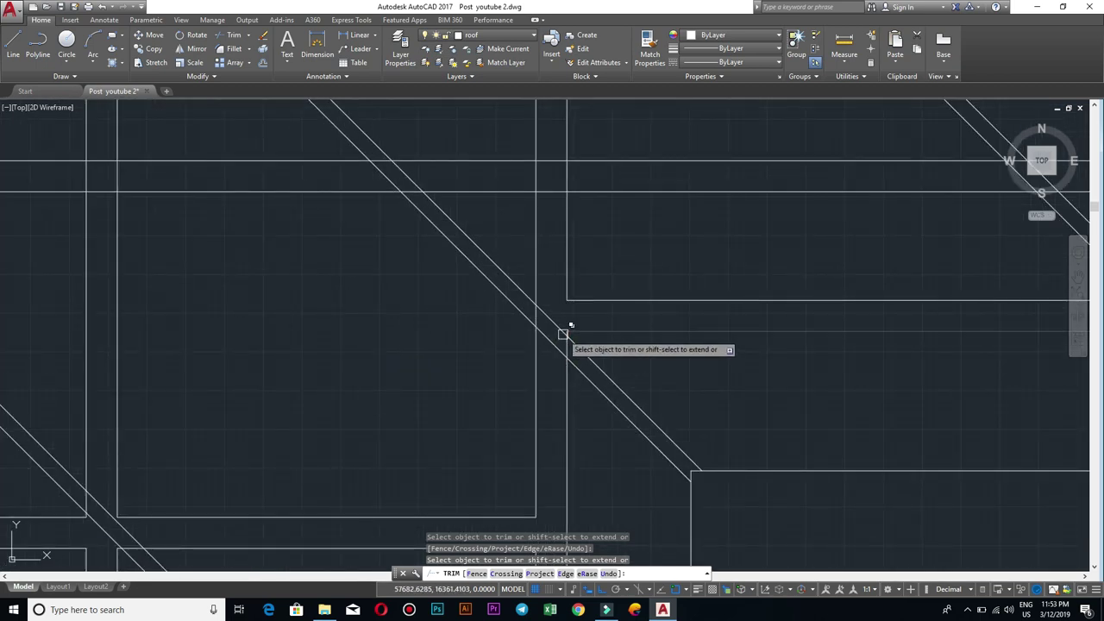
scroll(604, 362, "down", 3)
scroll(591, 358, "up", 2)
scroll(608, 379, "down", 1)
scroll(638, 367, "down", 1)
scroll(514, 229, "down", 2)
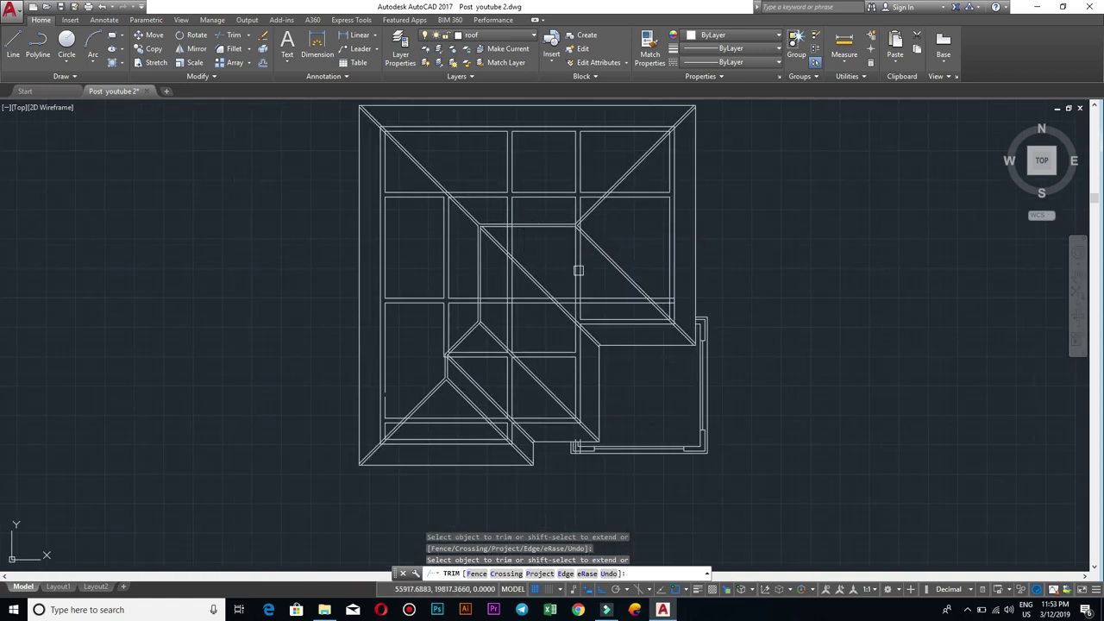
scroll(594, 309, "up", 2)
scroll(592, 322, "up", 3)
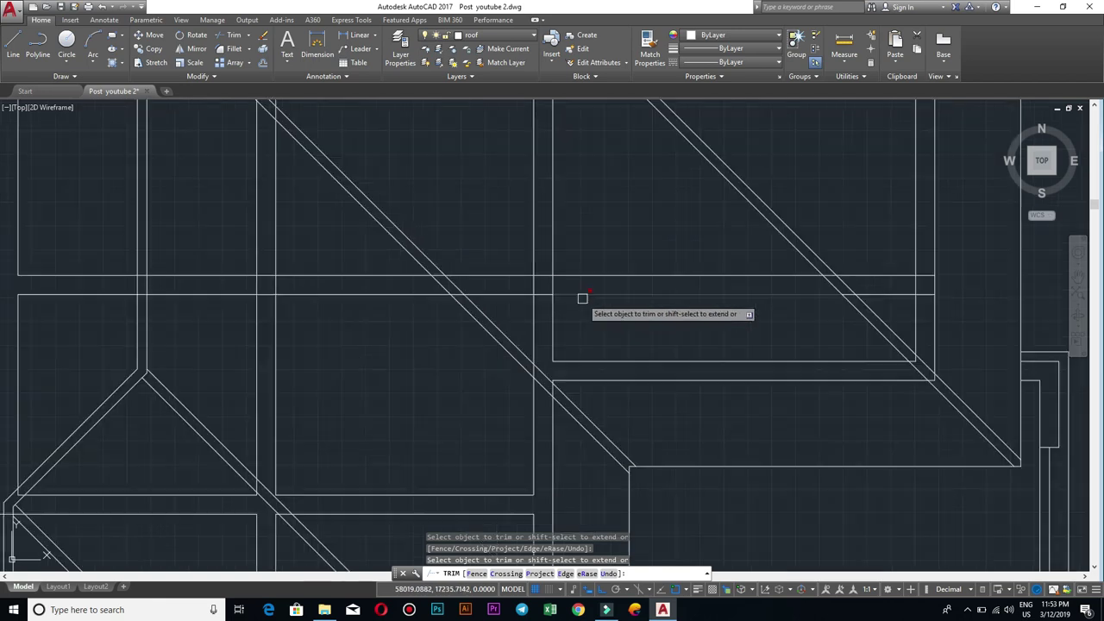
scroll(564, 318, "up", 2)
scroll(604, 353, "up", 2)
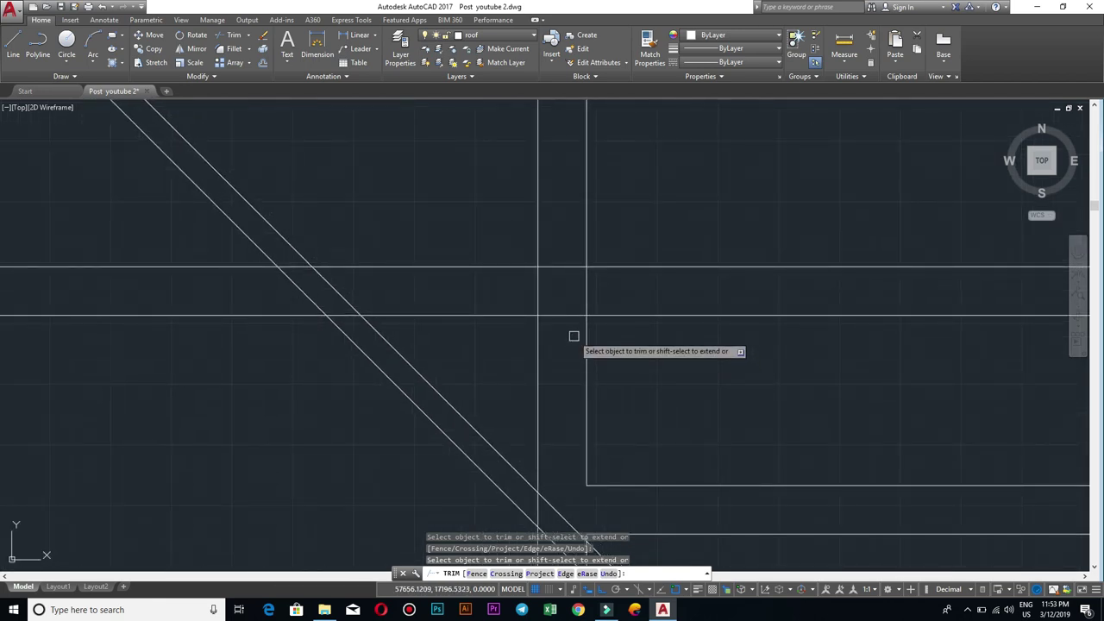
scroll(573, 336, "down", 2)
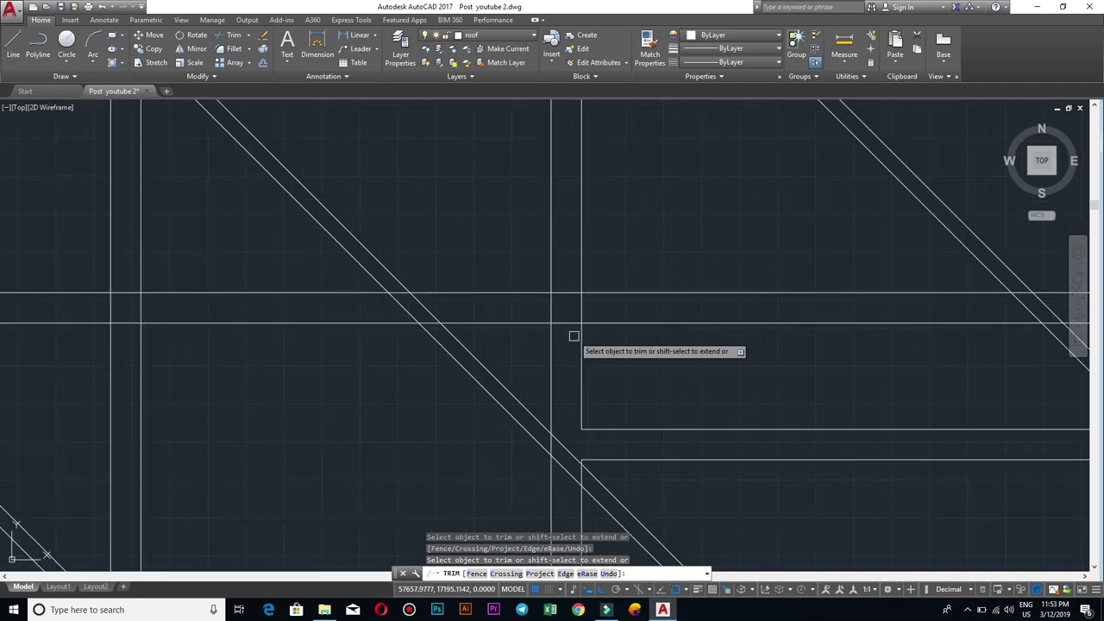
scroll(574, 335, "down", 1)
scroll(666, 355, "down", 1)
scroll(666, 356, "down", 1)
scroll(752, 345, "down", 1)
scroll(608, 345, "up", 3)
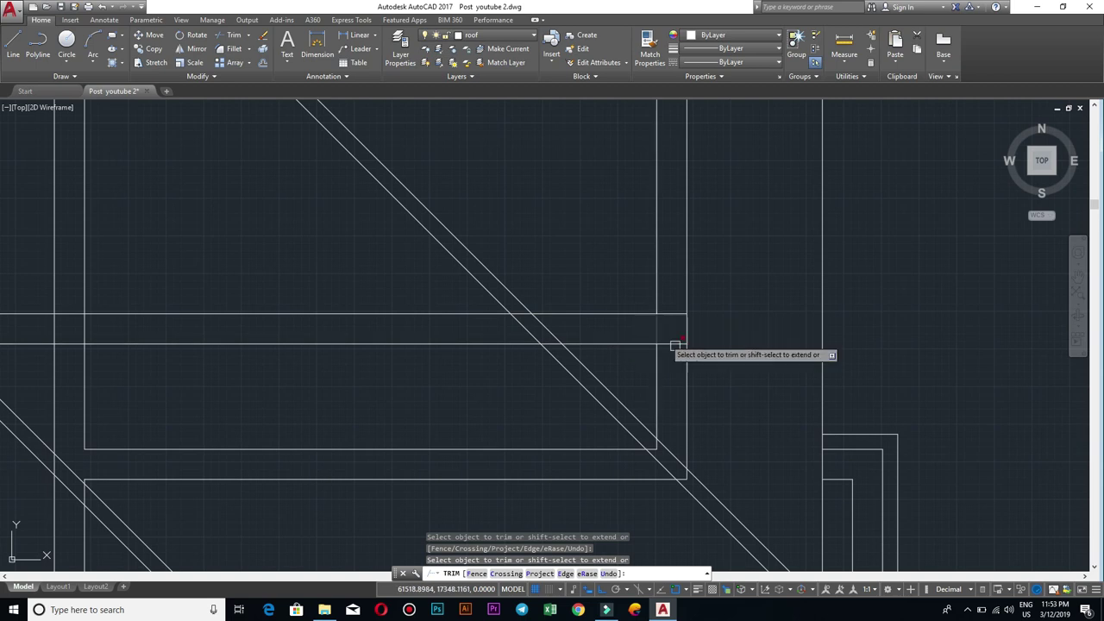
left_click_drag(674, 359, 660, 267)
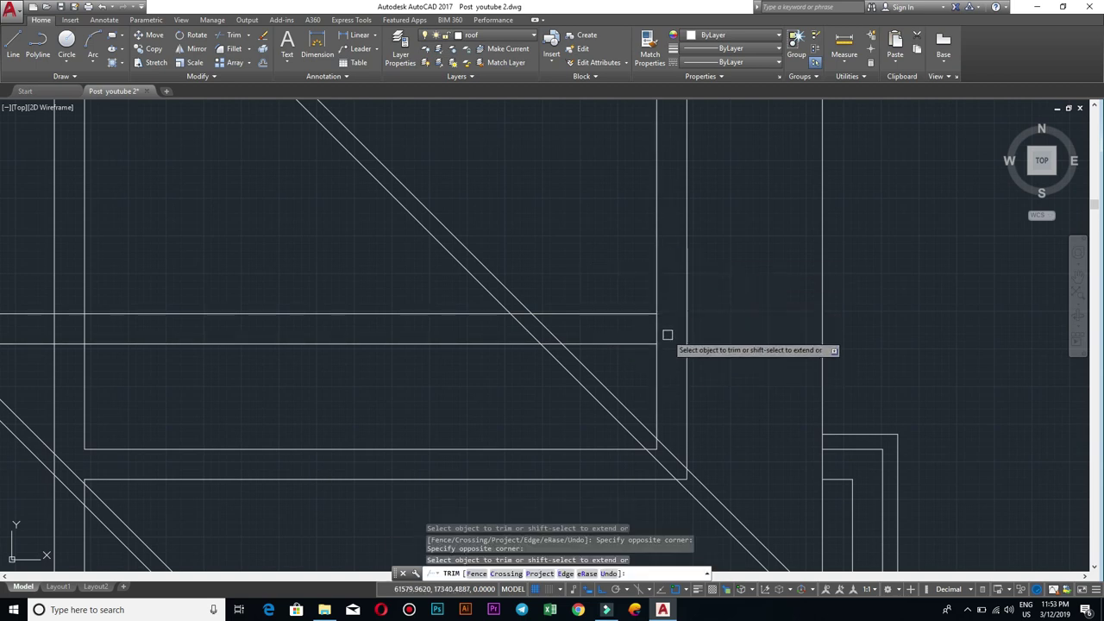
scroll(669, 340, "down", 3)
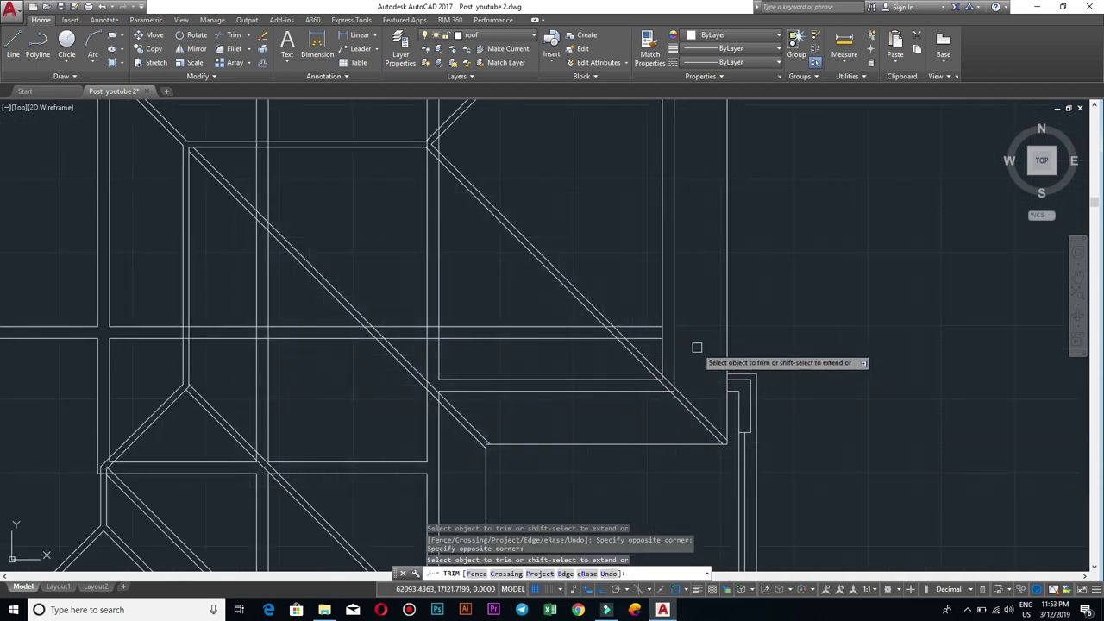
middle_click_drag(524, 374, 695, 351)
middle_click_drag(552, 363, 692, 363)
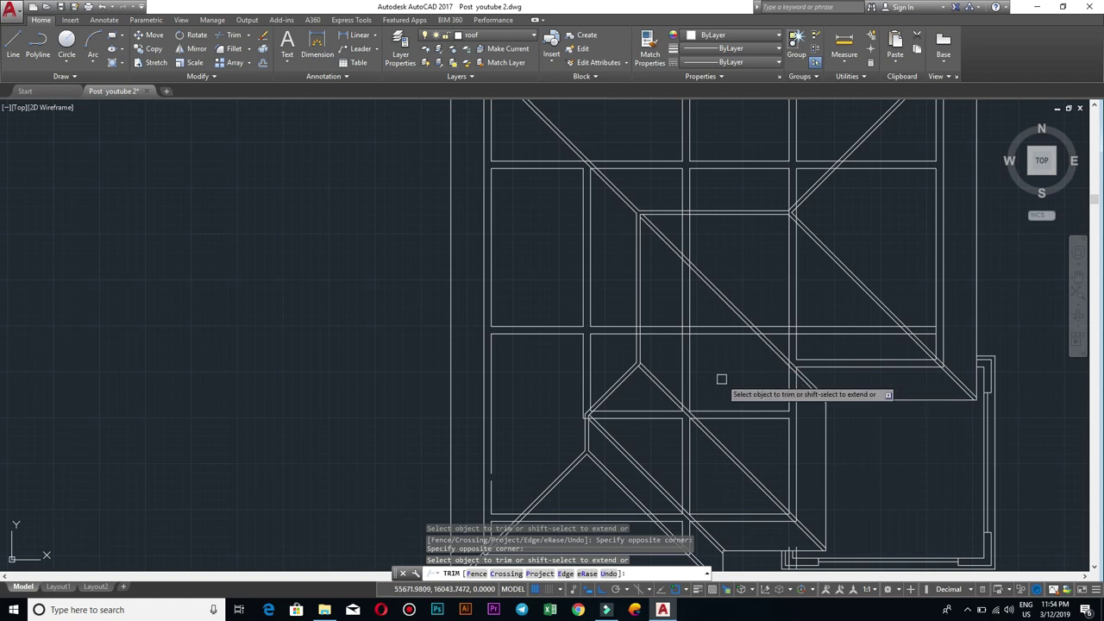
key("Escape")
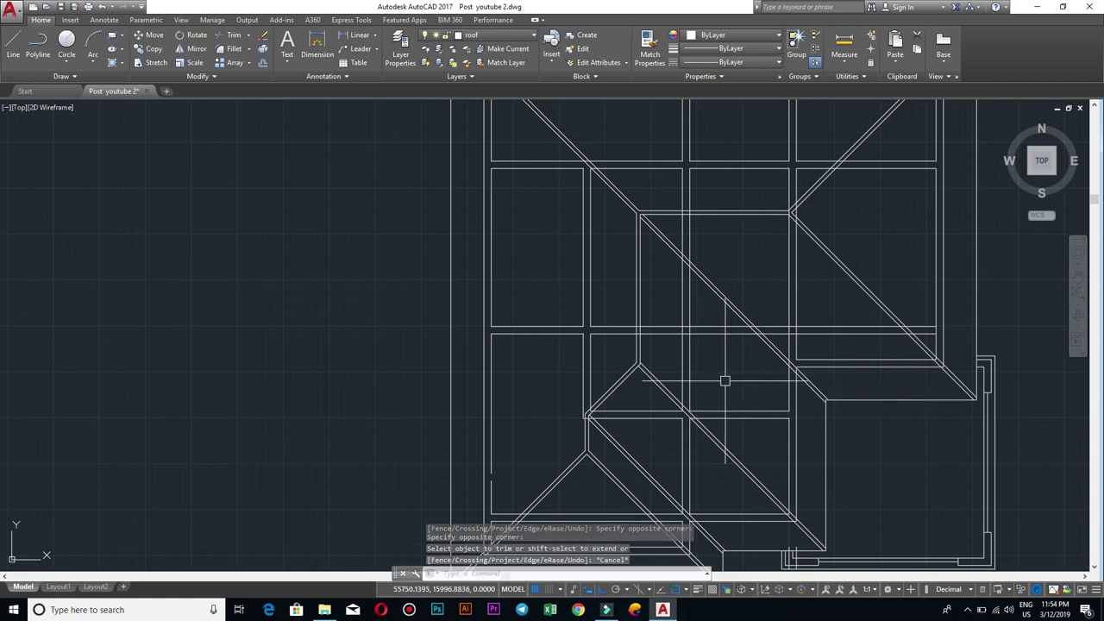
scroll(725, 381, "up", 2)
scroll(965, 349, "down", 2)
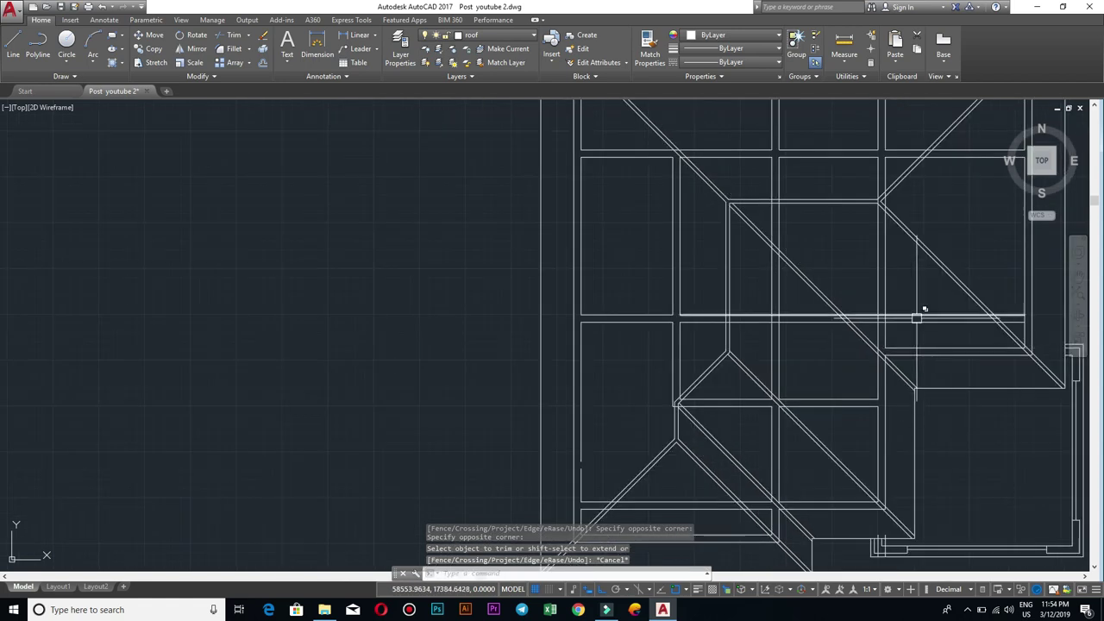
scroll(815, 341, "up", 3)
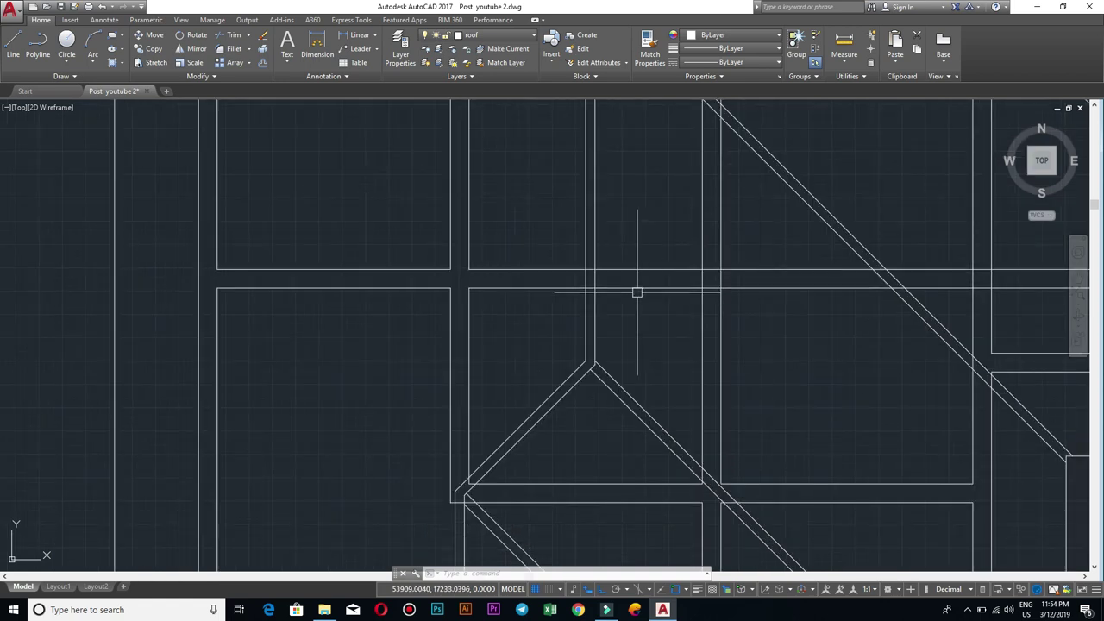
type("EX")
Step: Erase the two short and the two long stray horizontal lines near the porch hip
key("Return")
key("Return")
left_click(486, 227)
left_click(430, 191)
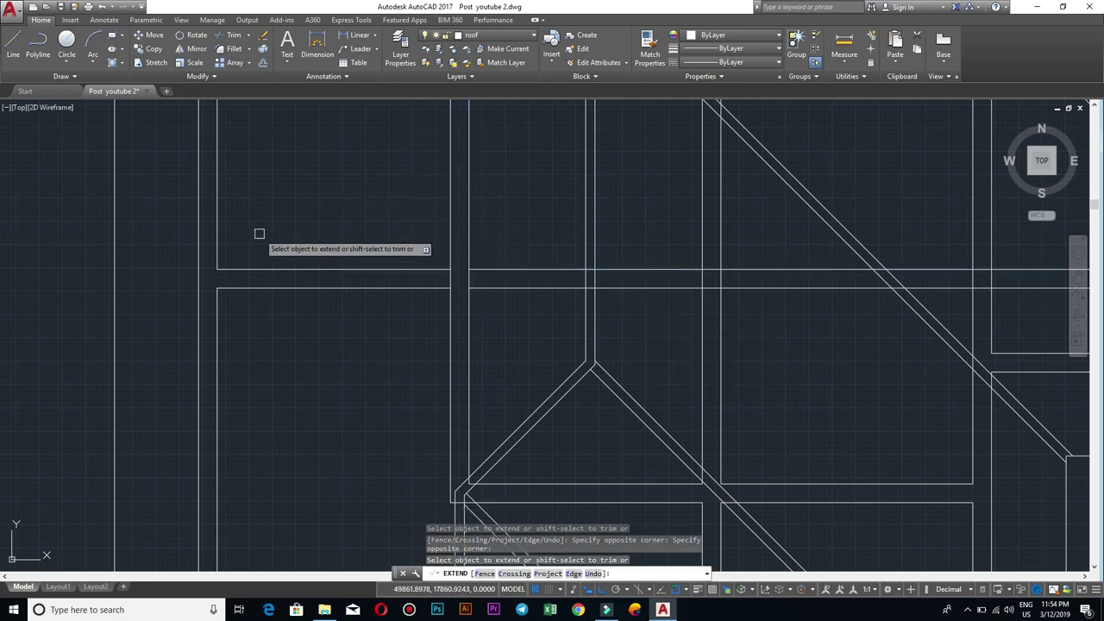
left_click(217, 230)
key("Escape")
left_click(424, 330)
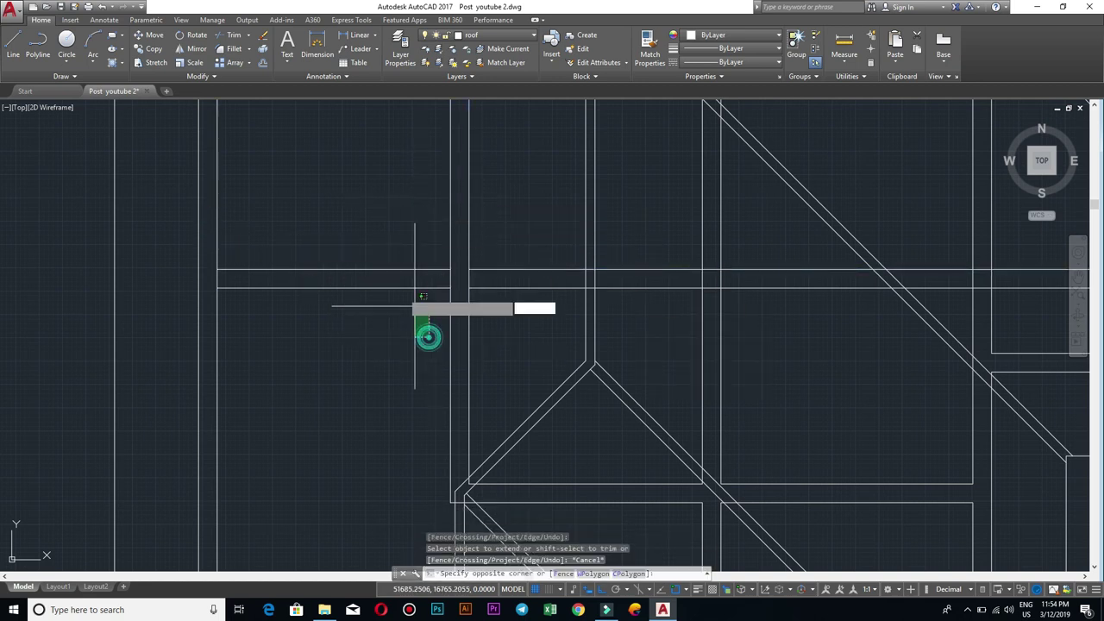
left_click(369, 230)
type("e")
key("Return")
left_click(572, 304)
left_click(531, 231)
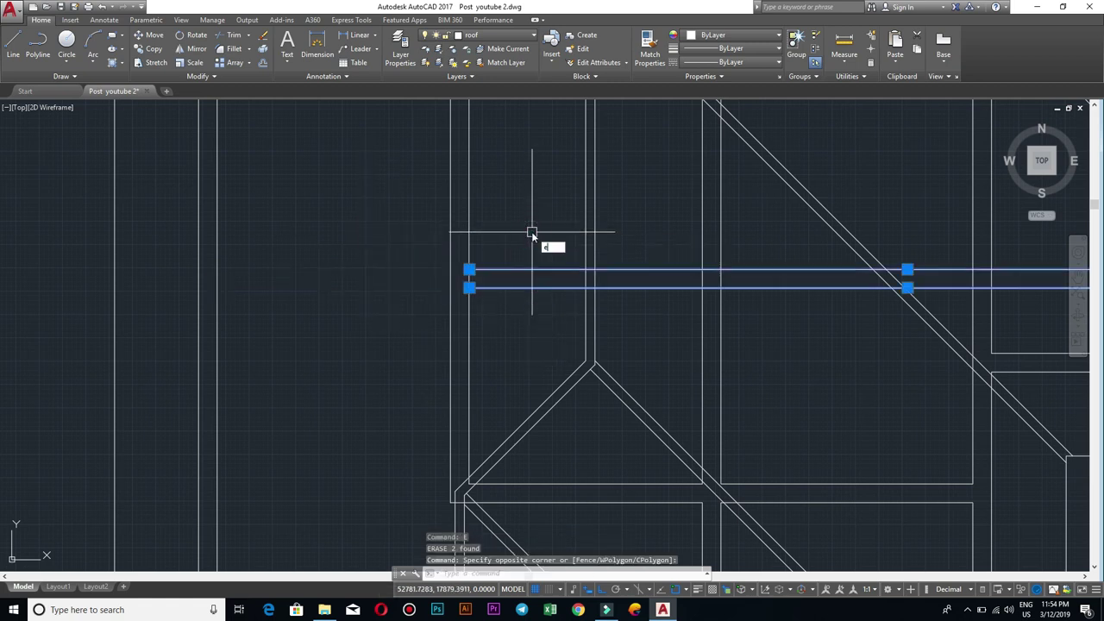
key("Return")
Step: Stretch the horizontal line above the hip junction left to the vertical line
scroll(665, 276, "down", 3)
middle_click_drag(796, 322, 685, 320)
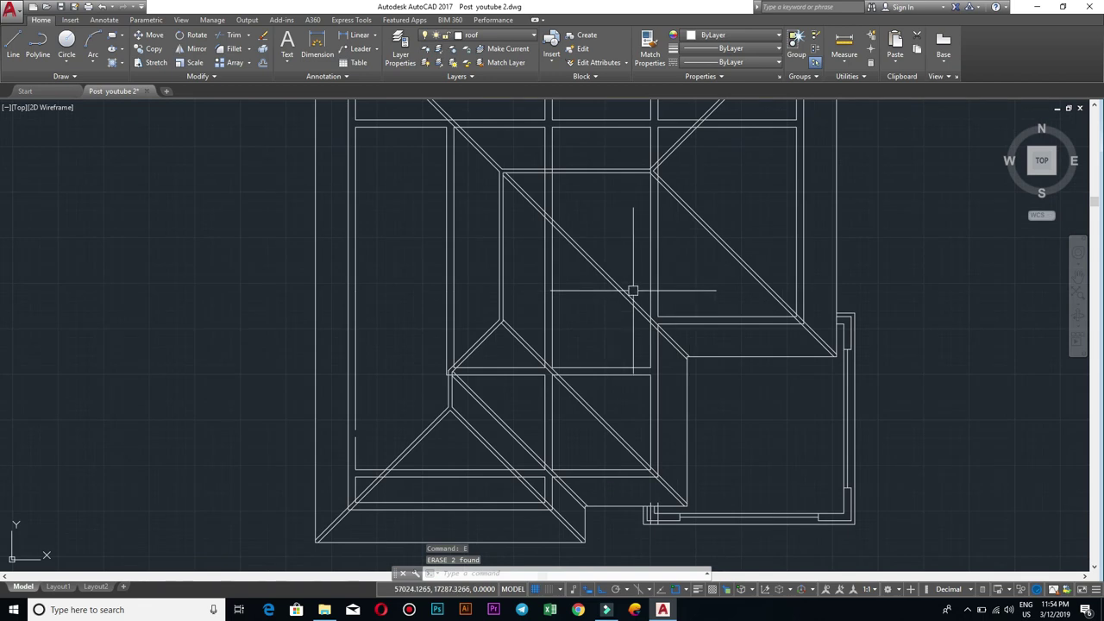
scroll(633, 290, "up", 4)
scroll(394, 337, "down", 3)
scroll(502, 377, "up", 3)
scroll(699, 337, "down", 2)
scroll(650, 327, "down", 2)
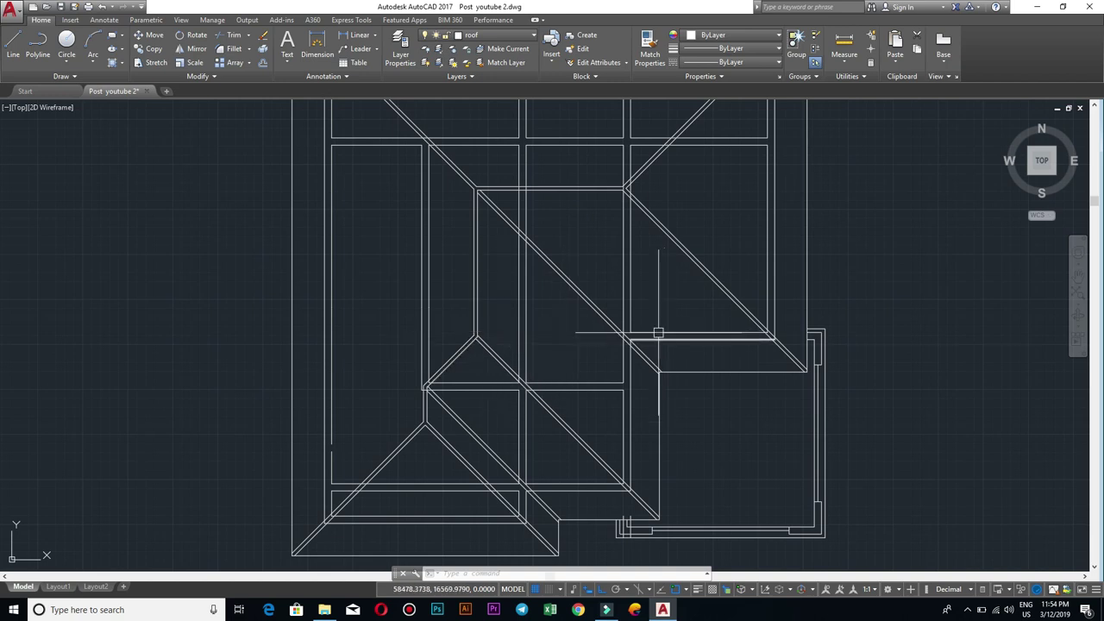
type("c")
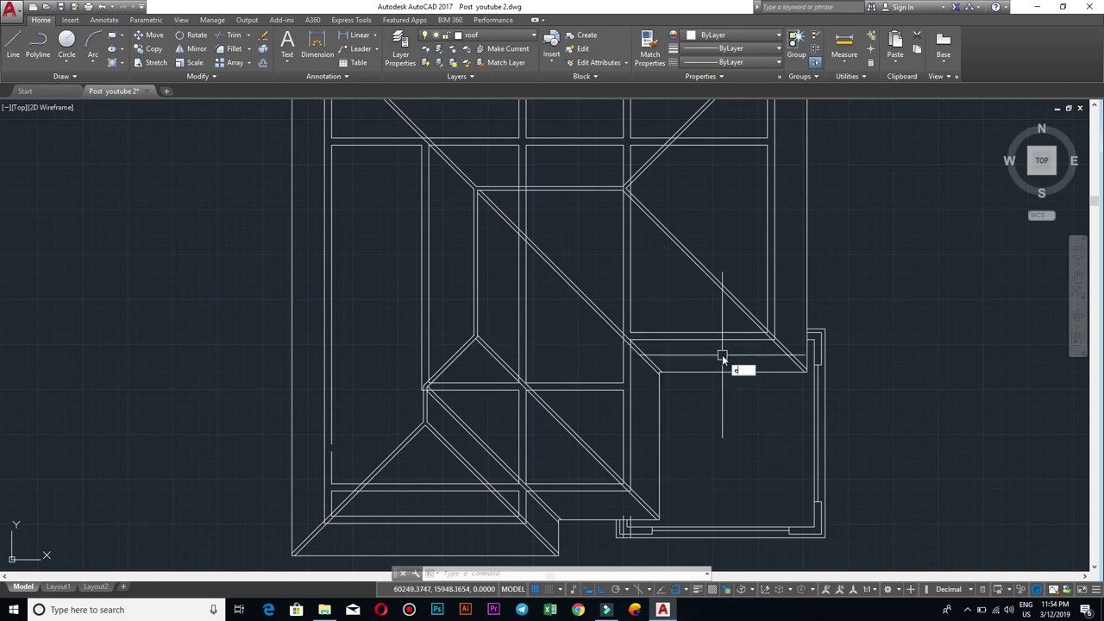
key("BackSpace")
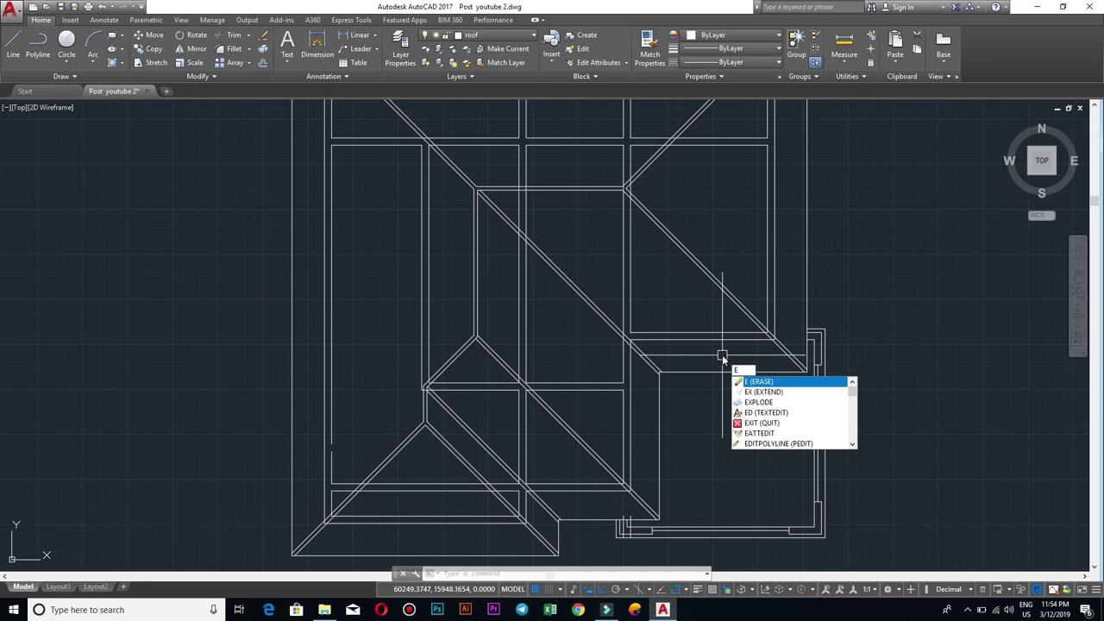
key("Return")
scroll(710, 340, "up", 4)
key("Escape")
left_click(633, 320)
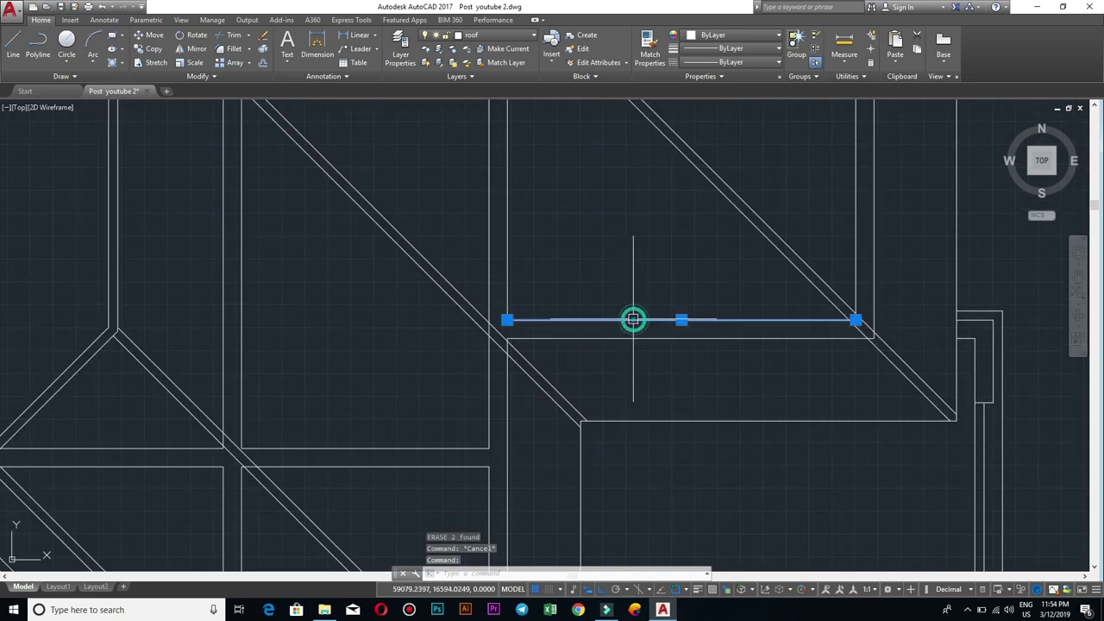
left_click(509, 320)
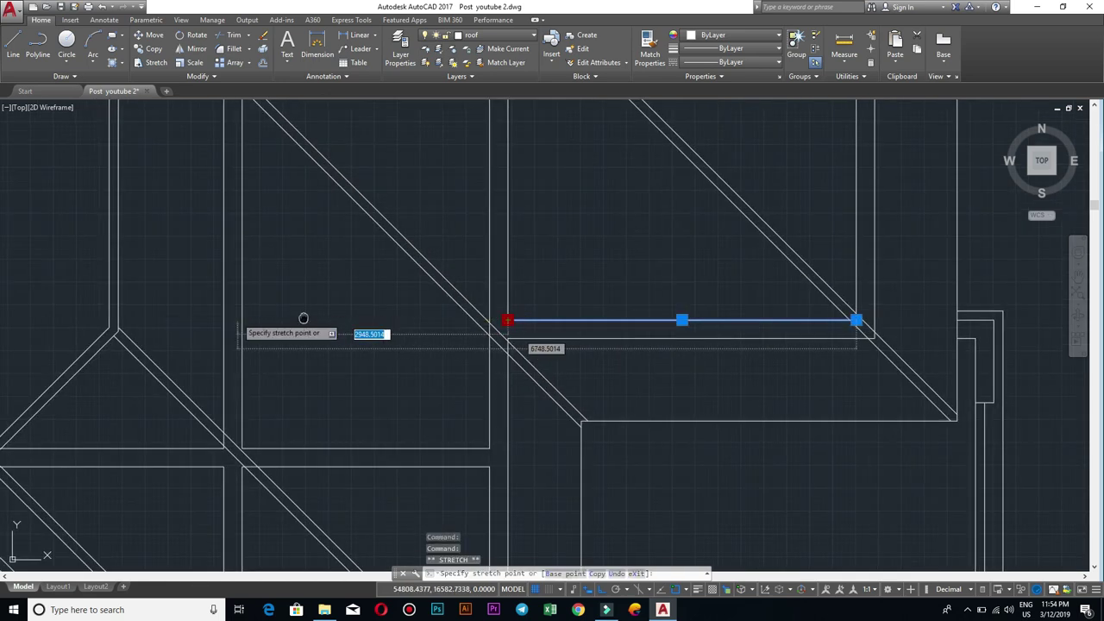
middle_click_drag(301, 315, 765, 292)
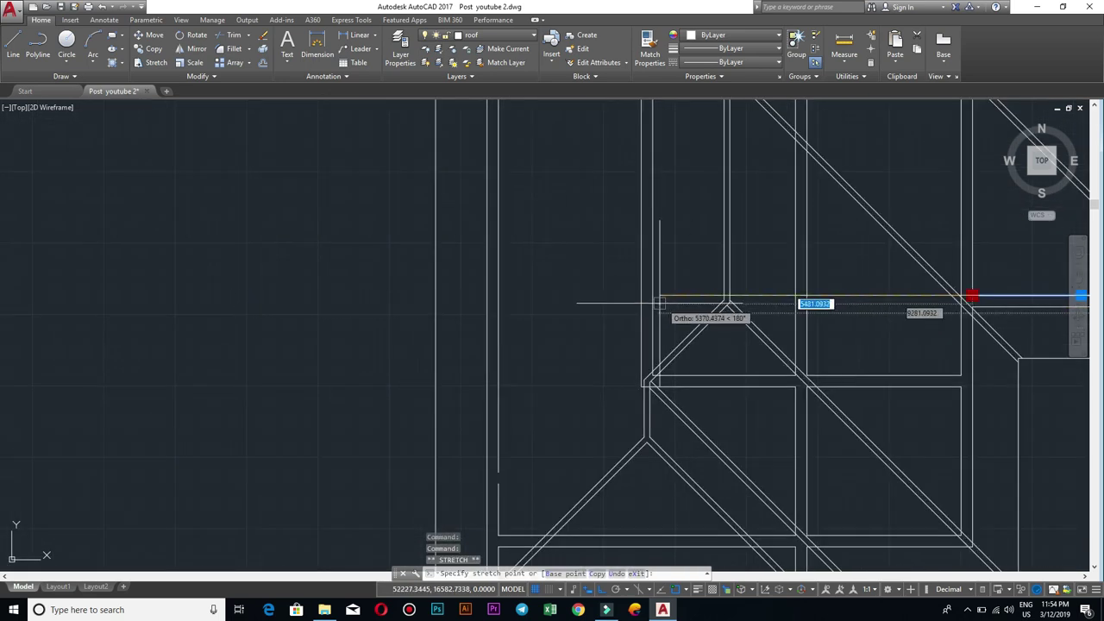
left_click(441, 292)
scroll(483, 298, "down", 3)
key("Escape")
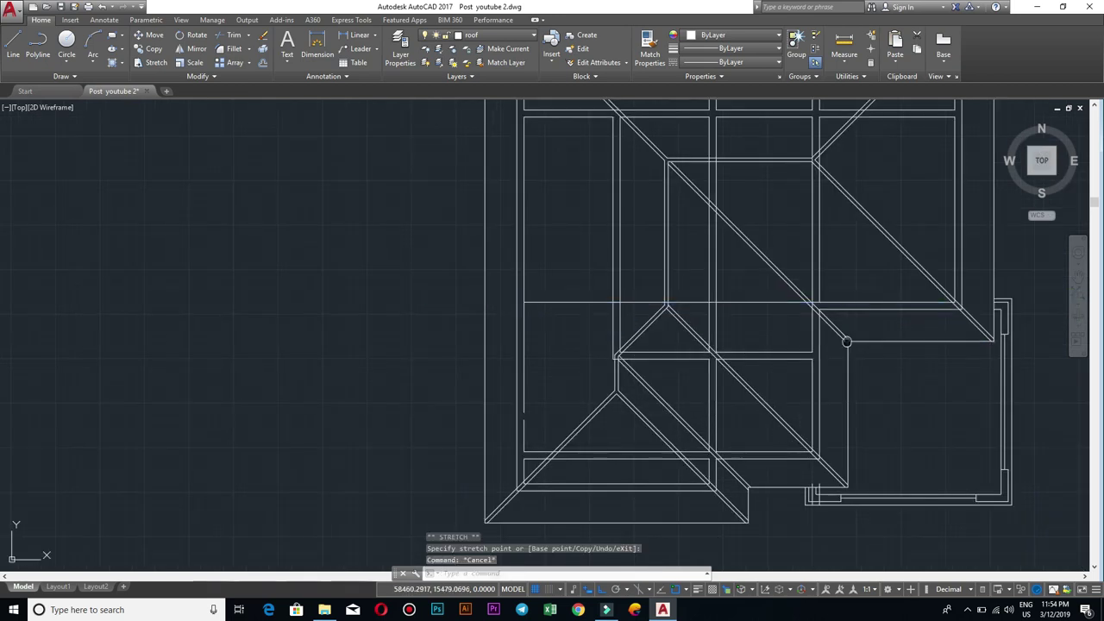
Step: Stretch the overlapping horizontal line's left endpoint onto the vertical line
scroll(841, 336, "up", 4)
left_click(833, 312)
left_click(796, 312)
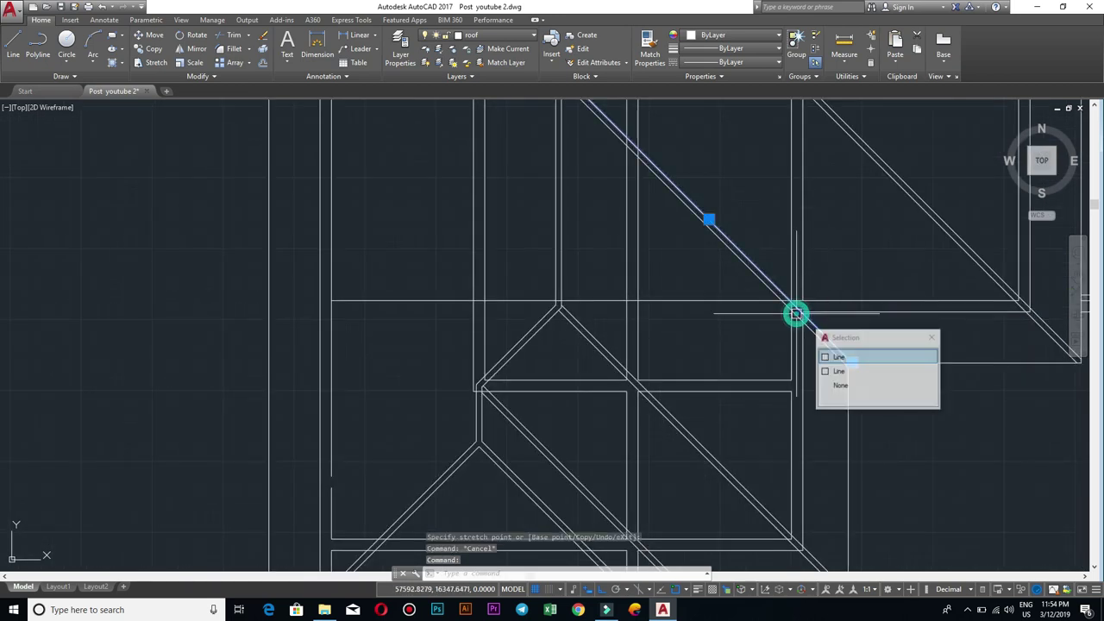
left_click(802, 311)
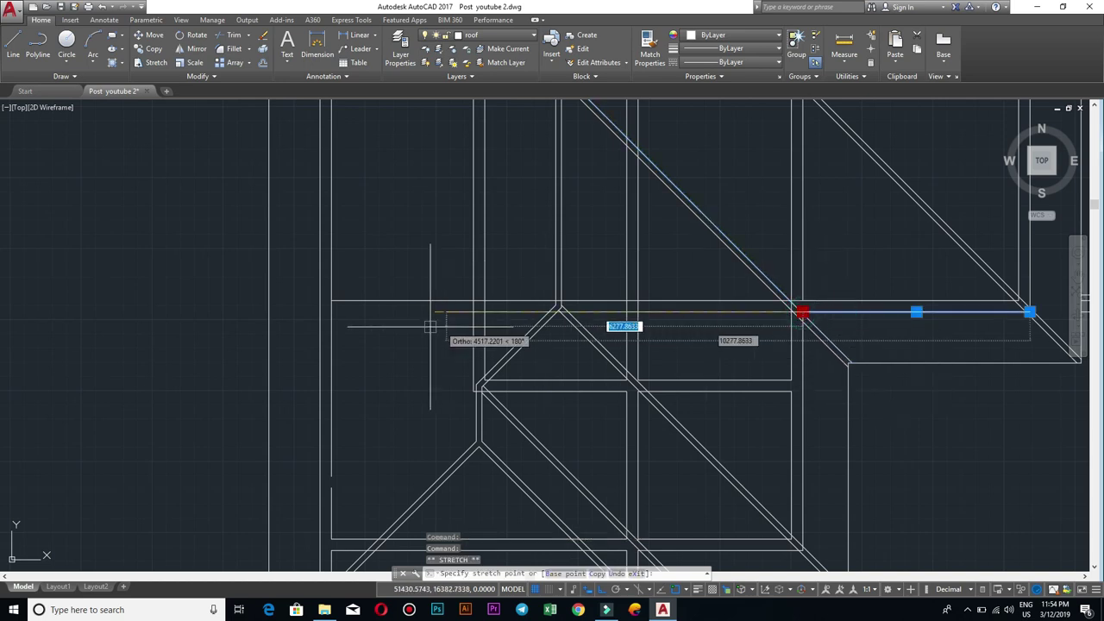
left_click(331, 311)
key("Escape")
scroll(522, 313, "up", 2)
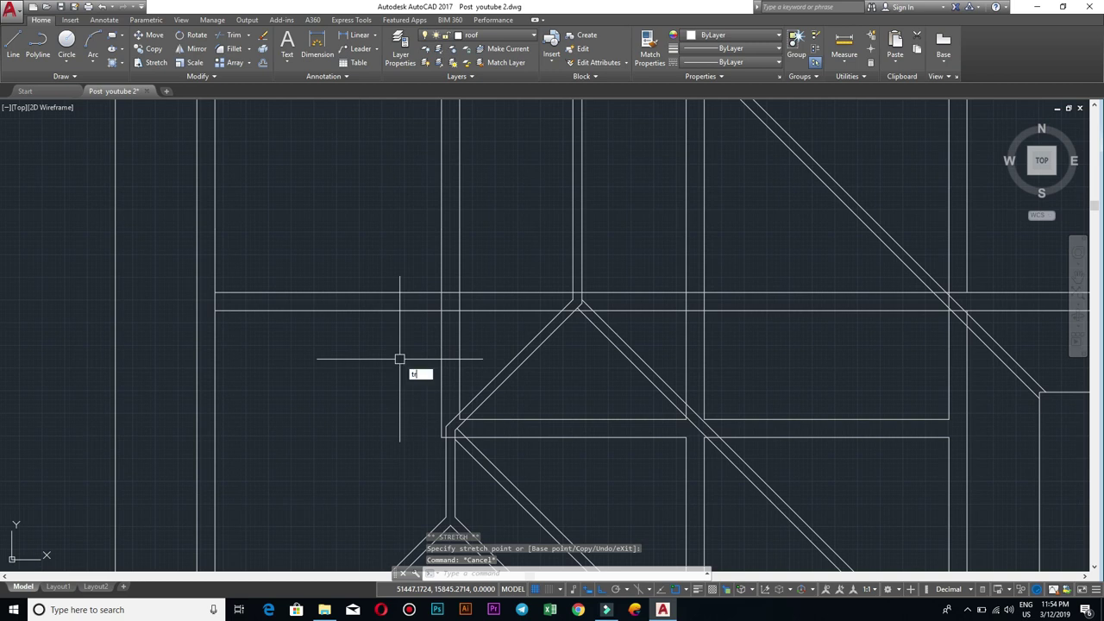
key("Return")
Step: Trim the horizontal band lines and stray segments at the first hip junction
scroll(237, 330, "up", 2)
scroll(435, 326, "up", 1)
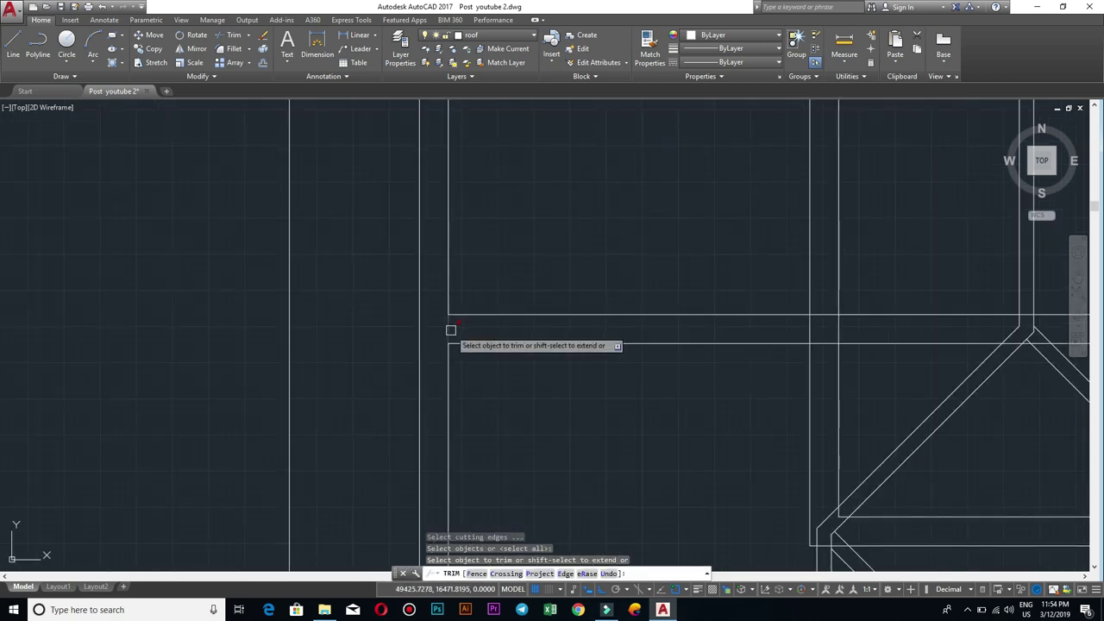
scroll(448, 329, "down", 3)
scroll(677, 330, "up", 3)
left_click(653, 330)
left_click(651, 330)
left_click(628, 349)
left_click(635, 265)
scroll(635, 266, "down", 2)
scroll(730, 316, "up", 2)
scroll(724, 309, "up", 2)
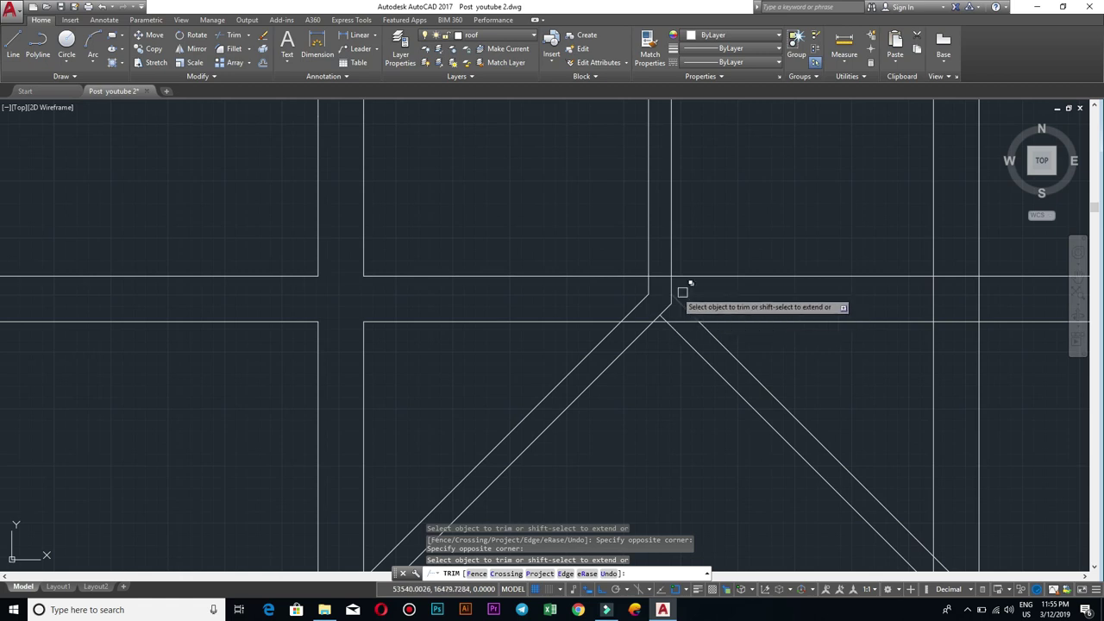
scroll(677, 313, "down", 2)
scroll(690, 321, "down", 1)
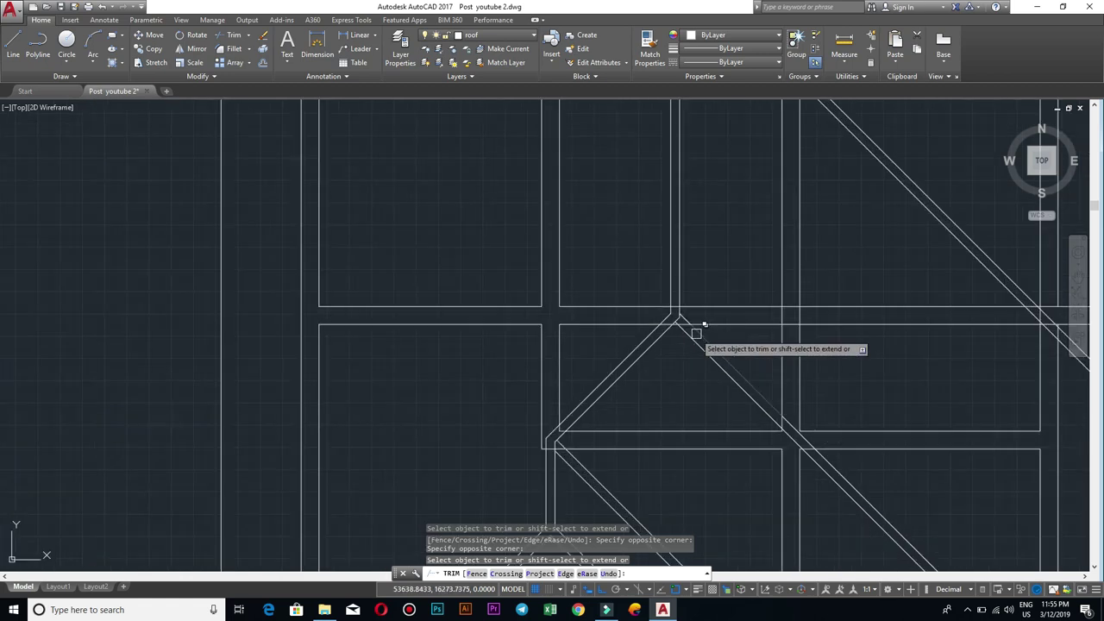
scroll(733, 345, "down", 2)
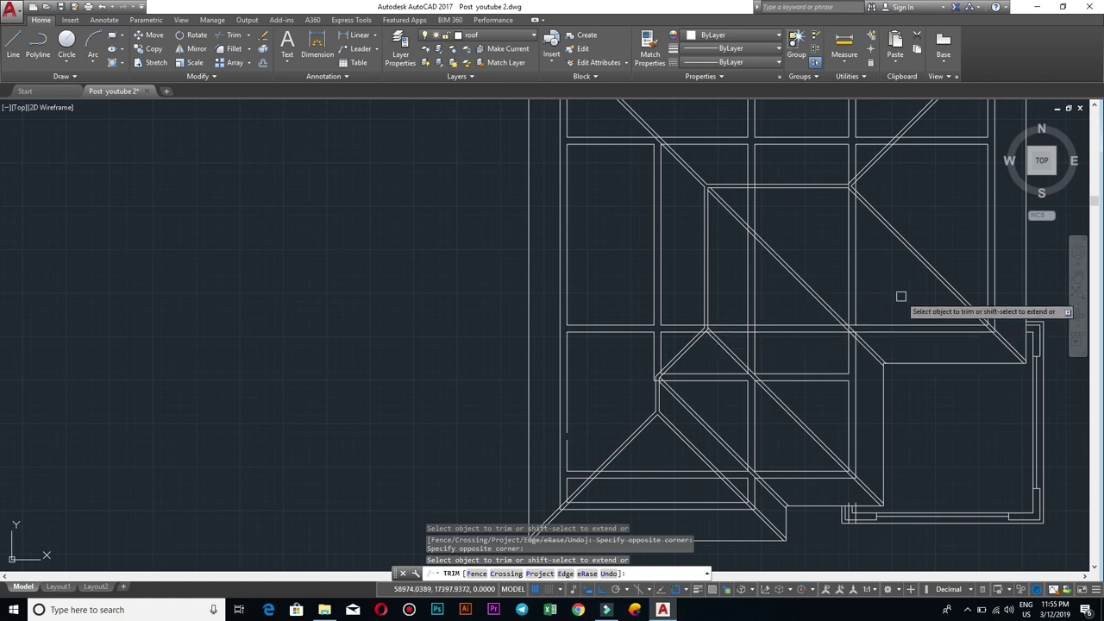
scroll(714, 346, "up", 4)
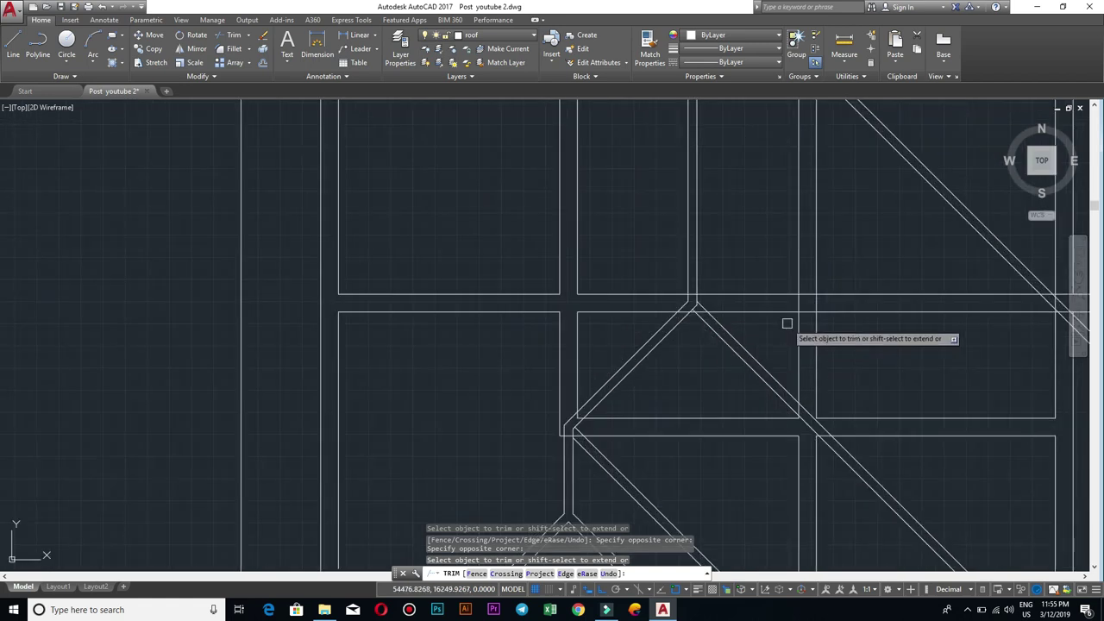
scroll(826, 325, "up", 2)
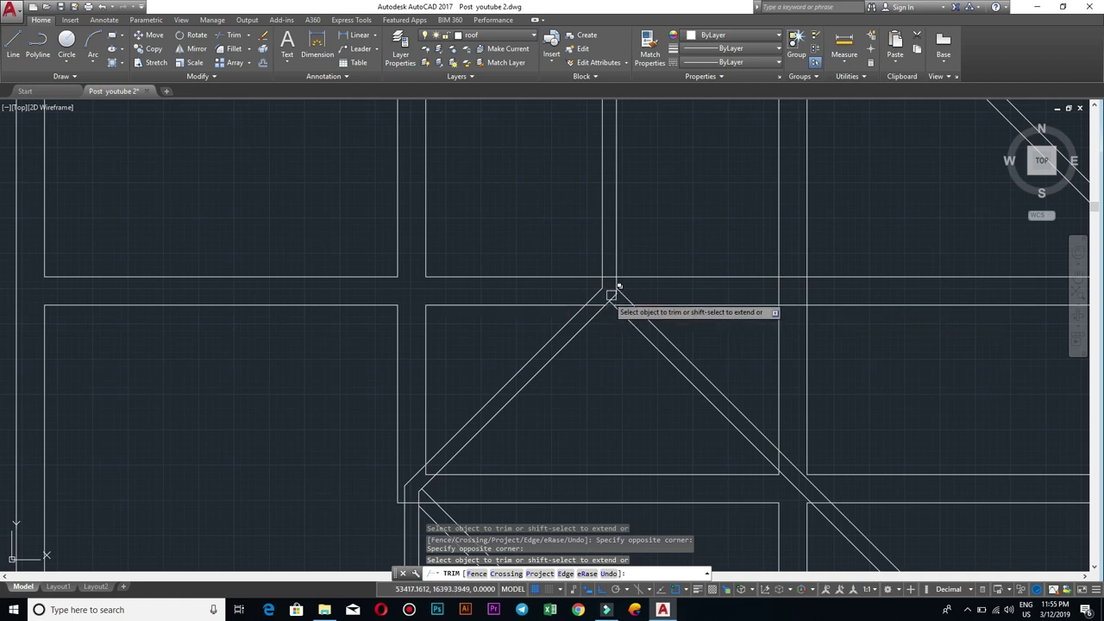
scroll(615, 295, "up", 2)
scroll(821, 302, "down", 2)
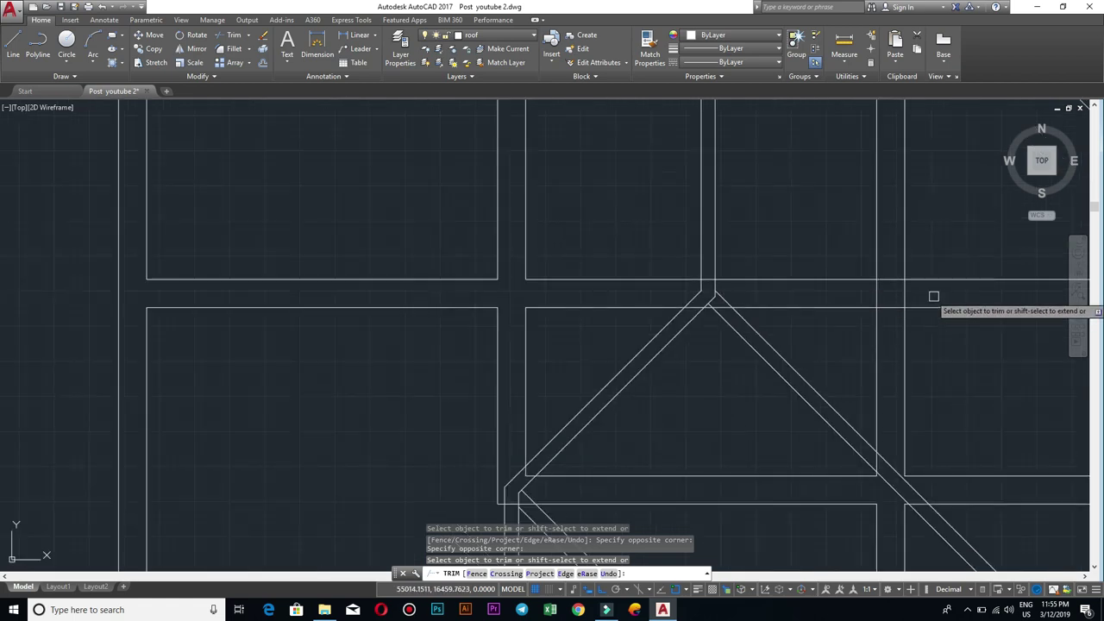
scroll(871, 307, "up", 4)
left_click(898, 326)
left_click(879, 177)
Step: Move to the next junction and pick the overlapping horizontal line at the crossing
scroll(875, 181, "down", 4)
middle_click_drag(924, 313, 791, 322)
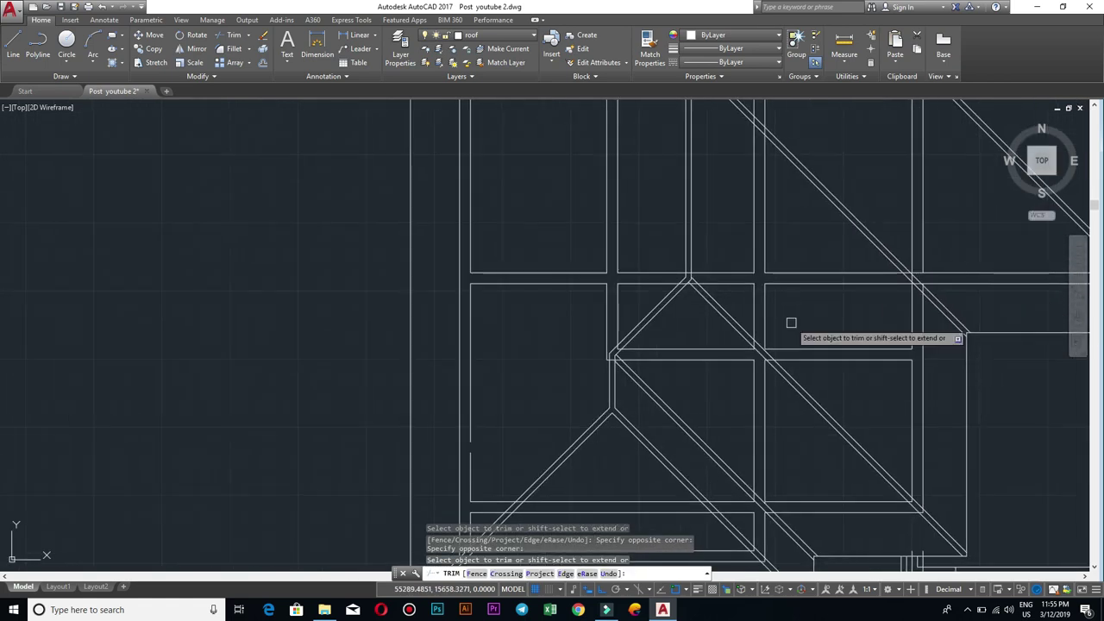
scroll(791, 322, "up", 2)
middle_click_drag(944, 342, 707, 335)
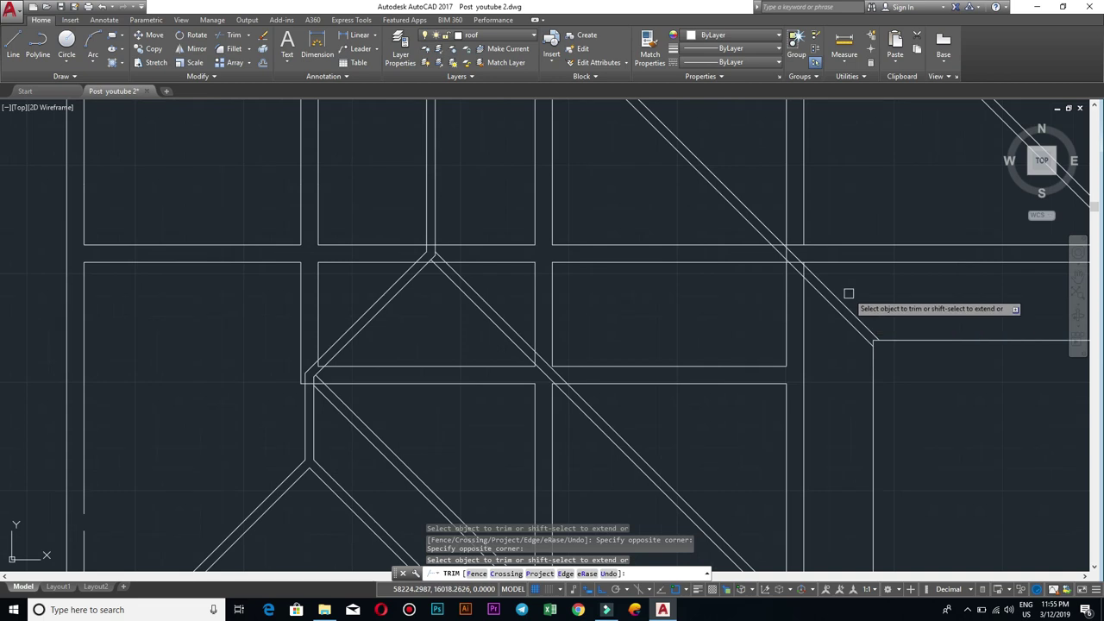
scroll(818, 284, "up", 1)
scroll(793, 272, "up", 6)
scroll(783, 267, "up", 2)
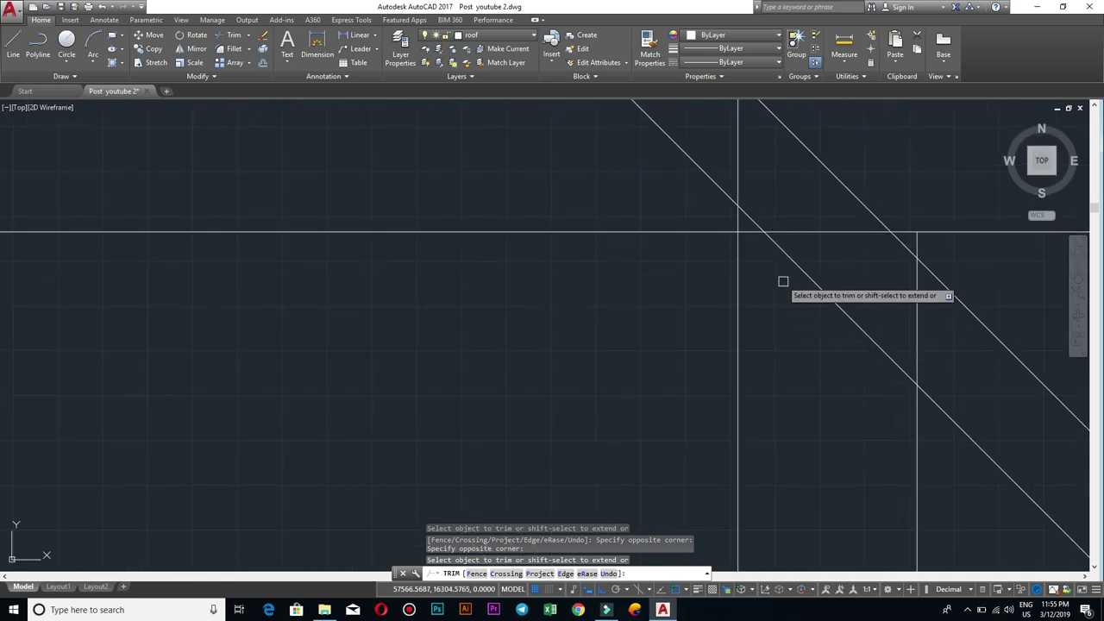
scroll(785, 380, "up", 2)
scroll(788, 382, "down", 3)
scroll(838, 376, "down", 1)
scroll(794, 361, "up", 3)
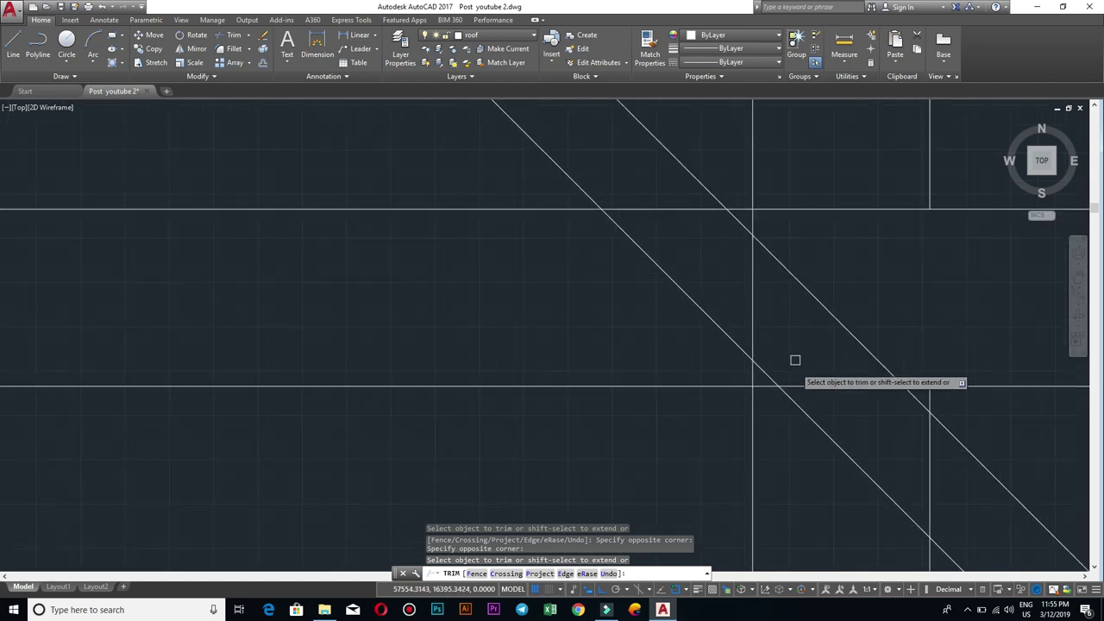
left_click(821, 388)
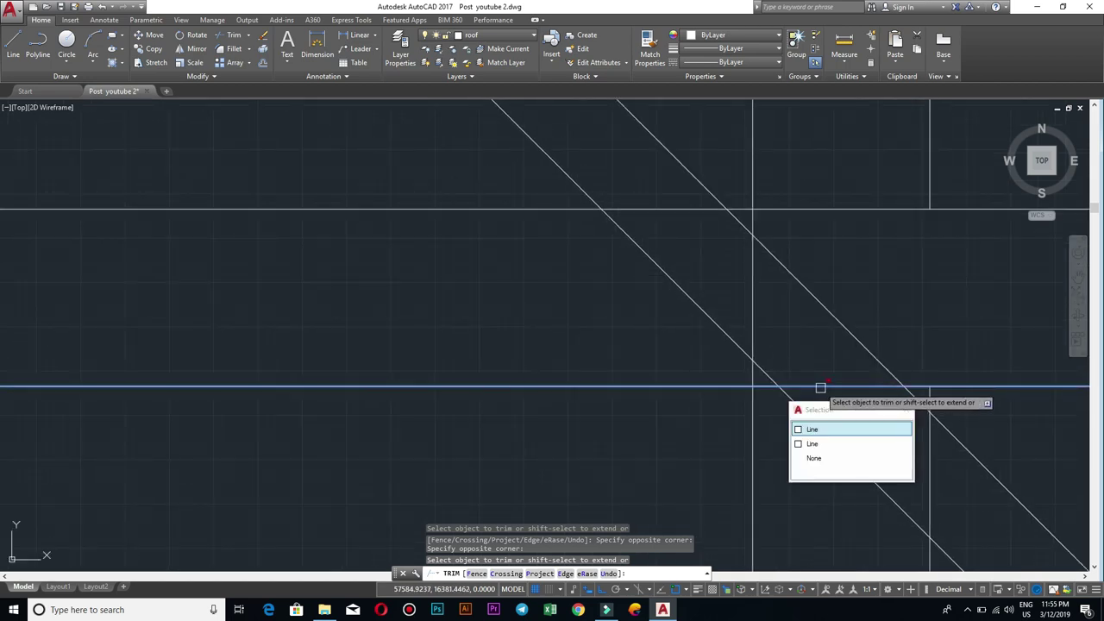
left_click(767, 388)
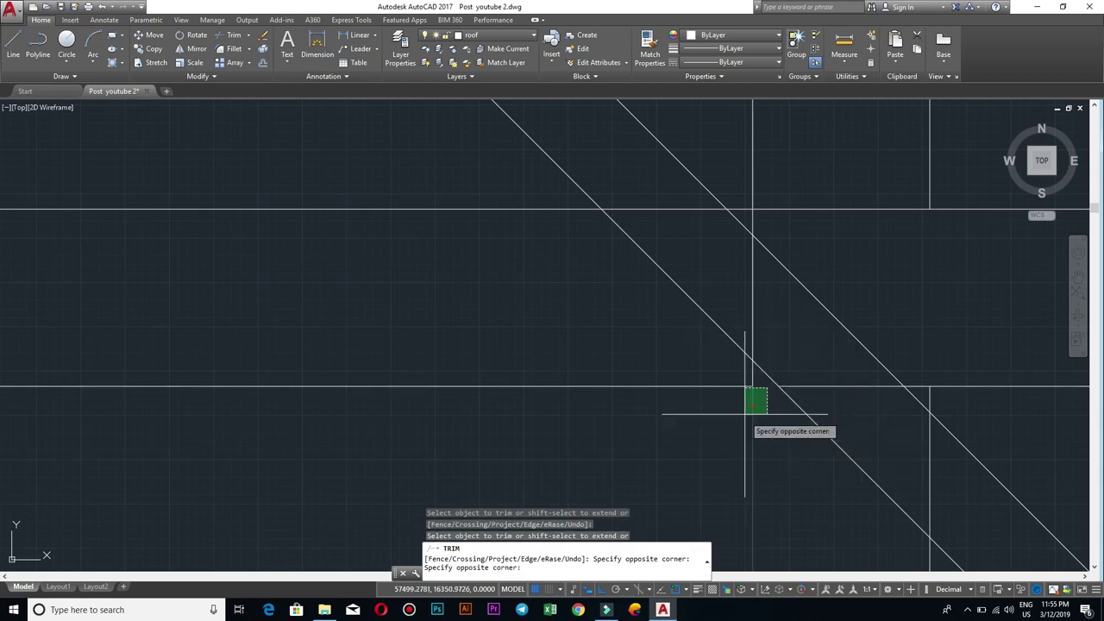
Step: Restart TRIM with all edges and cut the stubs past the diagonal hip lines
key("Escape")
type("tr")
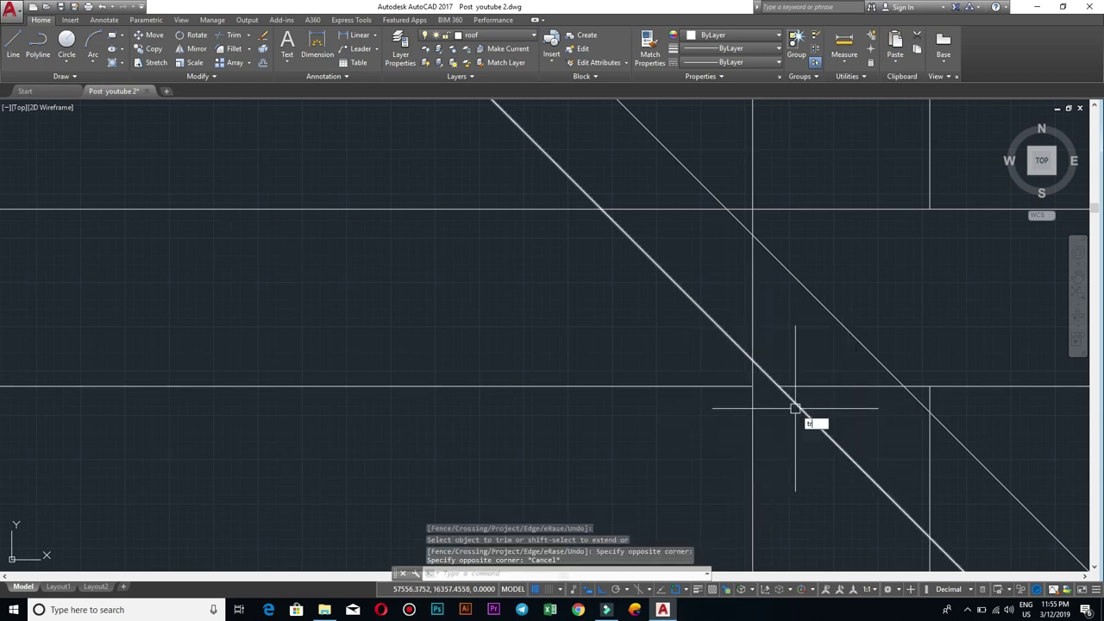
key("Return")
key("Return")
left_click(837, 395)
left_click(806, 345)
scroll(890, 378, "up", 2)
scroll(894, 385, "down", 2)
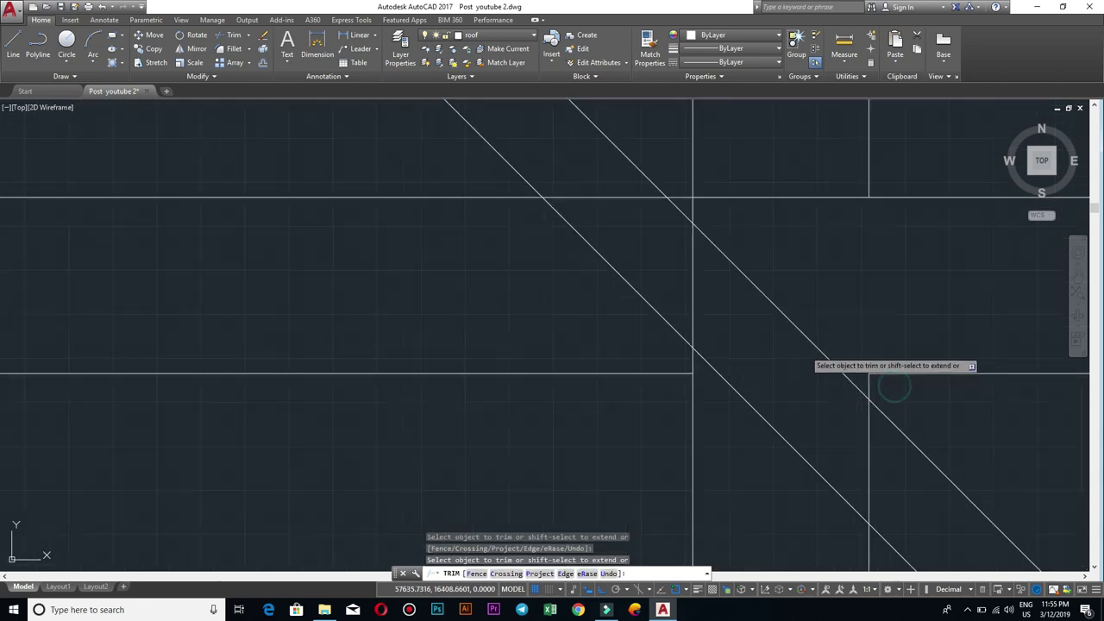
left_click(693, 366)
left_click(693, 313)
scroll(695, 237, "up", 3)
scroll(685, 180, "down", 5)
middle_click_drag(816, 288, 650, 299)
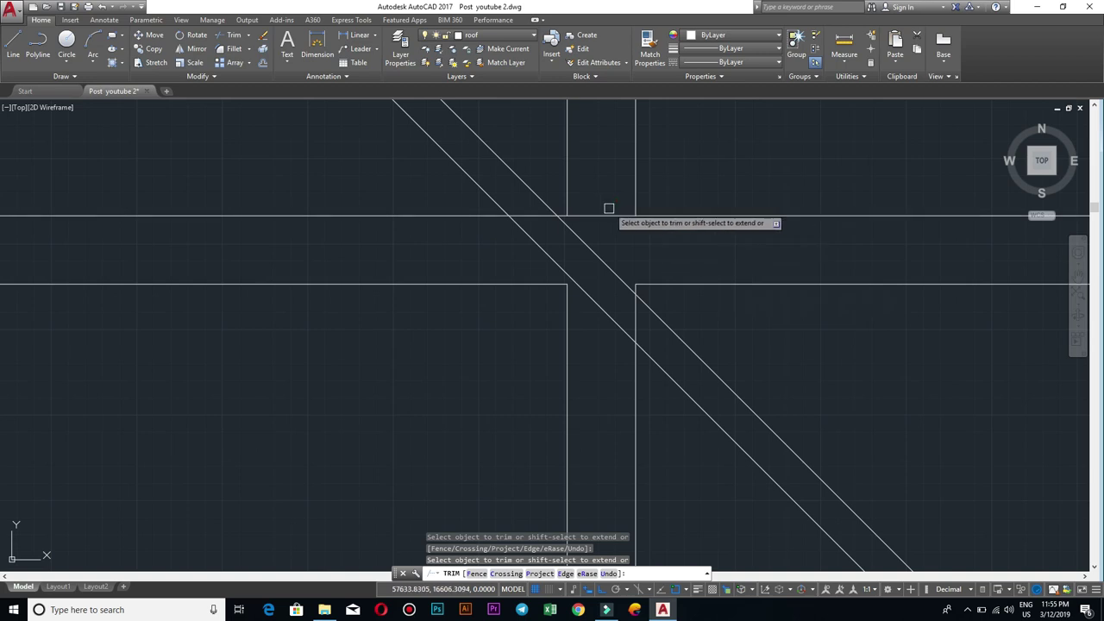
scroll(604, 216, "down", 4)
scroll(486, 328, "up", 2)
scroll(697, 306, "up", 1)
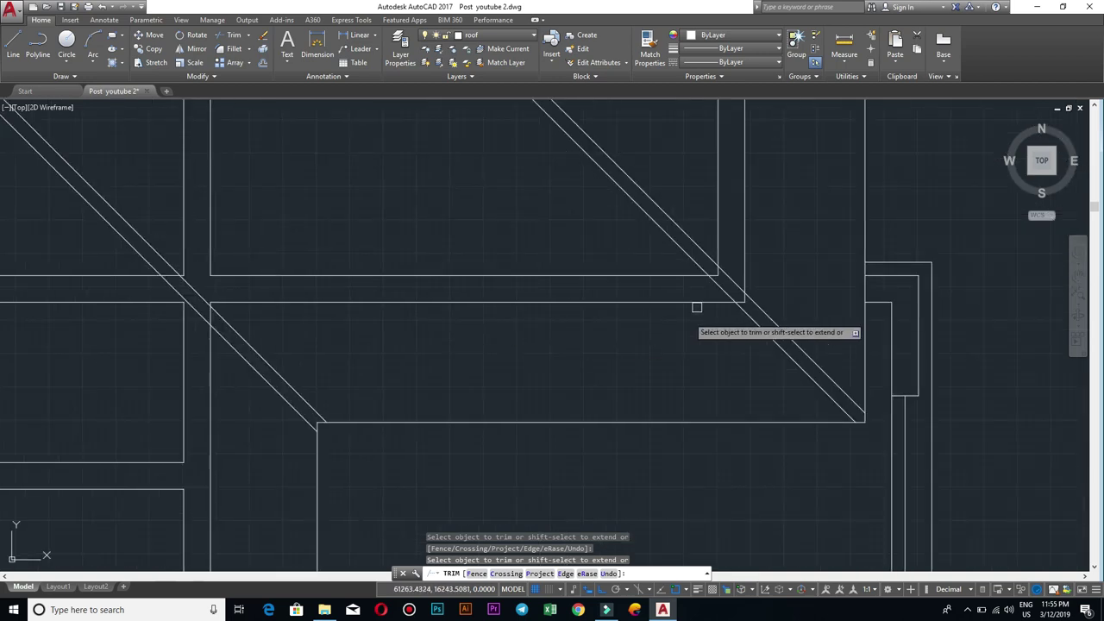
scroll(518, 380, "up", 3)
scroll(517, 337, "down", 5)
scroll(671, 346, "up", 3)
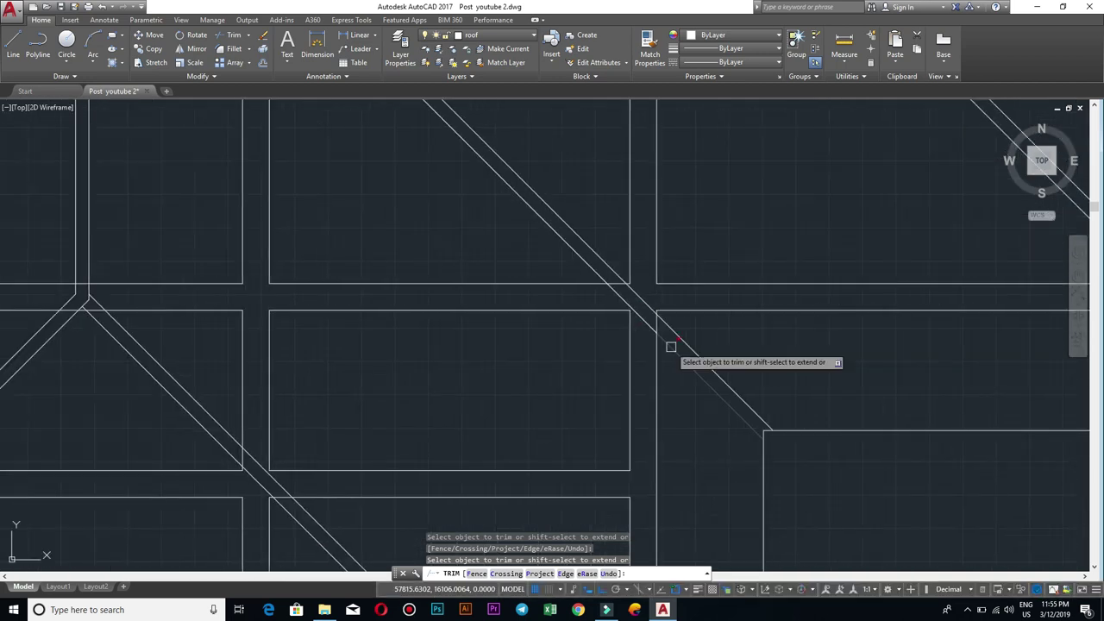
scroll(671, 347, "down", 2)
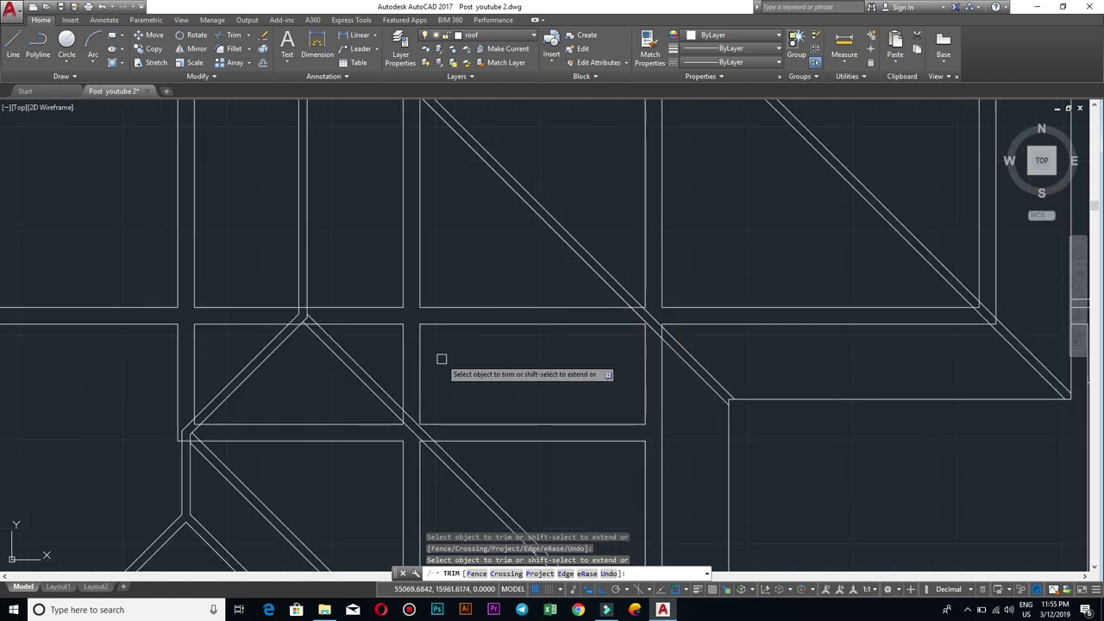
key("Escape")
Step: Start the EXTEND command to lengthen lines to their boundary edges
scroll(517, 387, "up", 2)
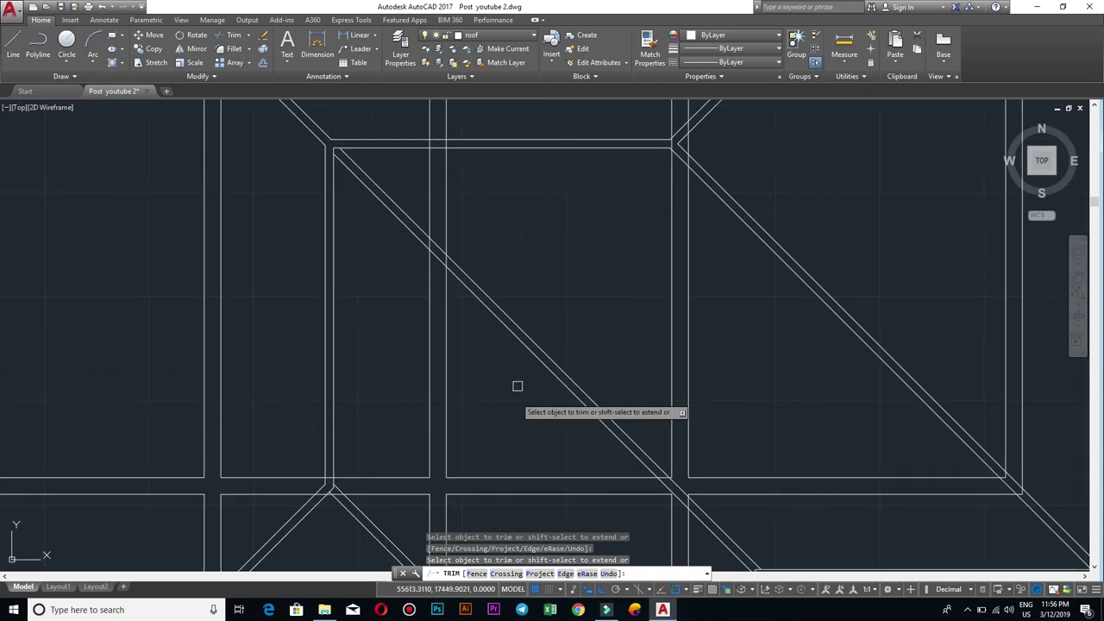
scroll(705, 285, "down", 3)
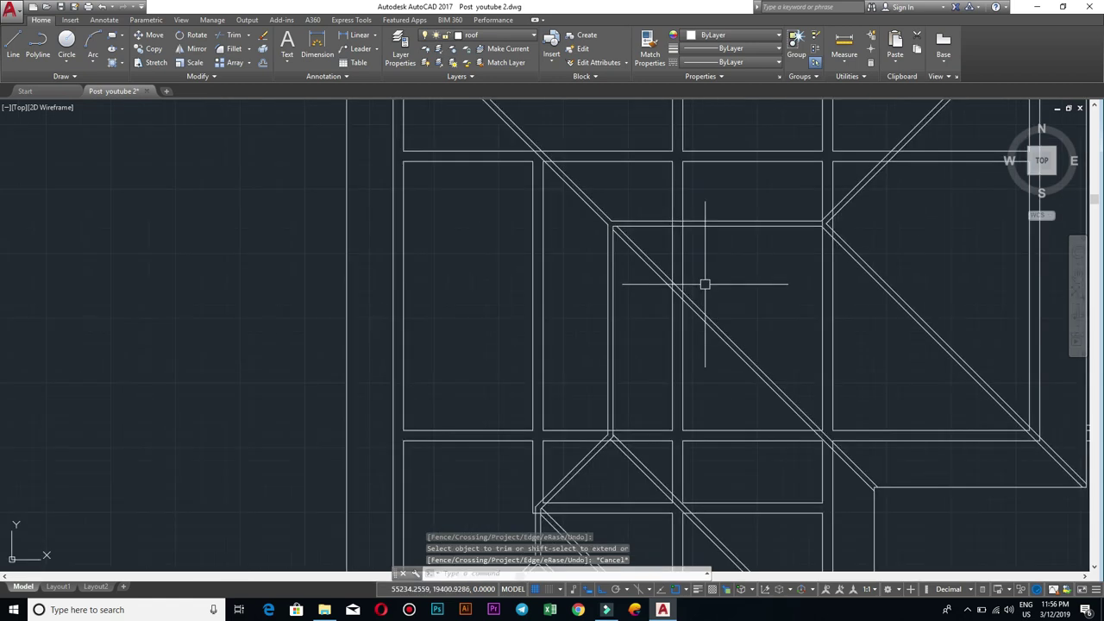
scroll(710, 311, "down", 2)
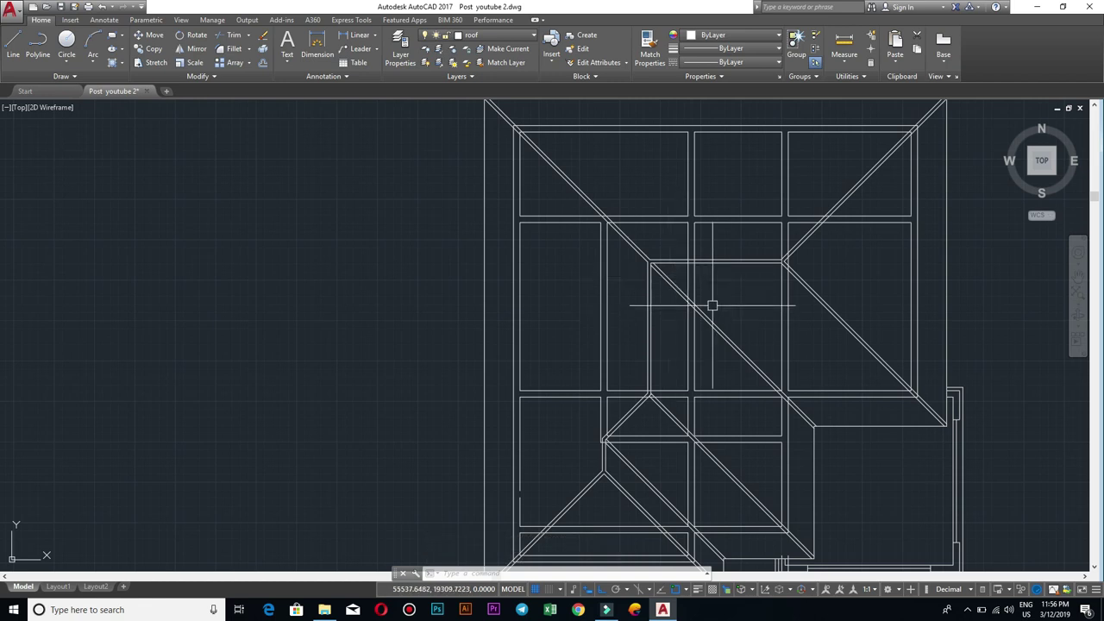
scroll(704, 369, "up", 3)
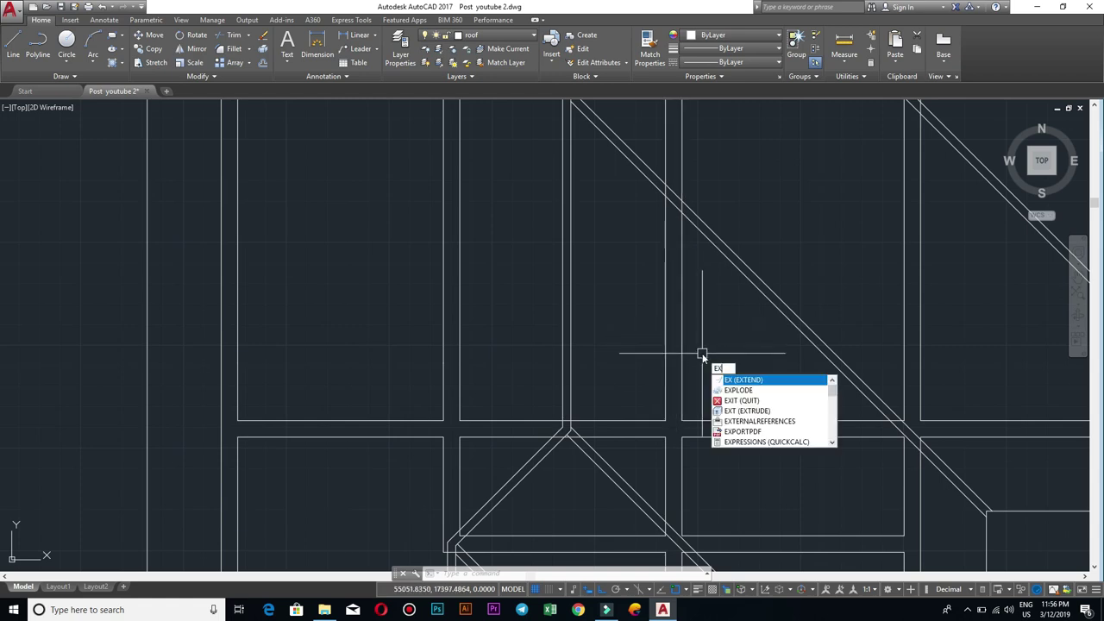
key("Return")
key("Return")
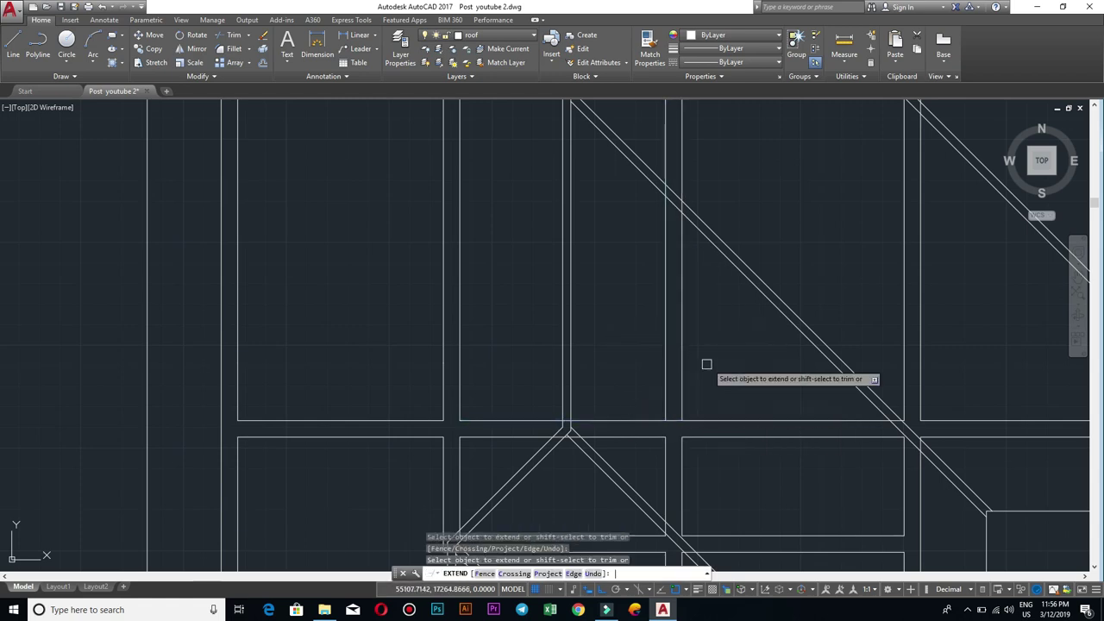
middle_click_drag(730, 215, 730, 308)
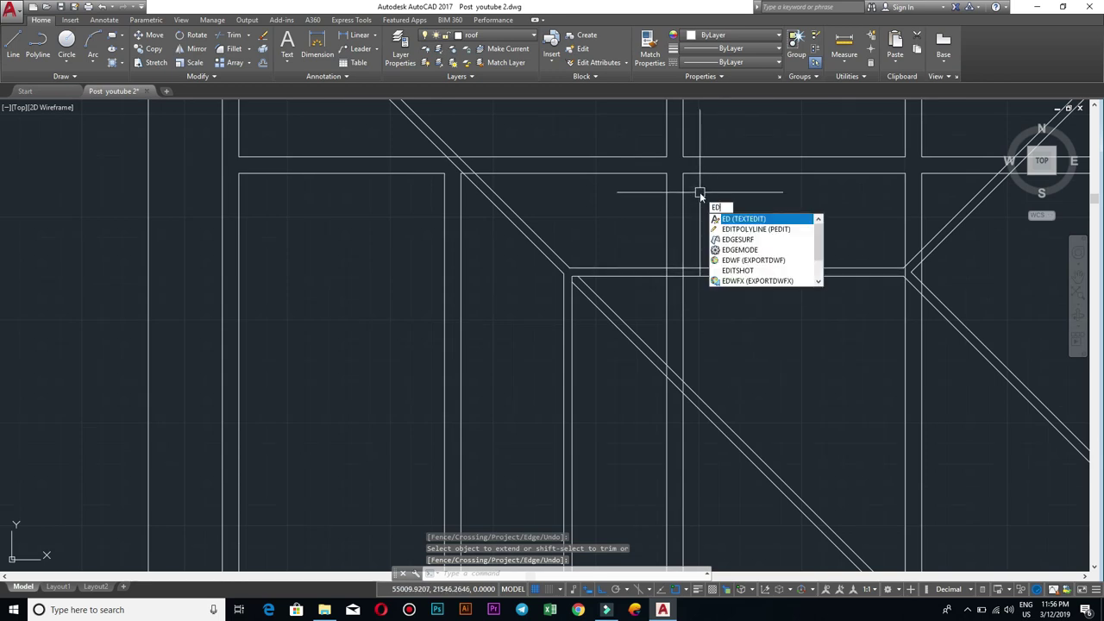
scroll(700, 192, "up", 2)
key("BackSpace")
key("BackSpace")
type("EX")
key("Return")
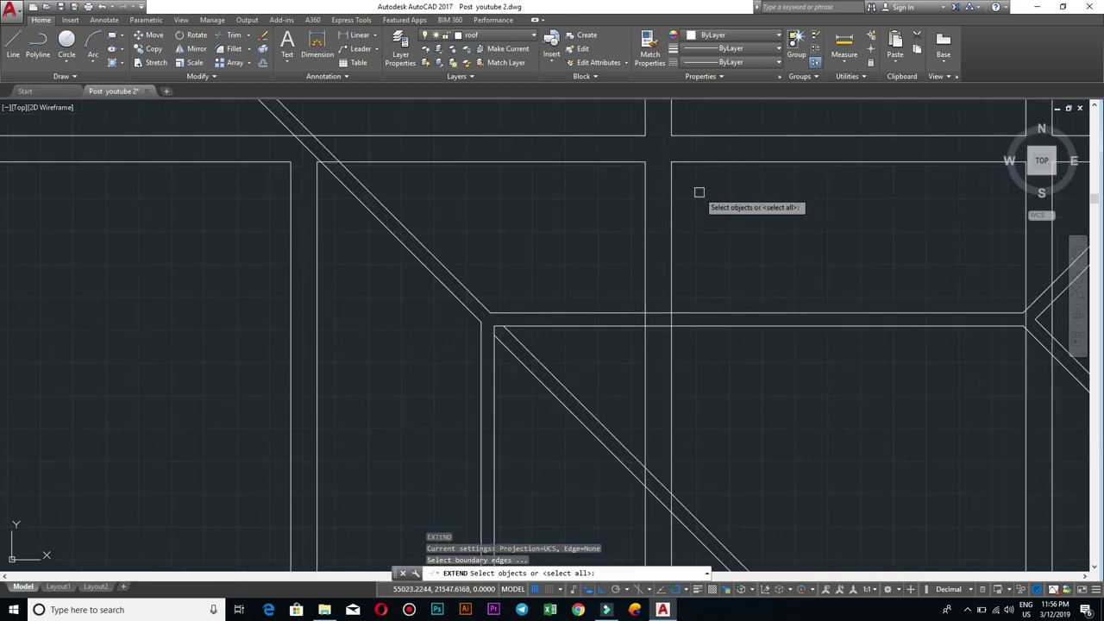
key("Return")
left_click(712, 224)
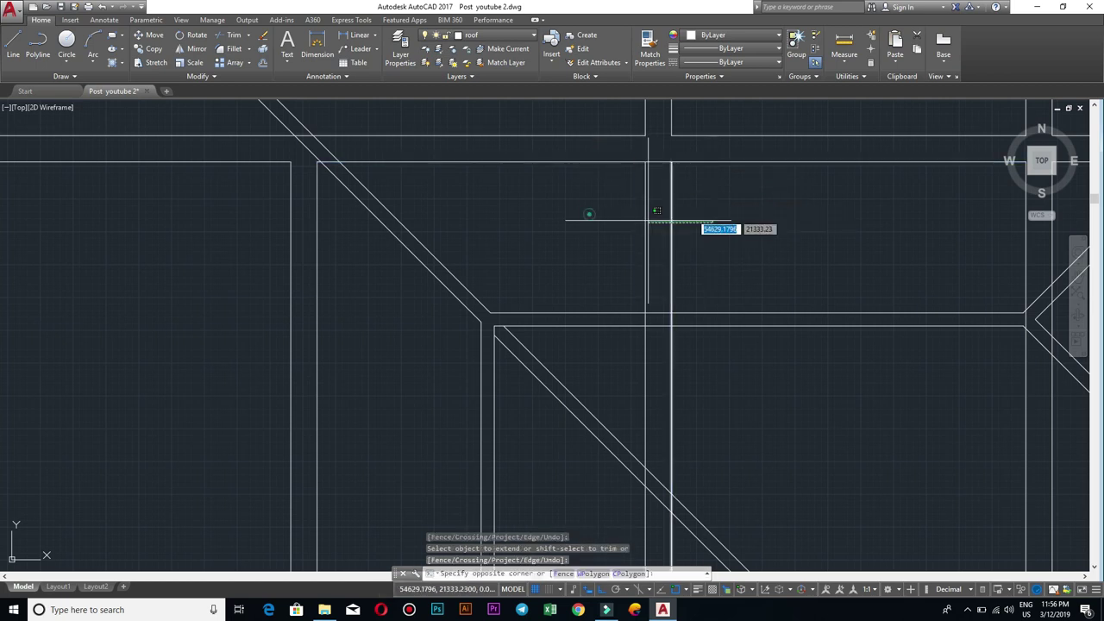
type("E")
key("Return")
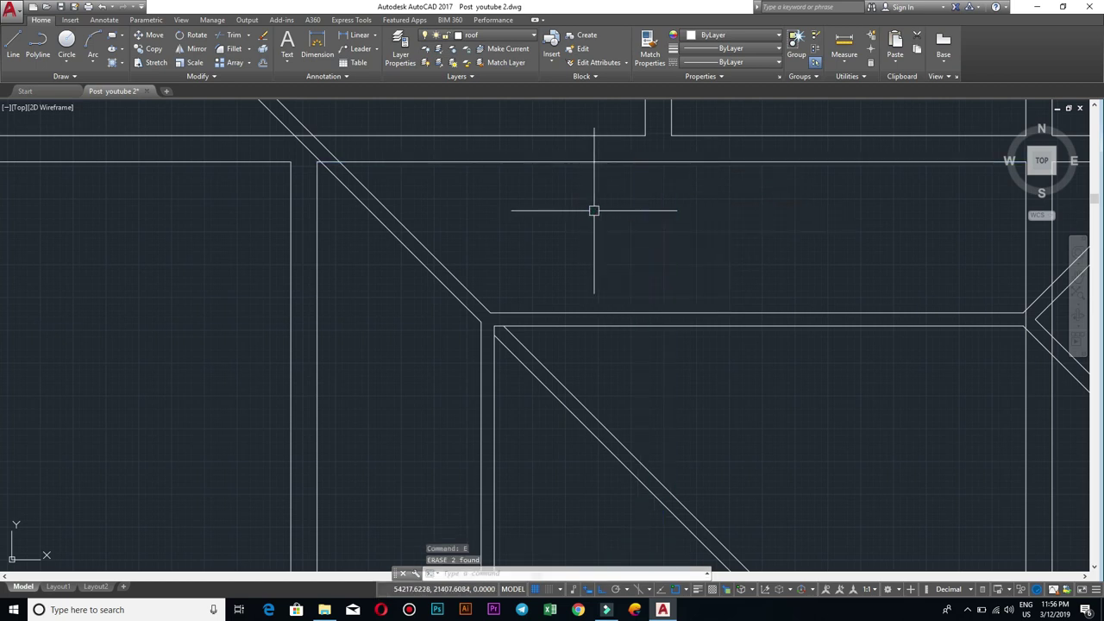
scroll(591, 210, "down", 5)
scroll(681, 337, "up", 2)
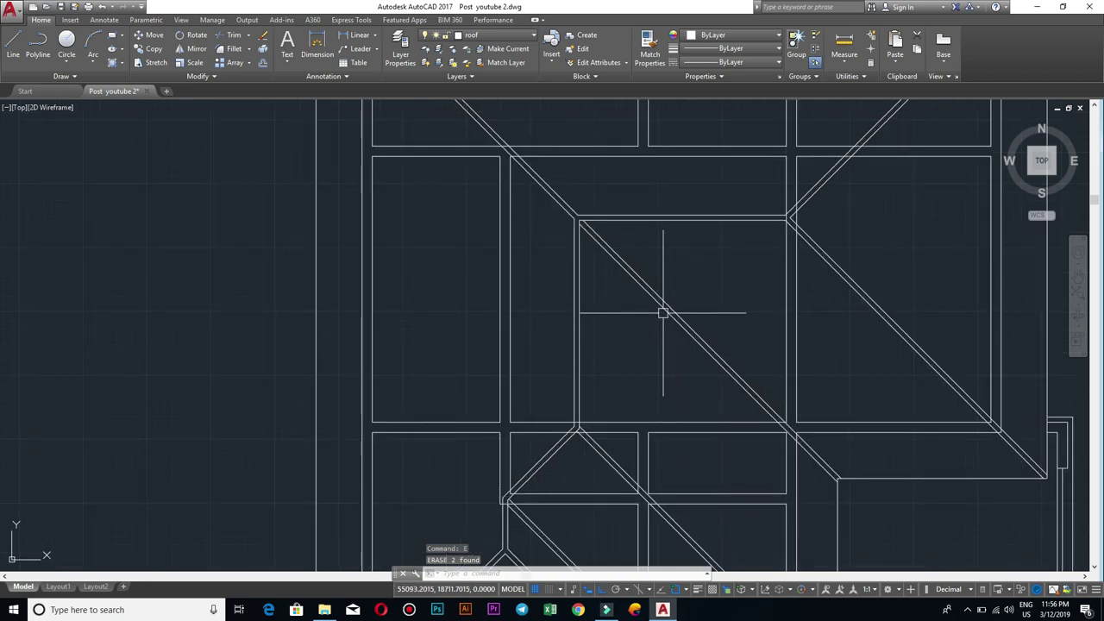
scroll(662, 317, "down", 2)
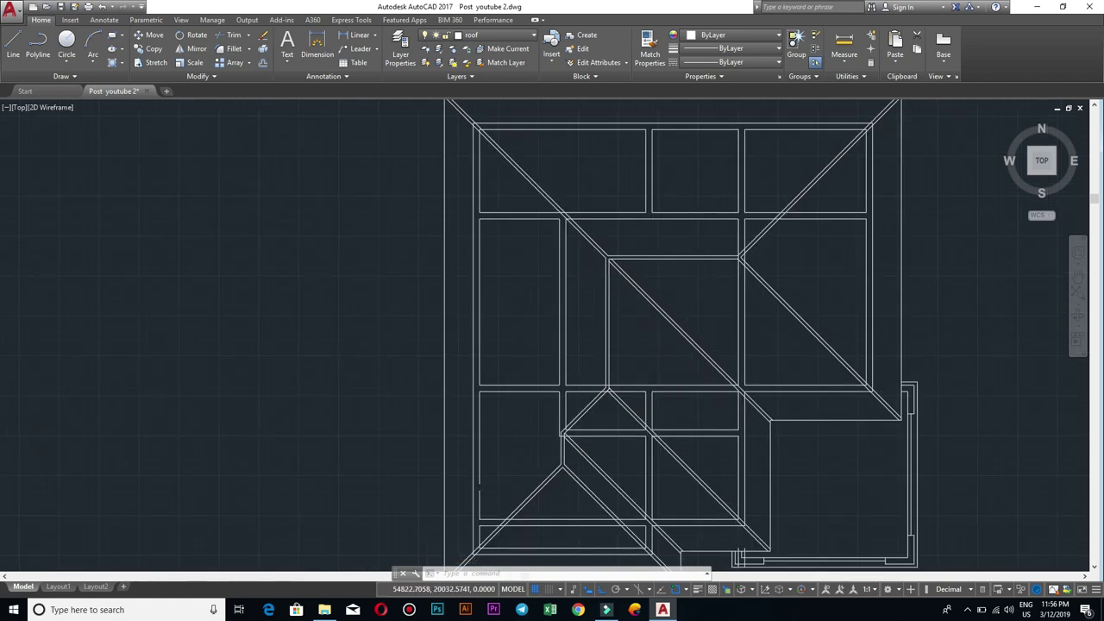
scroll(653, 274, "up", 2)
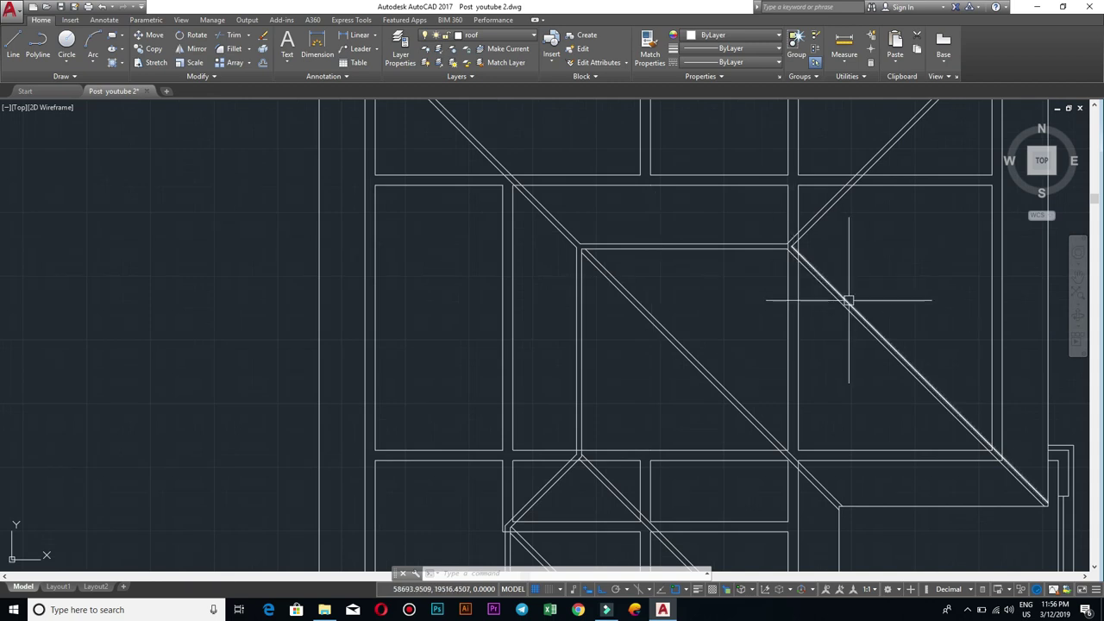
middle_click_drag(862, 263, 745, 397)
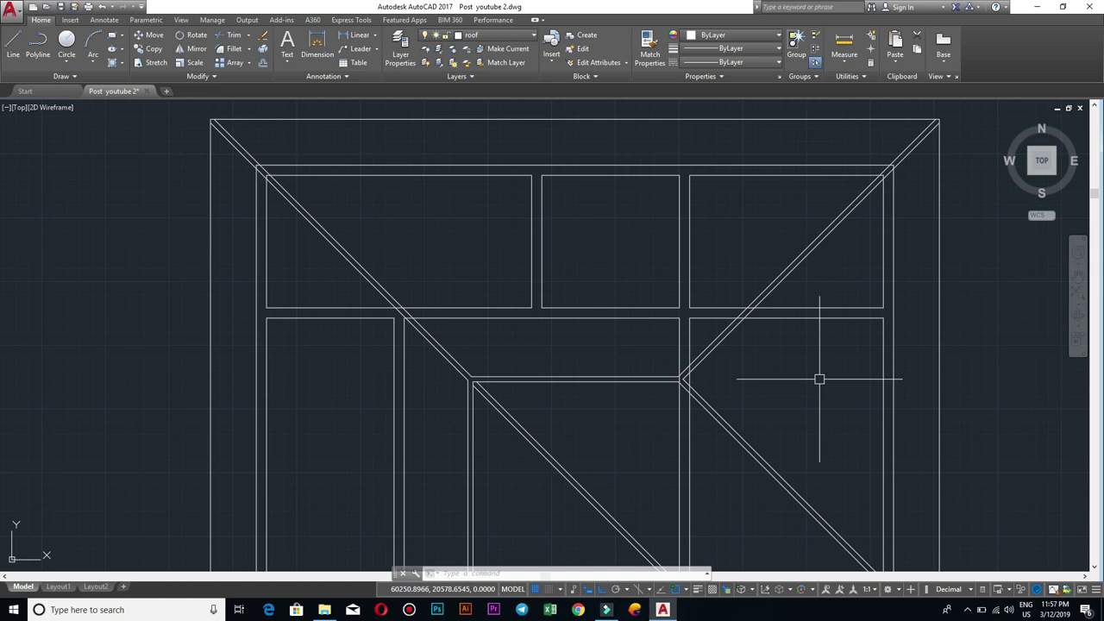
scroll(819, 380, "down", 2)
mouse_move(814, 414)
middle_mouse_down()
mouse_move(694, 389)
mouse_move(656, 259)
middle_mouse_up()
scroll(506, 435, "up", 3)
scroll(513, 399, "up", 2)
left_click(529, 377)
left_click(409, 345)
type("c")
key("Return")
scroll(547, 353, "down", 2)
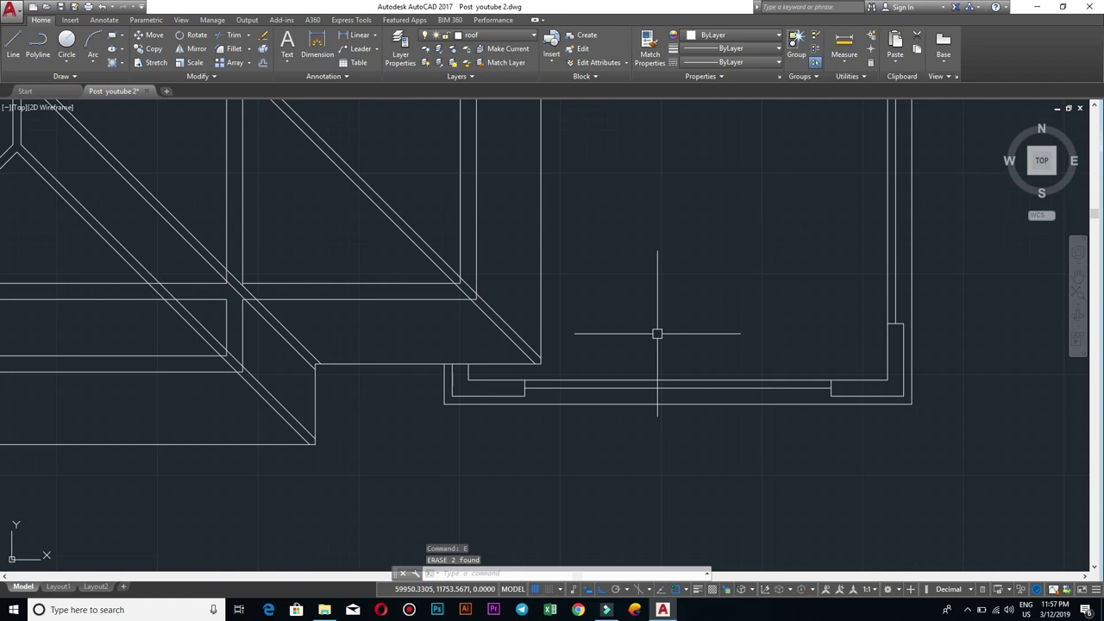
scroll(630, 376, "down", 2)
mouse_move(664, 304)
middle_mouse_down()
mouse_move(823, 310)
mouse_move(589, 345)
middle_mouse_up()
scroll(920, 322, "up", 3)
scroll(767, 299, "down", 5)
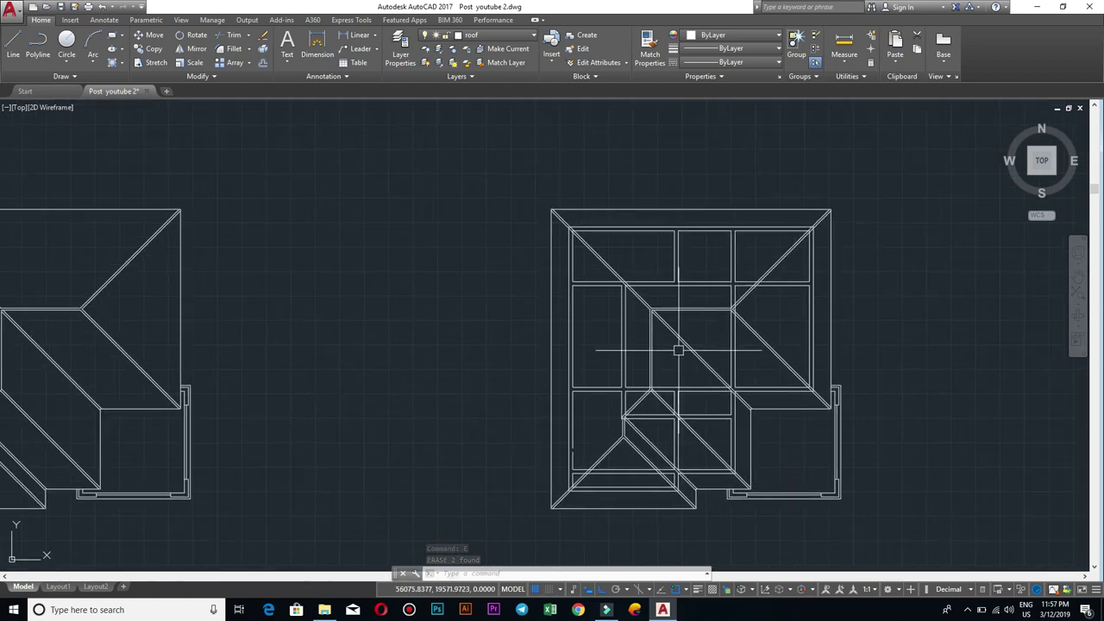
scroll(587, 400, "up", 3)
middle_click_drag(402, 463, 510, 385)
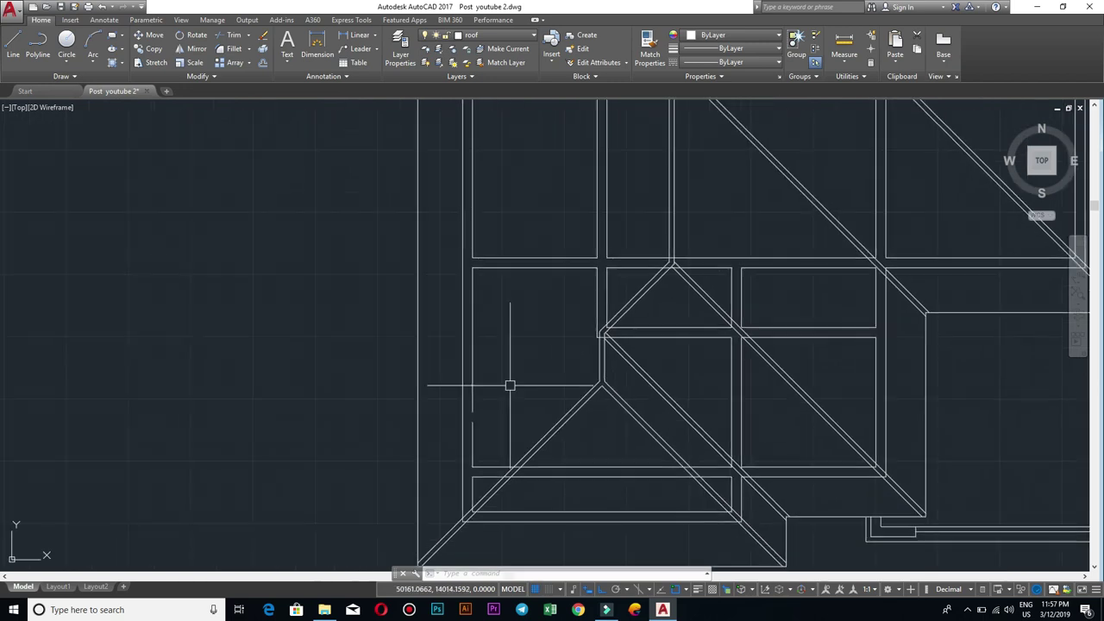
type("ex")
key("Return")
key("Return")
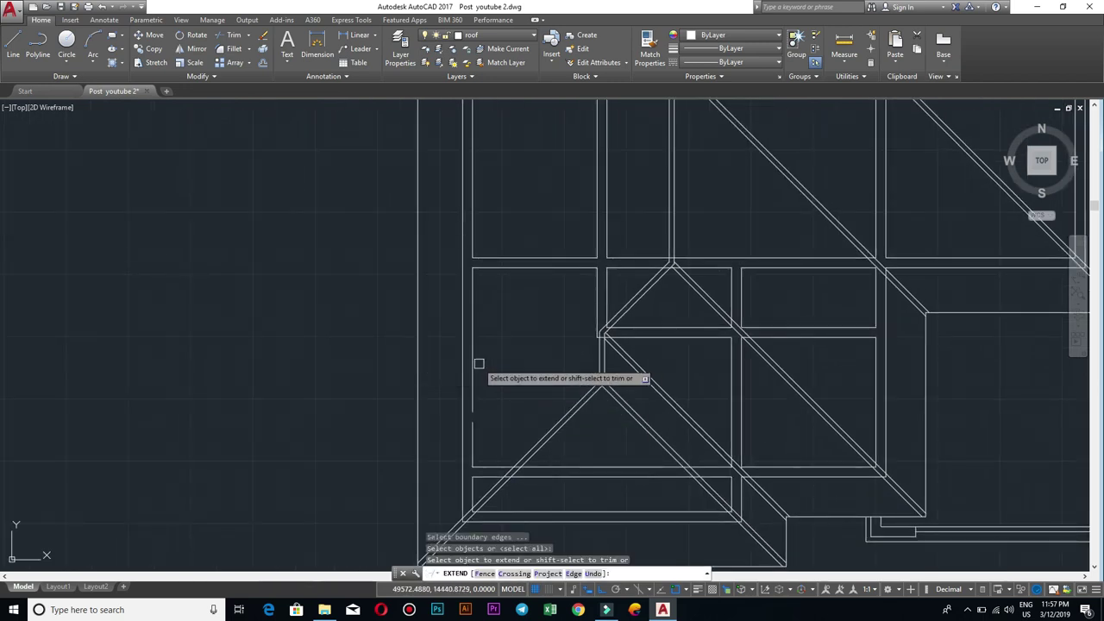
scroll(476, 362, "down", 5)
key("Escape")
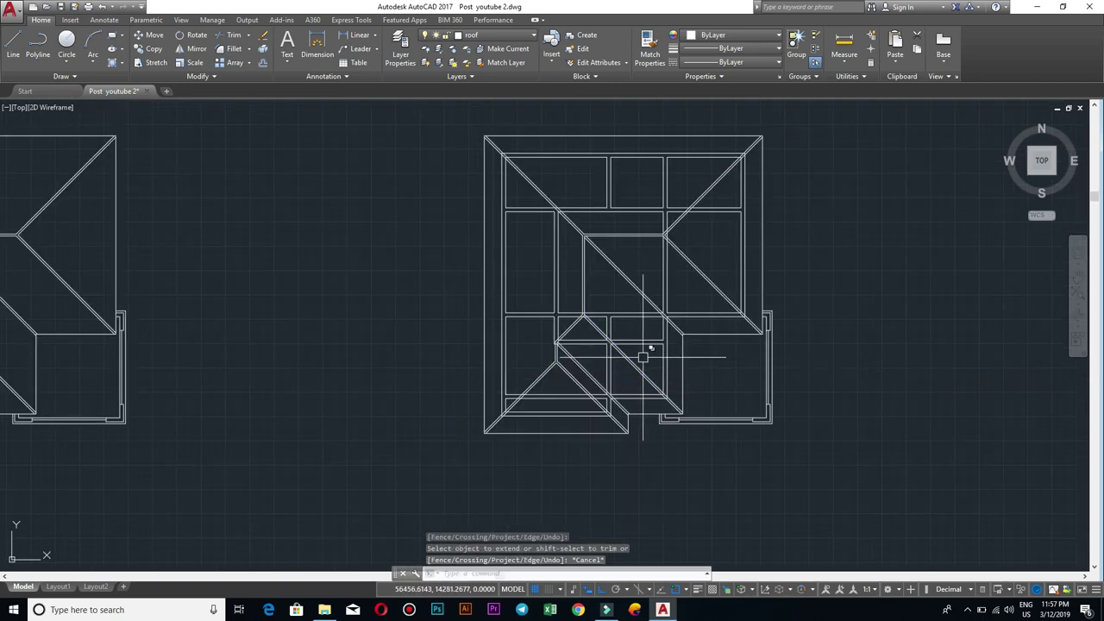
scroll(641, 356, "up", 2)
scroll(628, 349, "up", 2)
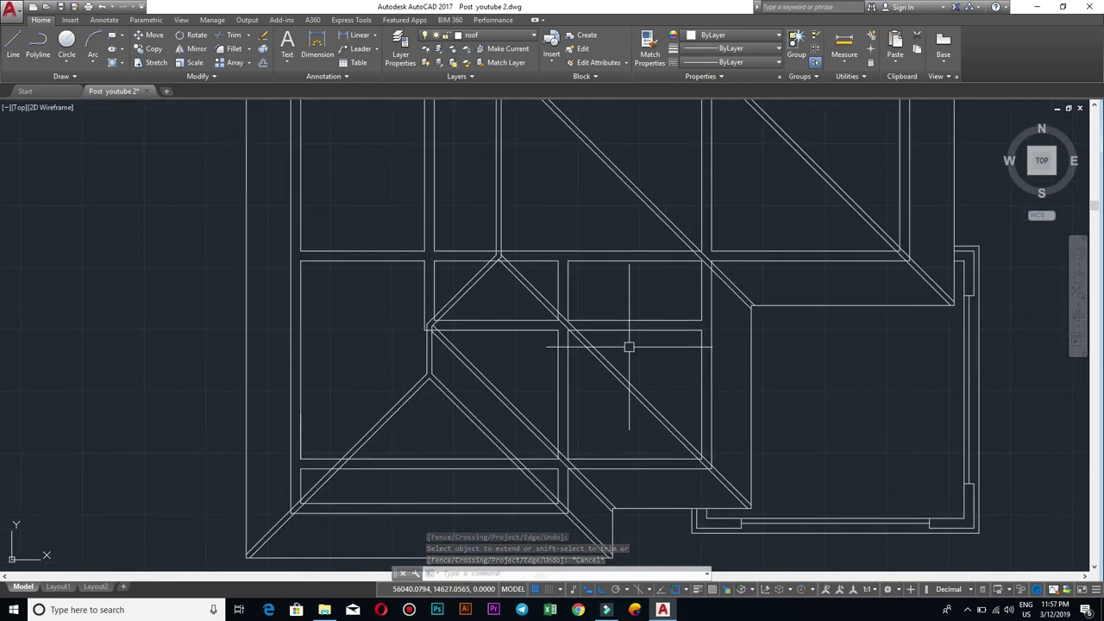
scroll(629, 348, "down", 3)
scroll(777, 148, "down", 2)
middle_click_drag(776, 147, 777, 247)
scroll(789, 191, "up", 5)
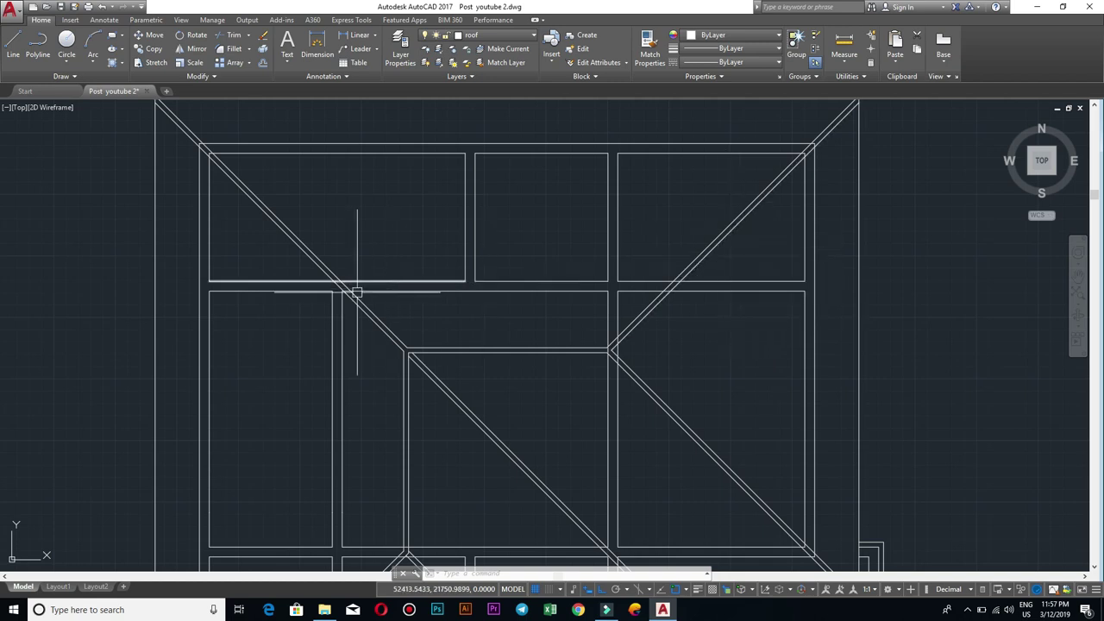
scroll(289, 259, "down", 4)
scroll(301, 255, "up", 4)
scroll(328, 250, "down", 4)
scroll(371, 276, "up", 2)
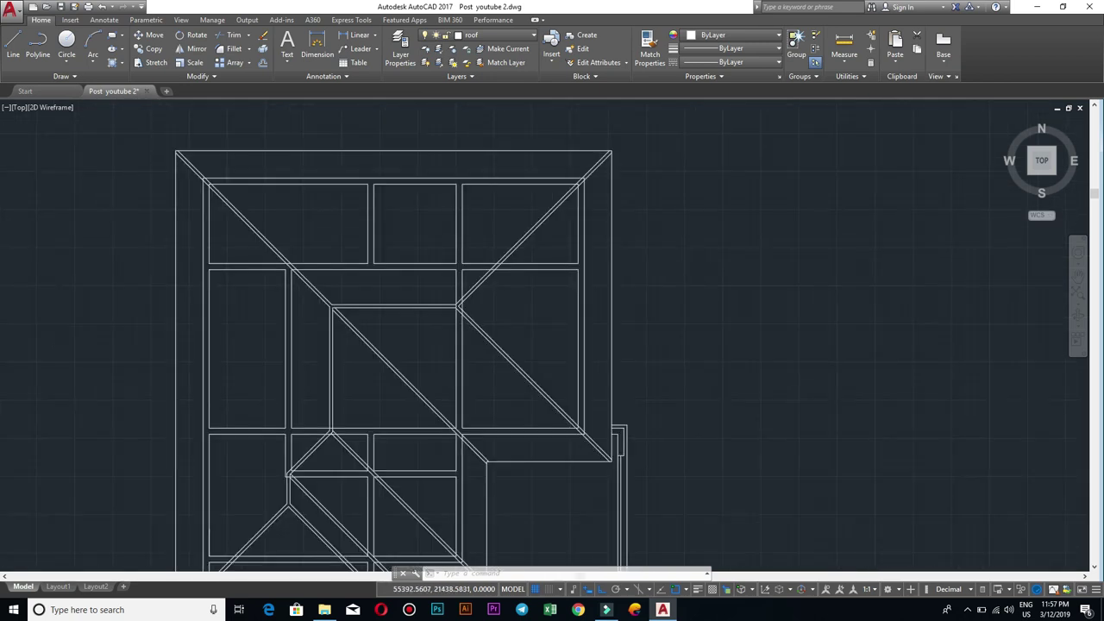
scroll(517, 258, "up", 2)
scroll(569, 268, "down", 4)
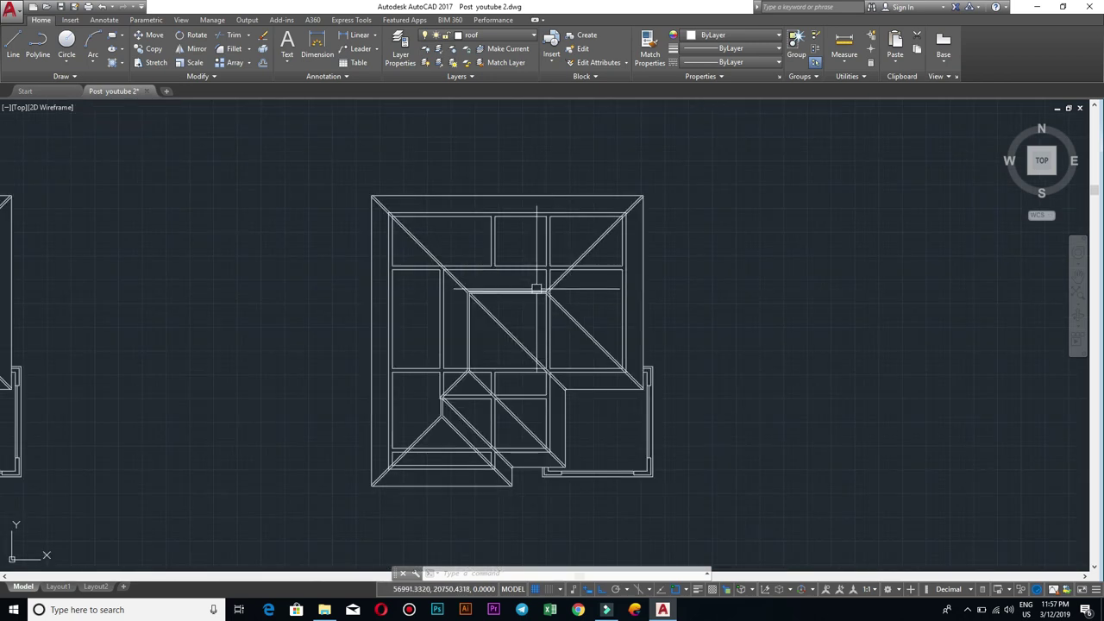
scroll(541, 297, "up", 2)
scroll(560, 285, "up", 2)
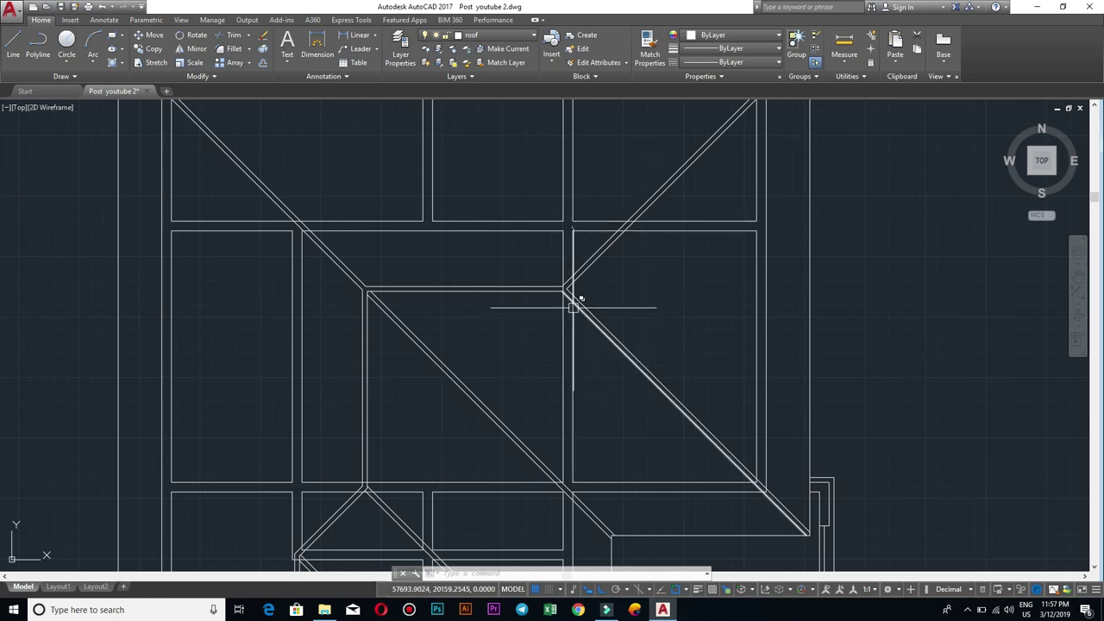
scroll(574, 307, "up", 3)
scroll(649, 263, "down", 3)
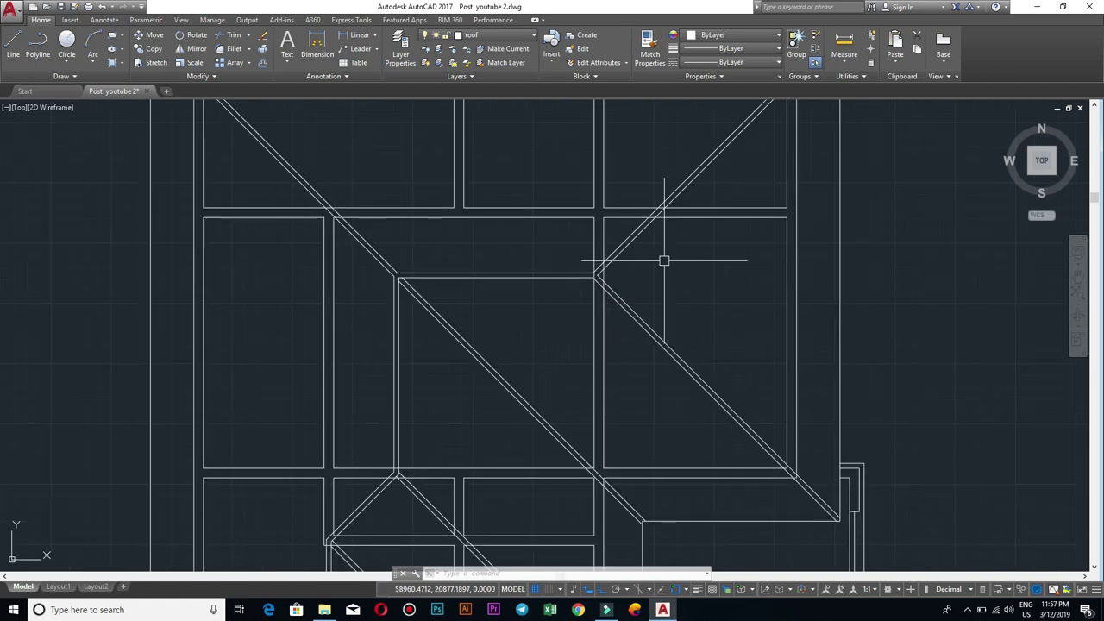
scroll(664, 252, "down", 4)
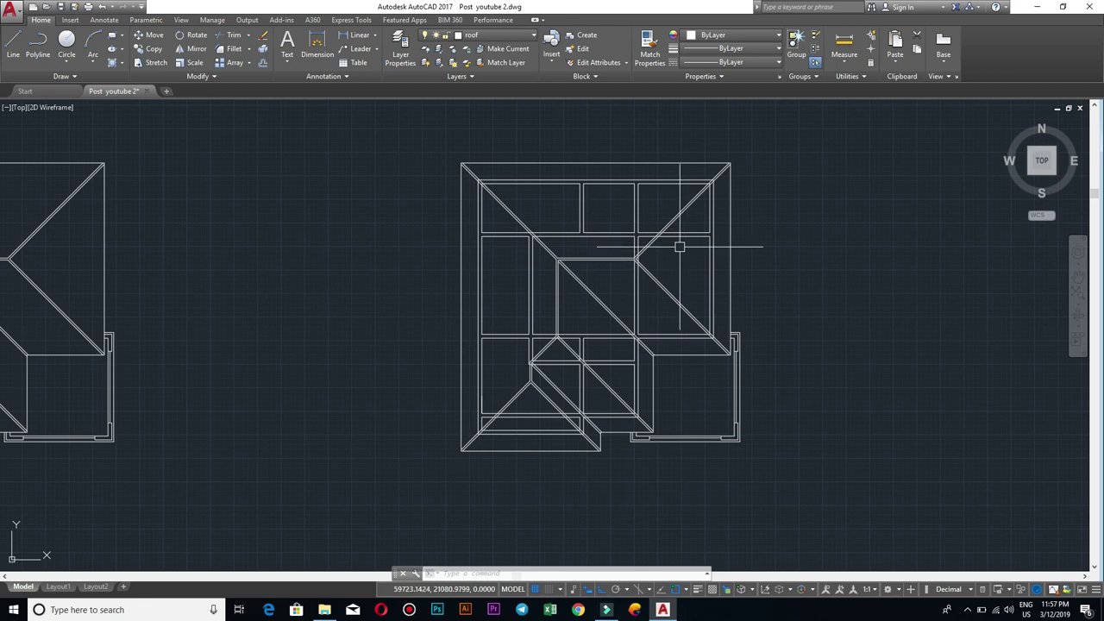
scroll(678, 250, "up", 2)
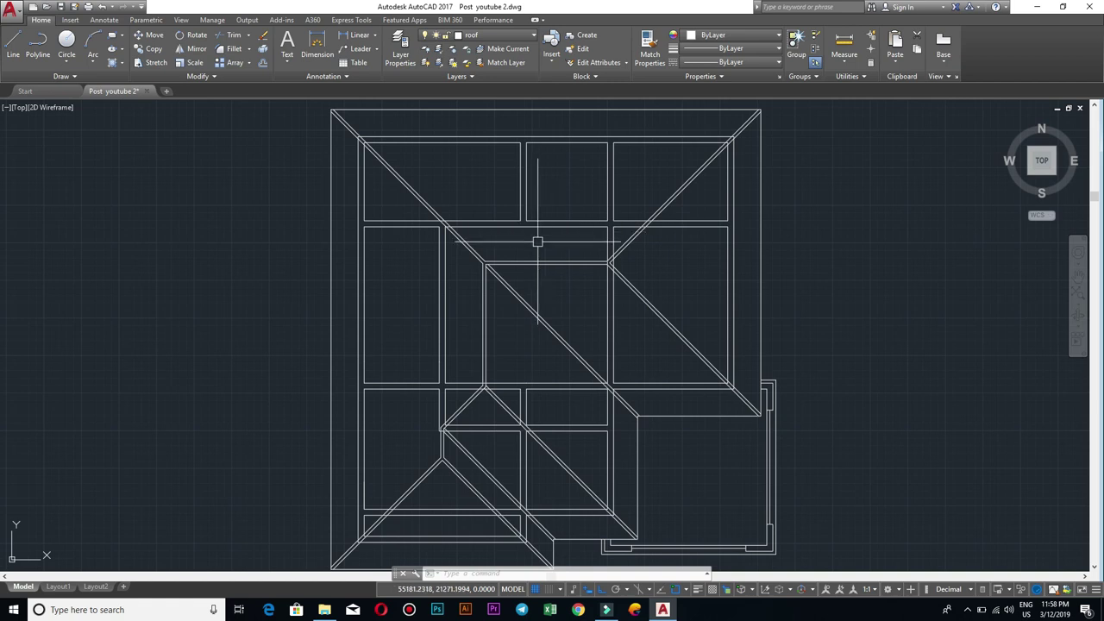
scroll(537, 241, "up", 3)
scroll(538, 239, "down", 5)
scroll(564, 291, "up", 5)
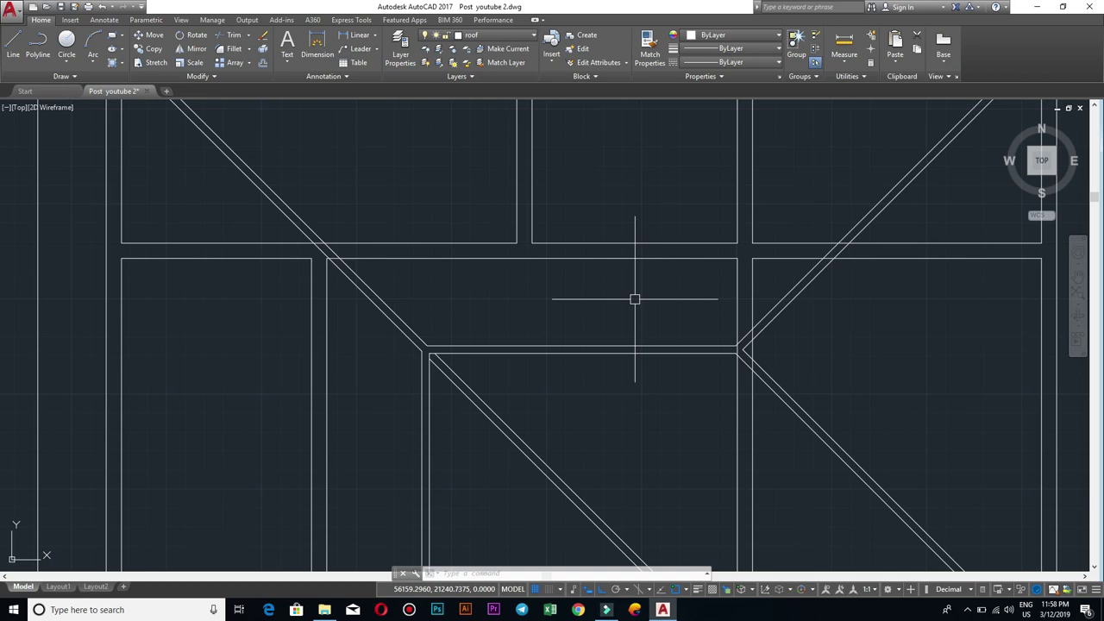
scroll(635, 300, "down", 4)
scroll(652, 308, "up", 2)
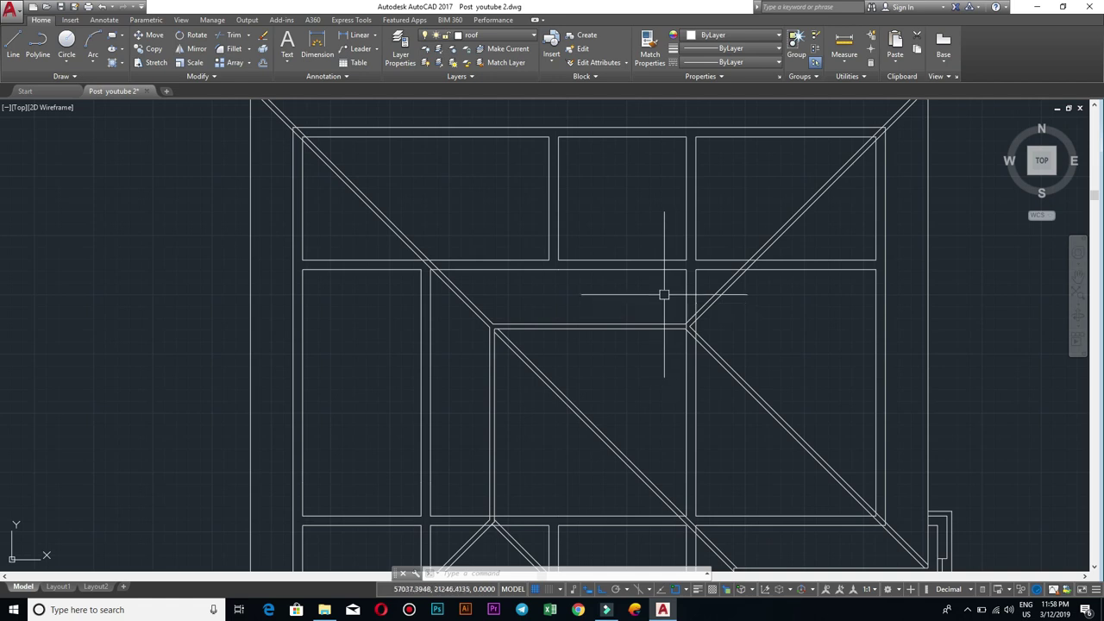
mouse_move(647, 374)
middle_mouse_down()
mouse_move(604, 280)
mouse_move(617, 334)
middle_mouse_up()
scroll(573, 339, "down", 2)
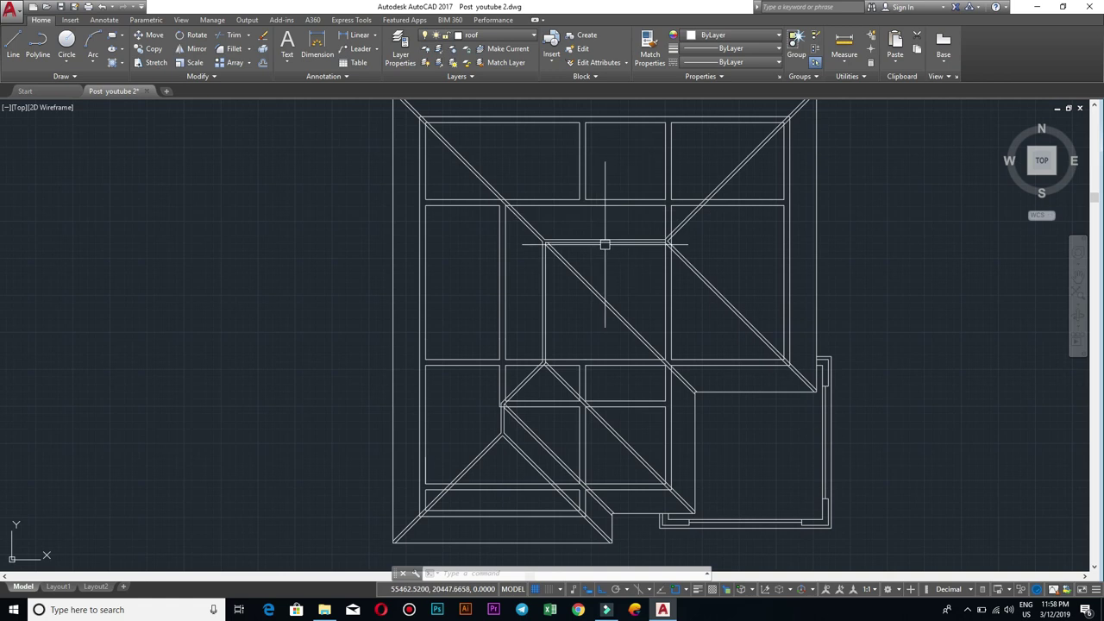
scroll(592, 217, "up", 2)
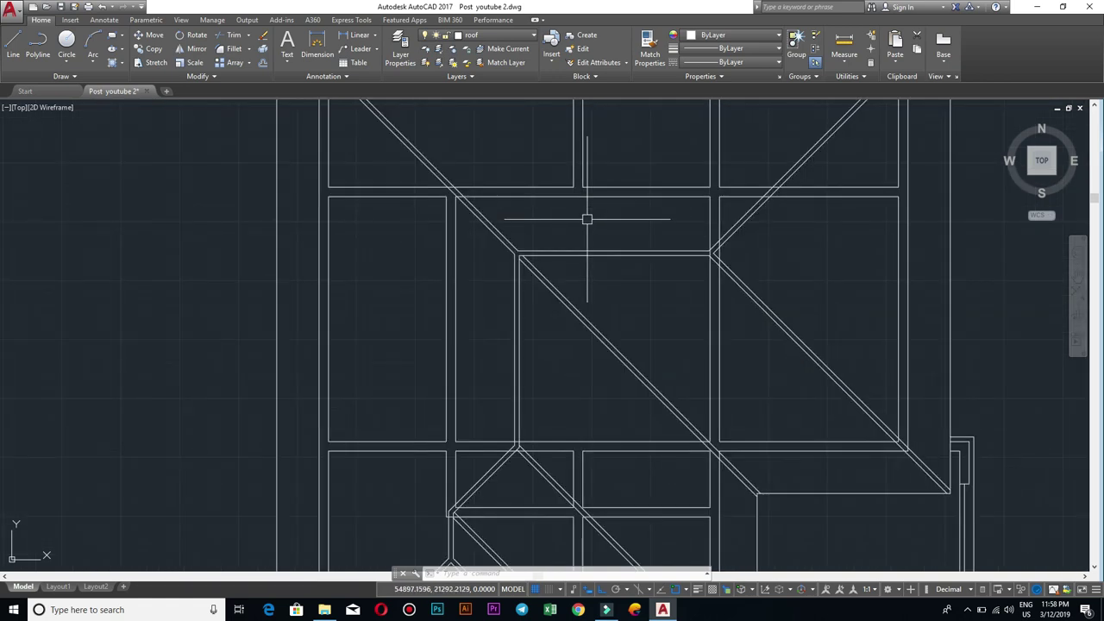
scroll(576, 207, "up", 2)
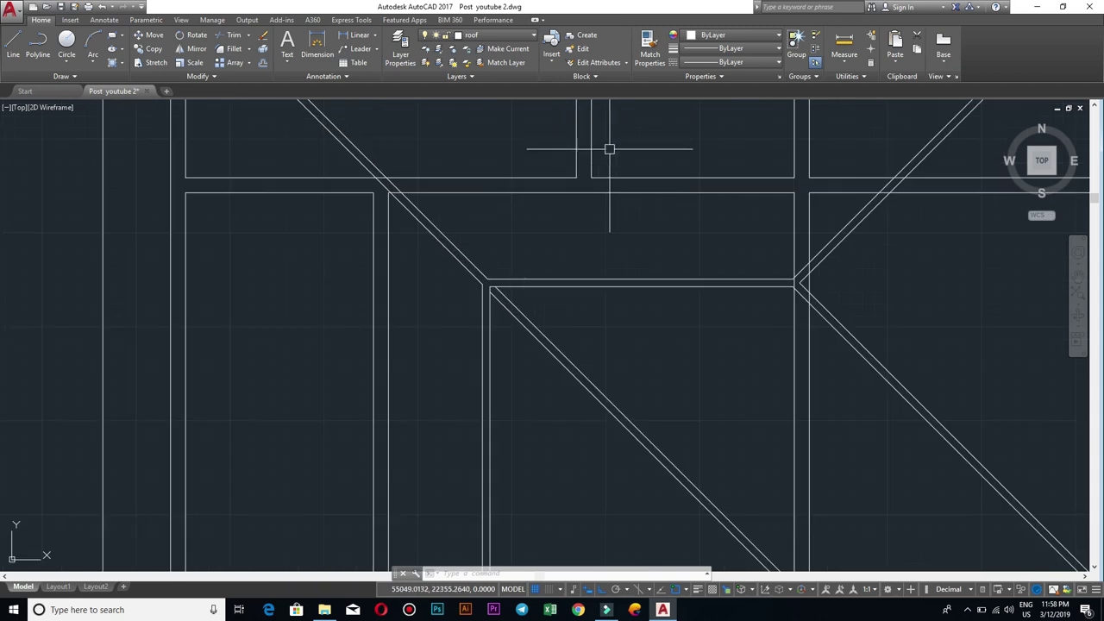
middle_click_drag(609, 149, 619, 202)
left_click(618, 197)
left_click(457, 173)
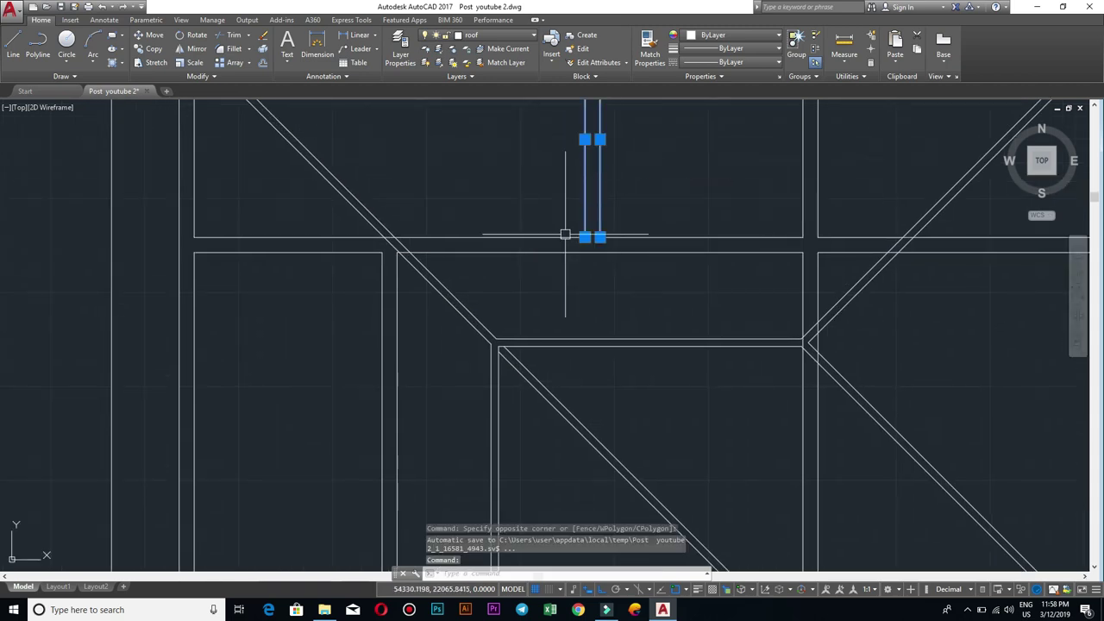
scroll(586, 232, "up", 2)
left_click(605, 227)
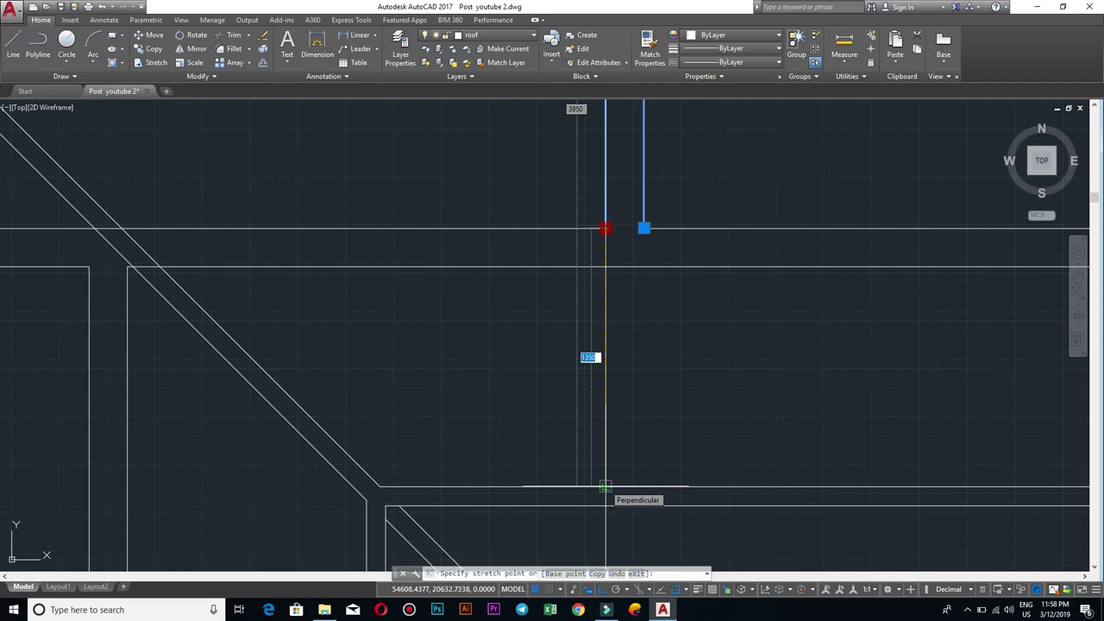
key("Escape")
scroll(640, 474, "down", 2)
scroll(639, 354, "down", 2)
middle_click_drag(639, 354, 641, 337)
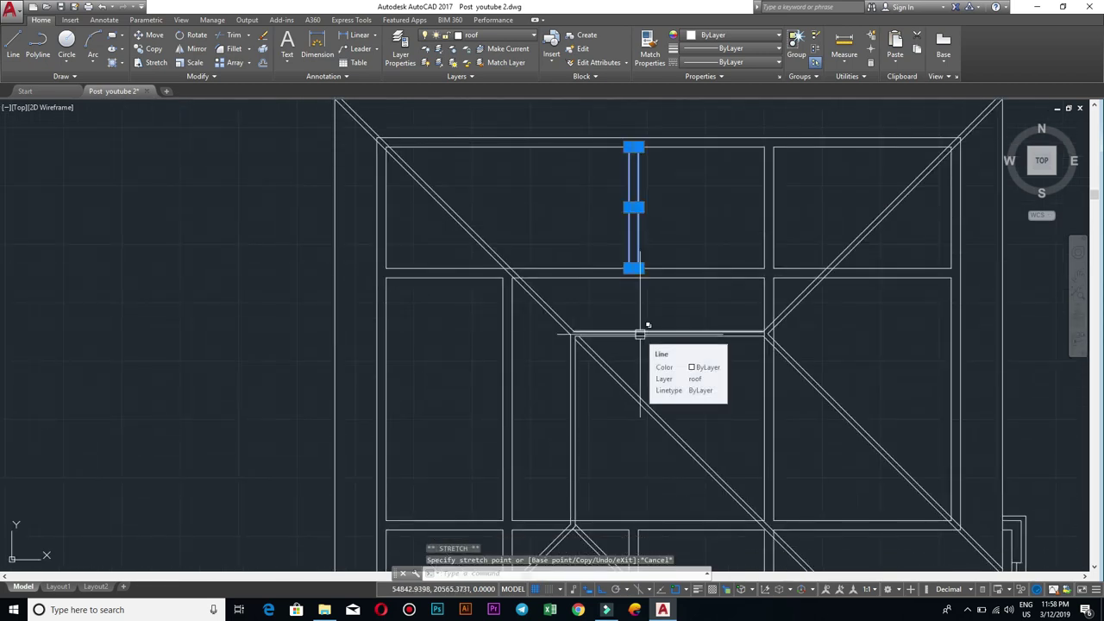
scroll(576, 323, "up", 4)
scroll(574, 336, "down", 2)
scroll(574, 345, "down", 2)
scroll(618, 372, "down", 2)
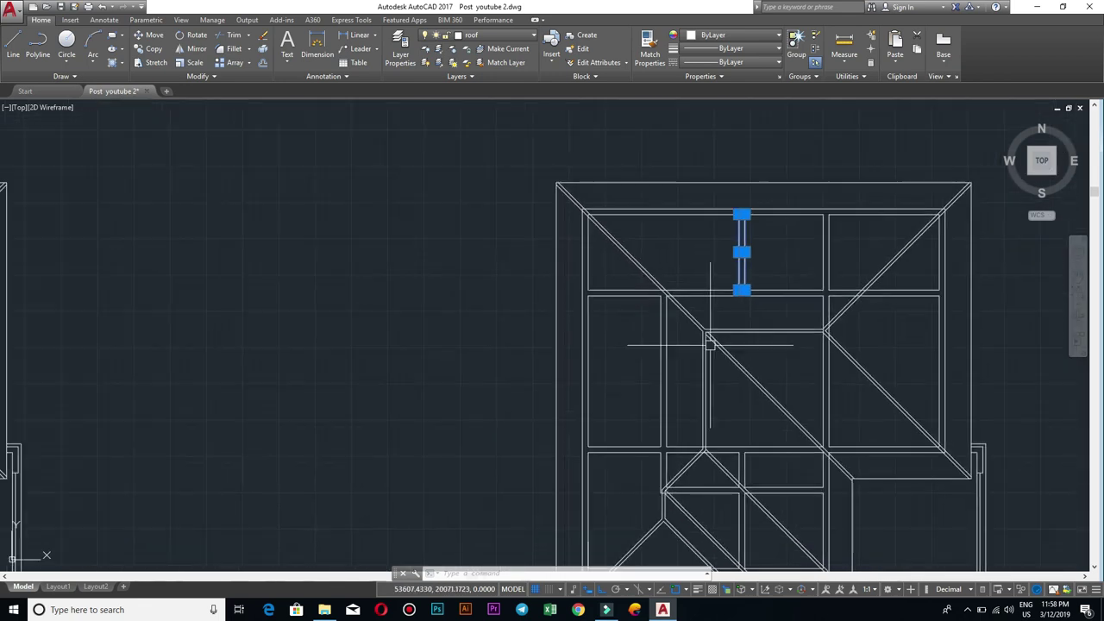
scroll(646, 340, "up", 4)
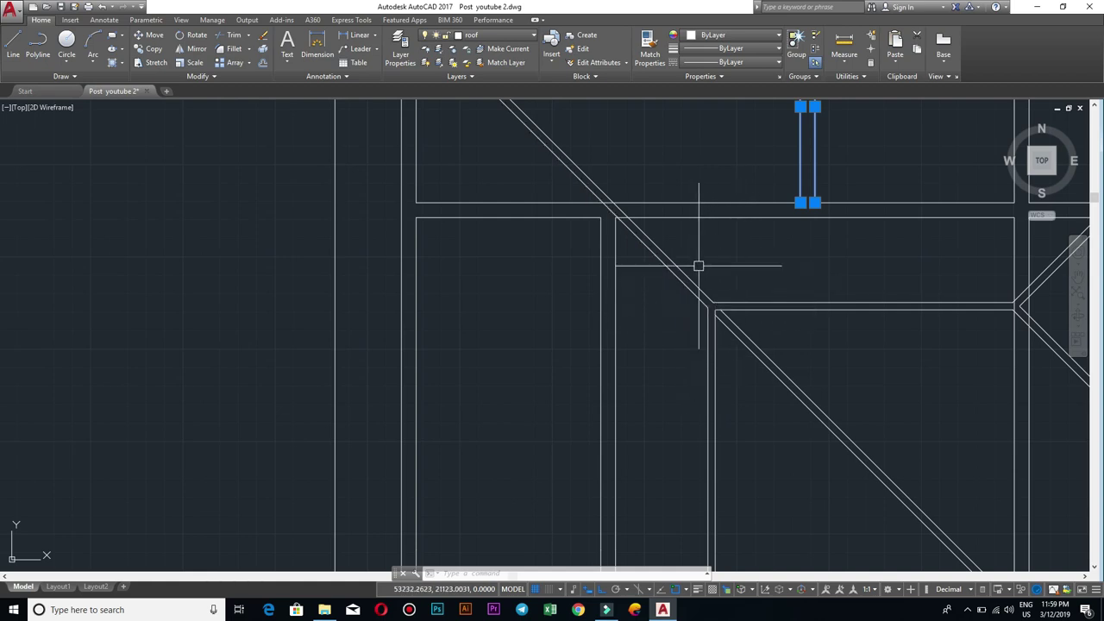
scroll(708, 278, "up", 2)
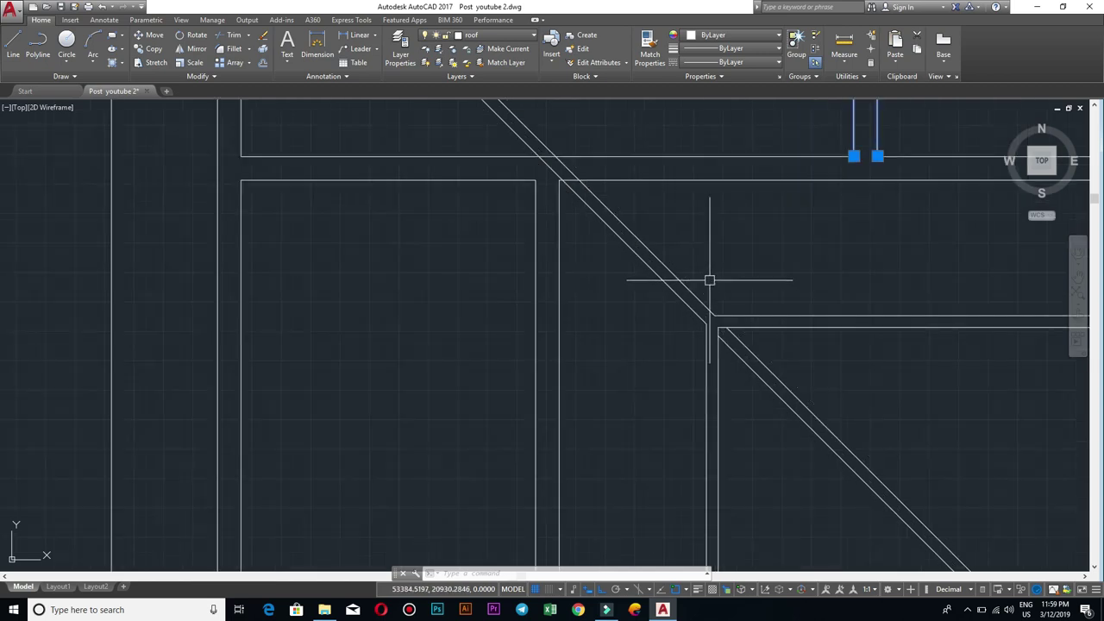
scroll(675, 294, "down", 2)
scroll(689, 302, "down", 1)
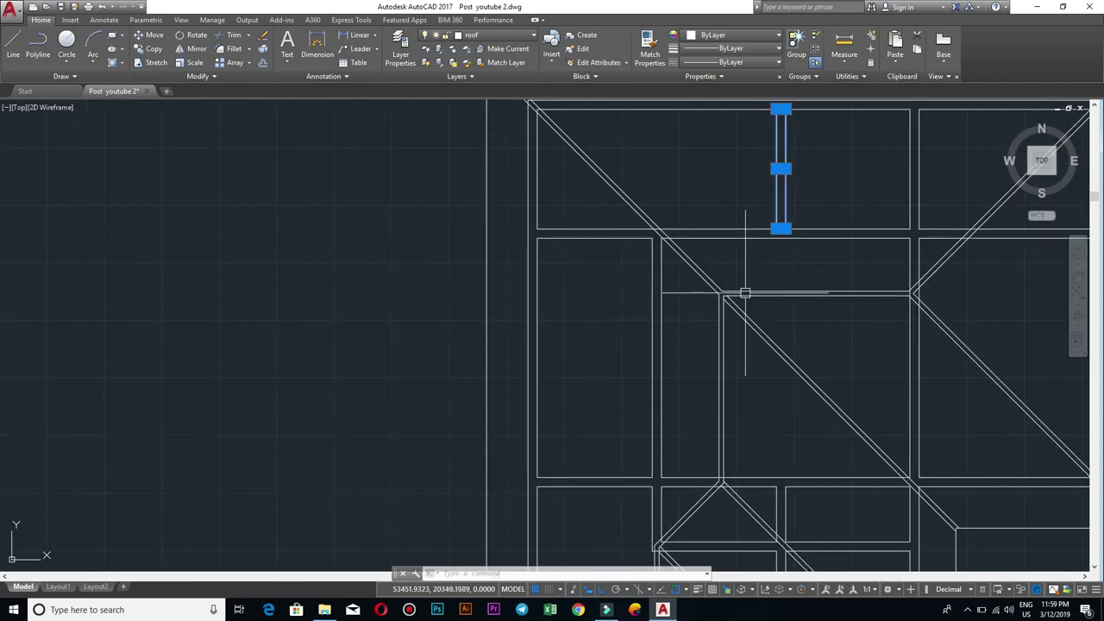
scroll(723, 278, "up", 3)
scroll(712, 346, "down", 2)
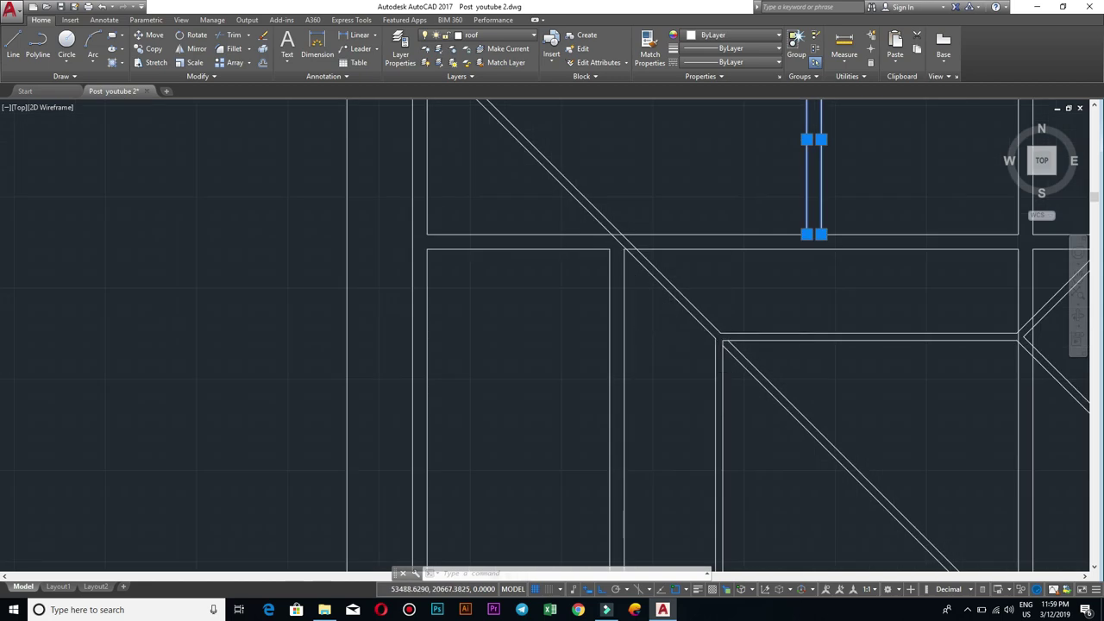
scroll(722, 309, "down", 2)
scroll(727, 321, "up", 3)
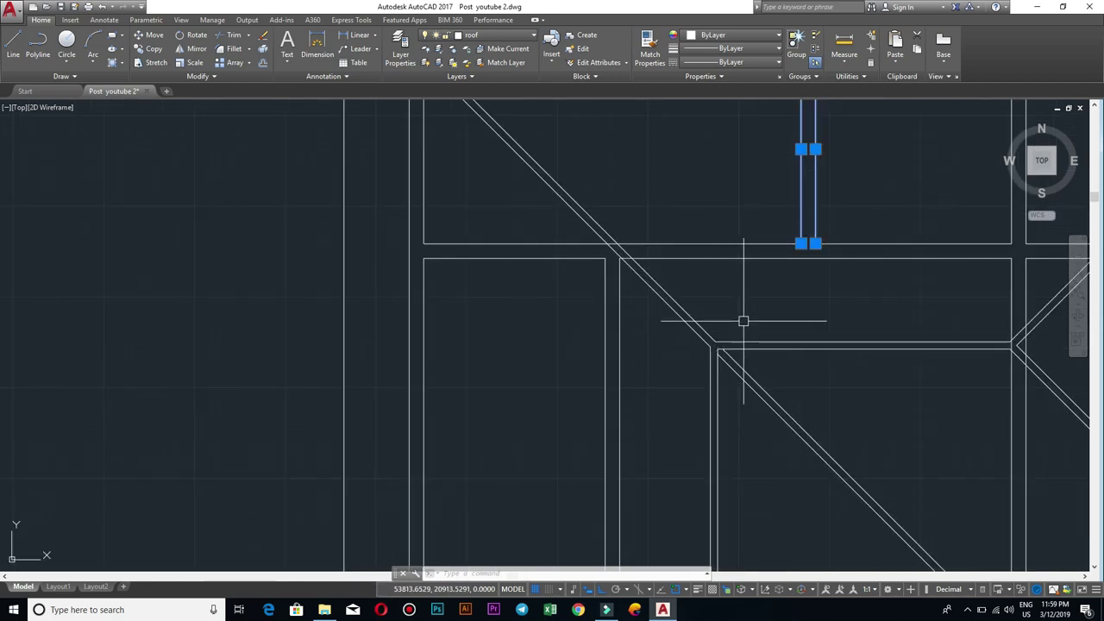
scroll(742, 320, "up", 2)
scroll(720, 345, "up", 2)
scroll(719, 345, "down", 5)
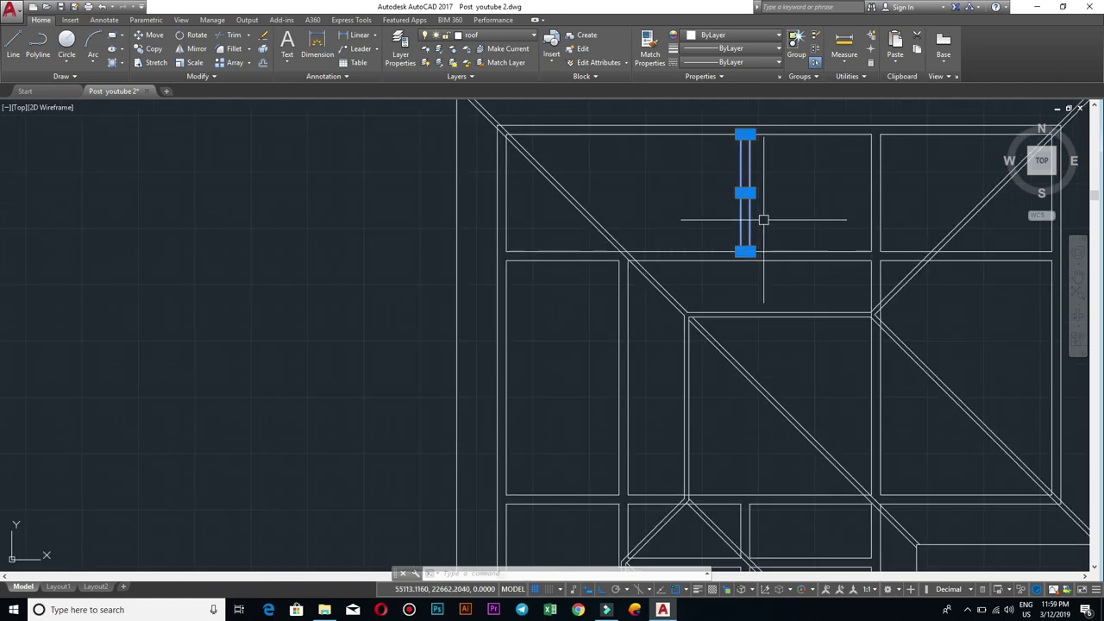
scroll(676, 370, "up", 2)
scroll(665, 337, "up", 2)
key("Escape")
scroll(653, 367, "up", 2)
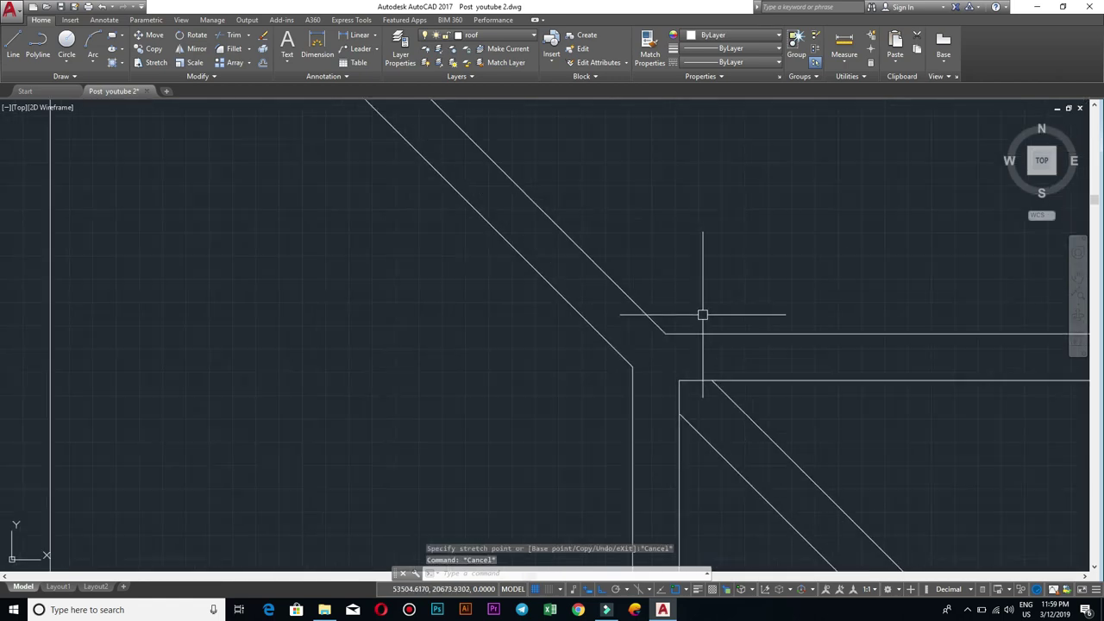
type("l")
key("Return")
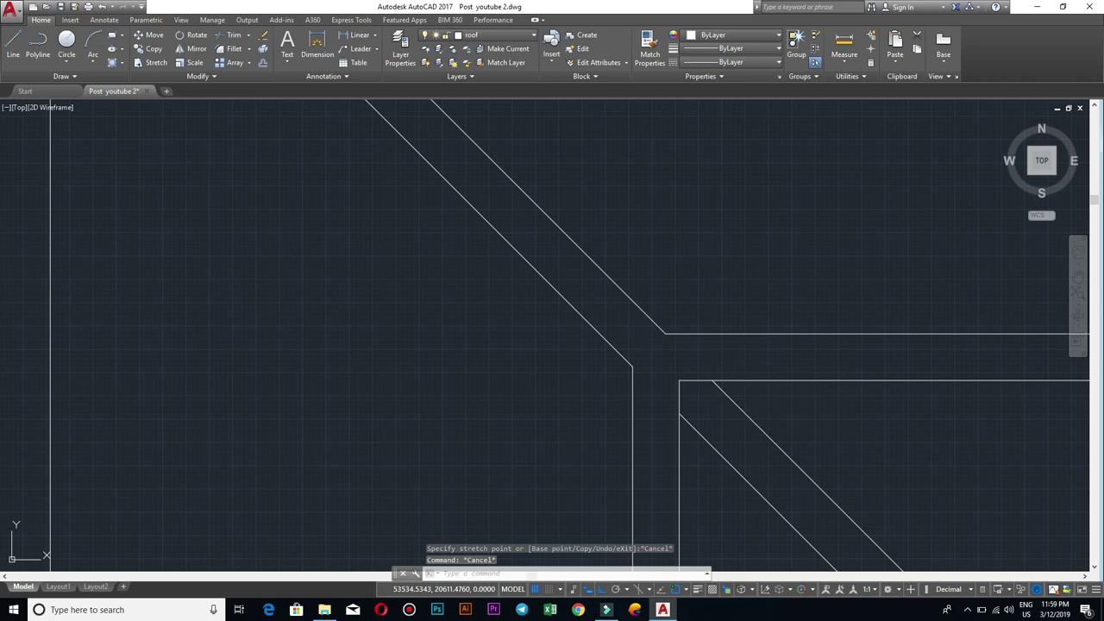
scroll(702, 382, "up", 1)
Step: Start a line at the wall corner, then cancel it without drawing
scroll(670, 394, "up", 1)
left_click(667, 388)
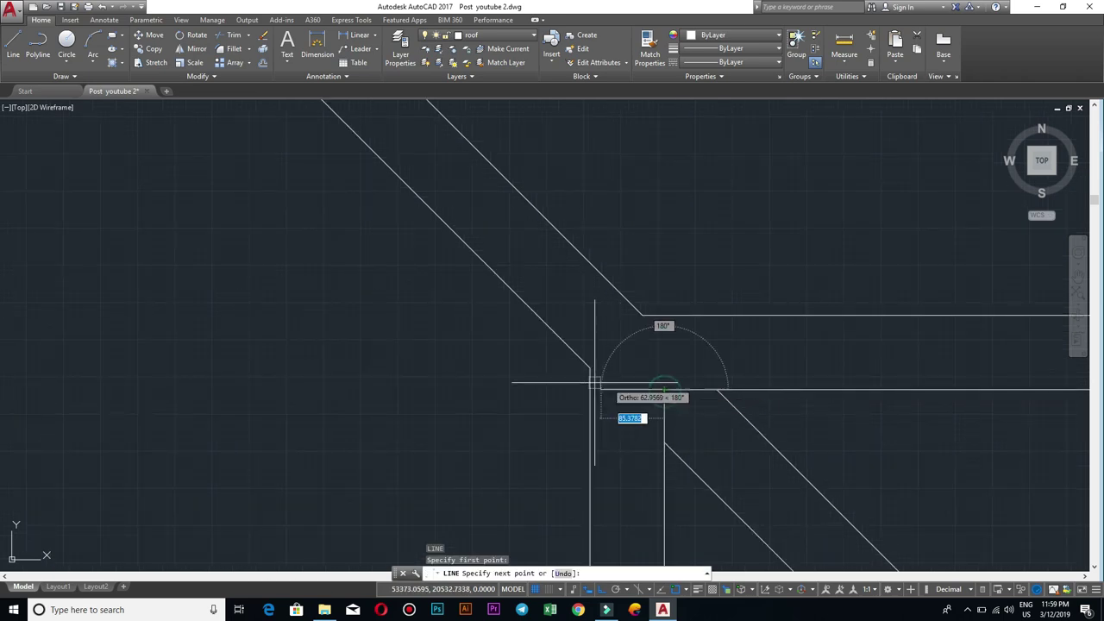
left_click(591, 388)
key("Escape")
scroll(669, 307, "down", 2)
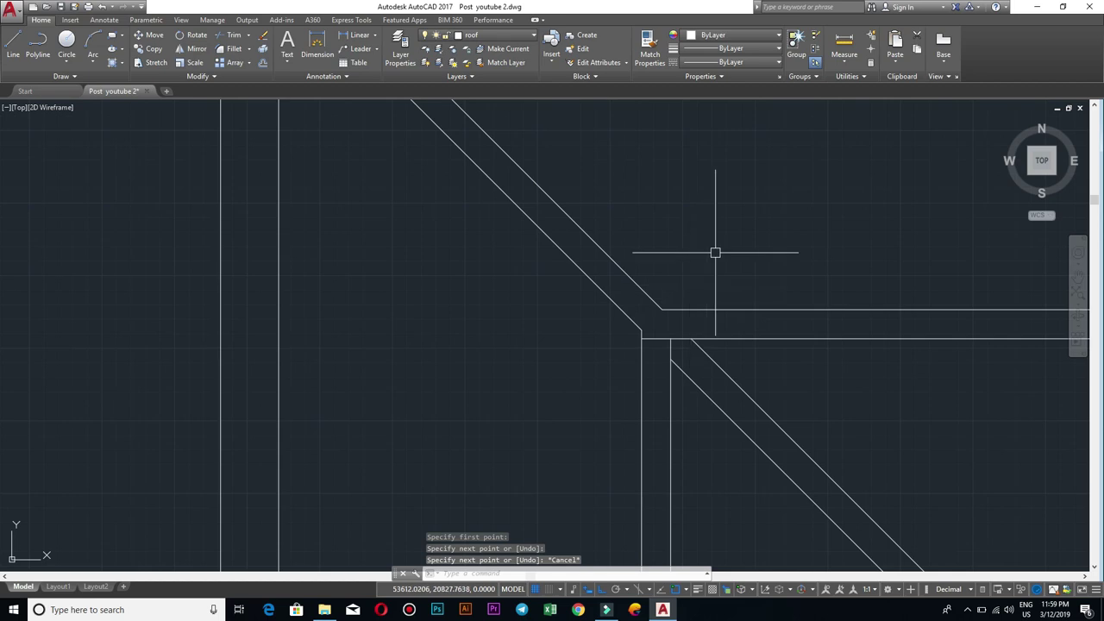
type("l")
key("Return")
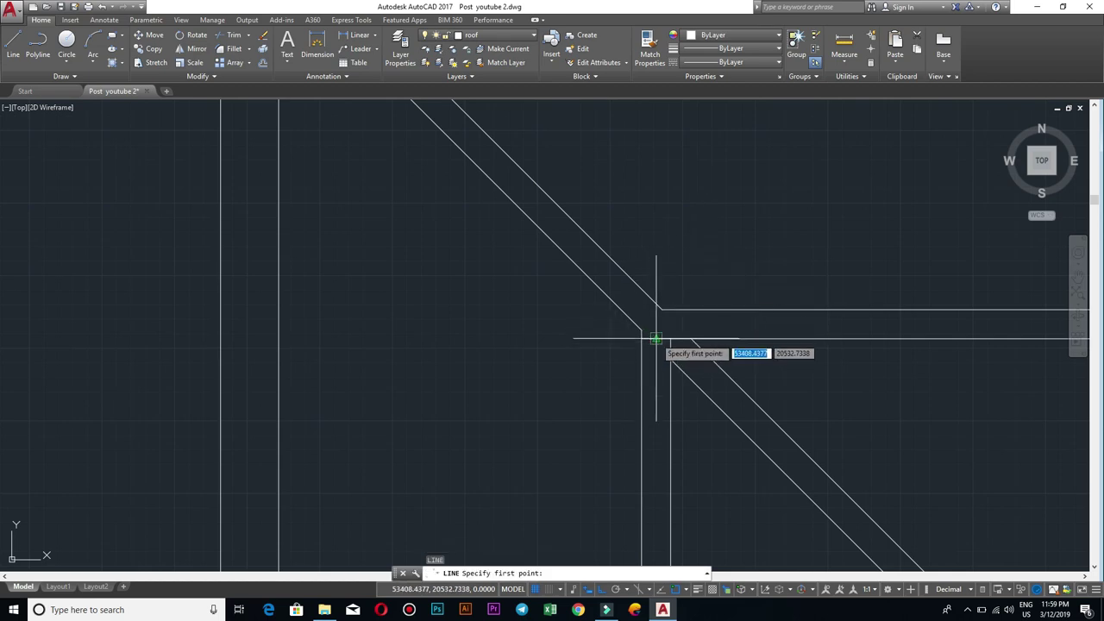
left_click(630, 337)
middle_click_drag(674, 176, 668, 388)
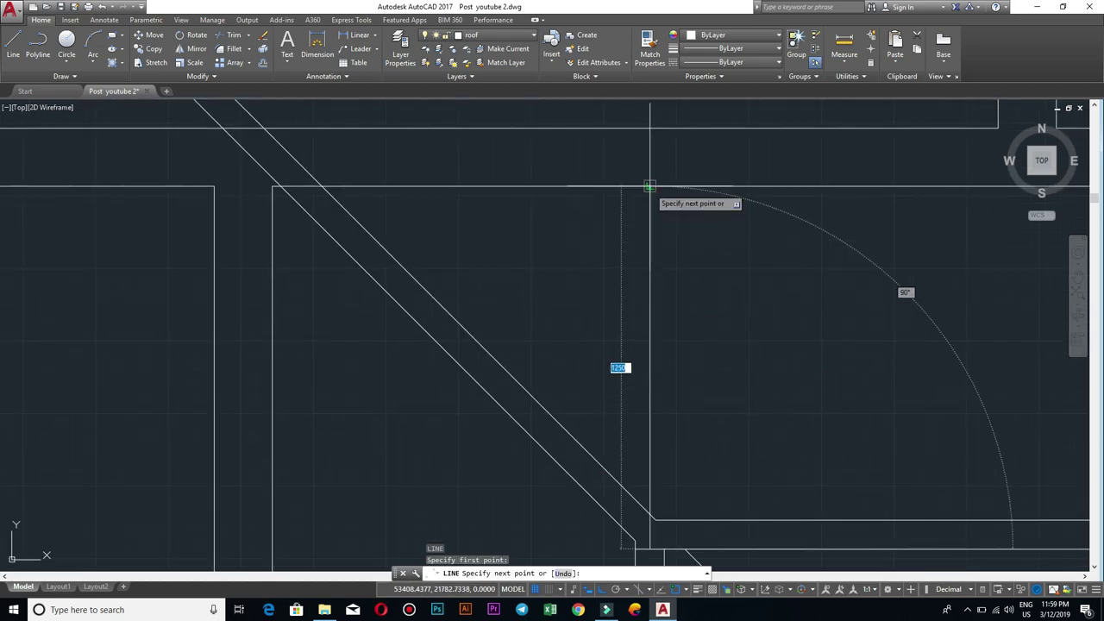
key("Escape")
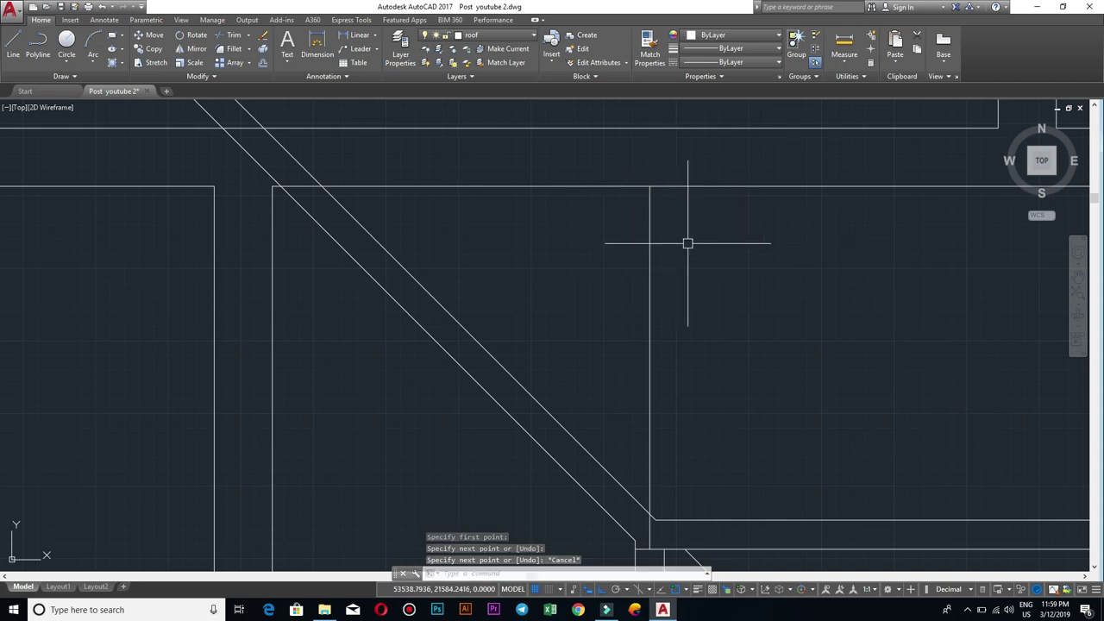
type("o")
Step: Offset the vertical line 100 to the left and erase the extra vertical line
key("Return")
type("100")
key("Return")
left_click(650, 288)
left_click(644, 321)
key("Escape")
scroll(667, 307, "down", 4)
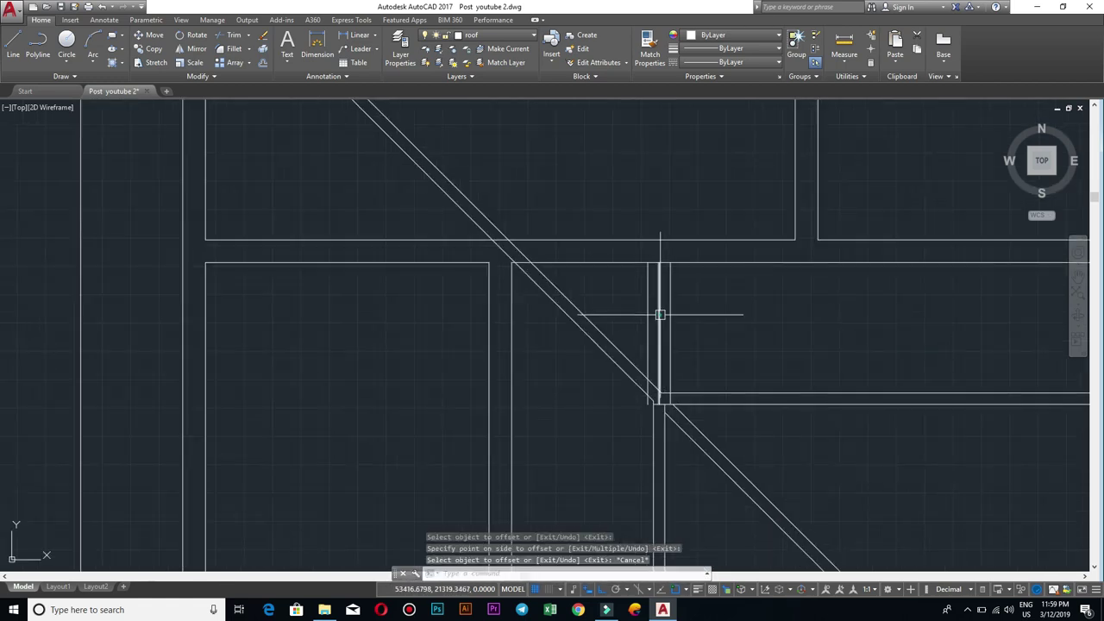
left_click(660, 314)
key("Return")
Step: Draw a 200-long line from the ridge corner and erase the short vertical there
scroll(695, 355, "up", 4)
scroll(716, 349, "up", 1)
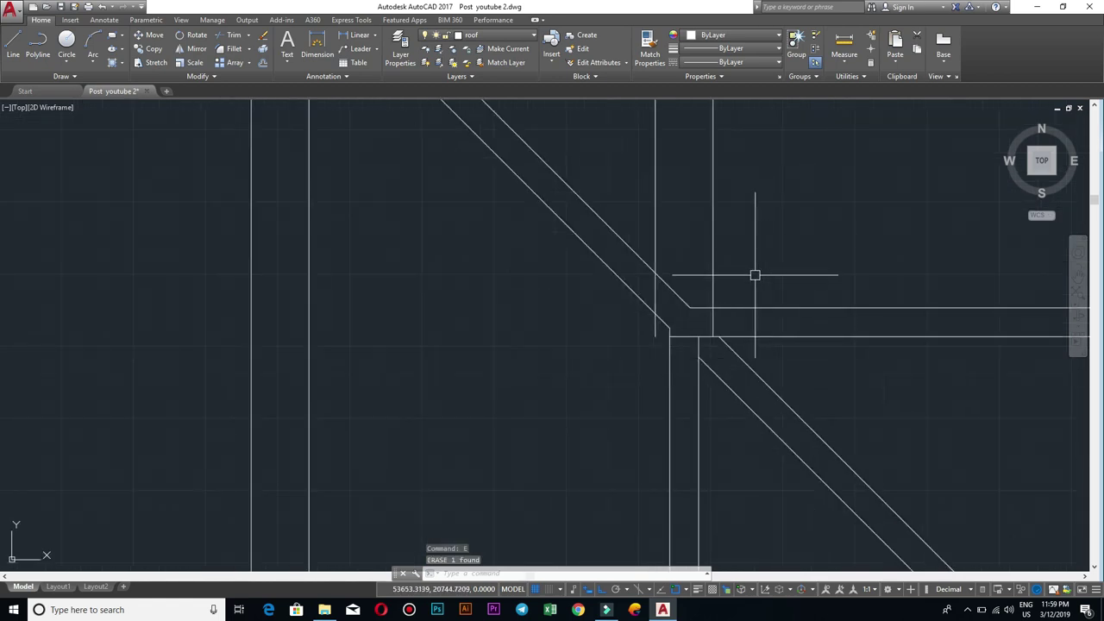
scroll(754, 274, "up", 2)
middle_click_drag(712, 379, 773, 278)
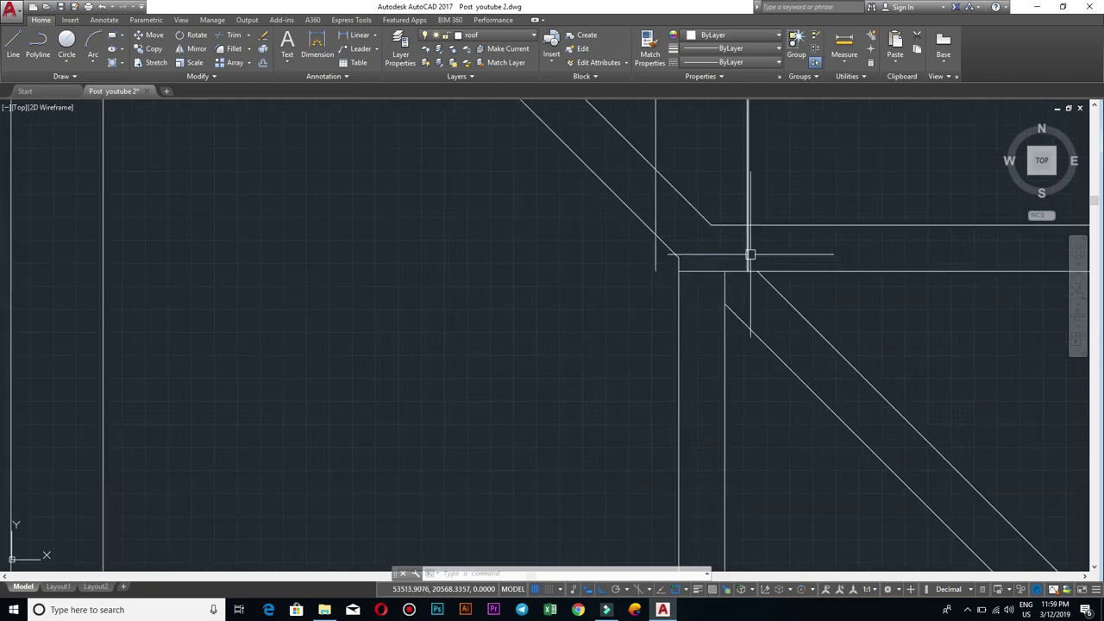
mouse_move(749, 255)
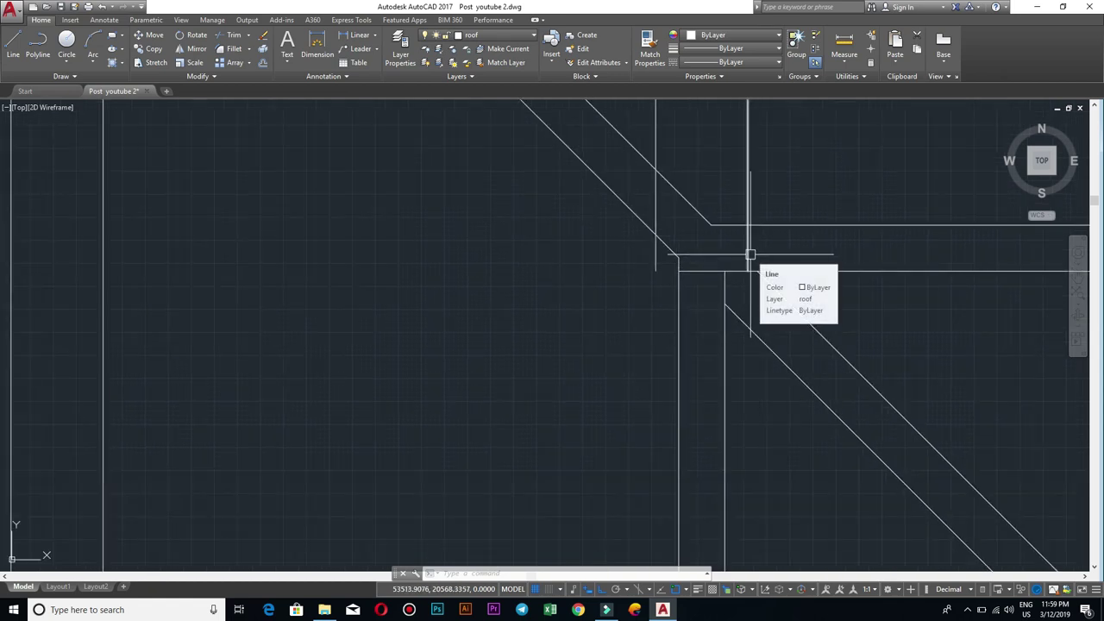
type("l")
key("Return")
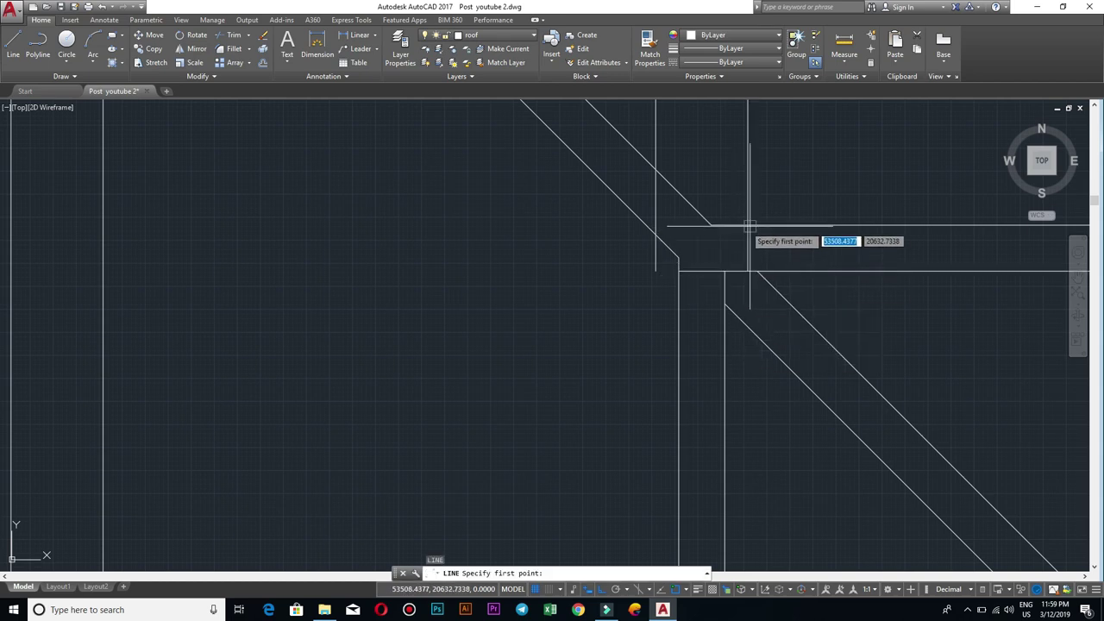
left_click(747, 226)
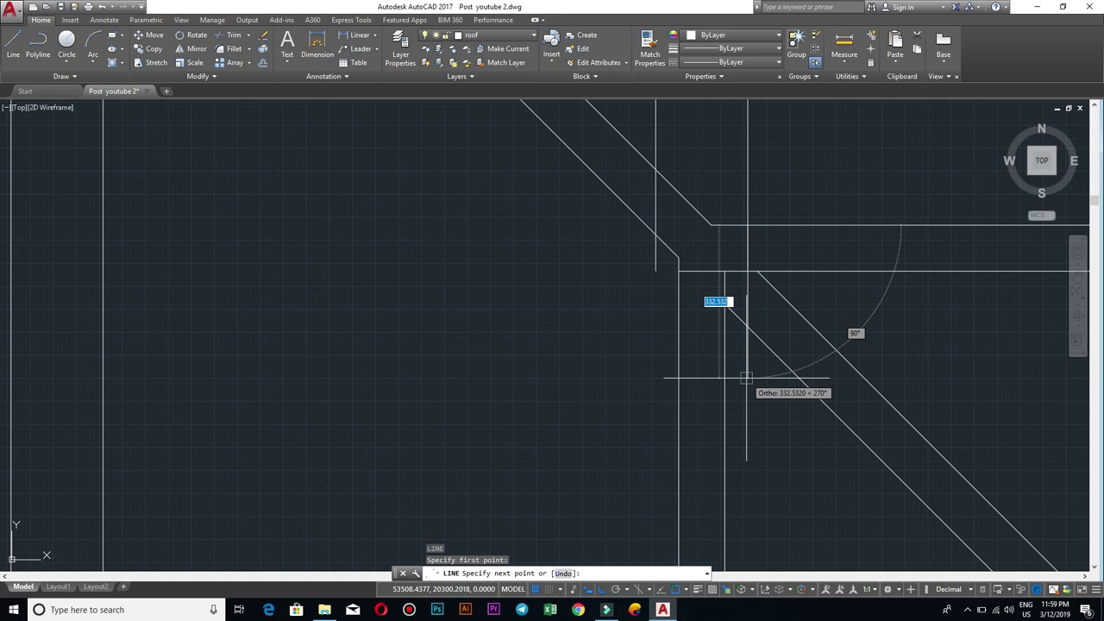
type("200")
key("Return")
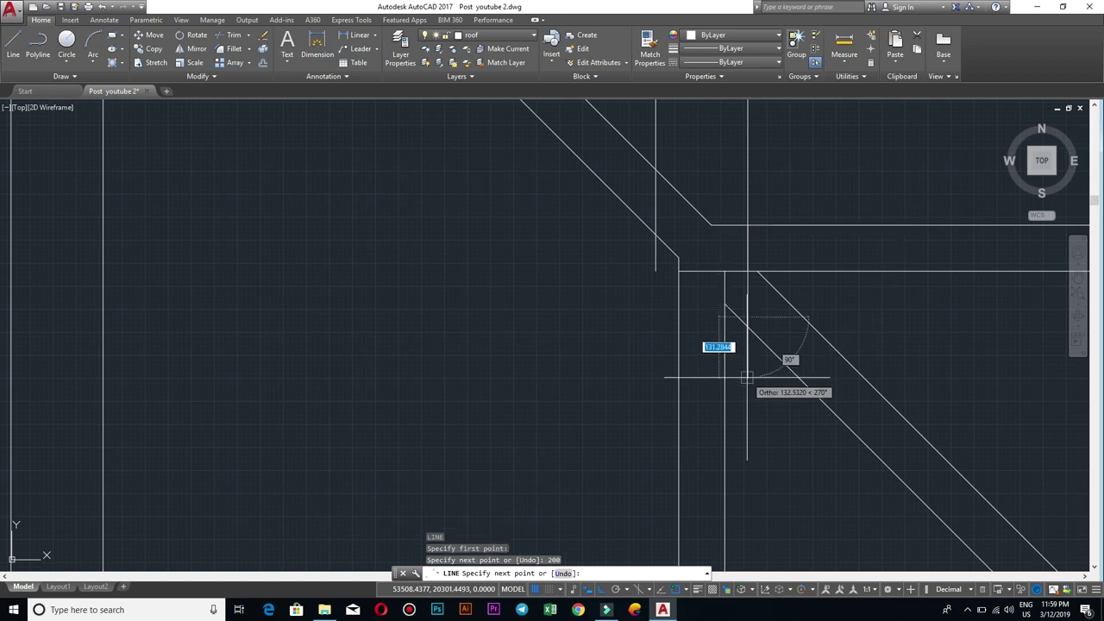
left_click(619, 317)
key("Escape")
left_click(748, 296)
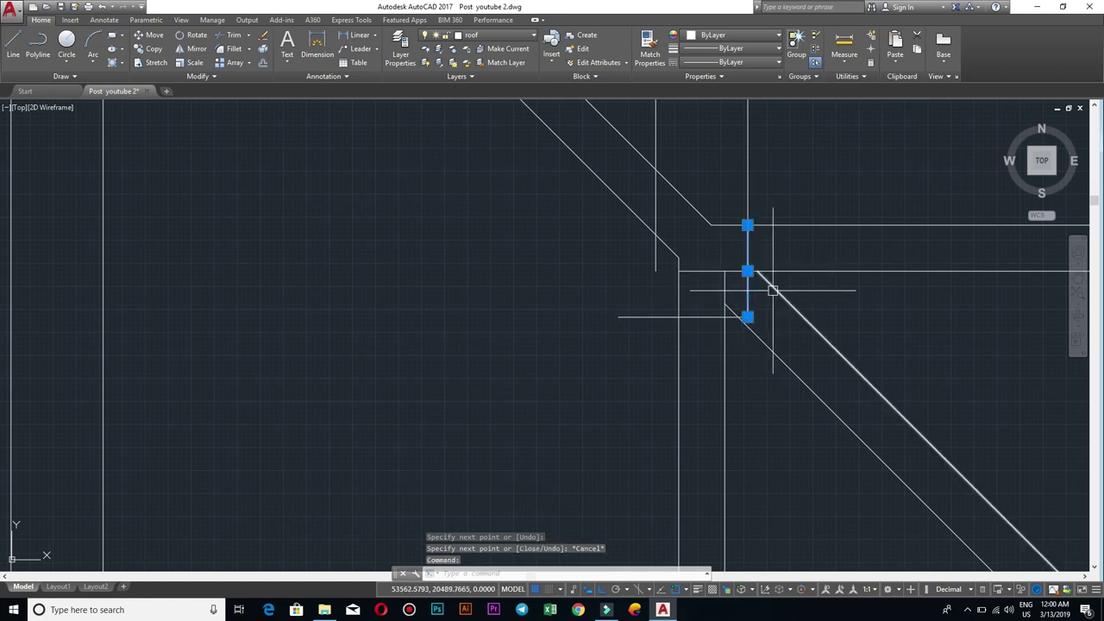
type("e")
key("Return")
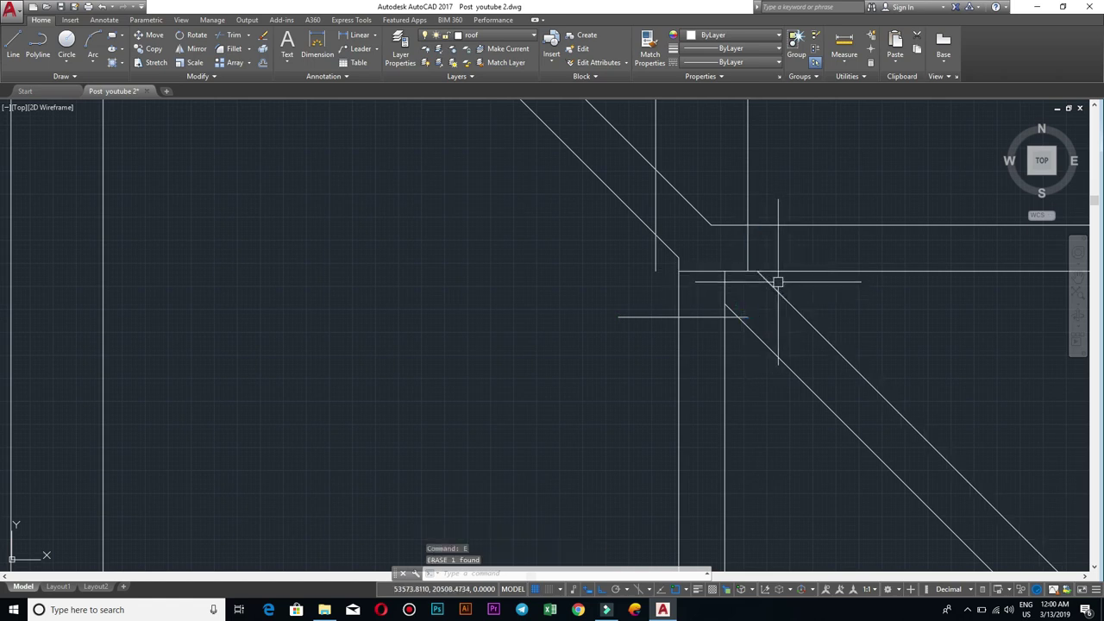
Step: Extend the vertical line down to the horizontal line, then start TRIM
type("x")
key("Return")
key("Return")
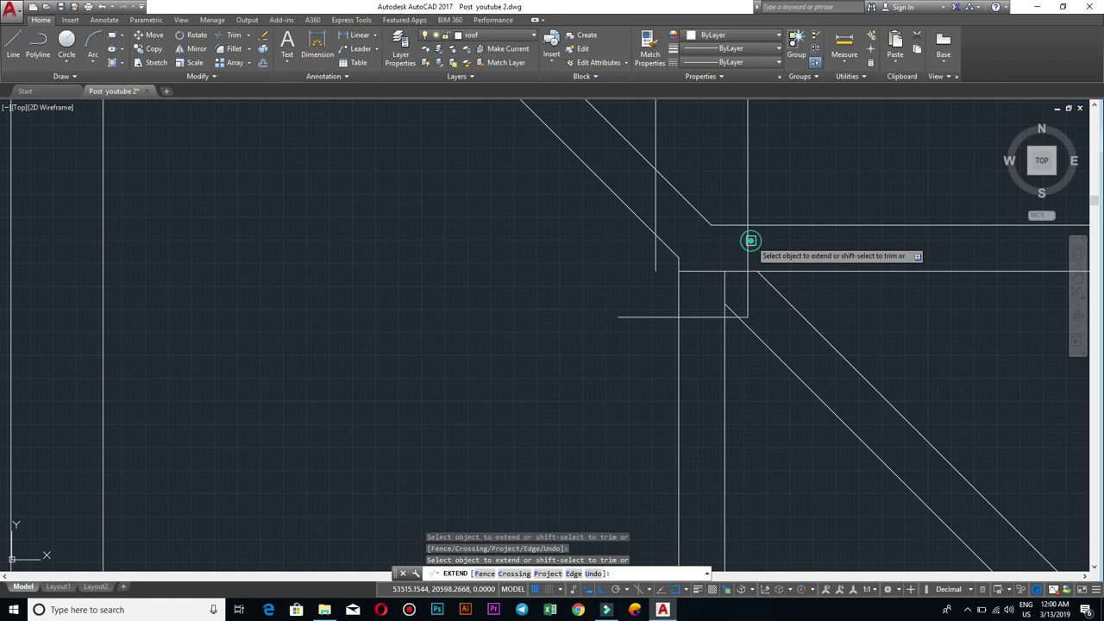
left_click(655, 216)
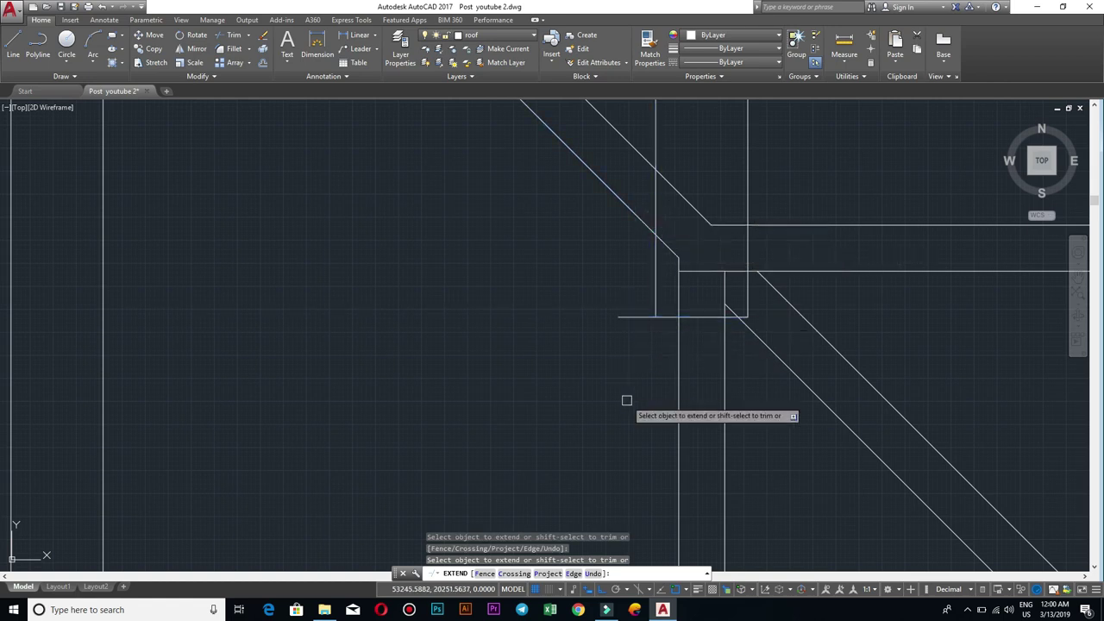
key("Escape")
type("tr")
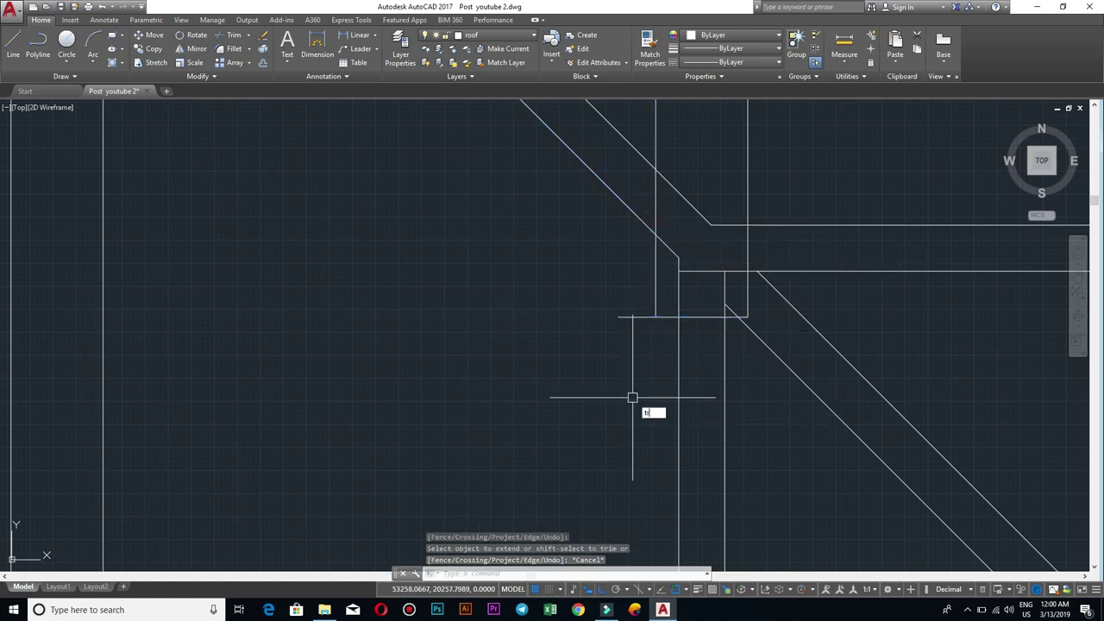
key("Return")
key("Return")
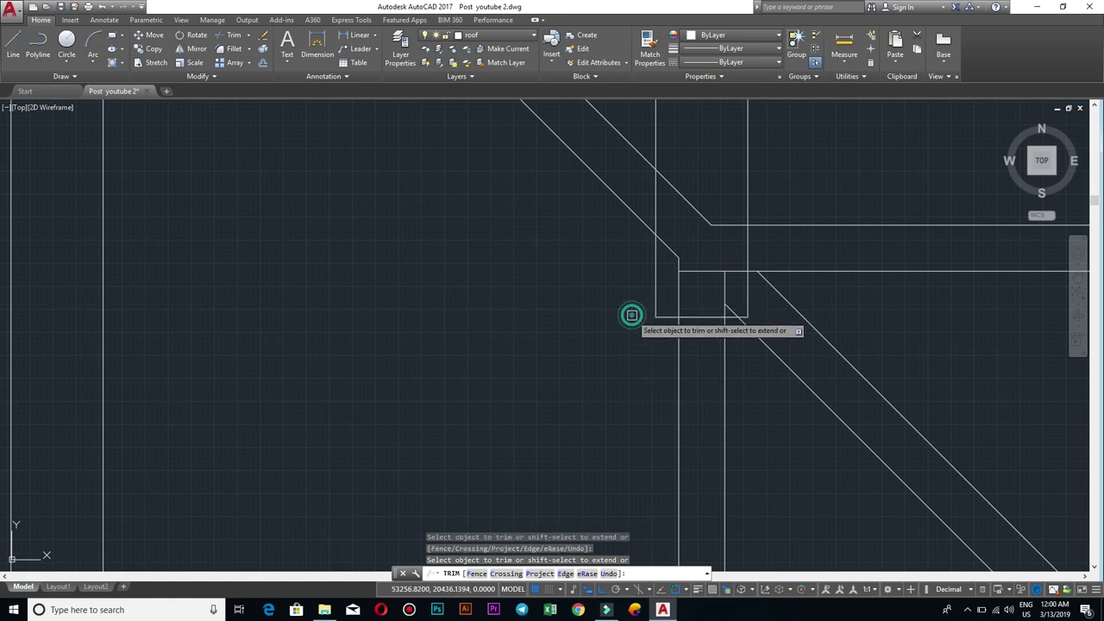
scroll(638, 328, "down", 4)
Step: Trim off the overhanging segment at the small ridge-hip corner and zoom out to check
left_click(685, 301)
scroll(686, 302, "down", 1)
scroll(686, 302, "down", 2)
scroll(685, 302, "up", 2)
scroll(653, 276, "down", 1)
scroll(656, 298, "down", 1)
scroll(655, 290, "up", 2)
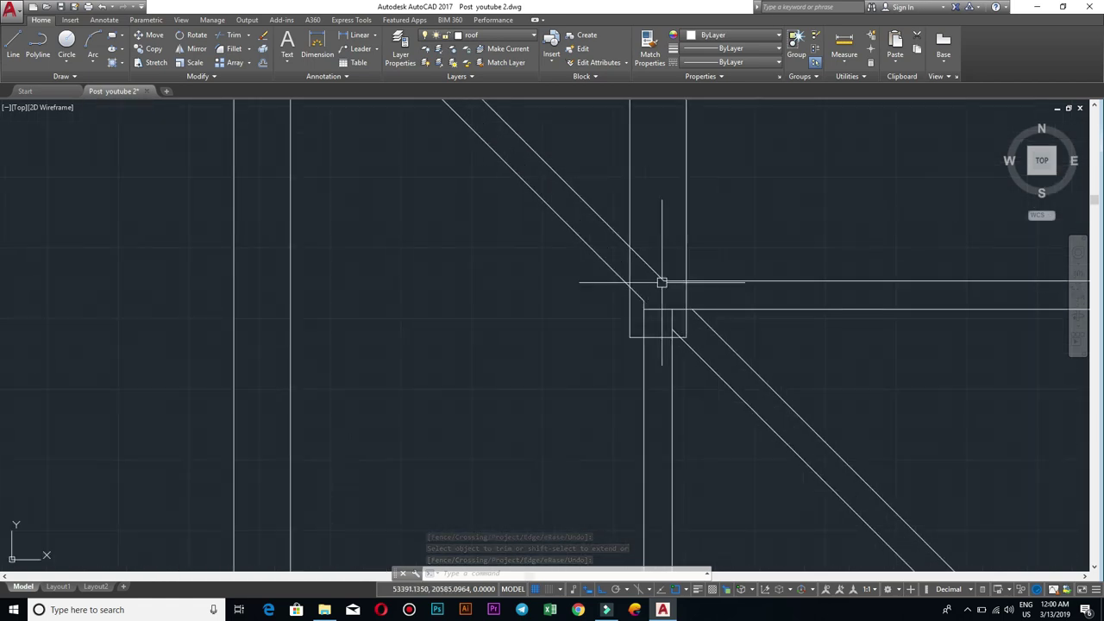
scroll(688, 250, "down", 1)
scroll(673, 271, "down", 1)
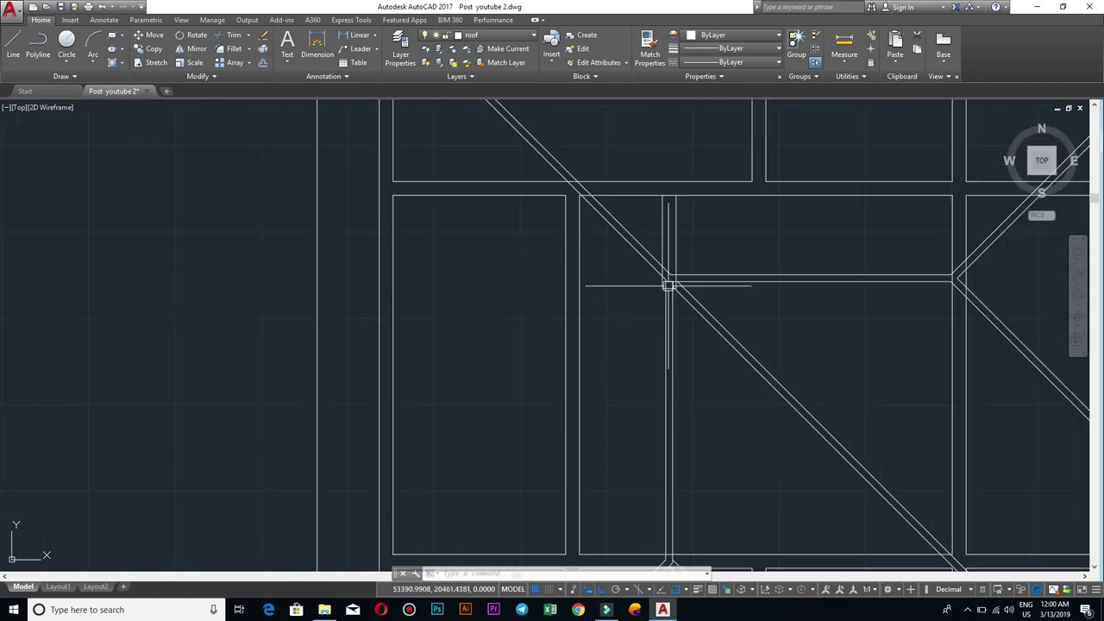
scroll(678, 289, "down", 1)
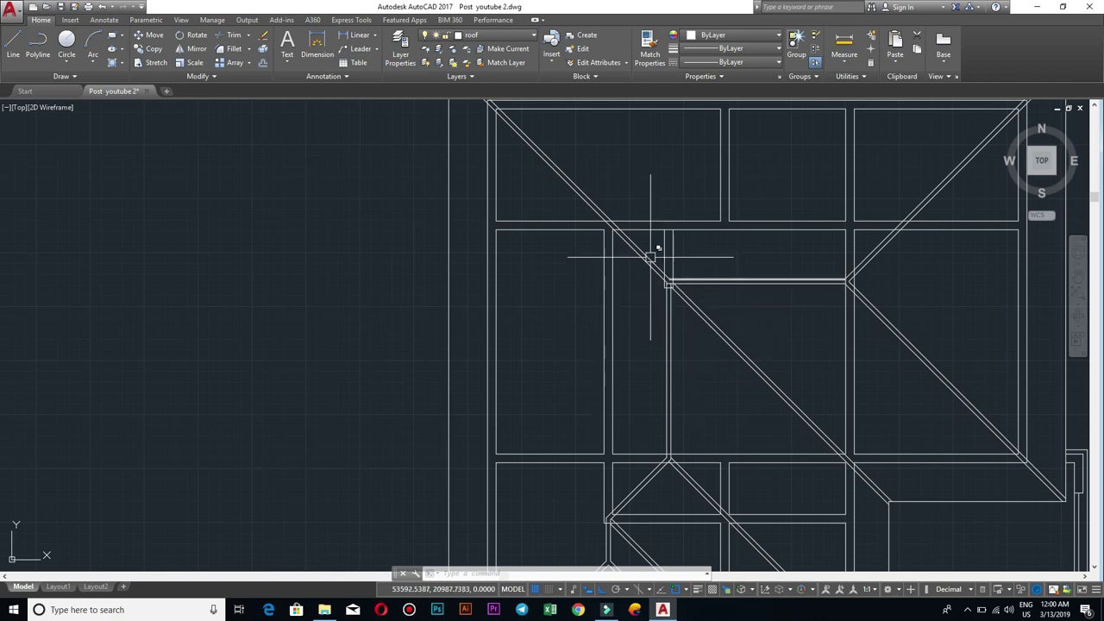
scroll(660, 289, "up", 3)
scroll(717, 207, "down", 1)
scroll(725, 220, "down", 2)
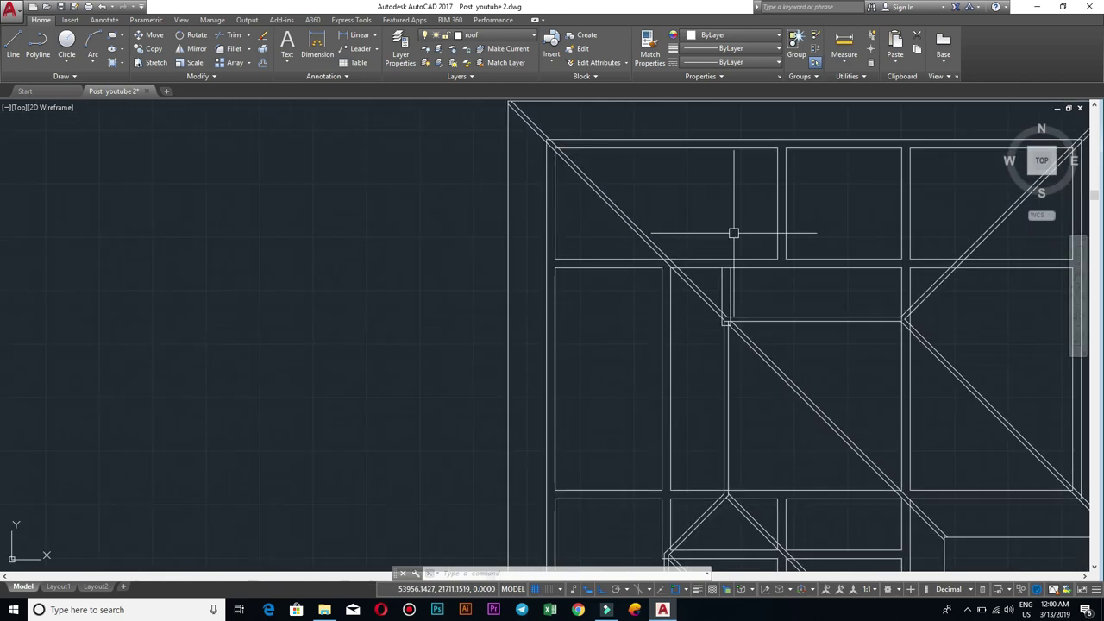
scroll(742, 267, "down", 1)
scroll(723, 329, "up", 1)
scroll(747, 315, "up", 2)
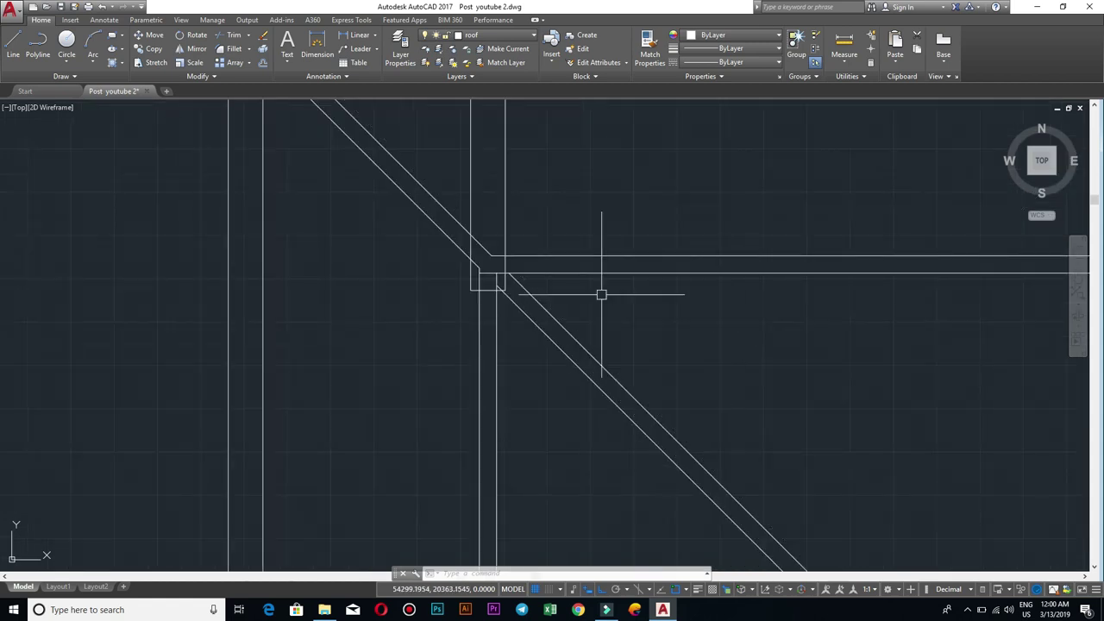
scroll(598, 293, "up", 1)
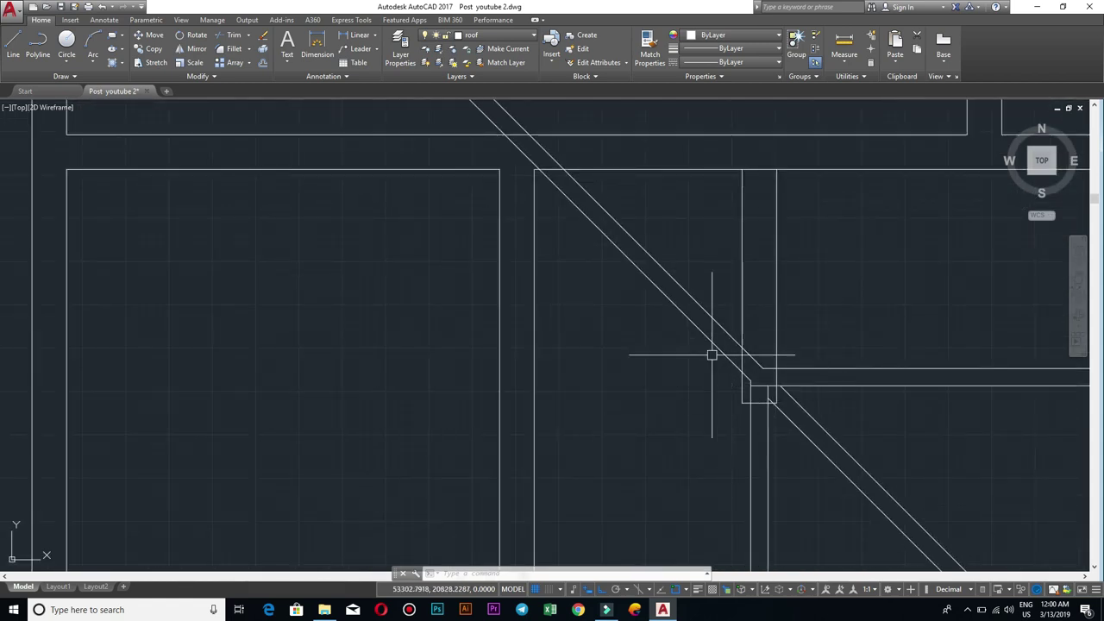
scroll(836, 351, "down", 2)
scroll(837, 346, "down", 2)
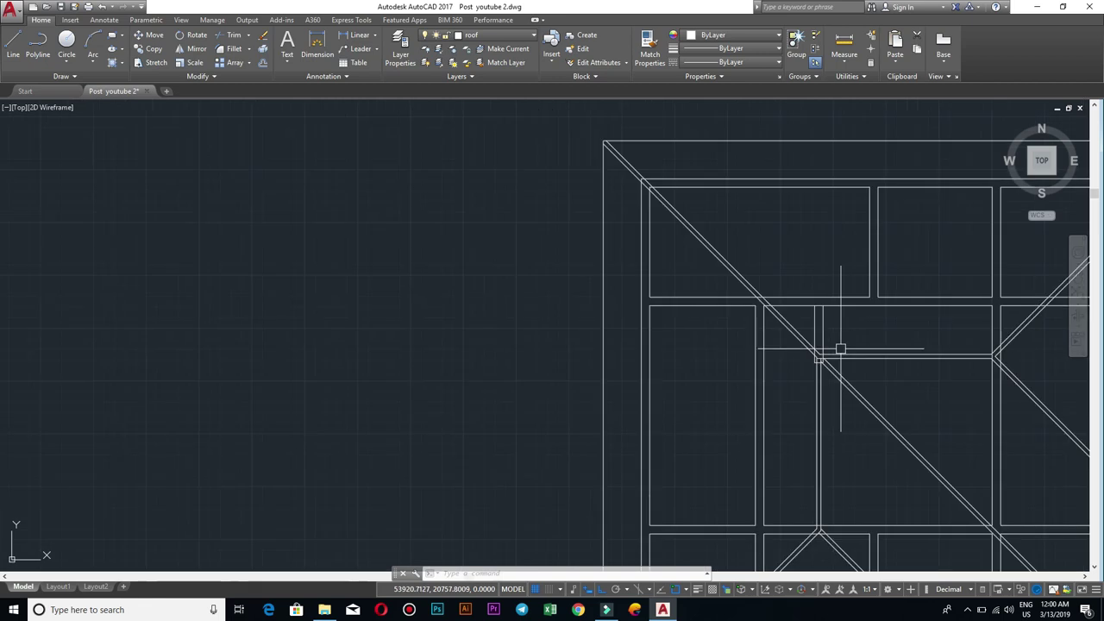
scroll(820, 360, "up", 3)
scroll(877, 363, "down", 3)
Step: Pan and zoom around the roof plan to inspect the doubled hips and inner ridge
middle_click_drag(893, 377, 890, 380)
scroll(863, 371, "up", 2)
scroll(897, 367, "up", 2)
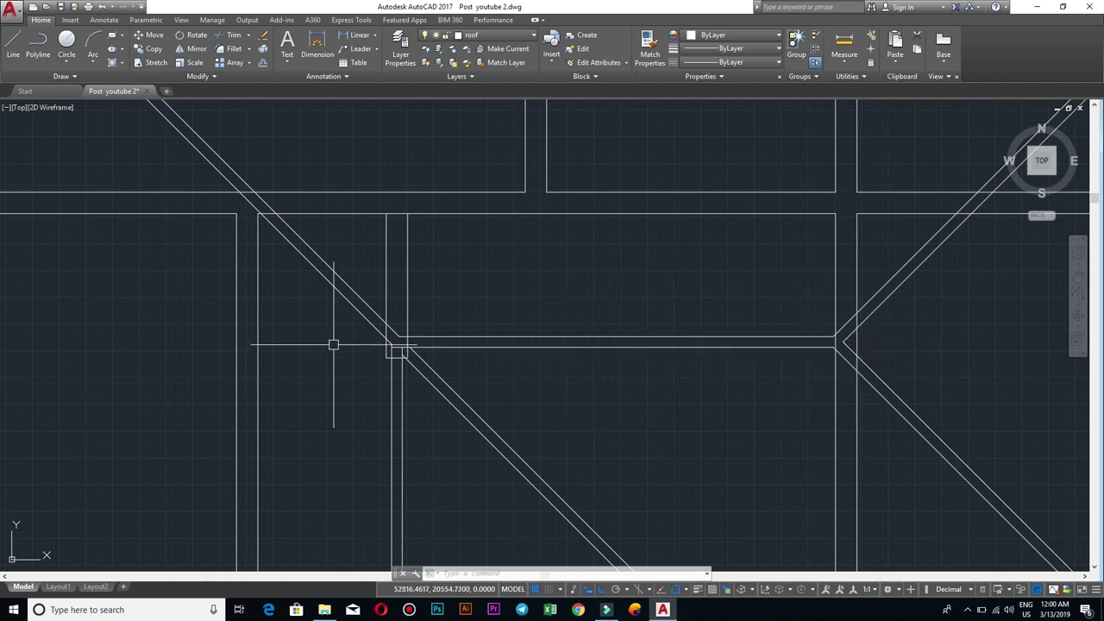
scroll(333, 345, "down", 2)
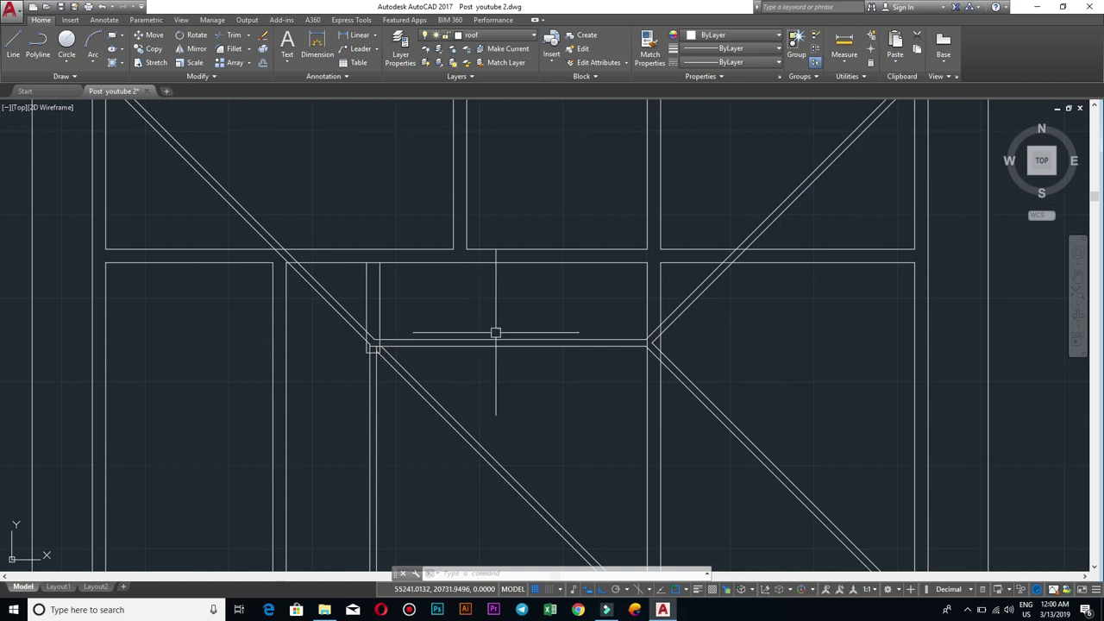
scroll(733, 327, "down", 4)
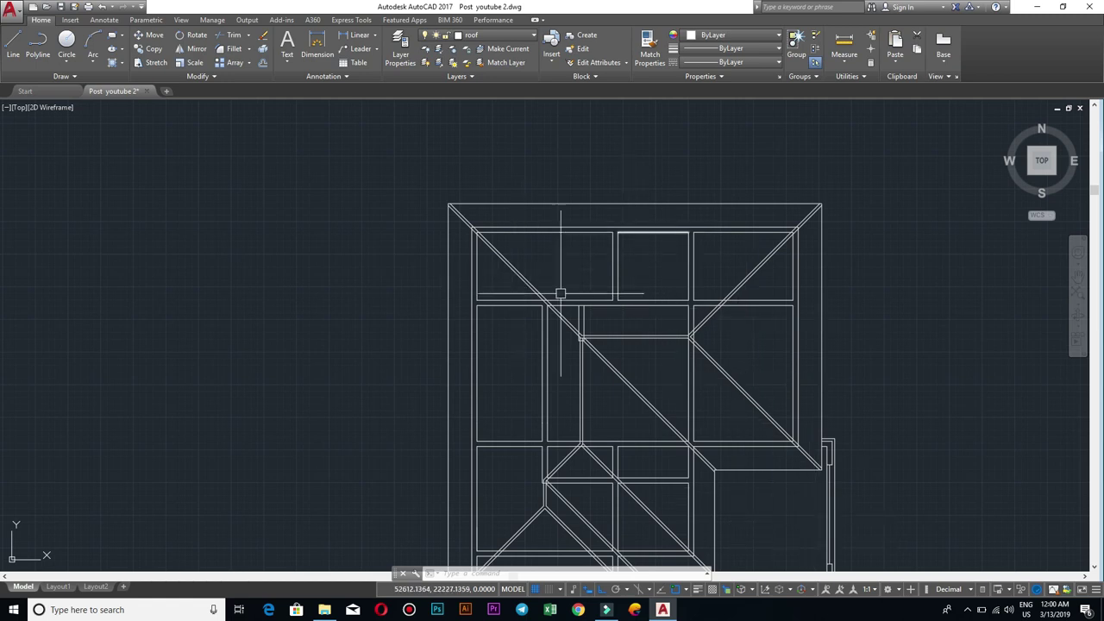
scroll(561, 294, "down", 3)
scroll(592, 338, "down", 1)
scroll(592, 324, "up", 3)
scroll(621, 330, "up", 2)
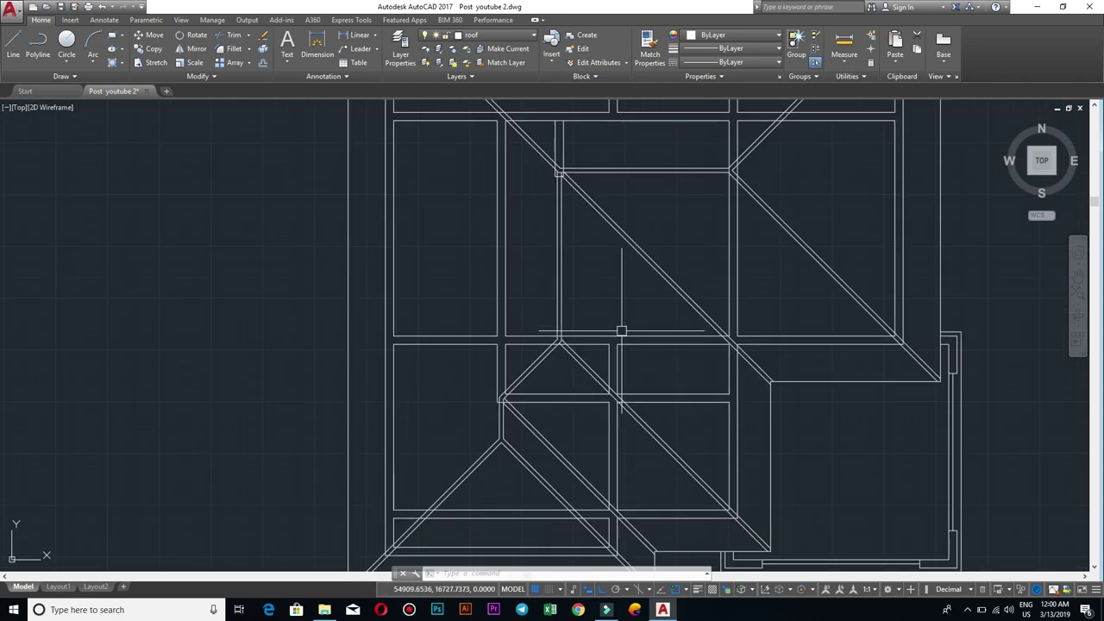
scroll(608, 296, "down", 2)
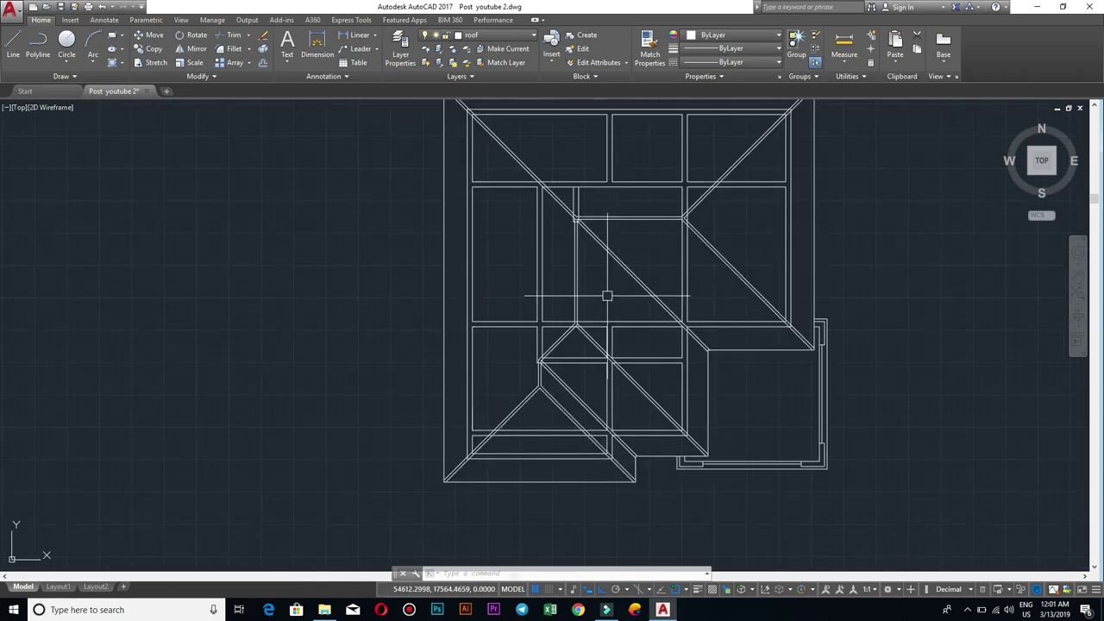
middle_click_drag(631, 228, 632, 239)
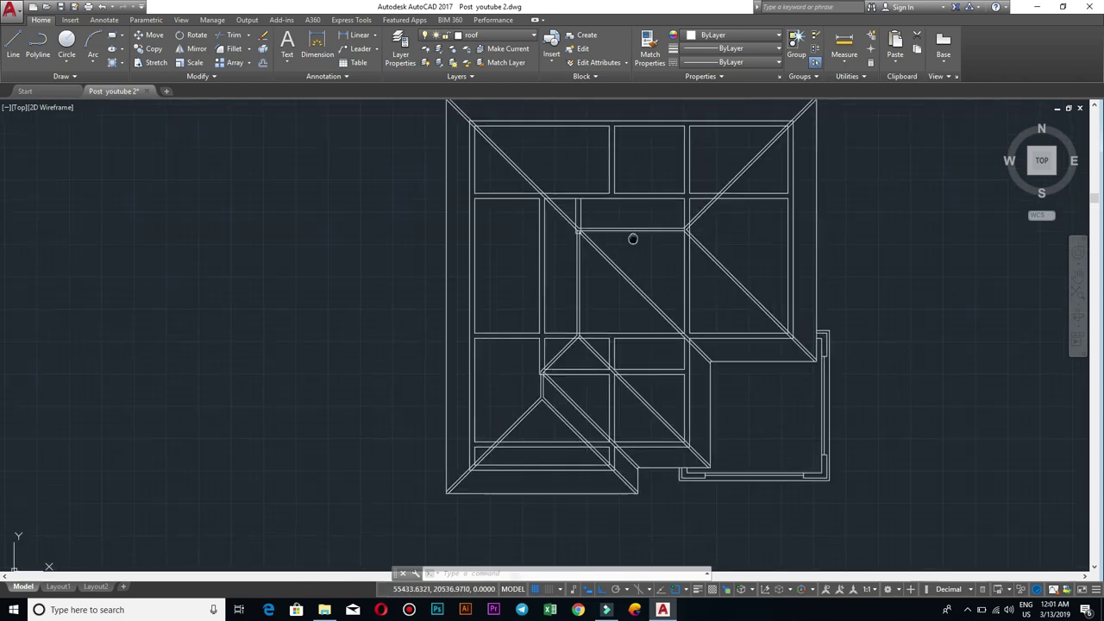
scroll(641, 267, "down", 2)
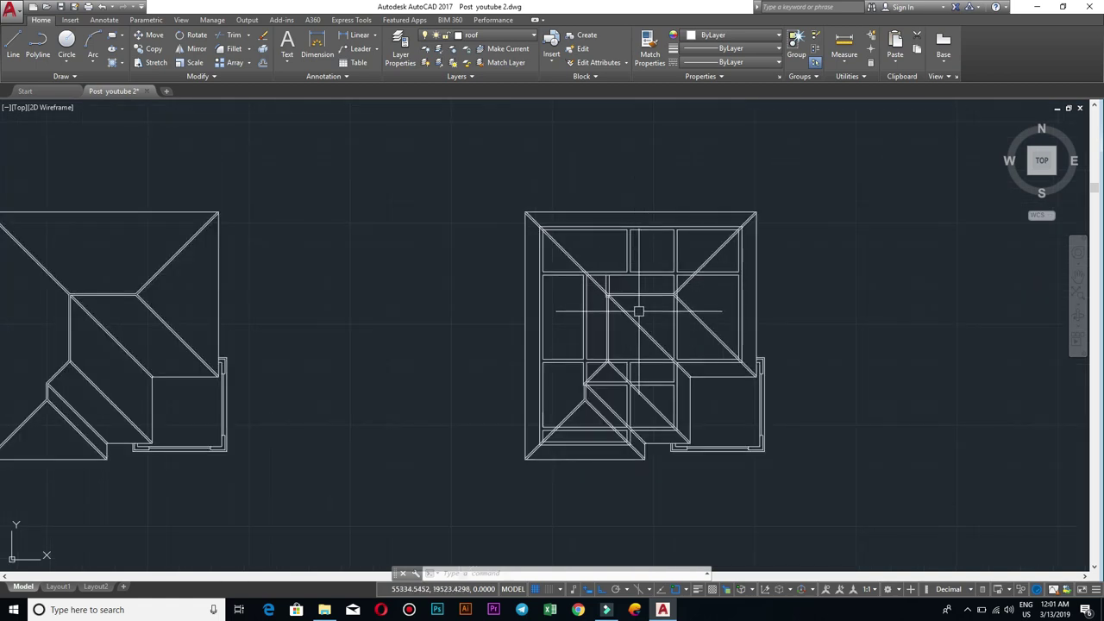
Step: Review the layer list, selecting Layer7 and dismissing the current-layer-off warning
type("LAYER")
key("Return")
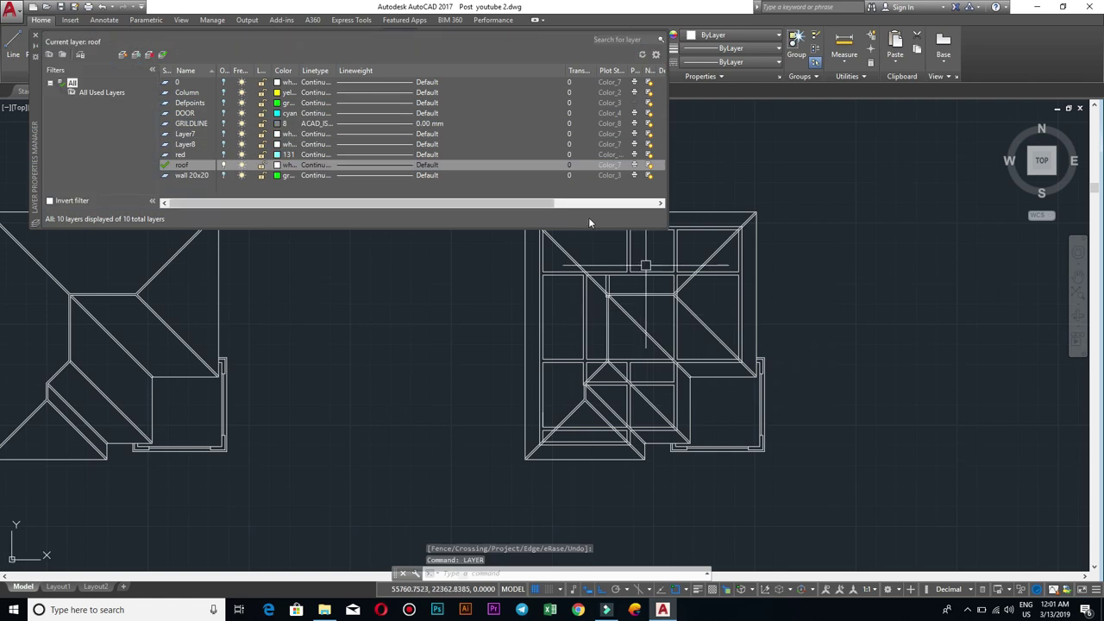
left_click(193, 133)
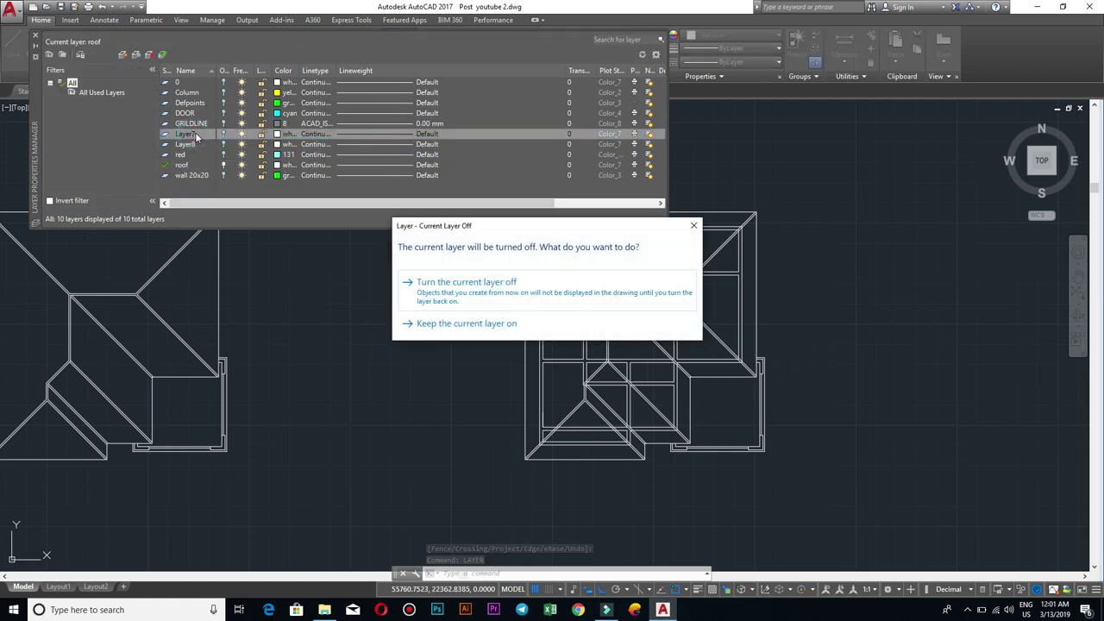
left_click(692, 227)
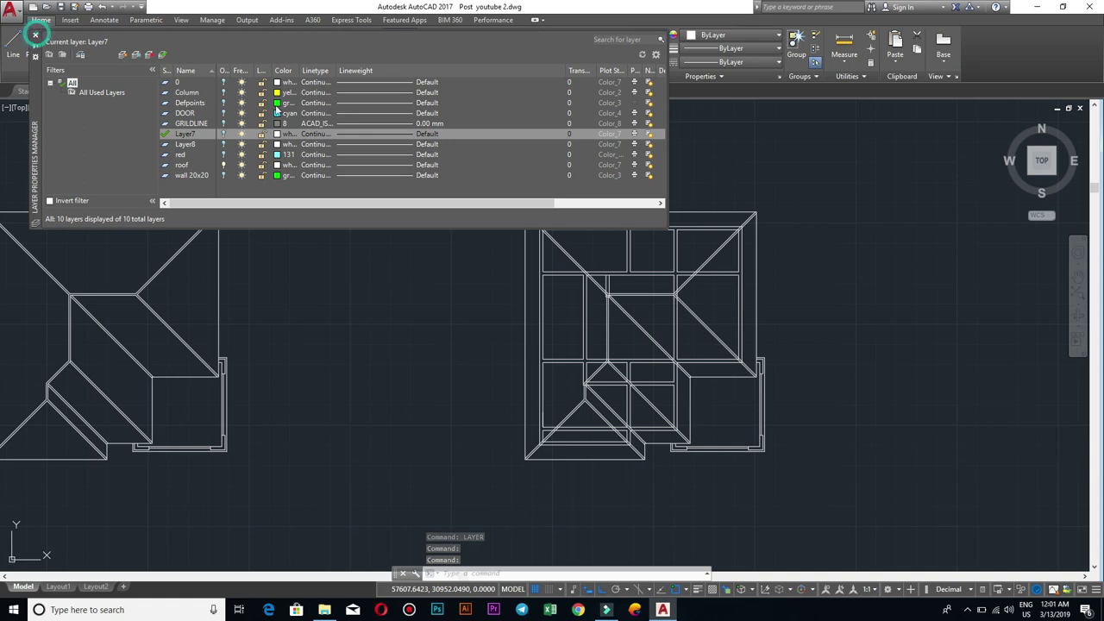
left_click(35, 35)
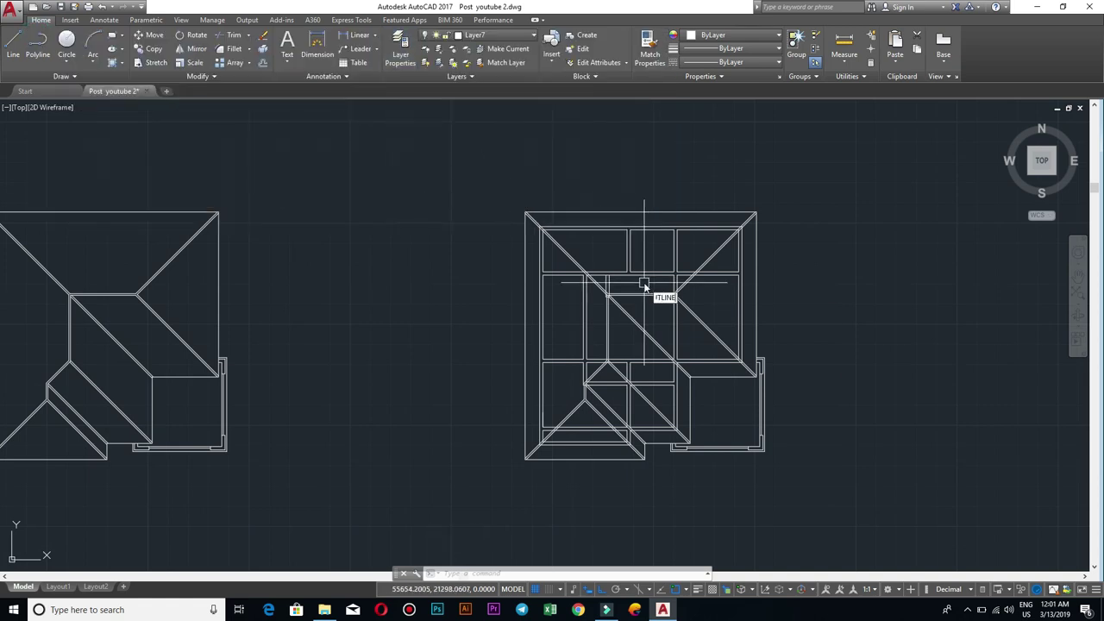
type("LAYON")
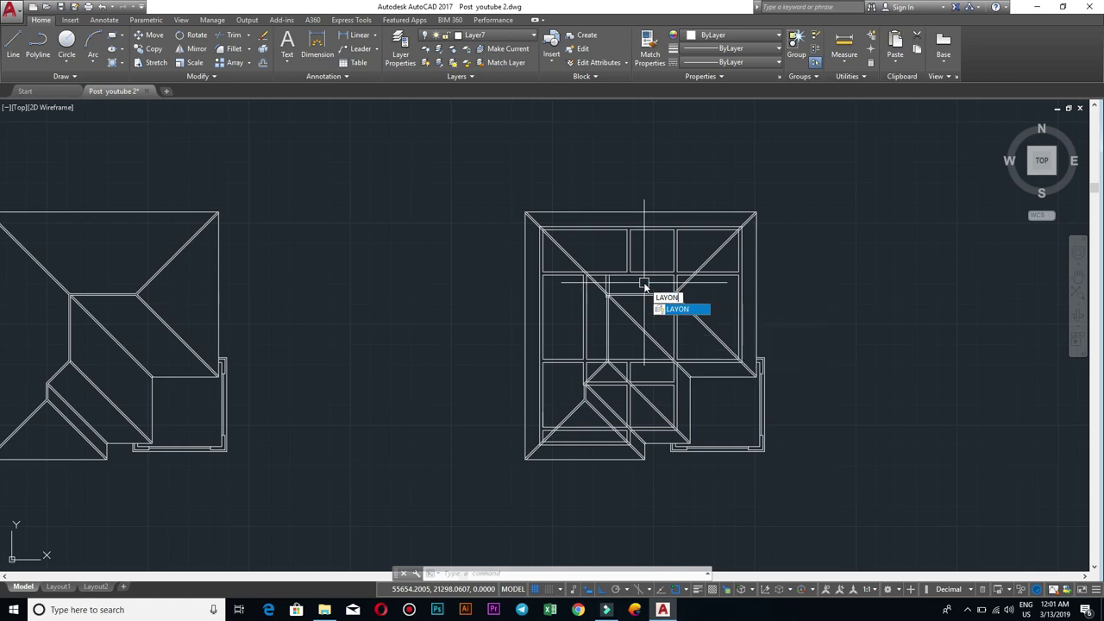
Step: Turn all layers back on so hatching, gridlines and dimensions reappear
key("Return")
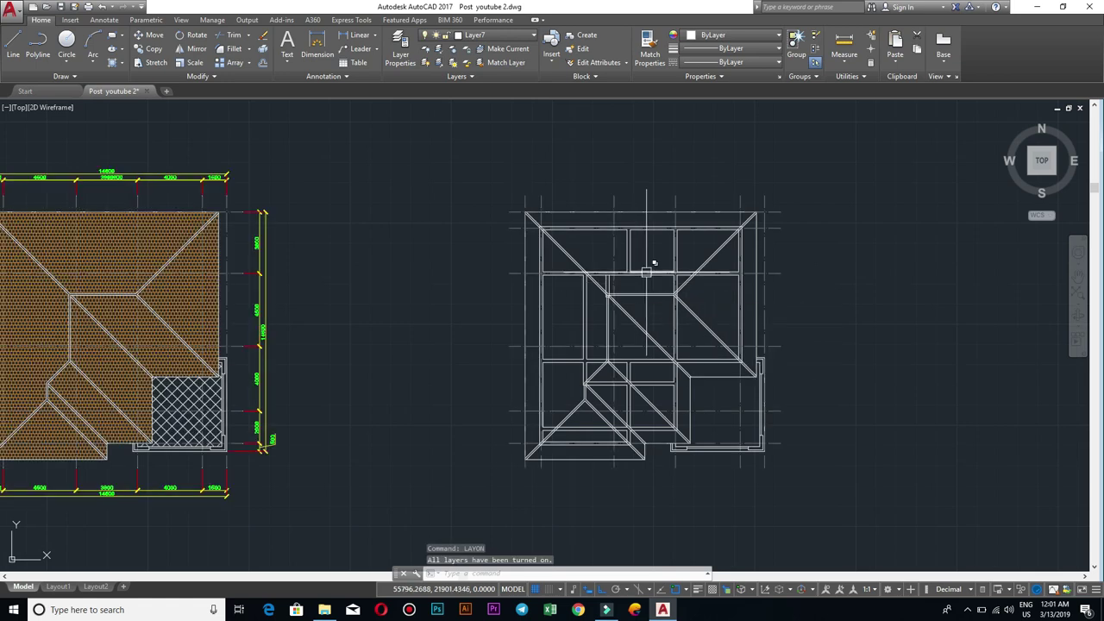
scroll(616, 217, "up", 3)
scroll(616, 216, "up", 4)
scroll(616, 217, "down", 7)
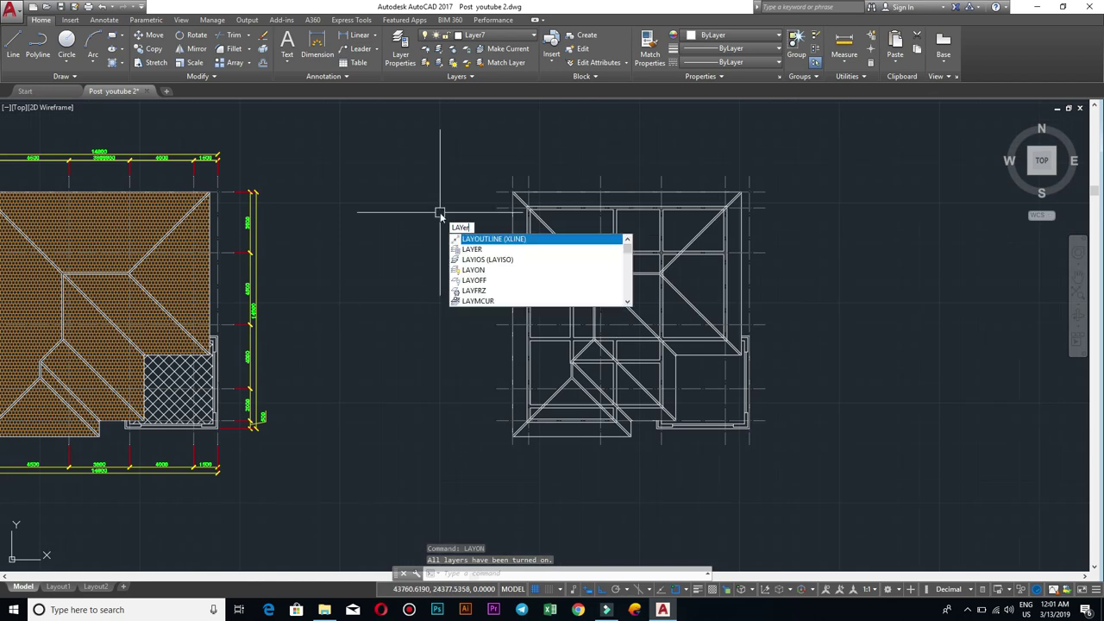
Step: Change the REC 200x200 layer's colour to 240 red in the layer list
key("Return")
left_click(195, 136)
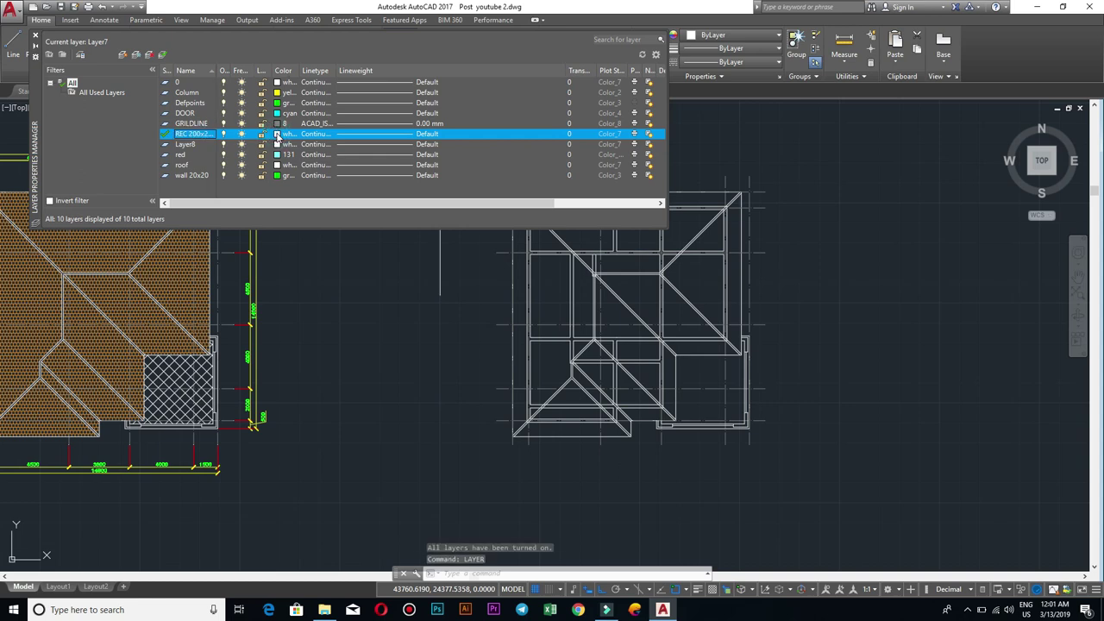
left_click(277, 134)
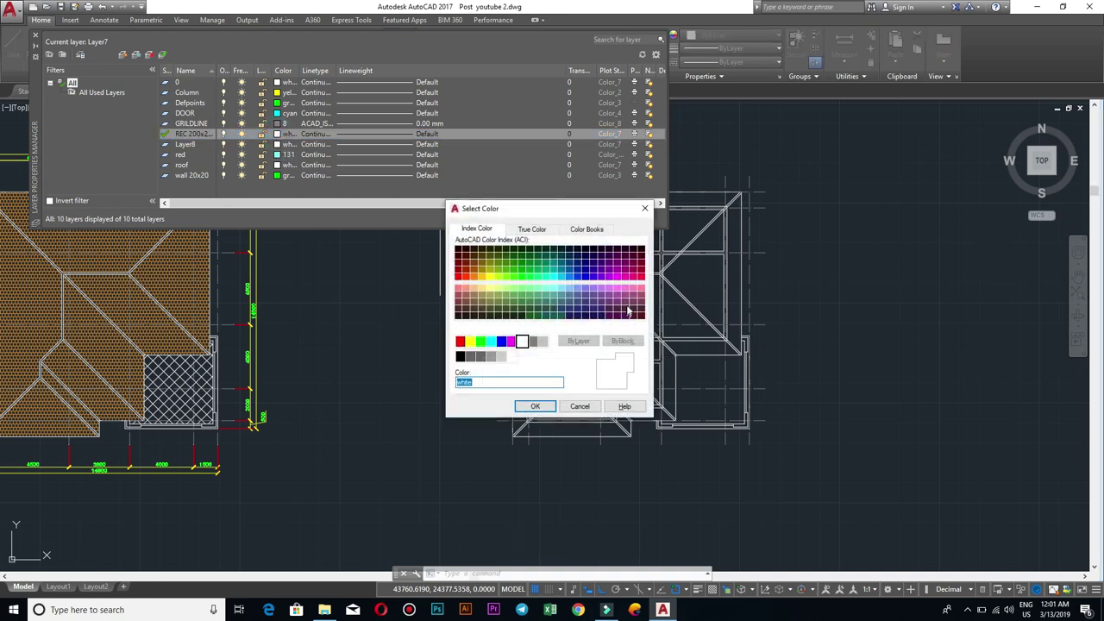
left_click(539, 407)
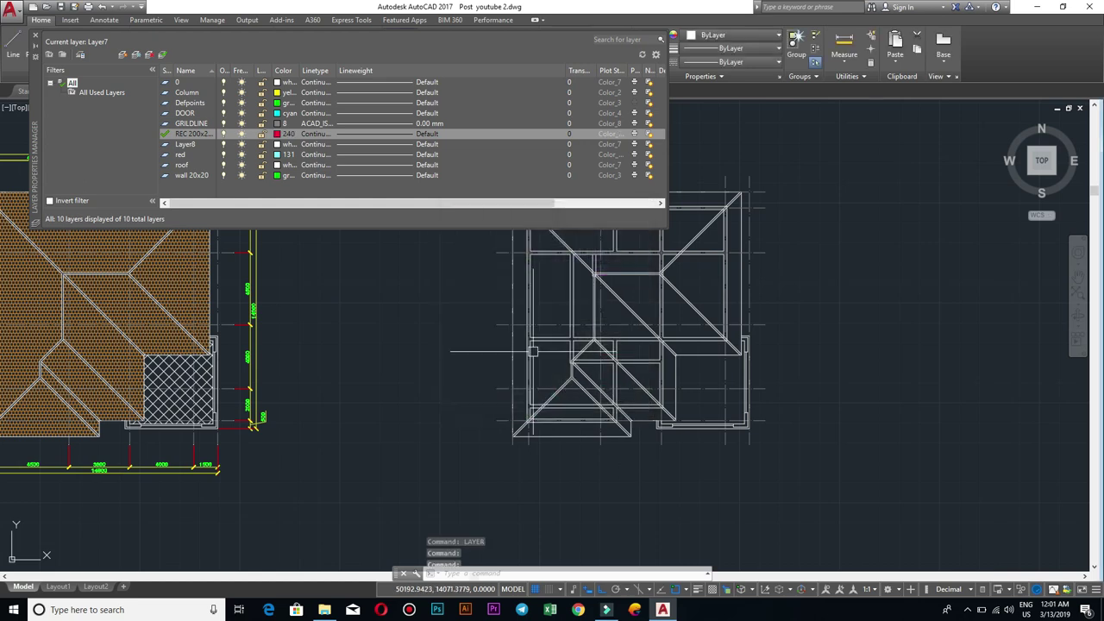
left_click(34, 36)
Step: Isolate the roof layer with LAYISO by picking a roof line, hiding all other layers
scroll(562, 271, "up", 3)
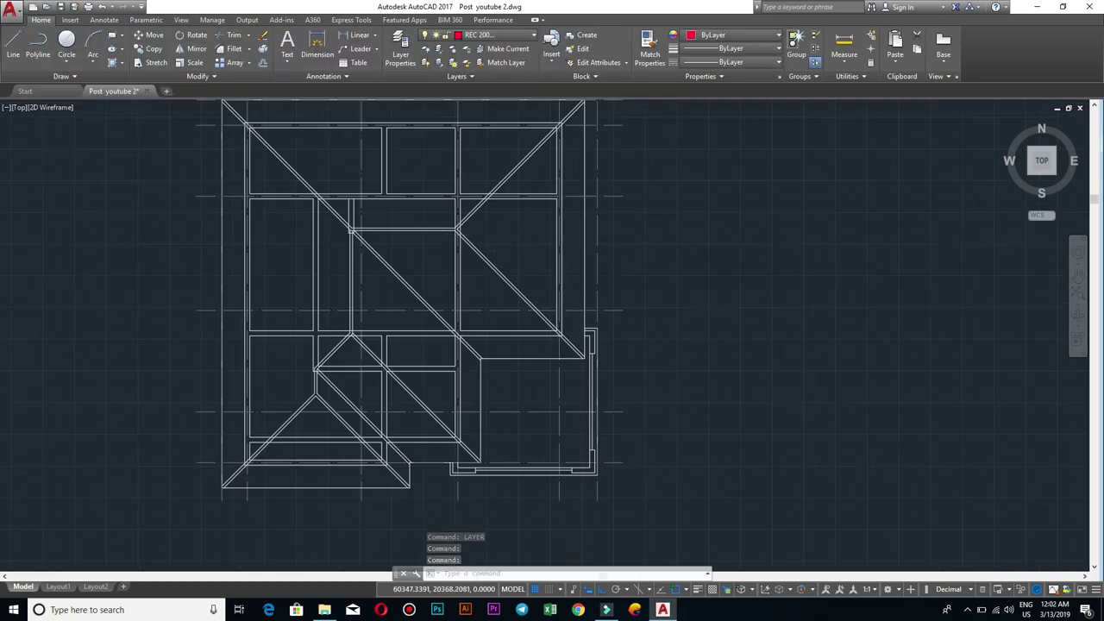
scroll(527, 234, "up", 3)
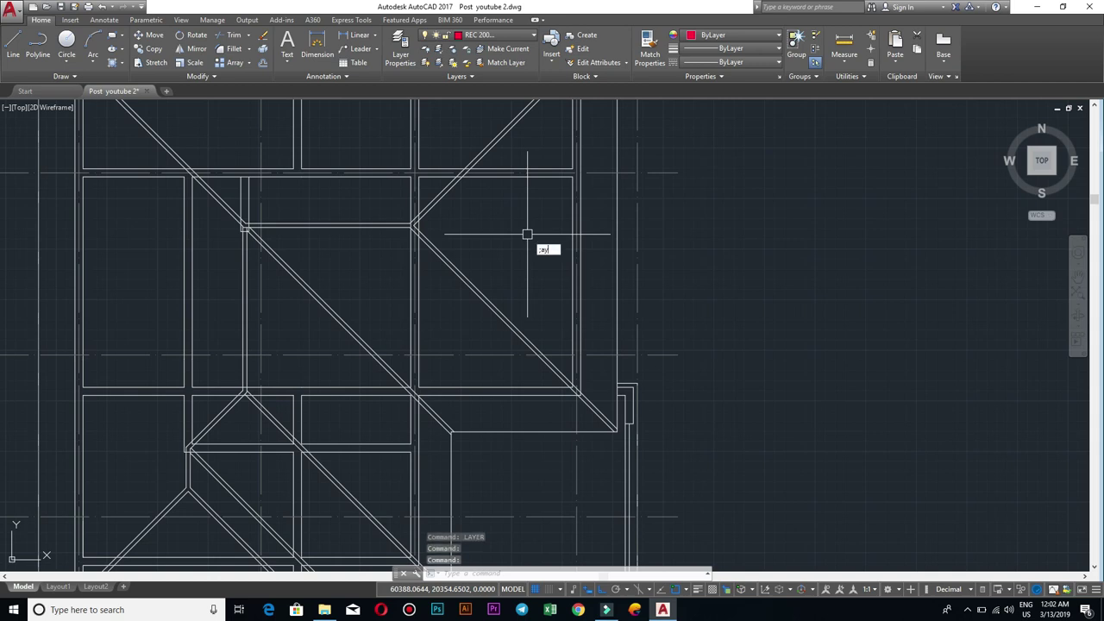
key("BackSpace")
key("BackSpace")
type("i")
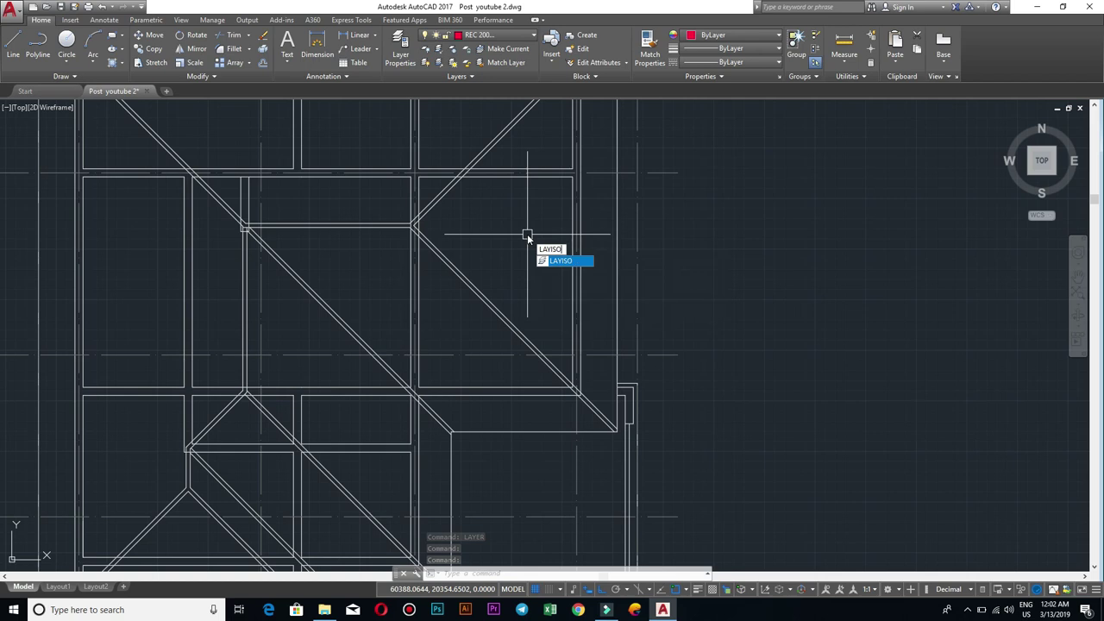
key("Return")
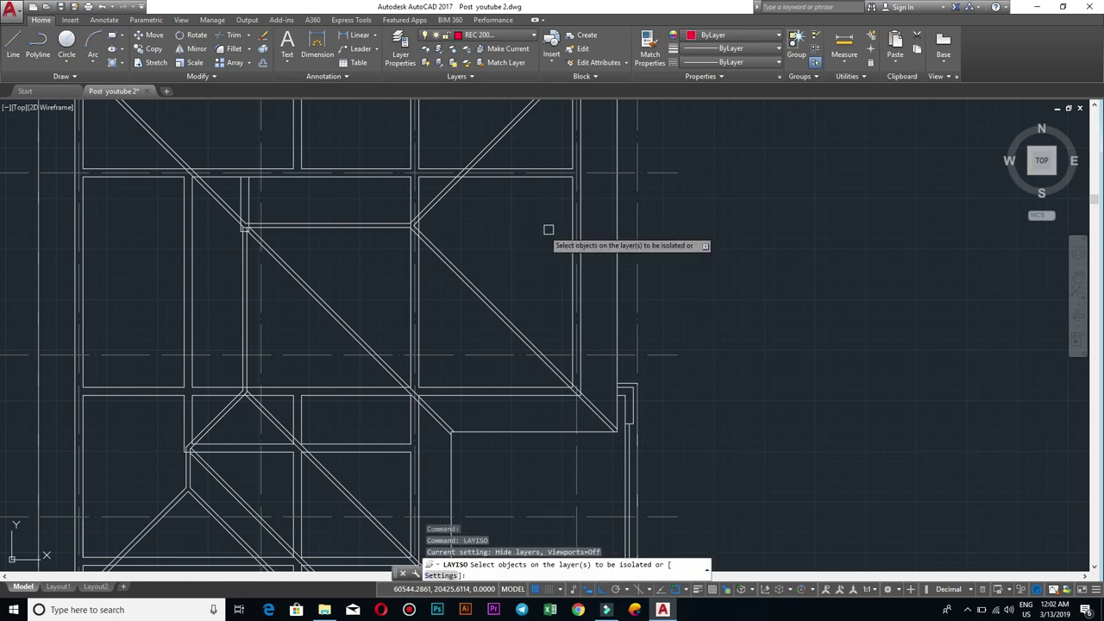
scroll(561, 233, "up", 3)
left_click(570, 241)
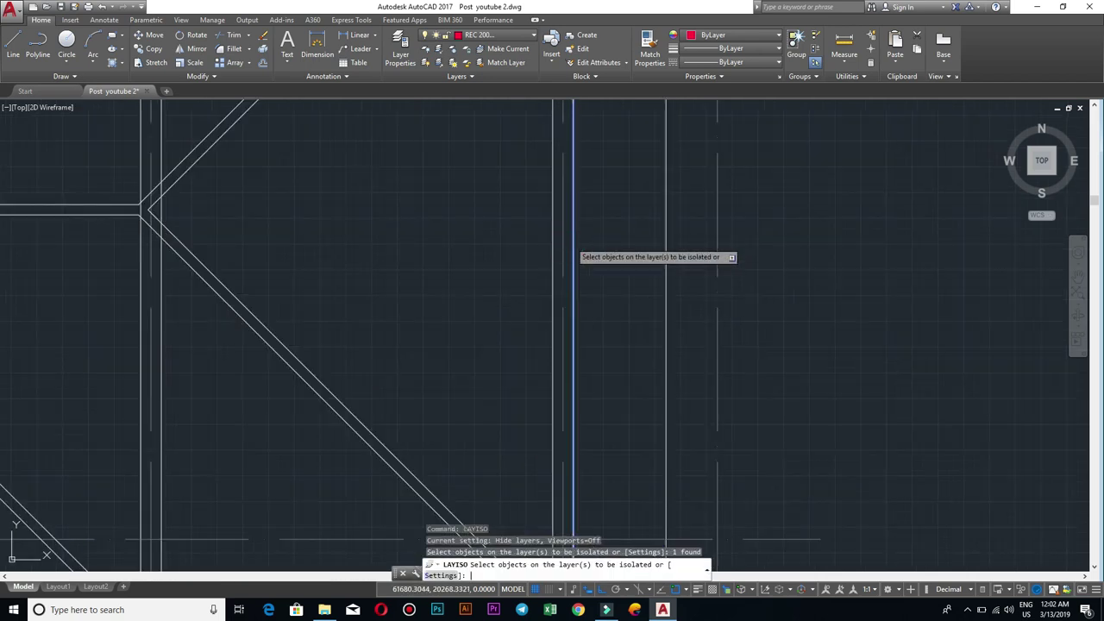
key("Return")
scroll(569, 239, "down", 4)
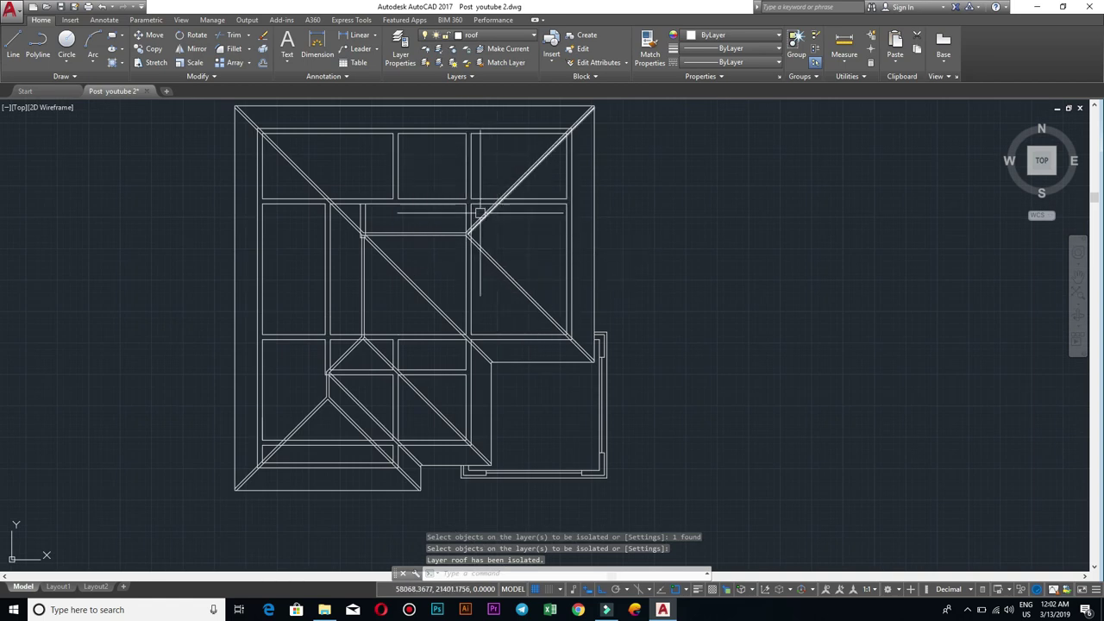
scroll(480, 211, "up", 2)
Step: Select the upper beam lines and check the layer list, leaving roof current
left_click(480, 207)
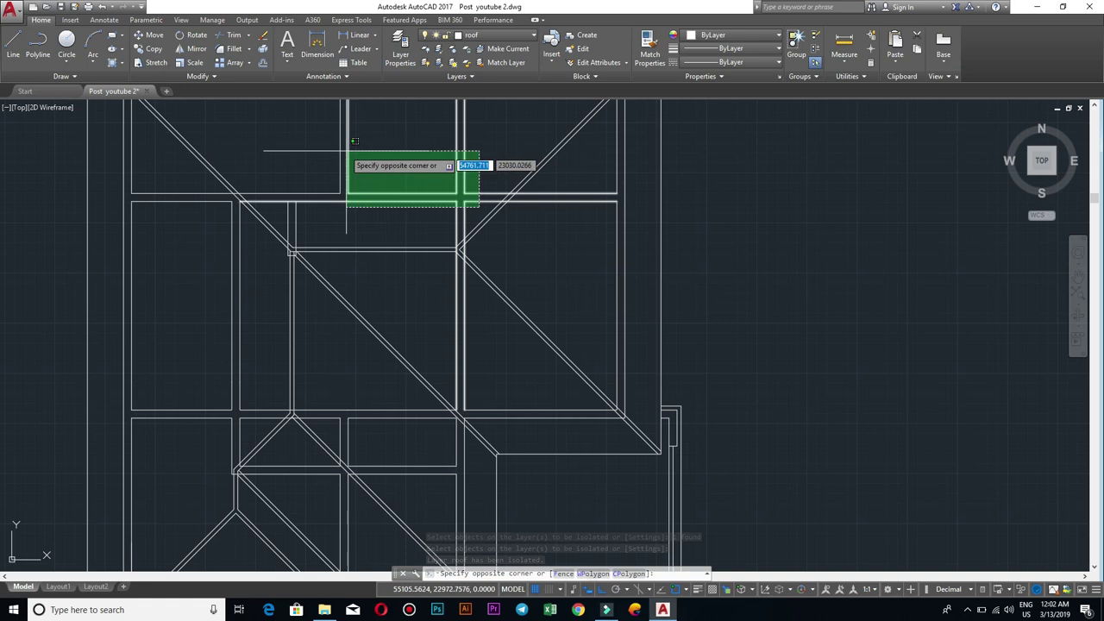
left_click(284, 138)
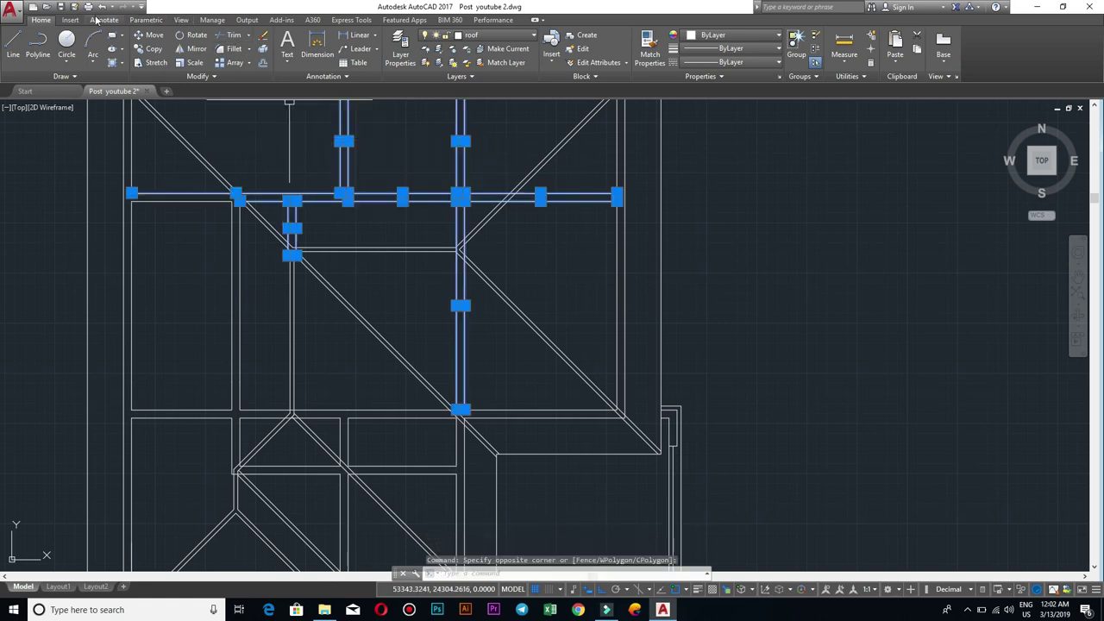
left_click(467, 36)
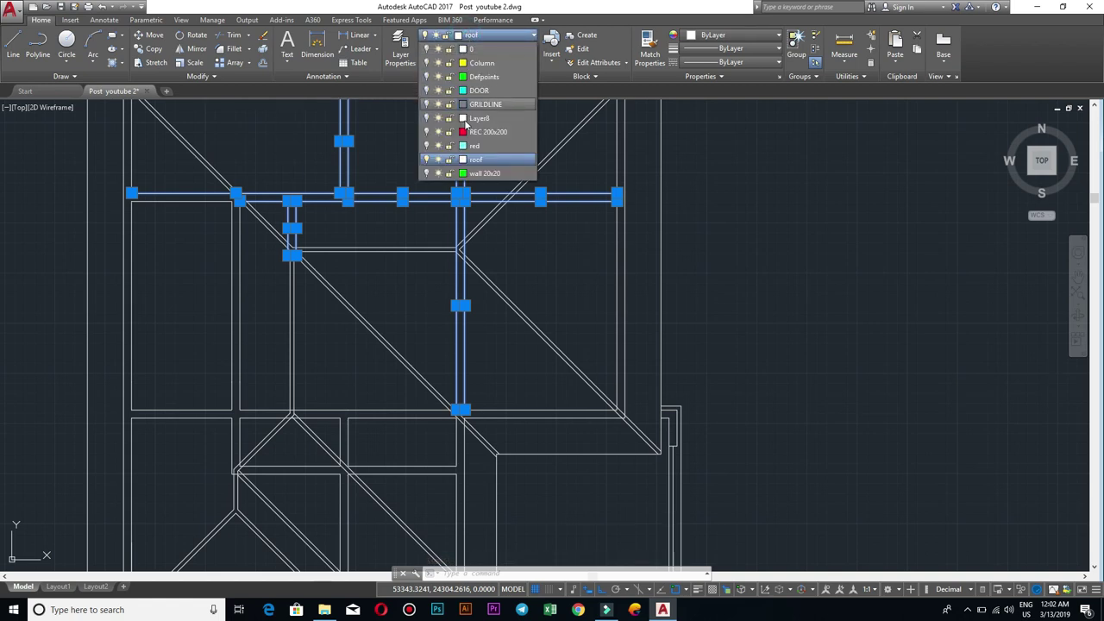
left_click(568, 255)
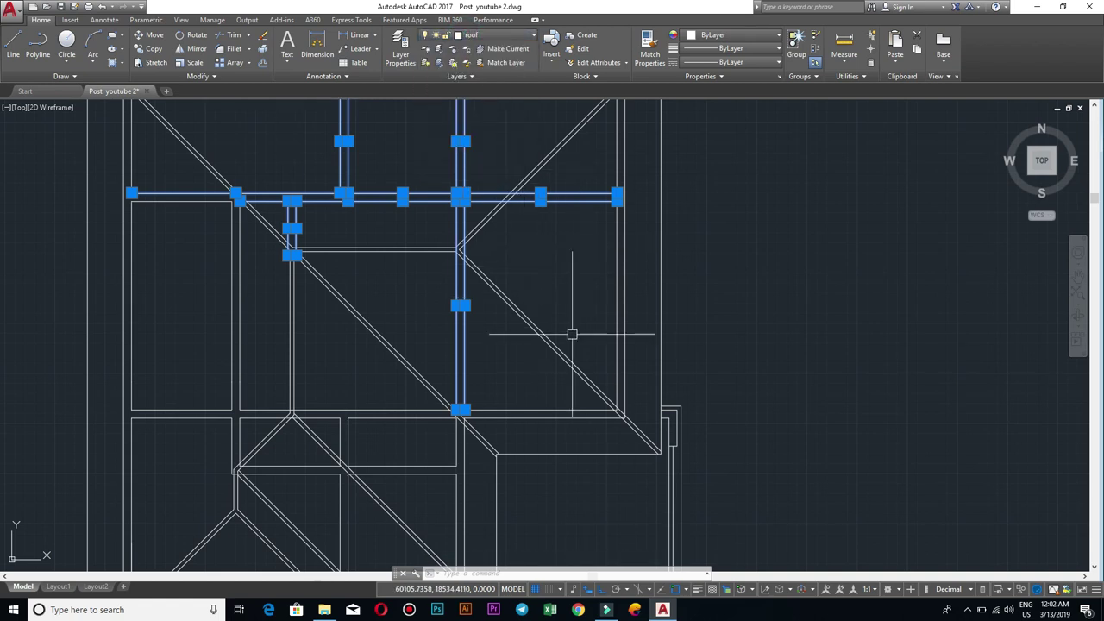
Step: Add the right, bottom, inner, diagonal and left wall lines to the selection
left_click(637, 298)
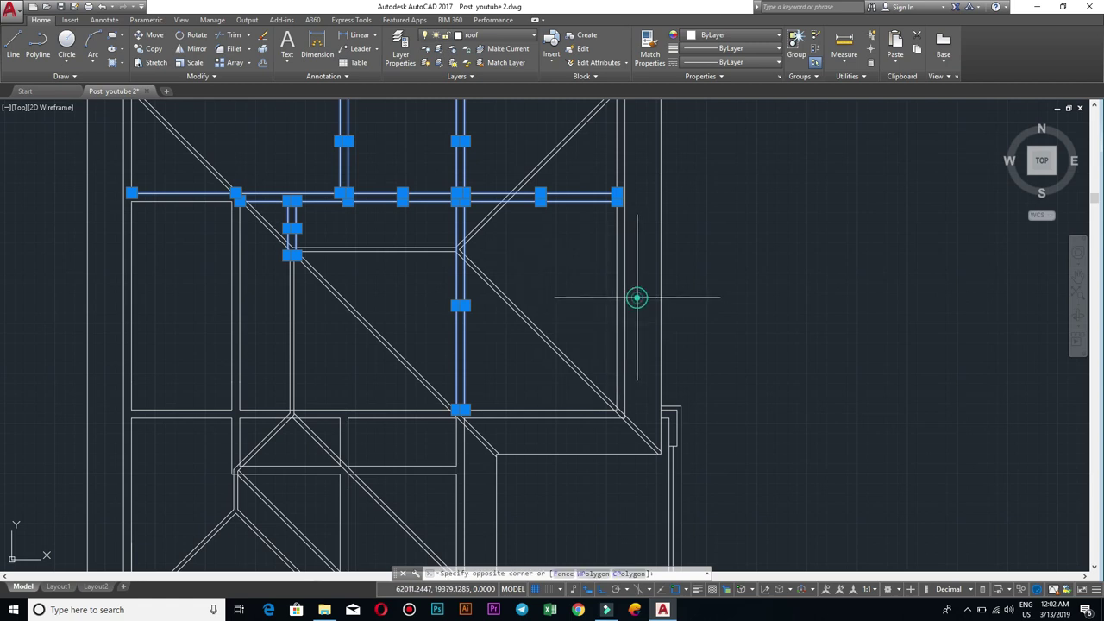
left_click(544, 233)
left_click(548, 422)
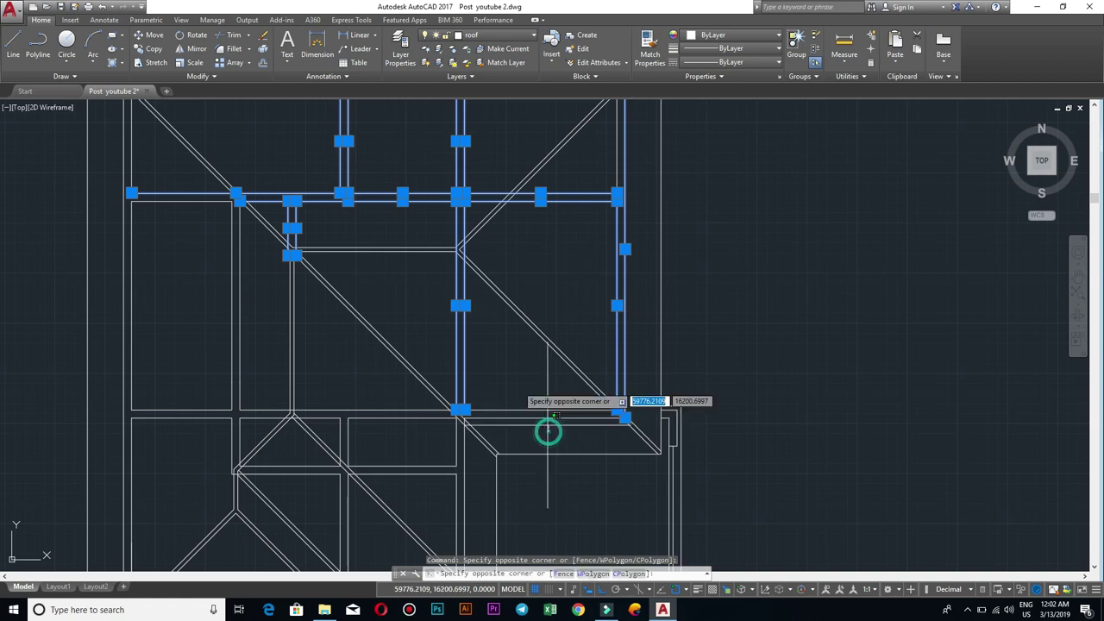
left_click(508, 372)
middle_click_drag(494, 444, 551, 342)
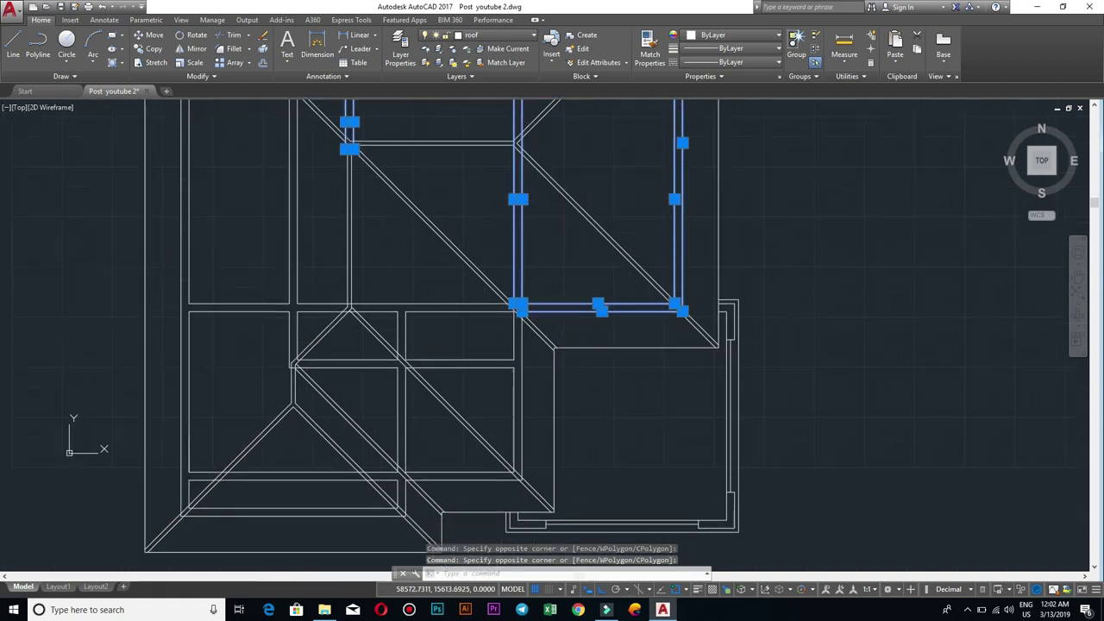
left_click(536, 384)
left_click(432, 323)
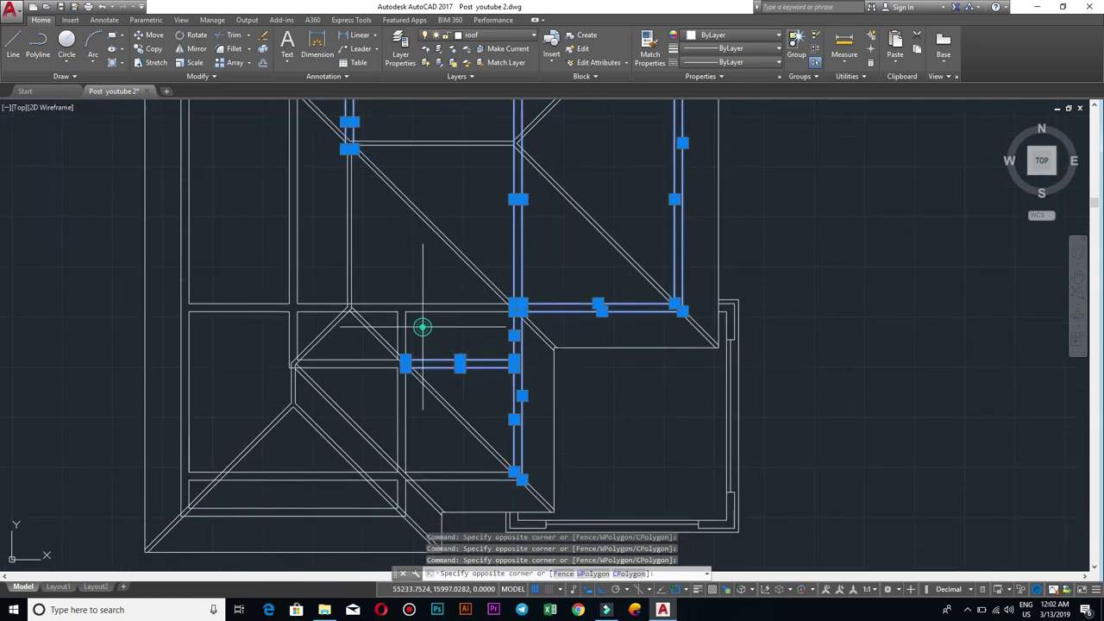
left_click(370, 276)
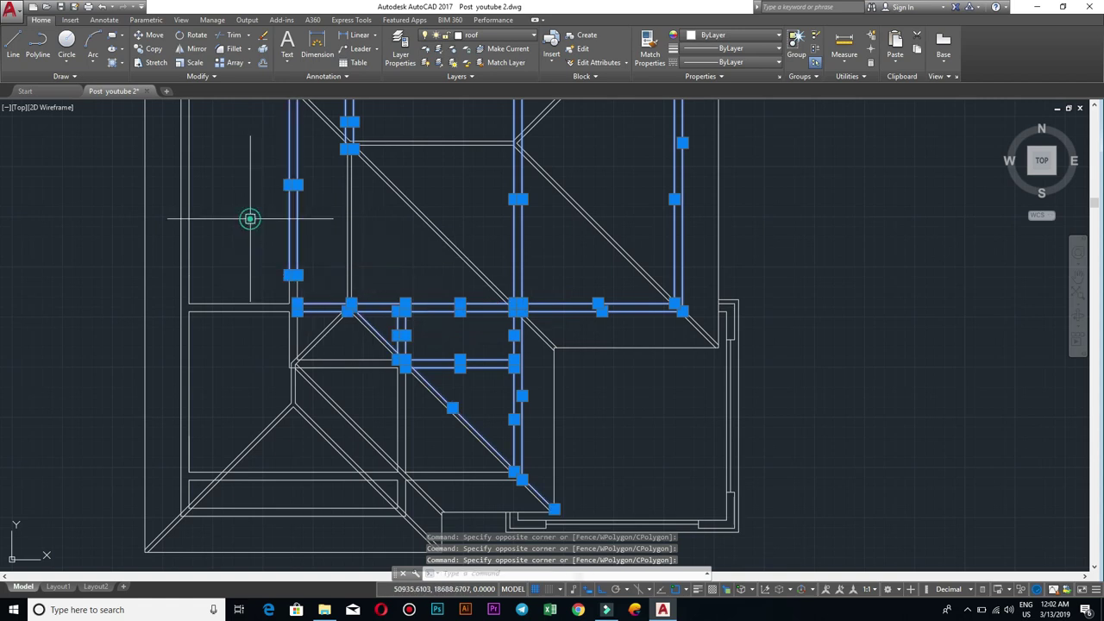
left_click(229, 340)
left_click(164, 259)
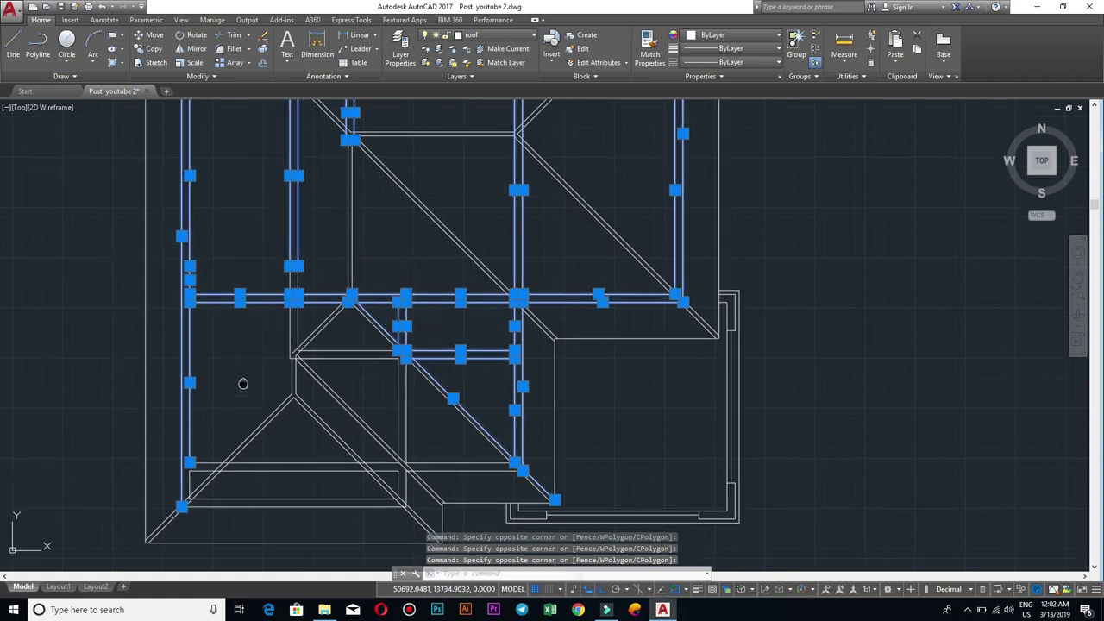
scroll(242, 382, "up", 5)
Step: Add the lower beam lines, short vertical segments and lower-right junction lines to the selection
left_click(399, 500)
left_click(311, 330)
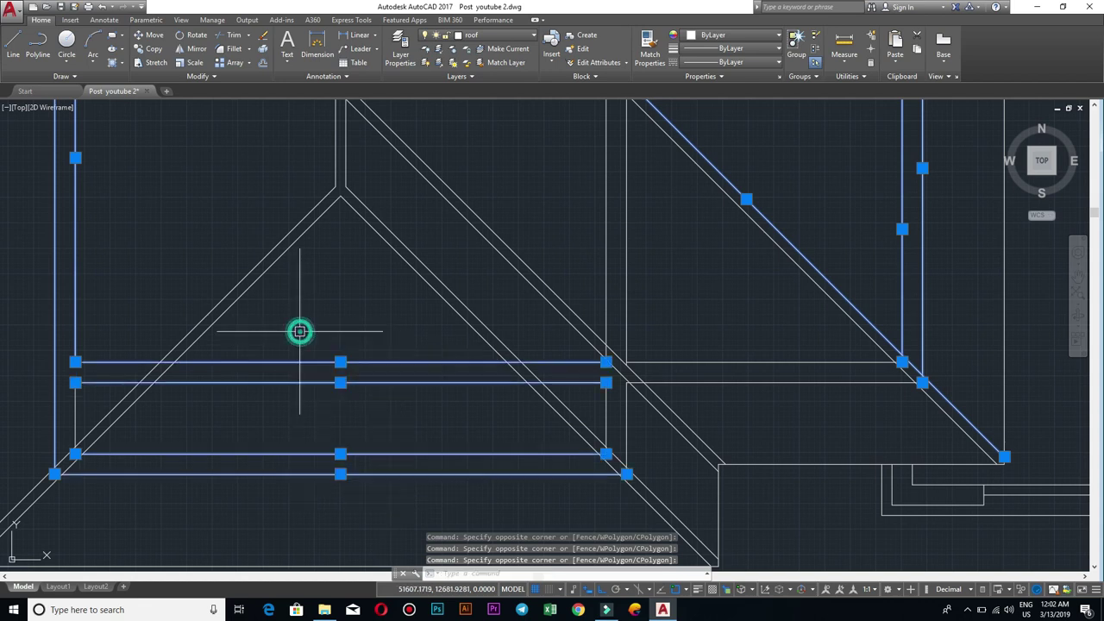
left_click(82, 412)
left_click(56, 402)
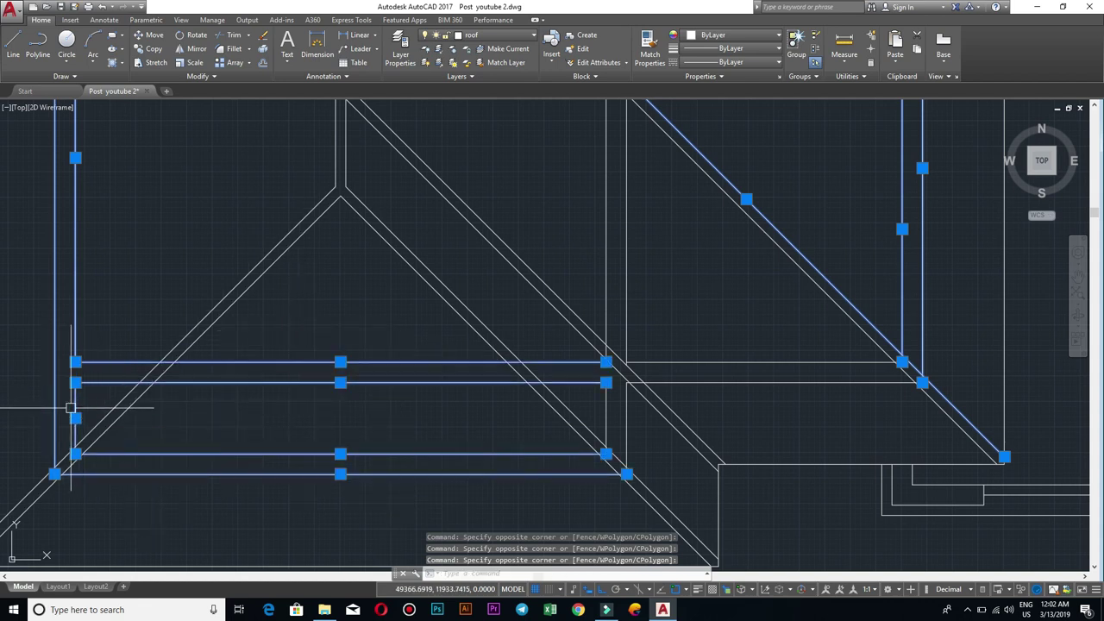
left_click(636, 425)
left_click(604, 387)
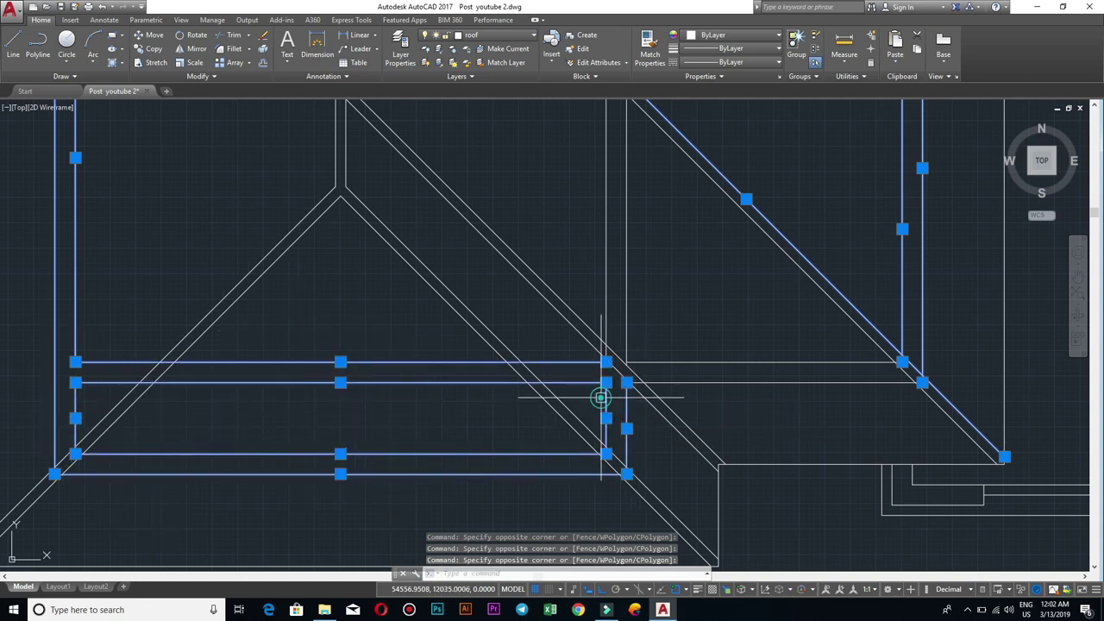
left_click(750, 406)
left_click(653, 300)
left_click(595, 192)
scroll(651, 187, "down", 2)
scroll(711, 193, "down", 2)
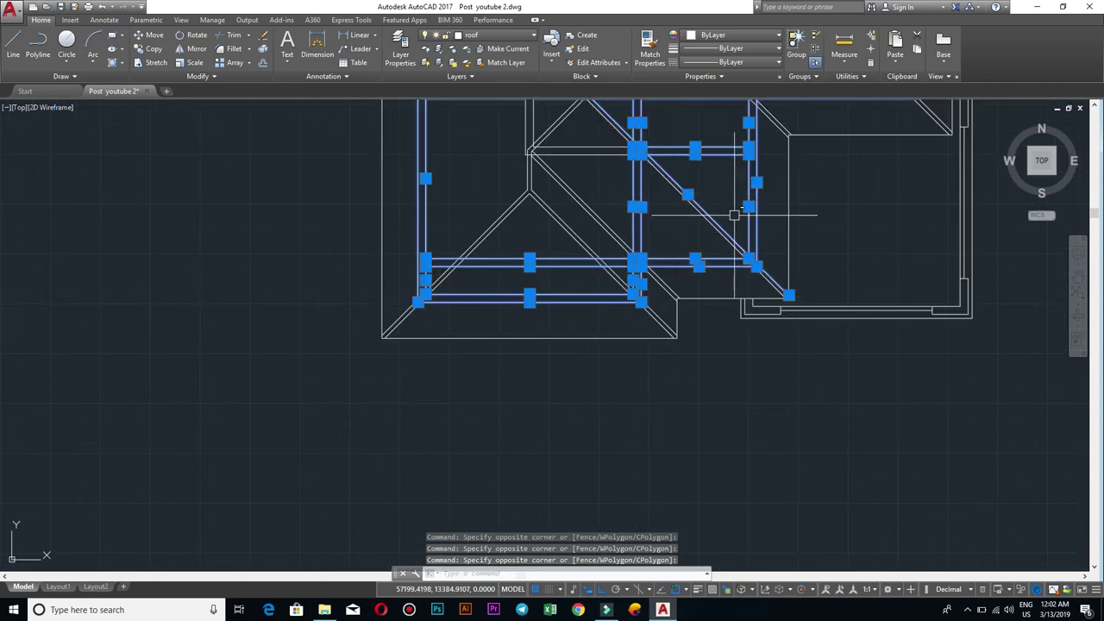
scroll(719, 216, "up", 5)
scroll(680, 259, "down", 4)
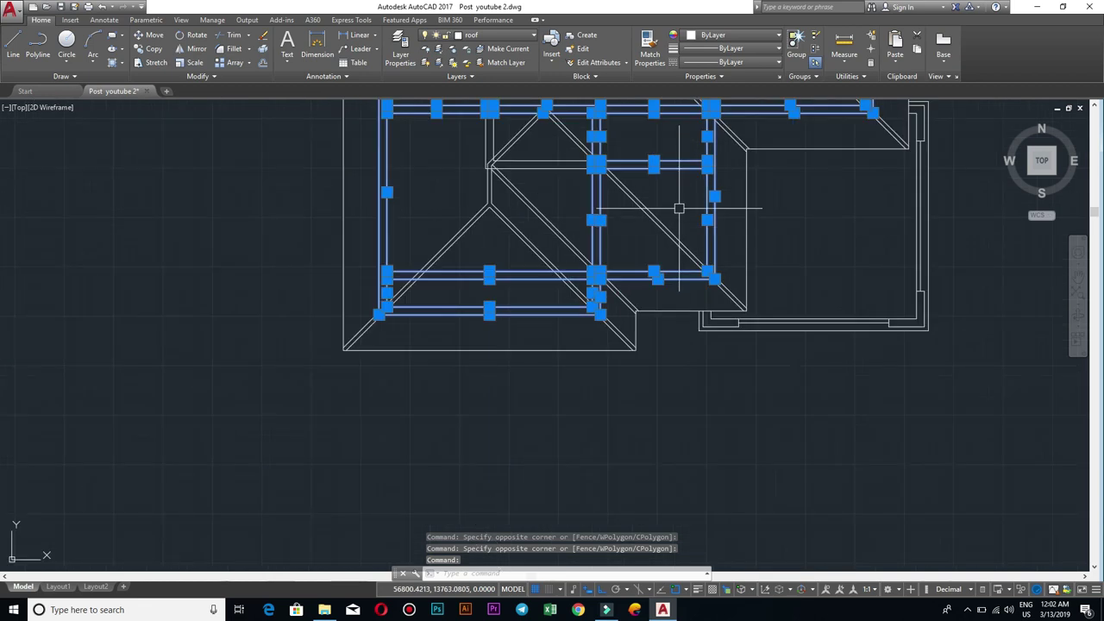
scroll(678, 207, "up", 2)
middle_click_drag(708, 231, 704, 352)
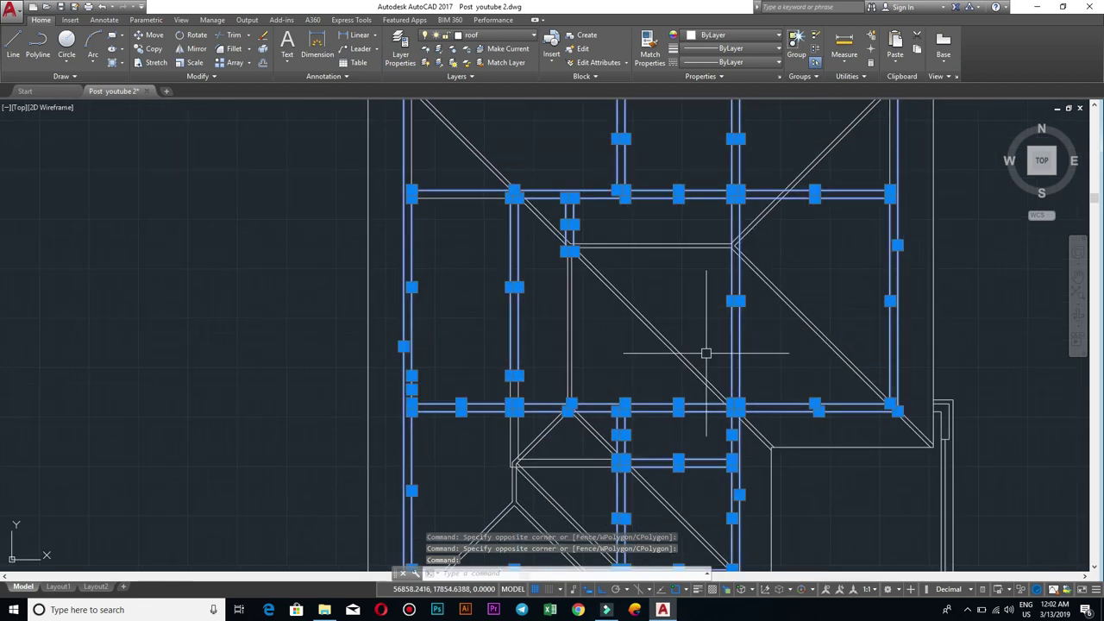
middle_click_drag(607, 138, 665, 247)
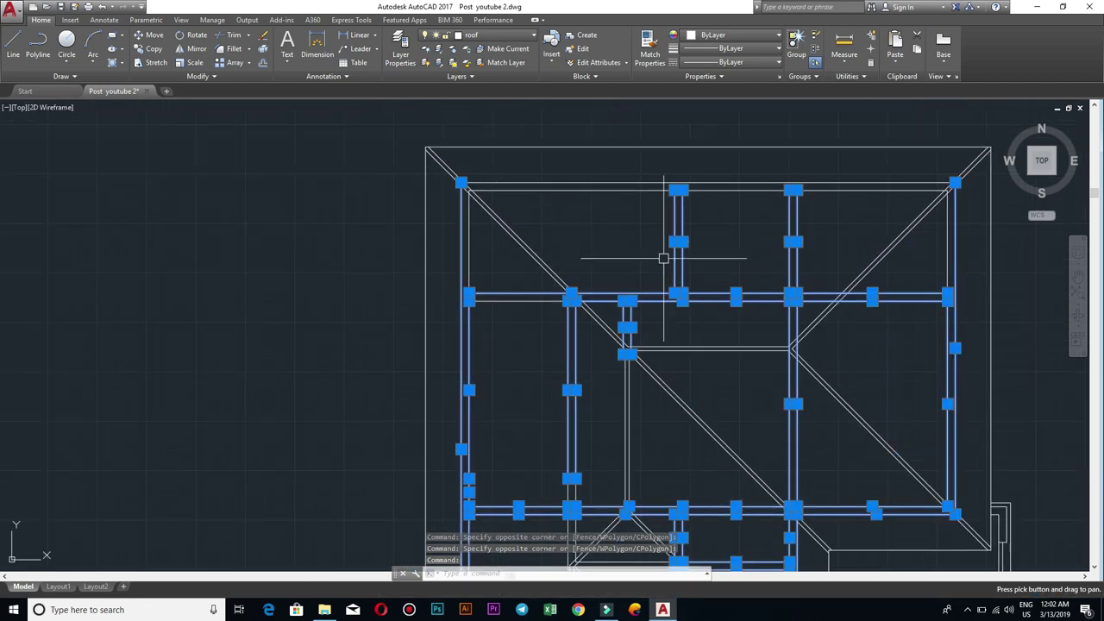
Step: Add the top roof line, the diagonal lines and more beam lines to the selection
left_click(747, 197)
left_click(712, 177)
scroll(785, 251, "down", 2)
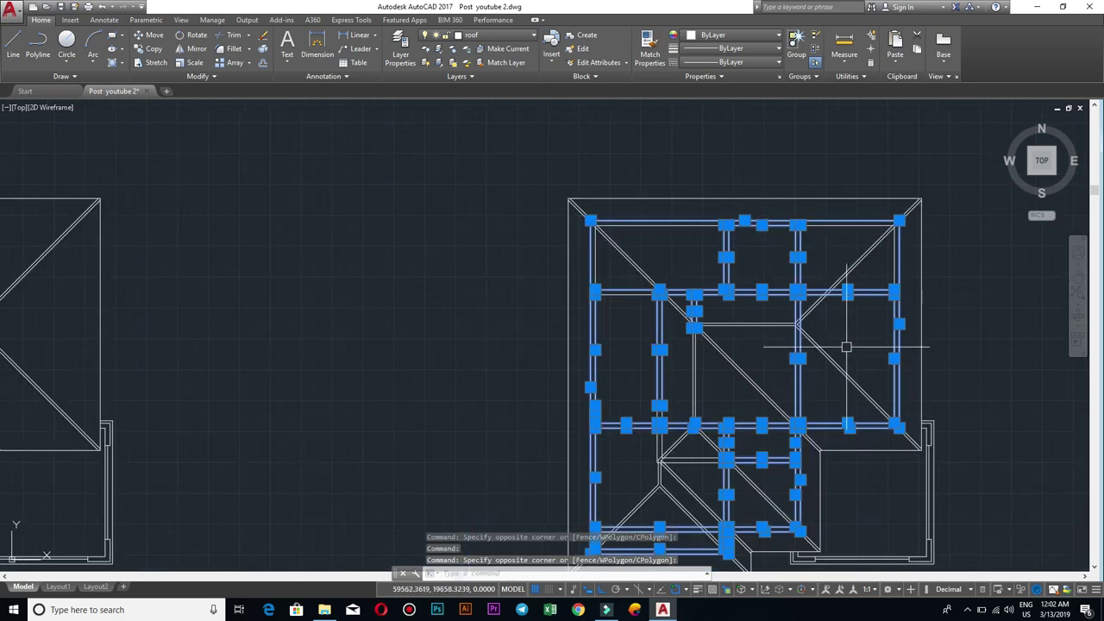
scroll(717, 486, "up", 4)
left_click(707, 461)
left_click(665, 409)
left_click(739, 402)
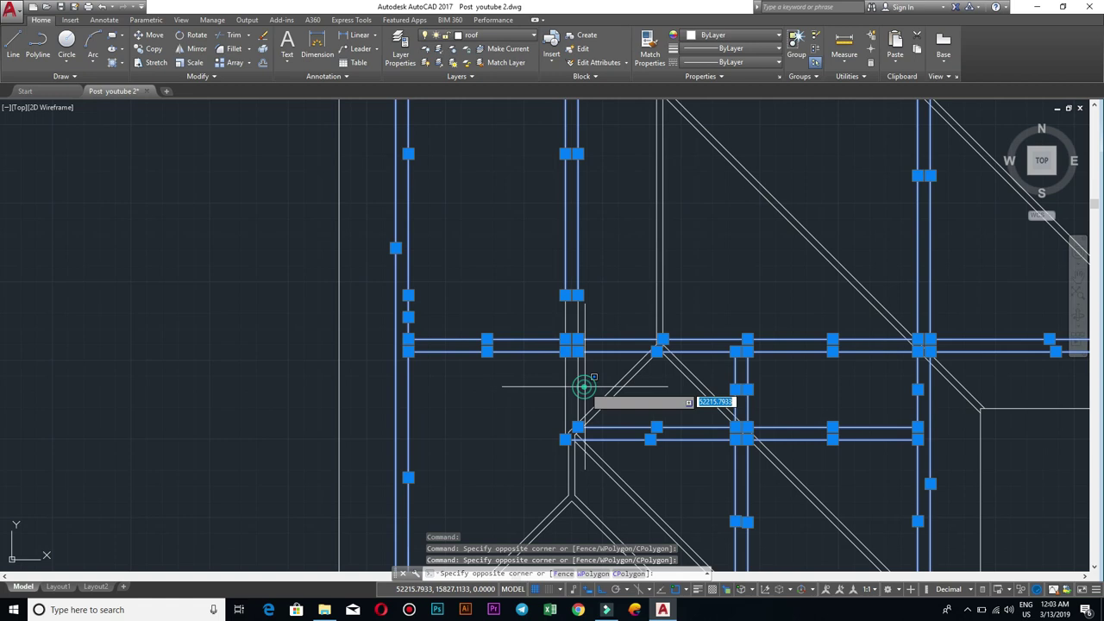
left_click(540, 376)
scroll(539, 377, "down", 3)
scroll(540, 377, "up", 4)
scroll(587, 345, "up", 2)
Step: Add the wall-junction and left vertical lines, then move the whole selection onto REC 200x200
left_click(525, 402)
left_click(427, 372)
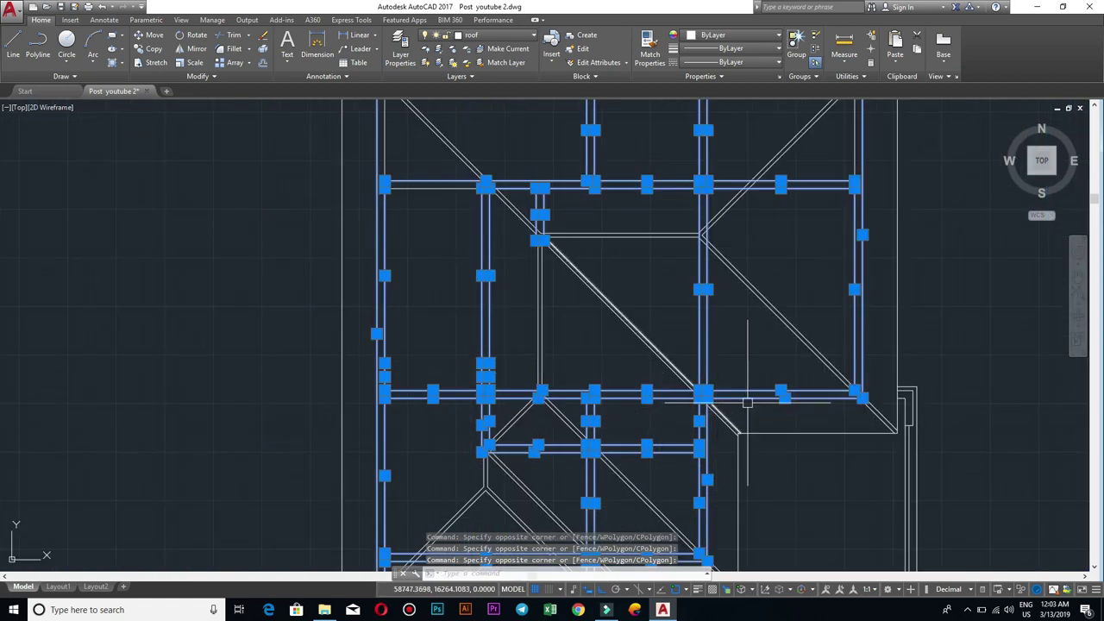
scroll(746, 397, "down", 2)
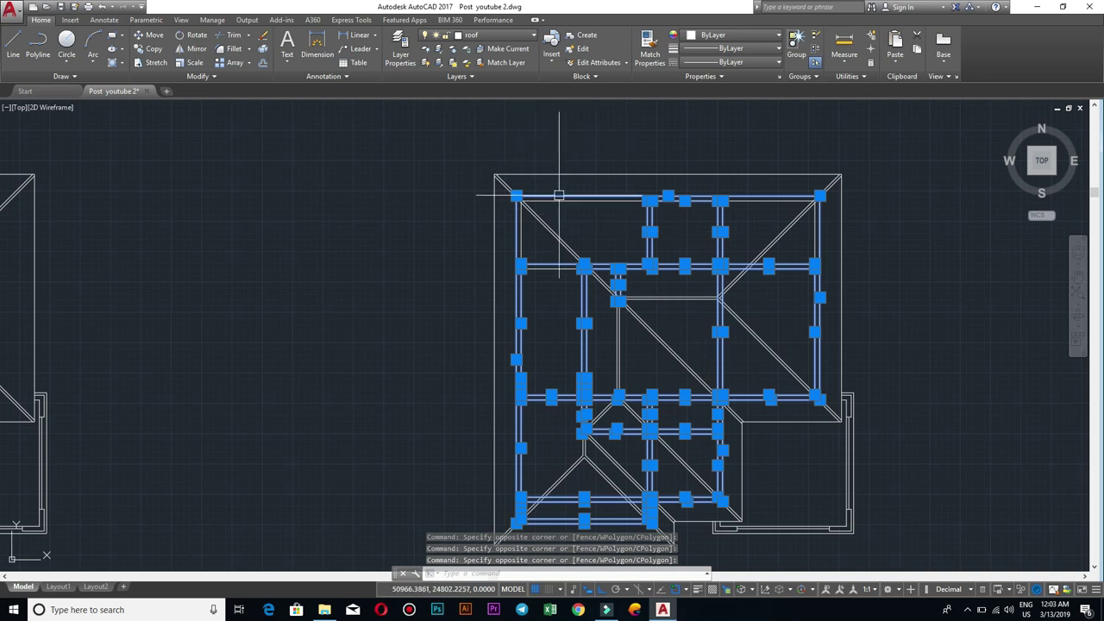
scroll(559, 192, "up", 4)
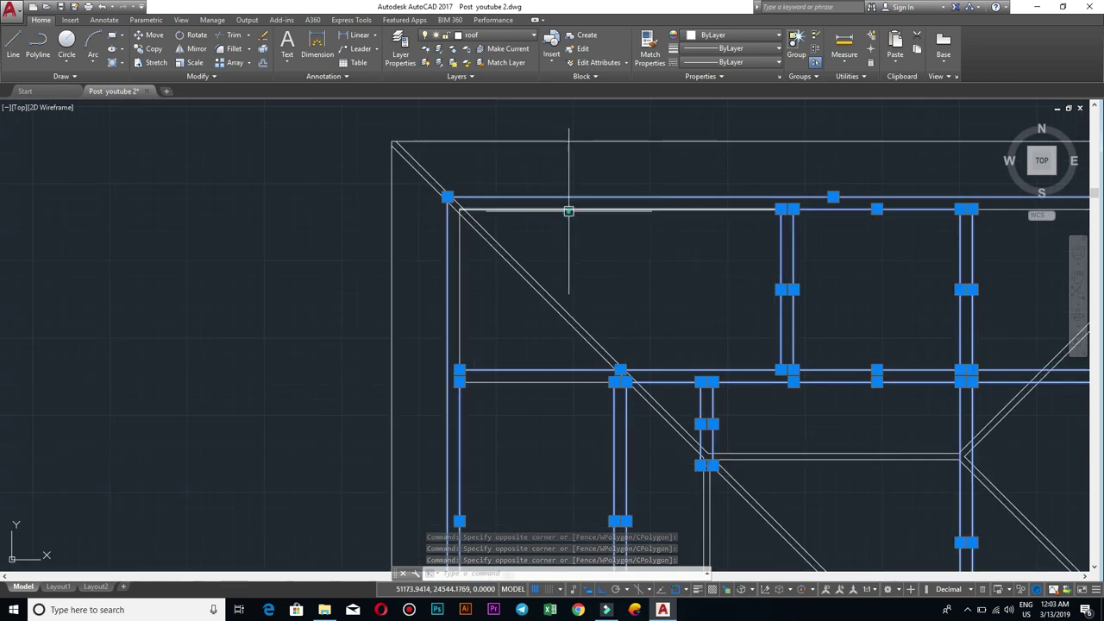
left_click(457, 252)
left_click(473, 36)
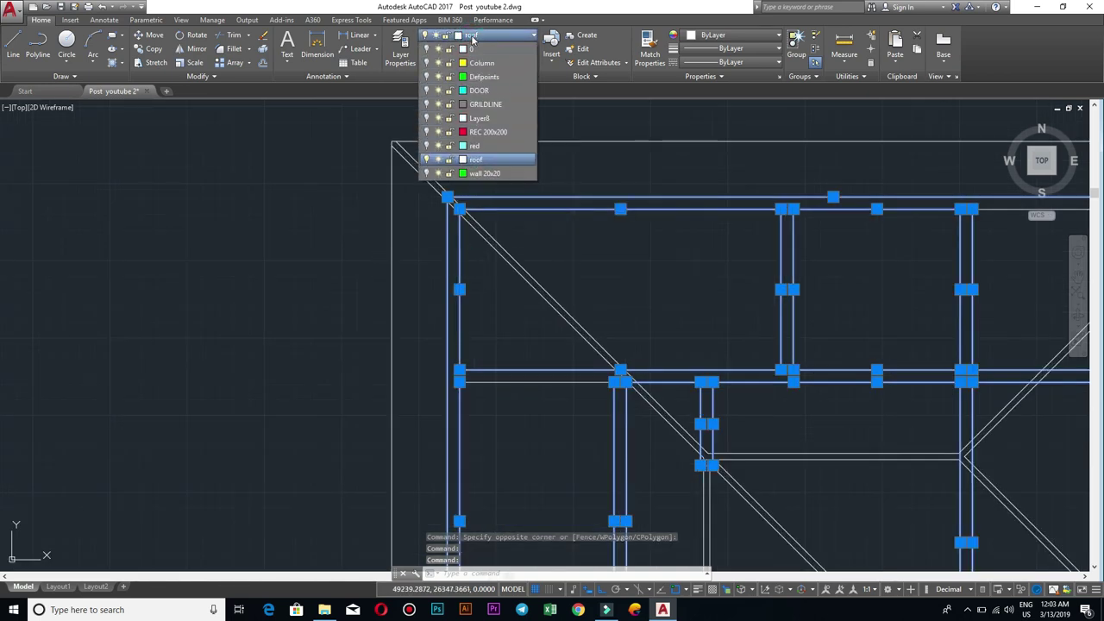
left_click(487, 131)
Step: Dismiss the hidden-layer warning and select the upper-right vertical and top horizontal stray lines
left_click(622, 316)
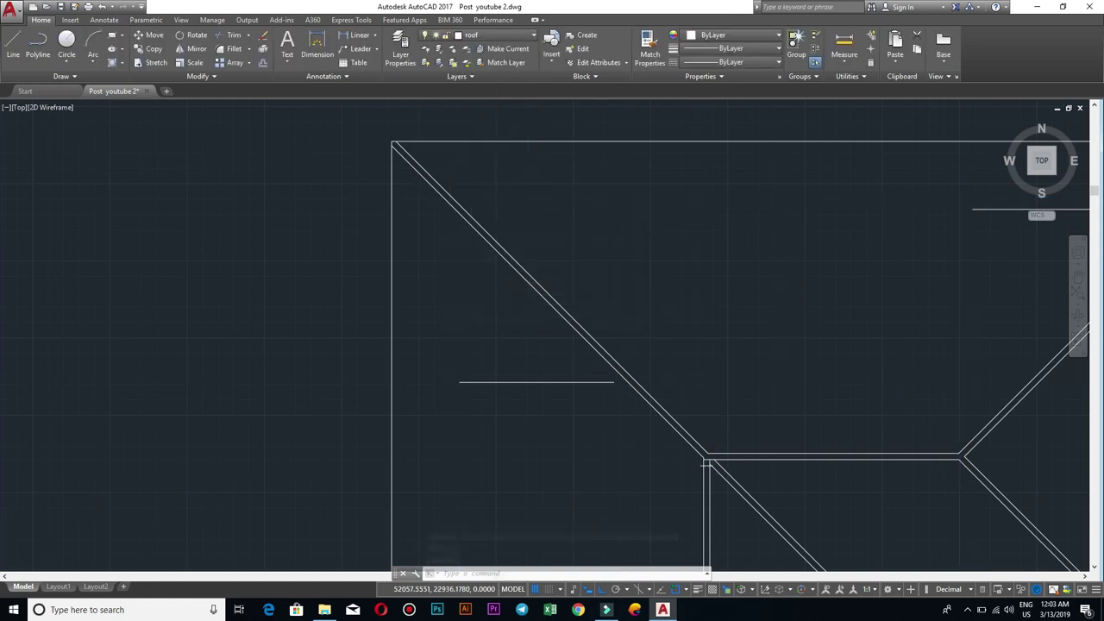
scroll(665, 345, "down", 5)
scroll(673, 341, "up", 4)
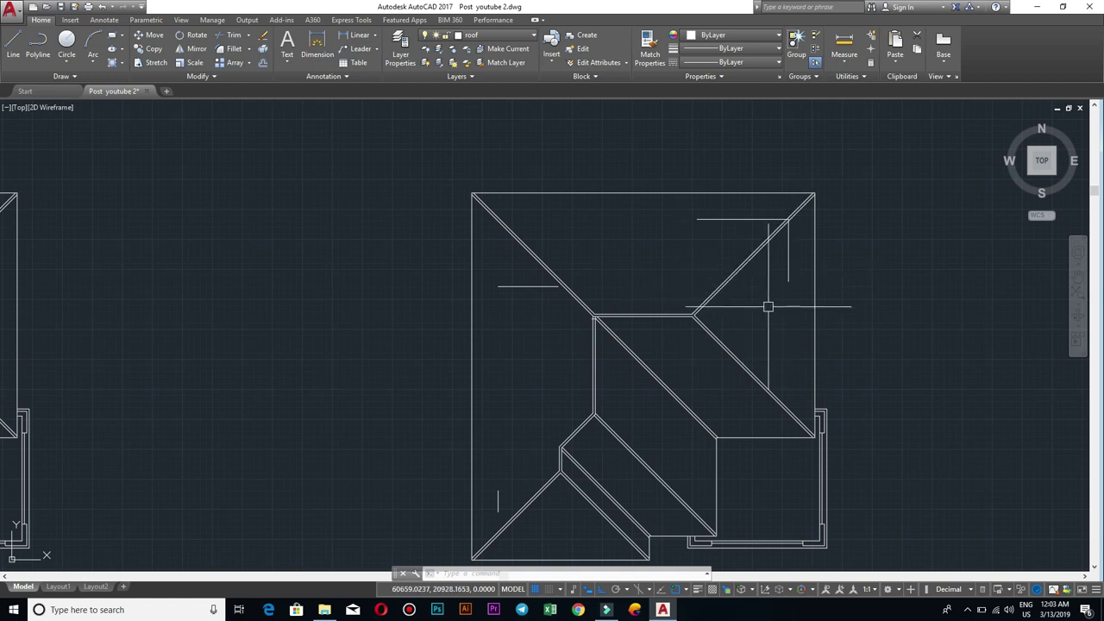
scroll(788, 288, "up", 2)
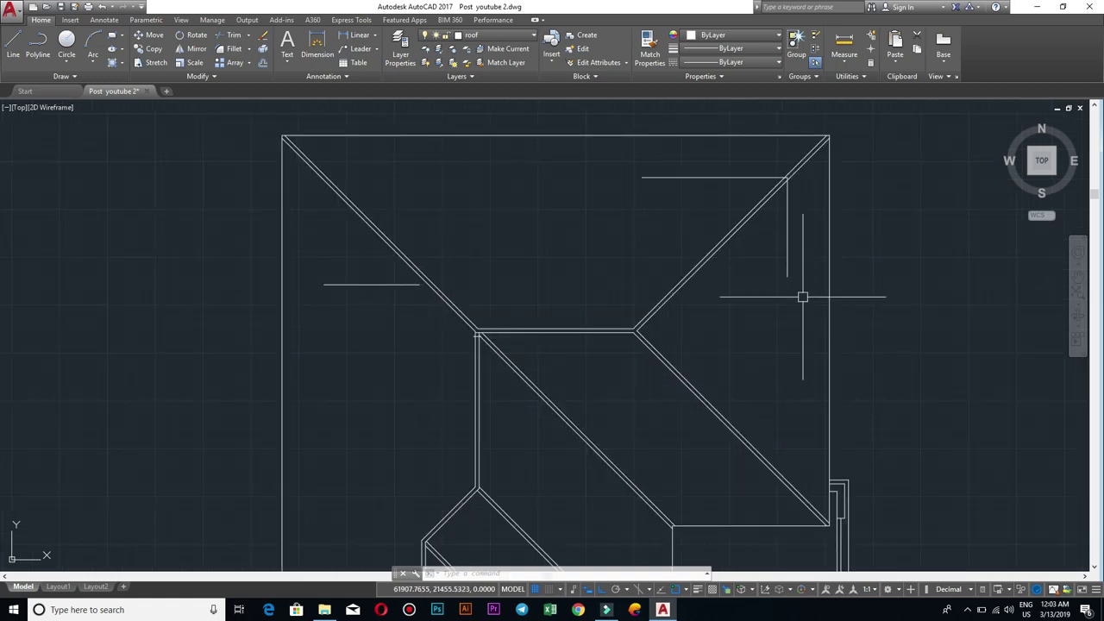
left_click(794, 289)
left_click(771, 253)
left_click(716, 192)
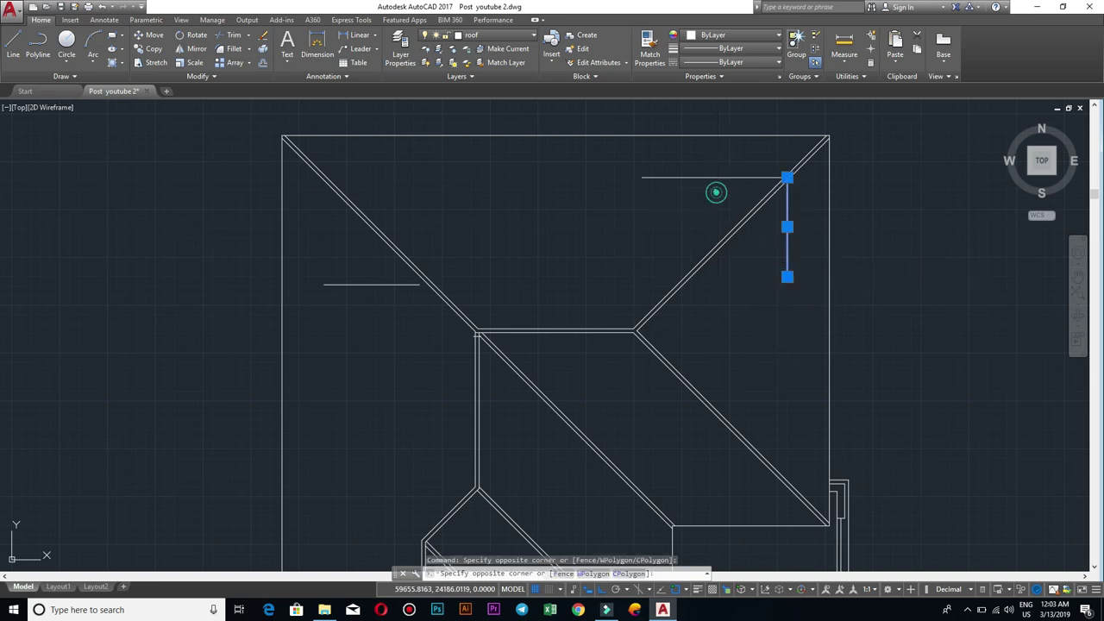
left_click(661, 165)
Step: Add the short left horizontal and bottom vertical stubs, then erase all four stray lines
left_click(396, 312)
left_click(348, 278)
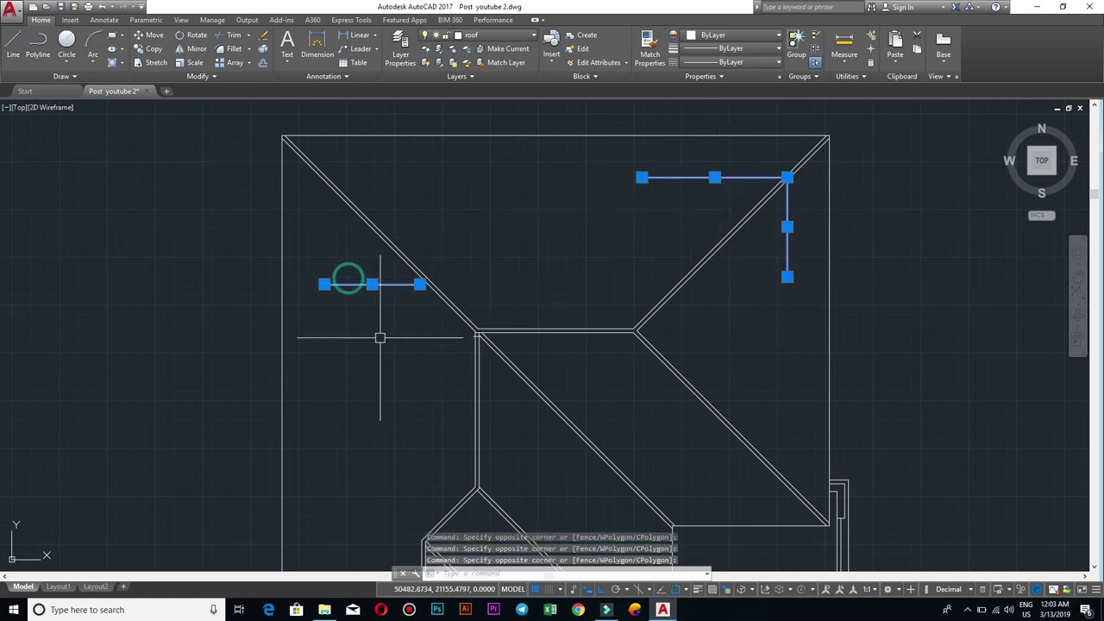
middle_click_drag(379, 337, 409, 207)
left_click(347, 482)
left_click(359, 489)
scroll(383, 320, "down", 2)
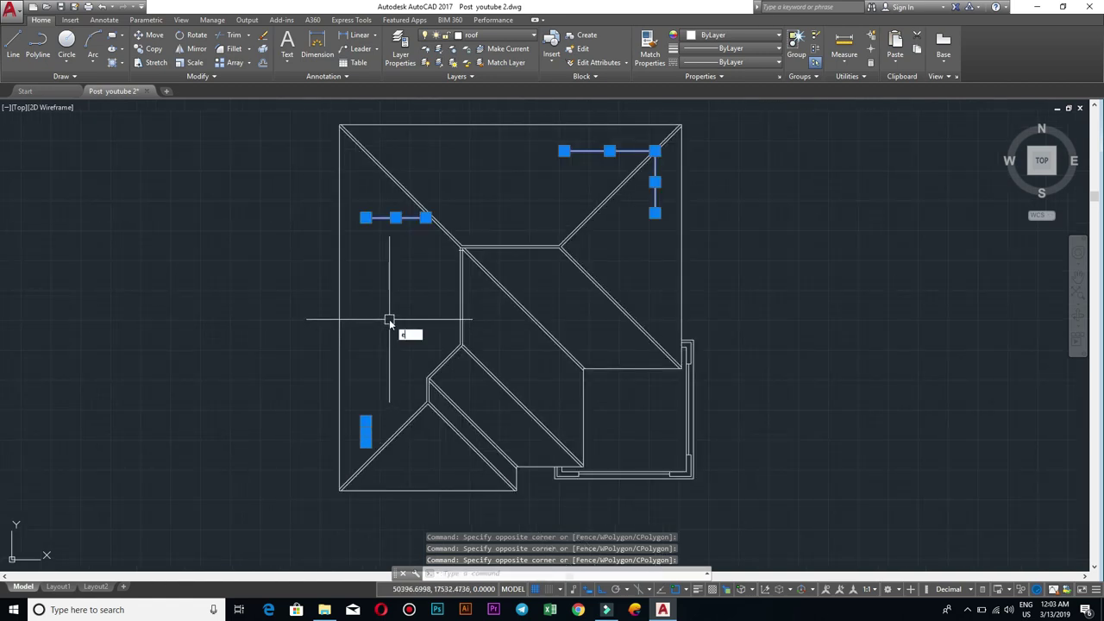
key("Return")
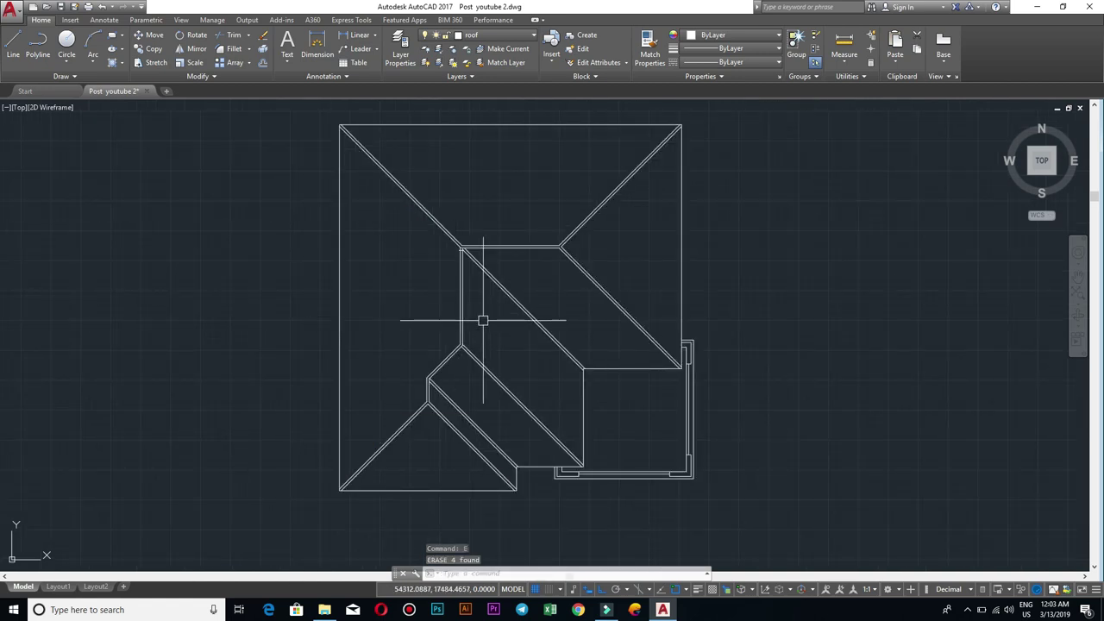
Step: Turn all layers back on with LAYON
type("on")
key("Return")
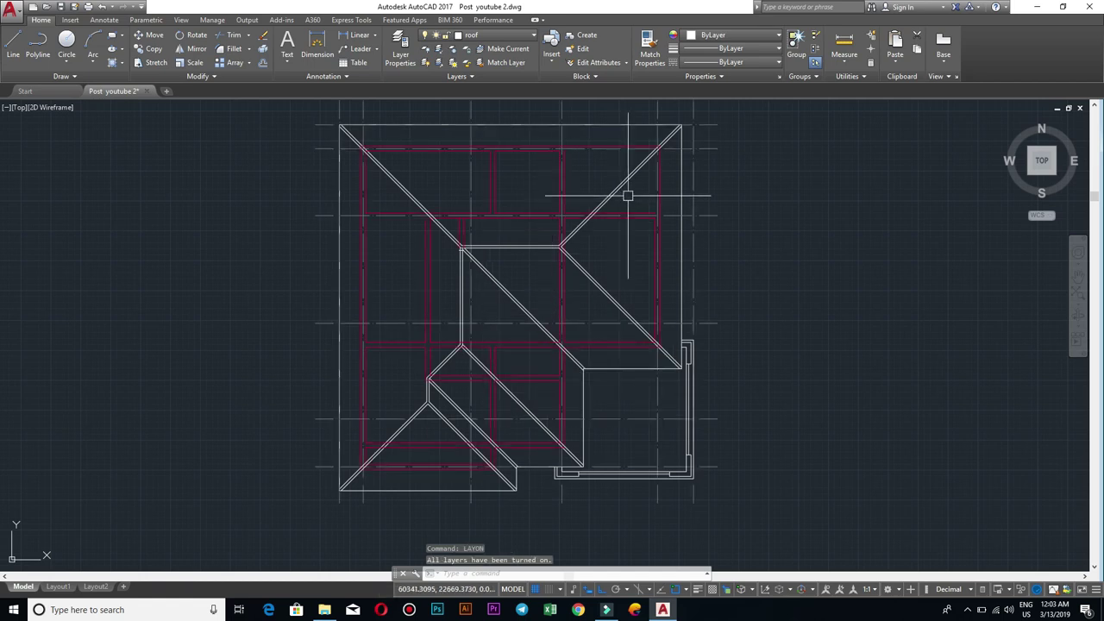
scroll(681, 222, "up", 5)
scroll(419, 227, "down", 5)
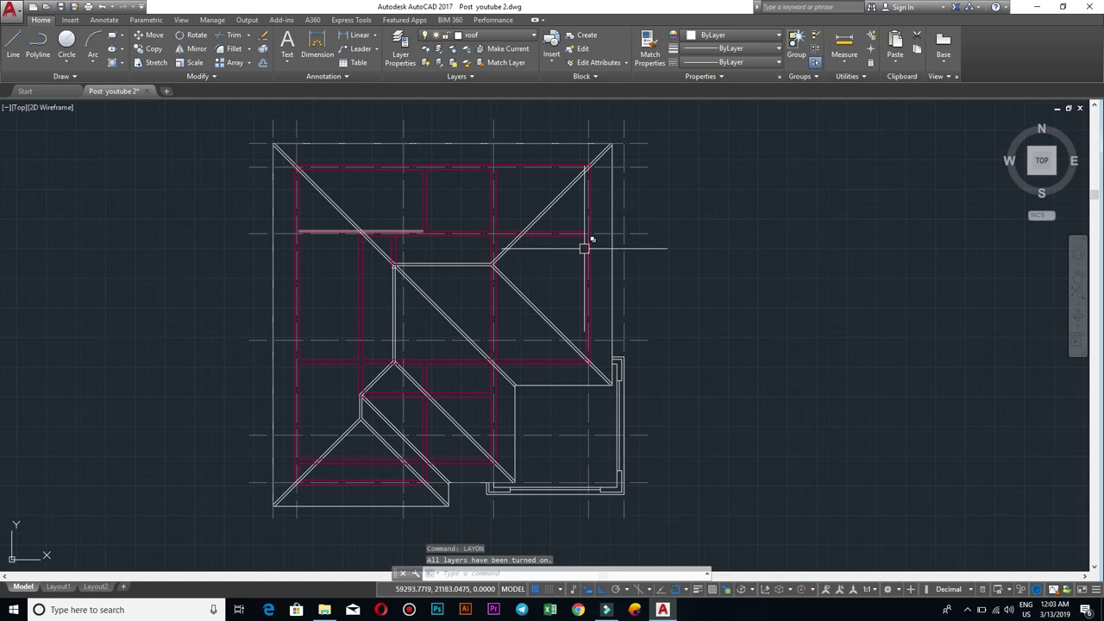
scroll(586, 226, "up", 4)
Step: Start and cancel a line at the wall corner, then make REC 200x200 the current layer
type("l")
key("Return")
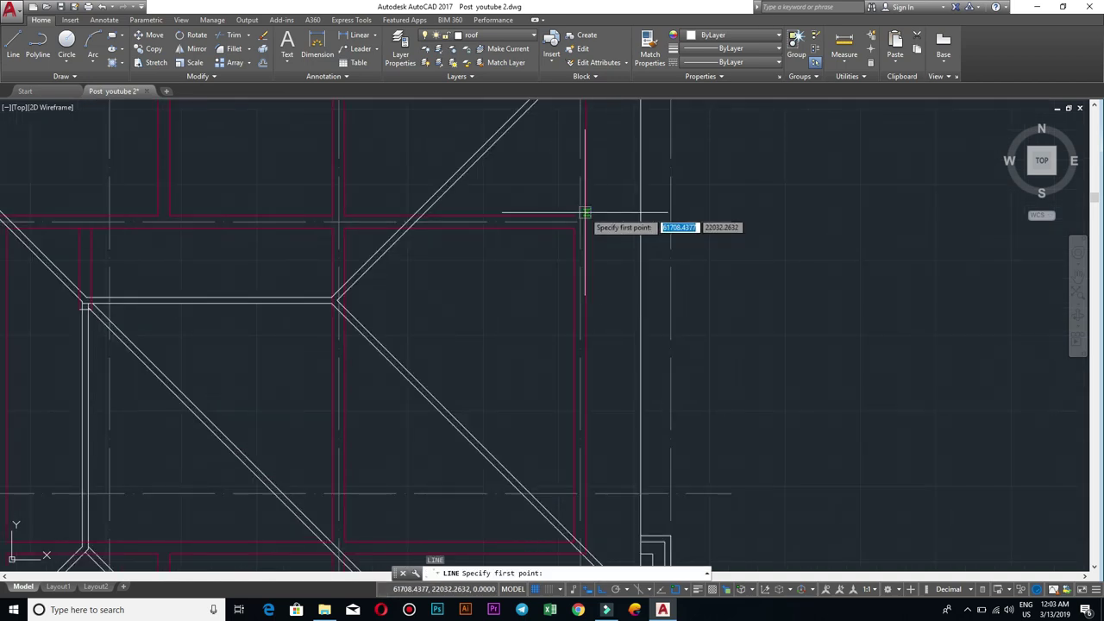
left_click(576, 216)
middle_click_drag(575, 217, 579, 307)
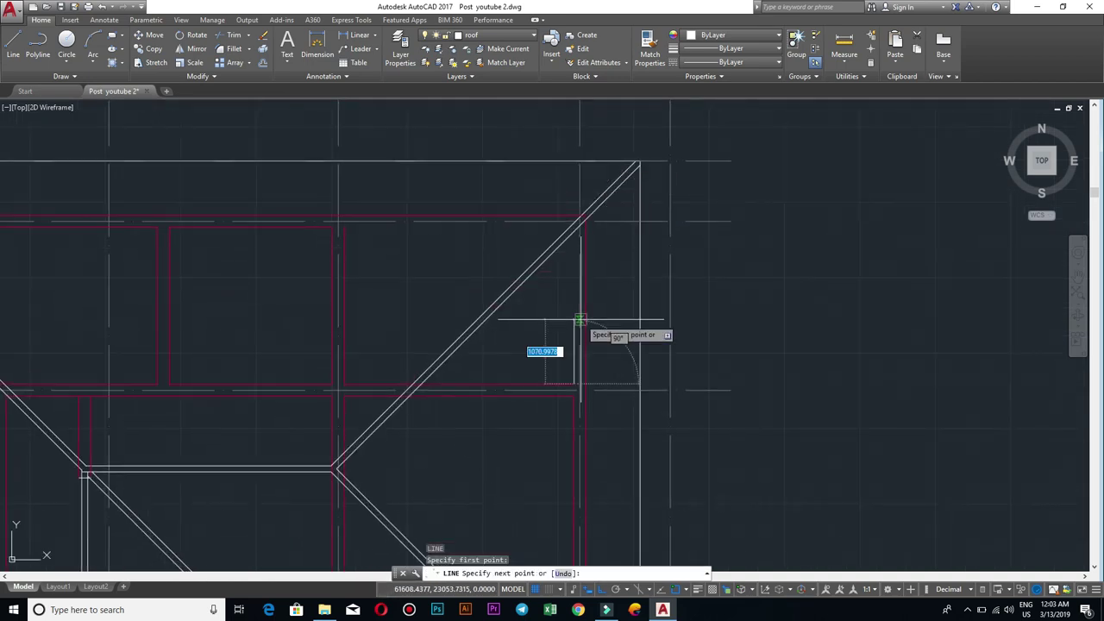
key("Escape")
left_click(487, 35)
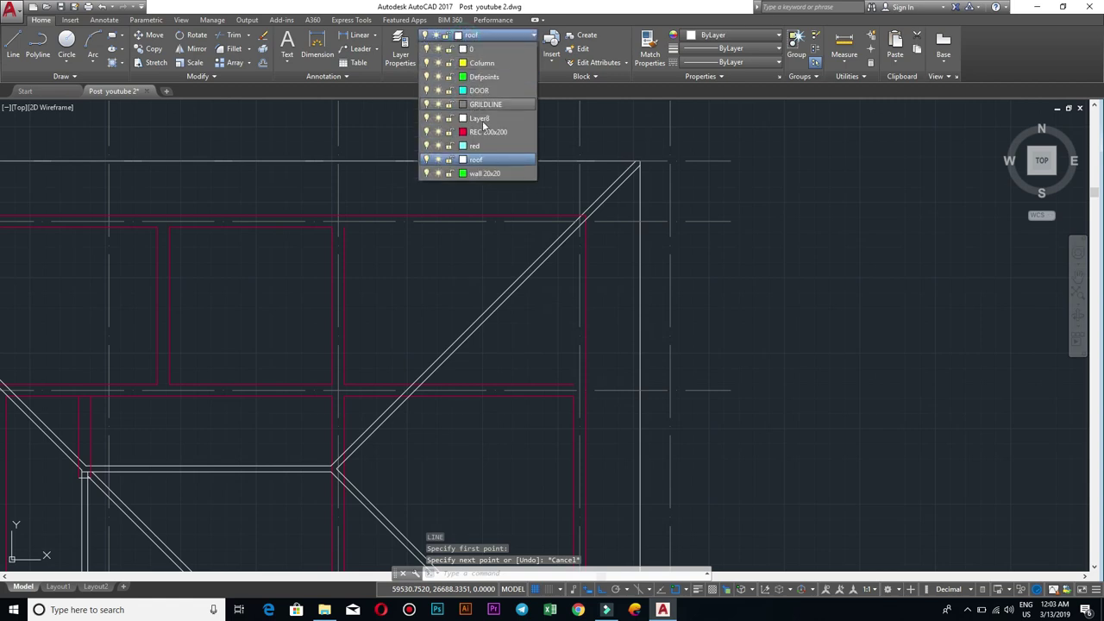
left_click(487, 132)
Step: Attempt a line and a fillet at the red wall corner, cancelling both
type("l")
key("Return")
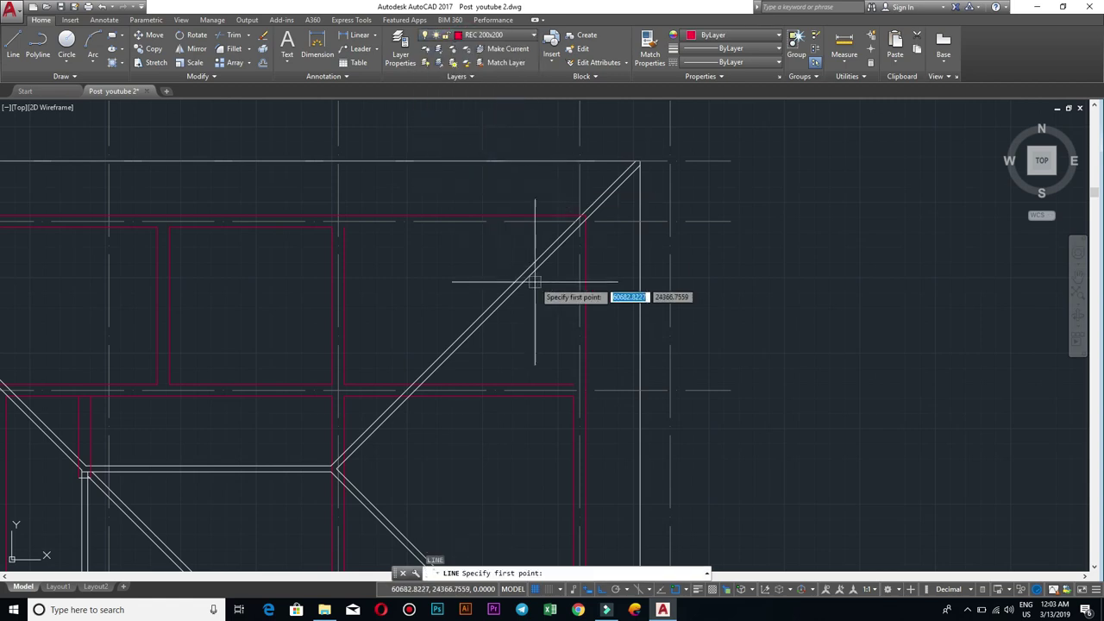
left_click(576, 385)
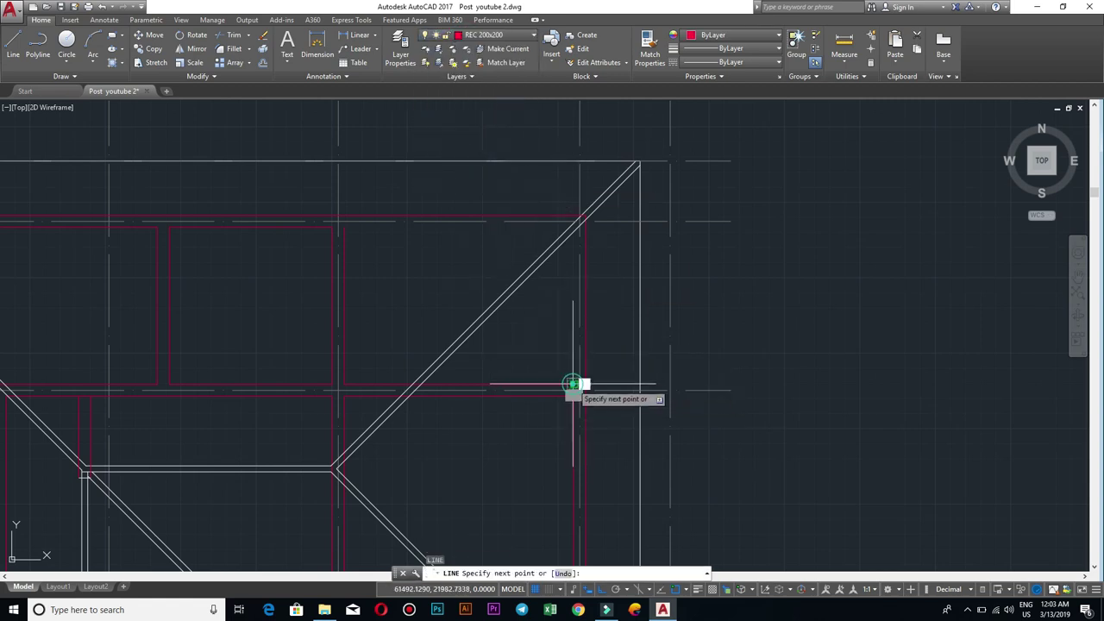
scroll(575, 221, "up", 3)
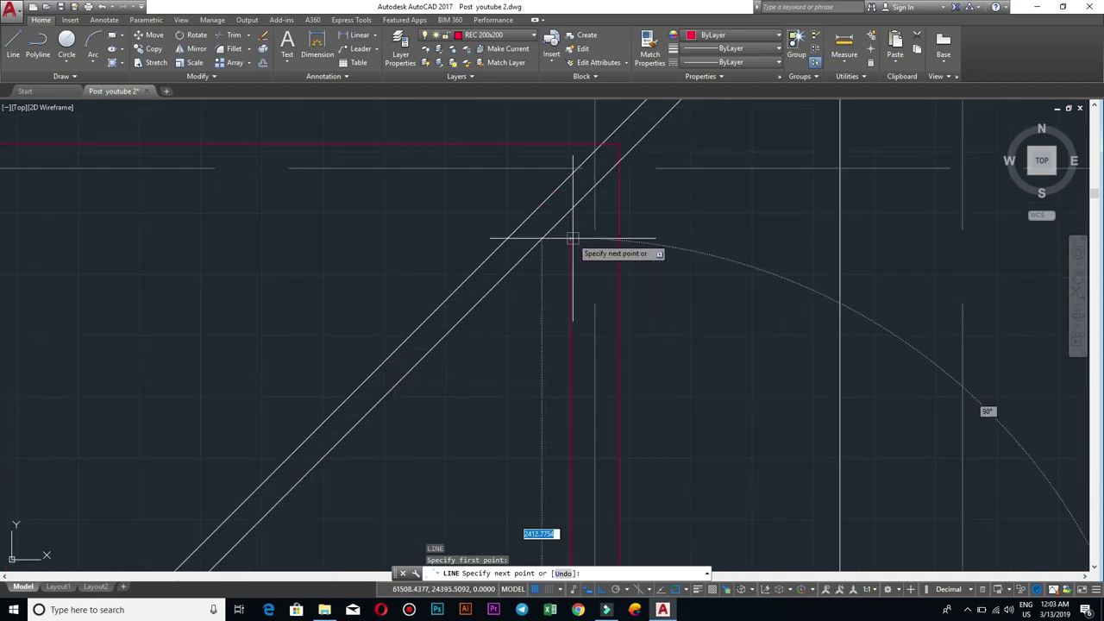
key("Escape")
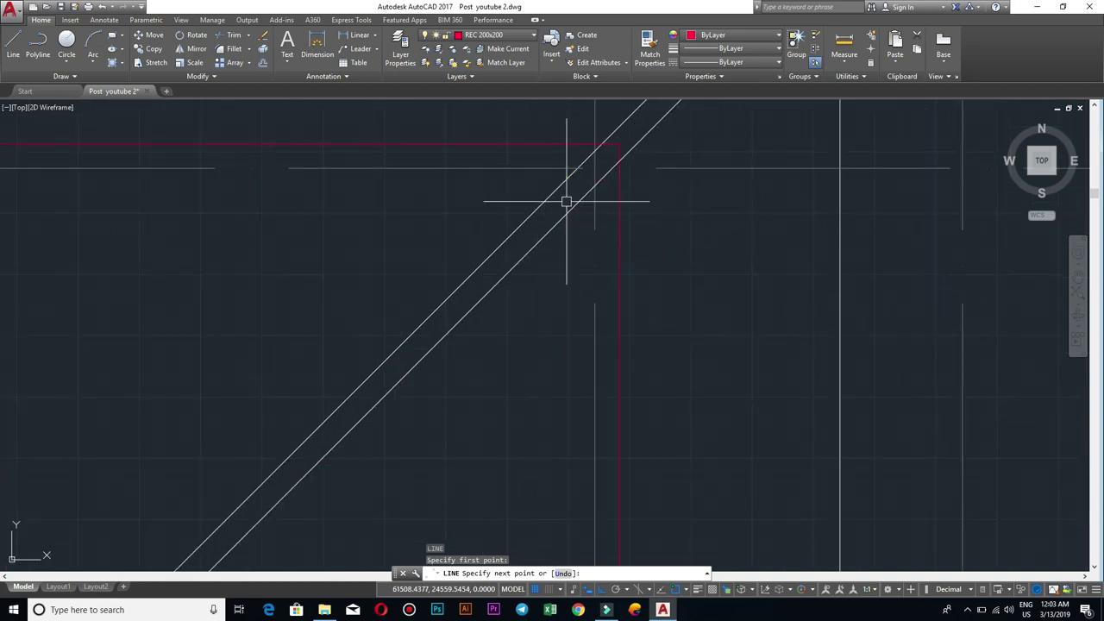
scroll(566, 202, "down", 3)
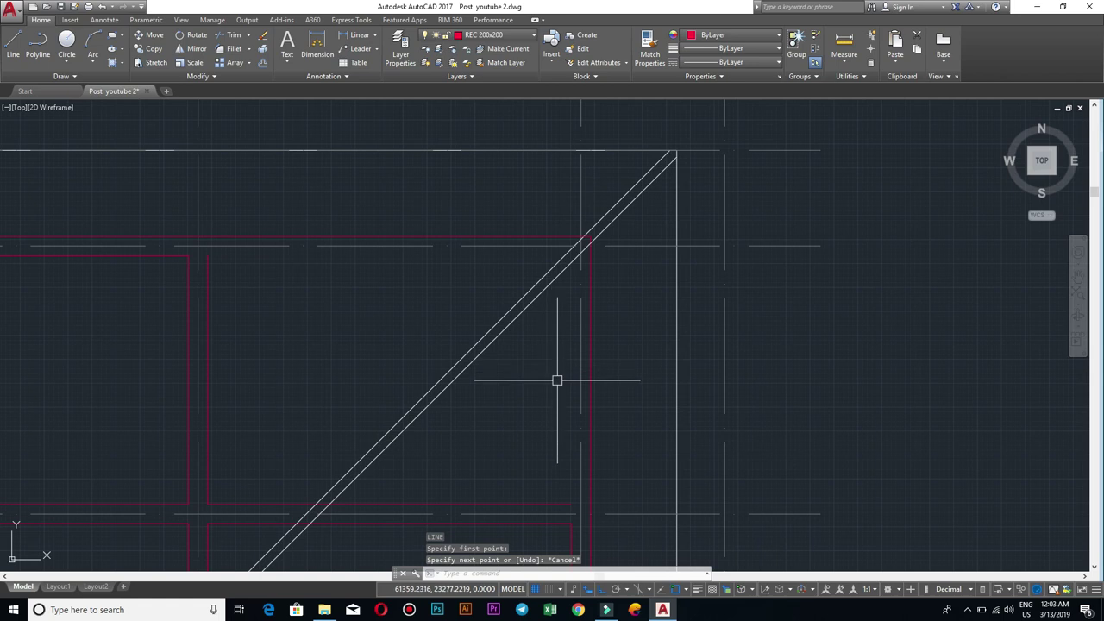
middle_click_drag(543, 365, 563, 324)
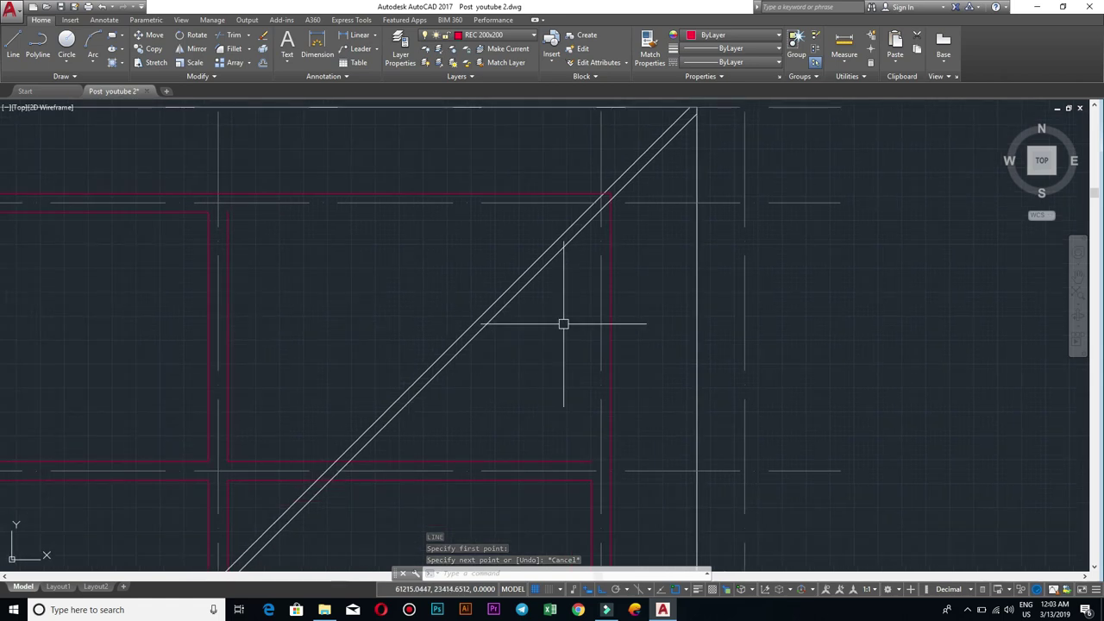
type("f")
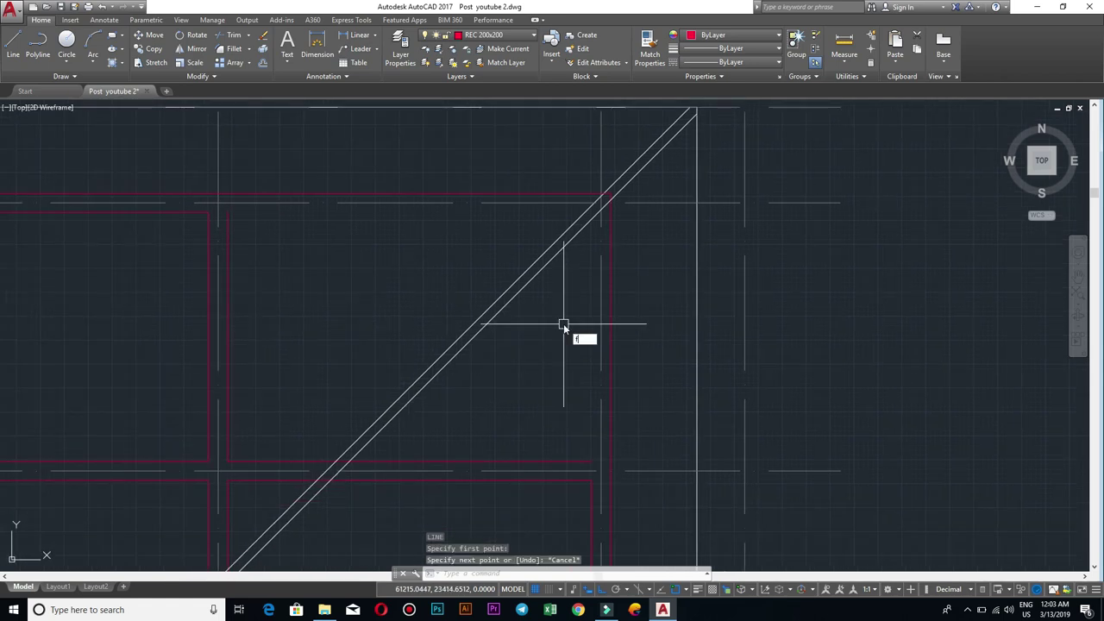
key("Return")
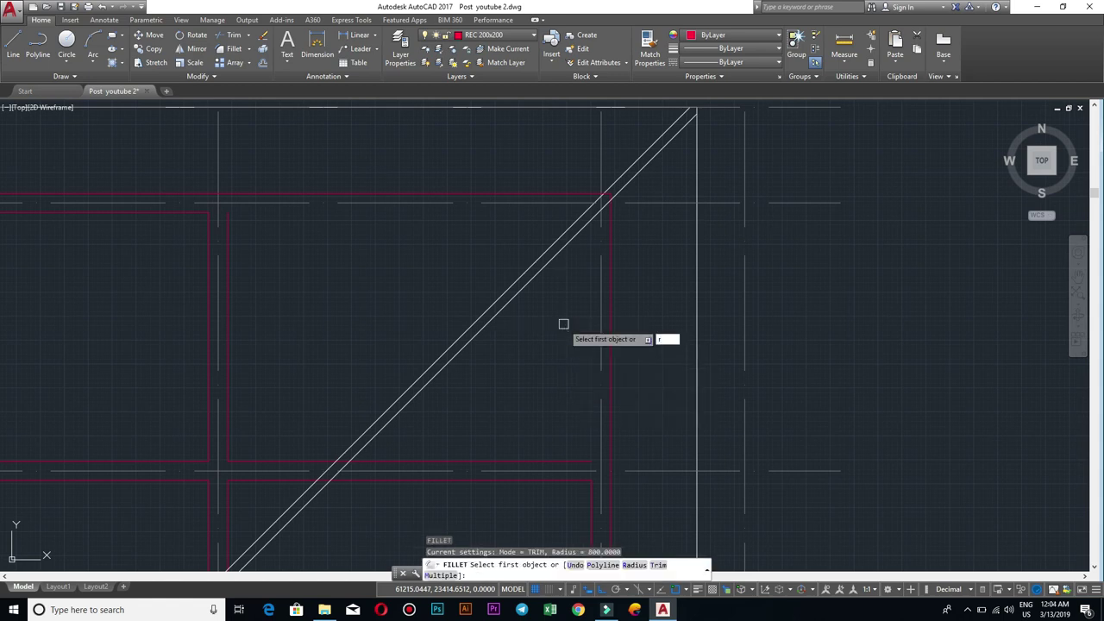
key("Return")
key("Return")
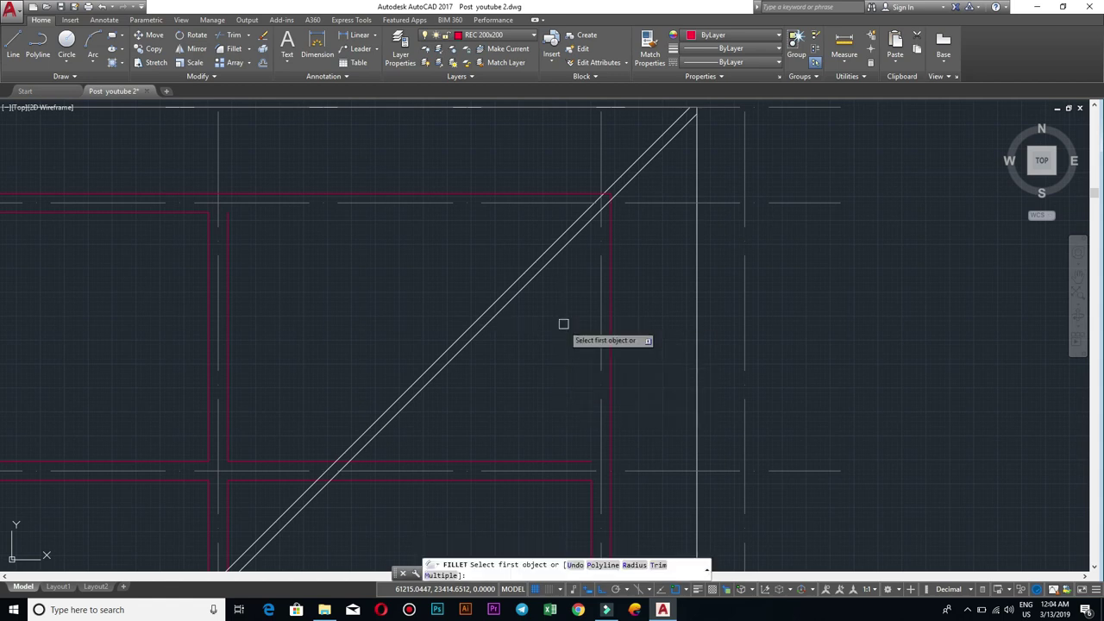
left_click(540, 457)
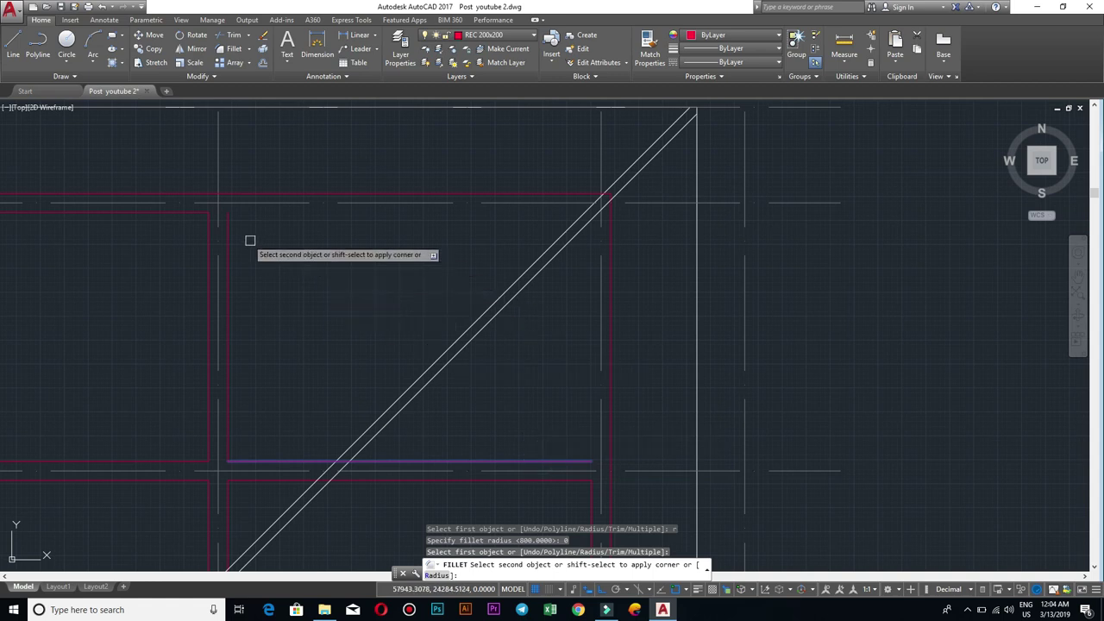
key("Escape")
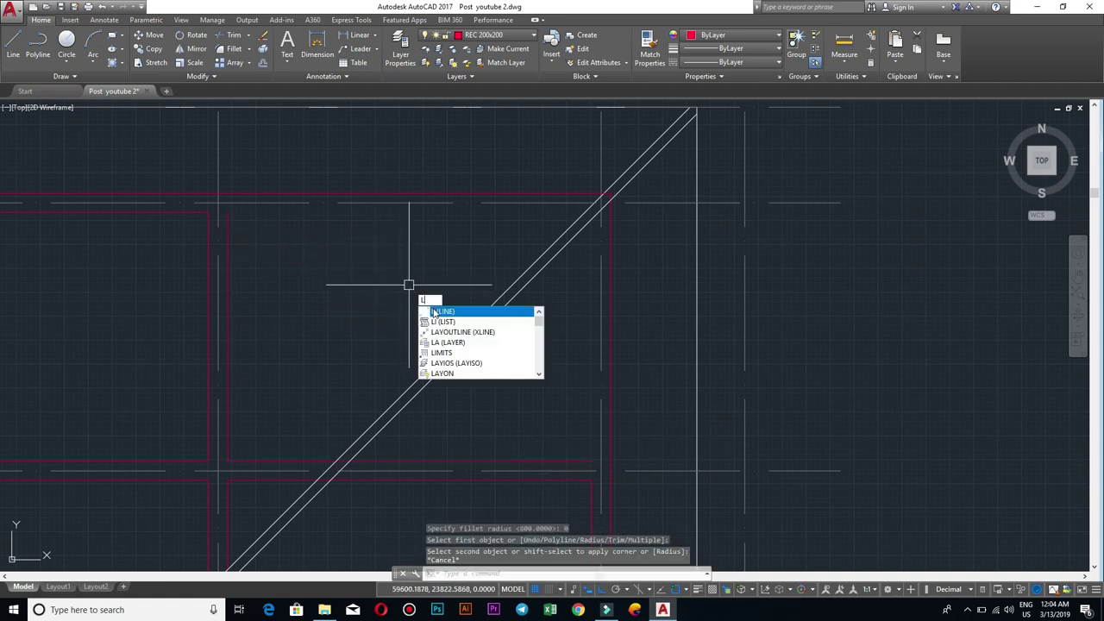
Step: Draw a line from the red wall corner up to where it meets the hip line
key("Return")
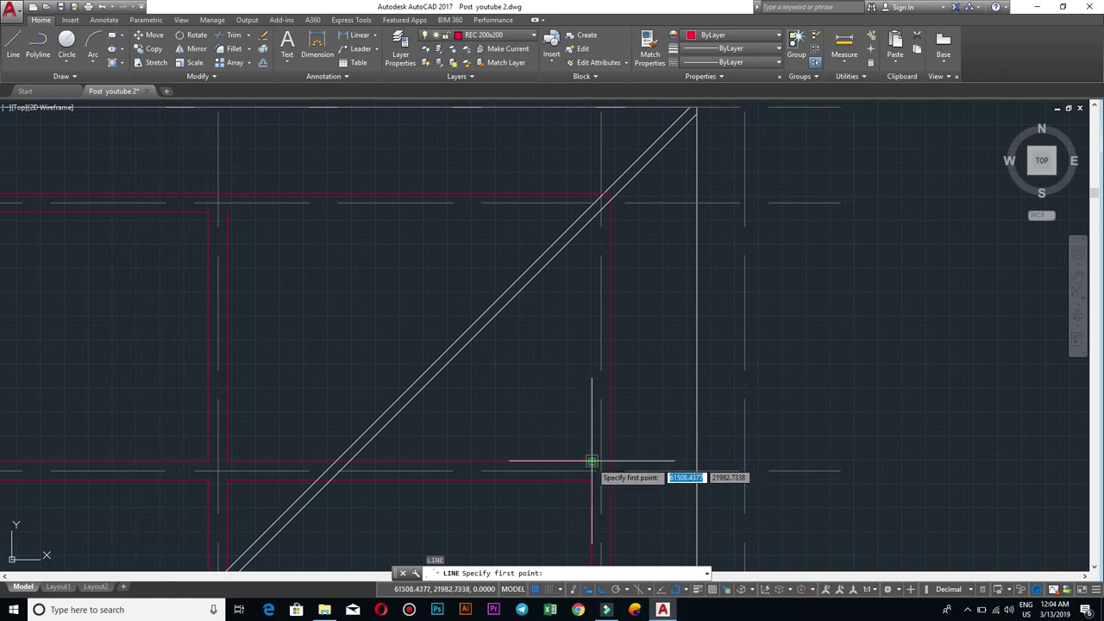
left_click(592, 464)
scroll(595, 221, "up", 5)
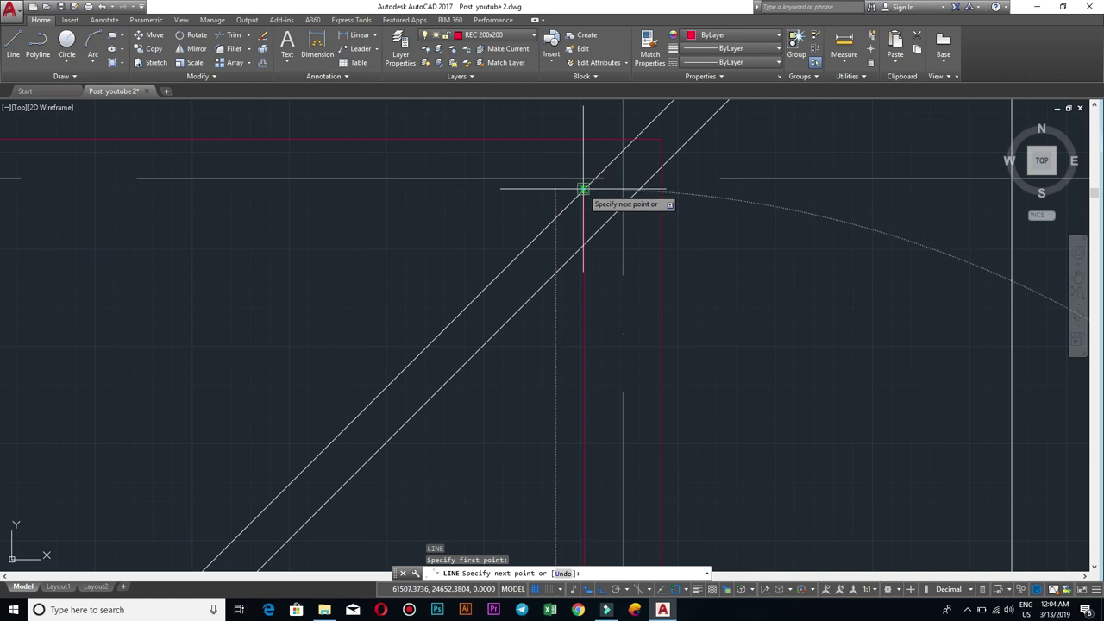
left_click(585, 181)
key("Escape")
scroll(340, 221, "down", 3)
scroll(263, 243, "down", 2)
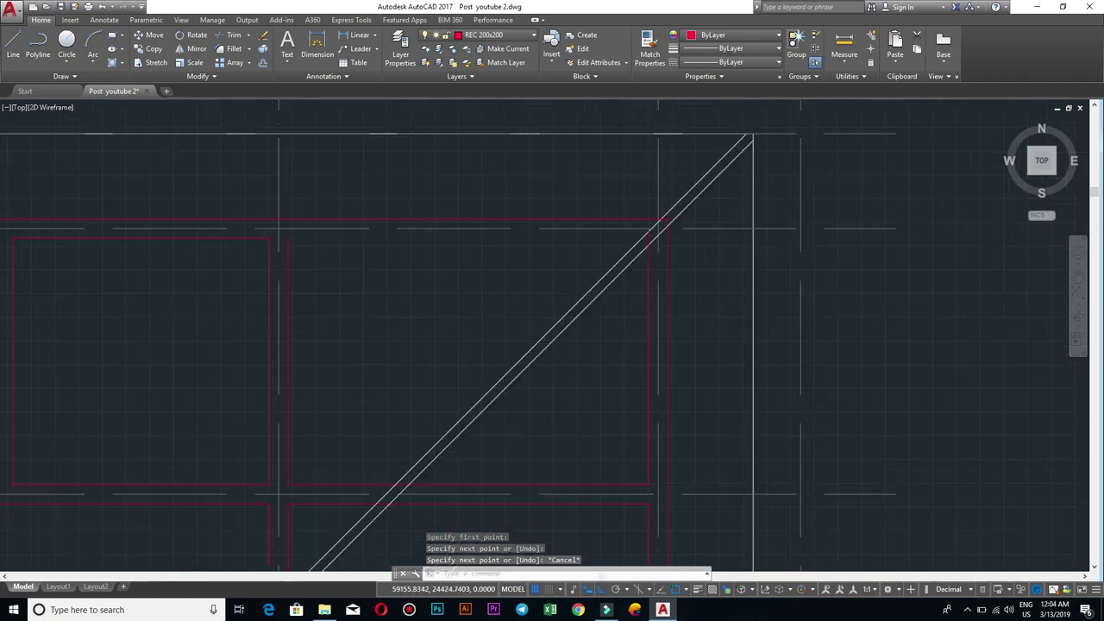
scroll(424, 252, "down", 1)
Step: Start a line from the upper red wall corner toward the roof line, then cancel it
key("Return")
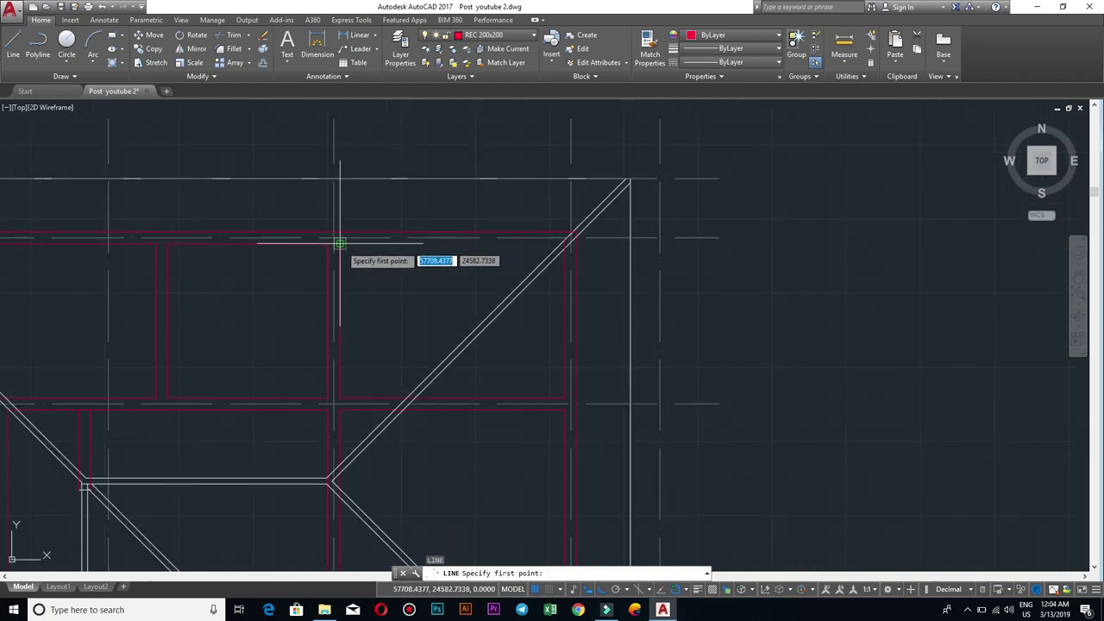
left_click(338, 246)
scroll(566, 244, "up", 3)
scroll(567, 244, "up", 3)
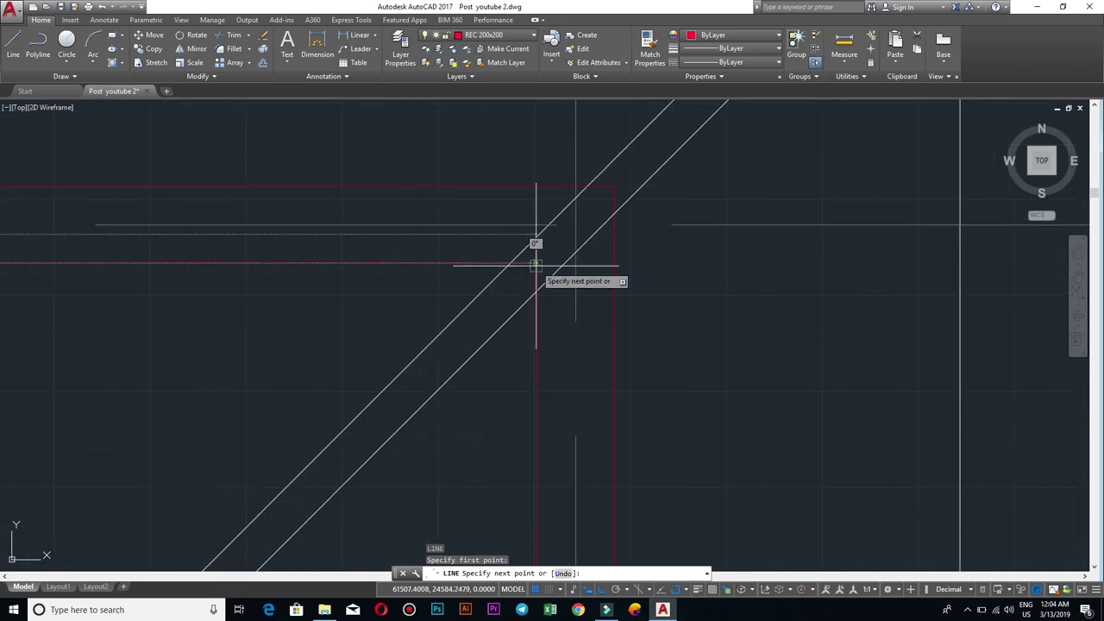
left_click(560, 240)
key("Escape")
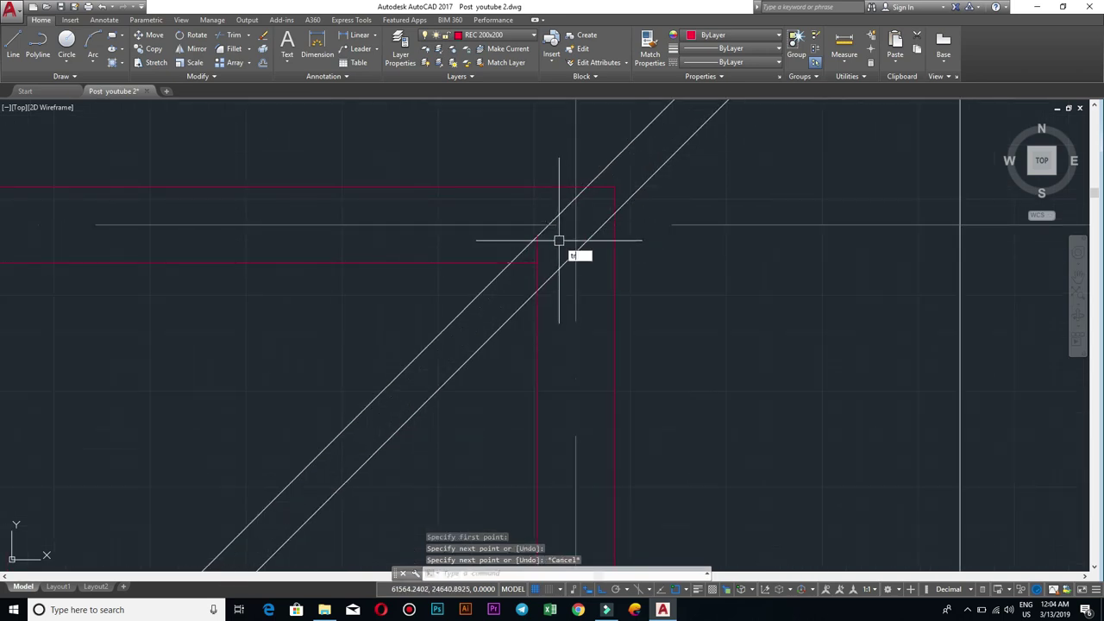
Step: Trim the overshooting hip line end near the red wall corner
key("Return")
key("Return")
left_click(540, 254)
scroll(577, 259, "down", 5)
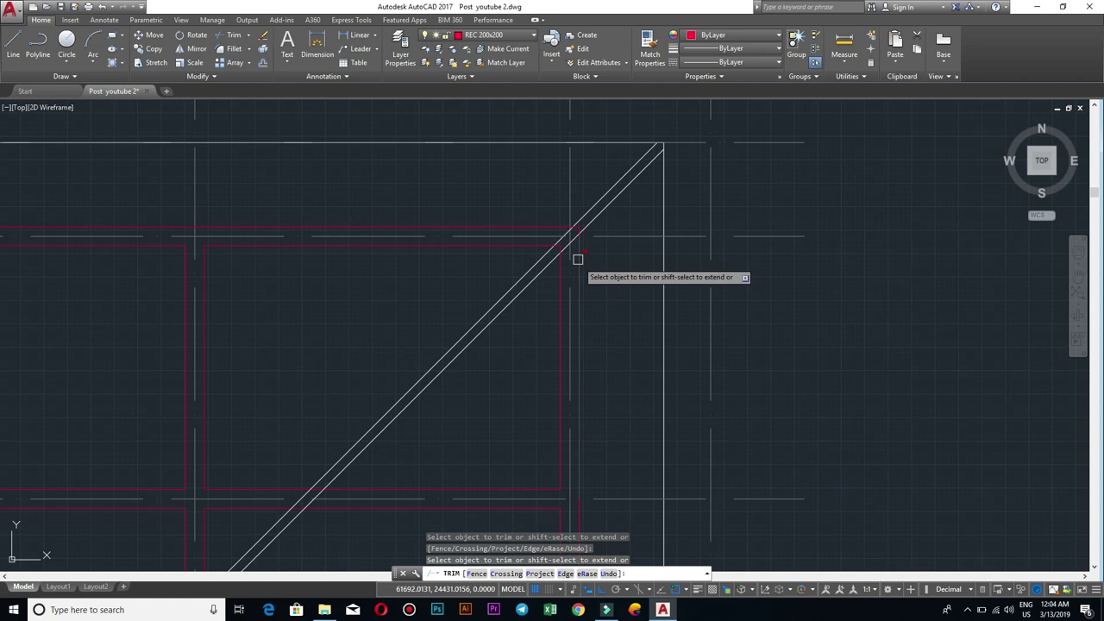
scroll(575, 327, "down", 4)
scroll(570, 316, "up", 2)
key("Return")
scroll(379, 336, "up", 2)
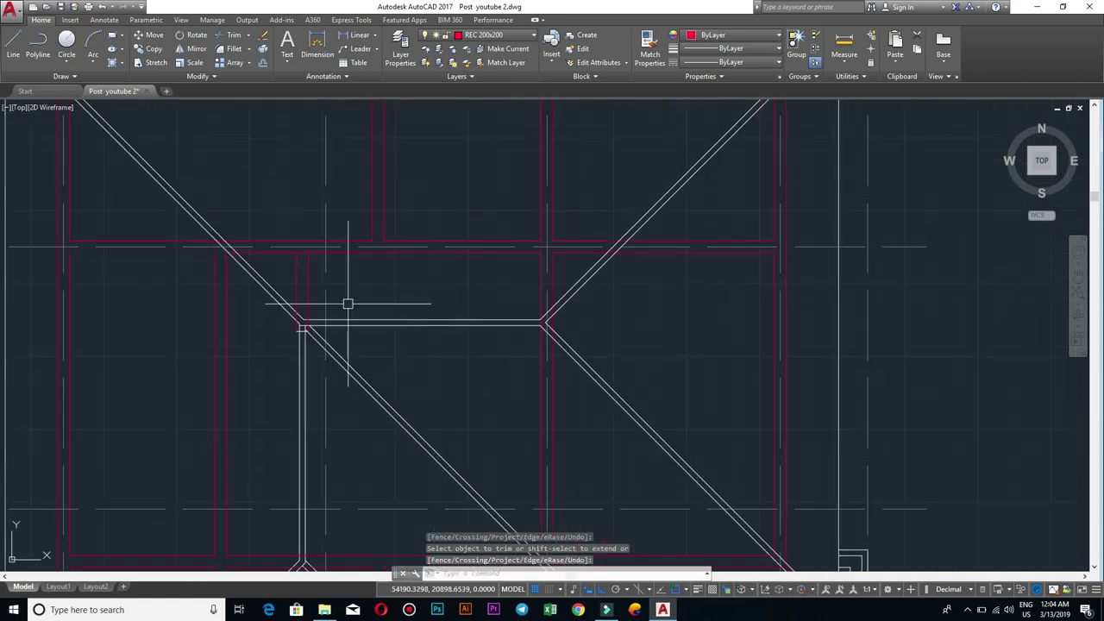
scroll(535, 345, "up", 4)
type("ma")
key("Return")
Step: Use MATCHPROP to copy the vertical roof line's properties onto the line by the inner ridge corner
left_click(556, 286)
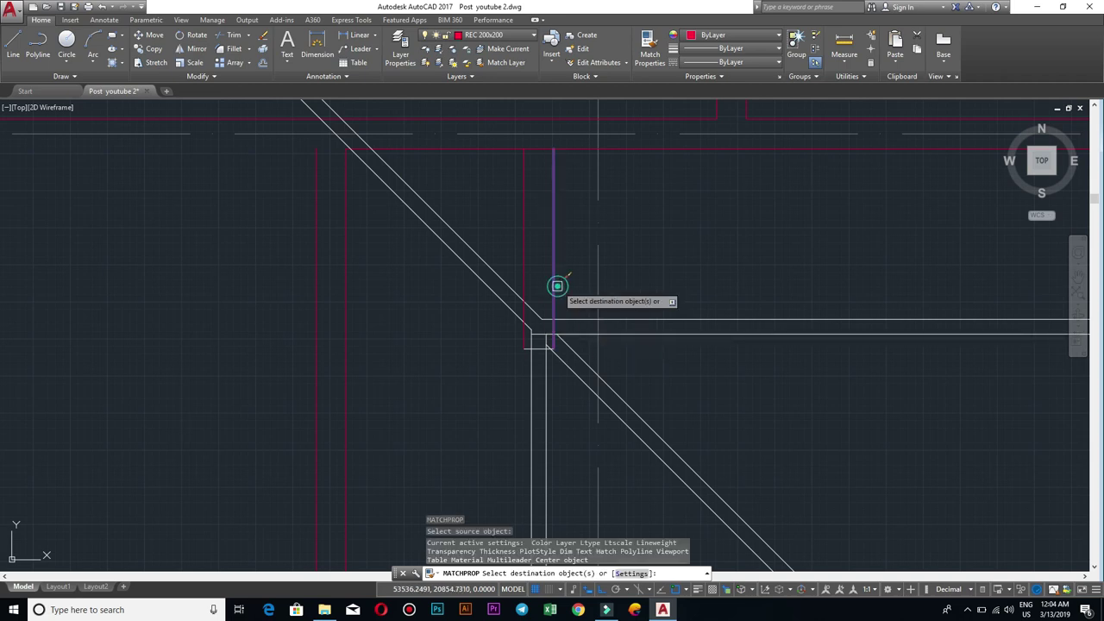
left_click(536, 348)
scroll(791, 391, "down", 1)
scroll(772, 360, "up", 1)
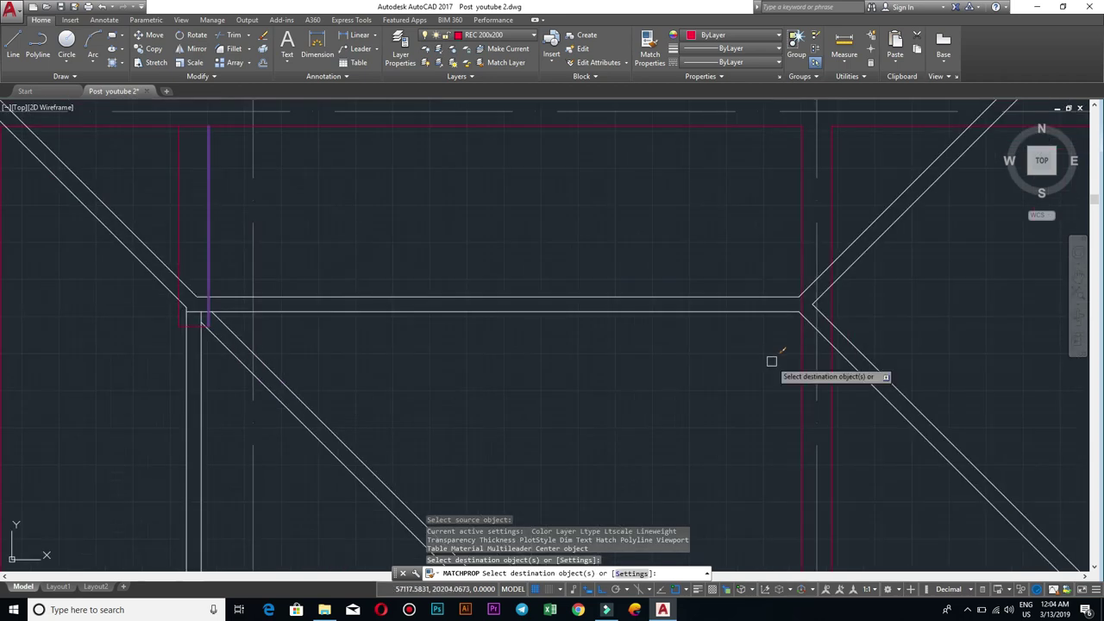
scroll(880, 461, "down", 2)
scroll(734, 343, "down", 1)
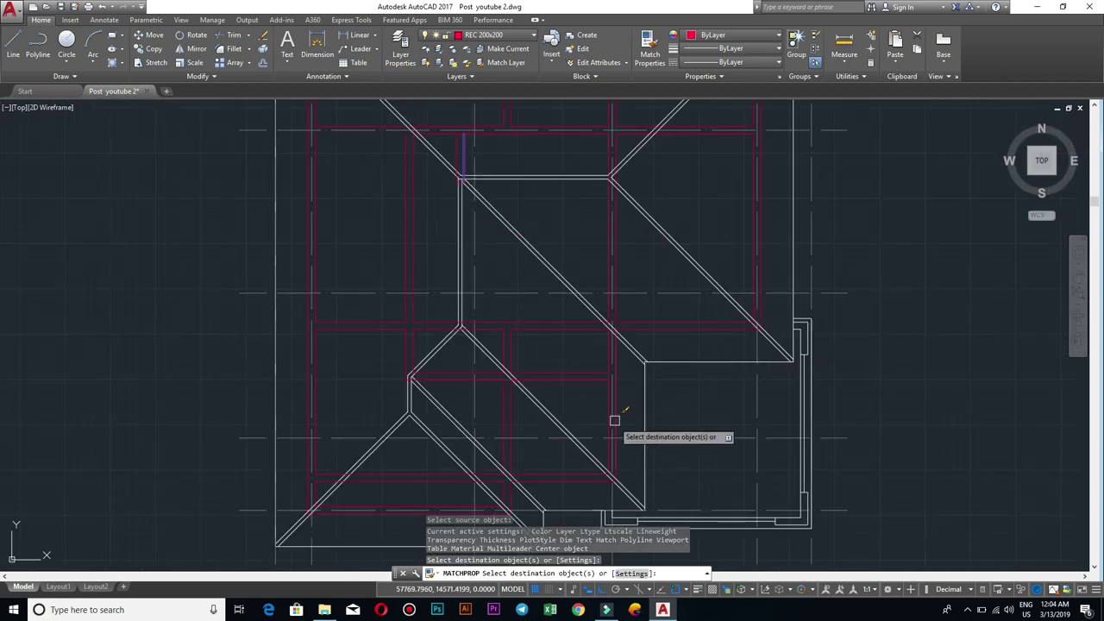
scroll(595, 388, "up", 1)
scroll(474, 319, "up", 1)
scroll(500, 336, "up", 1)
scroll(535, 337, "up", 2)
scroll(557, 353, "up", 1)
scroll(557, 379, "up", 1)
scroll(558, 224, "up", 1)
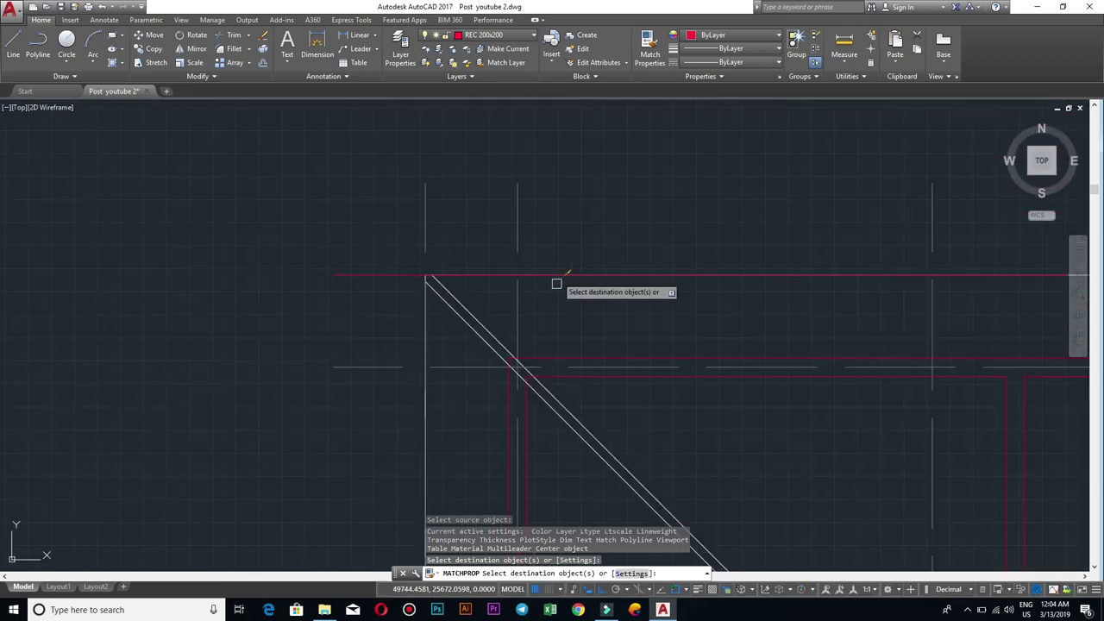
middle_click_drag(808, 352, 373, 274)
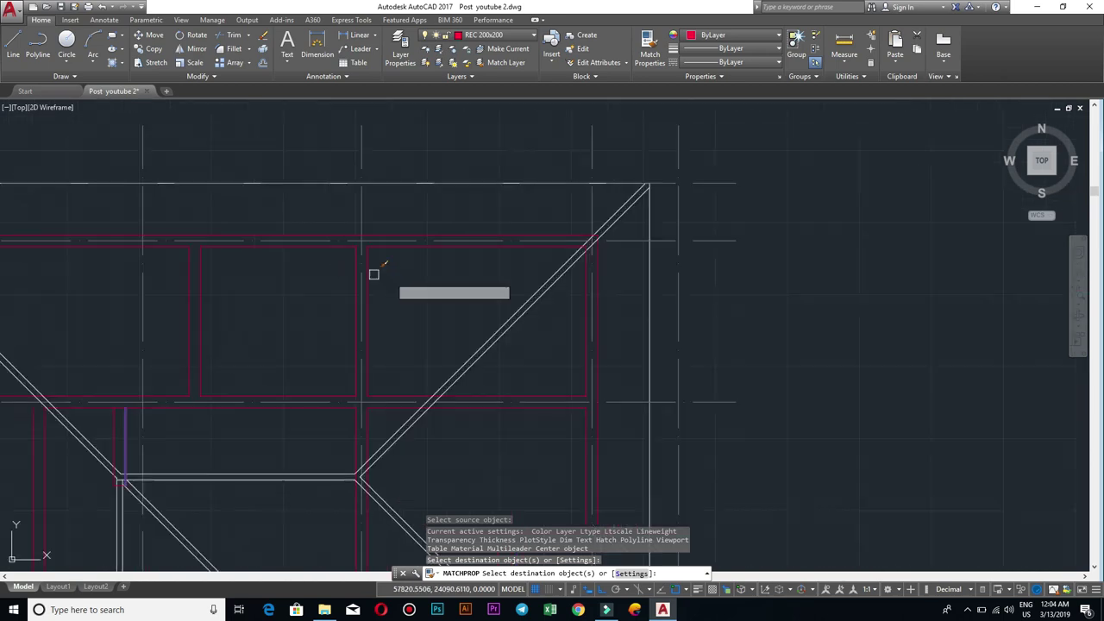
scroll(481, 285, "down", 2)
scroll(552, 216, "down", 1)
scroll(559, 249, "down", 1)
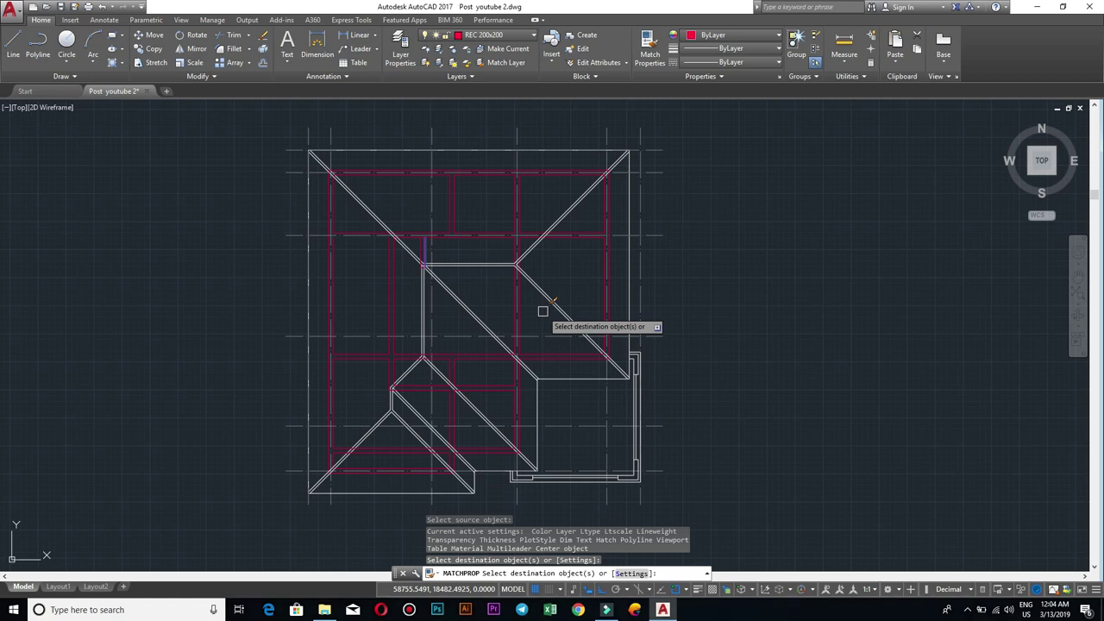
key("Escape")
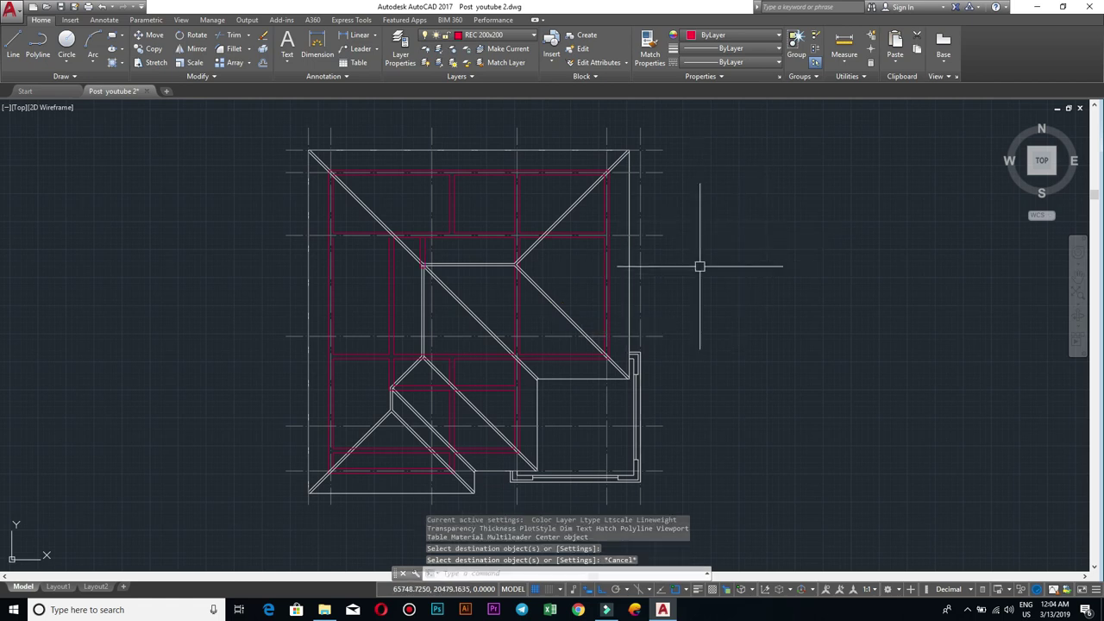
scroll(510, 292, "up", 4)
scroll(640, 275, "down", 6)
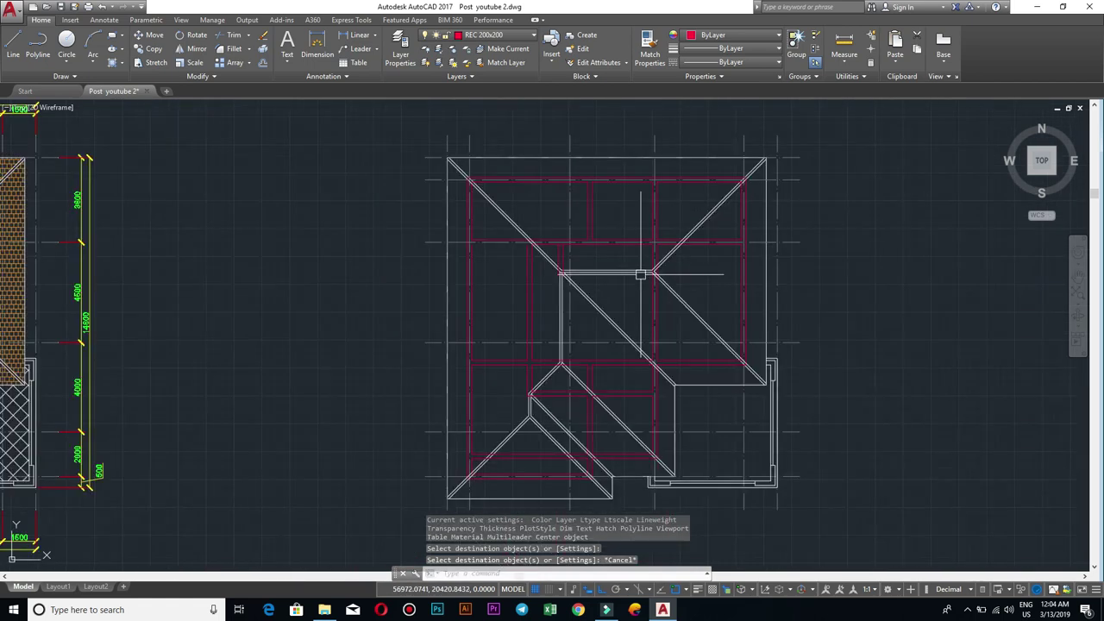
scroll(640, 274, "up", 10)
scroll(640, 274, "down", 4)
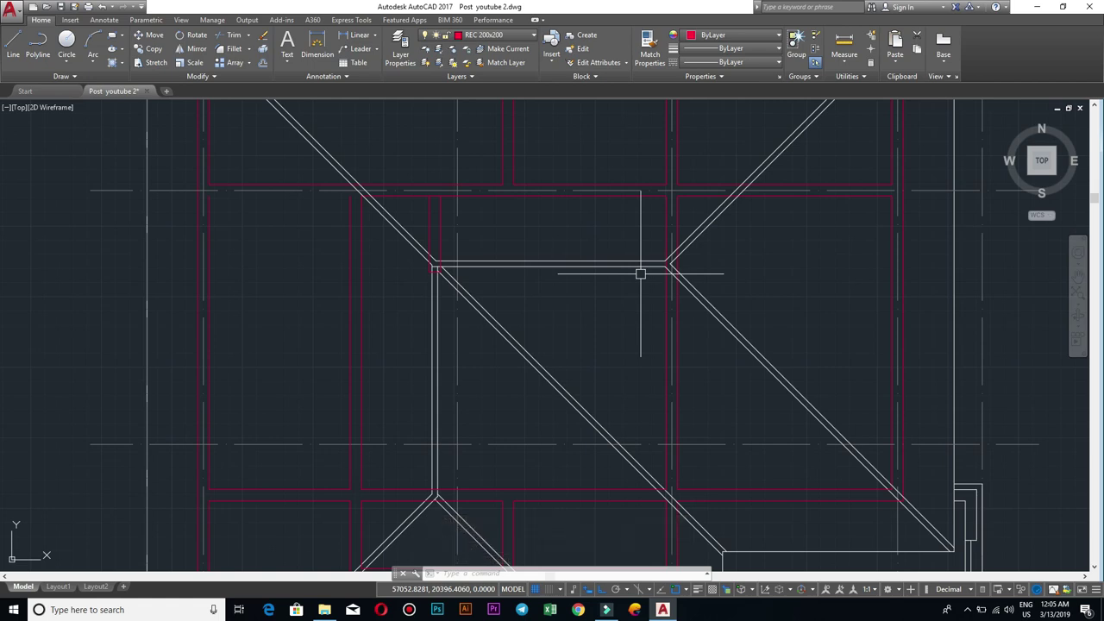
type("l")
key("Return")
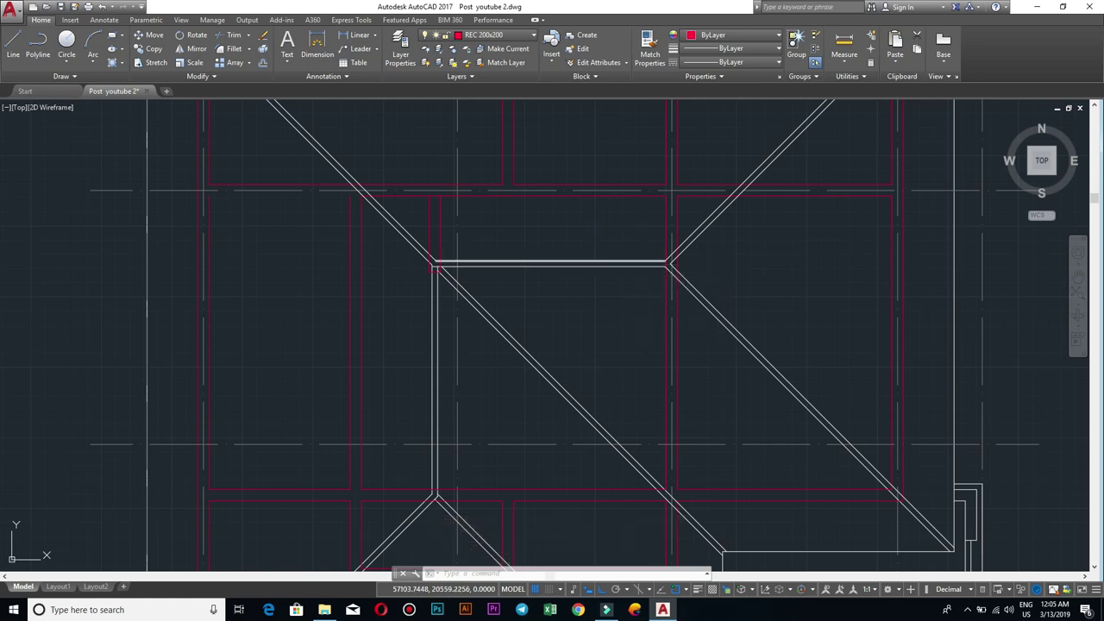
scroll(572, 296, "up", 2)
scroll(658, 352, "up", 2)
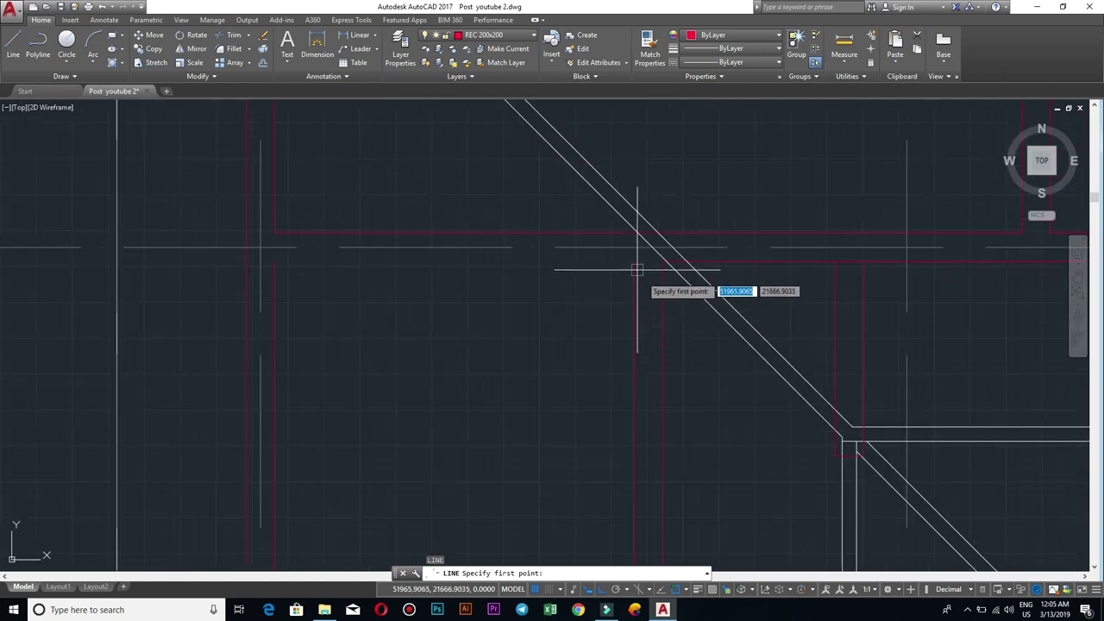
left_click(267, 264)
scroll(374, 239, "down", 3)
key("Escape")
scroll(369, 291, "down", 2)
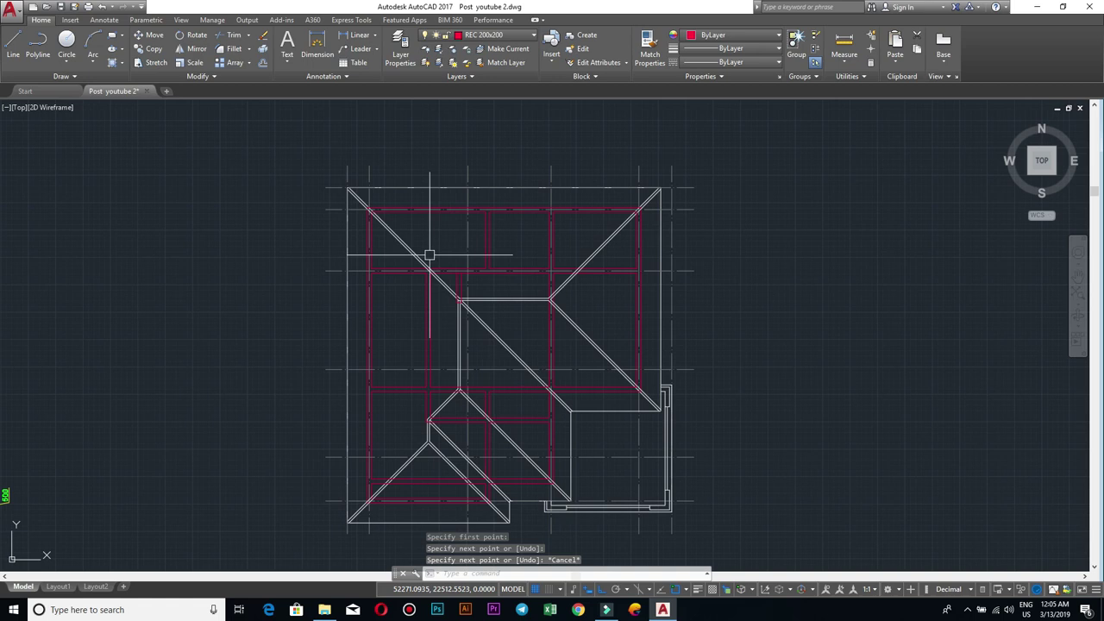
scroll(488, 279, "up", 4)
scroll(474, 276, "up", 1)
scroll(459, 306, "up", 1)
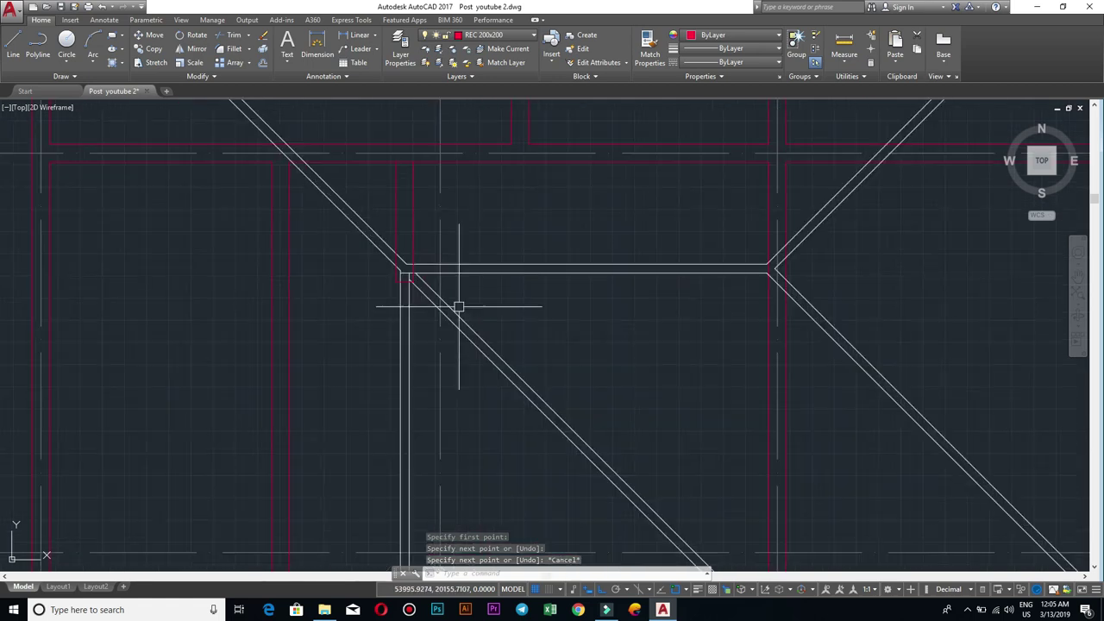
scroll(459, 307, "down", 3)
mouse_move(458, 306)
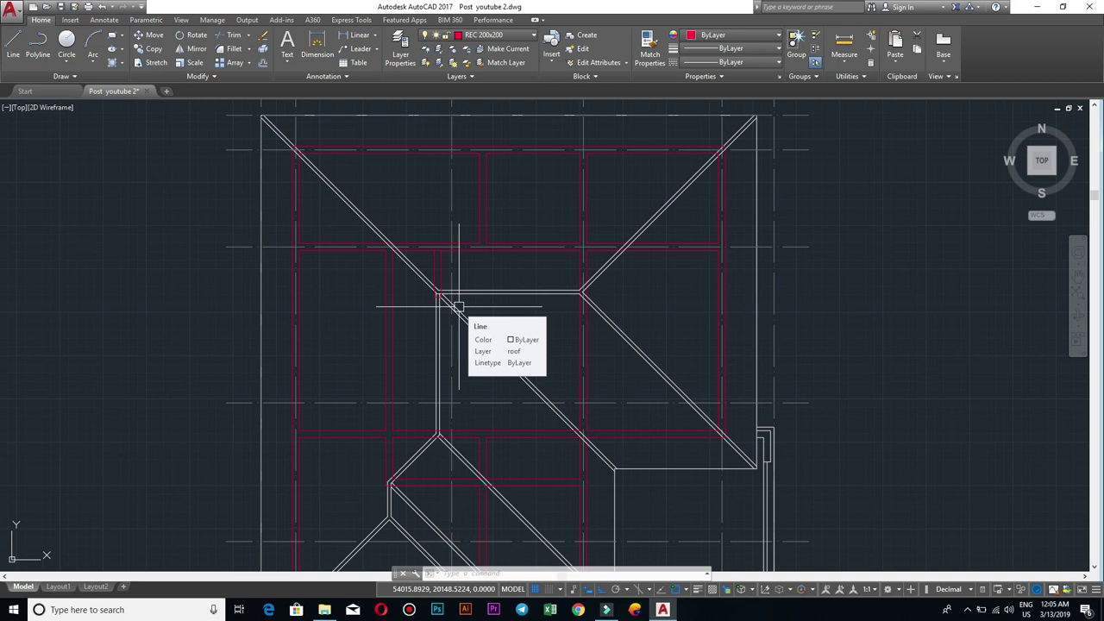
scroll(459, 306, "down", 3)
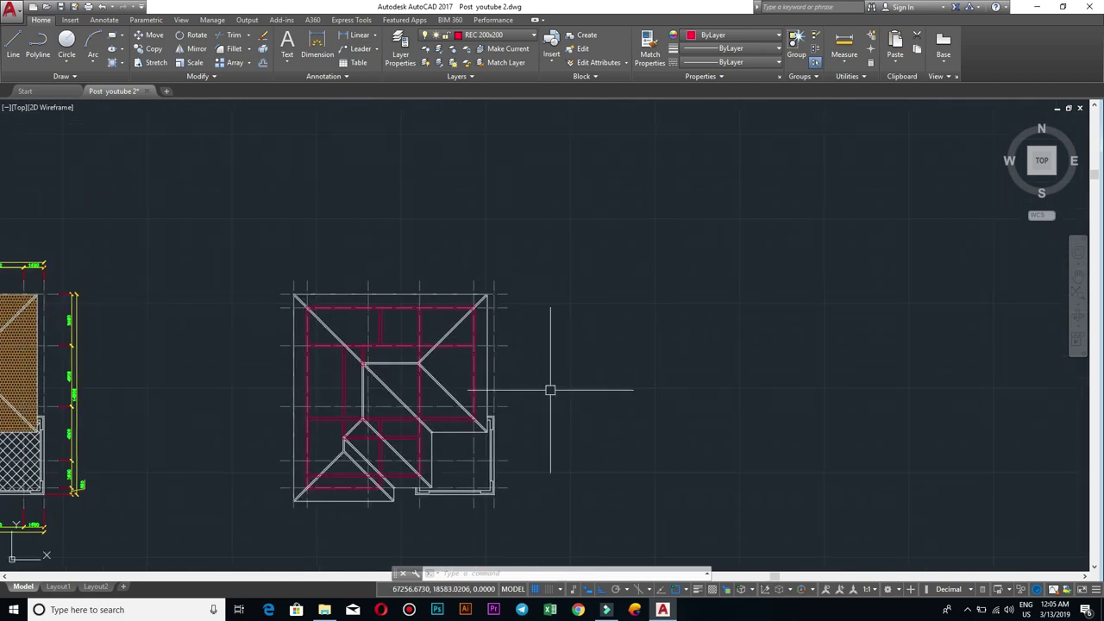
type("REC")
key("Escape")
key("Escape")
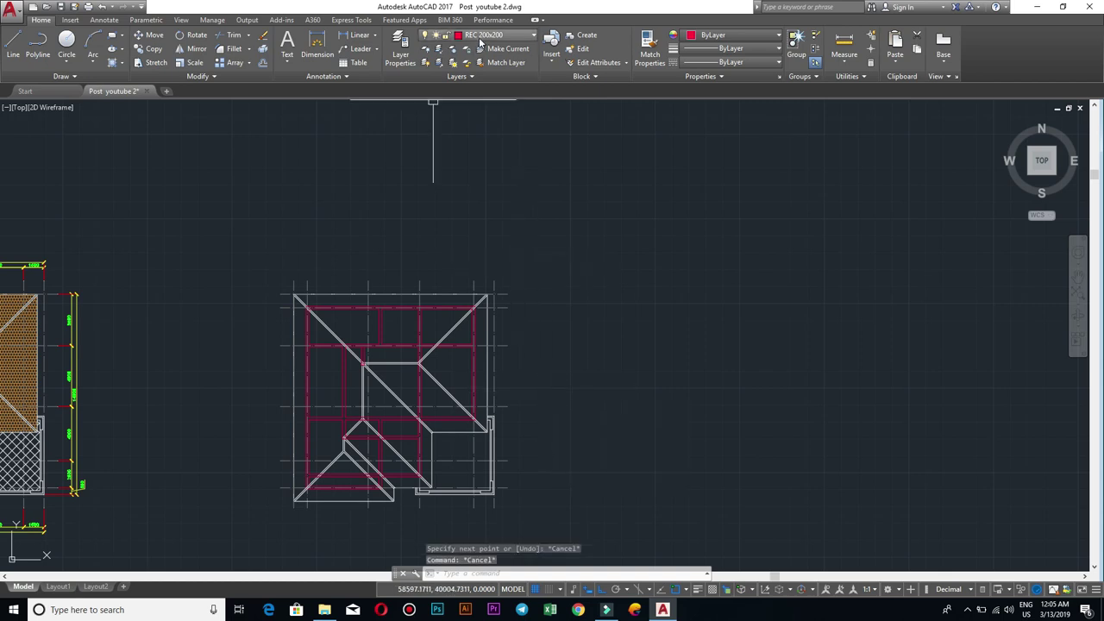
left_click(480, 38)
left_click(491, 131)
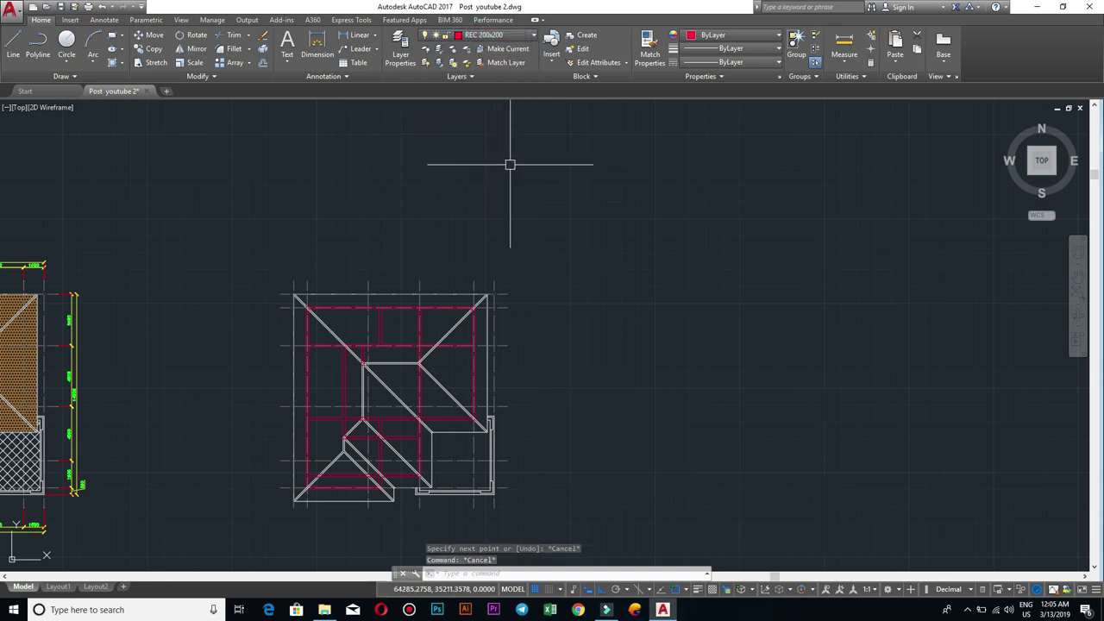
type("l")
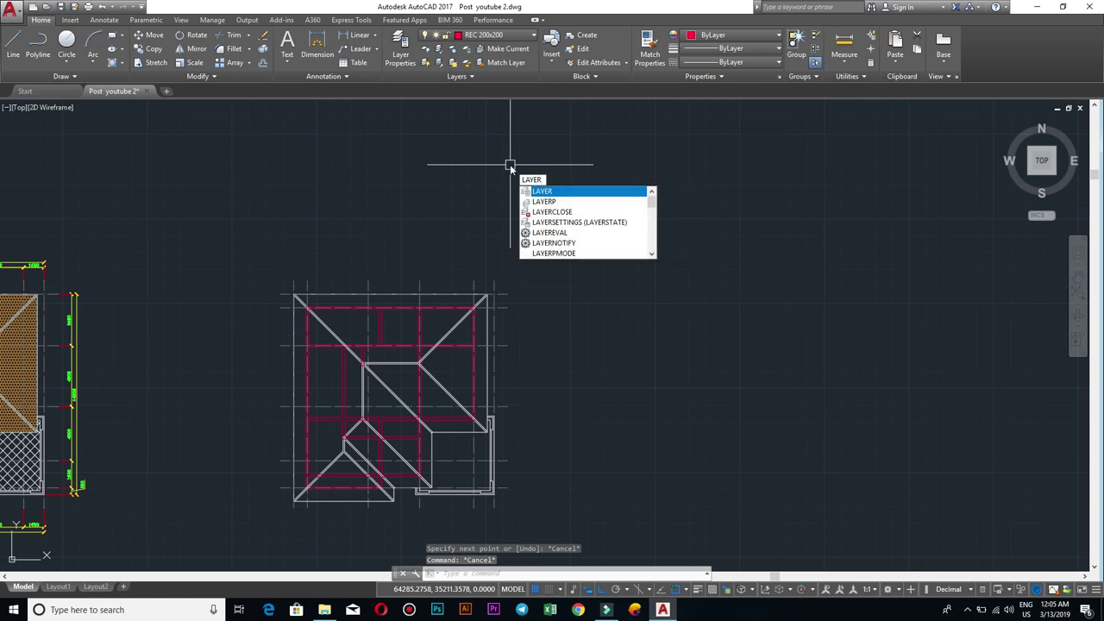
Step: In the Layer Properties Manager, make Layer8 current in place of REC 200x200
key("Return")
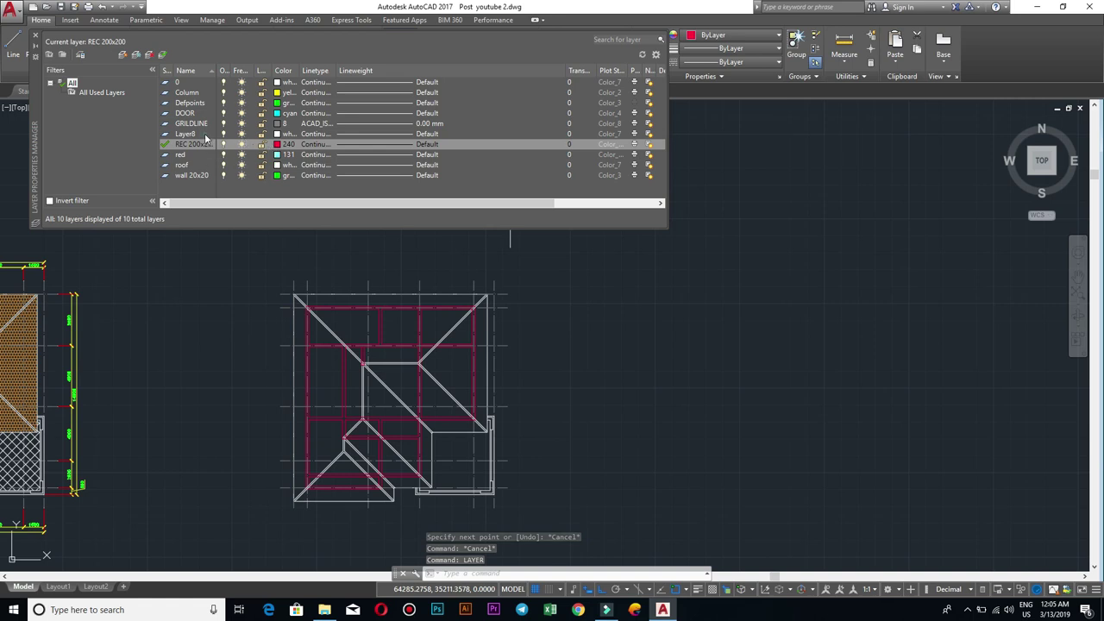
left_click(196, 134)
double_click(198, 136)
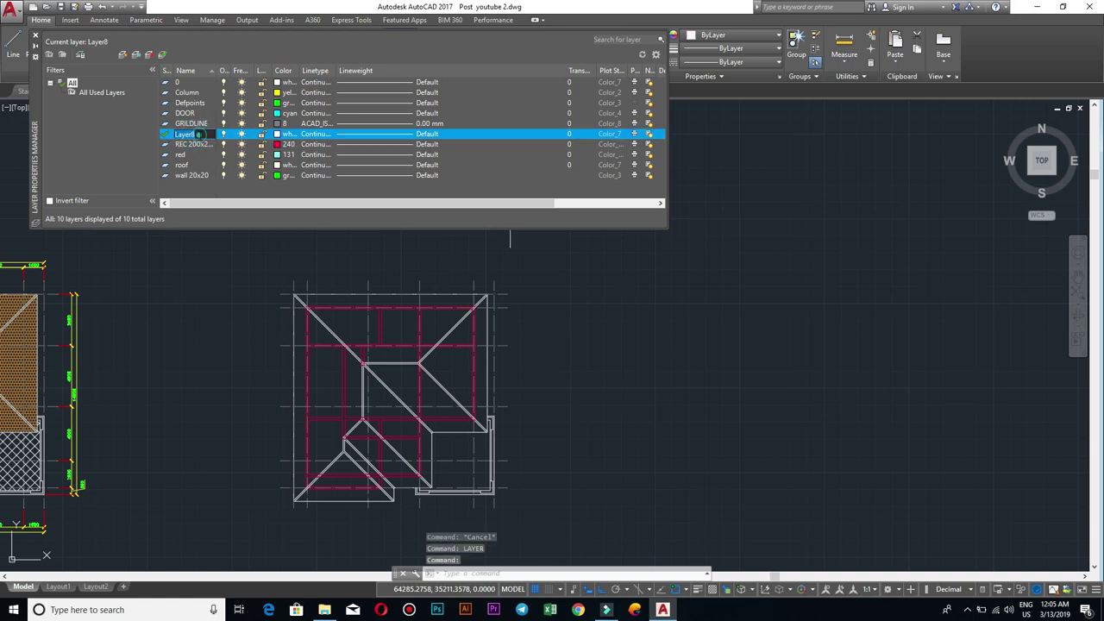
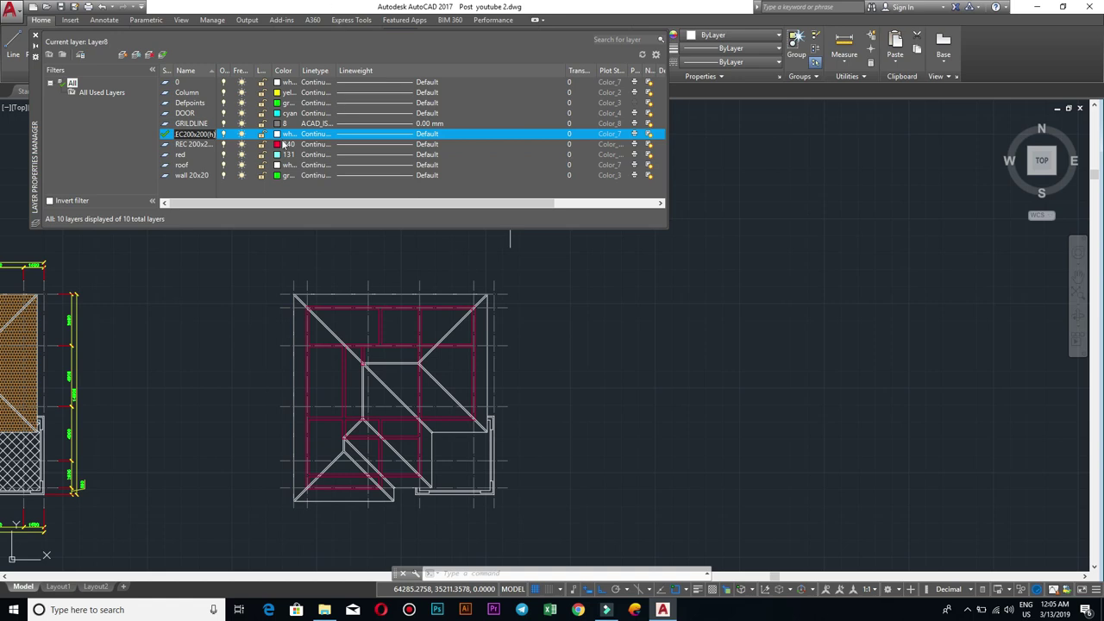
Step: Change the REC200x200 layer colour to index colour 60 and close the Layer Properties Manager
left_click(277, 134)
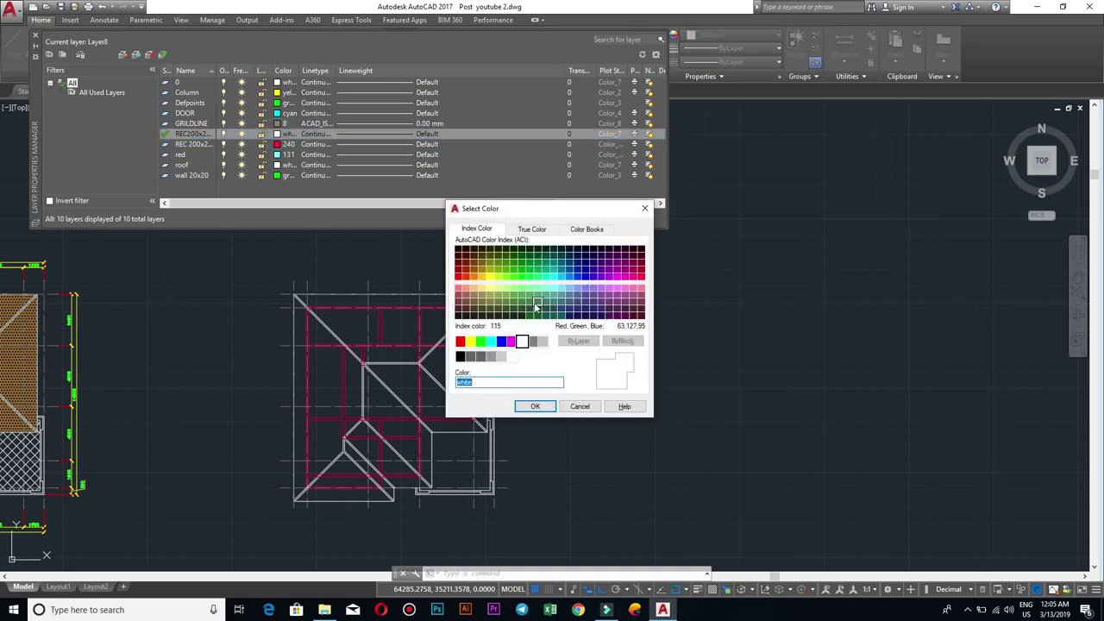
left_click(497, 277)
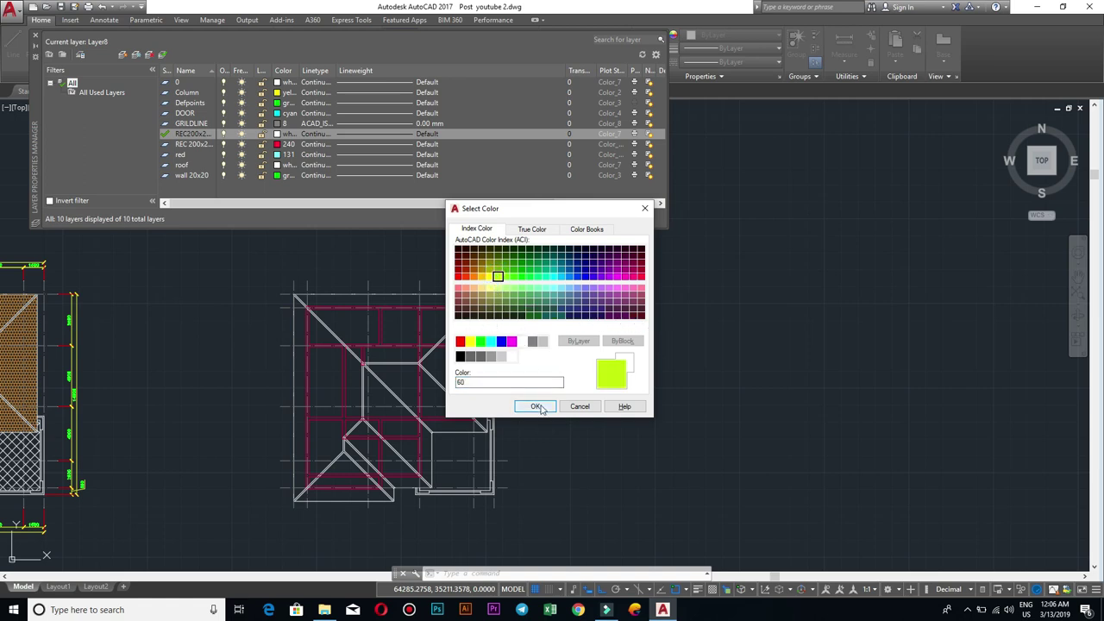
left_click(537, 406)
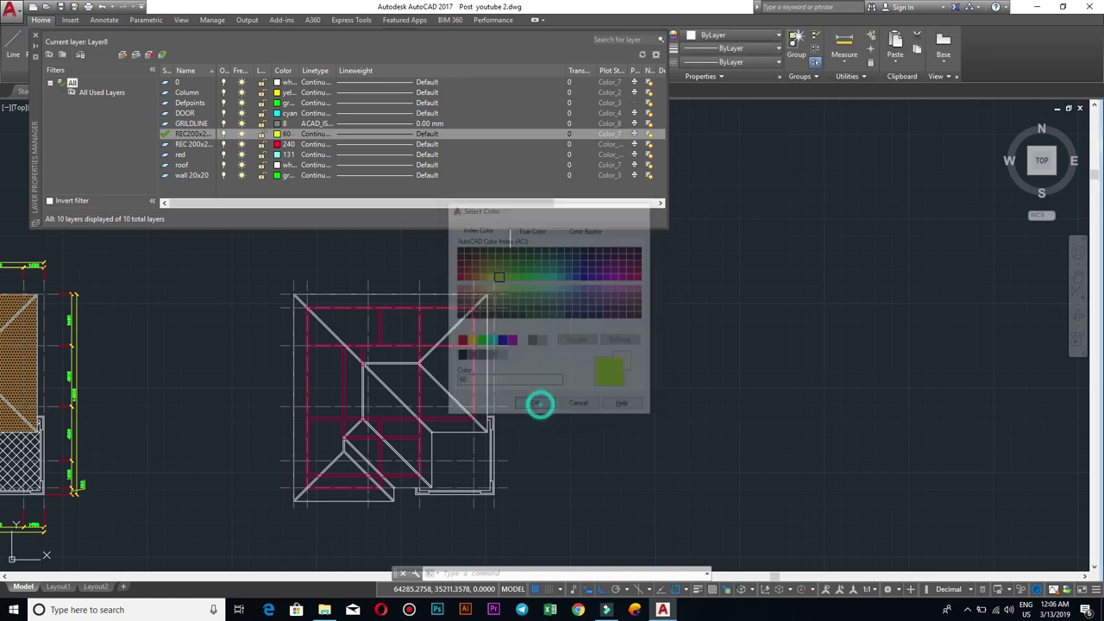
left_click(35, 39)
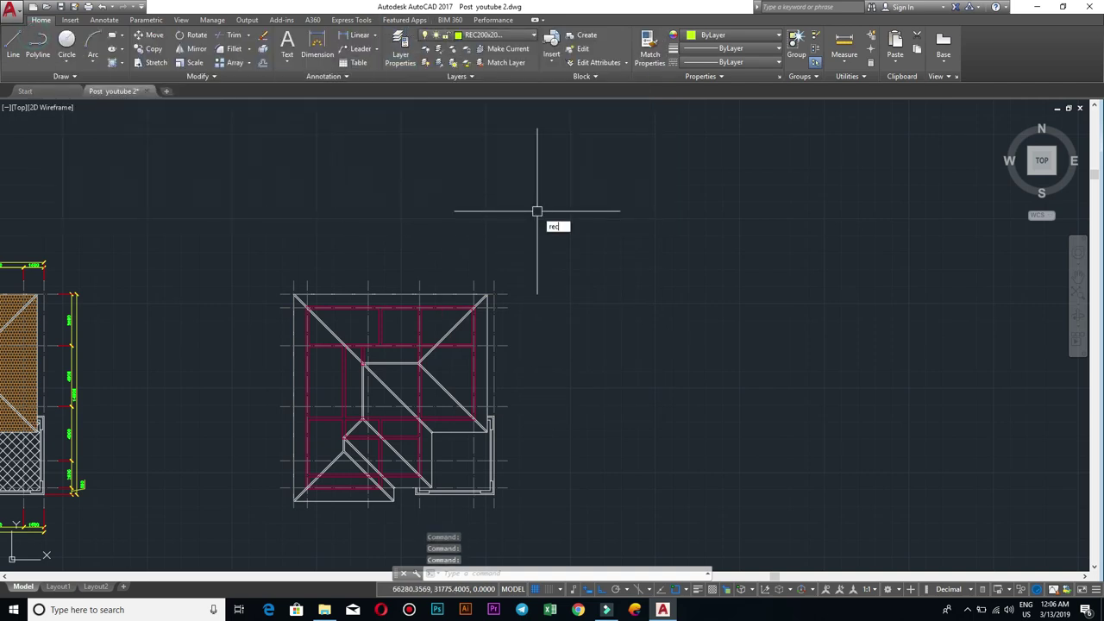
Step: Draw a 200×200 square with RECTANG
key("Return")
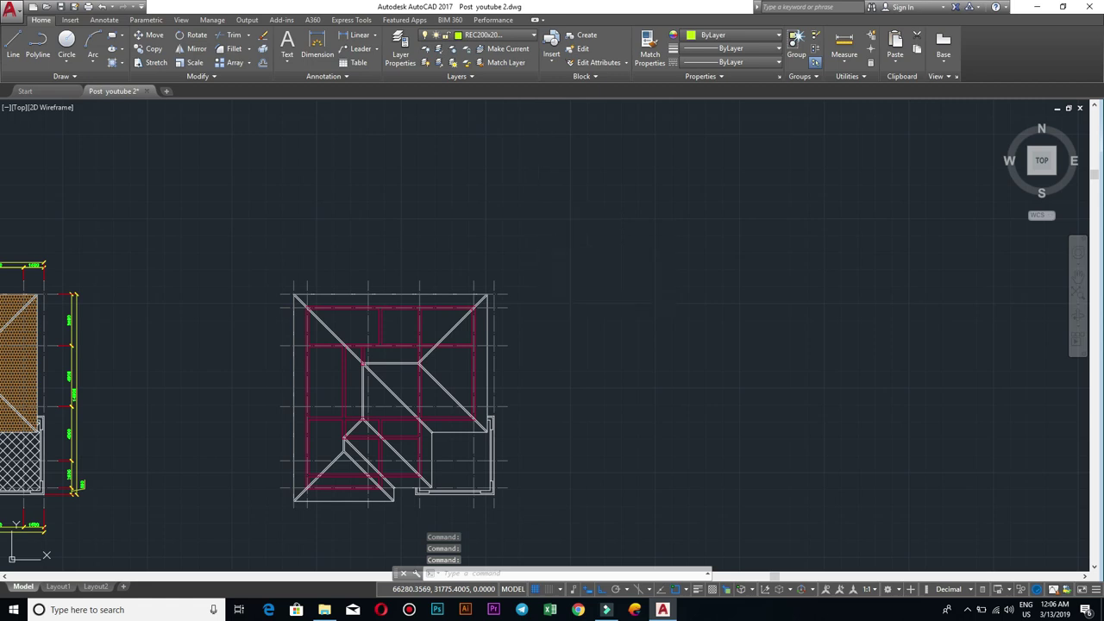
left_click(546, 220)
type("200")
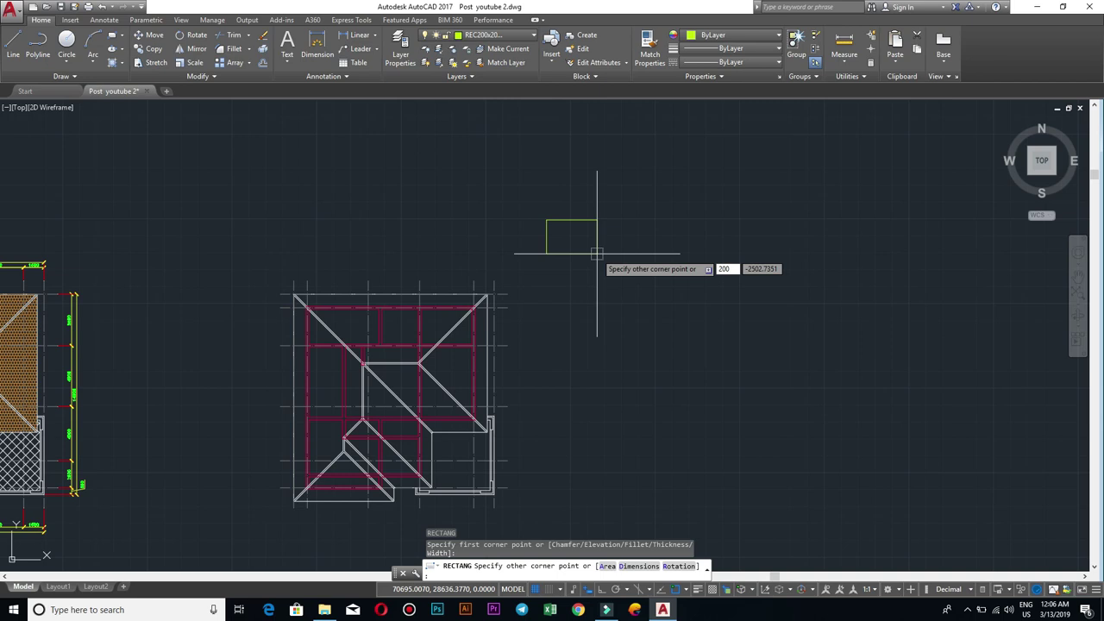
key("Tab")
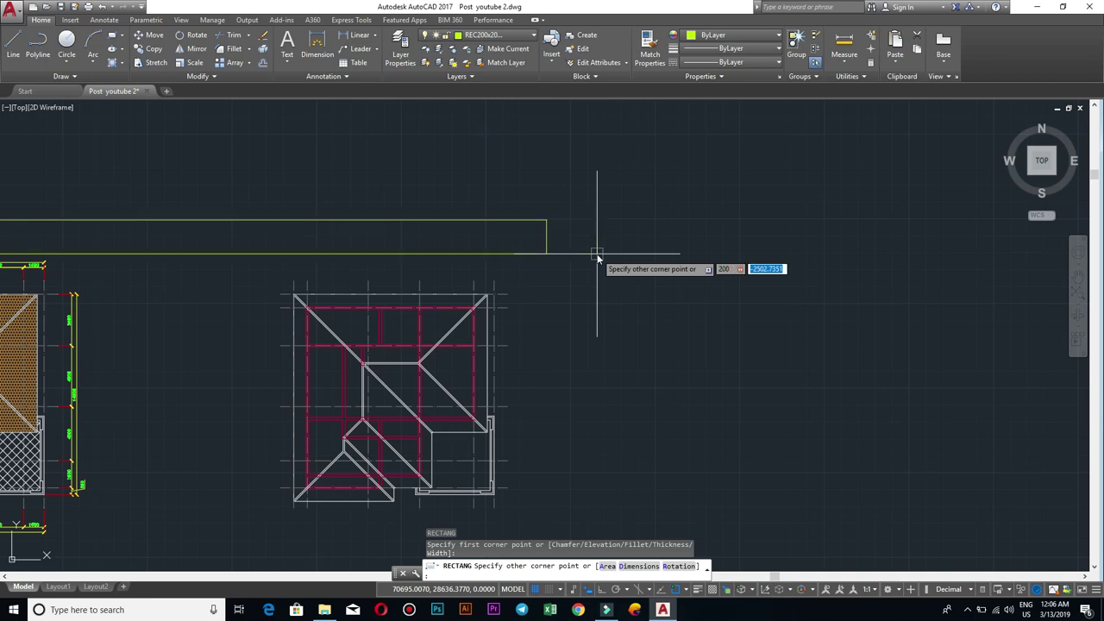
key("Return")
Step: Undo an accidental move of the square and cancel a stray hatch command
left_click(579, 238)
left_click(506, 202)
type("m")
key("Return")
key("Return")
key("Escape")
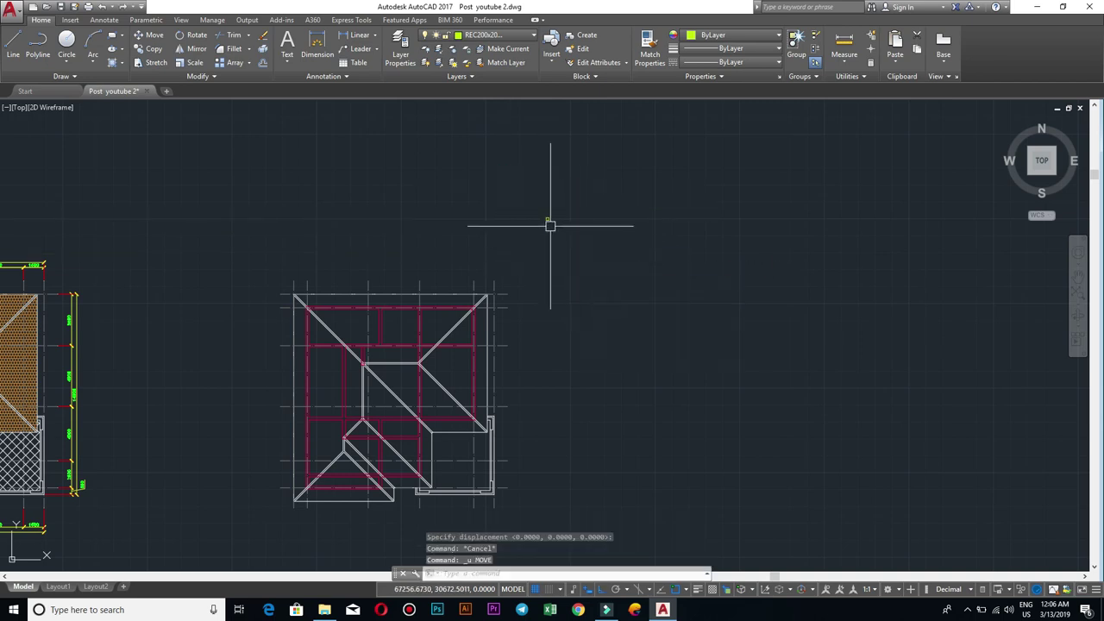
key("ctrl+z")
middle_click_drag(558, 205, 616, 308)
scroll(604, 320, "up", 2)
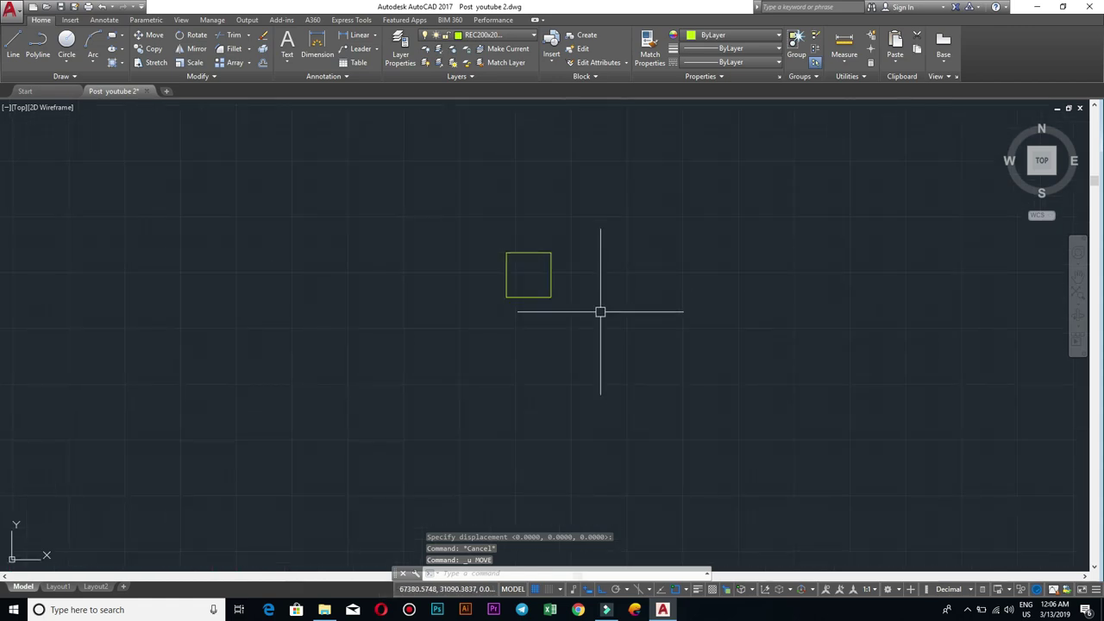
type("h")
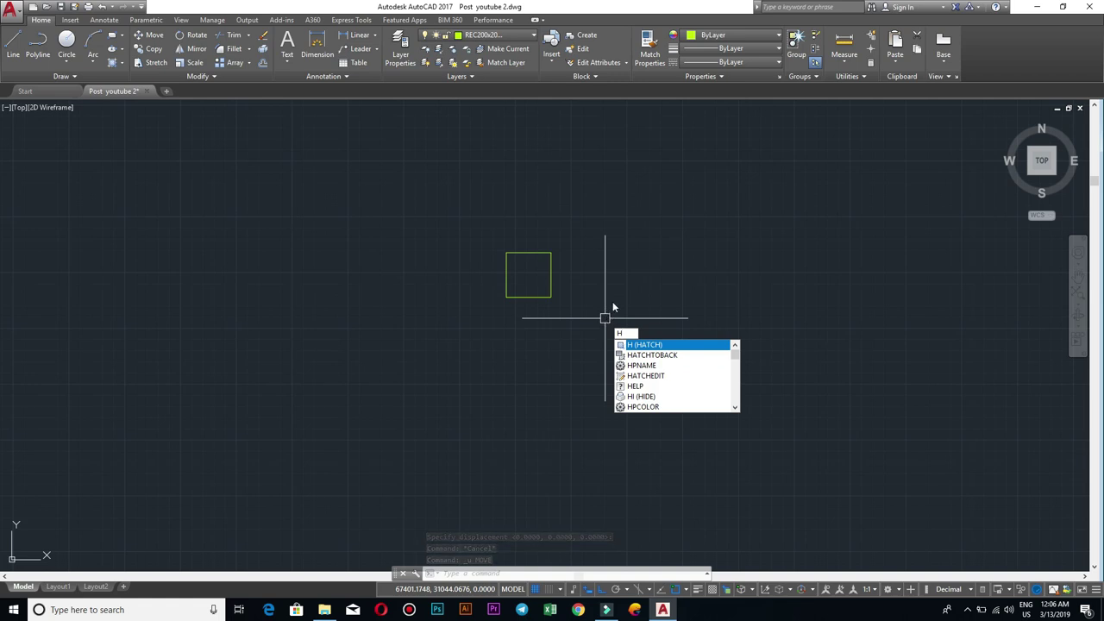
key("Escape")
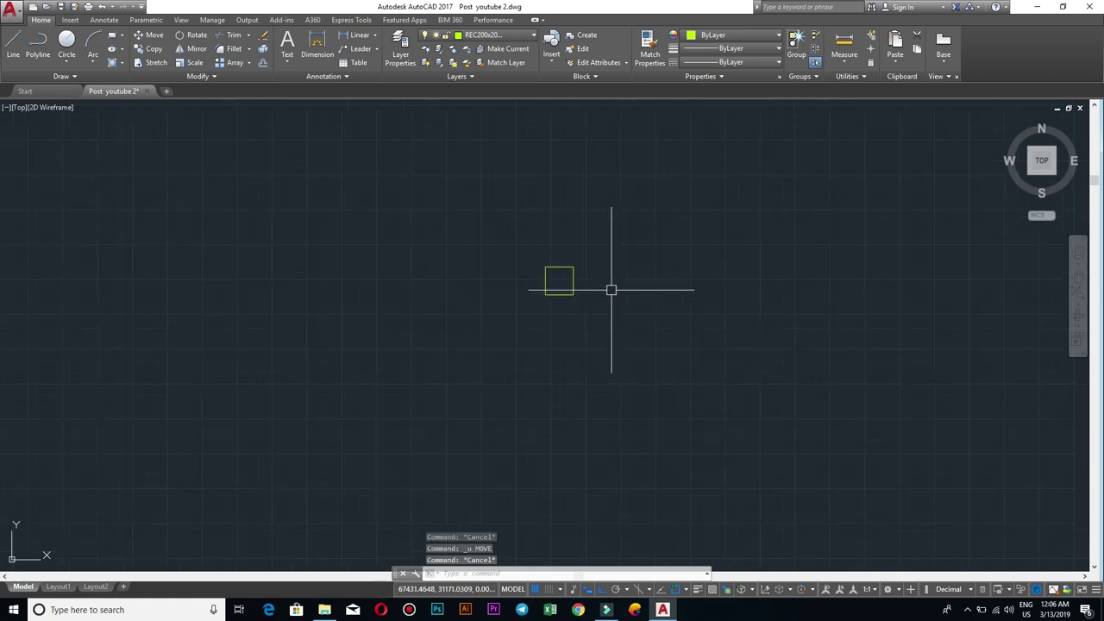
scroll(605, 252, "up", 2)
type("L")
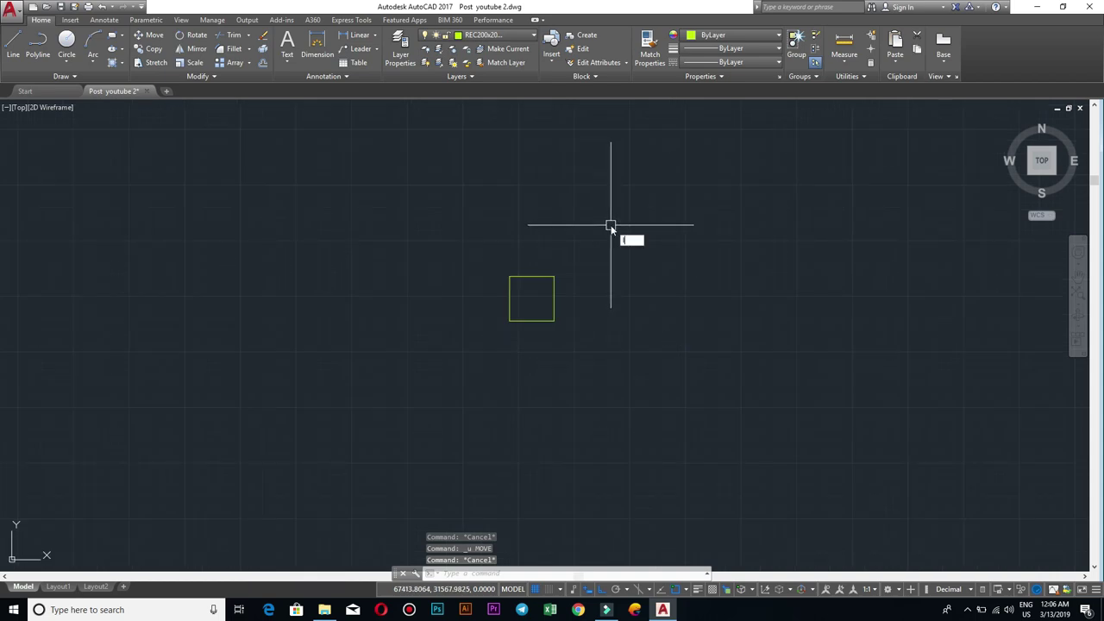
Step: Draw both diagonals of the square corner to corner with LINE
key("Return")
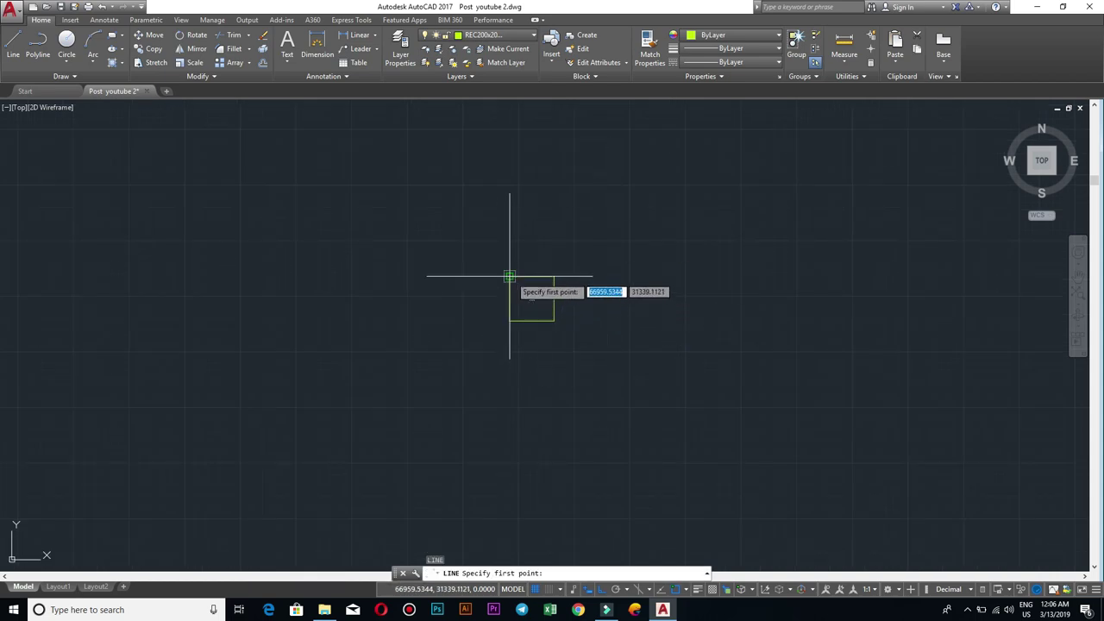
left_click(510, 277)
left_click(553, 320)
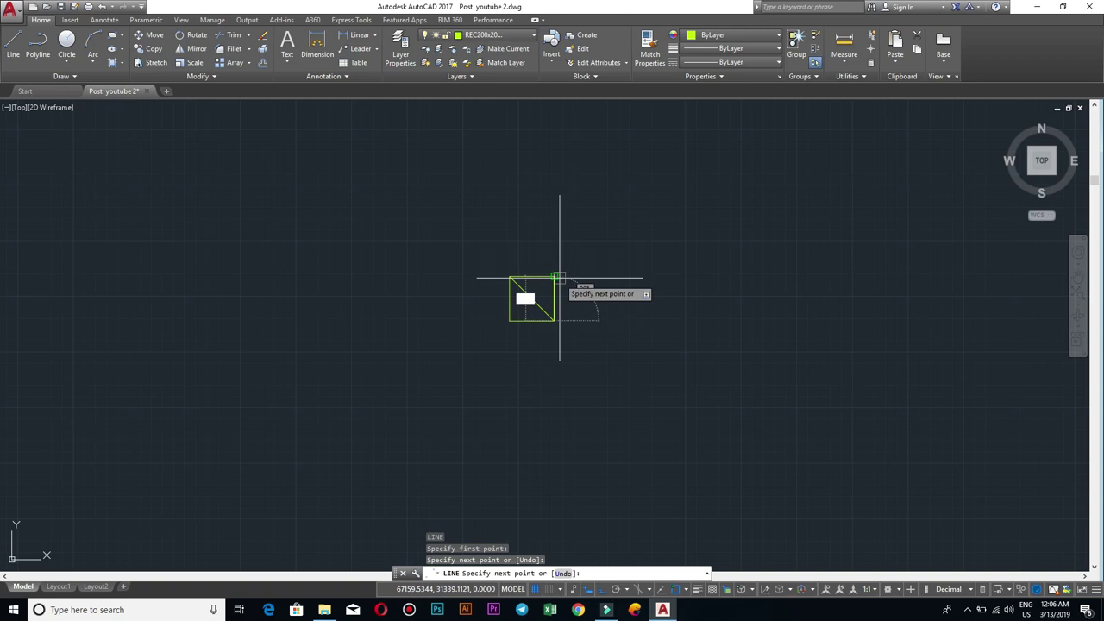
key("Return")
key("Return")
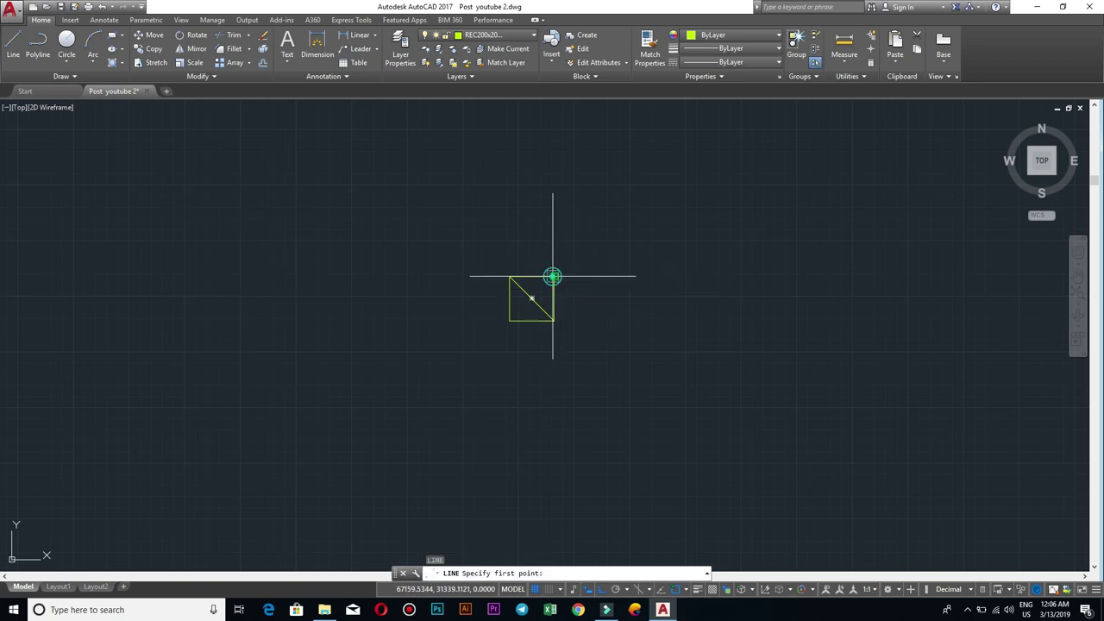
left_click(552, 277)
left_click(510, 320)
key("Return")
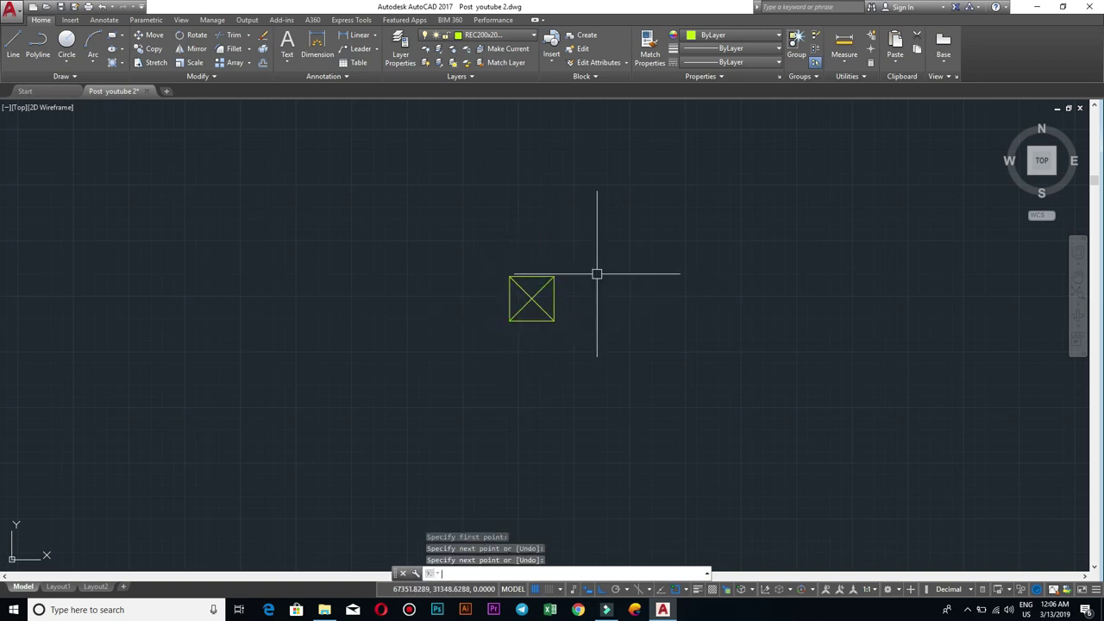
scroll(561, 285, "up", 4)
Step: Set the two diagonal lines' colour to Green
left_click(495, 350)
left_click(470, 310)
left_click(723, 37)
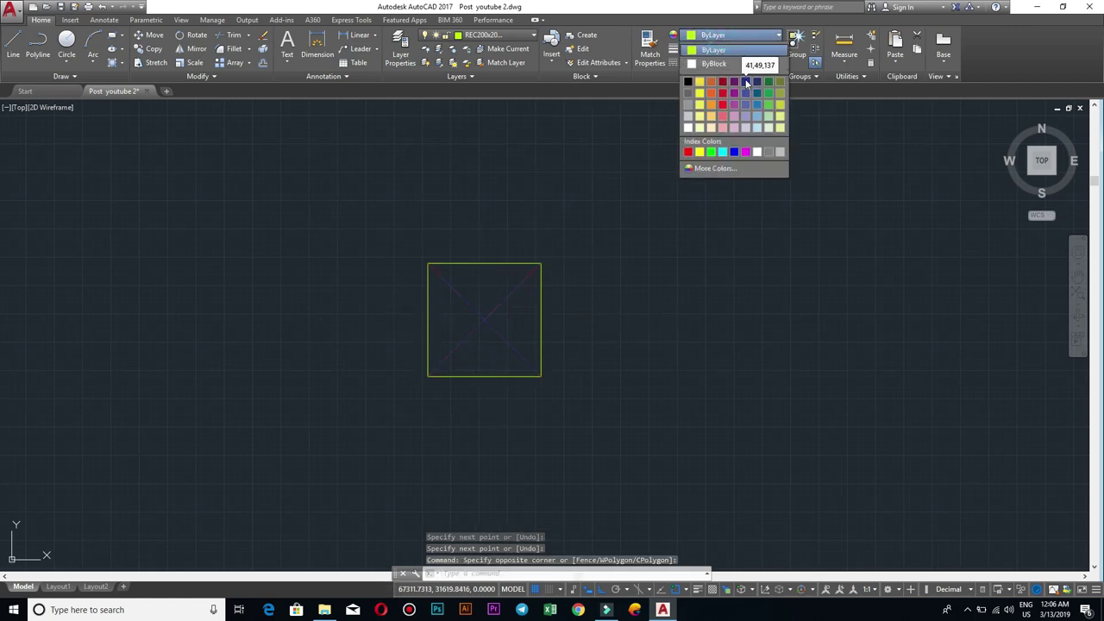
left_click(714, 153)
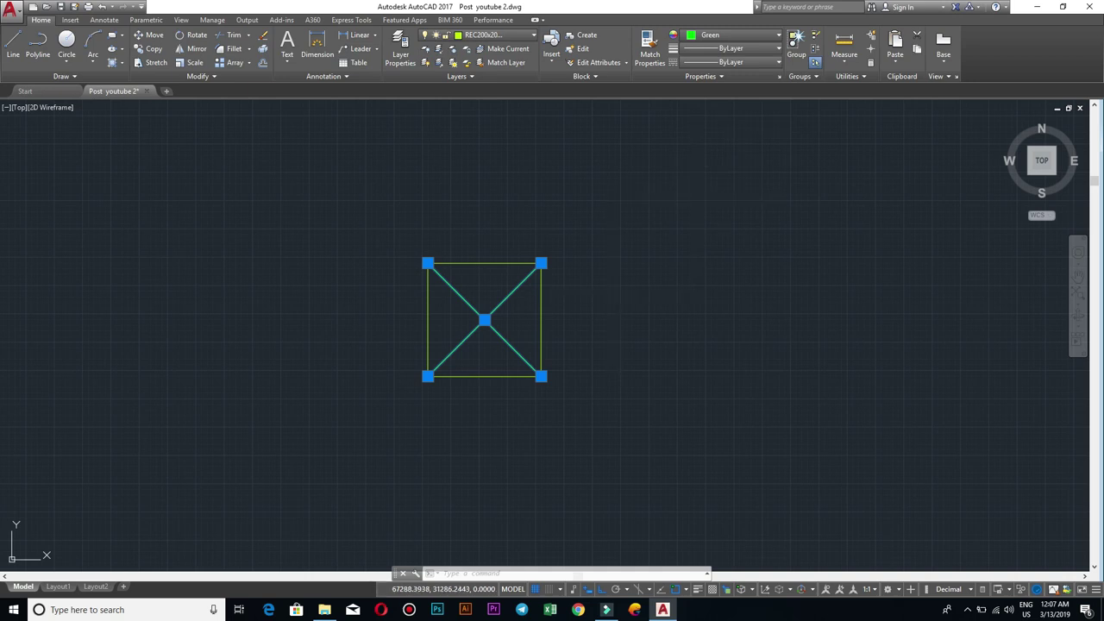
key("Escape")
scroll(595, 348, "down", 2)
Step: Group the square and its diagonals into one unnamed group after failed join attempts
left_click_drag(595, 348, 432, 222)
type("J")
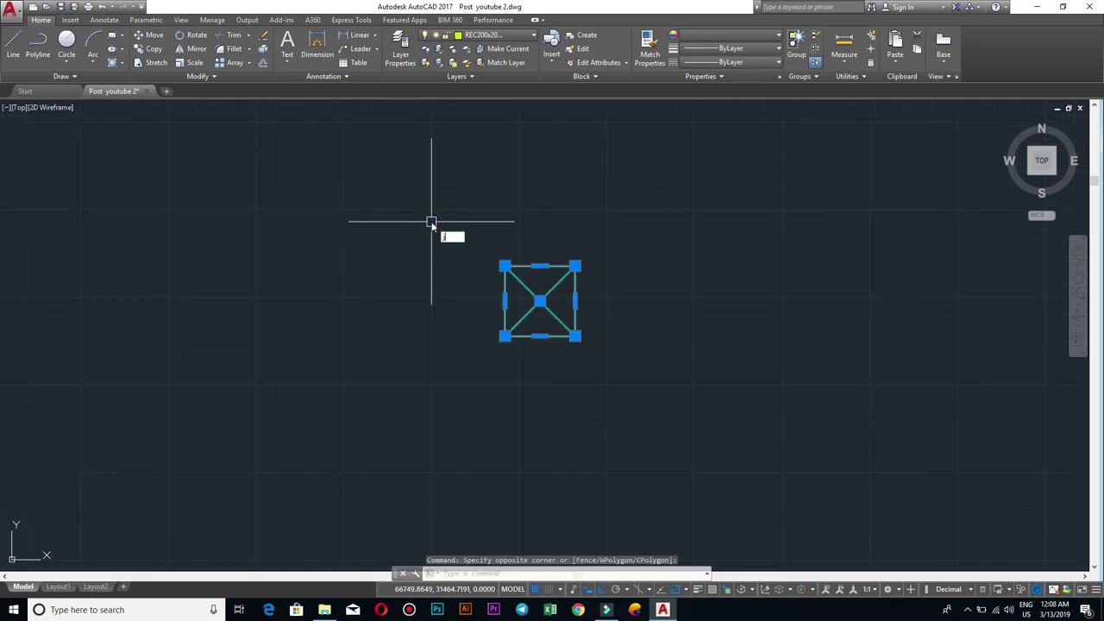
key("Return")
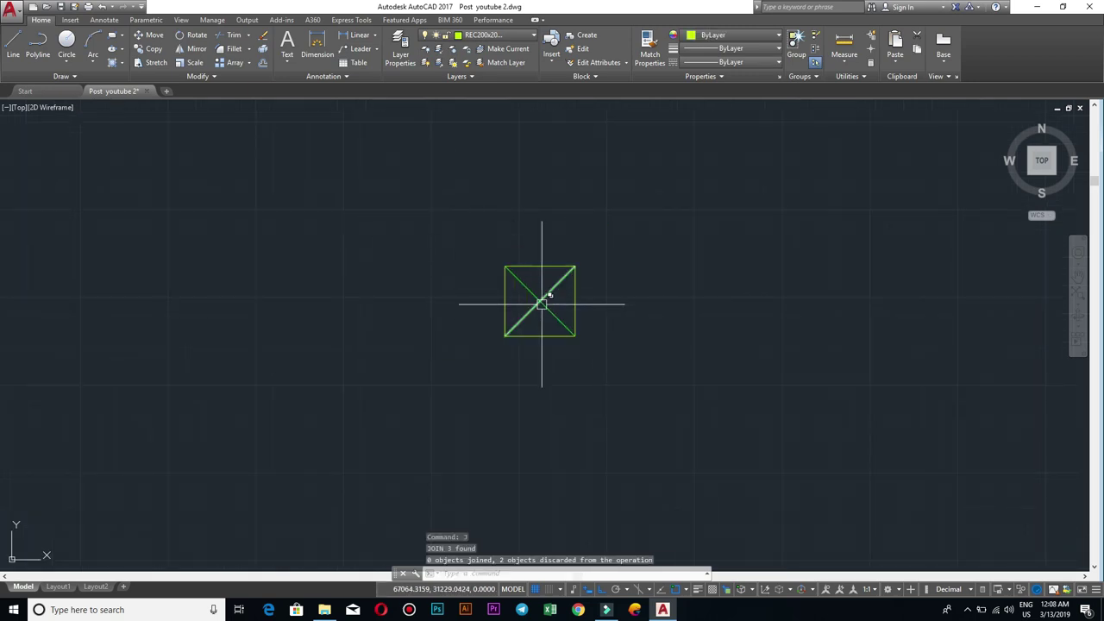
left_click(577, 308)
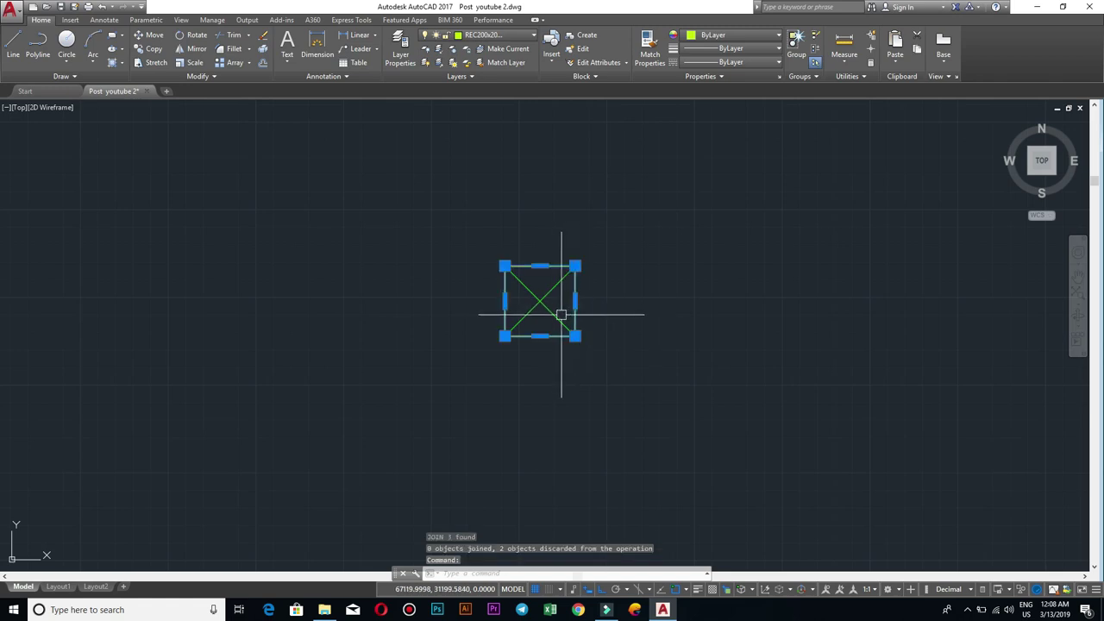
left_click(548, 314)
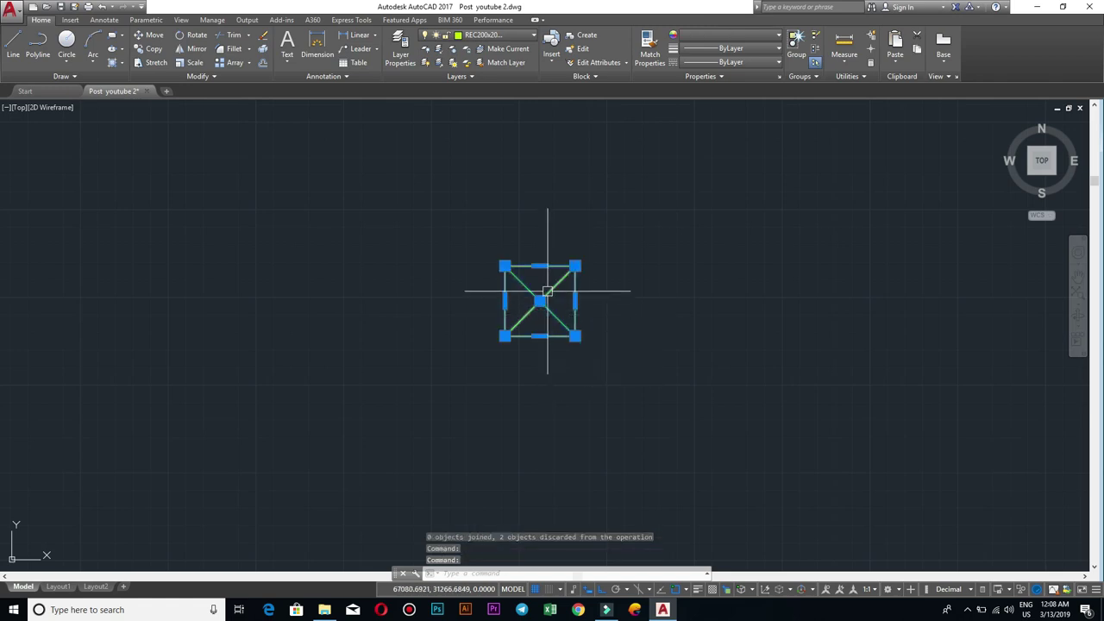
type("j")
key("Return")
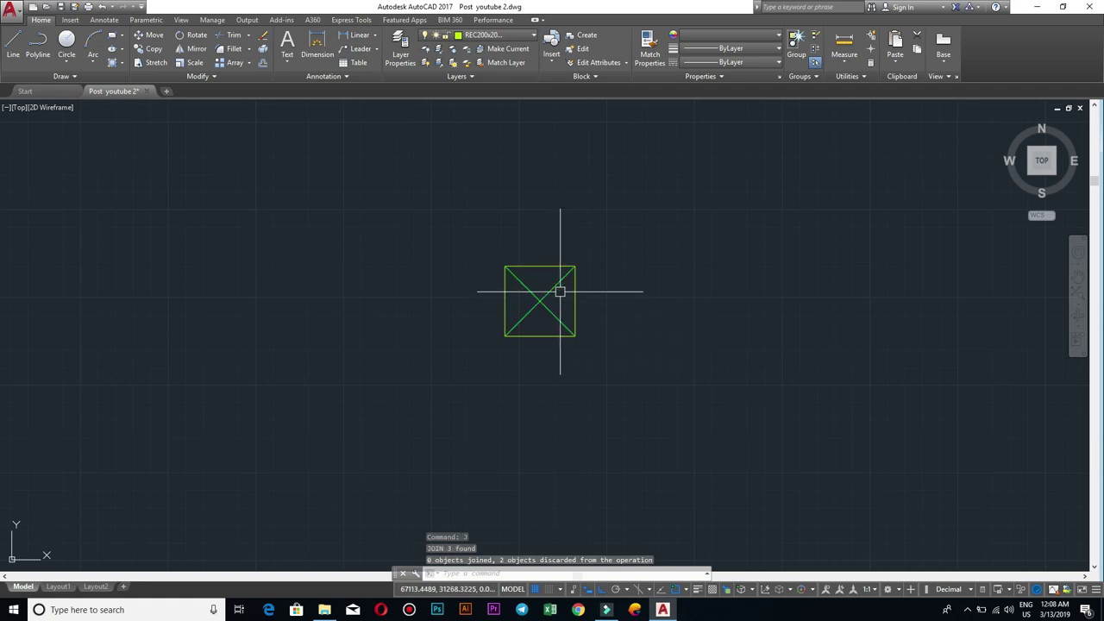
left_click_drag(611, 355, 438, 234)
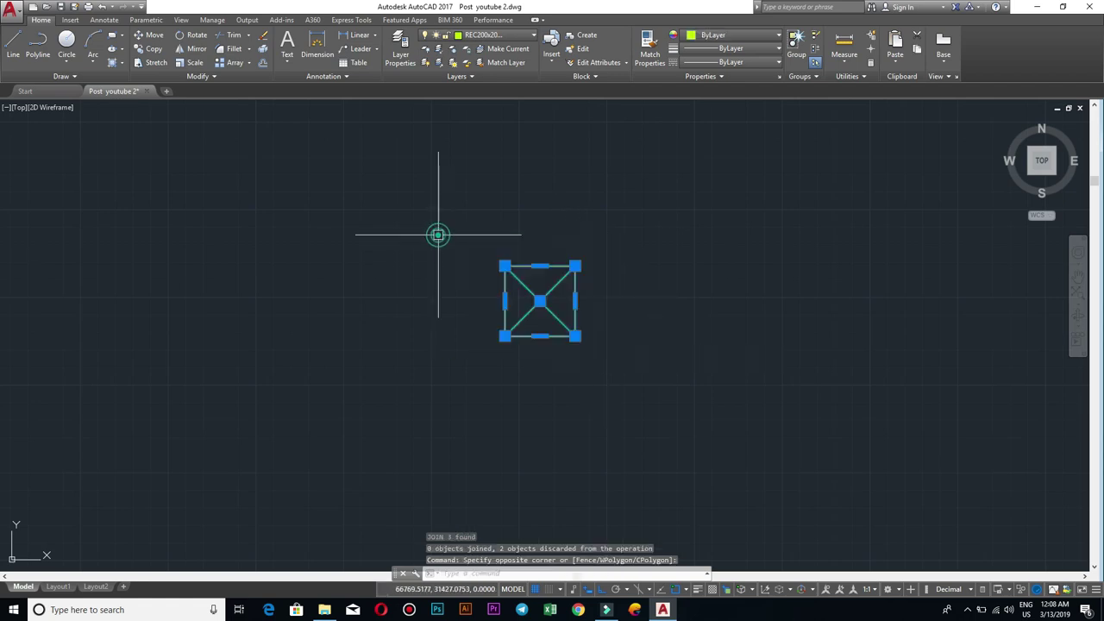
type("G")
key("Return")
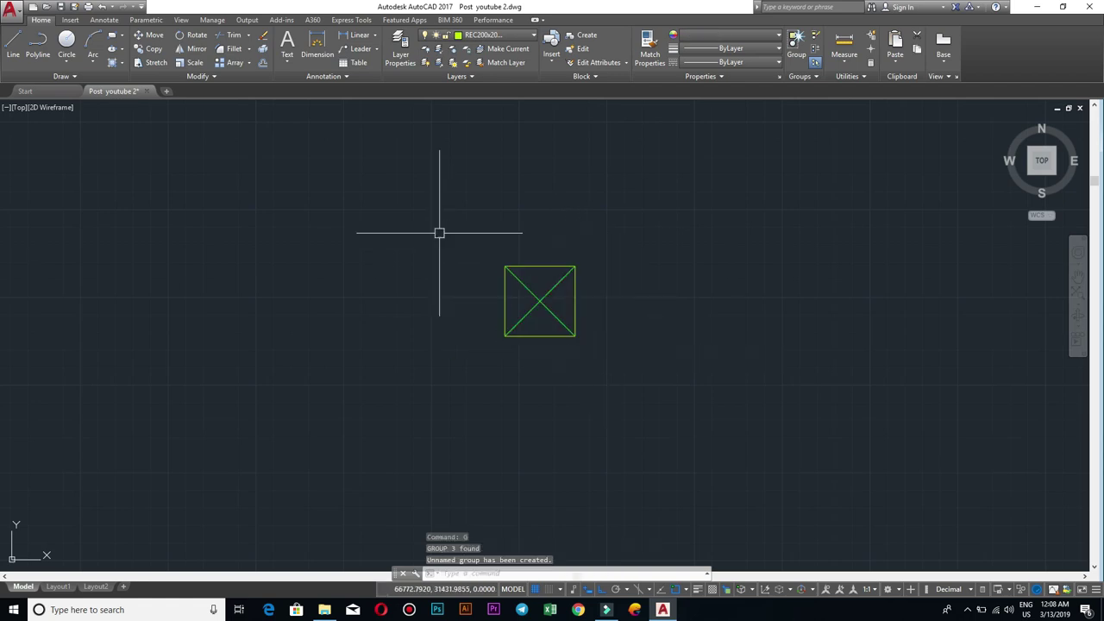
left_click(552, 313)
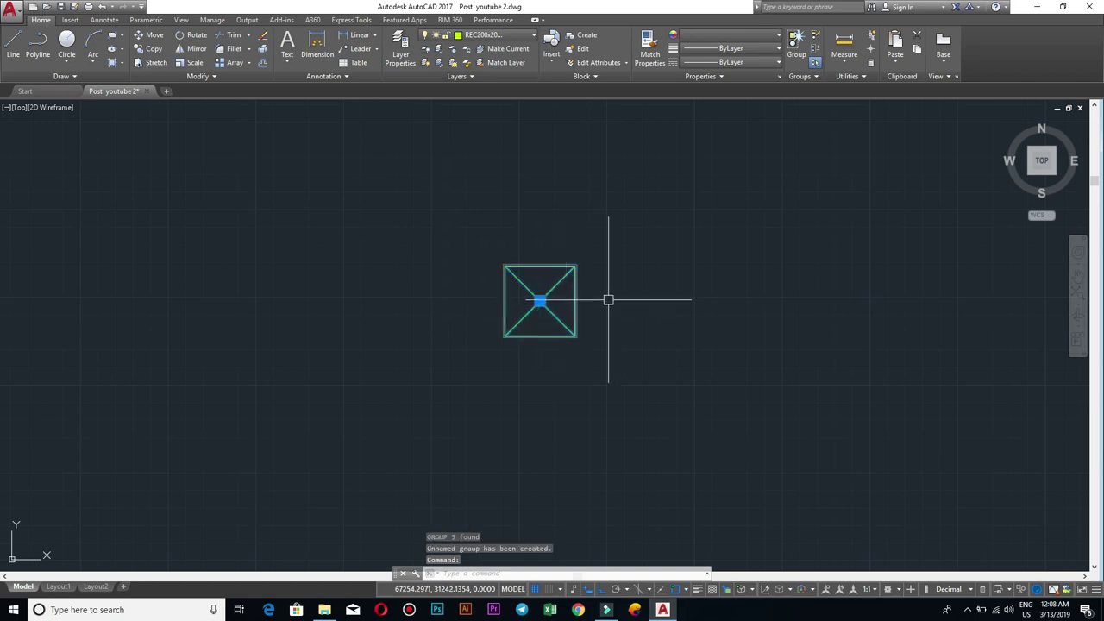
key("Escape")
left_click(483, 212)
type("B")
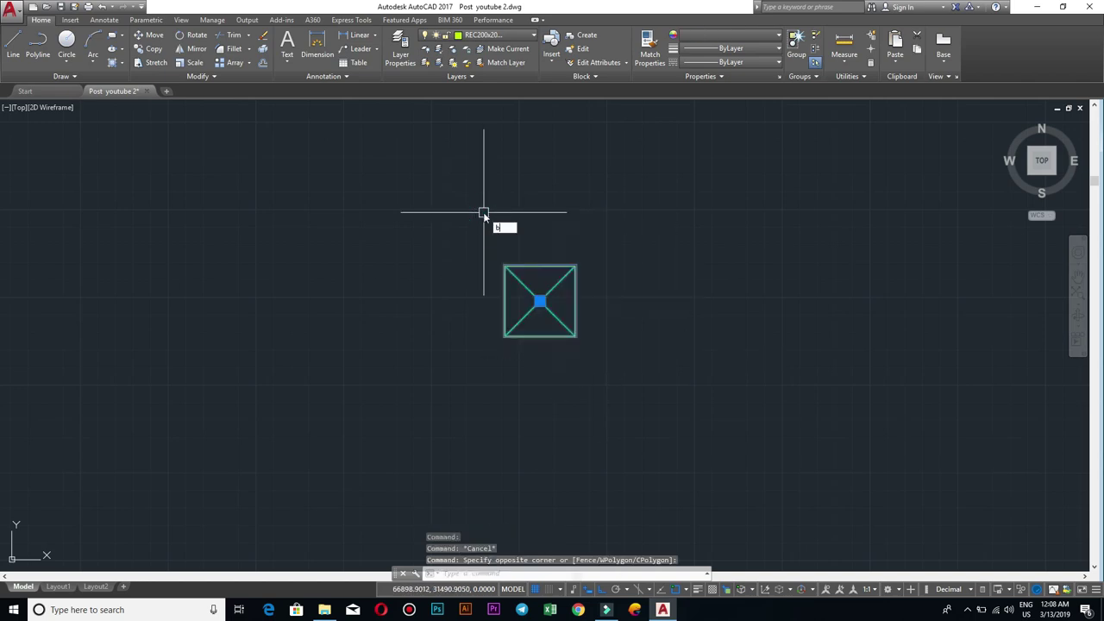
Step: Define block rec200x200H from the crossed square, based at its lower-left corner
key("Return")
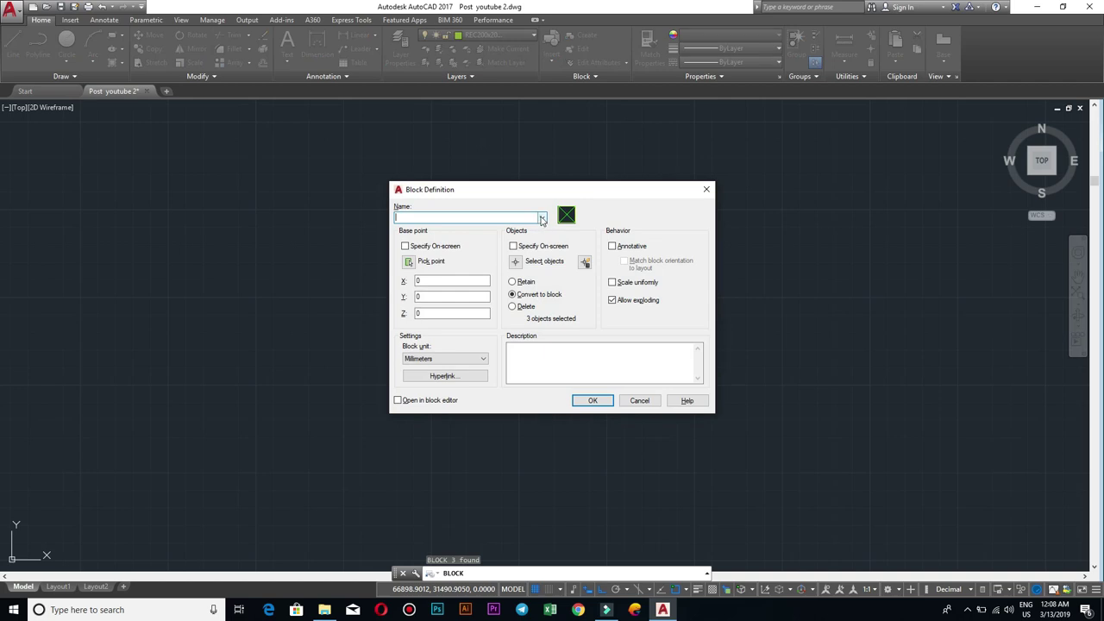
left_click(542, 218)
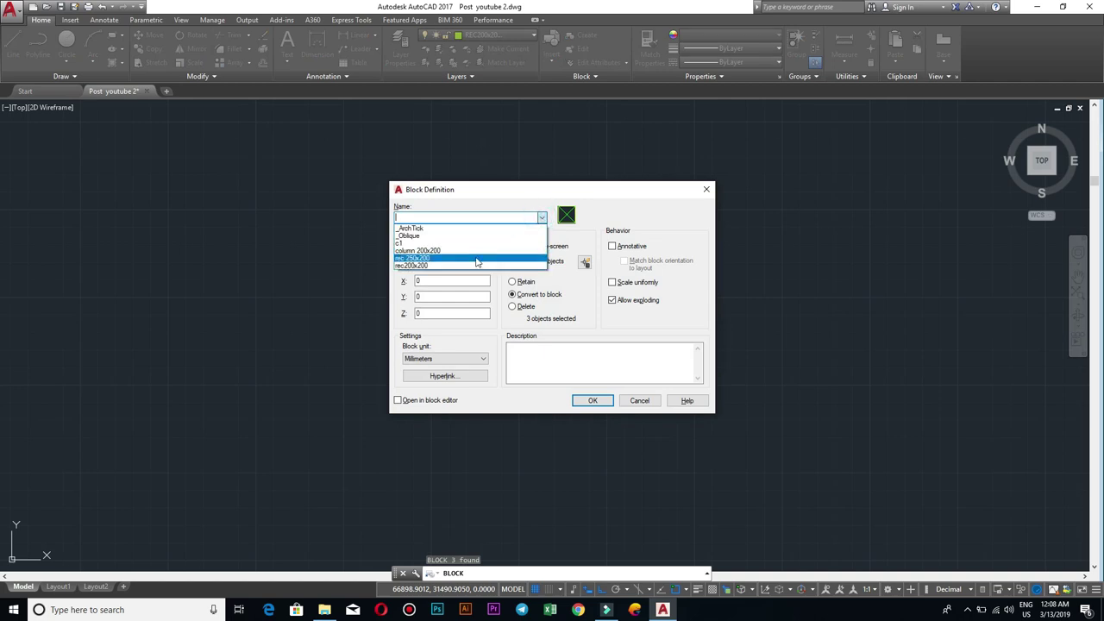
left_click(432, 216)
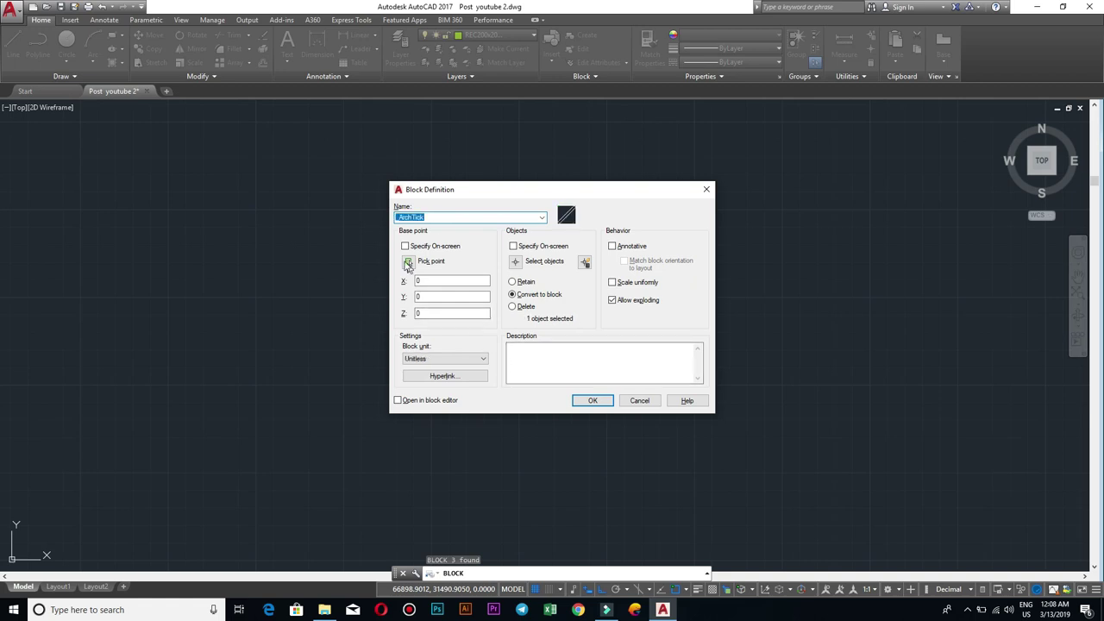
left_click(542, 219)
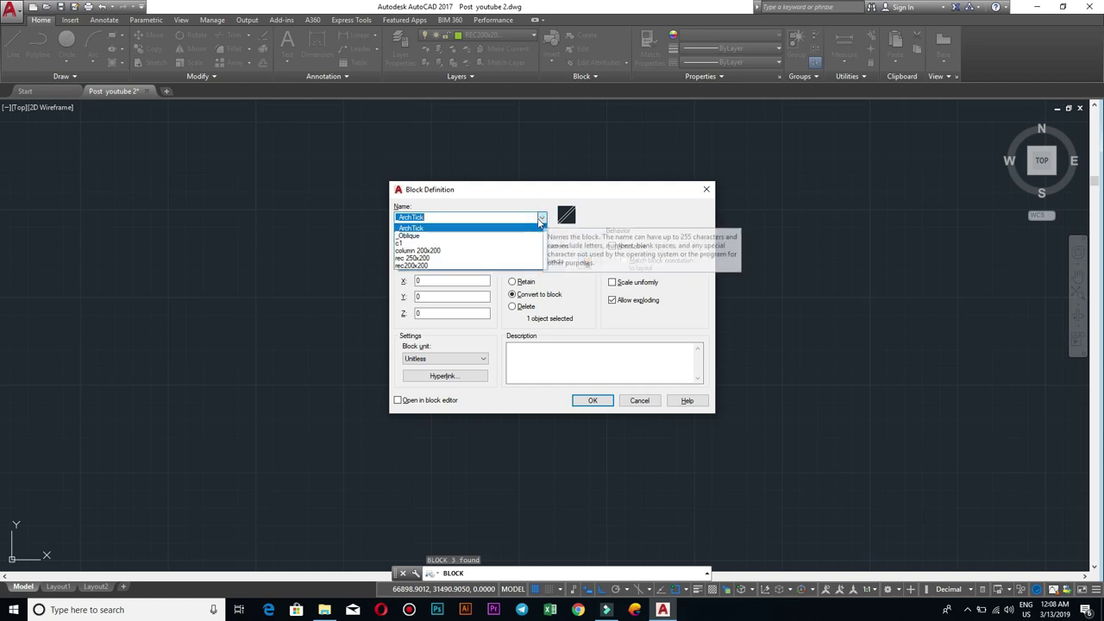
left_click(510, 216)
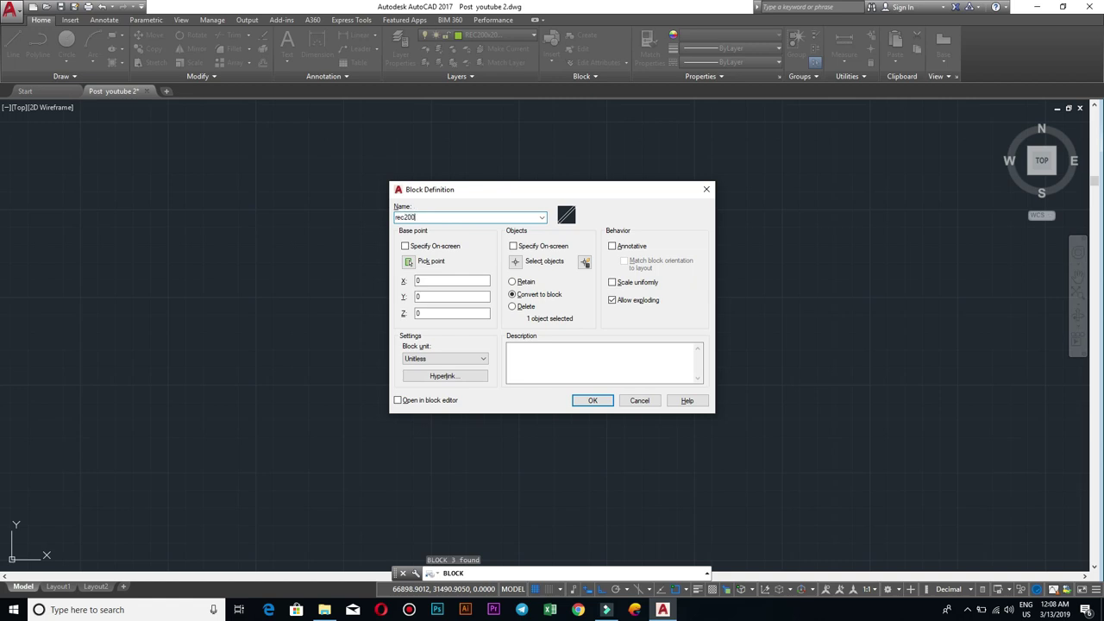
type("rec200x200H")
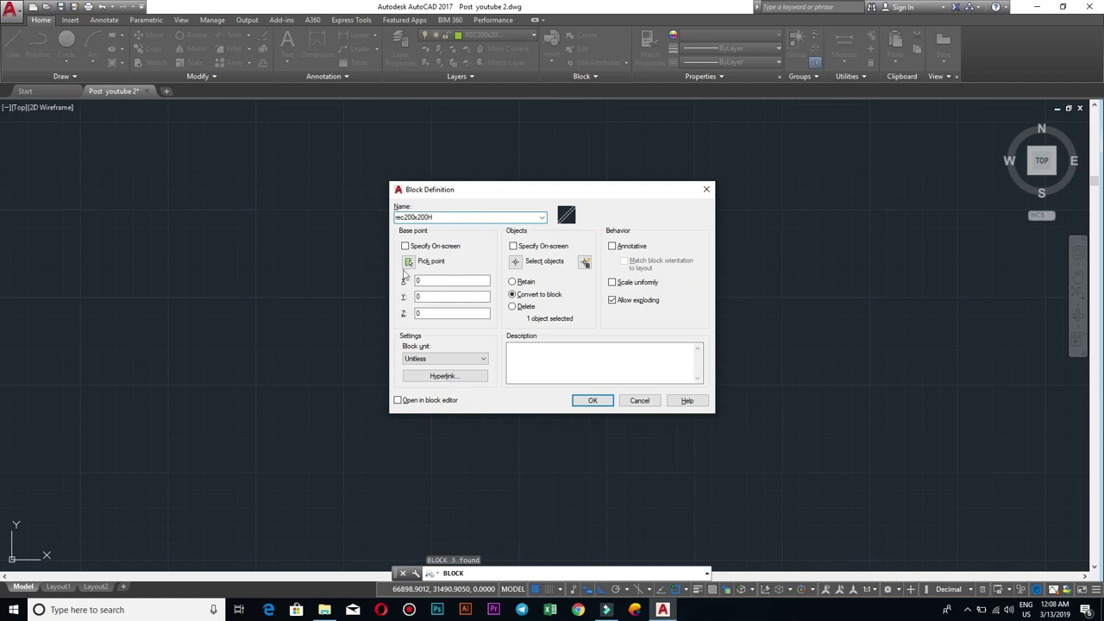
left_click(409, 260)
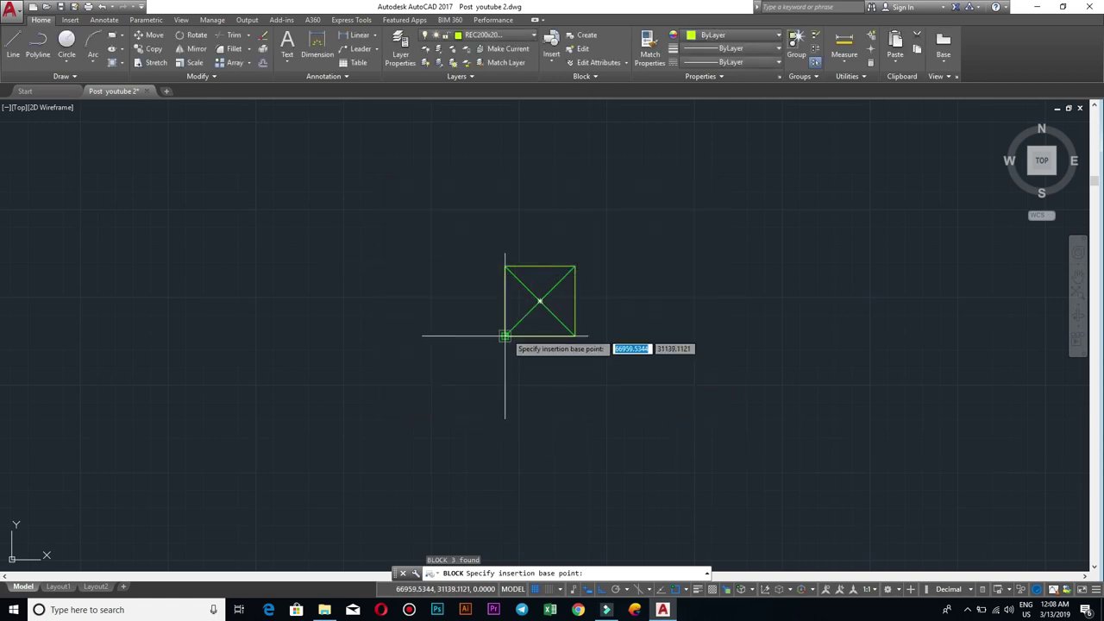
left_click(504, 335)
left_click(515, 264)
left_click(644, 365)
left_click(455, 219)
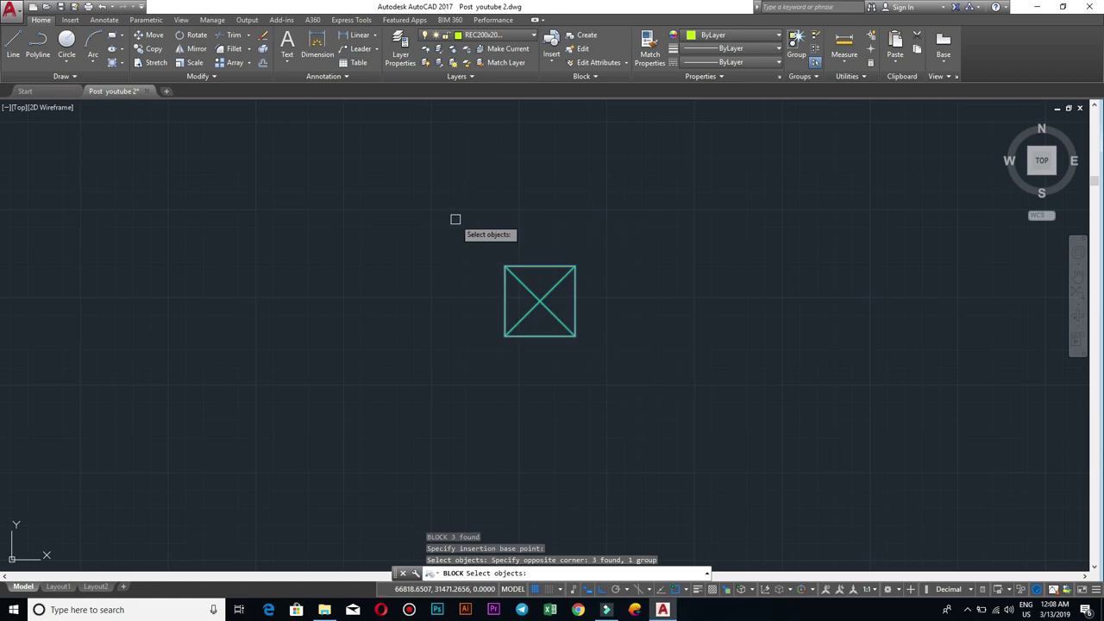
key("Return")
left_click(592, 400)
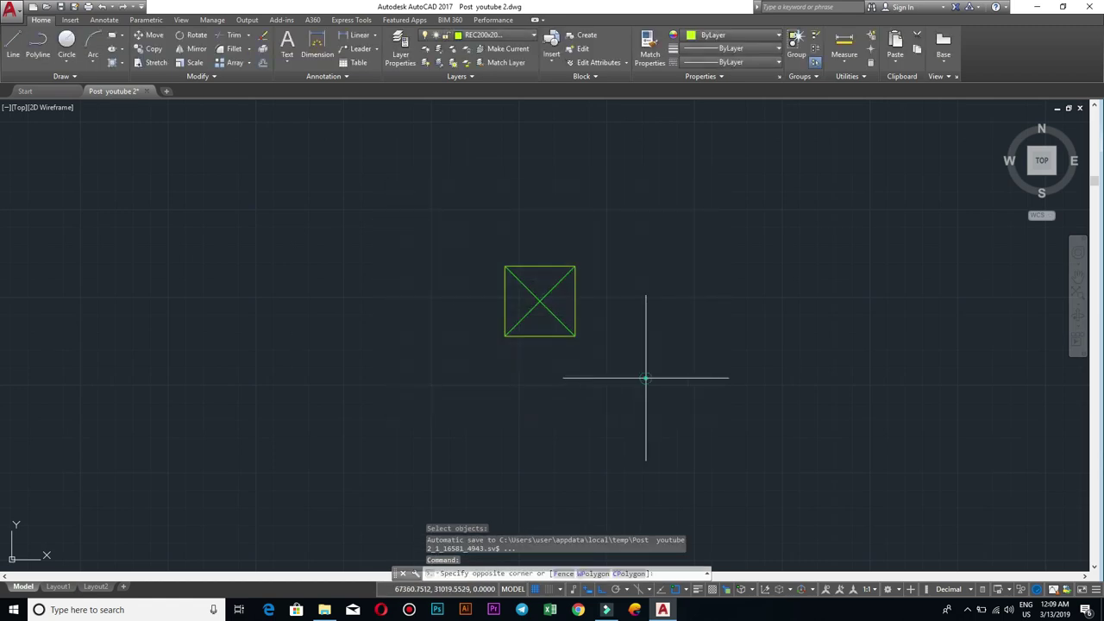
Step: Erase the crossed square from the canvas with E
left_click(575, 306)
left_click(490, 229)
type("e")
key("Return")
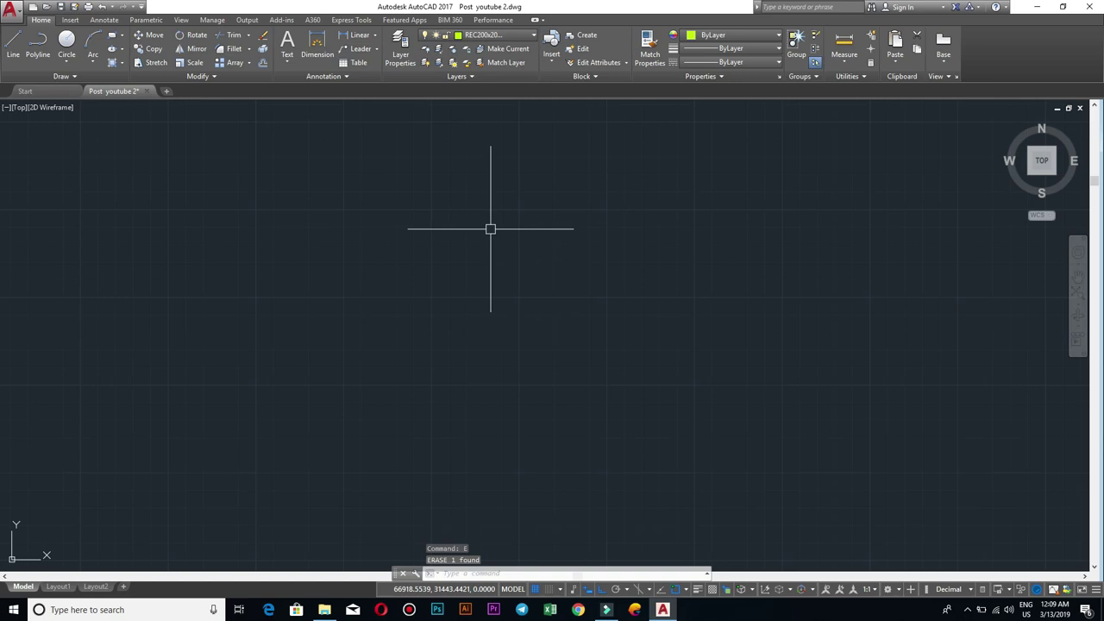
Step: Insert block rec200x200H at a wall intersection of the roof plan
key("Return")
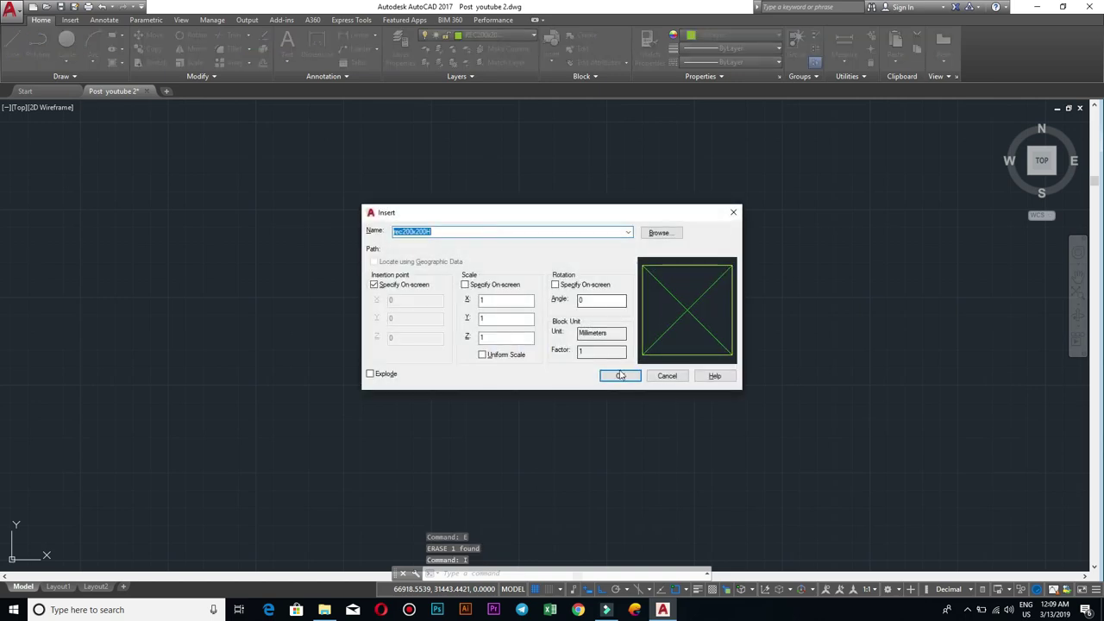
left_click(620, 375)
scroll(568, 238, "up", 5)
scroll(419, 320, "down", 3)
scroll(524, 308, "up", 3)
scroll(608, 338, "up", 2)
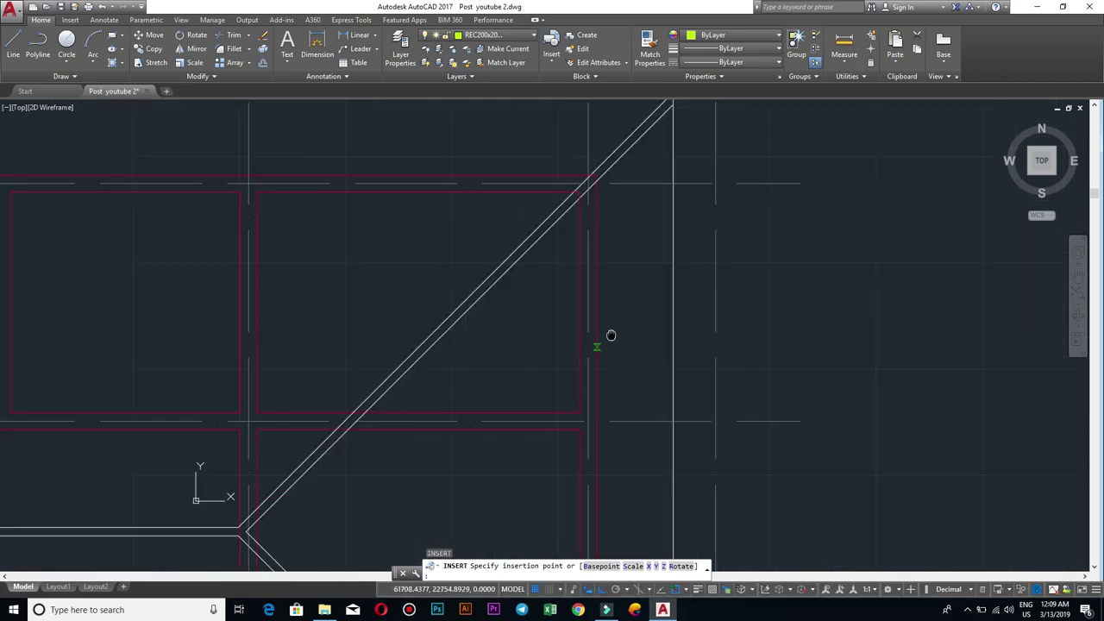
scroll(381, 434, "down", 2)
scroll(483, 310, "up", 3)
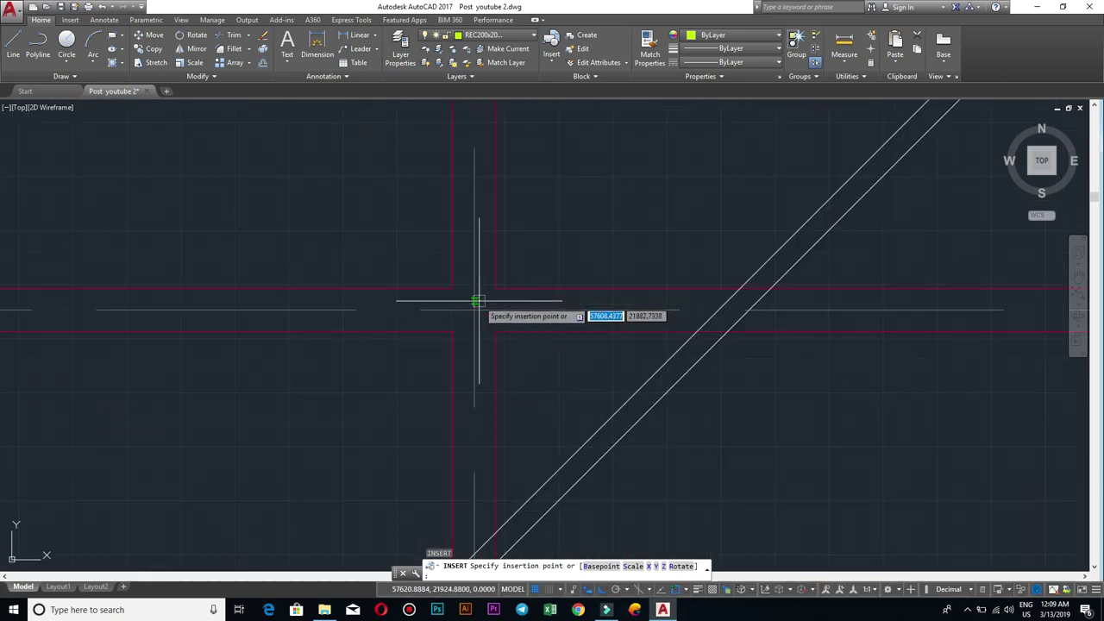
left_click(452, 332)
Step: Copy the column block from its lower-left corner onto another wall line
scroll(583, 332, "up", 2)
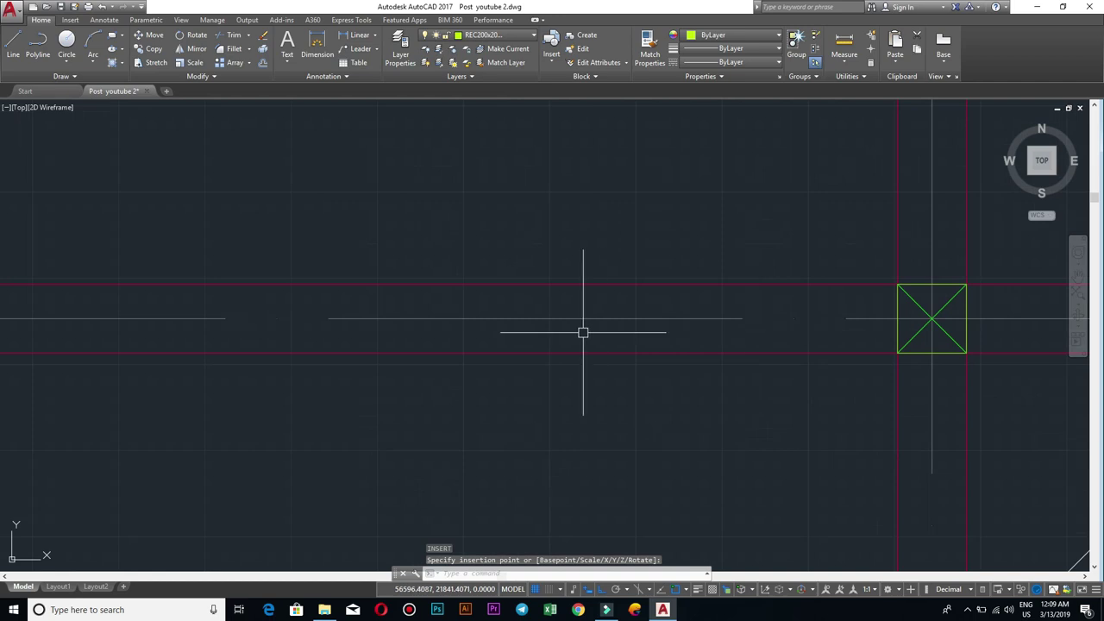
scroll(932, 319, "down", 3)
left_click(795, 331)
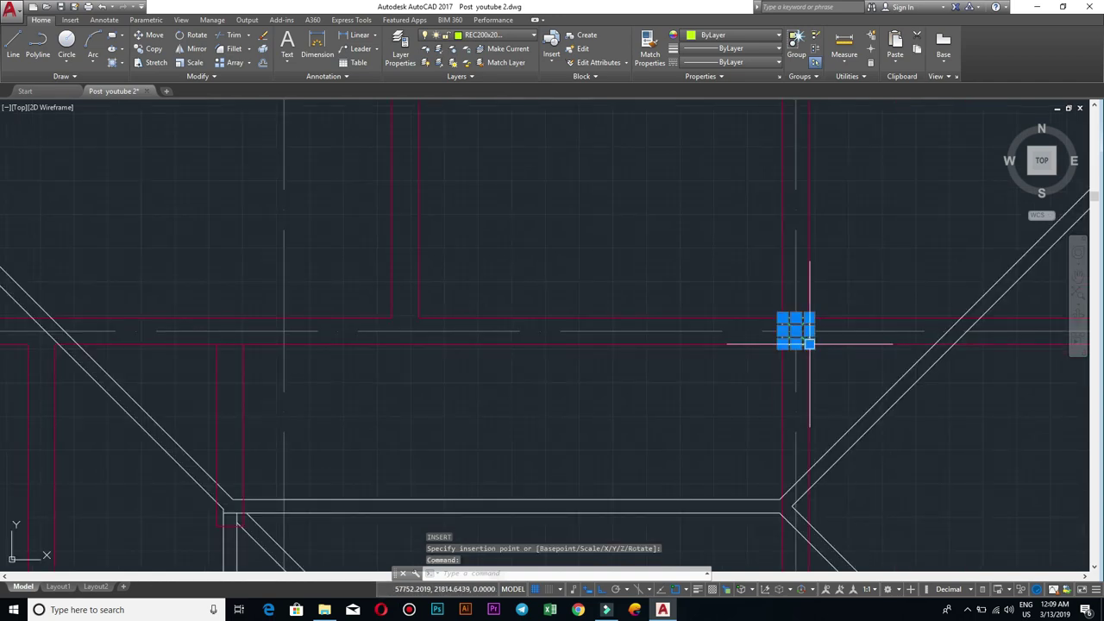
type("CO")
key("Return")
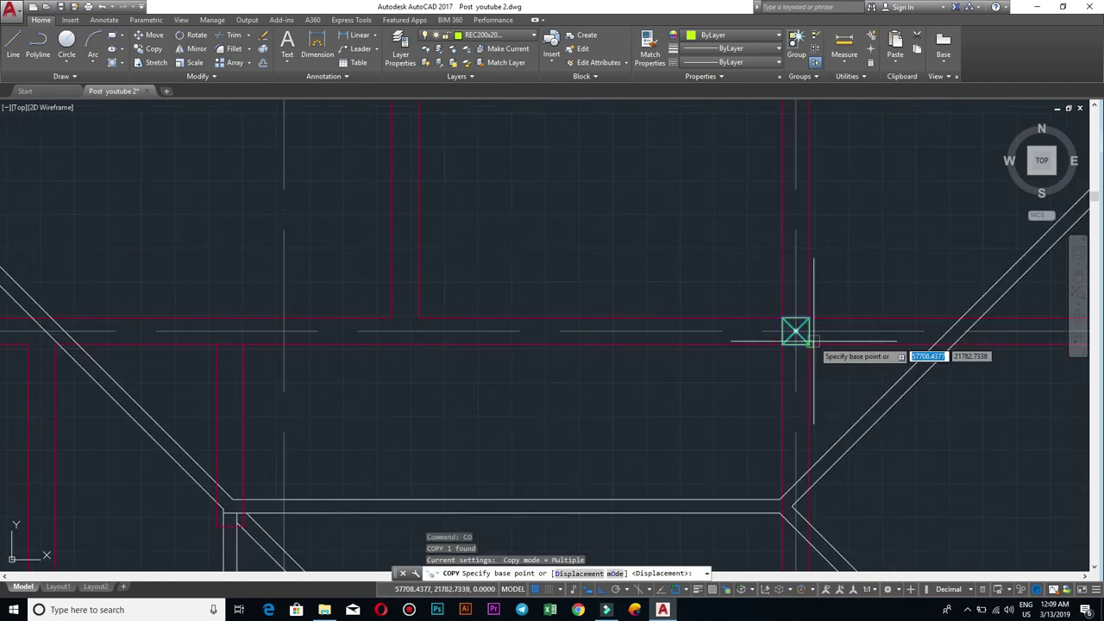
scroll(809, 344, "up", 4)
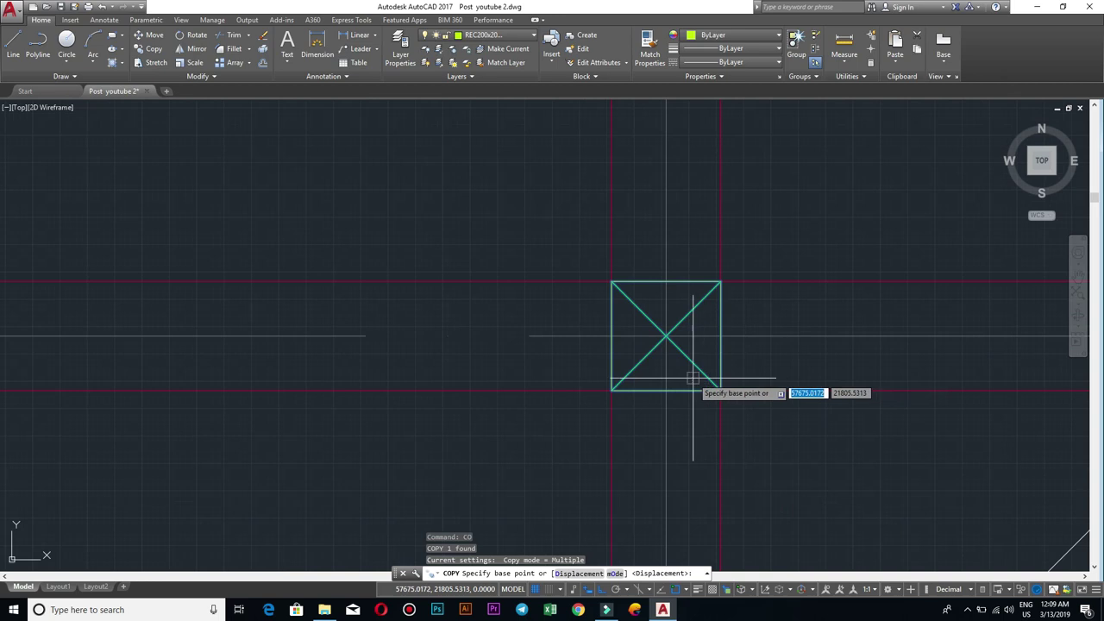
left_click(612, 390)
scroll(404, 379, "down", 2)
scroll(404, 379, "down", 2)
middle_click_drag(1012, 365, 1027, 364)
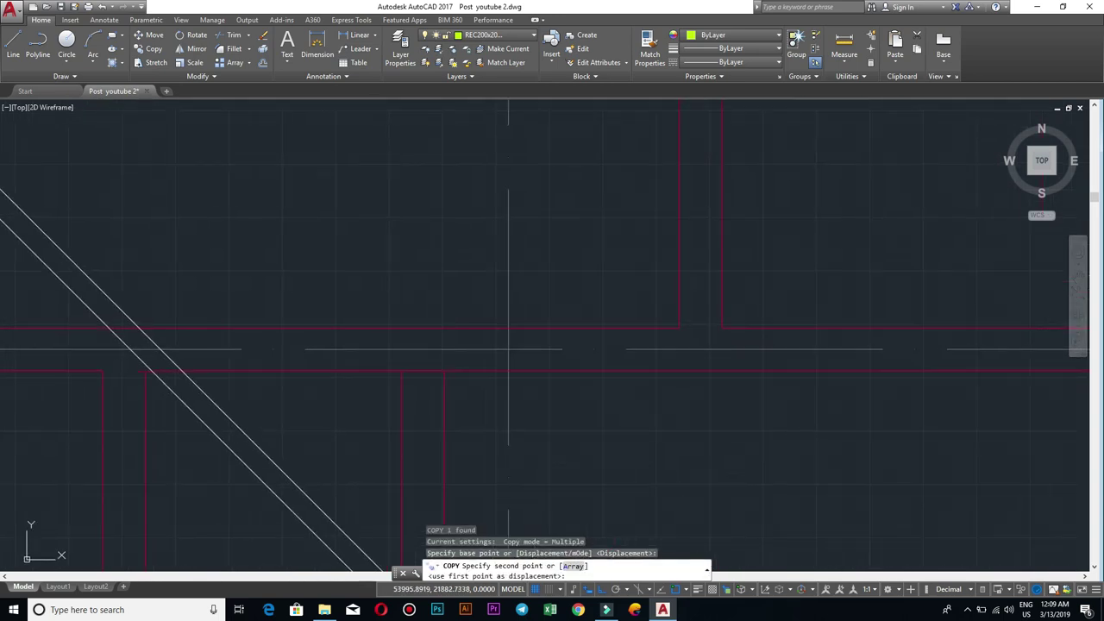
left_click(681, 370)
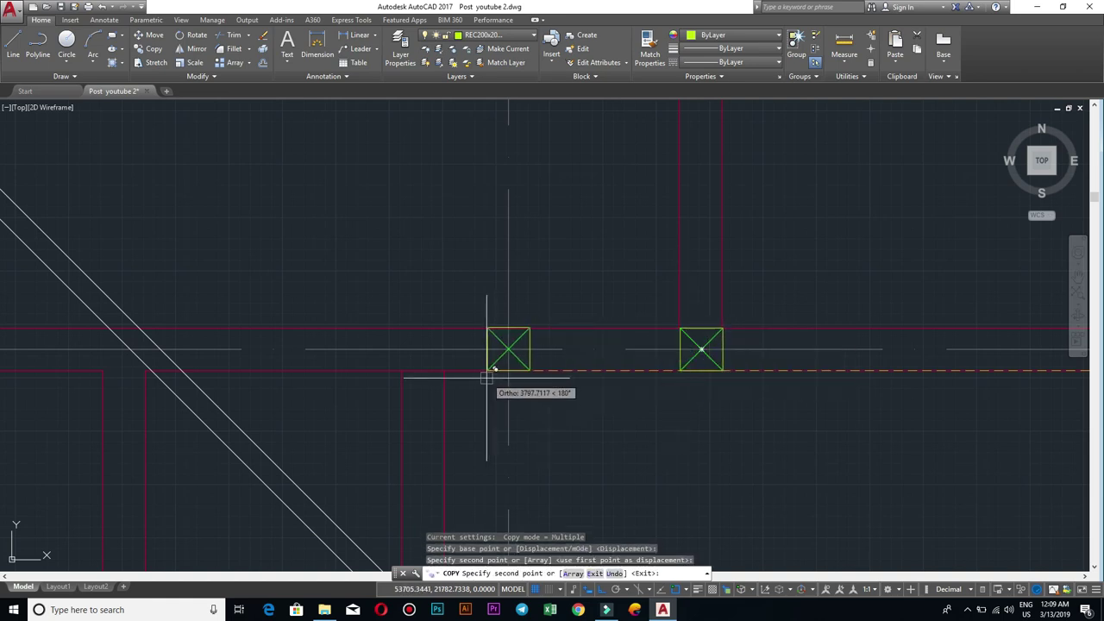
Step: Place further column copies at the ridge crossing and a wall-corner intersection
scroll(527, 384, "down", 3)
middle_click_drag(380, 389, 632, 386)
scroll(633, 382, "up", 2)
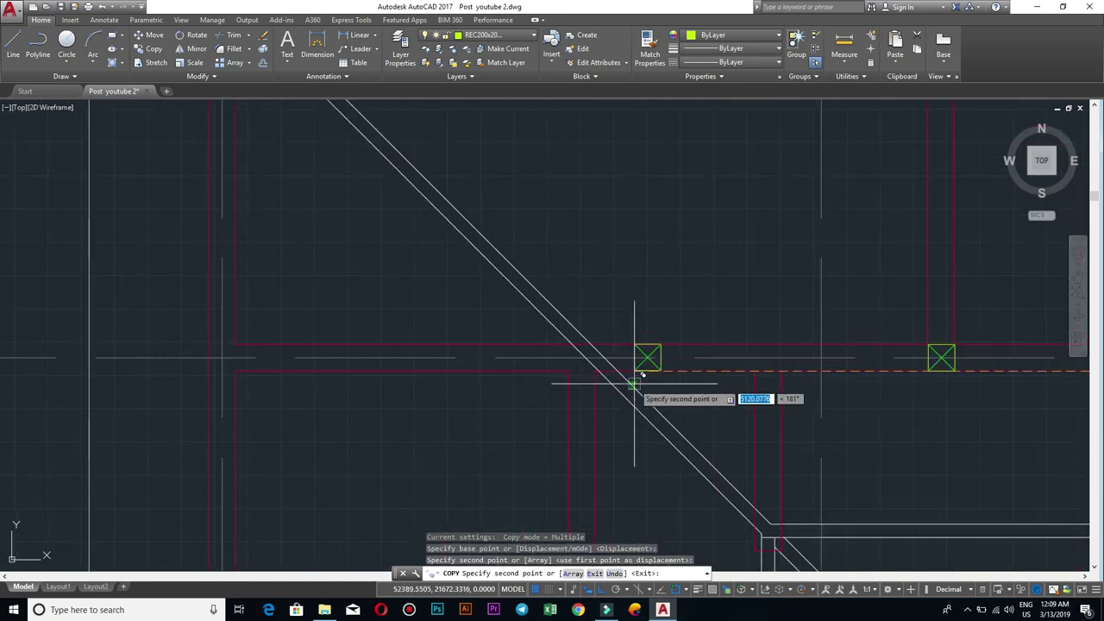
left_click(576, 361)
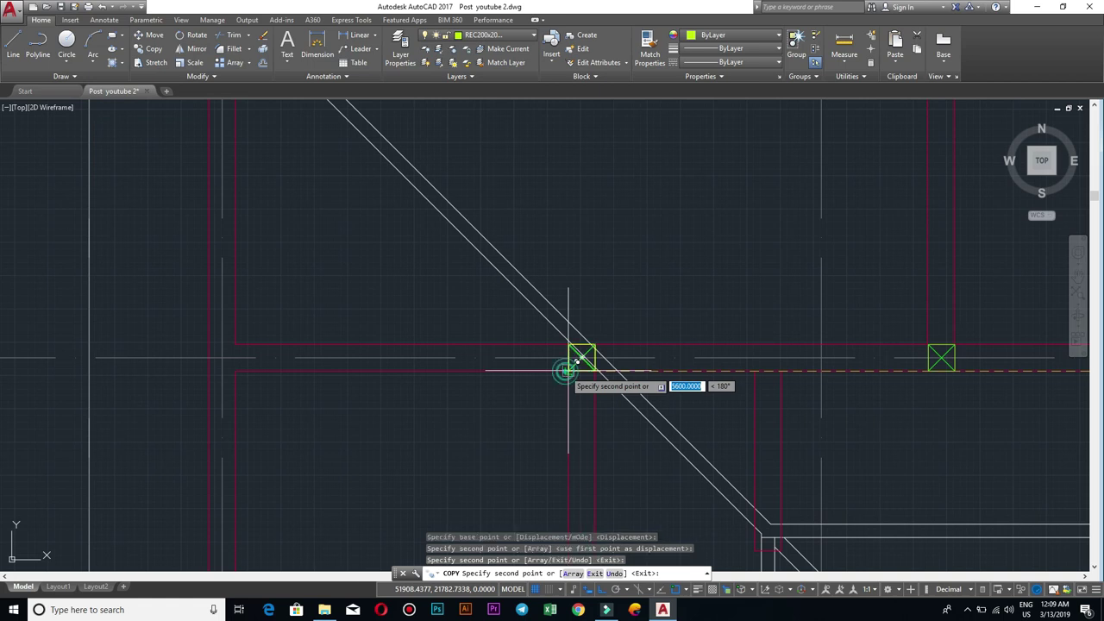
scroll(776, 483, "down", 2)
middle_click_drag(788, 481, 823, 333)
scroll(776, 304, "up", 3)
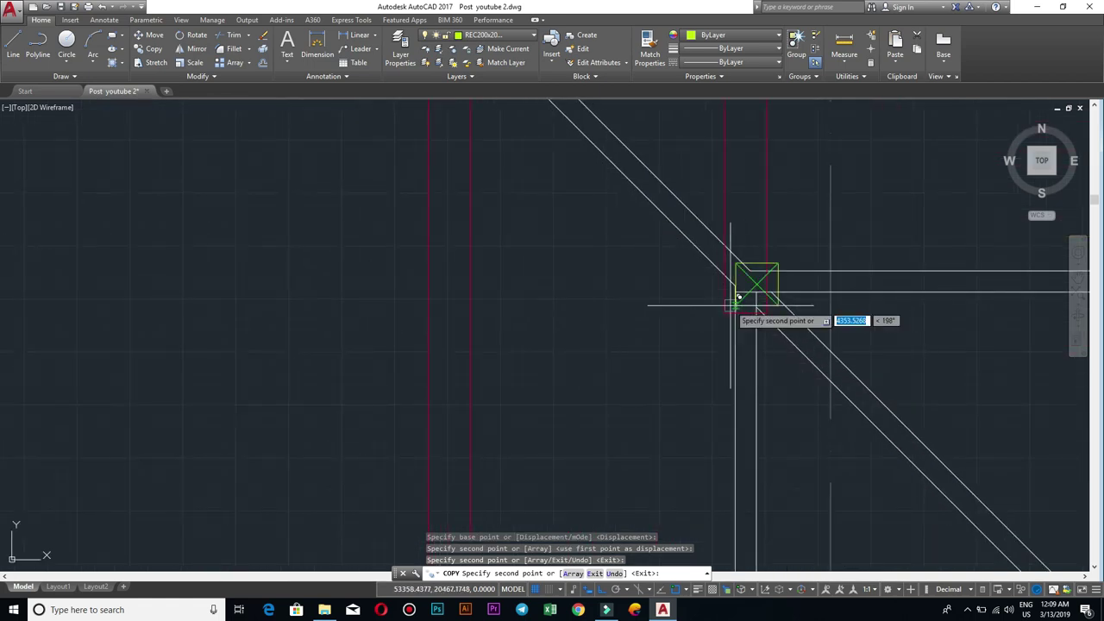
left_click(733, 303)
scroll(901, 306, "down", 1)
middle_click_drag(901, 307, 388, 324)
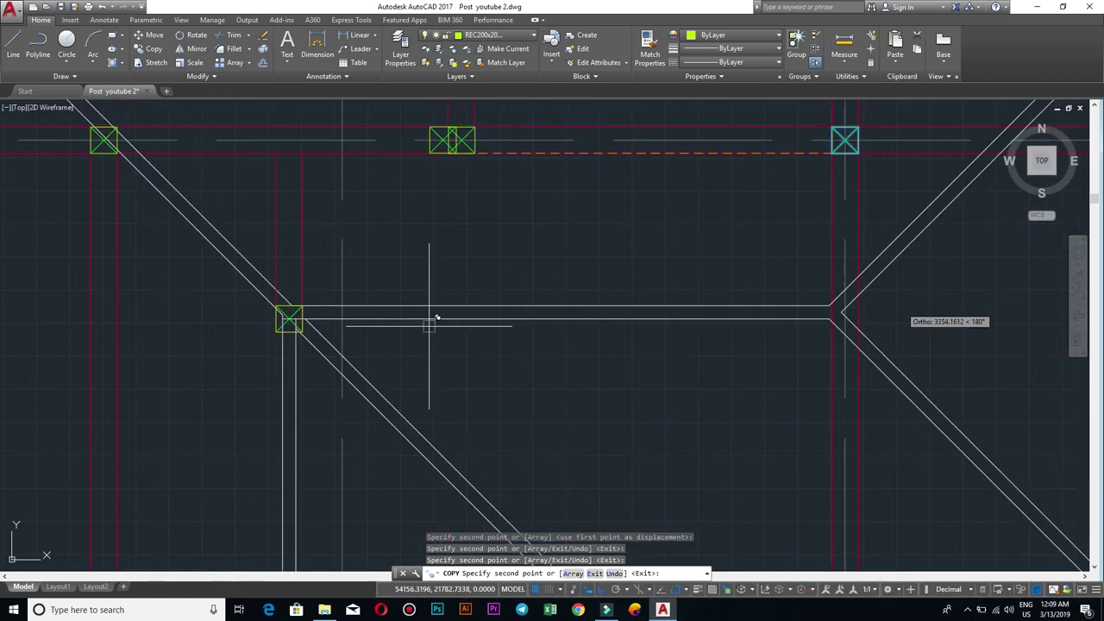
scroll(845, 302, "up", 5)
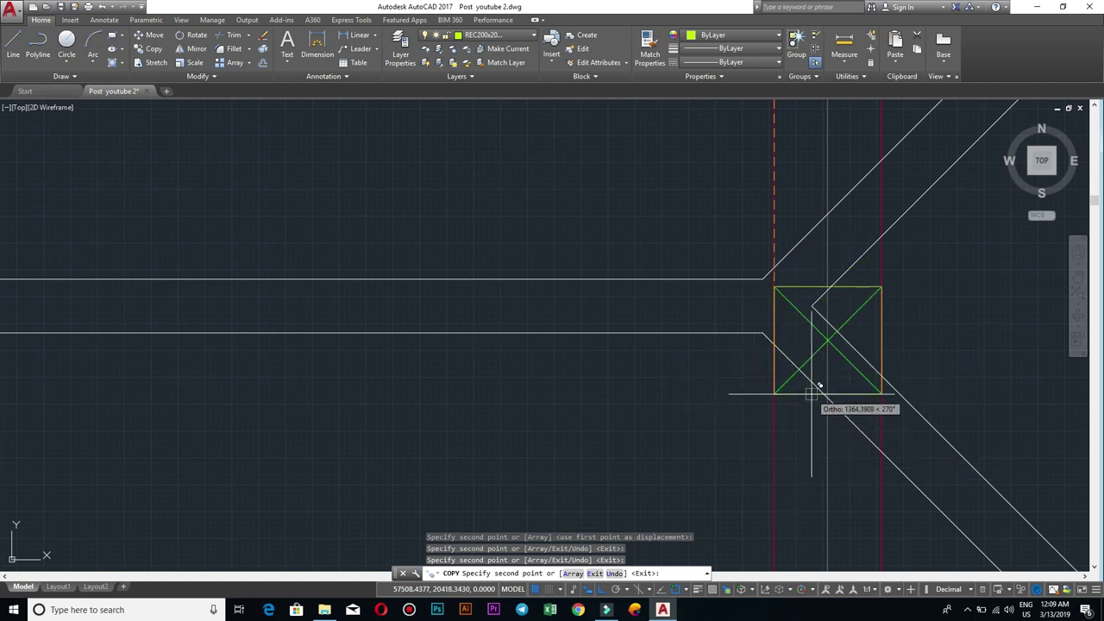
scroll(802, 285, "down", 4)
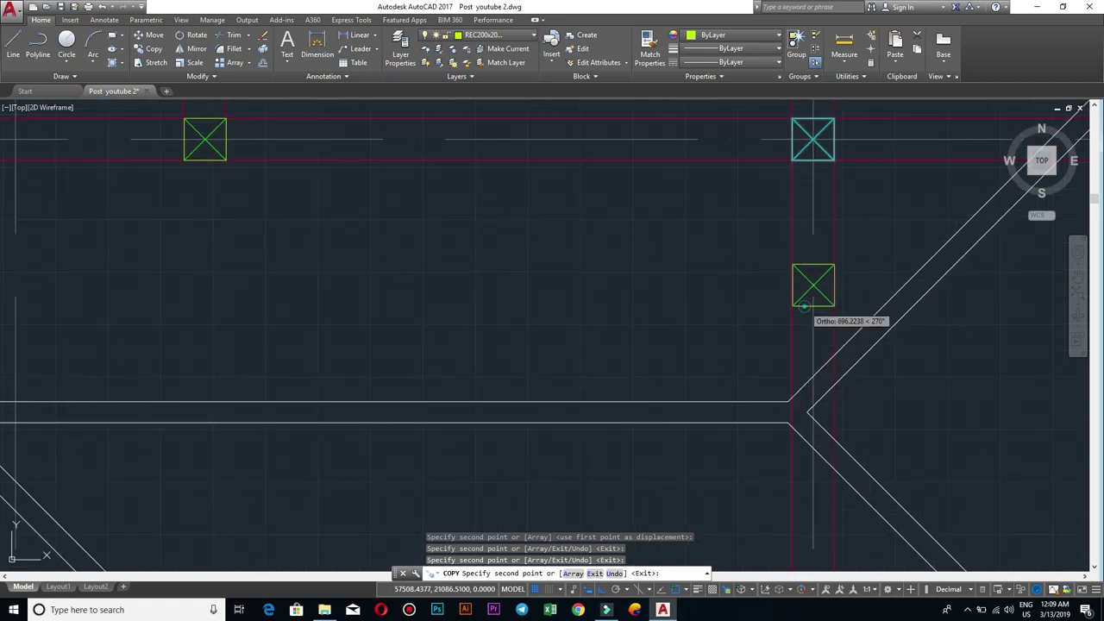
key("Escape")
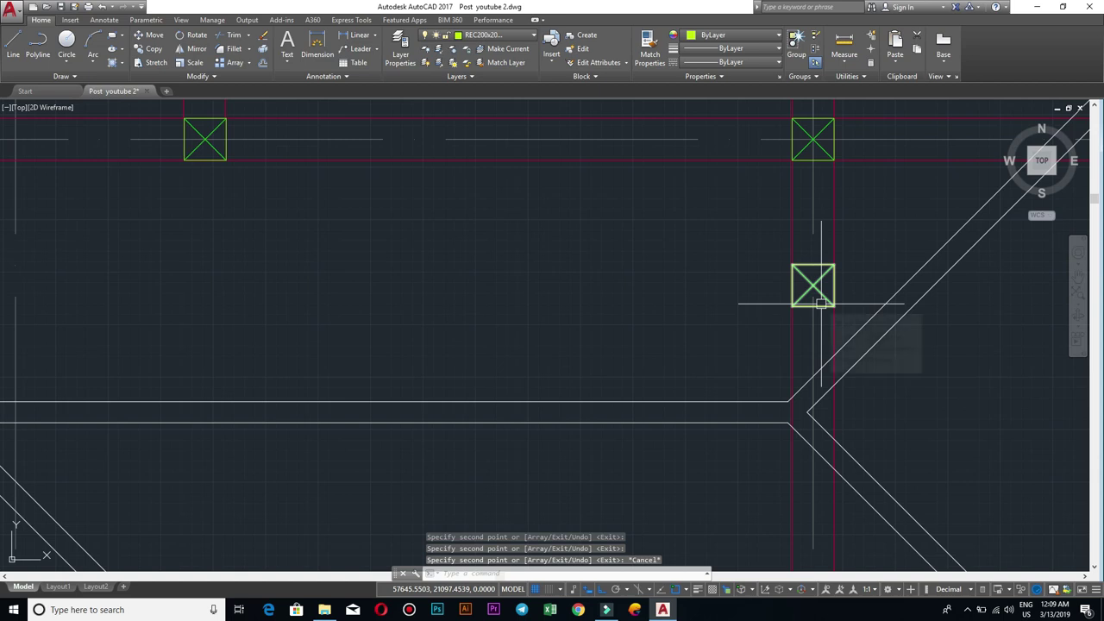
Step: Move the lower column block to the point where eave and ridge meet
left_click(820, 304)
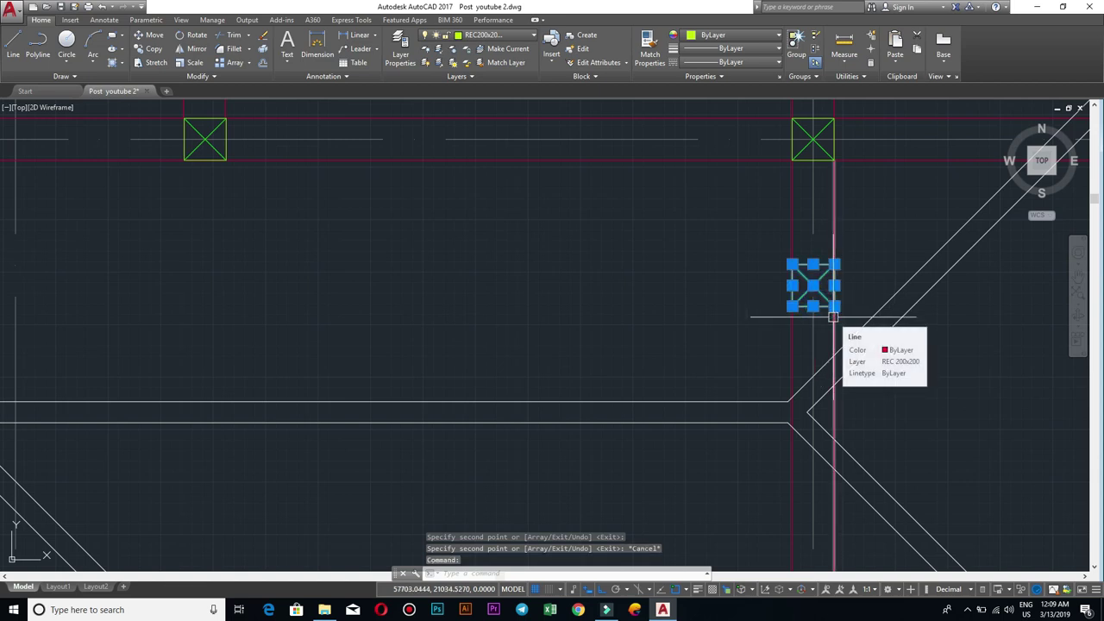
type("m")
key("Return")
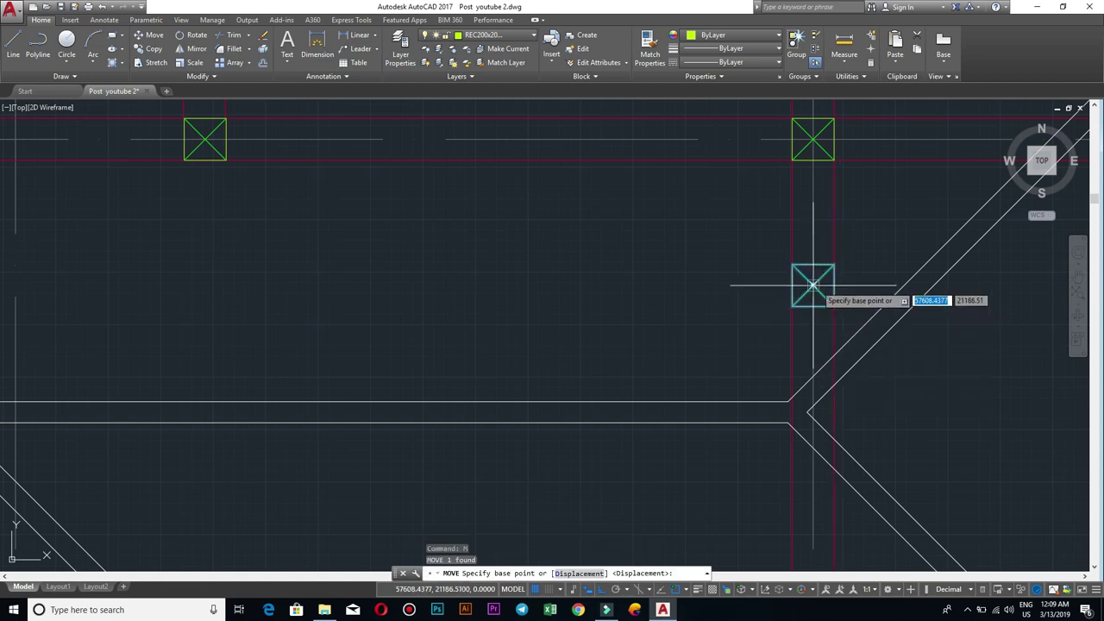
left_click(812, 284)
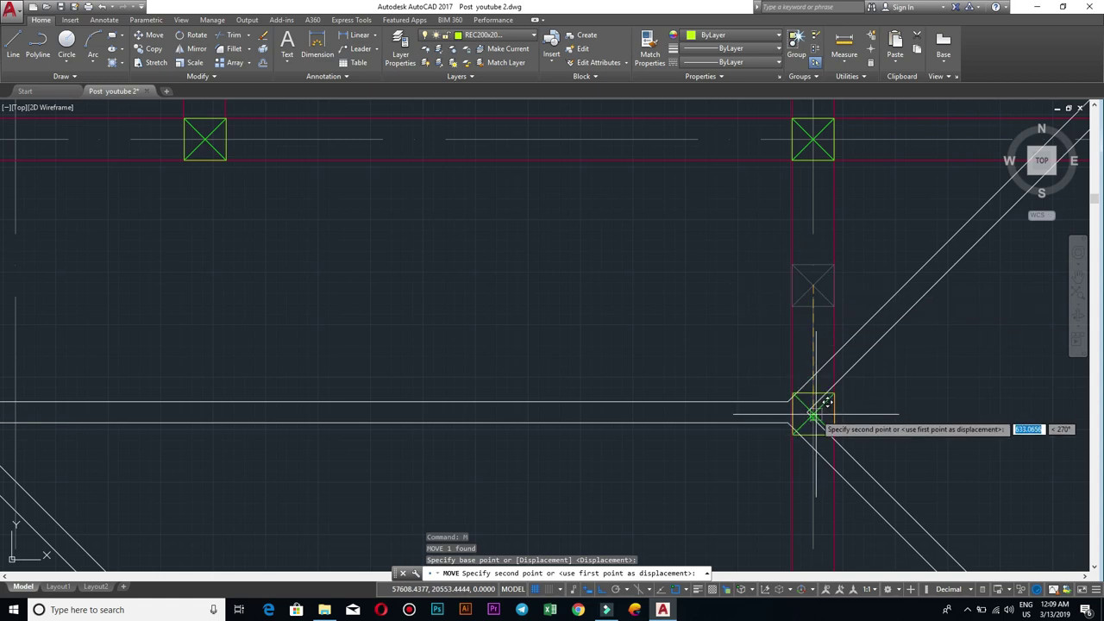
scroll(815, 402, "up", 5)
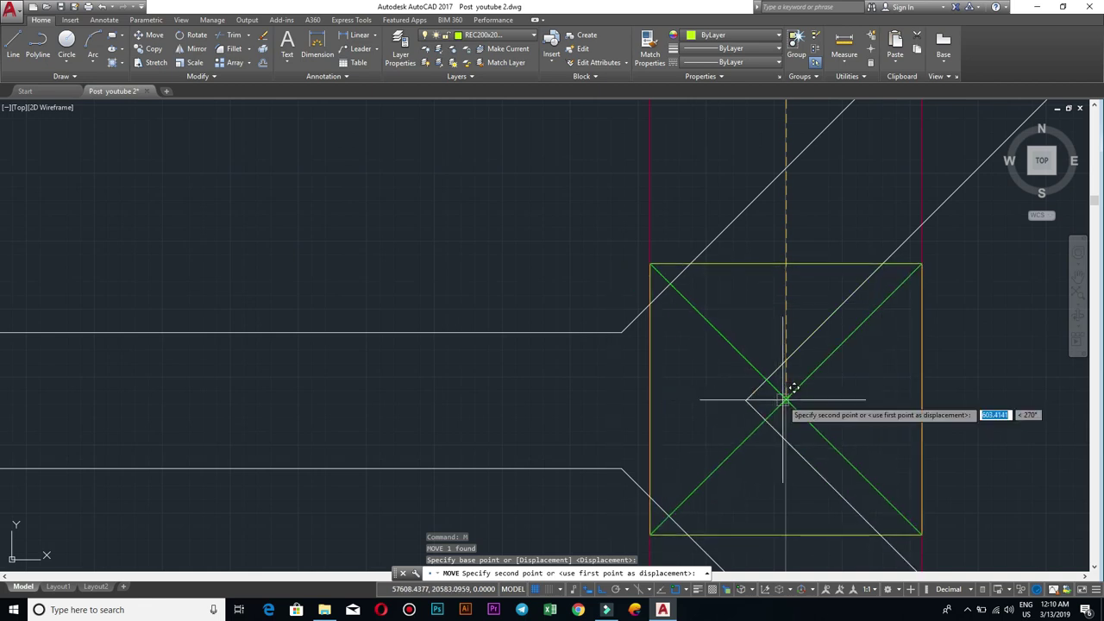
left_click(782, 399)
scroll(782, 399, "down", 4)
scroll(768, 351, "up", 5)
scroll(767, 351, "down", 2)
scroll(767, 352, "down", 3)
middle_click_drag(848, 491, 749, 405)
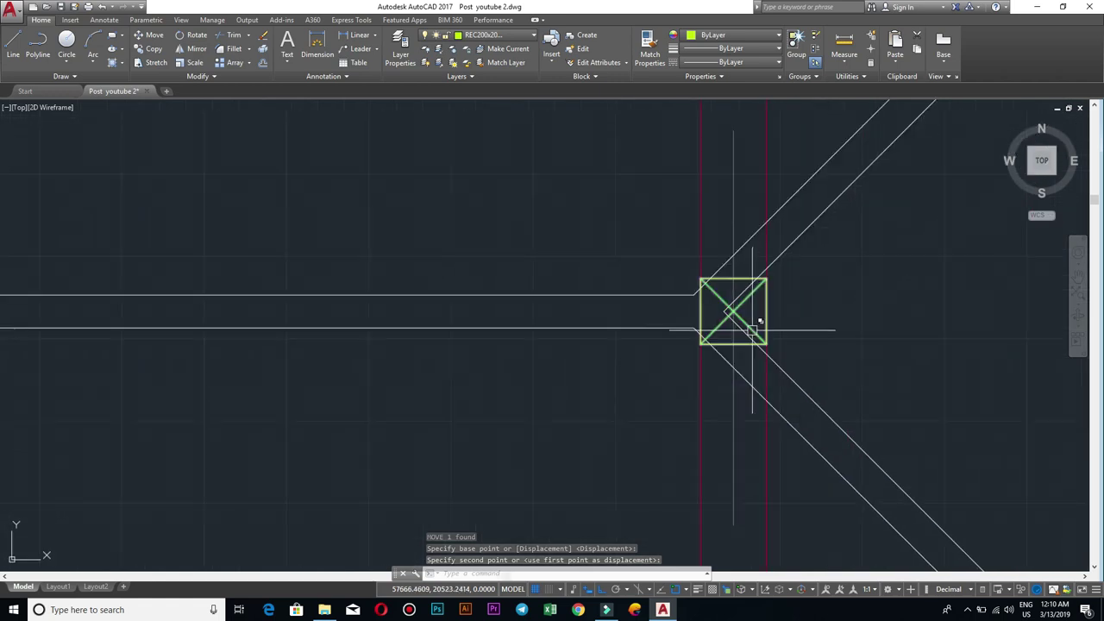
left_click(754, 408)
Step: Zoom and pan across the roof plan to review the placed column blocks
scroll(786, 377, "down", 2)
scroll(702, 310, "down", 2)
middle_click_drag(702, 311, 660, 246)
scroll(567, 316, "down", 4)
scroll(565, 314, "up", 2)
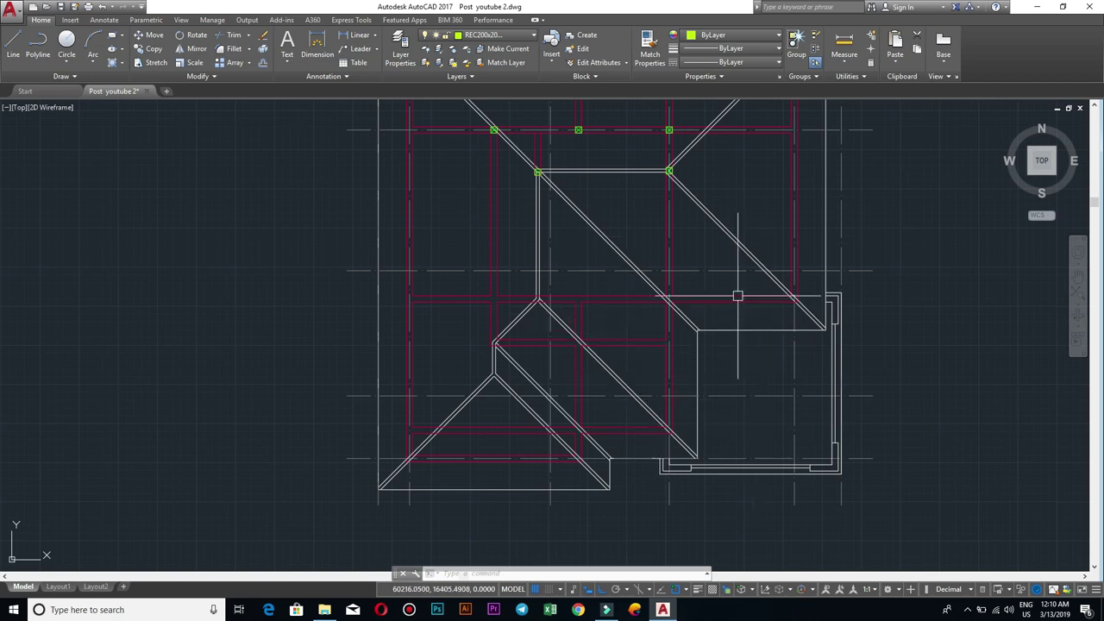
scroll(682, 296, "up", 2)
scroll(679, 300, "up", 2)
scroll(679, 300, "down", 1)
scroll(650, 308, "down", 2)
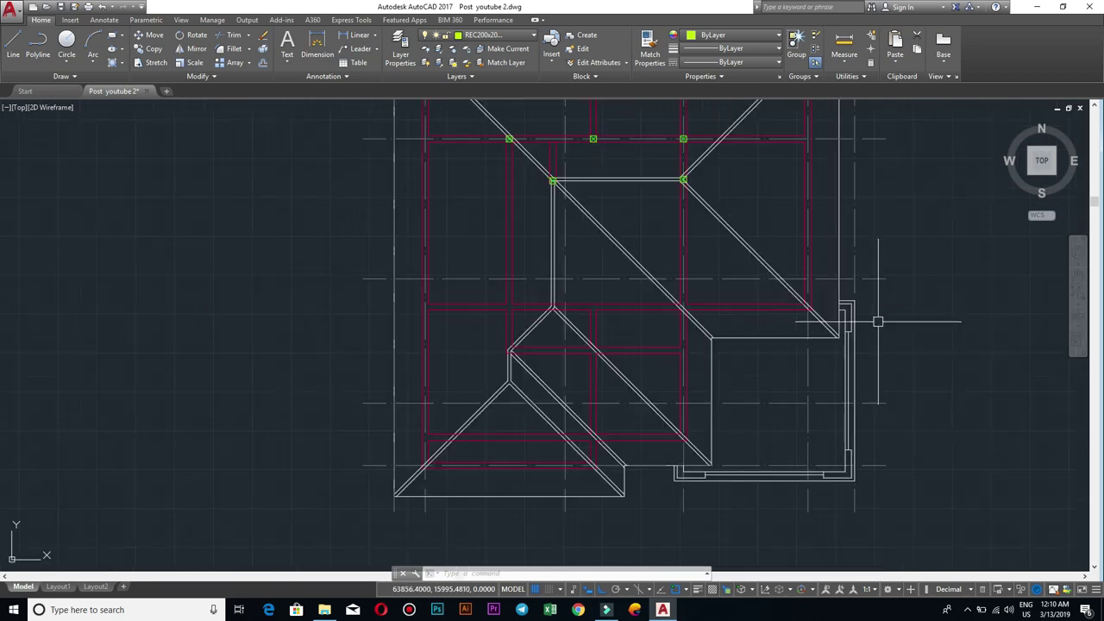
middle_click_drag(821, 311, 815, 412)
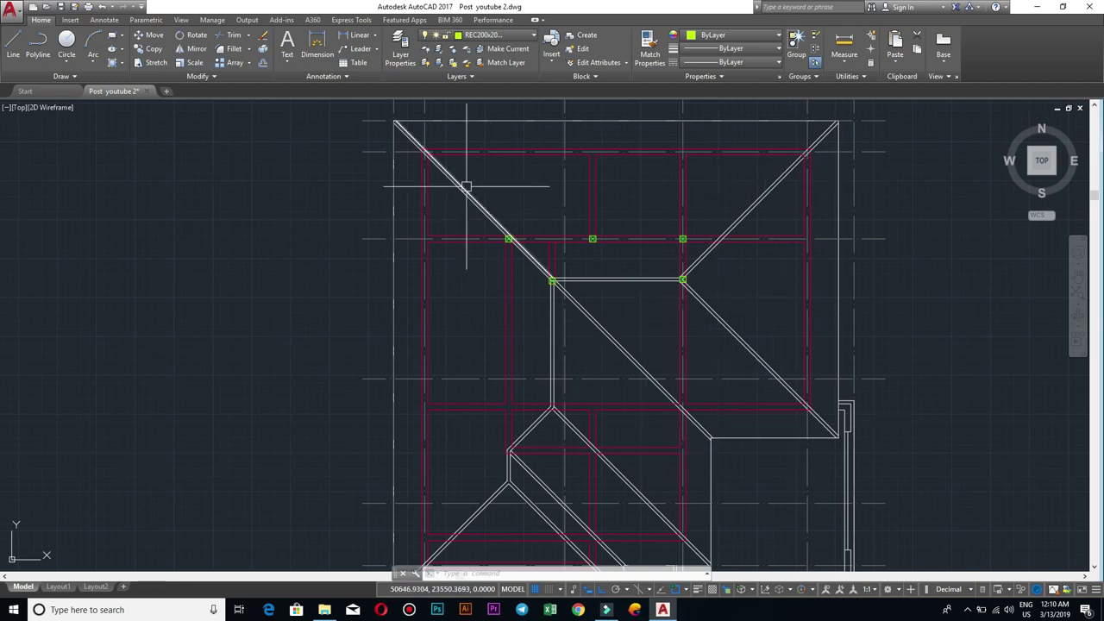
scroll(541, 289, "down", 1)
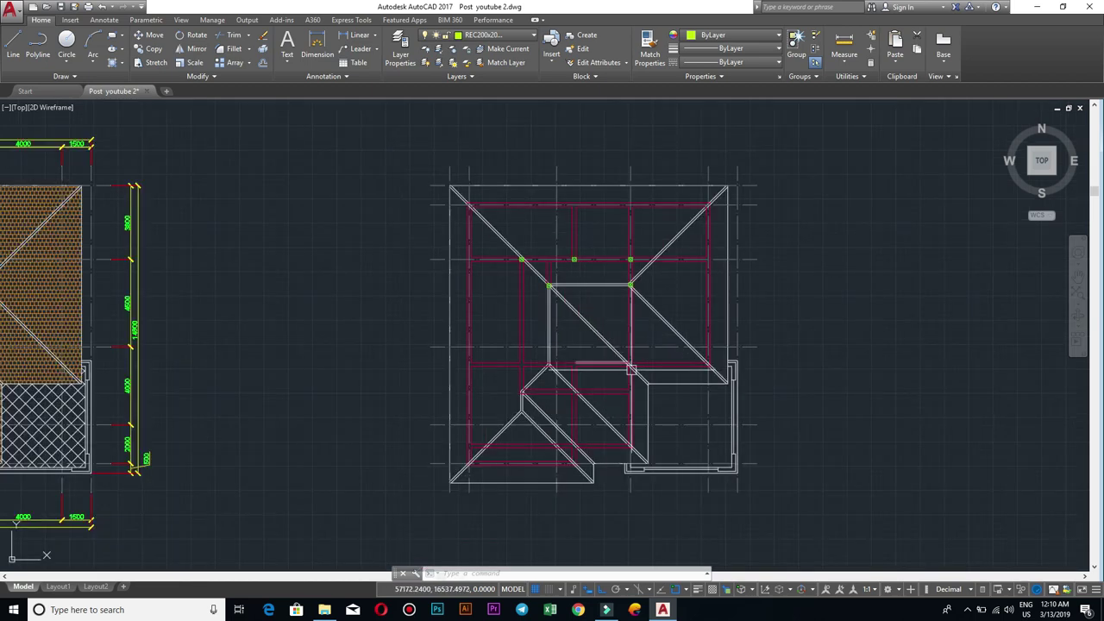
scroll(645, 370, "up", 4)
Step: Insert the rec200x200H column block at a roof-line intersection
key("Return")
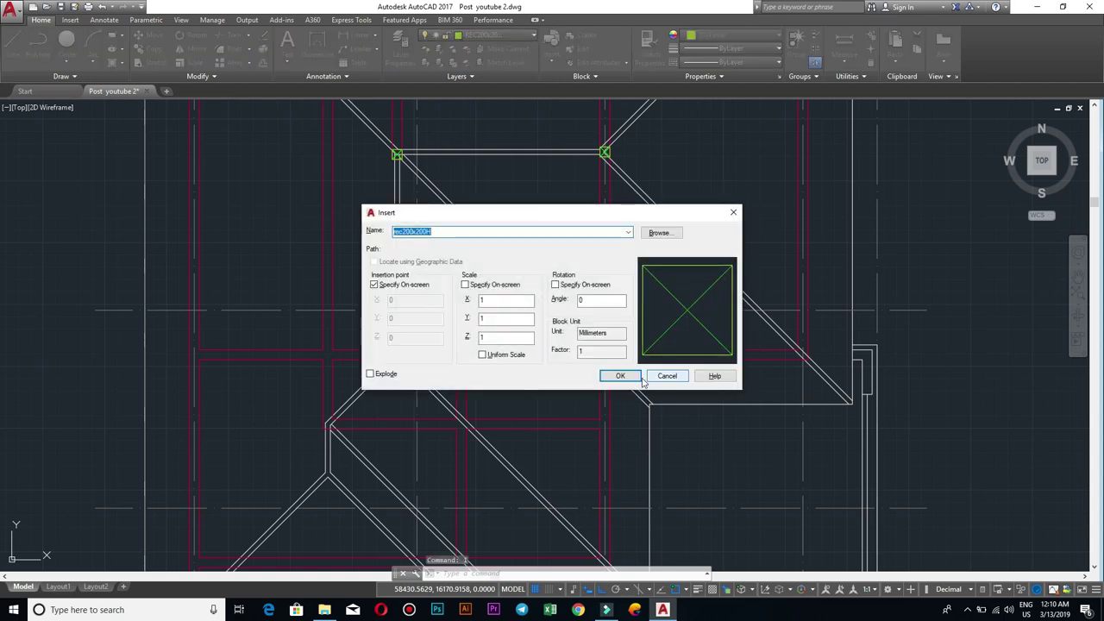
left_click(620, 377)
scroll(604, 371, "up", 2)
scroll(621, 345, "up", 2)
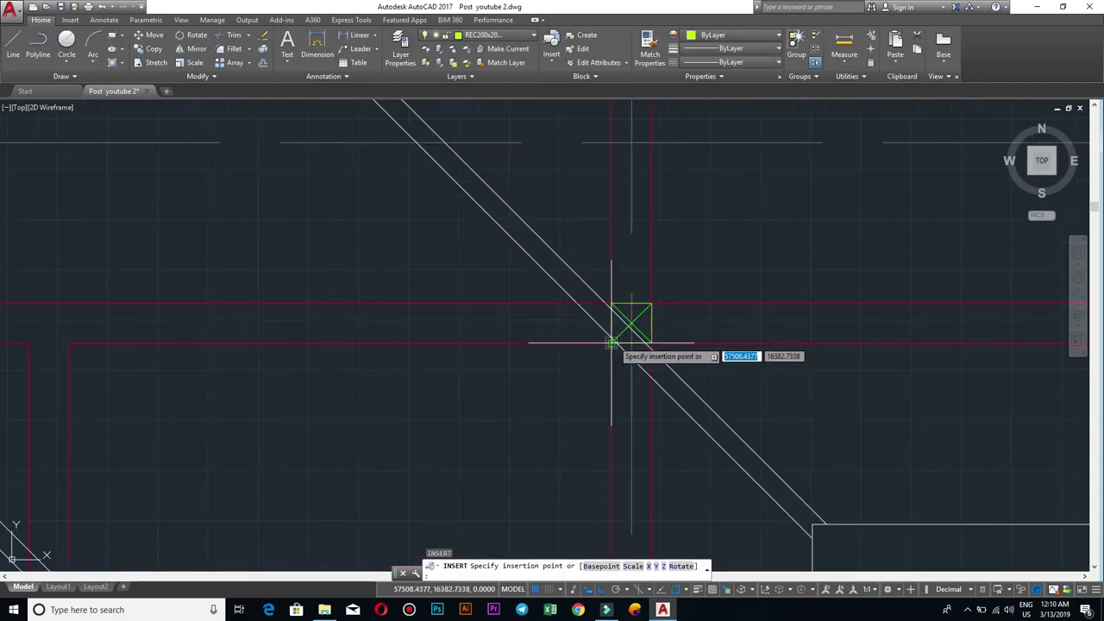
scroll(560, 423, "down", 2)
left_click(615, 358)
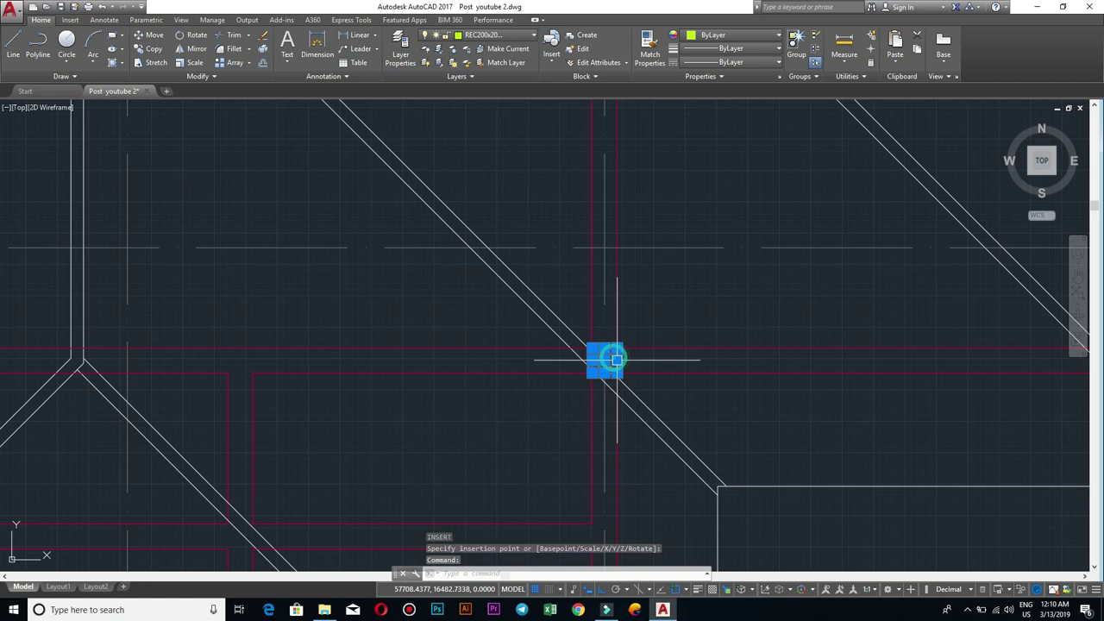
type("CO")
Step: Copy the column to the hip endpoint and onto the diagonal roof line
key("Return")
scroll(613, 371, "up", 2)
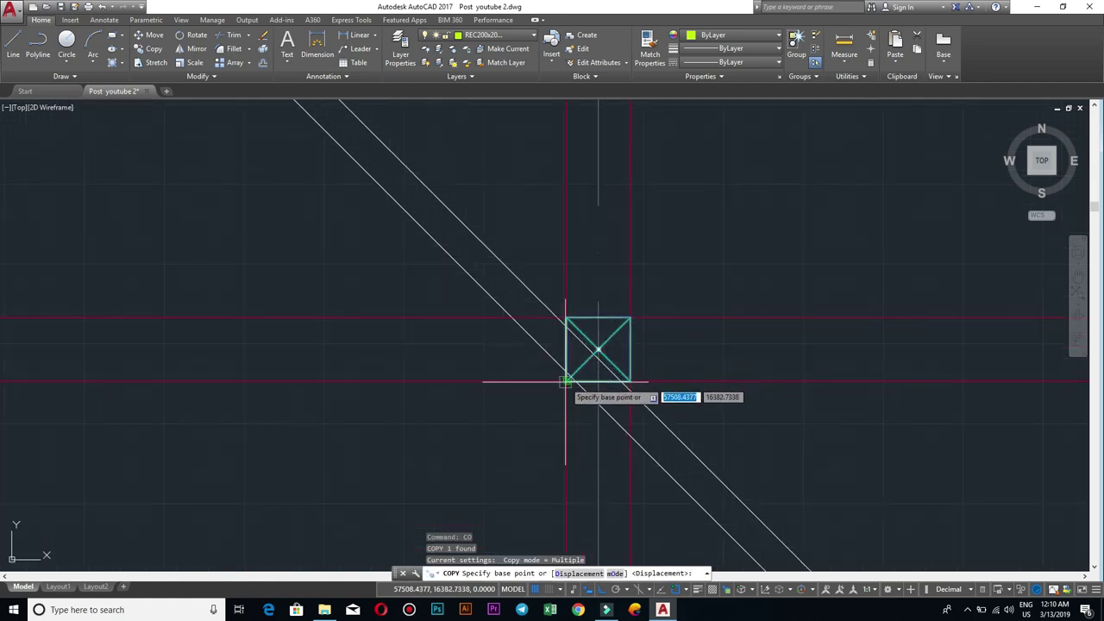
left_click(566, 381)
scroll(518, 405, "down", 2)
mouse_move(492, 423)
middle_mouse_down()
mouse_move(690, 369)
mouse_move(690, 219)
middle_mouse_up()
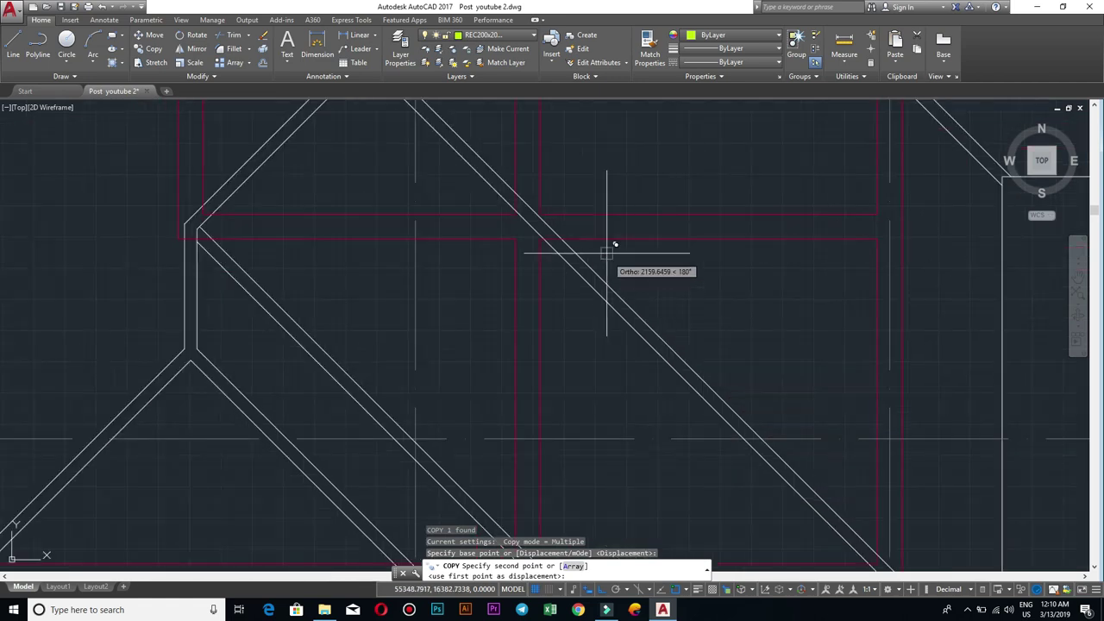
scroll(607, 253, "down", 2)
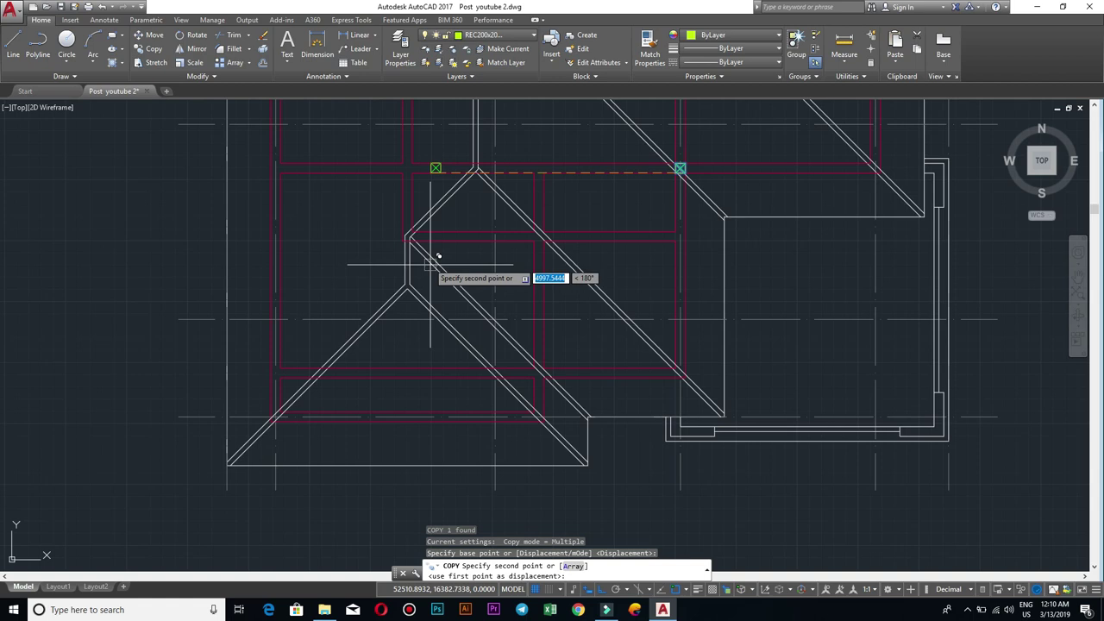
scroll(406, 242, "up", 3)
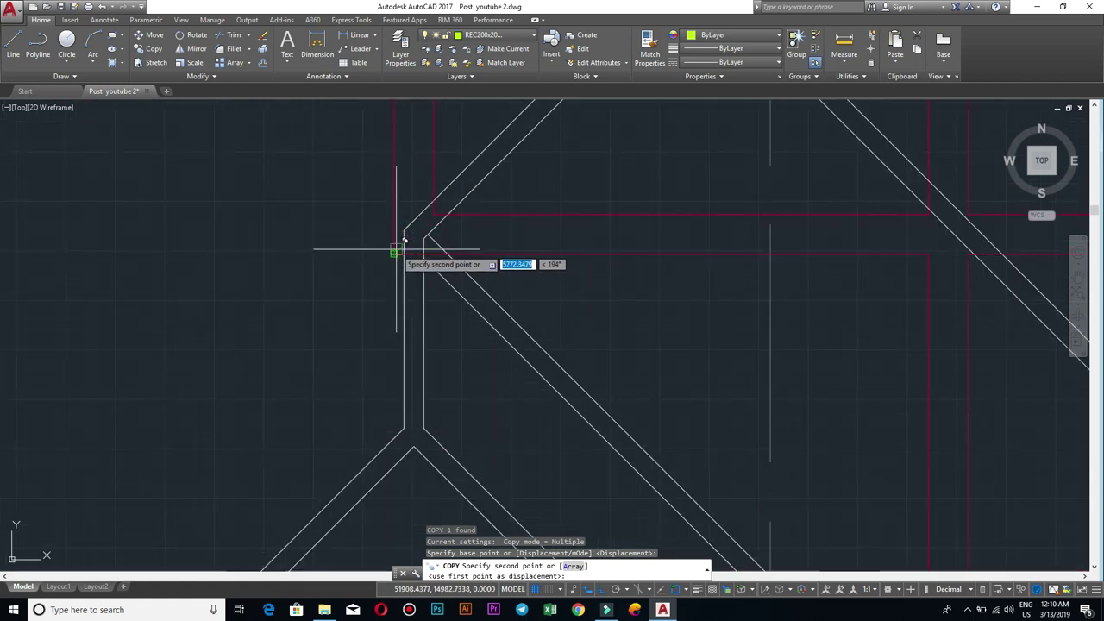
left_click(396, 251)
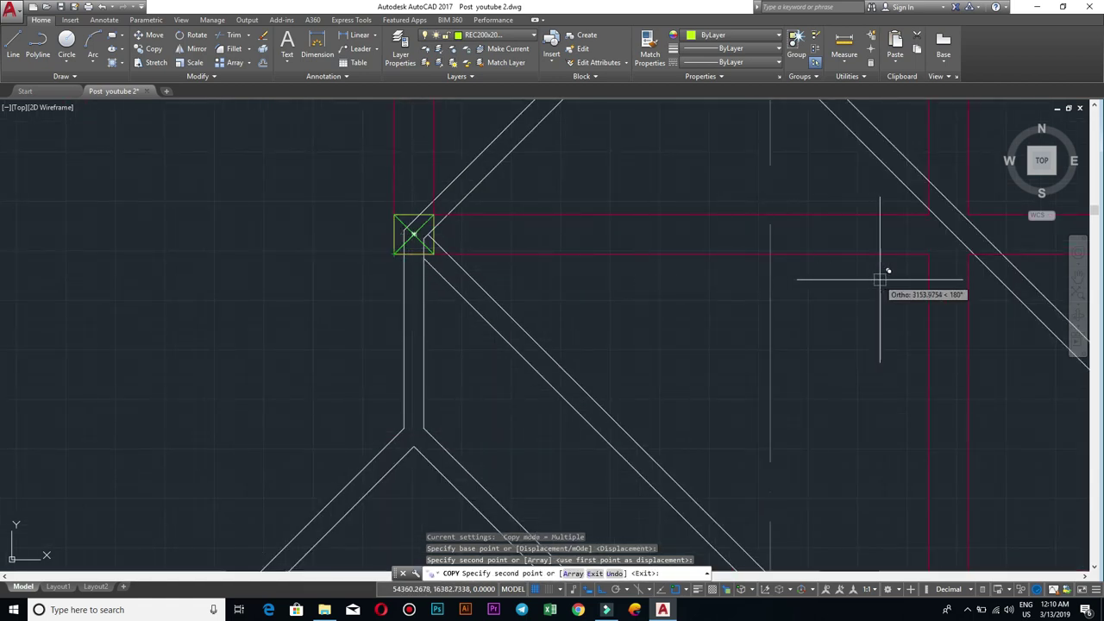
middle_click_drag(882, 276, 687, 276)
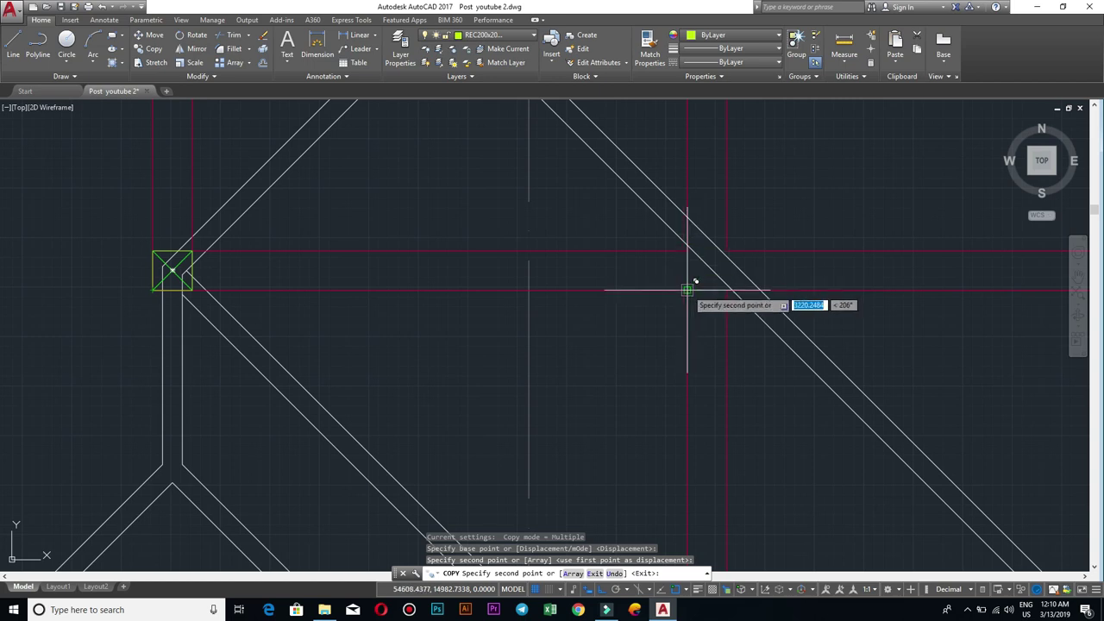
left_click(704, 268)
scroll(677, 328, "down", 4)
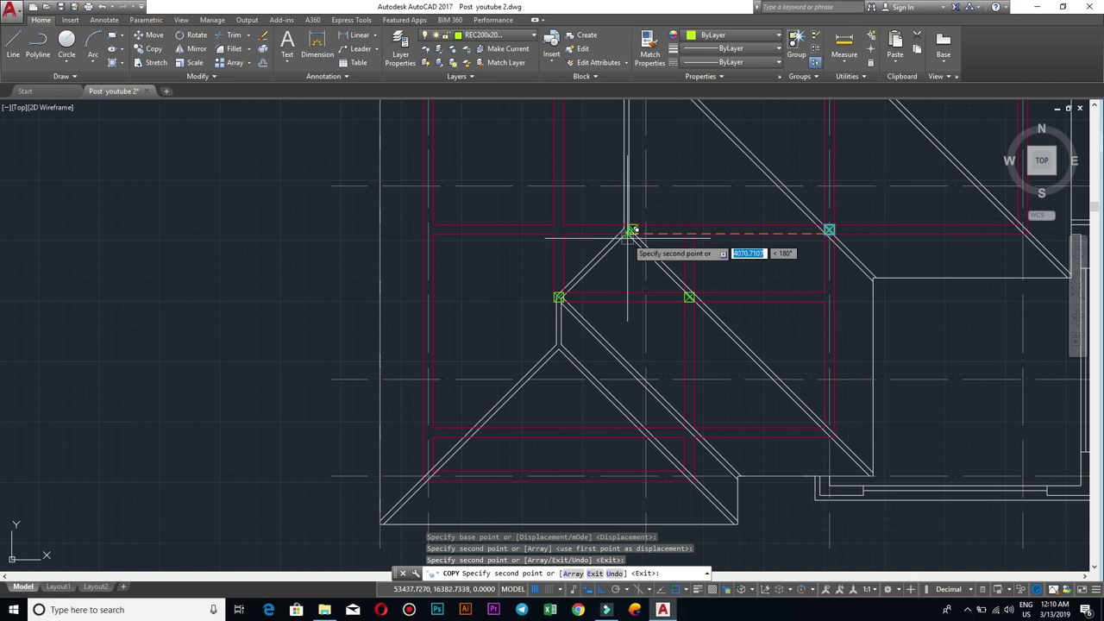
Step: Add column copies at a beam intersection and the ridge junction, then finish copying
scroll(728, 168, "up", 2)
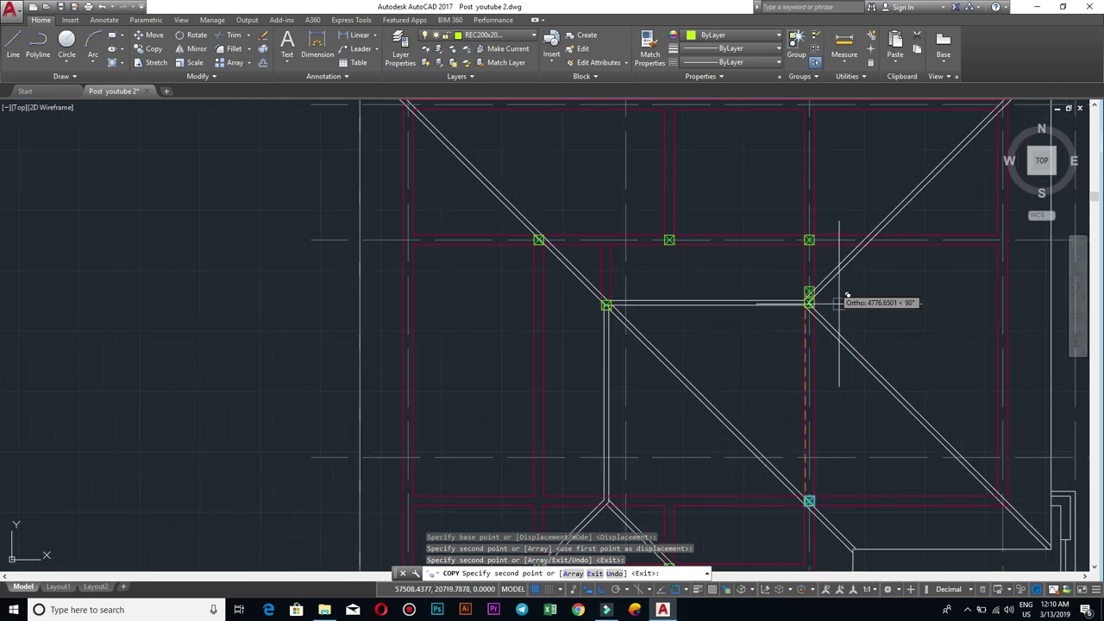
scroll(838, 302, "down", 3)
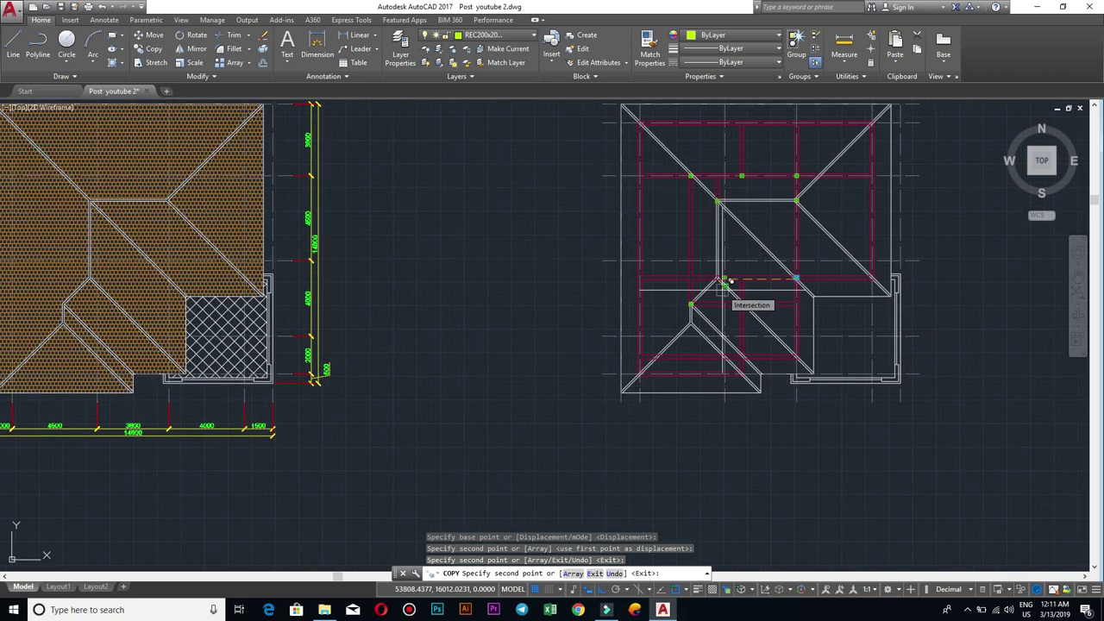
scroll(727, 281, "up", 3)
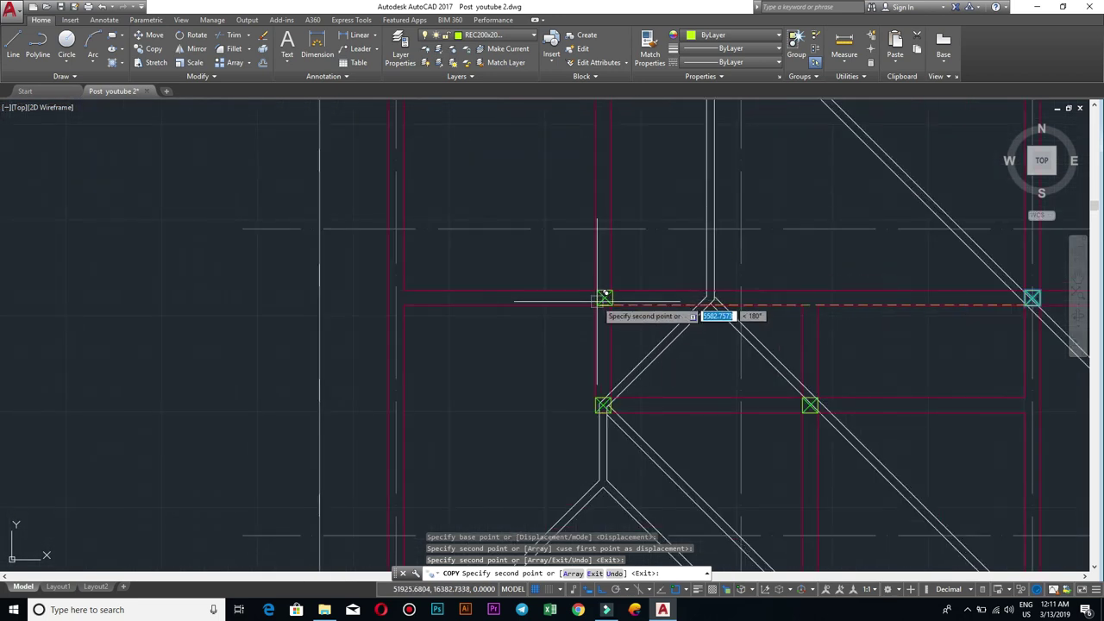
left_click(596, 305)
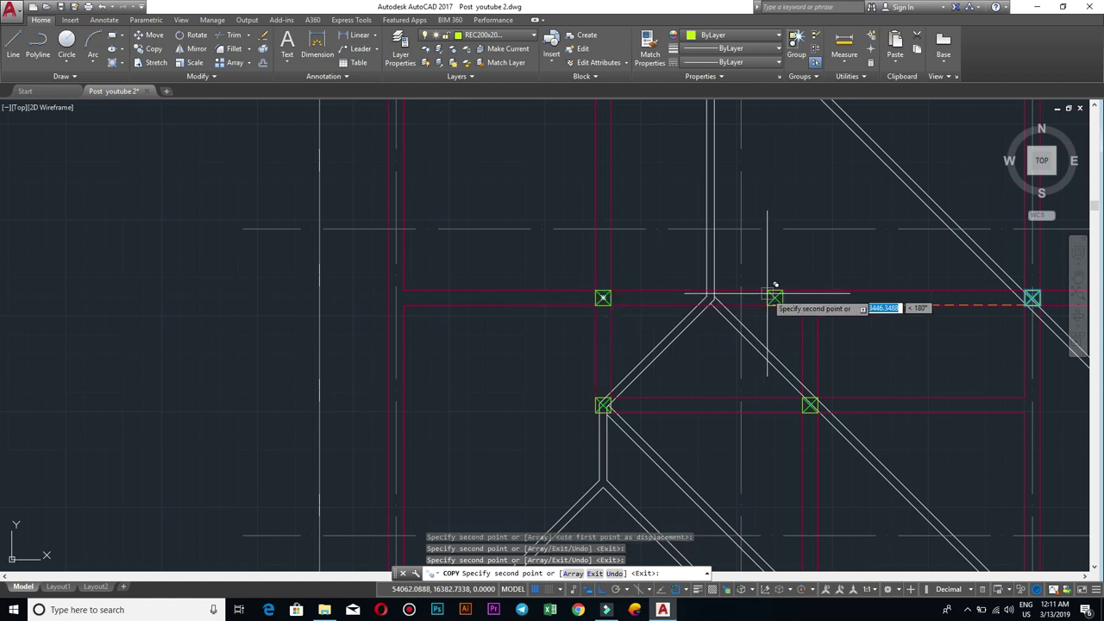
scroll(763, 296, "up", 2)
scroll(764, 294, "up", 4)
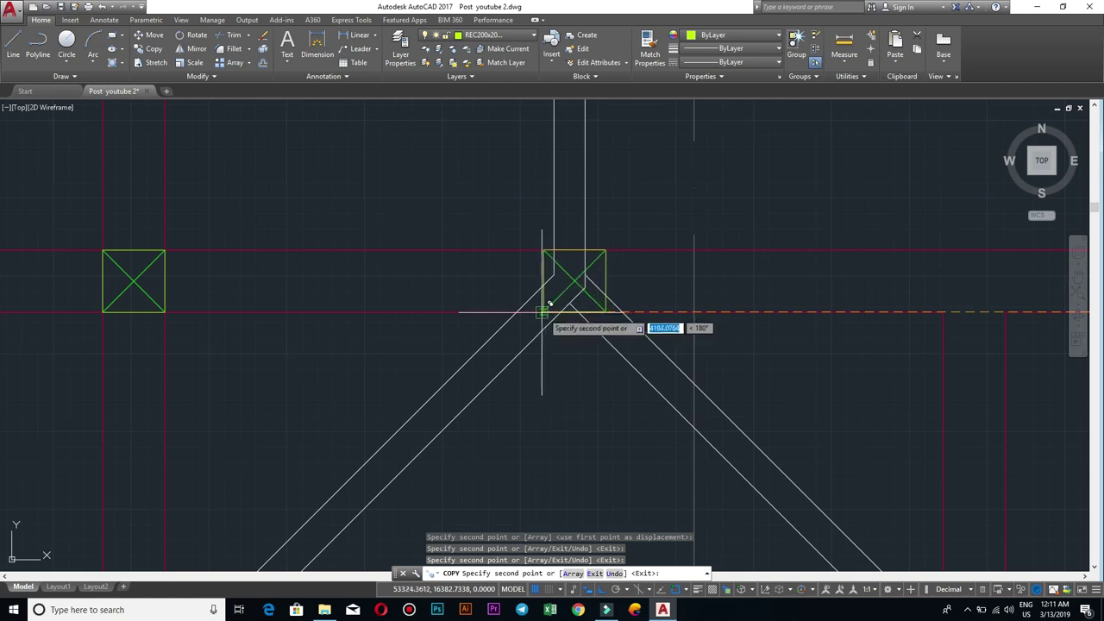
left_click(539, 309)
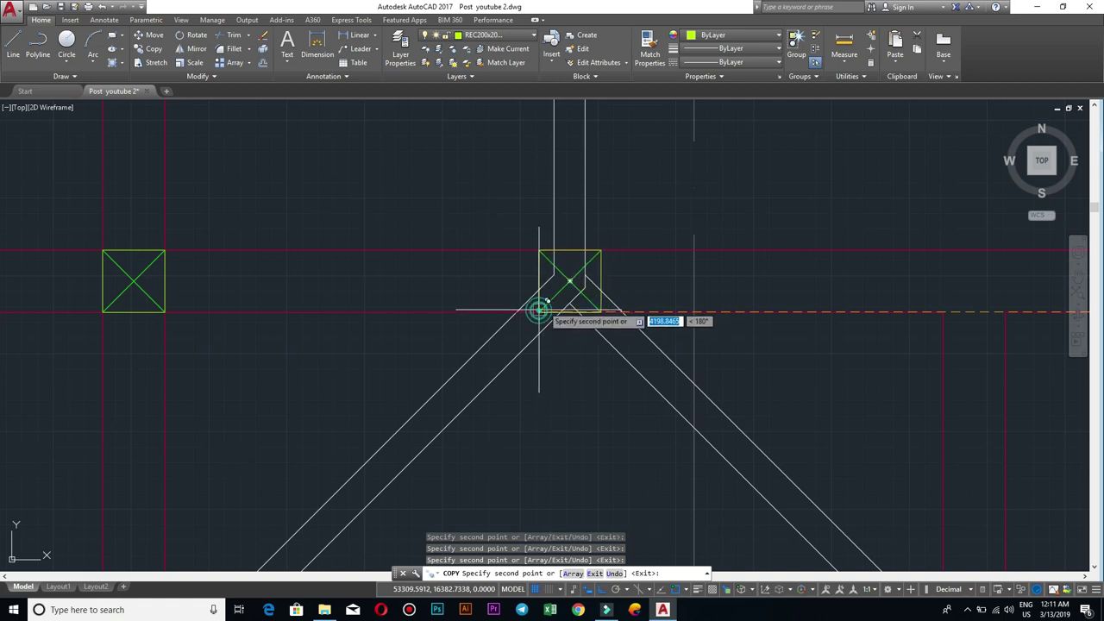
scroll(647, 293, "down", 4)
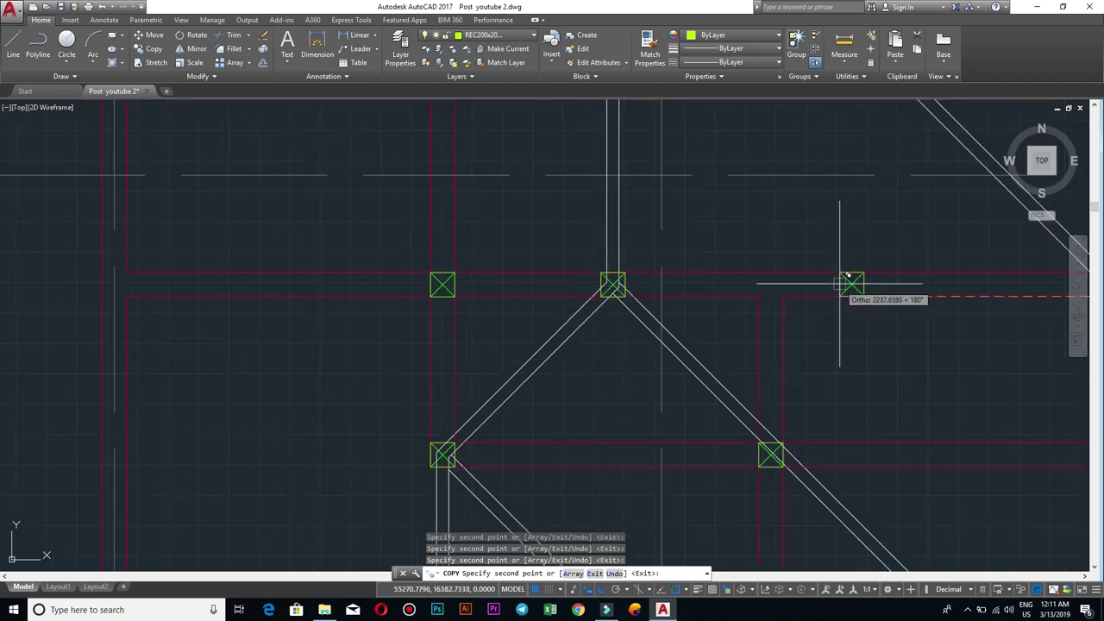
scroll(879, 309, "down", 2)
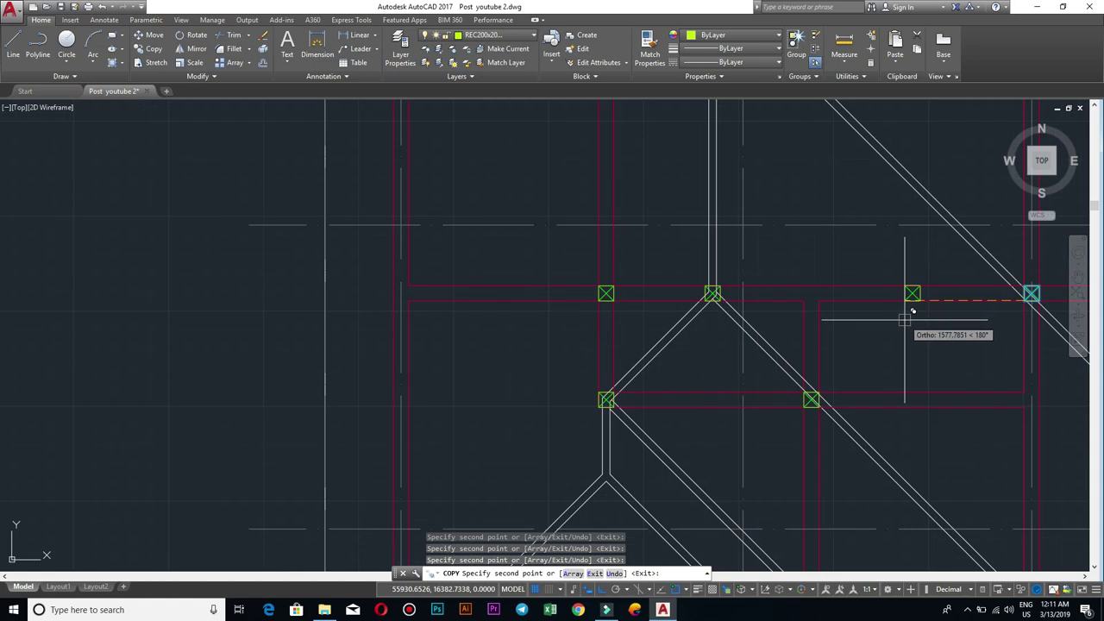
scroll(905, 320, "down", 2)
scroll(776, 324, "down", 2)
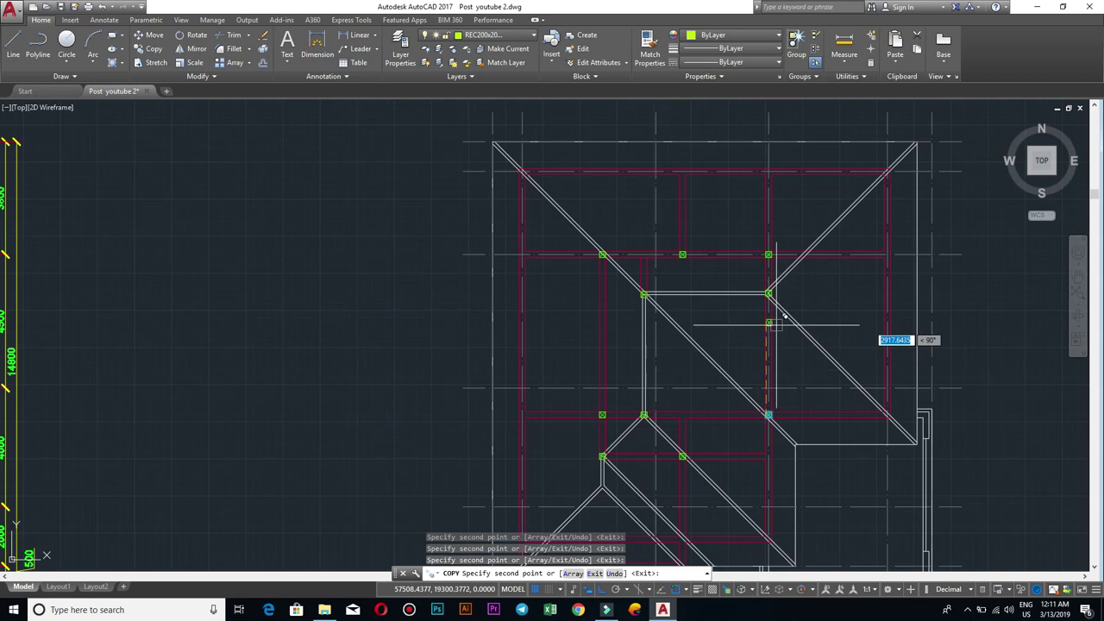
scroll(776, 324, "down", 2)
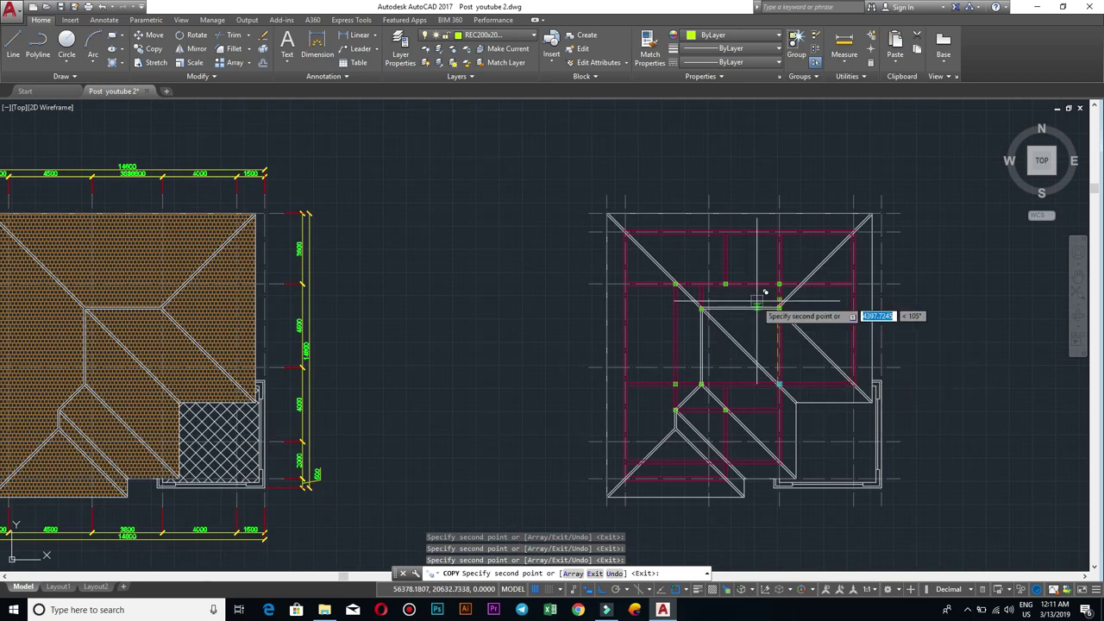
key("Escape")
scroll(730, 387, "up", 2)
scroll(750, 395, "up", 1)
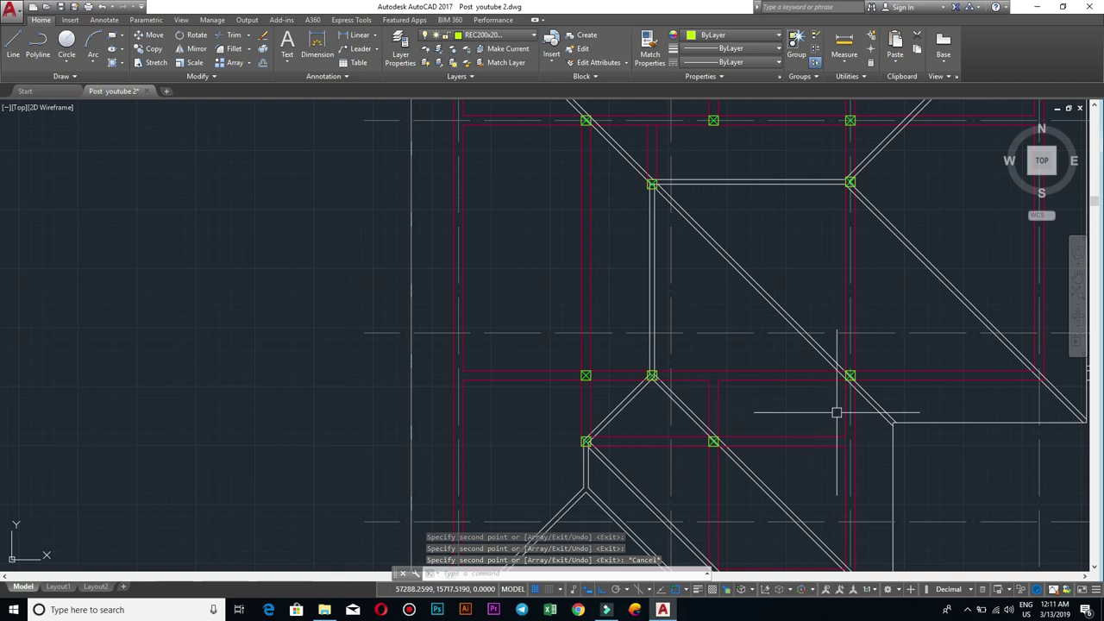
scroll(837, 412, "down", 2)
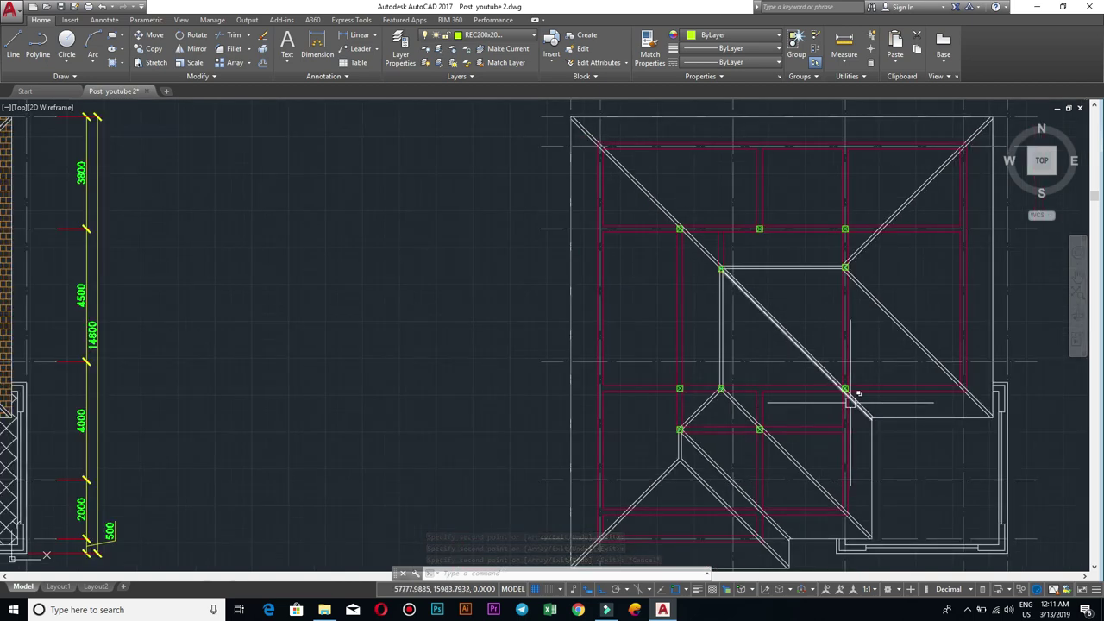
mouse_move(856, 395)
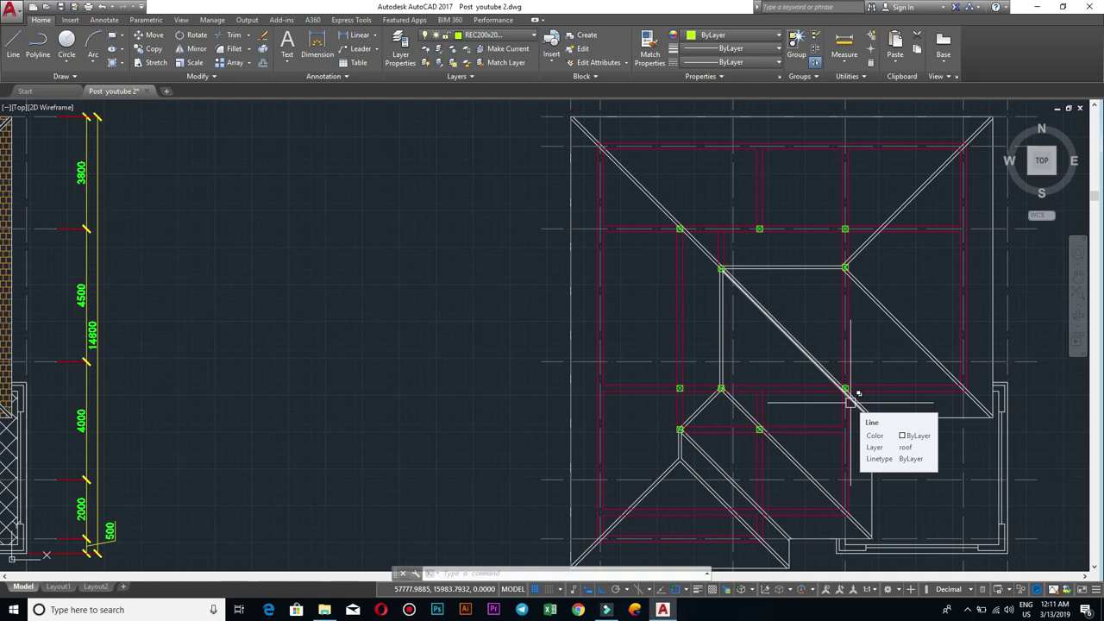
scroll(858, 394, "down", 2)
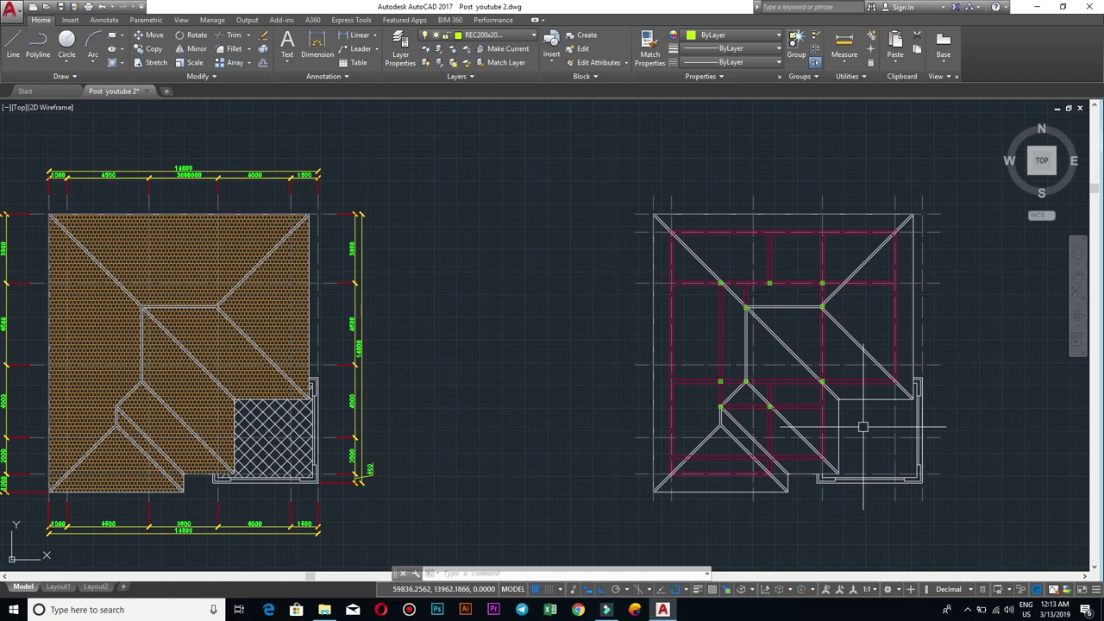
Step: Isolate the roof layer by picking a roof line, then zoom out to both plans
type("l")
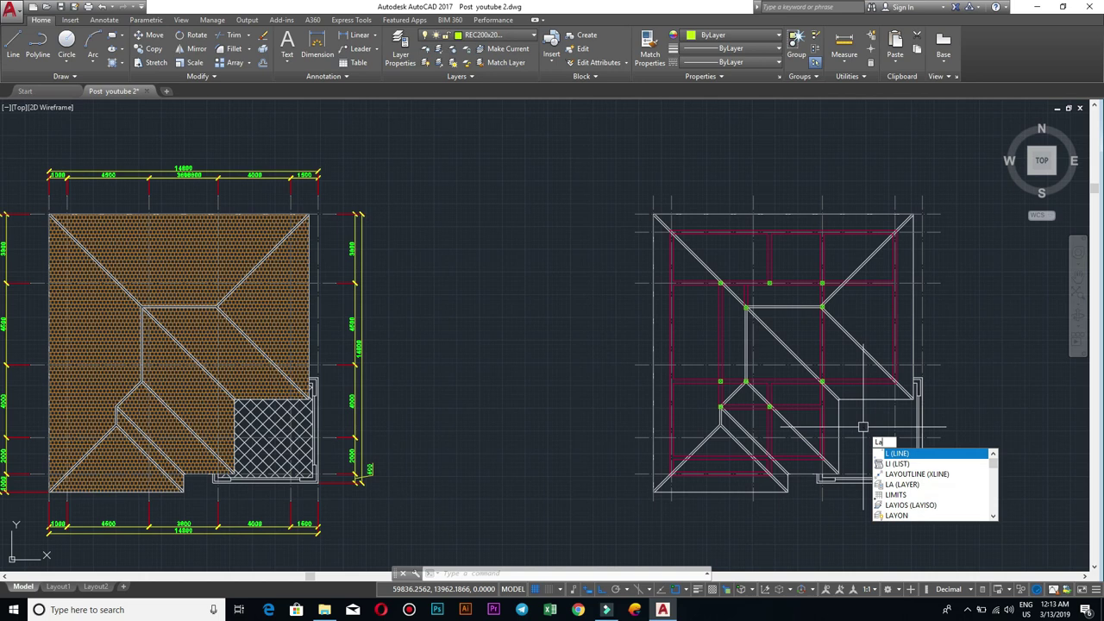
type("yis")
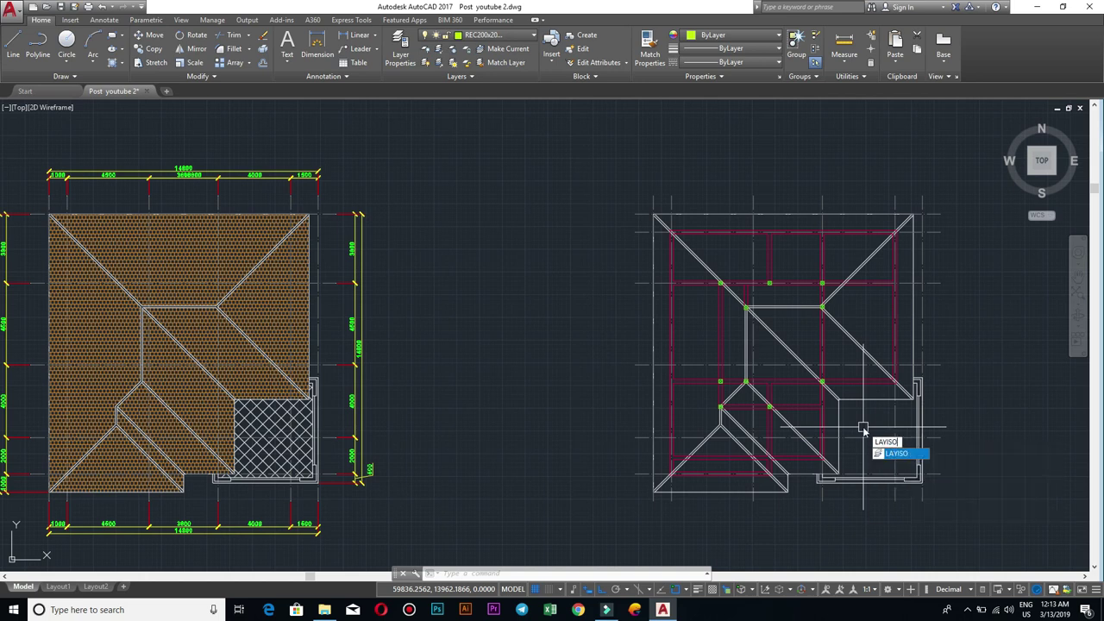
key("Return")
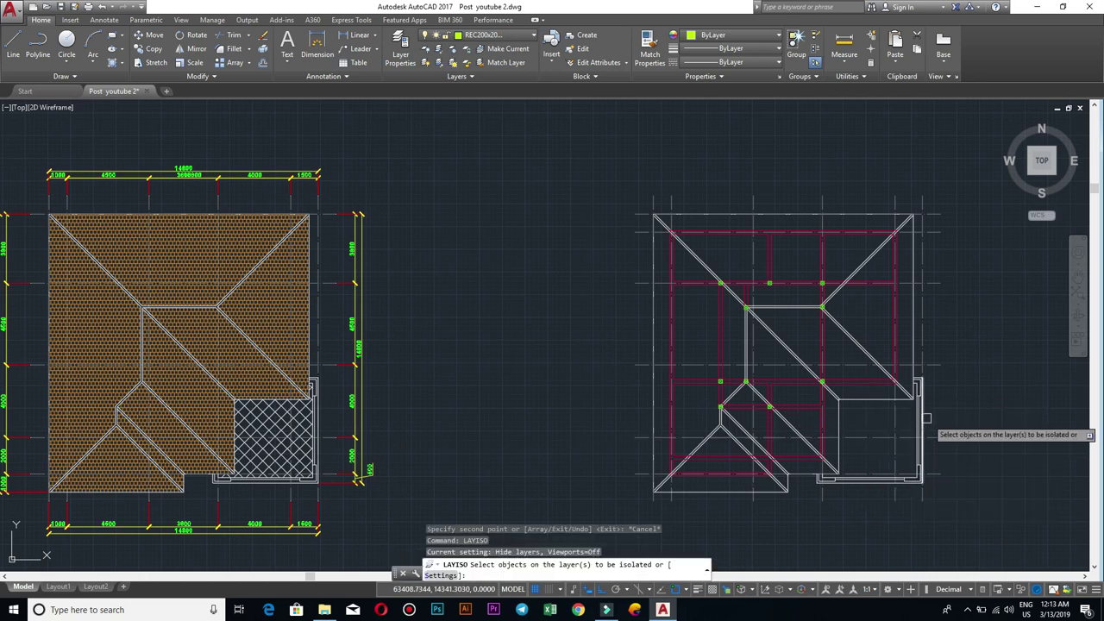
scroll(882, 397, "up", 4)
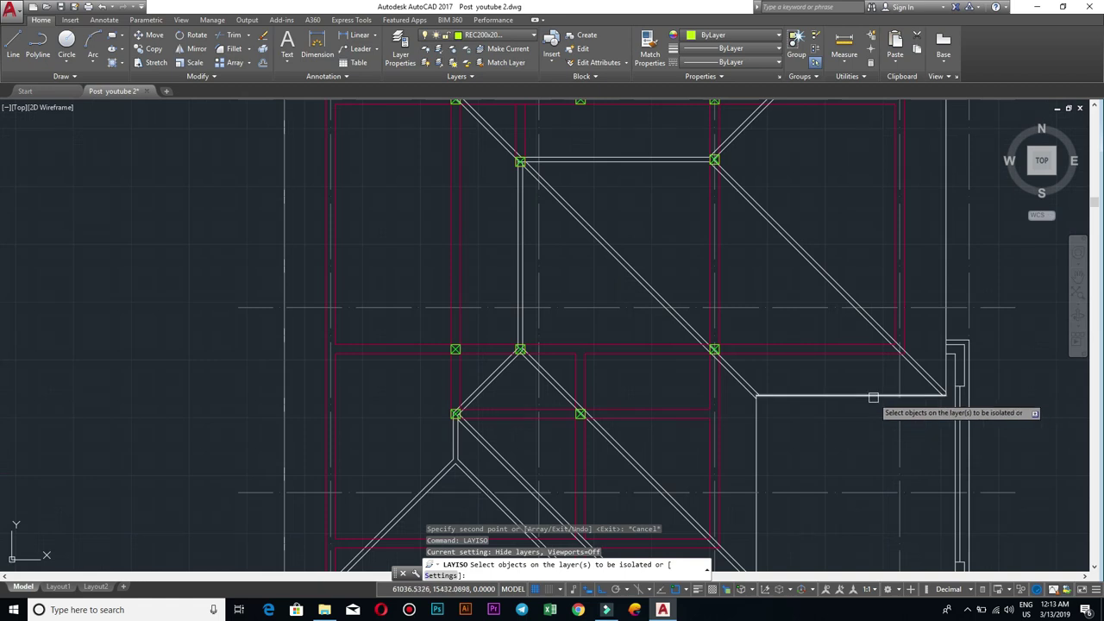
left_click(873, 397)
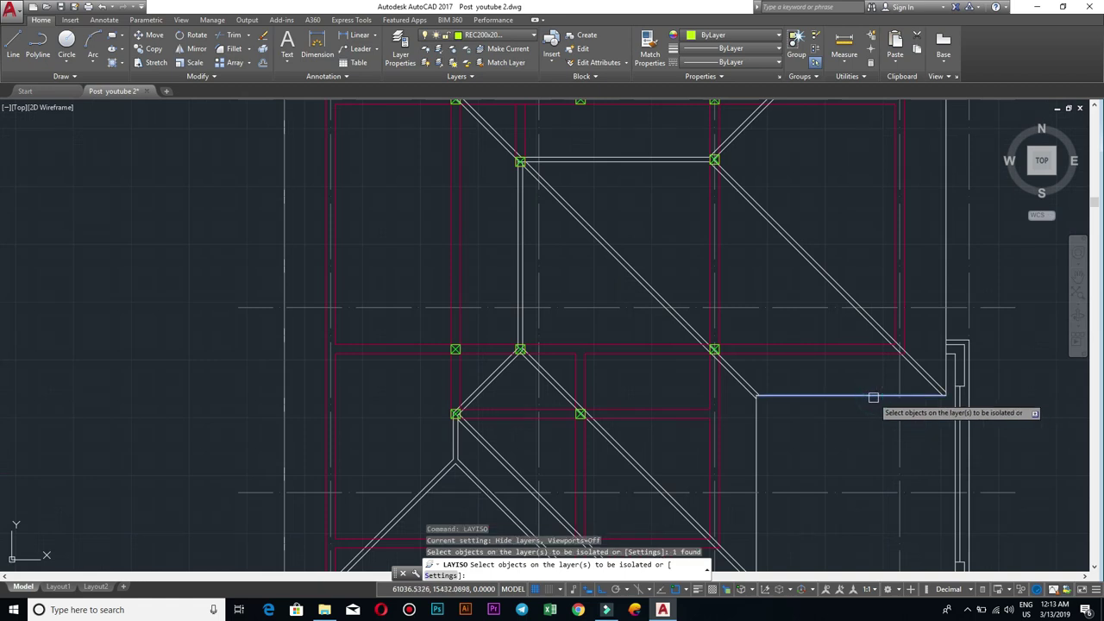
key("Return")
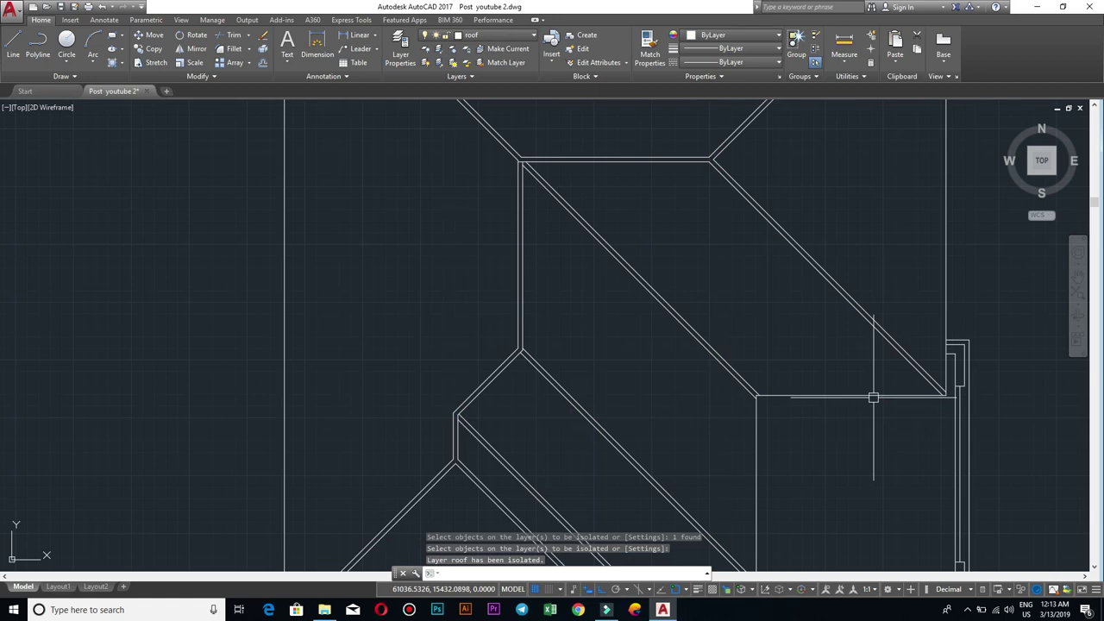
scroll(873, 398, "down", 5)
scroll(875, 371, "down", 2)
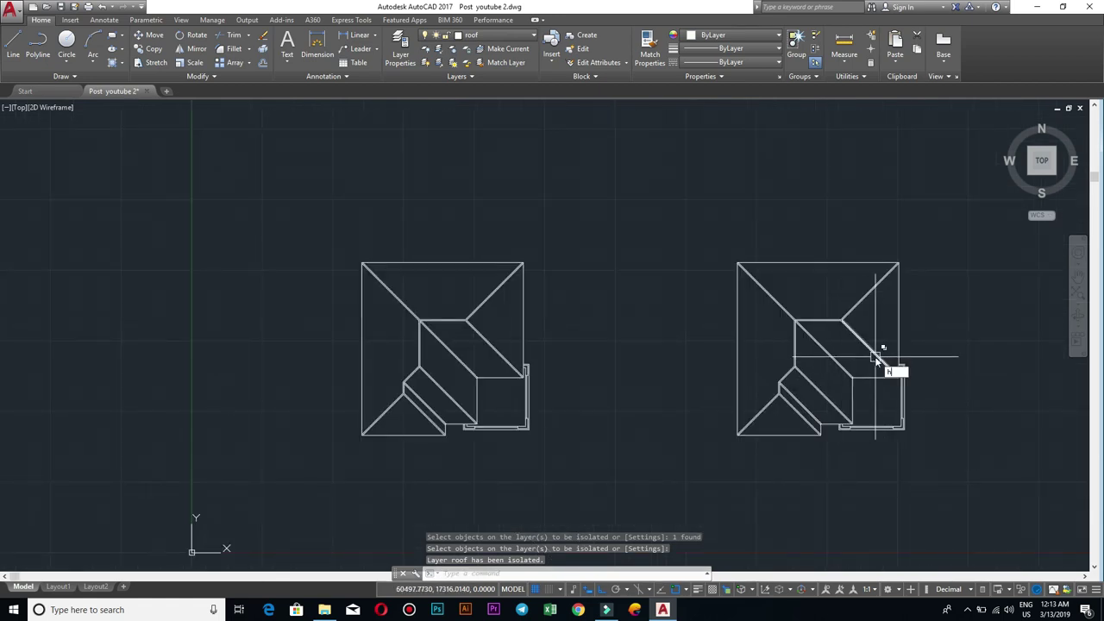
Step: Fill the right plan's small porch corner with a SOLID hatch in ByLayer colour
type("h")
key("Return")
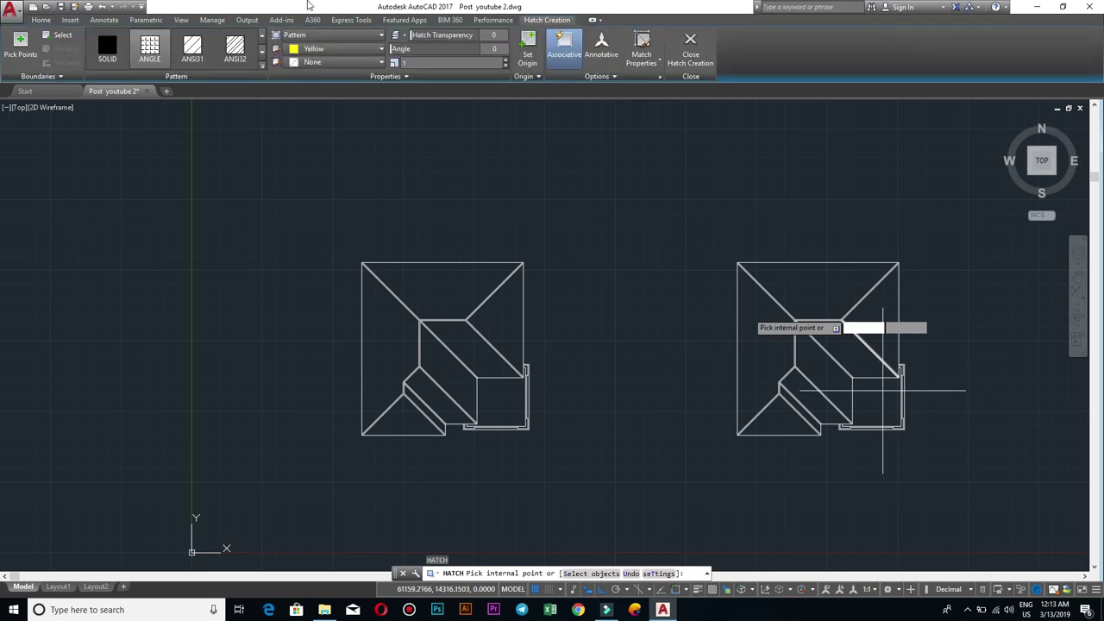
left_click(332, 52)
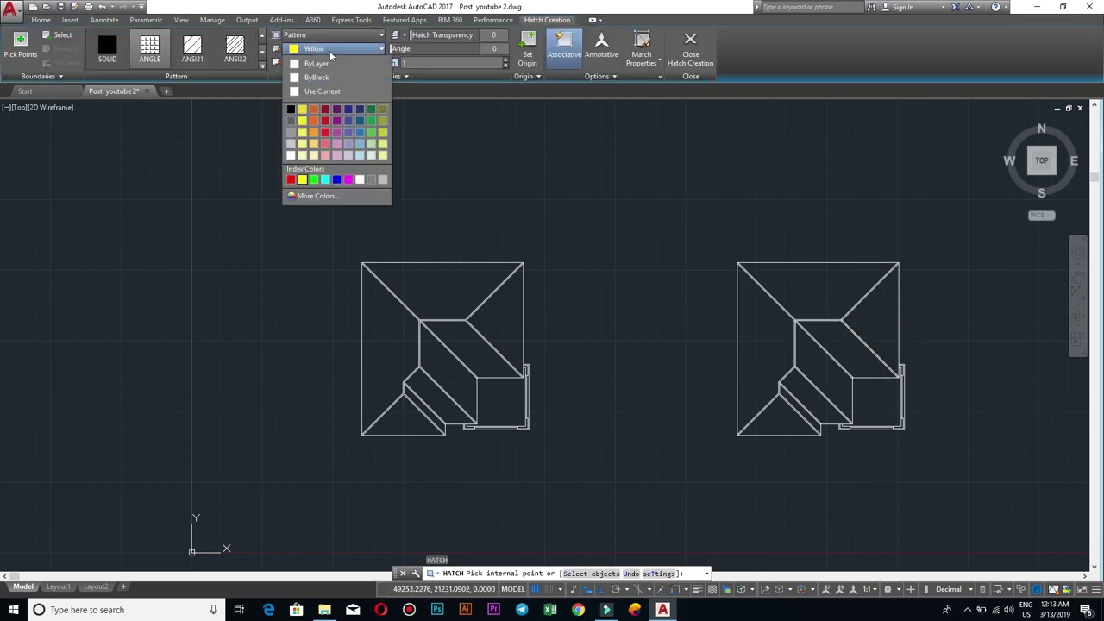
left_click(117, 44)
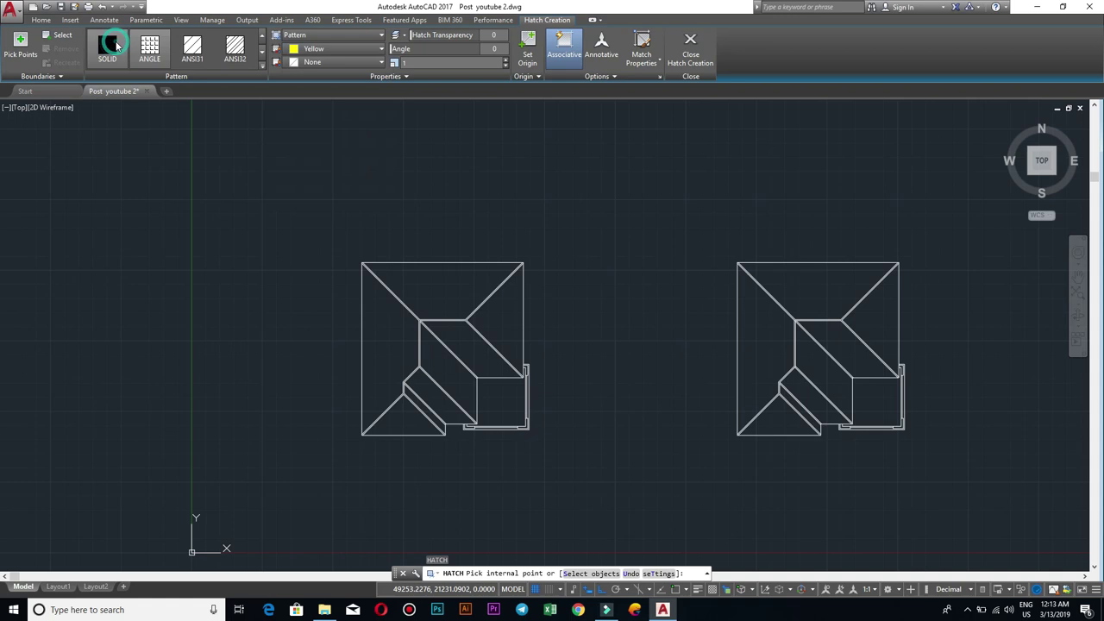
left_click(362, 49)
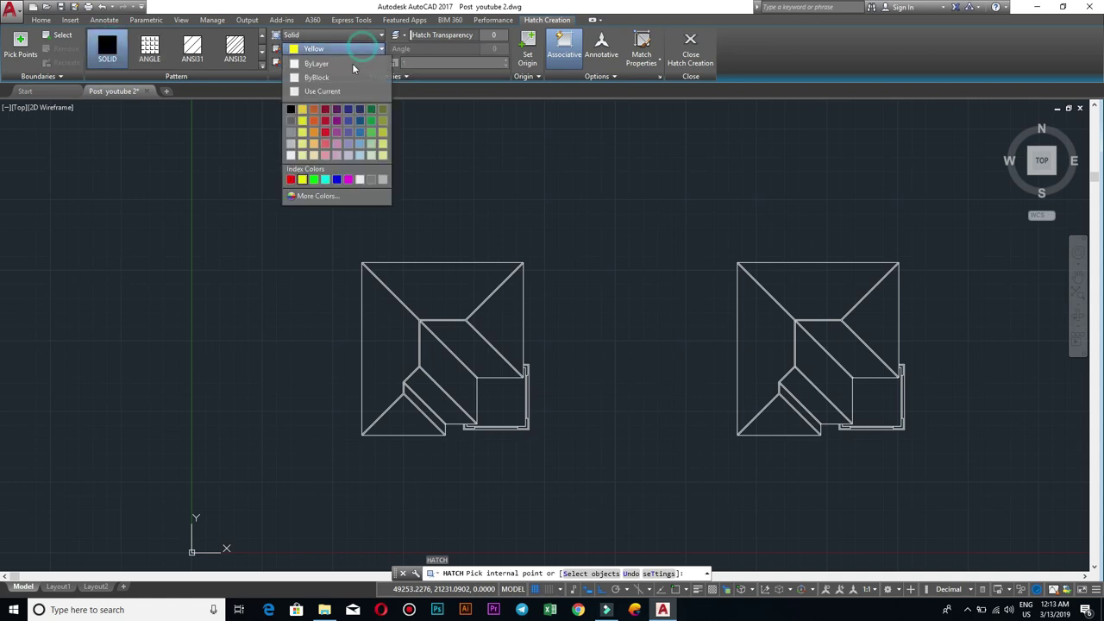
left_click(310, 63)
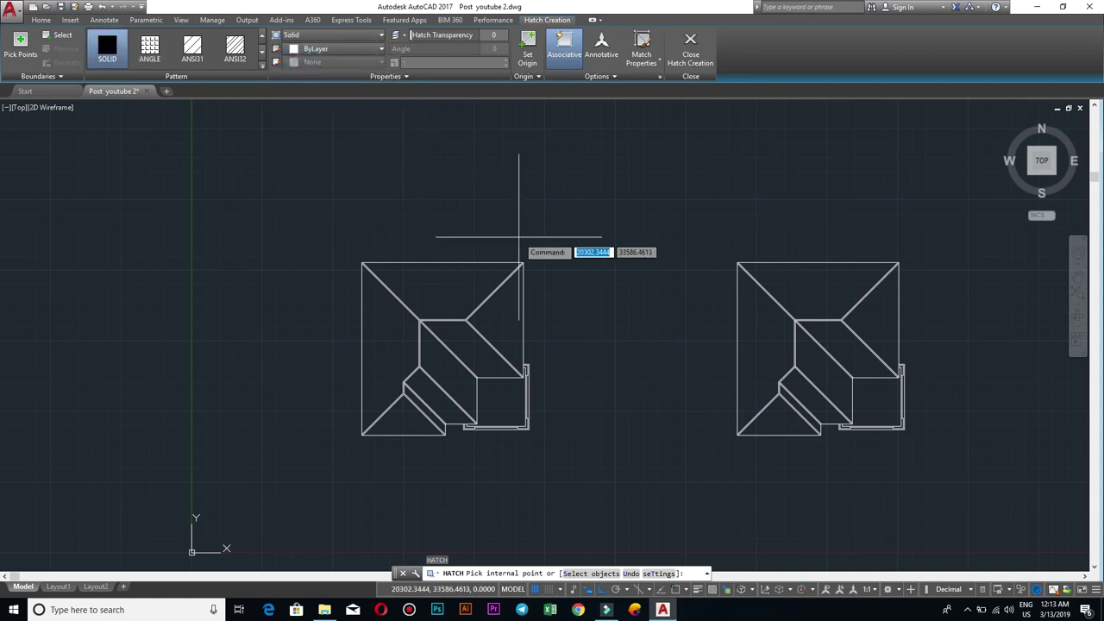
left_click(888, 390)
key("Escape")
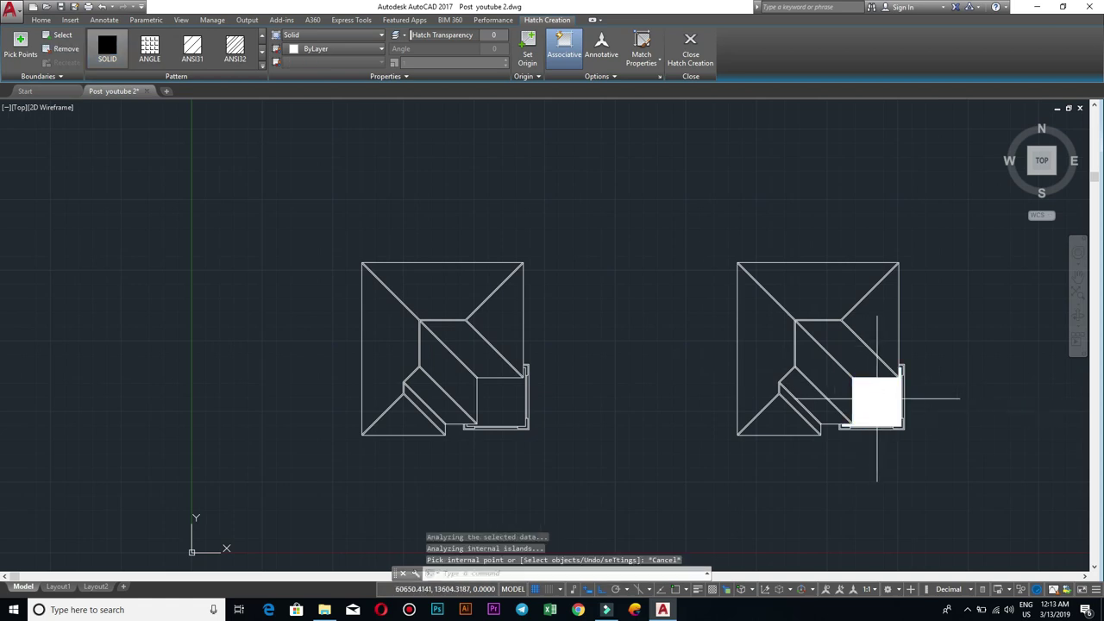
Step: Turn all layers back on with LAYON
scroll(855, 425, "up", 4)
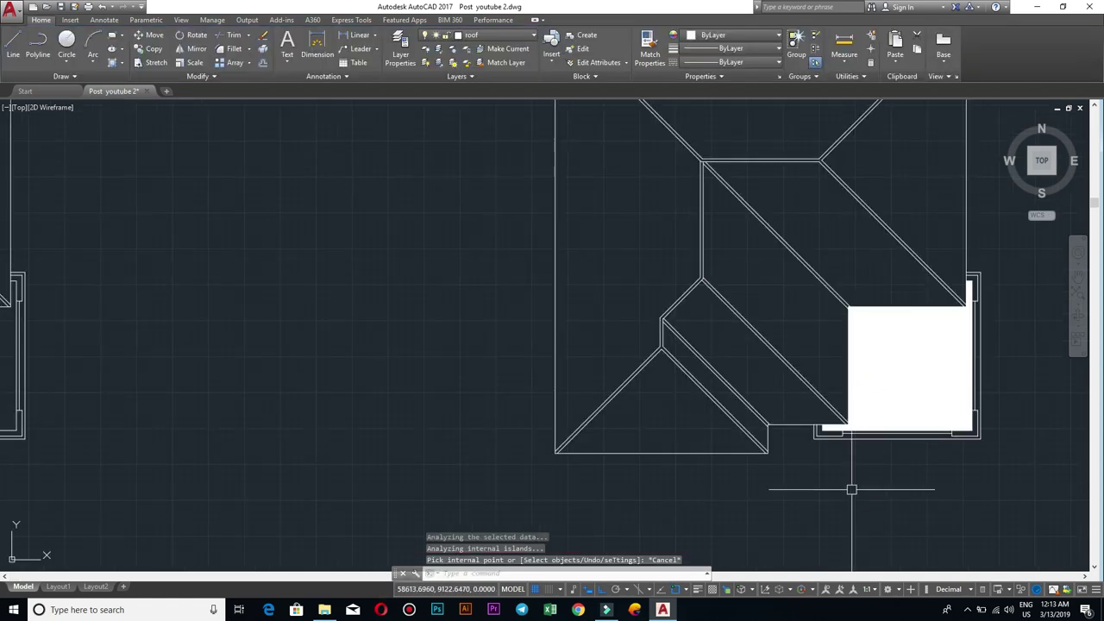
type("layon")
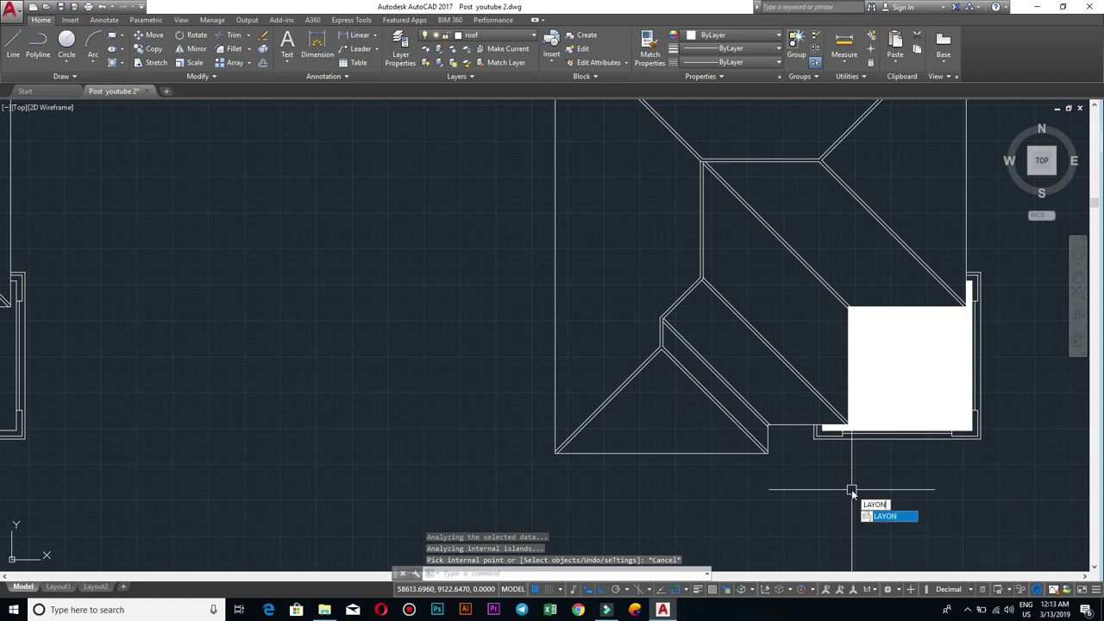
key("Return")
Step: Match the right porch hatch to the left porch's diagonal crosshatch using MATCHPROP
scroll(858, 486, "down", 2)
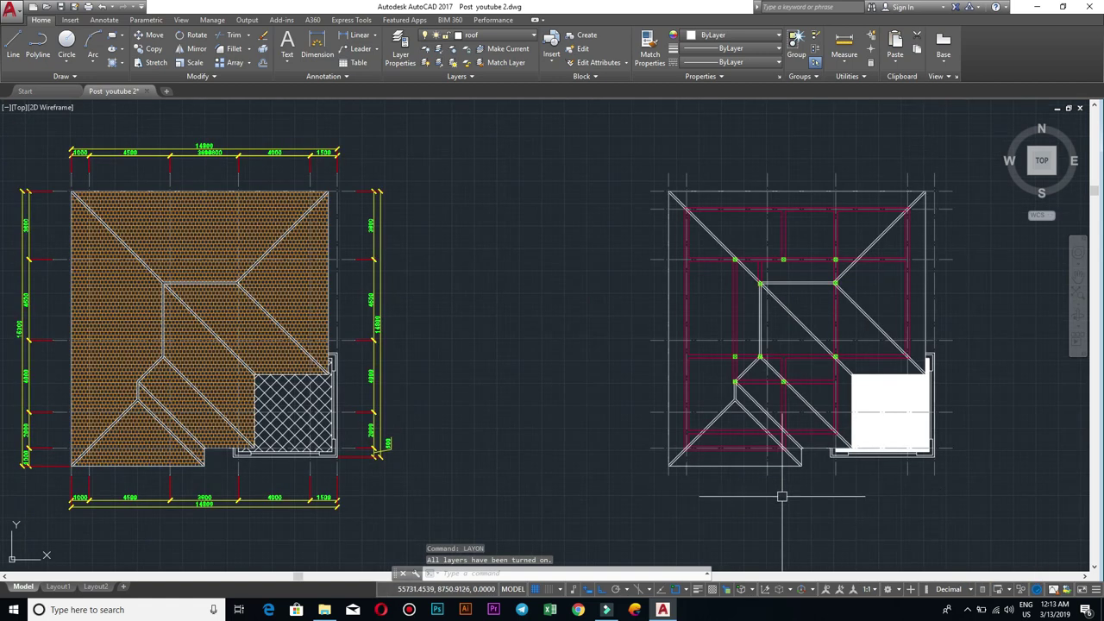
type("ma")
key("Return")
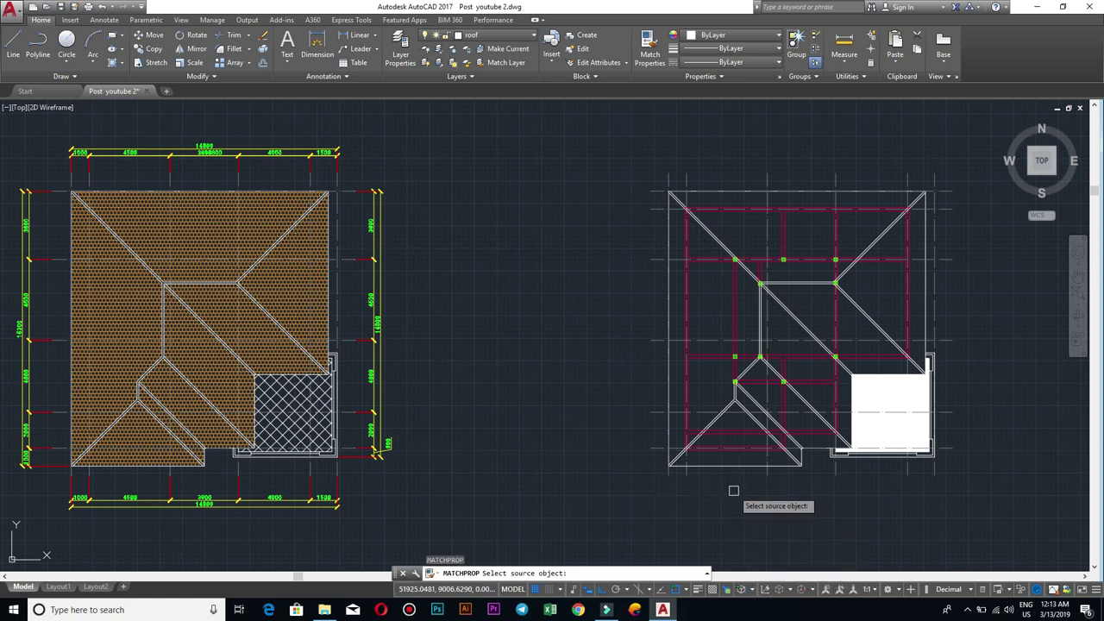
left_click(288, 425)
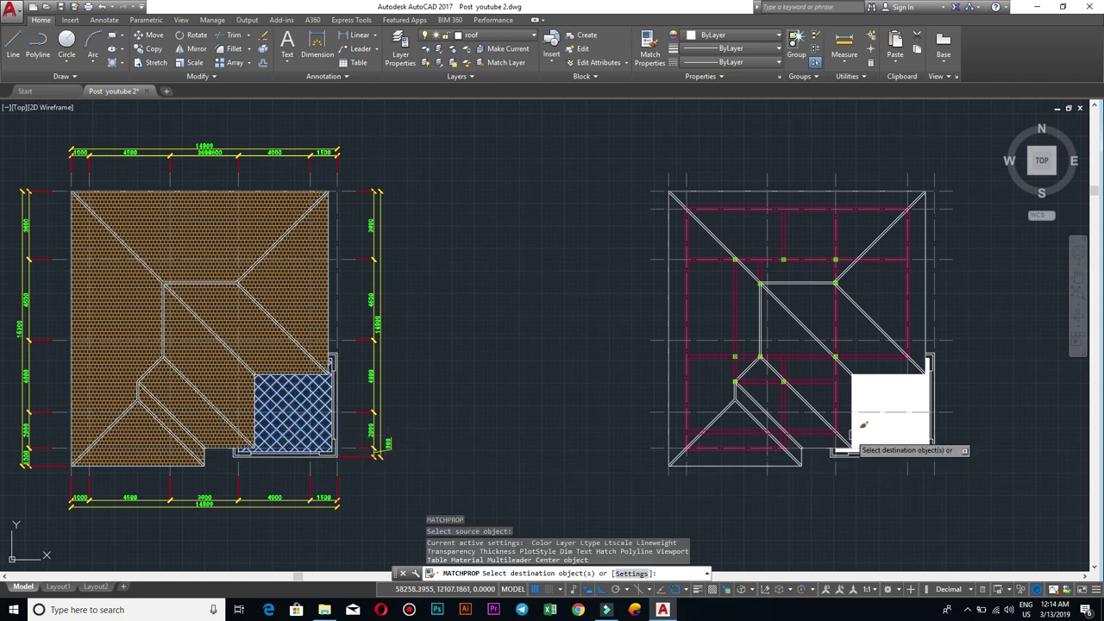
scroll(890, 421, "up", 3)
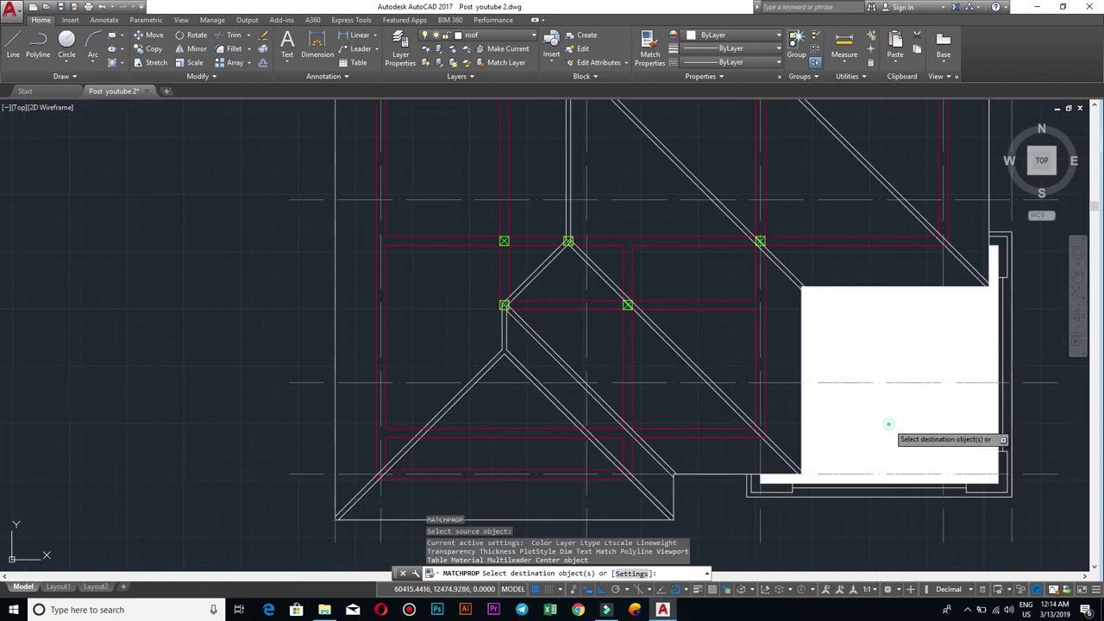
scroll(890, 427, "down", 3)
scroll(891, 449, "down", 3)
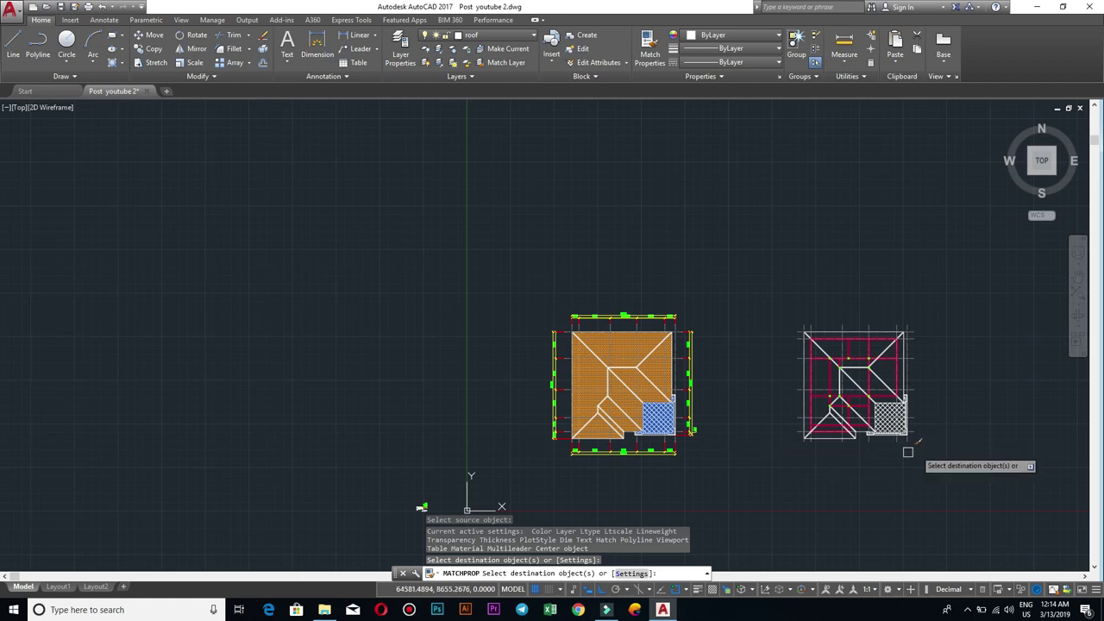
key("Escape")
scroll(837, 453, "up", 4)
scroll(835, 444, "down", 4)
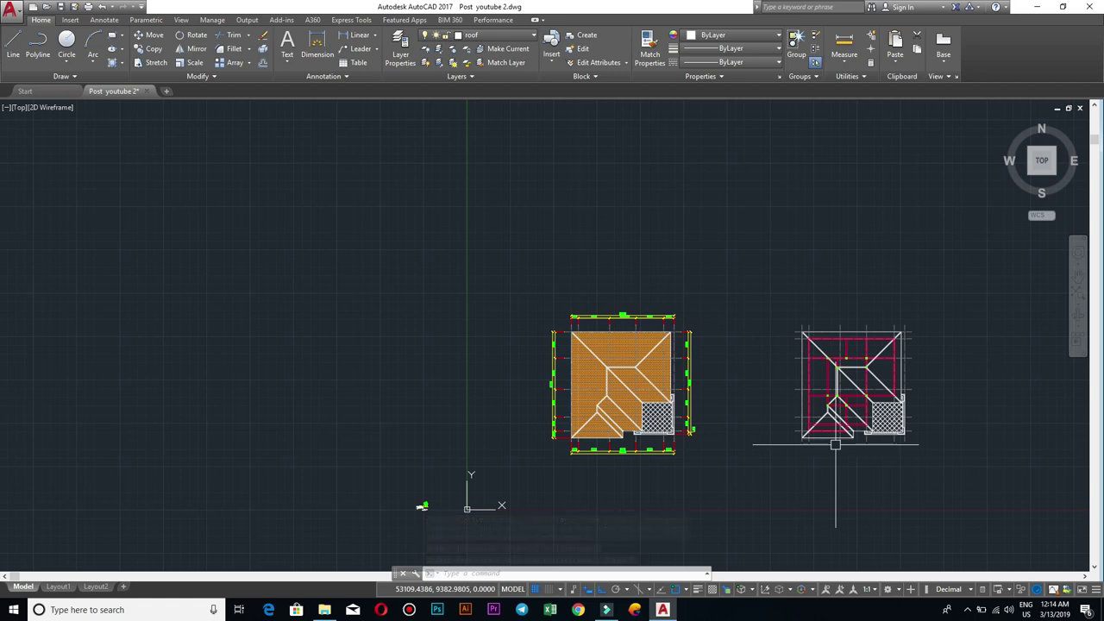
scroll(780, 401, "up", 4)
mouse_move(920, 465)
middle_mouse_down()
mouse_move(789, 404)
mouse_move(644, 361)
middle_mouse_up()
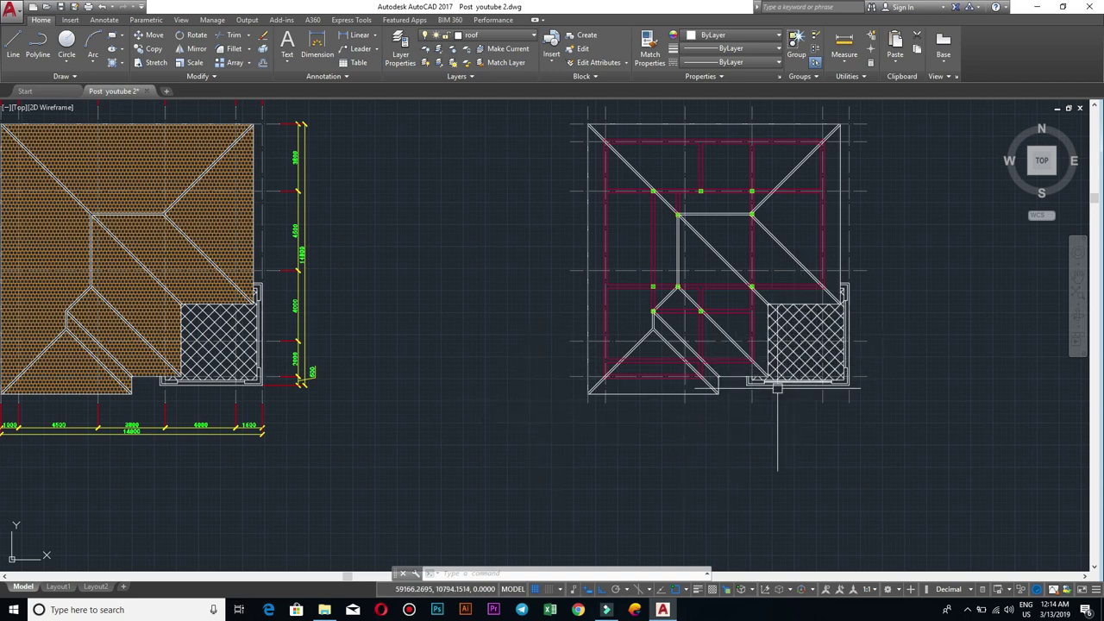
scroll(619, 405, "up", 2)
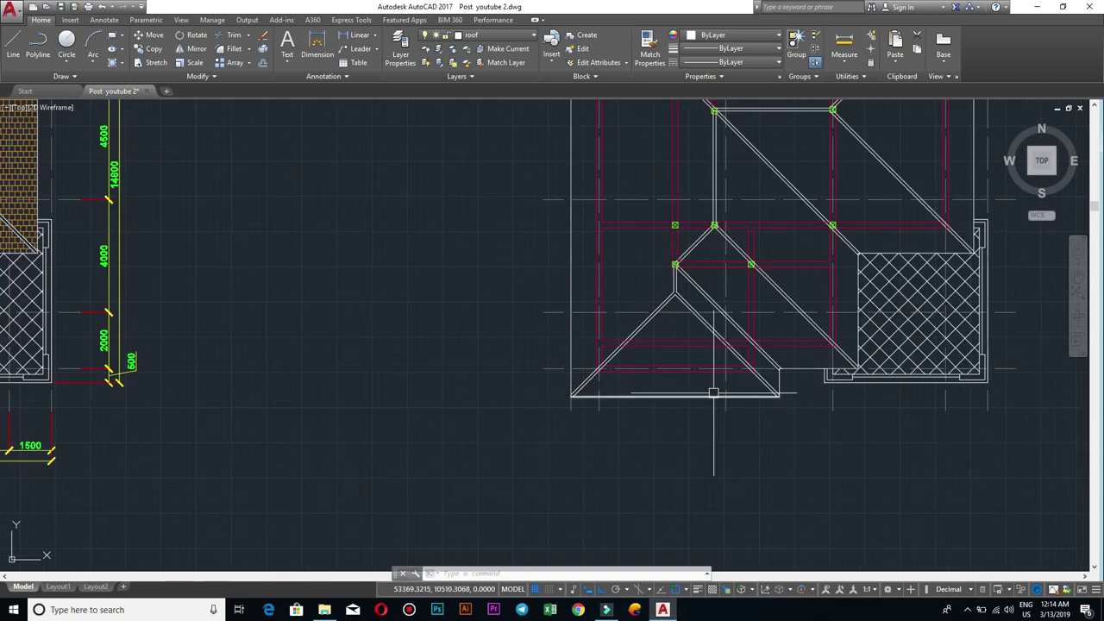
scroll(713, 390, "down", 2)
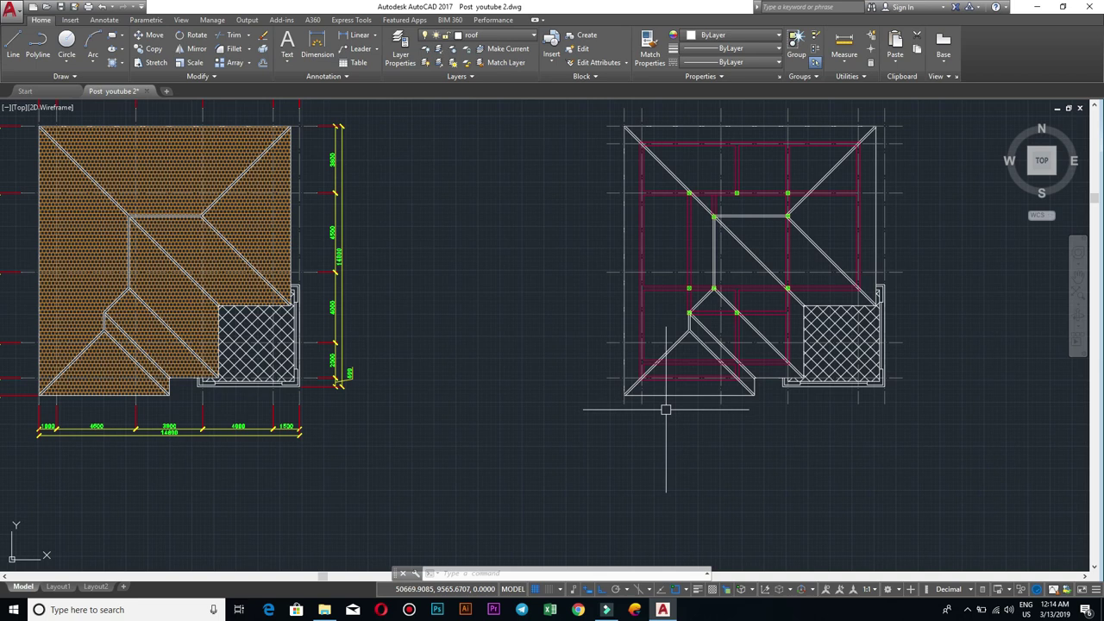
scroll(665, 411, "up", 2)
scroll(660, 416, "up", 2)
scroll(829, 375, "down", 2)
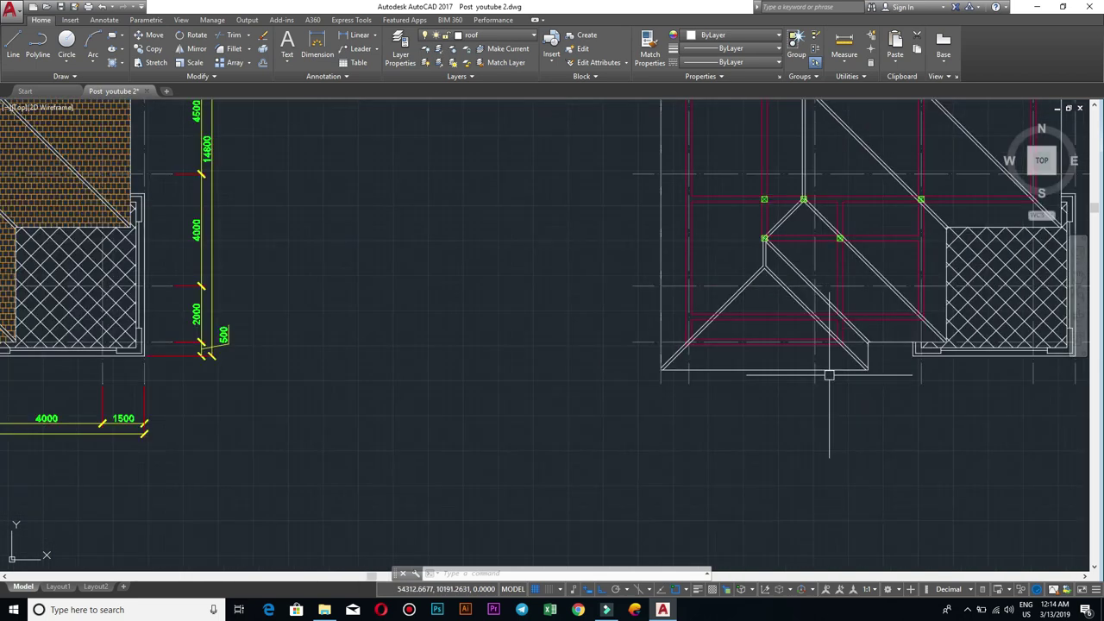
scroll(833, 373, "down", 2)
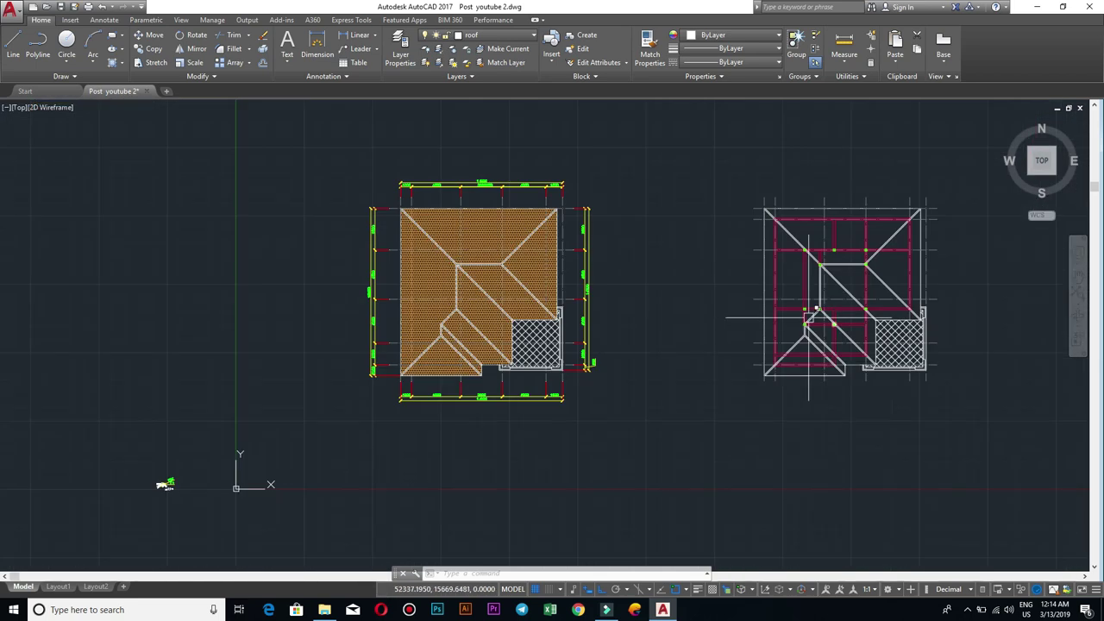
scroll(837, 370, "up", 3)
mouse_move(846, 458)
middle_mouse_down()
mouse_move(784, 340)
mouse_move(837, 389)
middle_mouse_up()
scroll(833, 344, "down", 4)
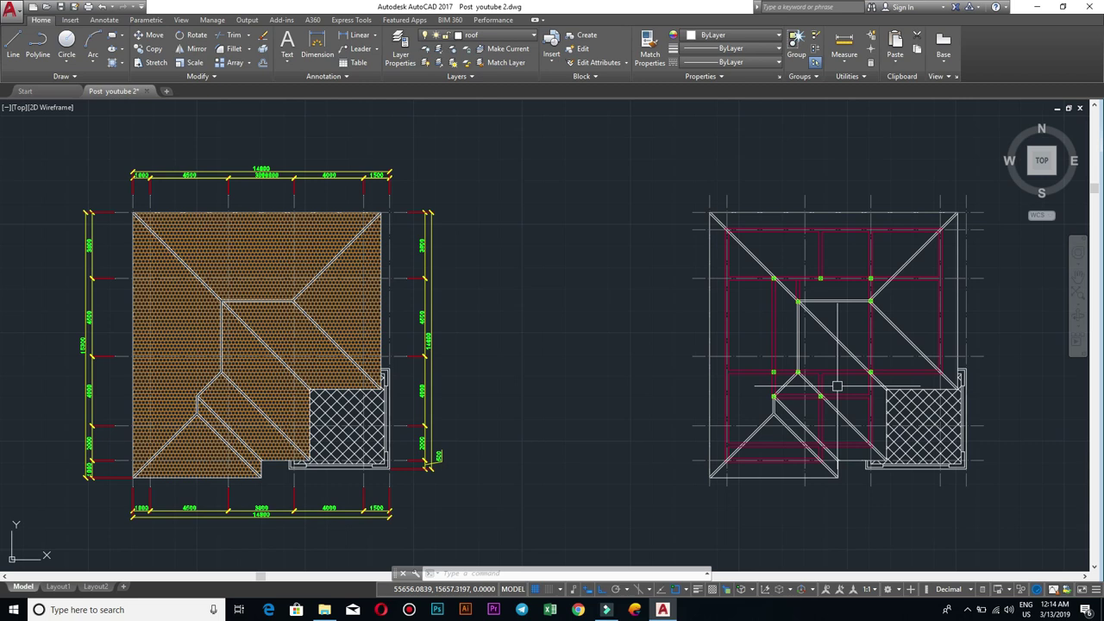
scroll(837, 387, "up", 2)
scroll(763, 456, "down", 2)
middle_click_drag(764, 455, 703, 321)
scroll(727, 377, "up", 4)
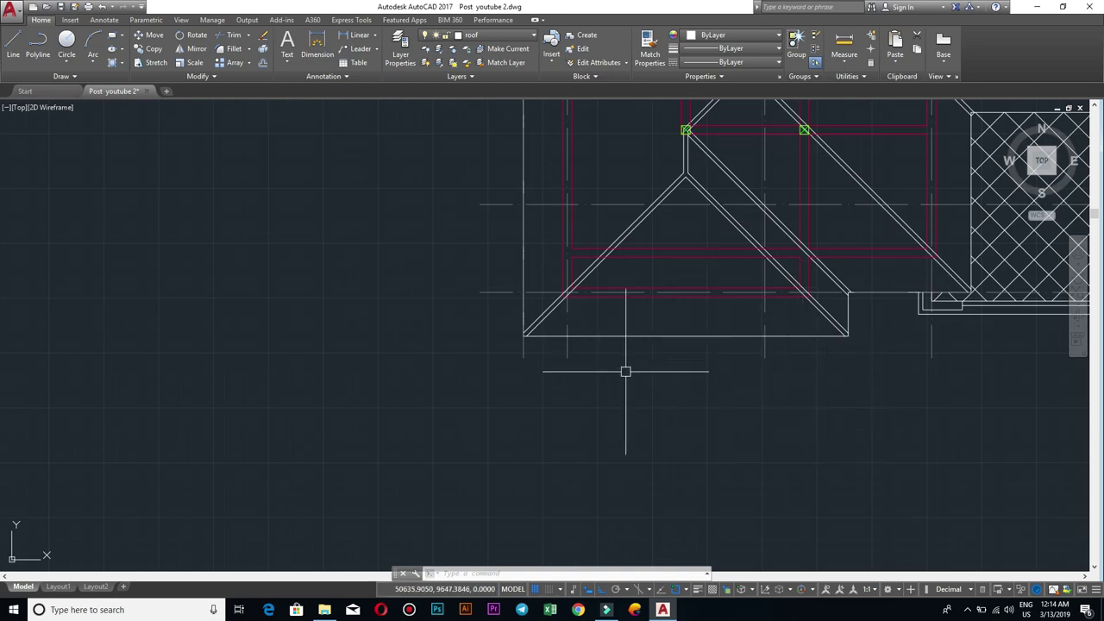
scroll(695, 337, "down", 4)
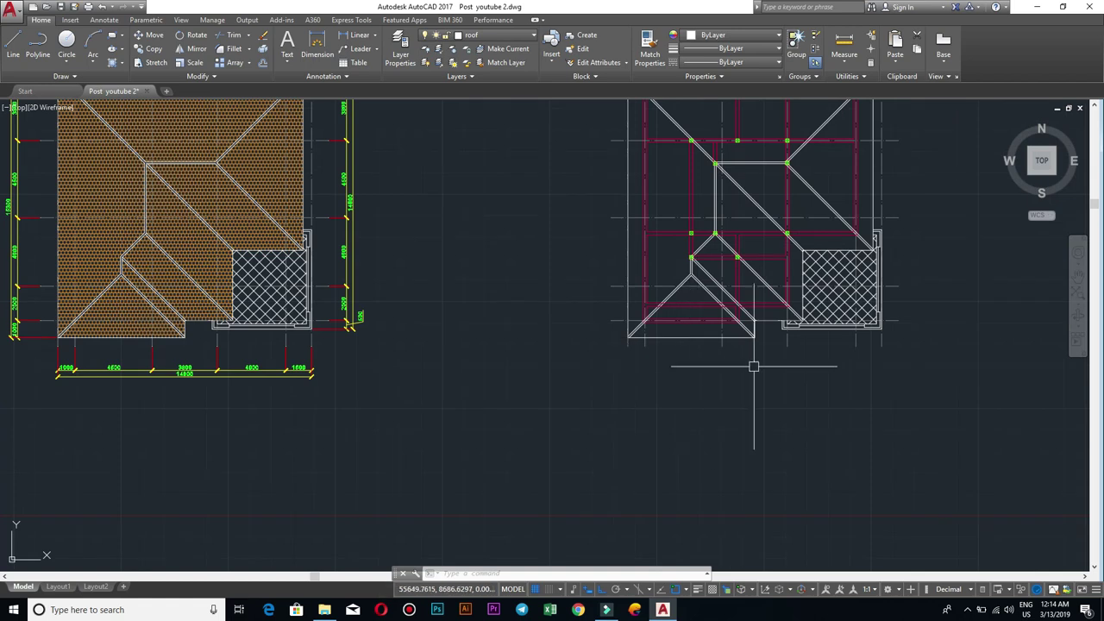
scroll(747, 363, "up", 4)
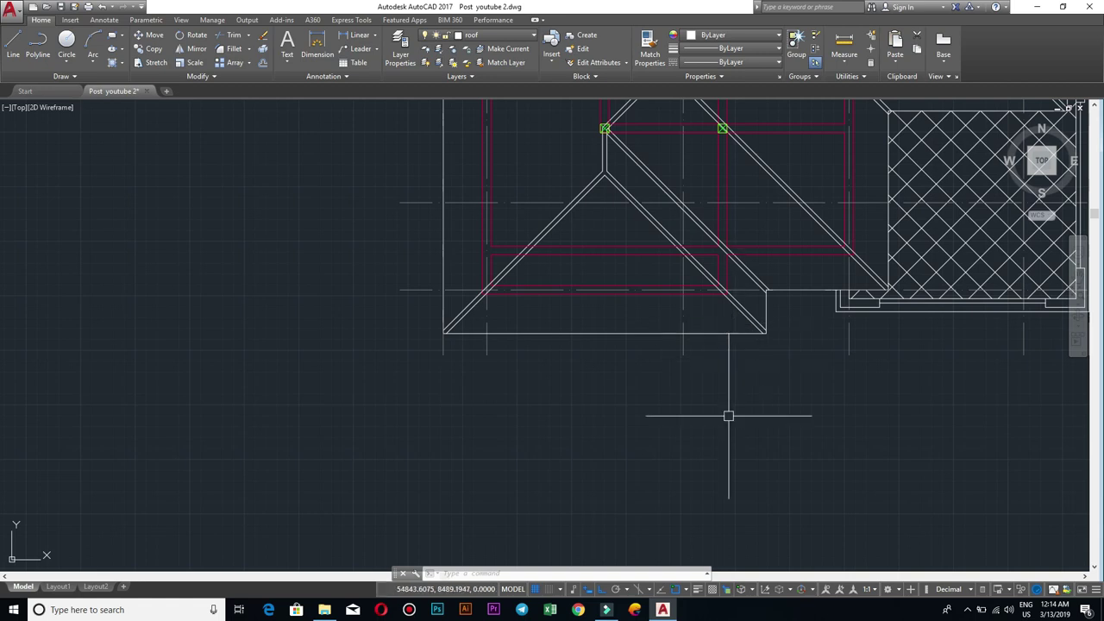
Step: Offset the bottom roof edge 400 downward, then erase that unwanted line
type("o")
key("Return")
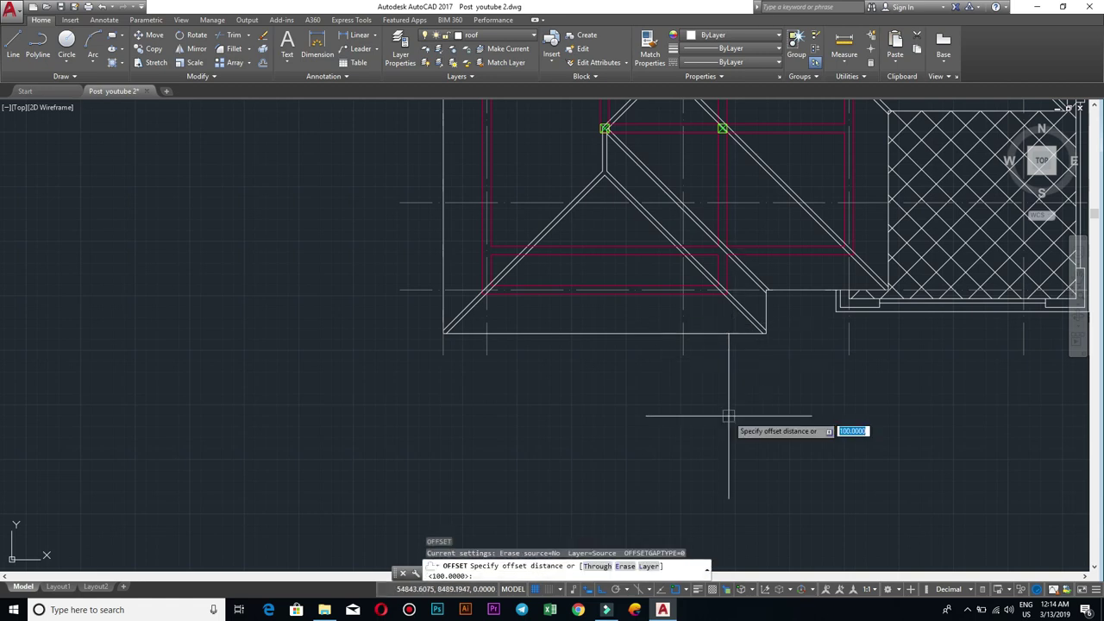
type("400")
key("Return")
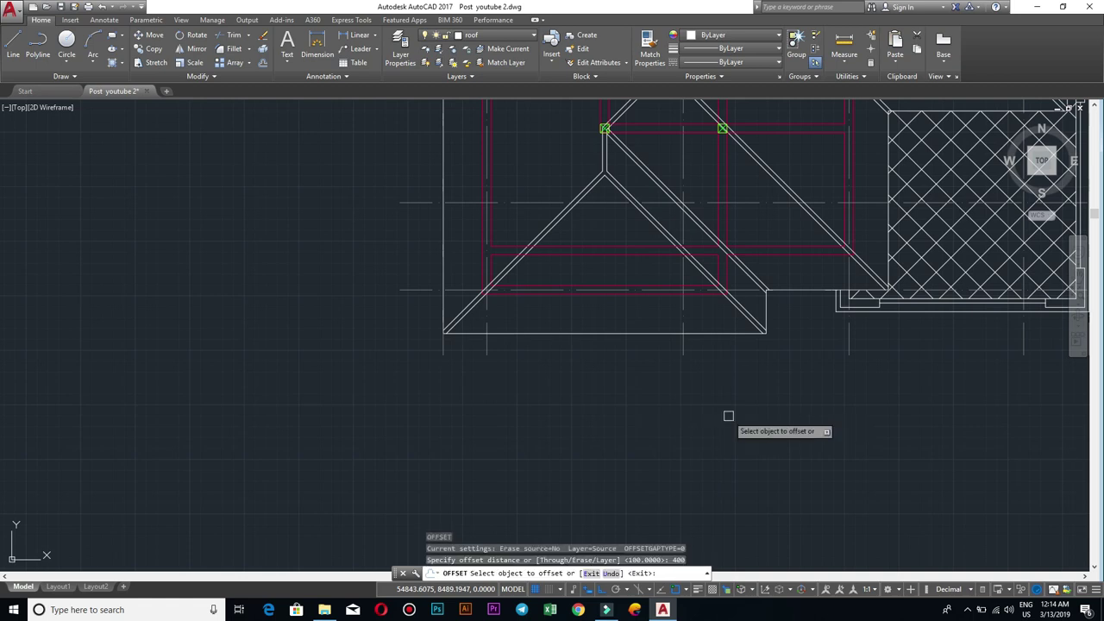
left_click(718, 332)
left_click(711, 401)
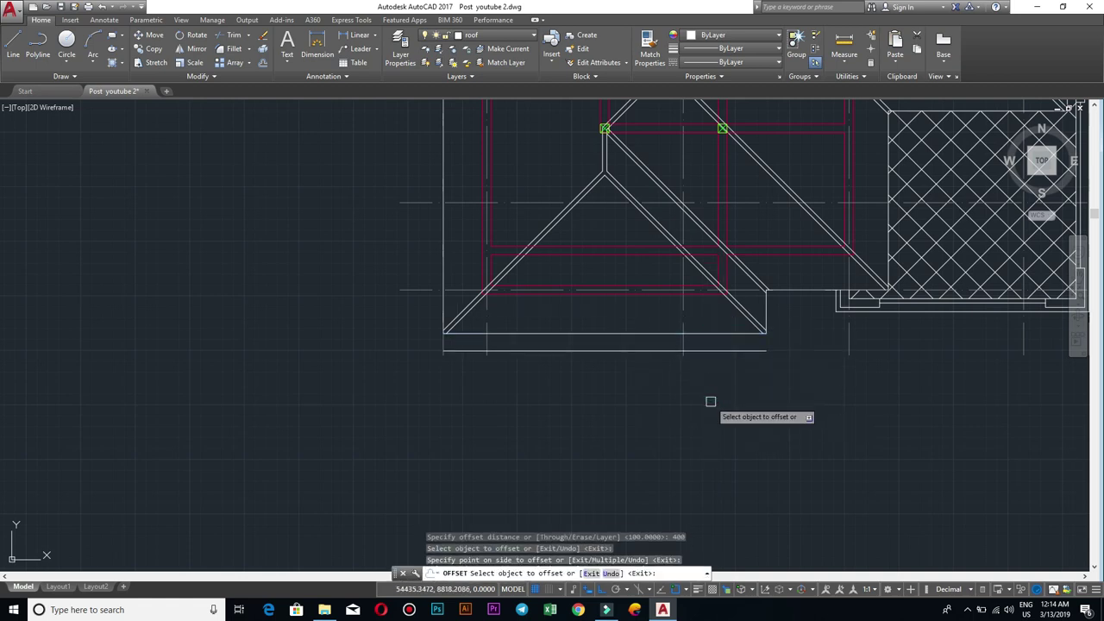
scroll(710, 401, "up", 2)
key("Escape")
left_click(813, 338)
left_click(772, 318)
type("e")
key("Return")
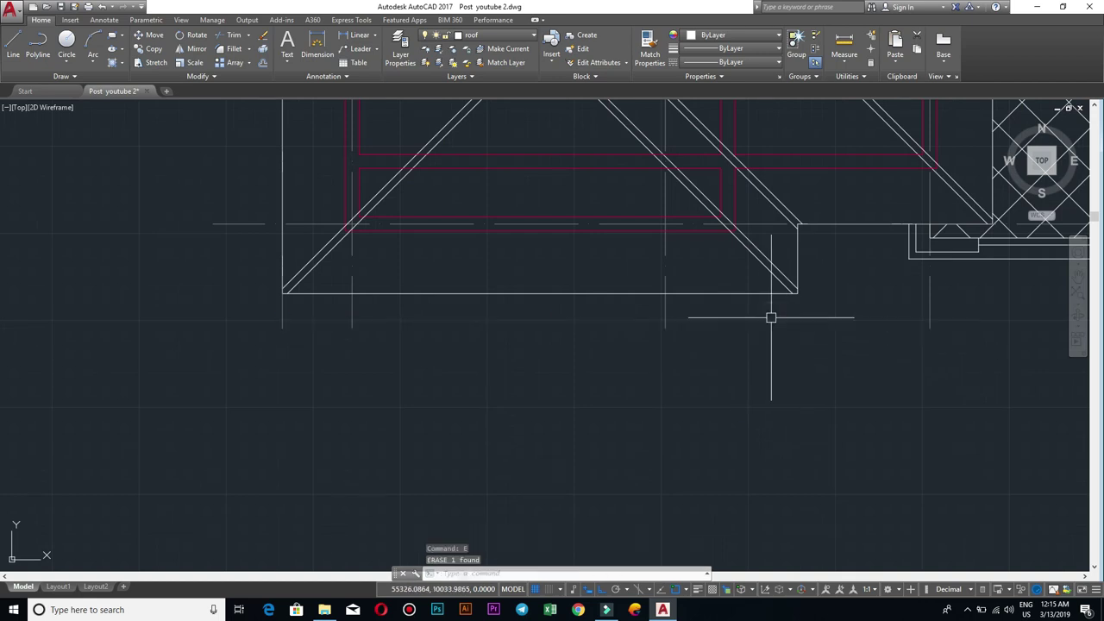
type("o")
Step: Offset the roof's bottom edge 600 downward
key("Return")
type("600")
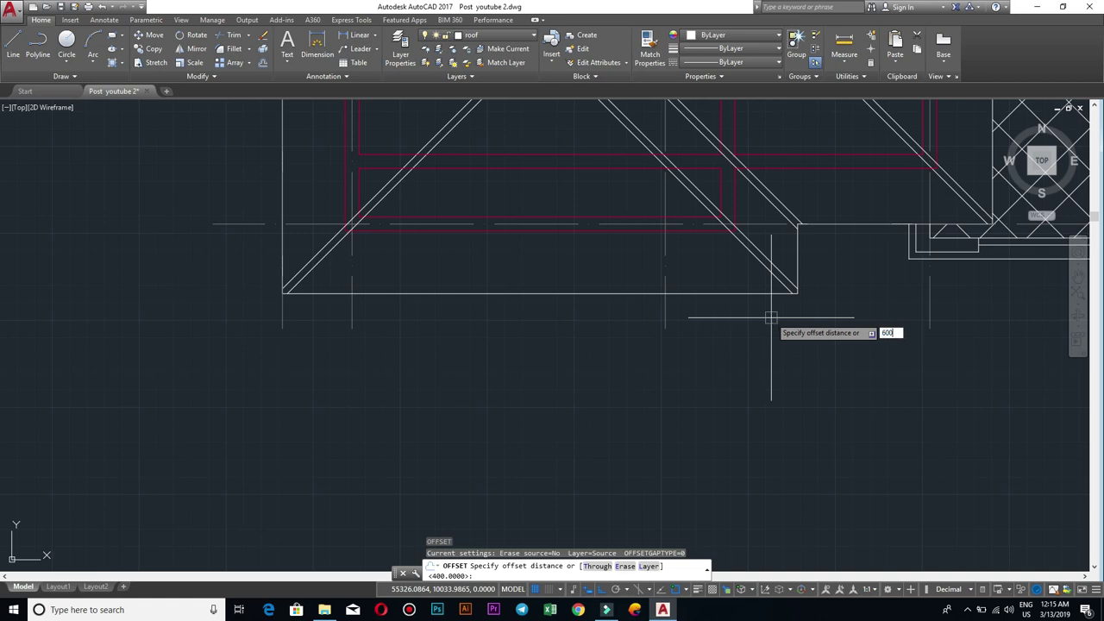
key("Return")
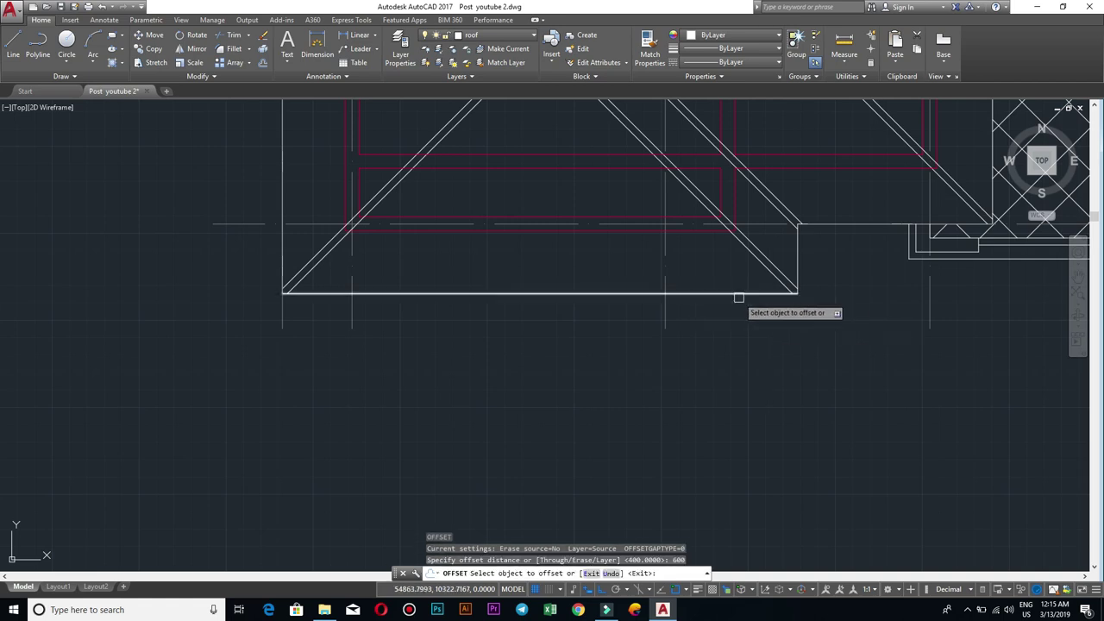
left_click(738, 294)
left_click(732, 414)
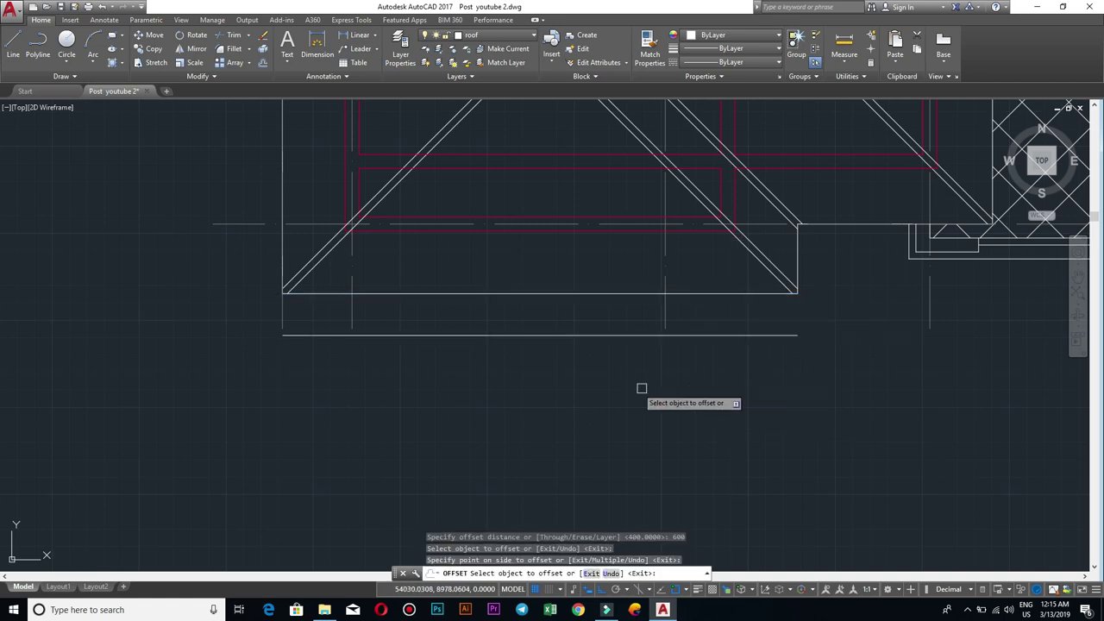
key("Escape")
middle_click_drag(641, 387, 665, 401)
scroll(665, 401, "up", 2)
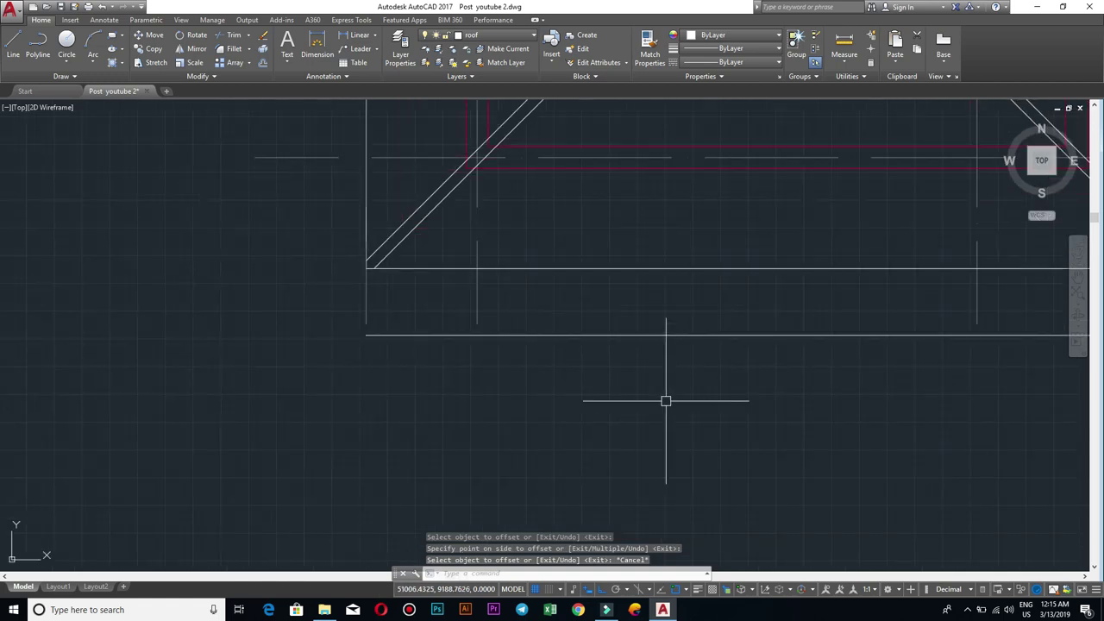
Step: Draw the left vertical line closing the strip to the roof edge
key("Return")
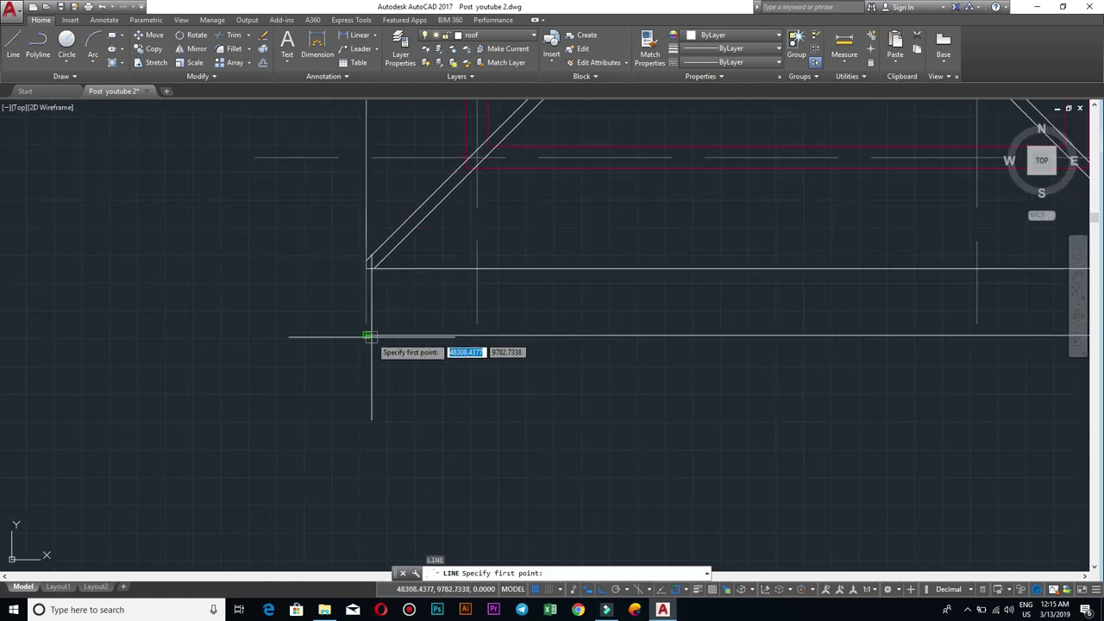
left_click(366, 269)
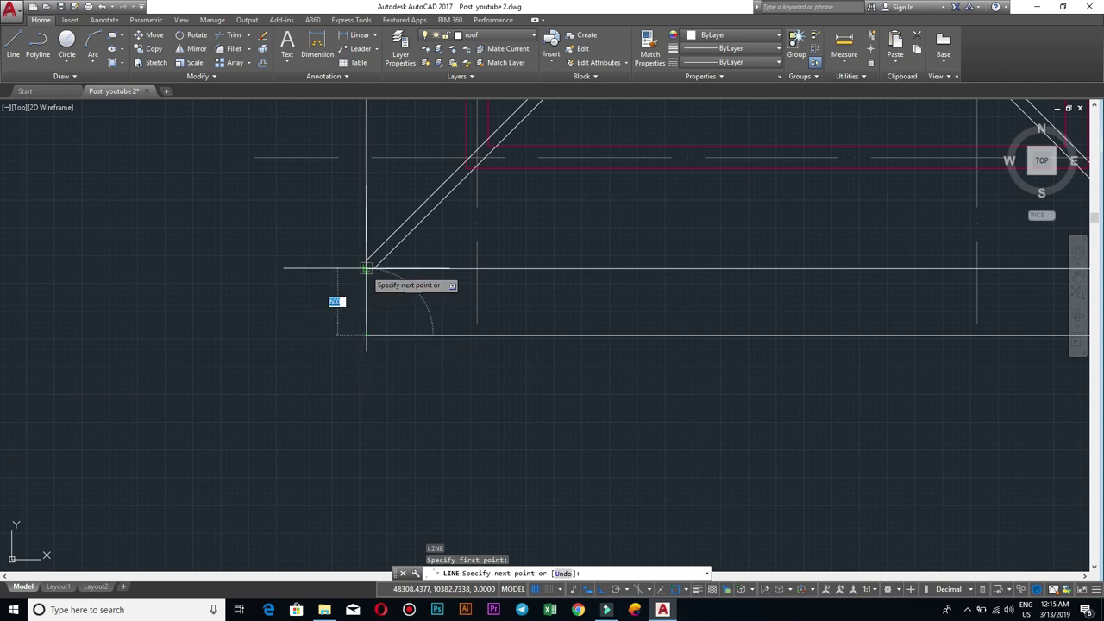
key("Escape")
Step: Draw the right vertical line from the roof's right corner to the offset line
middle_click_drag(595, 363, 495, 363)
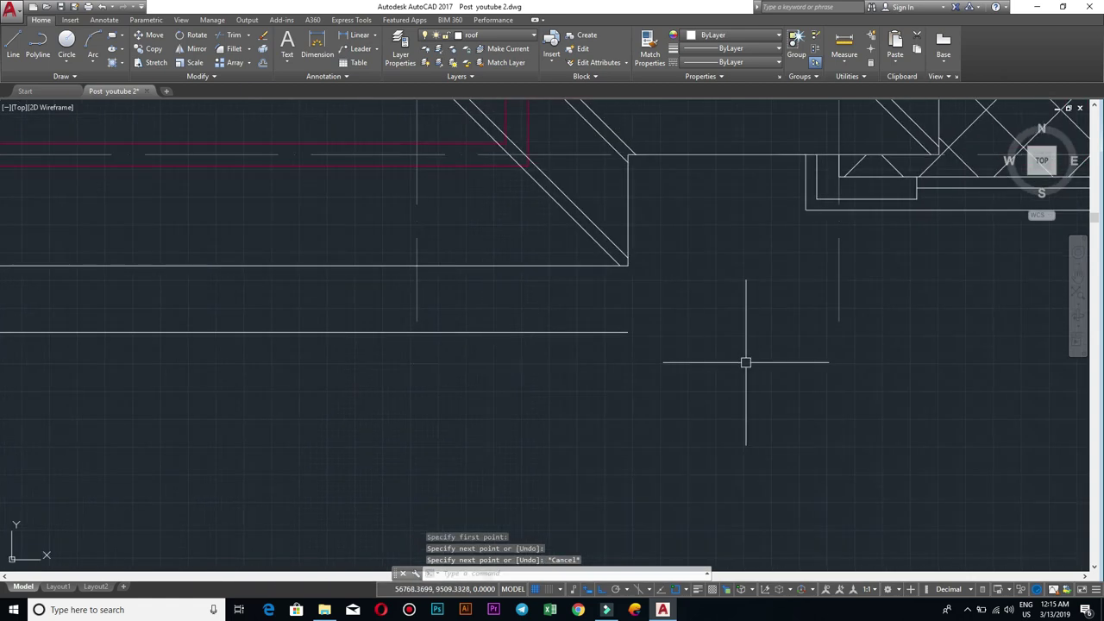
key("Return")
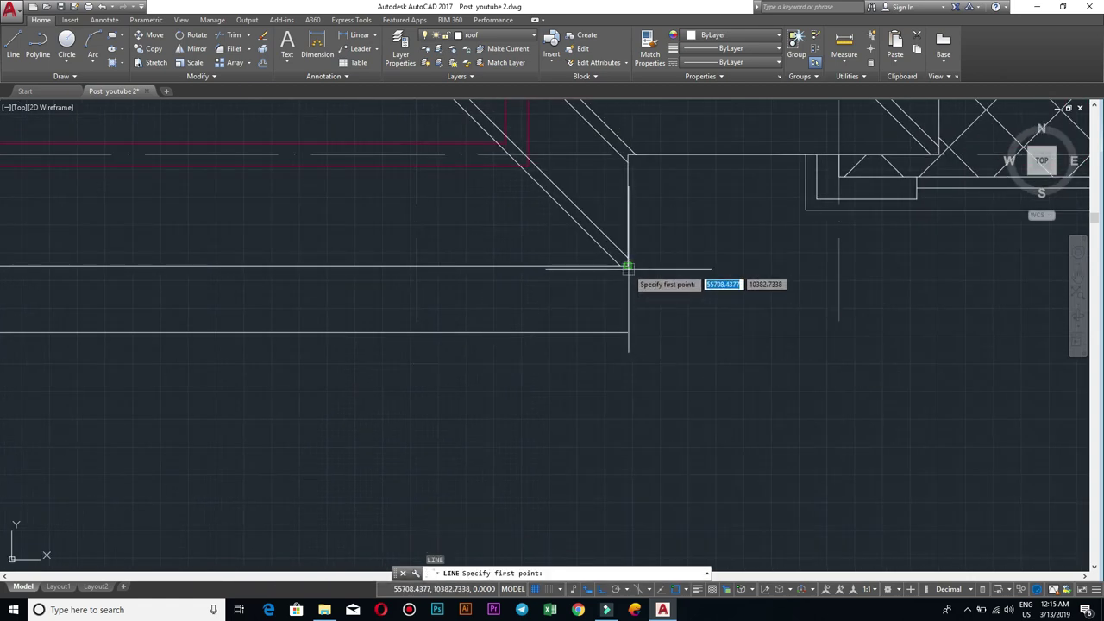
left_click(627, 265)
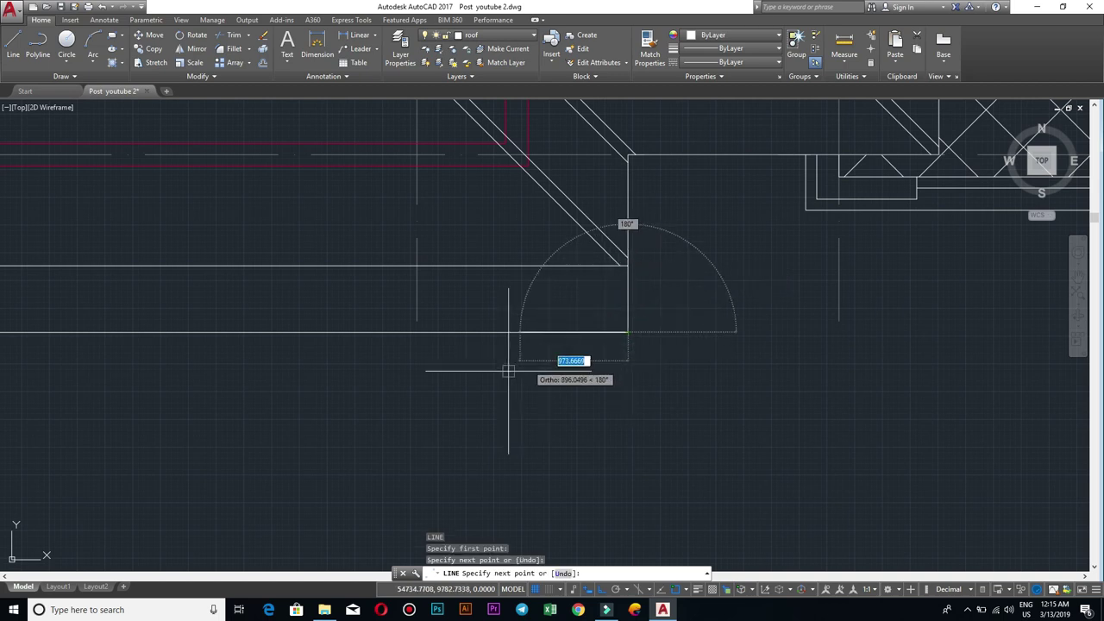
key("Escape")
scroll(510, 369, "down", 3)
middle_click_drag(493, 377, 622, 389)
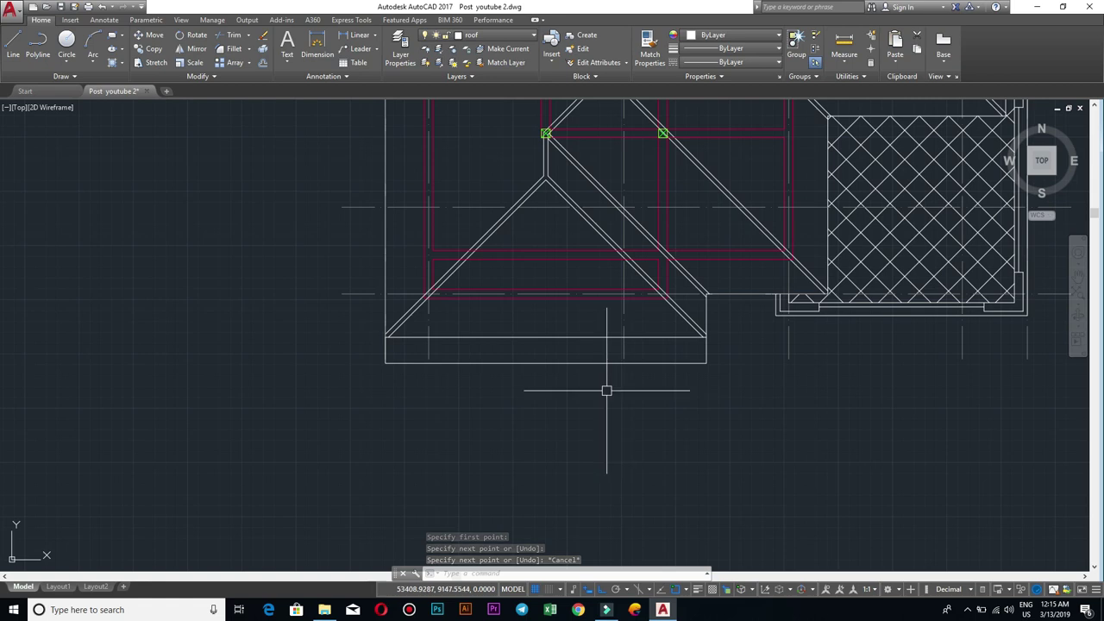
middle_click_drag(509, 389, 601, 388)
scroll(601, 387, "up", 2)
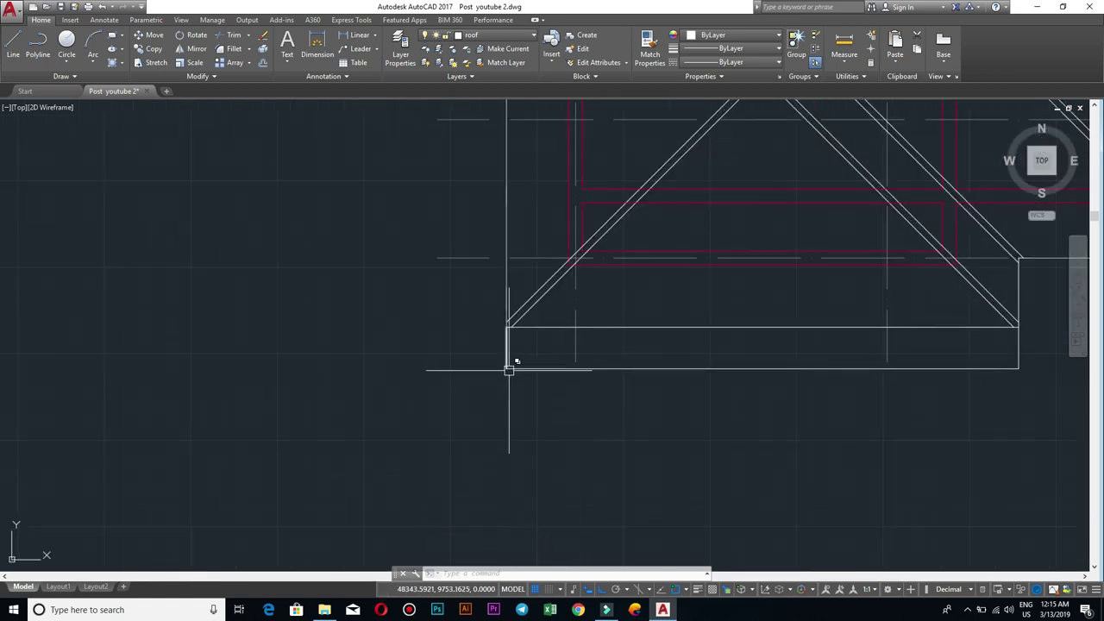
scroll(546, 353, "up", 1)
scroll(546, 353, "up", 1)
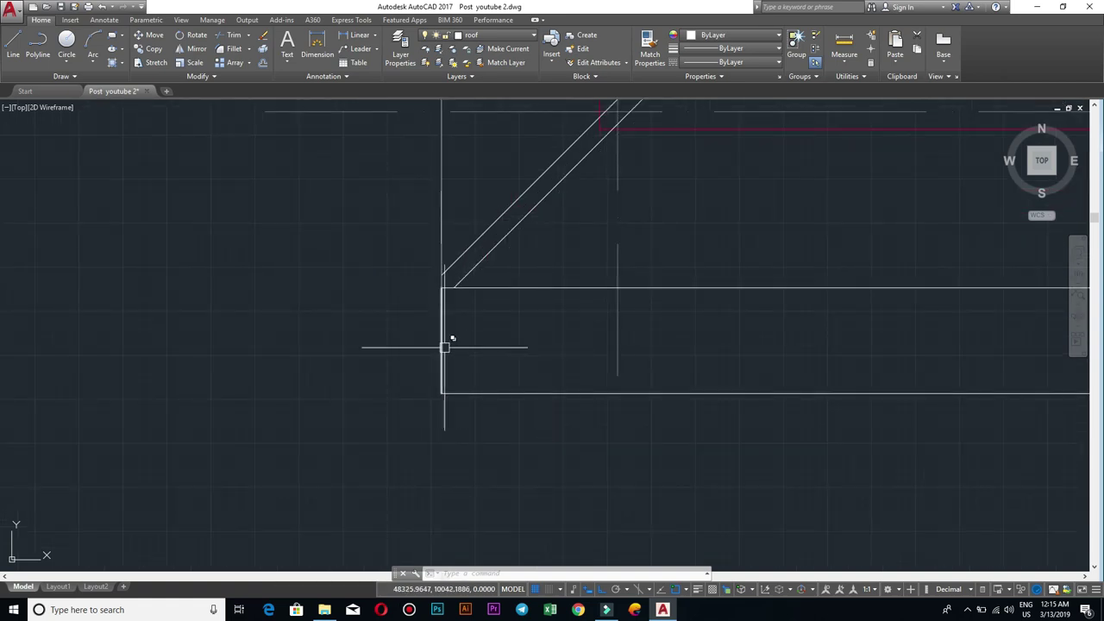
scroll(450, 347, "down", 1)
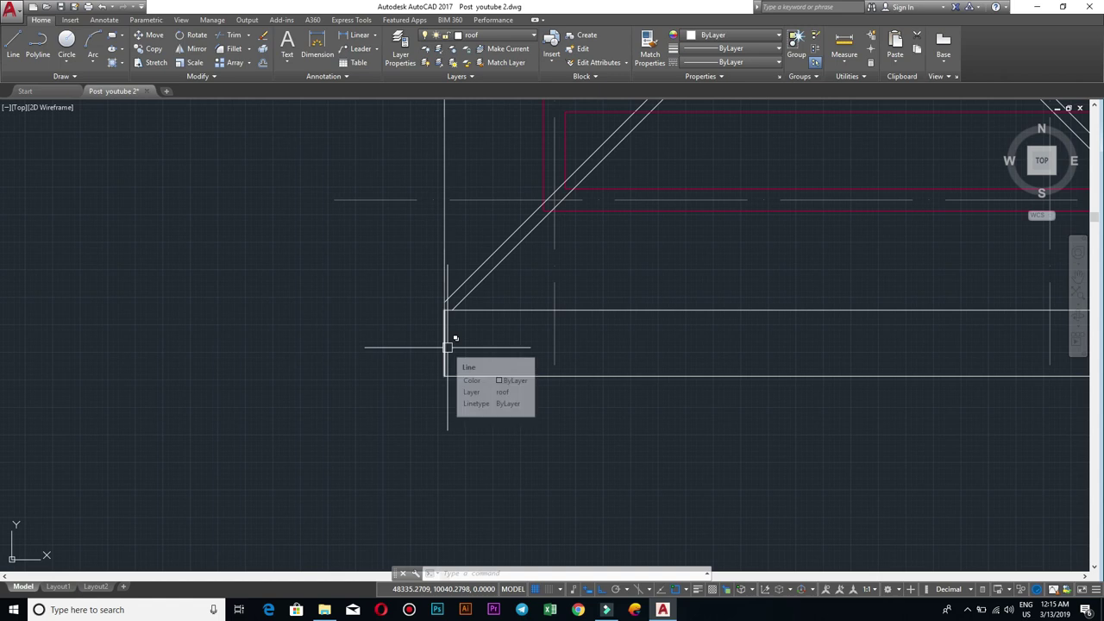
Step: Move the strip's left end line 300 to the right
left_click(447, 344)
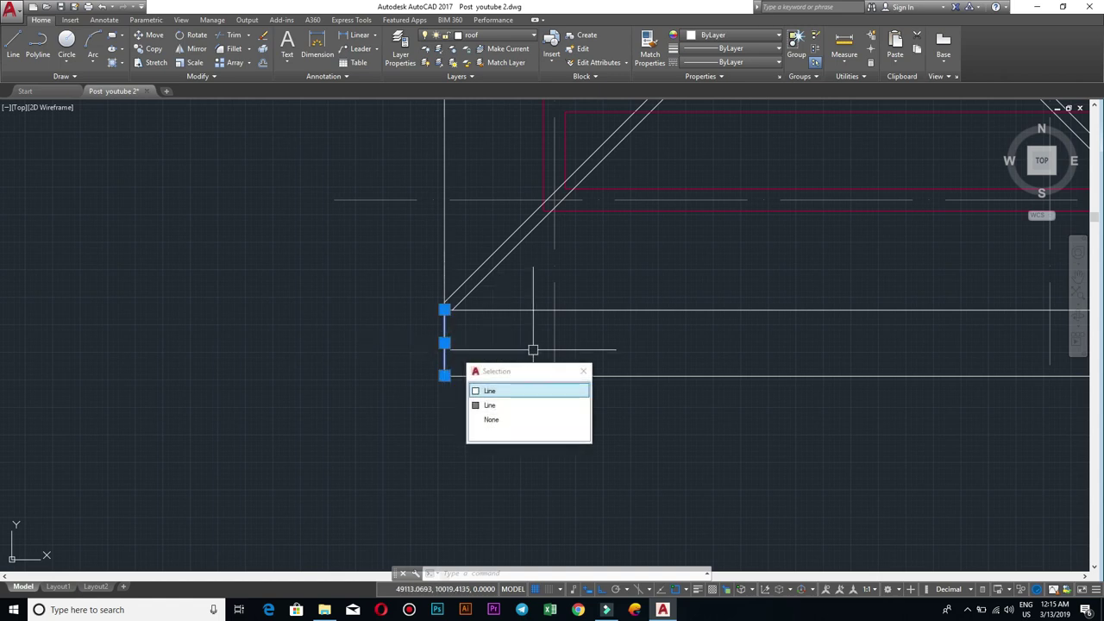
type("m")
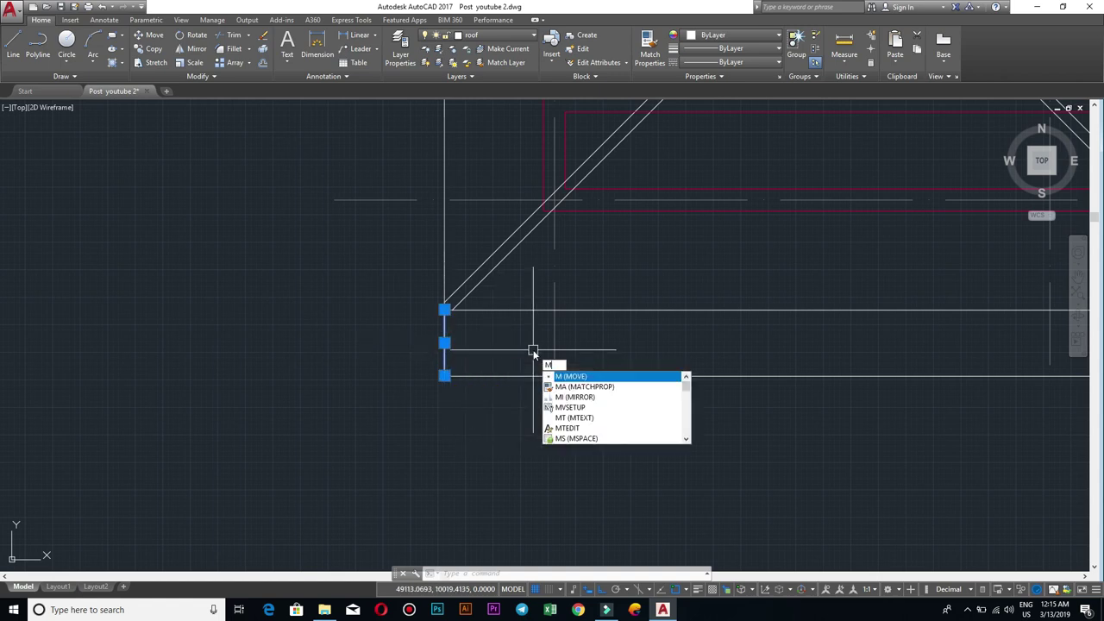
key("Return")
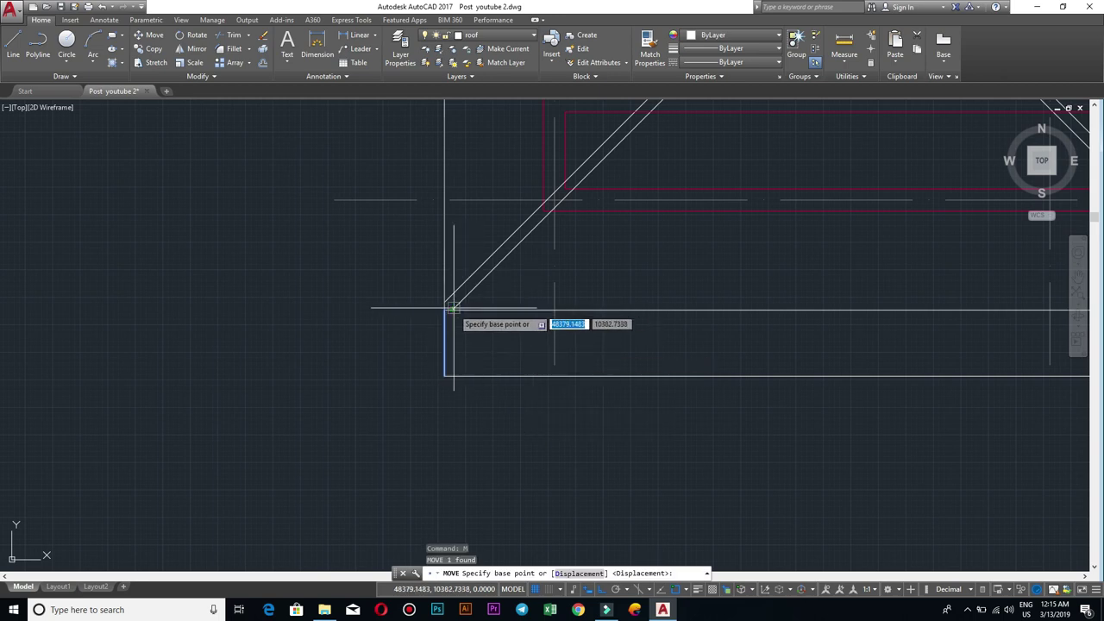
left_click(444, 309)
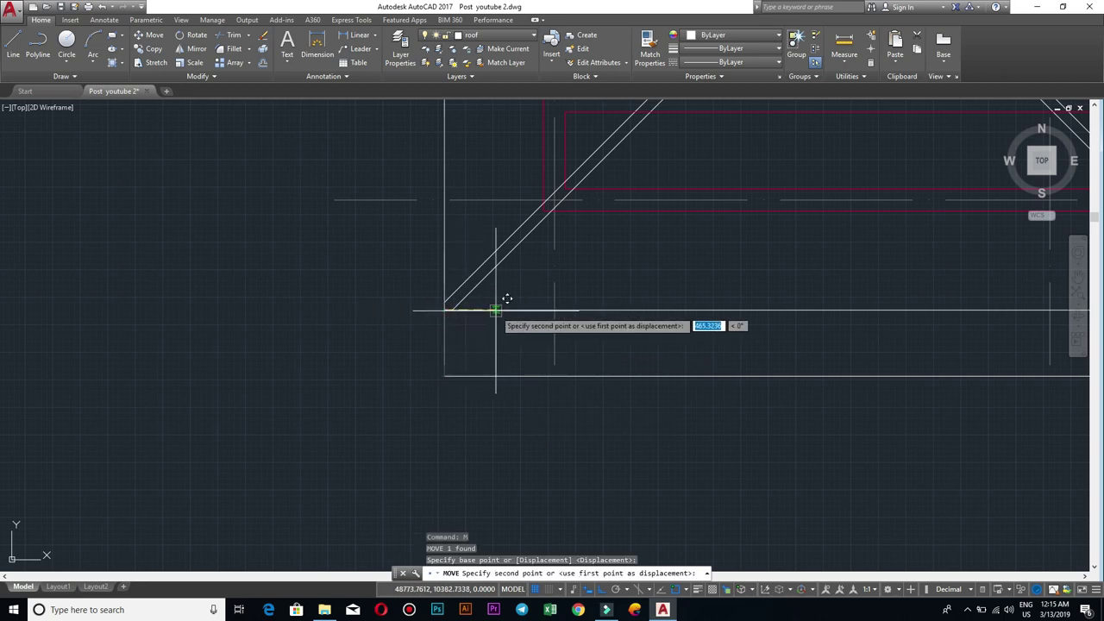
key("Return")
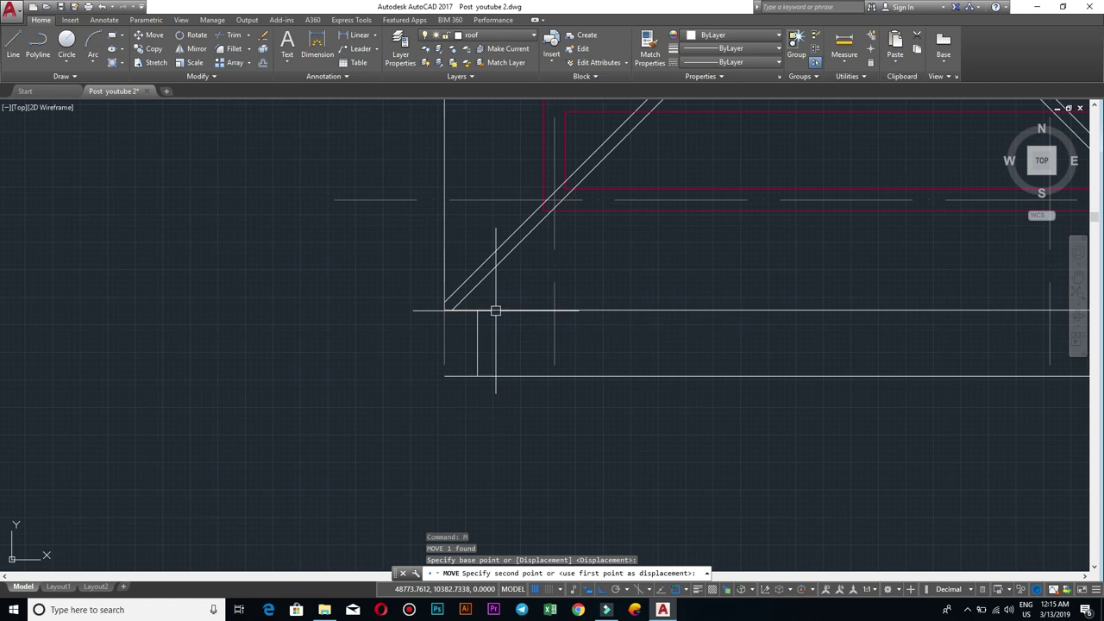
scroll(656, 315, "down", 4)
Step: Try moving the right end line inward, then cancel and undo the failed move
type("m")
key("Return")
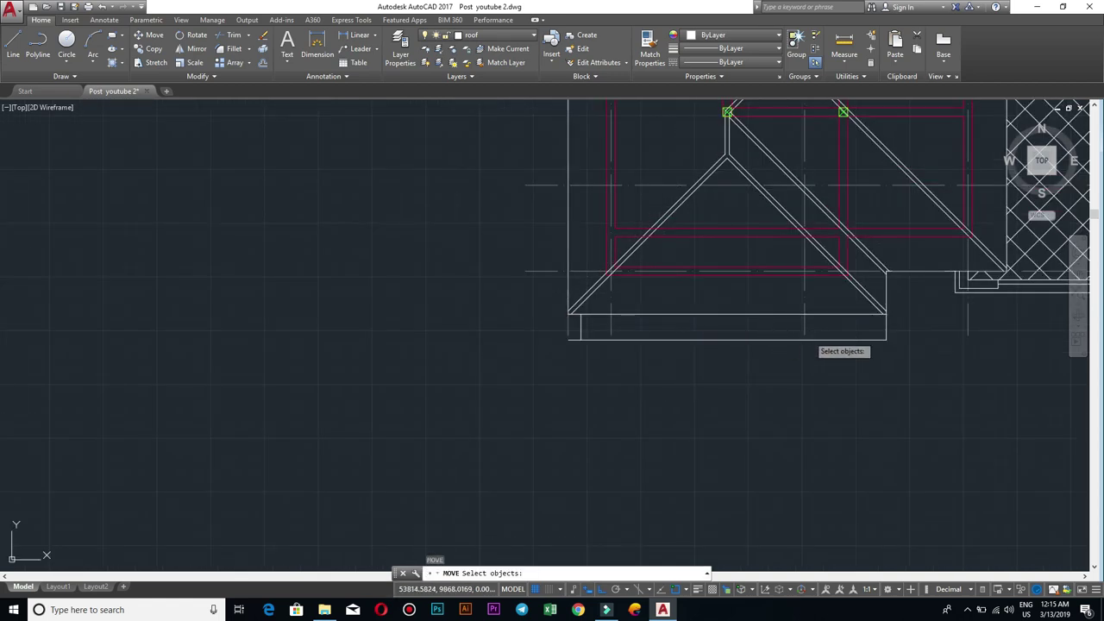
key("Escape")
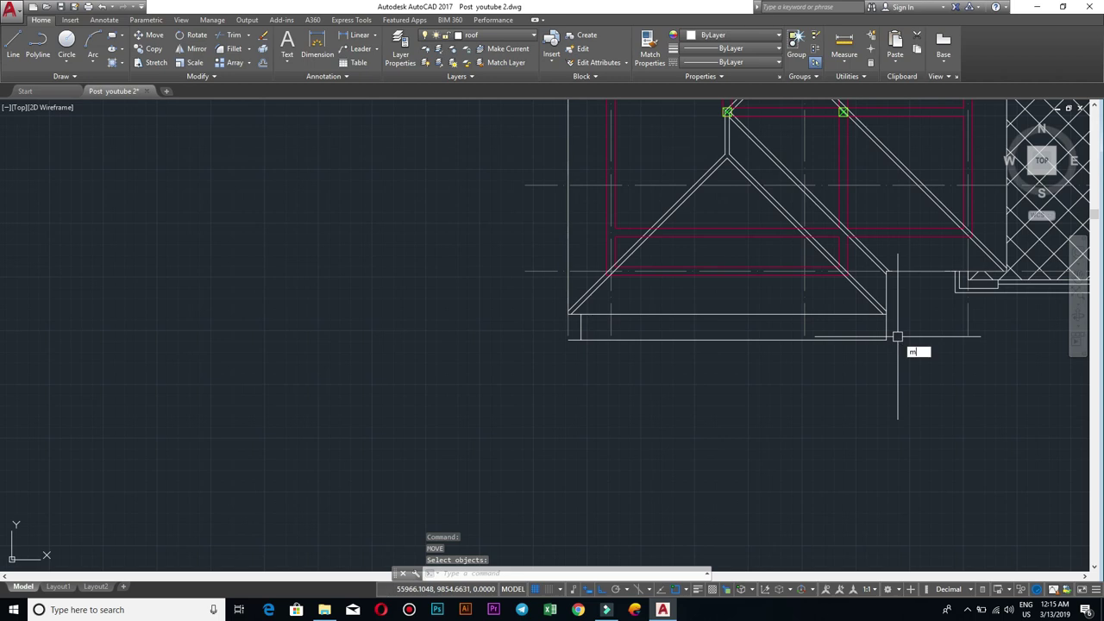
key("Return")
left_click(887, 324)
scroll(887, 313, "up", 3)
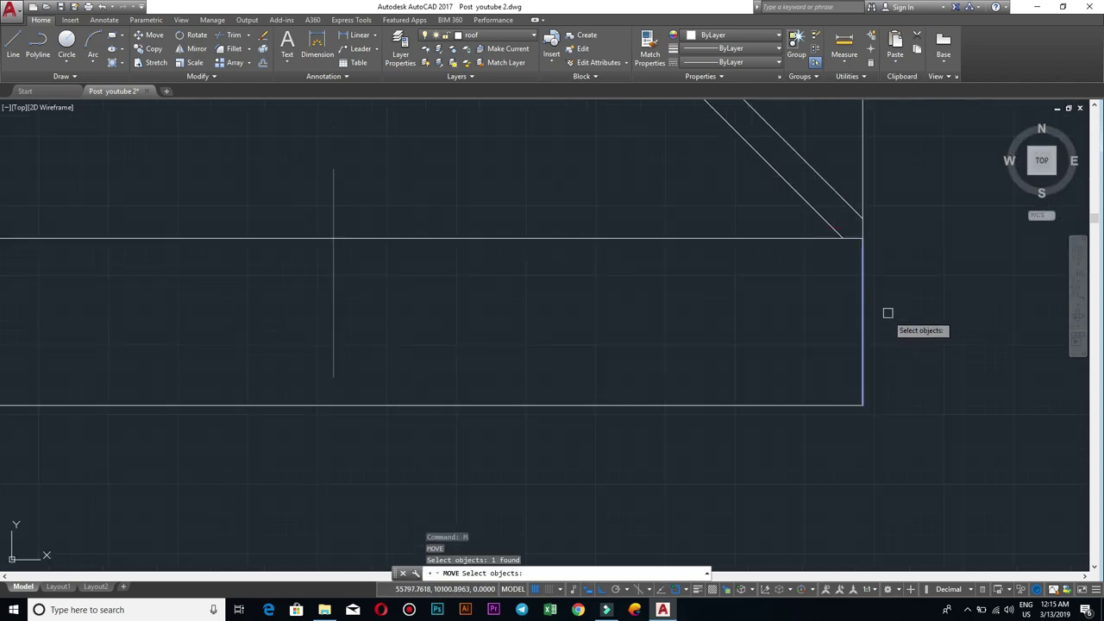
key("Return")
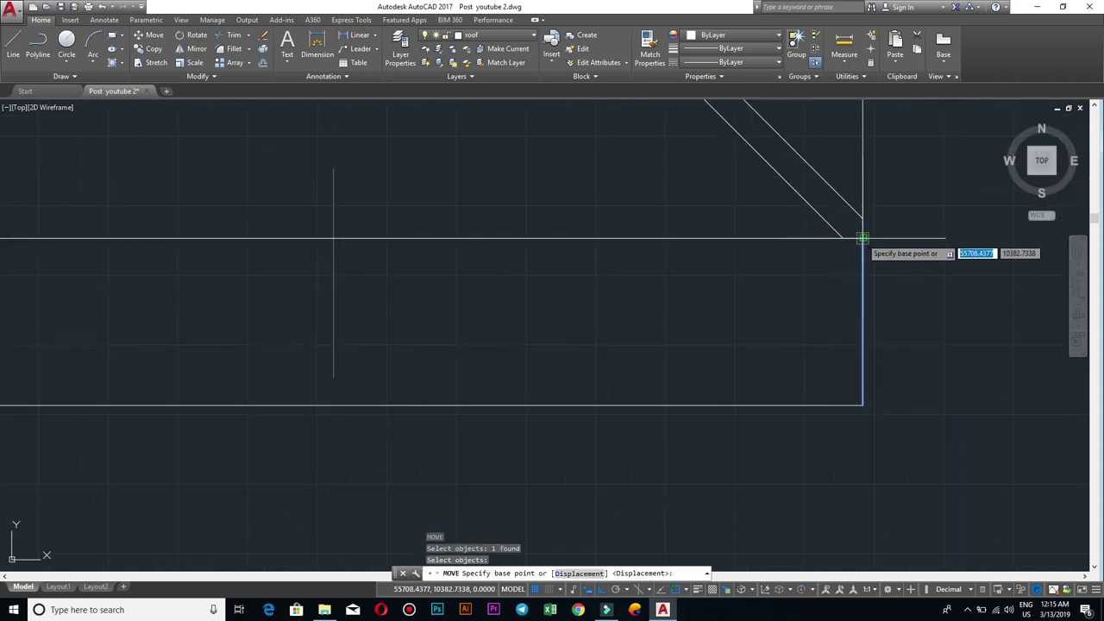
left_click(861, 238)
type("390")
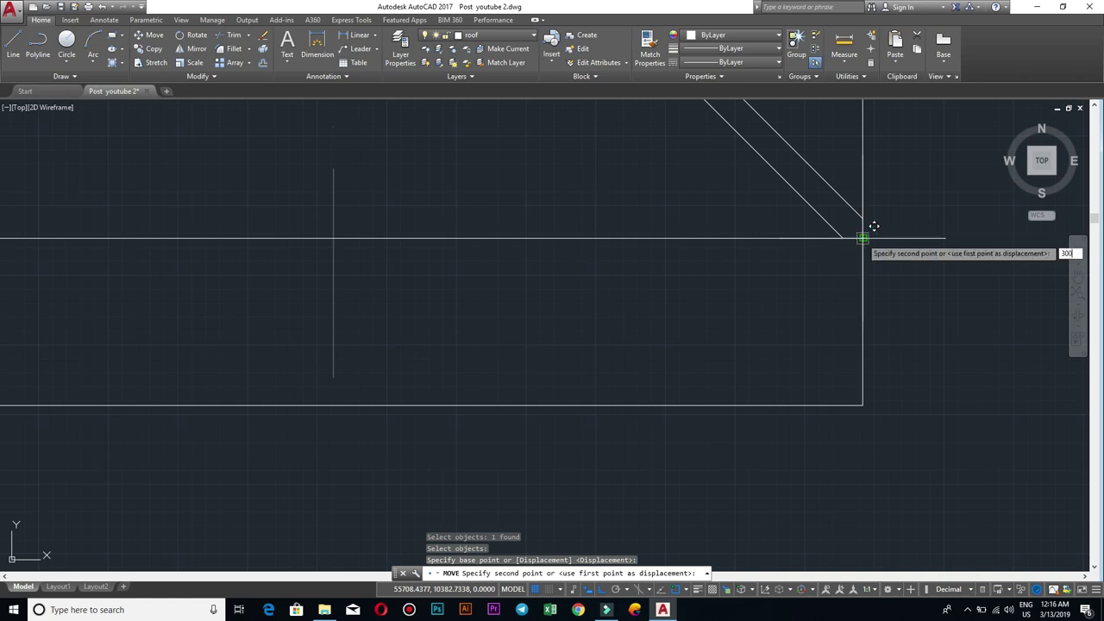
key("Return")
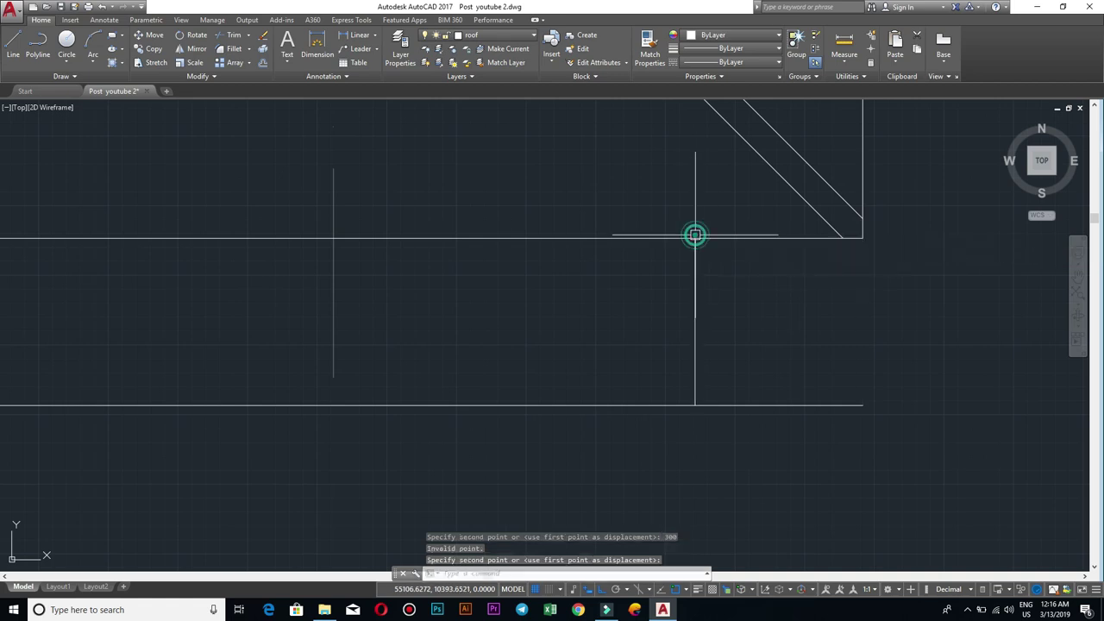
key("Escape")
left_click(674, 318)
type("E")
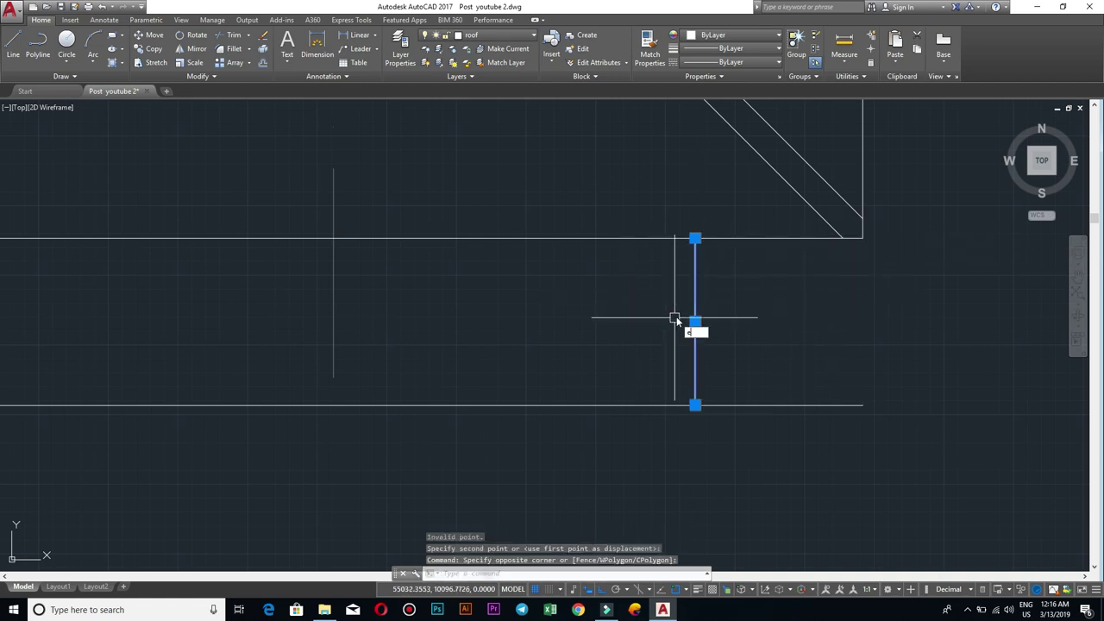
key("Escape")
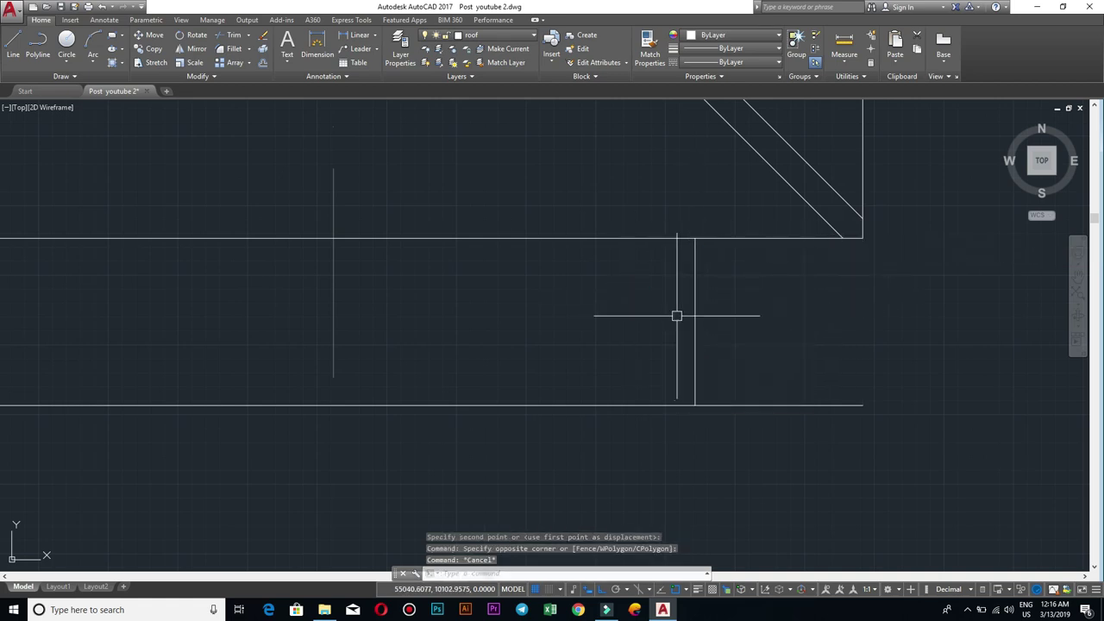
scroll(676, 316, "down", 5)
key("ctrl+z")
scroll(889, 340, "up", 5)
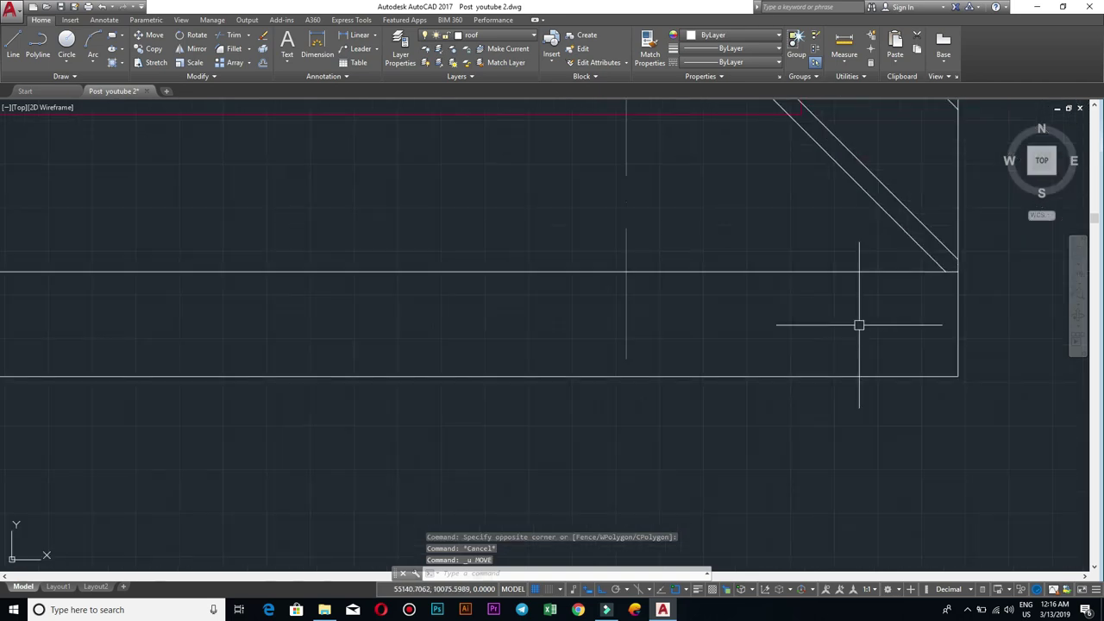
type("c")
Step: Offset the right end line 300 inward into the strip
key("Return")
type("300")
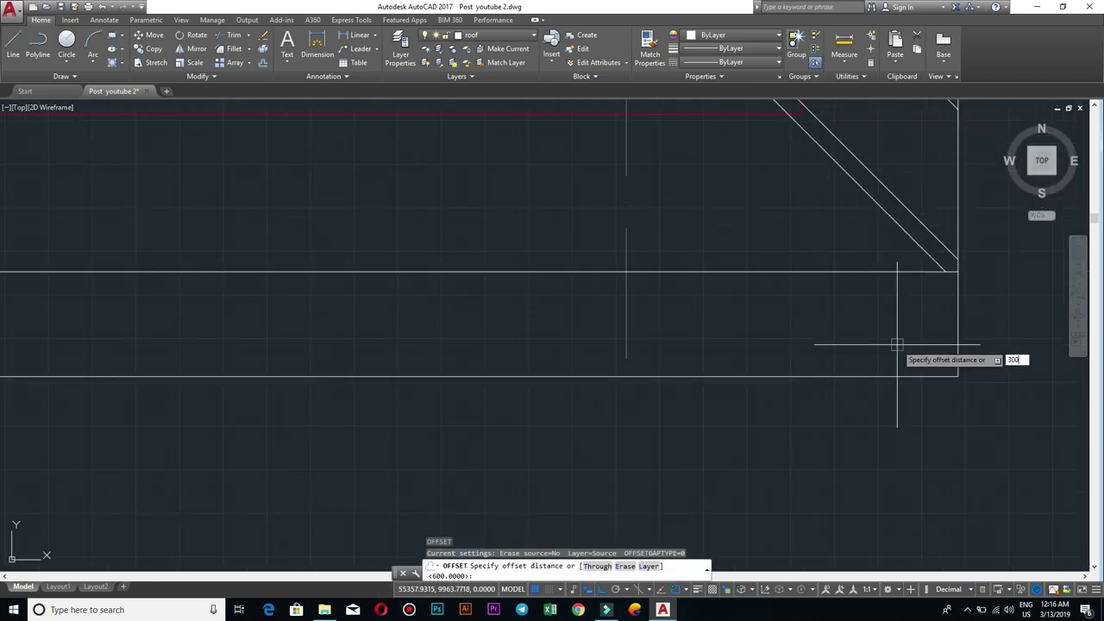
key("Return")
left_click(957, 325)
left_click(845, 329)
key("Escape")
Step: Erase the original right end line
left_click(934, 329)
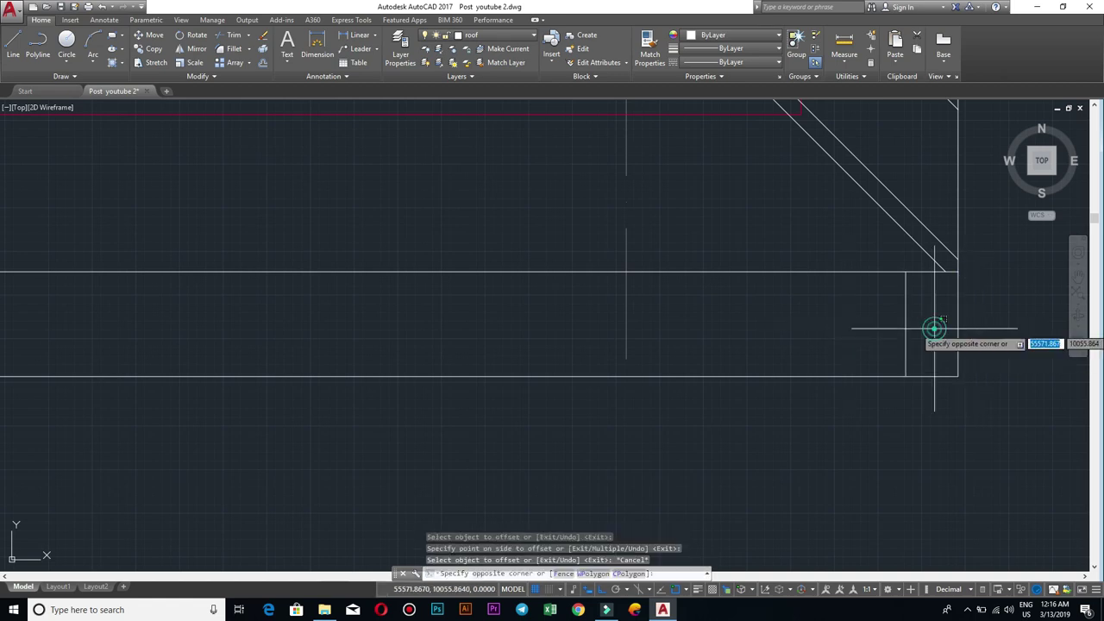
left_click(984, 330)
left_click(992, 337)
left_click(941, 326)
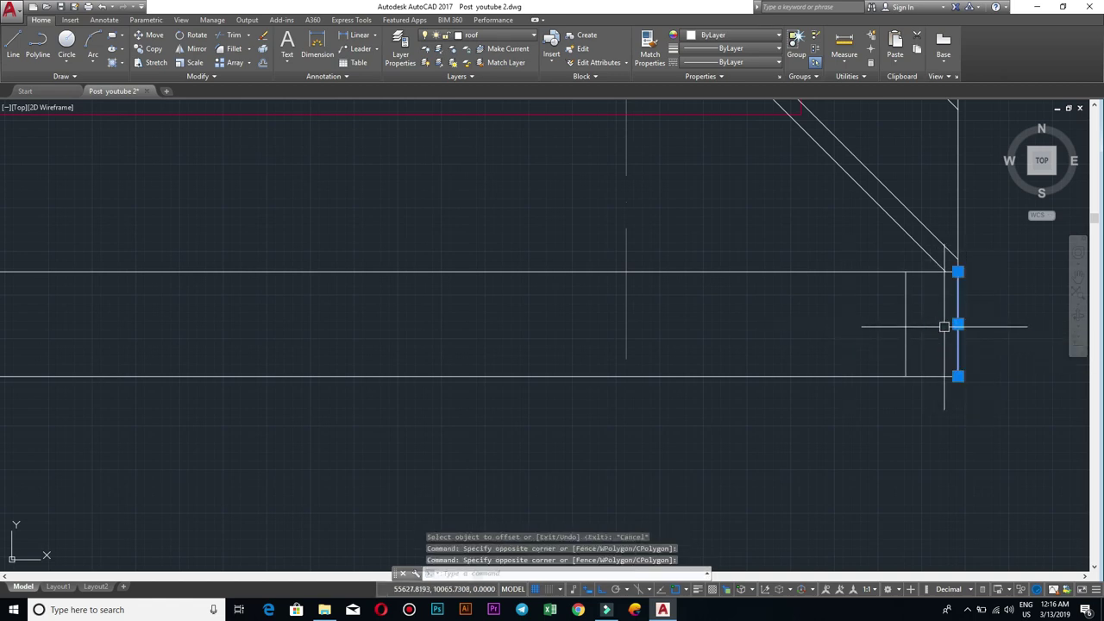
type("E")
key("Return")
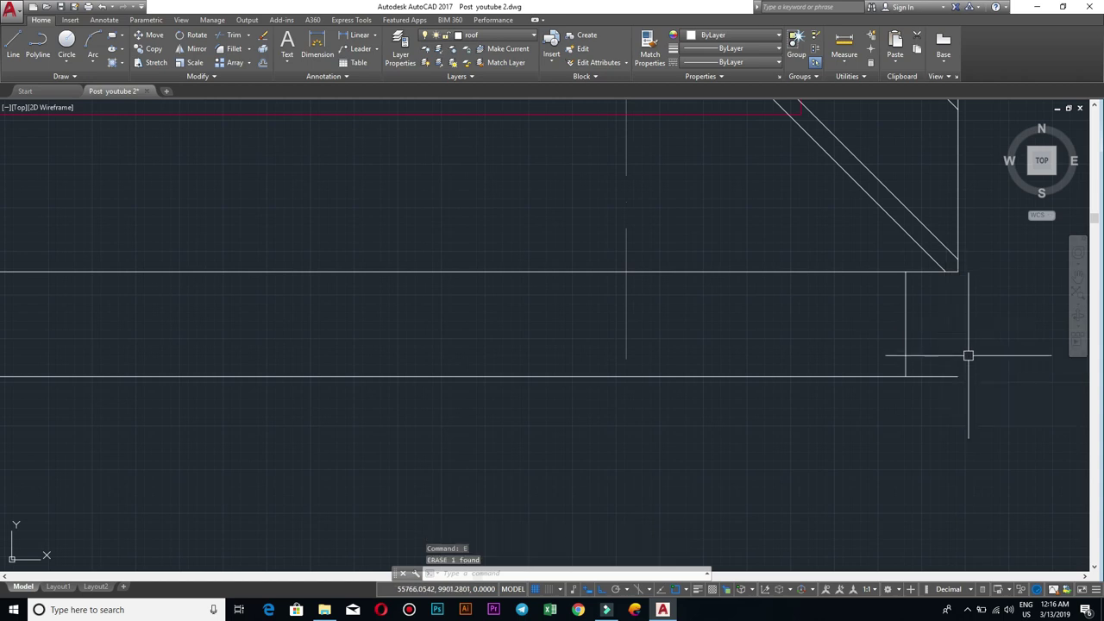
type("TR")
Step: Trim the bottom porch line's stub between the verticals at the roof's left end
key("Return")
key("Return")
left_click(983, 398)
left_click(948, 358)
scroll(949, 358, "down", 5)
scroll(806, 420, "up", 3)
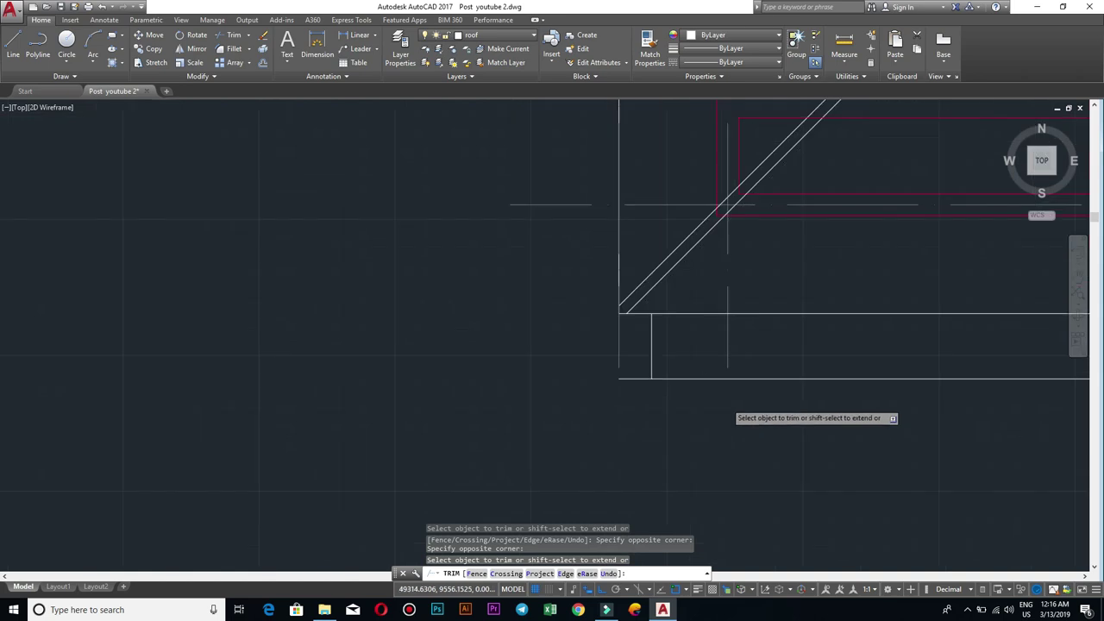
scroll(631, 397, "up", 2)
left_click(631, 397)
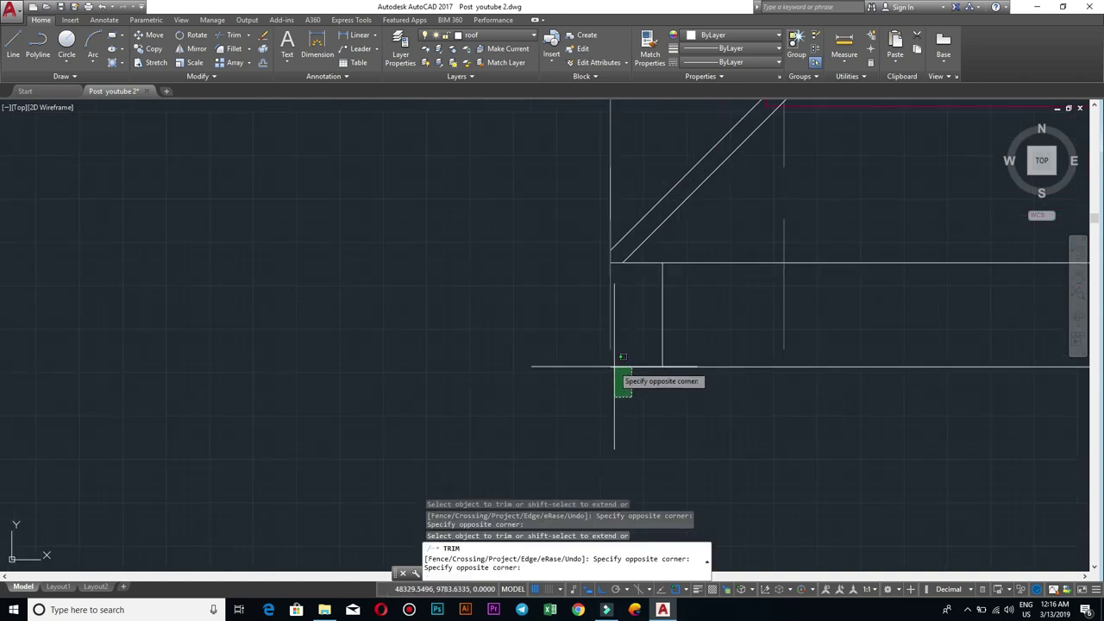
left_click(611, 367)
scroll(776, 414, "down", 2)
middle_click_drag(949, 407, 690, 402)
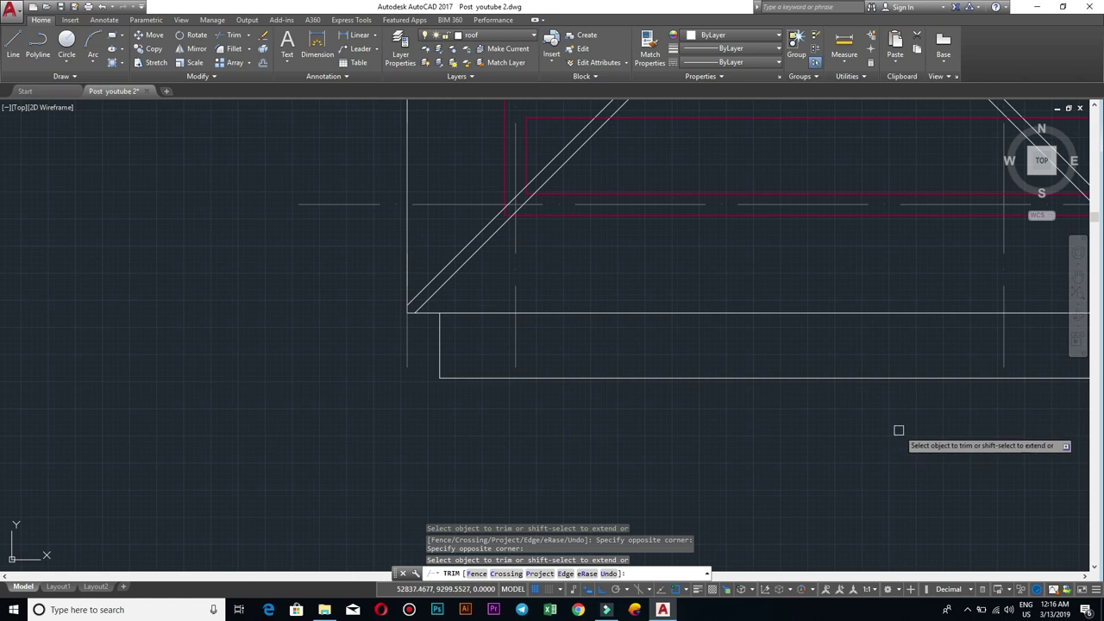
middle_click_drag(902, 430, 779, 414)
key("Escape")
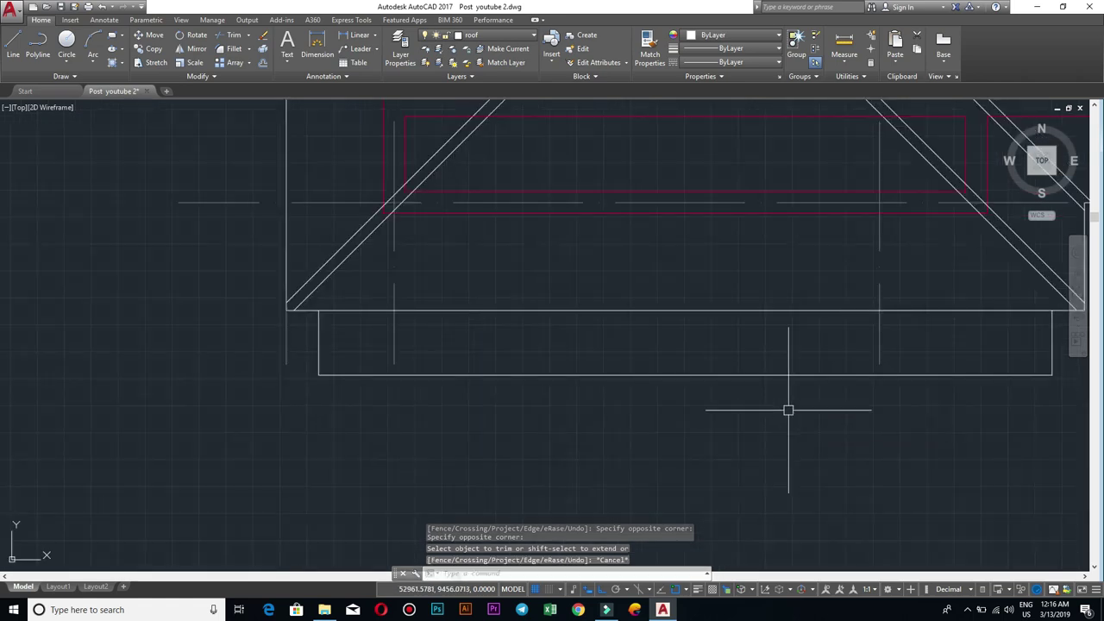
Step: Join the lower porch outline and the short vertical line into one polyline
middle_click_drag(924, 406, 690, 407)
left_click(780, 387)
scroll(1062, 466, "down", 1)
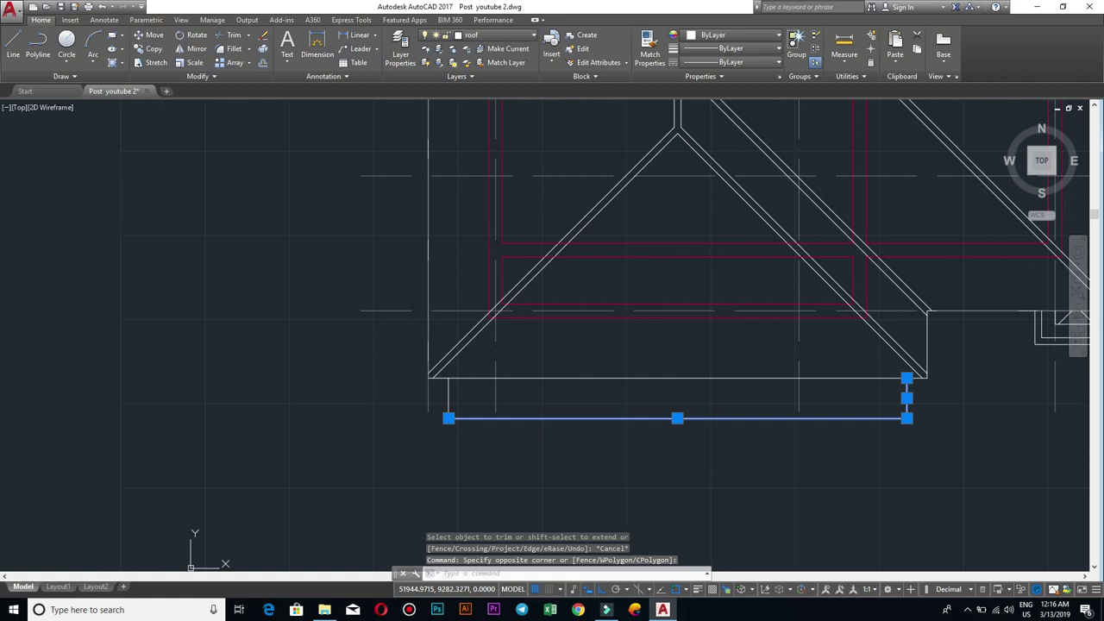
scroll(483, 395, "up", 1)
left_click(439, 406)
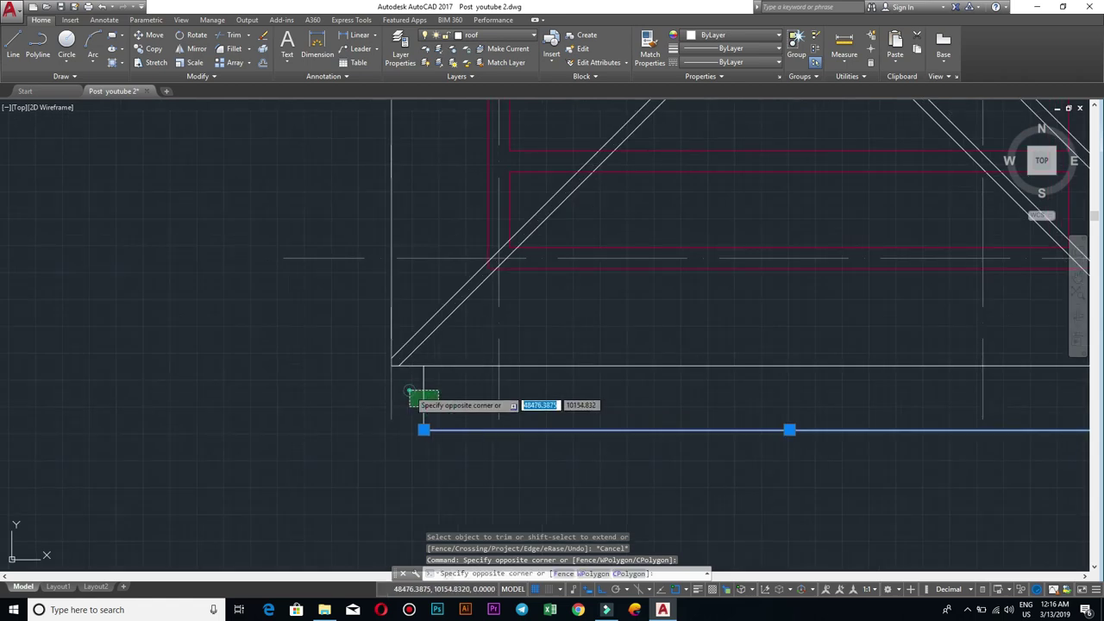
left_click(402, 377)
scroll(574, 456, "down", 1)
type("j")
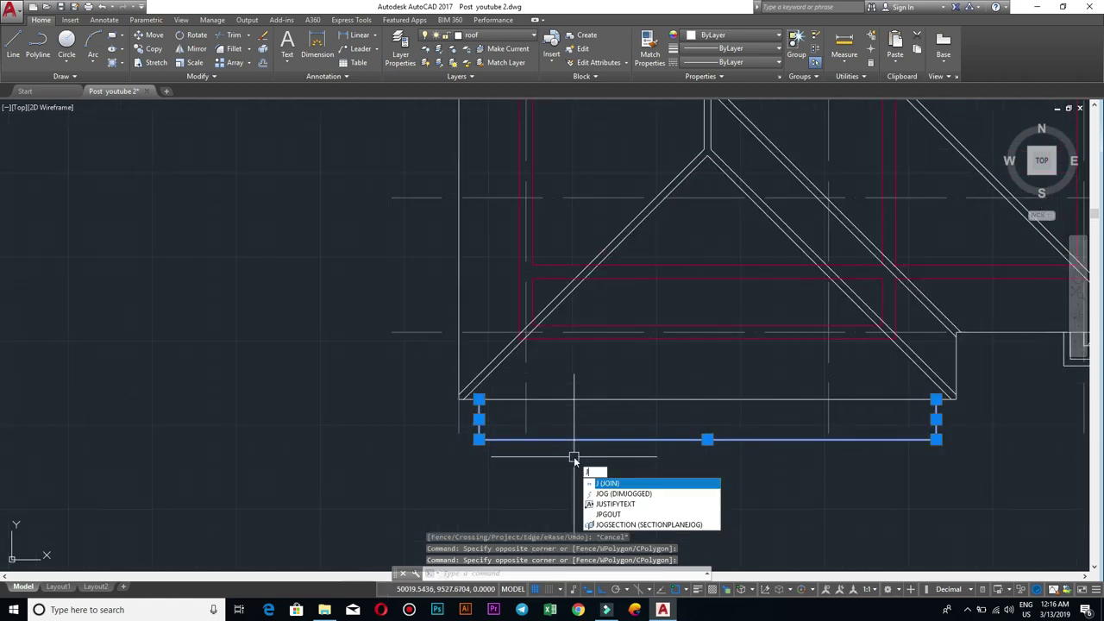
key("Return")
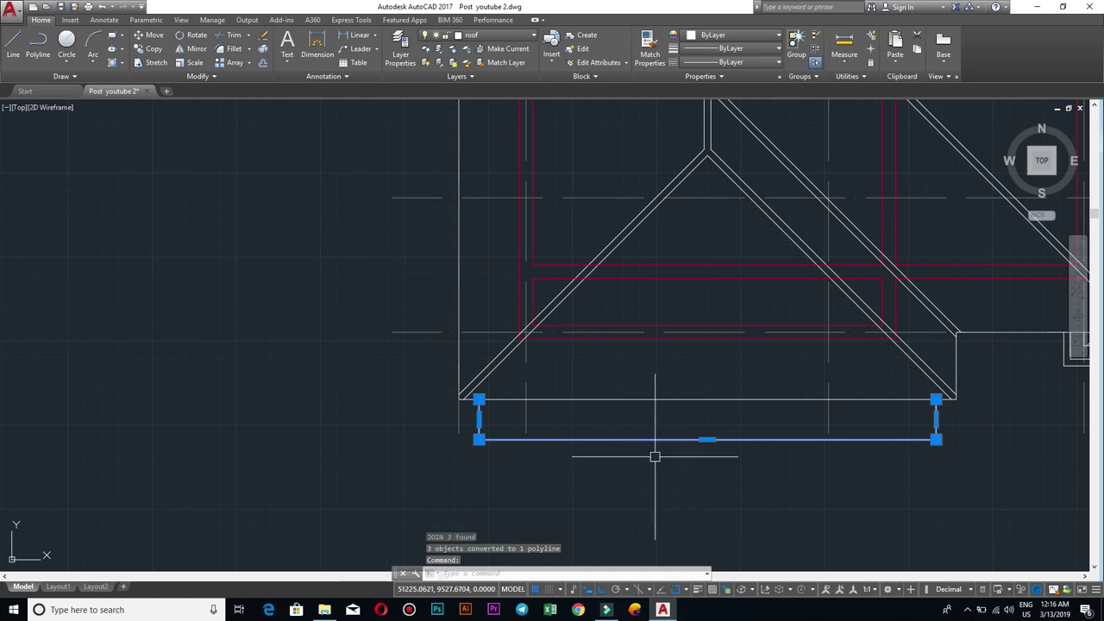
Step: Offset the porch polyline by 100 to make a parallel copy
type("o")
key("Return")
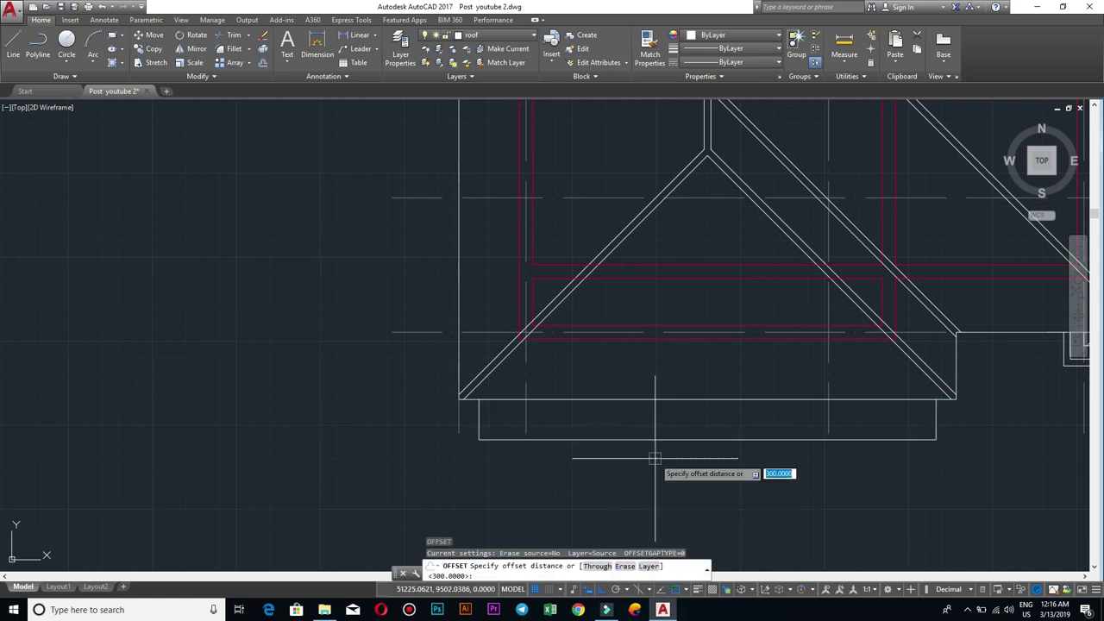
key("Return")
left_click(654, 439)
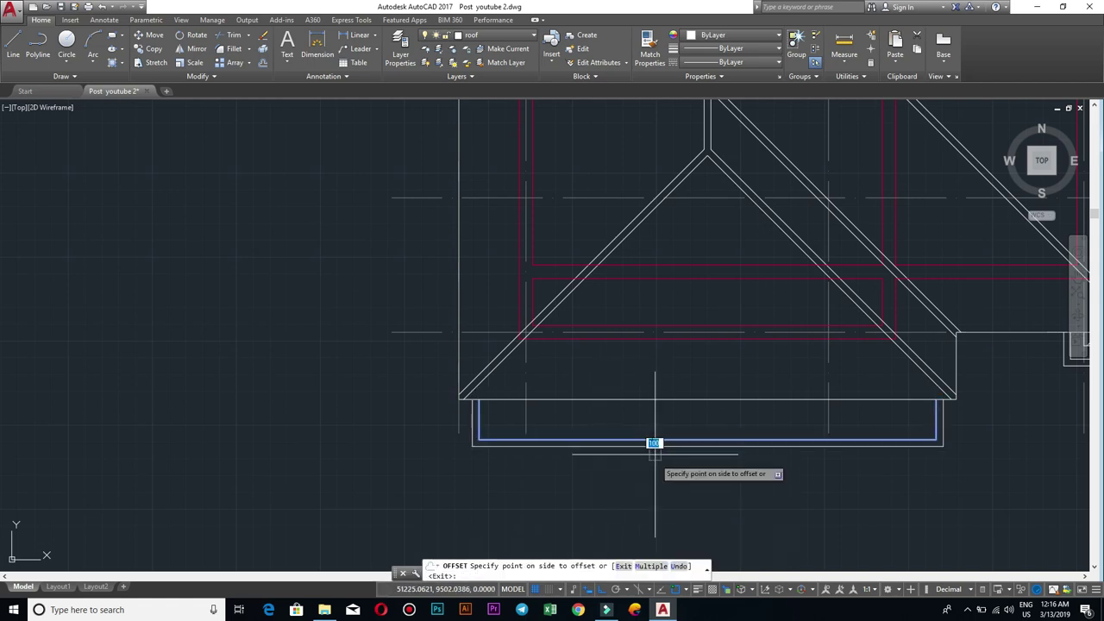
left_click(651, 422)
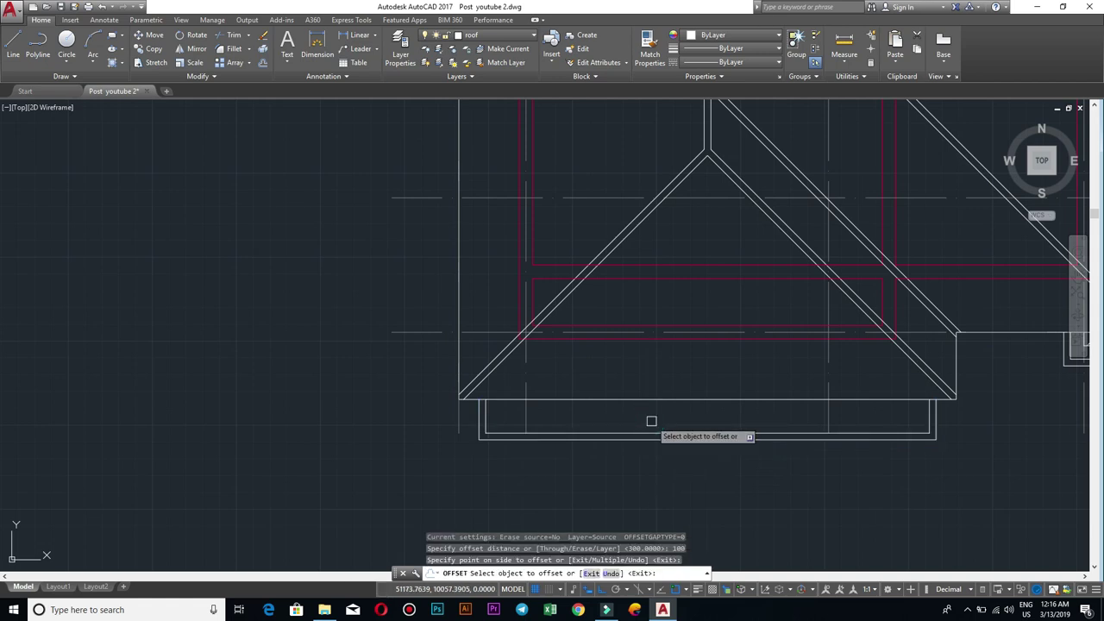
key("Escape")
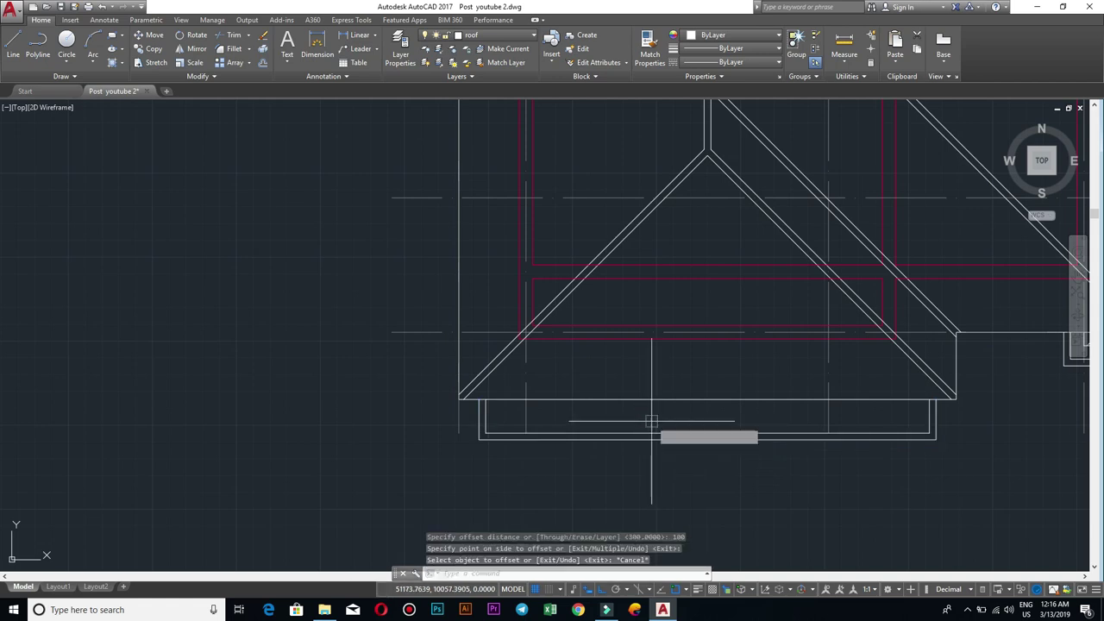
Step: Offset the porch outline by 200 inward for a second parallel copy
key("Return")
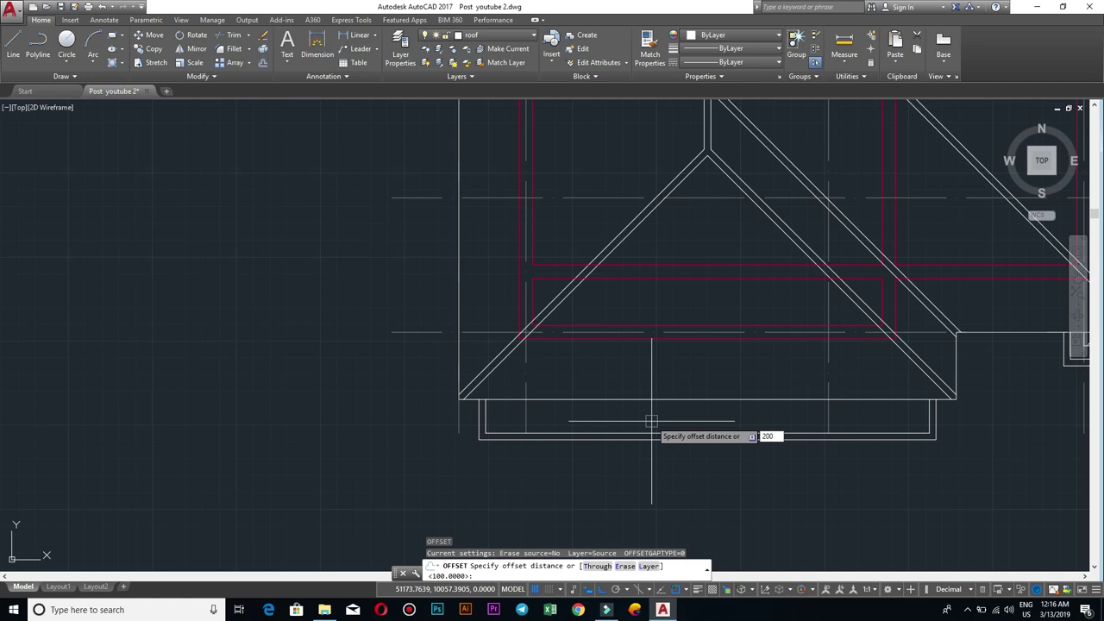
key("Return")
left_click(657, 432)
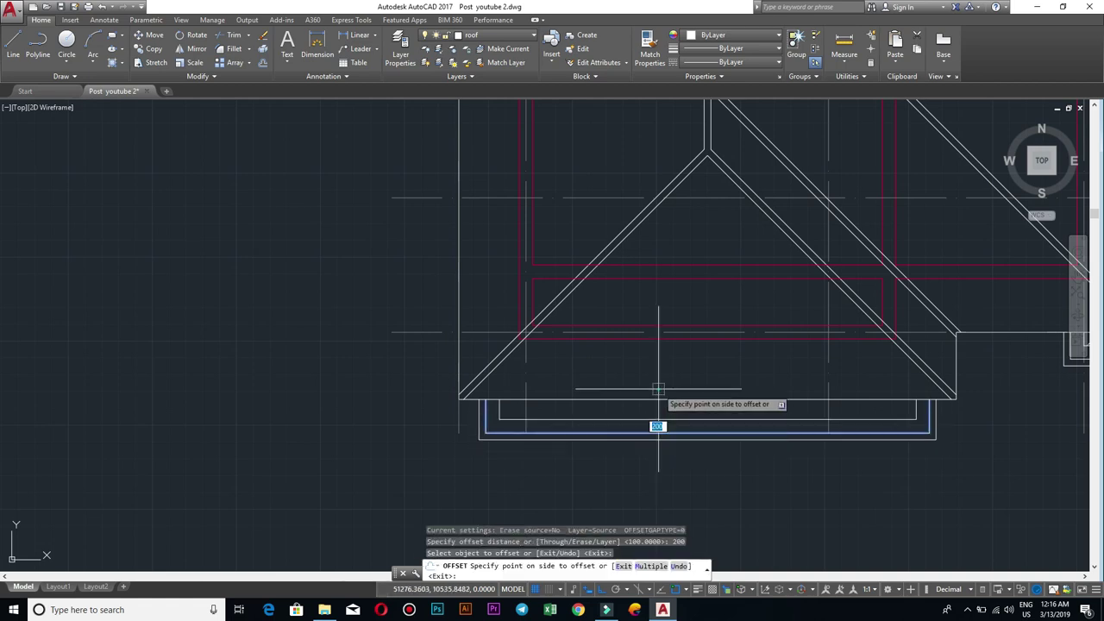
left_click(658, 388)
scroll(767, 423, "up", 2)
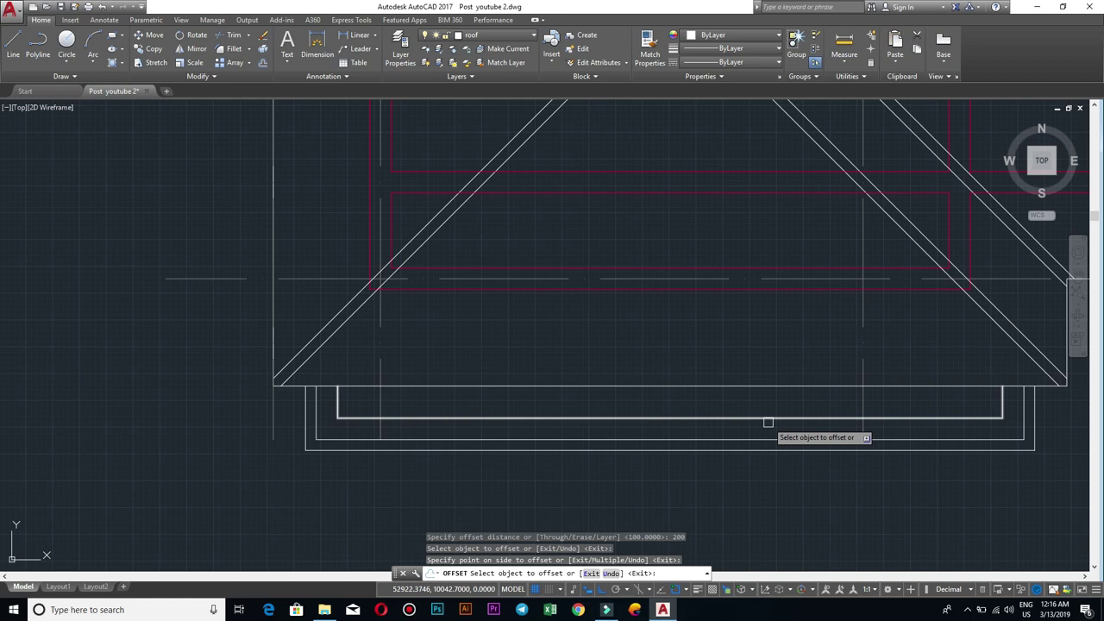
key("Escape")
middle_click_drag(498, 449, 801, 448)
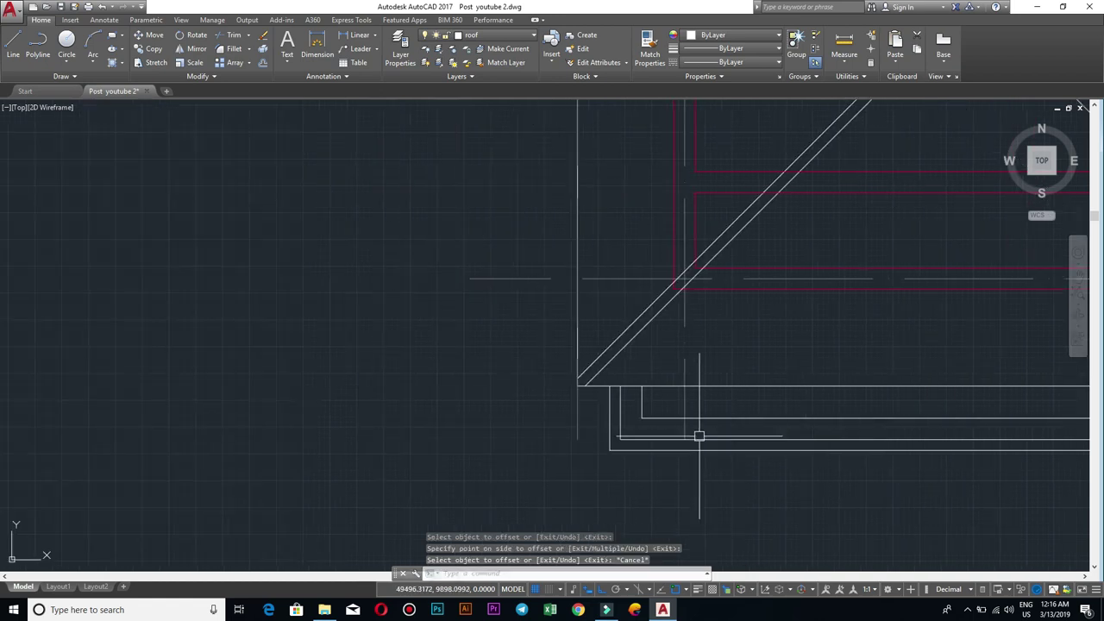
scroll(751, 414, "down", 2)
mouse_move(878, 451)
middle_mouse_down()
mouse_move(539, 439)
mouse_move(473, 419)
mouse_move(504, 427)
middle_mouse_up()
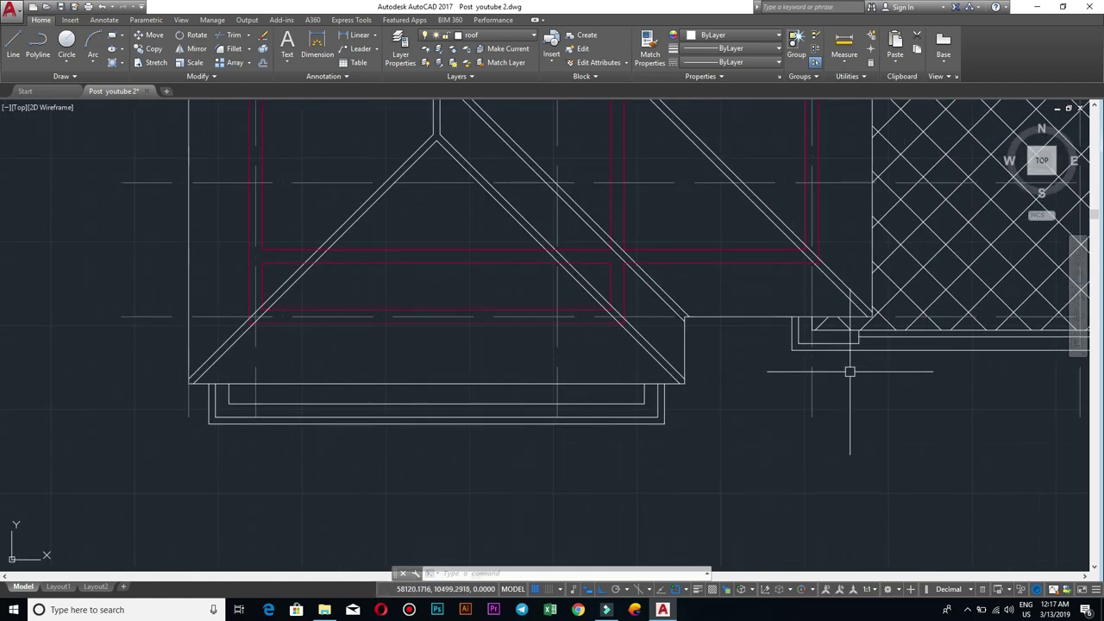
scroll(880, 351, "up", 3)
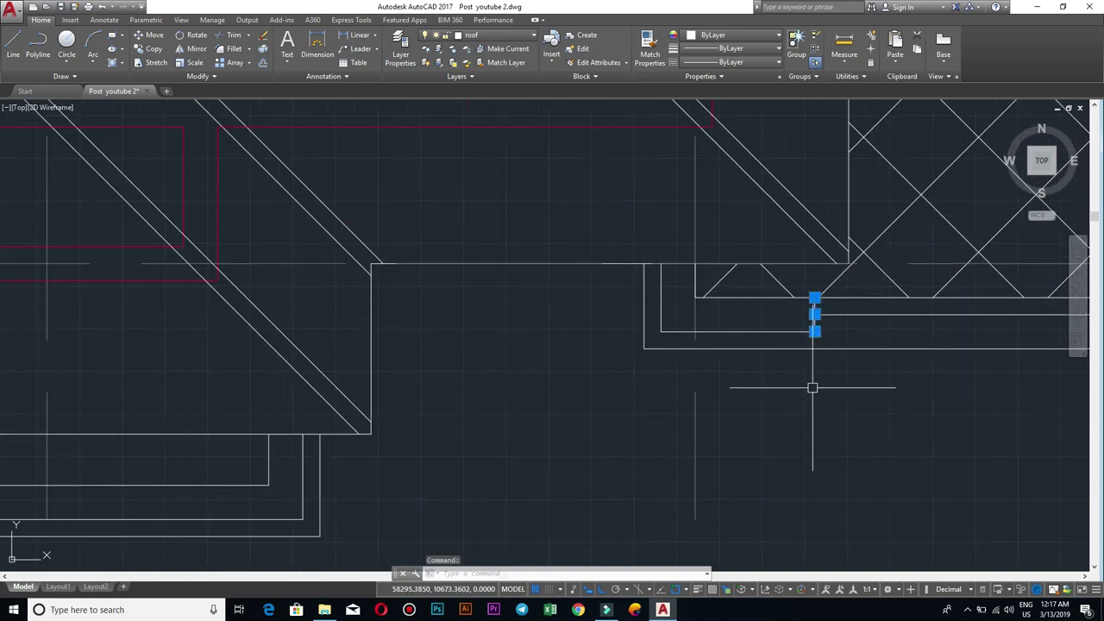
type("CO")
Step: Begin copying the selected short line from a base point, then cancel the copy
key("Return")
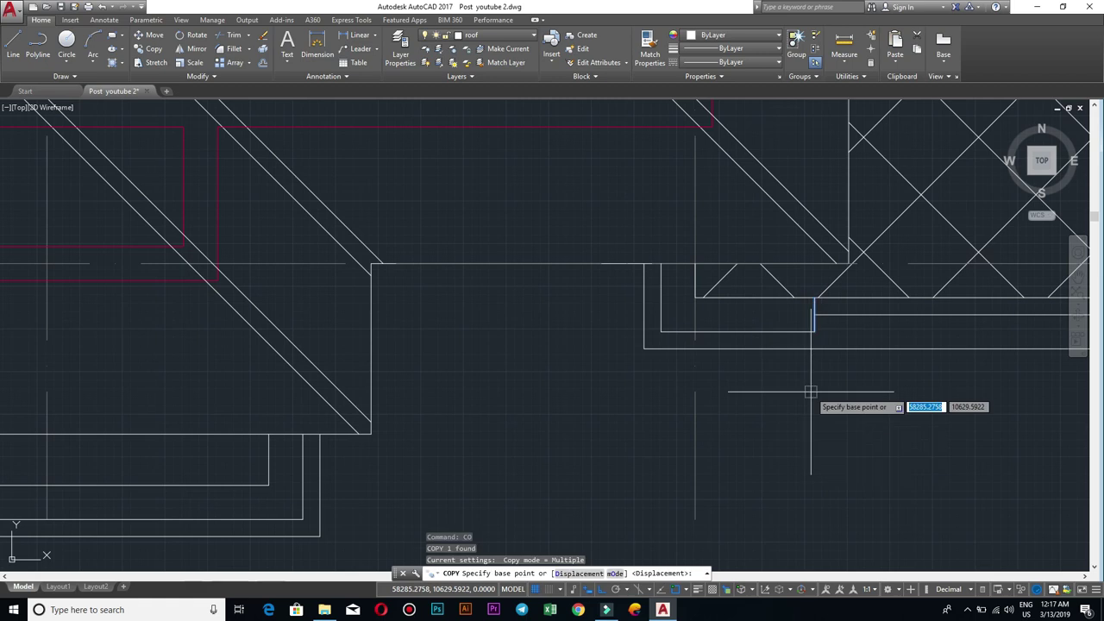
left_click(661, 331)
scroll(880, 313, "down", 3)
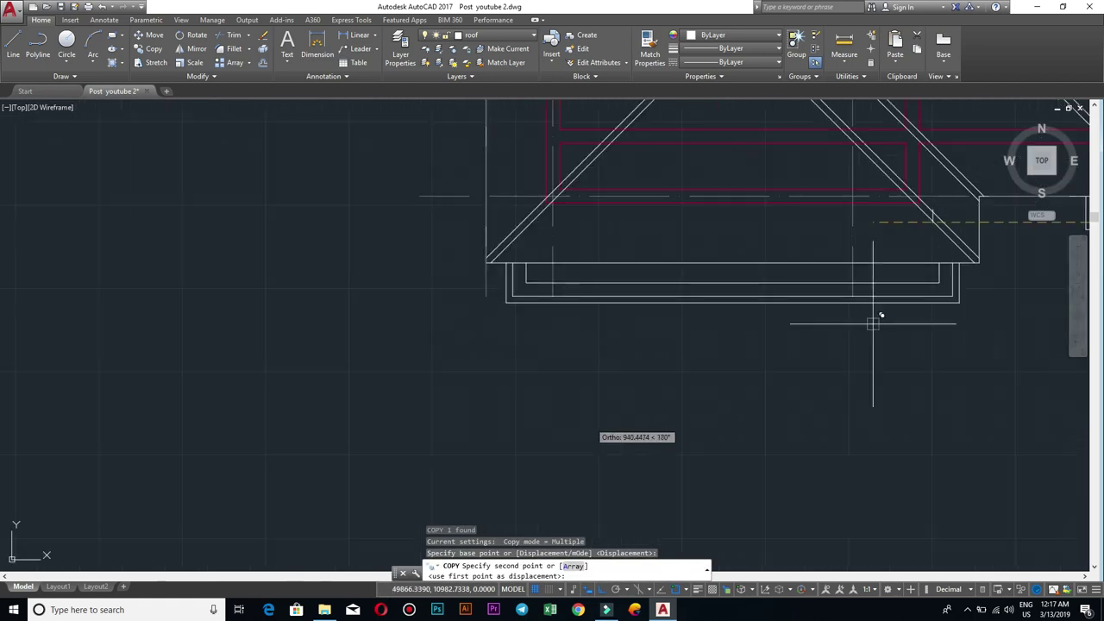
scroll(543, 271, "up", 4)
scroll(608, 315, "up", 2)
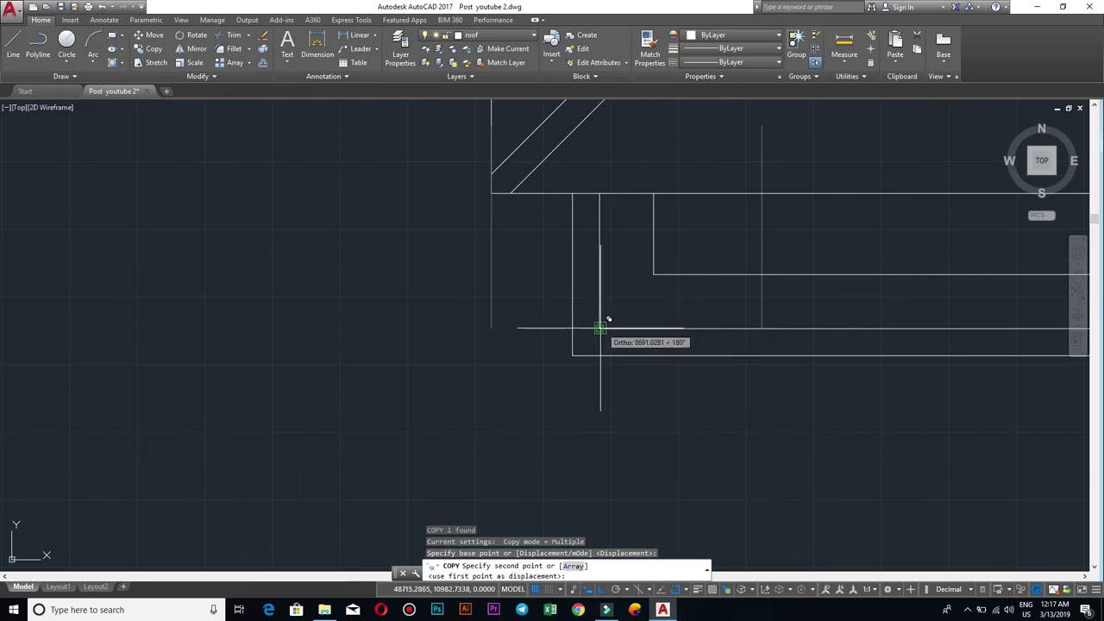
scroll(833, 365, "down", 1)
key("Escape")
scroll(394, 412, "down", 3)
scroll(249, 380, "up", 4)
scroll(438, 365, "up", 2)
scroll(606, 368, "up", 1)
Step: Mirror the short vertical line across a vertical axis, keeping the original
left_click(584, 302)
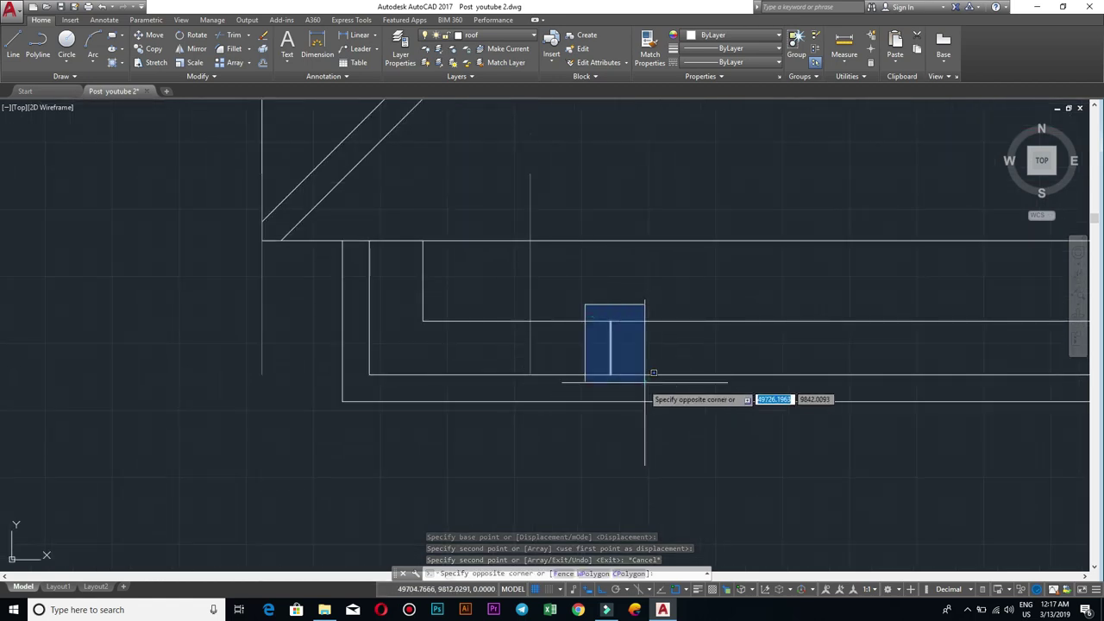
left_click(645, 380)
type("i")
key("Return")
scroll(968, 374, "down", 2)
scroll(799, 380, "up", 1)
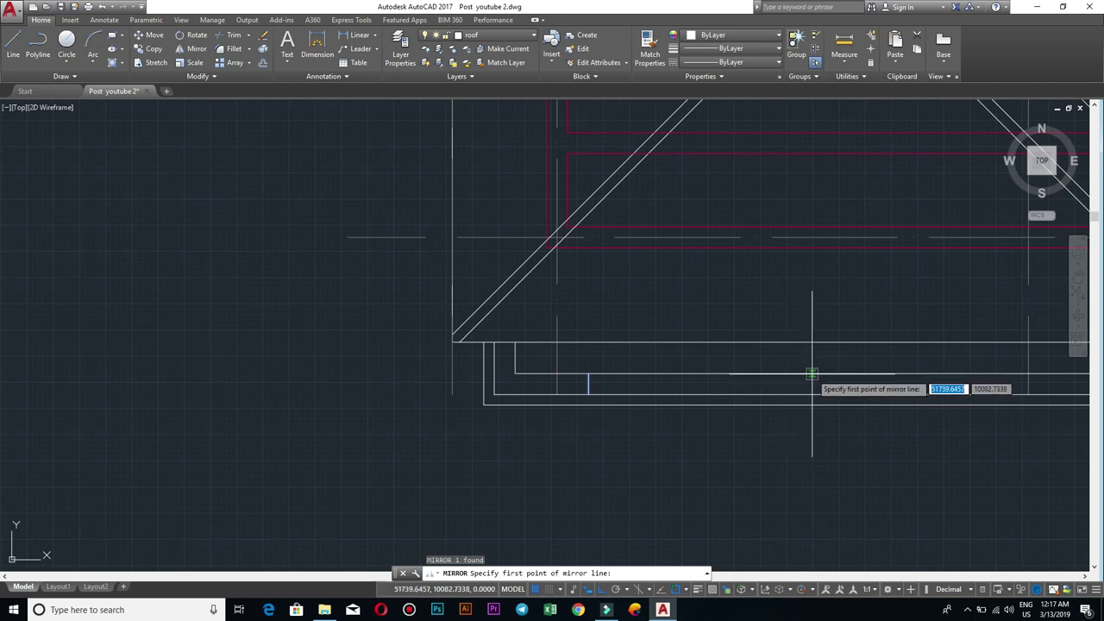
scroll(785, 375, "down", 1)
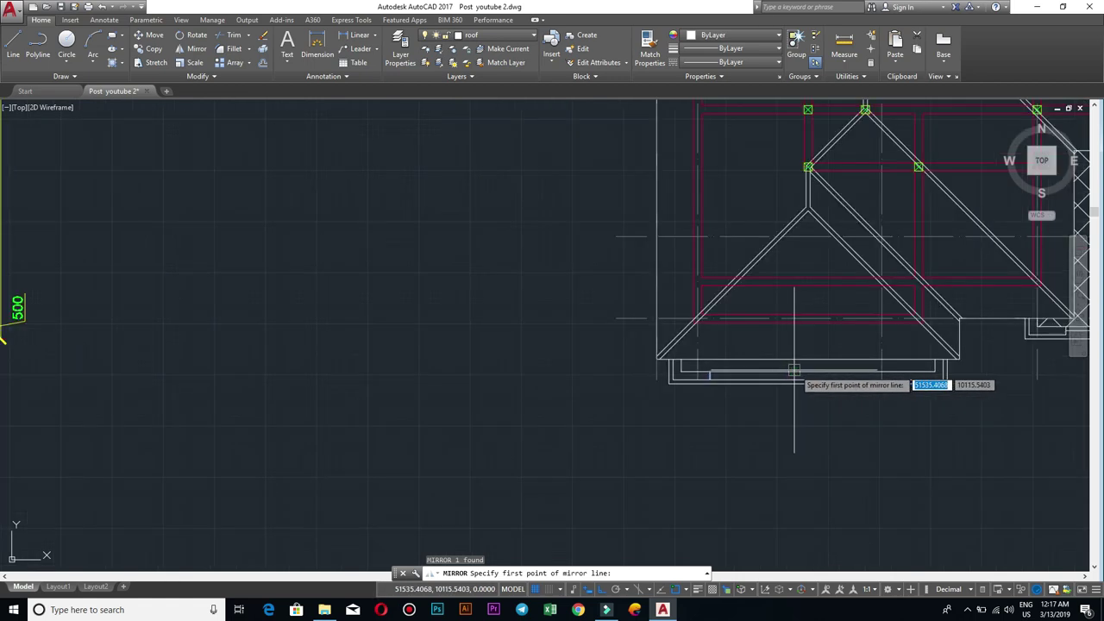
left_click(807, 371)
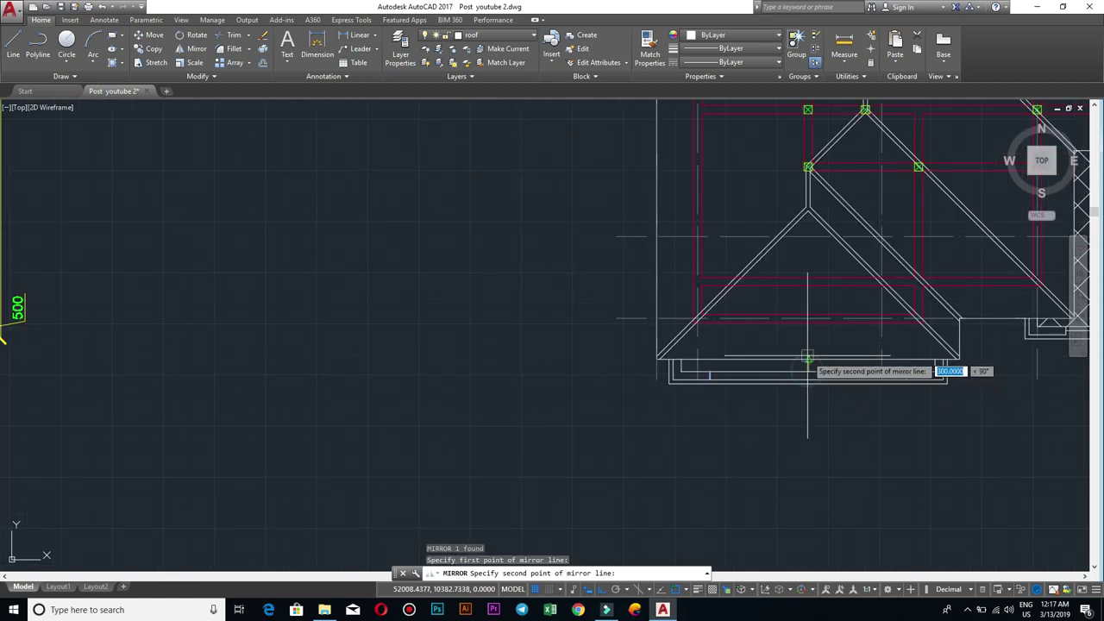
left_click(807, 359)
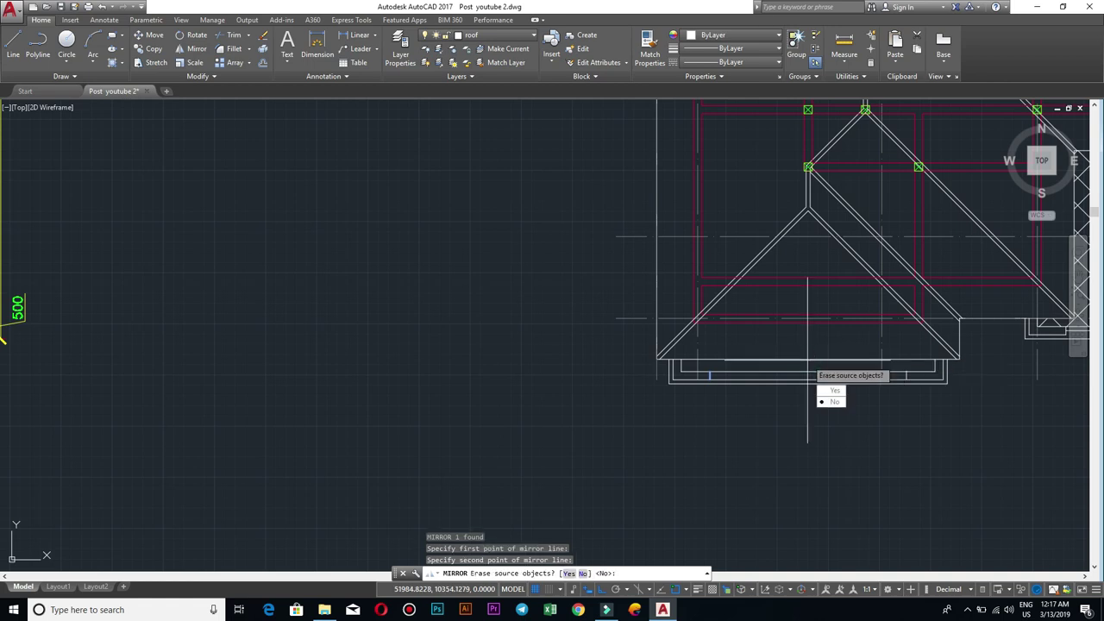
key("Return")
scroll(807, 376, "down", 2)
scroll(905, 431, "up", 2)
scroll(905, 384, "up", 1)
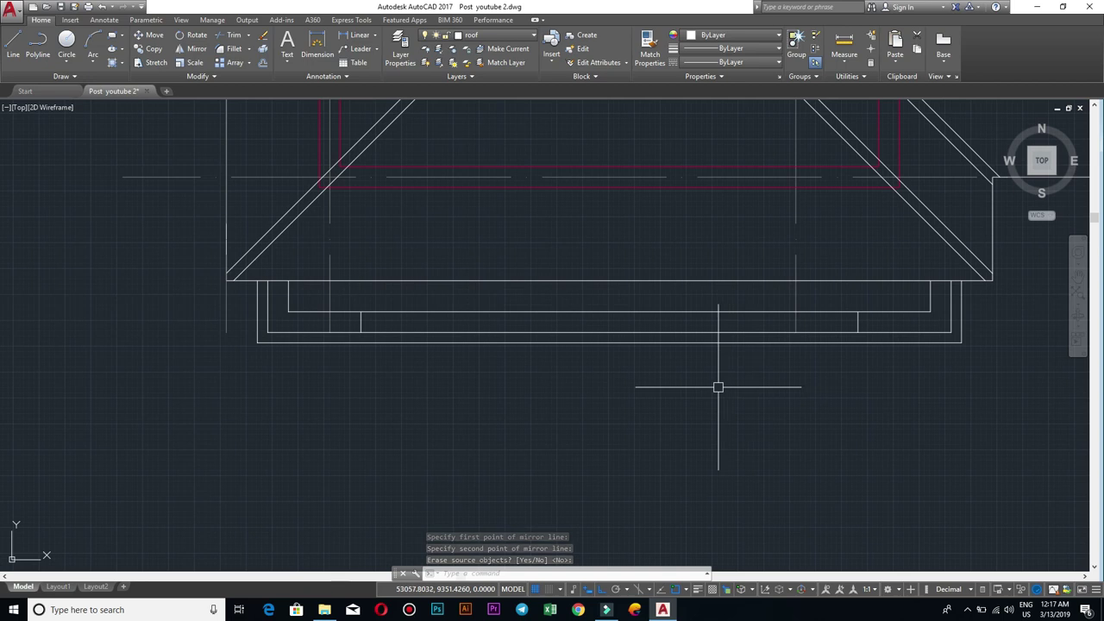
scroll(825, 339, "up", 1)
scroll(864, 401, "up", 2)
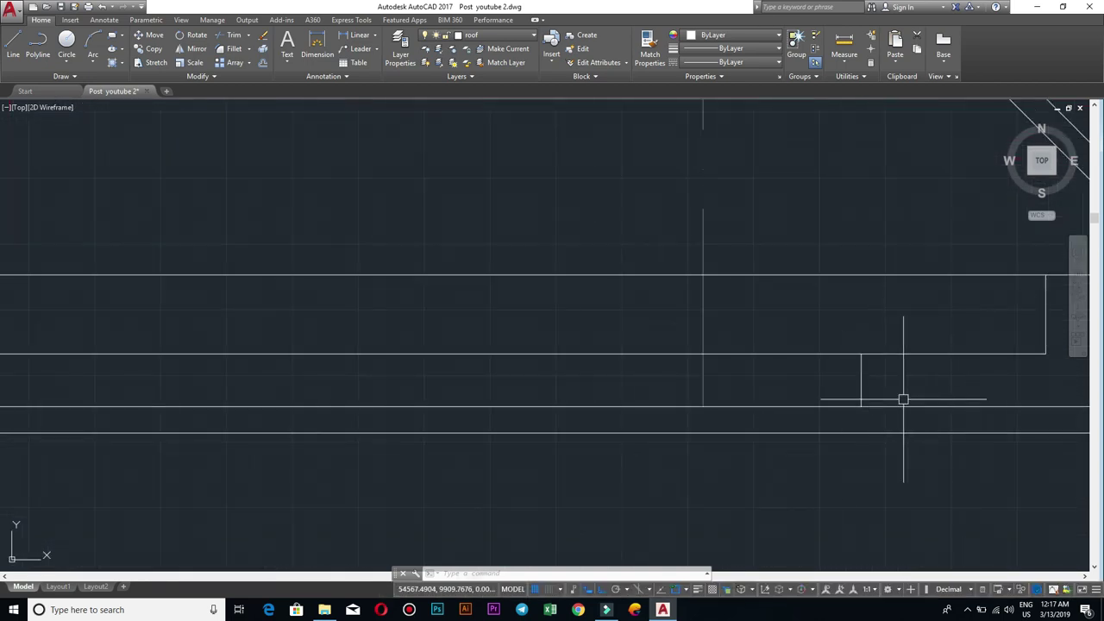
Step: Attempt a line from the box corner and a trim, cancelling both
key("Return")
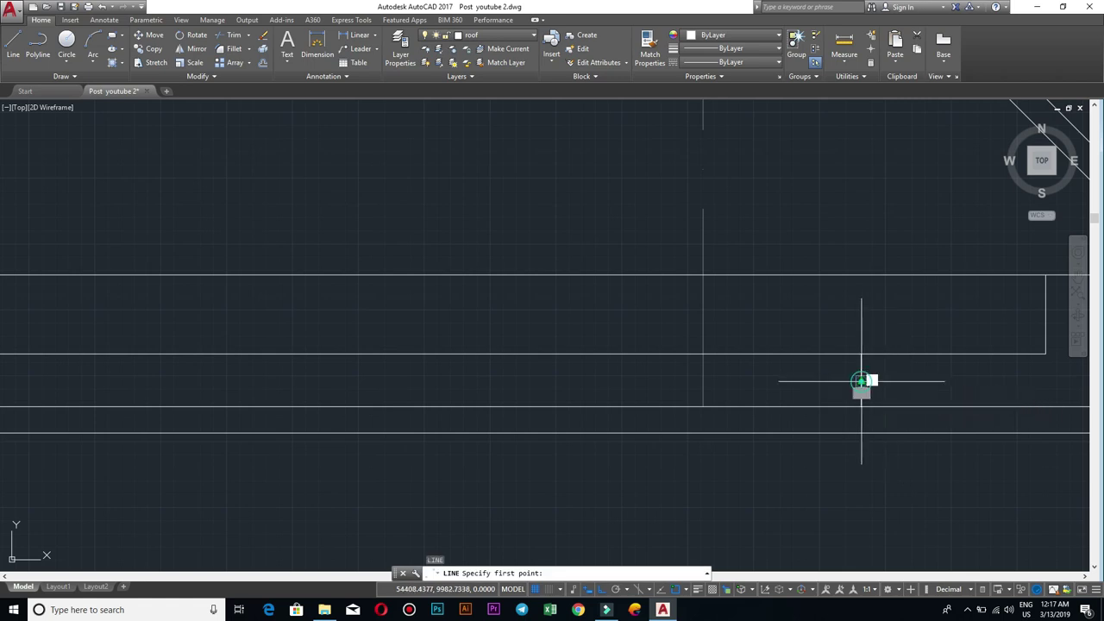
left_click(862, 404)
middle_click_drag(403, 380, 523, 382)
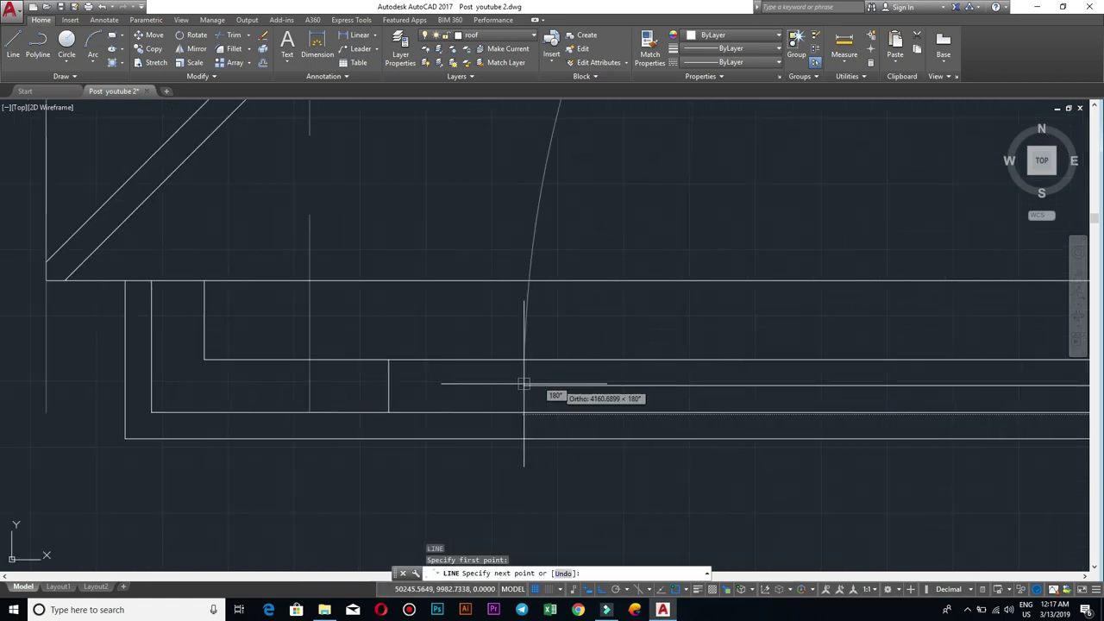
left_click(389, 385)
key("Escape")
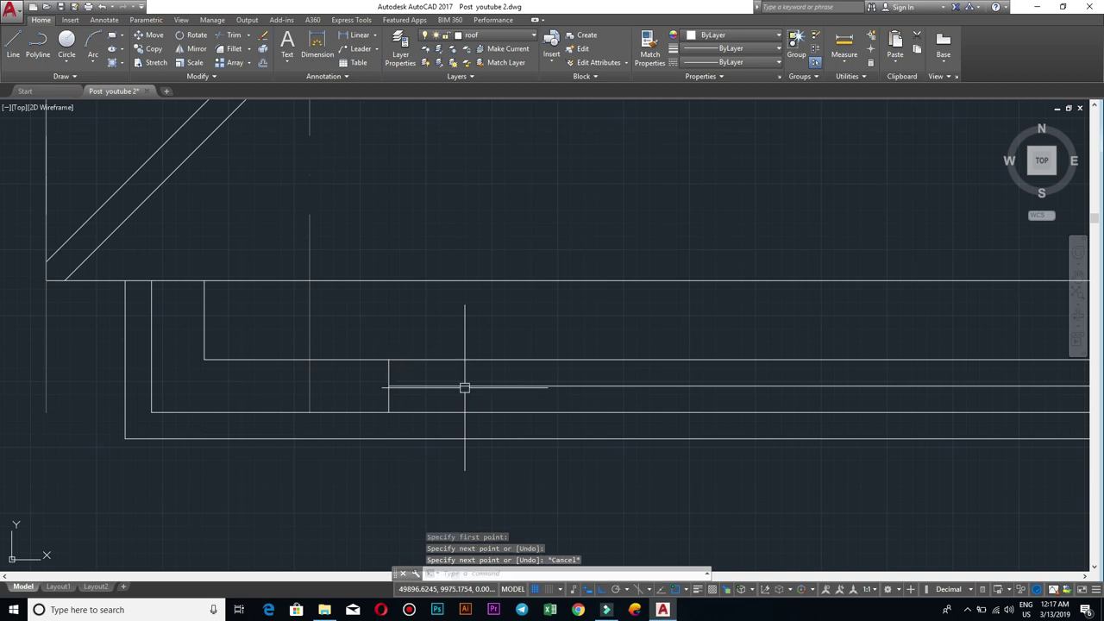
scroll(499, 398, "down", 3)
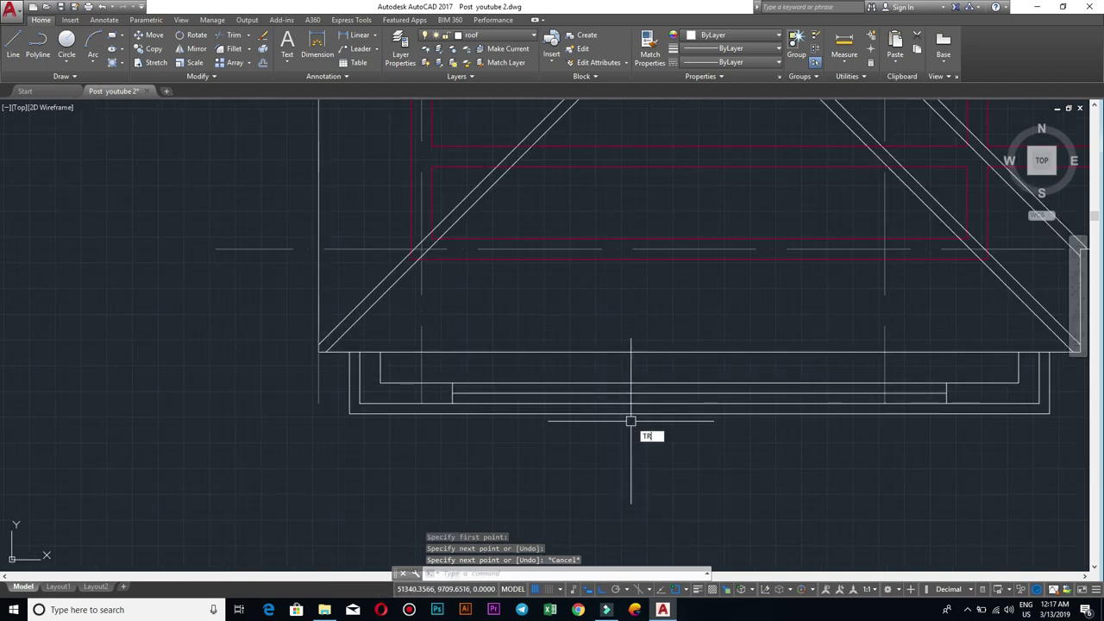
key("Return")
key("Return")
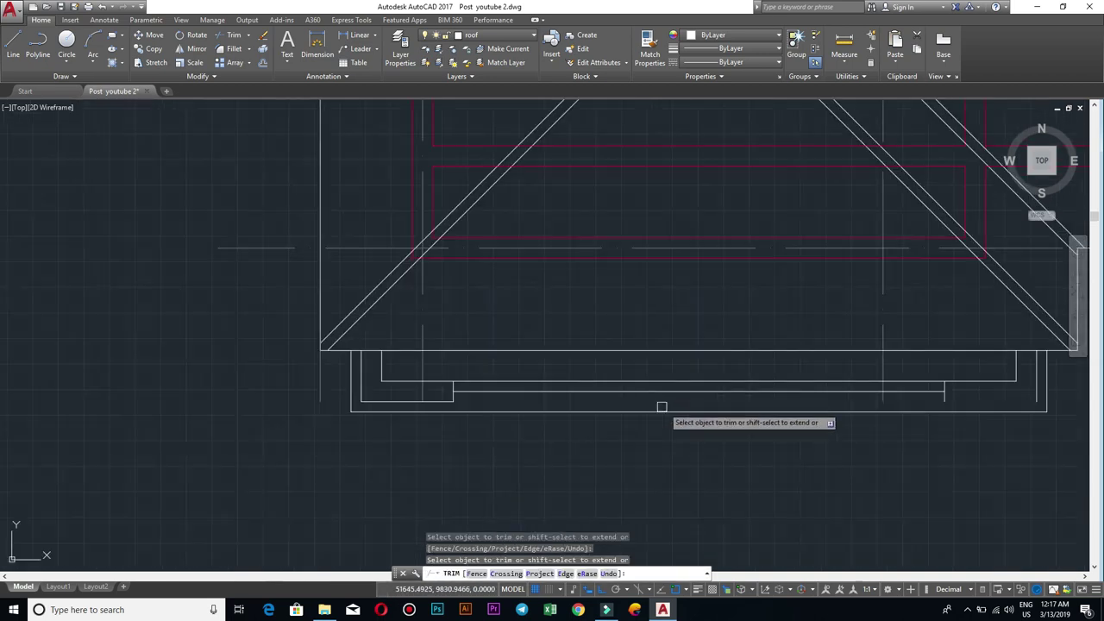
key("Escape")
Step: Draw the vertical edge at the strip's right corner to close the outline
middle_click_drag(944, 431, 788, 447)
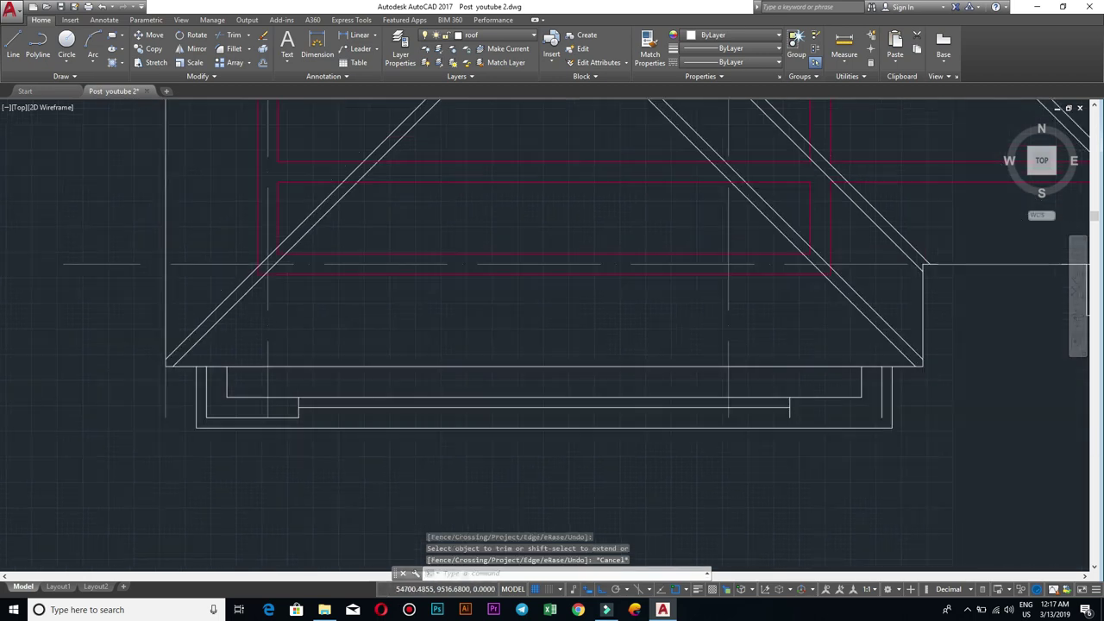
type("l")
key("Return")
scroll(841, 427, "up", 2)
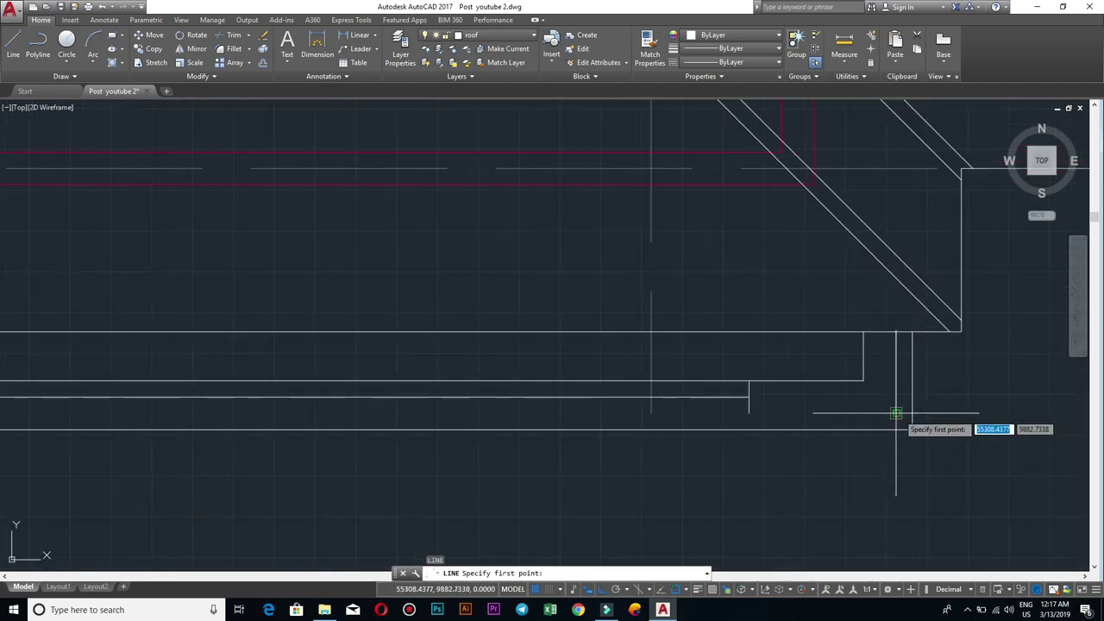
left_click(897, 413)
left_click(897, 414)
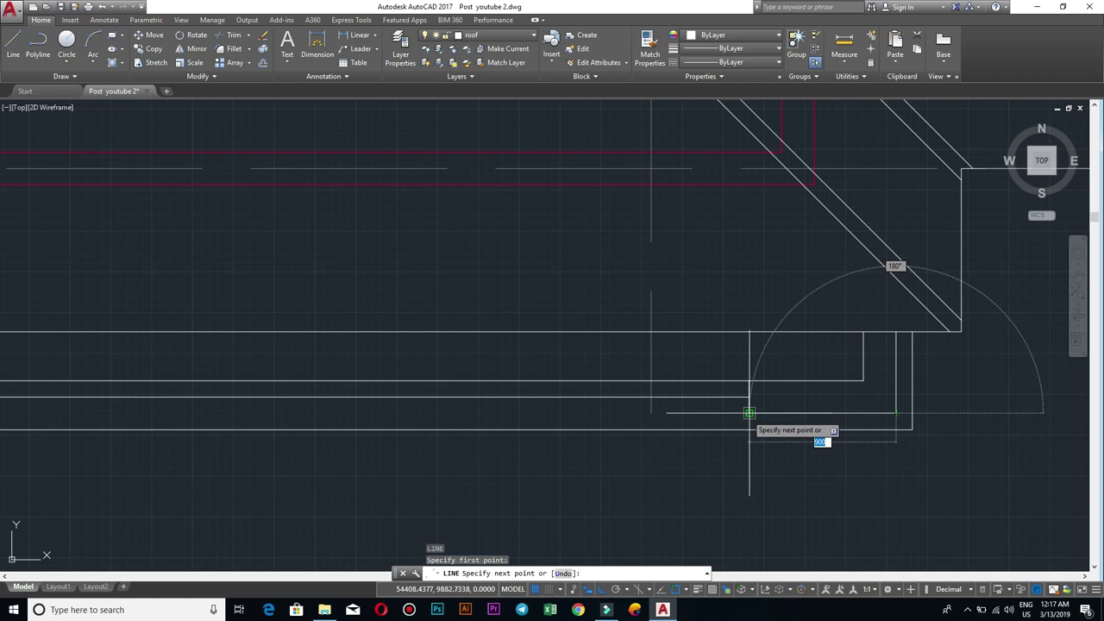
key("Escape")
scroll(734, 435, "down", 2)
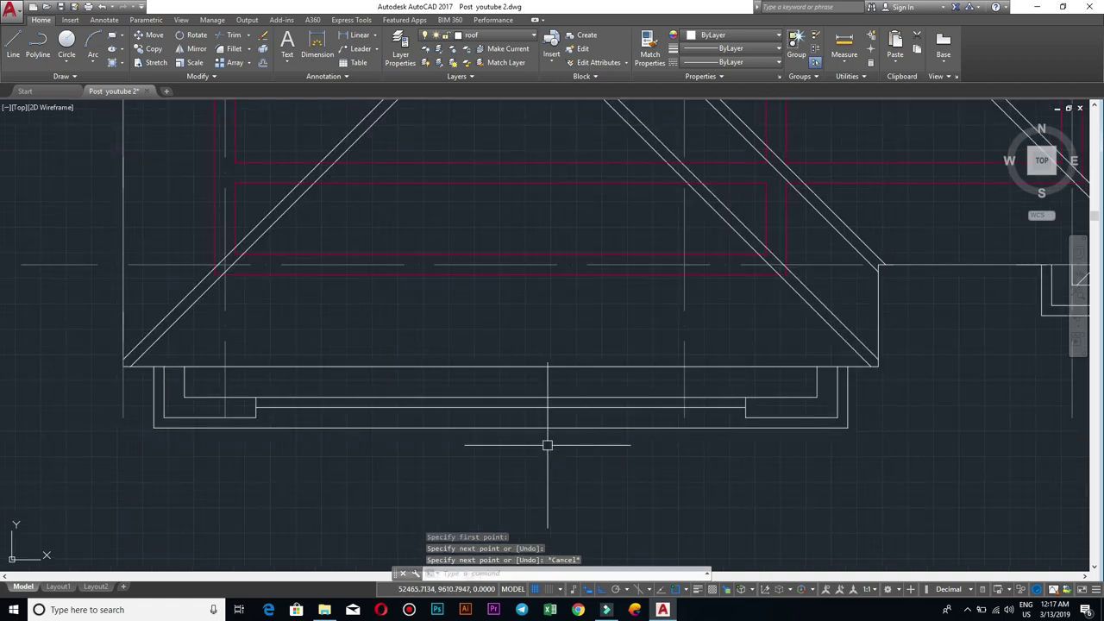
scroll(565, 443, "down", 2)
scroll(653, 439, "down", 2)
mouse_move(653, 438)
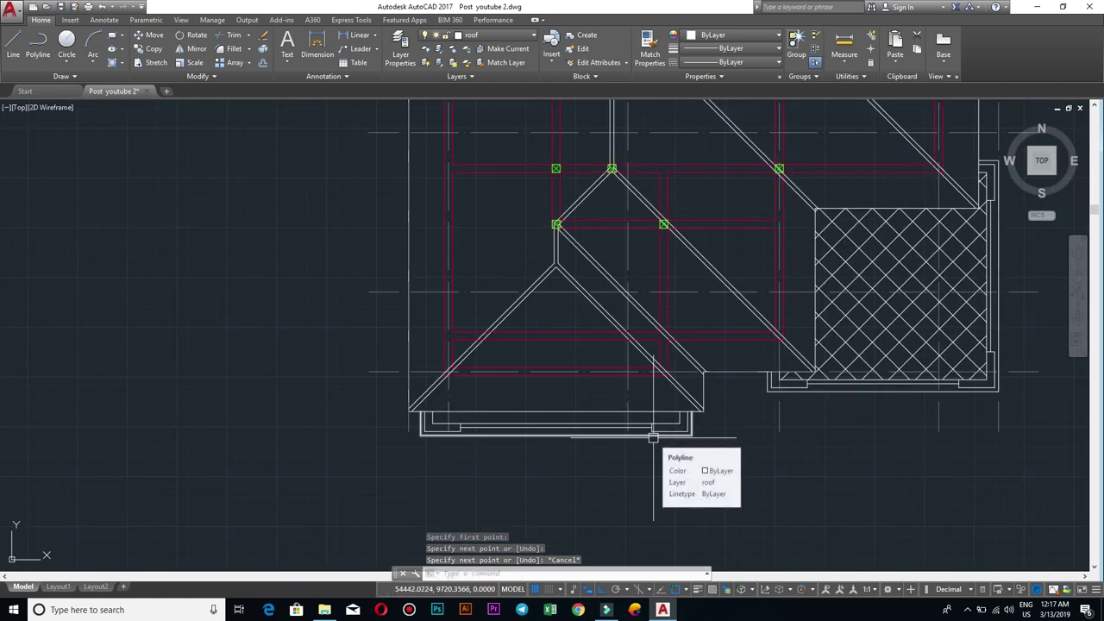
Step: Hatch the porch strip's right and left ends with ANSI37 at scale 50
type("h")
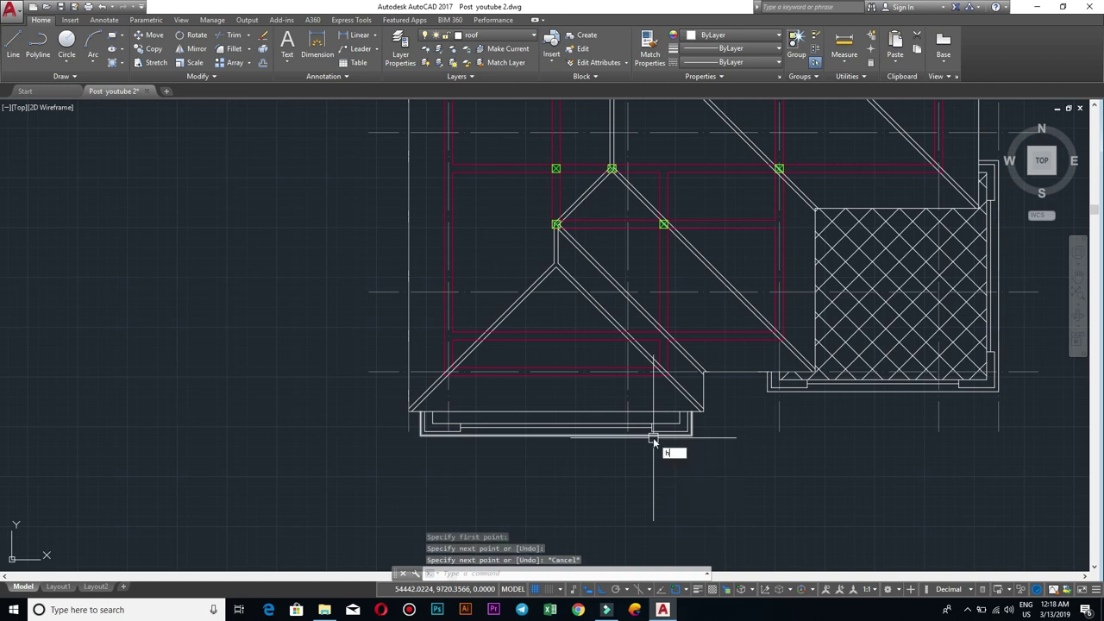
key("Return")
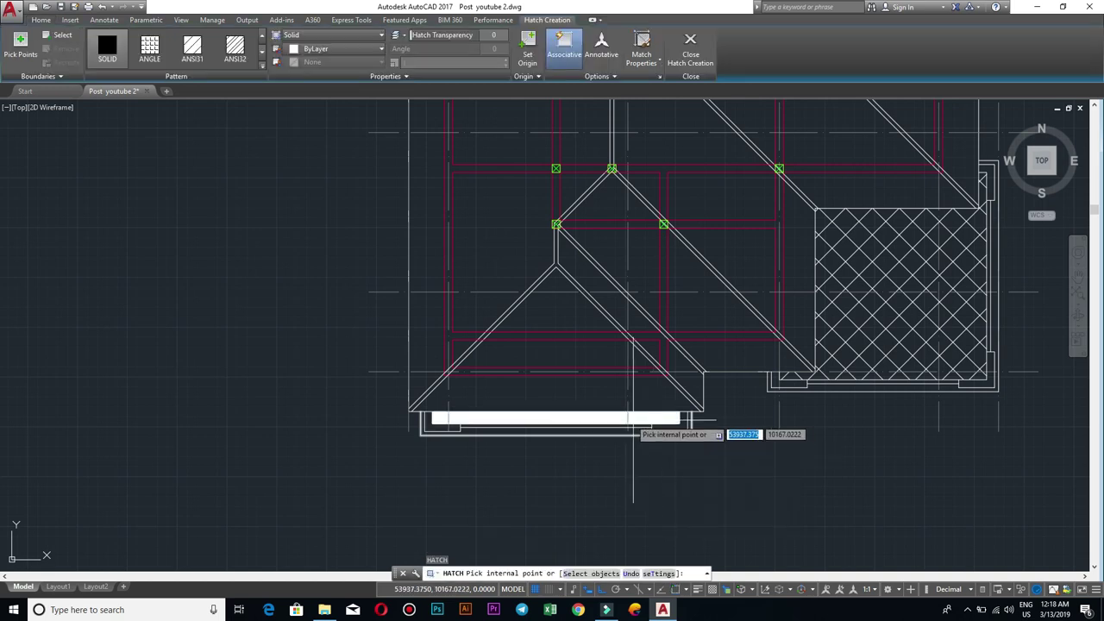
left_click(263, 65)
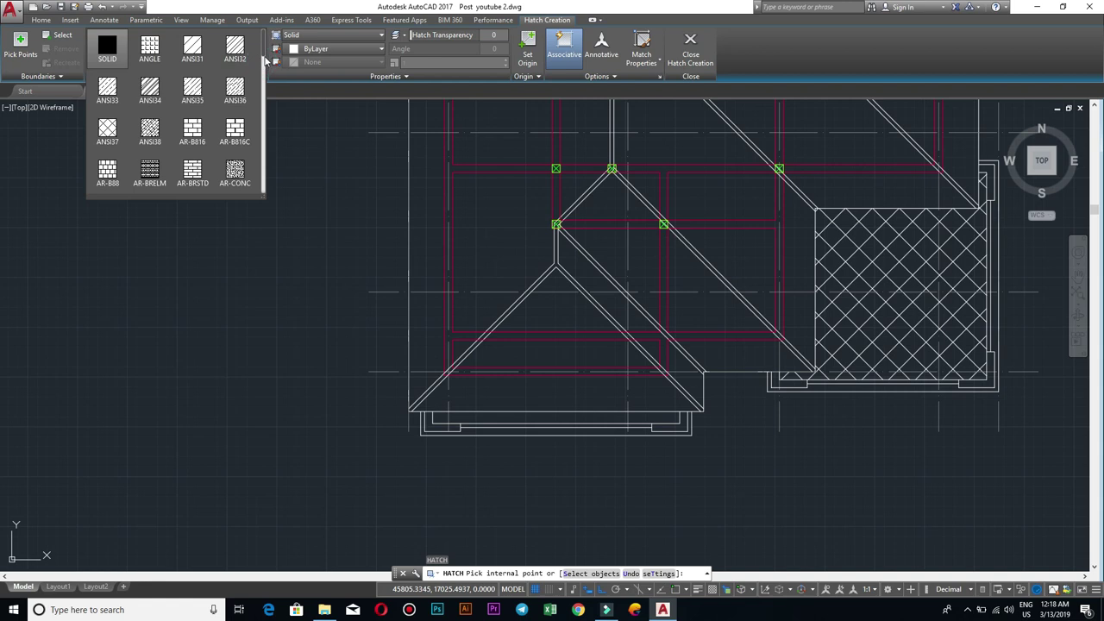
left_click(108, 130)
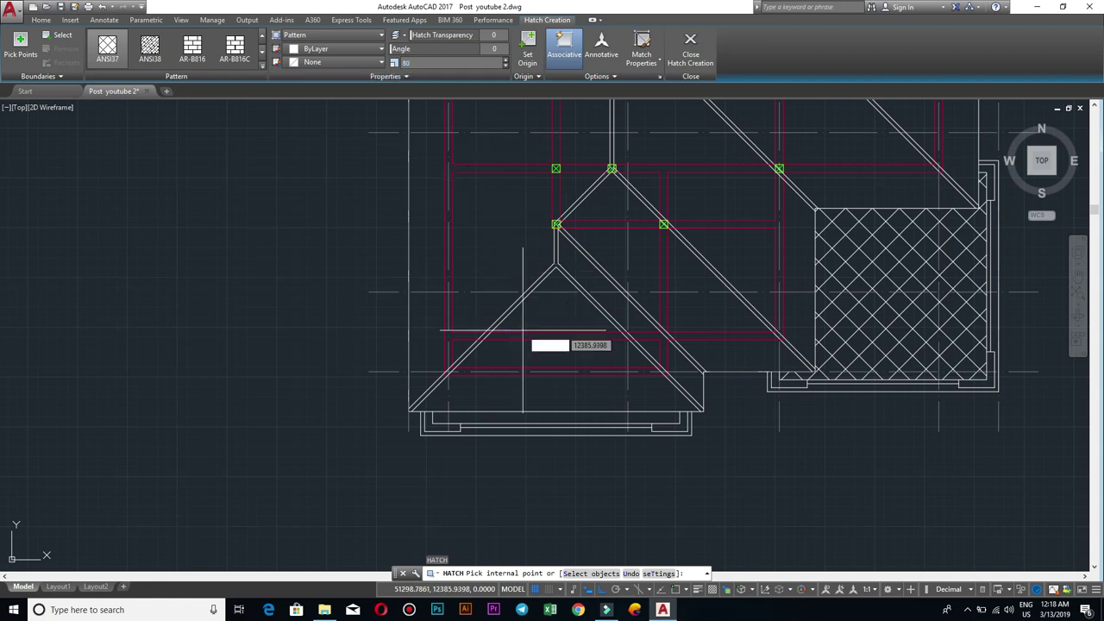
scroll(597, 451, "up", 4)
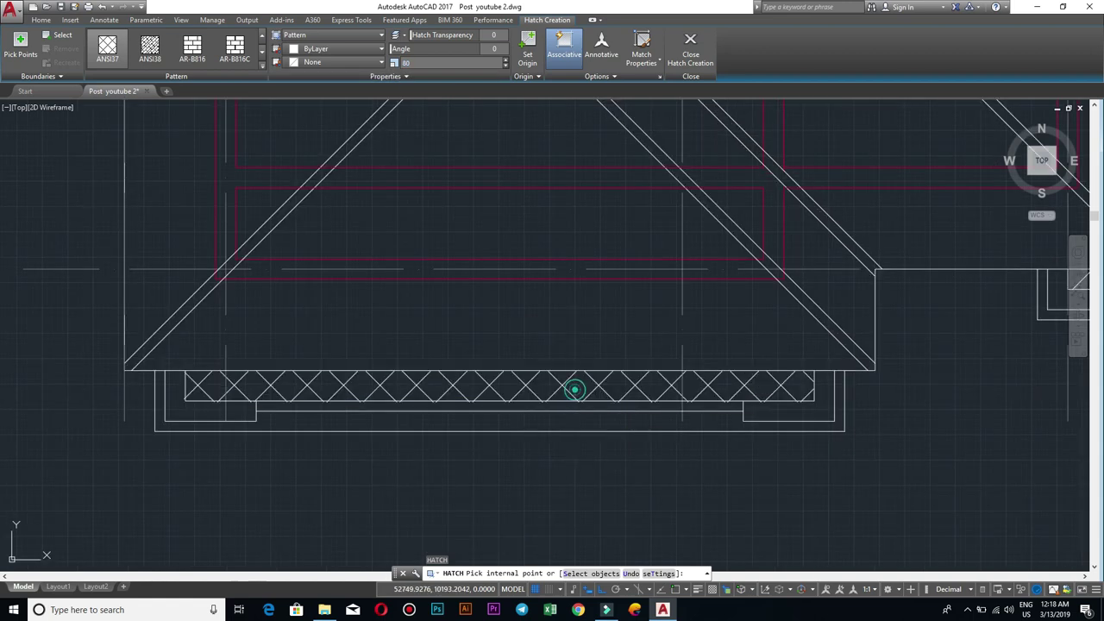
scroll(575, 390, "down", 2)
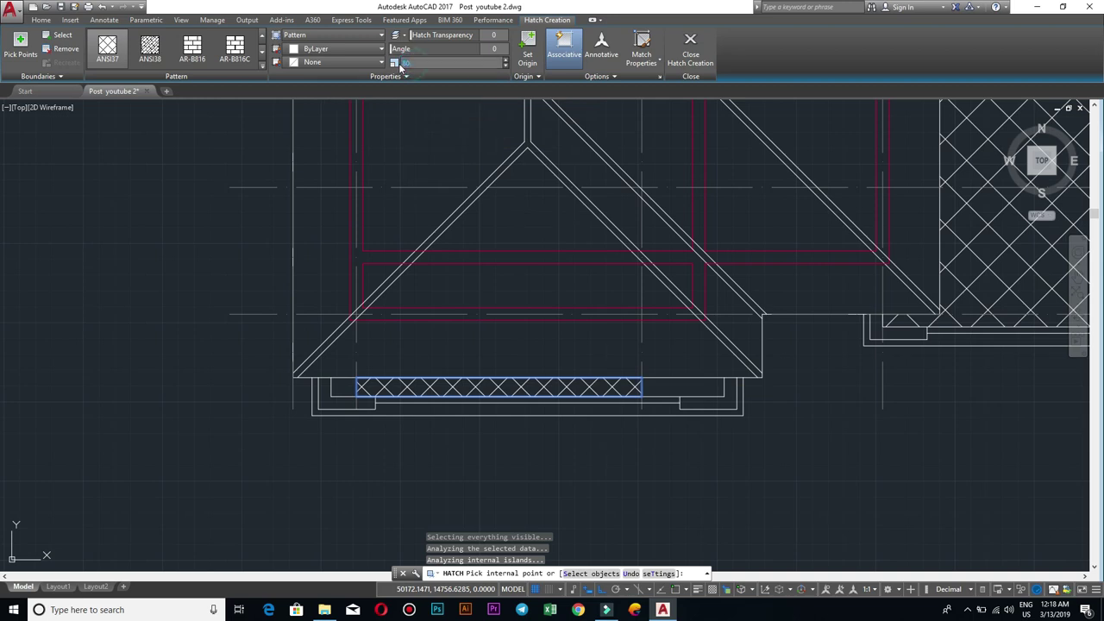
key("Return")
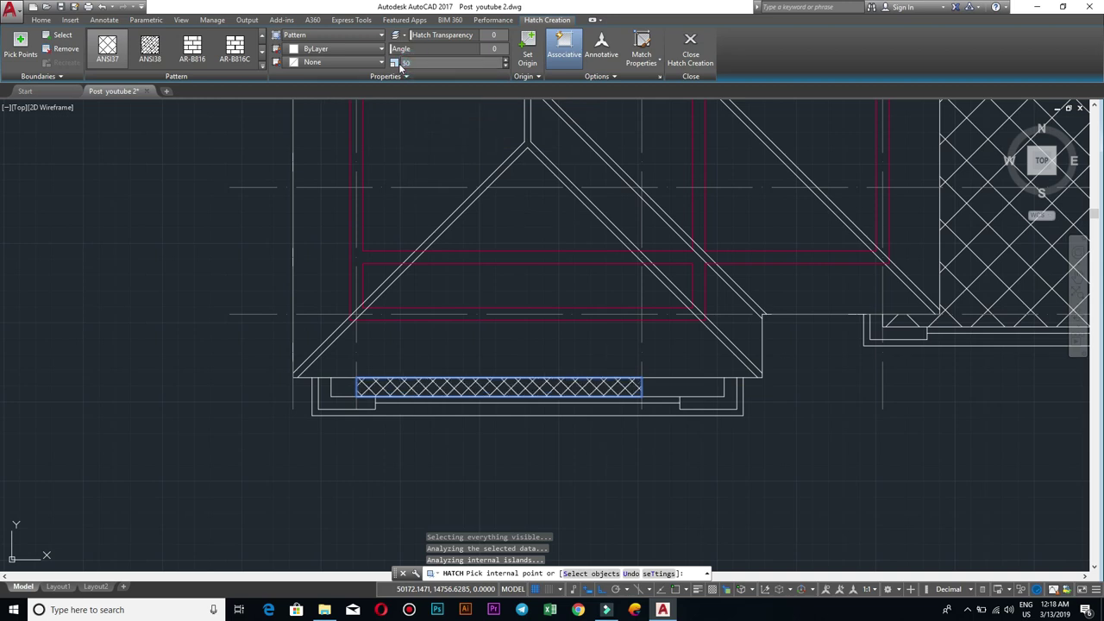
left_click(656, 380)
left_click(343, 387)
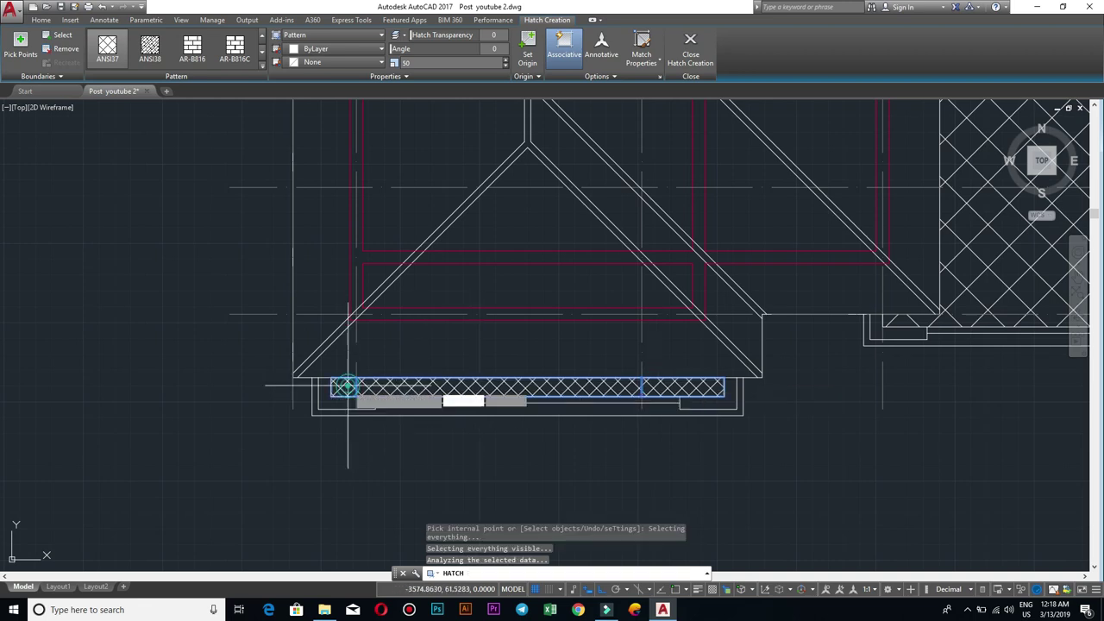
key("Escape")
scroll(496, 422, "down", 1)
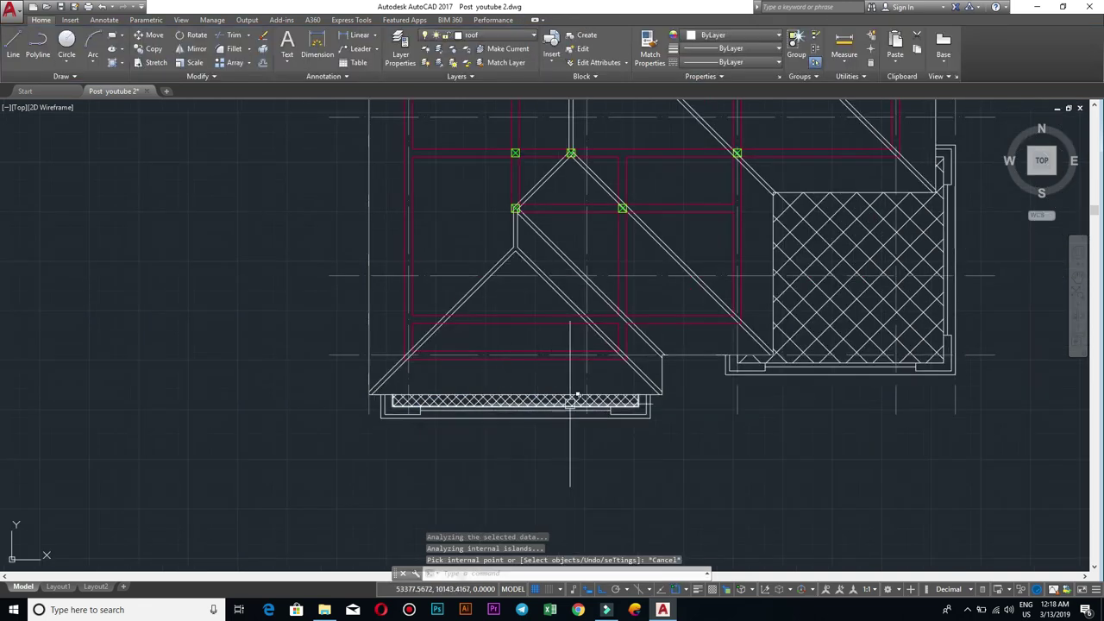
scroll(569, 401, "up", 1)
scroll(683, 436, "up", 1)
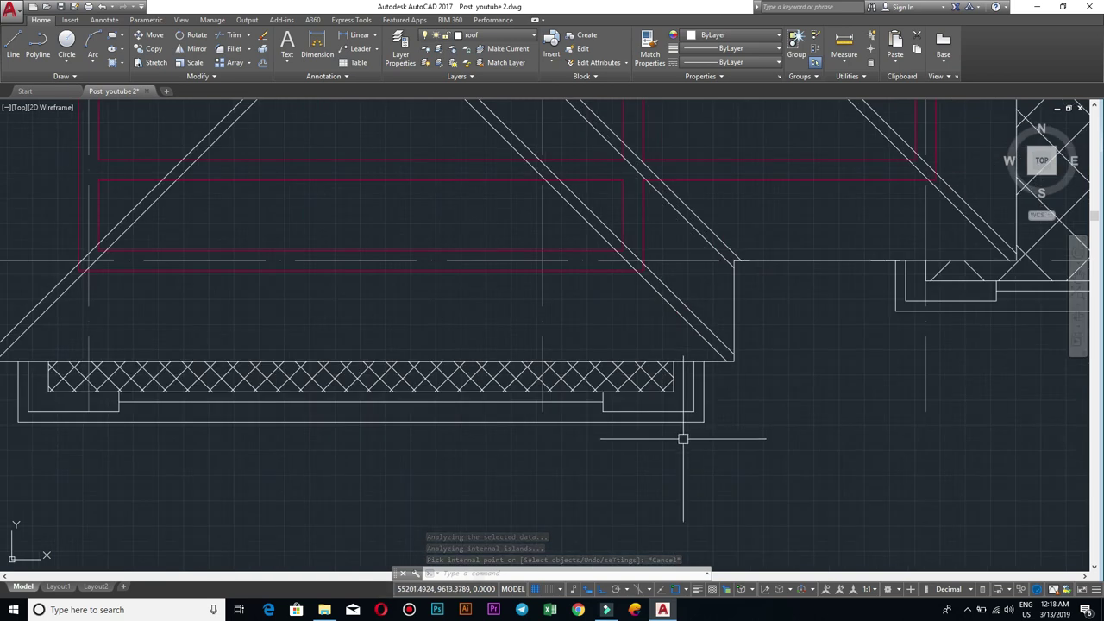
scroll(686, 436, "down", 1)
scroll(703, 416, "down", 2)
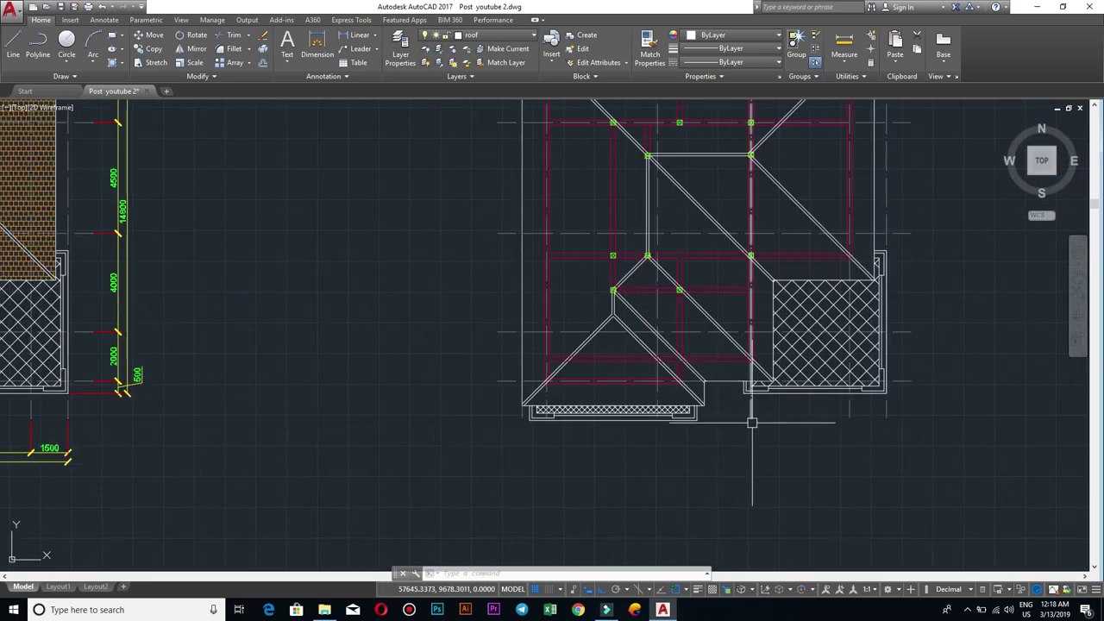
middle_click_drag(731, 210, 729, 353)
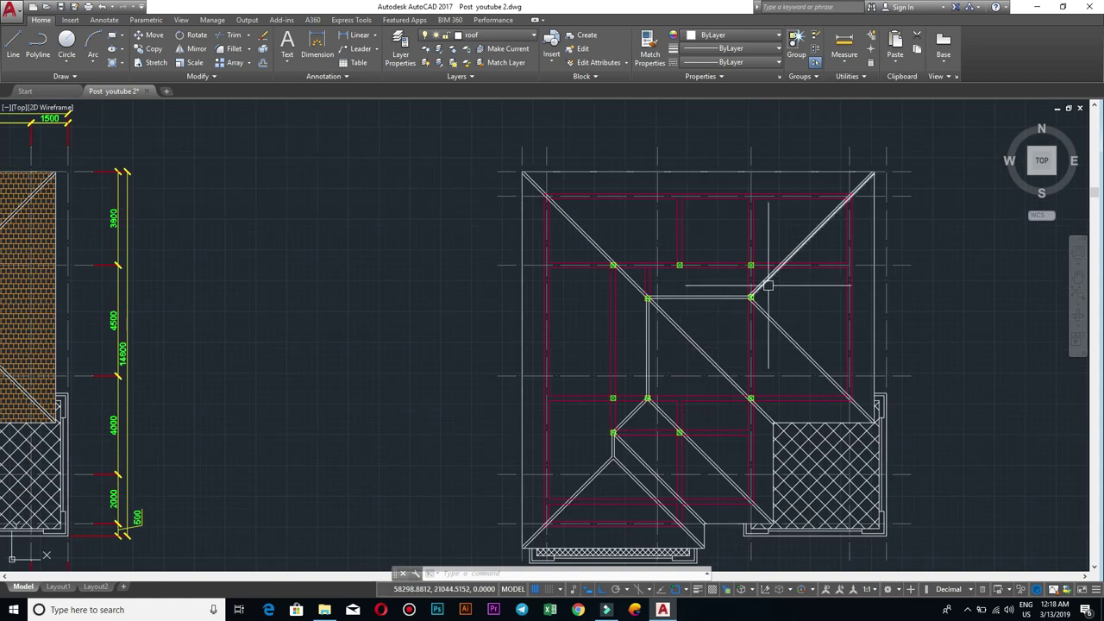
middle_click_drag(768, 284, 780, 276)
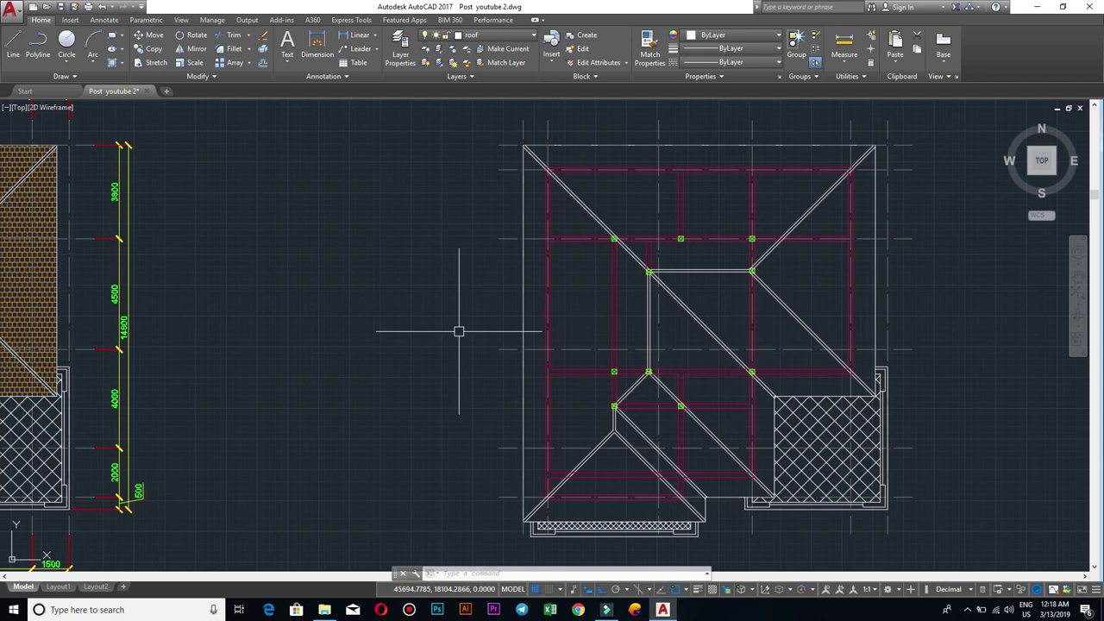
scroll(456, 328, "down", 3)
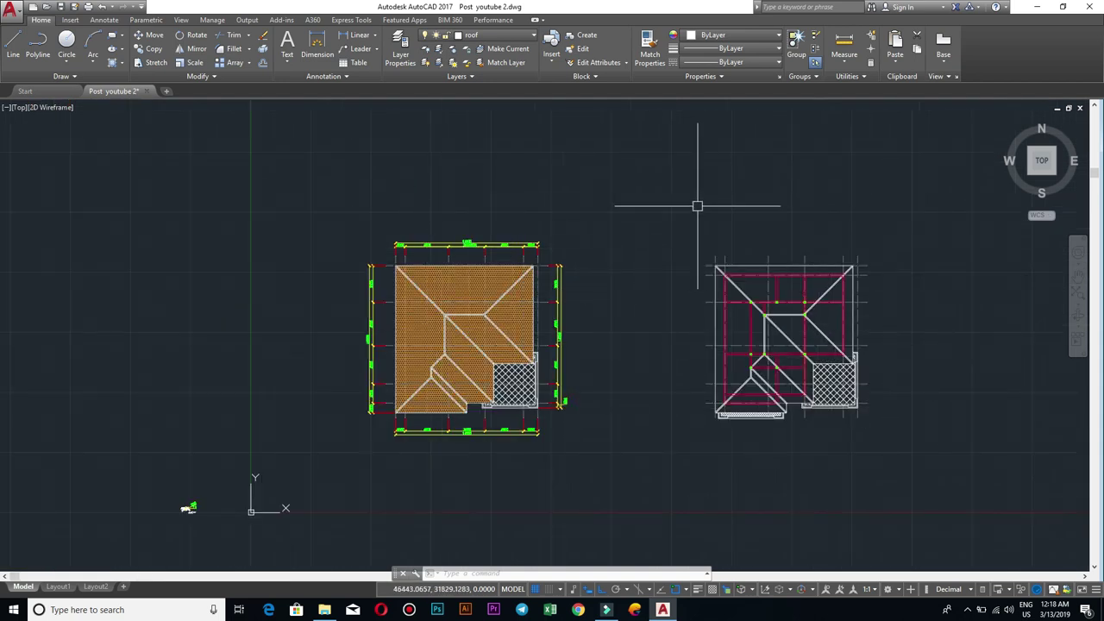
scroll(850, 291, "up", 1)
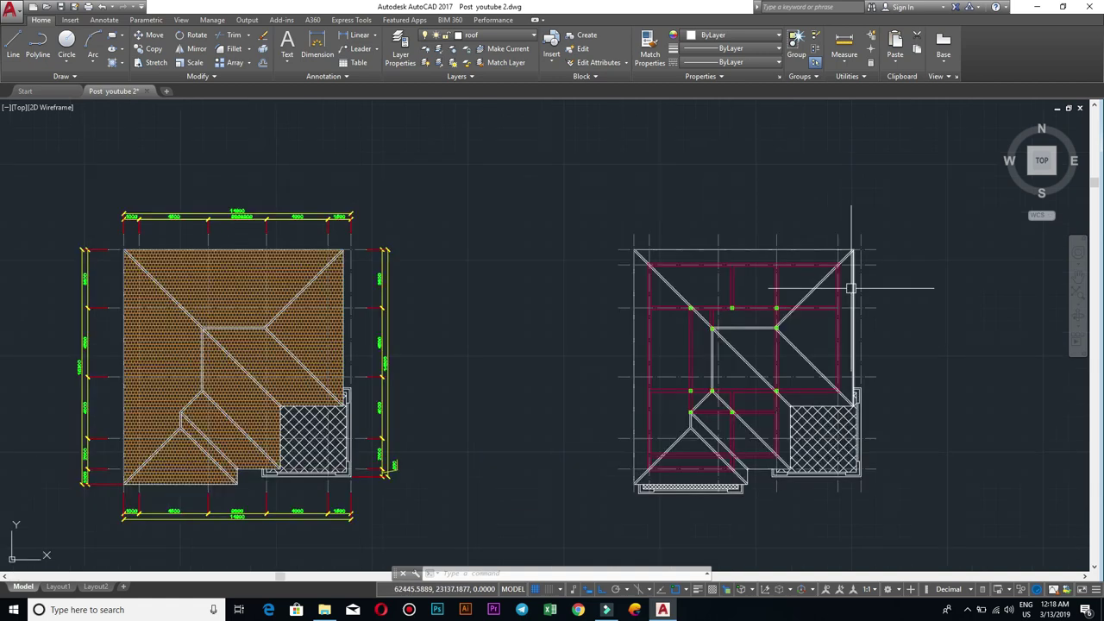
scroll(851, 287, "down", 2)
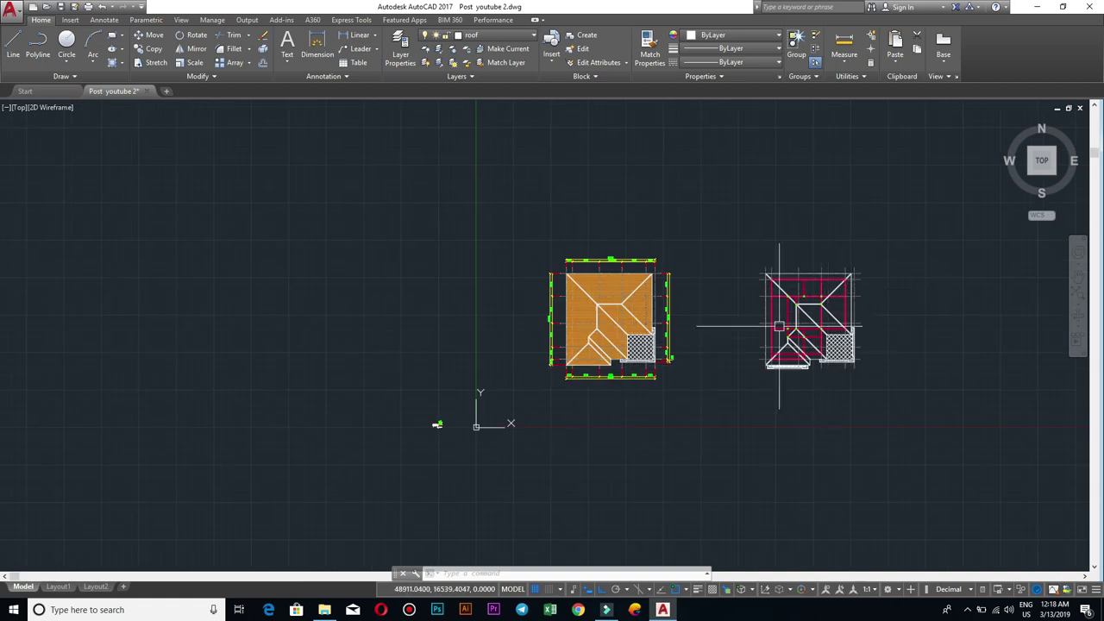
mouse_move(909, 305)
middle_mouse_down()
mouse_move(761, 328)
mouse_move(791, 284)
mouse_move(609, 318)
mouse_move(543, 399)
mouse_move(548, 419)
mouse_move(547, 374)
mouse_move(574, 310)
middle_mouse_up()
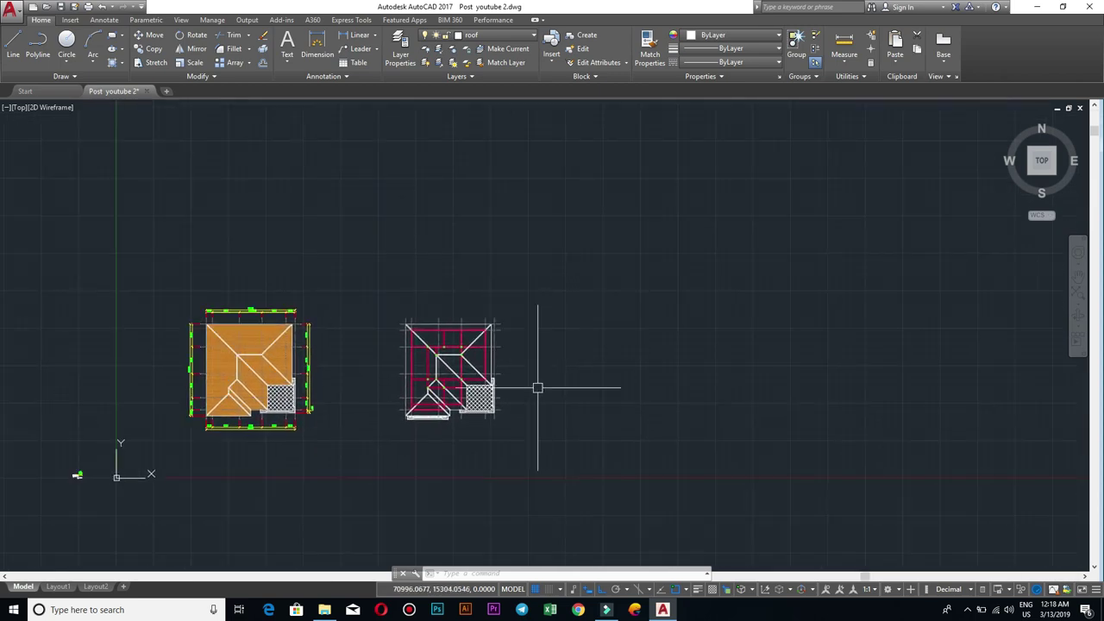
scroll(328, 382, "up", 4)
middle_click_drag(327, 382, 673, 388)
scroll(706, 345, "down", 2)
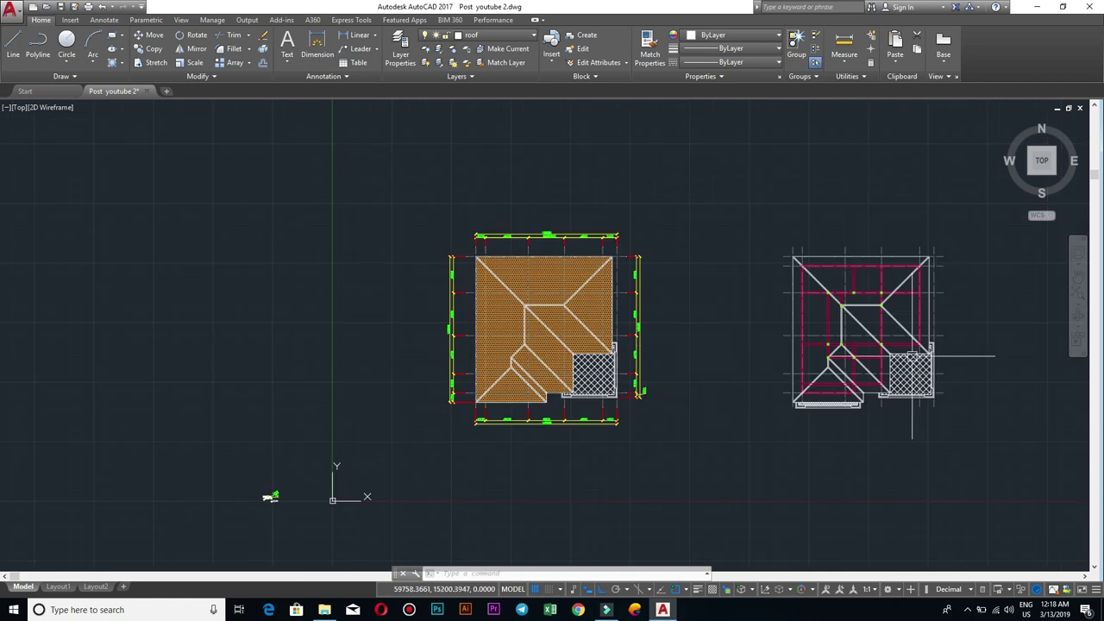
scroll(735, 324, "up", 2)
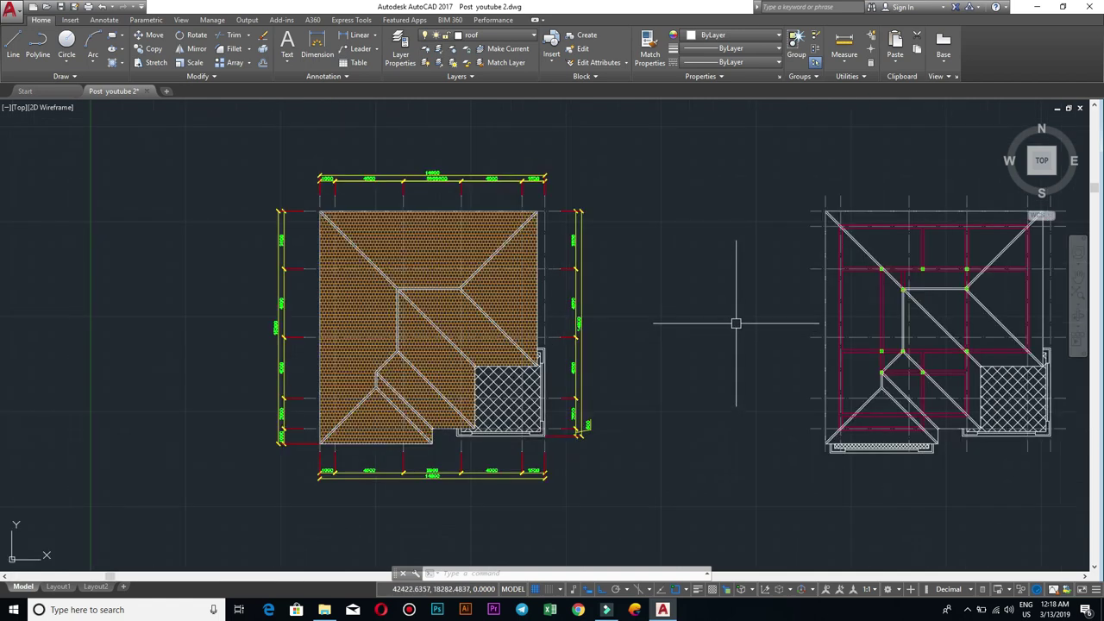
middle_click_drag(843, 307, 677, 351)
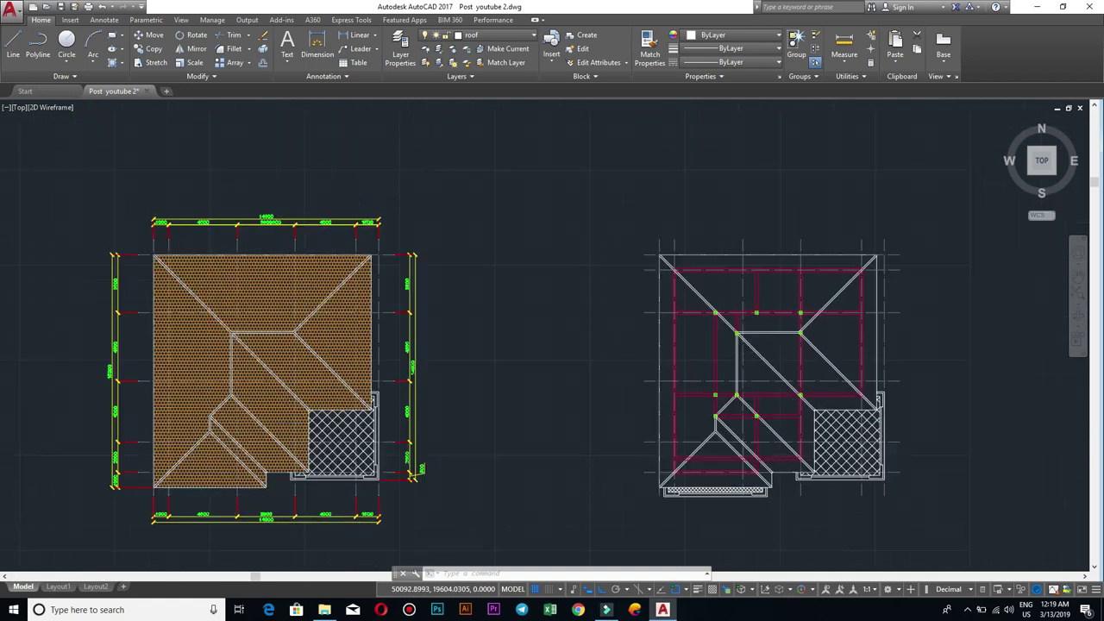
Step: Start a linear dimension from the roof corner to the vertical line, then cancel the 1003 reading
type("dli")
key("Return")
scroll(677, 243, "up", 4)
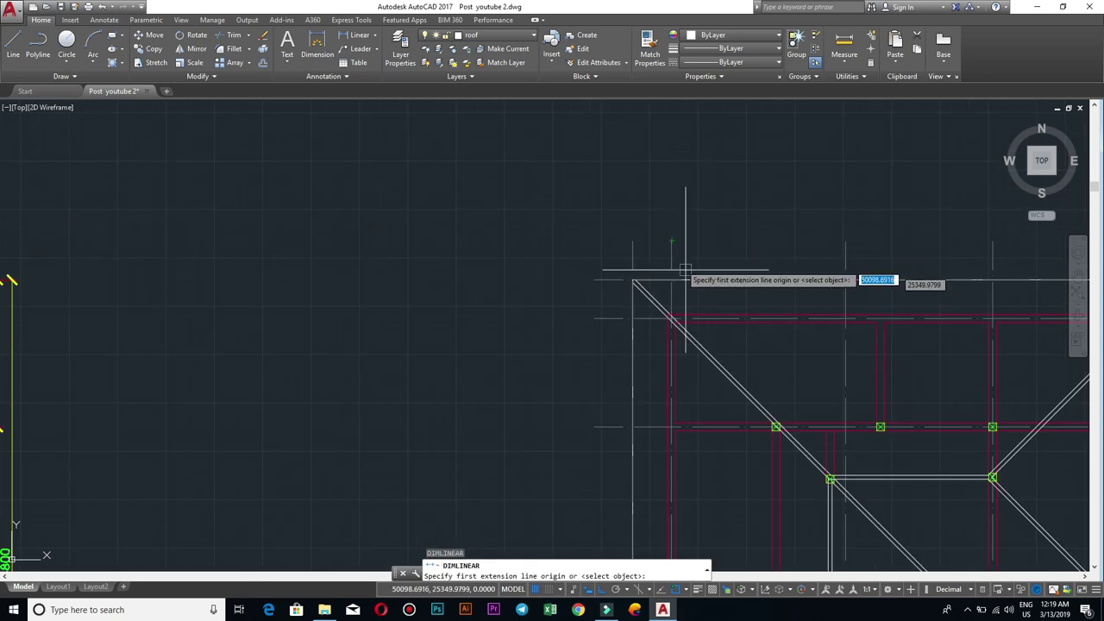
scroll(638, 254, "up", 5)
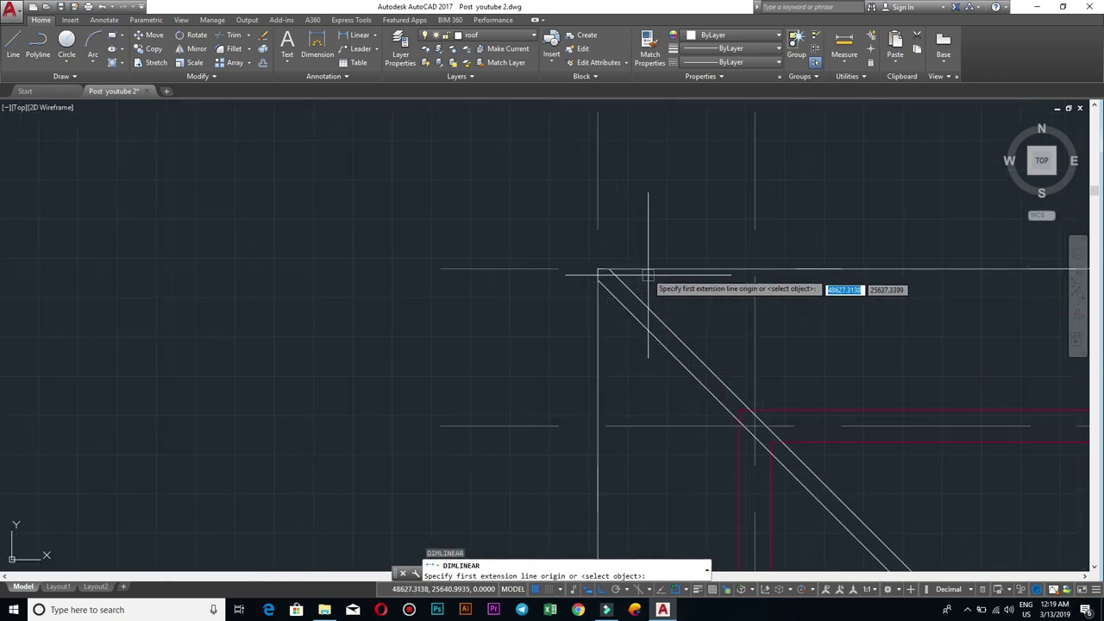
left_click(598, 269)
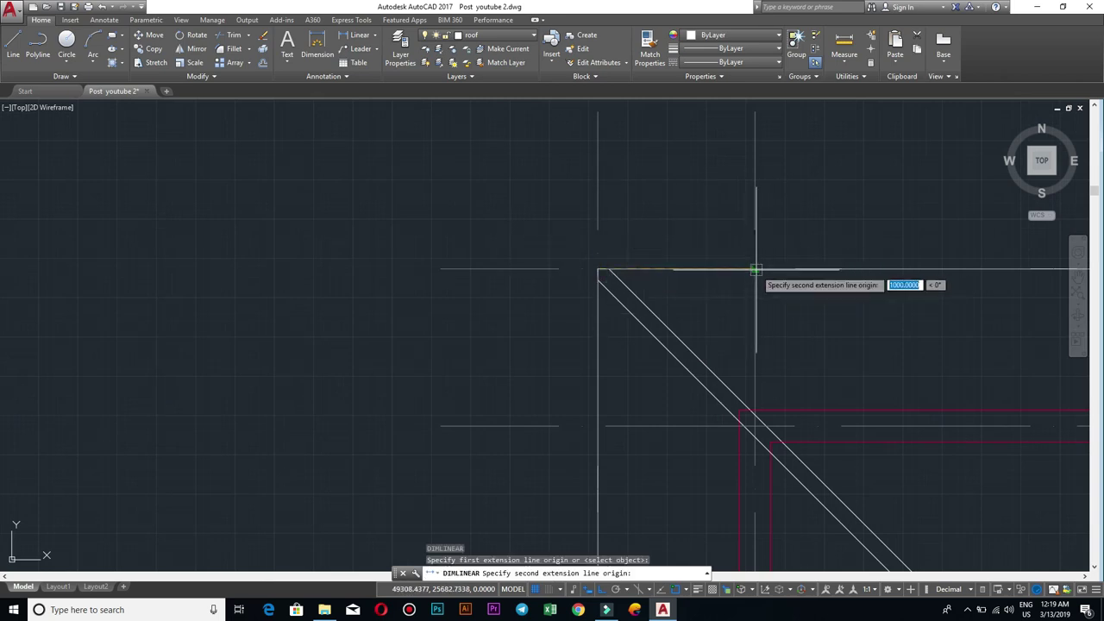
left_click(755, 269)
middle_click_drag(774, 184, 764, 334)
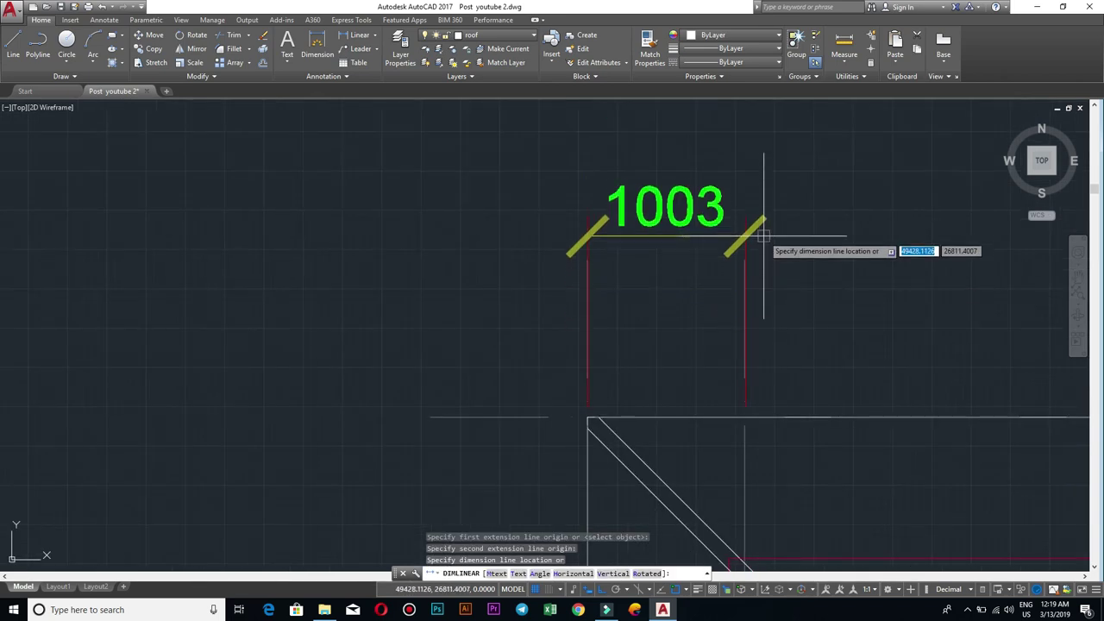
scroll(763, 228, "down", 4)
scroll(764, 233, "down", 4)
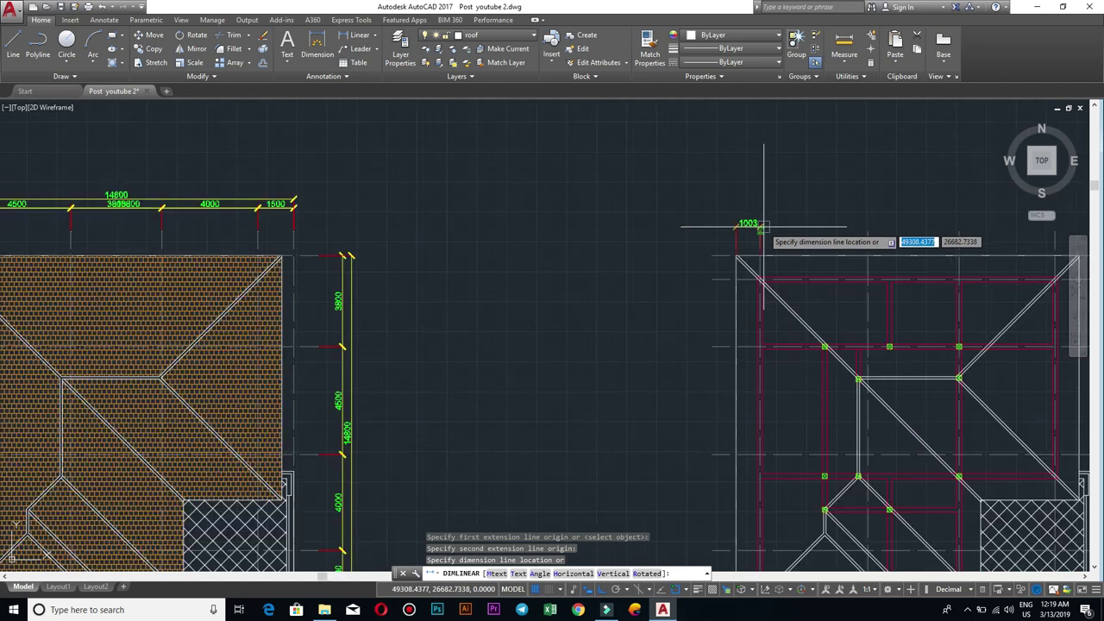
mouse_move(756, 276)
middle_mouse_down()
mouse_move(934, 234)
mouse_move(697, 257)
middle_mouse_up()
scroll(727, 231, "up", 5)
scroll(396, 230, "up", 3)
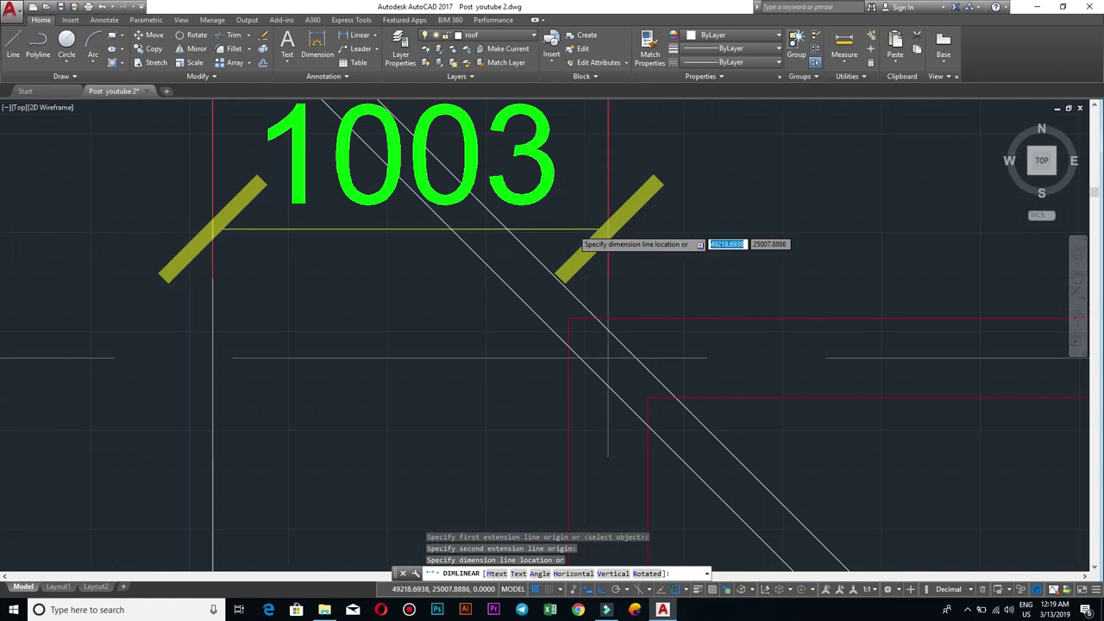
key("Escape")
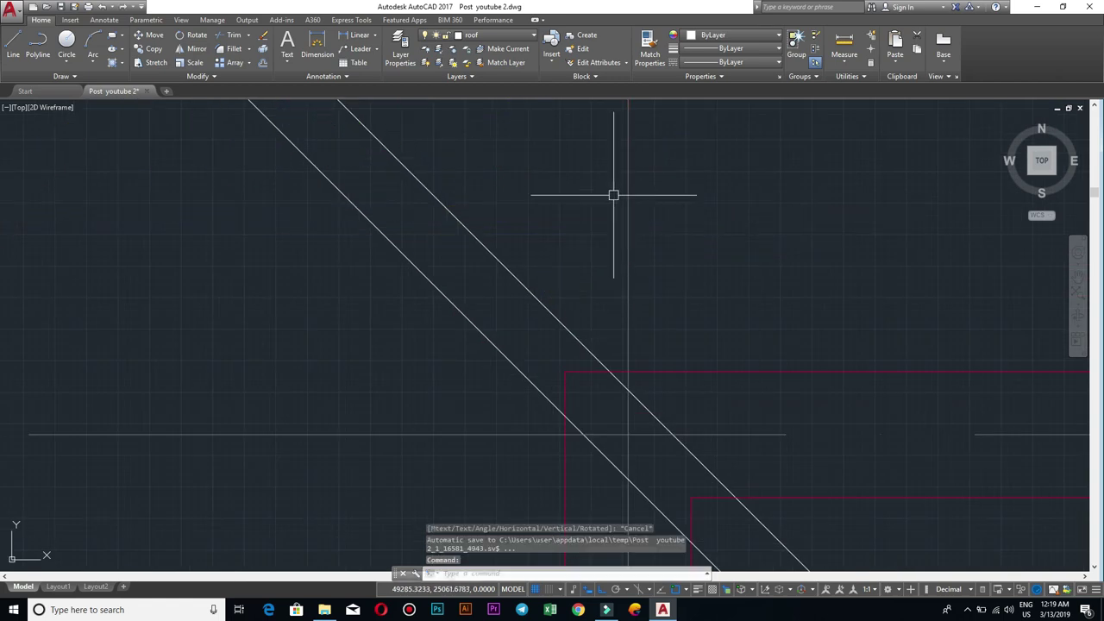
Step: Dimension from the roof corner to the diagonal/frame intersection, placing the 1000 dimension above
type("li")
key("Return")
scroll(601, 242, "down", 3)
scroll(732, 296, "down", 3)
scroll(716, 306, "up", 2)
scroll(656, 310, "up", 4)
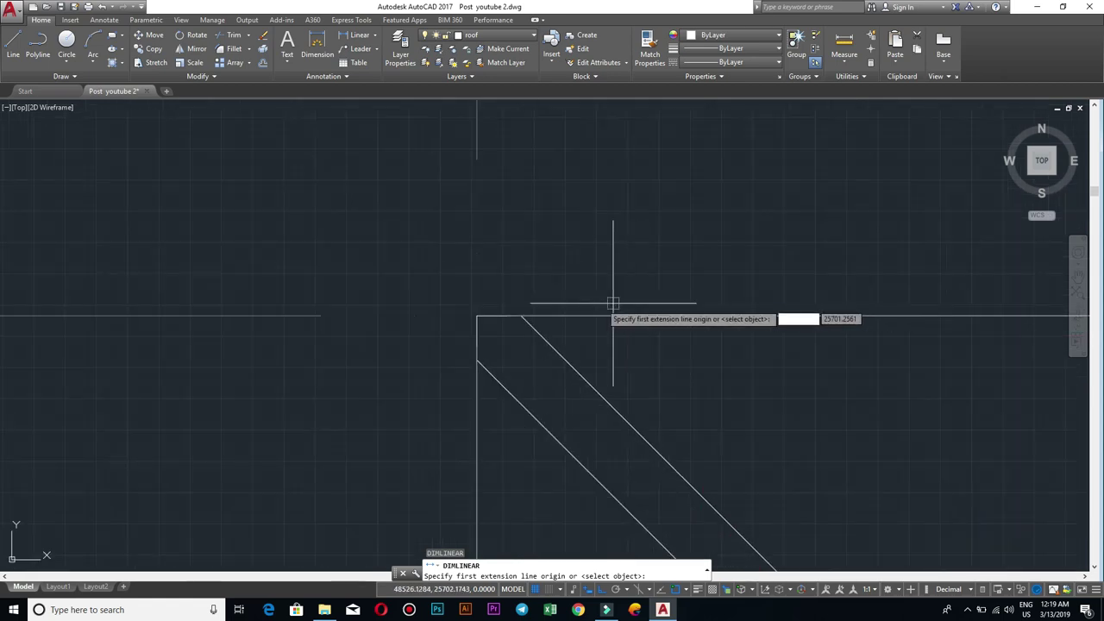
left_click(477, 316)
scroll(728, 313, "down", 2)
scroll(690, 308, "up", 2)
scroll(715, 374, "down", 3)
scroll(677, 424, "up", 3)
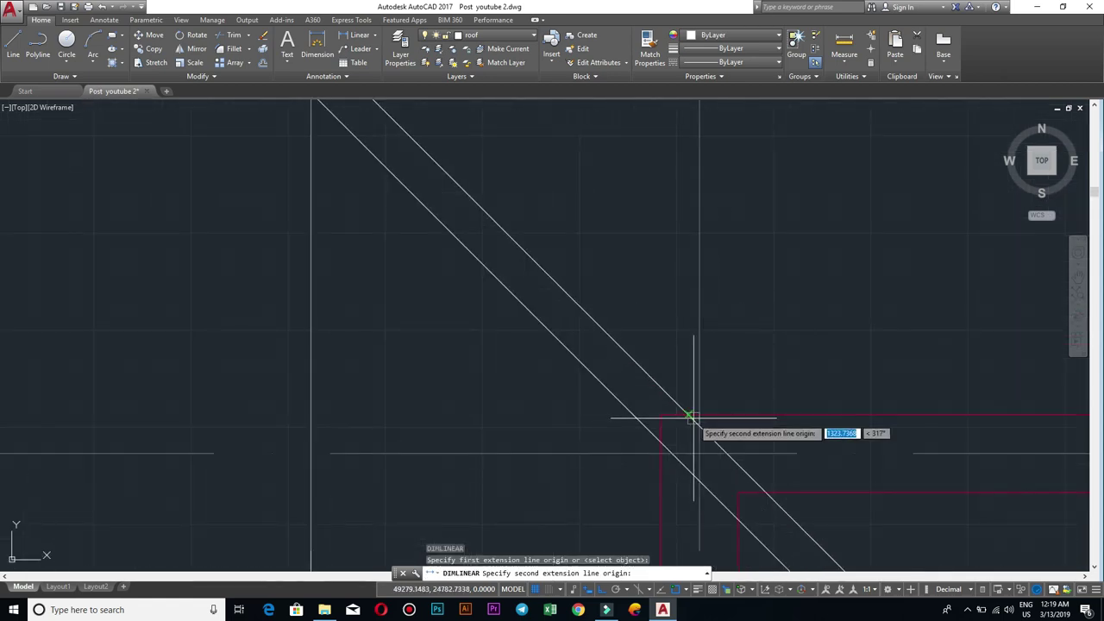
left_click(699, 417)
scroll(699, 416, "down", 4)
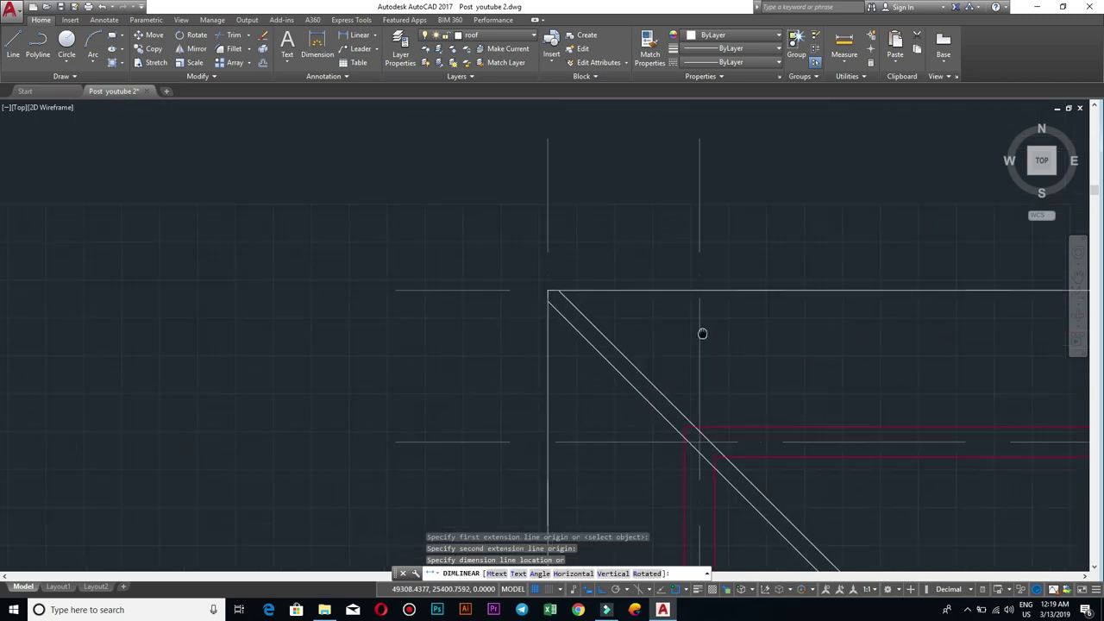
scroll(714, 181, "up", 2)
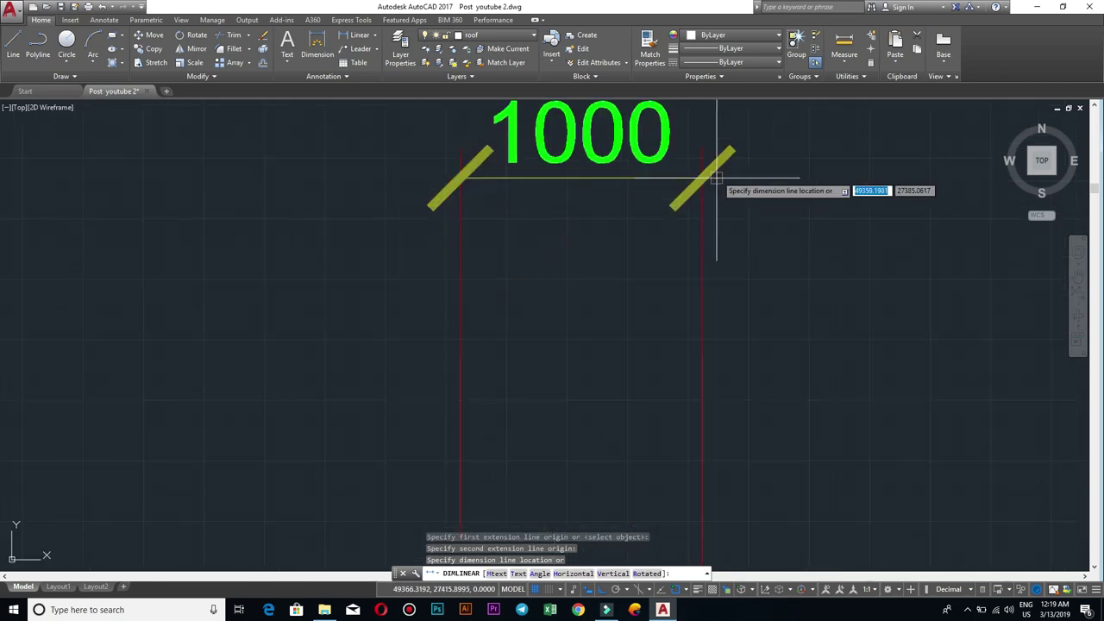
scroll(706, 415, "down", 2)
scroll(712, 259, "down", 3)
scroll(711, 306, "down", 2)
scroll(711, 307, "up", 3)
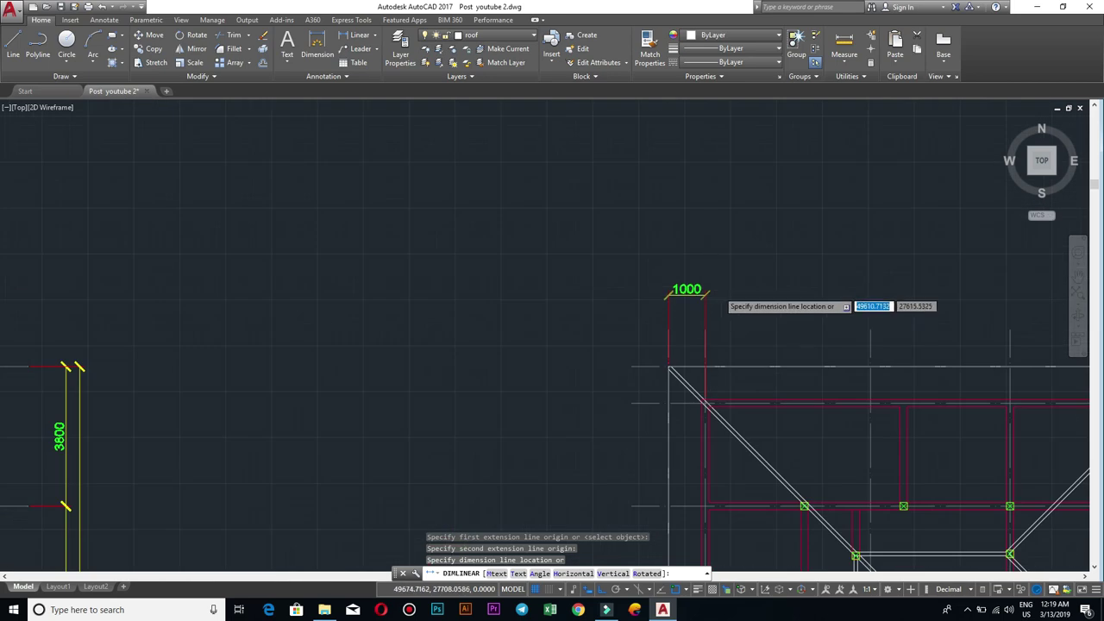
scroll(709, 298, "up", 2)
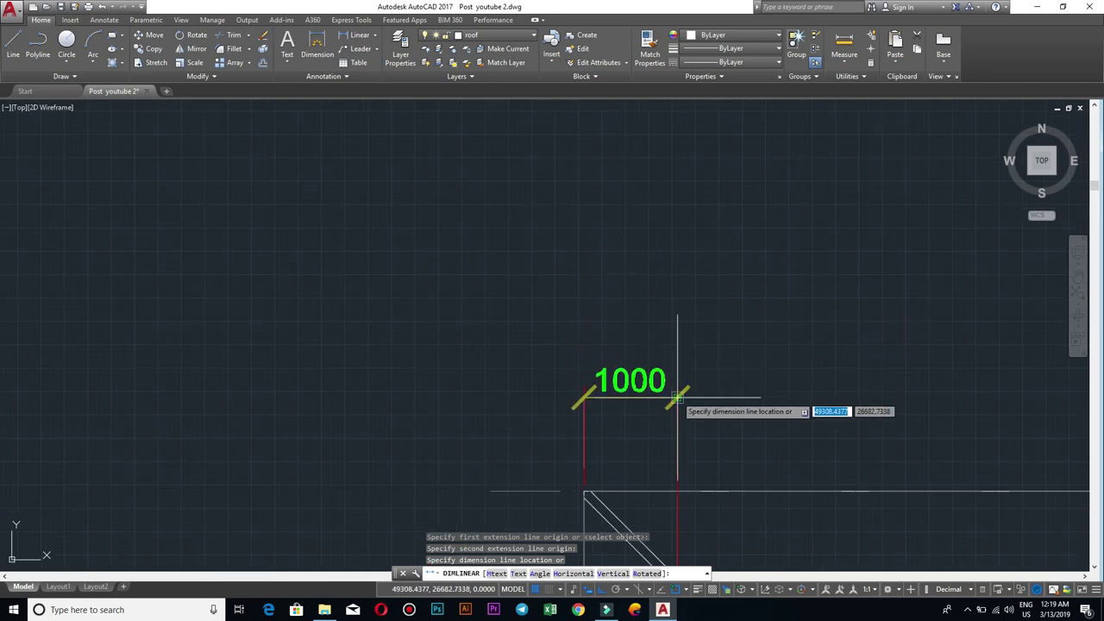
left_click(677, 397)
scroll(703, 336, "down", 3)
scroll(707, 328, "down", 2)
scroll(707, 278, "up", 5)
scroll(741, 302, "up", 3)
Step: Move the 1000 dimension's lower extension-line endpoint up from the framing corner onto the roof's top edge
left_click(784, 345)
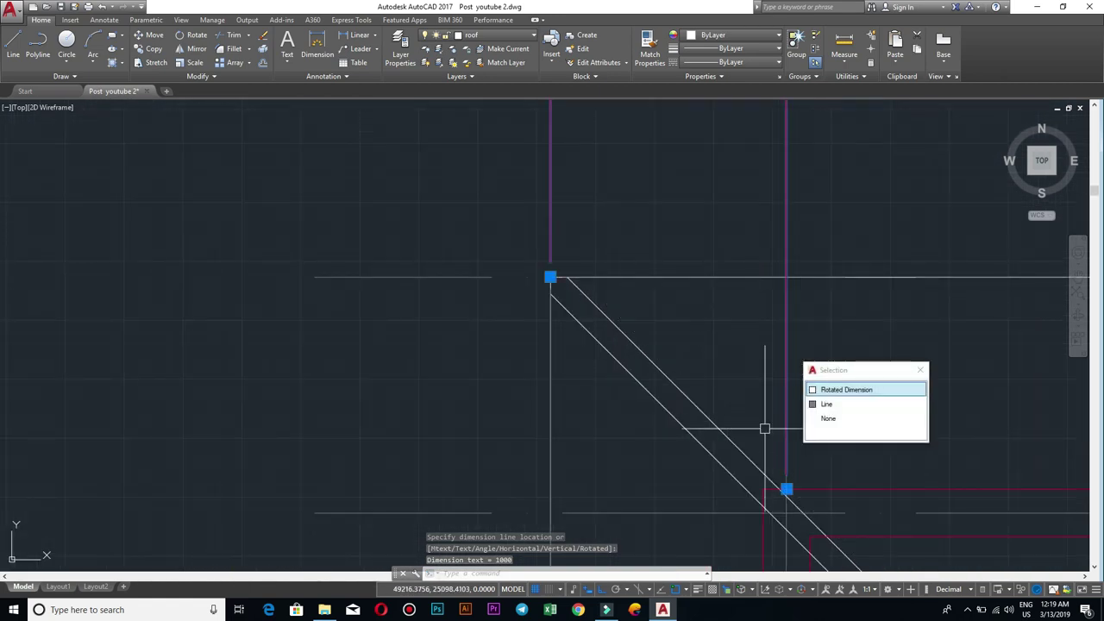
left_click(786, 489)
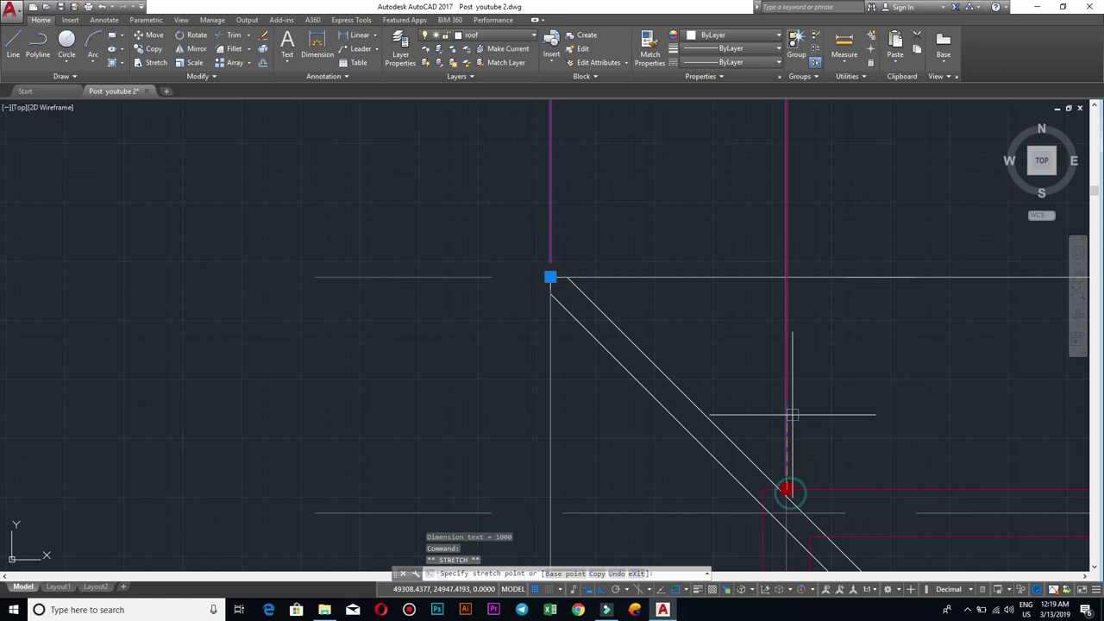
left_click(787, 278)
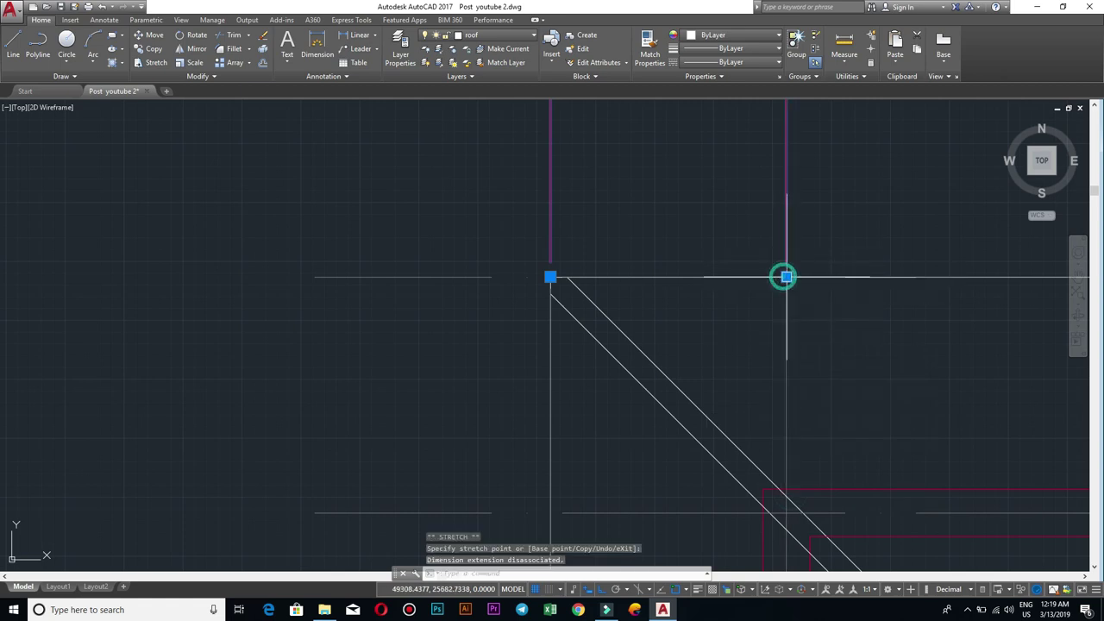
scroll(815, 248, "down", 4)
key("Escape")
Step: Pan and zoom the view over to the left roof plan
scroll(831, 225, "down", 2)
scroll(830, 225, "down", 2)
middle_click_drag(830, 225, 733, 316)
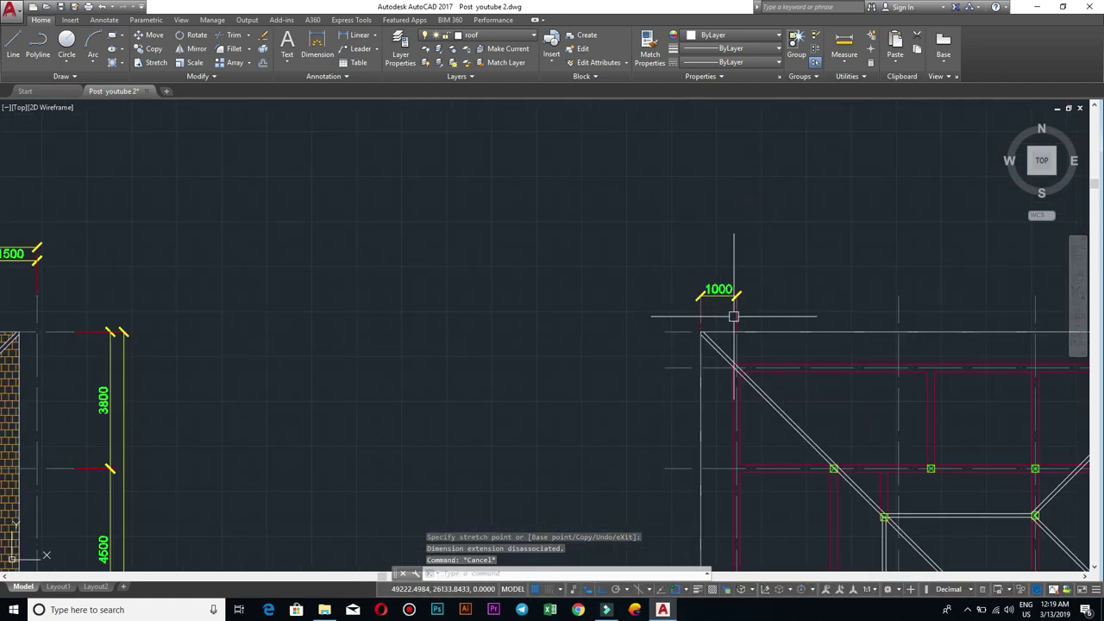
middle_click_drag(476, 361, 981, 254)
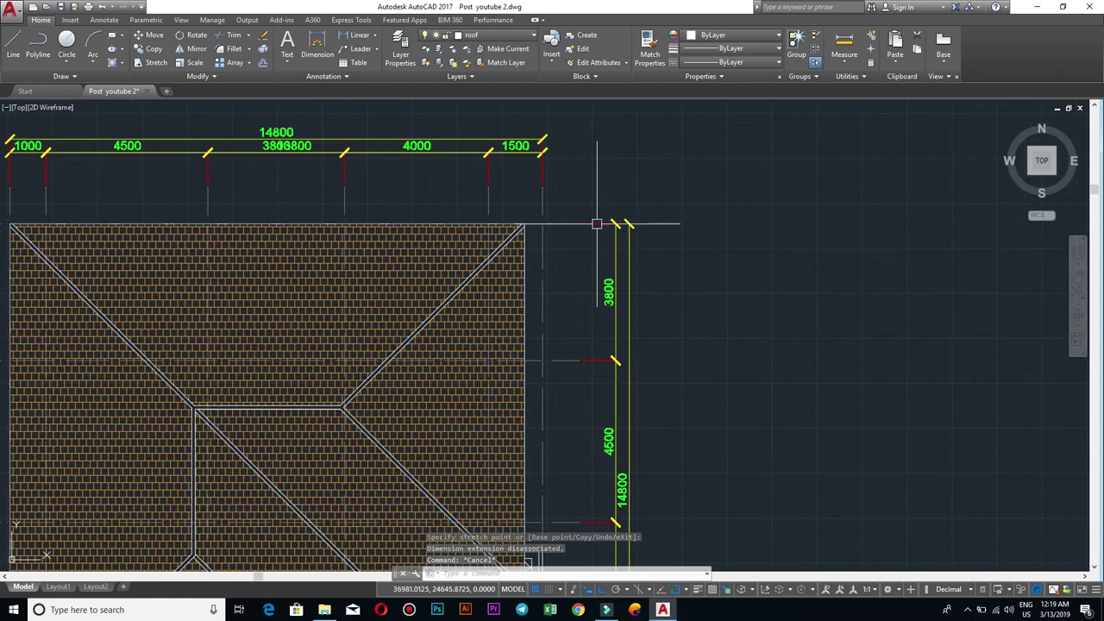
scroll(653, 218, "down", 3)
scroll(536, 245, "up", 3)
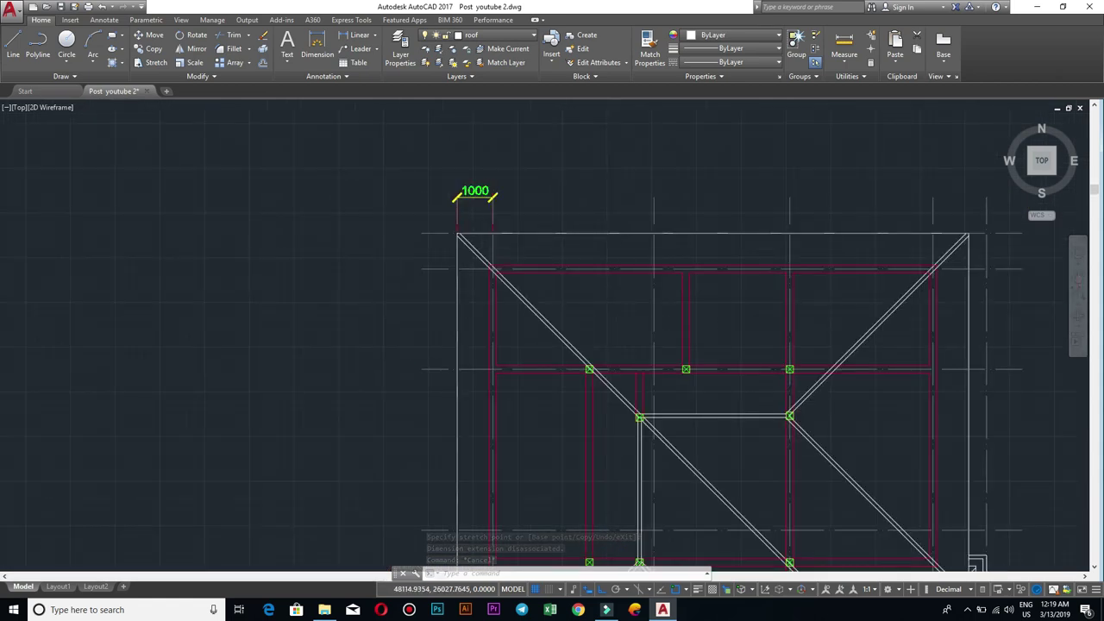
scroll(457, 213, "up", 5)
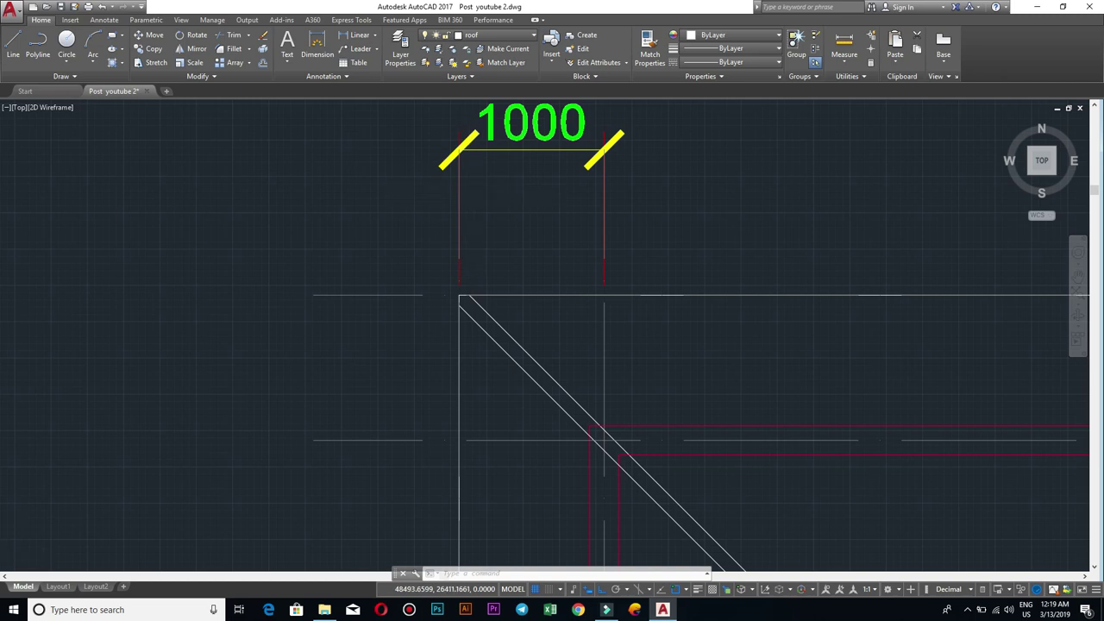
scroll(544, 340, "down", 2)
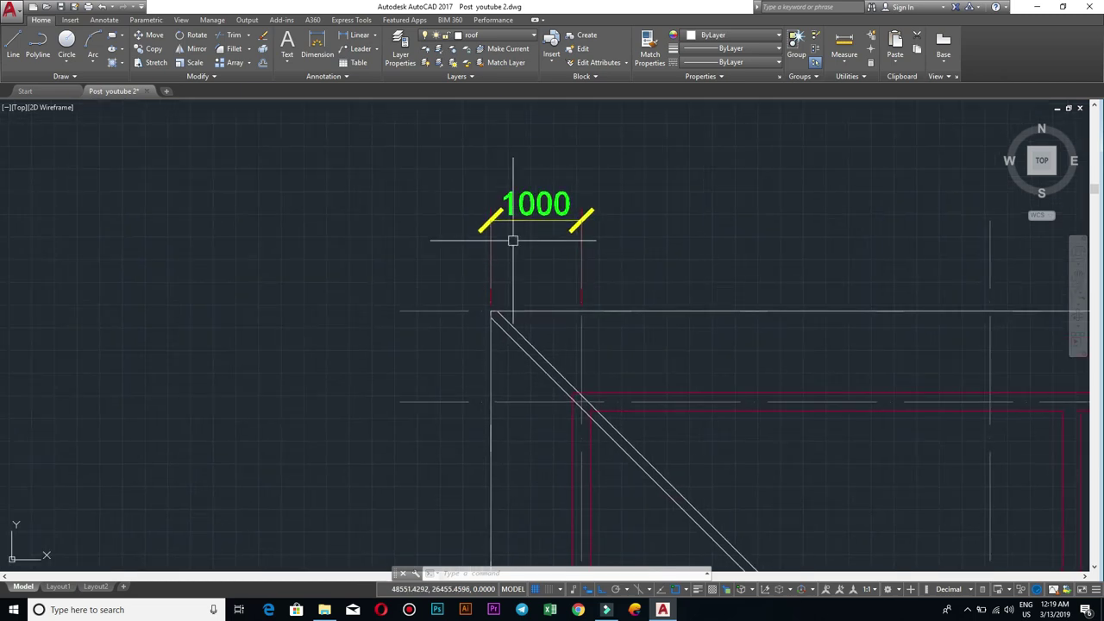
scroll(582, 233, "up", 2)
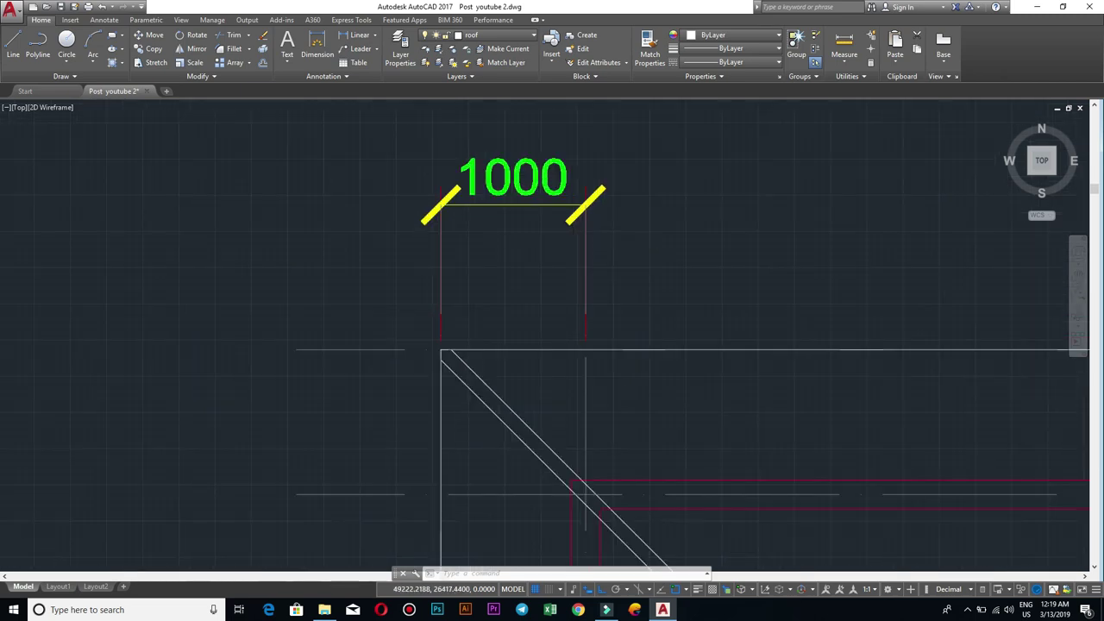
scroll(581, 238, "down", 4)
scroll(581, 232, "up", 3)
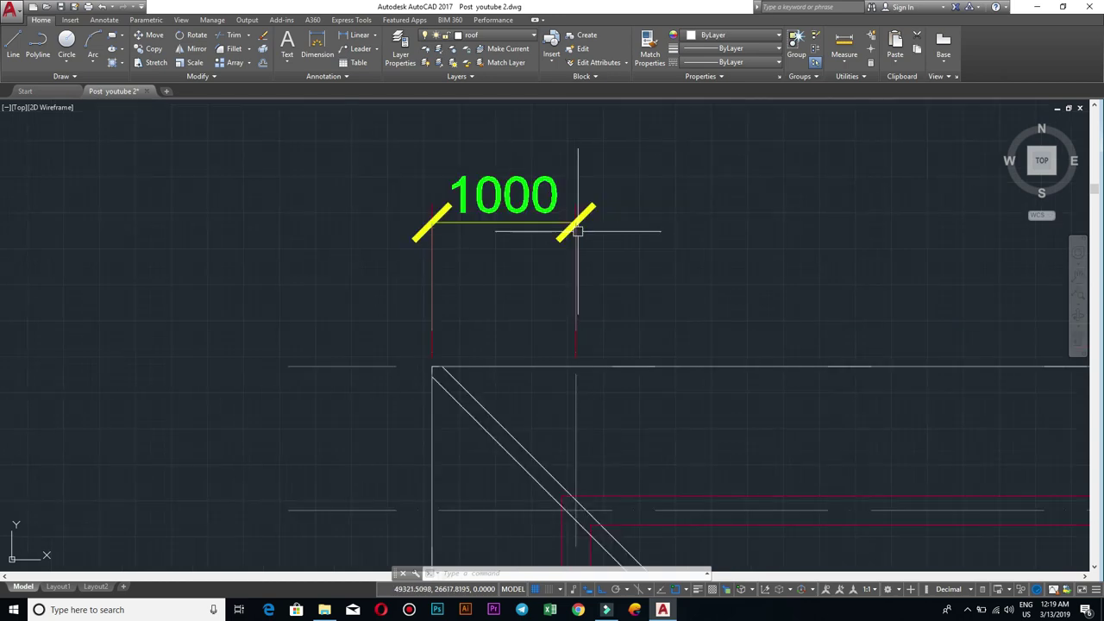
scroll(660, 244, "down", 3)
scroll(659, 247, "down", 2)
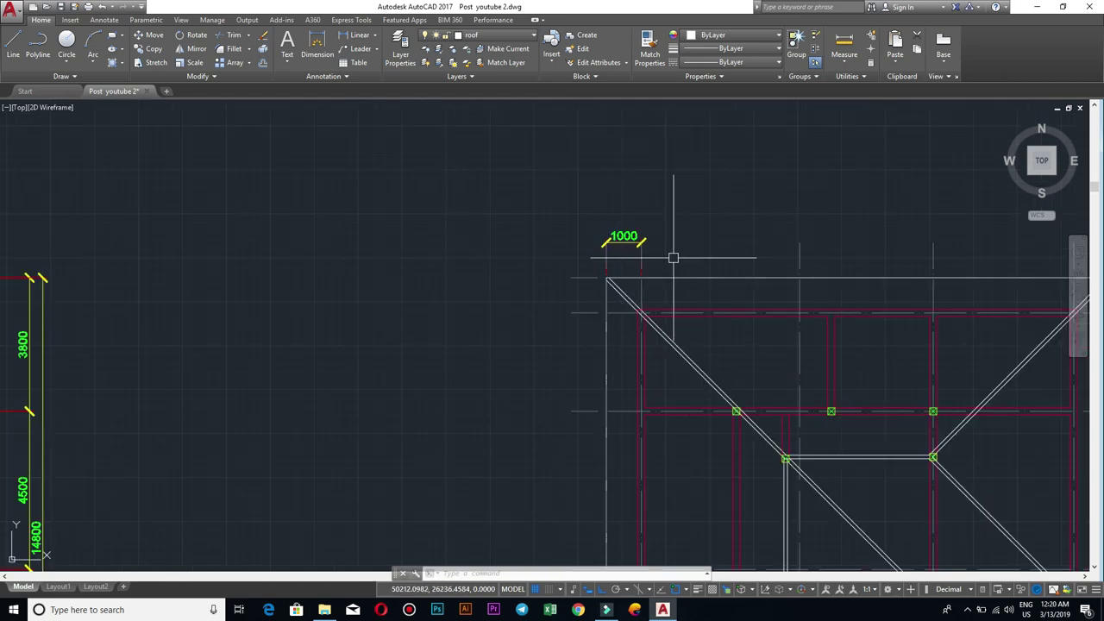
scroll(640, 252, "up", 4)
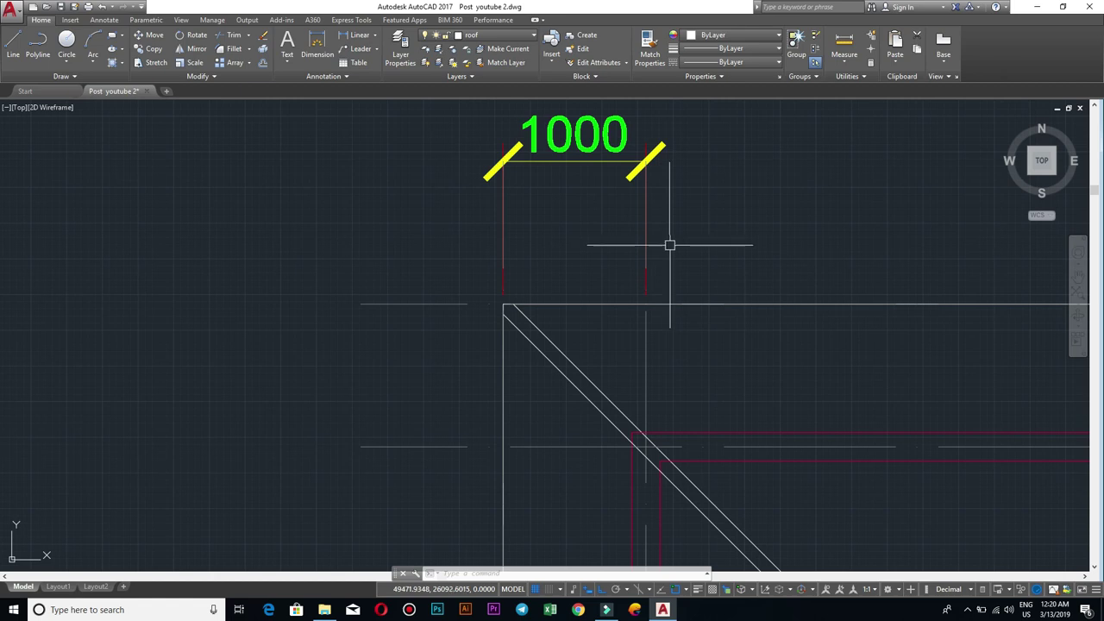
scroll(711, 246, "down", 3)
scroll(785, 254, "up", 1)
scroll(673, 268, "up", 1)
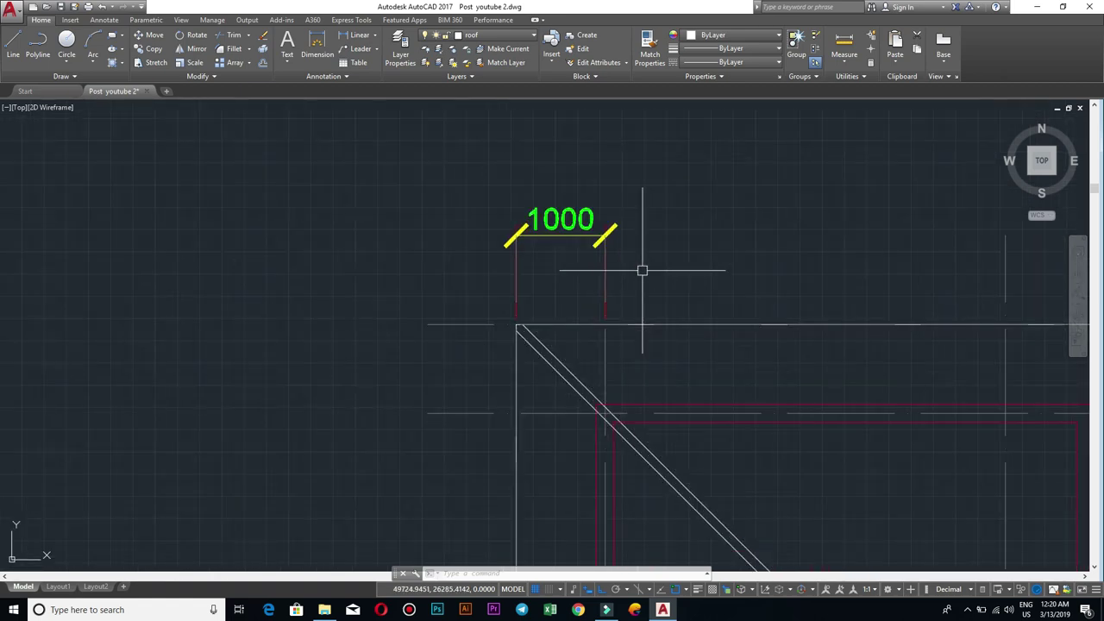
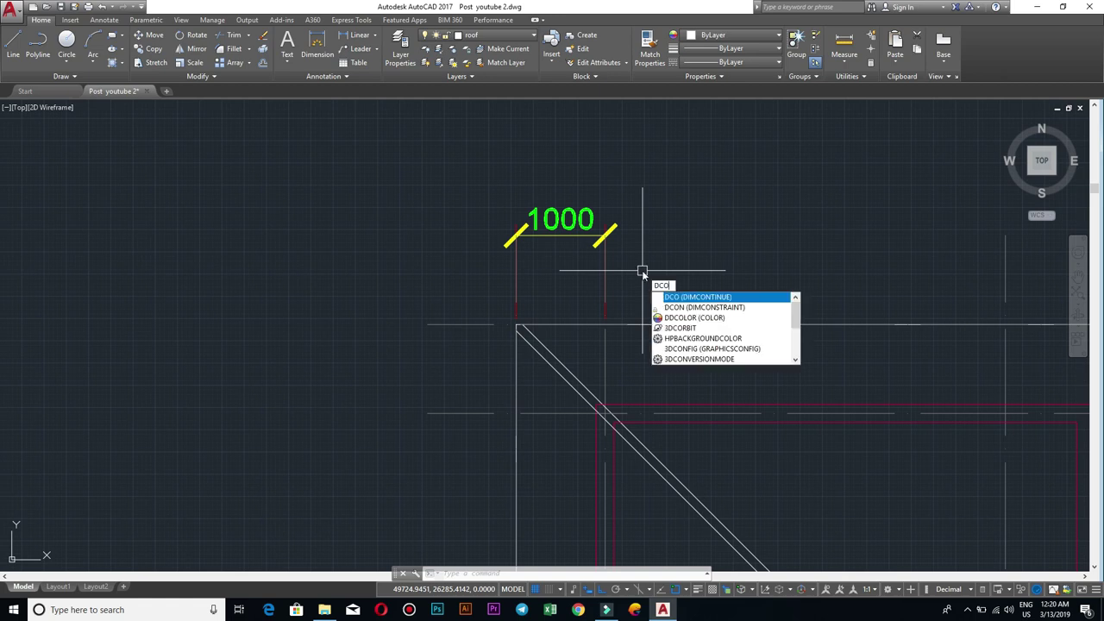
Step: Continue the top chain from the 1000 dimension with 4500, 3800 and 4000 at successive gridlines
key("Return")
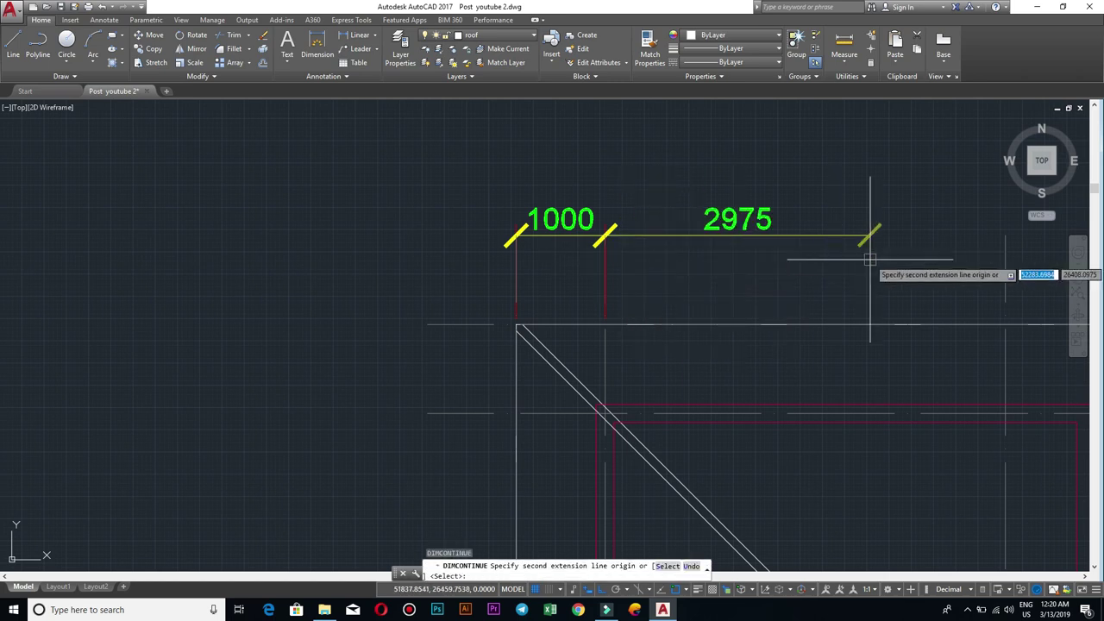
middle_click_drag(933, 271, 756, 287)
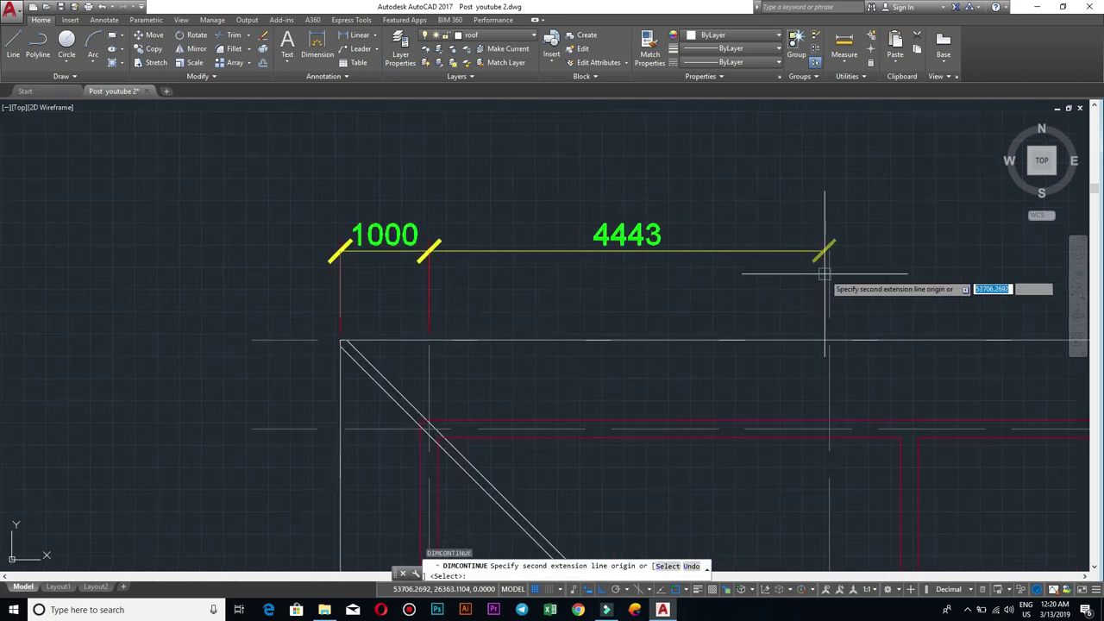
left_click(829, 339)
middle_click_drag(934, 336, 465, 308)
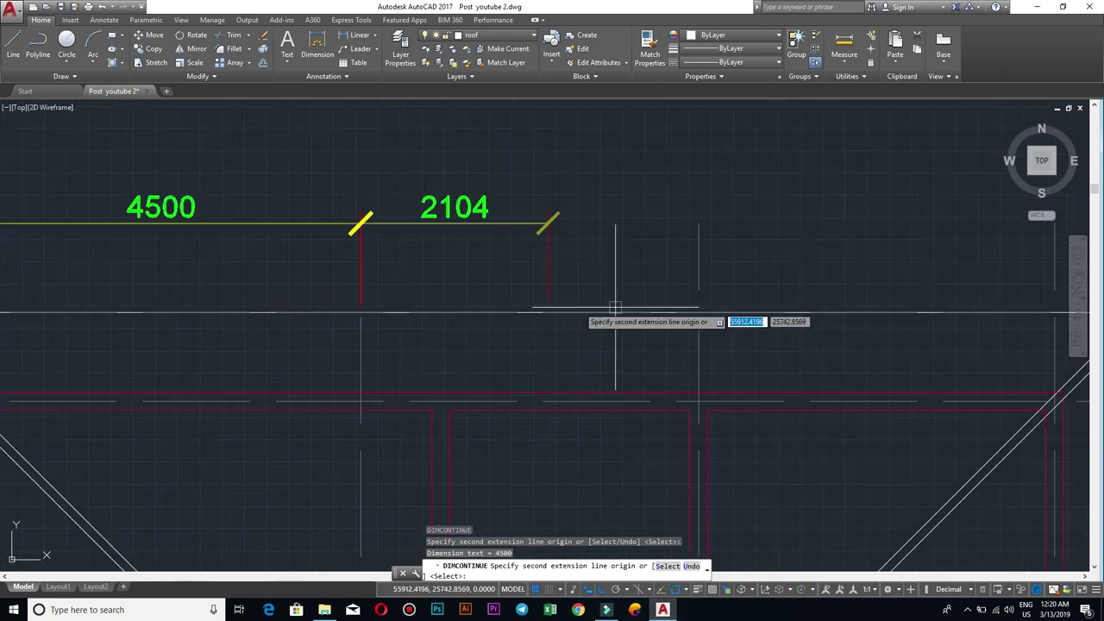
left_click(699, 311)
middle_click_drag(1043, 312, 696, 305)
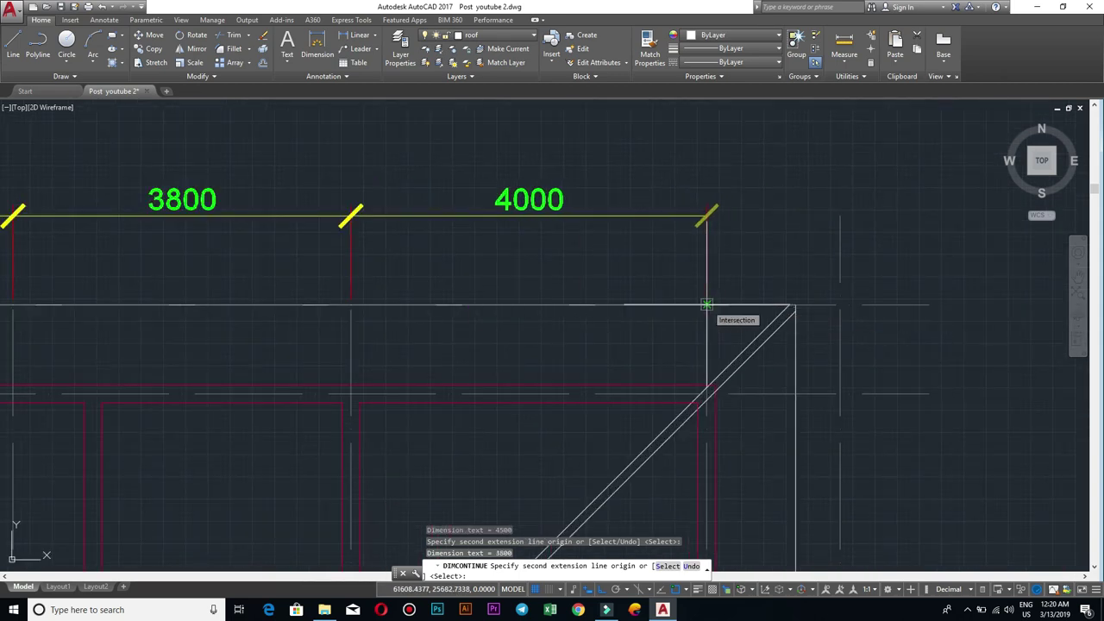
left_click(706, 304)
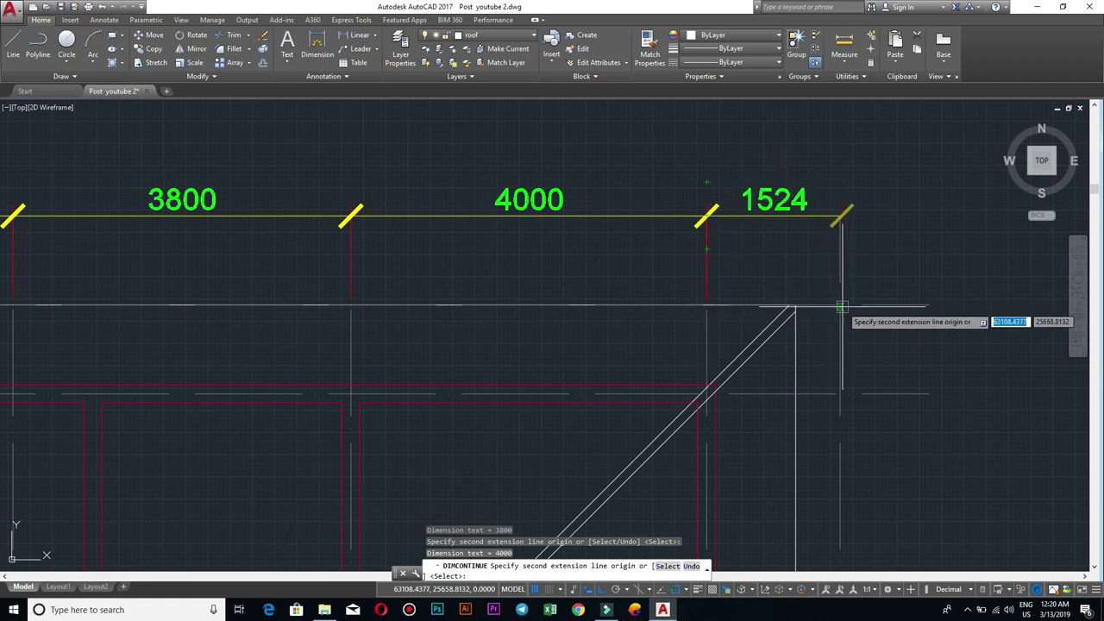
Step: Add the final 1500 dimension at the roof's right edge and end the chain
scroll(841, 306, "up", 4)
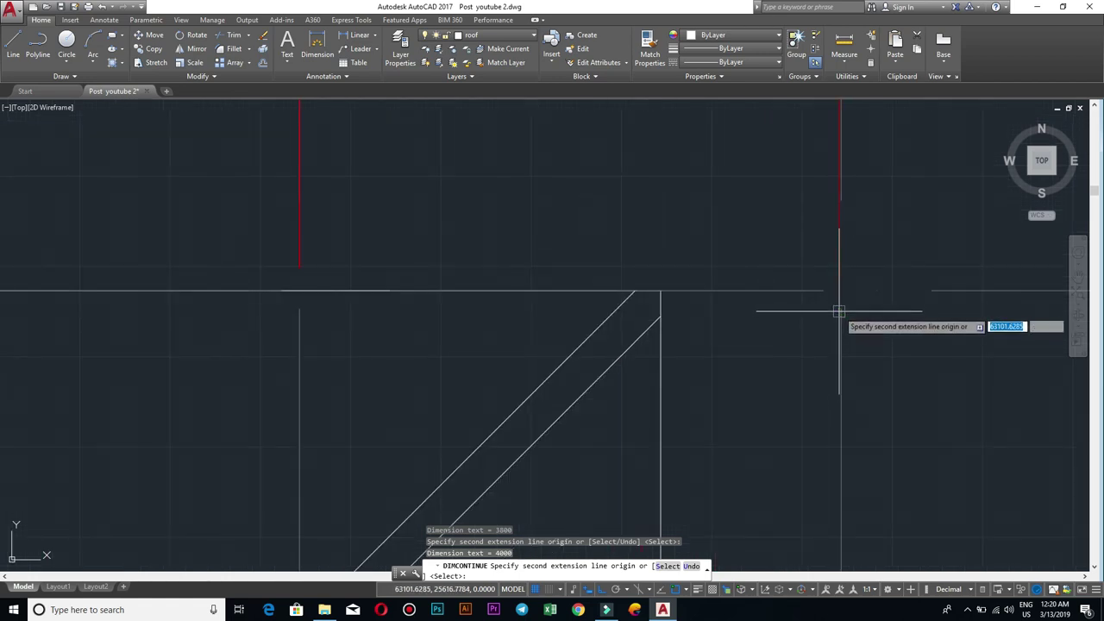
scroll(839, 311, "down", 3)
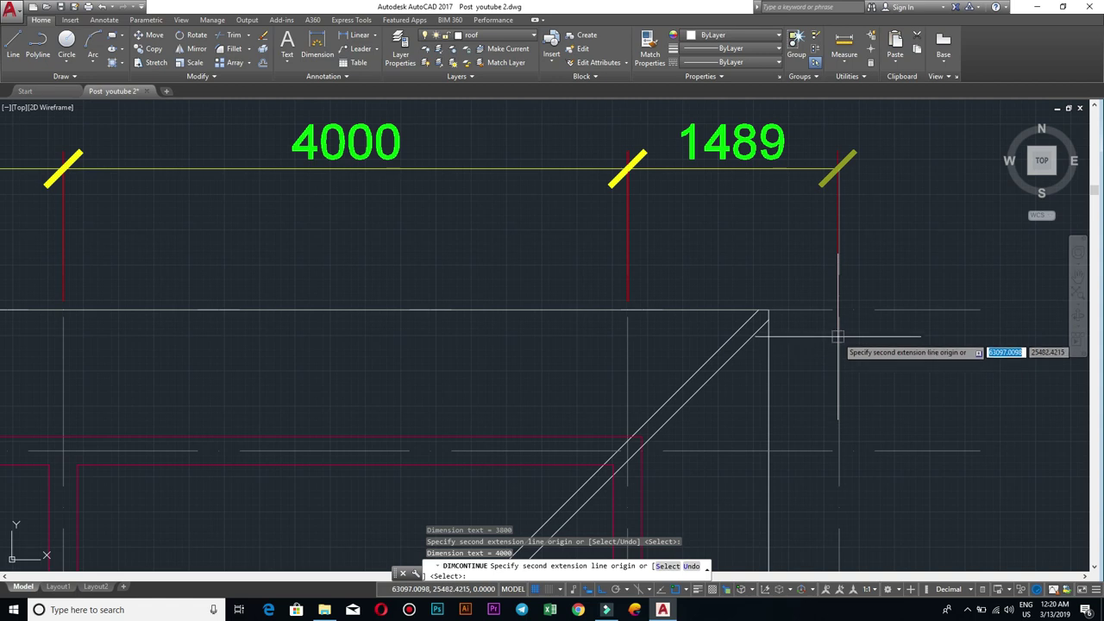
scroll(843, 450, "down", 5)
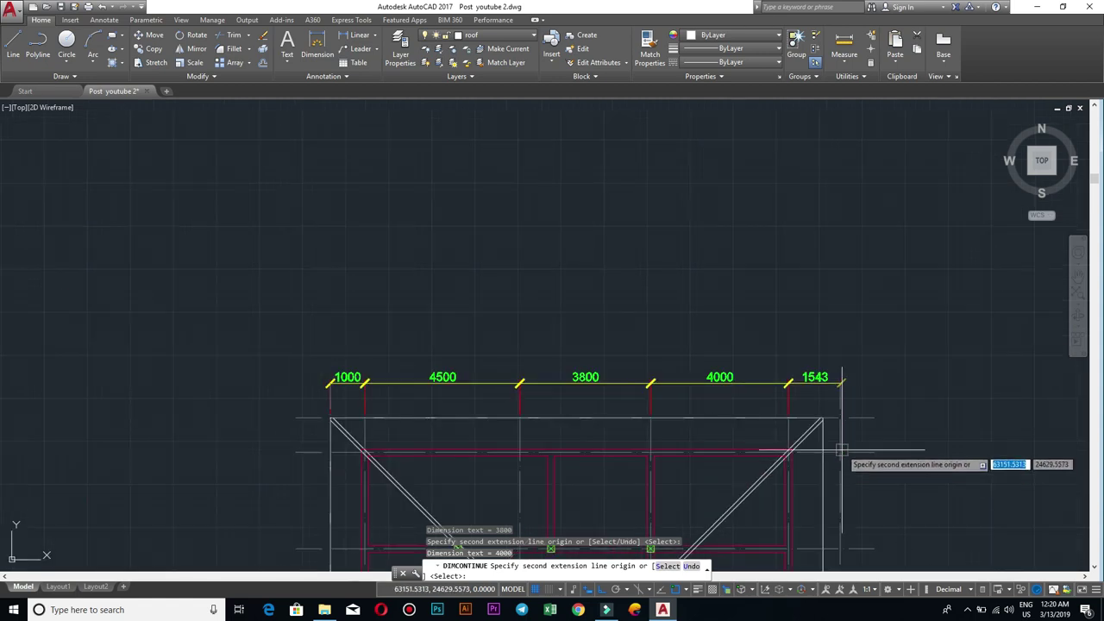
scroll(841, 450, "up", 5)
type("00")
key("Return")
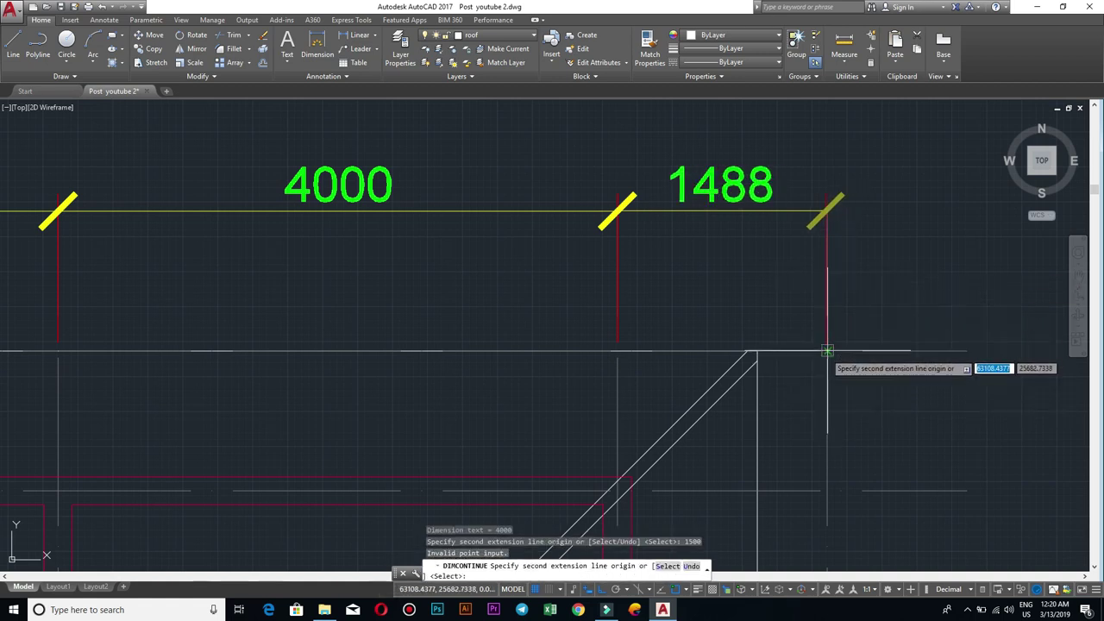
scroll(826, 353, "up", 5)
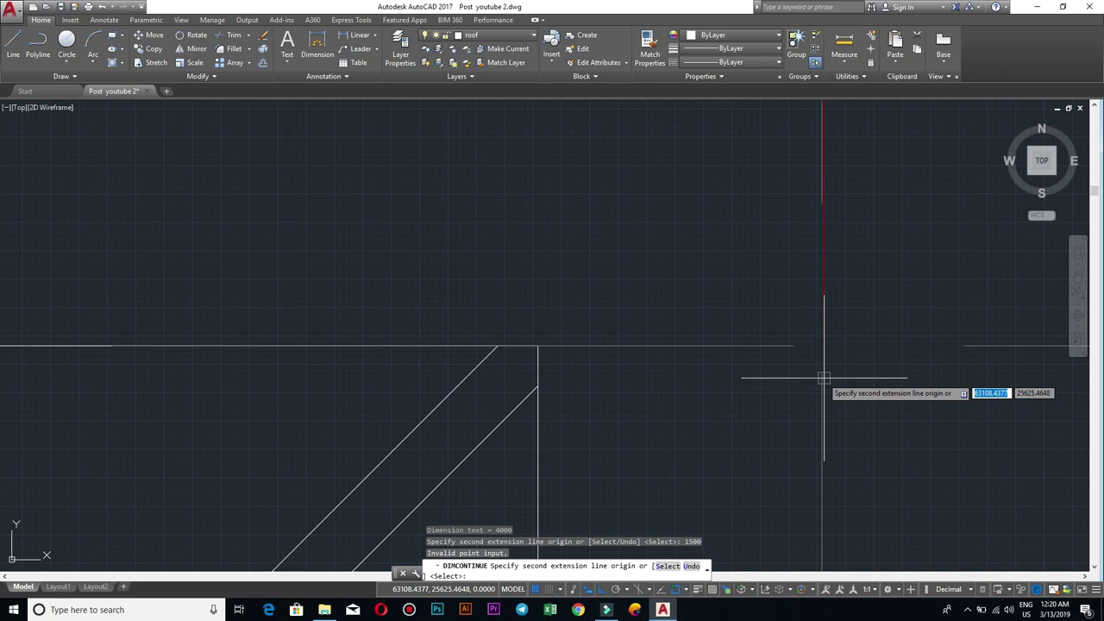
left_click(821, 376)
scroll(821, 259, "down", 5)
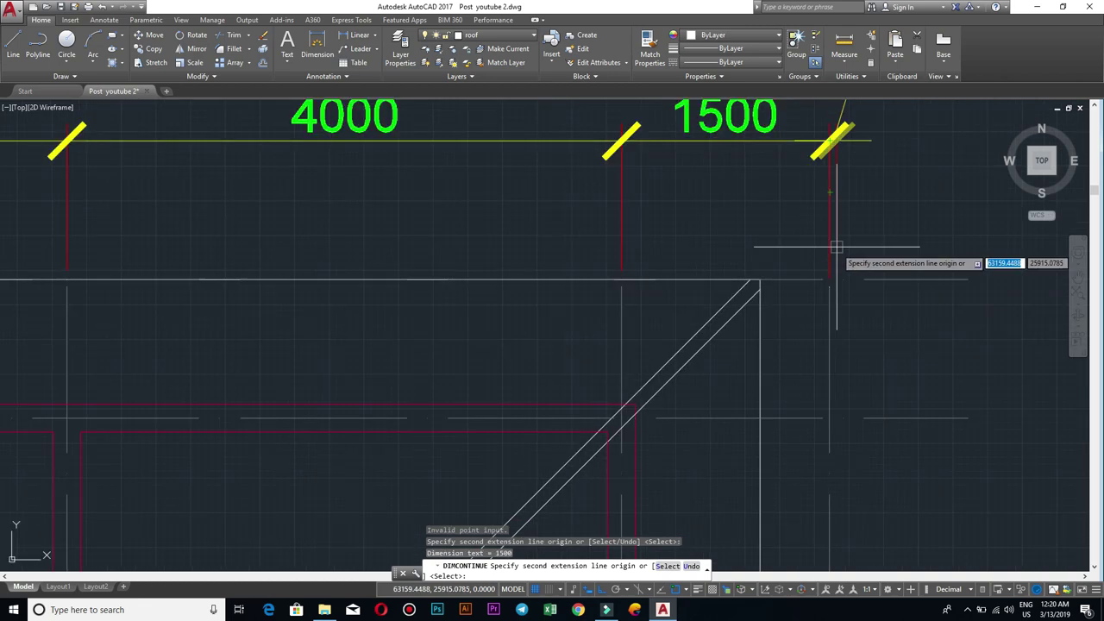
key("Escape")
scroll(883, 185, "down", 6)
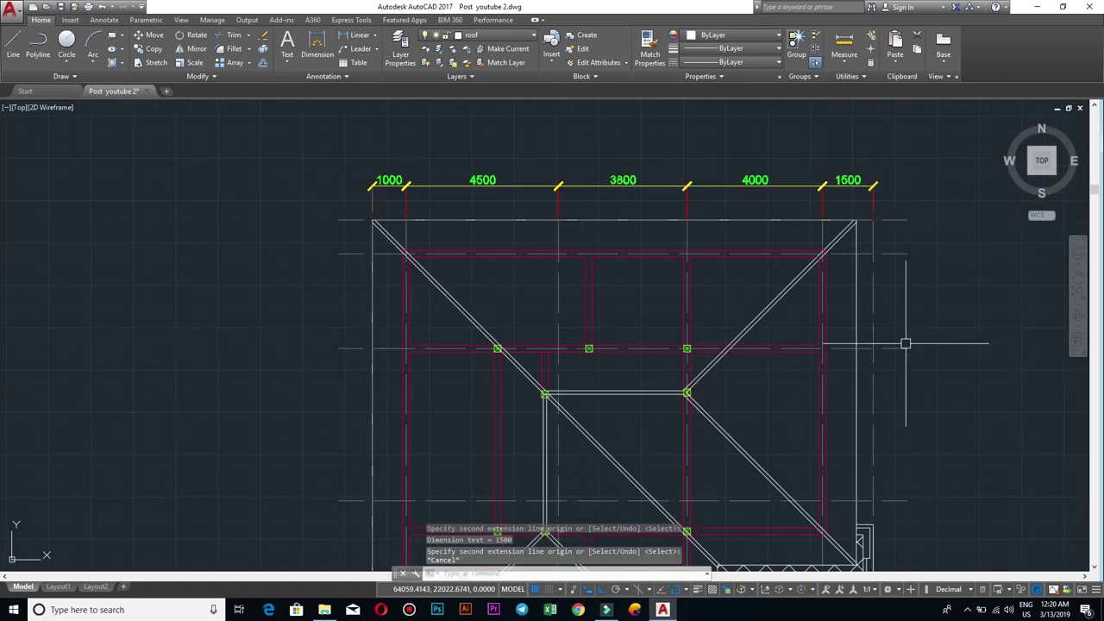
middle_click_drag(906, 340, 721, 264)
scroll(709, 301, "down", 2)
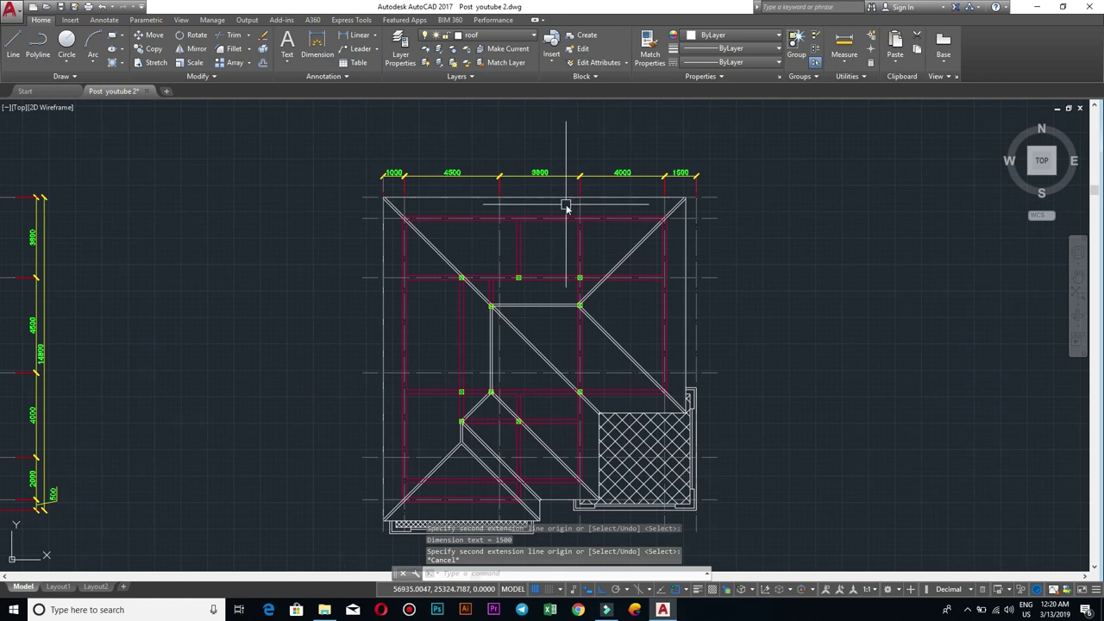
Step: Start a baseline dimension (DBA) using the top 1000 dimension as its base
type("Dlia")
key("Return")
type("s")
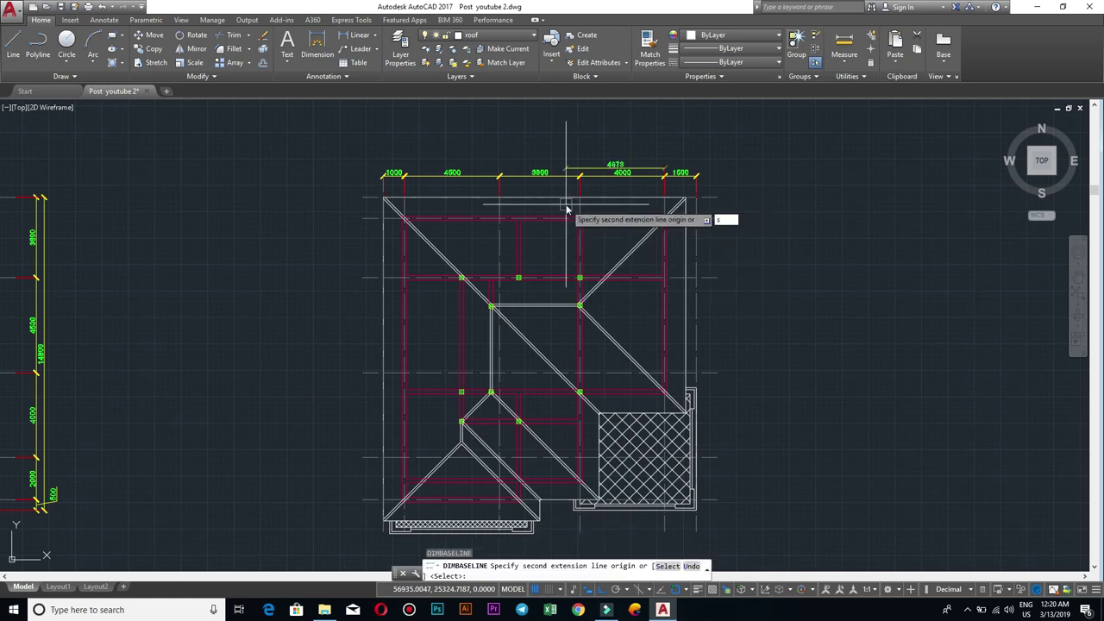
key("Return")
scroll(398, 183, "up", 4)
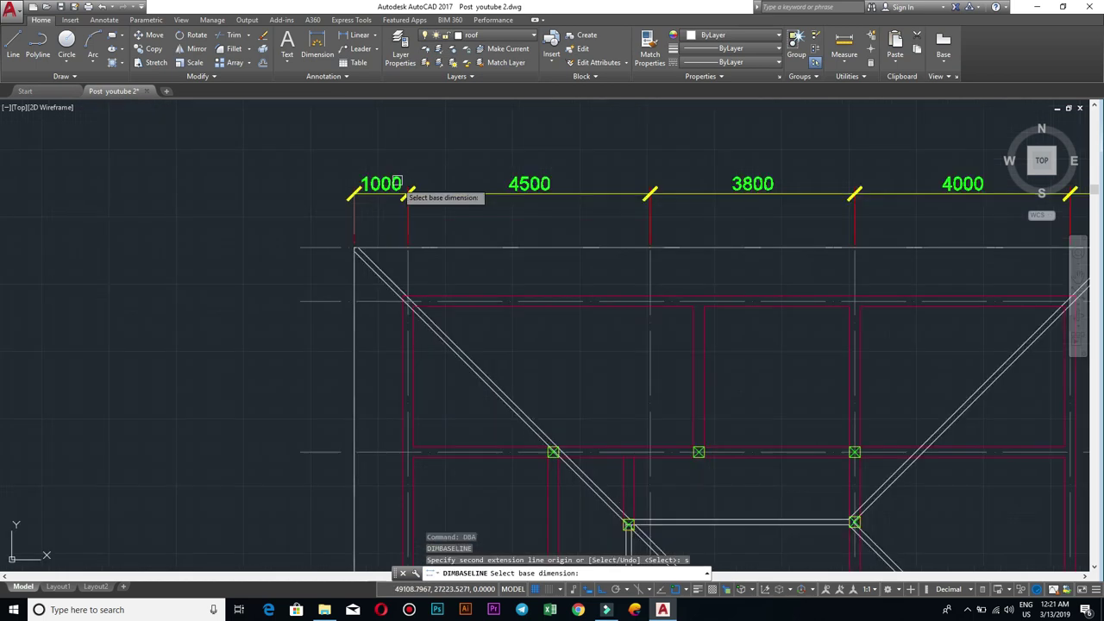
left_click(354, 221)
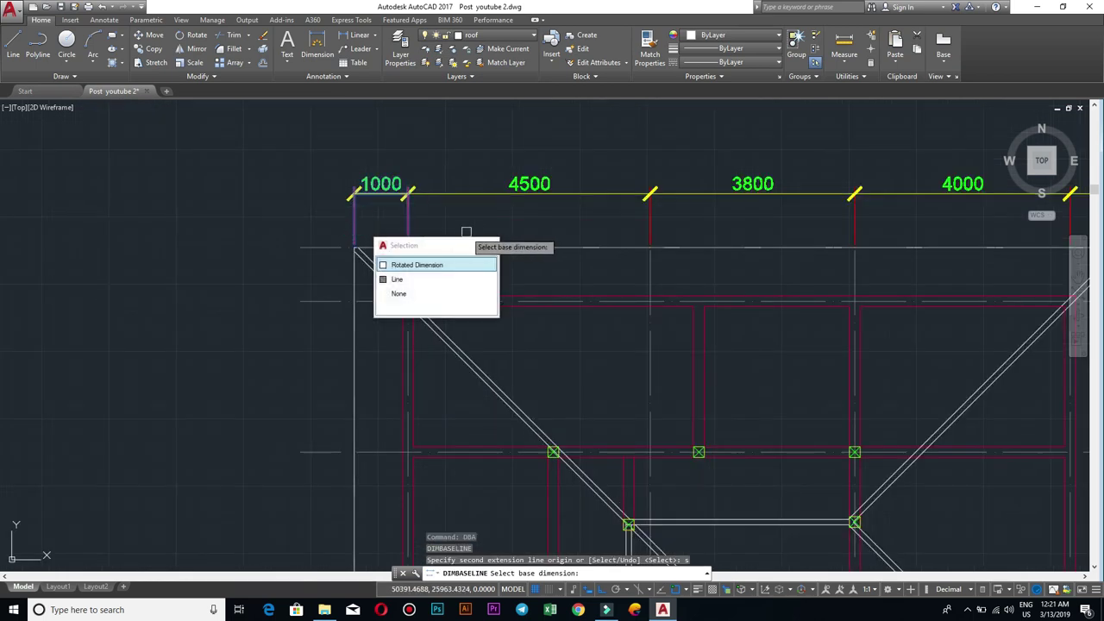
key("Return")
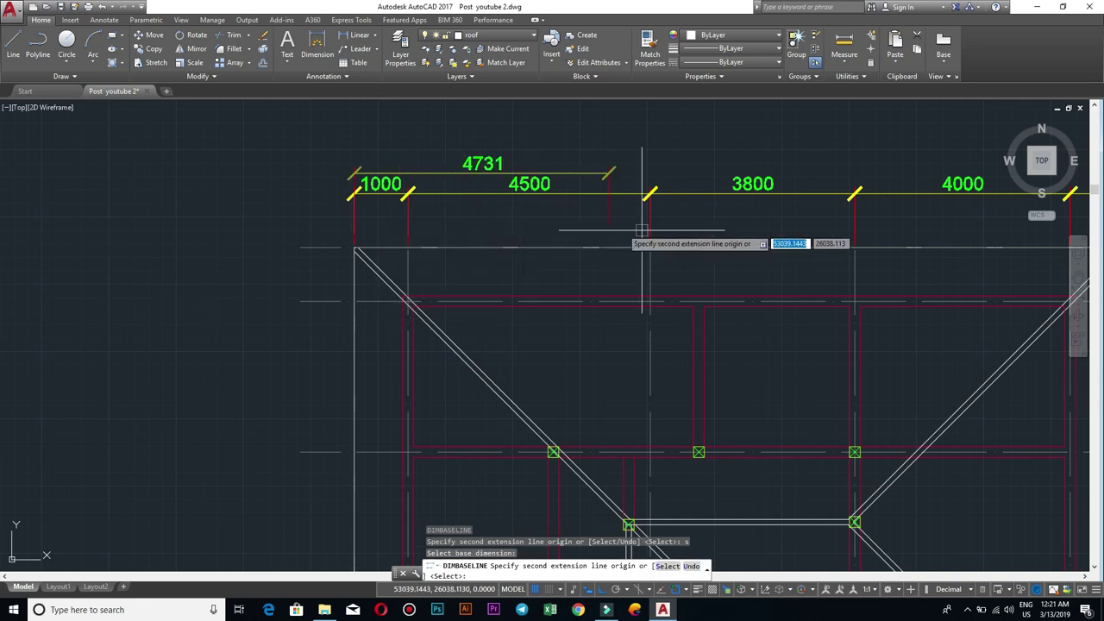
Step: Place the overall 14800 dimension at the roof's right edge, then end baseline dimensioning
middle_click_drag(854, 246, 460, 218)
scroll(657, 227, "up", 4)
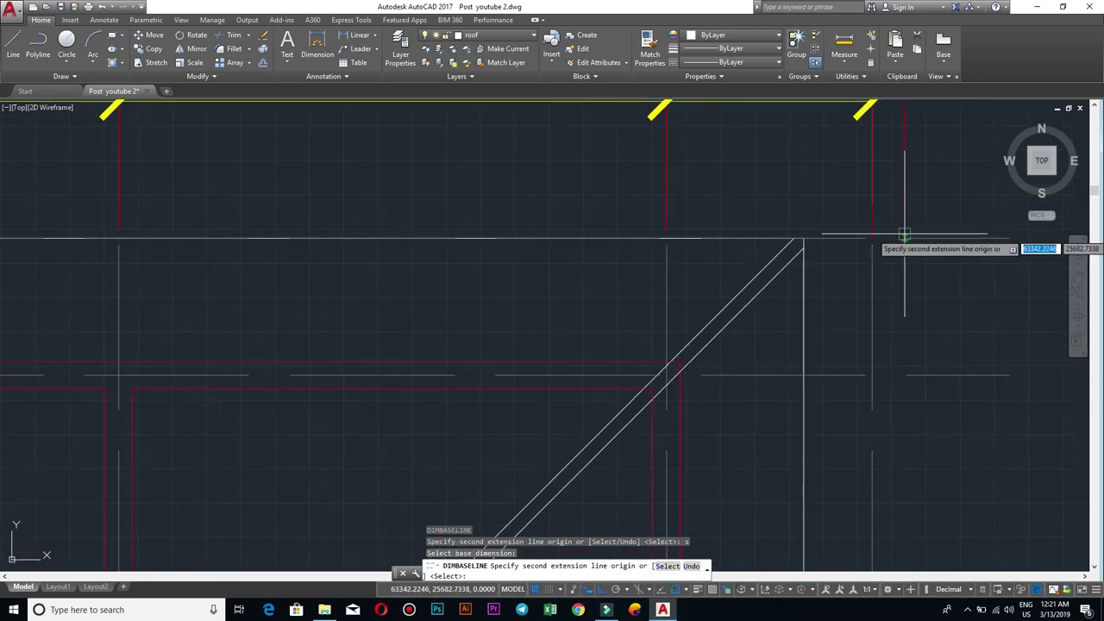
scroll(871, 236, "up", 3)
scroll(867, 238, "up", 5)
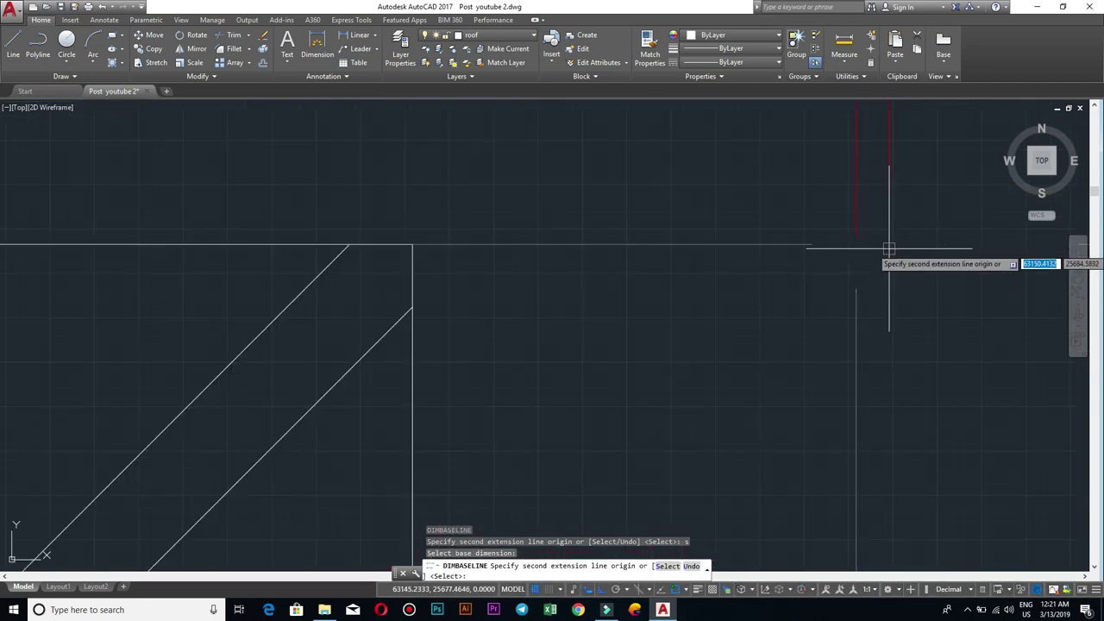
scroll(855, 236, "down", 5)
scroll(880, 207, "down", 4)
left_click(880, 222)
key("Escape")
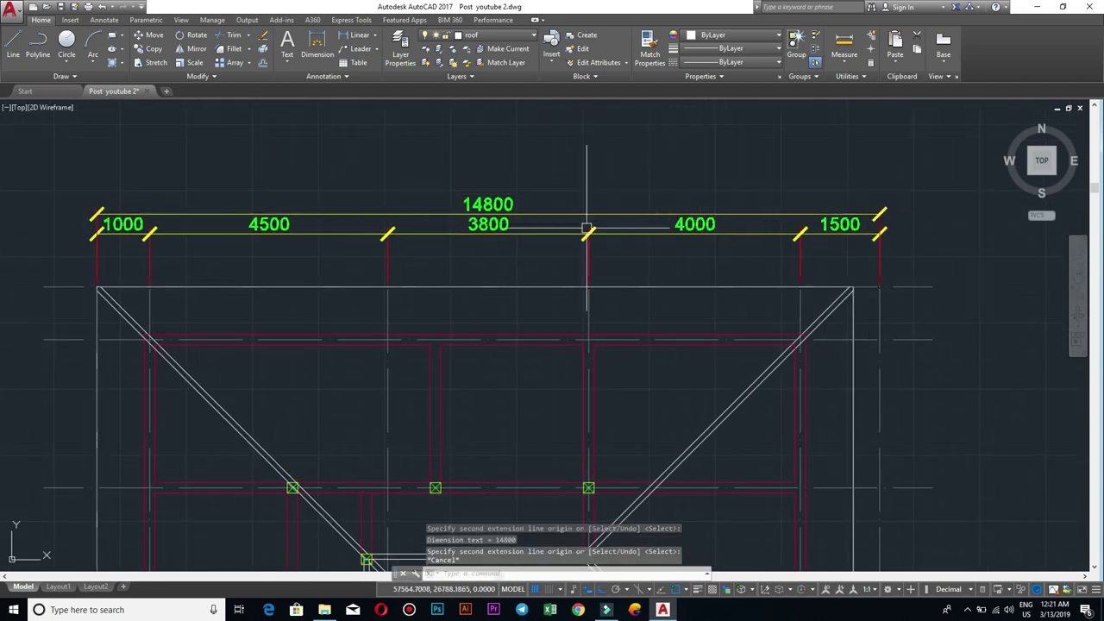
scroll(552, 231, "down", 4)
middle_click_drag(677, 292, 630, 172)
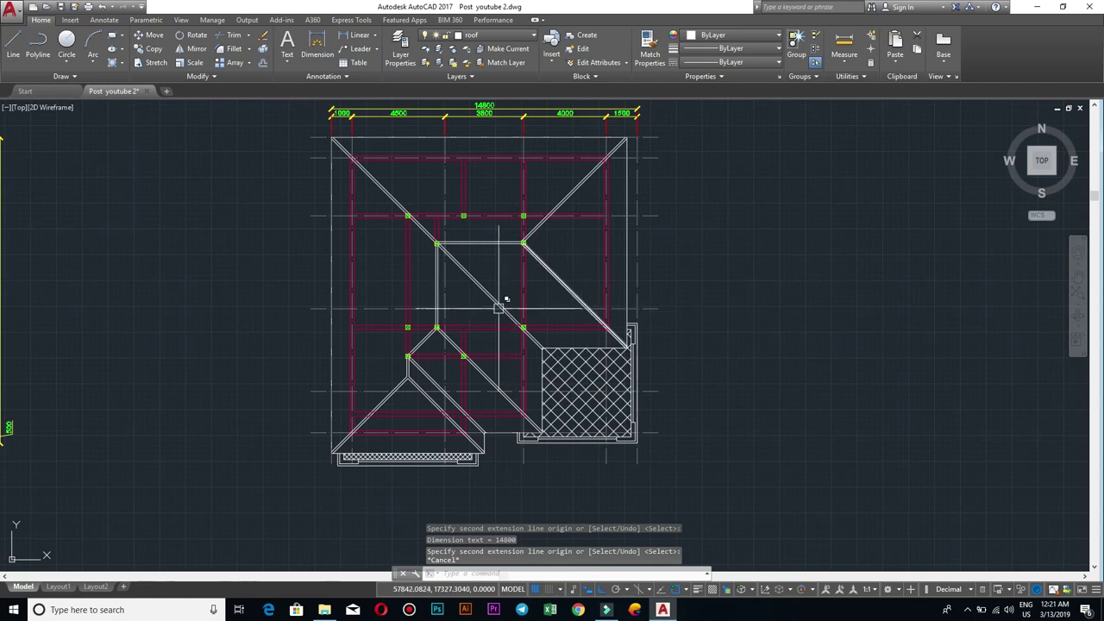
Step: Start a linear dimension at the roof's top-left corner, then cancel it
middle_click_drag(348, 263, 510, 286)
type("li")
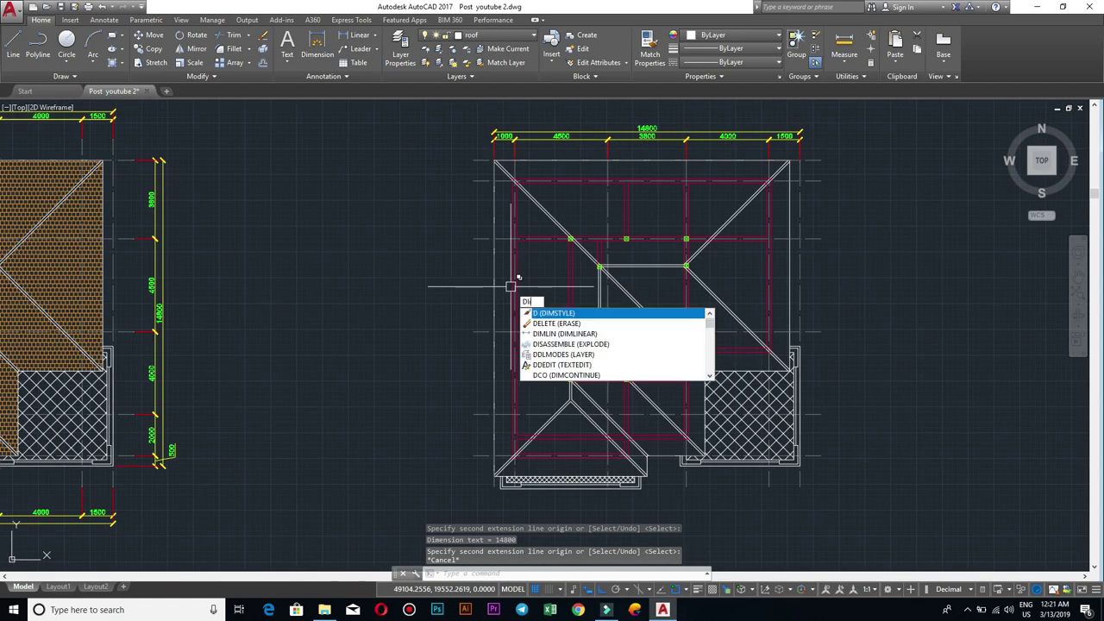
key("Return")
middle_click_drag(550, 227, 598, 272)
scroll(598, 272, "up", 5)
mouse_move(653, 234)
middle_mouse_down()
mouse_move(653, 328)
mouse_move(628, 227)
middle_mouse_up()
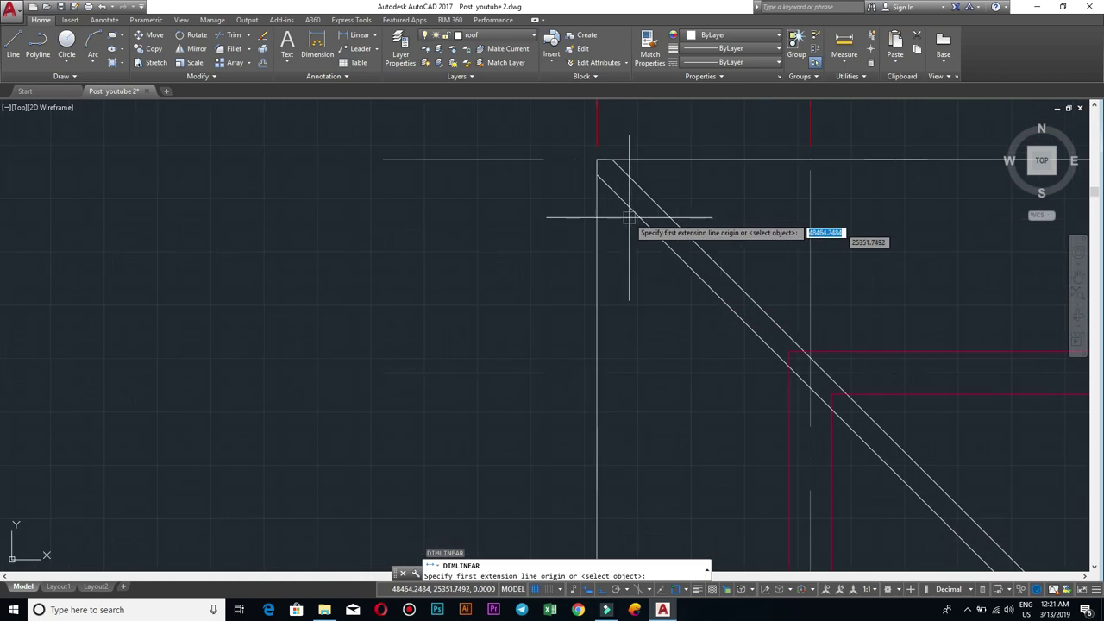
left_click(598, 160)
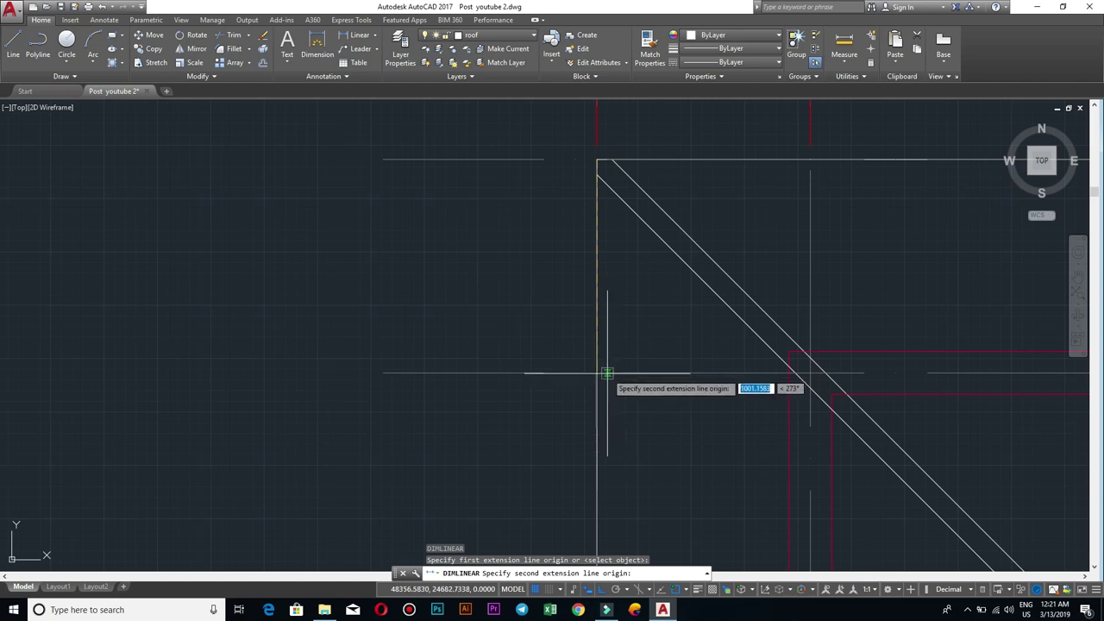
key("Escape")
scroll(595, 306, "down", 6)
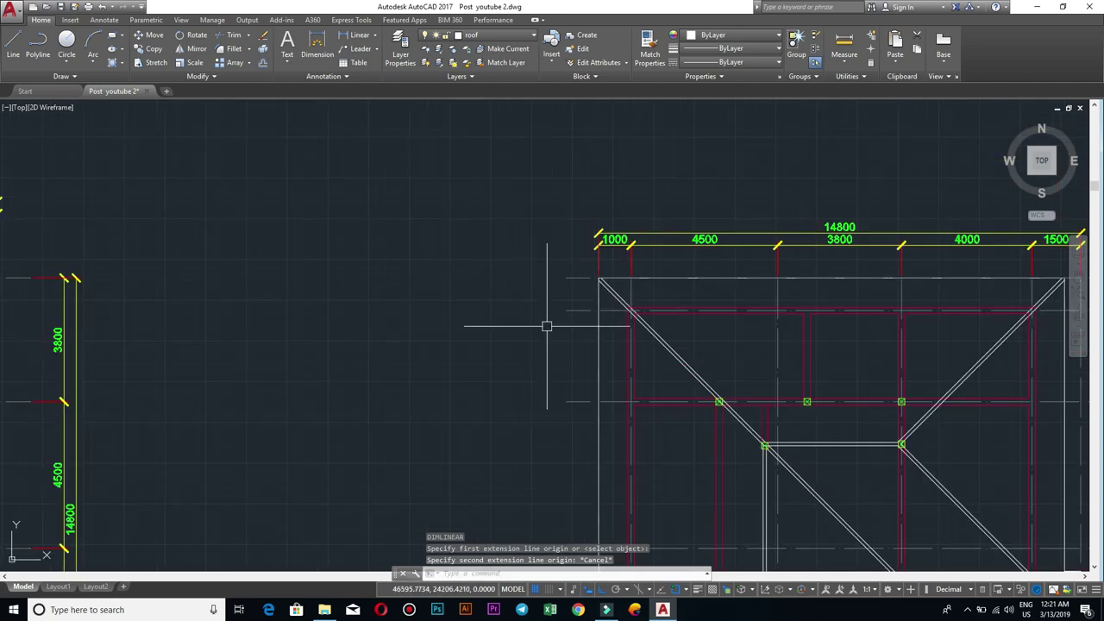
key("Escape")
Step: Select the gridlines crossing the roof plan and view their properties in the Properties palette
scroll(569, 316, "up", 2)
scroll(578, 405, "down", 3)
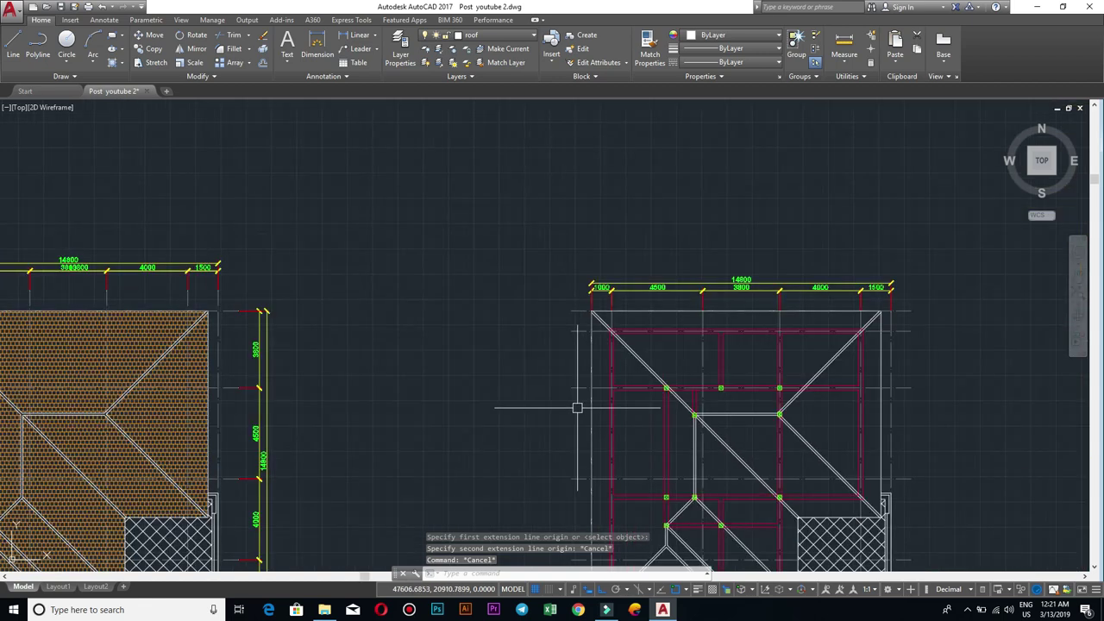
scroll(604, 388, "down", 1)
left_click(615, 445)
middle_click_drag(584, 135, 571, 258)
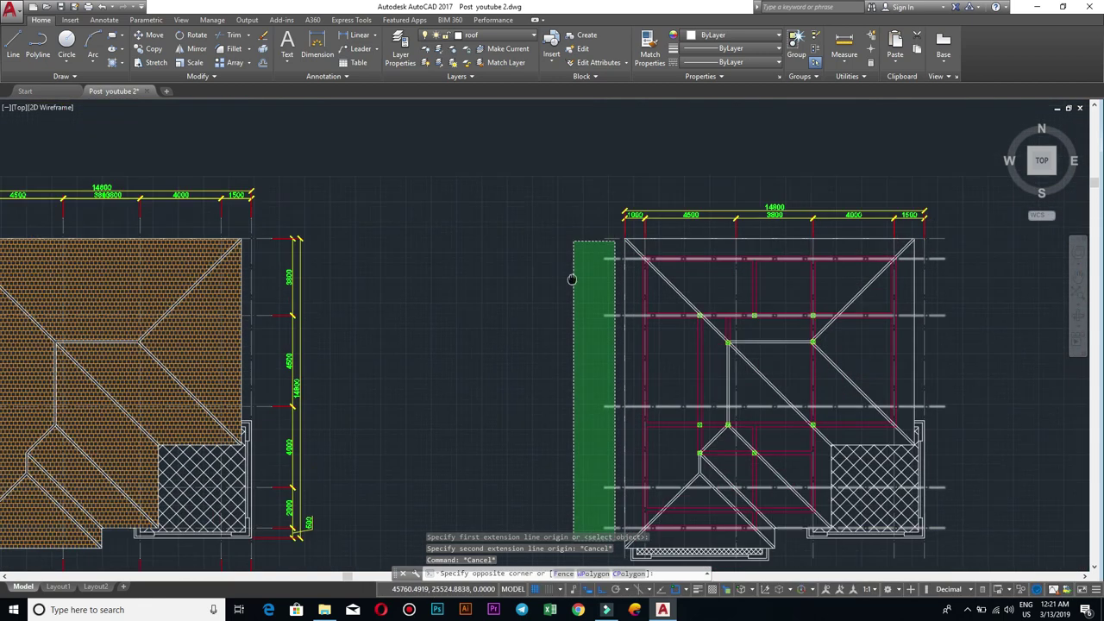
left_click(570, 267)
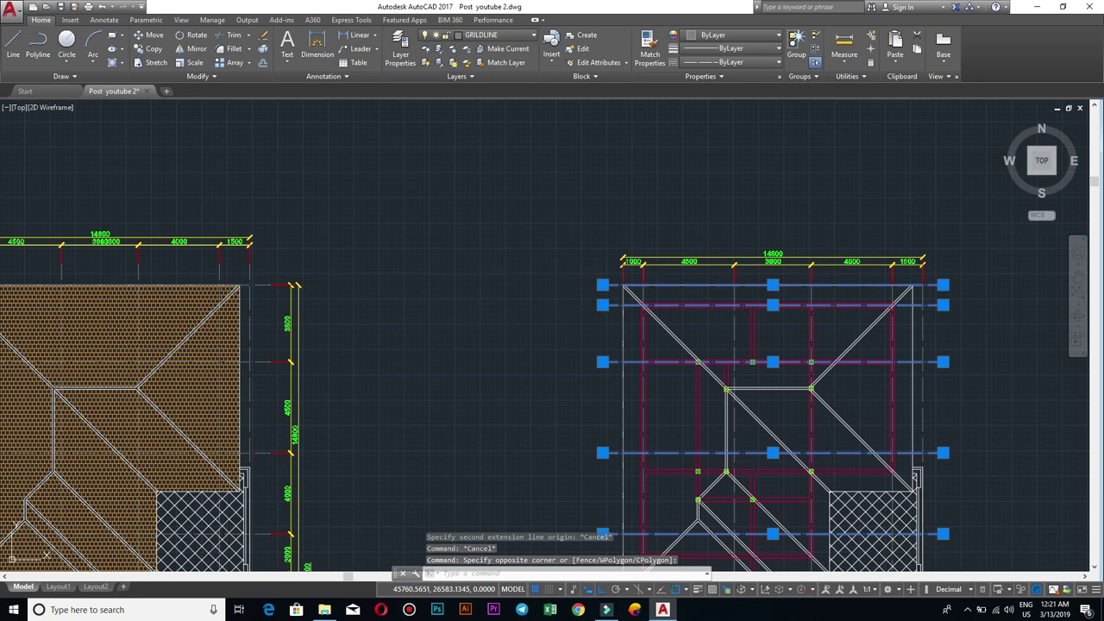
key("ctrl+1")
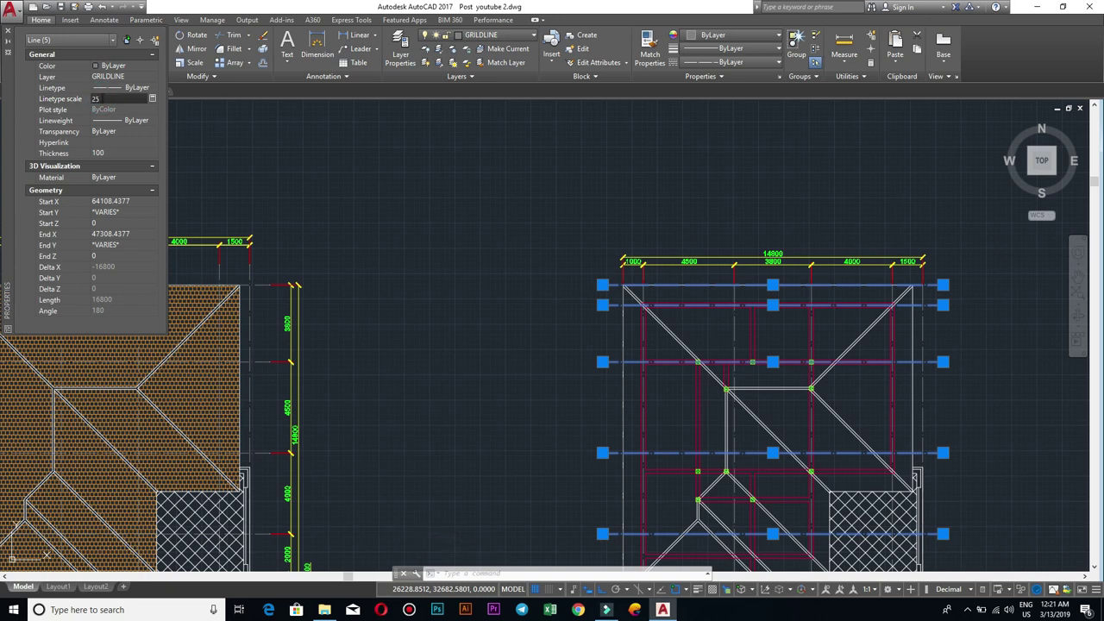
key("Escape")
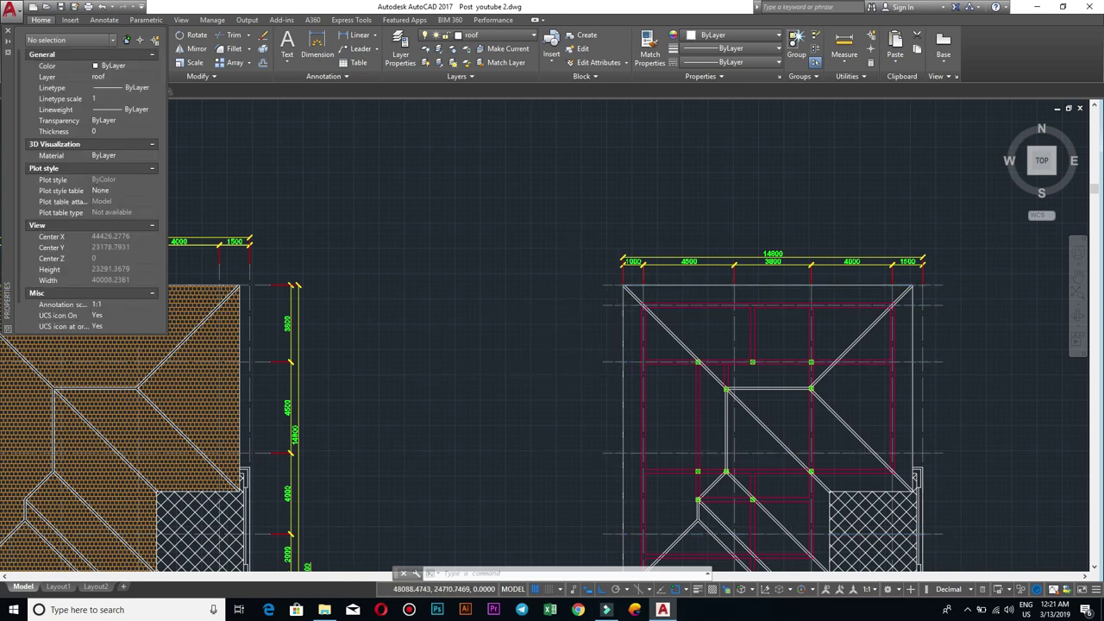
Step: Add a vertical 1000 linear dimension below the roof's top-left corner, placed to the left
scroll(591, 323, "up", 3)
scroll(588, 303, "up", 2)
scroll(558, 260, "down", 2)
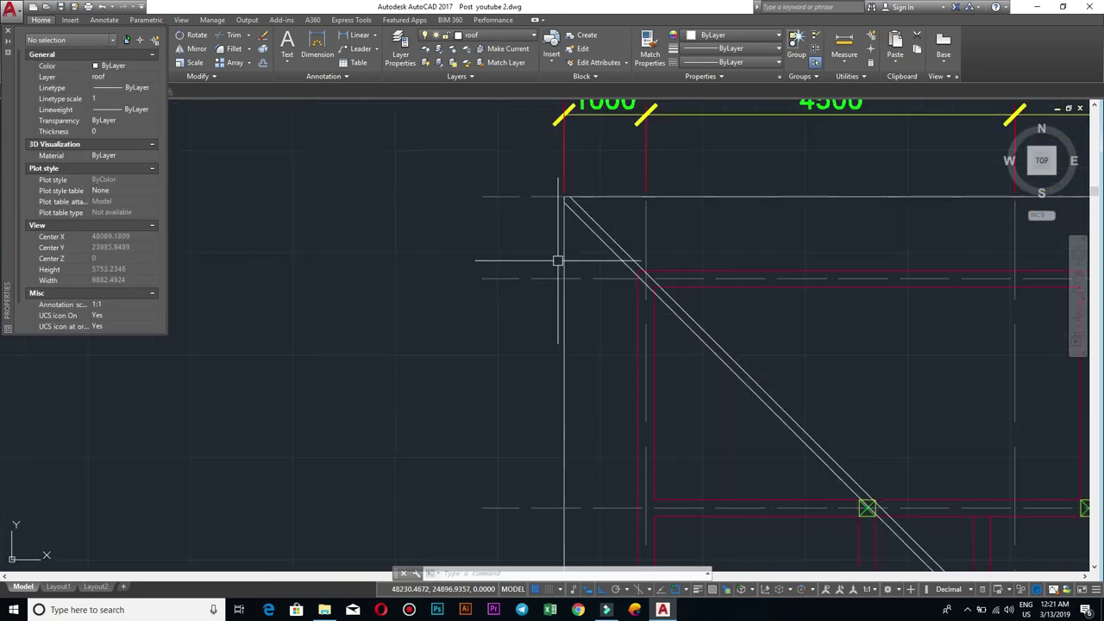
type("DLI")
key("Return")
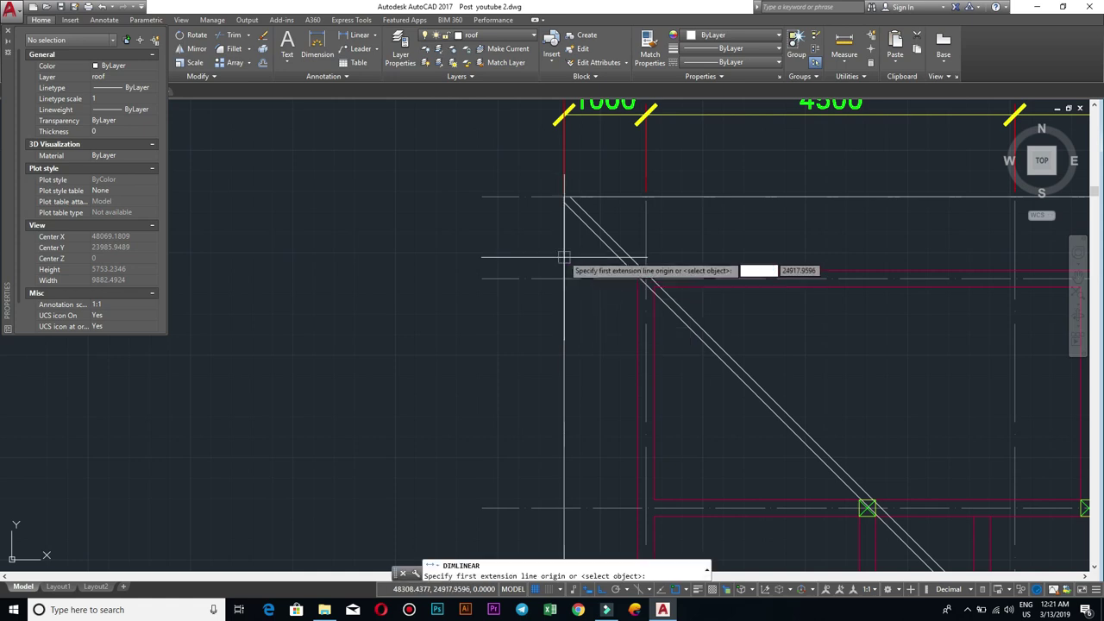
left_click(564, 198)
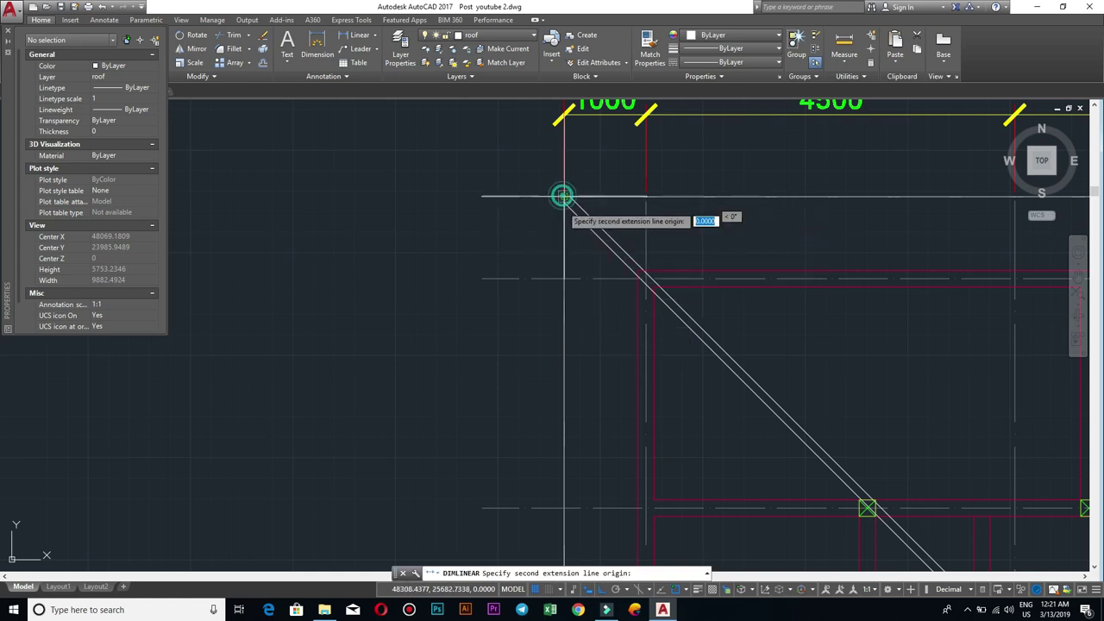
left_click(564, 278)
left_click(481, 278)
scroll(512, 214, "down", 2)
scroll(475, 216, "up", 6)
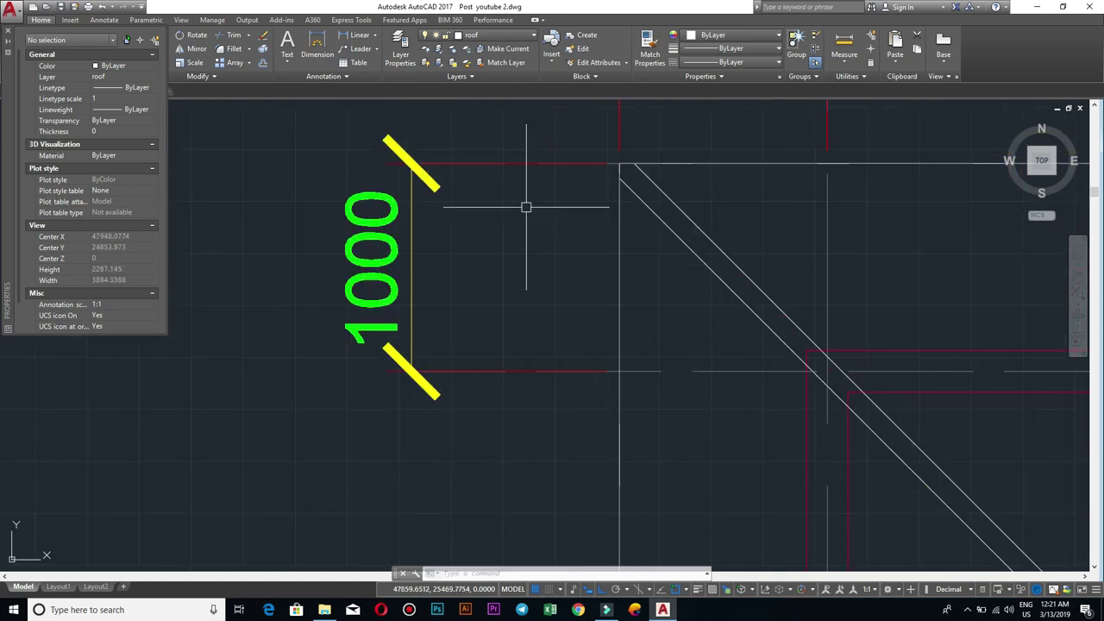
scroll(524, 207, "down", 2)
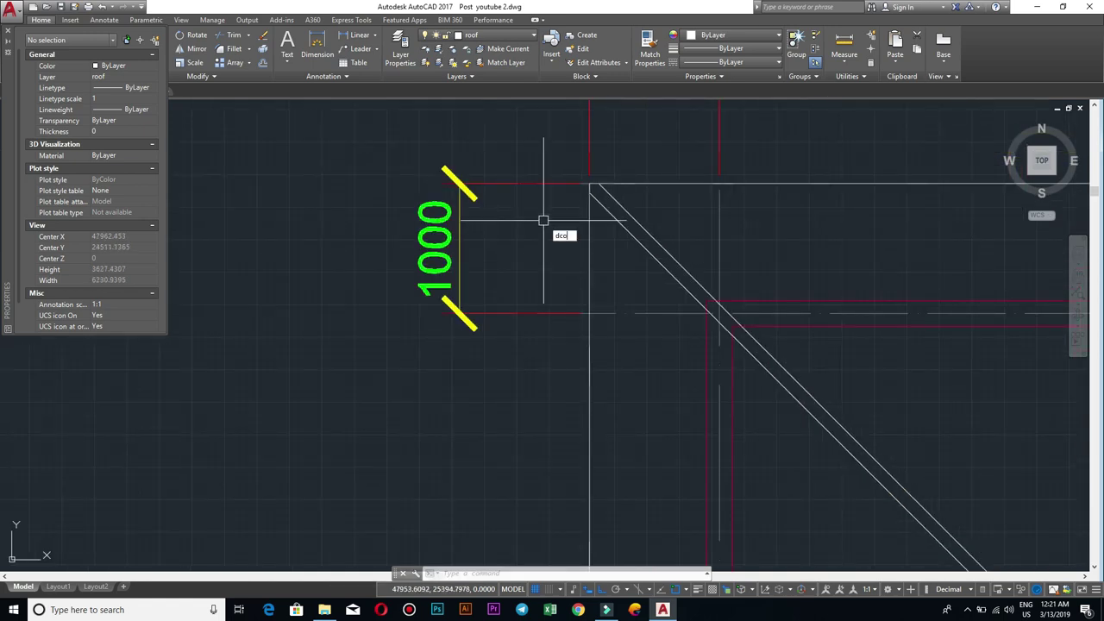
Step: Continue the left-side chain with 2800, 4500 and 4000 dimensions
key("Return")
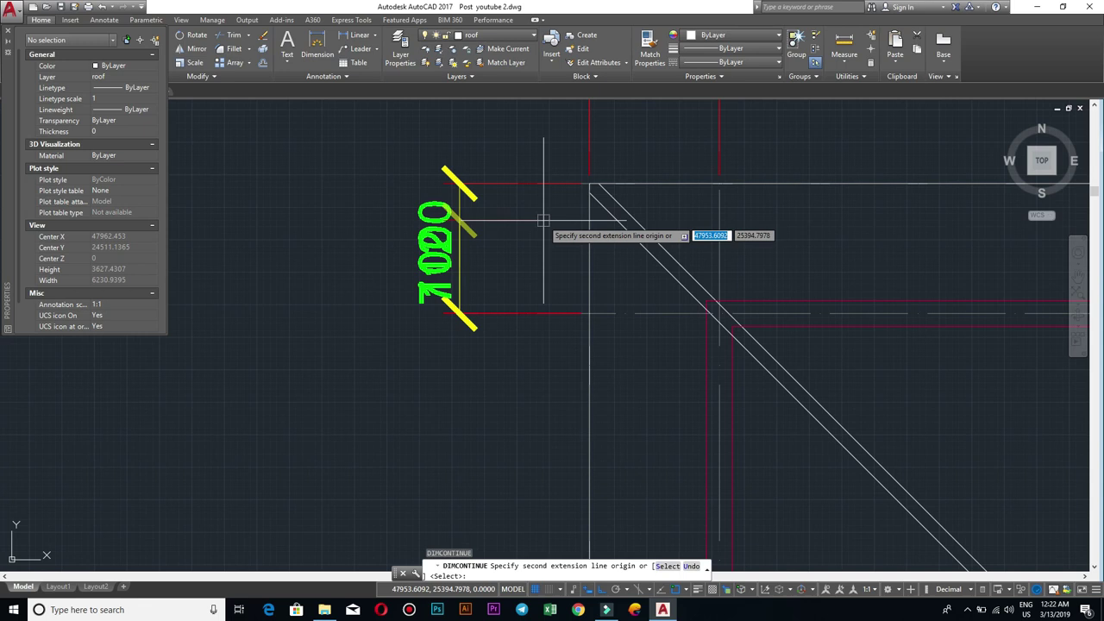
scroll(577, 388, "down", 2)
scroll(586, 371, "down", 3)
scroll(584, 367, "up", 7)
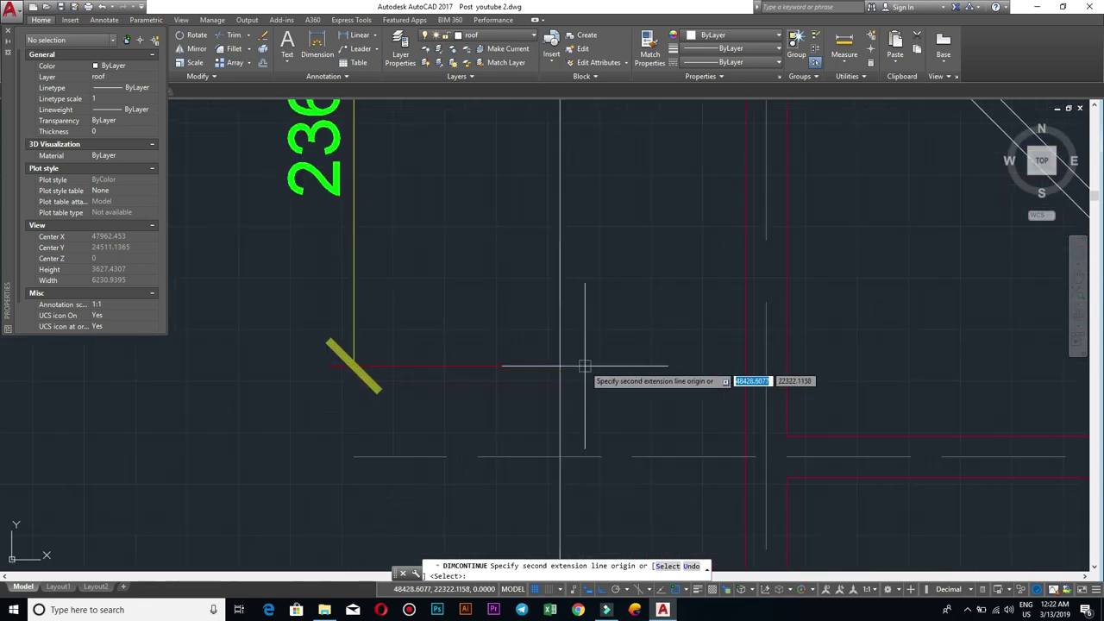
left_click(549, 454)
scroll(549, 454, "down", 2)
mouse_move(561, 455)
middle_mouse_down()
mouse_move(582, 227)
mouse_move(627, 284)
mouse_move(594, 449)
middle_mouse_up()
scroll(621, 345, "up", 2)
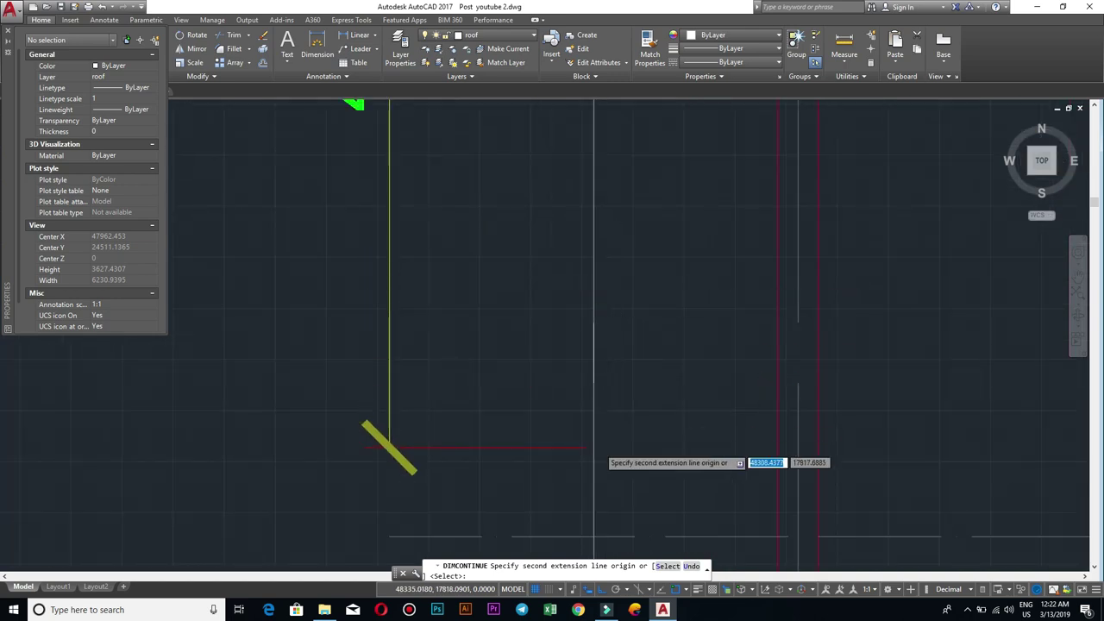
scroll(593, 448, "down", 3)
left_click(611, 369)
scroll(613, 388, "down", 2)
middle_click_drag(614, 410, 584, 239)
scroll(629, 345, "up", 4)
left_click(609, 338)
Step: Finish the left chain with 2000, 1000 and 600 down to the bottom corner
scroll(608, 393, "down", 2)
middle_click_drag(609, 392, 619, 259)
left_click(621, 329)
middle_click_drag(621, 329, 621, 230)
scroll(621, 229, "up", 4)
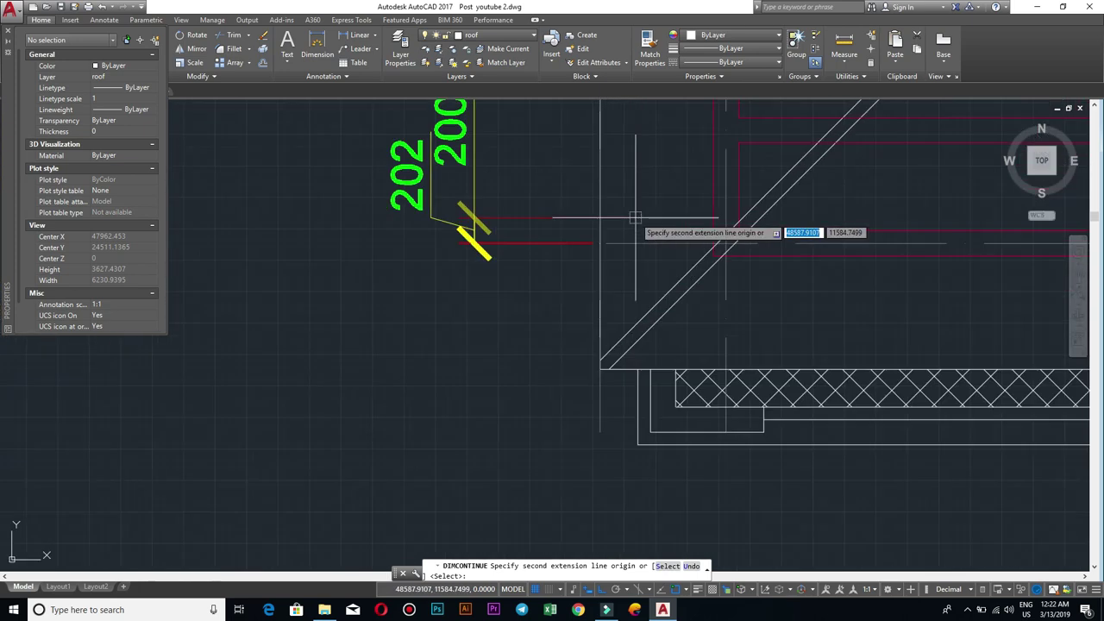
left_click(601, 370)
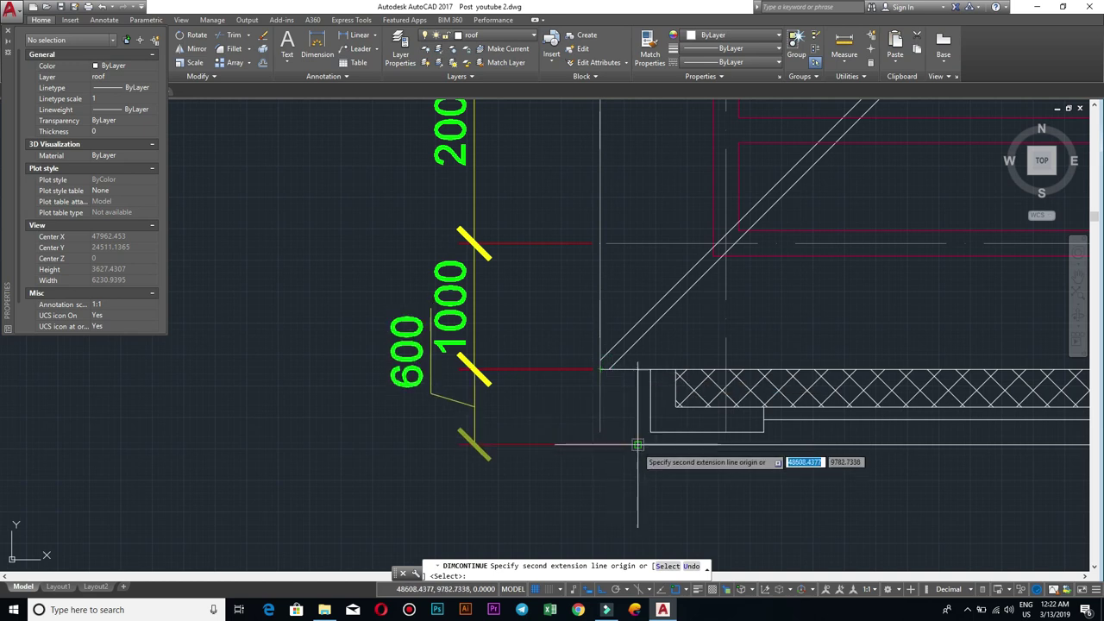
left_click(637, 445)
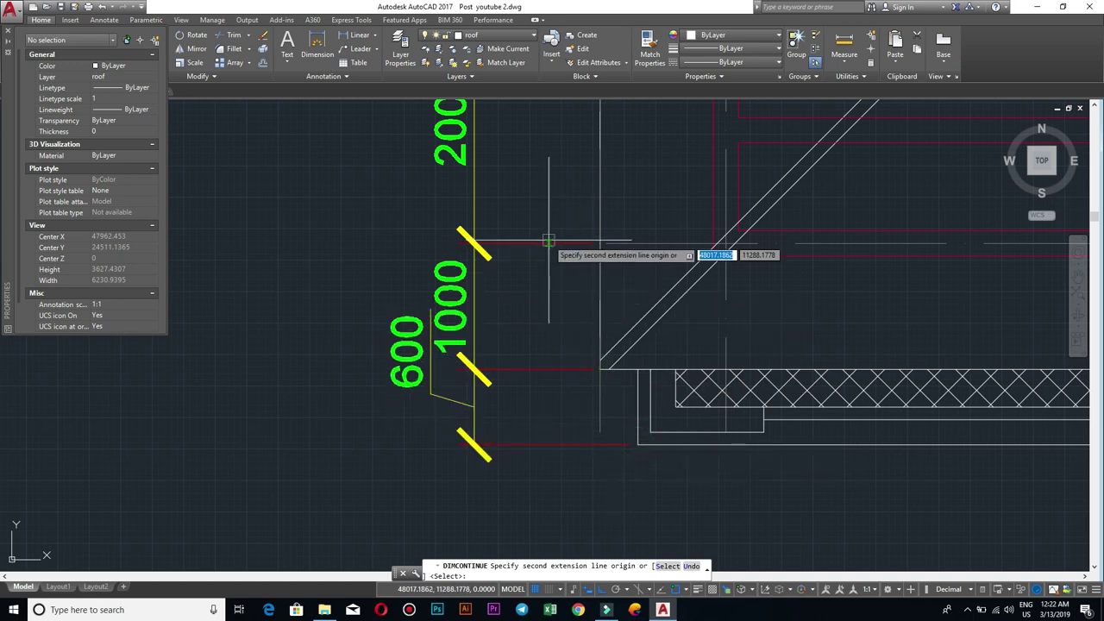
key("Escape")
scroll(572, 246, "down", 3)
scroll(572, 320, "down", 2)
scroll(521, 326, "down", 2)
scroll(521, 326, "up", 4)
scroll(448, 285, "down", 2)
scroll(473, 281, "down", 1)
scroll(542, 281, "down", 3)
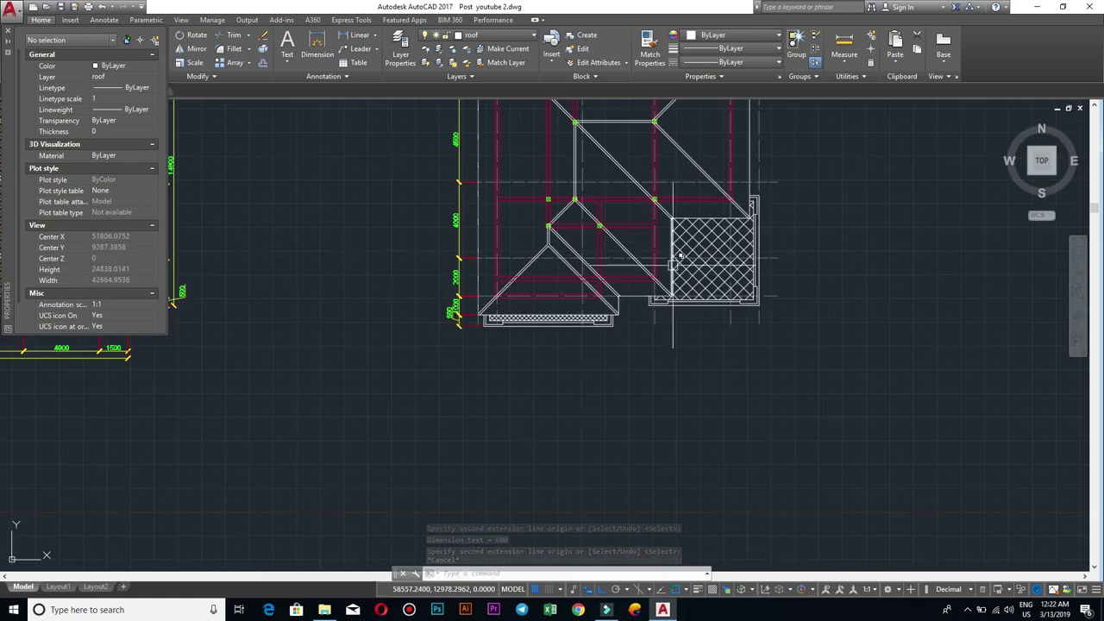
Step: Add the overall 15900 baseline dimension along the left side, measured from the bottom dimension
type("DBa")
key("Return")
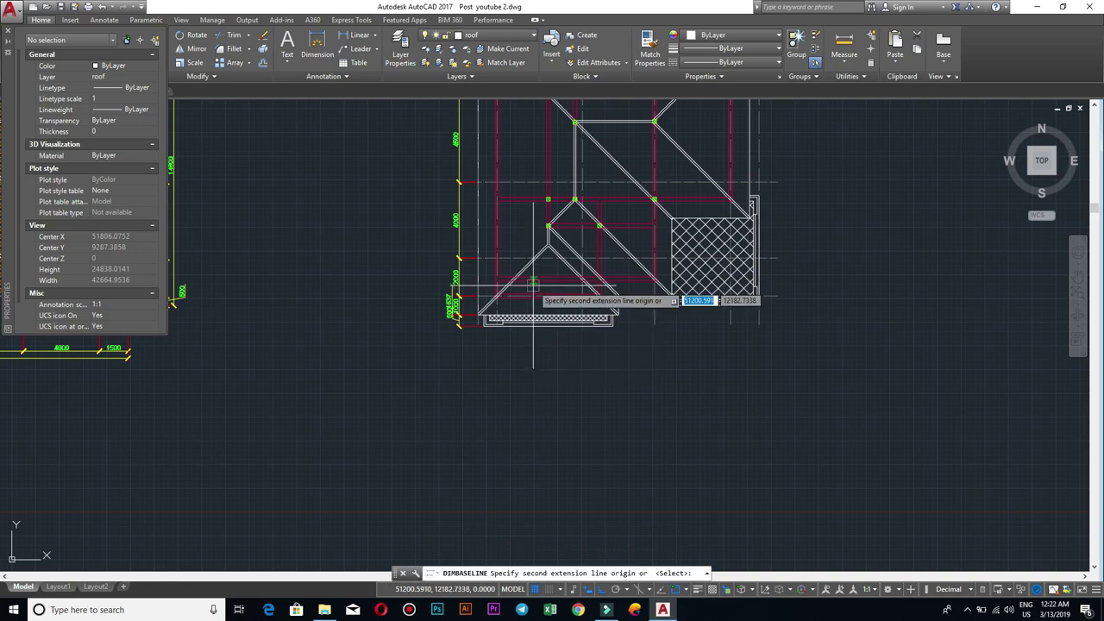
key("Return")
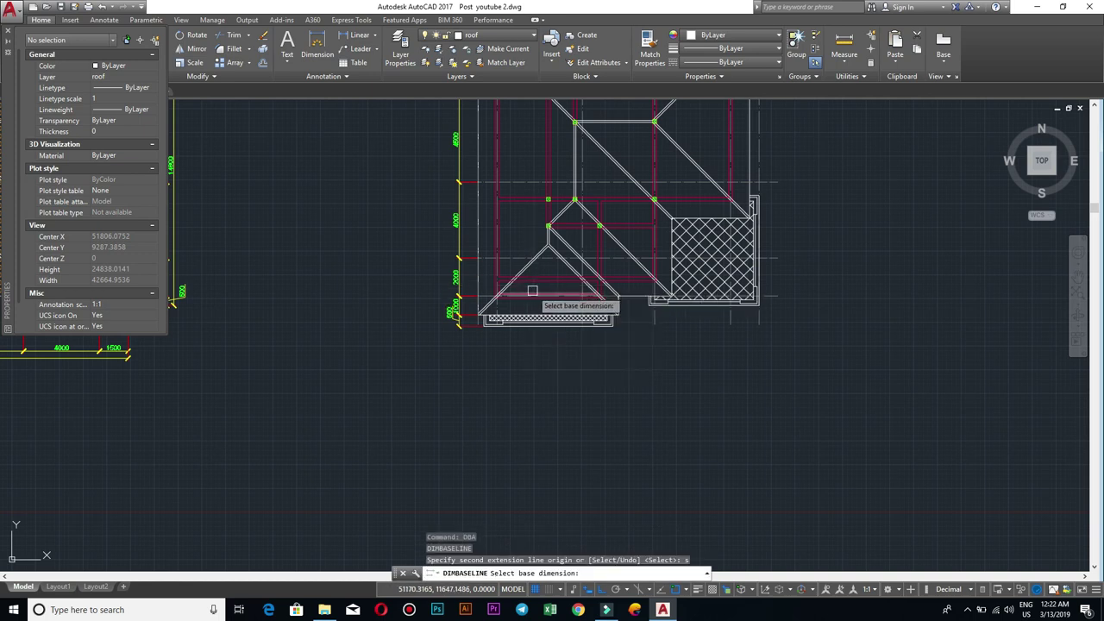
scroll(532, 290, "up", 5)
left_click(286, 435)
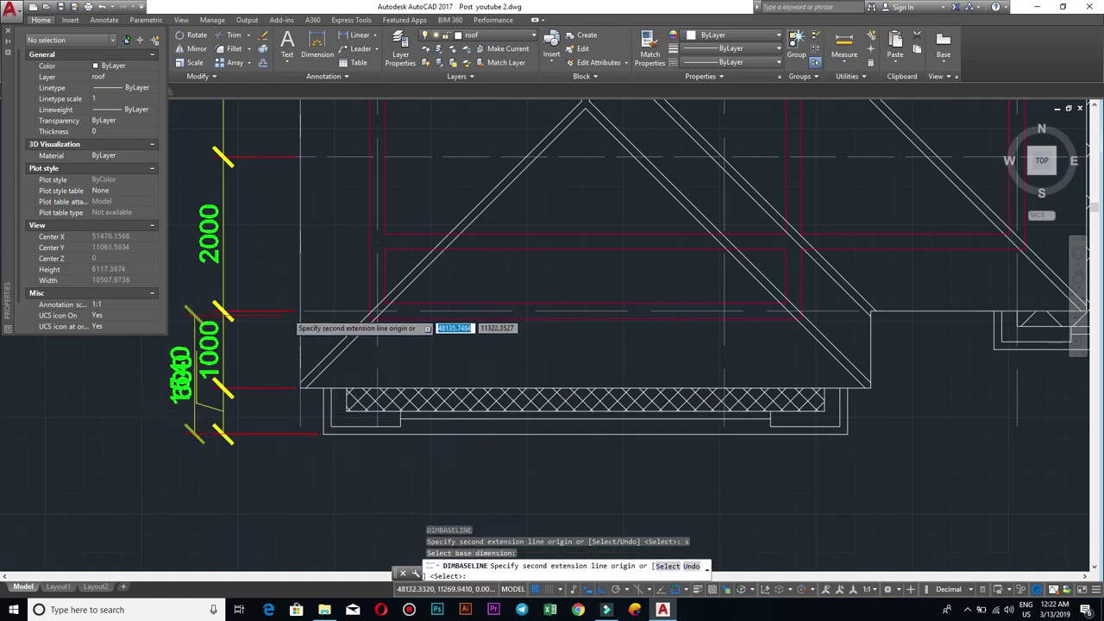
scroll(285, 293, "down", 5)
scroll(276, 379, "up", 3)
scroll(245, 484, "up", 2)
scroll(247, 484, "up", 7)
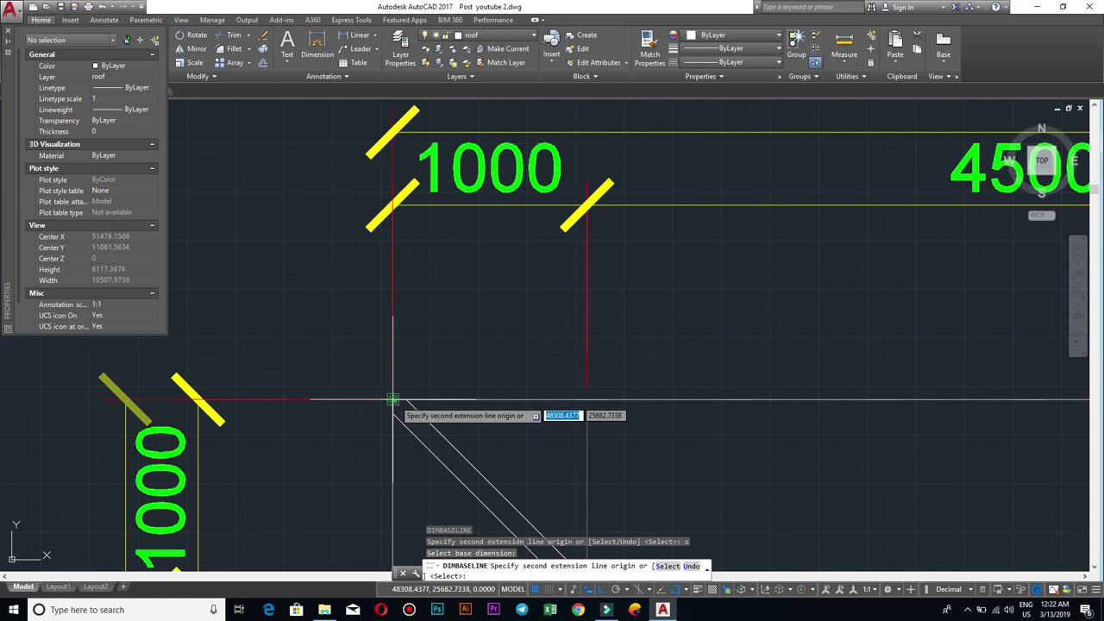
left_click(392, 399)
scroll(388, 396, "down", 5)
scroll(385, 395, "down", 5)
key("Escape")
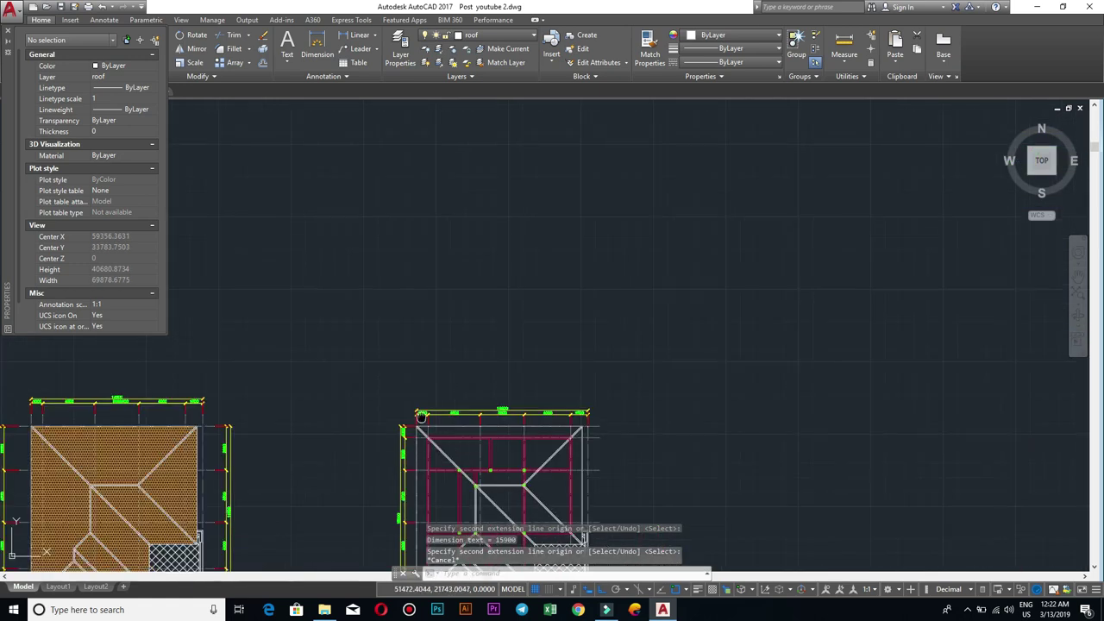
middle_click_drag(552, 518, 457, 375)
scroll(500, 320, "up", 4)
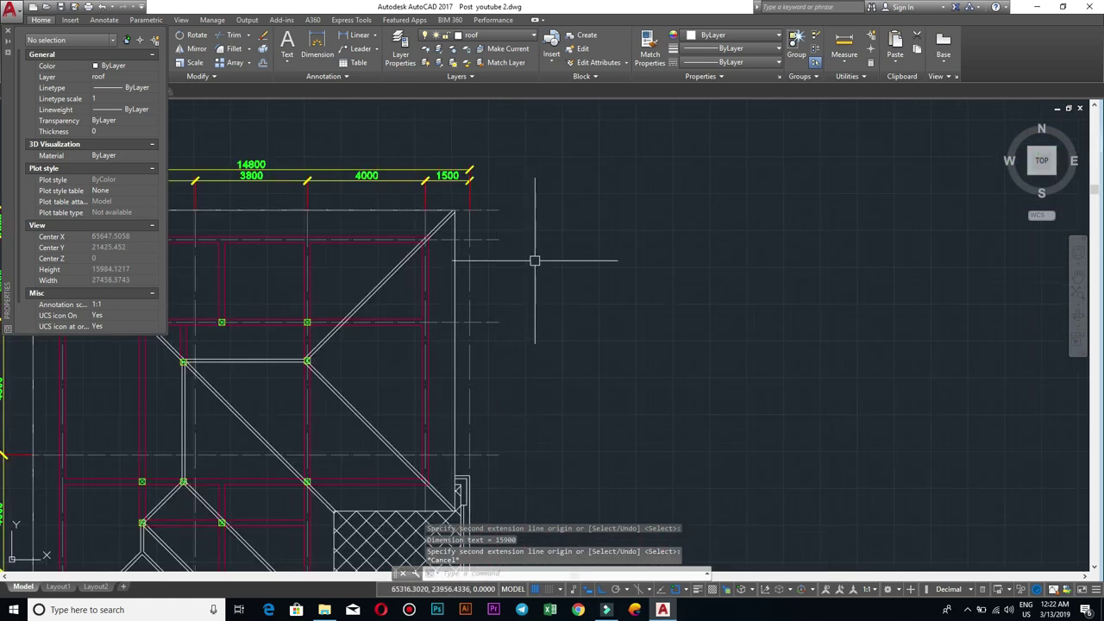
type("DLI")
Step: Dimension 1000 down from the roof's top-right corner with a vertical linear dimension
key("Return")
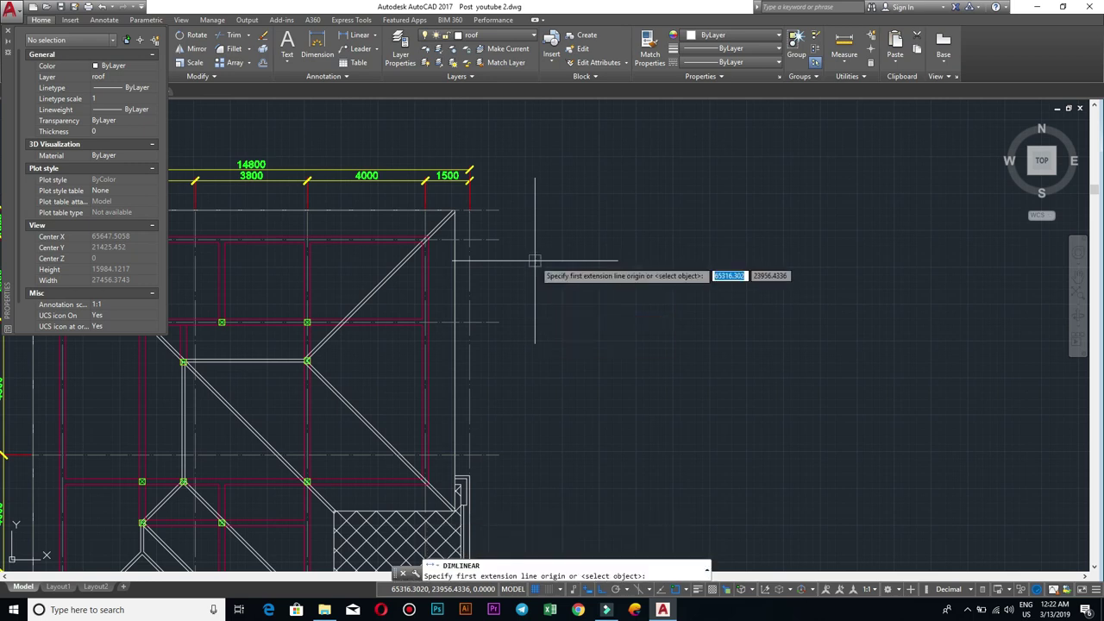
scroll(535, 261, "up", 2)
scroll(604, 268, "up", 2)
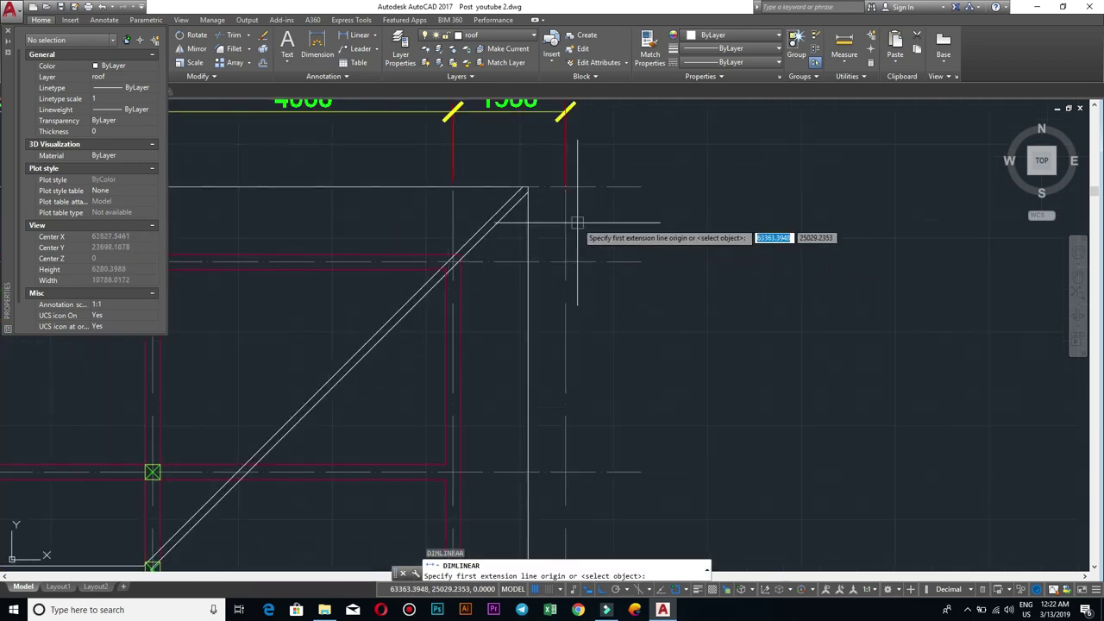
scroll(577, 197, "up", 8)
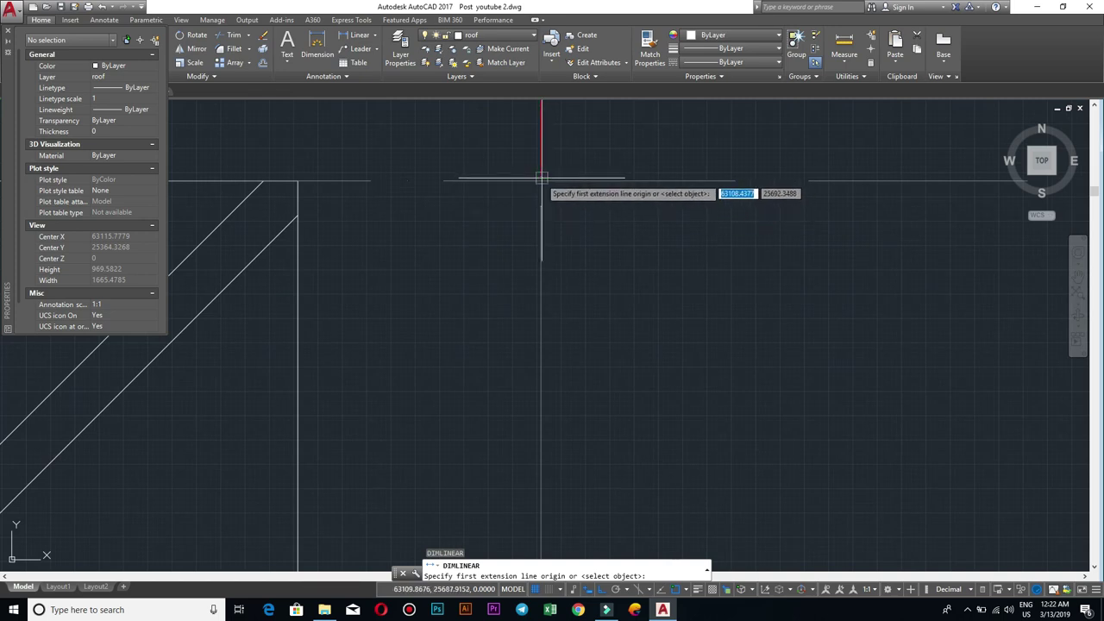
left_click(297, 181)
middle_click_drag(782, 371, 602, 397)
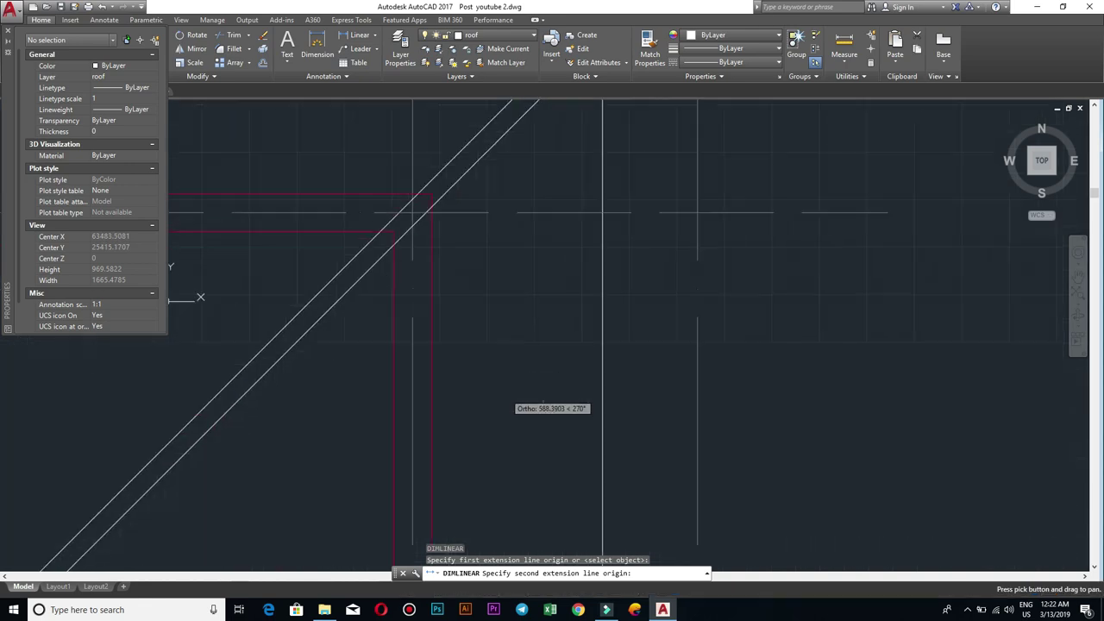
left_click(602, 212)
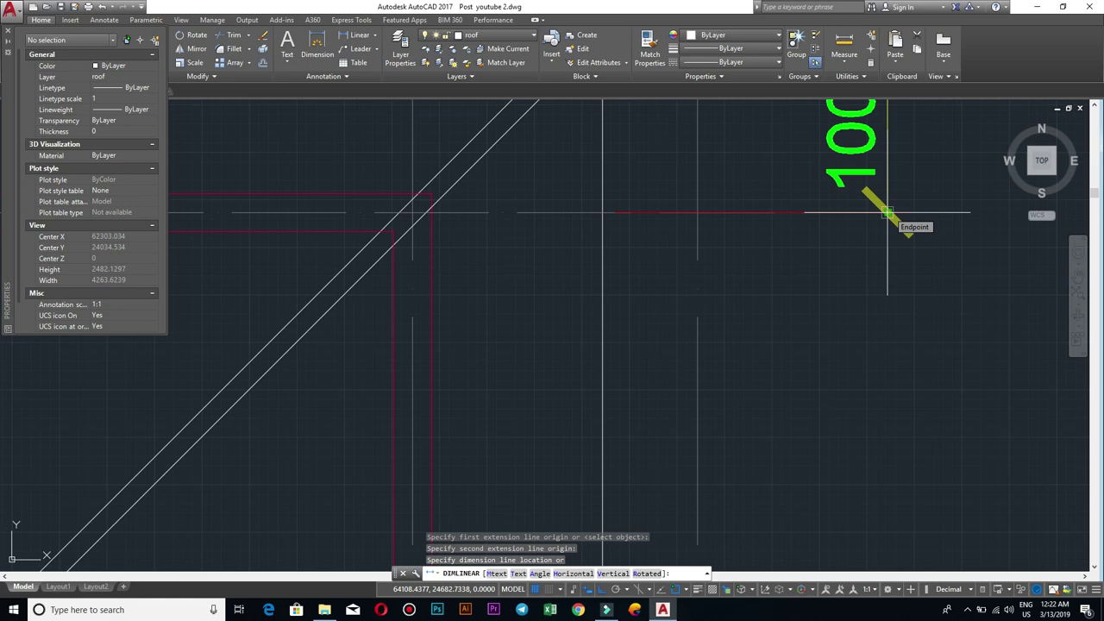
left_click(886, 213)
scroll(887, 212, "down", 3)
Step: Select the new 1000 dimension and move it further right of the corner
middle_click_drag(894, 201, 875, 283)
left_click(906, 328)
left_click(851, 244)
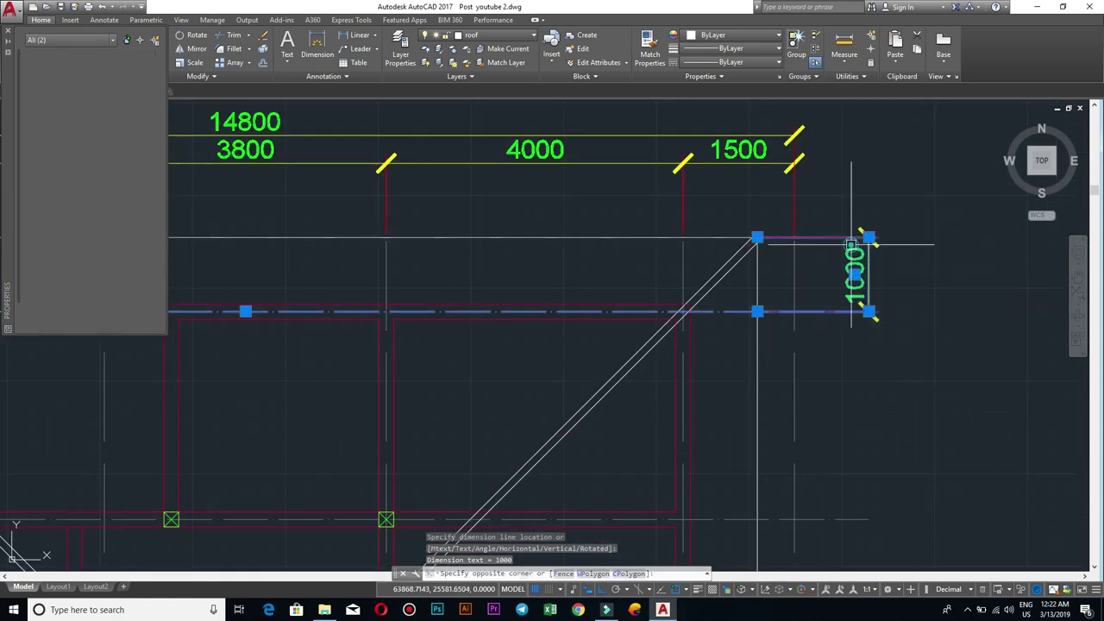
left_click(850, 266)
key("Escape")
left_click(890, 274)
left_click(850, 261)
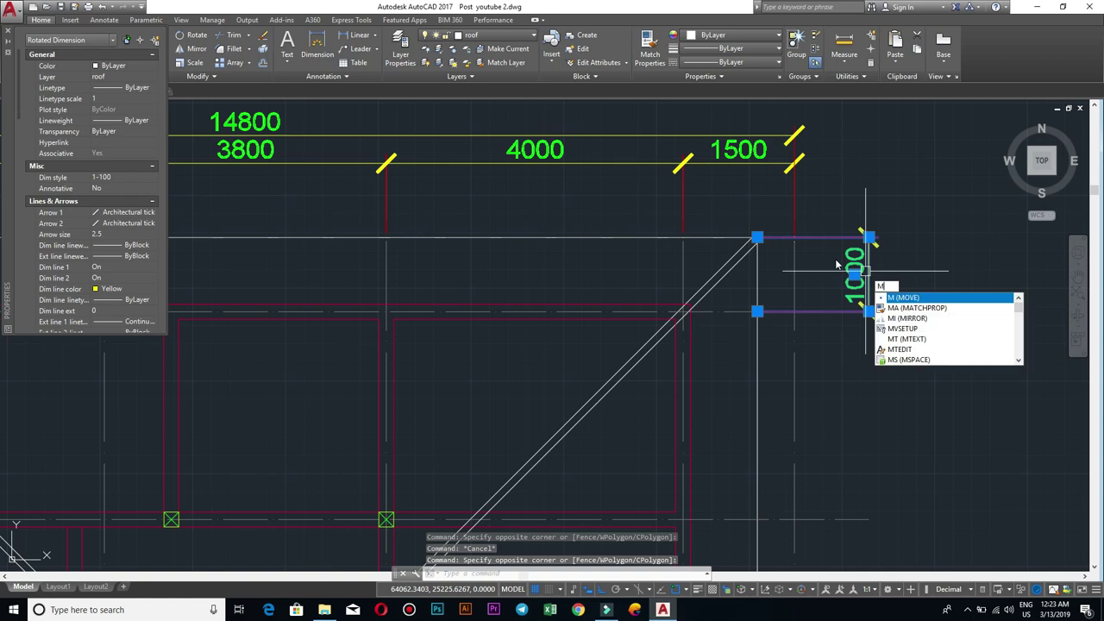
key("Return")
scroll(835, 260, "up", 4)
scroll(655, 202, "up", 5)
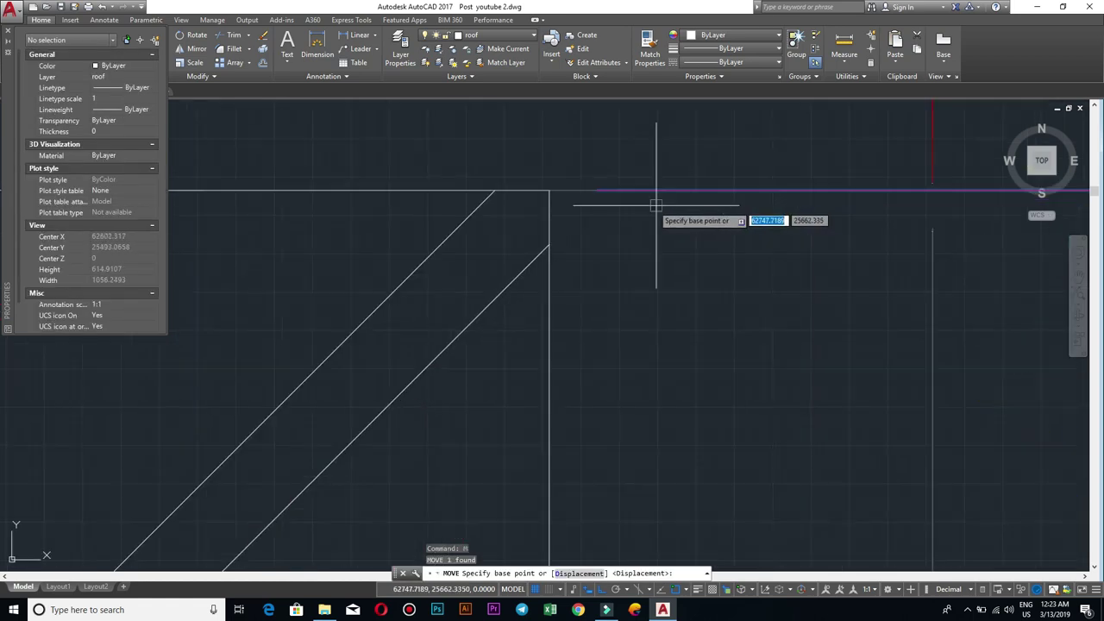
left_click(597, 190)
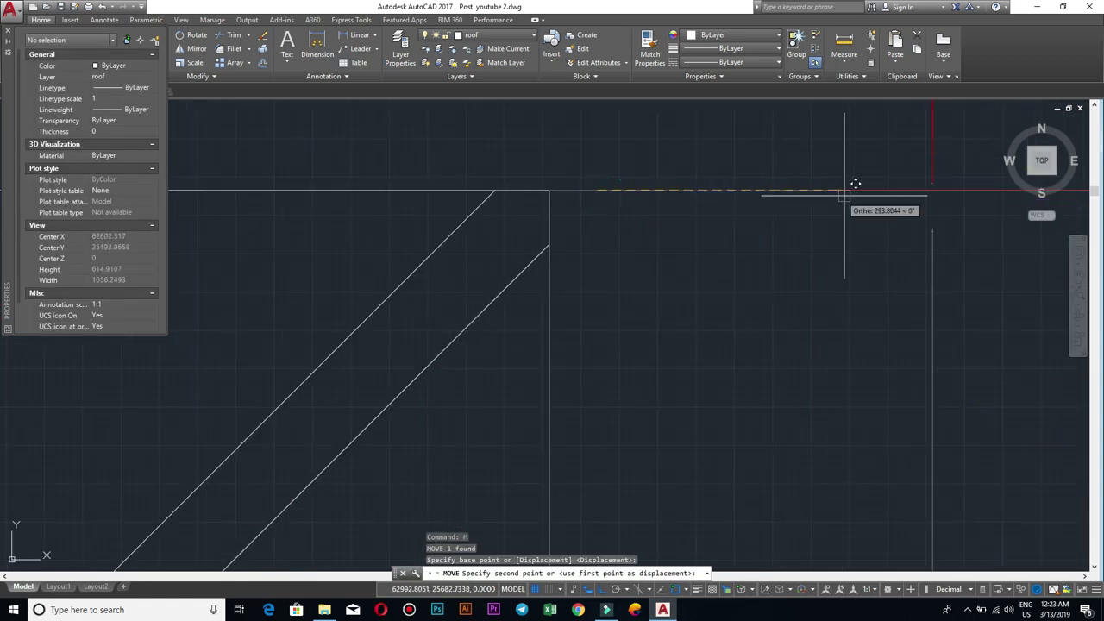
left_click(933, 190)
scroll(931, 278, "down", 2)
scroll(688, 209, "down", 3)
scroll(789, 271, "down", 3)
scroll(944, 347, "down", 6)
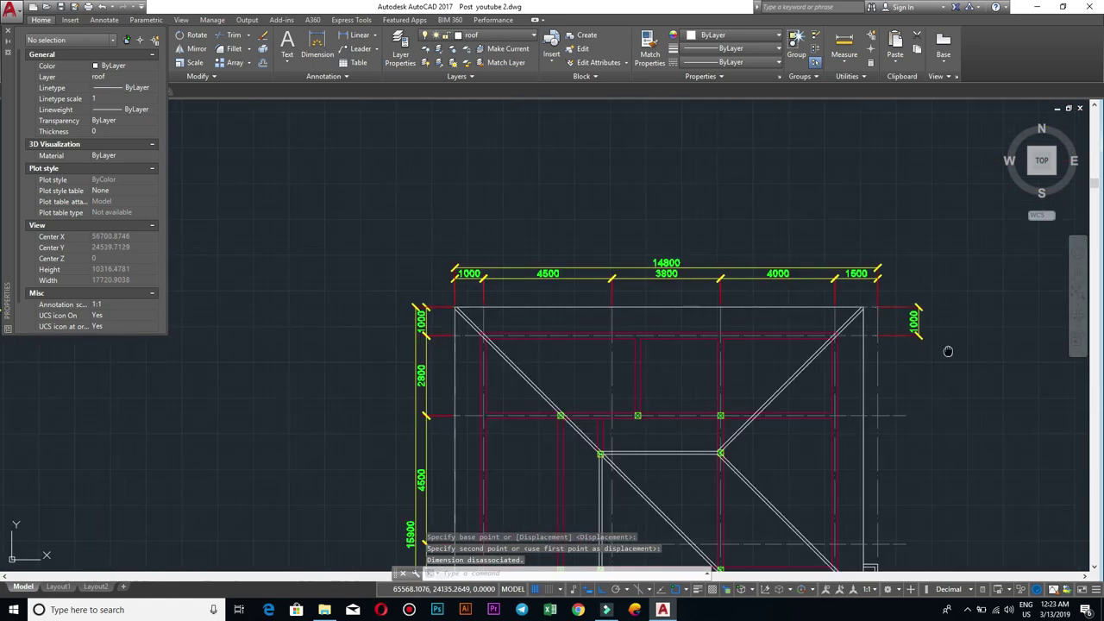
scroll(844, 304, "up", 1)
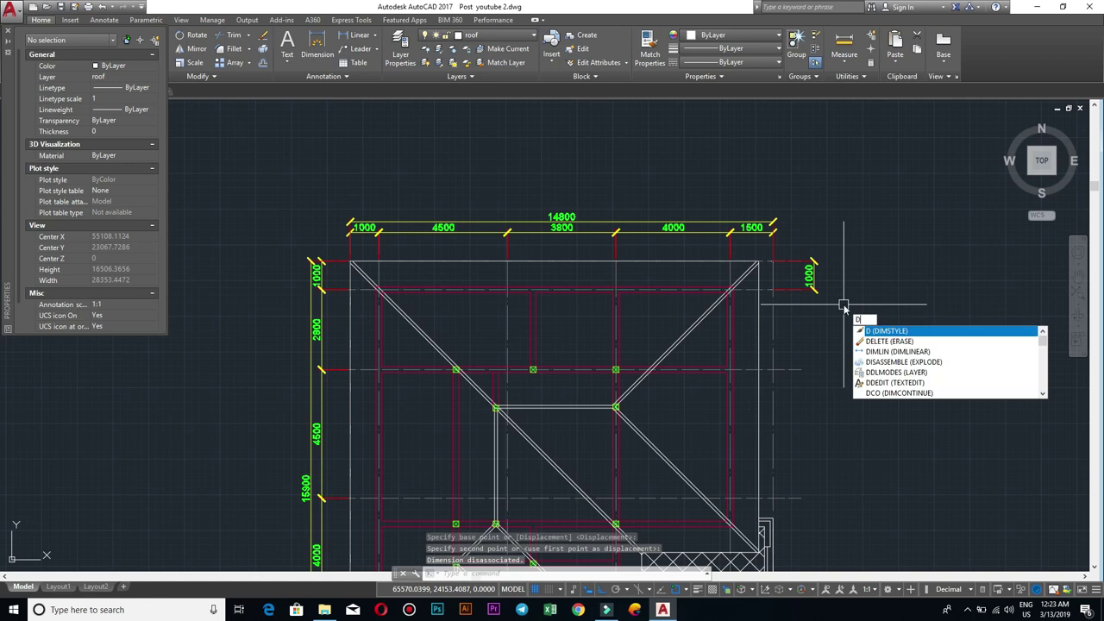
type("DCO")
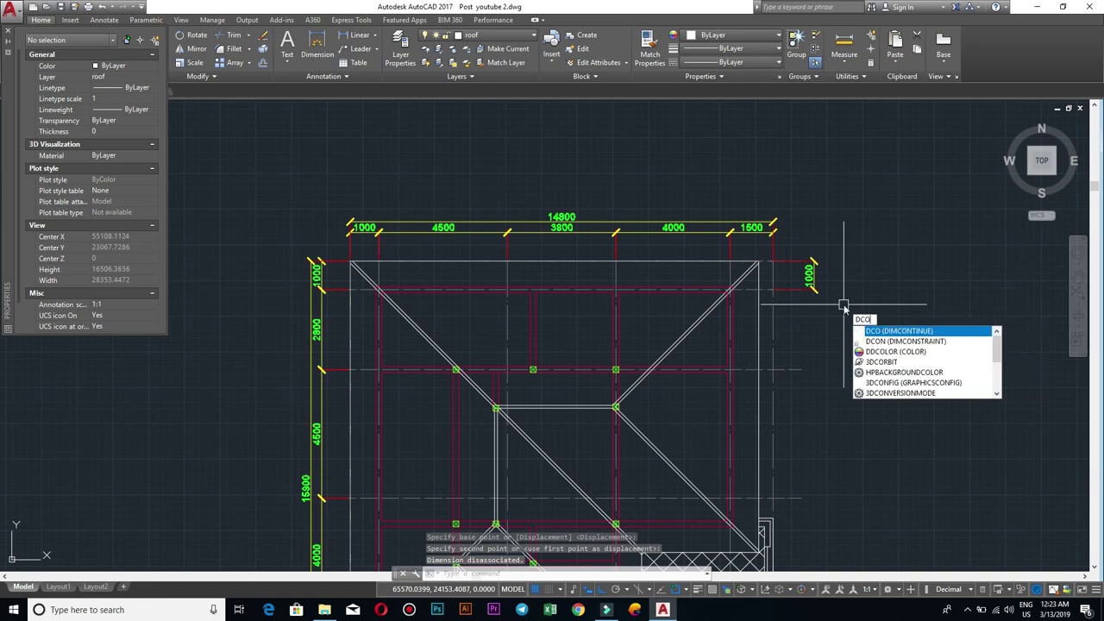
Step: Continue the right-side chain with 2800 and 4500 vertical dimensions
key("Return")
scroll(820, 345, "up", 5)
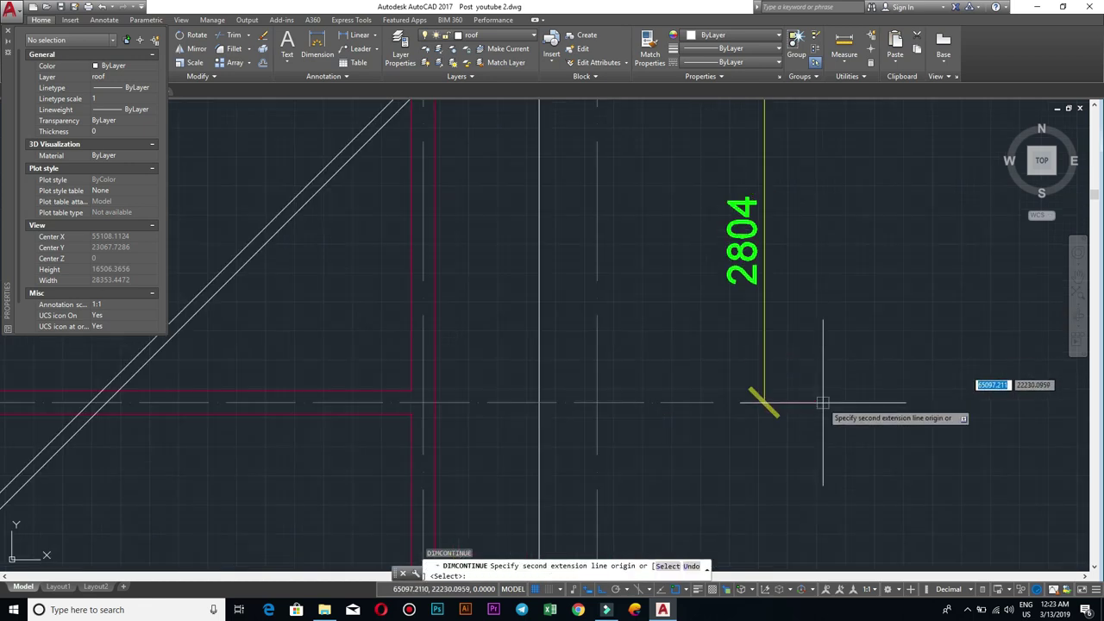
left_click(599, 402)
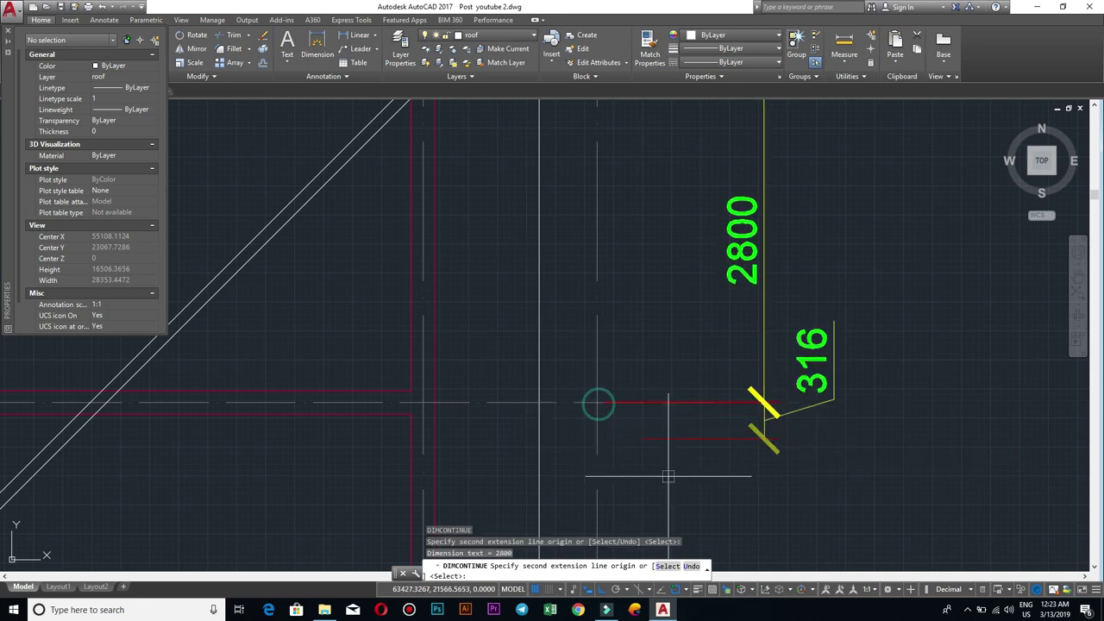
scroll(678, 492, "down", 2)
scroll(698, 379, "up", 1)
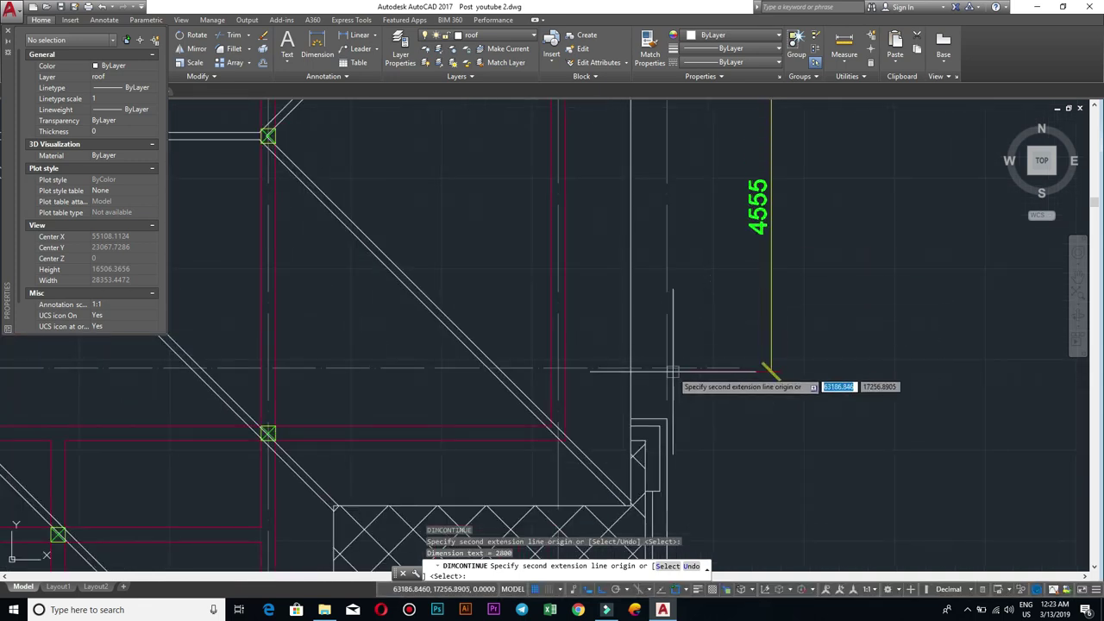
scroll(683, 386, "up", 3)
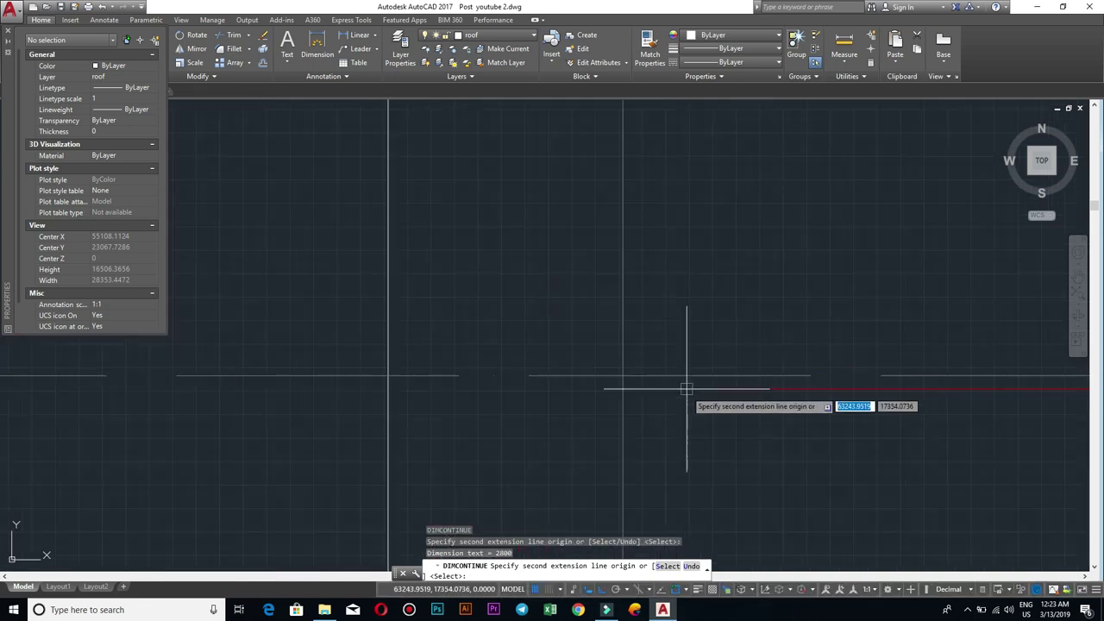
left_click(622, 376)
Step: Add the 4000 and 2000 continued dimensions to complete the right-side chain
scroll(623, 376, "down", 3)
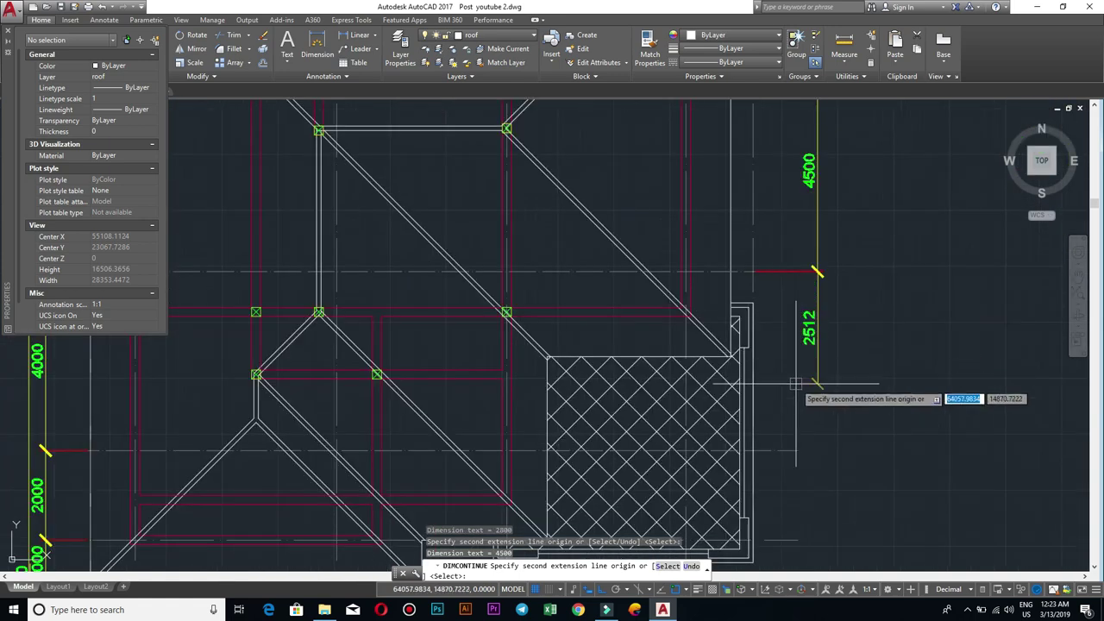
scroll(794, 252, "up", 4)
scroll(649, 263, "down", 2)
scroll(734, 260, "down", 2)
scroll(735, 260, "up", 2)
scroll(735, 261, "down", 2)
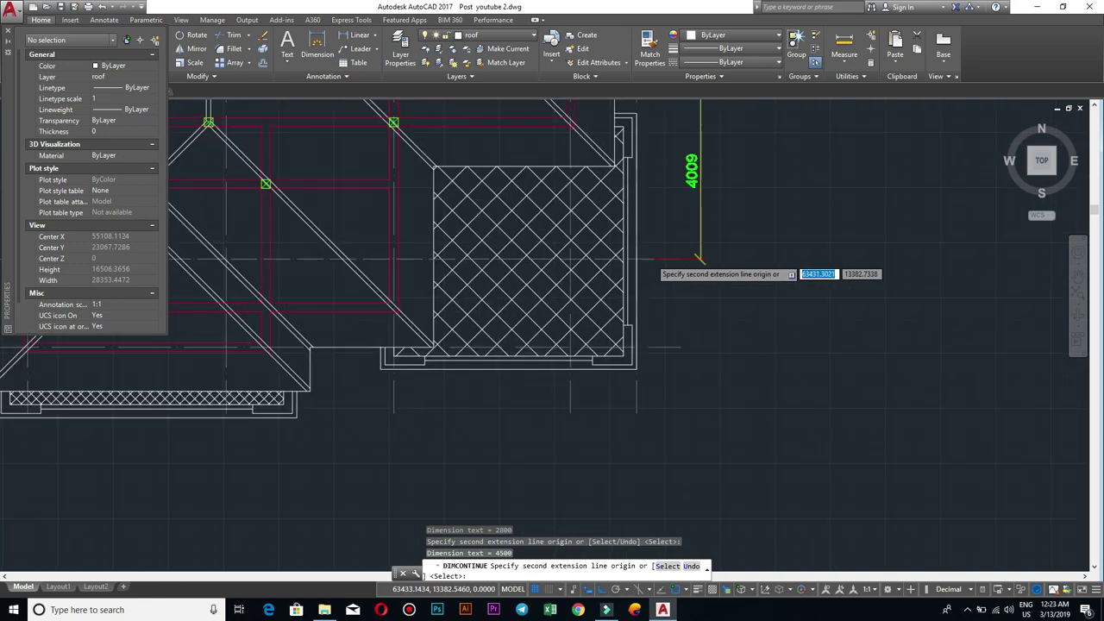
scroll(735, 259, "down", 2)
left_click(650, 258)
scroll(650, 258, "up", 5)
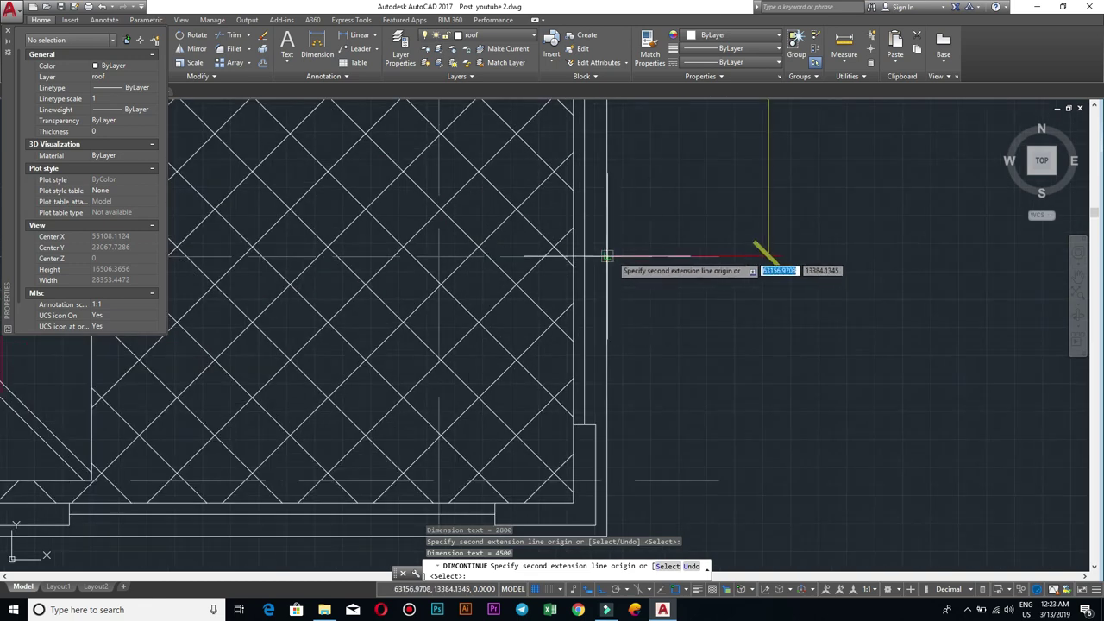
scroll(634, 308, "down", 2)
scroll(609, 397, "up", 2)
left_click(627, 371)
scroll(734, 268, "down", 3)
scroll(725, 278, "down", 3)
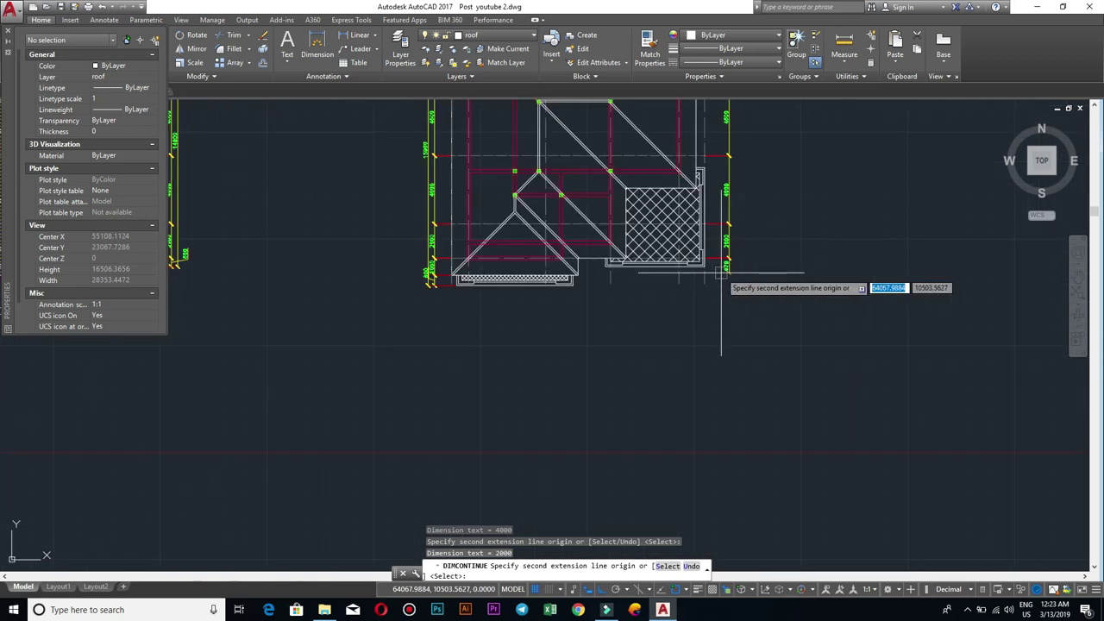
key("Escape")
type("dba")
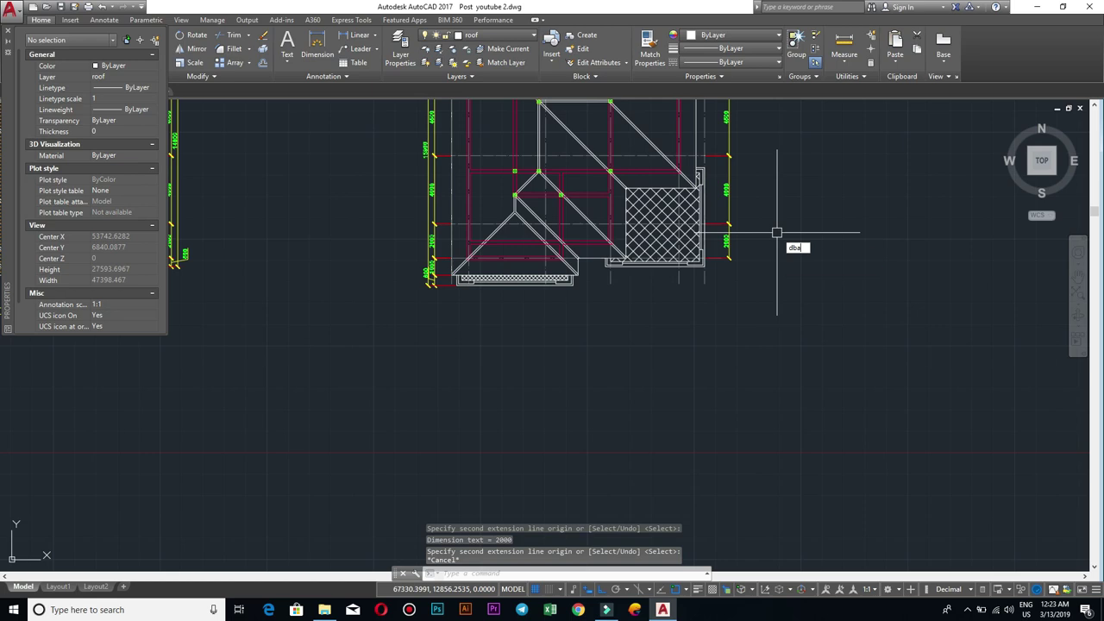
Step: Add an overall baseline dimension from the chosen right-side dimension to the roof's top corner
key("Return")
type("s")
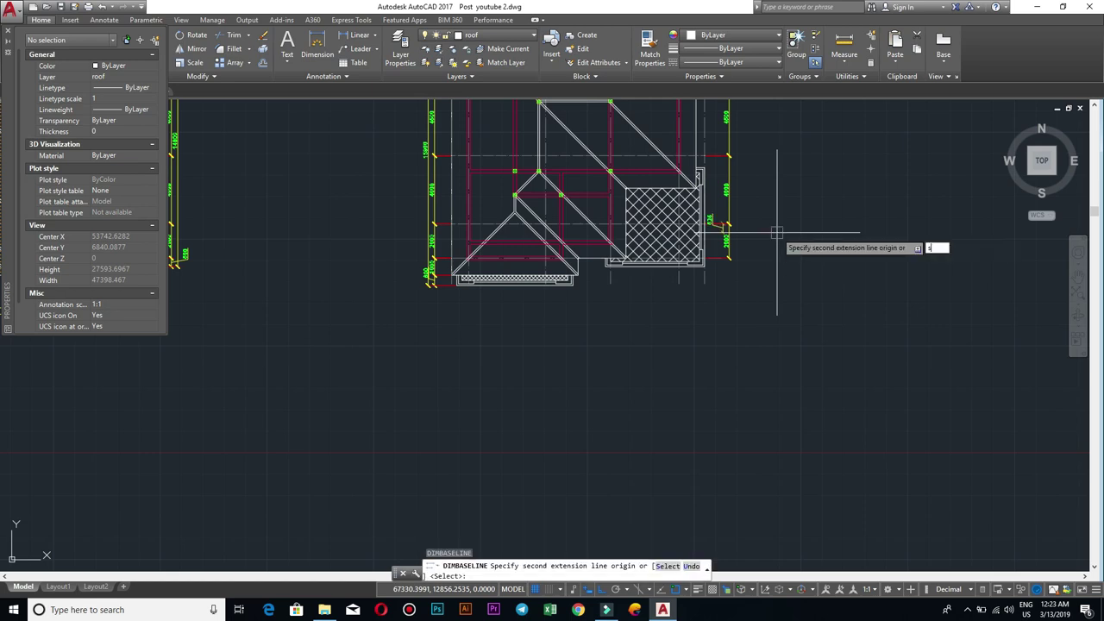
key("Return")
left_click(720, 257)
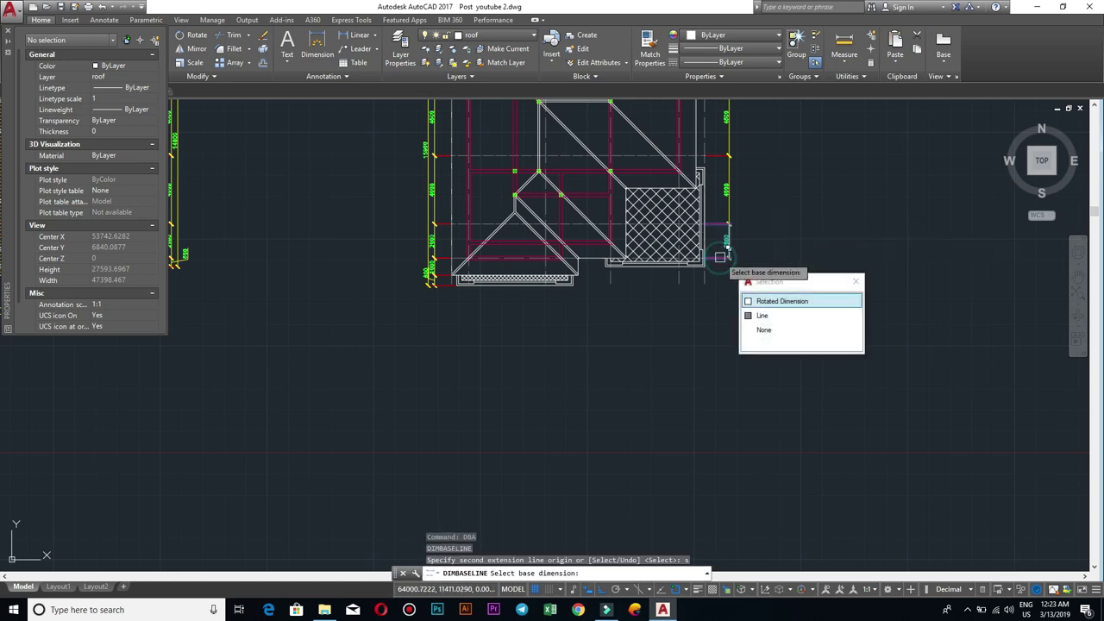
key("Return")
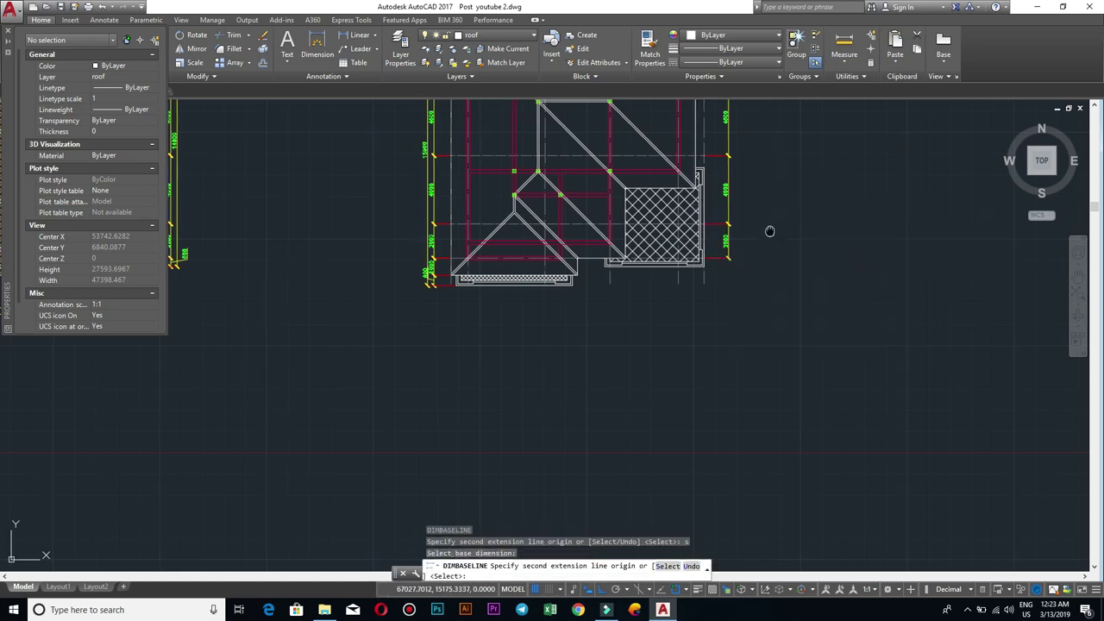
middle_click_drag(771, 232, 759, 440)
scroll(746, 210, "up", 5)
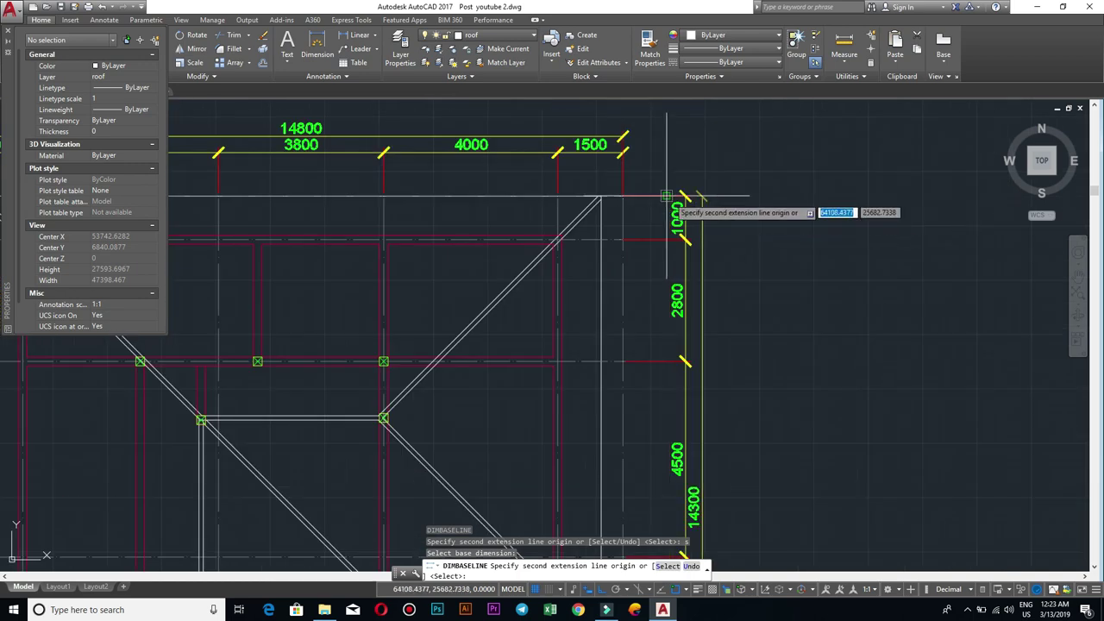
left_click(622, 197)
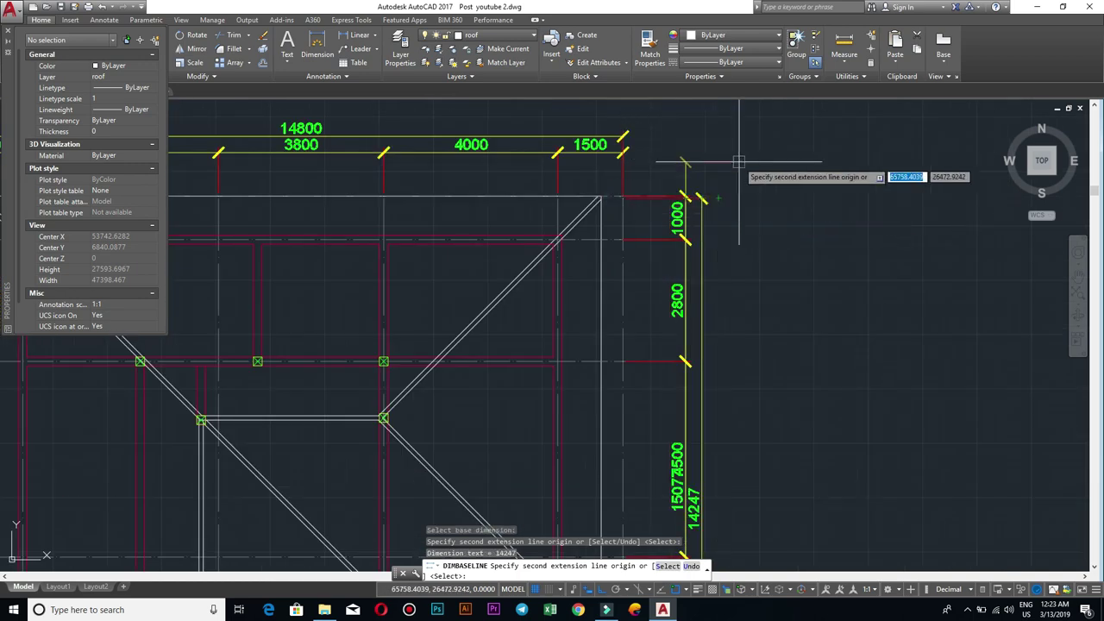
key("Escape")
Step: Grip-stretch the overall dimension's end onto the roof corner so it reads 14300
scroll(664, 196, "up", 8)
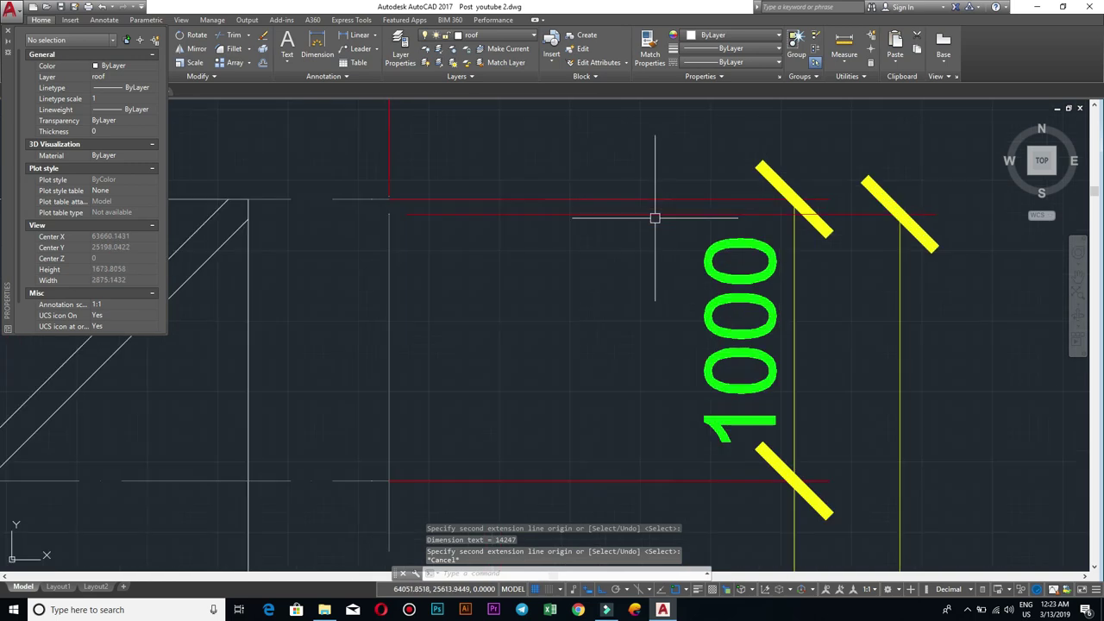
left_click(654, 216)
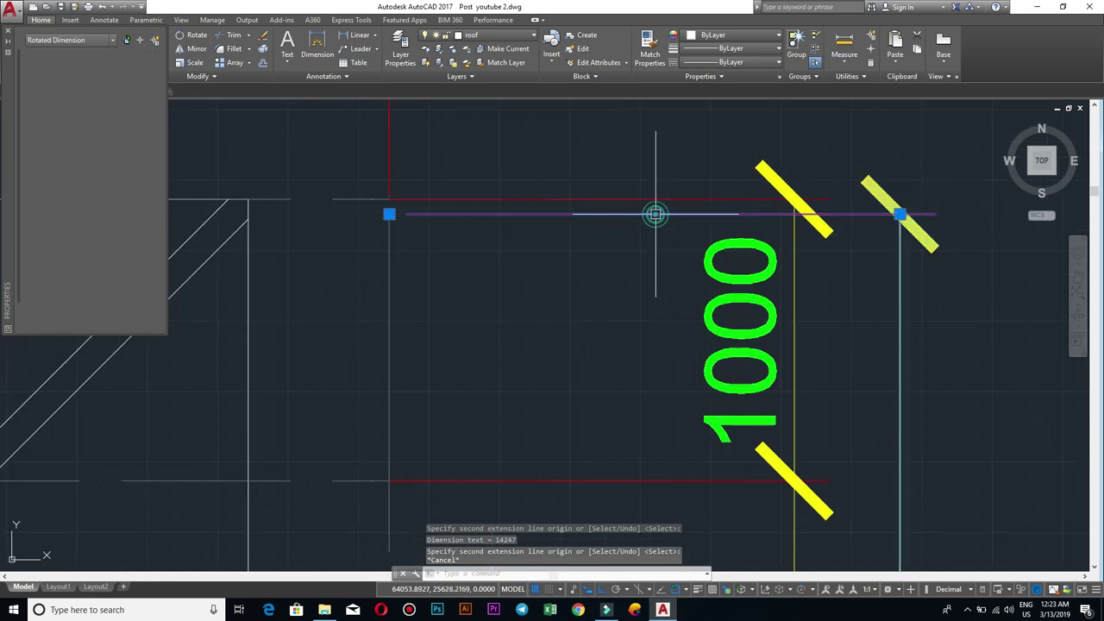
left_click(388, 215)
left_click(389, 200)
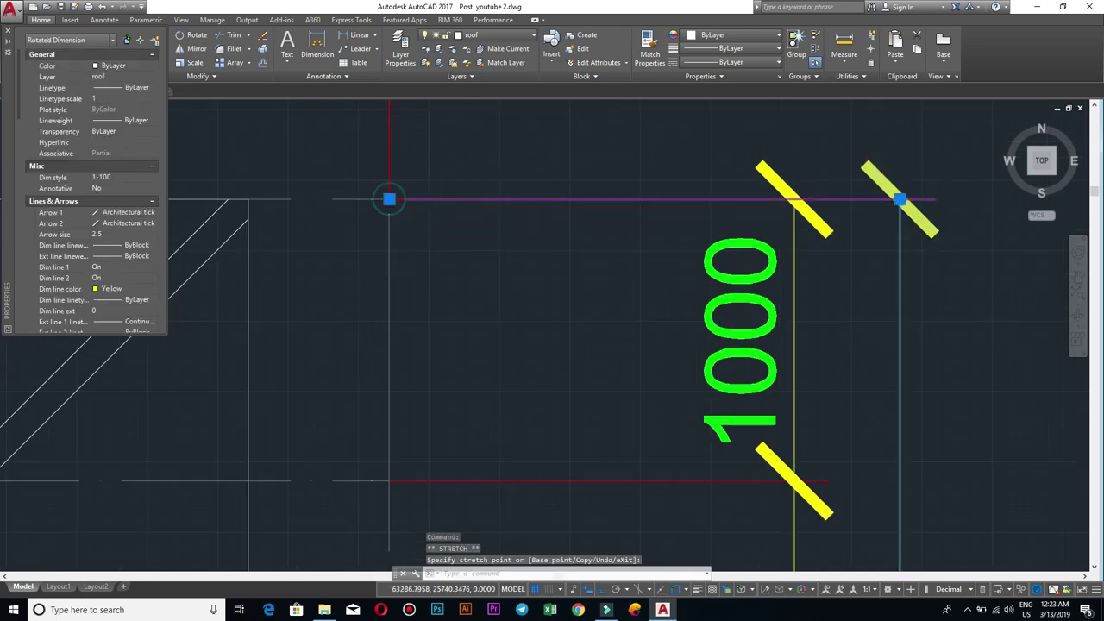
scroll(446, 179, "down", 5)
key("Escape")
Step: Pan to the roof plan's lower edge and start a linear dimension with DLI
scroll(626, 320, "down", 4)
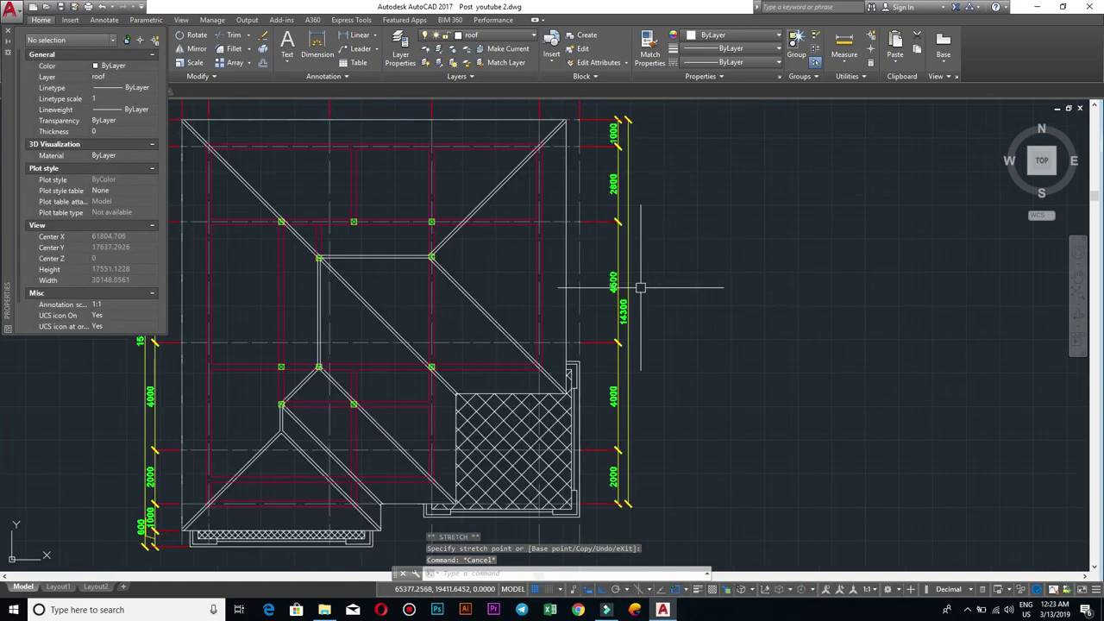
middle_click_drag(539, 352, 672, 301)
scroll(603, 259, "down", 3)
middle_click_drag(574, 229, 733, 242)
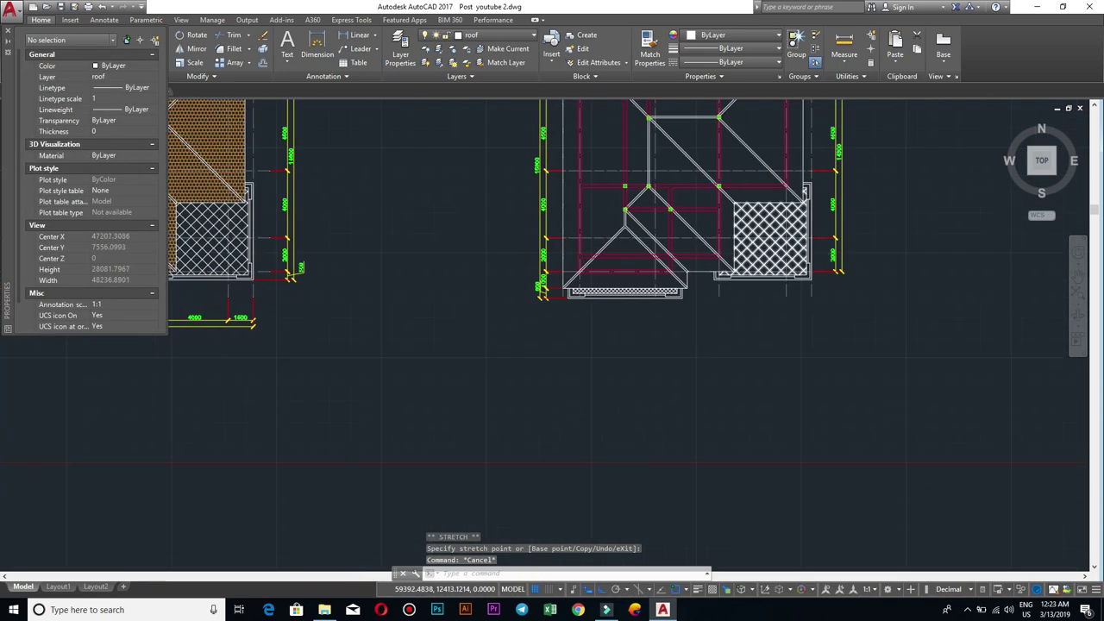
scroll(604, 299, "up", 4)
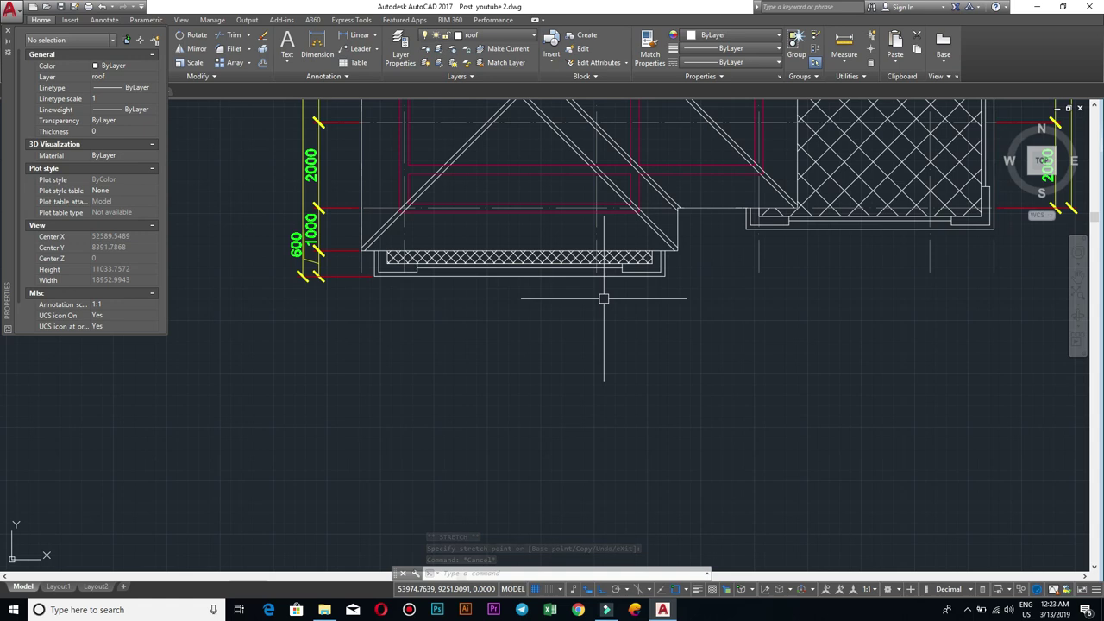
type("dli")
key("Return")
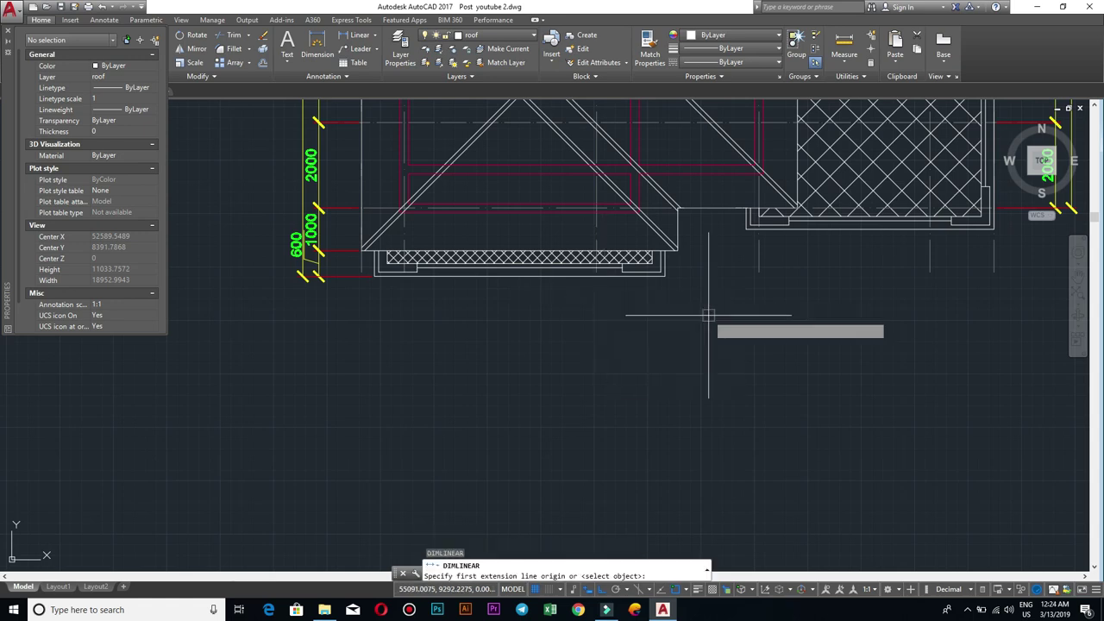
Step: Dimension the 1000 overhang horizontally below the roof plan's bottom-left corner
middle_click_drag(872, 328, 454, 305)
scroll(453, 305, "up", 4)
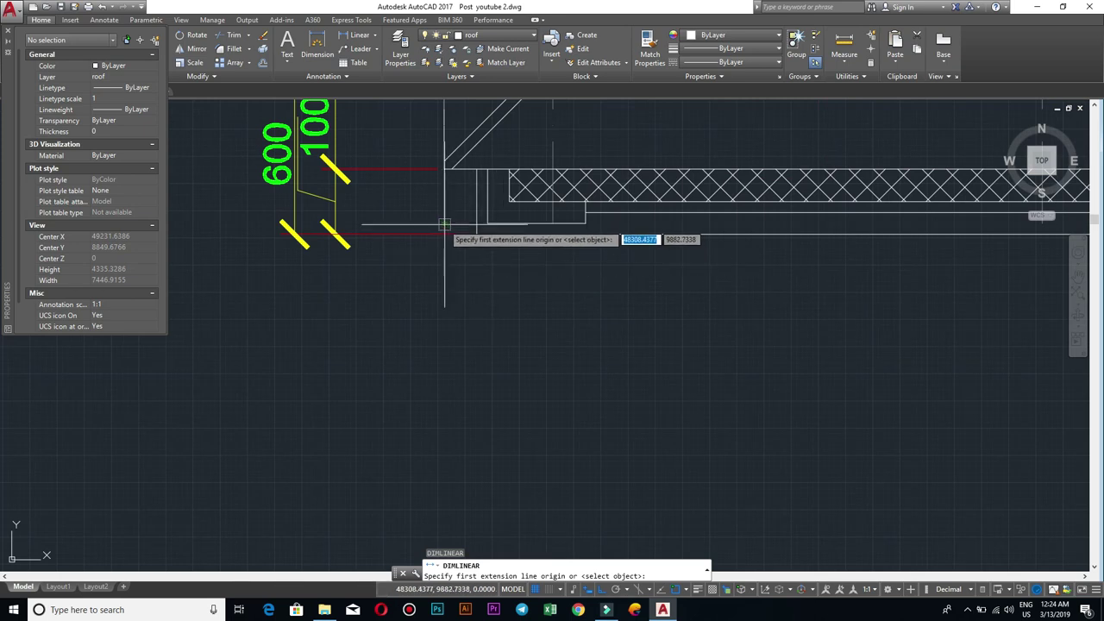
scroll(469, 188, "up", 2)
middle_click_drag(468, 189, 512, 309)
scroll(512, 313, "down", 2)
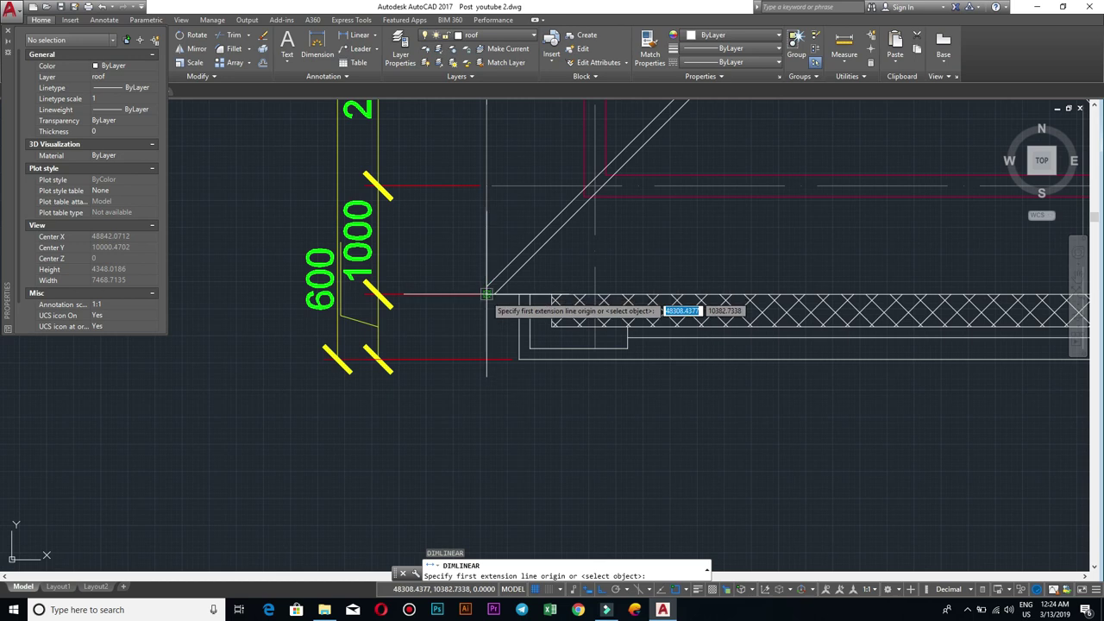
left_click(487, 294)
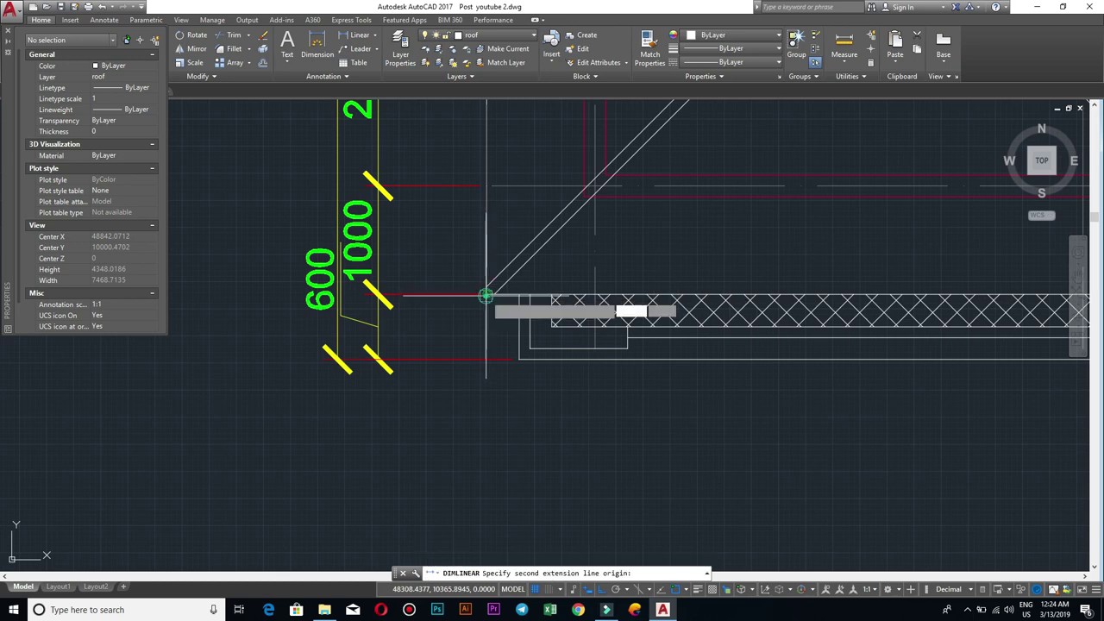
left_click(594, 295)
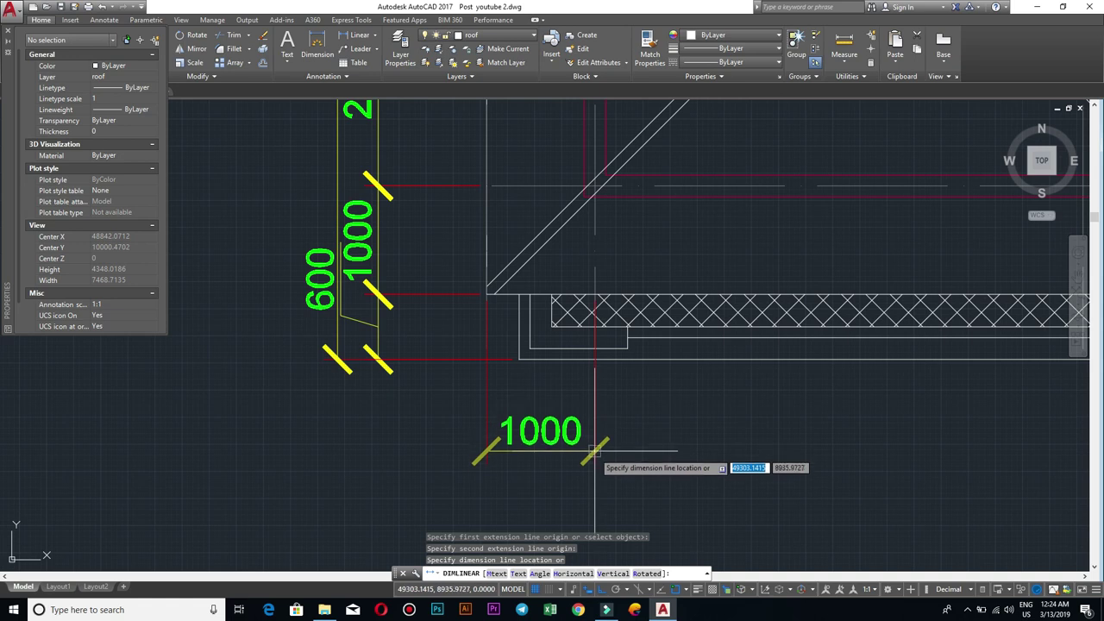
left_click(595, 448)
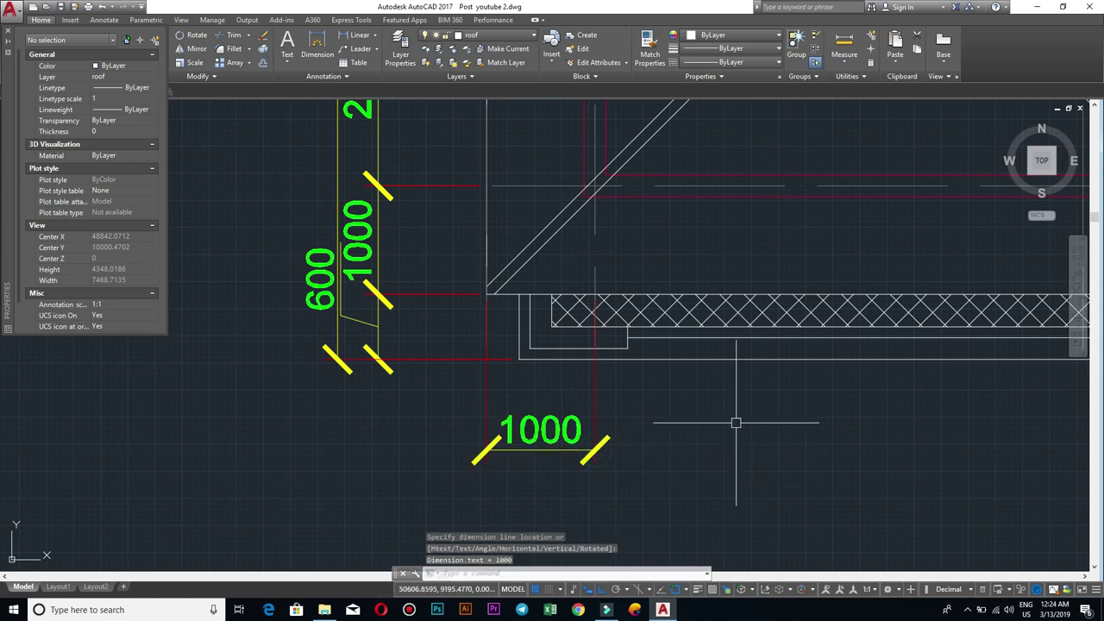
scroll(669, 381, "down", 2)
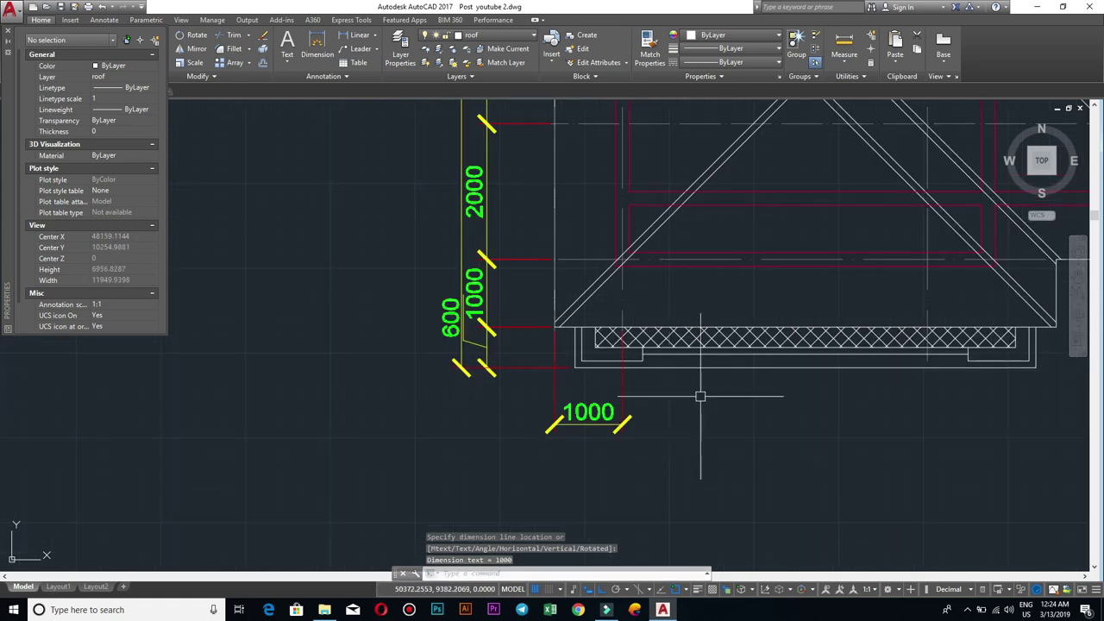
left_click(624, 385)
scroll(648, 367, "up", 4)
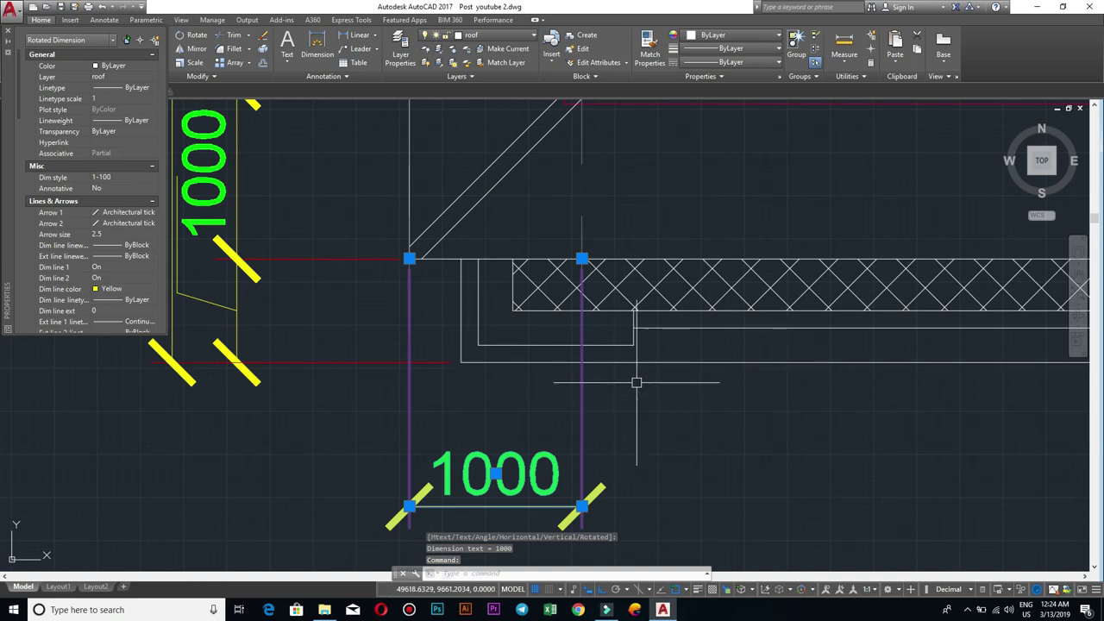
Step: Move the 1000 dimension up closer beneath the roof plan's lower edge
key("Return")
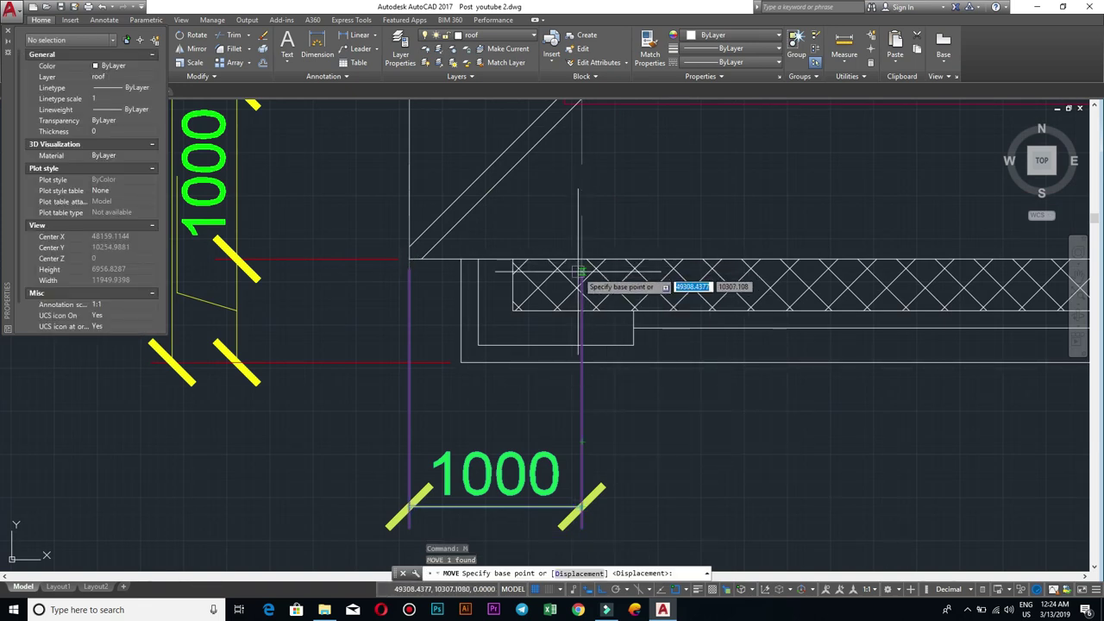
left_click(581, 271)
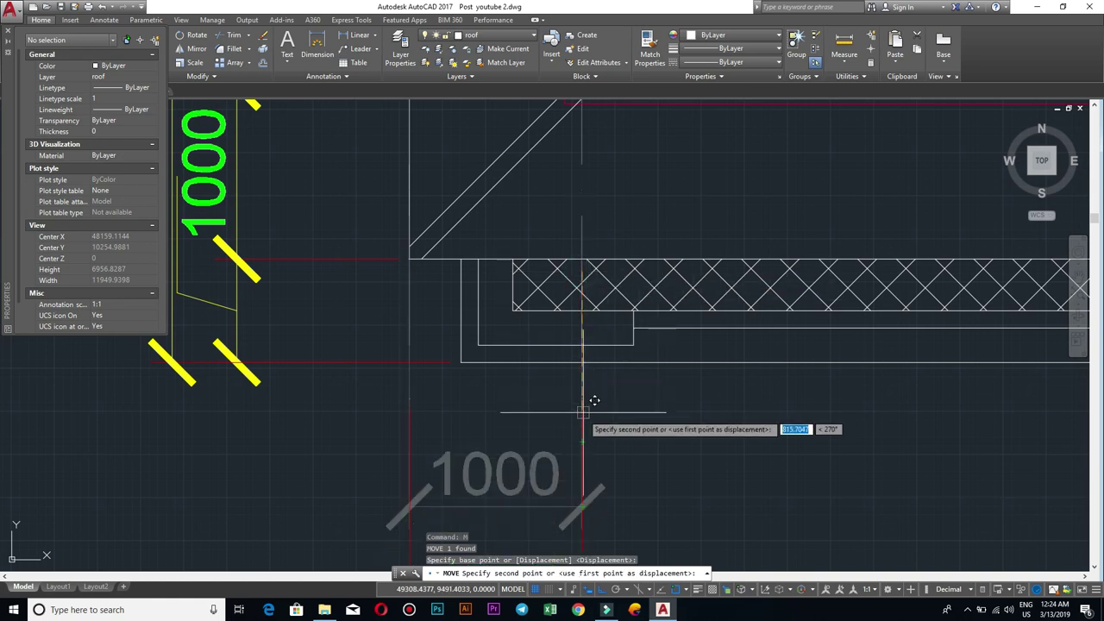
left_click(593, 349)
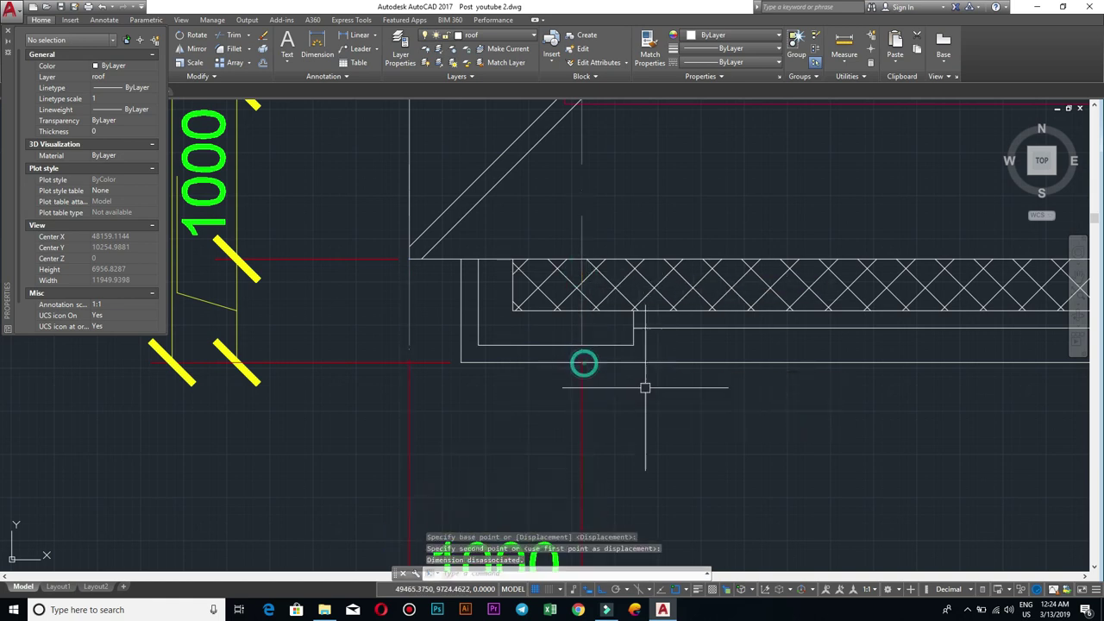
scroll(646, 387, "down", 2)
scroll(685, 407, "down", 2)
scroll(589, 383, "up", 10)
scroll(587, 392, "down", 2)
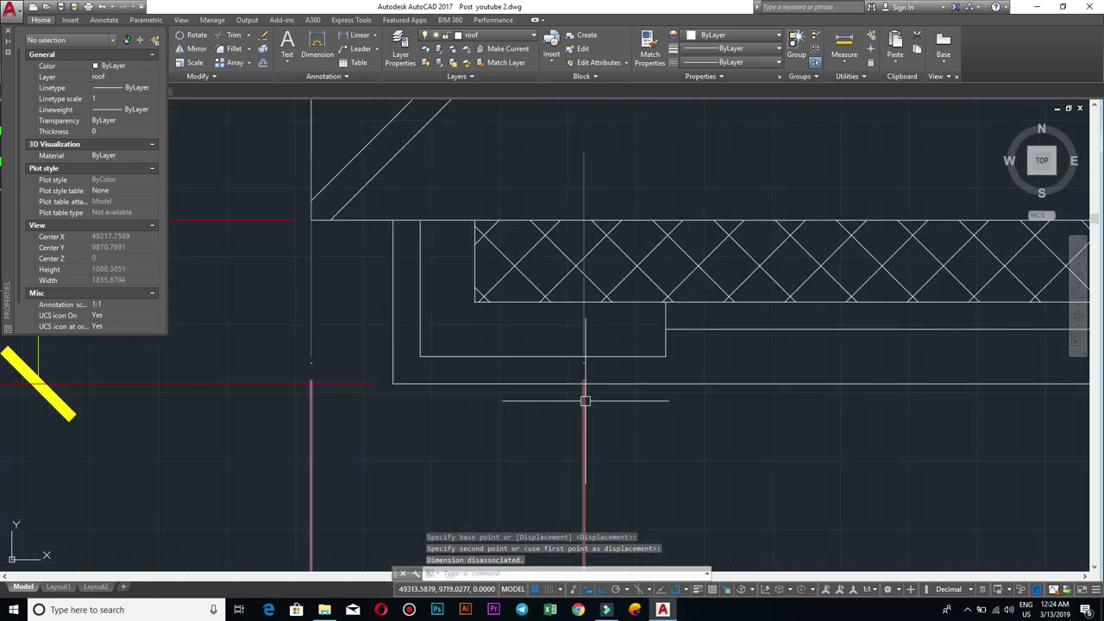
scroll(672, 421, "down", 2)
Step: Continue the bottom chain from the 1000 dimension with 4500 and 3800
type("co")
key("Return")
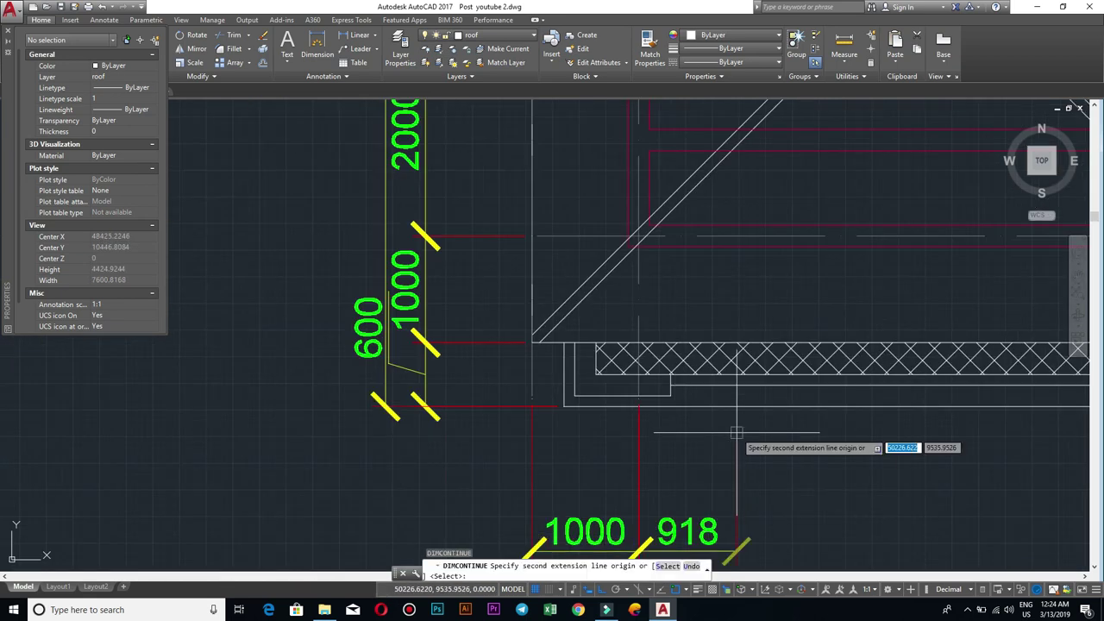
scroll(949, 424, "up", 2)
scroll(1011, 423, "down", 5)
scroll(1011, 422, "up", 6)
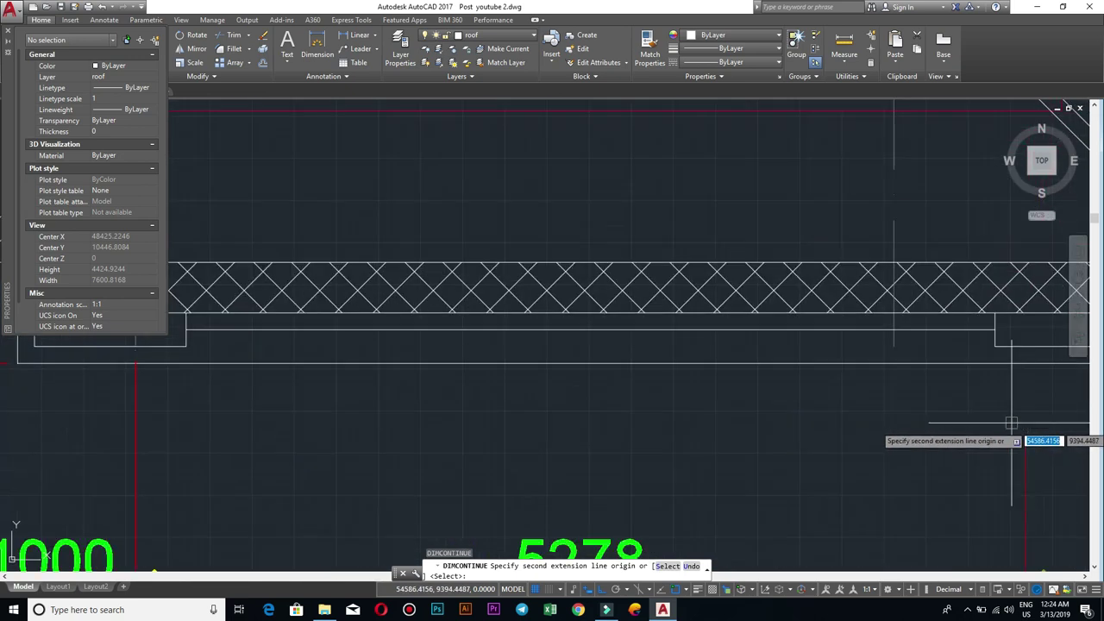
left_click(894, 363)
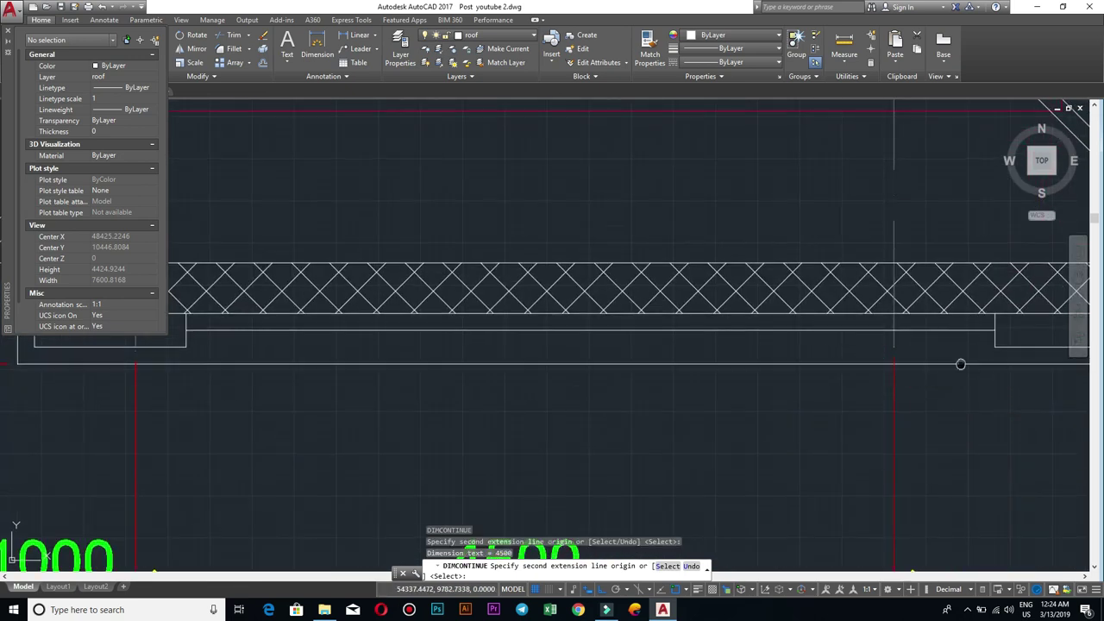
scroll(599, 388, "down", 3)
scroll(788, 387, "down", 1)
scroll(792, 372, "up", 4)
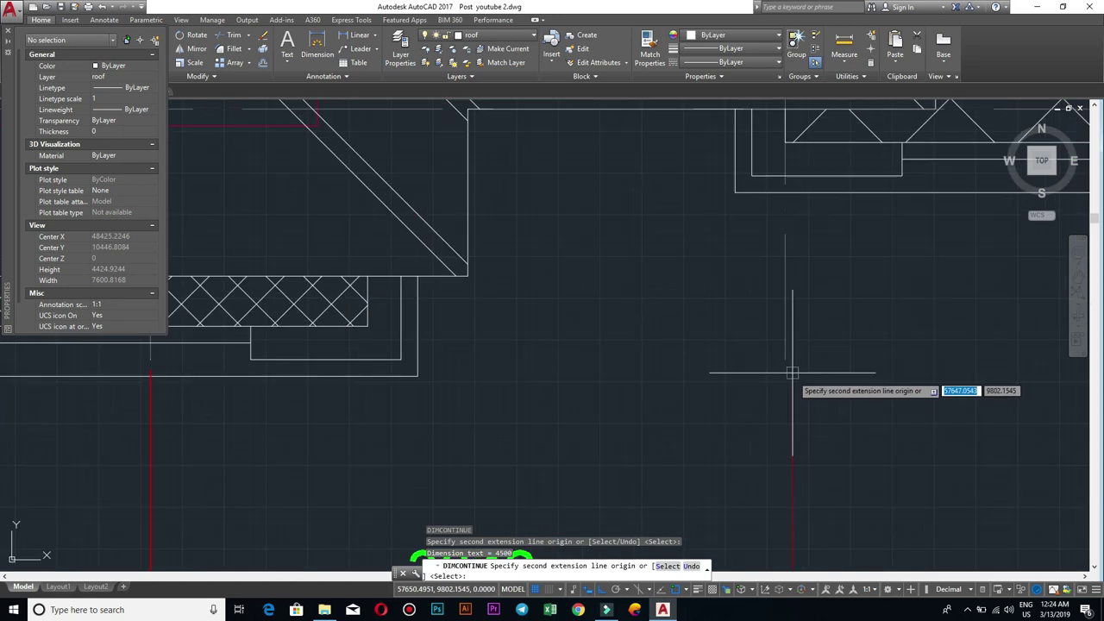
left_click(787, 360)
Step: Add the 4000 and 1500 dimensions to close the bottom chain at the right edge
scroll(786, 361, "down", 3)
scroll(610, 356, "up", 3)
scroll(610, 356, "up", 4)
left_click(687, 382)
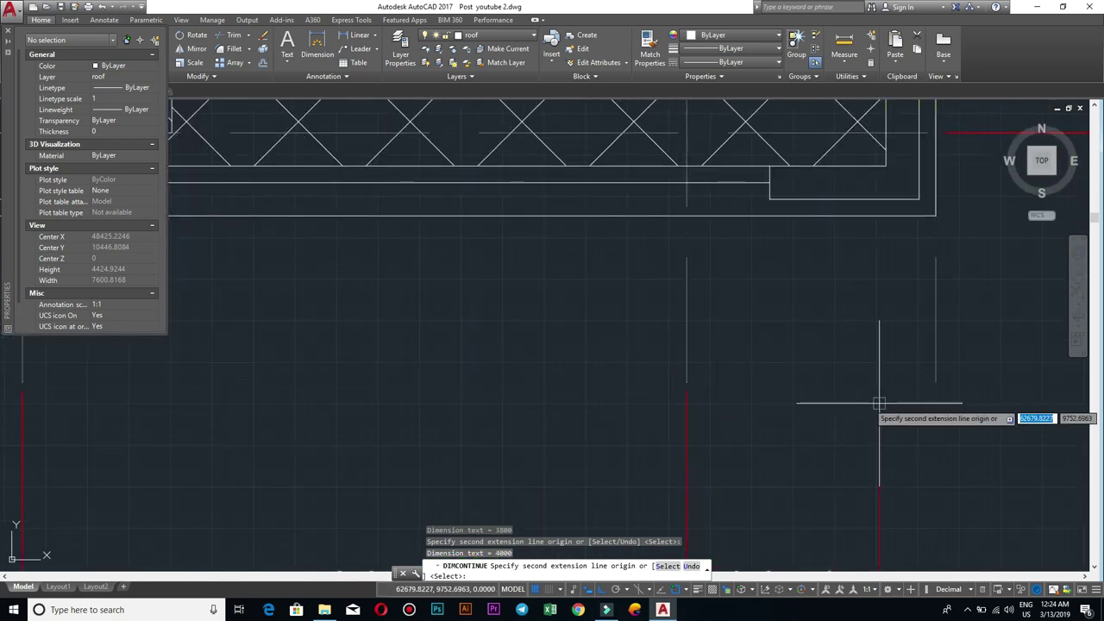
left_click(934, 390)
scroll(934, 389, "down", 3)
scroll(830, 405, "down", 4)
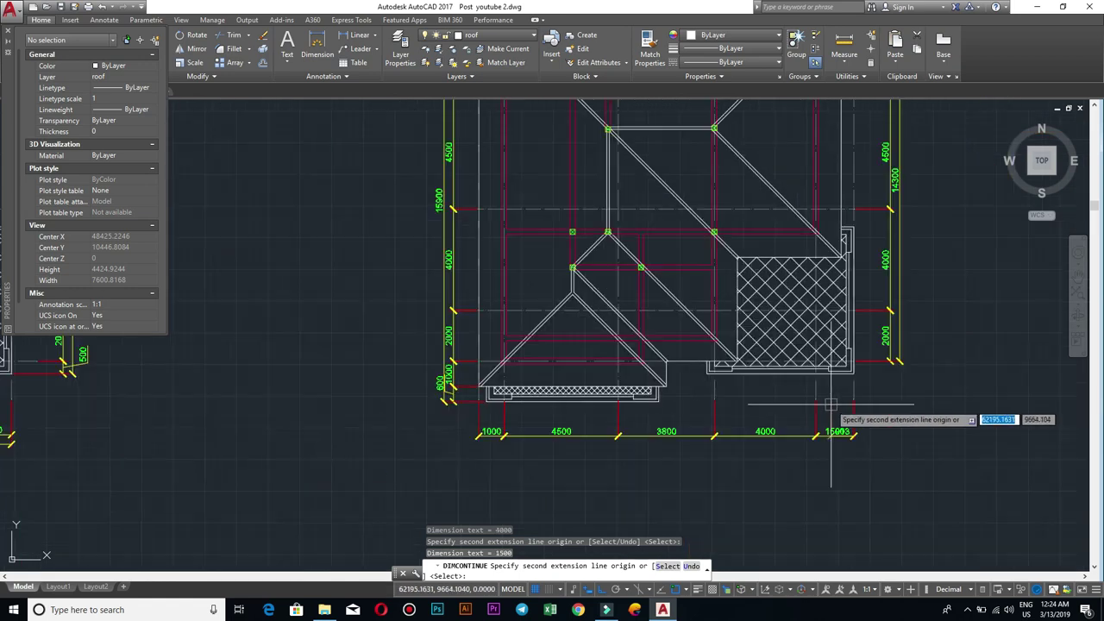
key("Escape")
scroll(869, 408, "up", 5)
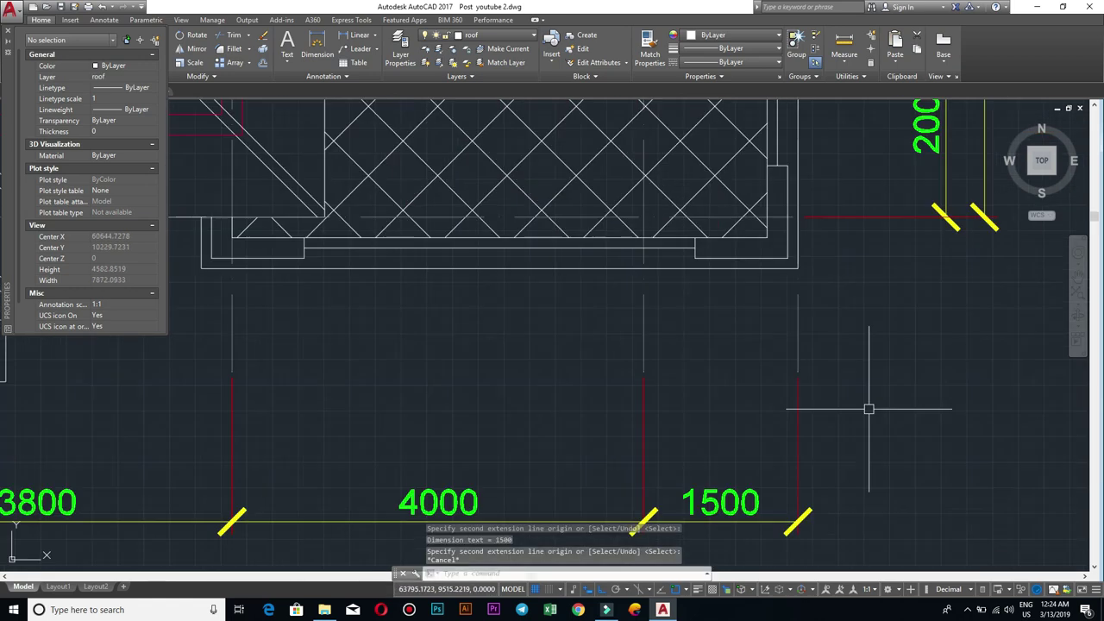
scroll(798, 396, "down", 4)
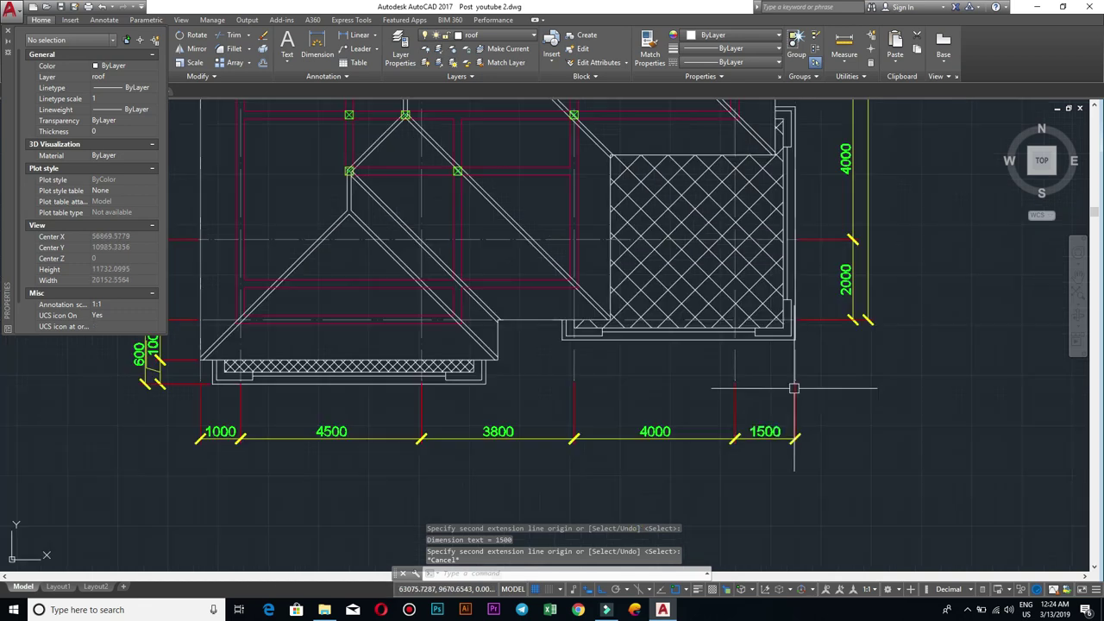
scroll(565, 429, "down", 1)
scroll(523, 406, "down", 3)
scroll(602, 375, "up", 1)
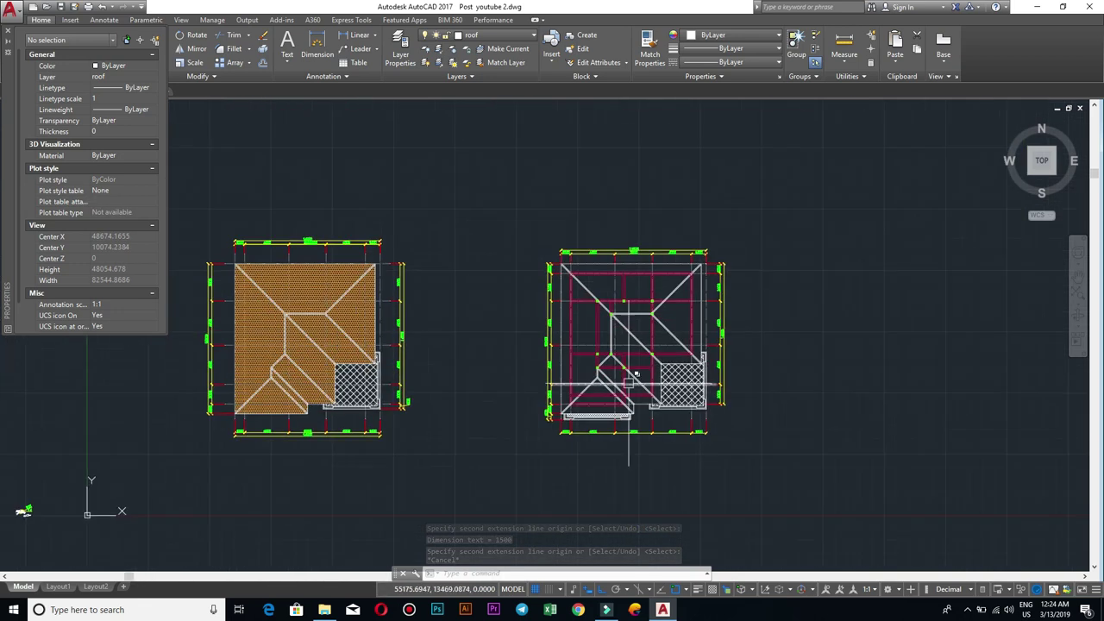
scroll(482, 360, "up", 3)
scroll(481, 360, "down", 2)
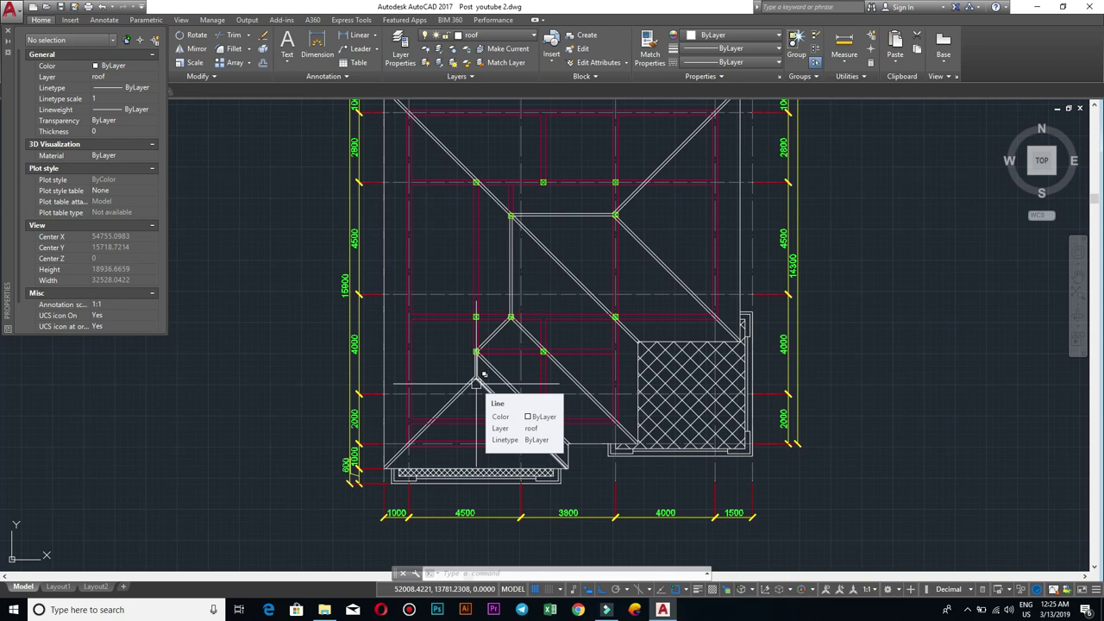
Step: Add a 14800 baseline dimension from the 1000 dimension to the building's right edge
type("db")
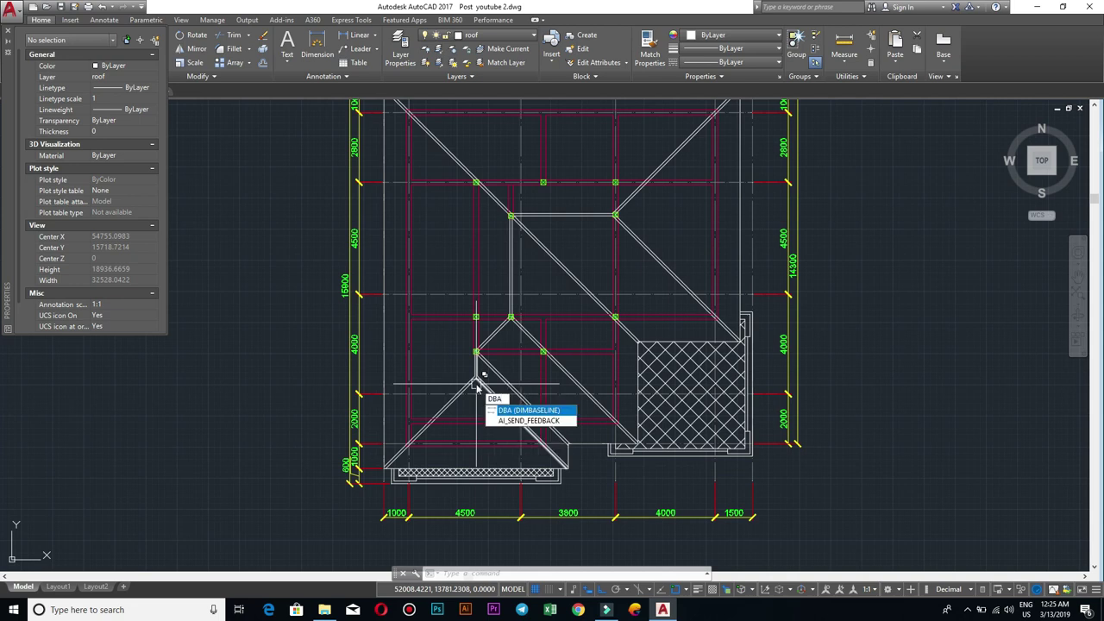
key("Return")
key("Return")
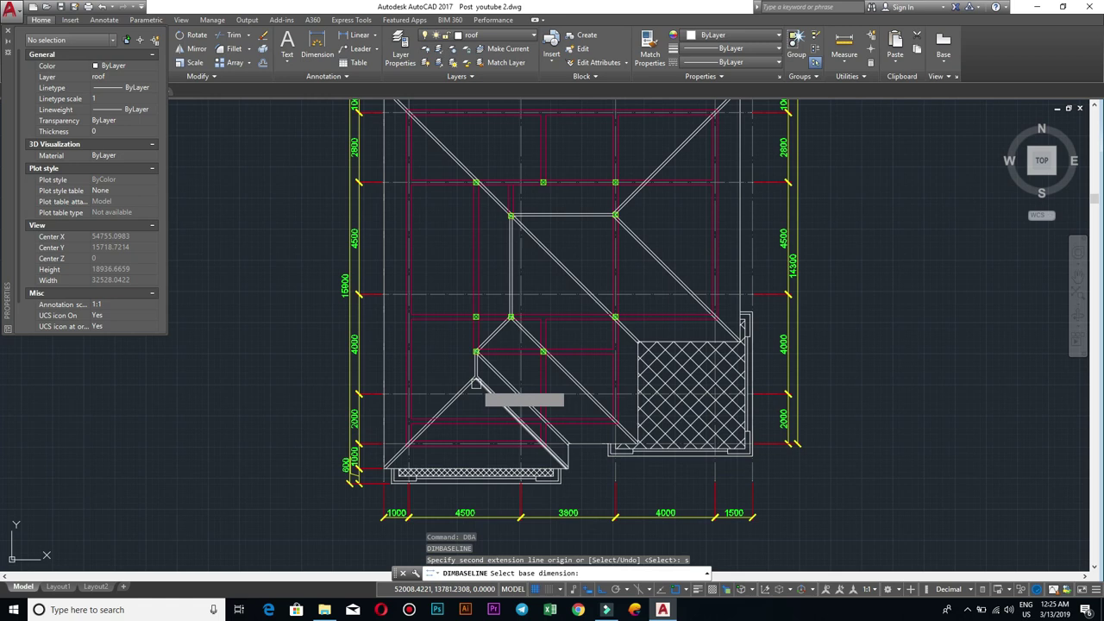
scroll(410, 496, "up", 5)
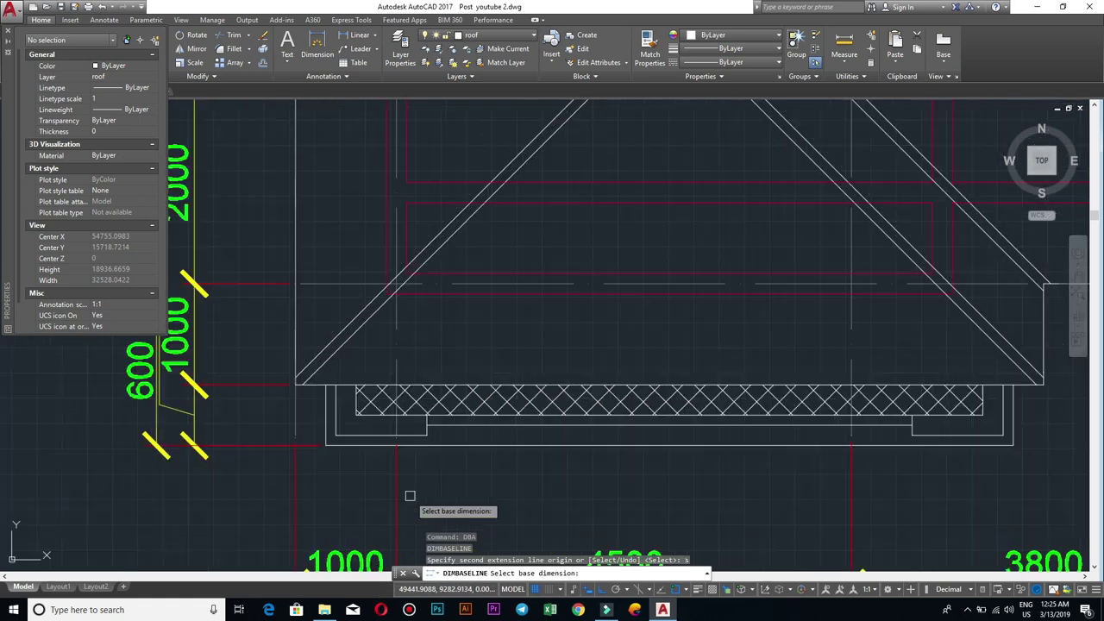
left_click(297, 492)
scroll(824, 472, "down", 2)
middle_click_drag(824, 472, 528, 436)
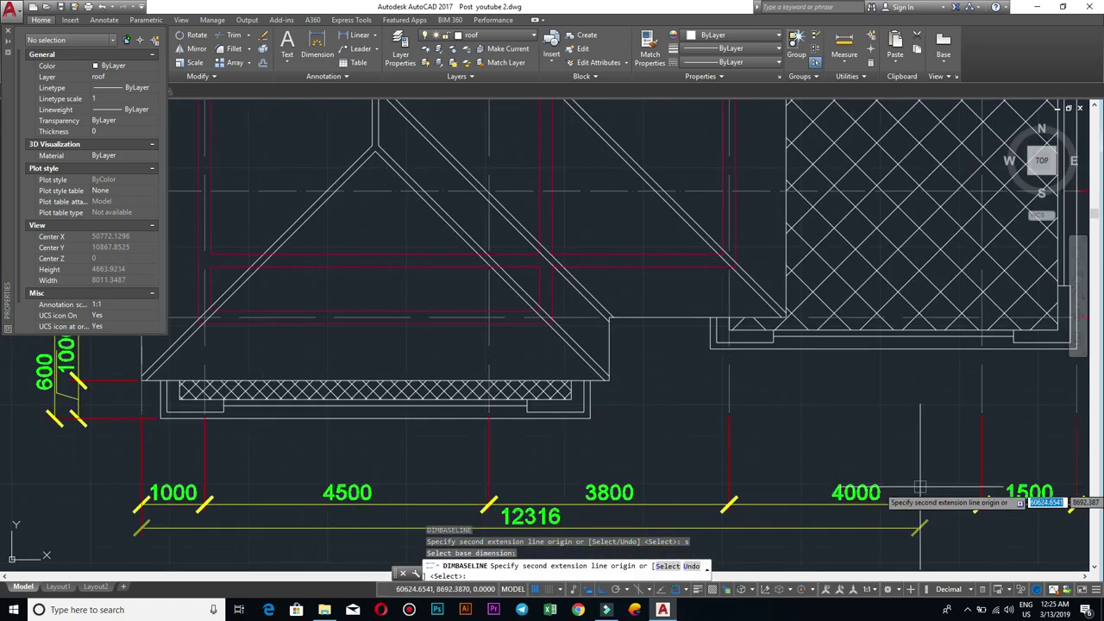
middle_click_drag(920, 489, 653, 444)
scroll(658, 443, "up", 4)
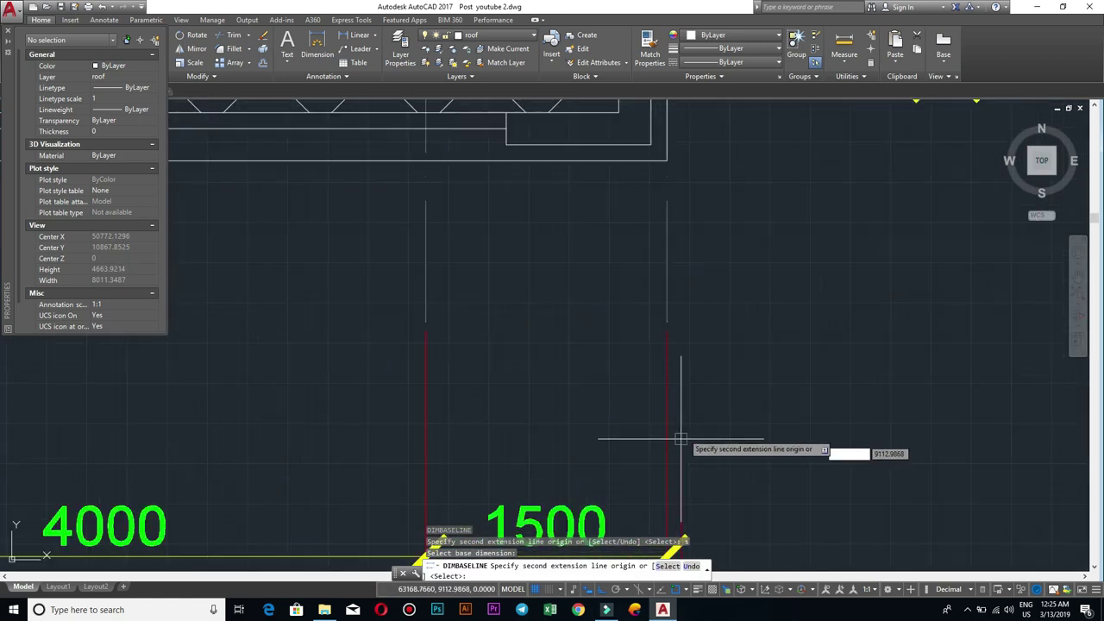
left_click(666, 322)
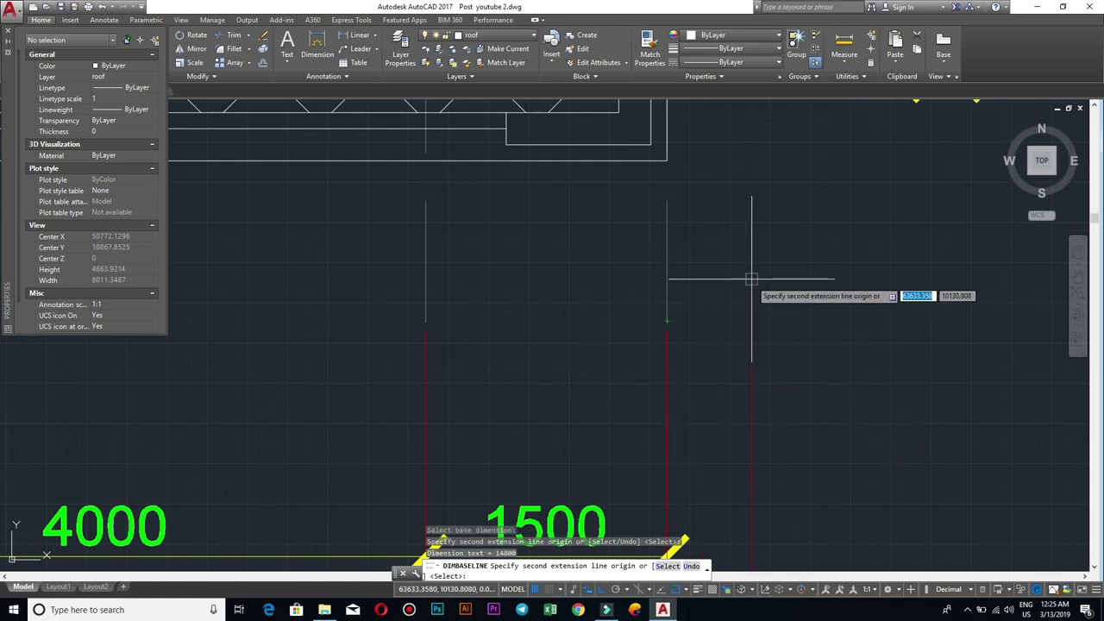
key("Return")
scroll(752, 283, "down", 2)
scroll(752, 283, "down", 5)
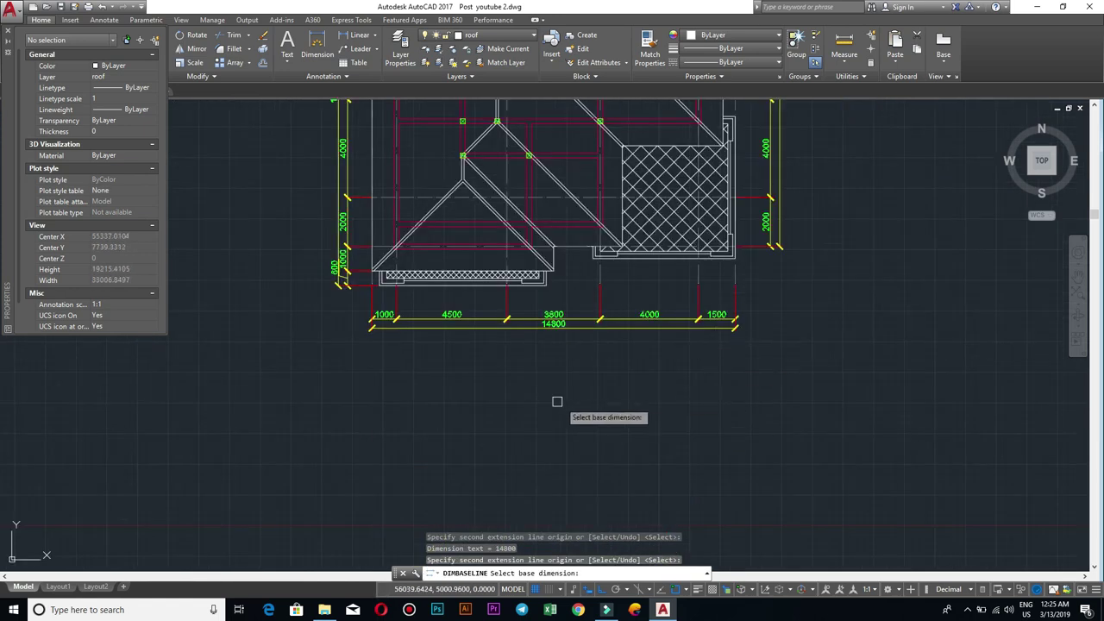
key("Escape")
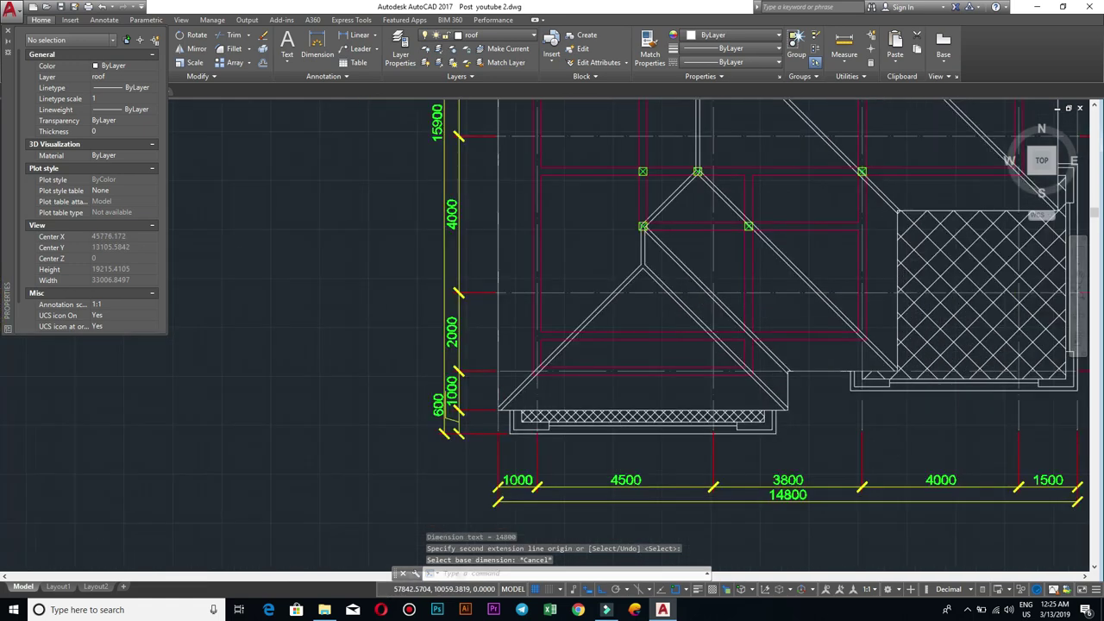
scroll(790, 330, "down", 4)
middle_click_drag(790, 331, 678, 405)
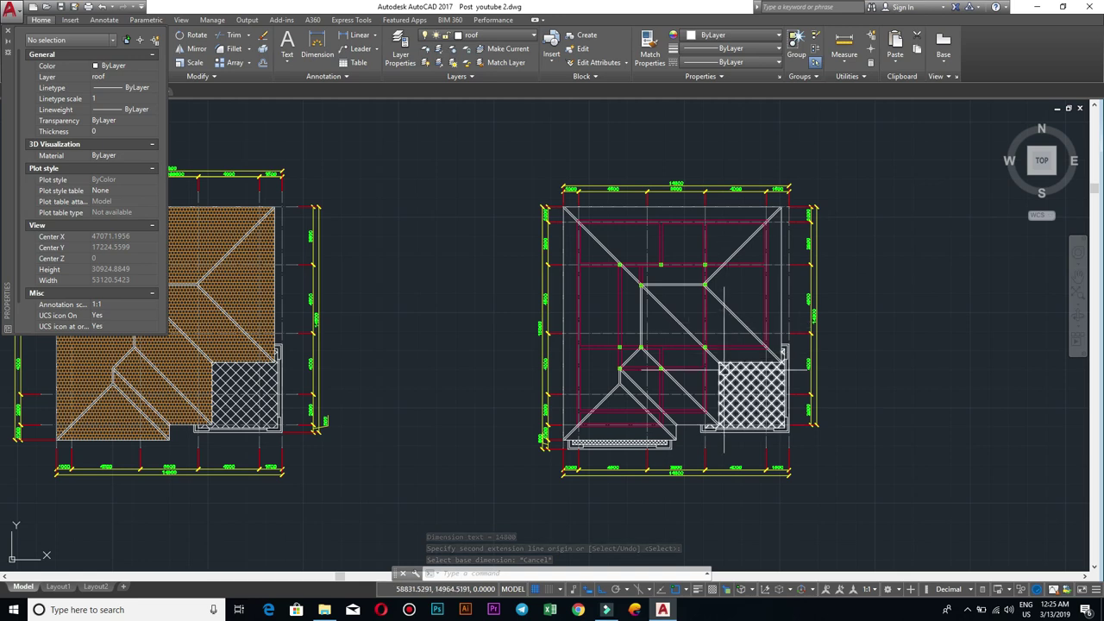
Step: Inspect the stair area and top dimensions, then close the Properties palette
scroll(720, 332, "up", 3)
scroll(715, 335, "up", 3)
scroll(714, 336, "down", 4)
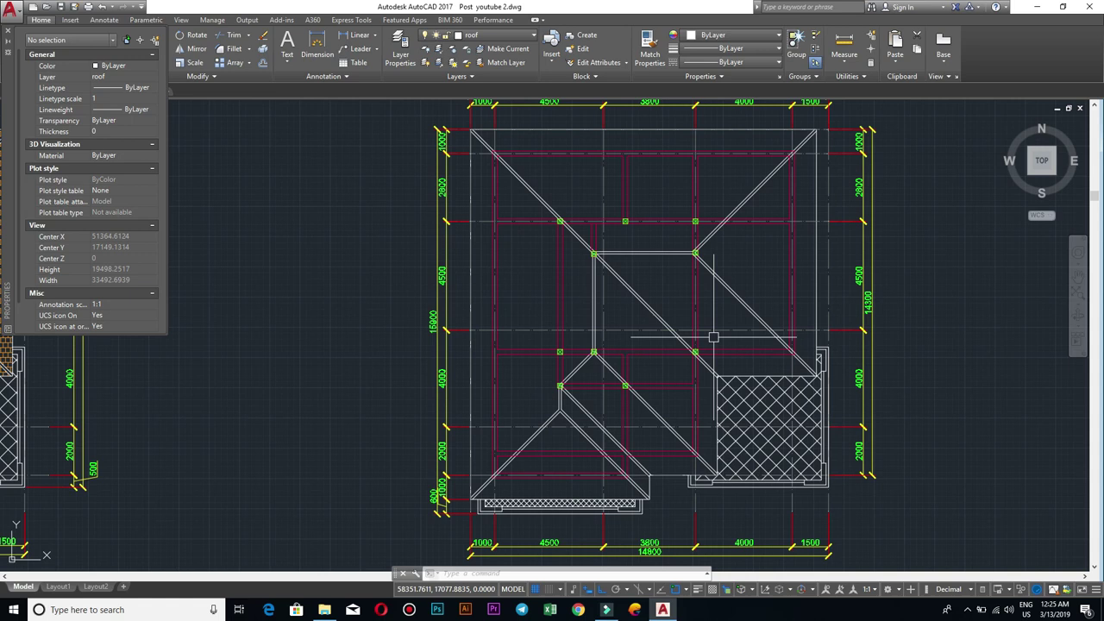
scroll(804, 397, "up", 4)
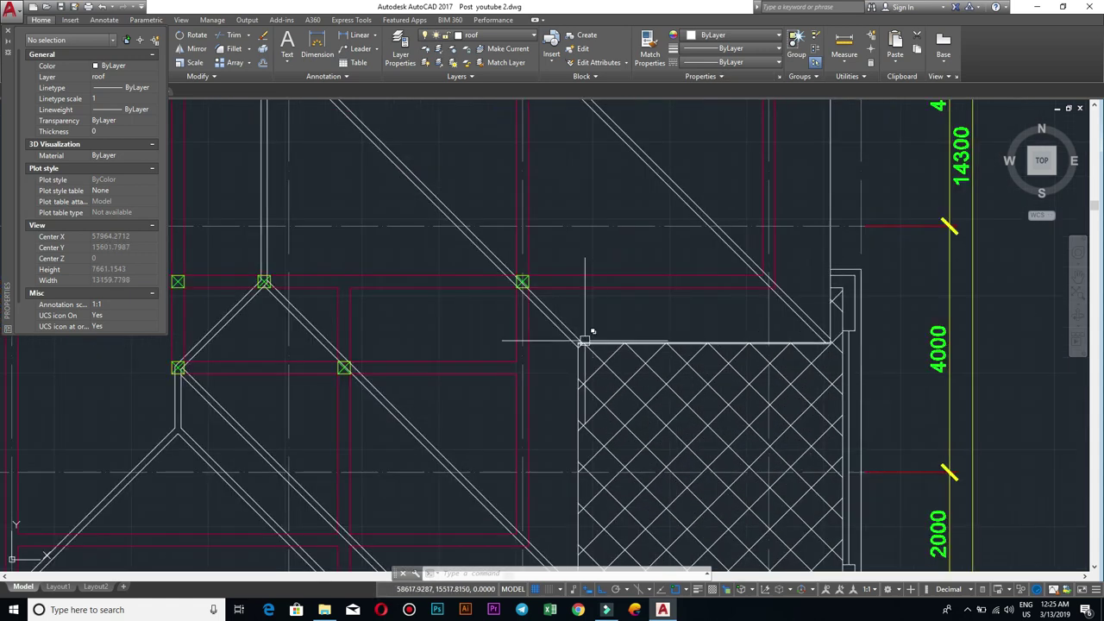
middle_click_drag(605, 378, 633, 253)
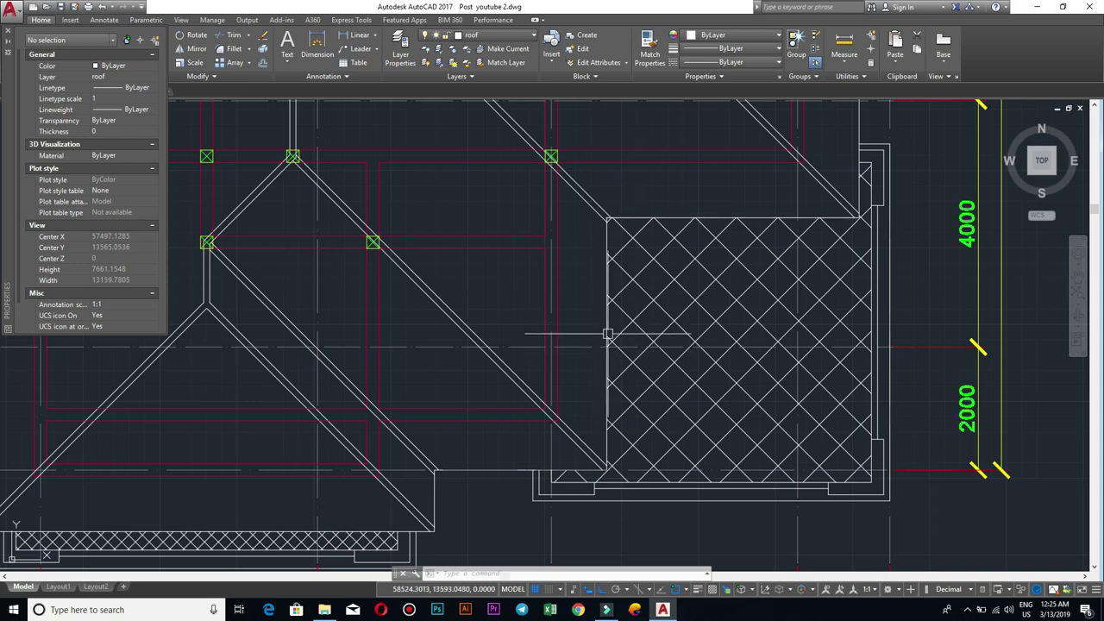
scroll(625, 339, "down", 4)
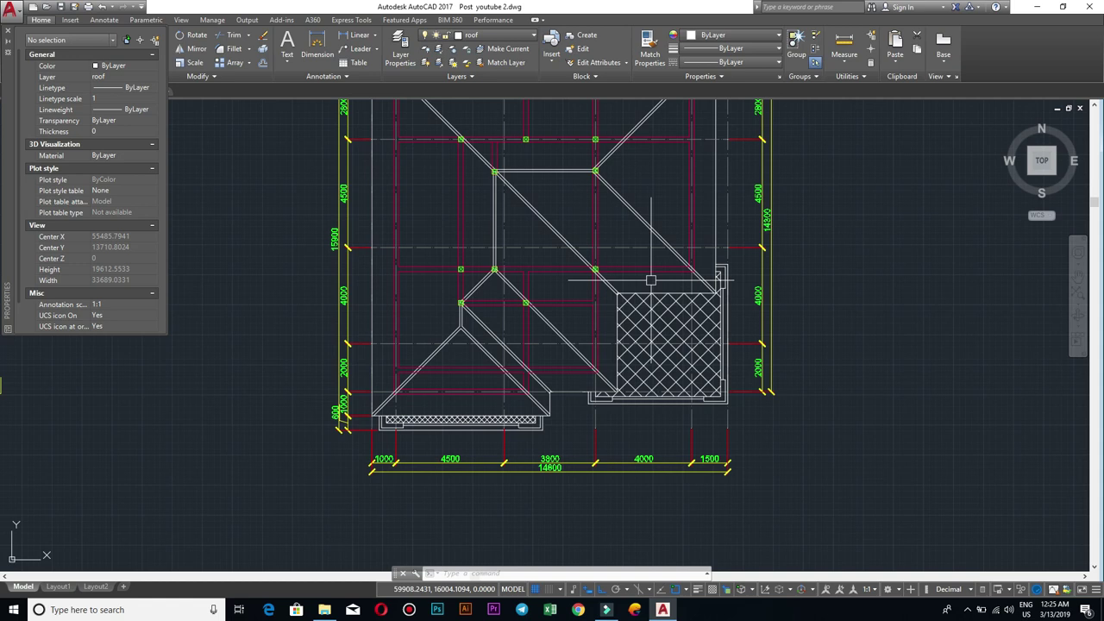
middle_click_drag(720, 212, 725, 307)
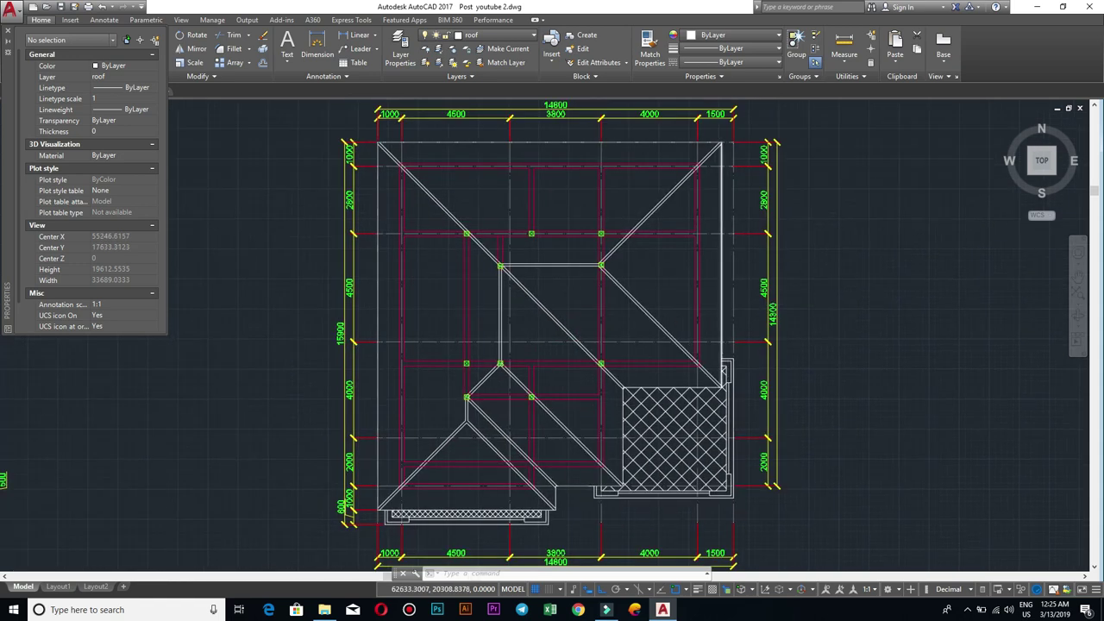
scroll(729, 273, "down", 2)
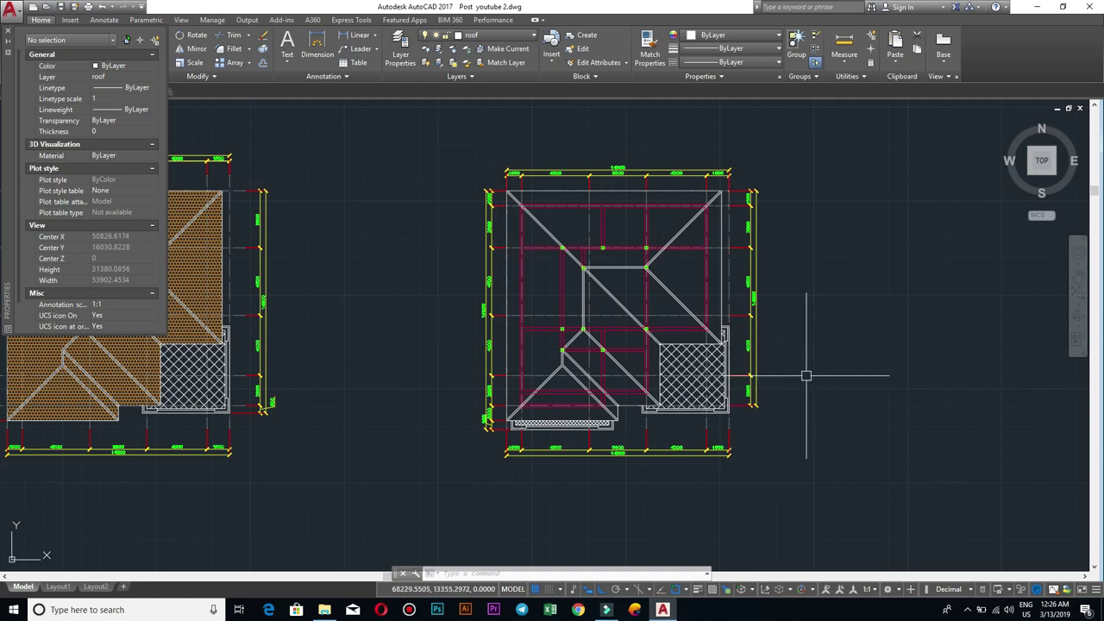
left_click(10, 28)
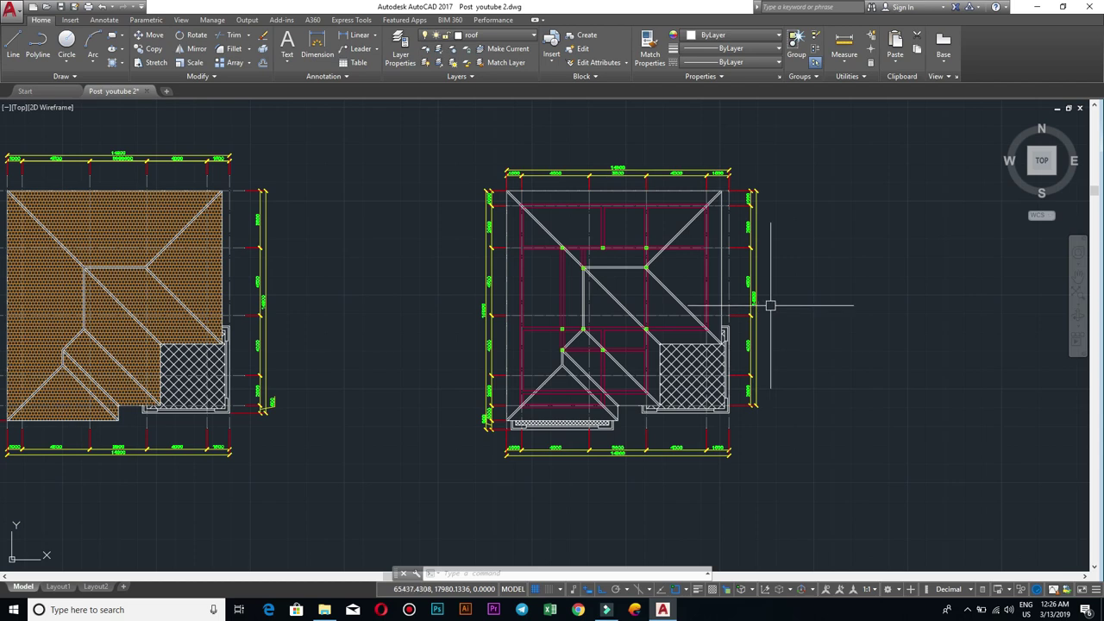
middle_click_drag(805, 307, 773, 303)
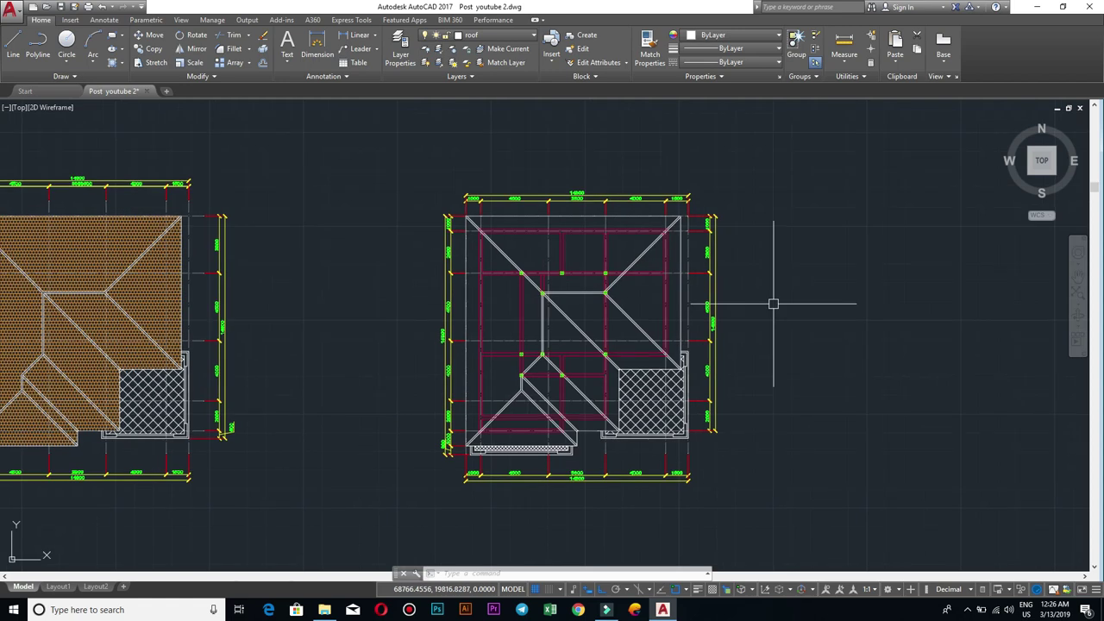